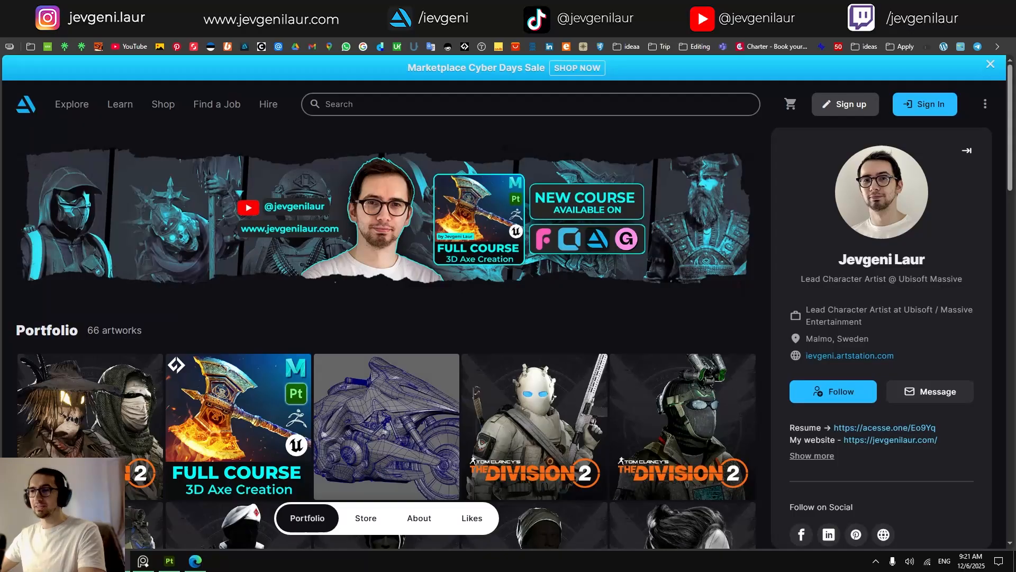
# Open the sci-fi bike wireframe artwork from the portfolio and examine its topology images down to the separate parts.
pyautogui.click(408, 423)
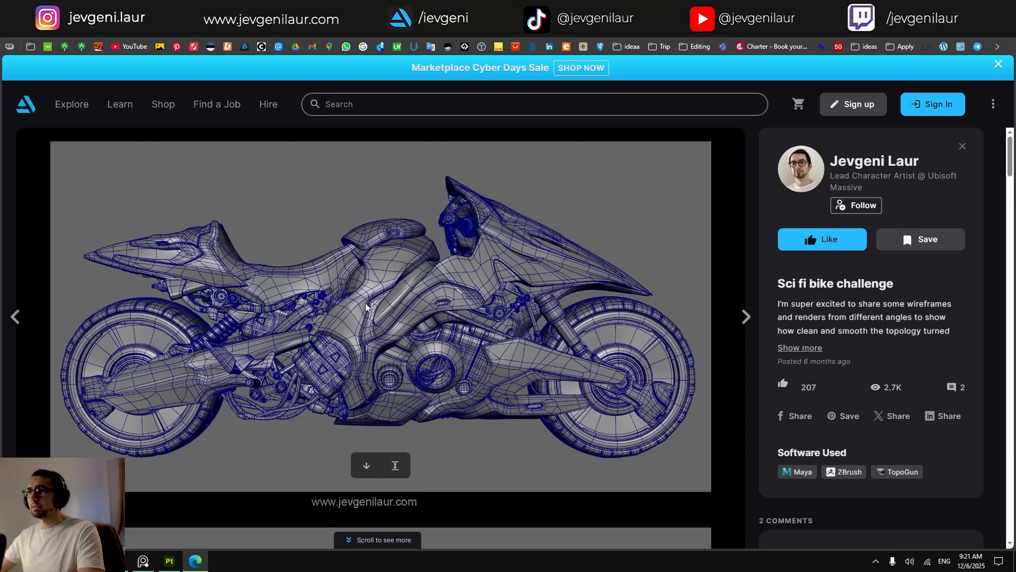
pyautogui.scroll(-3, 354, 311)
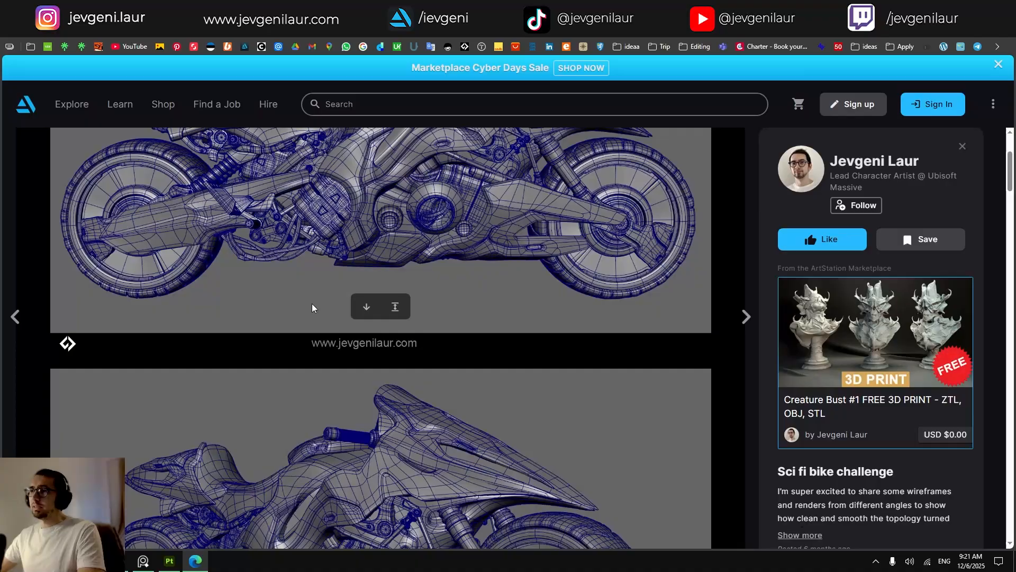
pyautogui.scroll(-3, 292, 307)
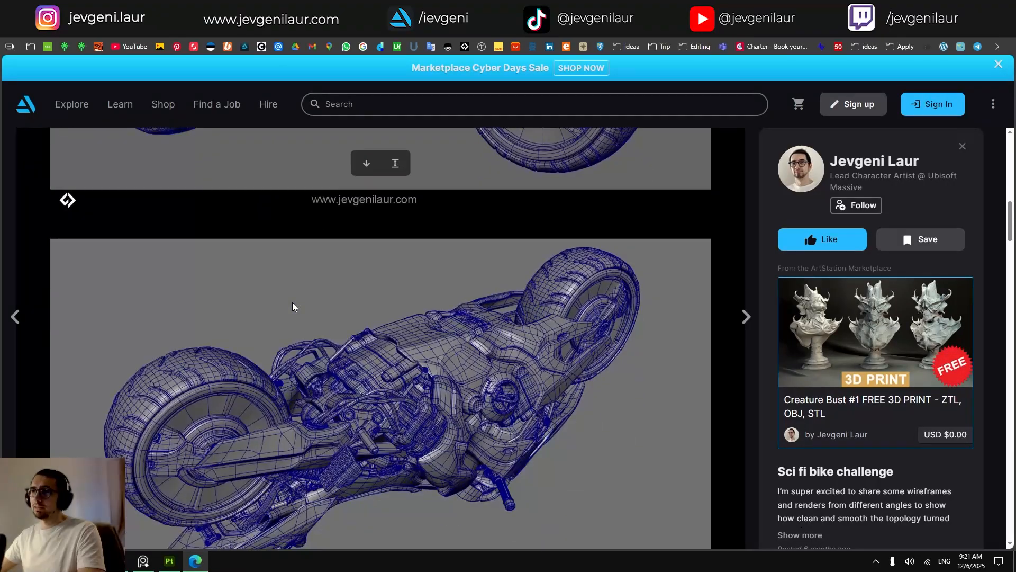
pyautogui.scroll(-2, 292, 307)
pyautogui.scroll(-7, 391, 316)
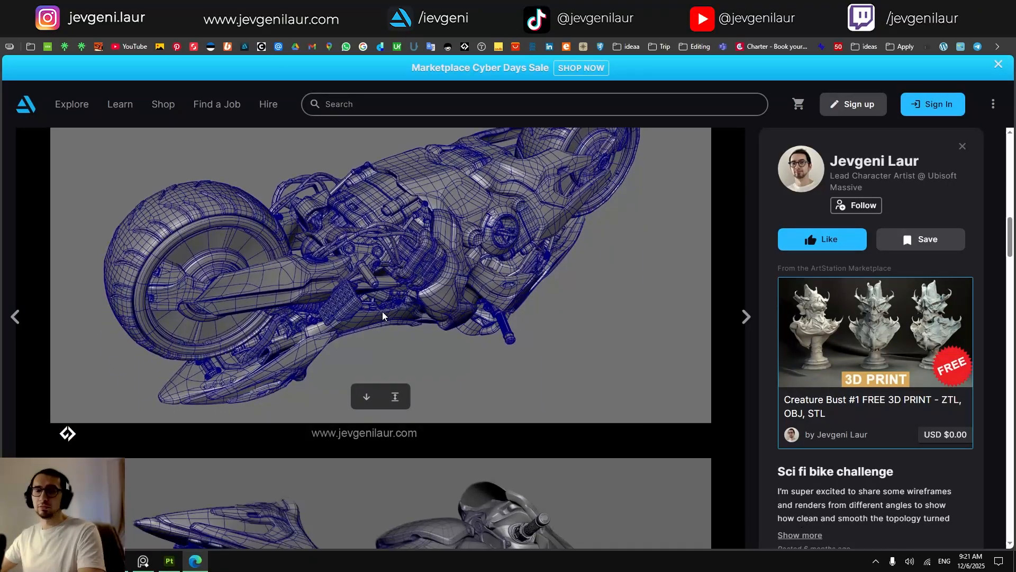
pyautogui.scroll(-2, 370, 313)
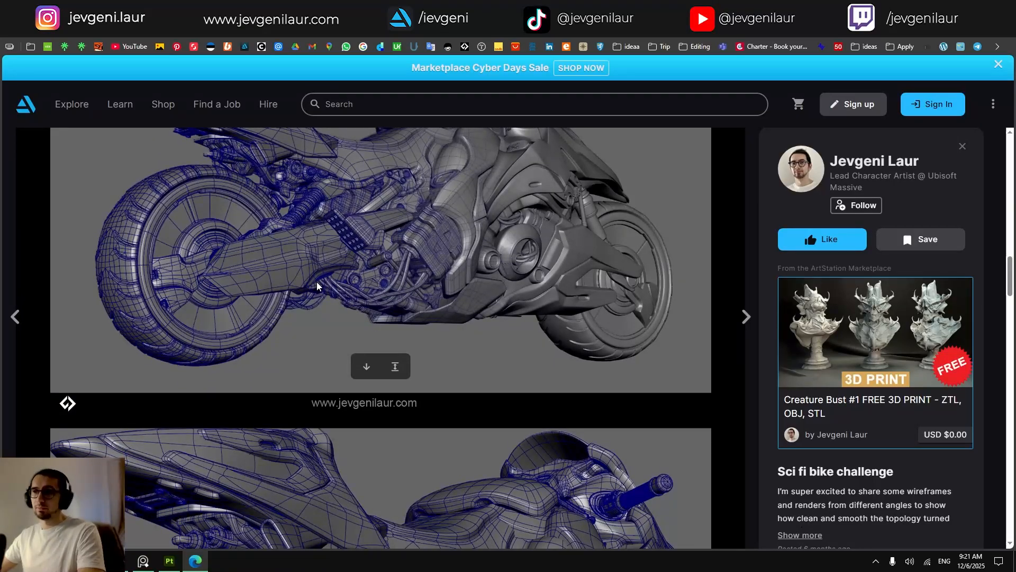
pyautogui.scroll(-5, 316, 286)
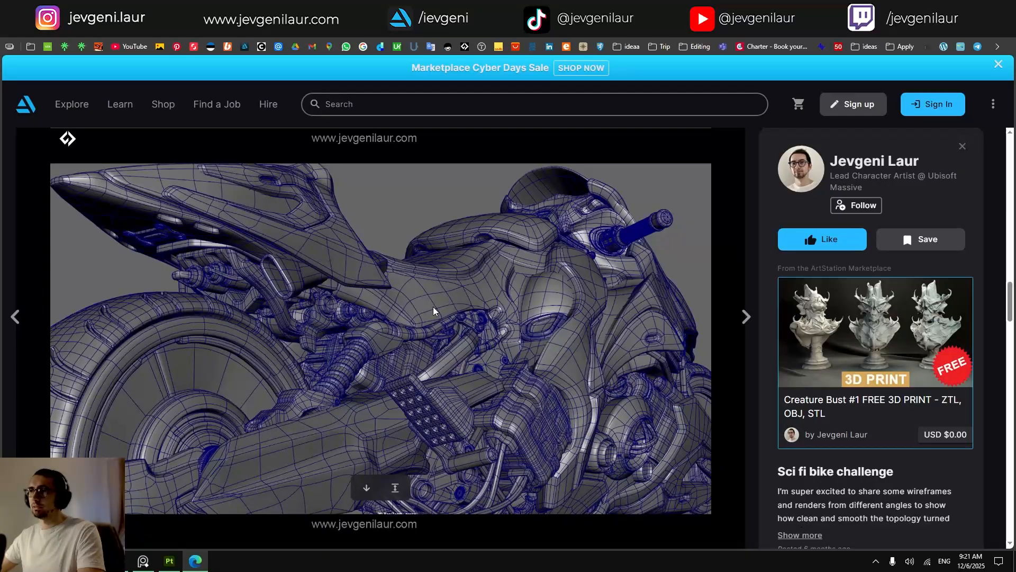
pyautogui.scroll(-7, 433, 306)
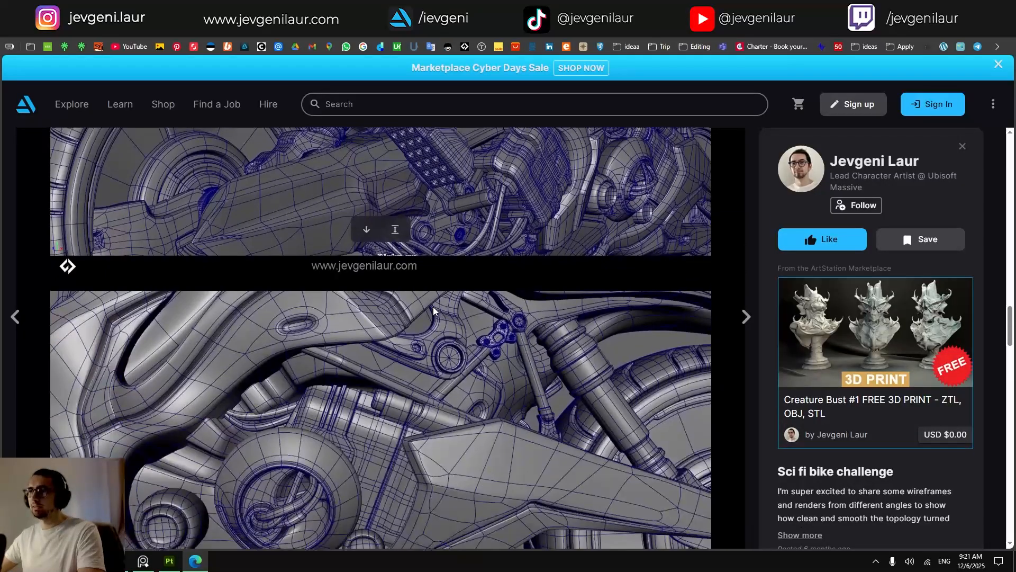
pyautogui.scroll(-7, 433, 307)
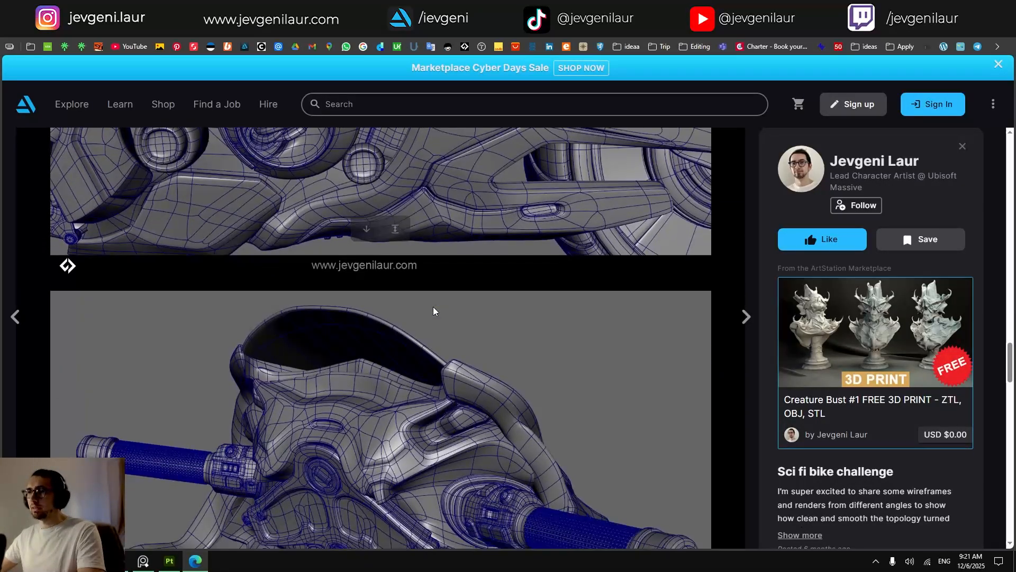
pyautogui.scroll(-7, 455, 307)
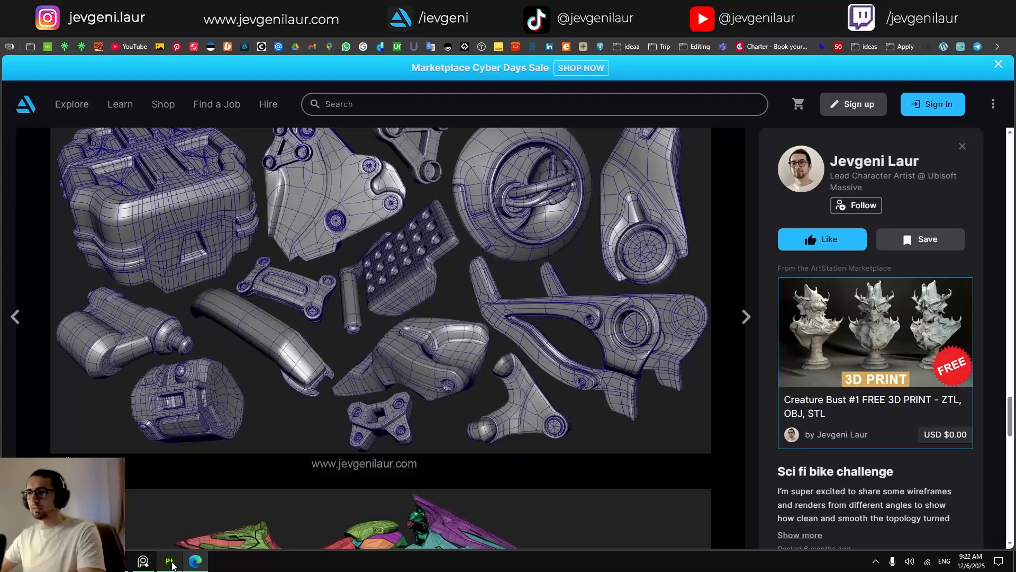
# Switch to Substance 3D Painter and examine the untextured motorcycle model and its texture set list.
pyautogui.click(170, 561)
pyautogui.keyDown('alt'); pyautogui.moveTo(585, 360); pyautogui.dragTo(477, 294); pyautogui.keyUp('alt')
pyautogui.press('Tab')
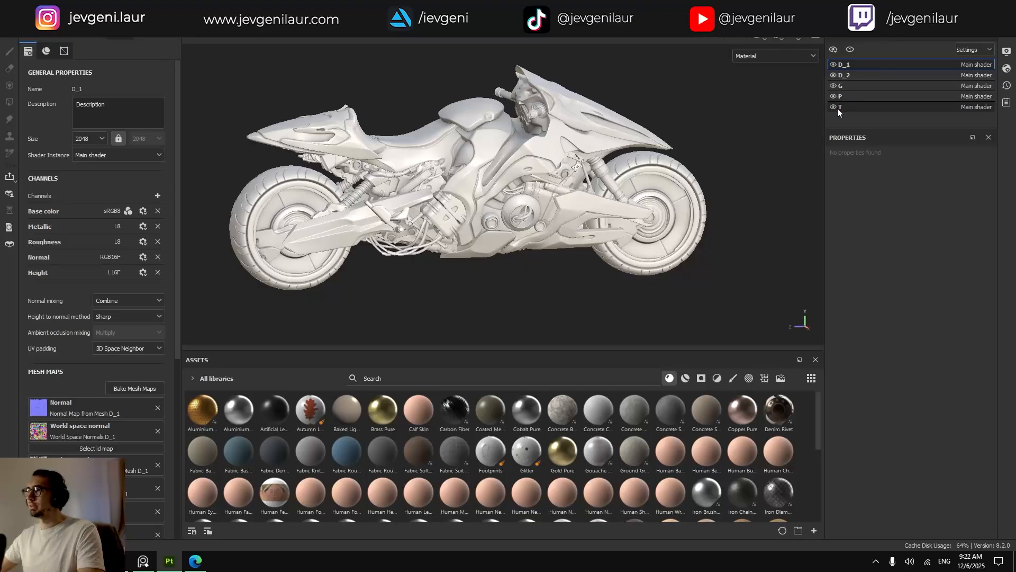
pyautogui.keyDown('alt'); pyautogui.moveTo(518, 188); pyautogui.dragTo(520, 234, button='middle'); pyautogui.keyUp('alt')
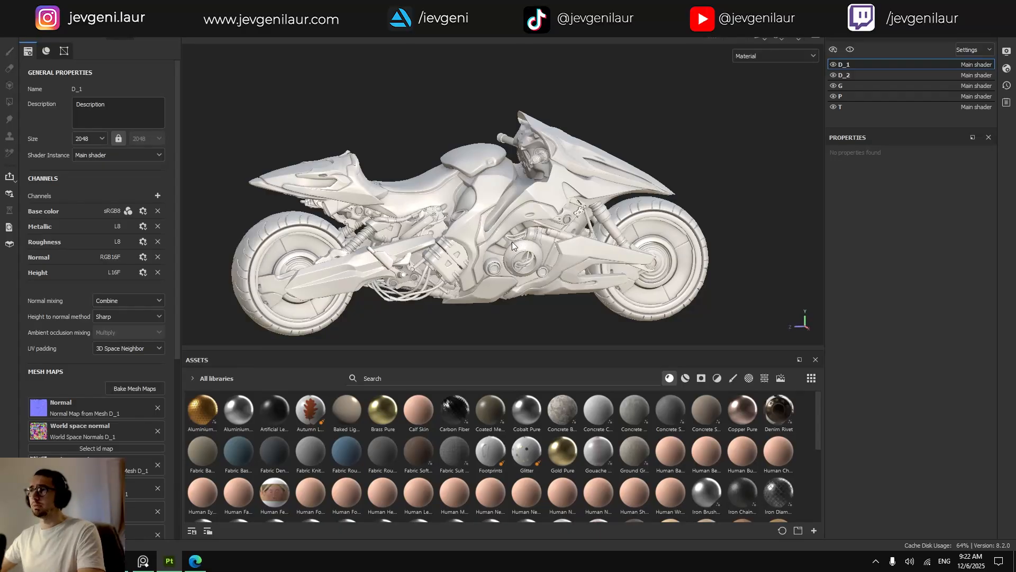
pyautogui.scroll(5, 512, 241)
# Examine the UV layout of texture set D_1 and compare it with the bike's 3D view.
pyautogui.press('F3')
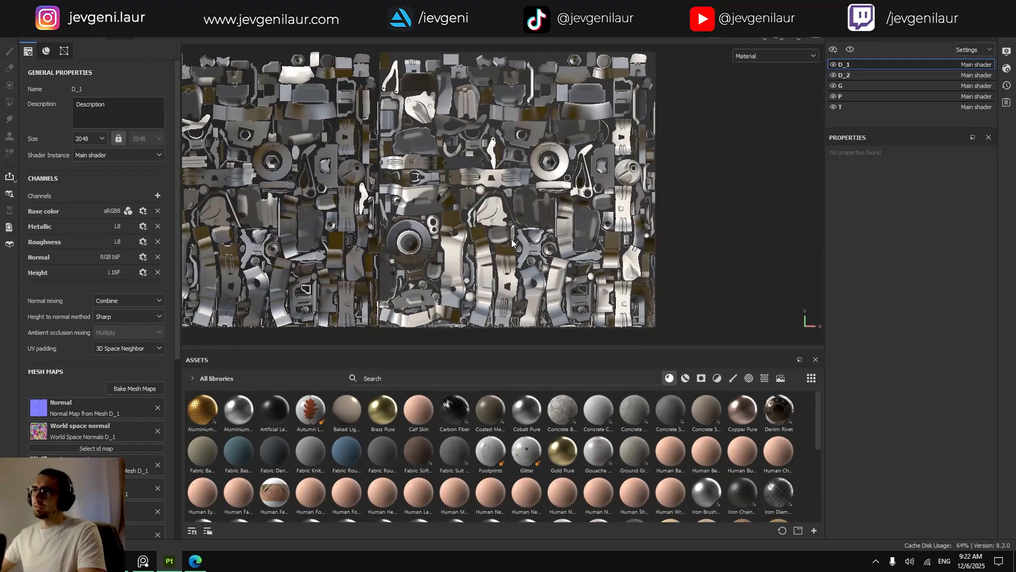
pyautogui.press('Tab')
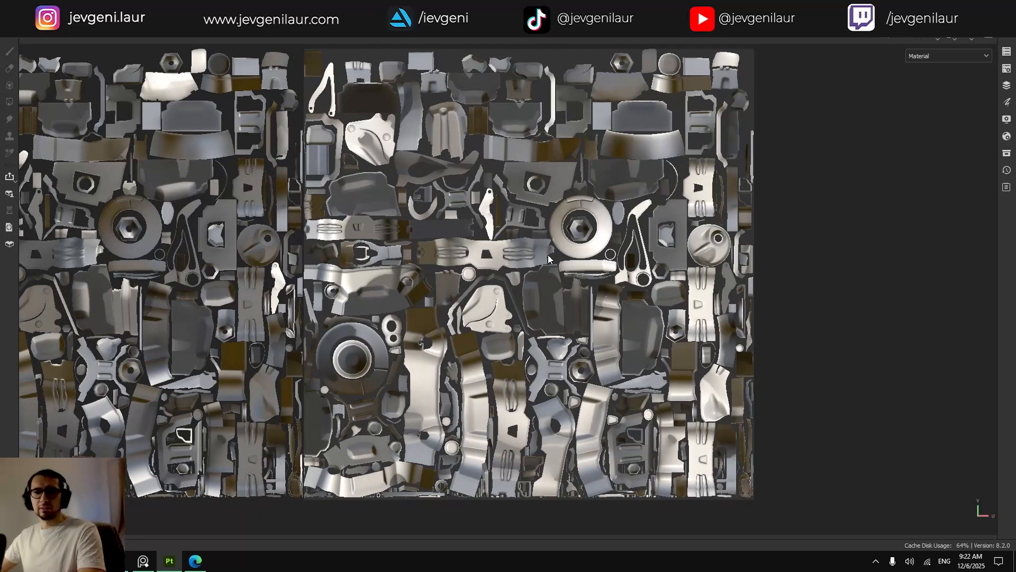
pyautogui.scroll(-1, 548, 259)
pyautogui.press('F2')
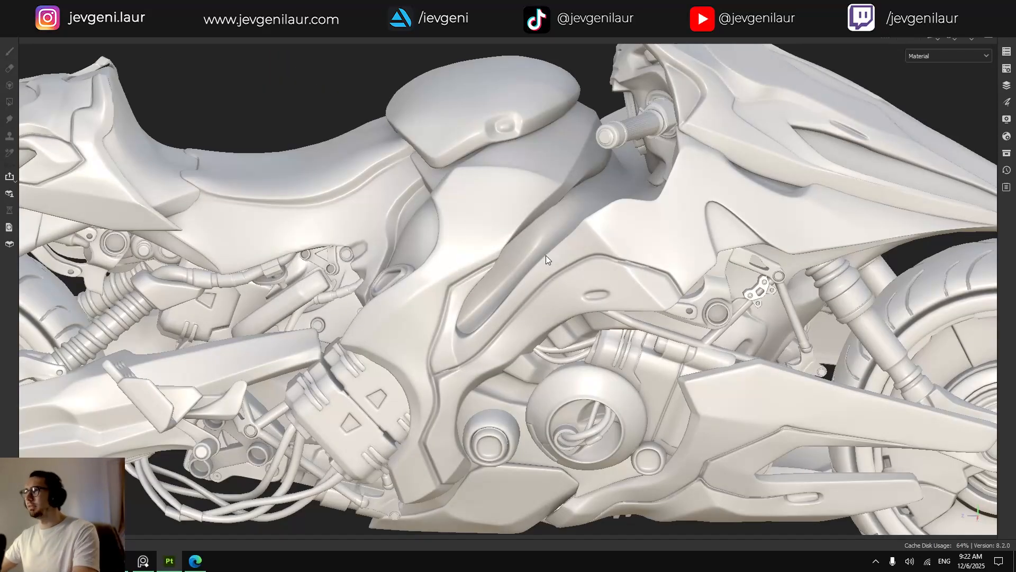
pyautogui.press('F3')
pyautogui.press('Tab')
# Select texture set D_2, examine its UV layout up close, and return to the 3D view of the bike.
pyautogui.click(846, 78)
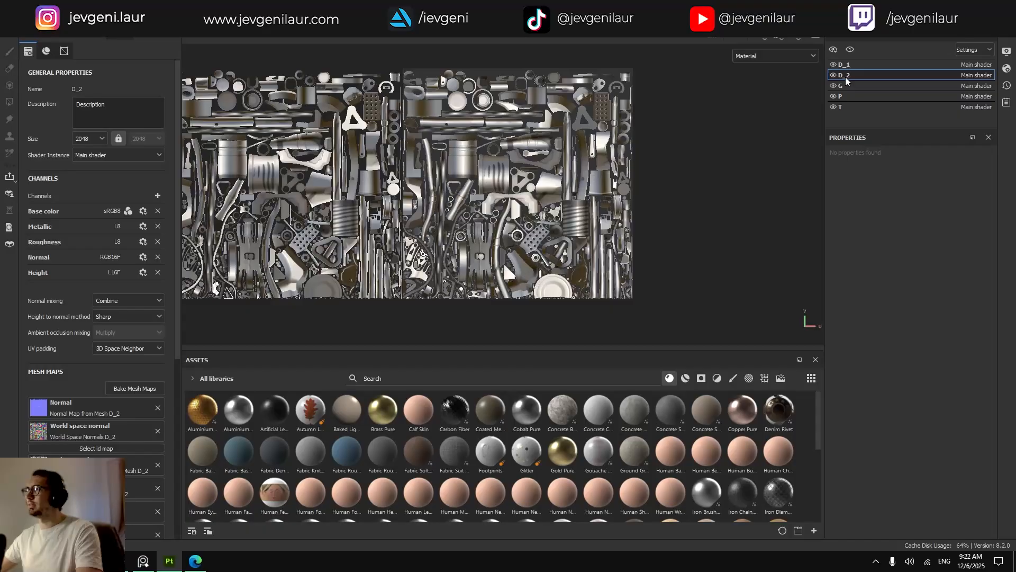
pyautogui.scroll(3, 433, 266)
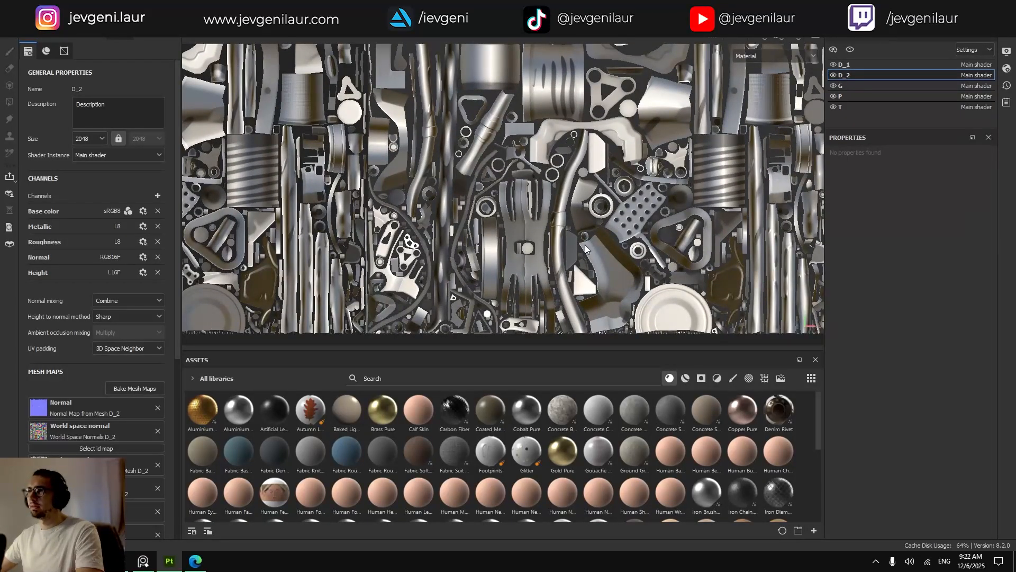
pyautogui.keyDown('alt'); pyautogui.moveTo(608, 225); pyautogui.dragTo(562, 247, button='middle'); pyautogui.keyUp('alt')
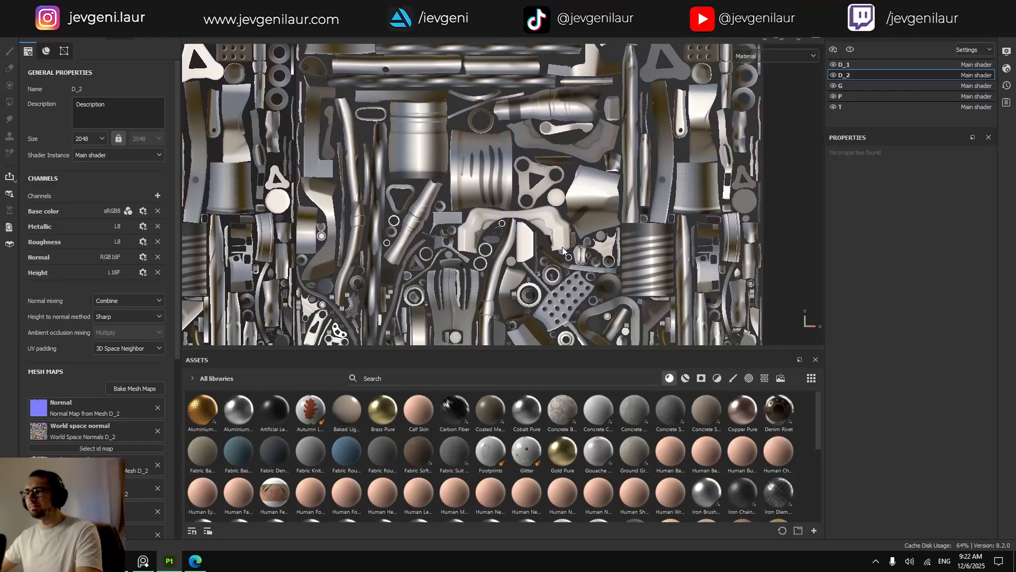
pyautogui.press('F2')
pyautogui.keyDown('alt'); pyautogui.moveTo(545, 272); pyautogui.dragTo(535, 246); pyautogui.keyUp('alt')
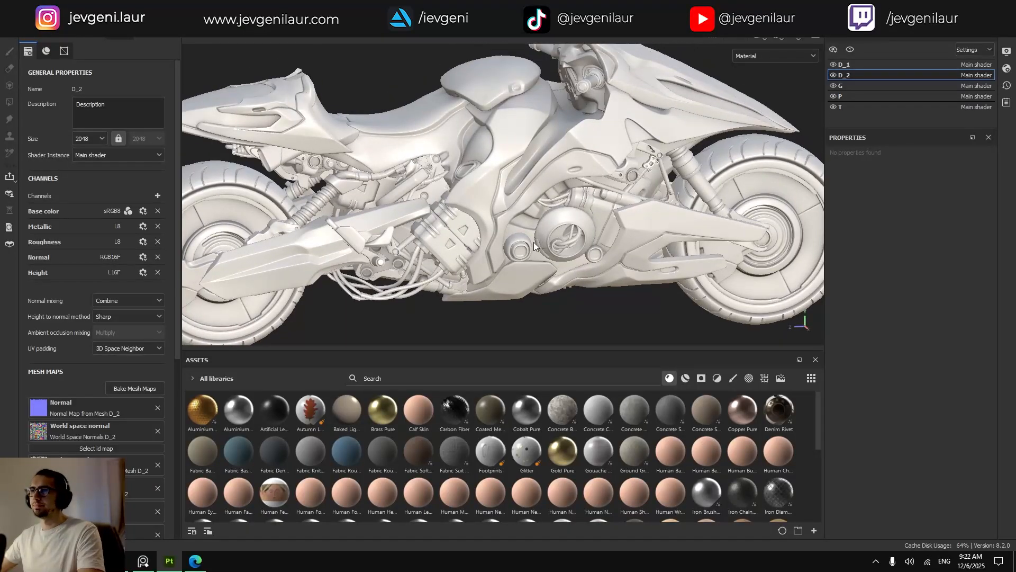
# Switch to the image reference board, look over the motorcycle photos, and move the board away from the model.
pyautogui.click(143, 561)
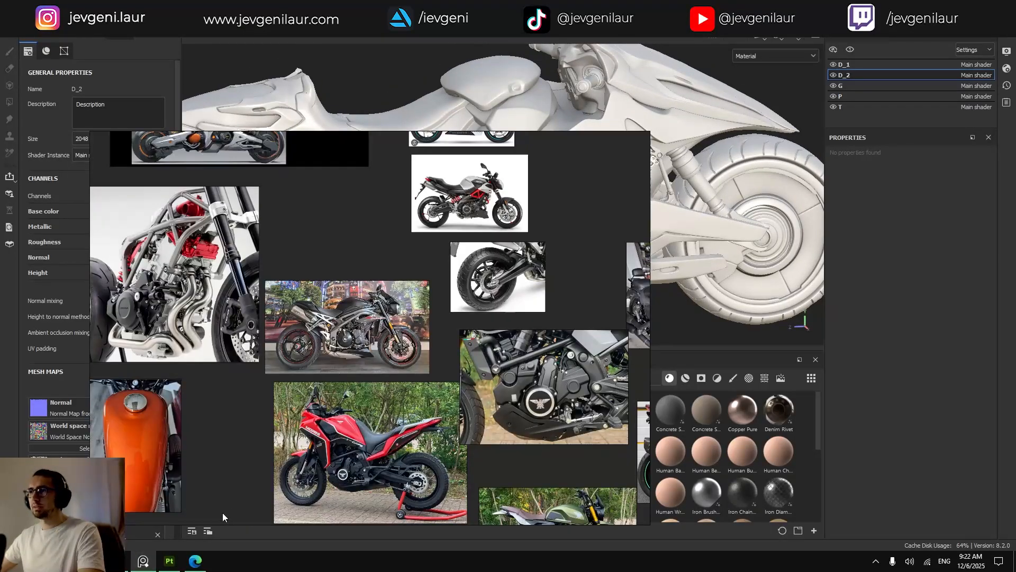
pyautogui.scroll(-2, 385, 222)
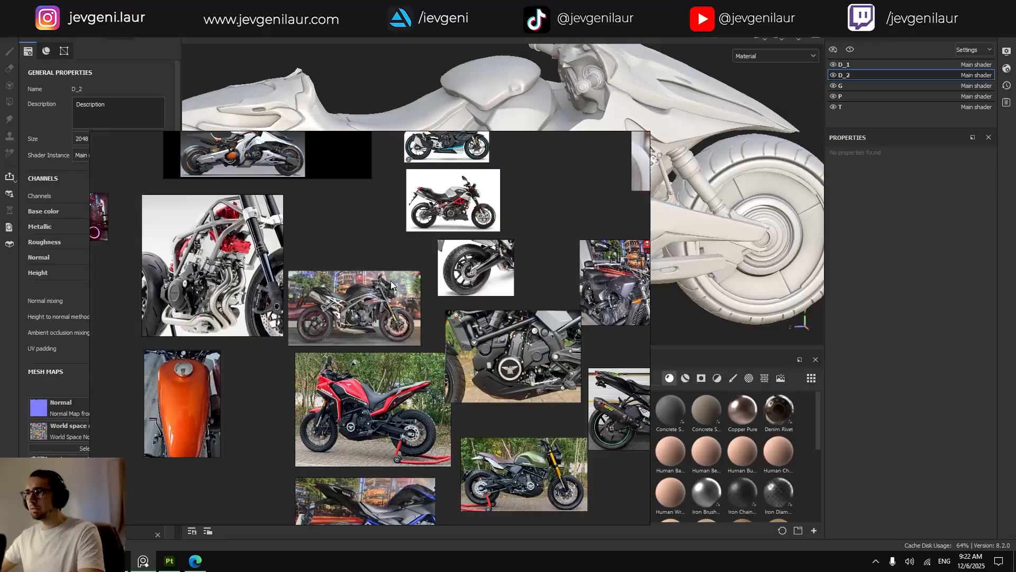
pyautogui.moveTo(390, 280); pyautogui.dragTo(326, 263, button='middle')
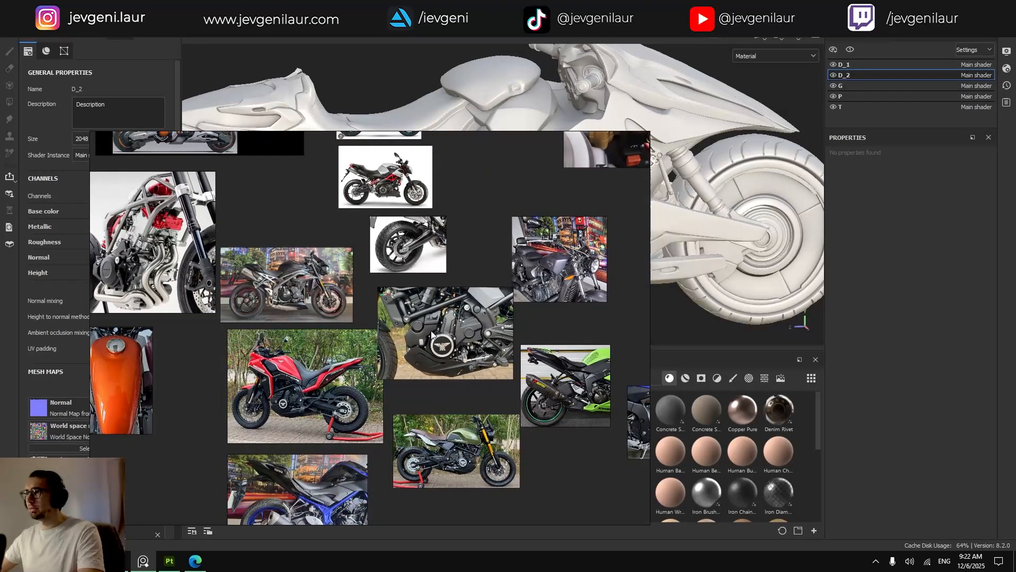
pyautogui.moveTo(430, 328); pyautogui.dragTo(405, 296, button='middle')
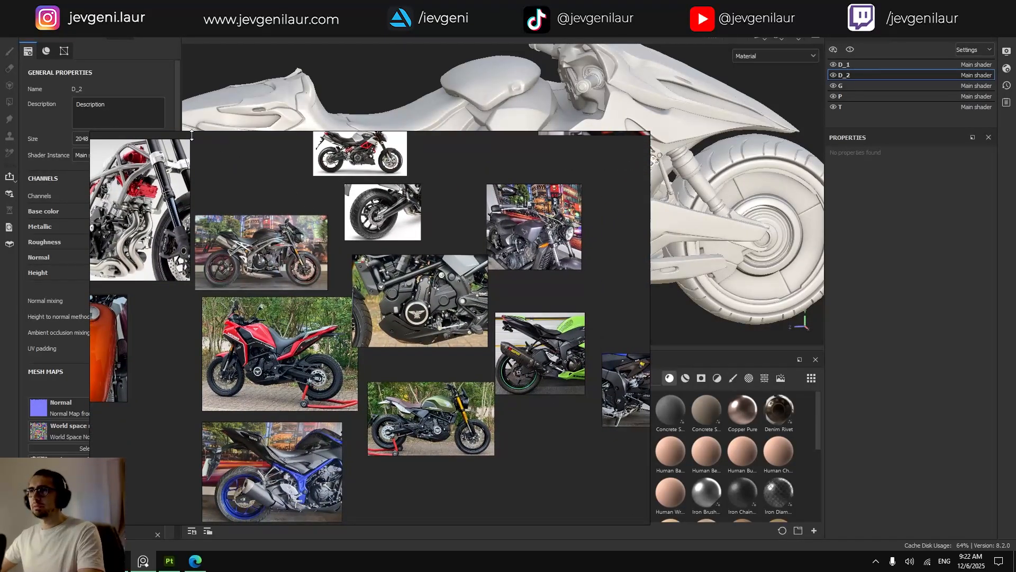
pyautogui.moveTo(306, 235)
pyautogui.mouseDown(button='right')
pyautogui.moveTo(0, 228)
pyautogui.moveTo(0, 207)
pyautogui.mouseUp(button='right')
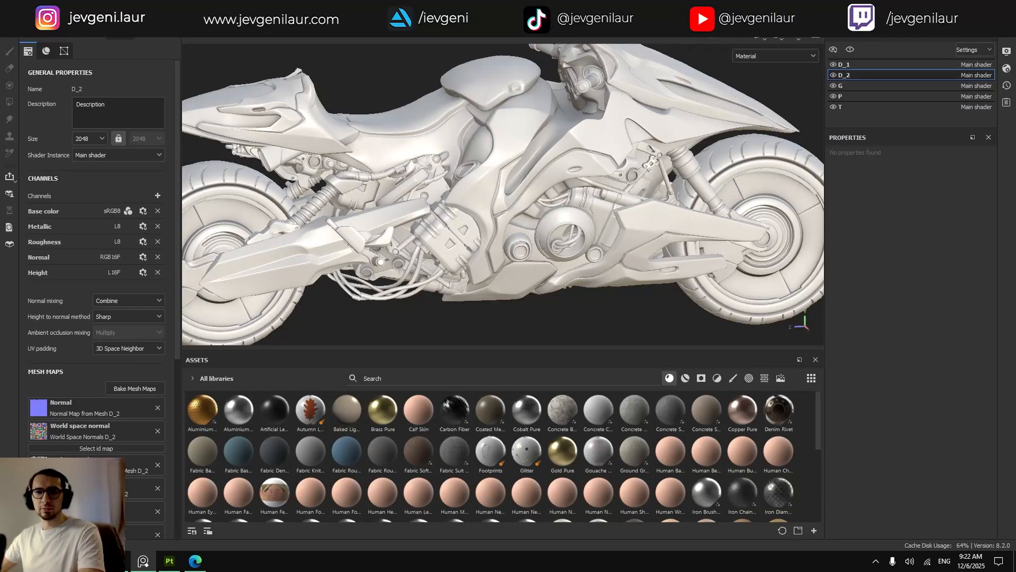
# Hide and show texture sets D_2 and D_1 in turn to check which bike parts each one covers.
pyautogui.keyDown('alt'); pyautogui.moveTo(482, 323); pyautogui.dragTo(489, 314); pyautogui.keyUp('alt')
pyautogui.click(834, 75)
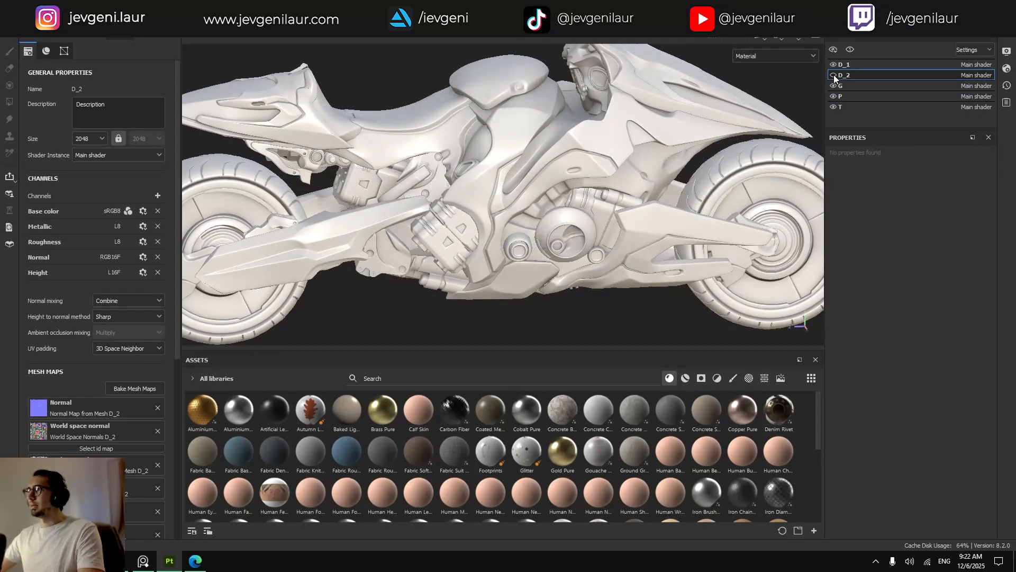
pyautogui.click(833, 74)
pyautogui.click(832, 64)
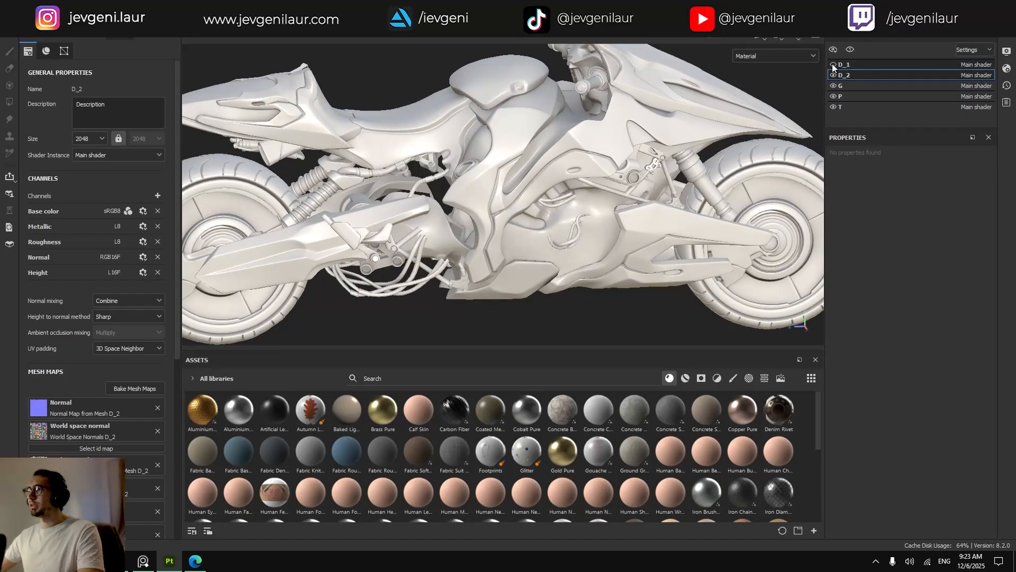
pyautogui.click(832, 64)
# Select and isolate texture set P by hiding T, G, D_2 and D_1, inspect its parts, and show all sets again.
pyautogui.click(833, 107)
pyautogui.click(833, 96)
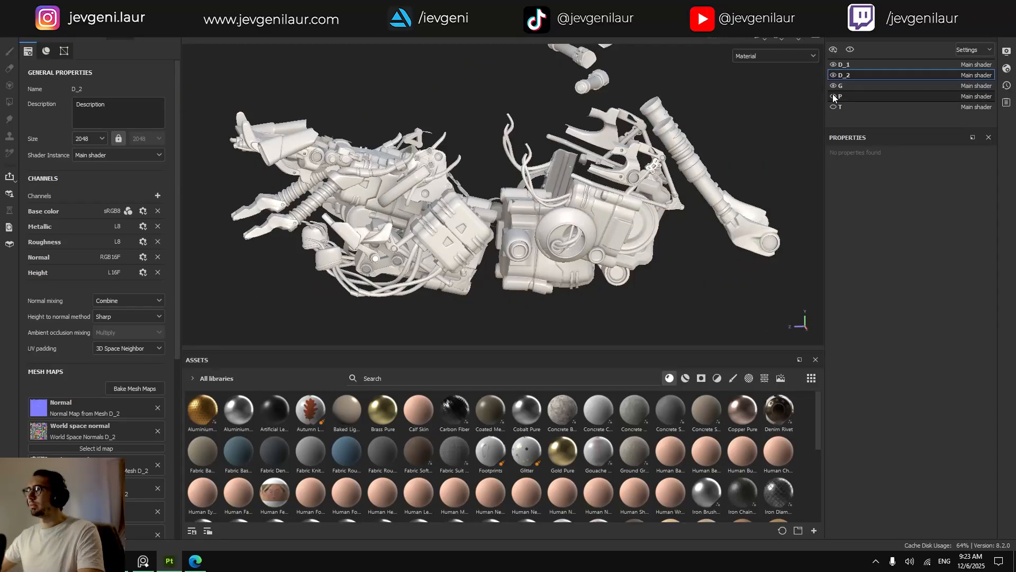
pyautogui.click(832, 97)
pyautogui.click(843, 96)
pyautogui.click(833, 85)
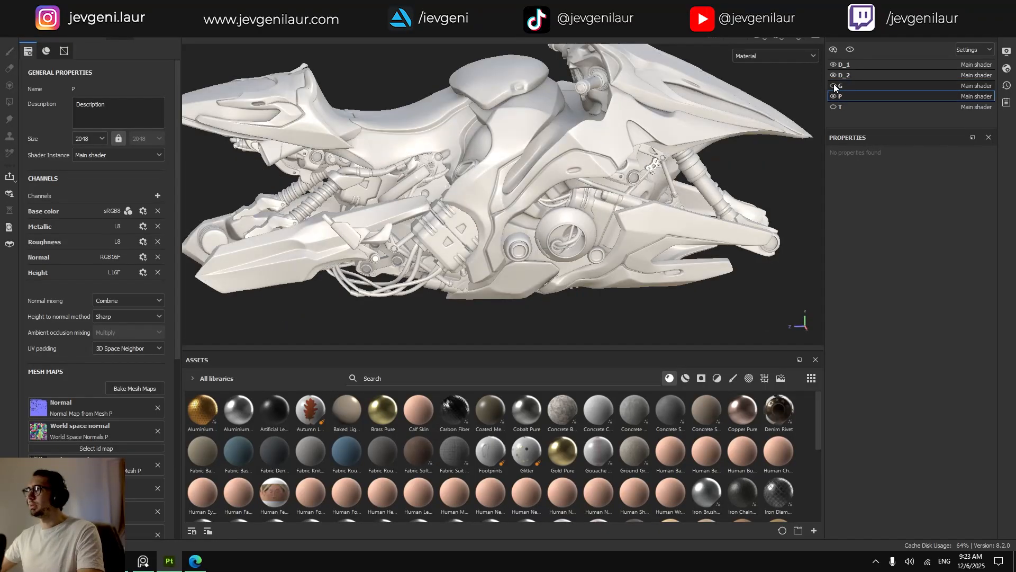
pyautogui.click(833, 75)
pyautogui.click(833, 64)
pyautogui.keyDown('alt'); pyautogui.moveTo(675, 171); pyautogui.dragTo(620, 210); pyautogui.keyUp('alt')
pyautogui.click(833, 107)
pyautogui.click(833, 85)
pyautogui.click(834, 74)
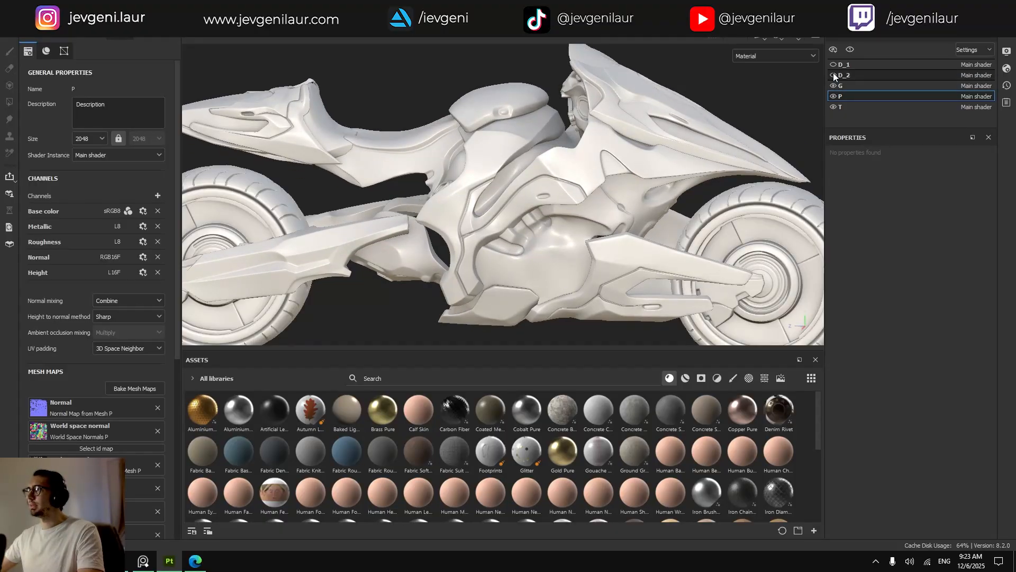
pyautogui.click(833, 64)
# Add a fill layer to texture set T with a black base color (000000) and a roughness of 1.
pyautogui.click(839, 107)
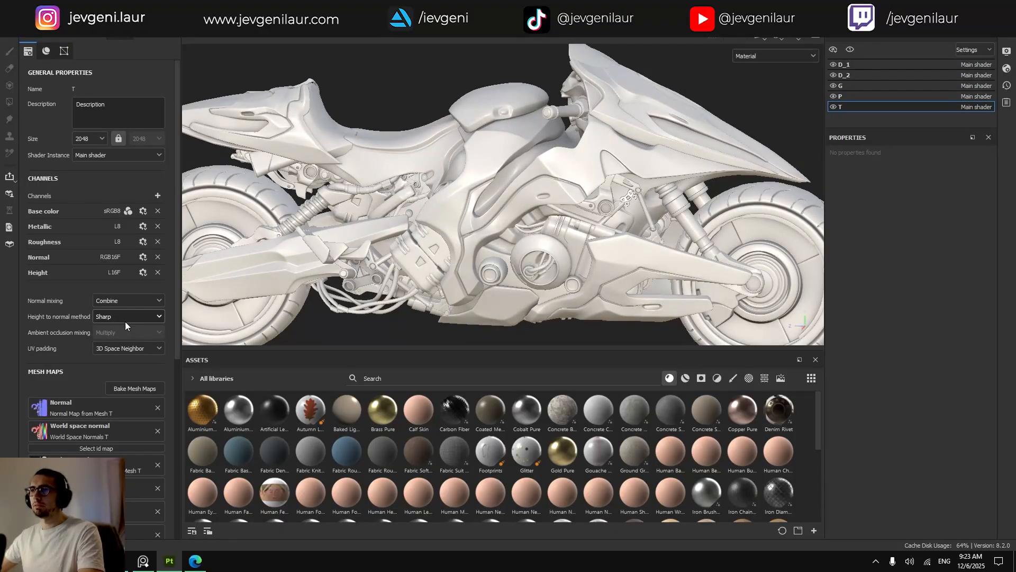
pyautogui.click(122, 37)
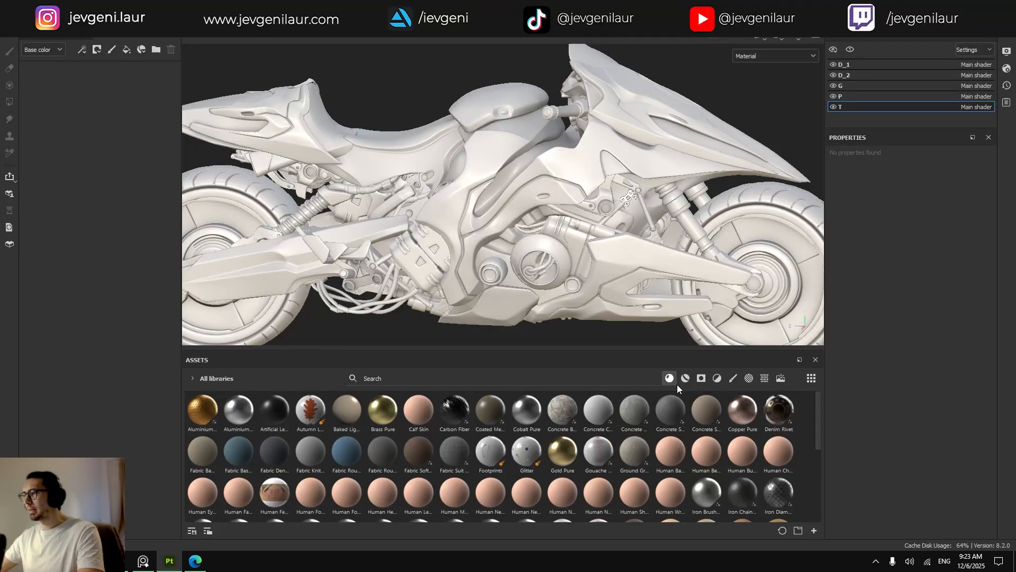
pyautogui.click(126, 50)
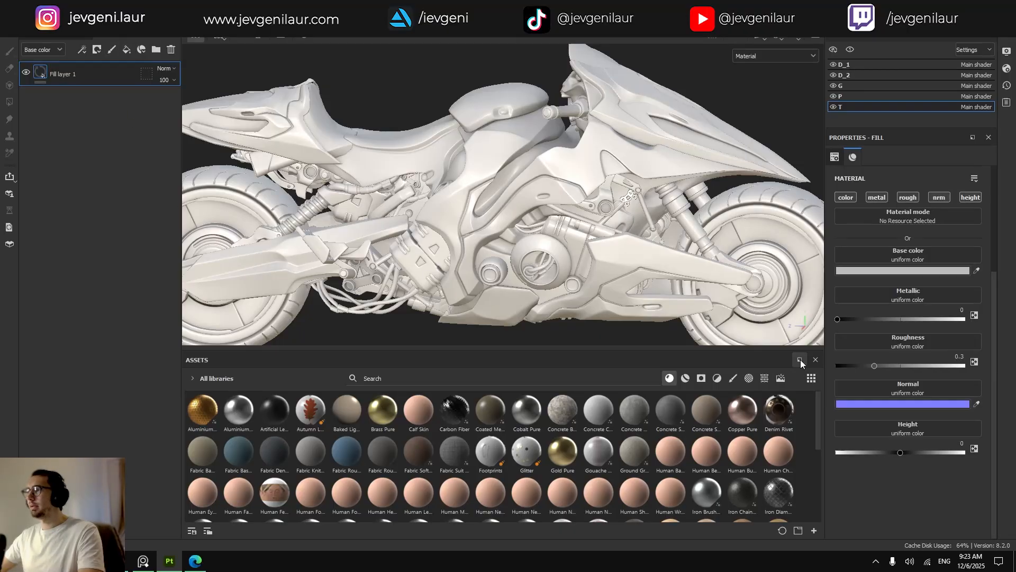
pyautogui.click(870, 271)
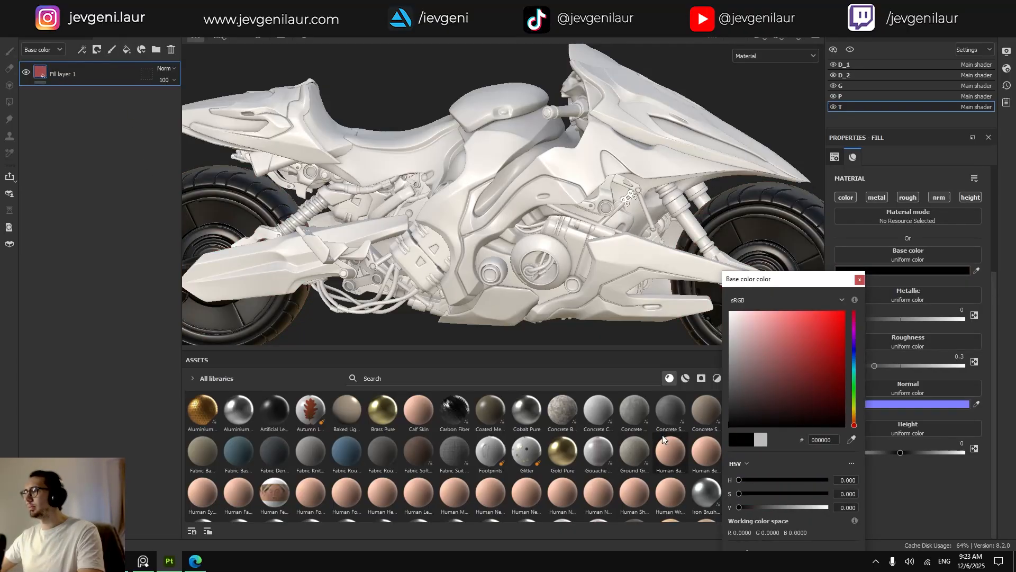
pyautogui.click(859, 280)
pyautogui.moveTo(874, 365); pyautogui.dragTo(970, 366)
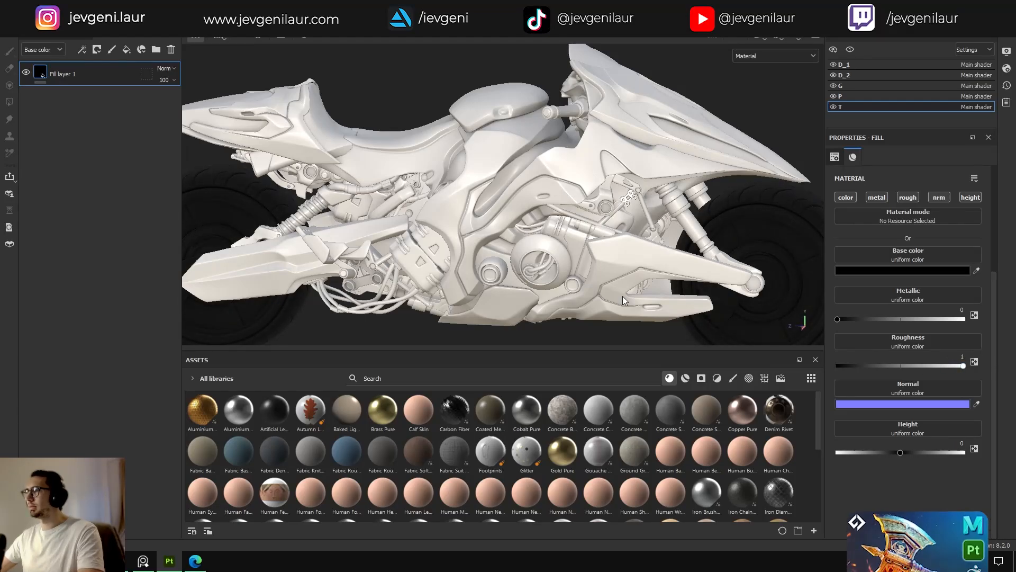
# Check which parts texture set G covers and copy the black fill layer from T into G.
pyautogui.scroll(-3, 622, 297)
pyautogui.keyDown('alt'); pyautogui.moveTo(598, 285); pyautogui.dragTo(508, 249); pyautogui.keyUp('alt')
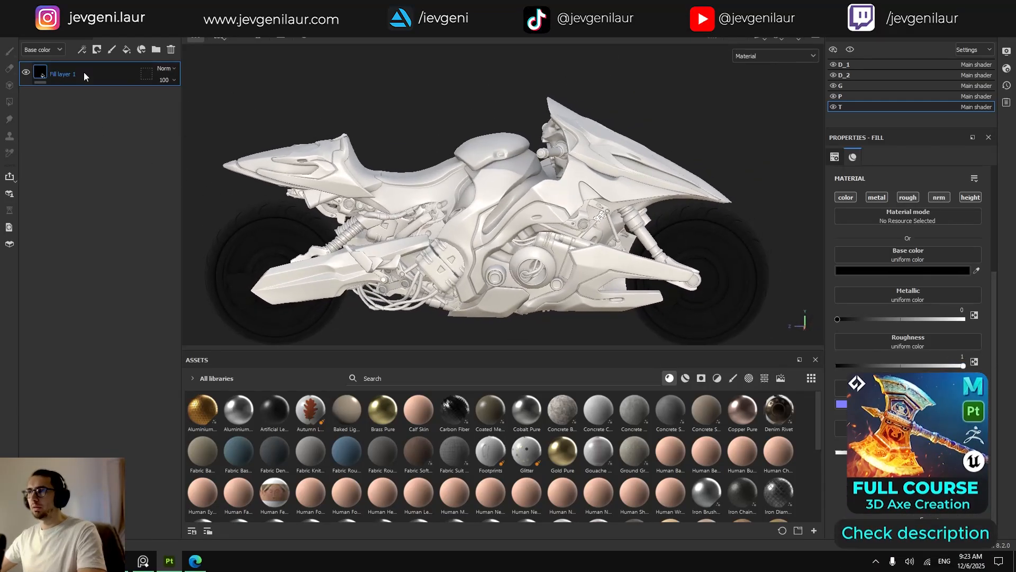
pyautogui.click(833, 85)
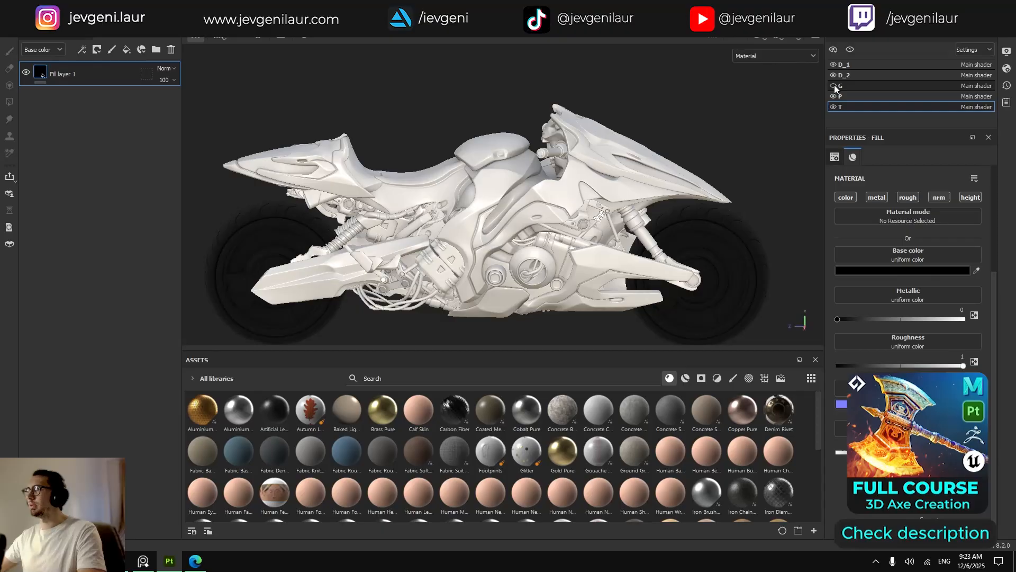
pyautogui.click(833, 85)
pyautogui.click(834, 85)
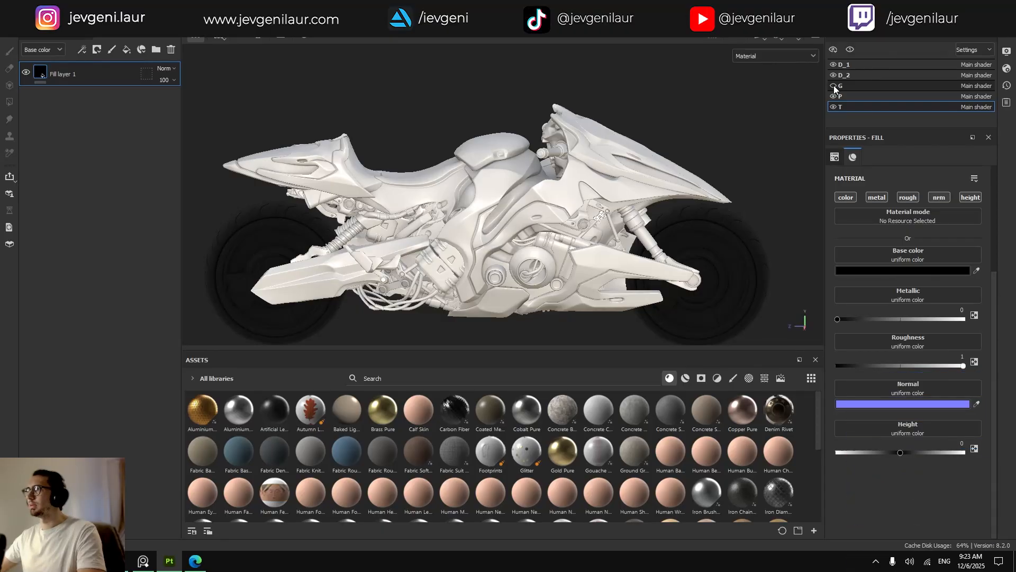
pyautogui.click(834, 84)
pyautogui.click(843, 84)
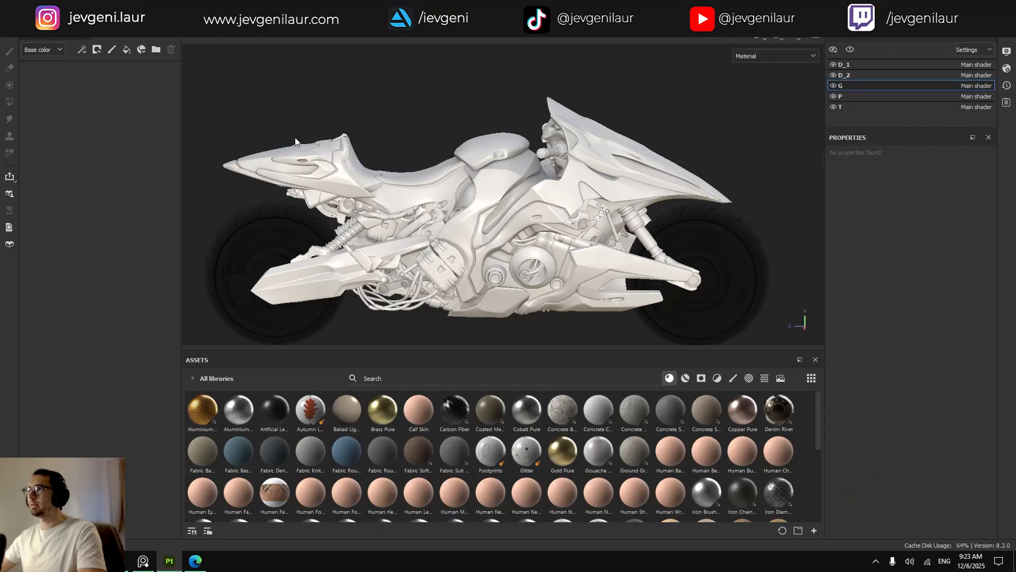
# Check the parts covered by texture set D_2, and paste the black fill layer into D_2 and D_1.
pyautogui.click(833, 74)
pyautogui.click(834, 75)
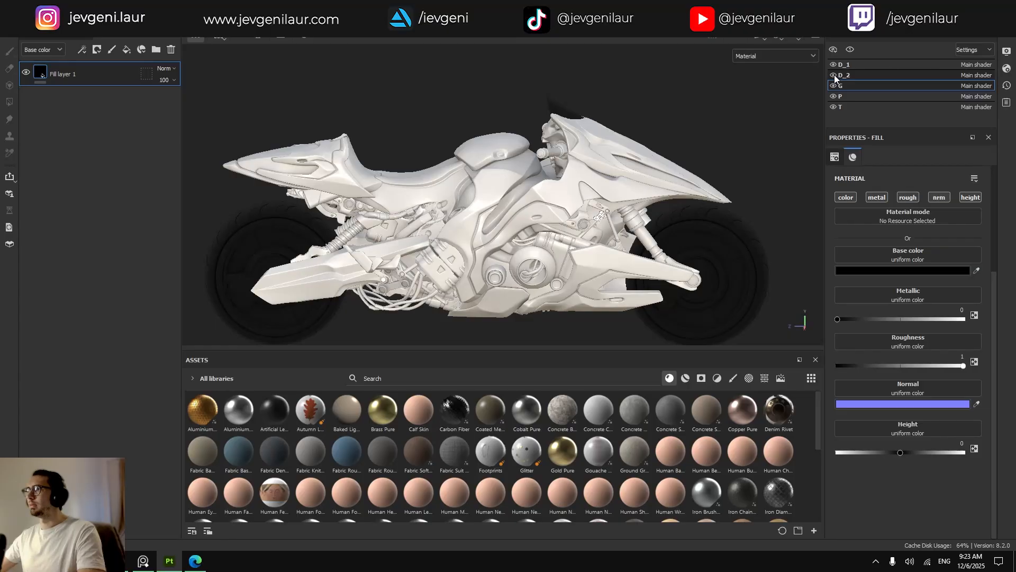
pyautogui.click(844, 75)
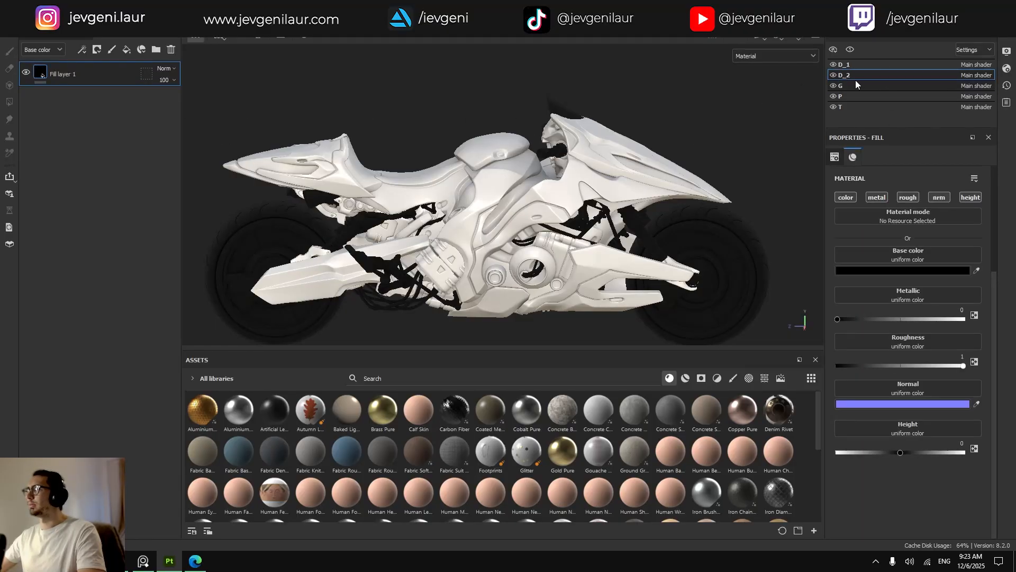
pyautogui.click(844, 64)
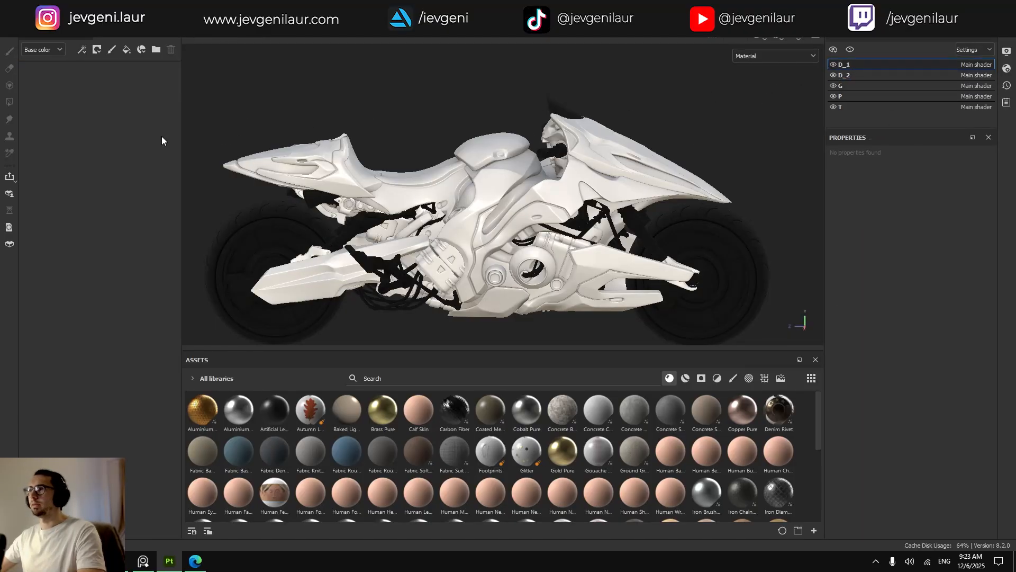
pyautogui.keyDown('alt'); pyautogui.moveTo(456, 277); pyautogui.dragTo(551, 151); pyautogui.keyUp('alt')
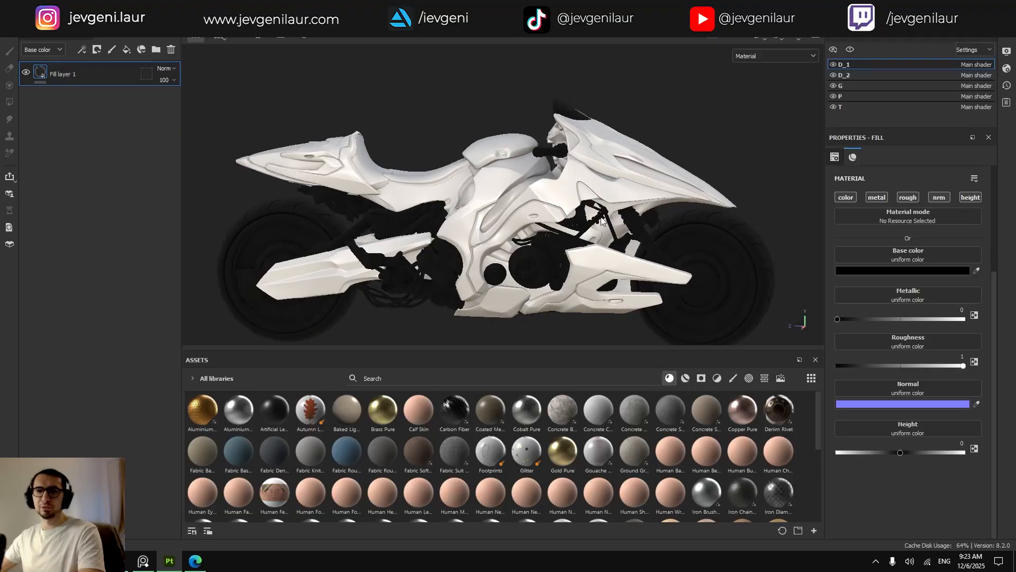
pyautogui.keyDown('alt'); pyautogui.moveTo(515, 258); pyautogui.dragTo(612, 275); pyautogui.keyUp('alt')
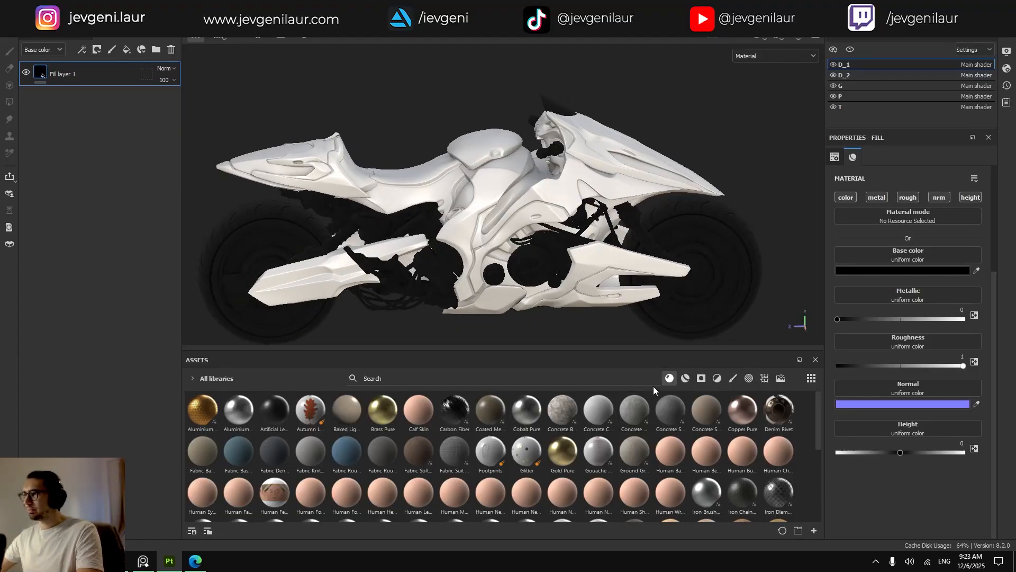
# Show the smart materials in an enlarged asset library and browse them for a dark steel.
pyautogui.click(686, 378)
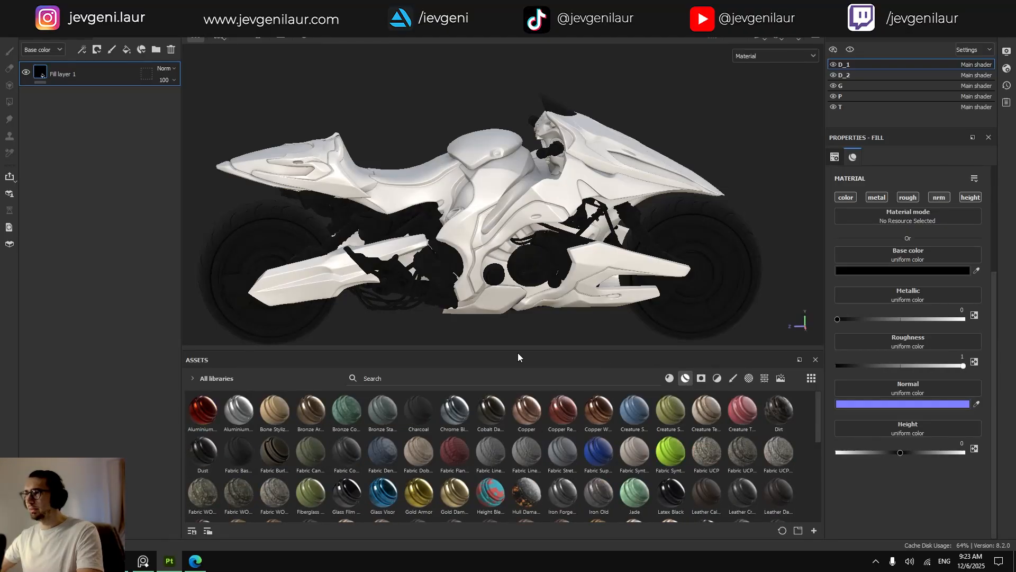
pyautogui.moveTo(515, 348); pyautogui.dragTo(521, 325)
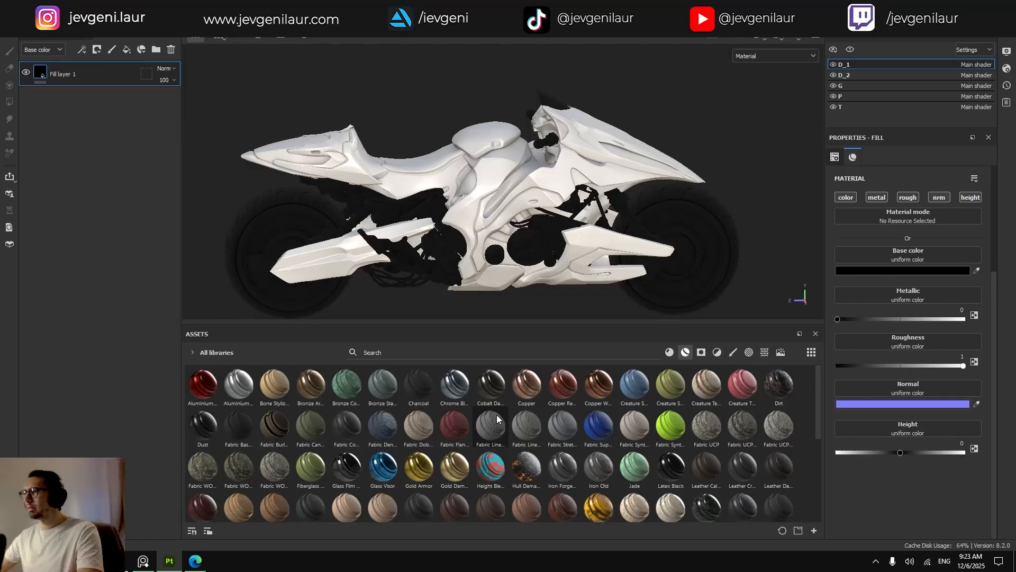
pyautogui.scroll(-3, 436, 417)
pyautogui.click(384, 353)
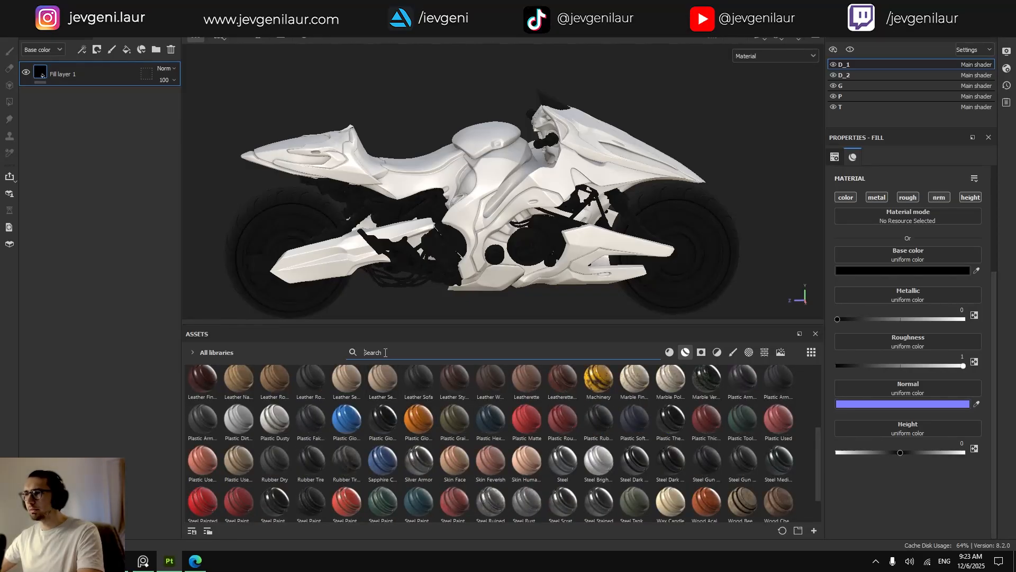
pyautogui.scroll(-1, 303, 425)
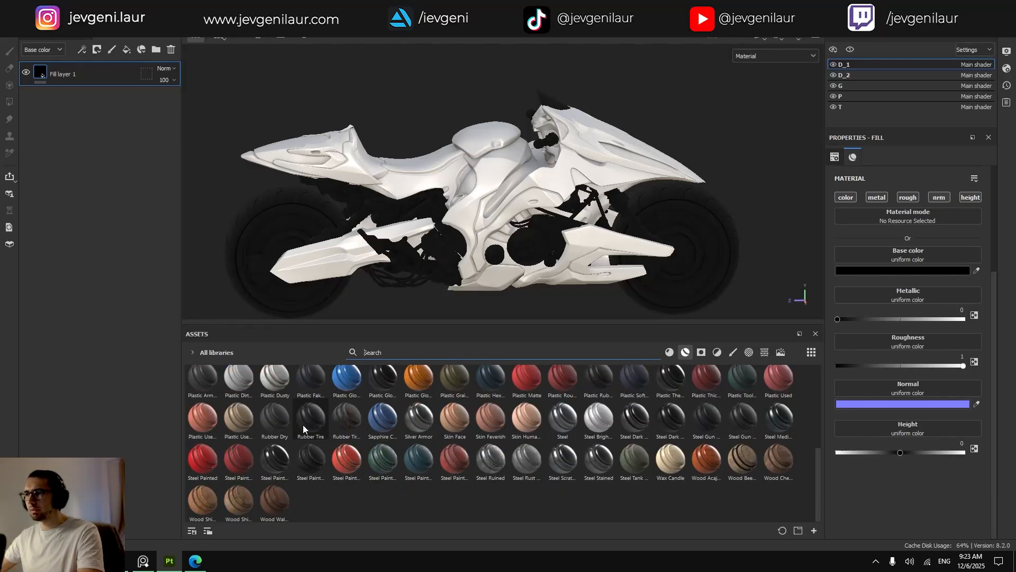
pyautogui.moveTo(314, 461)
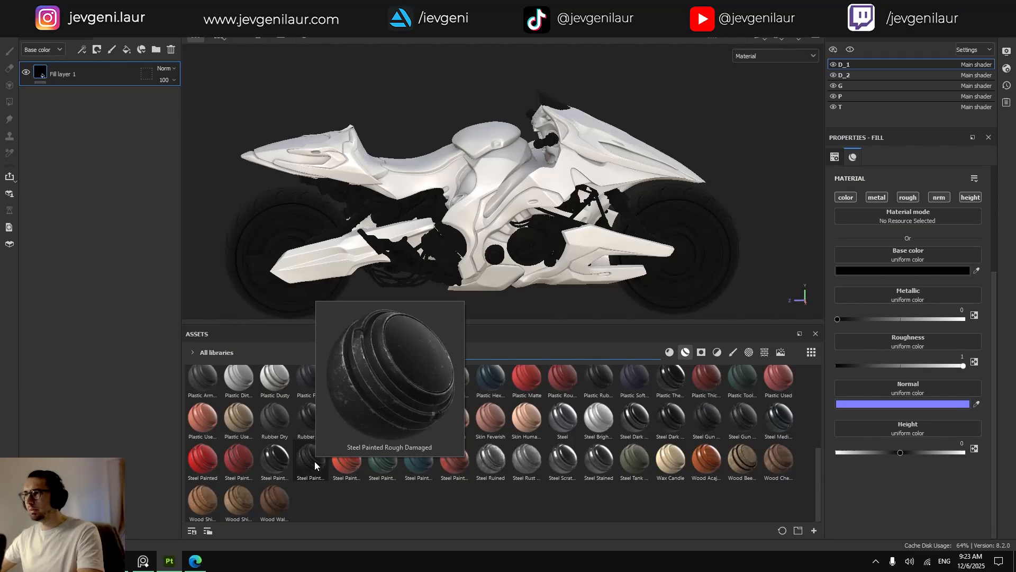
pyautogui.moveTo(635, 424)
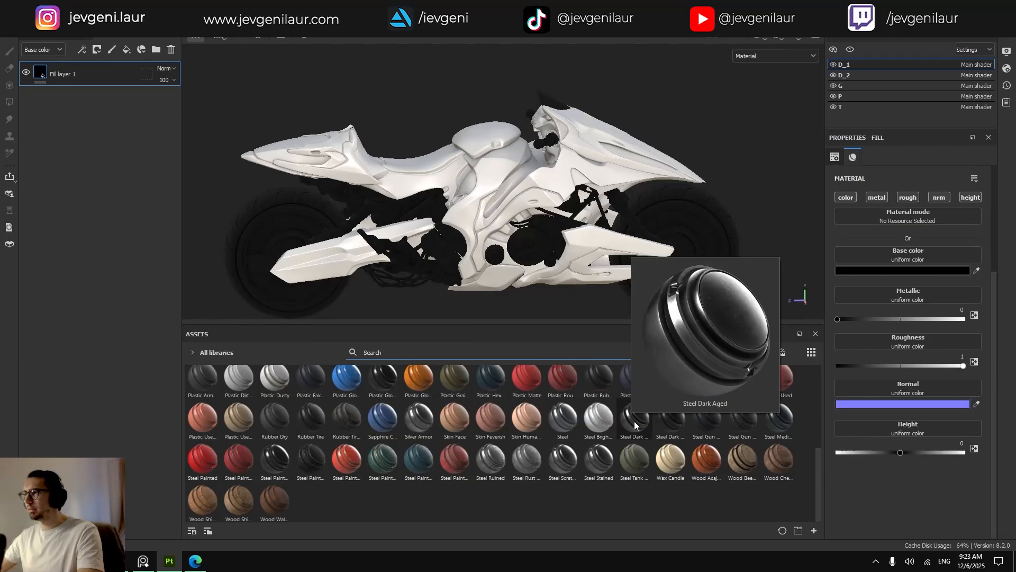
pyautogui.moveTo(667, 426)
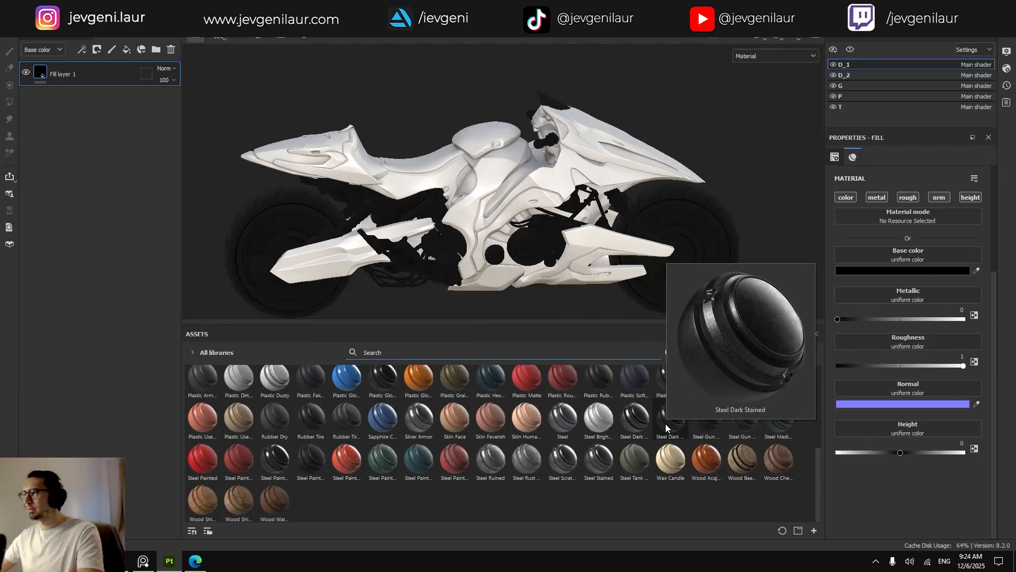
# Try the Steel Dark Stained smart material on texture set D_1, inspect its Base Steel layer, and delete the material.
pyautogui.moveTo(651, 424); pyautogui.dragTo(73, 193)
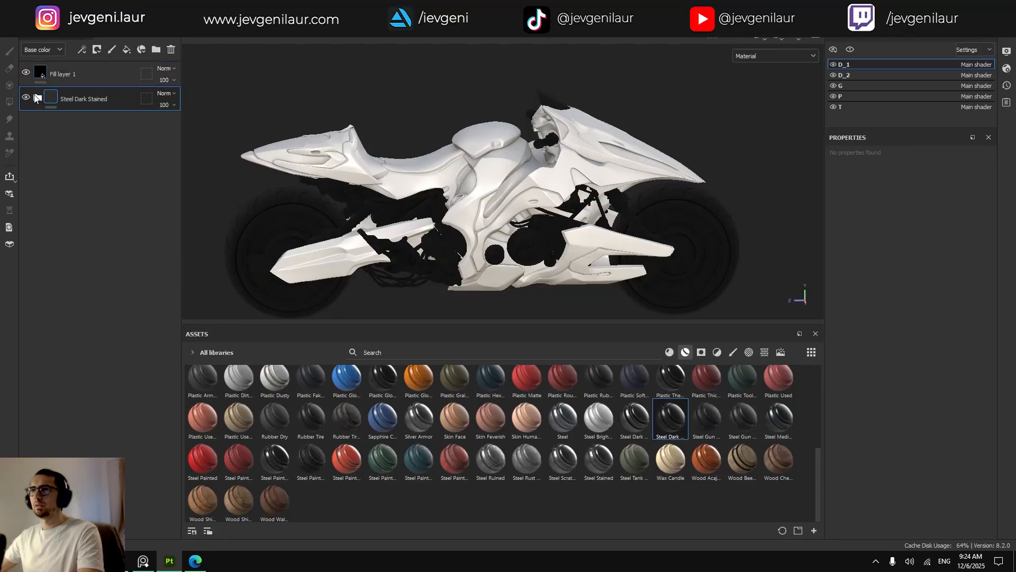
pyautogui.click(36, 98)
pyautogui.click(51, 219)
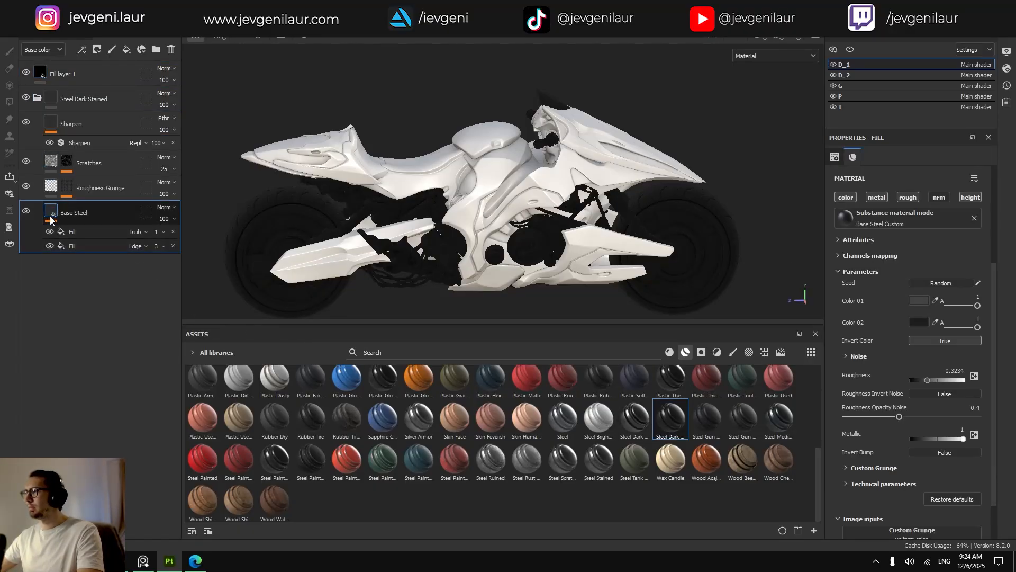
pyautogui.scroll(-2, 890, 323)
pyautogui.scroll(2, 891, 322)
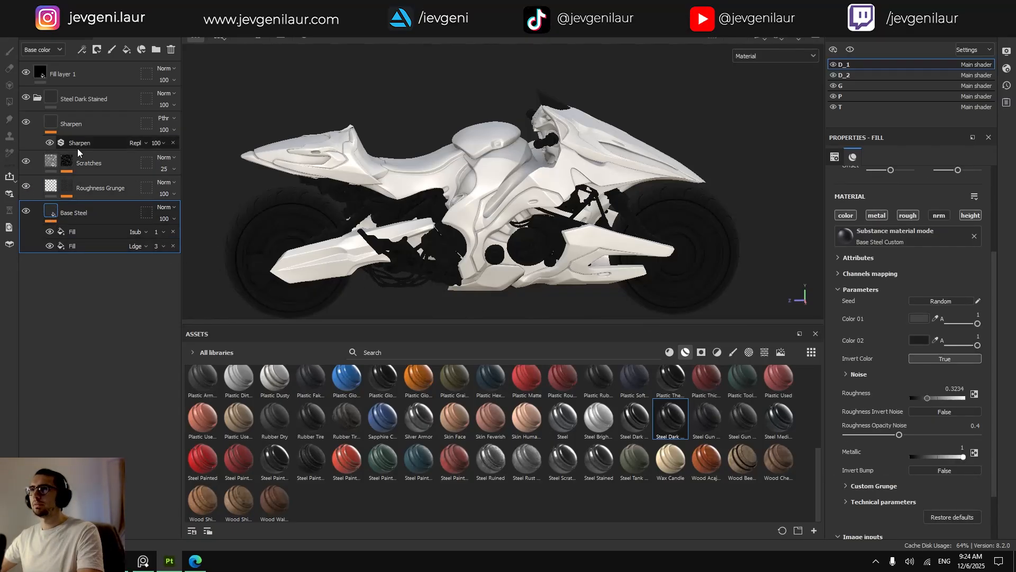
pyautogui.click(37, 99)
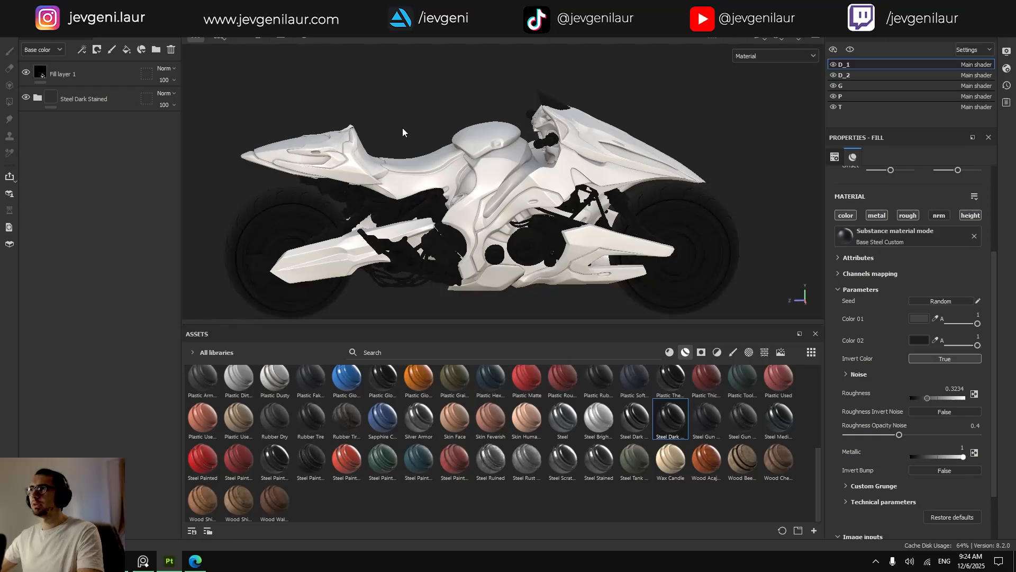
pyautogui.click(100, 103)
pyautogui.press('Delete')
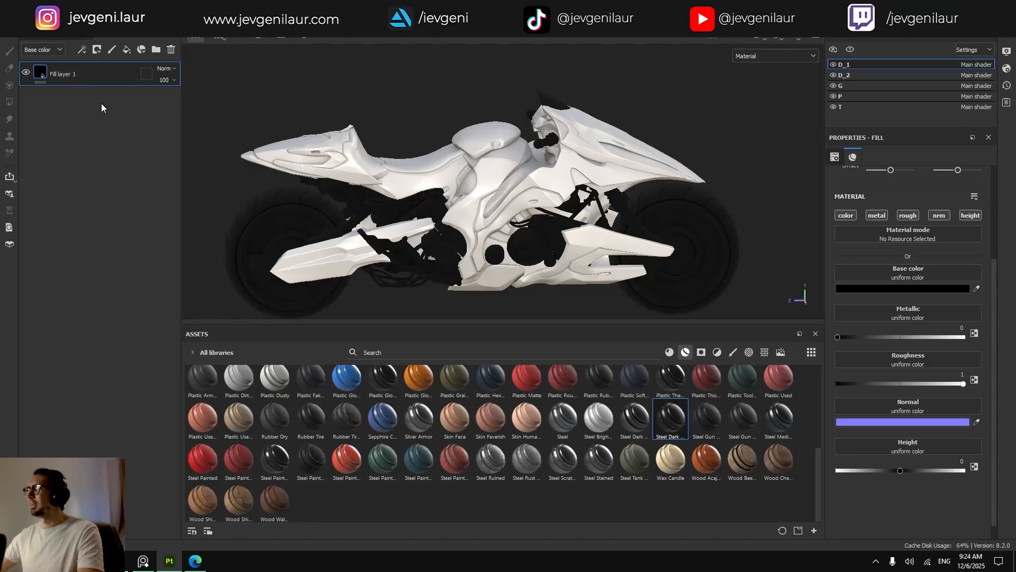
# Check the parts covered by texture set P and apply the Steel Dark Stained smart material to it.
pyautogui.click(848, 98)
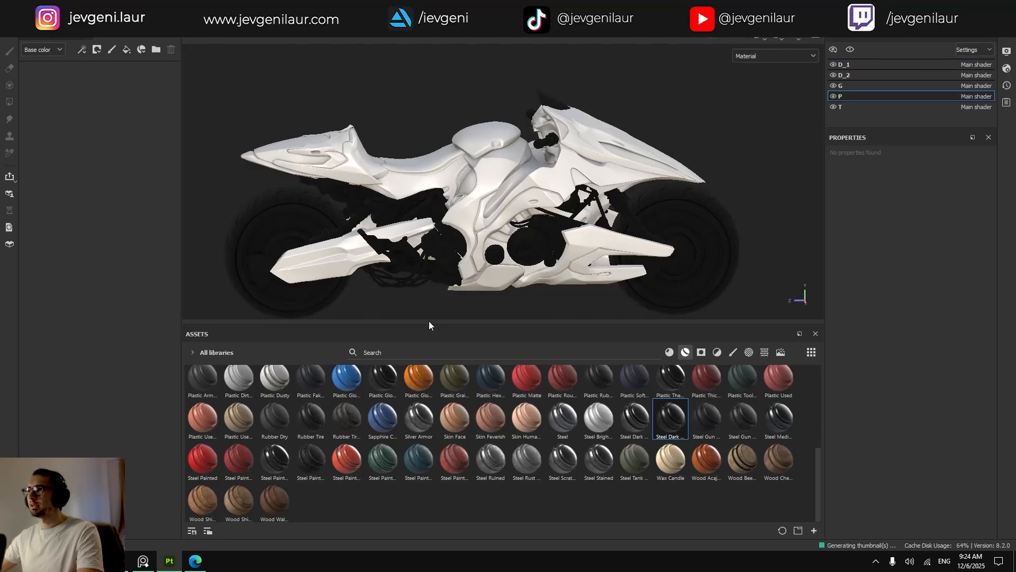
pyautogui.click(833, 97)
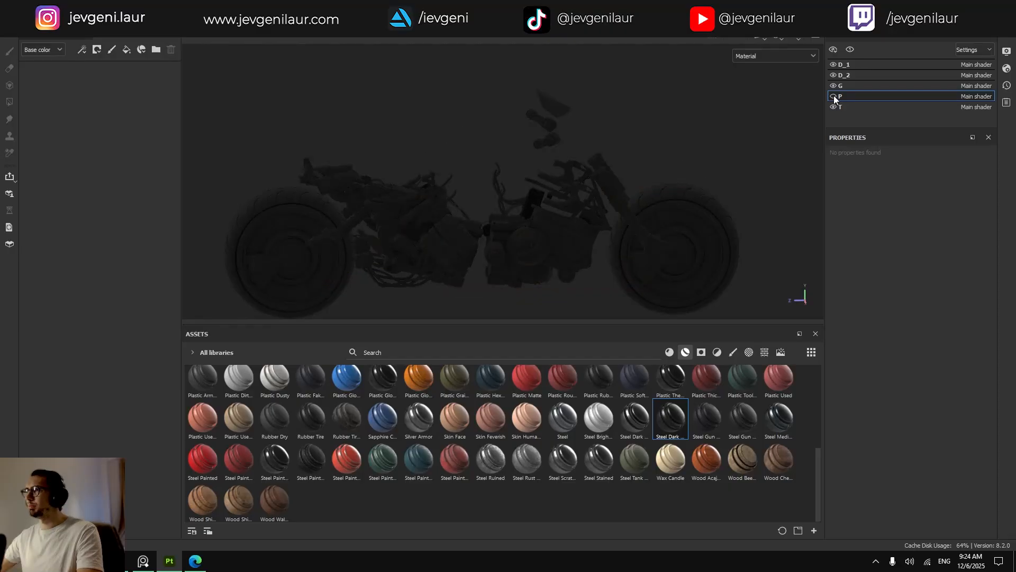
pyautogui.click(833, 97)
pyautogui.moveTo(673, 401); pyautogui.dragTo(131, 175)
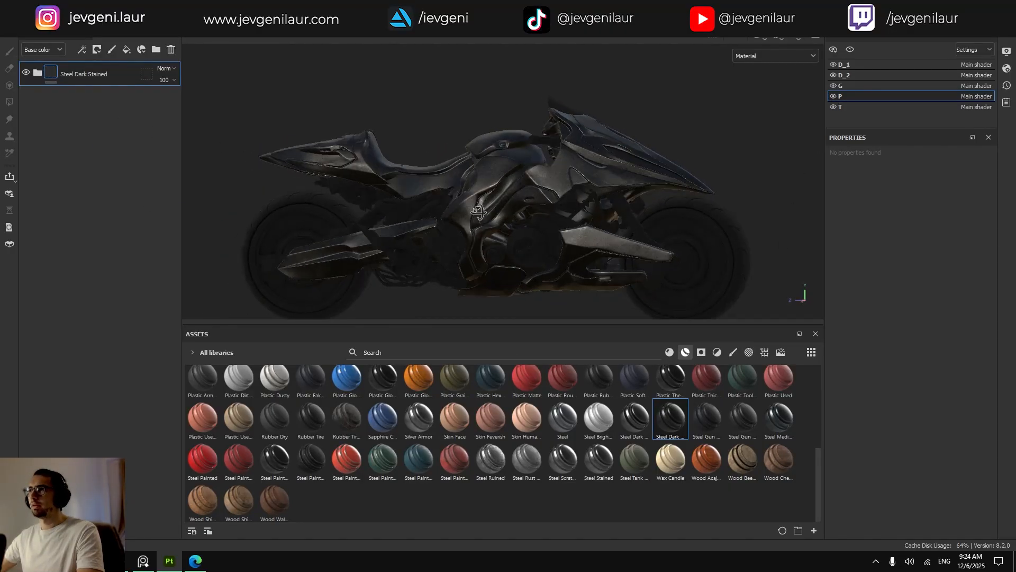
pyautogui.scroll(4, 511, 180)
pyautogui.keyDown('alt'); pyautogui.moveTo(511, 180); pyautogui.dragTo(536, 204); pyautogui.keyUp('alt')
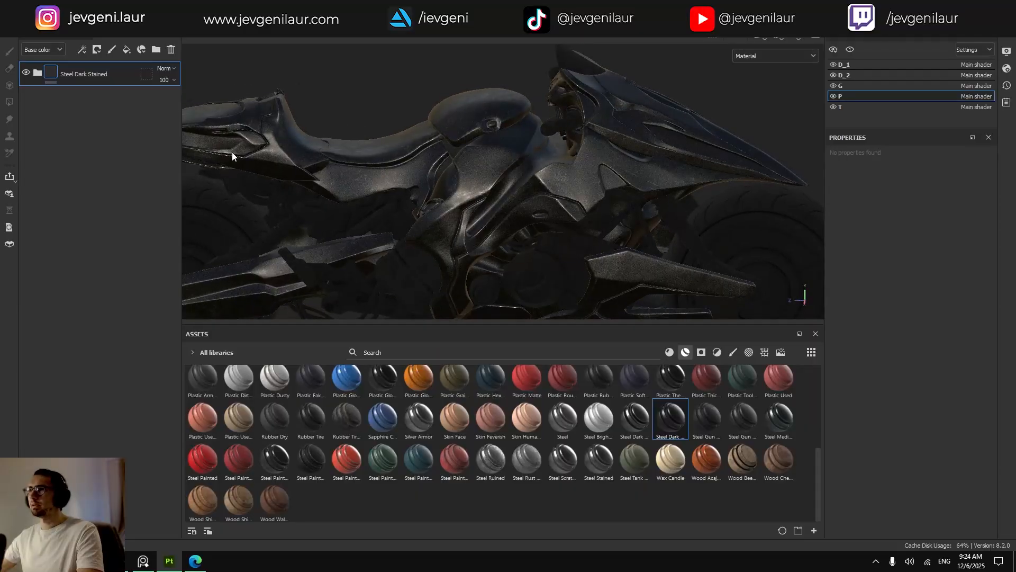
# Delete the Sharpen, Scratches and Roughness Grunge layers and move the Base Steel layer out of the Steel Dark Stained folder.
pyautogui.click(37, 73)
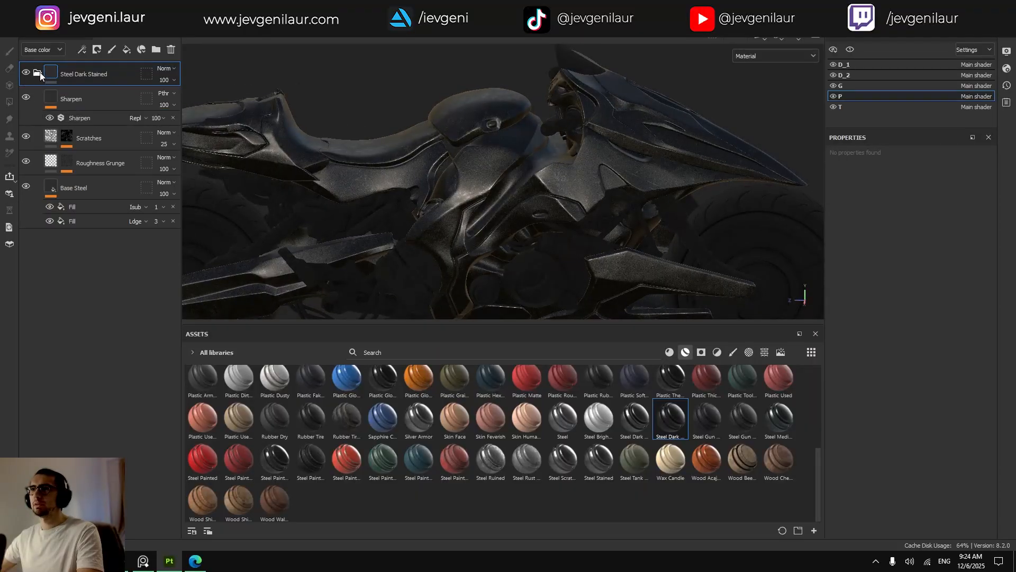
pyautogui.click(94, 158)
pyautogui.keyDown('ctrl'); pyautogui.click(95, 141); pyautogui.keyUp('ctrl')
pyautogui.keyDown('ctrl'); pyautogui.click(96, 104); pyautogui.keyUp('ctrl')
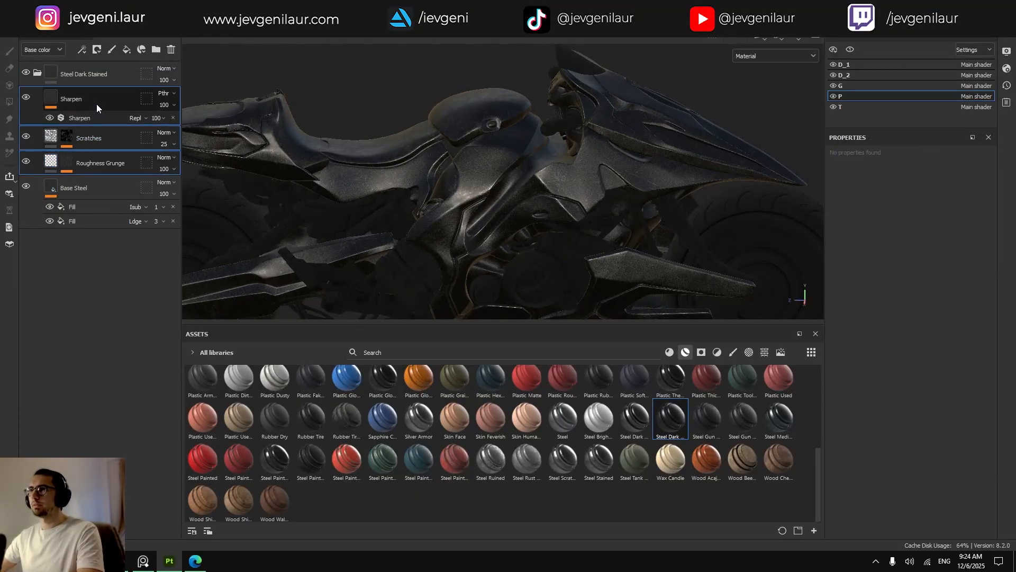
pyautogui.press('Delete')
pyautogui.moveTo(82, 101); pyautogui.dragTo(79, 193)
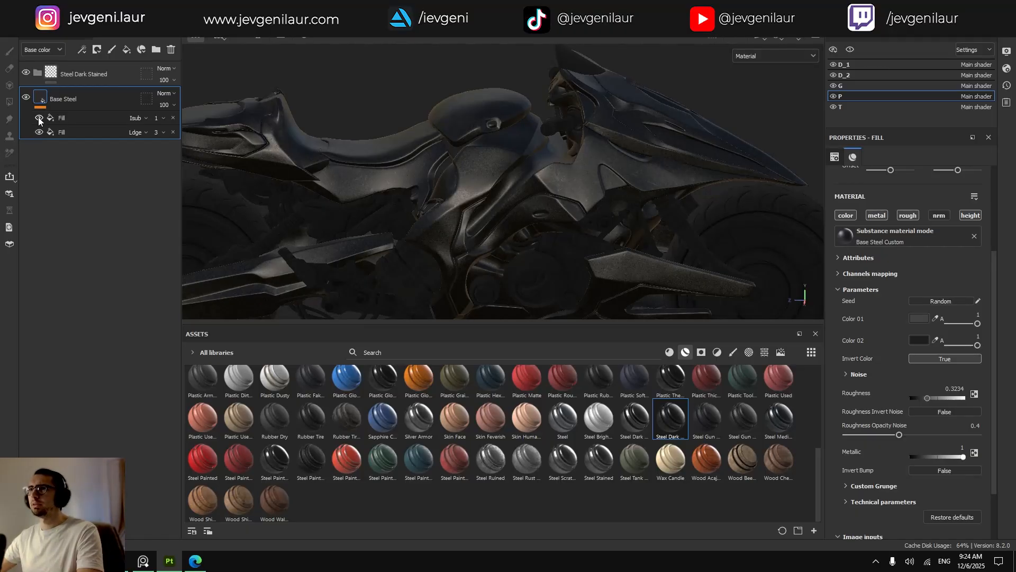
# Test the opacity of the Grunge Concrete Dirty fill effect on the Base Steel layer, and remove that effect.
pyautogui.click(52, 120)
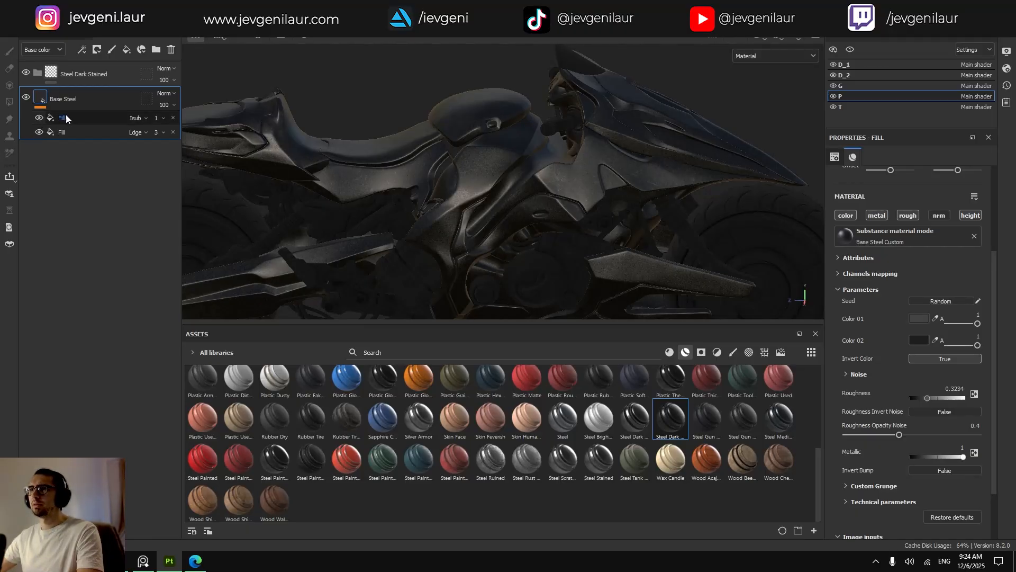
pyautogui.click(157, 120)
pyautogui.moveTo(154, 136); pyautogui.dragTo(151, 136)
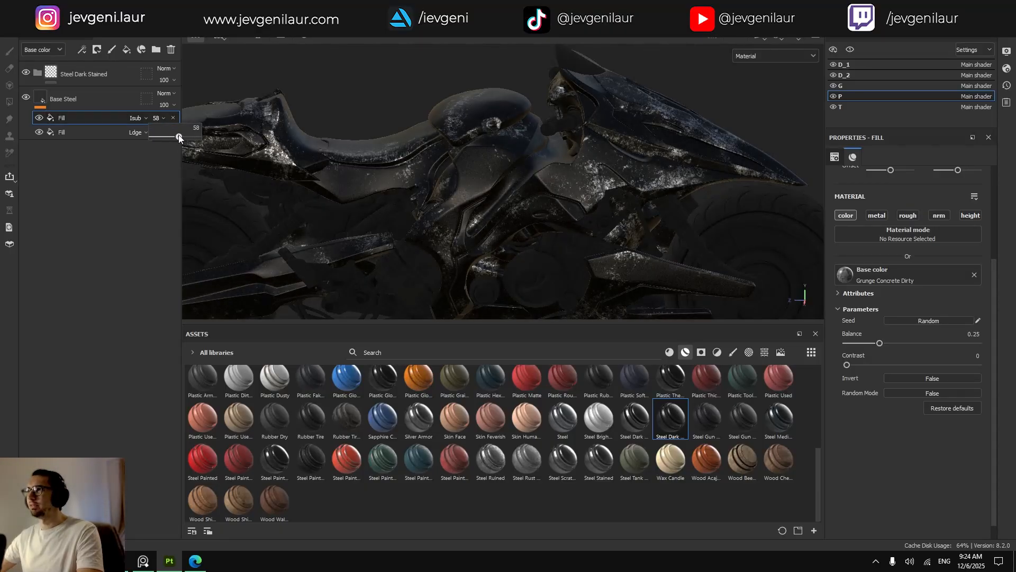
pyautogui.scroll(5, 624, 156)
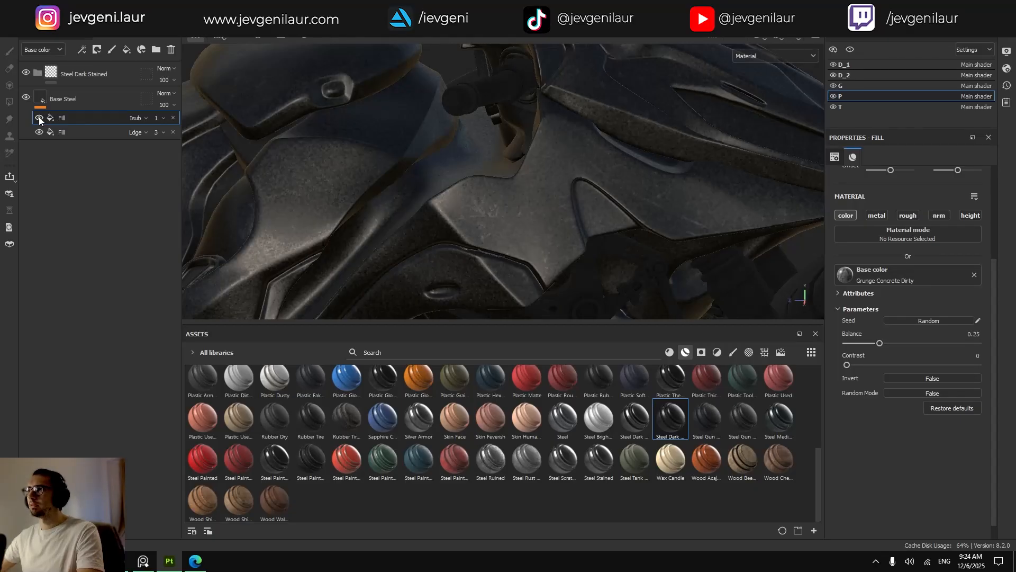
pyautogui.click(173, 118)
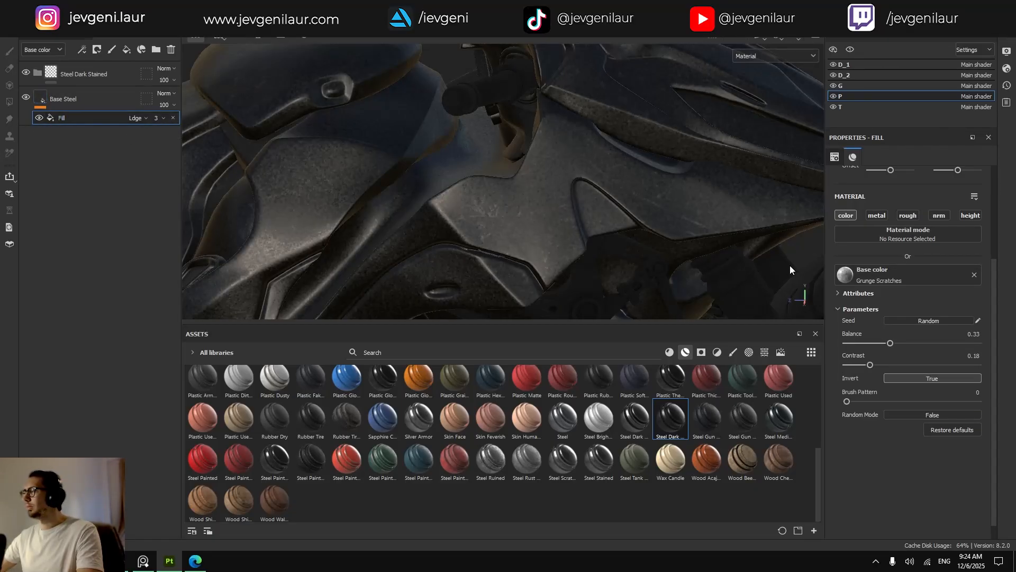
pyautogui.scroll(-5, 618, 230)
pyautogui.scroll(5, 583, 243)
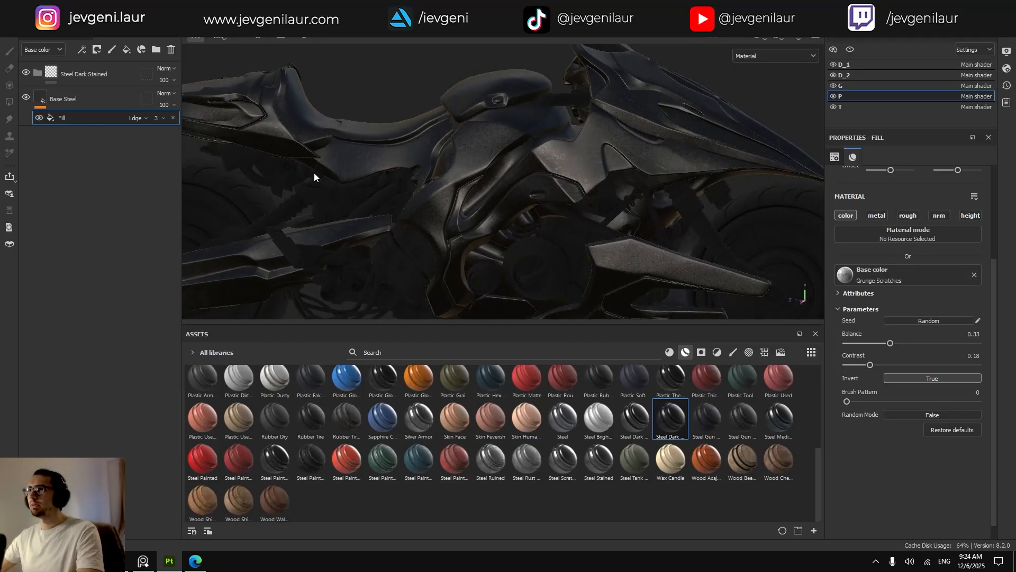
# Set Color 02 of the Base Steel layer on texture set P to a light neutral grey with a value of 0.826.
pyautogui.click(47, 103)
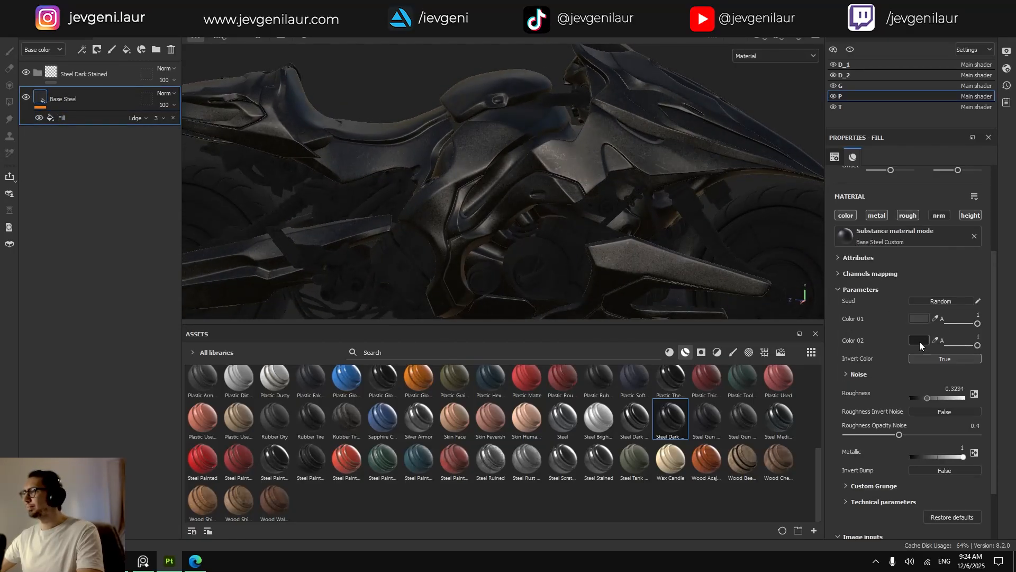
pyautogui.click(920, 341)
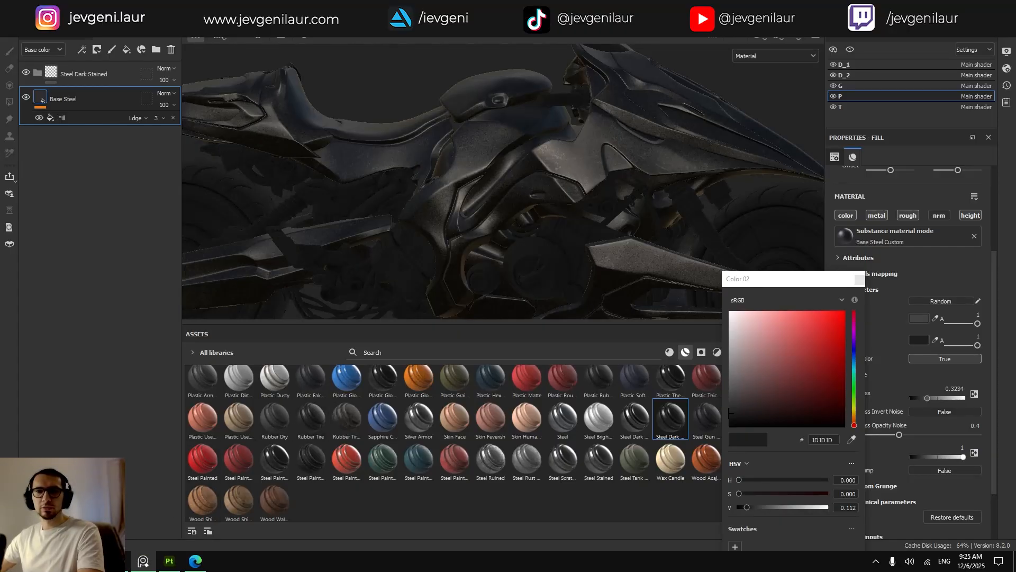
pyautogui.moveTo(733, 378)
pyautogui.mouseDown()
pyautogui.moveTo(731, 316)
pyautogui.moveTo(728, 333)
pyautogui.mouseUp()
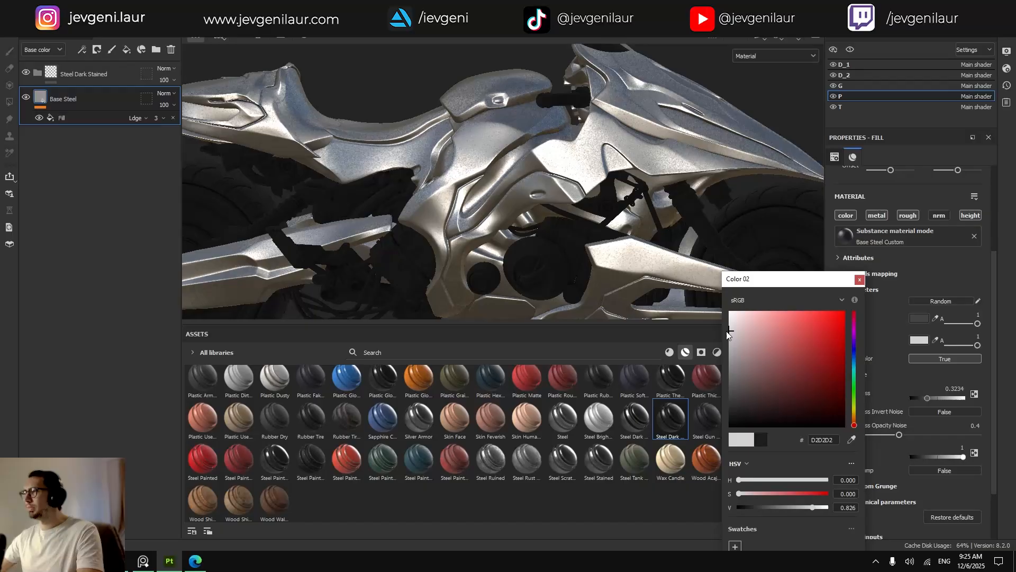
pyautogui.click(858, 281)
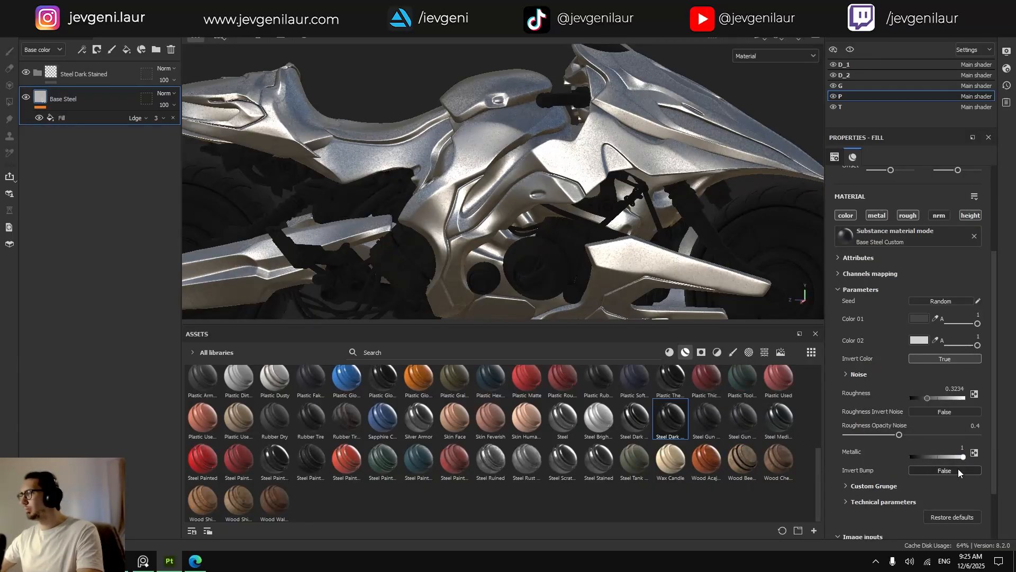
# Set the noise Blur of the Base Steel material to 7.24 and enlarge the 3D viewport area.
pyautogui.click(845, 373)
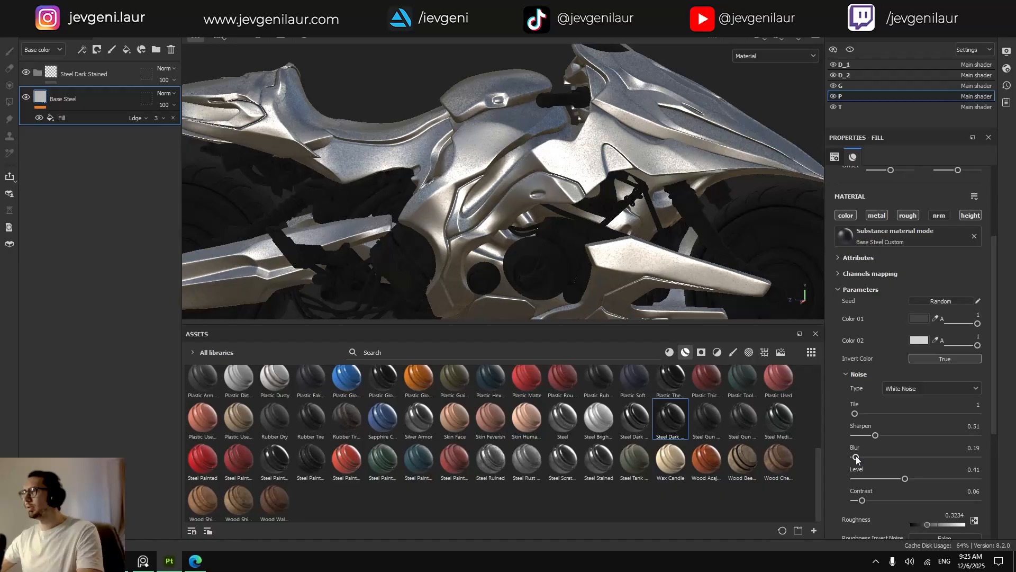
pyautogui.moveTo(856, 457); pyautogui.dragTo(900, 459)
pyautogui.scroll(-2, 599, 253)
pyautogui.keyDown('alt'); pyautogui.moveTo(599, 253); pyautogui.dragTo(569, 209, button='middle'); pyautogui.keyUp('alt')
pyautogui.keyDown('alt'); pyautogui.moveTo(570, 209); pyautogui.dragTo(536, 246); pyautogui.keyUp('alt')
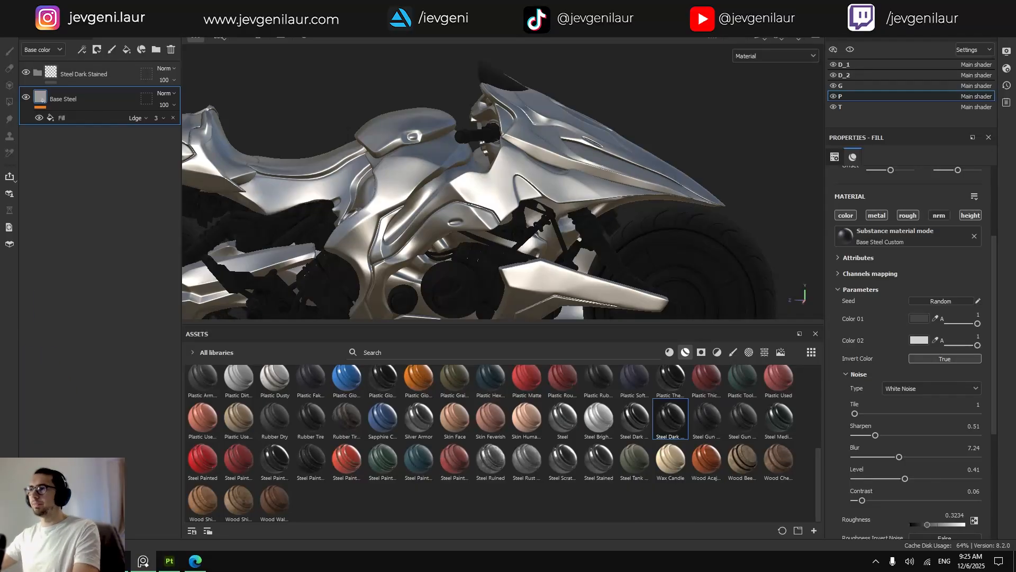
pyautogui.moveTo(362, 333); pyautogui.dragTo(363, 393)
# Move the Base Steel layer above the Steel Dark Stained folder and delete the folder.
pyautogui.click(35, 96)
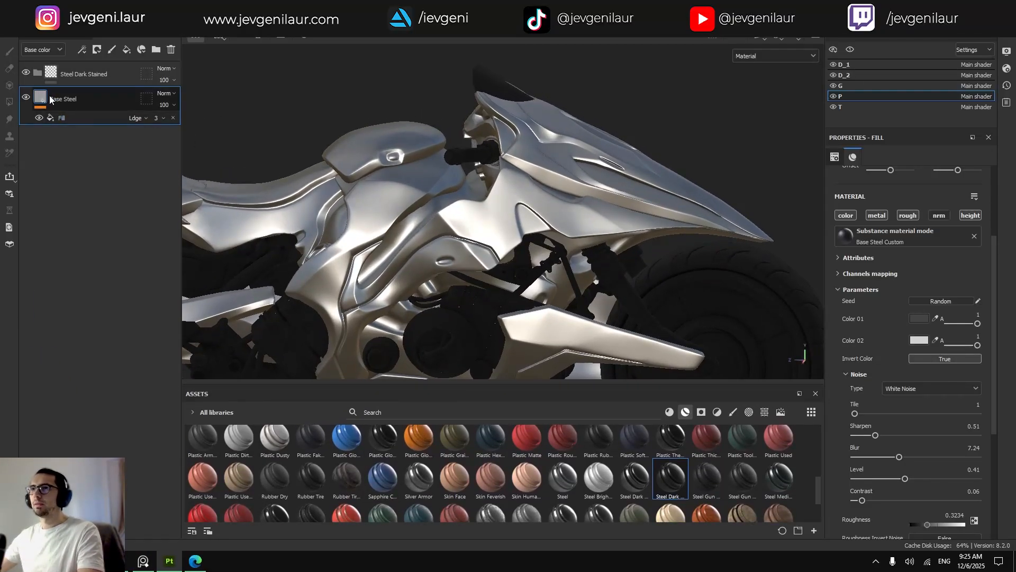
pyautogui.moveTo(35, 99); pyautogui.dragTo(67, 66)
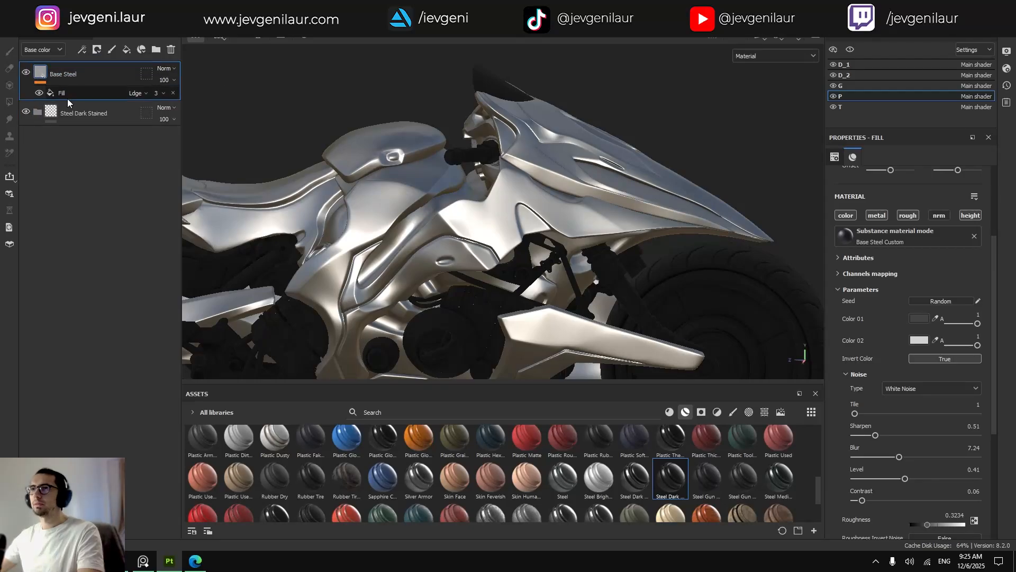
pyautogui.click(63, 104)
pyautogui.press('Delete')
# Rename the Base Steel layer as "Base Steel White".
pyautogui.doubleClick(82, 74)
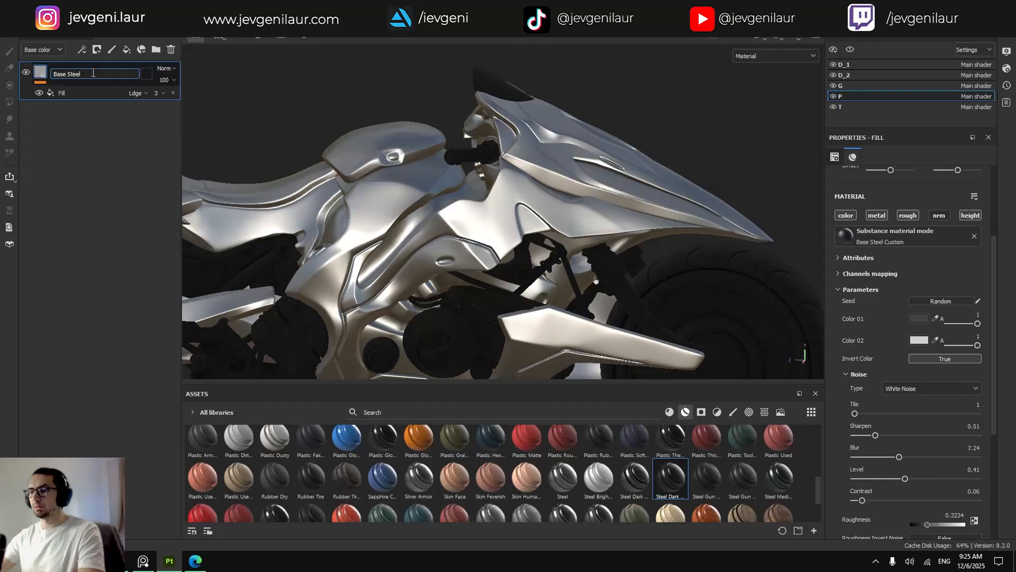
pyautogui.write('White')
pyautogui.press('Return')
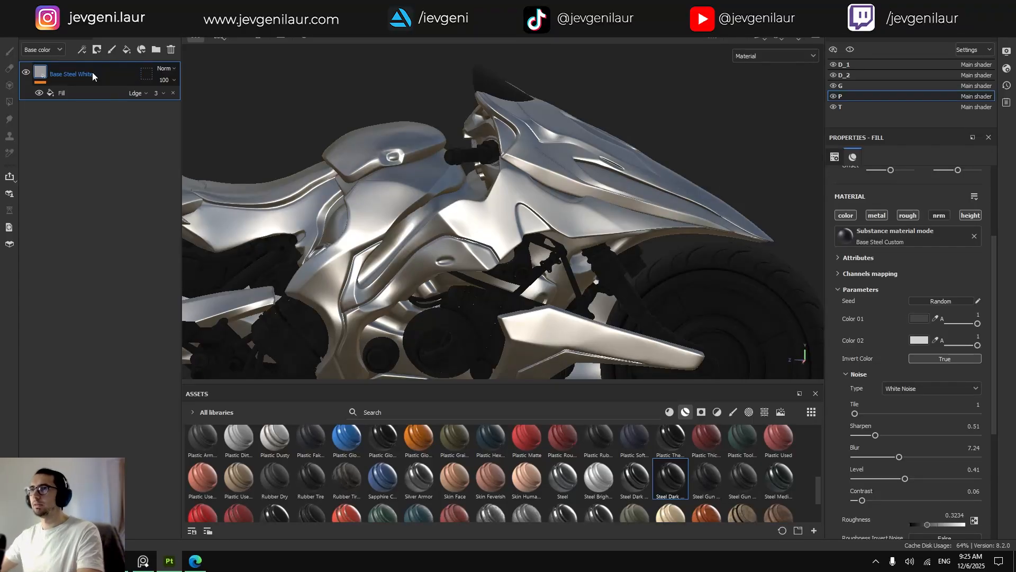
# Inspect the motorcycle in the Metallic and Roughness channel views, and return to the Material view.
pyautogui.keyDown('alt'); pyautogui.moveTo(533, 214); pyautogui.dragTo(653, 278); pyautogui.keyUp('alt')
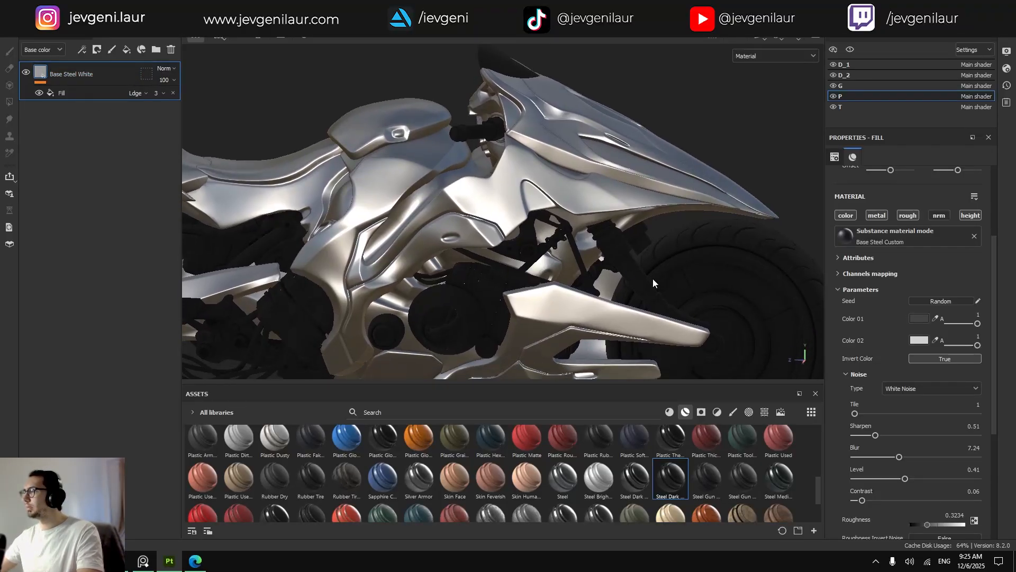
pyautogui.click(734, 58)
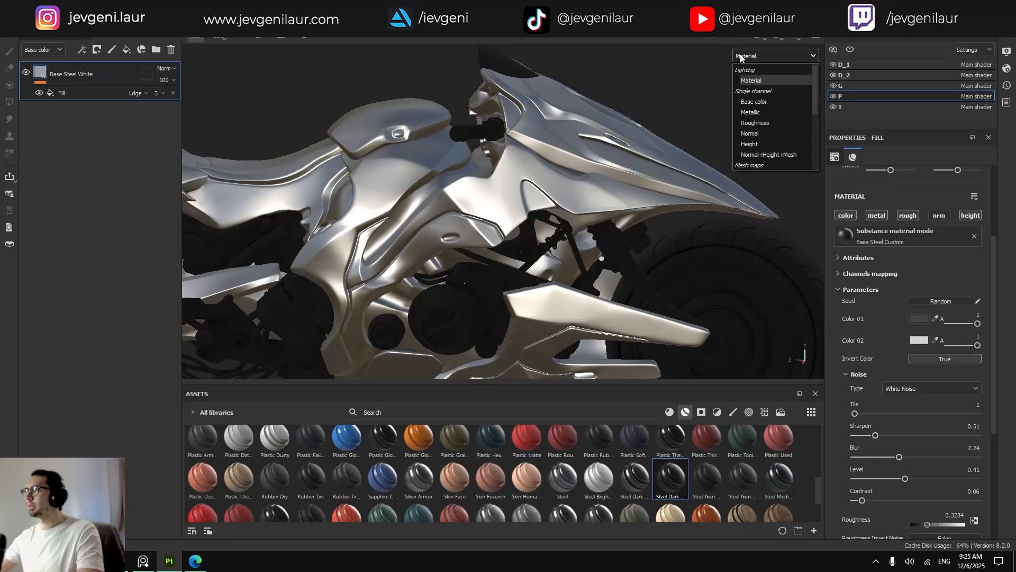
pyautogui.click(747, 112)
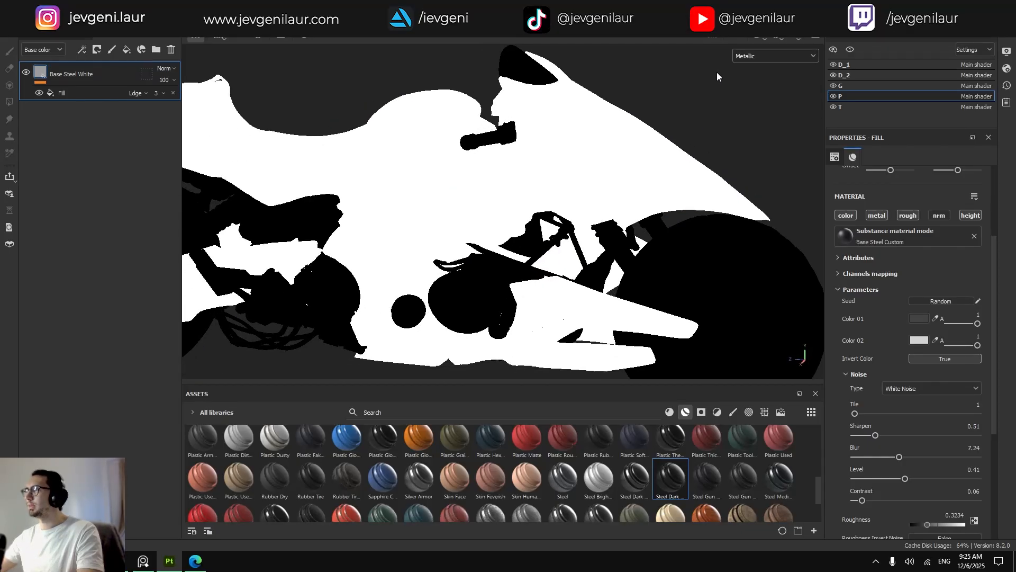
pyautogui.click(738, 52)
pyautogui.click(750, 131)
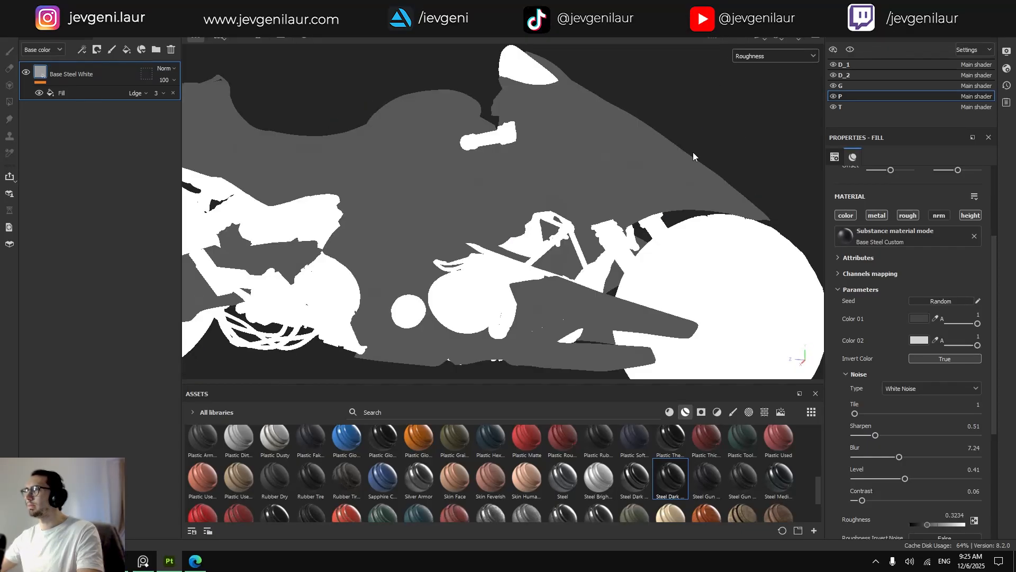
pyautogui.keyDown('alt'); pyautogui.moveTo(693, 156); pyautogui.dragTo(622, 155); pyautogui.keyUp('alt')
pyautogui.press('m')
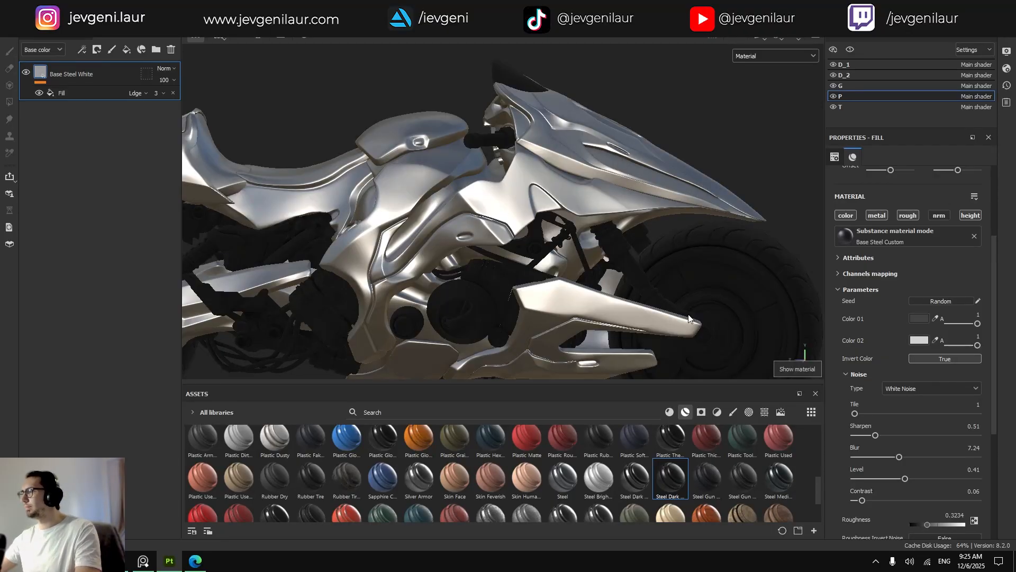
# Try grey 646464 and red 952323 for Color 01 and red AB3333 for Color 02, and undo the colour changes.
pyautogui.click(919, 318)
pyautogui.moveTo(729, 395)
pyautogui.mouseDown()
pyautogui.moveTo(730, 370)
pyautogui.moveTo(728, 382)
pyautogui.mouseUp()
pyautogui.keyDown('alt'); pyautogui.moveTo(689, 164); pyautogui.dragTo(730, 121); pyautogui.keyUp('alt')
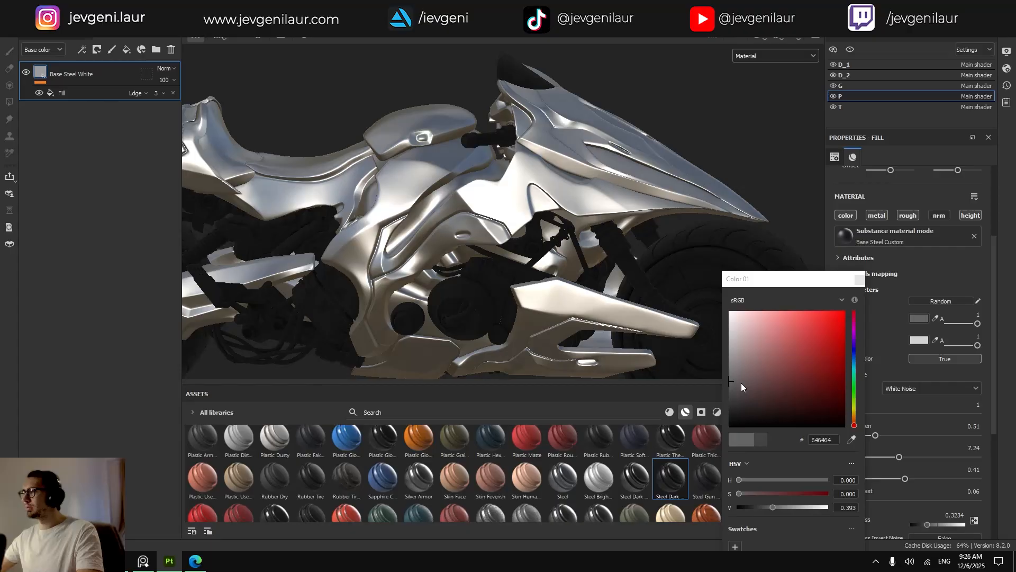
pyautogui.click(817, 360)
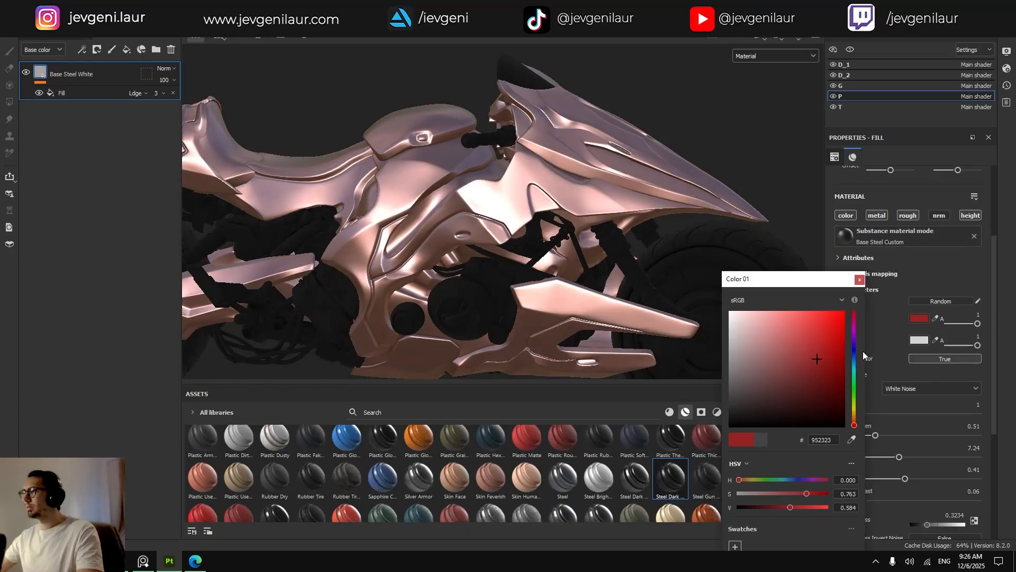
pyautogui.click(920, 340)
pyautogui.click(811, 349)
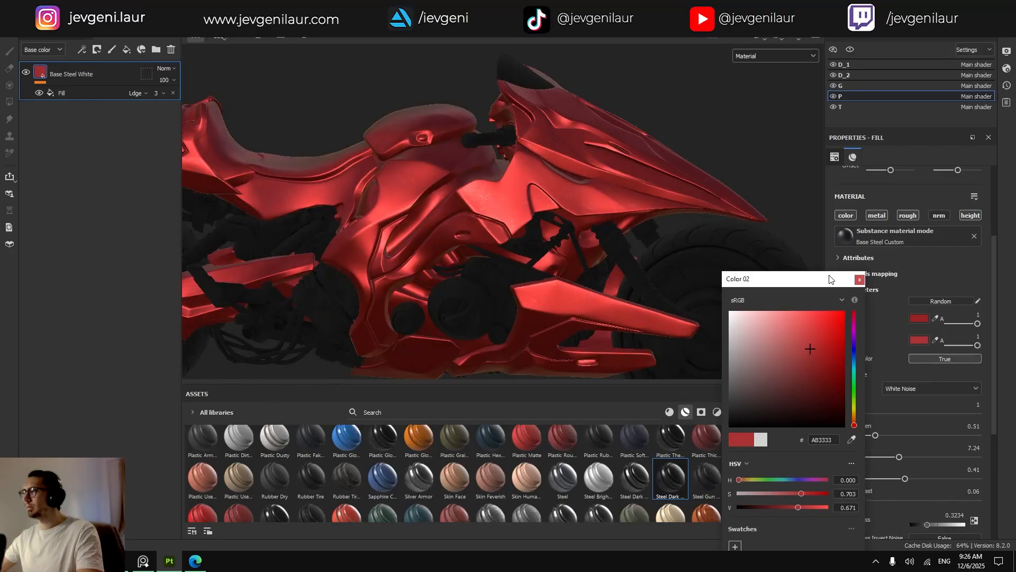
pyautogui.click(803, 212)
pyautogui.hotkey('ctrl', 'z')
pyautogui.hotkey('ctrl', 'z')
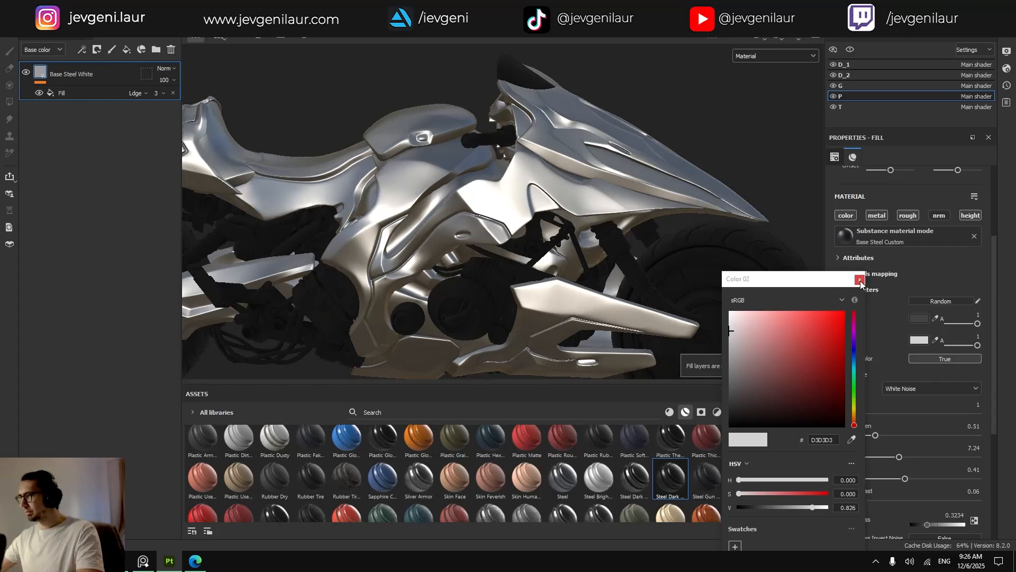
pyautogui.click(859, 279)
# Check the rear and seat bodywork and add a black mask to the Base Steel White layer.
pyautogui.moveTo(562, 264)
pyautogui.keyDown('alt'); pyautogui.mouseDown()
pyautogui.moveTo(598, 263)
pyautogui.moveTo(580, 274)
pyautogui.mouseUp(); pyautogui.keyUp('alt')
pyautogui.keyDown('alt'); pyautogui.moveTo(351, 150); pyautogui.dragTo(463, 199, button='middle'); pyautogui.keyUp('alt')
pyautogui.scroll(3, 462, 199)
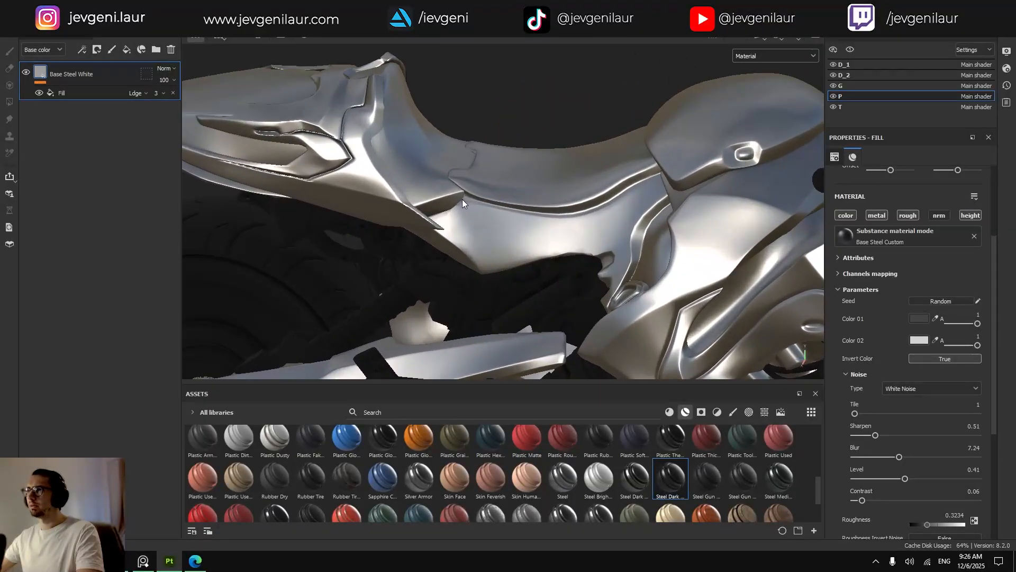
pyautogui.keyDown('alt'); pyautogui.moveTo(520, 216); pyautogui.dragTo(643, 231); pyautogui.keyUp('alt')
pyautogui.scroll(-3, 522, 218)
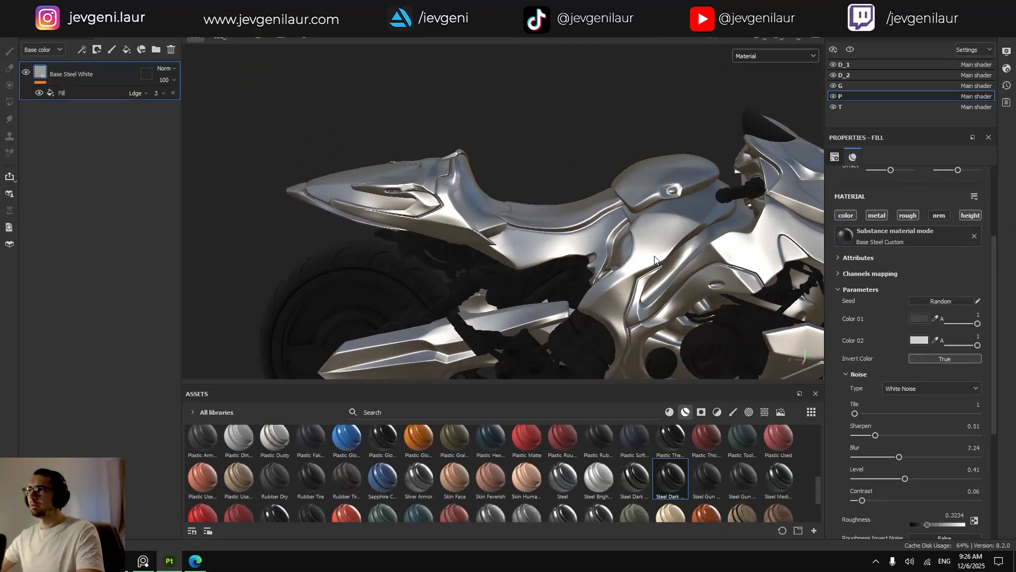
pyautogui.keyDown('alt'); pyautogui.moveTo(643, 231); pyautogui.dragTo(548, 224, button='middle'); pyautogui.keyUp('alt')
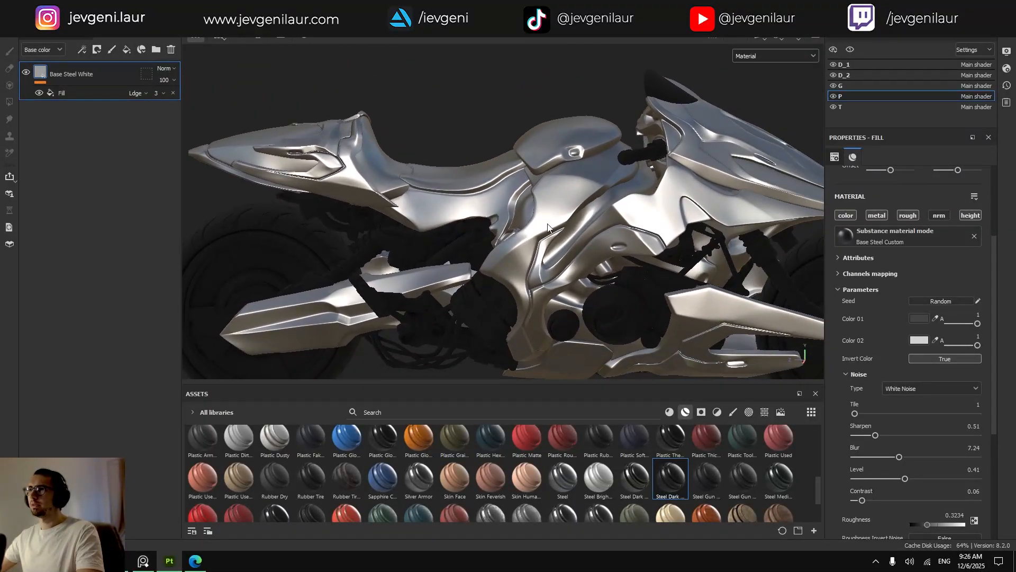
pyautogui.rightClick(82, 73)
pyautogui.click(91, 86)
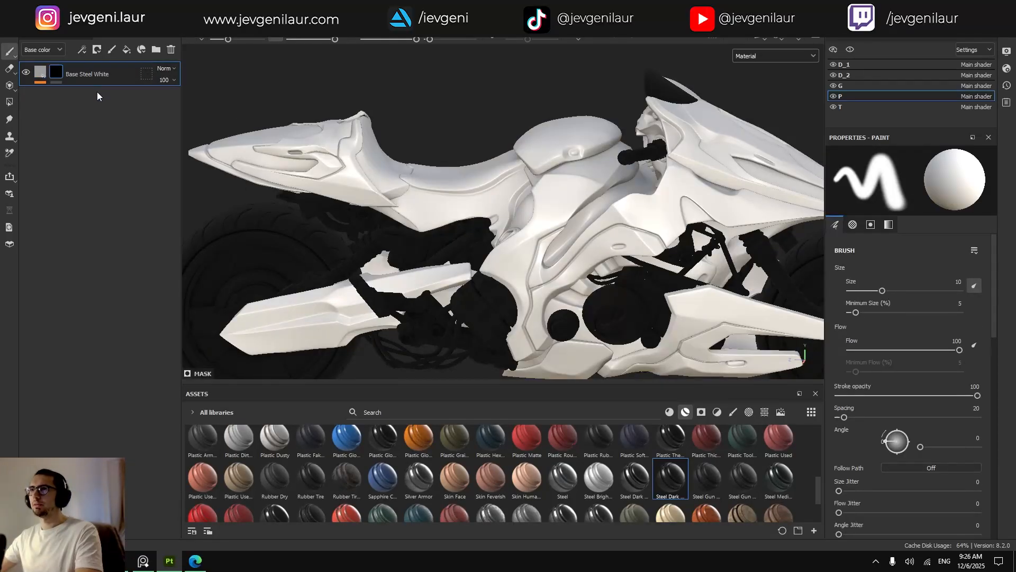
# Reveal the steel on the central frame, tank cover and lower rear panel in the mask, using Polygon Fill in mesh mode.
pyautogui.press('4')
pyautogui.keyDown('alt'); pyautogui.moveTo(597, 205); pyautogui.dragTo(489, 205, button='middle'); pyautogui.keyUp('alt')
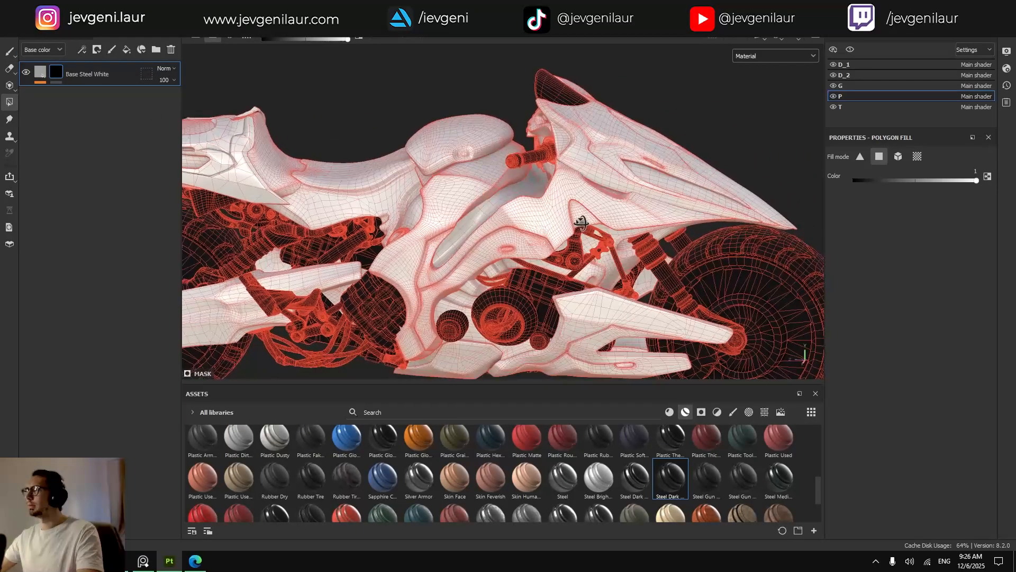
pyautogui.click(901, 157)
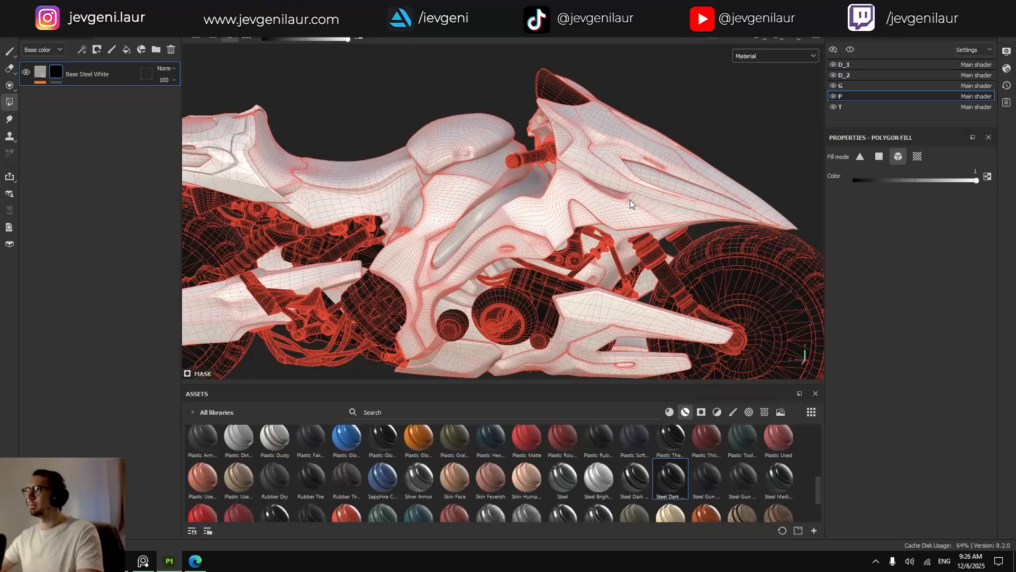
pyautogui.keyDown('alt'); pyautogui.moveTo(630, 199); pyautogui.dragTo(634, 190); pyautogui.keyUp('alt')
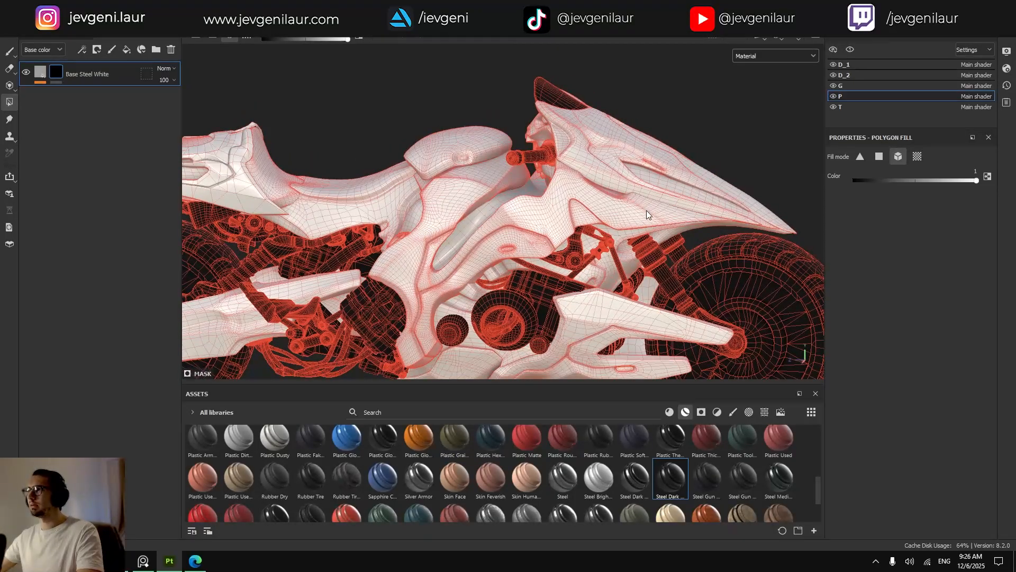
pyautogui.keyDown('alt'); pyautogui.moveTo(610, 321); pyautogui.dragTo(443, 254, button='middle'); pyautogui.keyUp('alt')
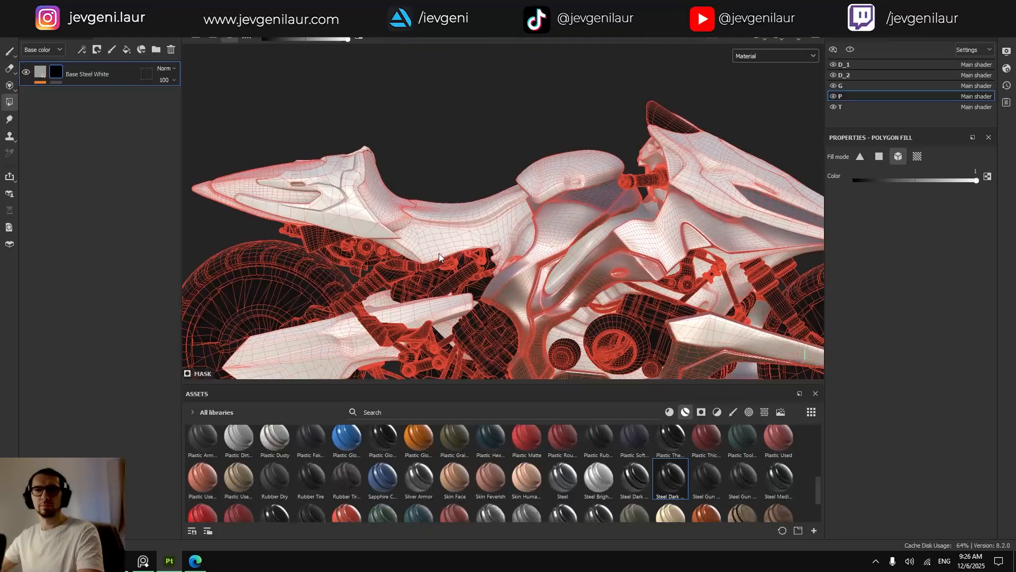
pyautogui.click(539, 175)
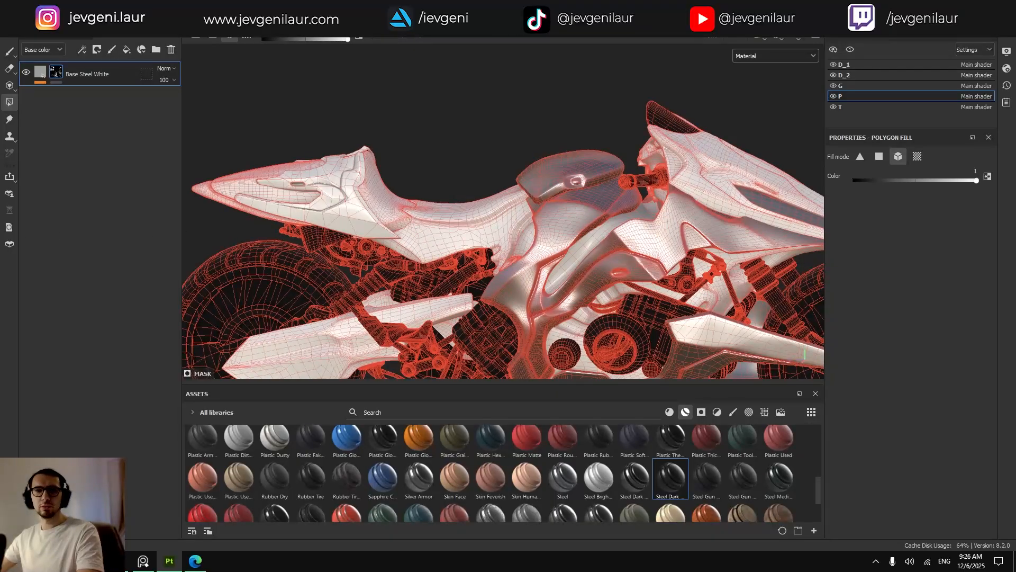
pyautogui.click(358, 334)
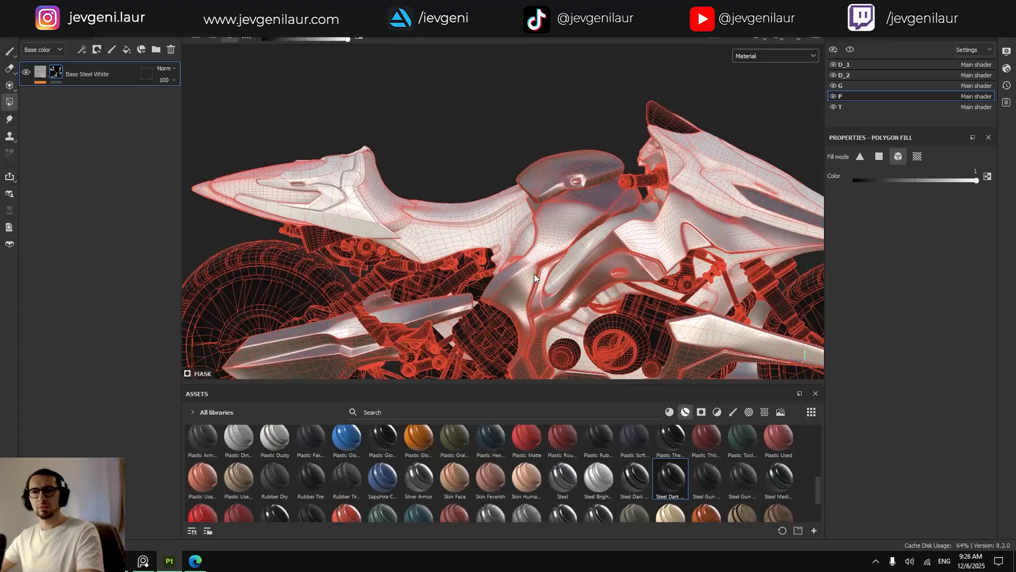
# Add the lower front panel to the mask, undo the fill tried on the front fairing, and return to the Paint tool.
pyautogui.keyDown('alt'); pyautogui.moveTo(546, 271); pyautogui.dragTo(519, 247); pyautogui.keyUp('alt')
pyautogui.keyDown('alt'); pyautogui.moveTo(549, 215); pyautogui.dragTo(504, 260); pyautogui.keyUp('alt')
pyautogui.click(573, 166)
pyautogui.hotkey('ctrl', 'z')
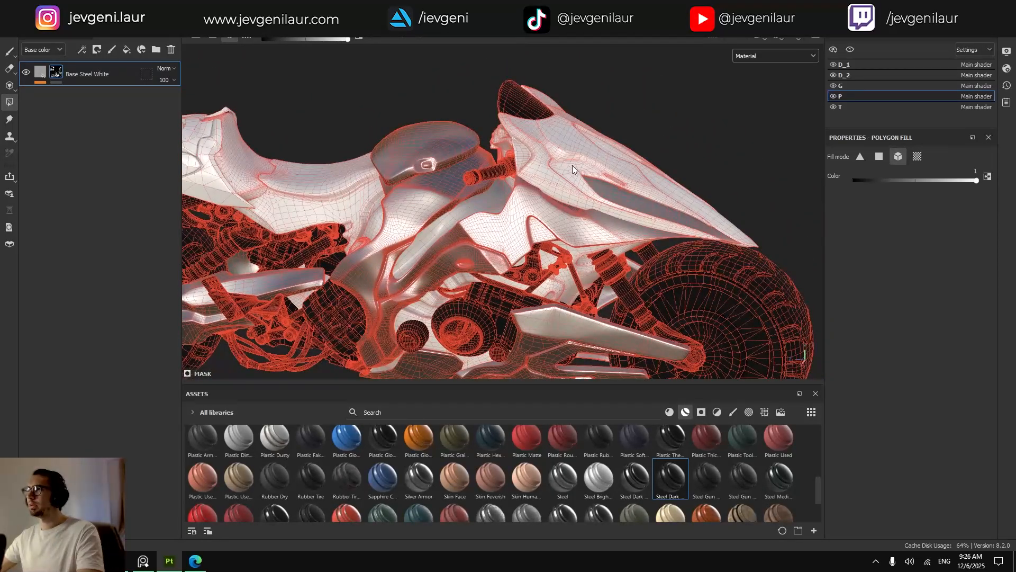
pyautogui.press('1')
pyautogui.moveTo(573, 166)
pyautogui.keyDown('alt'); pyautogui.mouseDown()
pyautogui.moveTo(561, 219)
pyautogui.moveTo(494, 257)
pyautogui.mouseUp(); pyautogui.keyUp('alt')
pyautogui.keyDown('alt'); pyautogui.moveTo(524, 194); pyautogui.dragTo(520, 239, button='middle'); pyautogui.keyUp('alt')
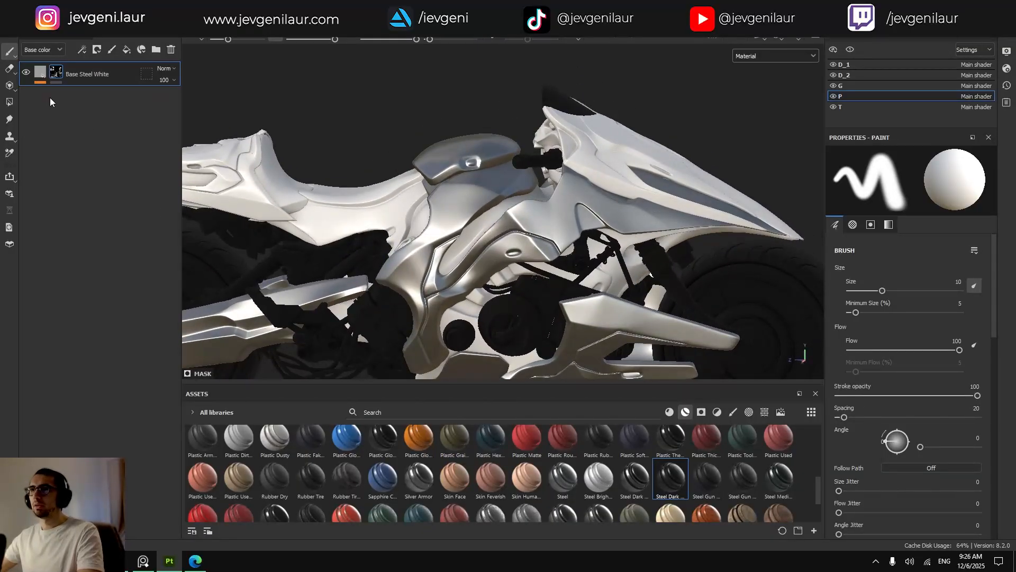
# Duplicate the Base Steel White layer and rename the copy as "Base Steel dark".
pyautogui.click(41, 74)
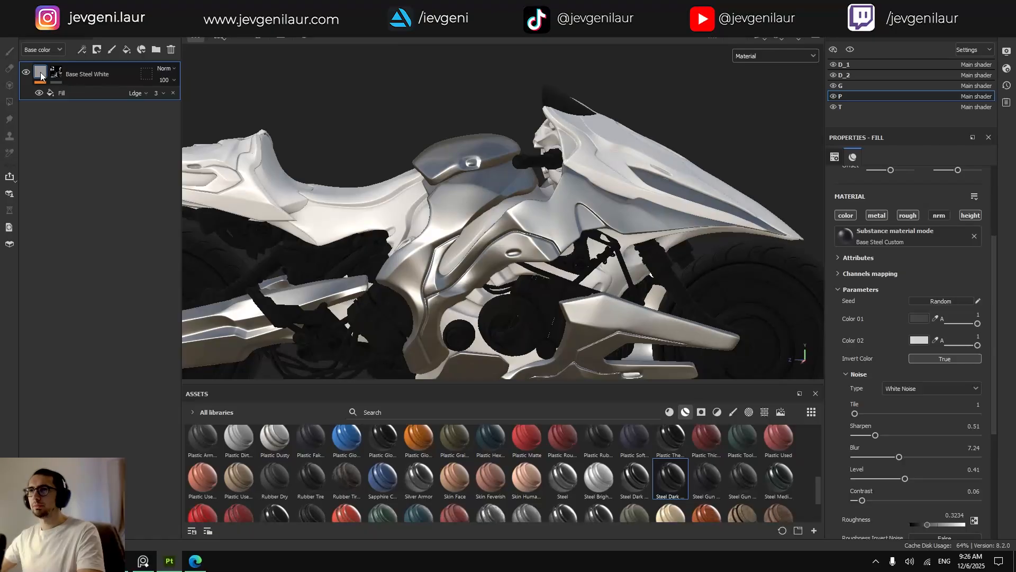
pyautogui.hotkey('ctrl', 'd')
pyautogui.doubleClick(103, 74)
pyautogui.write('Base Steel d')
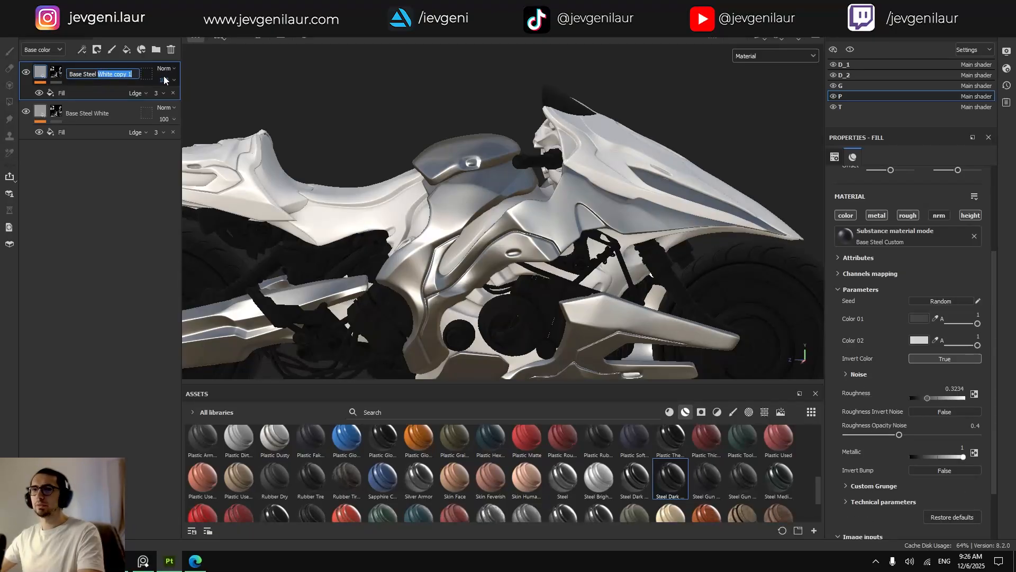
pyautogui.write('ark')
pyautogui.press('Return')
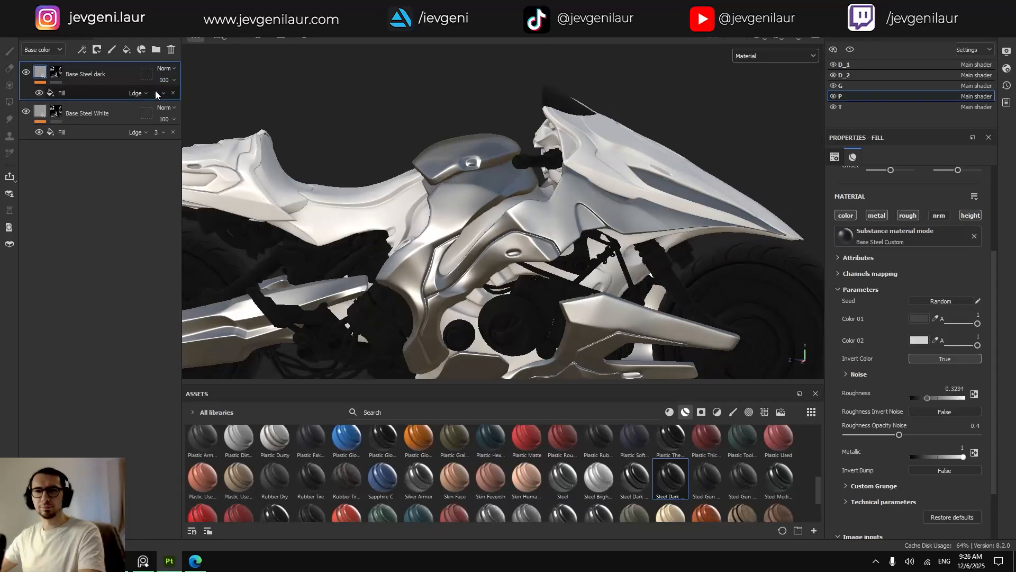
pyautogui.keyDown('alt'); pyautogui.moveTo(457, 269); pyautogui.dragTo(401, 279, button='middle'); pyautogui.keyUp('alt')
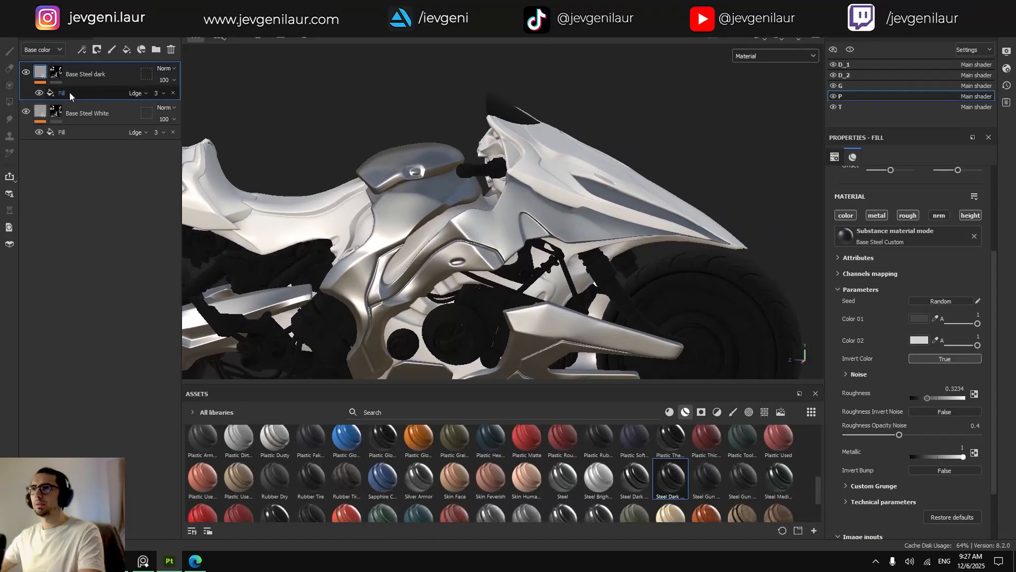
# Set Color 02 of the Base Steel dark fill to a dark, desaturated green with a hue of 0.279.
pyautogui.doubleClick(78, 77)
pyautogui.click(41, 73)
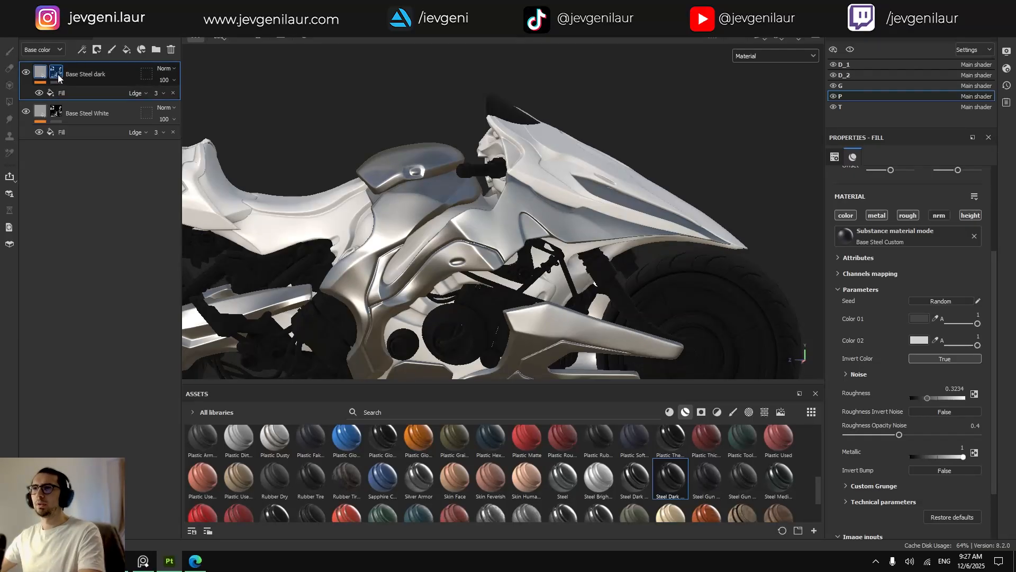
pyautogui.click(58, 74)
pyautogui.click(41, 74)
pyautogui.click(916, 341)
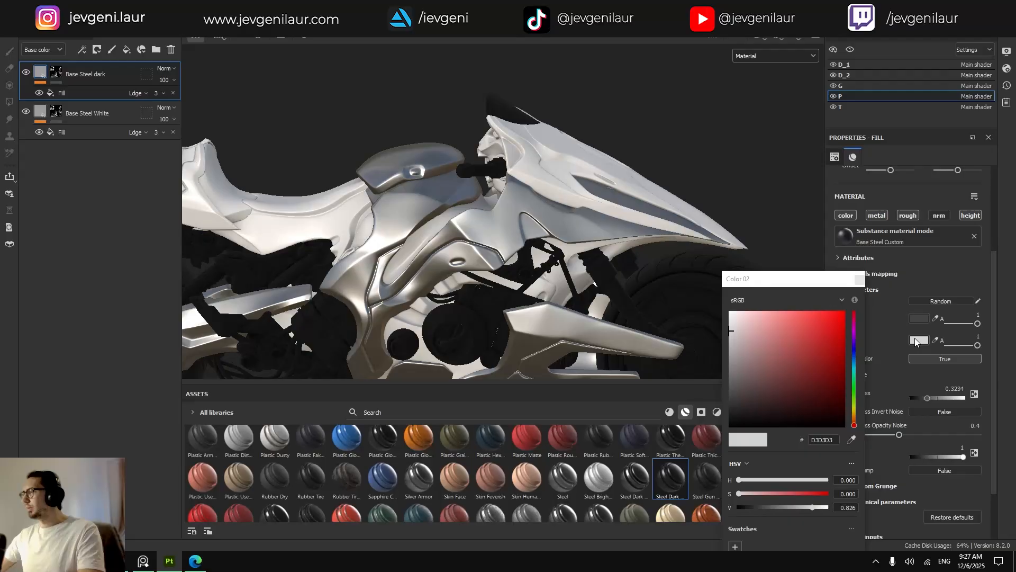
pyautogui.moveTo(740, 348); pyautogui.dragTo(719, 371)
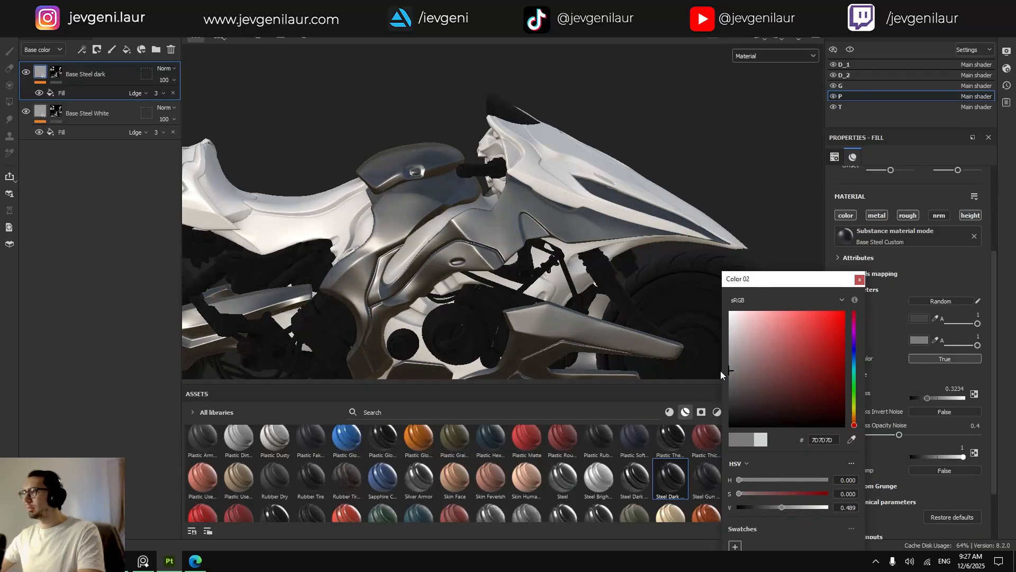
pyautogui.click(855, 392)
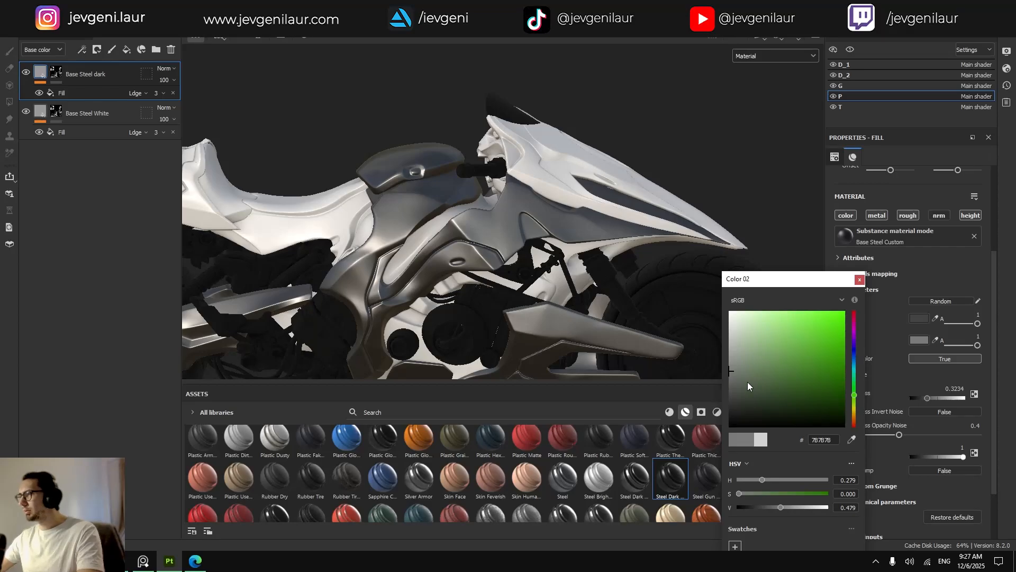
pyautogui.moveTo(748, 383); pyautogui.dragTo(740, 384)
pyautogui.click(860, 279)
# Reset the Base Steel dark layer's mask to black and reveal the front fairing with Polygon Fill in mesh mode.
pyautogui.keyDown('alt'); pyautogui.moveTo(513, 218); pyautogui.dragTo(468, 240); pyautogui.keyUp('alt')
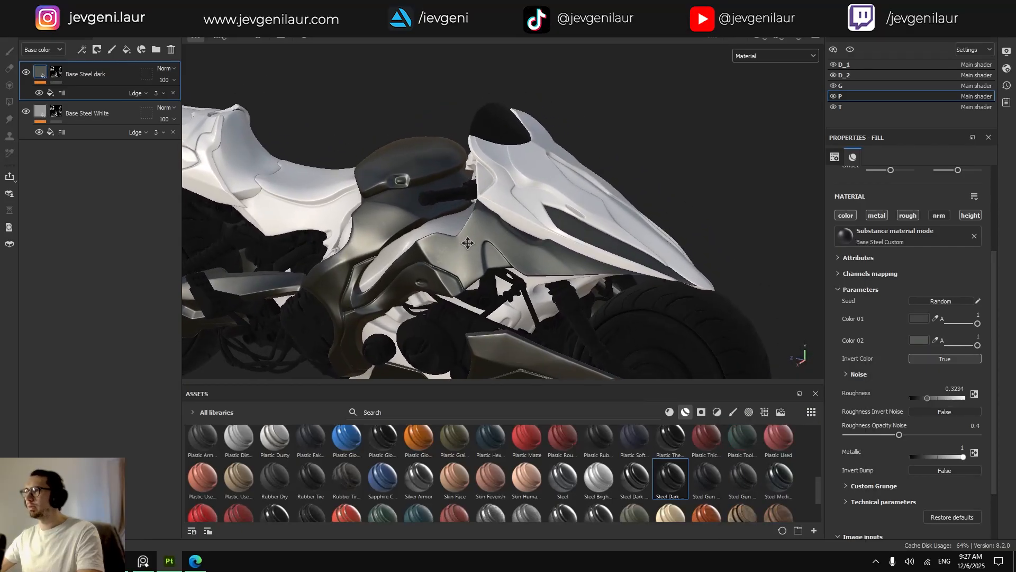
pyautogui.click(56, 73)
pyautogui.rightClick(61, 74)
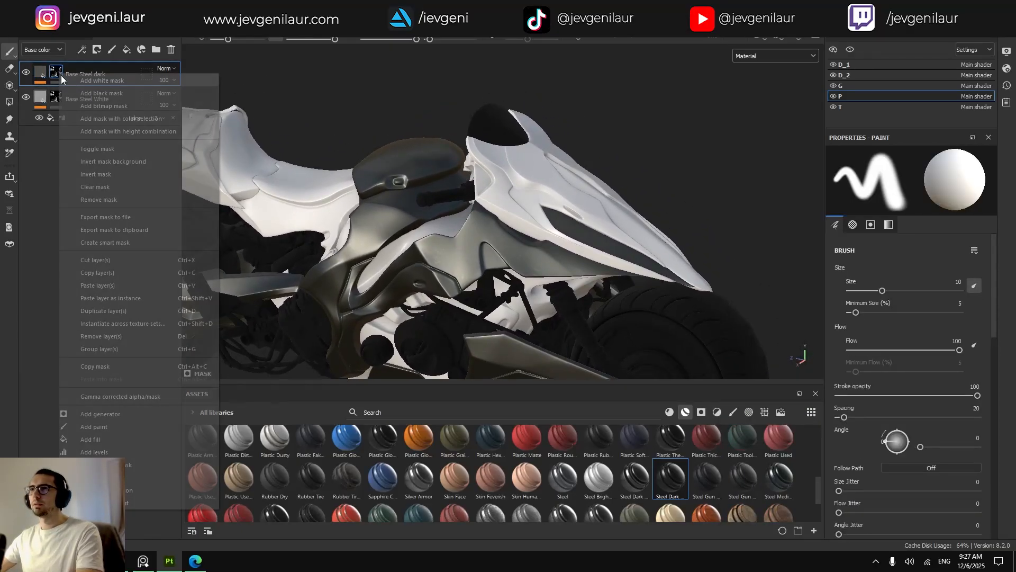
pyautogui.click(81, 94)
pyautogui.press('4')
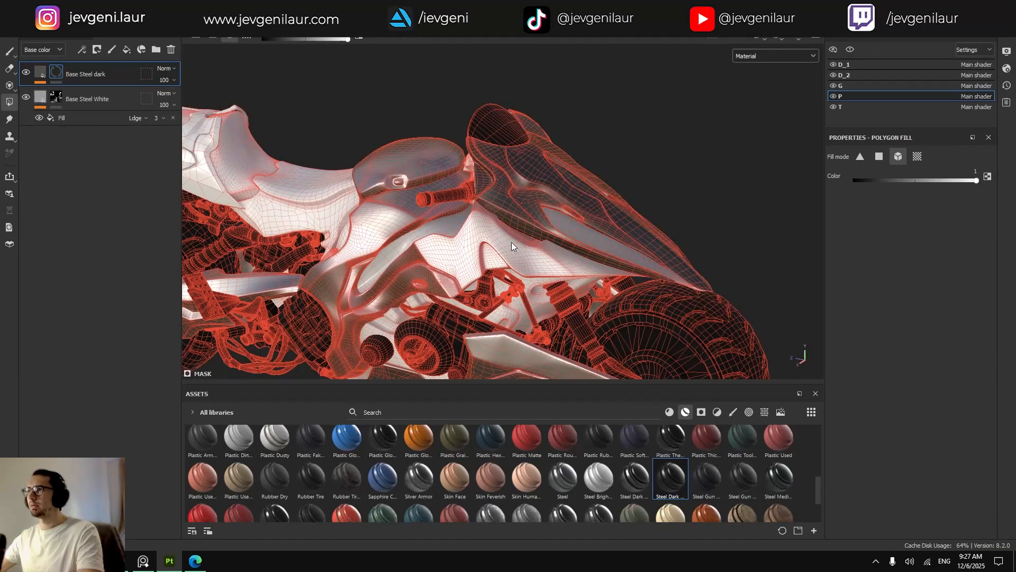
pyautogui.press('1')
# Examine the fairing against the rest of the bodywork in side view and toggle the P texture set's visibility.
pyautogui.keyDown('alt'); pyautogui.moveTo(511, 242); pyautogui.dragTo(522, 256); pyautogui.keyUp('alt')
pyautogui.keyDown('alt'); pyautogui.moveTo(522, 256); pyautogui.dragTo(591, 212, button='middle'); pyautogui.keyUp('alt')
pyautogui.rightClick(583, 223)
pyautogui.keyDown('alt'); pyautogui.moveTo(499, 185); pyautogui.dragTo(530, 197); pyautogui.keyUp('alt')
pyautogui.keyDown('alt'); pyautogui.moveTo(529, 197); pyautogui.dragTo(524, 225, button='right'); pyautogui.keyUp('alt')
pyautogui.keyDown('alt'); pyautogui.moveTo(524, 225); pyautogui.dragTo(568, 196, button='middle'); pyautogui.keyUp('alt')
pyautogui.keyDown('alt'); pyautogui.moveTo(567, 195); pyautogui.dragTo(575, 195); pyautogui.keyUp('alt')
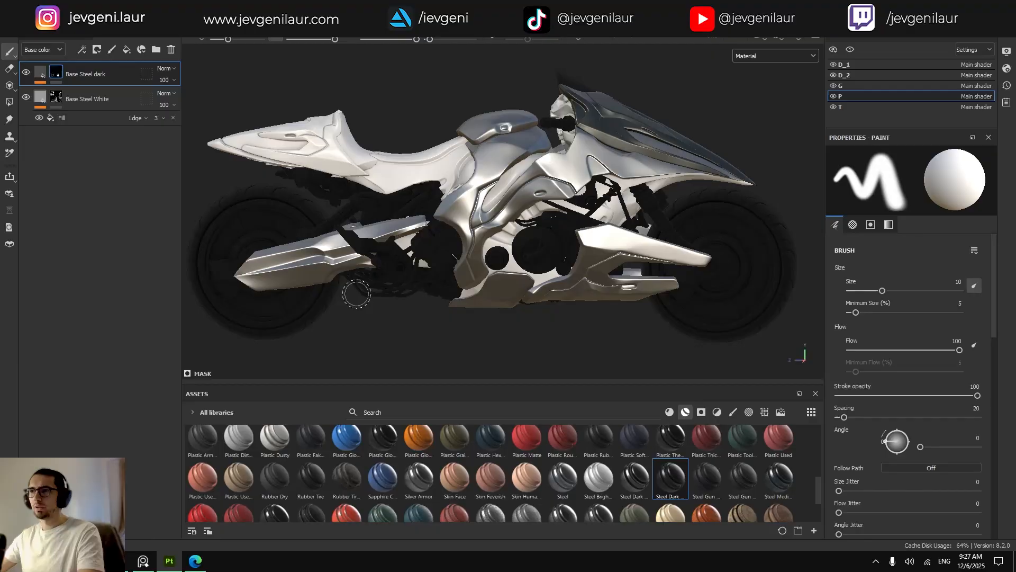
pyautogui.keyDown('alt'); pyautogui.moveTo(356, 290); pyautogui.dragTo(367, 338, button='middle'); pyautogui.keyUp('alt')
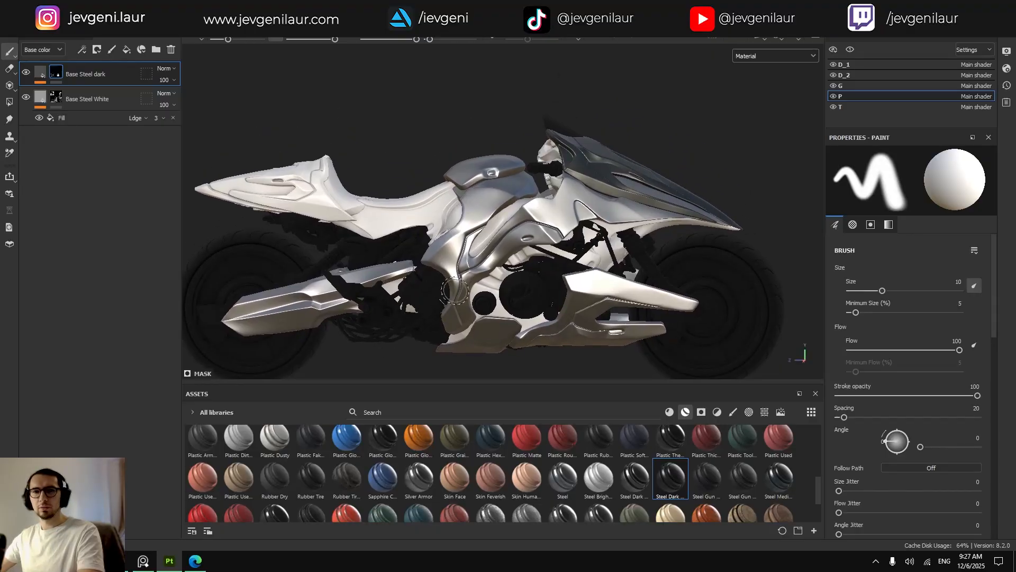
pyautogui.keyDown('alt'); pyautogui.moveTo(479, 276); pyautogui.dragTo(472, 293, button='middle'); pyautogui.keyUp('alt')
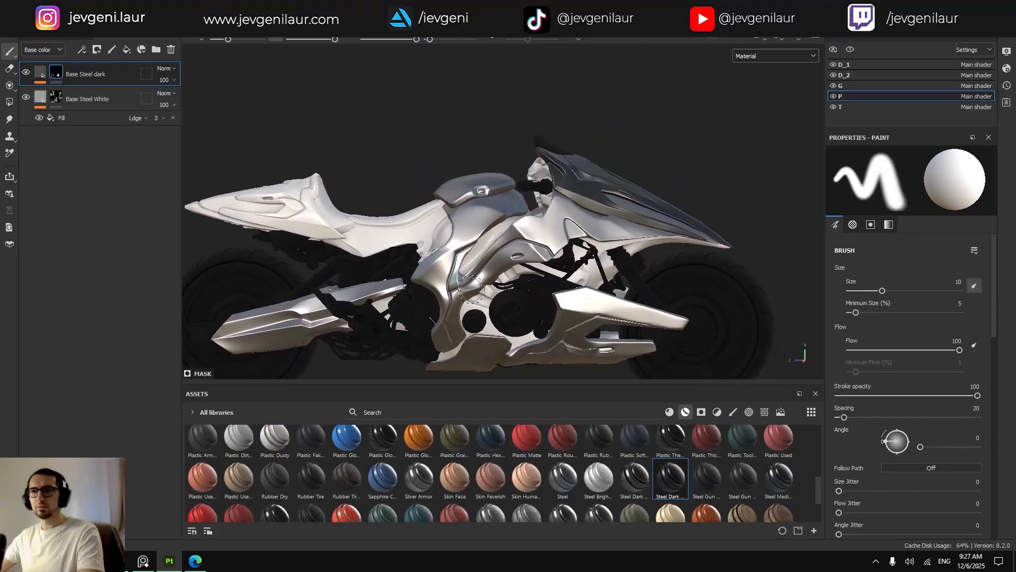
pyautogui.moveTo(520, 261)
pyautogui.keyDown('alt'); pyautogui.mouseDown()
pyautogui.moveTo(486, 270)
pyautogui.moveTo(543, 265)
pyautogui.mouseUp(); pyautogui.keyUp('alt')
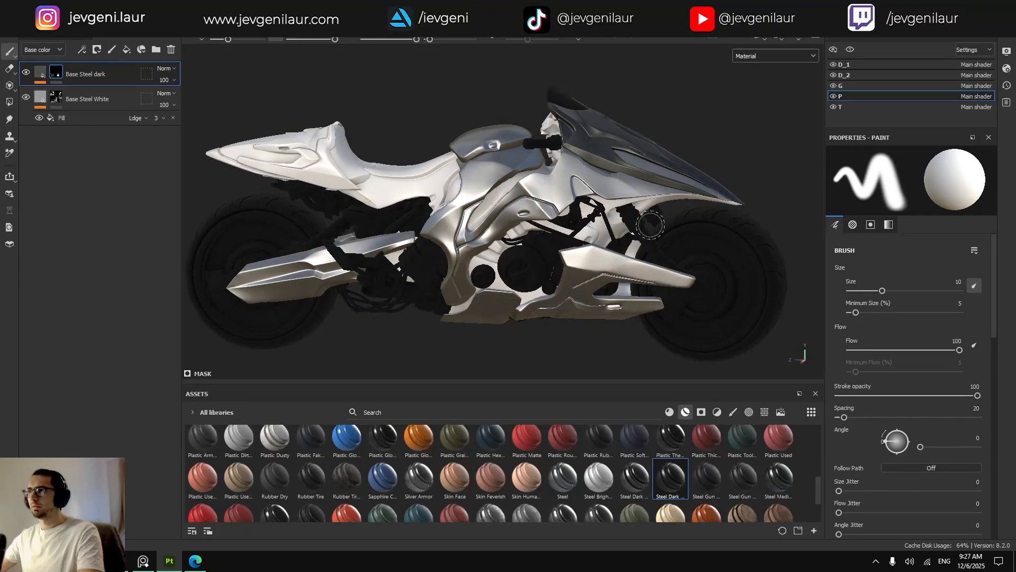
pyautogui.click(833, 96)
pyautogui.click(833, 96)
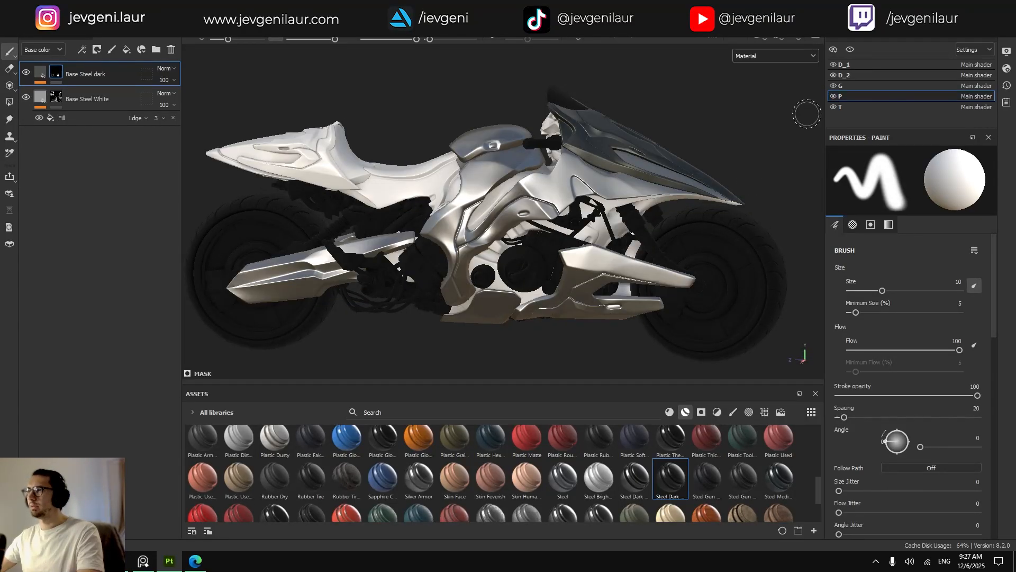
# Reveal the dark steel on the inner panels around the engine with Polygon Fill, and return to the Paint tool.
pyautogui.scroll(3, 675, 182)
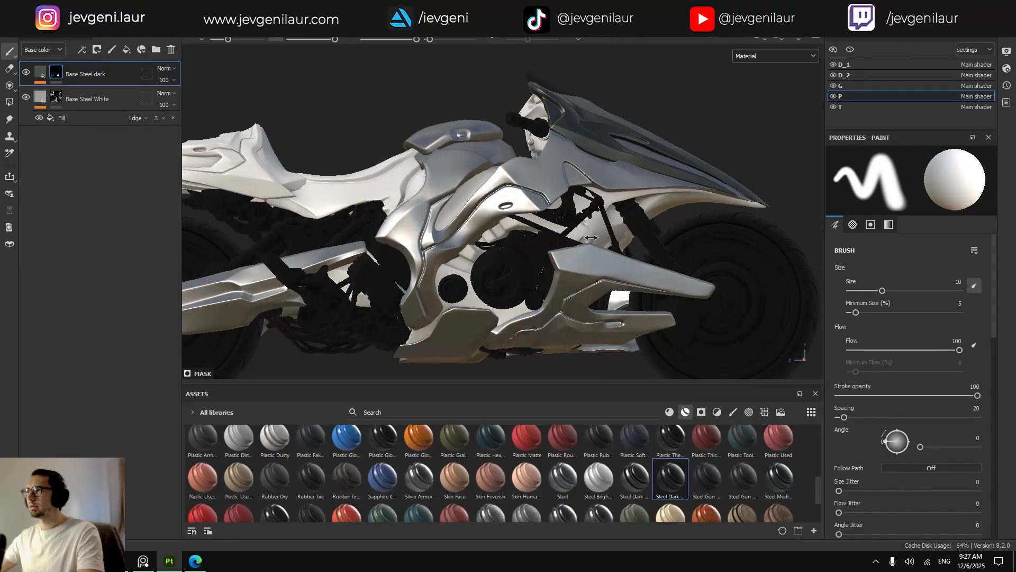
pyautogui.press('4')
pyautogui.press('1')
pyautogui.scroll(-4, 561, 246)
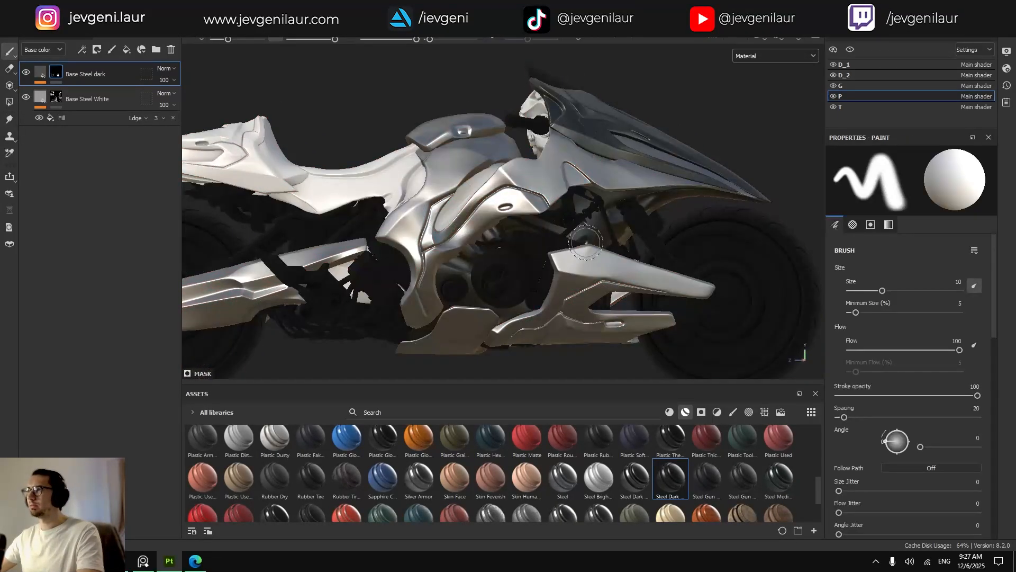
pyautogui.scroll(5, 532, 259)
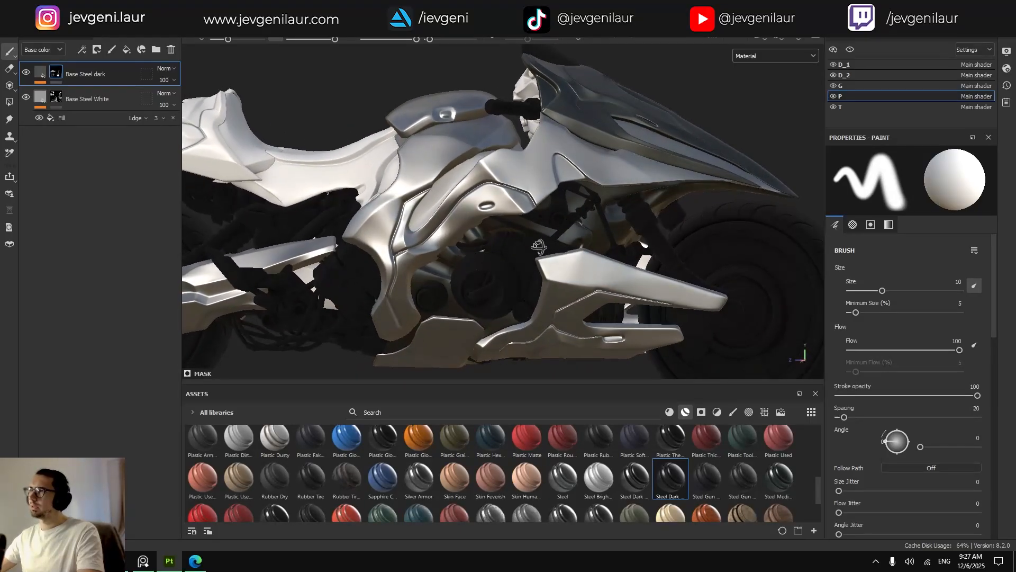
pyautogui.keyDown('alt'); pyautogui.moveTo(539, 246); pyautogui.dragTo(545, 269); pyautogui.keyUp('alt')
pyautogui.scroll(-4, 547, 256)
pyautogui.scroll(4, 544, 269)
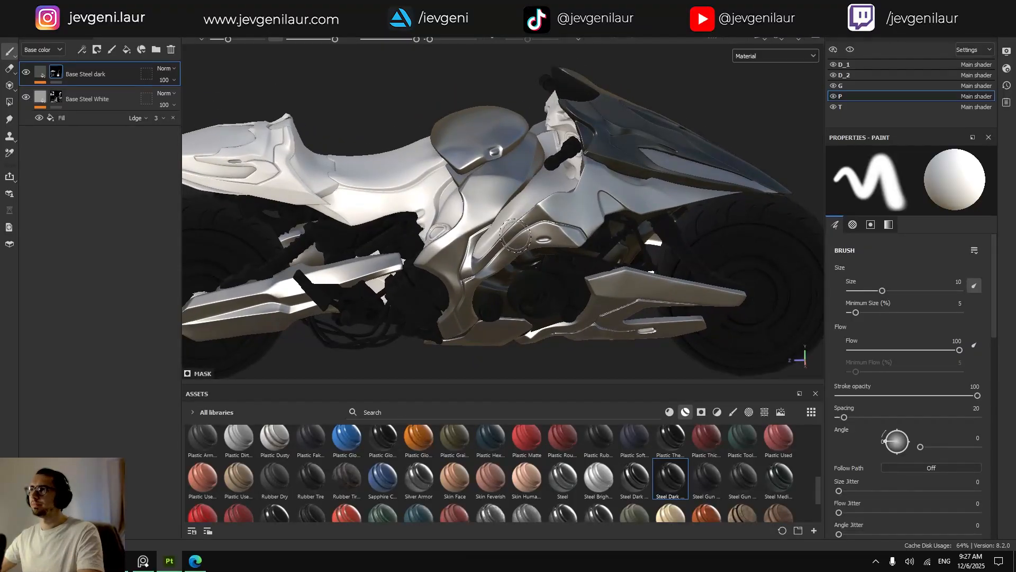
# Duplicate the Base Steel dark layer and rename the original as "Base Steel dark green".
pyautogui.keyDown('alt'); pyautogui.moveTo(515, 234); pyautogui.dragTo(500, 213); pyautogui.keyUp('alt')
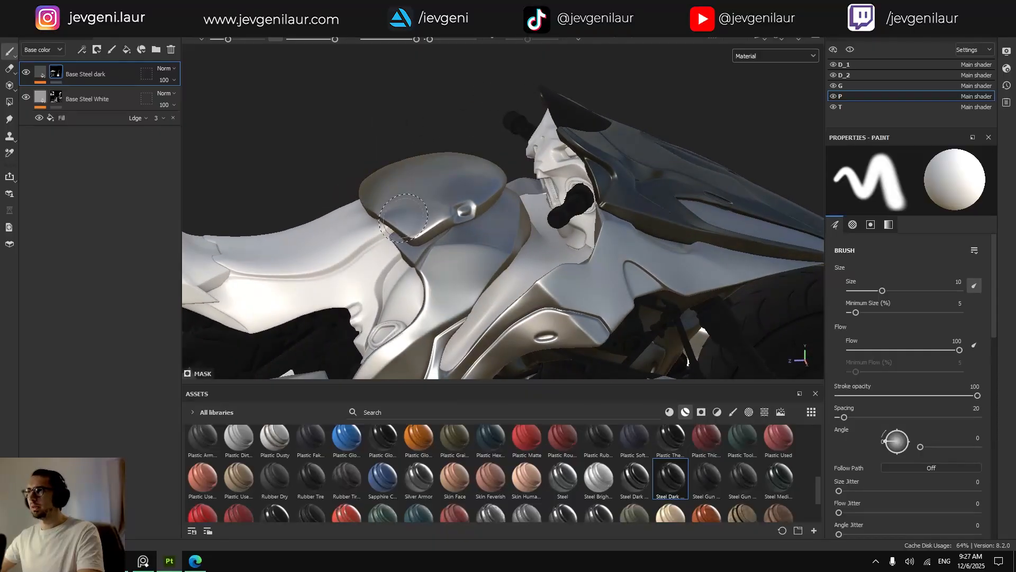
pyautogui.keyDown('alt'); pyautogui.moveTo(499, 305); pyautogui.dragTo(517, 253, button='middle'); pyautogui.keyUp('alt')
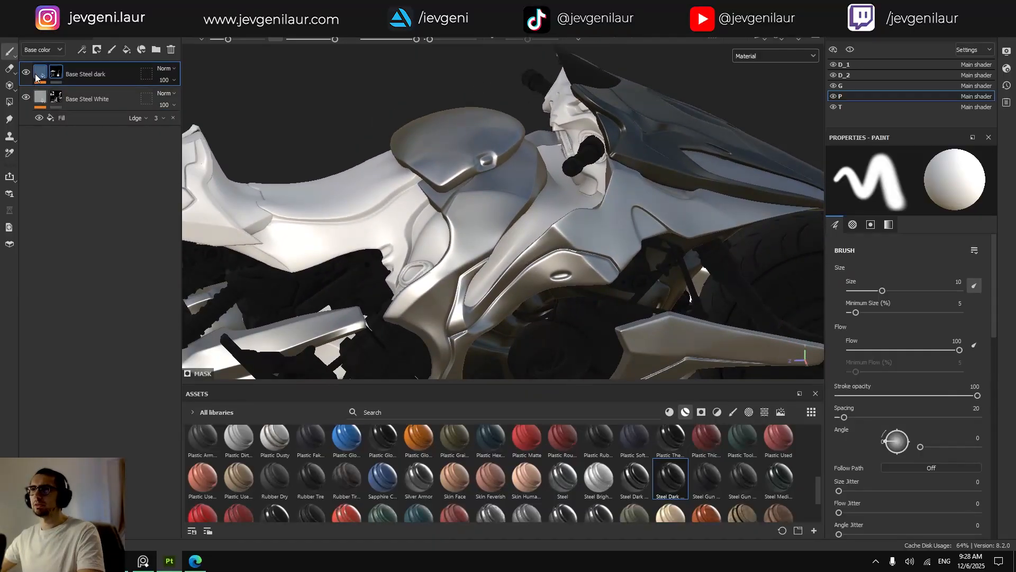
pyautogui.click(58, 76)
pyautogui.hotkey('ctrl', 'd')
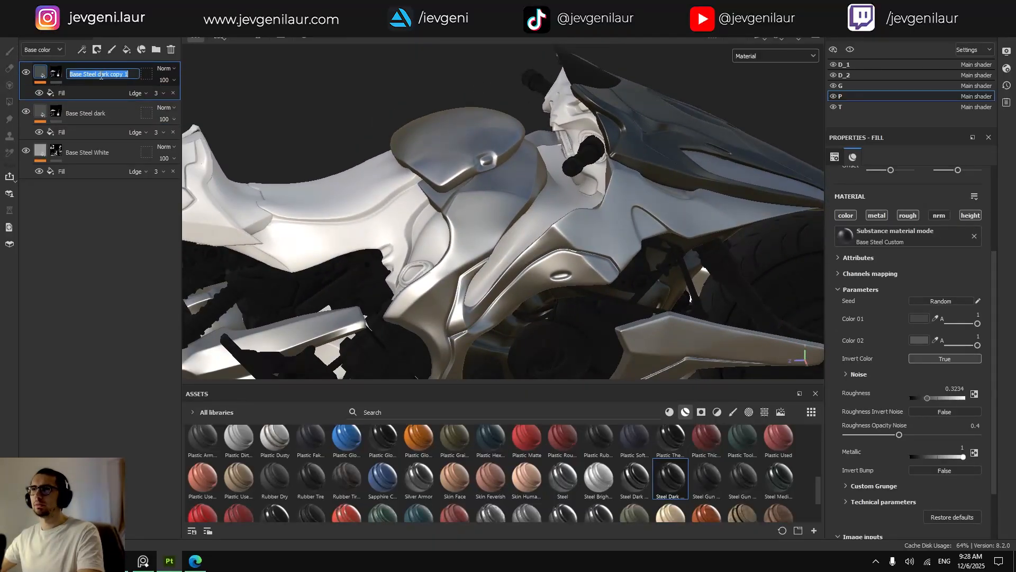
pyautogui.doubleClick(101, 112)
pyautogui.click(113, 112)
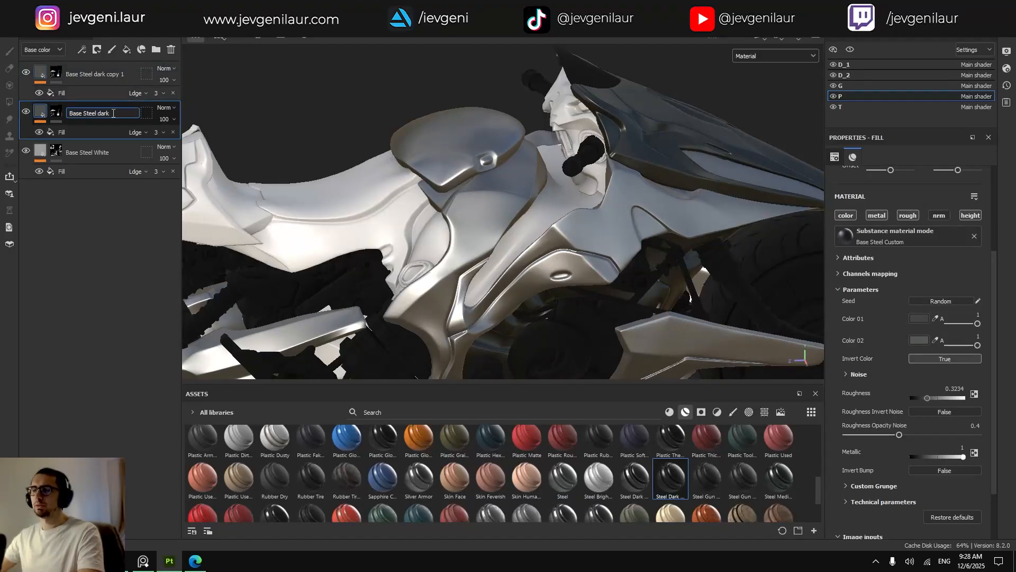
pyautogui.write('green')
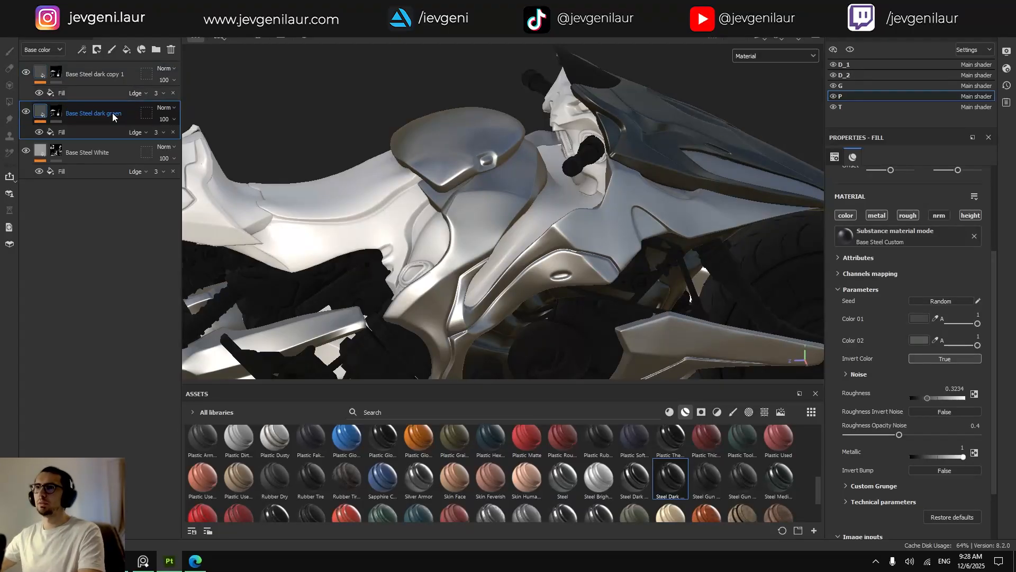
pyautogui.press('Return')
# Rename the duplicated layer at the top of the stack as "Base Steel dark".
pyautogui.doubleClick(106, 79)
pyautogui.press('BackSpace')
pyautogui.press('BackSpace')
pyautogui.press('BackSpace')
pyautogui.press('BackSpace')
pyautogui.press('BackSpace')
pyautogui.press('BackSpace')
pyautogui.press('BackSpace')
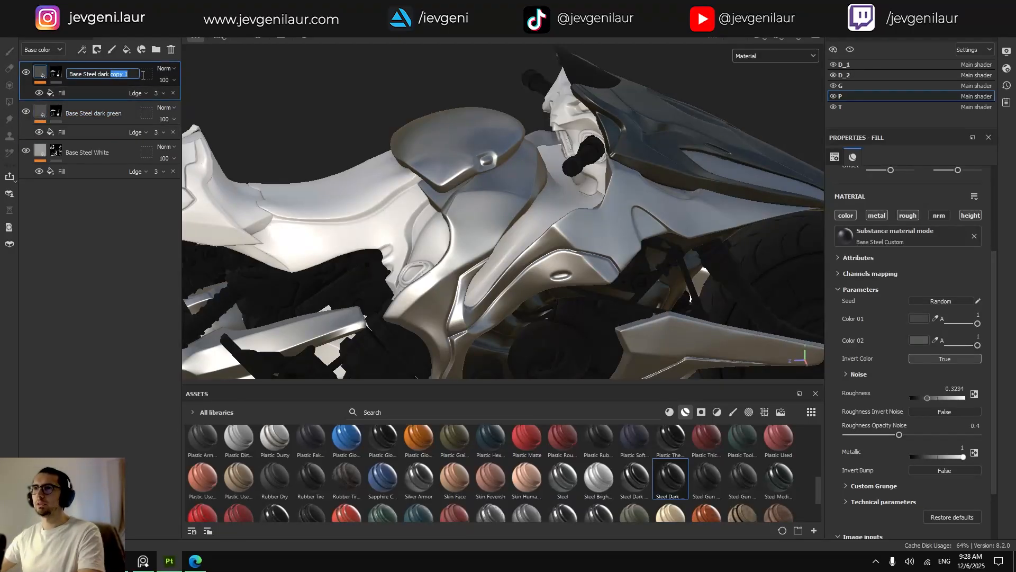
pyautogui.press('Return')
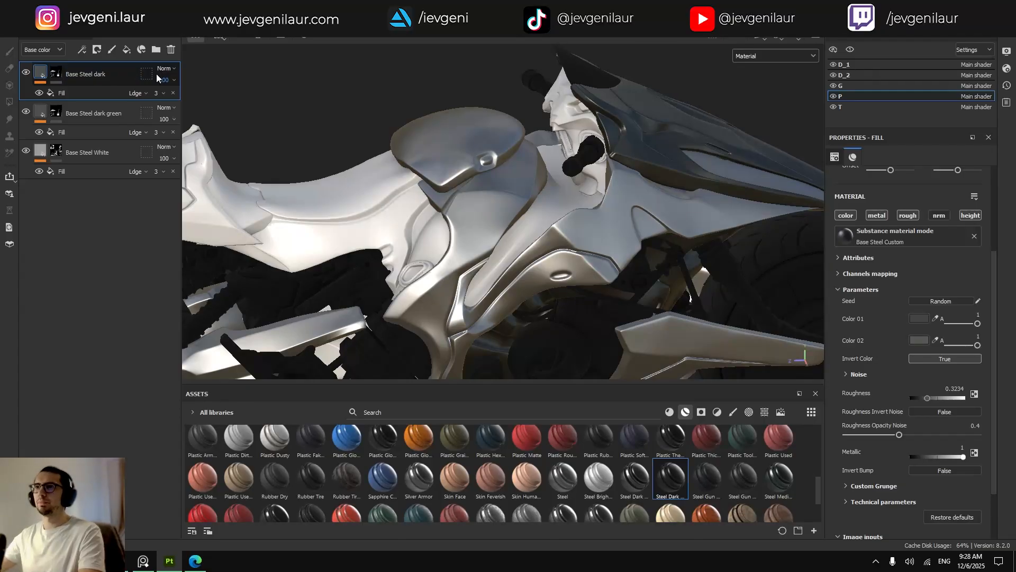
# Reset the new Base Steel dark layer's mask to black and reveal the cockpit parts around the handlebars with Polygon Fill.
pyautogui.click(57, 74)
pyautogui.rightClick(59, 77)
pyautogui.click(72, 95)
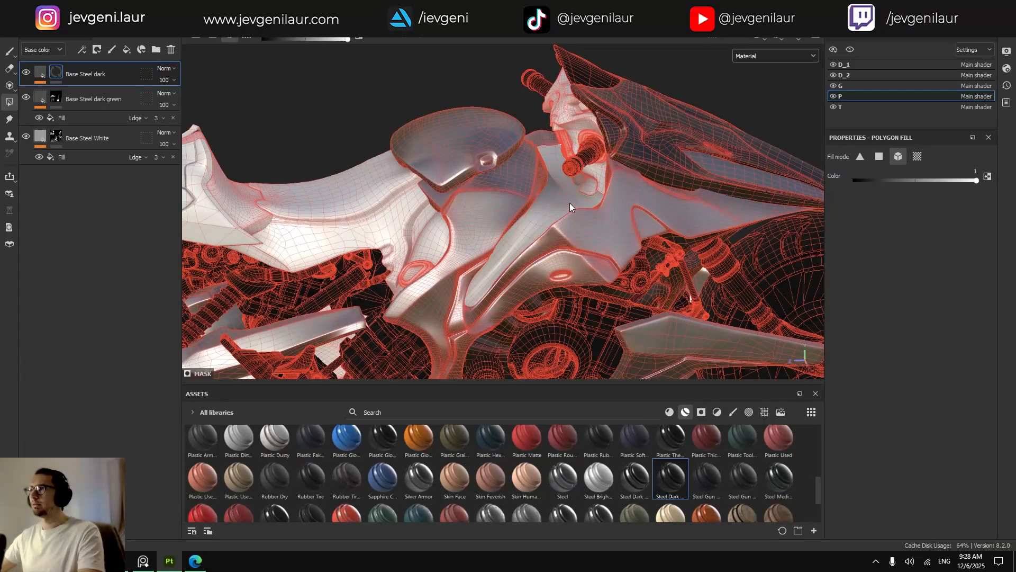
pyautogui.moveTo(543, 199)
pyautogui.keyDown('alt'); pyautogui.mouseDown()
pyautogui.moveTo(586, 182)
pyautogui.moveTo(568, 182)
pyautogui.moveTo(562, 158)
pyautogui.moveTo(550, 190)
pyautogui.moveTo(495, 225)
pyautogui.moveTo(531, 221)
pyautogui.moveTo(460, 190)
pyautogui.mouseUp(); pyautogui.keyUp('alt')
pyautogui.click(561, 162)
pyautogui.press('1')
pyautogui.keyDown('ctrl'); pyautogui.moveTo(462, 190); pyautogui.dragTo(442, 190, button='right'); pyautogui.keyUp('ctrl')
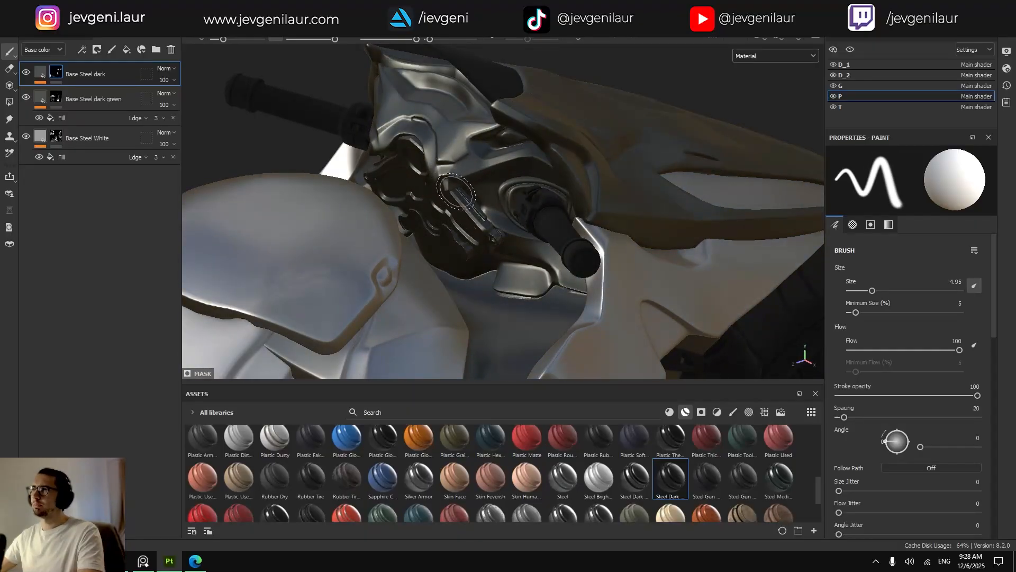
pyautogui.keyDown('alt'); pyautogui.moveTo(485, 182); pyautogui.dragTo(431, 159); pyautogui.keyUp('alt')
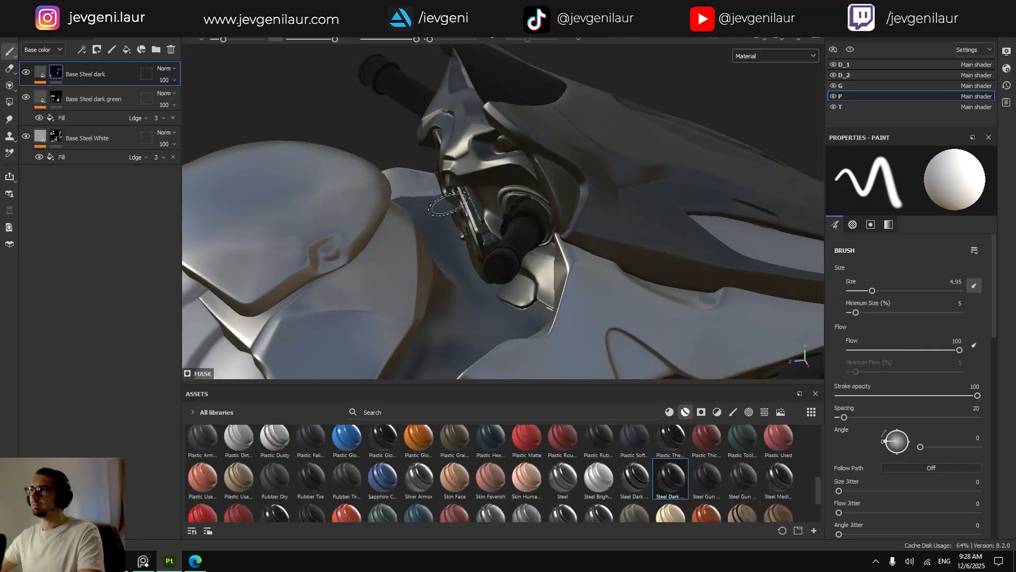
# Rotate the environment lighting over the whole bike and set the Base Steel White layer's roughness to 0.6.
pyautogui.keyDown('alt'); pyautogui.moveTo(551, 222); pyautogui.dragTo(498, 222, button='right'); pyautogui.keyUp('alt')
pyautogui.keyDown('alt'); pyautogui.moveTo(582, 254); pyautogui.dragTo(561, 241); pyautogui.keyUp('alt')
pyautogui.moveTo(569, 249)
pyautogui.keyDown('alt'); pyautogui.mouseDown(button='right')
pyautogui.moveTo(619, 251)
pyautogui.moveTo(574, 251)
pyautogui.mouseUp(button='right'); pyautogui.keyUp('alt')
pyautogui.keyDown('alt'); pyautogui.moveTo(577, 257); pyautogui.dragTo(626, 214, button='middle'); pyautogui.keyUp('alt')
pyautogui.keyDown('shift'); pyautogui.moveTo(577, 238); pyautogui.dragTo(565, 241, button='right'); pyautogui.keyUp('shift')
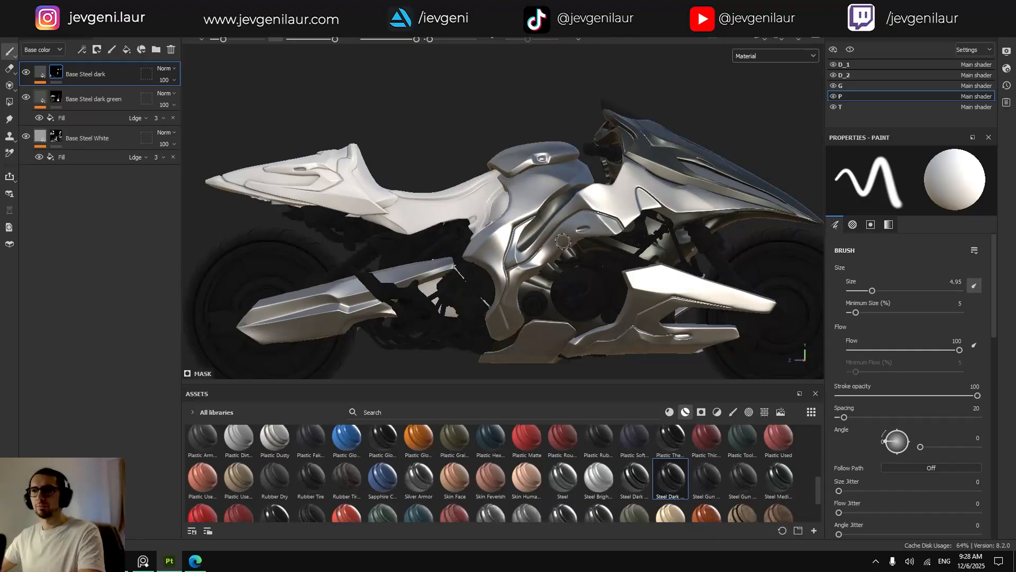
pyautogui.click(54, 143)
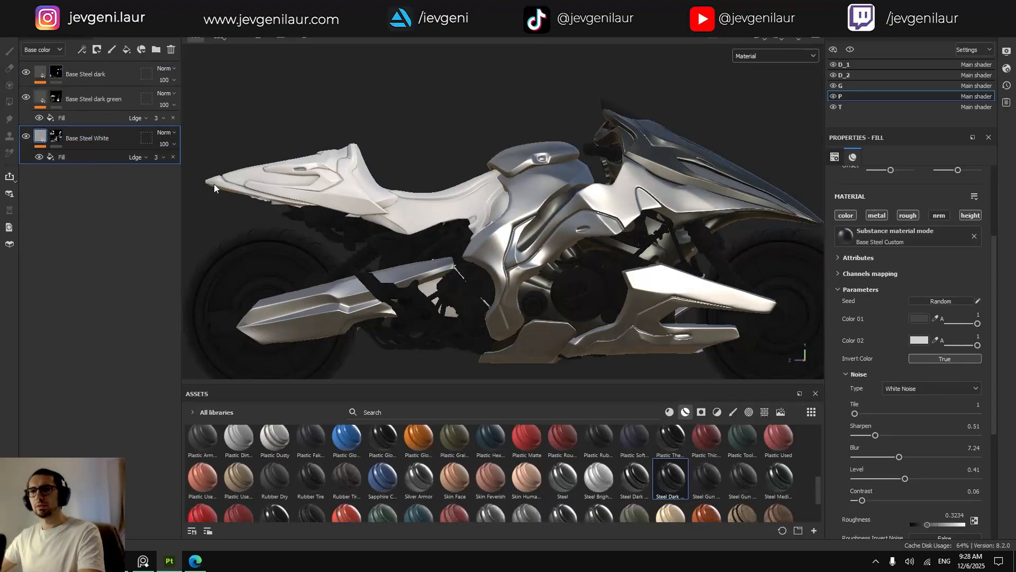
pyautogui.scroll(-5, 886, 342)
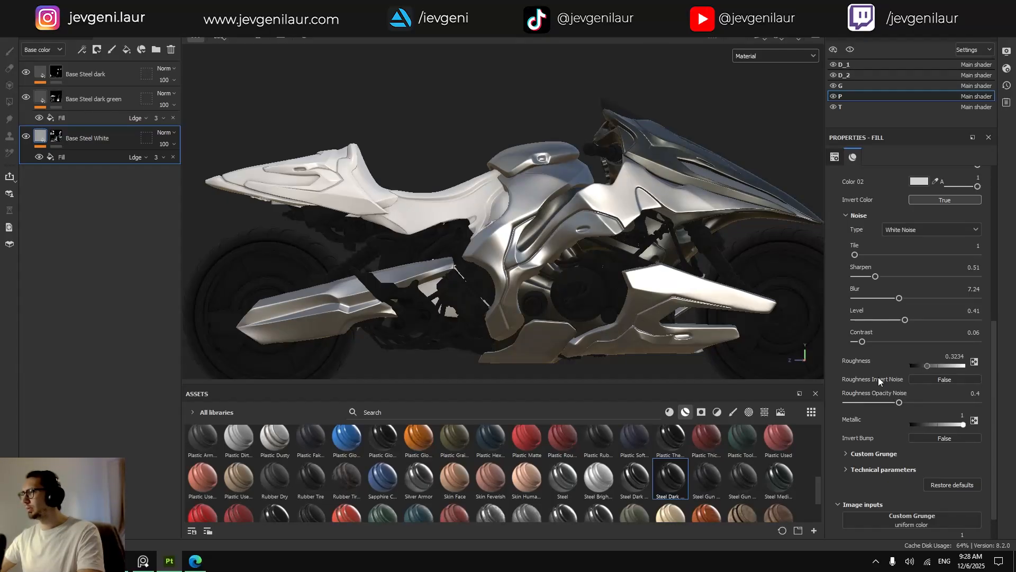
pyautogui.moveTo(927, 363); pyautogui.dragTo(944, 364)
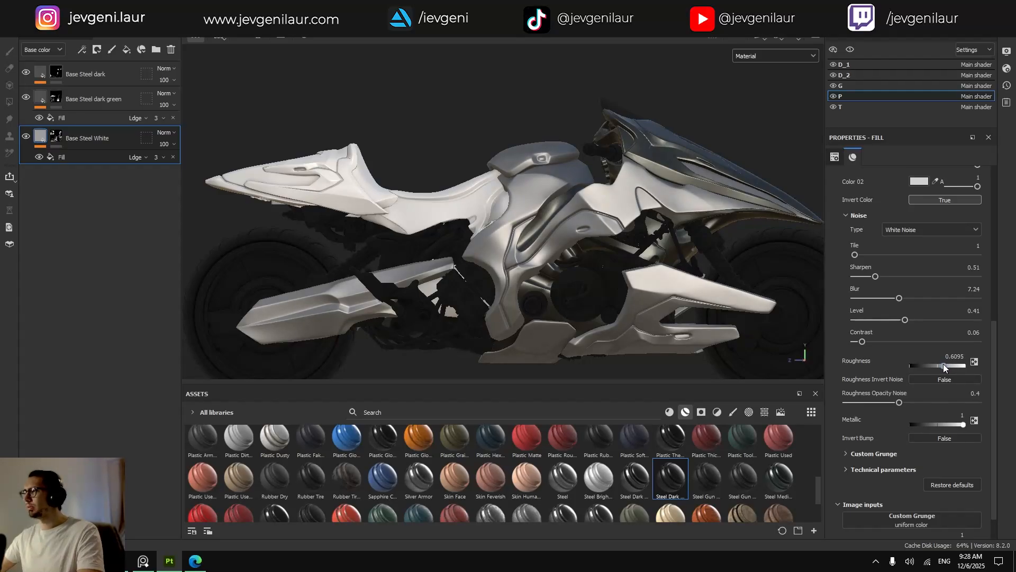
pyautogui.doubleClick(953, 356)
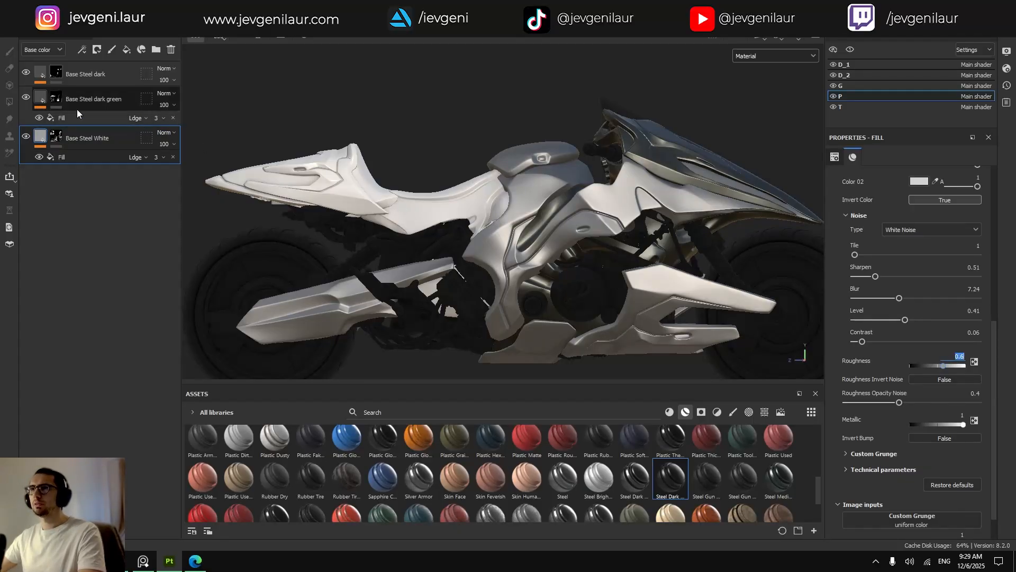
# Set the Base Steel dark green layer's roughness to 0.6.
pyautogui.click(41, 99)
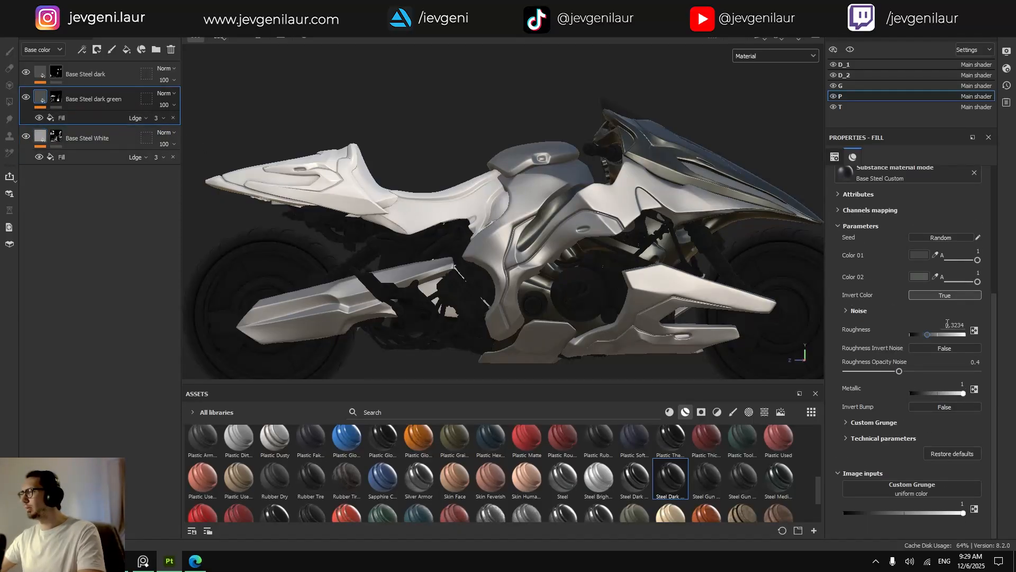
pyautogui.doubleClick(953, 325)
pyautogui.write('0.6')
pyautogui.press('Return')
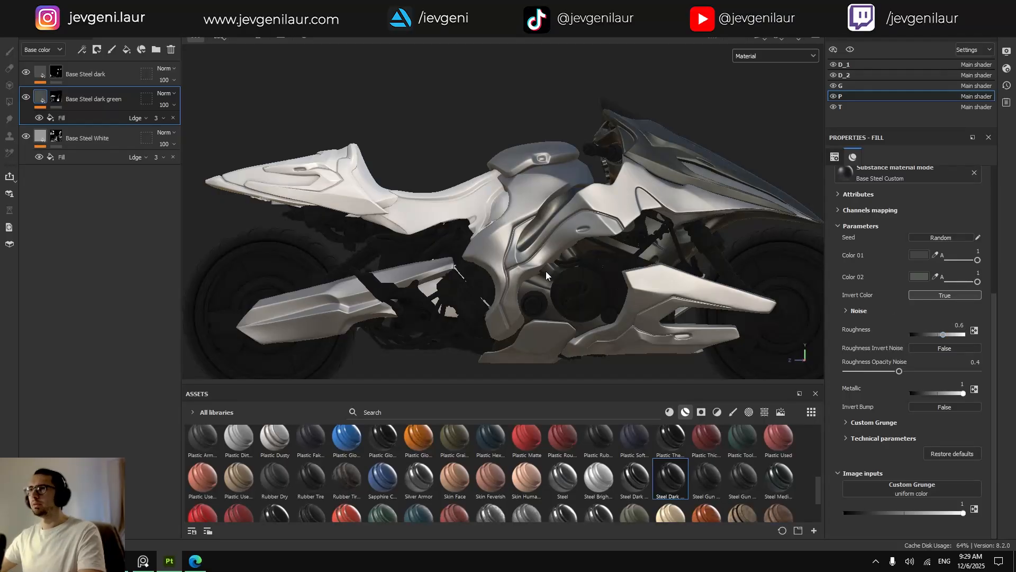
# Set the Base Steel dark layer's roughness to 0.6.
pyautogui.click(39, 78)
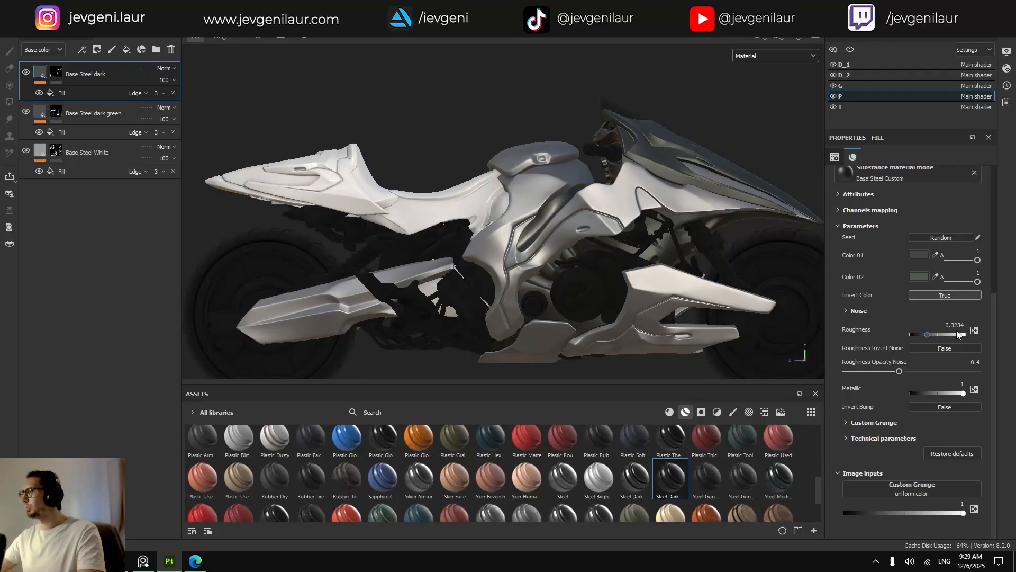
pyautogui.click(956, 325)
pyautogui.write('0.6')
pyautogui.press('Return')
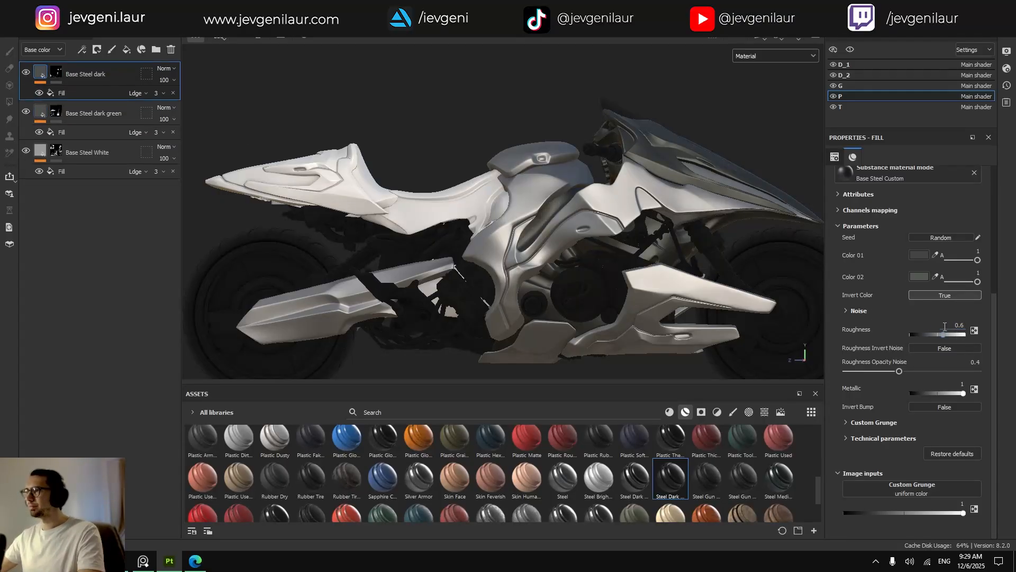
# Examine the motorcycle's steel body panels from the side and above under different environment lighting angles.
pyautogui.moveTo(549, 271)
pyautogui.keyDown('alt'); pyautogui.mouseDown()
pyautogui.moveTo(567, 336)
pyautogui.moveTo(531, 281)
pyautogui.mouseUp(); pyautogui.keyUp('alt')
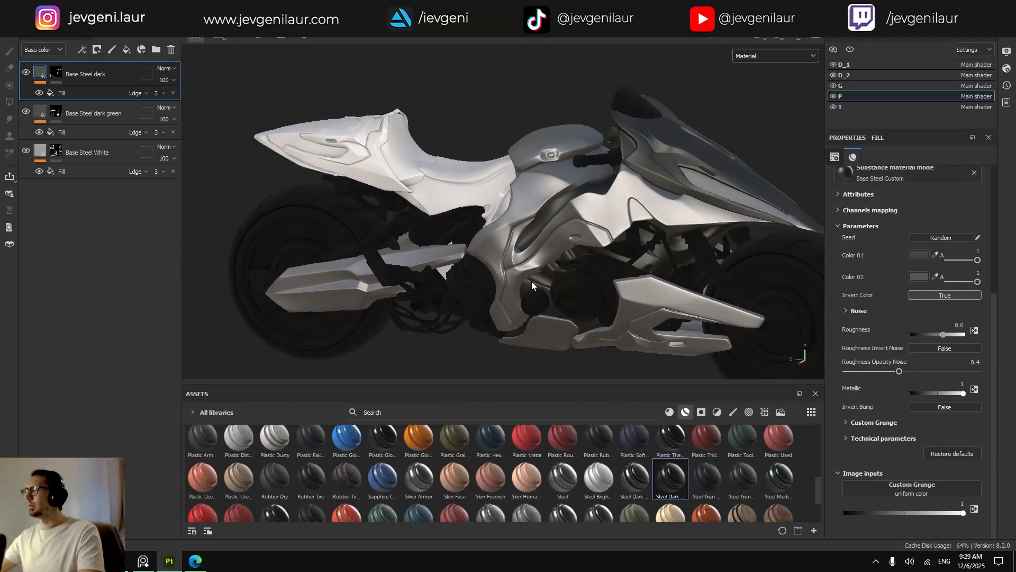
pyautogui.keyDown('shift'); pyautogui.moveTo(532, 281); pyautogui.dragTo(545, 281, button='right'); pyautogui.keyUp('shift')
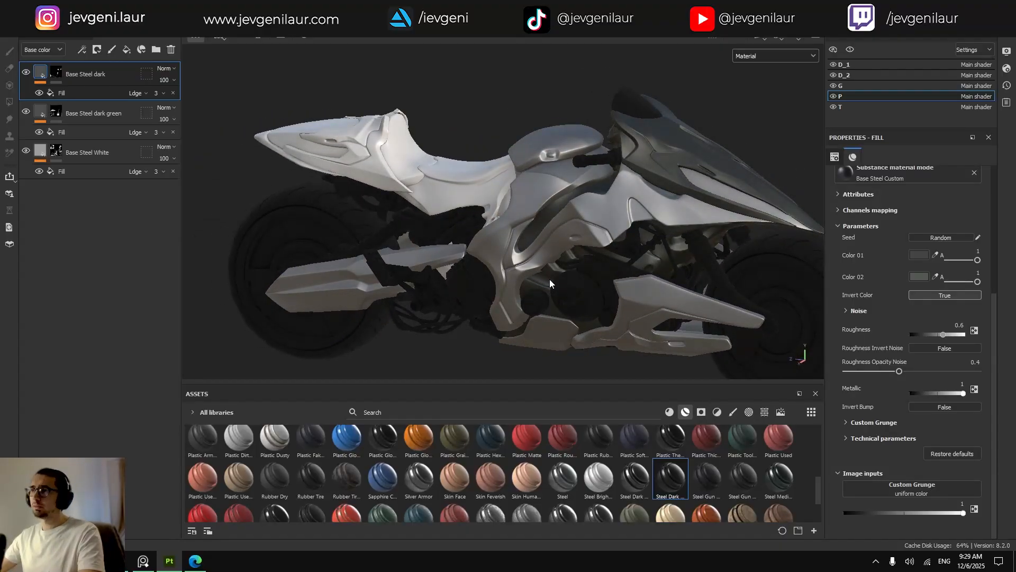
pyautogui.keyDown('alt'); pyautogui.moveTo(549, 278); pyautogui.dragTo(562, 268); pyautogui.keyUp('alt')
pyautogui.keyDown('shift'); pyautogui.moveTo(562, 268); pyautogui.dragTo(576, 270, button='right'); pyautogui.keyUp('shift')
pyautogui.keyDown('alt'); pyautogui.moveTo(576, 270); pyautogui.dragTo(579, 355); pyautogui.keyUp('alt')
pyautogui.scroll(6, 561, 221)
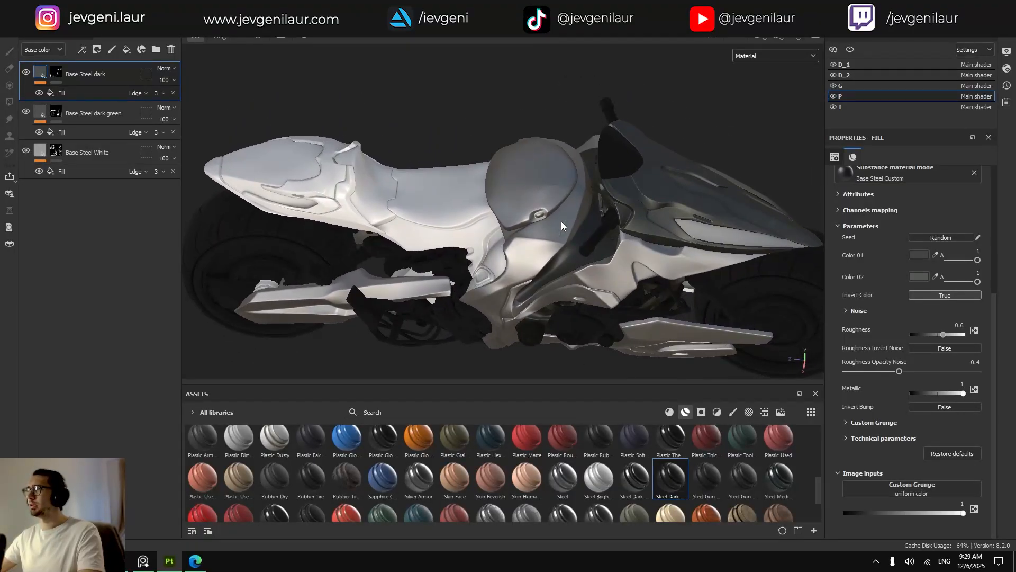
pyautogui.scroll(-2, 568, 201)
pyautogui.keyDown('alt'); pyautogui.moveTo(569, 254); pyautogui.dragTo(571, 231); pyautogui.keyUp('alt')
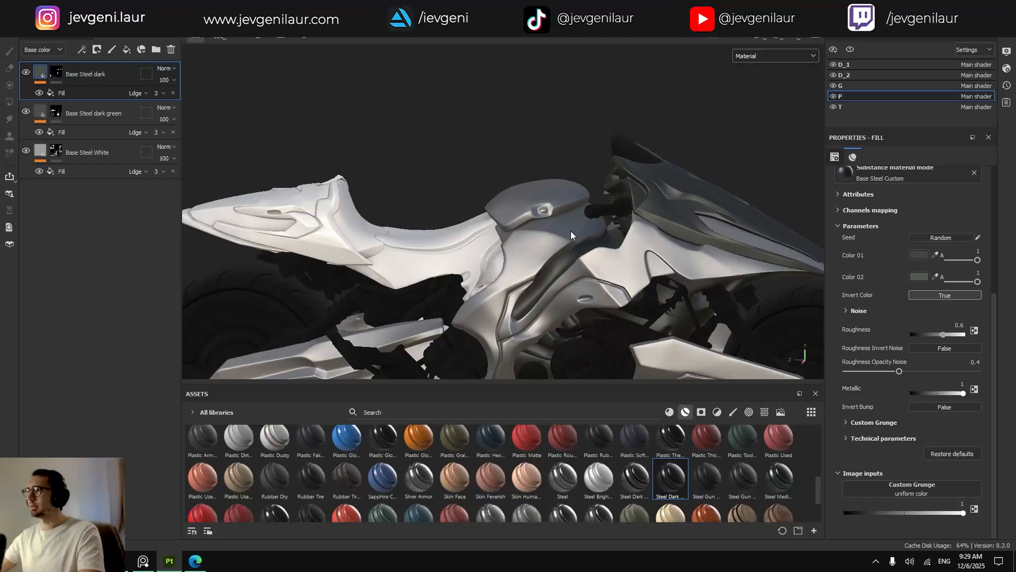
pyautogui.keyDown('alt'); pyautogui.moveTo(577, 278); pyautogui.dragTo(554, 208, button='middle'); pyautogui.keyUp('alt')
pyautogui.moveTo(554, 208)
pyautogui.keyDown('shift'); pyautogui.mouseDown(button='right')
pyautogui.moveTo(582, 217)
pyautogui.moveTo(556, 228)
pyautogui.mouseUp(button='right'); pyautogui.keyUp('shift')
pyautogui.scroll(-1, 556, 230)
pyautogui.keyDown('alt'); pyautogui.moveTo(556, 230); pyautogui.dragTo(569, 215); pyautogui.keyUp('alt')
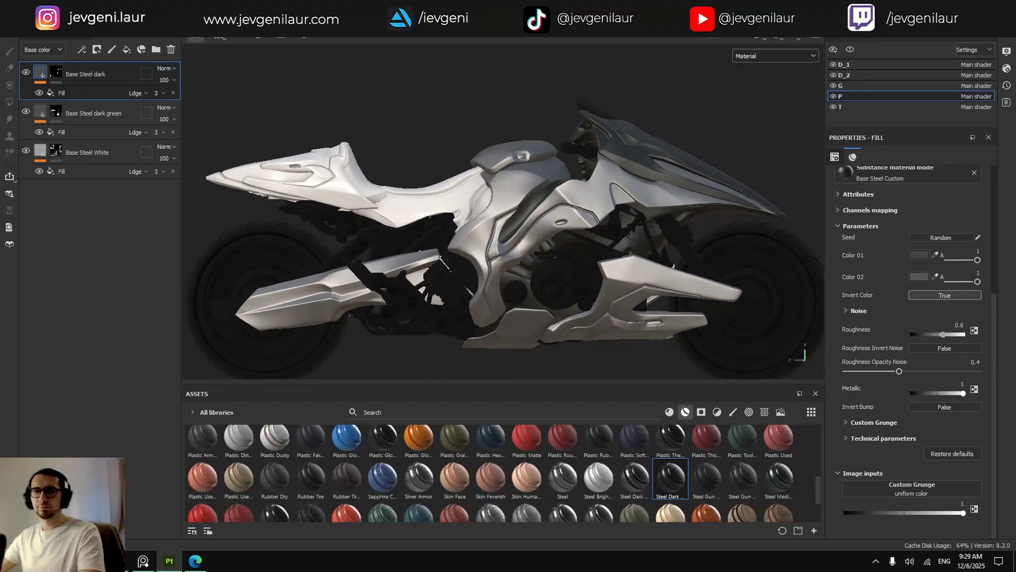
pyautogui.keyDown('alt'); pyautogui.moveTo(299, 251); pyautogui.dragTo(410, 251, button='middle'); pyautogui.keyUp('alt')
pyautogui.keyDown('alt'); pyautogui.moveTo(504, 264); pyautogui.dragTo(481, 263); pyautogui.keyUp('alt')
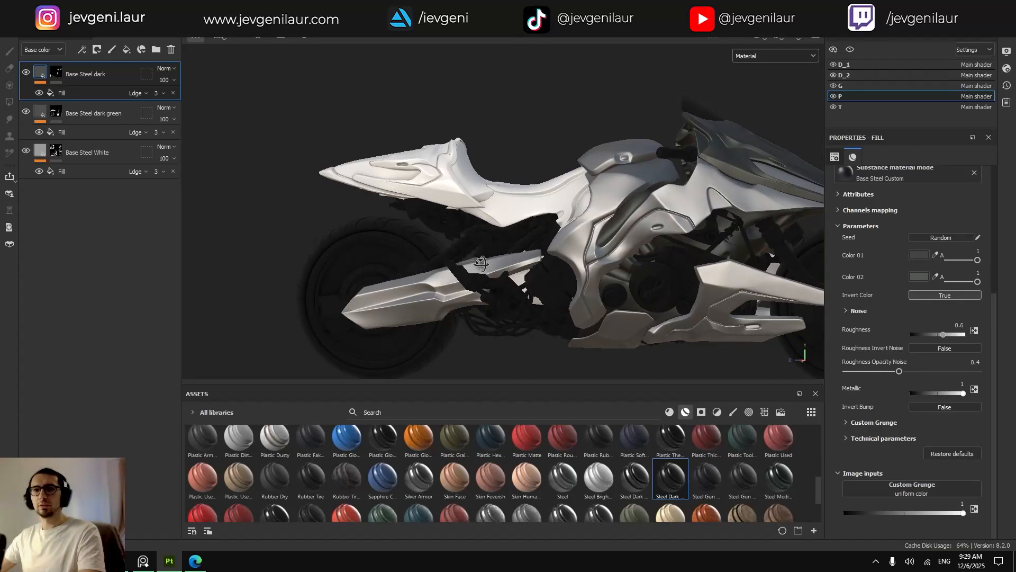
# Mark the Base Steel dark, Base Steel dark green and Base Steel White layers with the red color label.
pyautogui.keyDown('shift'); pyautogui.click(69, 148); pyautogui.keyUp('shift')
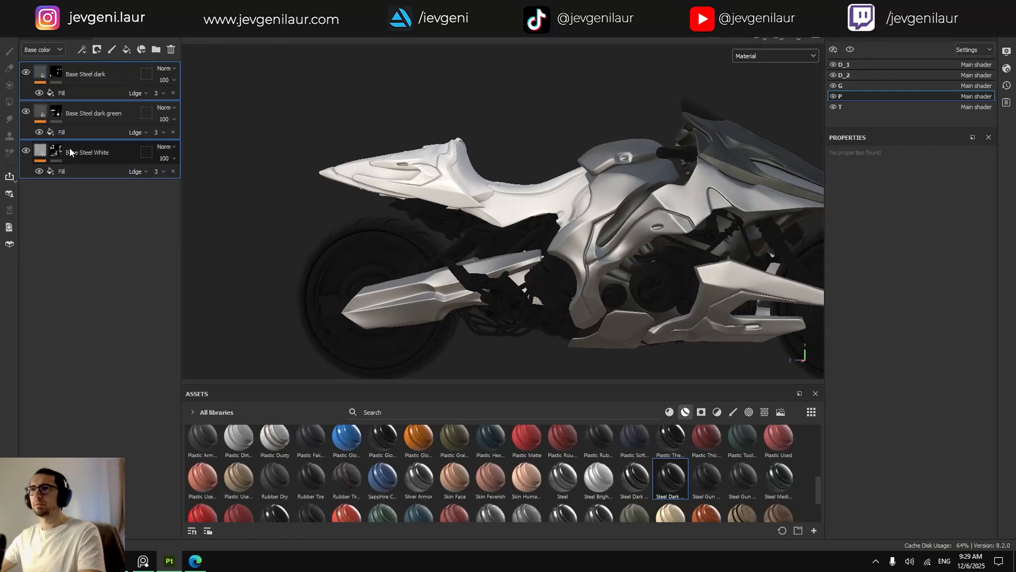
pyautogui.rightClick(89, 154)
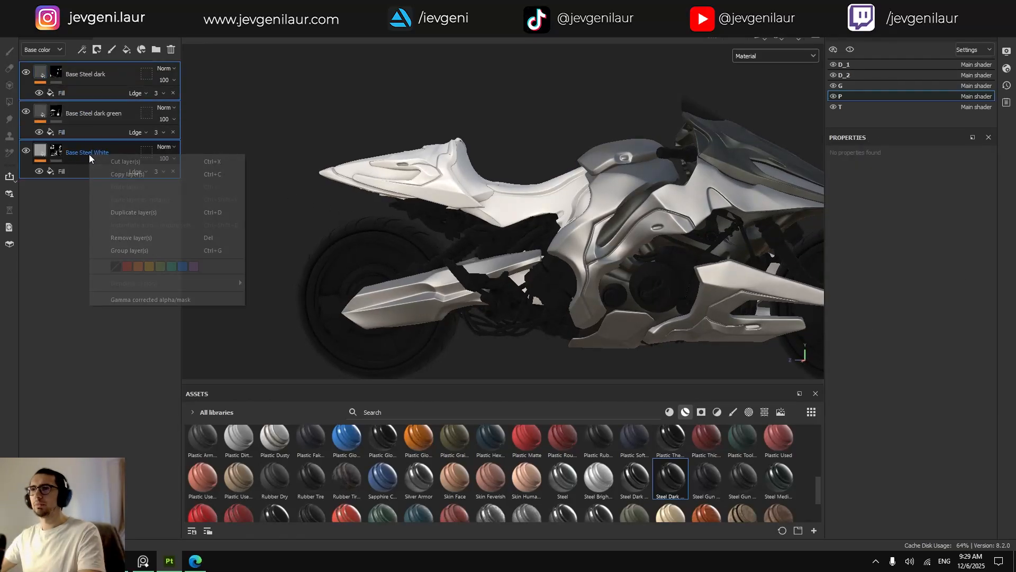
pyautogui.click(128, 268)
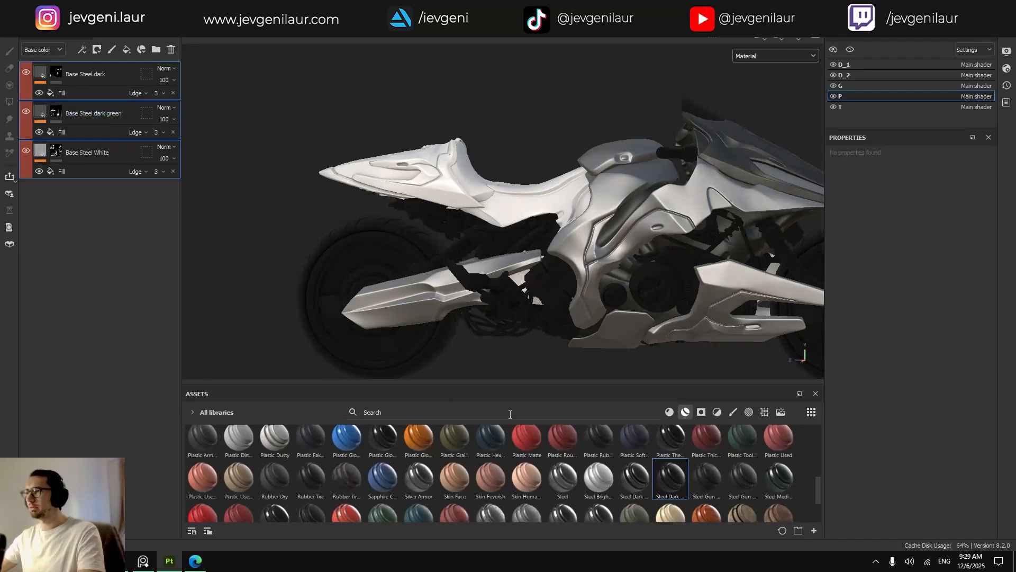
# Search the material assets for "lether" and preview the leather materials.
pyautogui.click(471, 412)
pyautogui.write('lether')
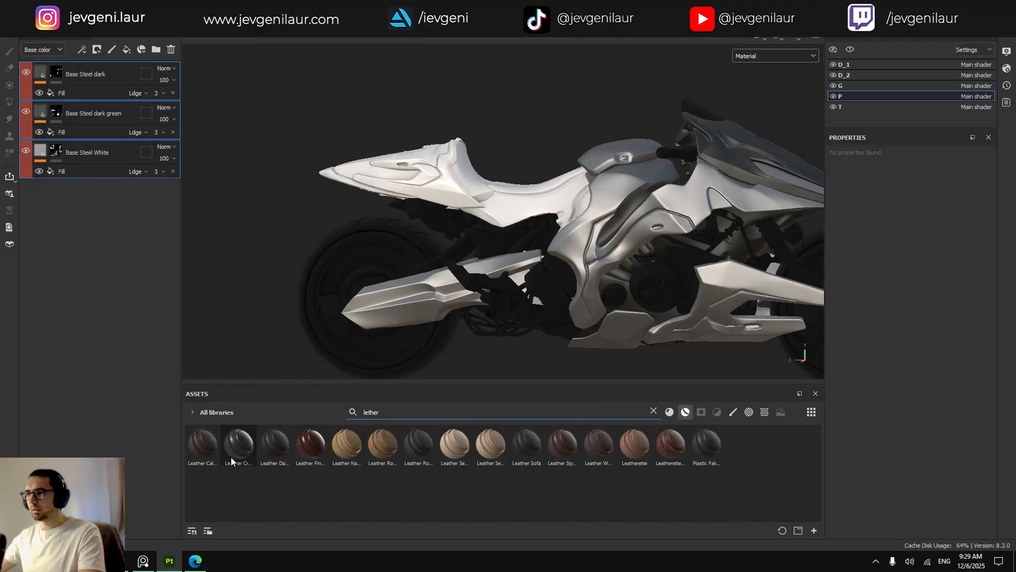
pyautogui.moveTo(436, 460)
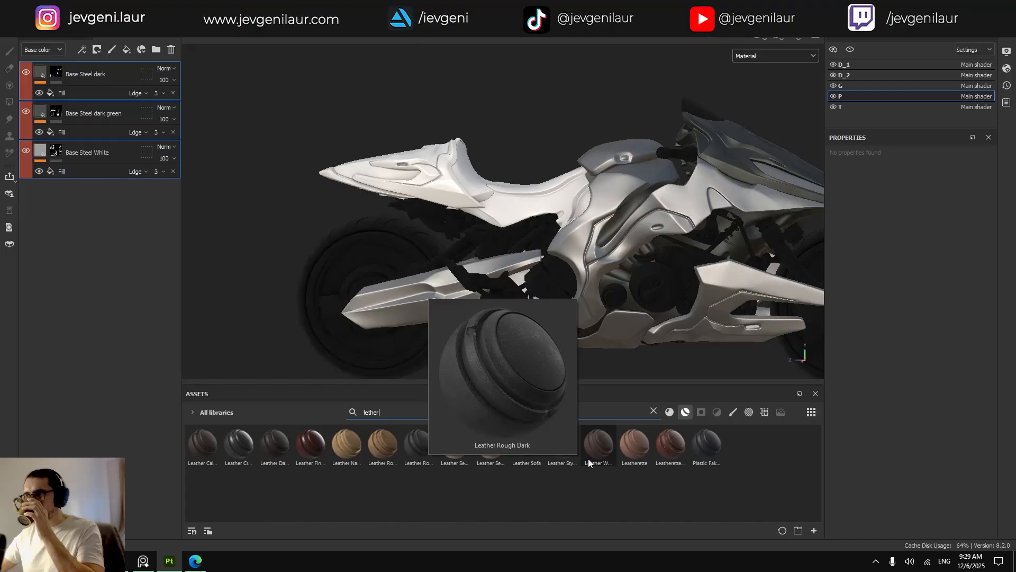
pyautogui.moveTo(707, 455)
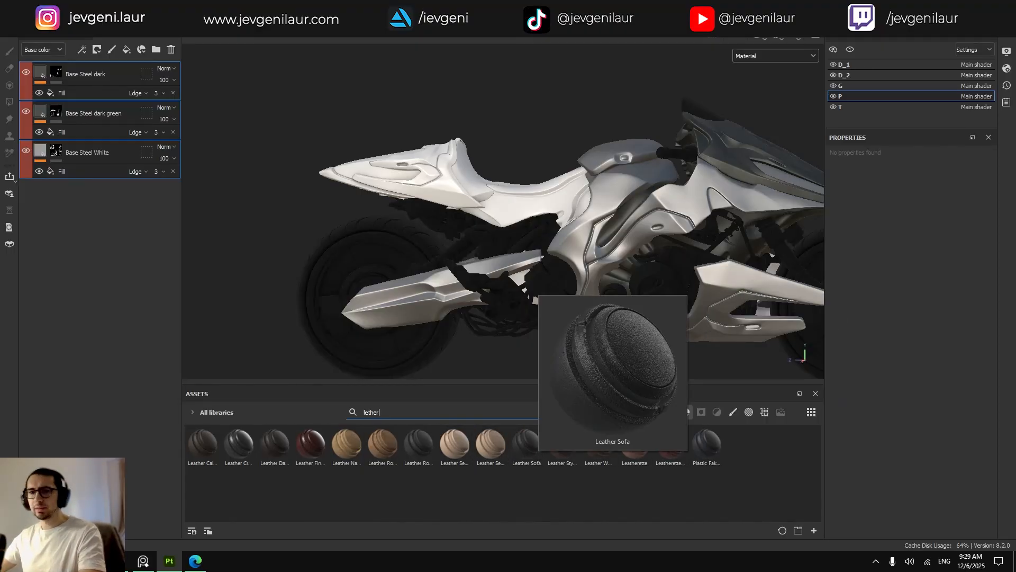
# Switch to the reference board and examine the seats of the black Triumph and the red X-Cape motorcycle up close.
pyautogui.moveTo(0, 340); pyautogui.dragTo(438, 285, button='right')
pyautogui.scroll(2, 447, 320)
pyautogui.moveTo(446, 323); pyautogui.dragTo(487, 238, button='middle')
pyautogui.scroll(-2, 536, 365)
pyautogui.moveTo(536, 366); pyautogui.dragTo(418, 248, button='middle')
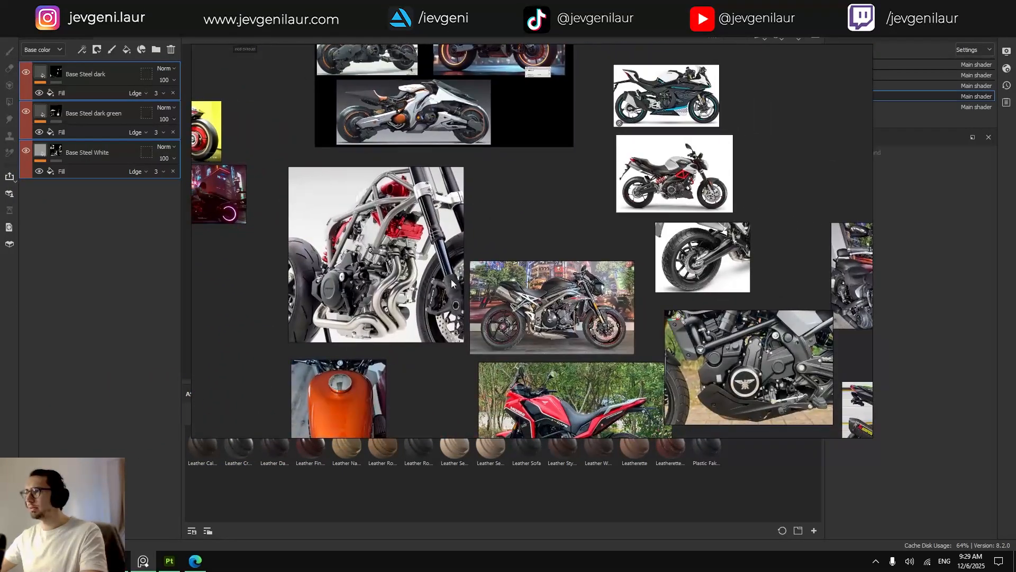
pyautogui.scroll(5, 499, 297)
pyautogui.scroll(4, 593, 302)
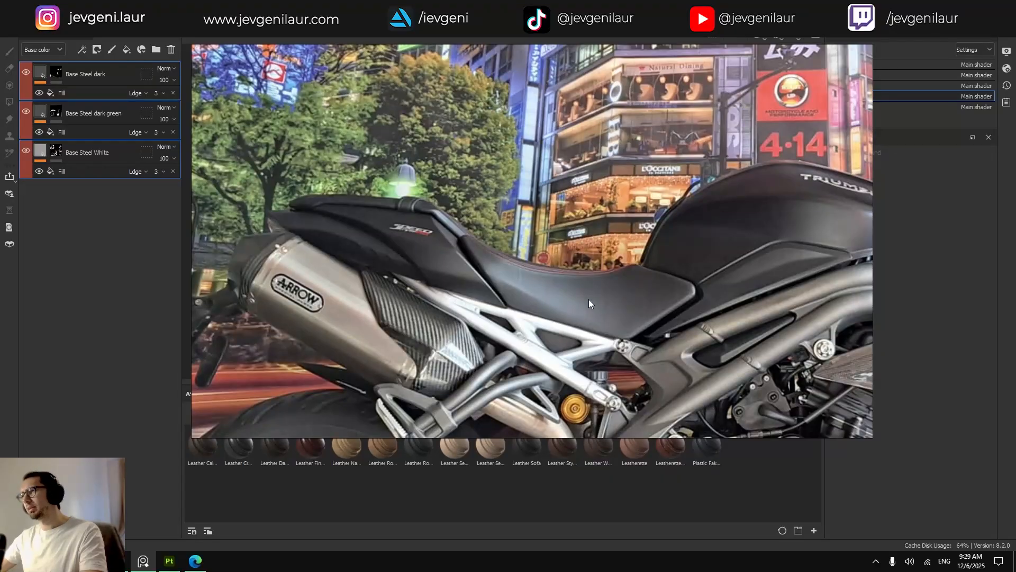
pyautogui.scroll(-8, 561, 300)
pyautogui.moveTo(599, 340); pyautogui.dragTo(481, 256, button='middle')
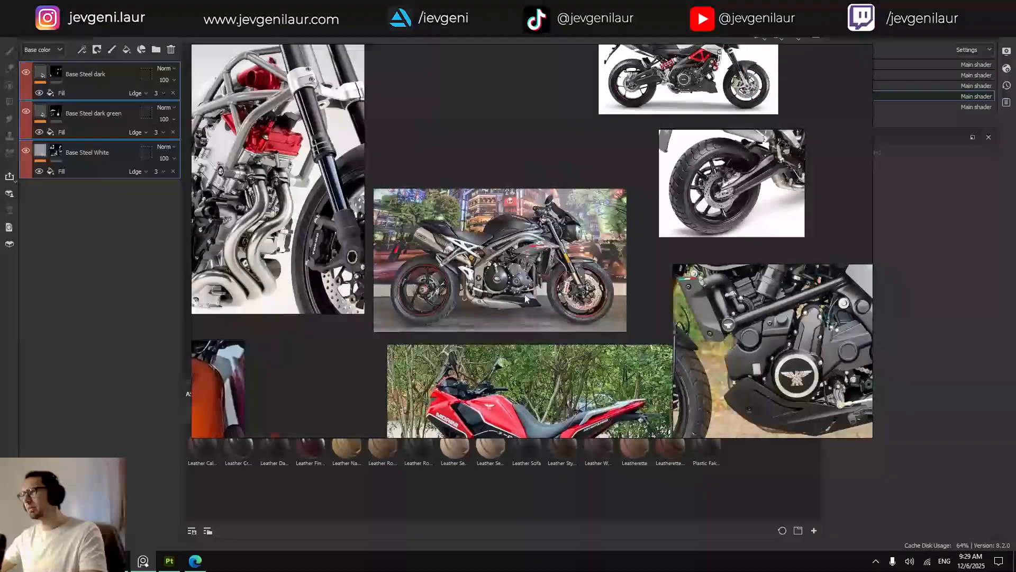
pyautogui.scroll(-1, 564, 311)
pyautogui.moveTo(565, 312); pyautogui.dragTo(454, 265, button='middle')
pyautogui.scroll(5, 425, 367)
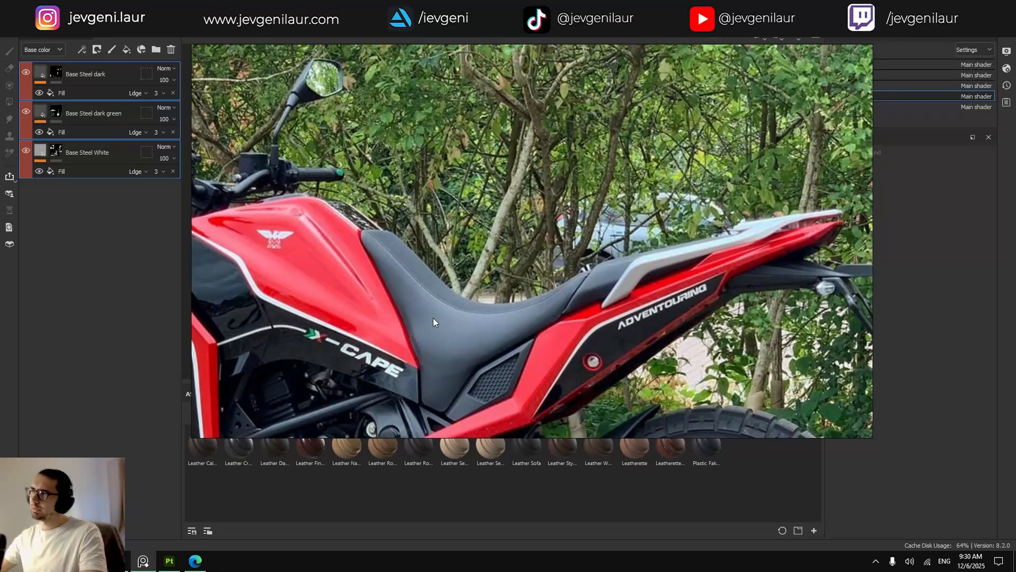
pyautogui.scroll(-6, 433, 322)
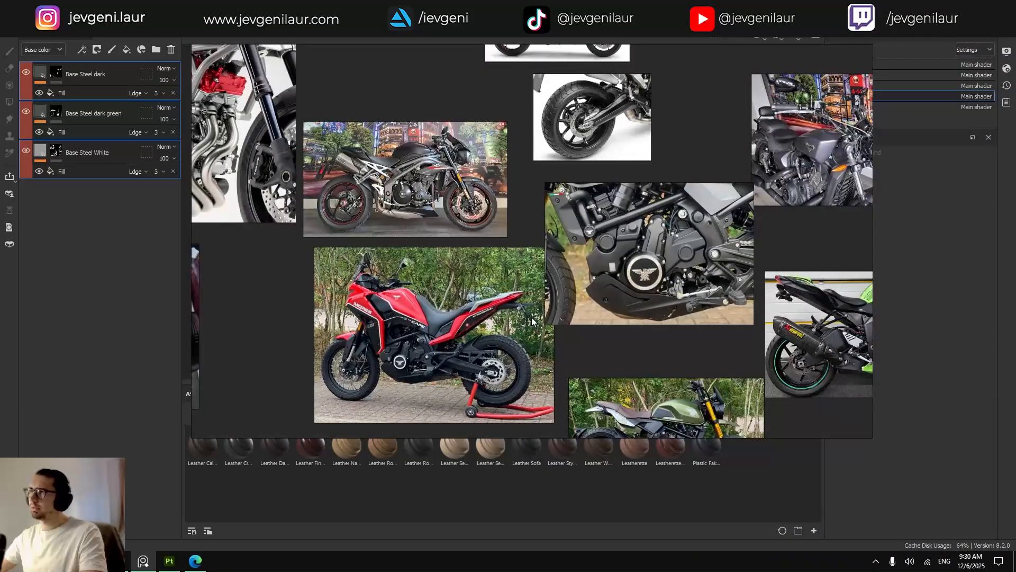
# Examine the seats of the green Kawasaki and the olive-green retro motorcycle in the reference images.
pyautogui.moveTo(433, 322); pyautogui.dragTo(338, 320, button='middle')
pyautogui.moveTo(461, 307); pyautogui.dragTo(350, 346, button='middle')
pyautogui.moveTo(524, 335); pyautogui.dragTo(405, 239, button='middle')
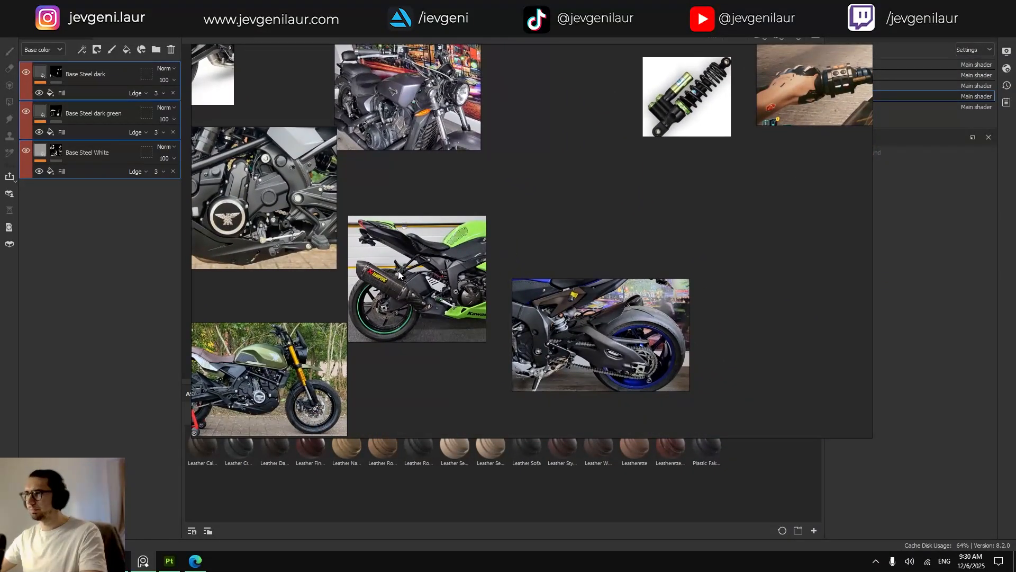
pyautogui.scroll(6, 469, 244)
pyautogui.scroll(-4, 467, 252)
pyautogui.scroll(5, 360, 243)
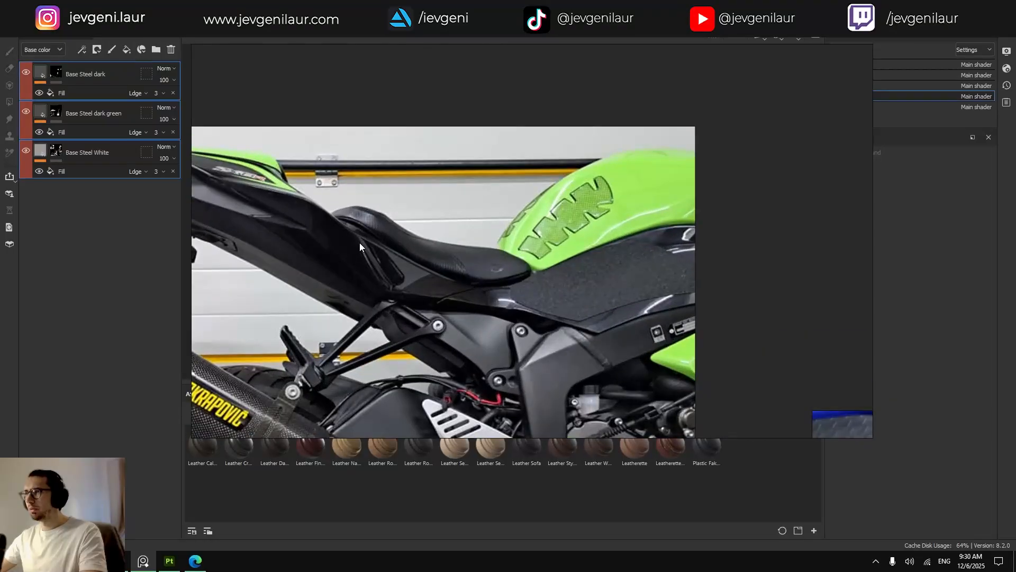
pyautogui.scroll(2, 420, 248)
pyautogui.scroll(-5, 464, 284)
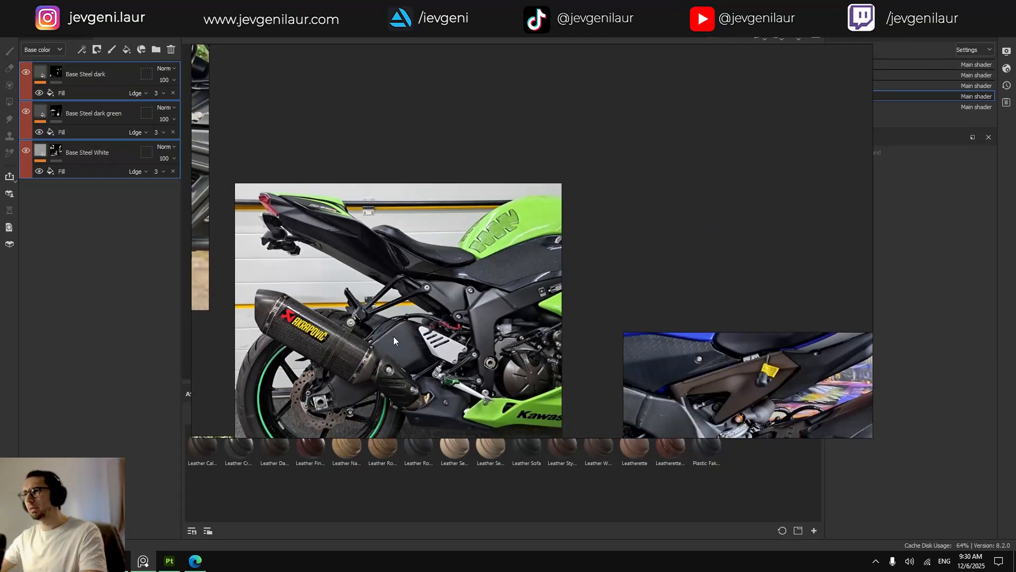
pyautogui.scroll(2, 393, 328)
pyautogui.moveTo(390, 301); pyautogui.dragTo(652, 215, button='middle')
pyautogui.scroll(4, 250, 288)
pyautogui.scroll(1, 346, 264)
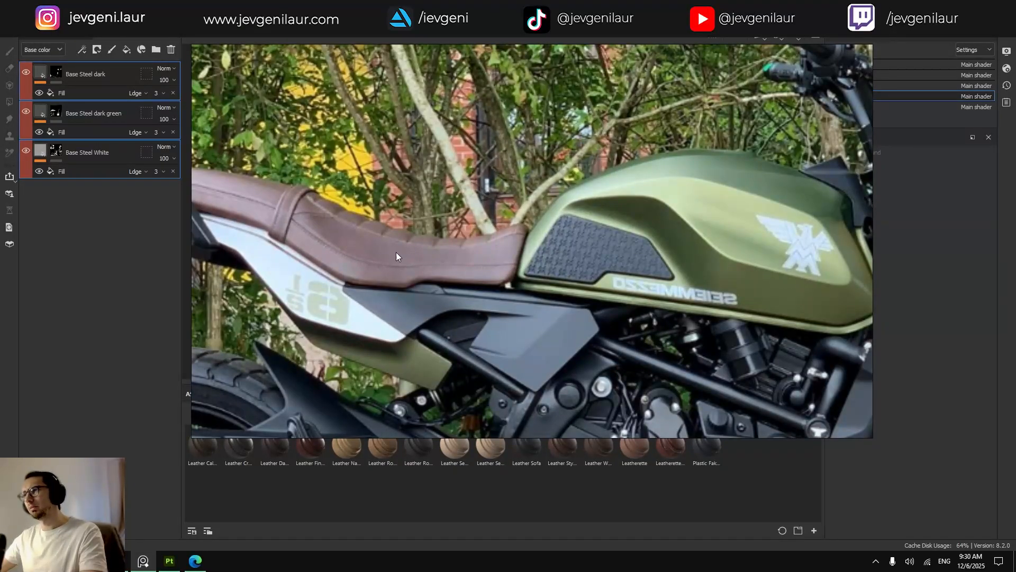
pyautogui.scroll(-4, 392, 254)
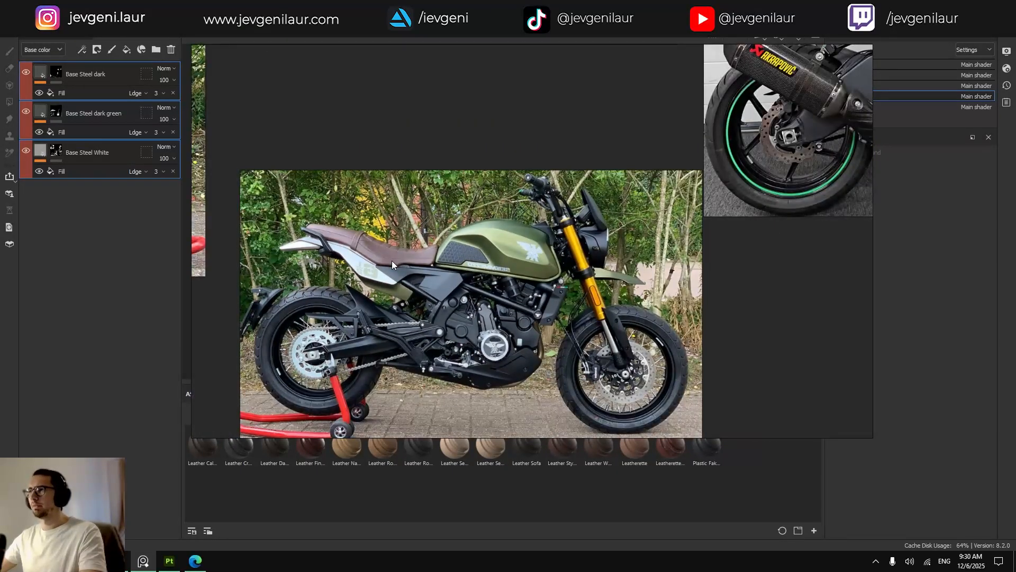
# Switch back to Substance Painter and add the Leather Calf Grain material below the Base Steel White layer.
pyautogui.hotkey('alt', 'Tab')
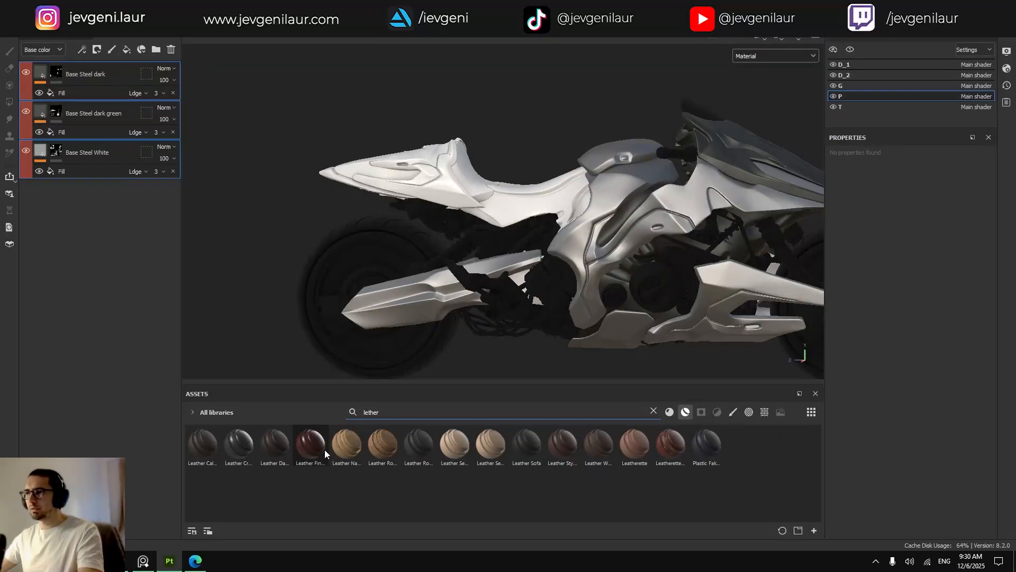
pyautogui.moveTo(320, 452)
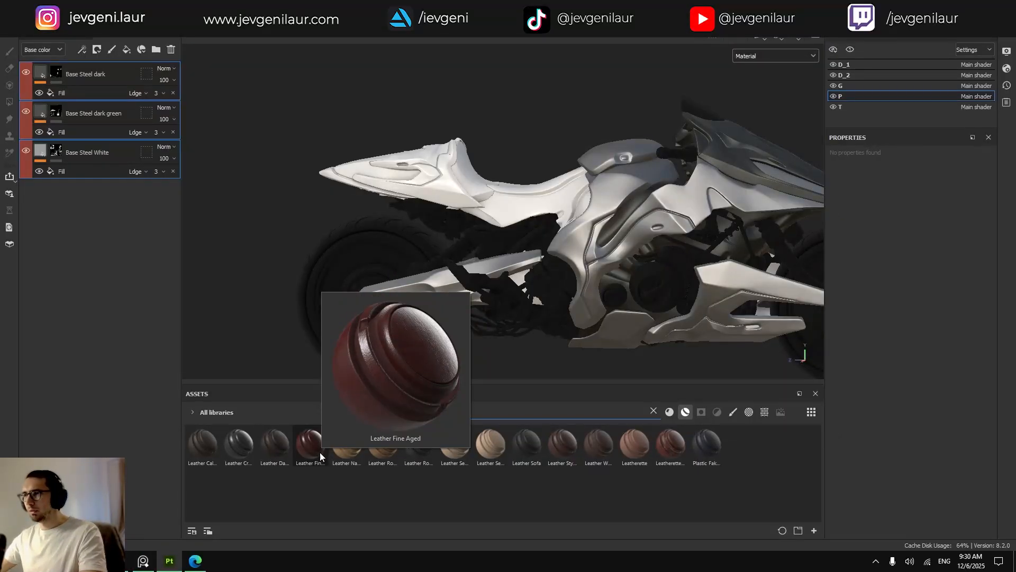
pyautogui.moveTo(230, 447)
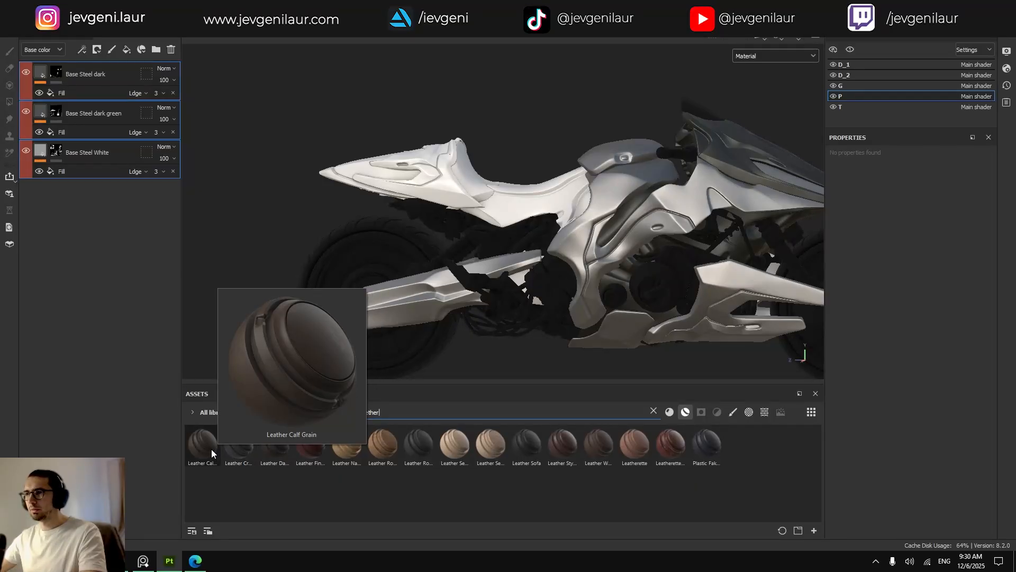
pyautogui.moveTo(211, 449)
pyautogui.mouseDown()
pyautogui.moveTo(58, 49)
pyautogui.moveTo(65, 185)
pyautogui.mouseUp()
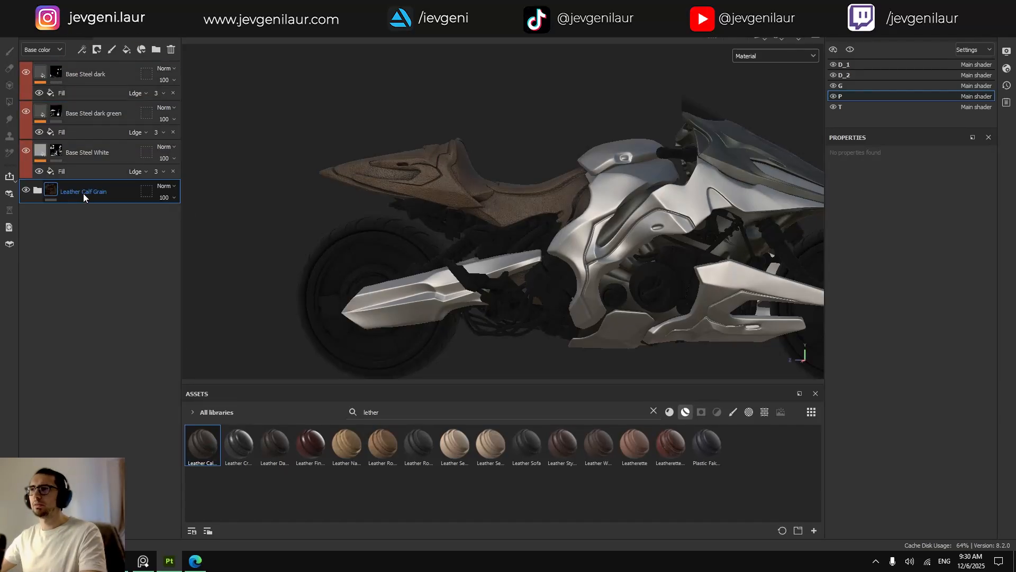
# Inspect the seat leather up close, hide the Dirt layer in the Leather Calf Grain folder and compare the seat with and without Surface Detail.
pyautogui.scroll(8, 536, 186)
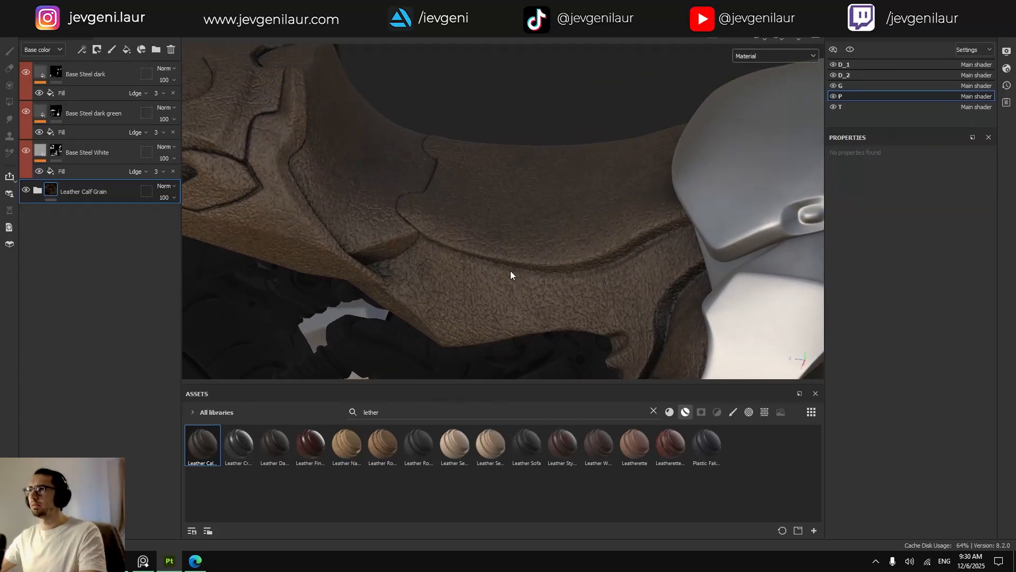
pyautogui.keyDown('alt'); pyautogui.moveTo(511, 271); pyautogui.dragTo(522, 266); pyautogui.keyUp('alt')
pyautogui.keyDown('shift'); pyautogui.moveTo(522, 266); pyautogui.dragTo(517, 266, button='right'); pyautogui.keyUp('shift')
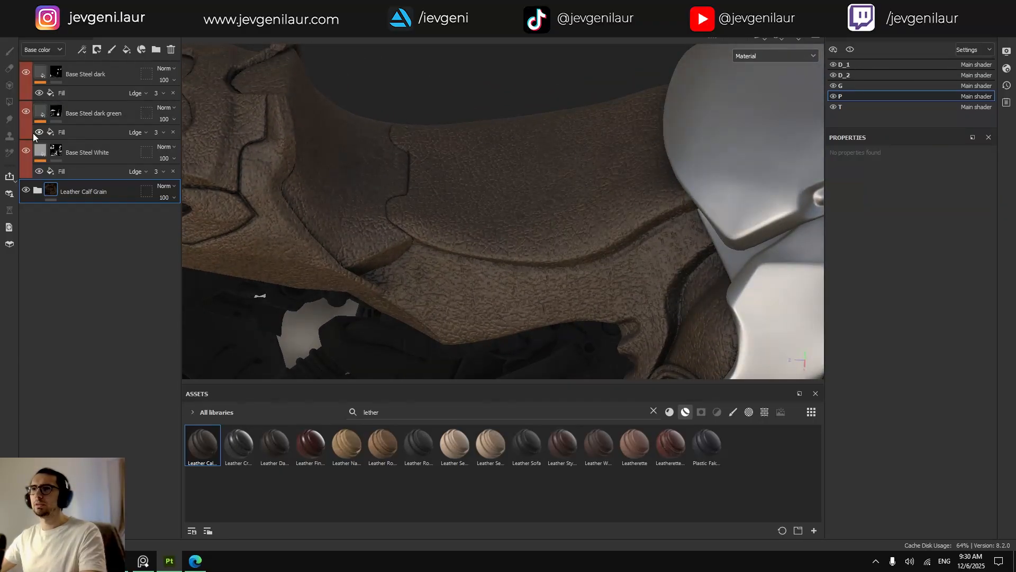
pyautogui.click(37, 189)
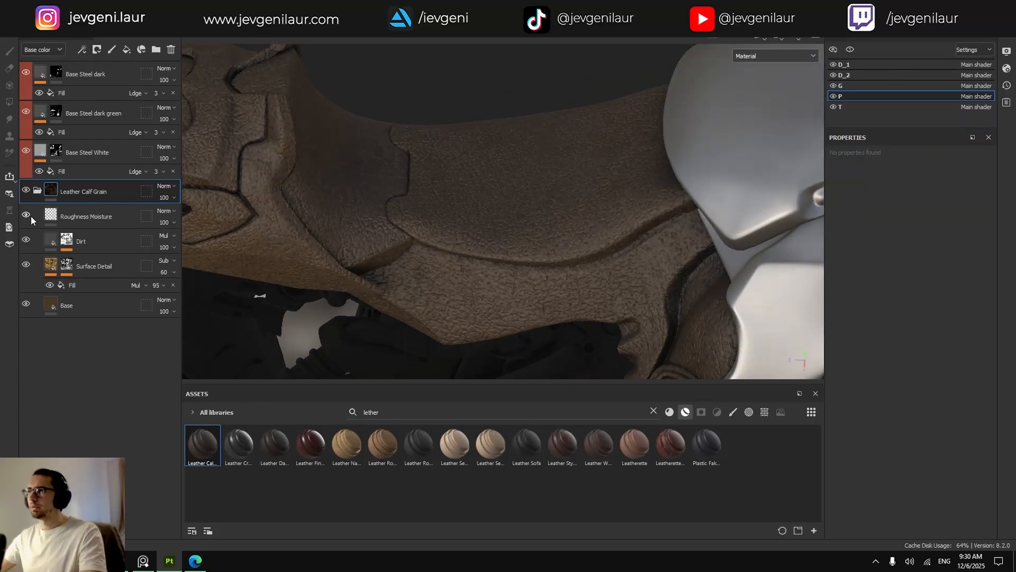
pyautogui.click(26, 240)
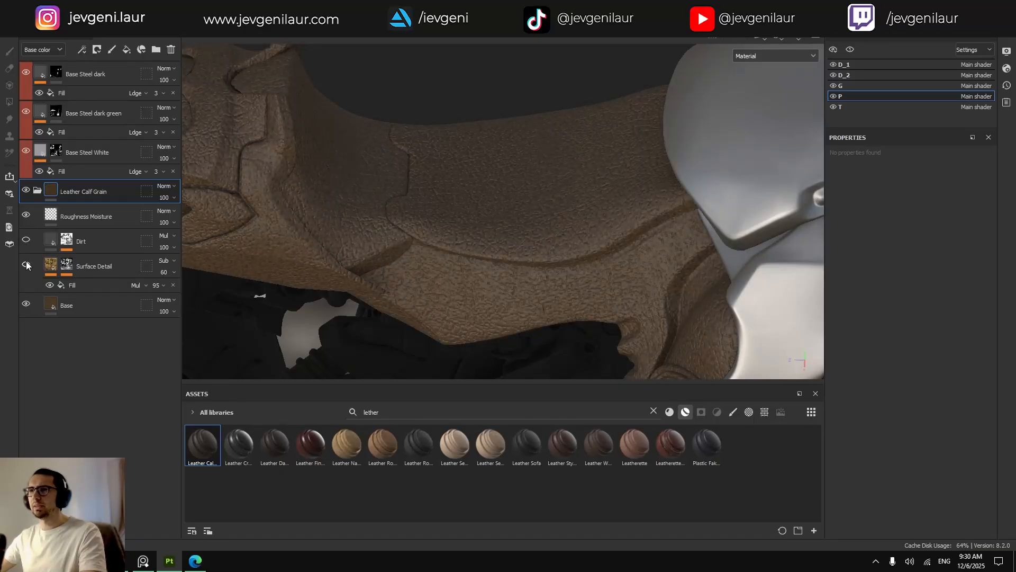
pyautogui.click(27, 265)
pyautogui.click(27, 264)
# Set the Surface Detail layer's opacity to 33 in the Height channel and hide its Fill effect.
pyautogui.click(49, 271)
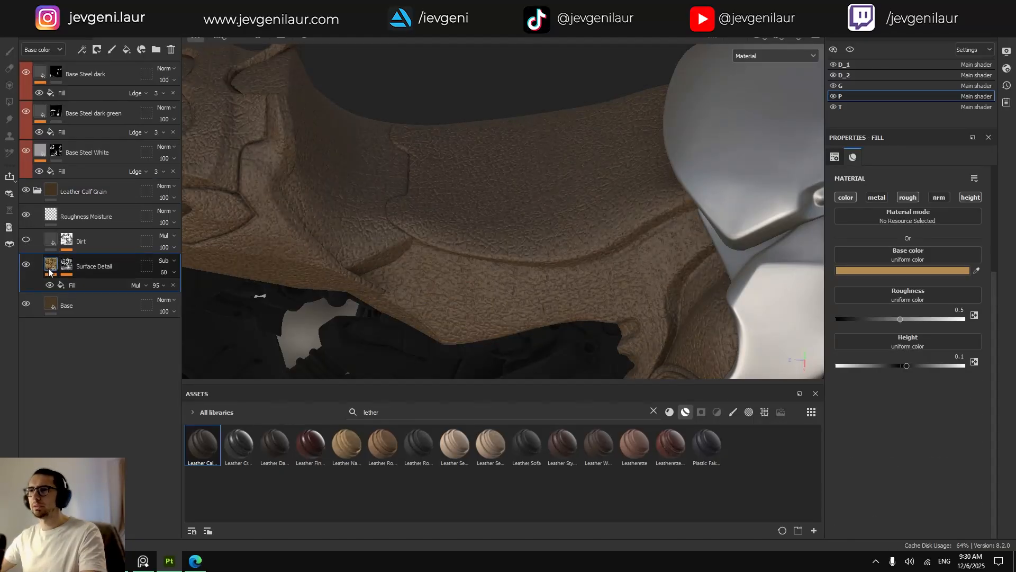
pyautogui.click(42, 50)
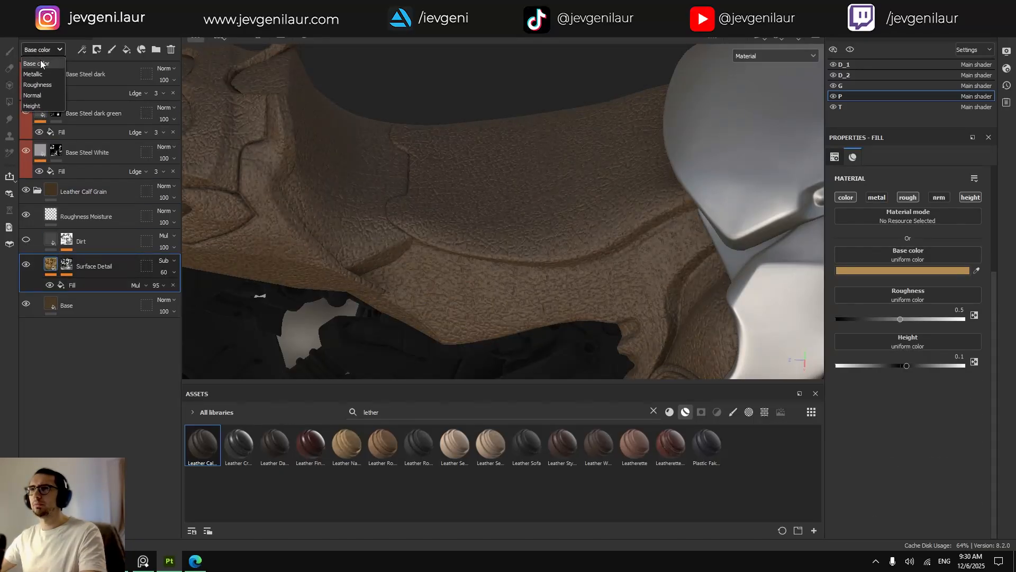
pyautogui.click(33, 106)
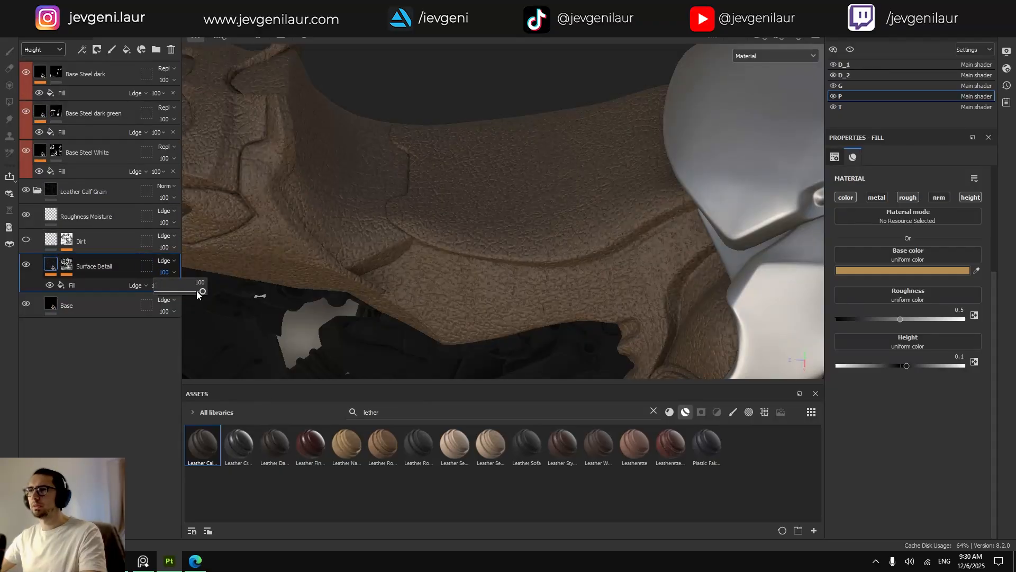
pyautogui.moveTo(196, 291); pyautogui.dragTo(173, 288)
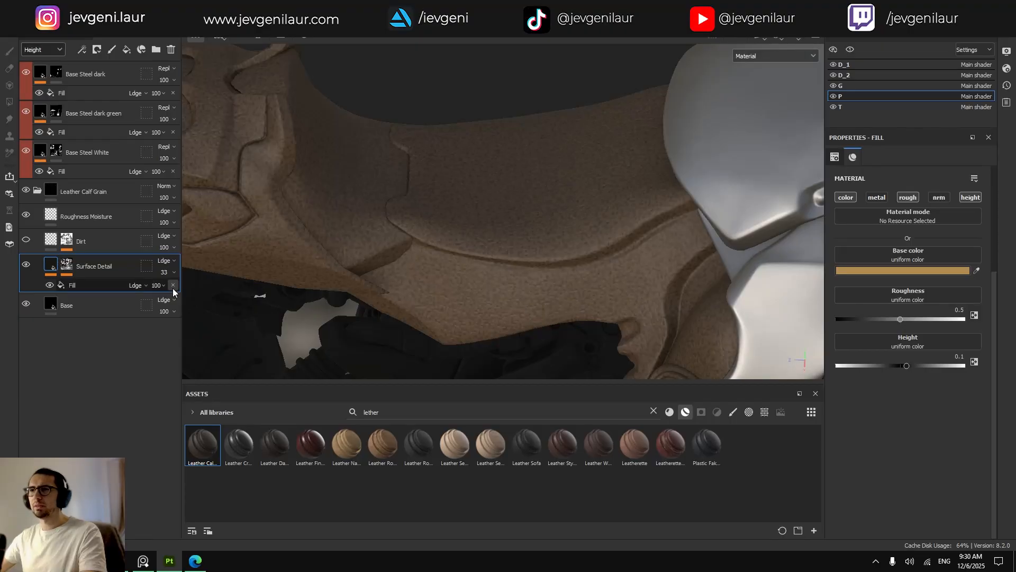
pyautogui.click(48, 285)
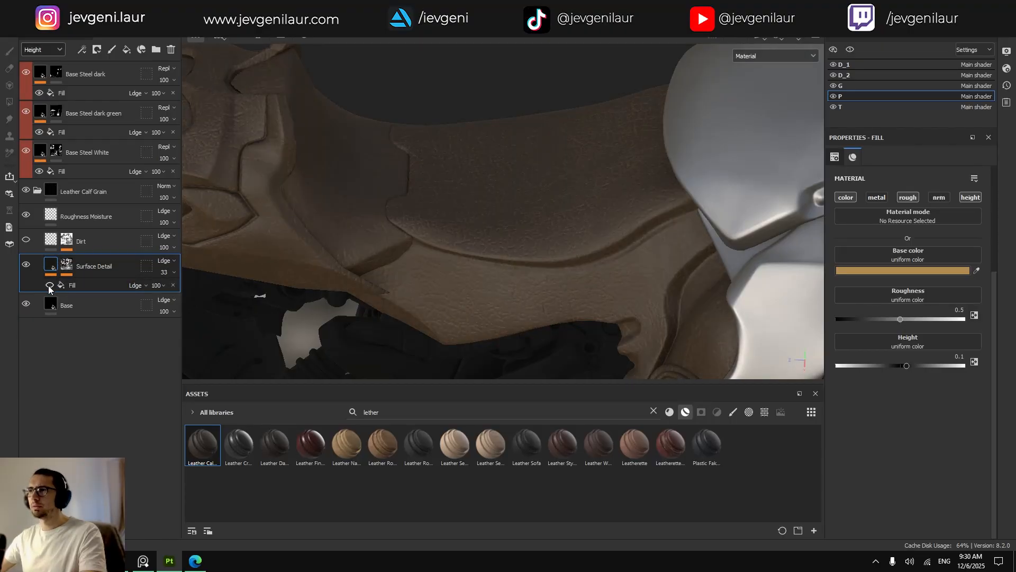
# Show the Surface Detail layer's Fill effect and the Dirt layer again, and switch the layer stack to the Base color channel.
pyautogui.click(49, 285)
pyautogui.click(25, 240)
pyautogui.click(28, 50)
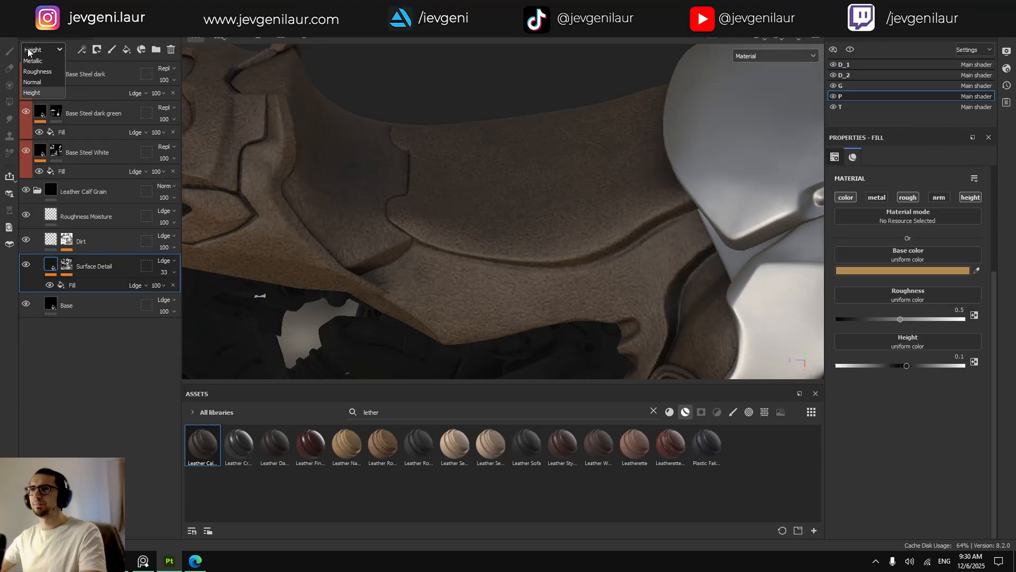
pyautogui.click(28, 63)
pyautogui.moveTo(474, 286)
pyautogui.keyDown('alt'); pyautogui.mouseDown()
pyautogui.moveTo(497, 281)
pyautogui.moveTo(487, 282)
pyautogui.moveTo(497, 243)
pyautogui.moveTo(493, 266)
pyautogui.mouseUp(); pyautogui.keyUp('alt')
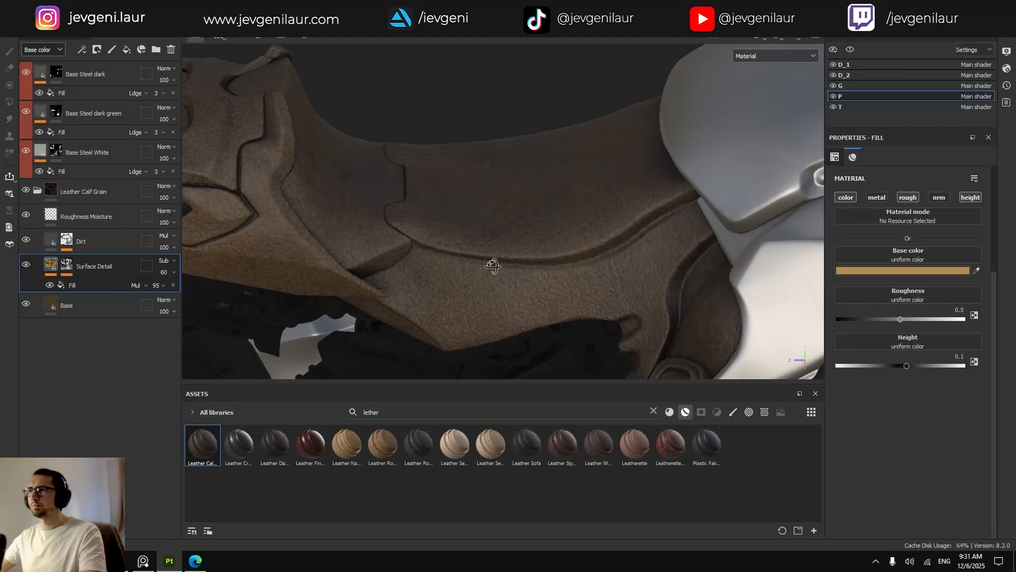
# Compare the seat with and without the Base, Surface Detail and Roughness Moisture layers, and hide the Dirt layer.
pyautogui.click(26, 305)
pyautogui.click(26, 305)
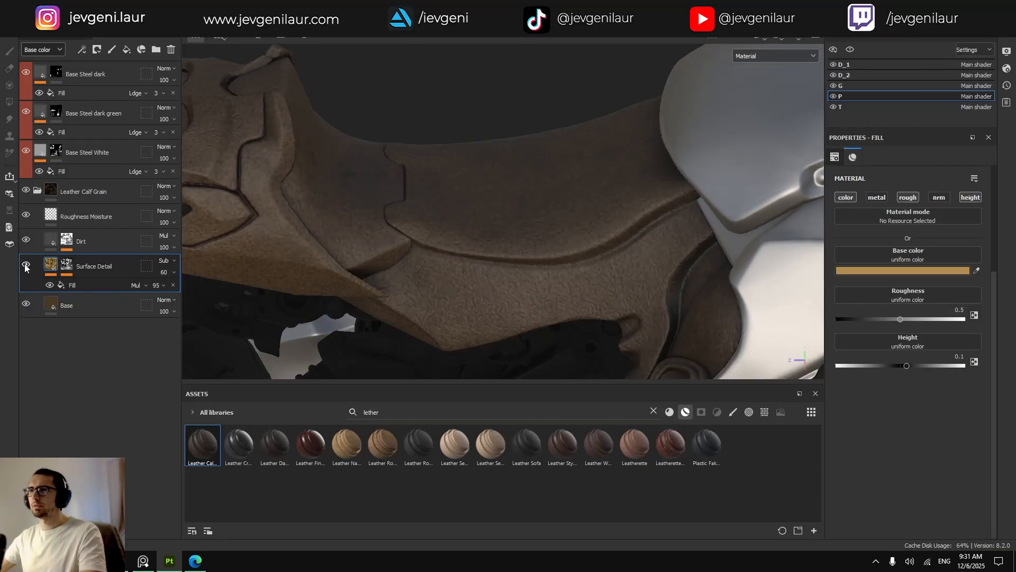
pyautogui.click(25, 265)
pyautogui.click(25, 265)
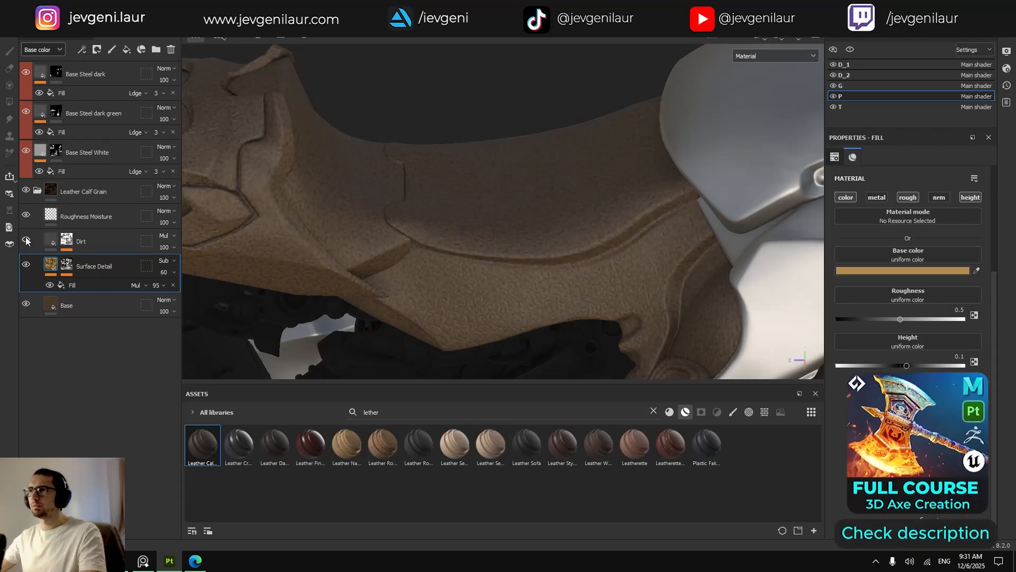
pyautogui.click(25, 241)
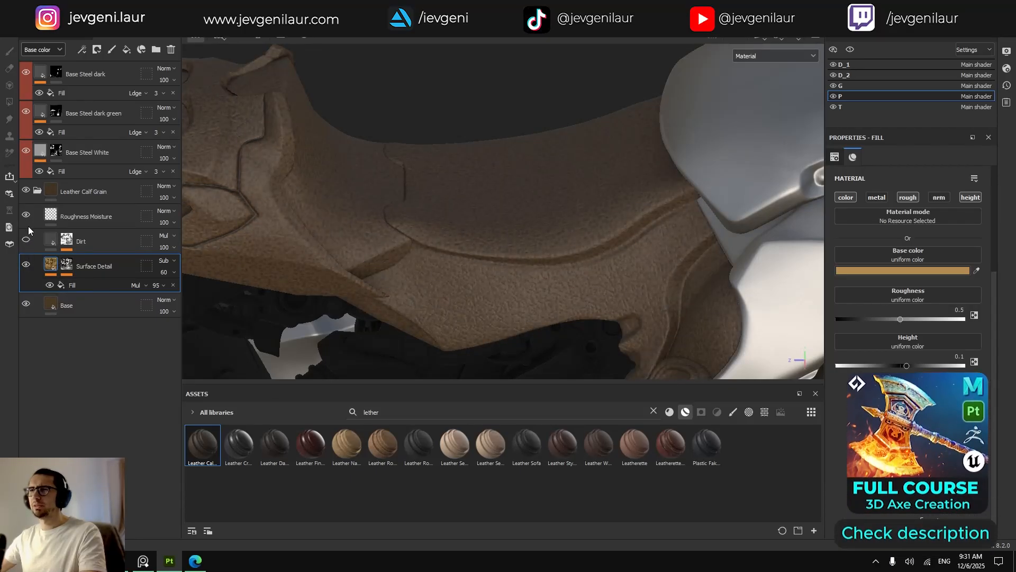
pyautogui.click(28, 216)
pyautogui.click(27, 215)
# Inspect the seat leather from afar and up close, comparing it with the Dirt layer shown and hidden.
pyautogui.scroll(-5, 438, 227)
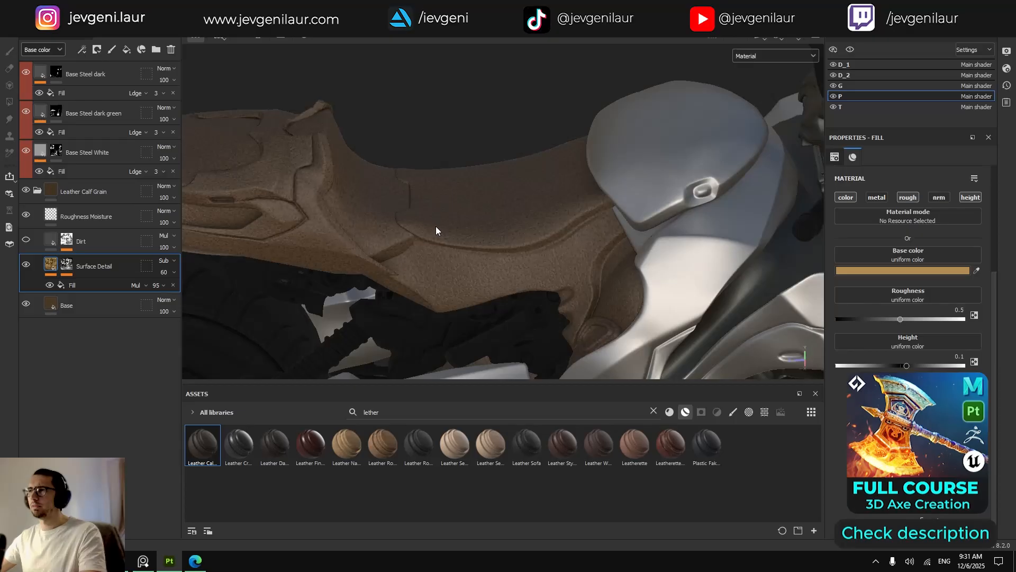
pyautogui.keyDown('alt'); pyautogui.moveTo(501, 243); pyautogui.dragTo(436, 245); pyautogui.keyUp('alt')
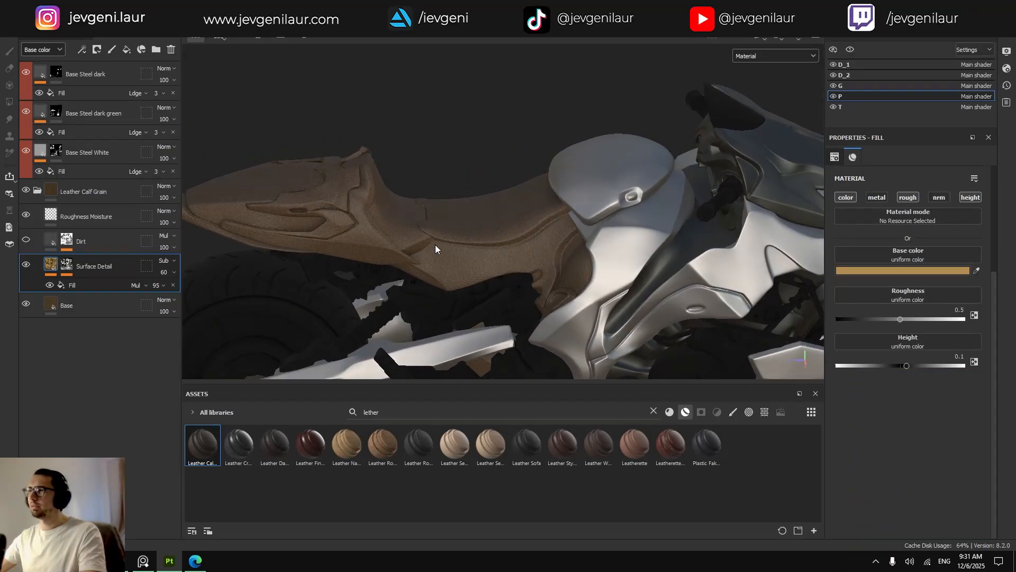
pyautogui.scroll(3, 432, 246)
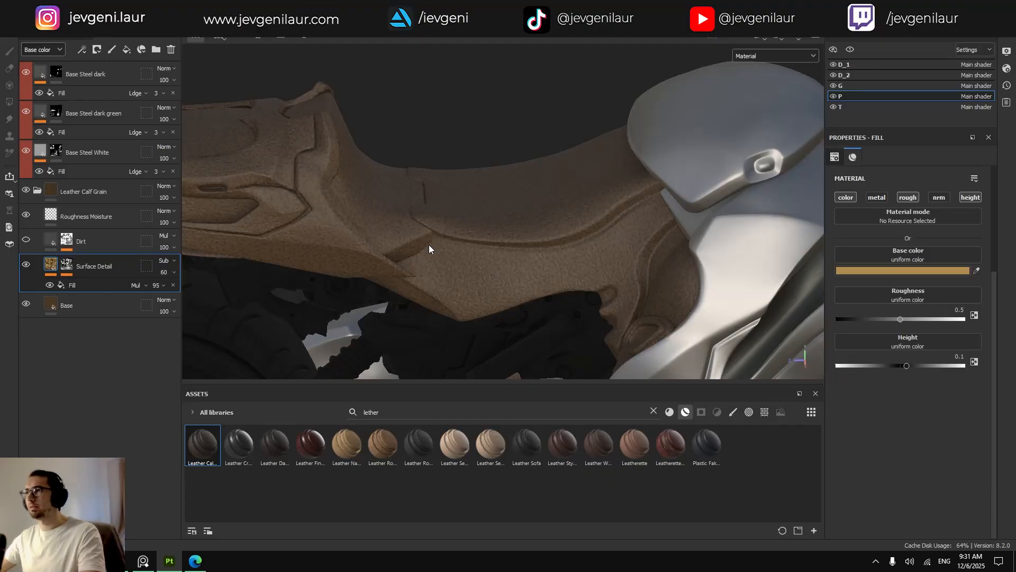
pyautogui.keyDown('alt'); pyautogui.moveTo(429, 245); pyautogui.dragTo(460, 265); pyautogui.keyUp('alt')
pyautogui.click(26, 241)
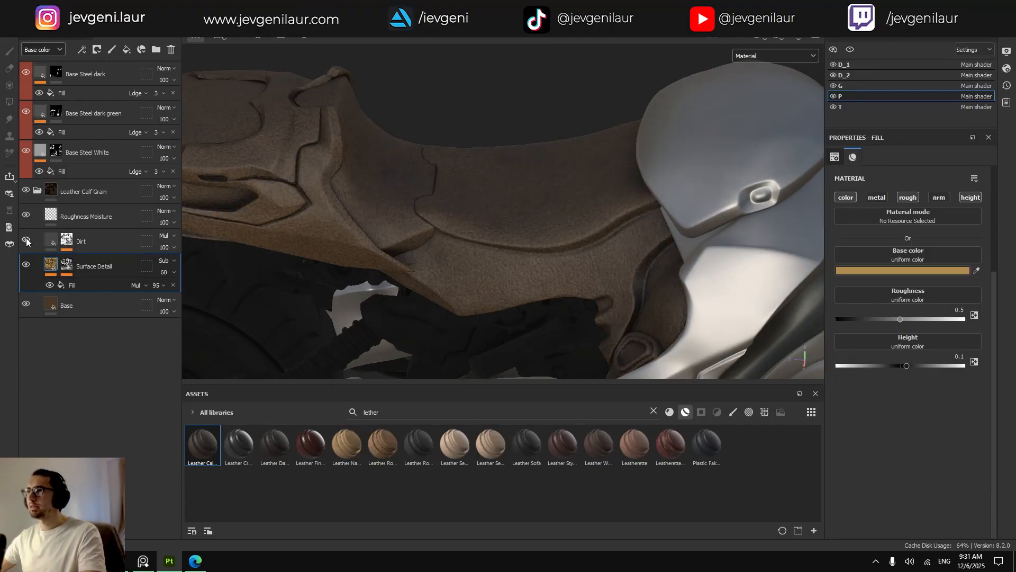
pyautogui.click(26, 241)
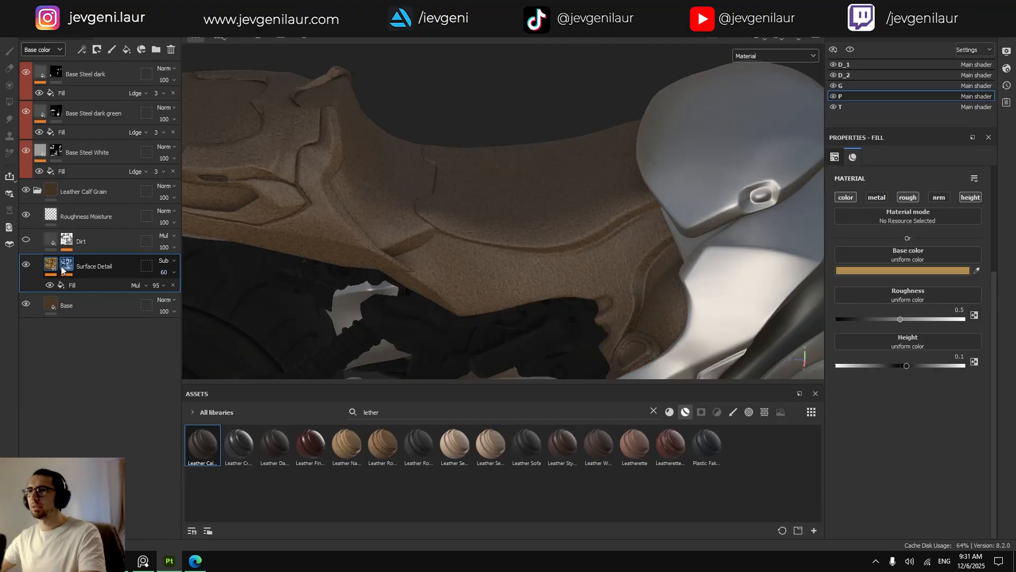
# Set the tiling of the Perlin Noise fill in the Surface Detail layer to 21.58.
pyautogui.click(68, 284)
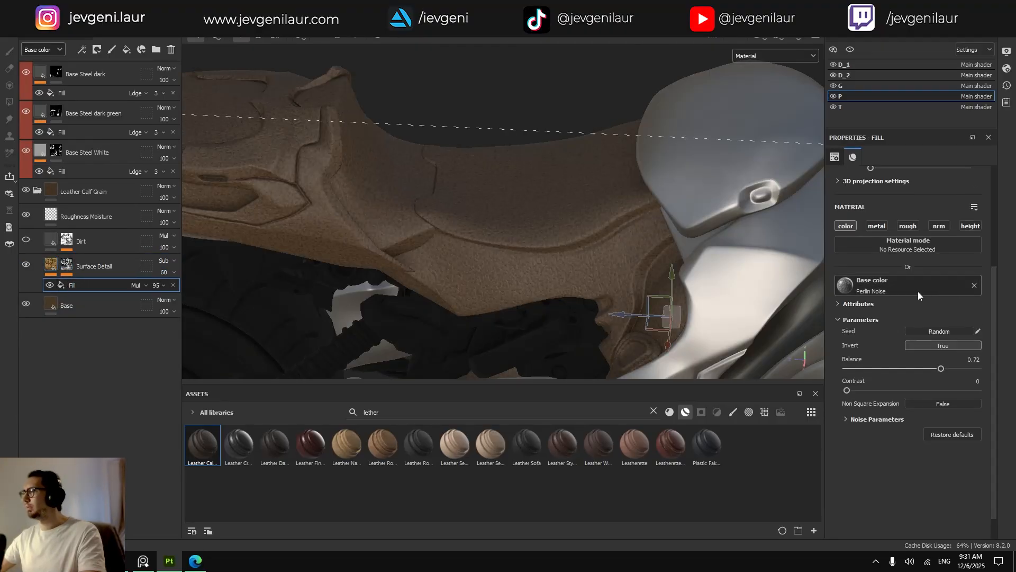
pyautogui.scroll(1, 918, 292)
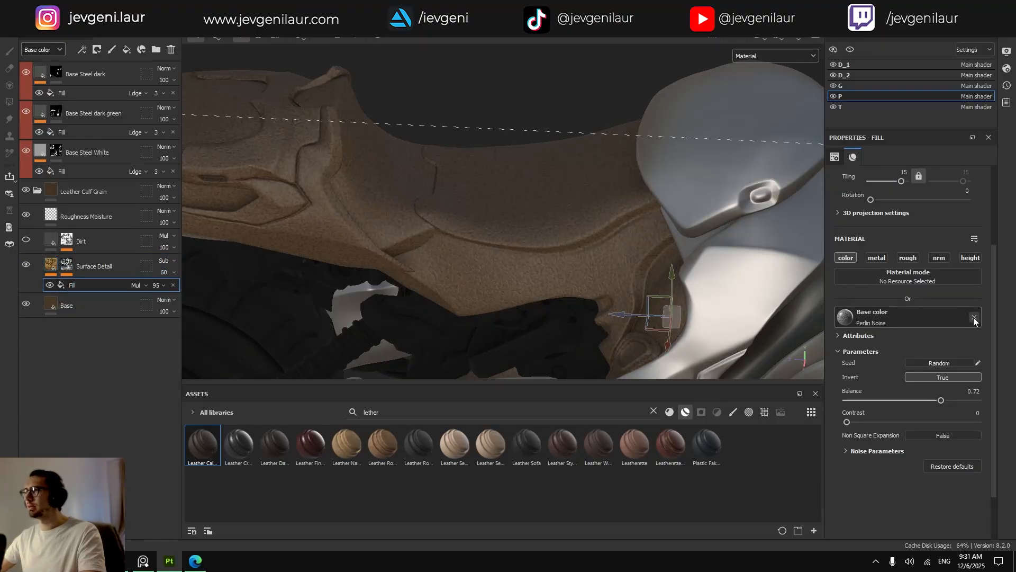
pyautogui.scroll(2, 933, 334)
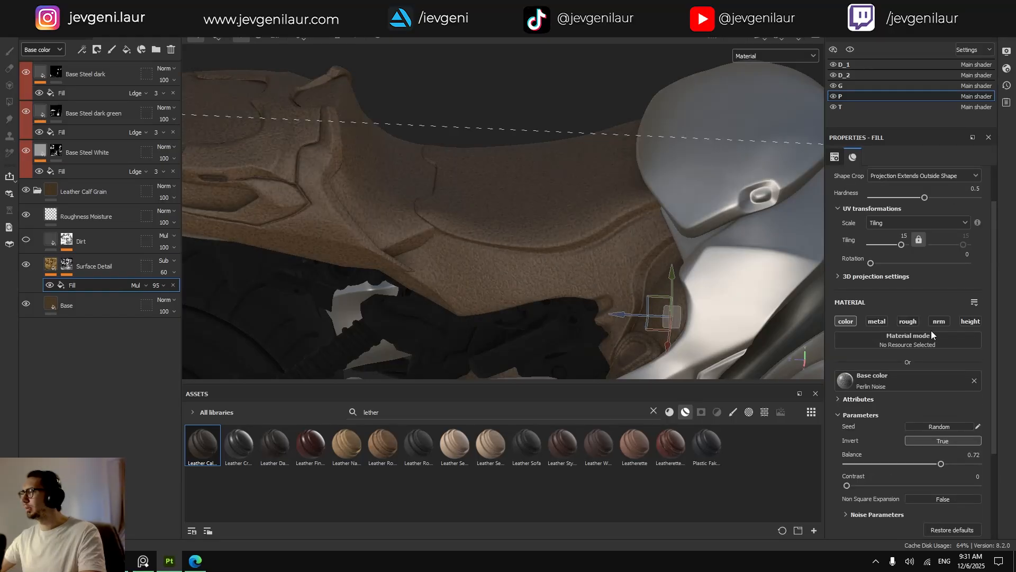
pyautogui.moveTo(902, 245); pyautogui.dragTo(901, 245)
pyautogui.moveTo(529, 263)
pyautogui.keyDown('alt'); pyautogui.mouseDown(button='right')
pyautogui.moveTo(481, 264)
pyautogui.moveTo(509, 265)
pyautogui.mouseUp(button='right'); pyautogui.keyUp('alt')
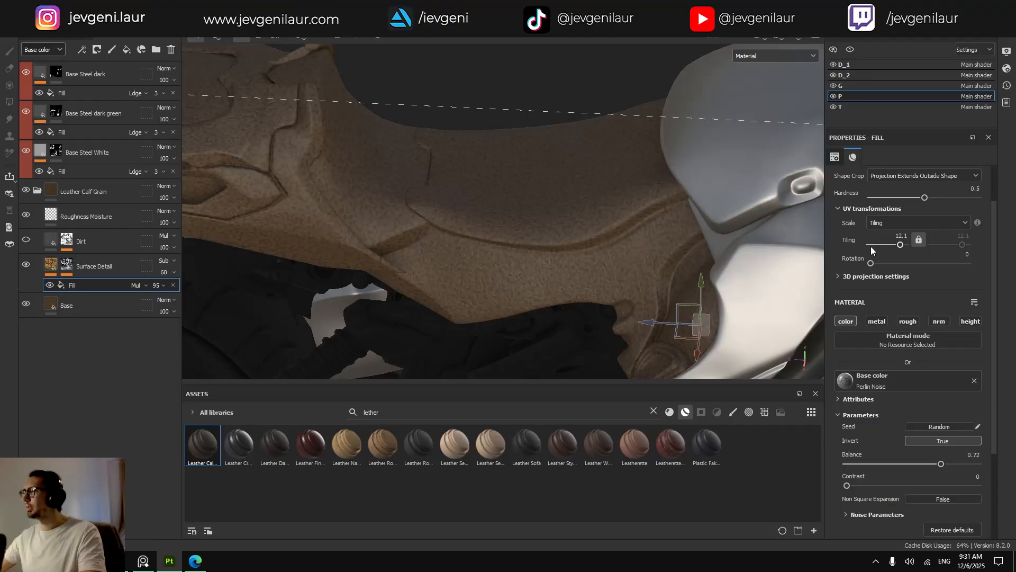
pyautogui.moveTo(900, 245); pyautogui.dragTo(903, 245)
pyautogui.moveTo(492, 266)
pyautogui.keyDown('alt'); pyautogui.mouseDown()
pyautogui.moveTo(477, 284)
pyautogui.moveTo(483, 266)
pyautogui.mouseUp(); pyautogui.keyUp('alt')
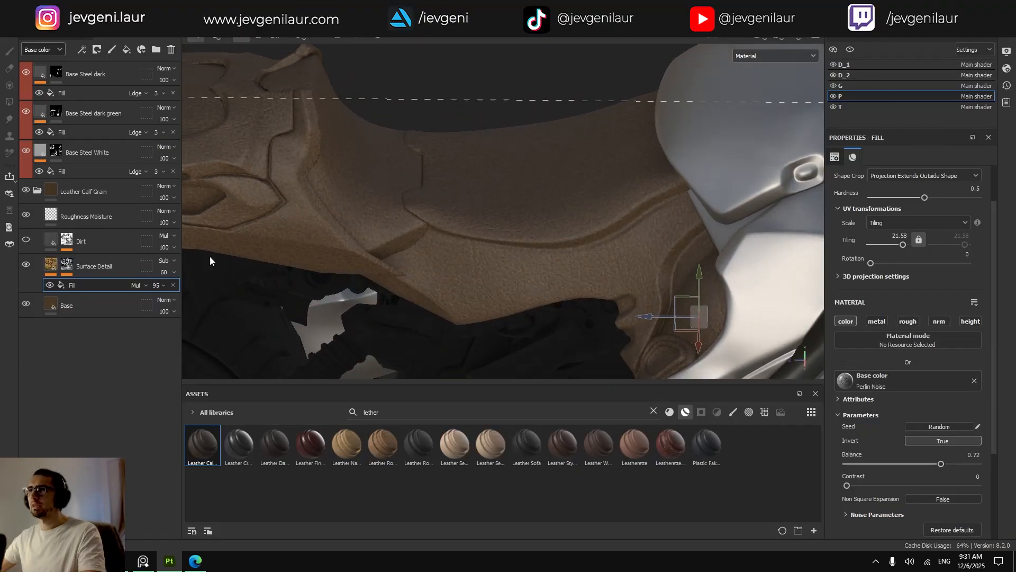
# Collapse the Leather Calf Grain folder and give it the green colour label.
pyautogui.click(37, 191)
pyautogui.rightClick(77, 193)
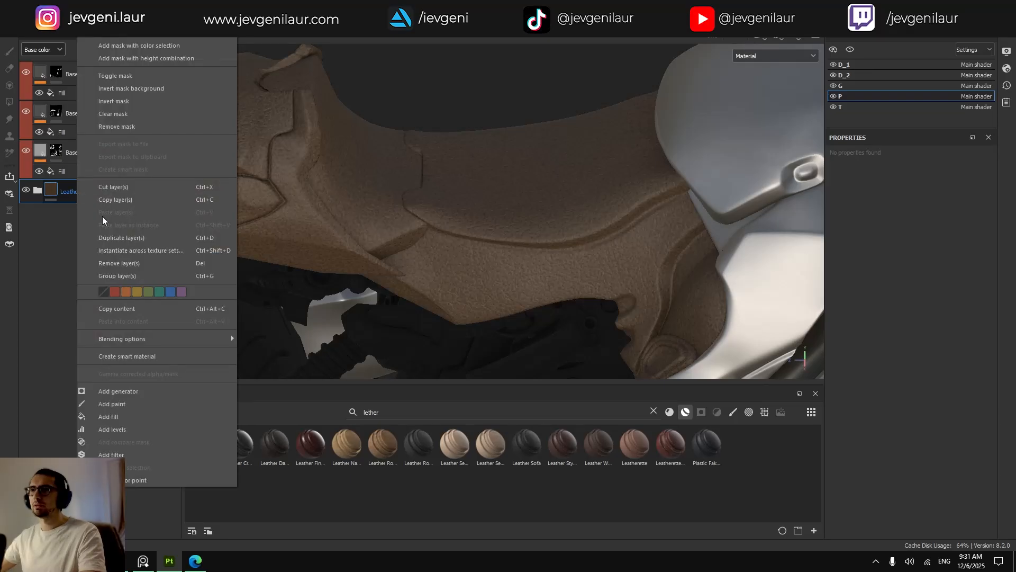
pyautogui.click(147, 291)
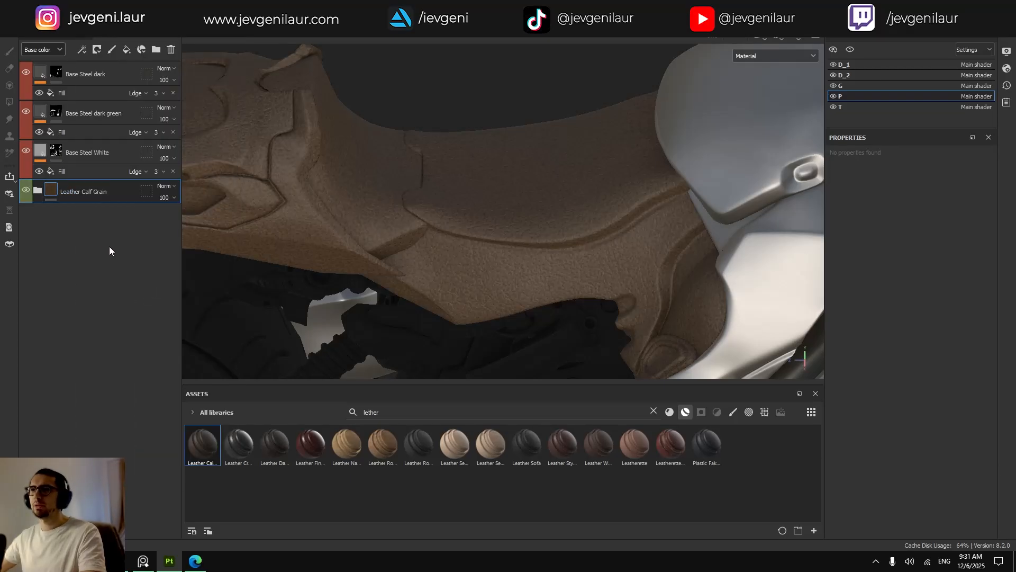
# Add a black mask to the Leather Calf Grain folder, turn on mirror symmetry and check the symmetry line along the bike.
pyautogui.rightClick(92, 192)
pyautogui.click(246, 335)
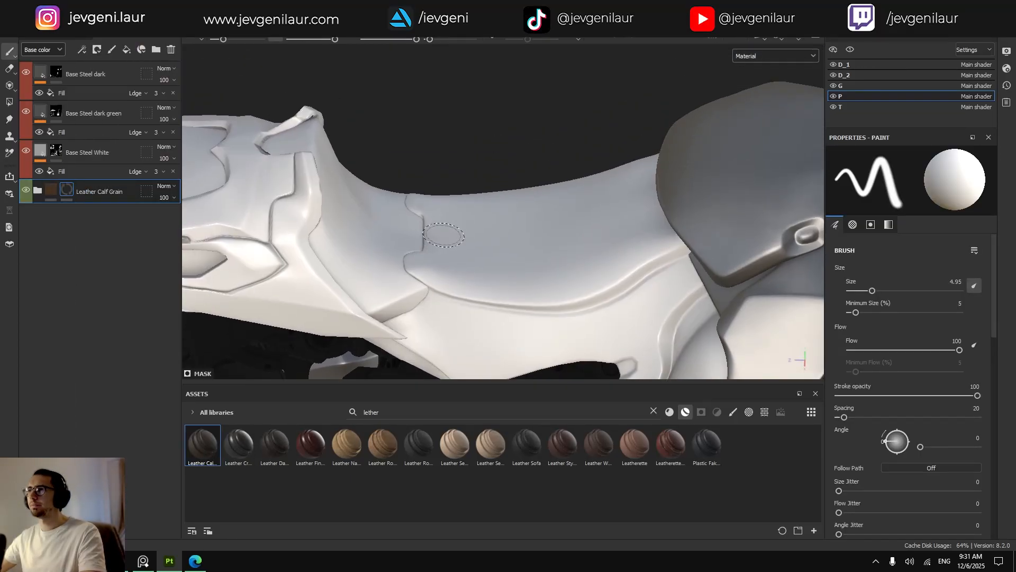
pyautogui.moveTo(443, 235)
pyautogui.keyDown('alt'); pyautogui.mouseDown()
pyautogui.moveTo(474, 231)
pyautogui.moveTo(469, 247)
pyautogui.moveTo(477, 234)
pyautogui.moveTo(503, 257)
pyautogui.mouseUp(); pyautogui.keyUp('alt')
pyautogui.hotkey('ctrl', 'z')
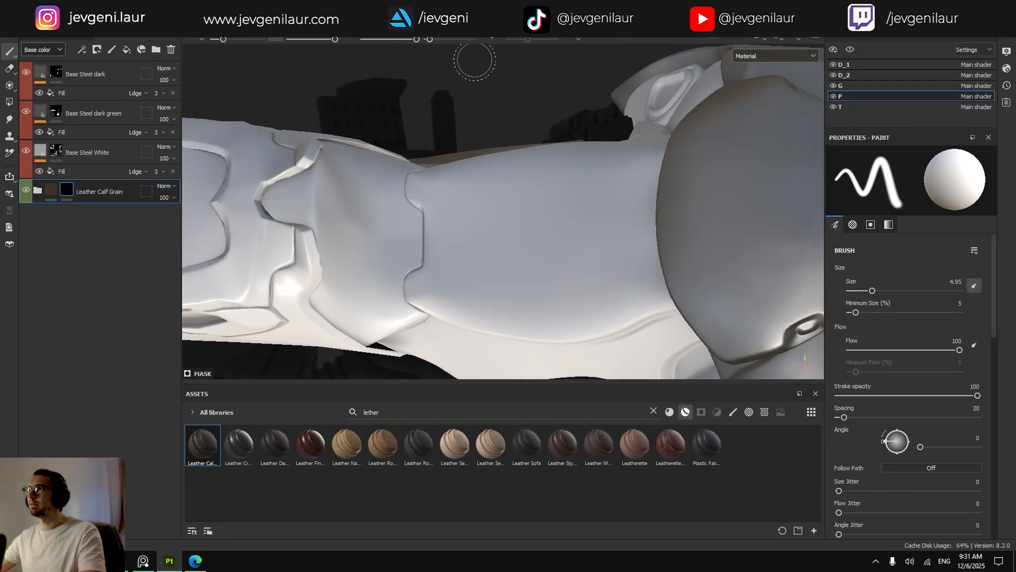
pyautogui.click(595, 39)
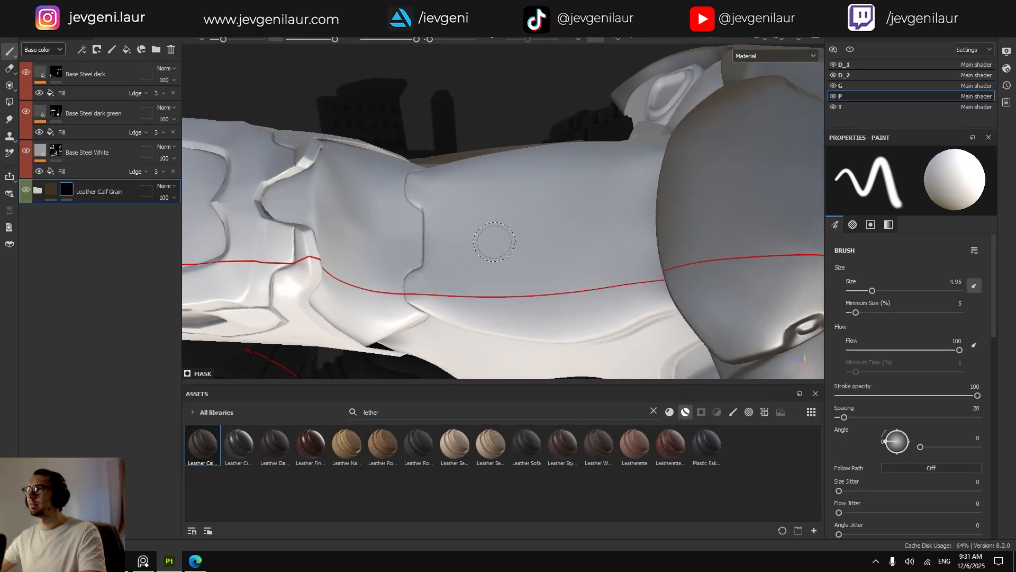
pyautogui.moveTo(494, 242)
pyautogui.keyDown('alt'); pyautogui.mouseDown()
pyautogui.moveTo(476, 279)
pyautogui.moveTo(608, 283)
pyautogui.moveTo(609, 222)
pyautogui.moveTo(653, 114)
pyautogui.mouseUp(); pyautogui.keyUp('alt')
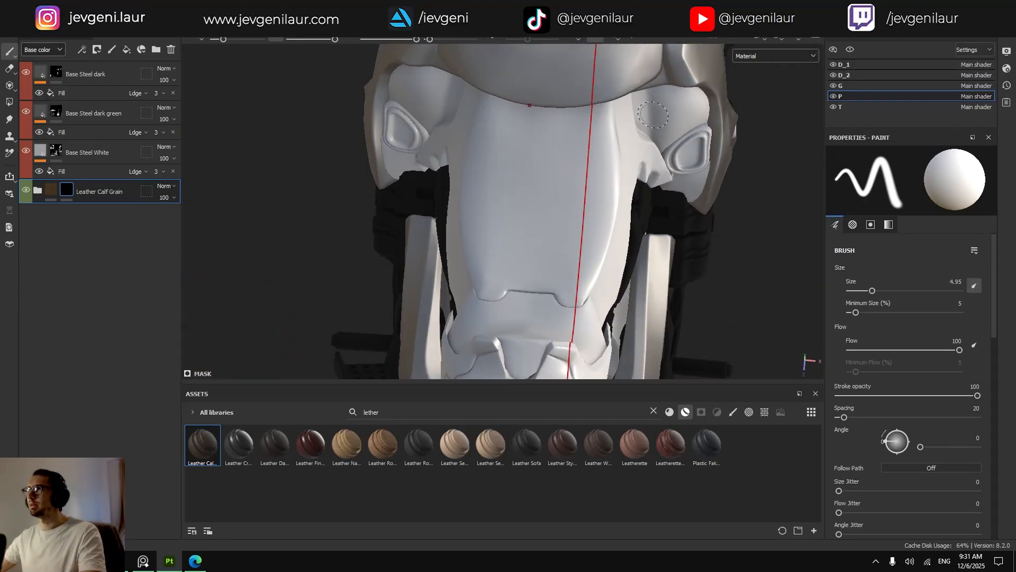
# Set the symmetry manipulator size to 0.32.
pyautogui.click(574, 39)
pyautogui.click(613, 38)
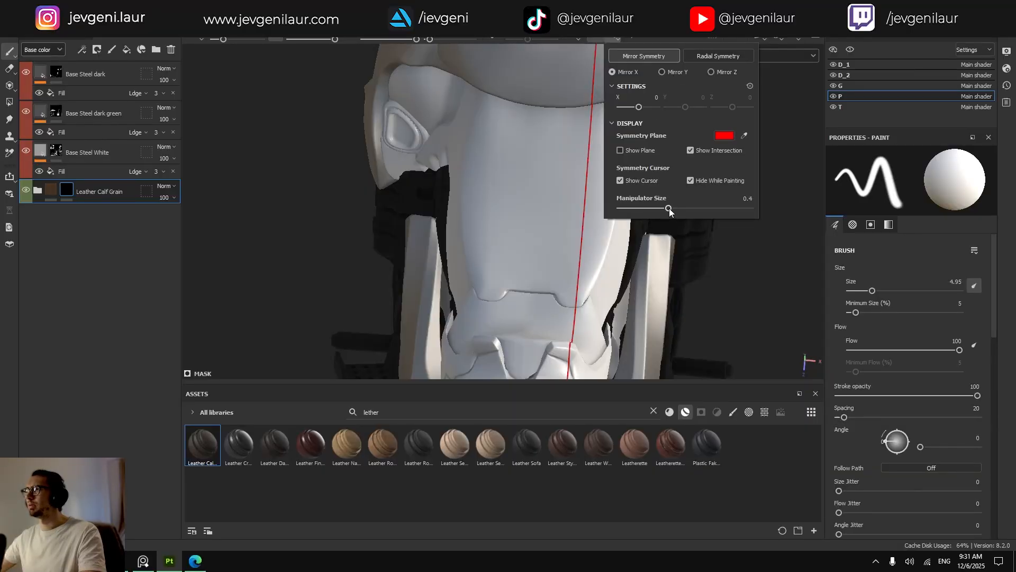
pyautogui.moveTo(669, 208); pyautogui.dragTo(657, 208)
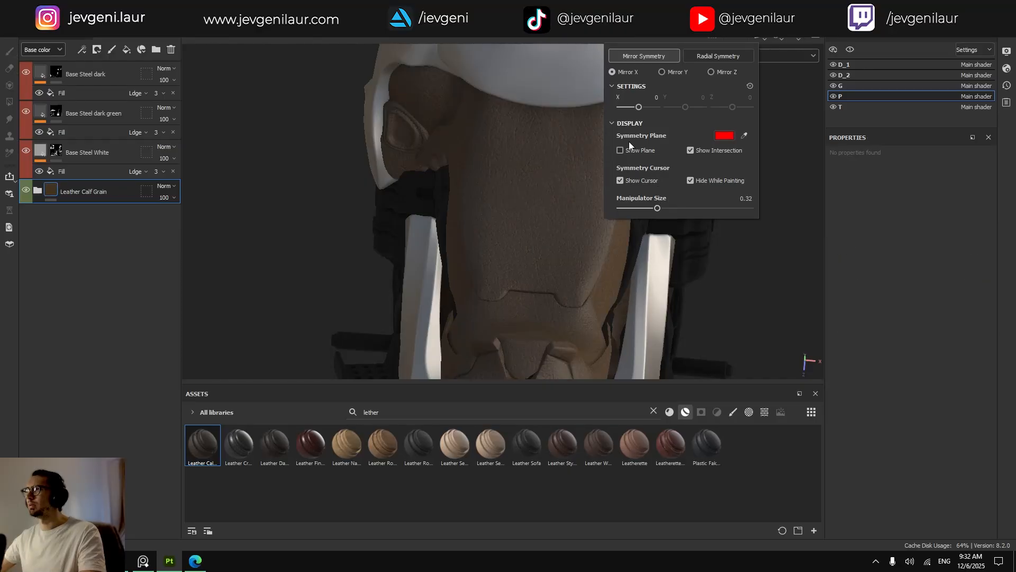
pyautogui.keyDown('alt'); pyautogui.moveTo(567, 123); pyautogui.dragTo(476, 136); pyautogui.keyUp('alt')
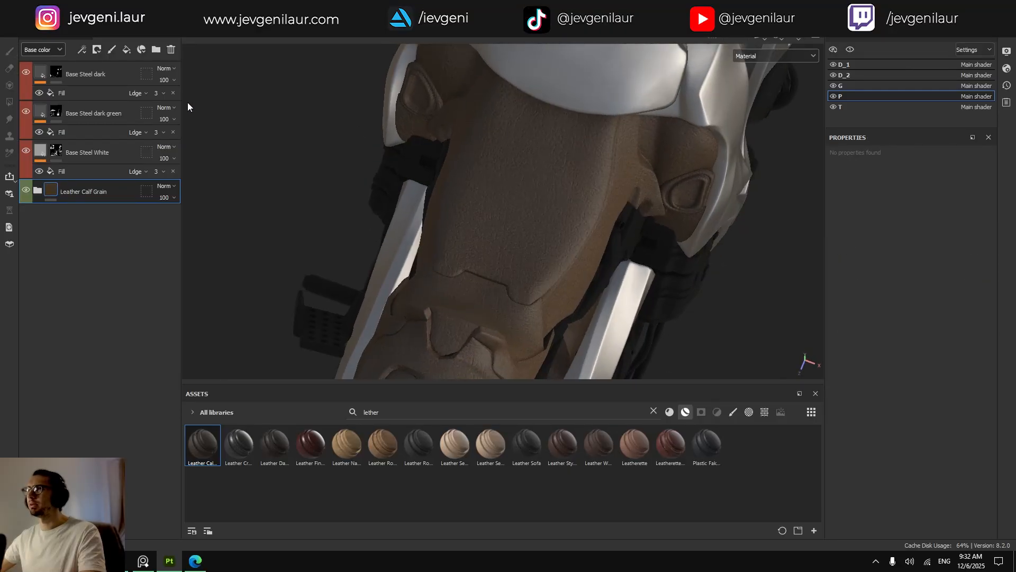
# Add the black mask to the Leather Calf Grain folder again and set the mirror symmetry's X offset to -0.07.
pyautogui.rightClick(76, 192)
pyautogui.click(121, 33)
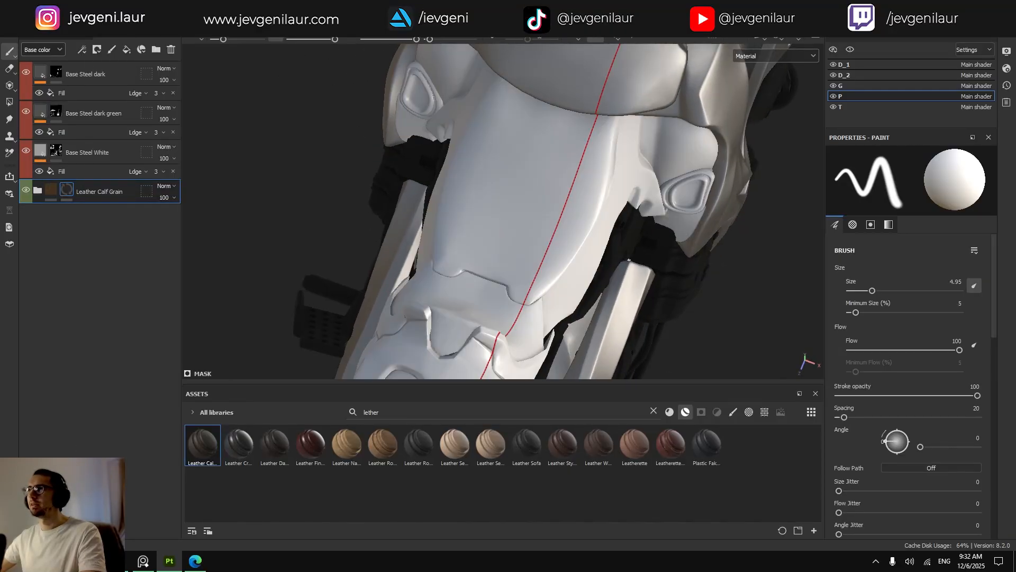
pyautogui.click(608, 37)
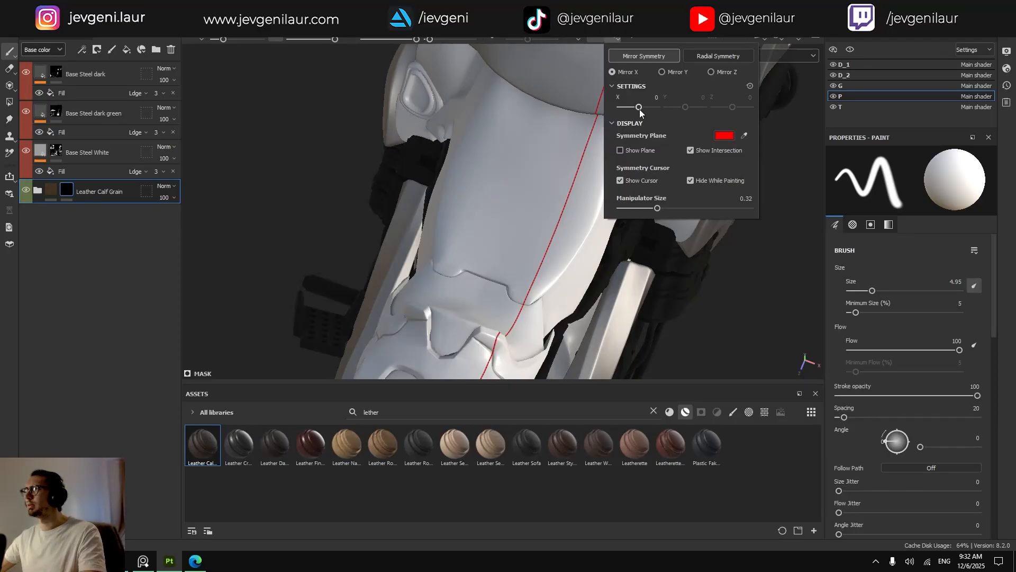
pyautogui.moveTo(639, 106); pyautogui.dragTo(638, 108)
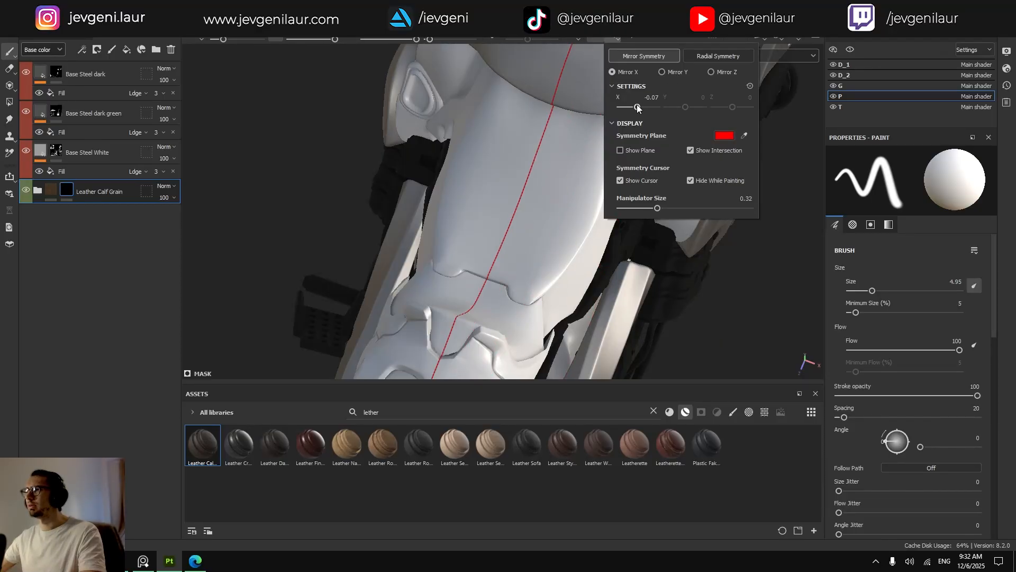
# Paint leather into the mask along the notched rear edge of the rider seat with a brush size of 1.45.
pyautogui.keyDown('alt'); pyautogui.moveTo(499, 195); pyautogui.dragTo(421, 265); pyautogui.keyUp('alt')
pyautogui.keyDown('alt'); pyautogui.moveTo(420, 265); pyautogui.dragTo(450, 253, button='right'); pyautogui.keyUp('alt')
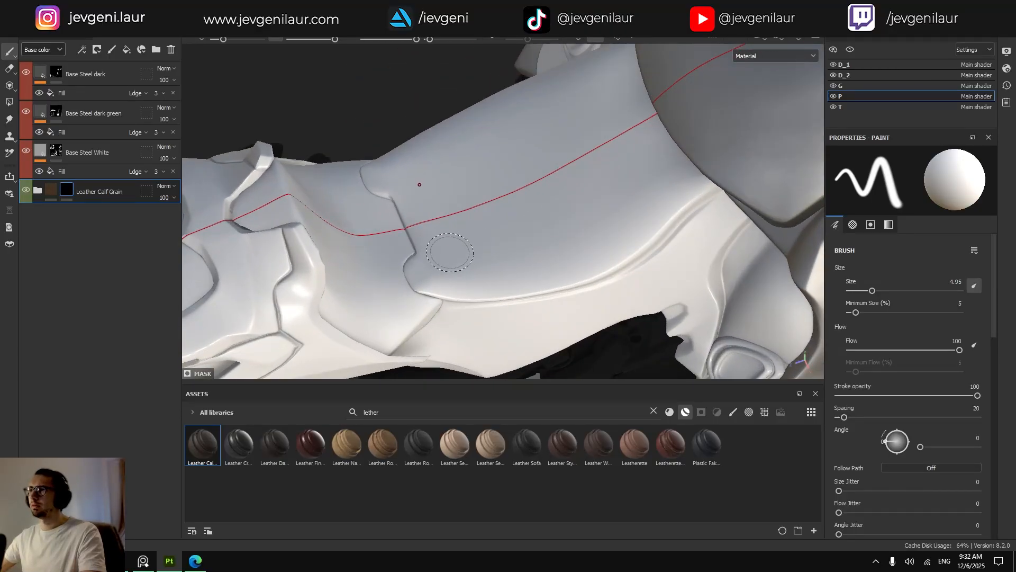
pyautogui.keyDown('alt'); pyautogui.moveTo(450, 253); pyautogui.dragTo(425, 236); pyautogui.keyUp('alt')
pyautogui.moveTo(425, 237)
pyautogui.keyDown('ctrl'); pyautogui.mouseDown(button='right')
pyautogui.moveTo(403, 237)
pyautogui.moveTo(435, 226)
pyautogui.mouseUp(button='right'); pyautogui.keyUp('ctrl')
pyautogui.keyDown('alt'); pyautogui.moveTo(435, 226); pyautogui.dragTo(452, 179, button='middle'); pyautogui.keyUp('alt')
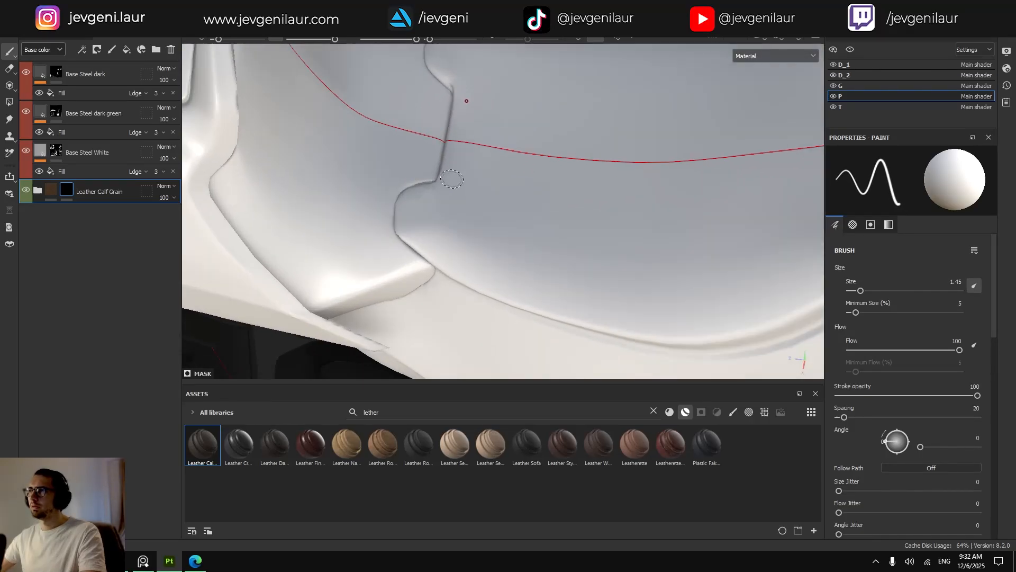
pyautogui.moveTo(458, 122)
pyautogui.mouseDown()
pyautogui.moveTo(443, 186)
pyautogui.moveTo(403, 208)
pyautogui.moveTo(434, 247)
pyautogui.mouseUp()
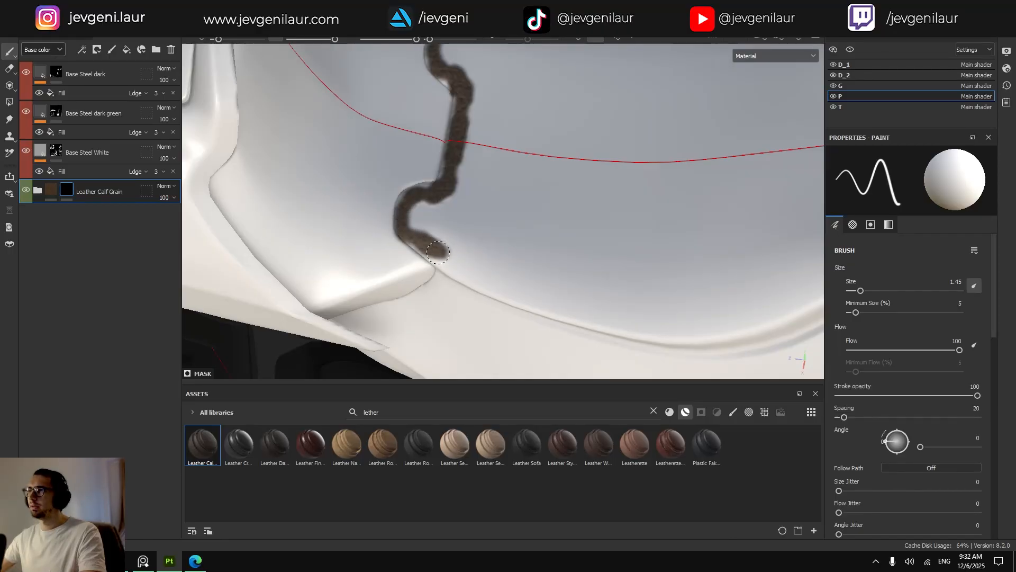
# Try to paint leather broadly across the seat surface with a brush size of 9.95, and undo the stroke.
pyautogui.keyDown('alt'); pyautogui.moveTo(438, 253); pyautogui.dragTo(567, 227, button='right'); pyautogui.keyUp('alt')
pyautogui.keyDown('alt'); pyautogui.moveTo(567, 227); pyautogui.dragTo(578, 218); pyautogui.keyUp('alt')
pyautogui.keyDown('alt'); pyautogui.moveTo(579, 218); pyautogui.dragTo(583, 191, button='middle'); pyautogui.keyUp('alt')
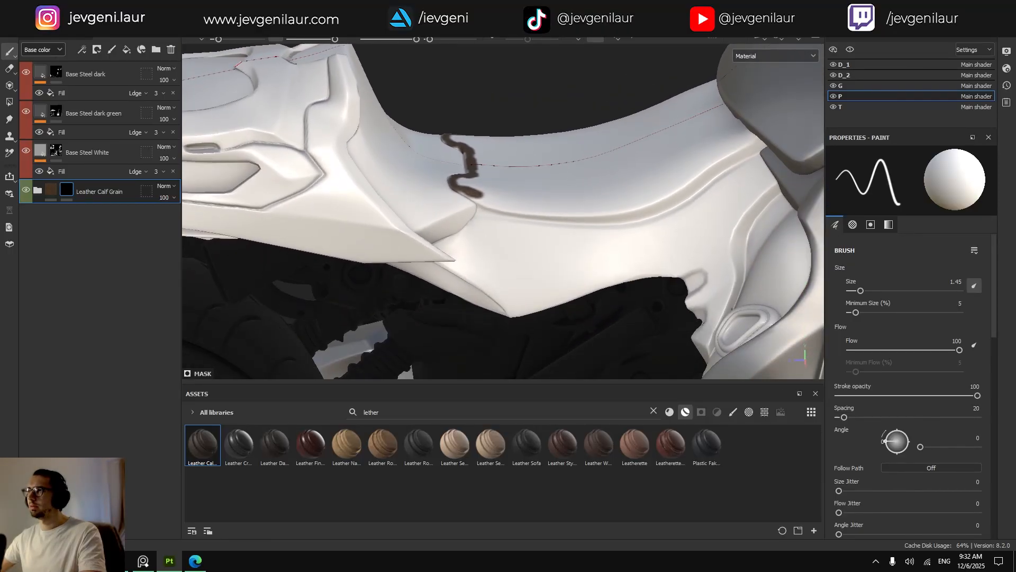
pyautogui.keyDown('alt'); pyautogui.moveTo(582, 191); pyautogui.dragTo(578, 206, button='right'); pyautogui.keyUp('alt')
pyautogui.keyDown('alt'); pyautogui.moveTo(582, 200); pyautogui.dragTo(515, 224, button='middle'); pyautogui.keyUp('alt')
pyautogui.moveTo(516, 223)
pyautogui.keyDown('alt'); pyautogui.mouseDown(button='right')
pyautogui.moveTo(426, 276)
pyautogui.moveTo(394, 209)
pyautogui.mouseUp(button='right'); pyautogui.keyUp('alt')
pyautogui.keyDown('alt'); pyautogui.moveTo(394, 209); pyautogui.dragTo(374, 225); pyautogui.keyUp('alt')
pyautogui.moveTo(373, 225)
pyautogui.keyDown('ctrl'); pyautogui.mouseDown(button='right')
pyautogui.moveTo(346, 225)
pyautogui.moveTo(409, 227)
pyautogui.mouseUp(button='right'); pyautogui.keyUp('ctrl')
pyautogui.moveTo(409, 226); pyautogui.dragTo(583, 229)
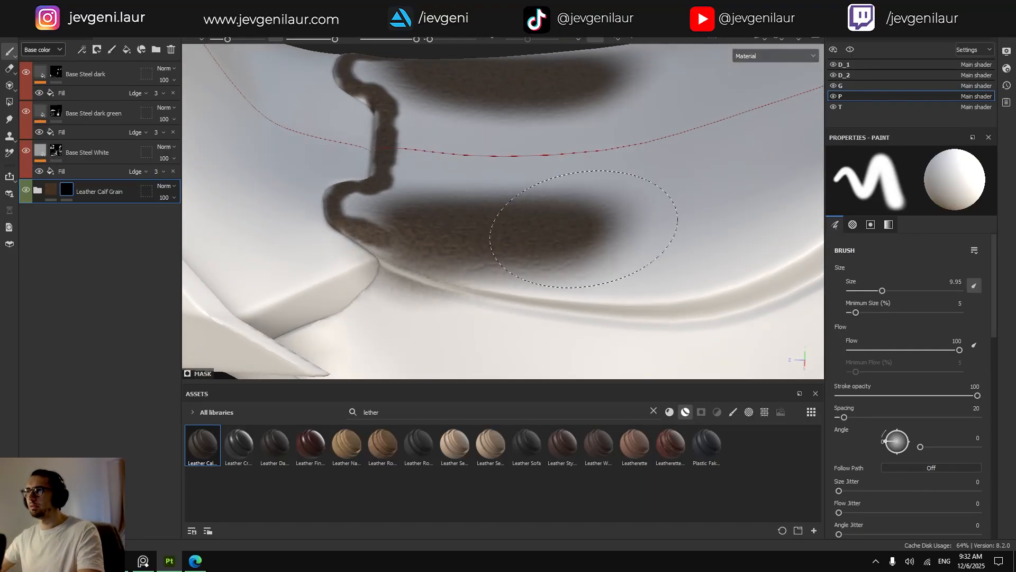
pyautogui.hotkey('ctrl', 'z')
# Mark the seat surface with a short stroke at brush size 4.89 and locate its UV island in the enlarged 2D view.
pyautogui.keyDown('ctrl'); pyautogui.moveTo(584, 229); pyautogui.dragTo(550, 228, button='right'); pyautogui.keyUp('ctrl')
pyautogui.moveTo(577, 228); pyautogui.dragTo(592, 231)
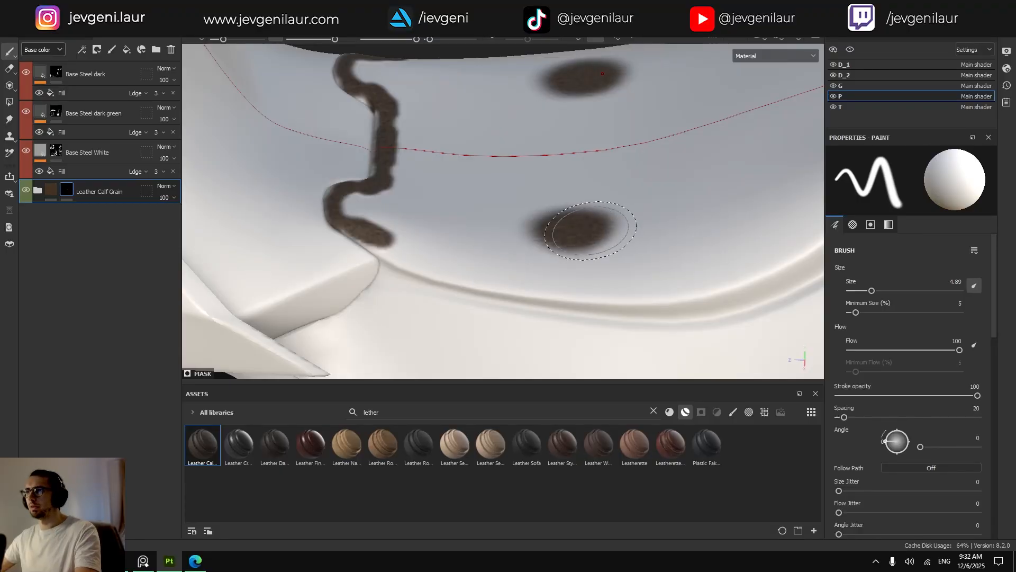
pyautogui.press('F3')
pyautogui.press('Tab')
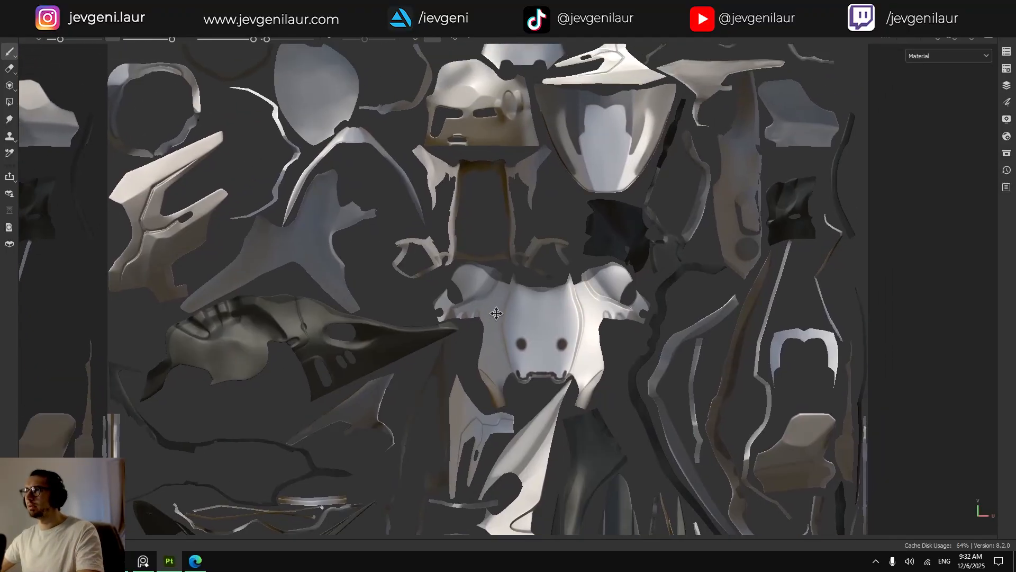
pyautogui.moveTo(496, 313)
pyautogui.mouseDown(button='middle')
pyautogui.moveTo(482, 370)
pyautogui.moveTo(484, 333)
pyautogui.mouseUp(button='middle')
pyautogui.keyDown('alt'); pyautogui.moveTo(580, 351); pyautogui.dragTo(595, 212, button='middle'); pyautogui.keyUp('alt')
pyautogui.keyDown('alt'); pyautogui.moveTo(482, 306); pyautogui.dragTo(492, 219, button='middle'); pyautogui.keyUp('alt')
pyautogui.moveTo(505, 291)
pyautogui.keyDown('alt'); pyautogui.mouseDown(button='middle')
pyautogui.moveTo(500, 246)
pyautogui.moveTo(453, 411)
pyautogui.mouseUp(button='middle'); pyautogui.keyUp('alt')
pyautogui.keyDown('shift'); pyautogui.moveTo(451, 336); pyautogui.dragTo(459, 334, button='right'); pyautogui.keyUp('shift')
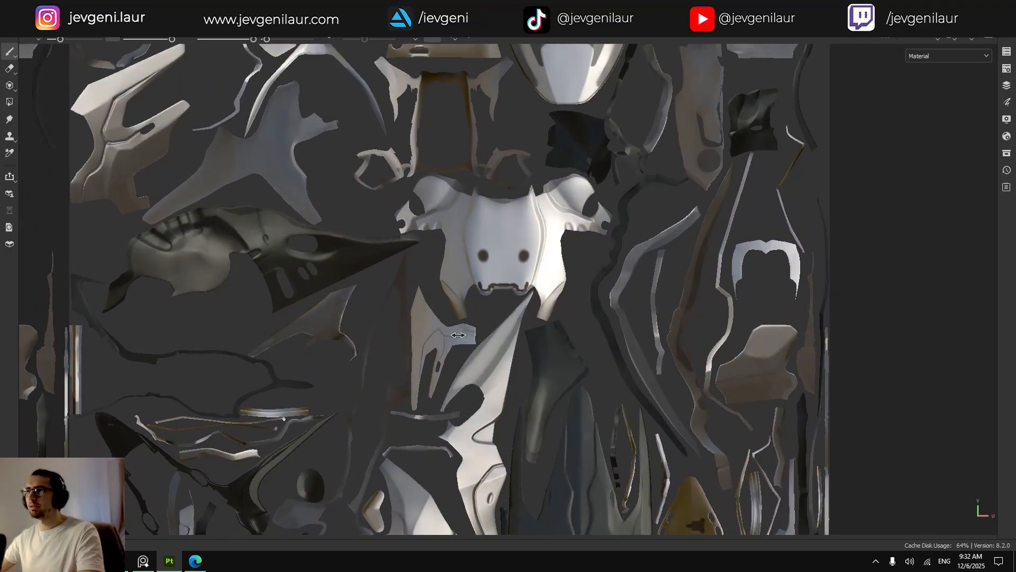
# Display only the base color channel, find the seat's island in the 2D view, and undo the last leather stroke there.
pyautogui.press('Tab')
pyautogui.click(773, 55)
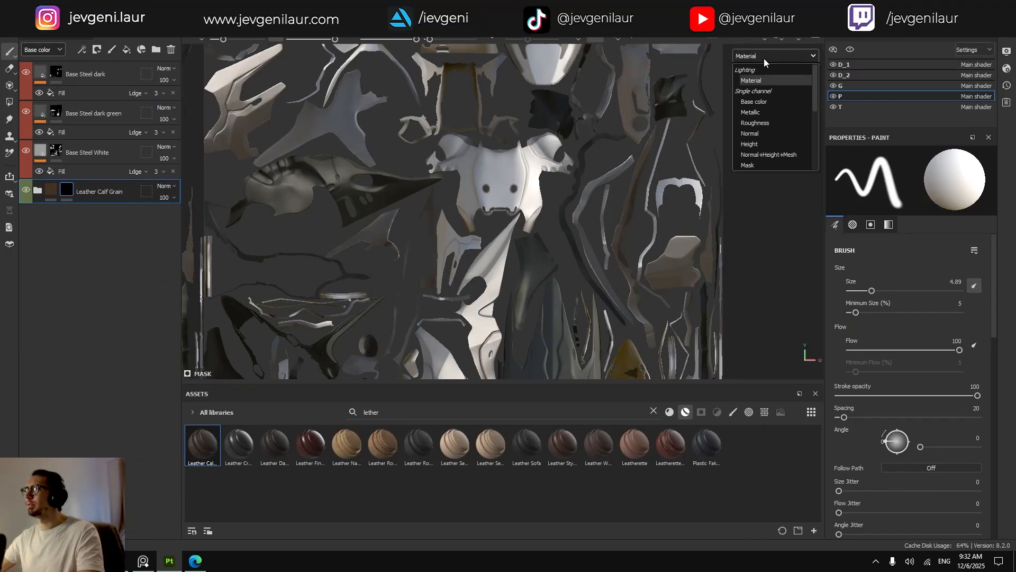
pyautogui.click(758, 105)
pyautogui.press('Tab')
pyautogui.moveTo(556, 203)
pyautogui.keyDown('alt'); pyautogui.mouseDown(button='middle')
pyautogui.moveTo(508, 430)
pyautogui.moveTo(547, 253)
pyautogui.moveTo(509, 402)
pyautogui.moveTo(538, 265)
pyautogui.mouseUp(button='middle'); pyautogui.keyUp('alt')
pyautogui.moveTo(482, 376)
pyautogui.keyDown('alt'); pyautogui.mouseDown(button='middle')
pyautogui.moveTo(541, 175)
pyautogui.moveTo(579, 335)
pyautogui.mouseUp(button='middle'); pyautogui.keyUp('alt')
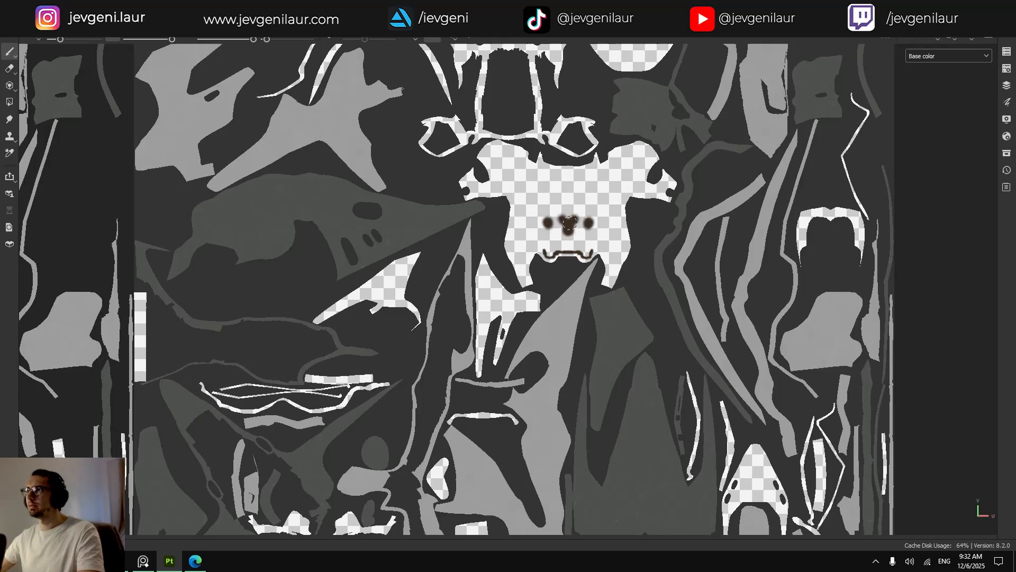
pyautogui.scroll(8, 569, 225)
pyautogui.hotkey('ctrl', 'z')
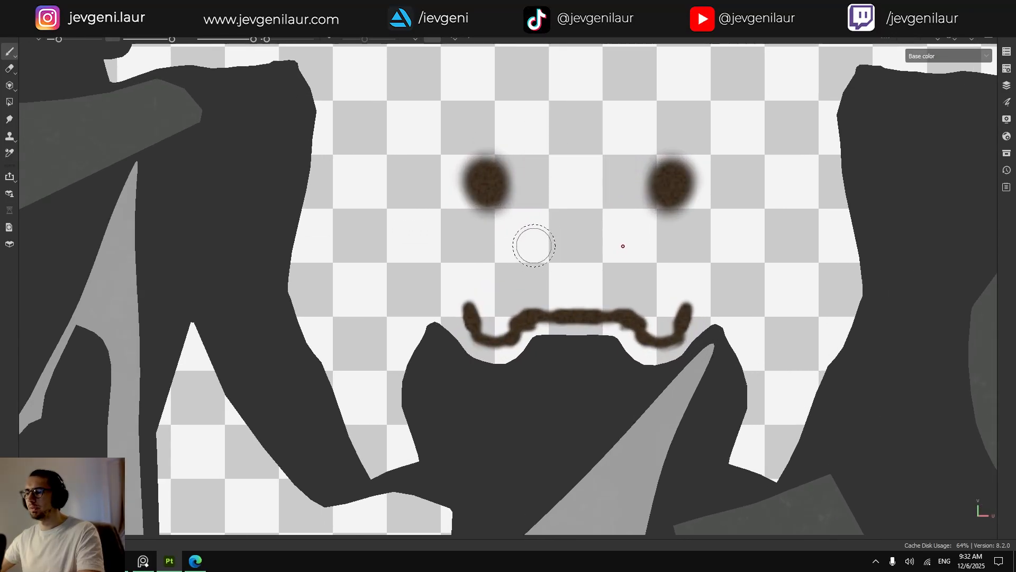
# Return to the full material display and paint leather into the notched corners at the rear of the seat island.
pyautogui.press('m')
pyautogui.moveTo(479, 313)
pyautogui.mouseDown()
pyautogui.moveTo(499, 302)
pyautogui.moveTo(488, 331)
pyautogui.moveTo(468, 306)
pyautogui.mouseUp()
pyautogui.keyDown('alt'); pyautogui.moveTo(469, 251); pyautogui.dragTo(471, 305, button='middle'); pyautogui.keyUp('alt')
pyautogui.press('[')
pyautogui.keyDown('alt'); pyautogui.moveTo(463, 211); pyautogui.dragTo(457, 230, button='middle'); pyautogui.keyUp('alt')
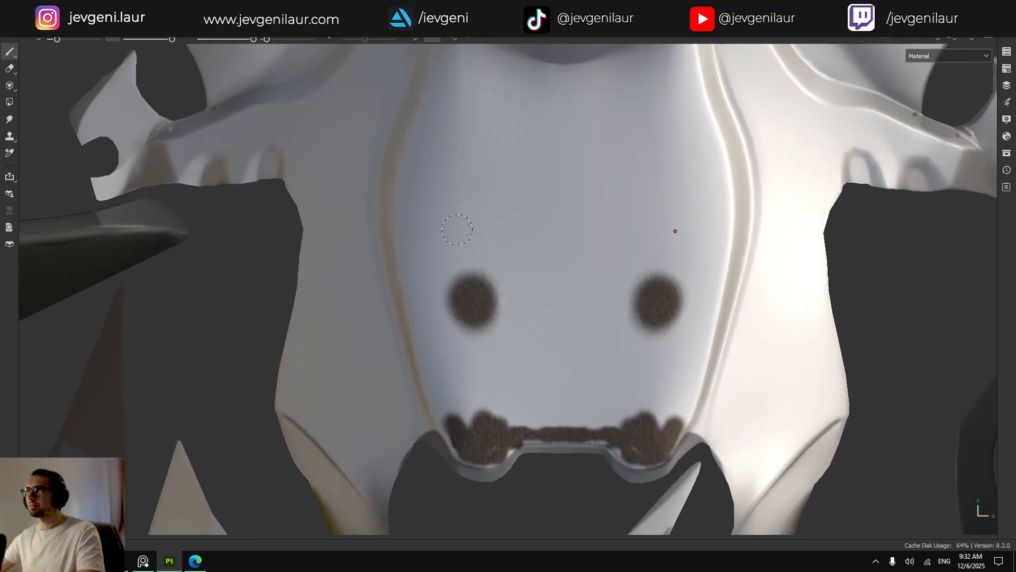
# Raise the brush alpha's hardness to 0.72 for crisper mask edges.
pyautogui.press('Tab')
pyautogui.scroll(-2, 895, 416)
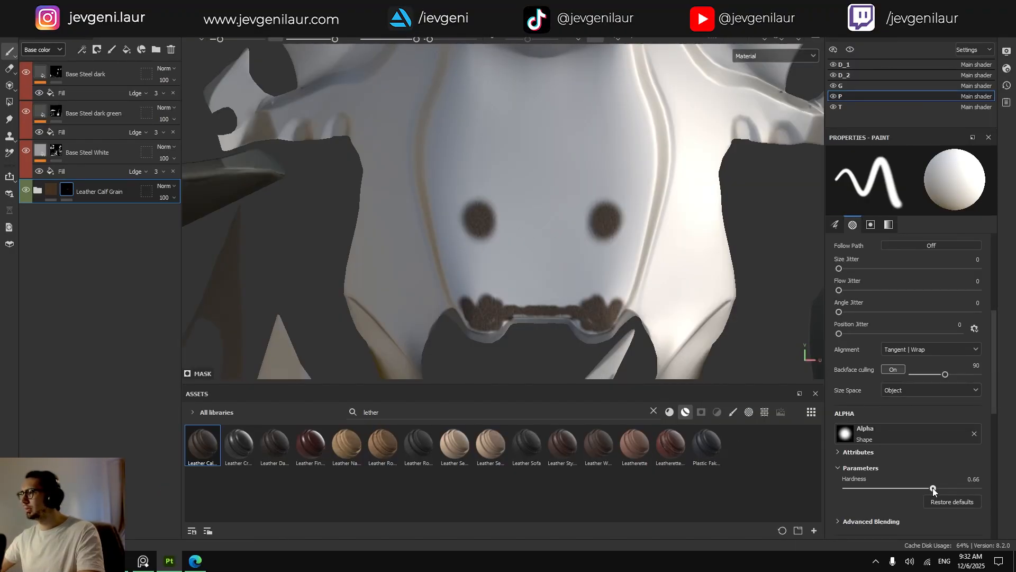
pyautogui.scroll(4, 493, 199)
pyautogui.press('Tab')
# Paint leather along the seat island's grooved side border, from the pointed front tip down to about mid-length.
pyautogui.keyDown('alt'); pyautogui.moveTo(463, 48); pyautogui.dragTo(474, 197, button='middle'); pyautogui.keyUp('alt')
pyautogui.keyDown('alt'); pyautogui.moveTo(482, 132); pyautogui.dragTo(469, 206, button='middle'); pyautogui.keyUp('alt')
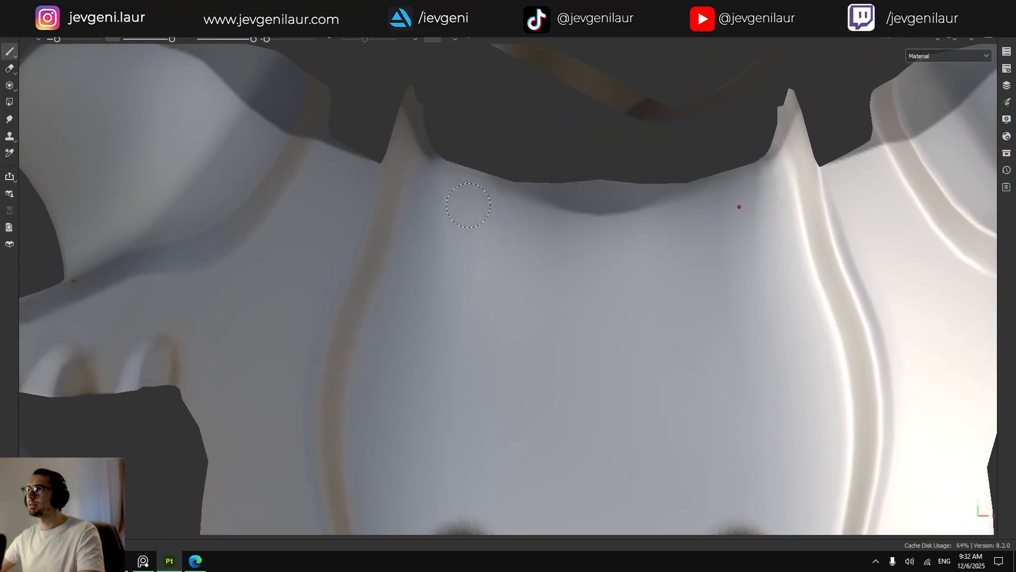
pyautogui.moveTo(413, 116); pyautogui.dragTo(398, 178)
pyautogui.keyDown('shift'); pyautogui.moveTo(397, 180); pyautogui.dragTo(396, 179, button='right'); pyautogui.keyUp('shift')
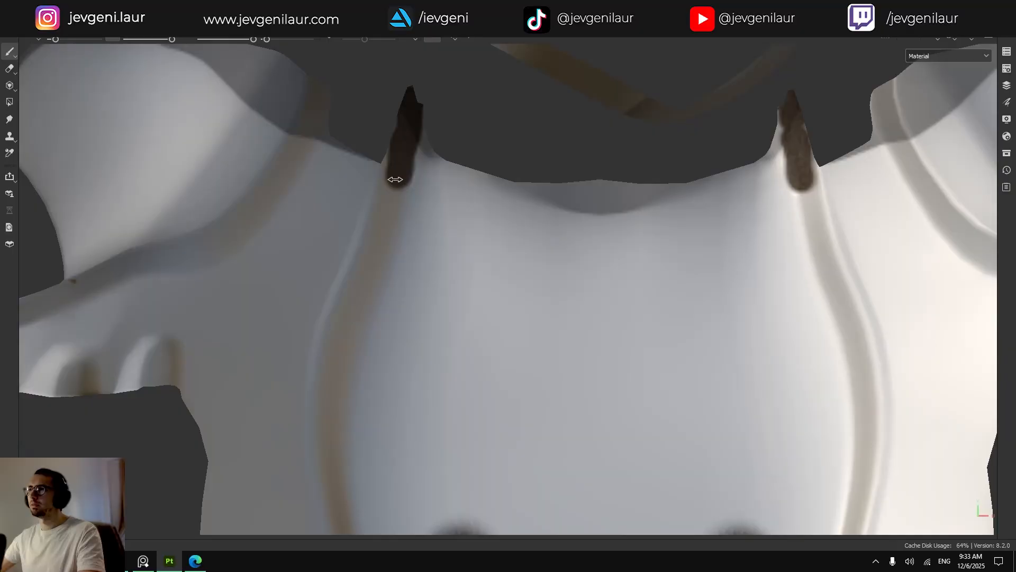
pyautogui.moveTo(381, 220); pyautogui.dragTo(366, 274)
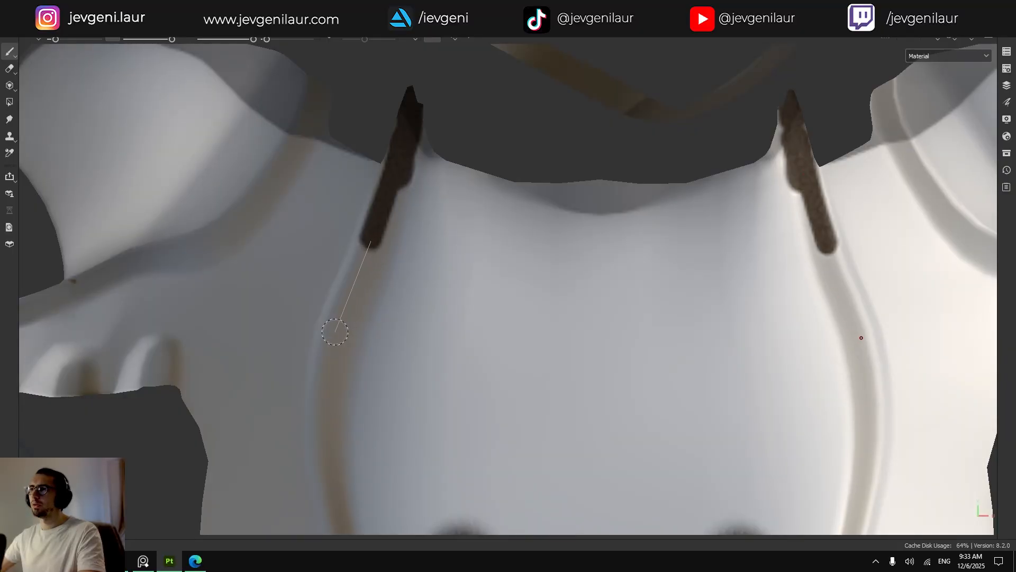
pyautogui.moveTo(335, 332); pyautogui.dragTo(316, 399)
pyautogui.moveTo(336, 354); pyautogui.dragTo(320, 426)
# Continue the leather border with straight strokes along the lower half of the seat groove to the rear notch corner.
pyautogui.moveTo(320, 426); pyautogui.dragTo(376, 184, button='middle')
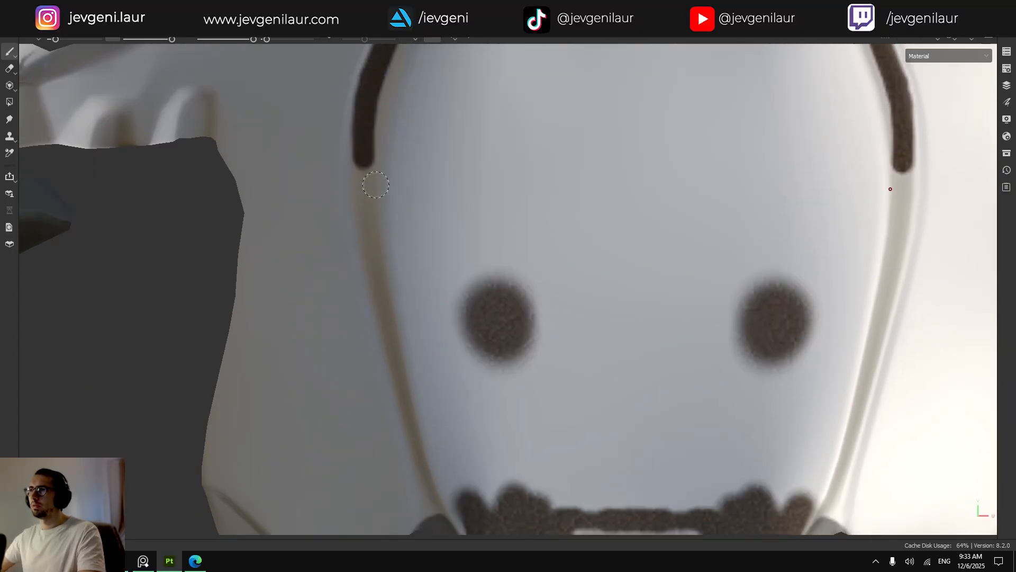
pyautogui.keyDown('shift'); pyautogui.click(366, 235); pyautogui.keyUp('shift')
pyautogui.keyDown('shift'); pyautogui.click(401, 370); pyautogui.keyUp('shift')
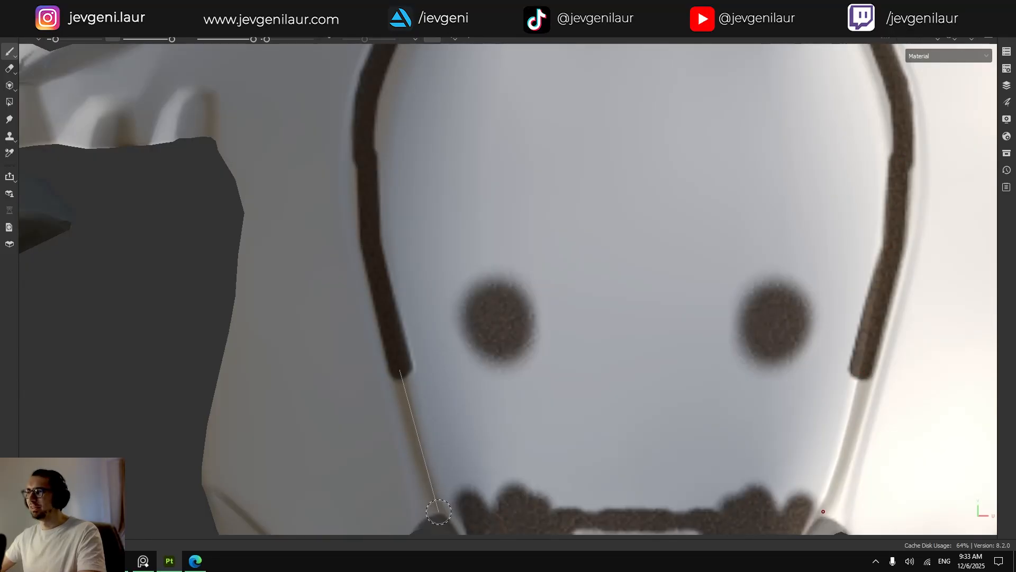
pyautogui.keyDown('shift'); pyautogui.click(439, 512); pyautogui.keyUp('shift')
# Fill the rear corner of the seat island with leather, using a smaller brush to follow the notched outline.
pyautogui.moveTo(439, 512); pyautogui.dragTo(439, 435, button='middle')
pyautogui.moveTo(446, 398); pyautogui.dragTo(488, 433)
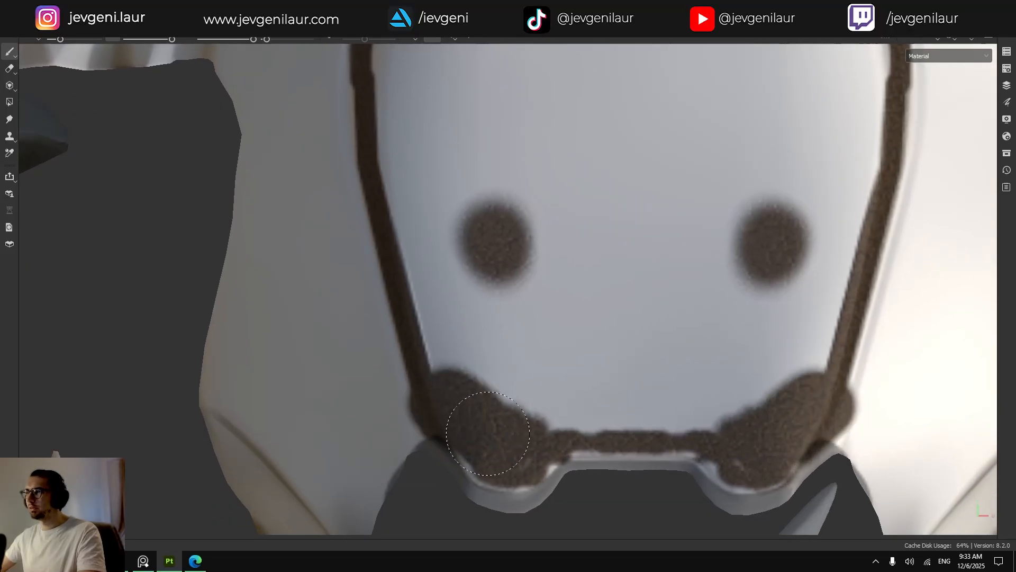
pyautogui.hotkey('ctrl', 'z')
pyautogui.click(473, 398)
pyautogui.keyDown('ctrl'); pyautogui.moveTo(473, 416); pyautogui.dragTo(448, 416, button='right'); pyautogui.keyUp('ctrl')
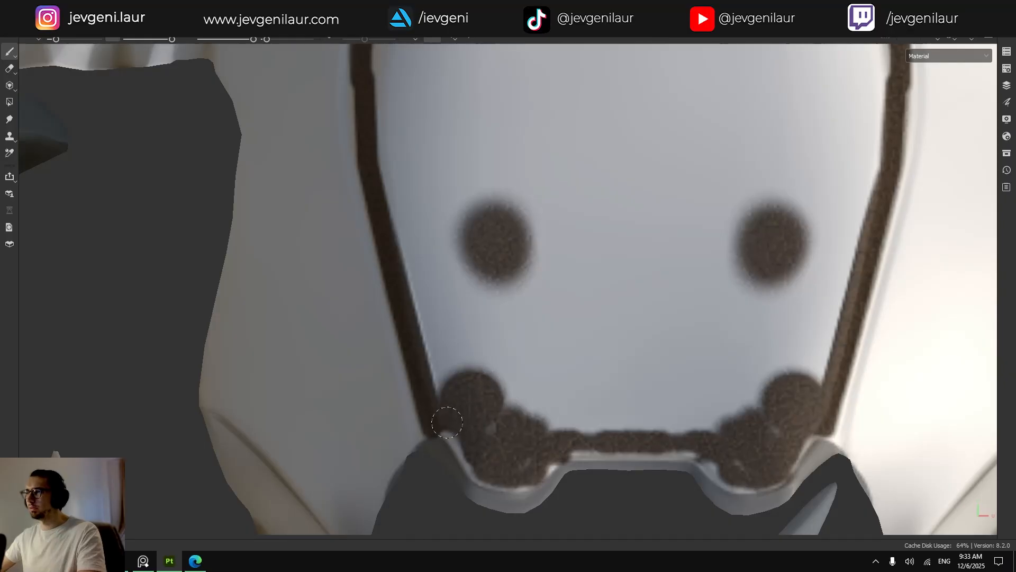
pyautogui.moveTo(447, 423)
pyautogui.mouseDown()
pyautogui.moveTo(458, 453)
pyautogui.moveTo(490, 482)
pyautogui.moveTo(529, 484)
pyautogui.moveTo(539, 466)
pyautogui.mouseUp()
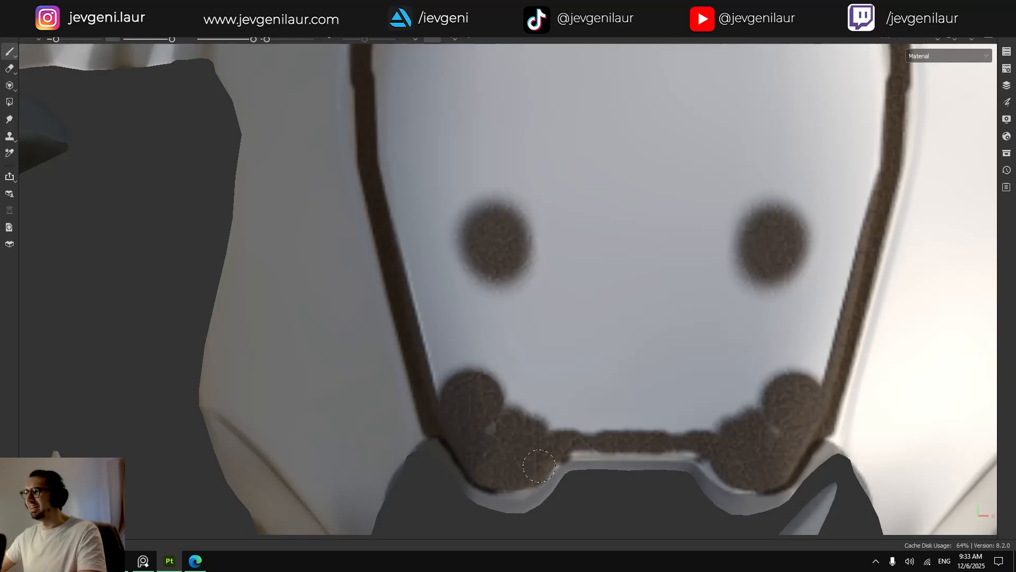
# Cover the whole interior of the seat island with leather in broad strokes using an enlarged brush.
pyautogui.keyDown('ctrl'); pyautogui.moveTo(492, 389); pyautogui.dragTo(534, 392, button='right'); pyautogui.keyUp('ctrl')
pyautogui.moveTo(503, 404)
pyautogui.mouseDown()
pyautogui.moveTo(646, 394)
pyautogui.moveTo(491, 270)
pyautogui.moveTo(474, 358)
pyautogui.moveTo(442, 192)
pyautogui.mouseUp()
pyautogui.keyDown('alt'); pyautogui.moveTo(496, 142); pyautogui.dragTo(524, 245, button='middle'); pyautogui.keyUp('alt')
pyautogui.keyDown('ctrl'); pyautogui.moveTo(525, 242); pyautogui.dragTo(505, 243, button='right'); pyautogui.keyUp('ctrl')
pyautogui.click(541, 180)
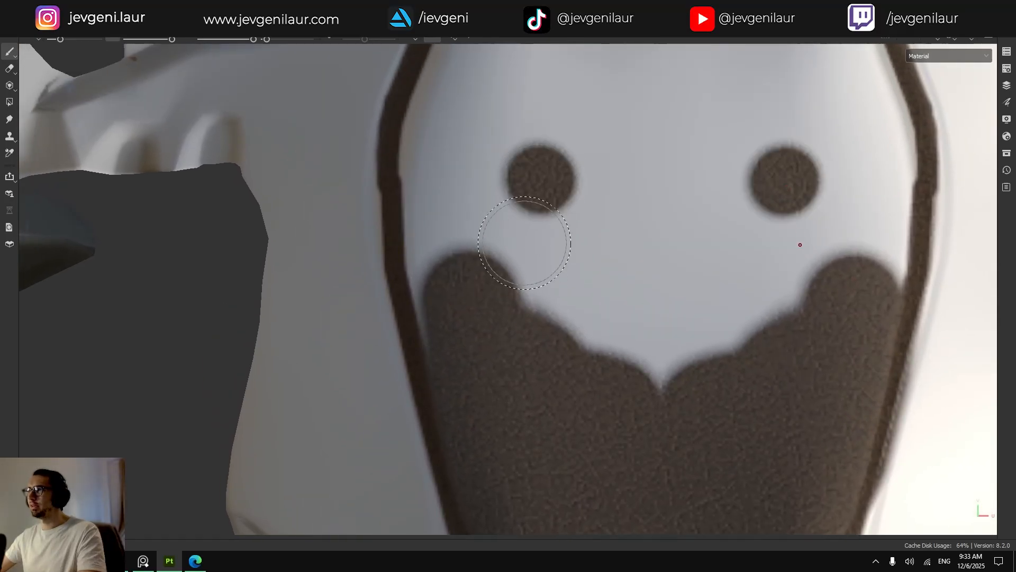
pyautogui.moveTo(518, 271)
pyautogui.mouseDown()
pyautogui.moveTo(455, 338)
pyautogui.moveTo(430, 202)
pyautogui.moveTo(441, 162)
pyautogui.mouseUp()
pyautogui.keyDown('alt'); pyautogui.moveTo(449, 142); pyautogui.dragTo(459, 253, button='middle'); pyautogui.keyUp('alt')
pyautogui.moveTo(451, 237)
pyautogui.mouseDown()
pyautogui.moveTo(494, 109)
pyautogui.moveTo(680, 148)
pyautogui.moveTo(572, 197)
pyautogui.moveTo(675, 291)
pyautogui.moveTo(648, 438)
pyautogui.moveTo(710, 485)
pyautogui.mouseUp()
# Paint leather over the gaps along the seat's lower side edge on the 3D model with a reduced brush.
pyautogui.keyDown('alt'); pyautogui.moveTo(709, 485); pyautogui.dragTo(528, 356, button='middle'); pyautogui.keyUp('alt')
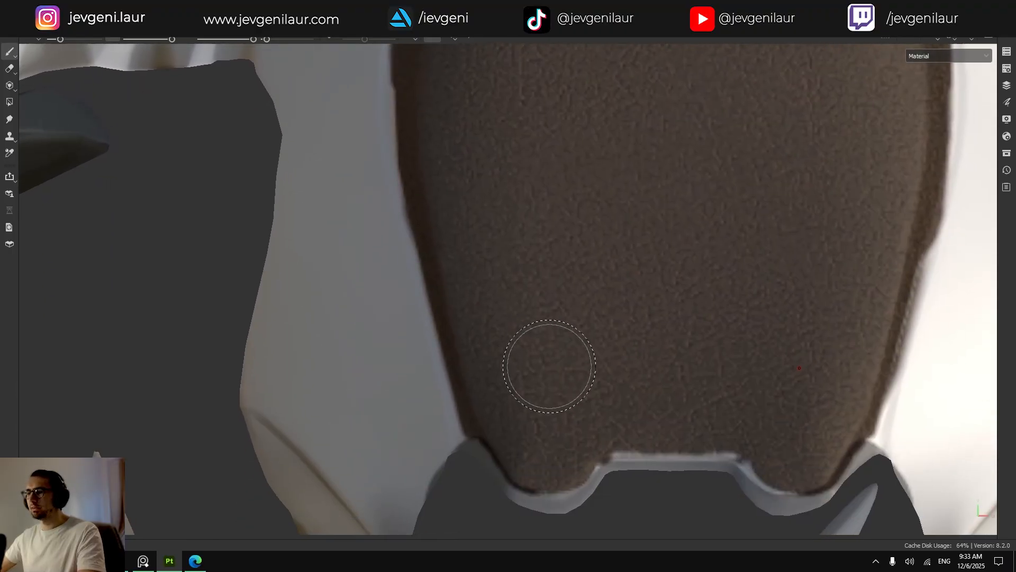
pyautogui.keyDown('alt'); pyautogui.moveTo(549, 366); pyautogui.dragTo(549, 347); pyautogui.keyUp('alt')
pyautogui.scroll(-3, 570, 331)
pyautogui.keyDown('ctrl'); pyautogui.moveTo(597, 359); pyautogui.dragTo(577, 359, button='right'); pyautogui.keyUp('ctrl')
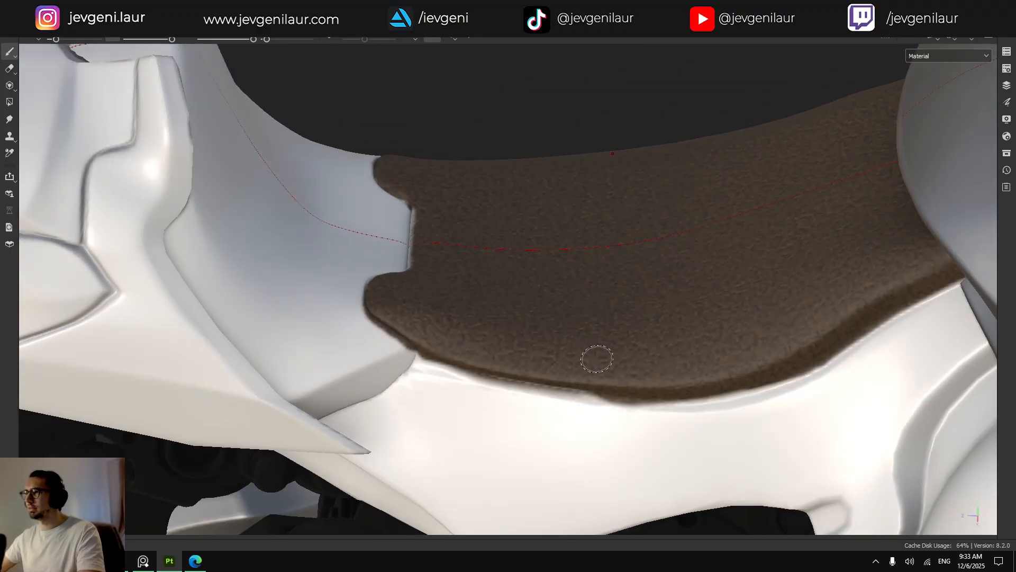
pyautogui.keyDown('alt'); pyautogui.moveTo(597, 359); pyautogui.dragTo(434, 368); pyautogui.keyUp('alt')
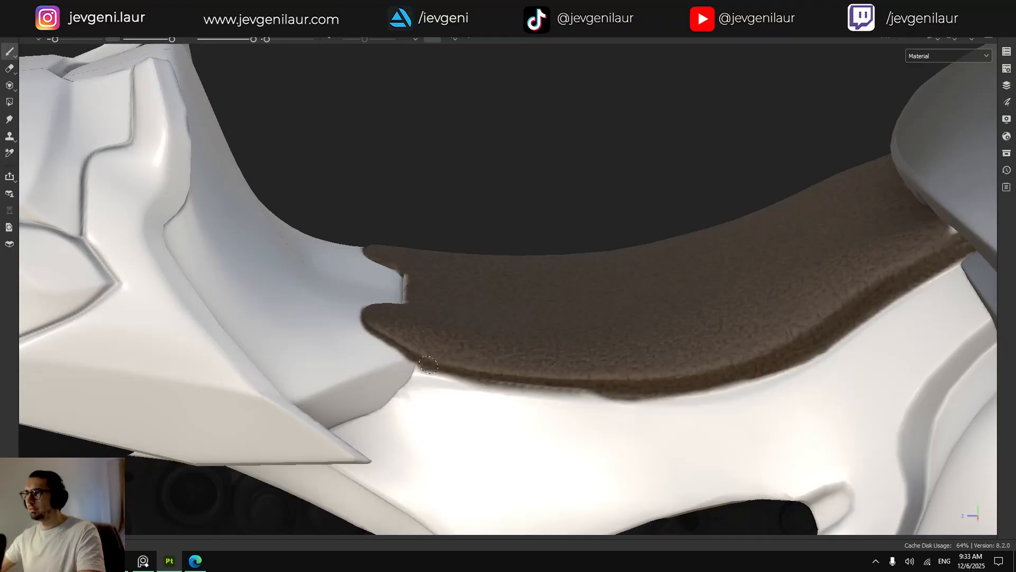
pyautogui.moveTo(529, 381); pyautogui.dragTo(604, 391)
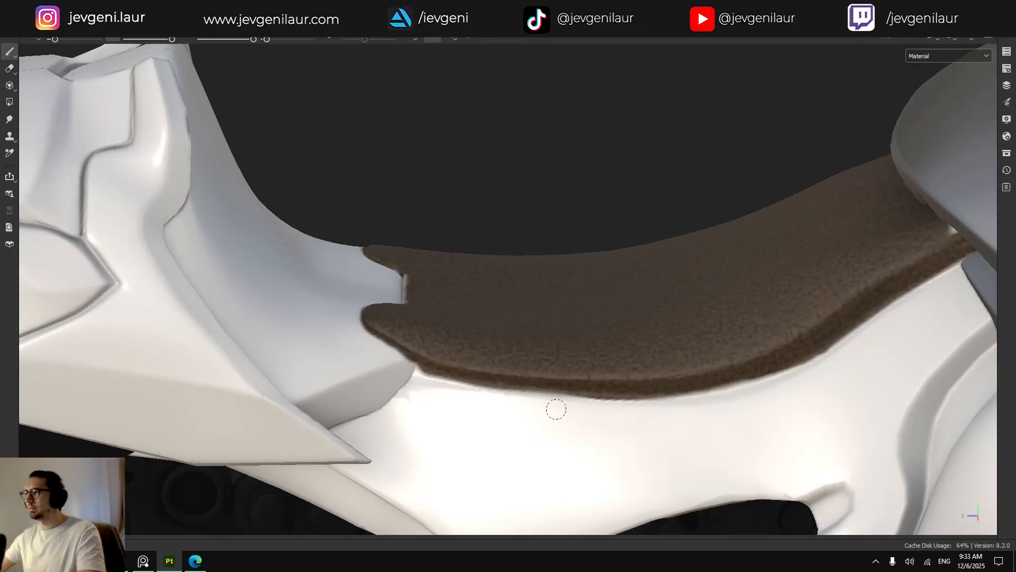
pyautogui.keyDown('alt'); pyautogui.moveTo(571, 410); pyautogui.dragTo(815, 272); pyautogui.keyUp('alt')
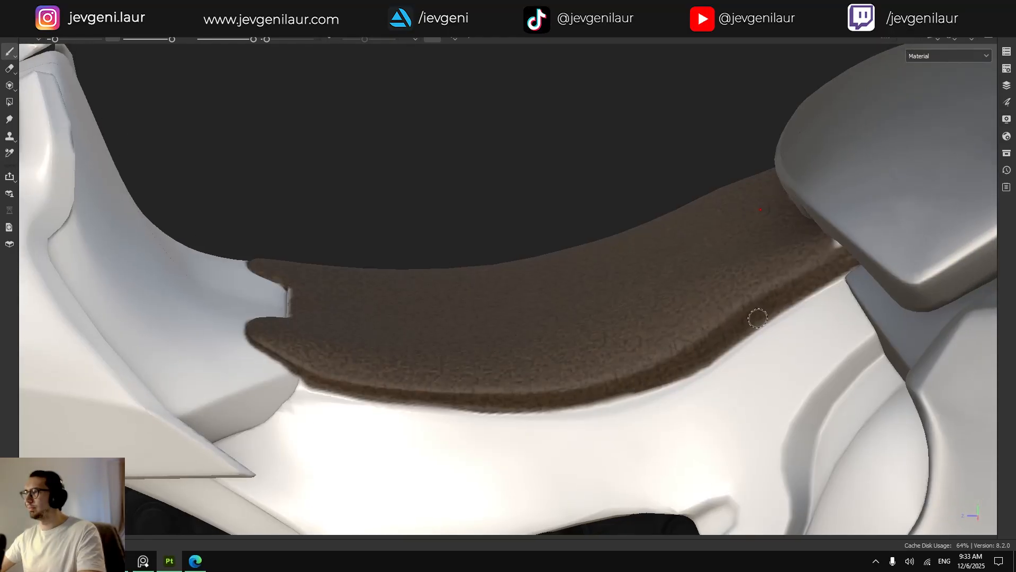
# Paint leather over the thin lip below the seat island's notched rear edge in the 2D view.
pyautogui.moveTo(757, 318)
pyautogui.keyDown('alt'); pyautogui.mouseDown()
pyautogui.moveTo(681, 311)
pyautogui.moveTo(749, 295)
pyautogui.moveTo(777, 268)
pyautogui.moveTo(681, 283)
pyautogui.mouseUp(); pyautogui.keyUp('alt')
pyautogui.moveTo(546, 232)
pyautogui.keyDown('alt'); pyautogui.mouseDown(button='middle')
pyautogui.moveTo(540, 245)
pyautogui.moveTo(518, 174)
pyautogui.mouseUp(button='middle'); pyautogui.keyUp('alt')
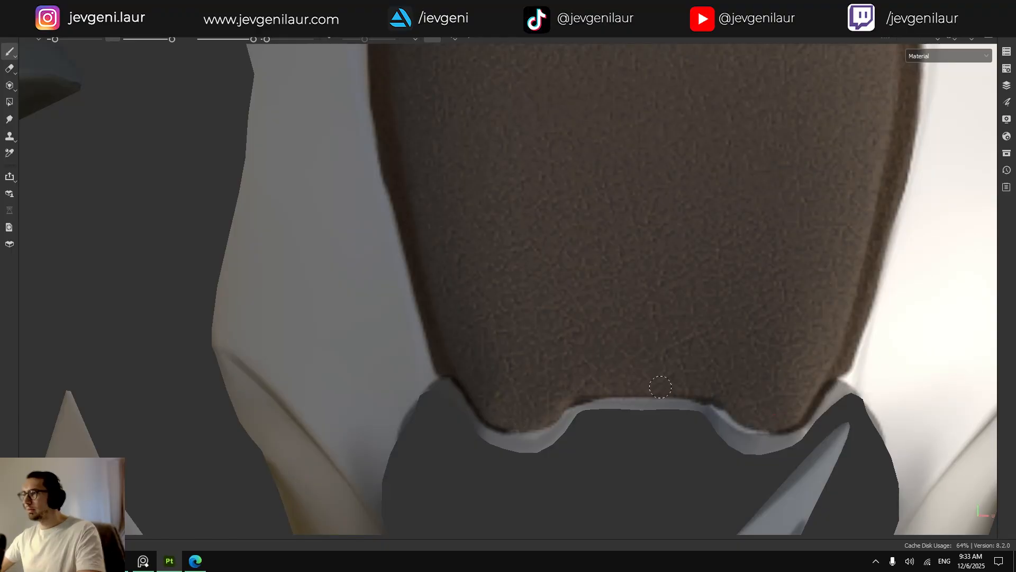
pyautogui.moveTo(699, 399)
pyautogui.mouseDown()
pyautogui.moveTo(775, 439)
pyautogui.moveTo(818, 421)
pyautogui.moveTo(833, 395)
pyautogui.mouseUp()
pyautogui.moveTo(758, 438); pyautogui.dragTo(655, 402)
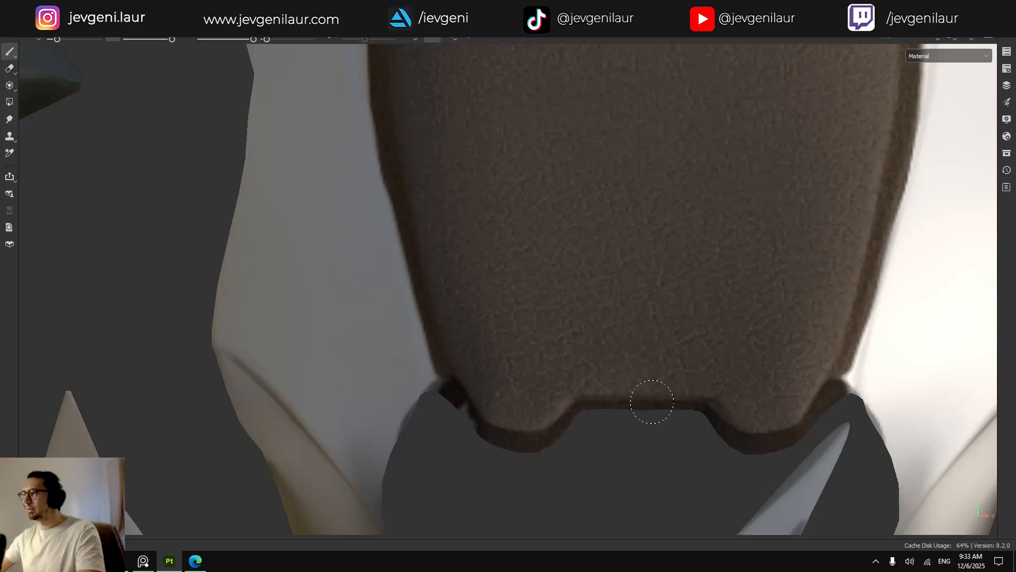
pyautogui.moveTo(463, 411); pyautogui.dragTo(465, 416)
# Paint leather into the unpainted strip along the seat island's front edge.
pyautogui.scroll(-5, 513, 360)
pyautogui.keyDown('alt'); pyautogui.moveTo(513, 289); pyautogui.dragTo(492, 383, button='middle'); pyautogui.keyUp('alt')
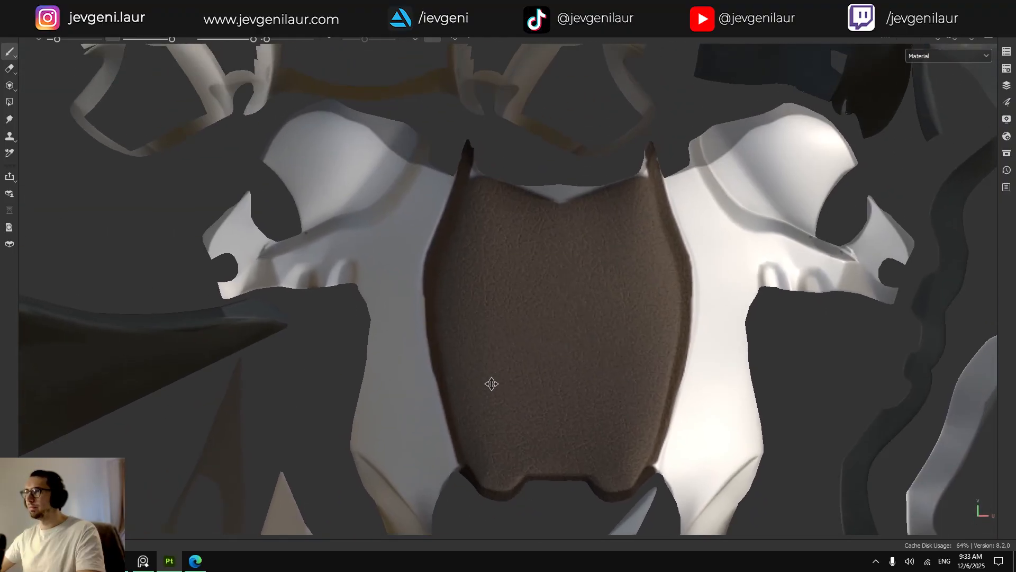
pyautogui.scroll(3, 476, 188)
pyautogui.moveTo(507, 183)
pyautogui.mouseDown()
pyautogui.moveTo(633, 218)
pyautogui.moveTo(656, 191)
pyautogui.mouseUp()
# Remove the leather overspill from the body panel behind the seat using Polygon Fill in UV chunk mode with color 0.
pyautogui.press('F2')
pyautogui.scroll(-3, 576, 253)
pyautogui.scroll(-4, 576, 252)
pyautogui.keyDown('alt'); pyautogui.moveTo(572, 259); pyautogui.dragTo(470, 395); pyautogui.keyUp('alt')
pyautogui.keyDown('alt'); pyautogui.moveTo(397, 347); pyautogui.dragTo(550, 333, button='middle'); pyautogui.keyUp('alt')
pyautogui.scroll(3, 551, 333)
pyautogui.keyDown('alt'); pyautogui.moveTo(550, 354); pyautogui.dragTo(348, 365); pyautogui.keyUp('alt')
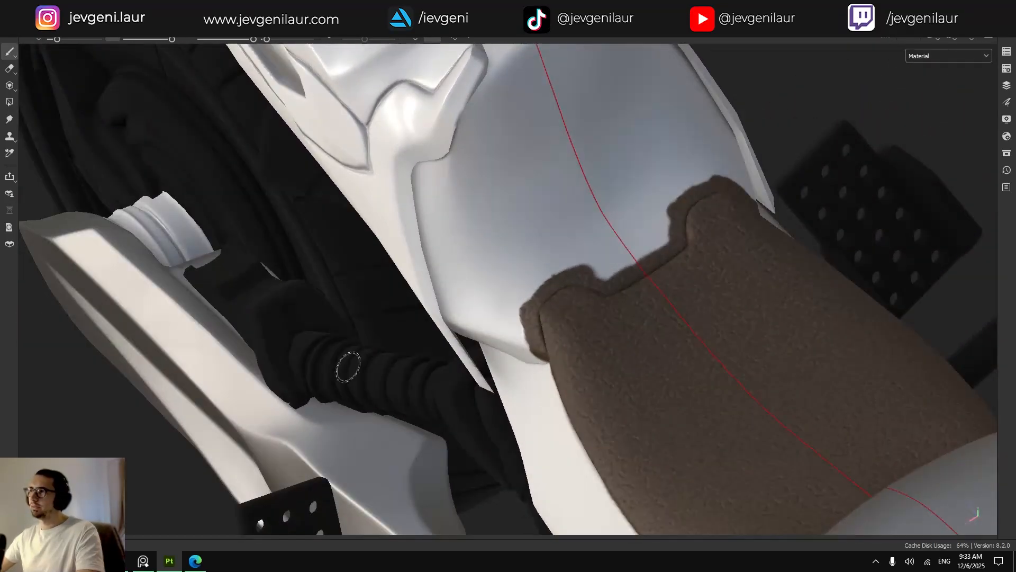
pyautogui.scroll(3, 529, 312)
pyautogui.press('4')
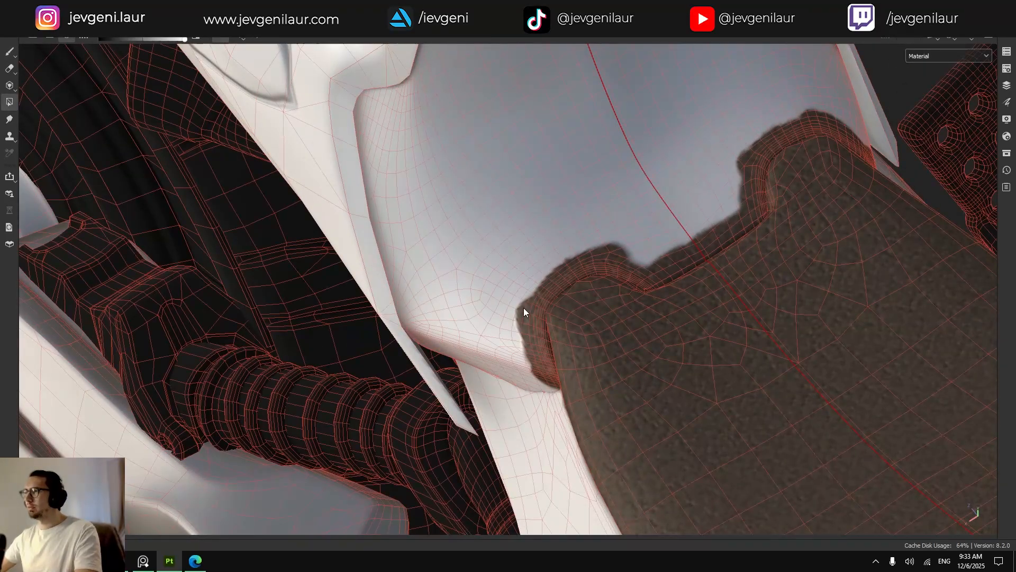
pyautogui.press('Tab')
pyautogui.click(917, 156)
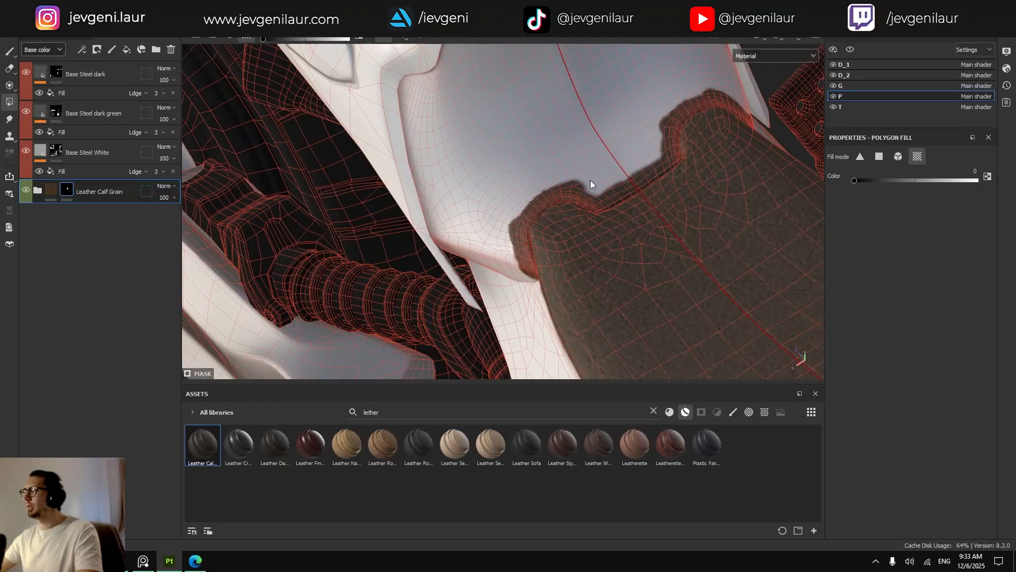
pyautogui.keyDown('alt'); pyautogui.moveTo(542, 169); pyautogui.dragTo(538, 231); pyautogui.keyUp('alt')
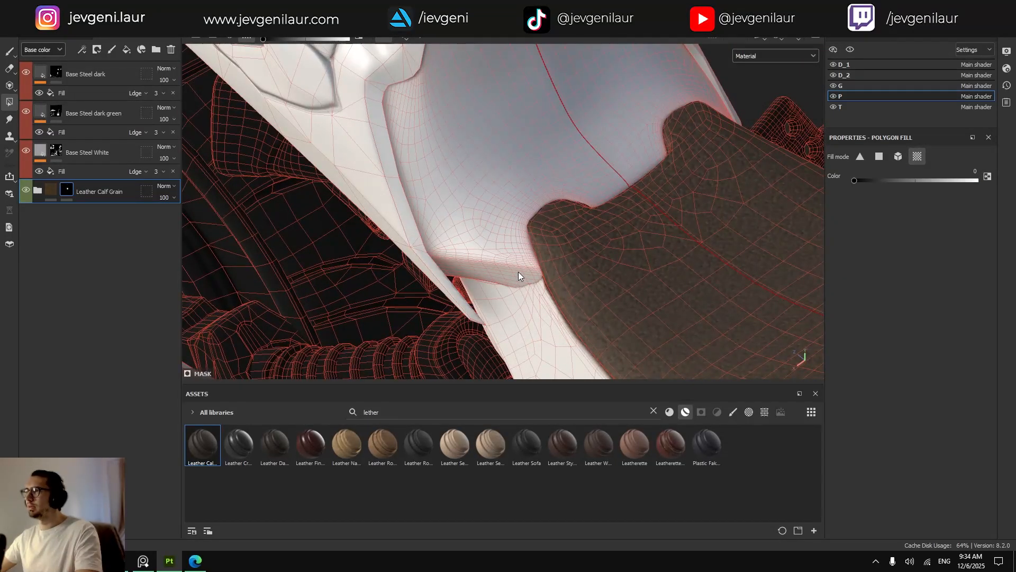
# Inspect the leather mask's edges around the notch and along the sides of the seat from several angles.
pyautogui.press('1')
pyautogui.keyDown('alt'); pyautogui.moveTo(614, 160); pyautogui.dragTo(524, 233, button='right'); pyautogui.keyUp('alt')
pyautogui.keyDown('alt'); pyautogui.moveTo(524, 233); pyautogui.dragTo(508, 251); pyautogui.keyUp('alt')
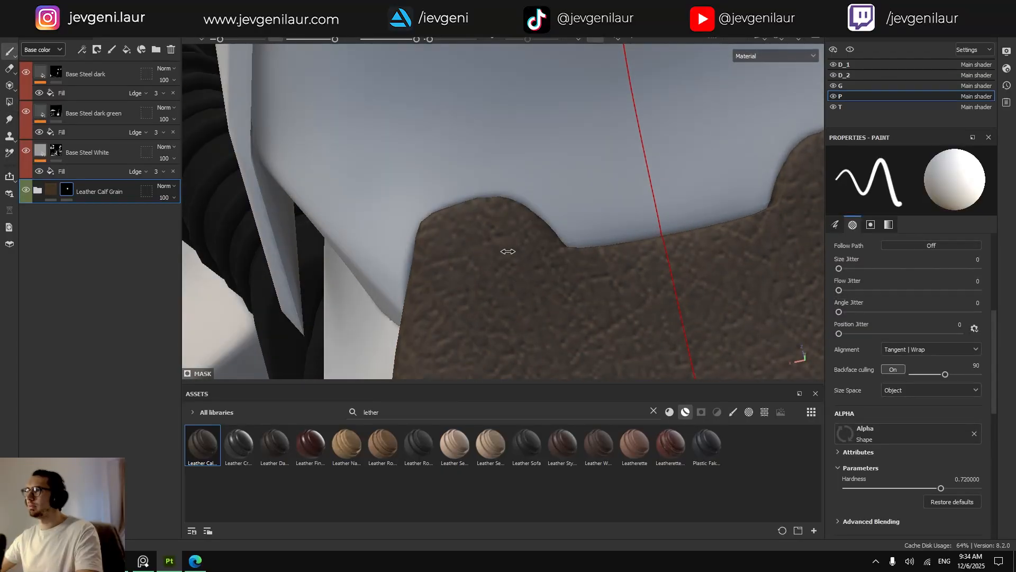
pyautogui.keyDown('alt'); pyautogui.moveTo(508, 252); pyautogui.dragTo(522, 214, button='right'); pyautogui.keyUp('alt')
pyautogui.keyDown('alt'); pyautogui.moveTo(522, 213); pyautogui.dragTo(714, 181); pyautogui.keyUp('alt')
pyautogui.keyDown('alt'); pyautogui.moveTo(645, 211); pyautogui.dragTo(535, 200, button='middle'); pyautogui.keyUp('alt')
pyautogui.keyDown('alt'); pyautogui.moveTo(535, 200); pyautogui.dragTo(581, 246); pyautogui.keyUp('alt')
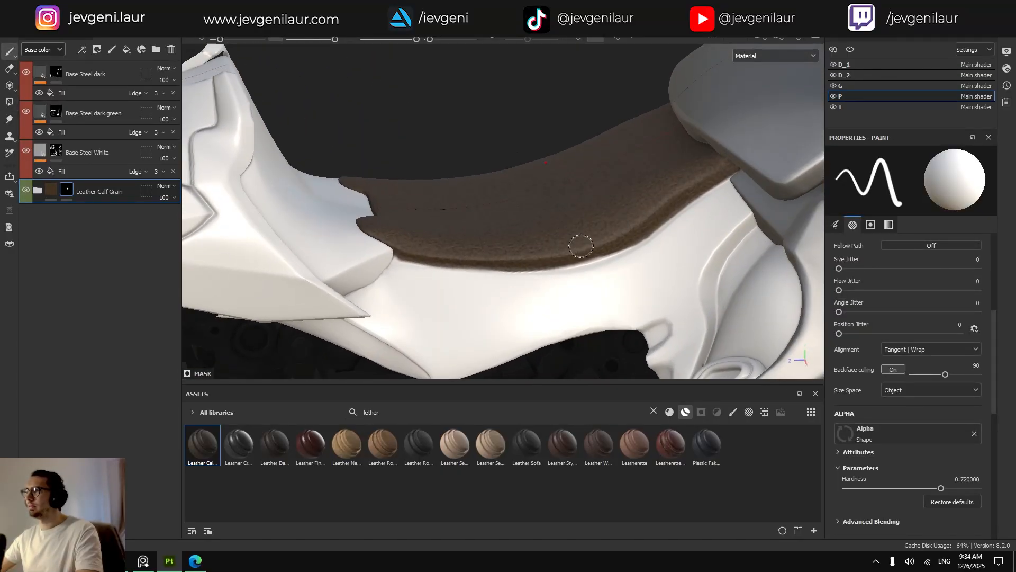
pyautogui.keyDown('alt'); pyautogui.moveTo(582, 246); pyautogui.dragTo(585, 262, button='right'); pyautogui.keyUp('alt')
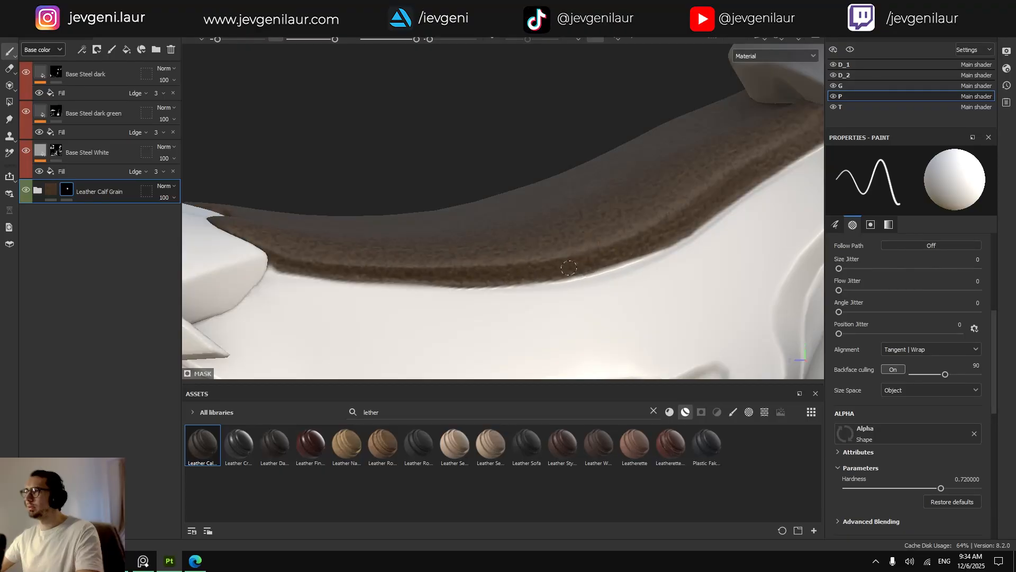
pyautogui.keyDown('alt'); pyautogui.moveTo(549, 276); pyautogui.dragTo(487, 225, button='right'); pyautogui.keyUp('alt')
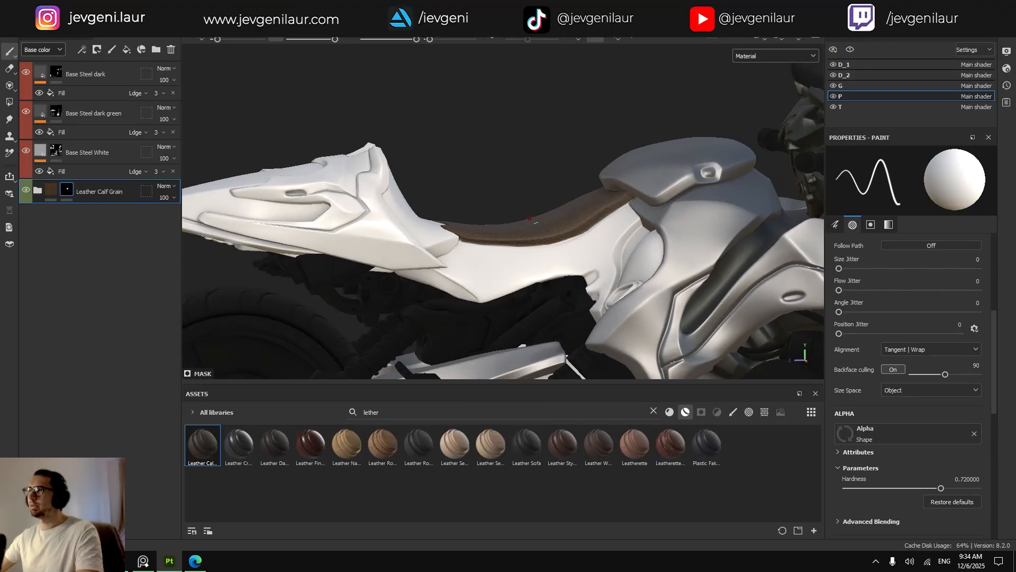
pyautogui.keyDown('alt'); pyautogui.moveTo(487, 225); pyautogui.dragTo(464, 233); pyautogui.keyUp('alt')
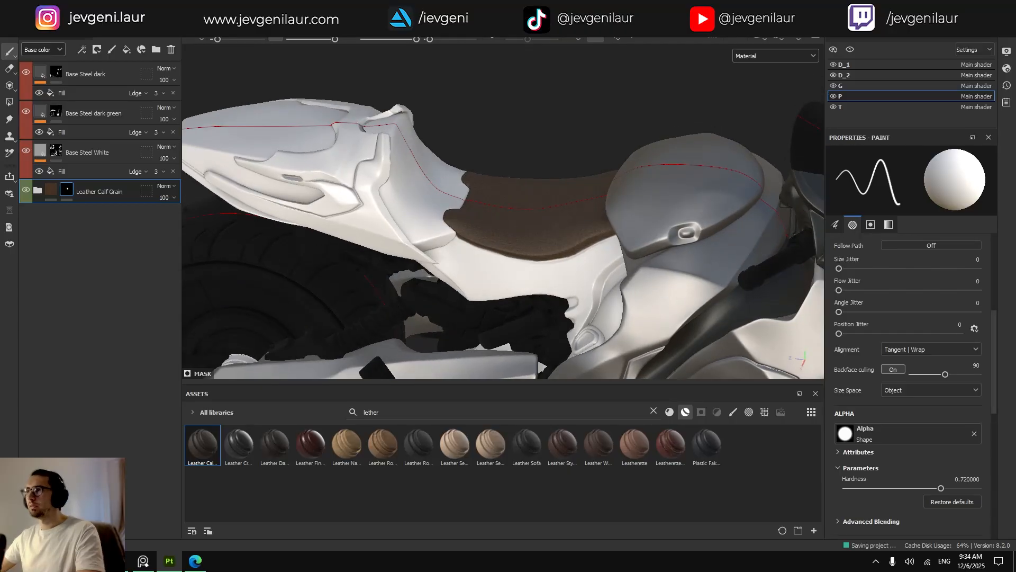
# Turn off mirror symmetry and frame the seat in a side view of the motorcycle.
pyautogui.click(596, 39)
pyautogui.keyDown('alt'); pyautogui.moveTo(561, 239); pyautogui.dragTo(539, 211); pyautogui.keyUp('alt')
pyautogui.keyDown('alt'); pyautogui.moveTo(539, 212); pyautogui.dragTo(511, 191, button='right'); pyautogui.keyUp('alt')
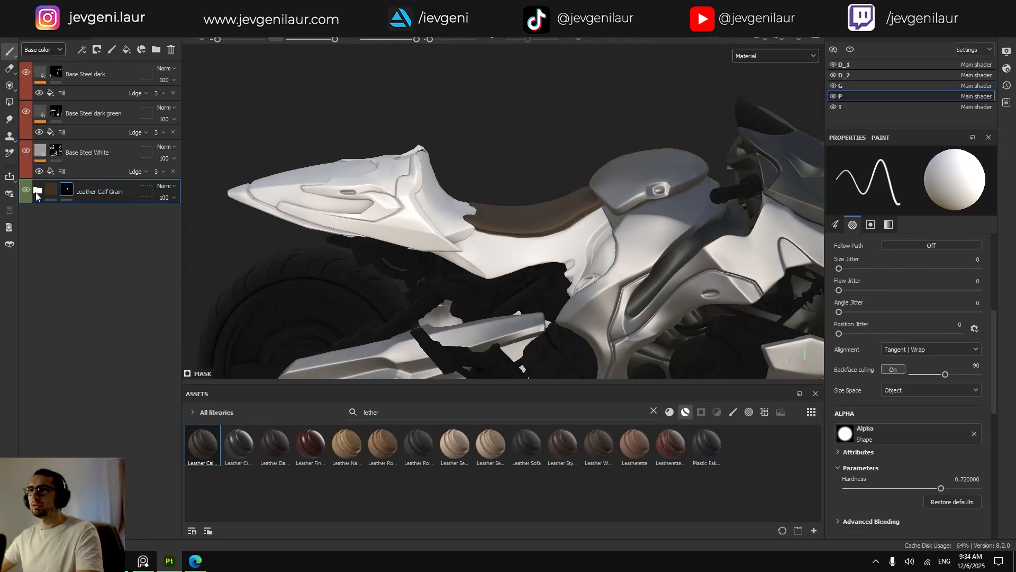
# Open the base color of the Base fill layer inside the Leather Calf Grain group.
pyautogui.click(36, 191)
pyautogui.click(84, 306)
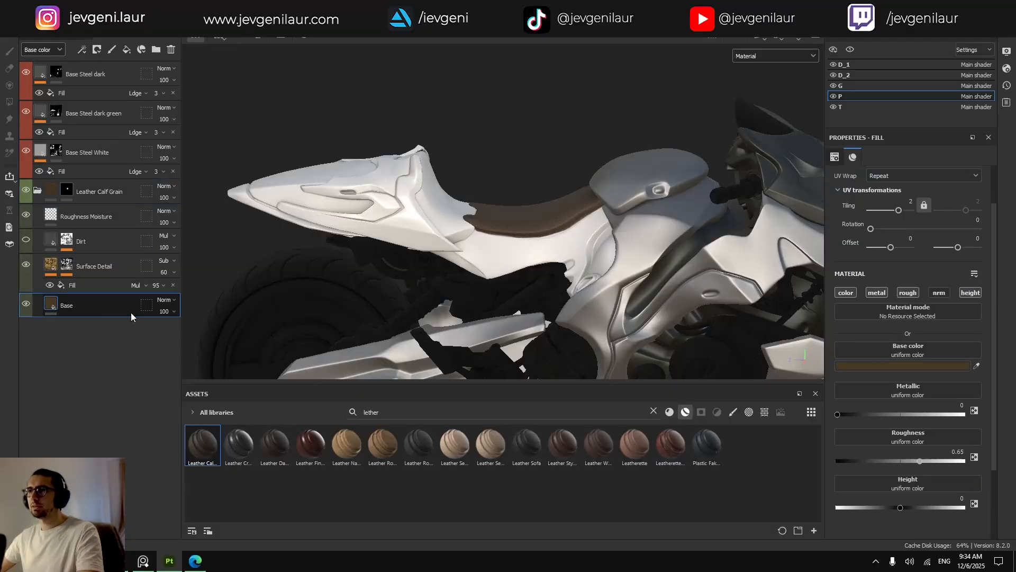
pyautogui.click(851, 366)
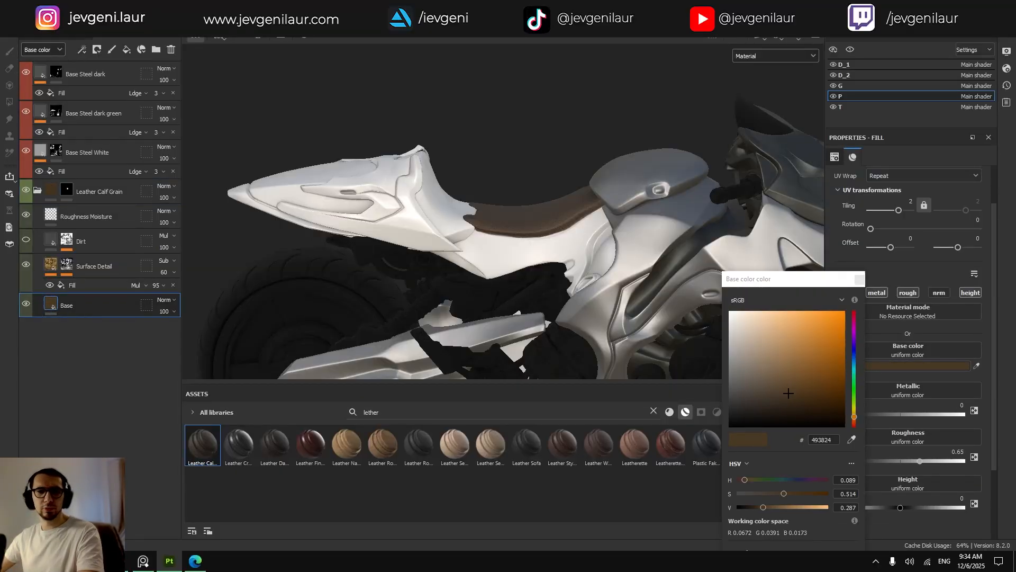
# Switch to the reference board and examine the color schemes of the sci-fi motorcycle concepts, especially the white bike's seat area.
pyautogui.hotkey('alt', 'Tab')
pyautogui.scroll(-6, 283, 274)
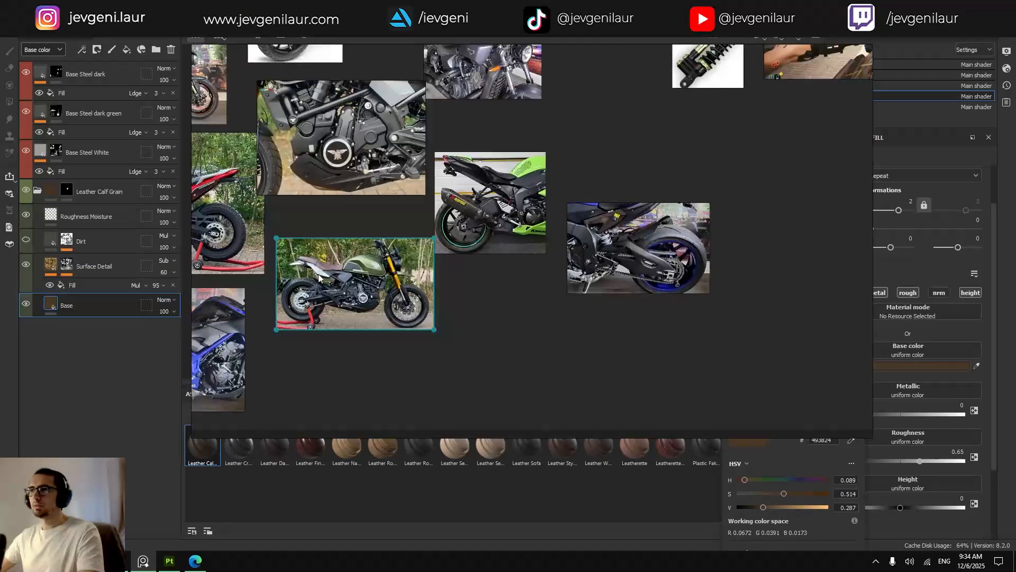
pyautogui.moveTo(278, 274); pyautogui.dragTo(545, 365, button='middle')
pyautogui.moveTo(481, 251); pyautogui.dragTo(430, 385, button='middle')
pyautogui.scroll(6, 469, 248)
pyautogui.moveTo(289, 204); pyautogui.dragTo(484, 287, button='middle')
pyautogui.scroll(-2, 483, 287)
pyautogui.moveTo(468, 253); pyautogui.dragTo(468, 281, button='middle')
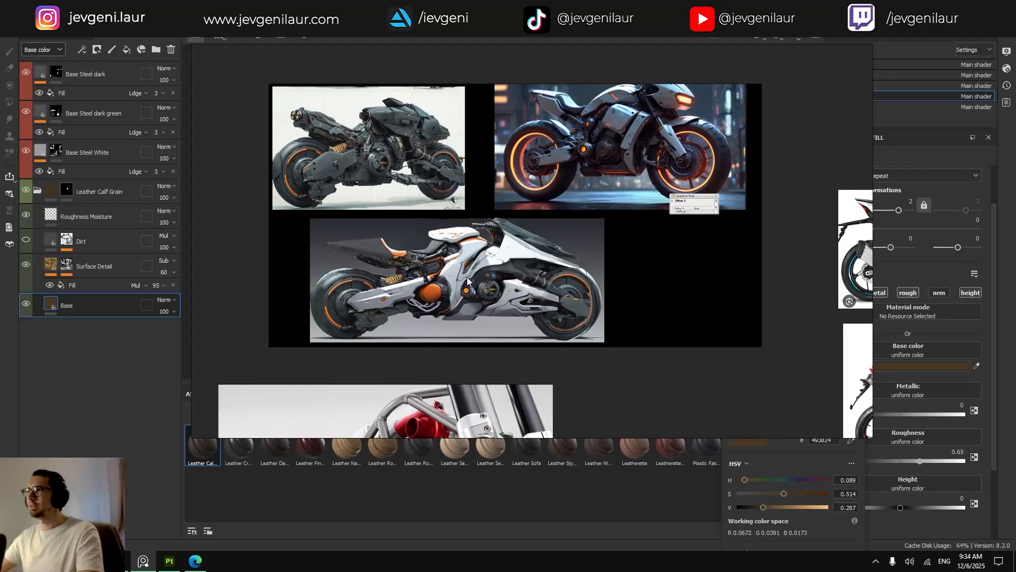
pyautogui.scroll(2, 387, 153)
pyautogui.moveTo(387, 152); pyautogui.dragTo(410, 187, button='middle')
pyautogui.scroll(2, 409, 187)
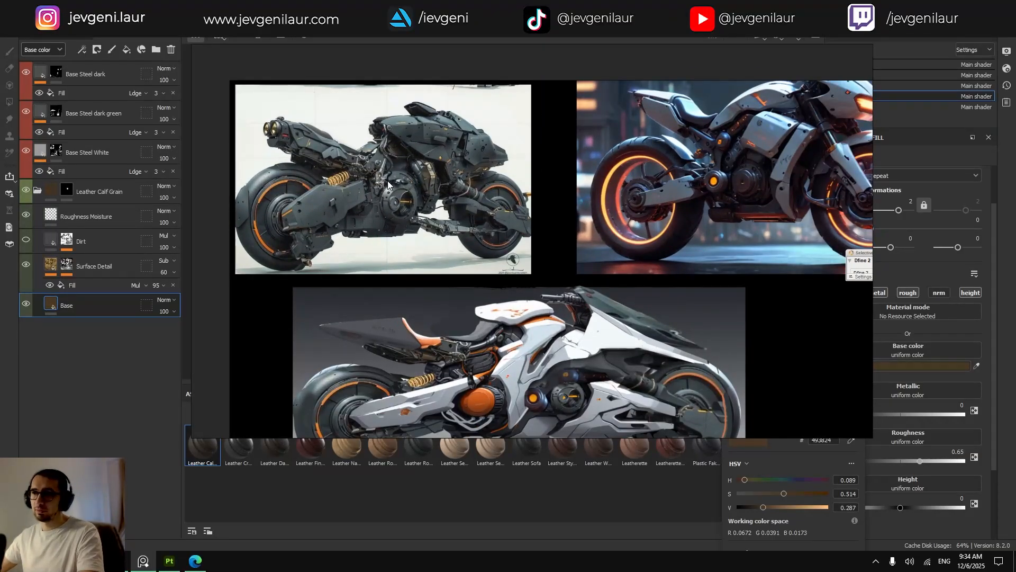
pyautogui.moveTo(553, 217); pyautogui.dragTo(444, 218, button='middle')
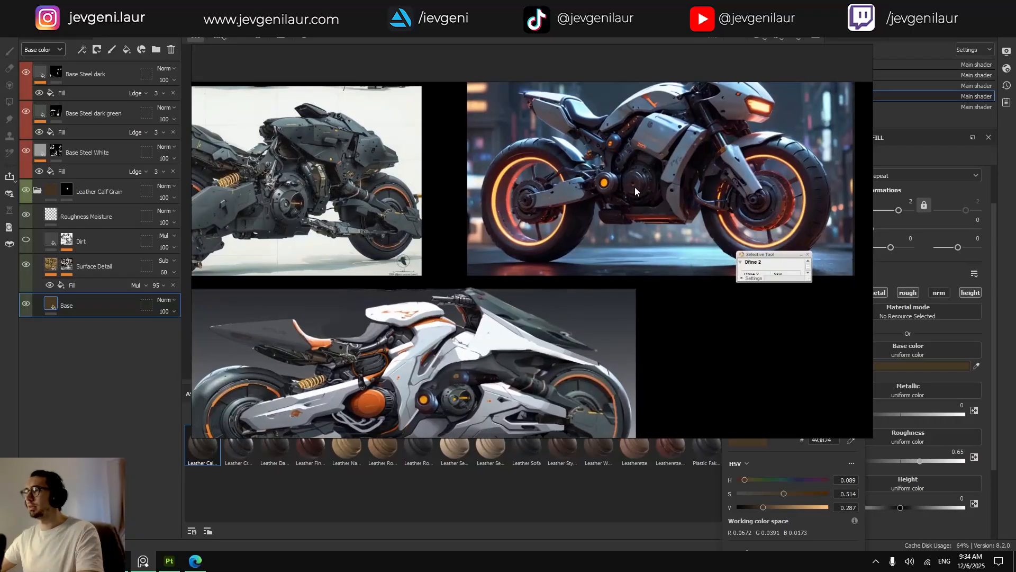
pyautogui.moveTo(663, 147); pyautogui.dragTo(626, 170, button='middle')
pyautogui.scroll(-2, 609, 183)
pyautogui.moveTo(548, 269); pyautogui.dragTo(610, 216, button='middle')
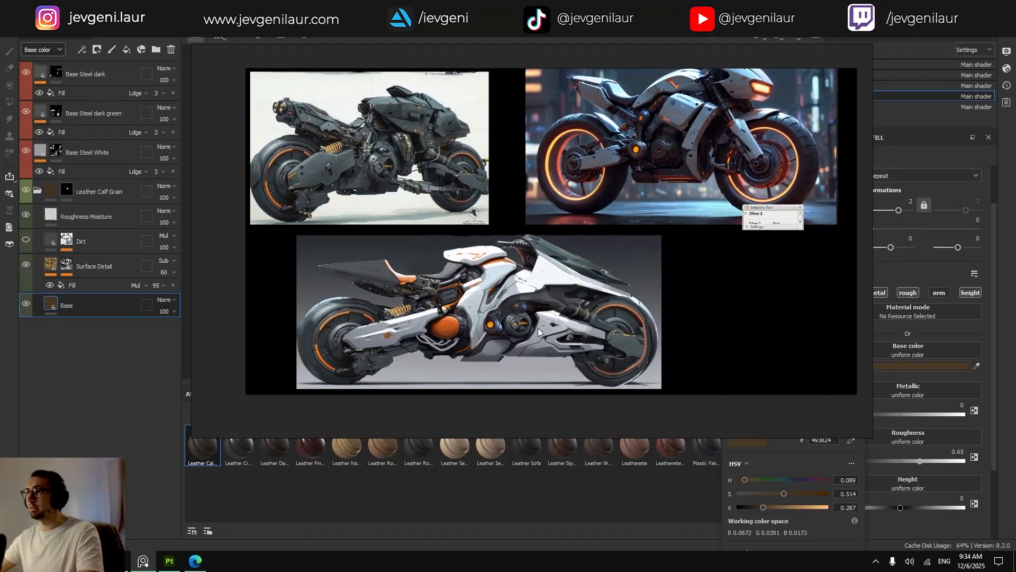
pyautogui.scroll(3, 505, 303)
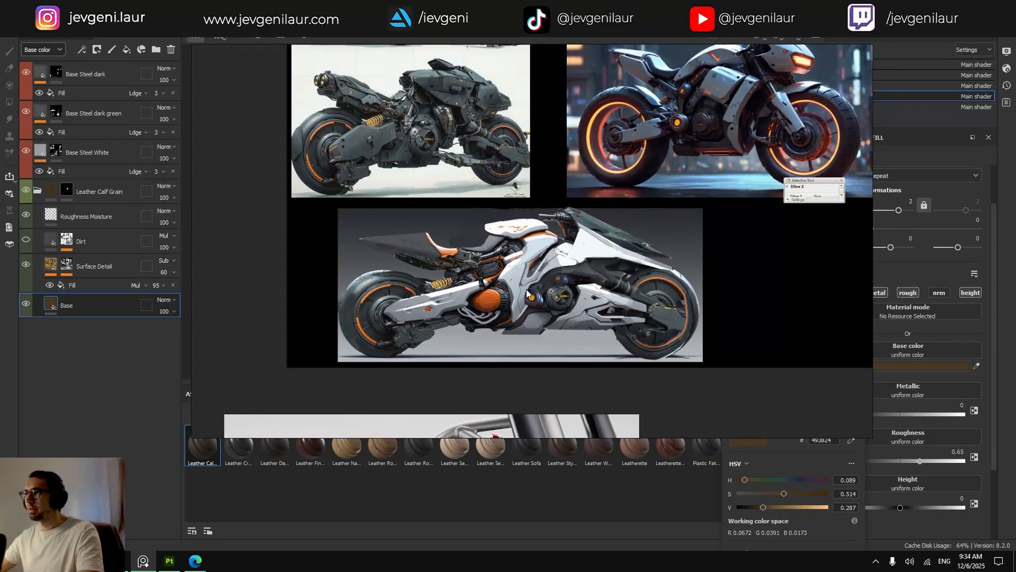
pyautogui.scroll(2, 513, 298)
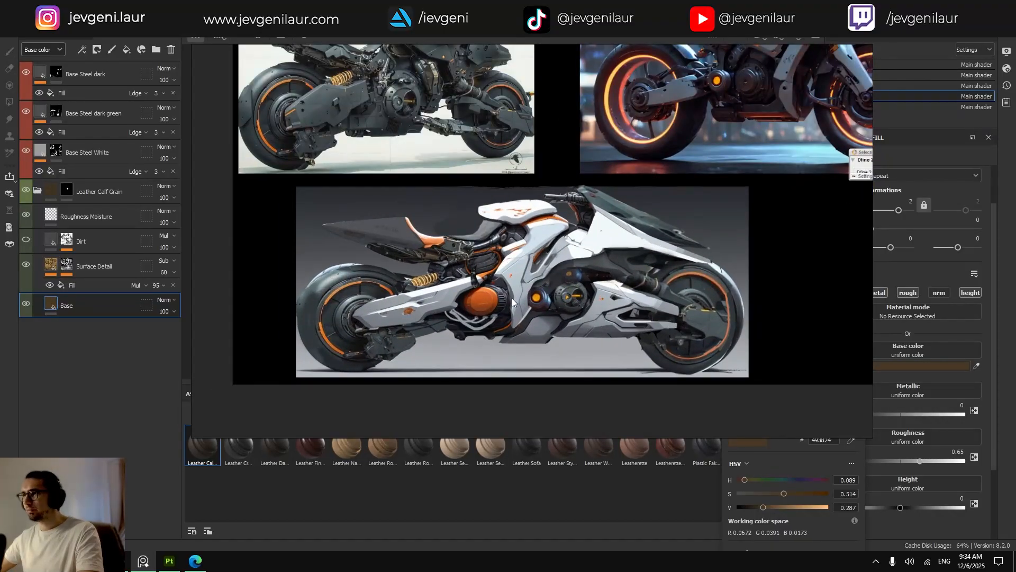
pyautogui.scroll(2, 459, 244)
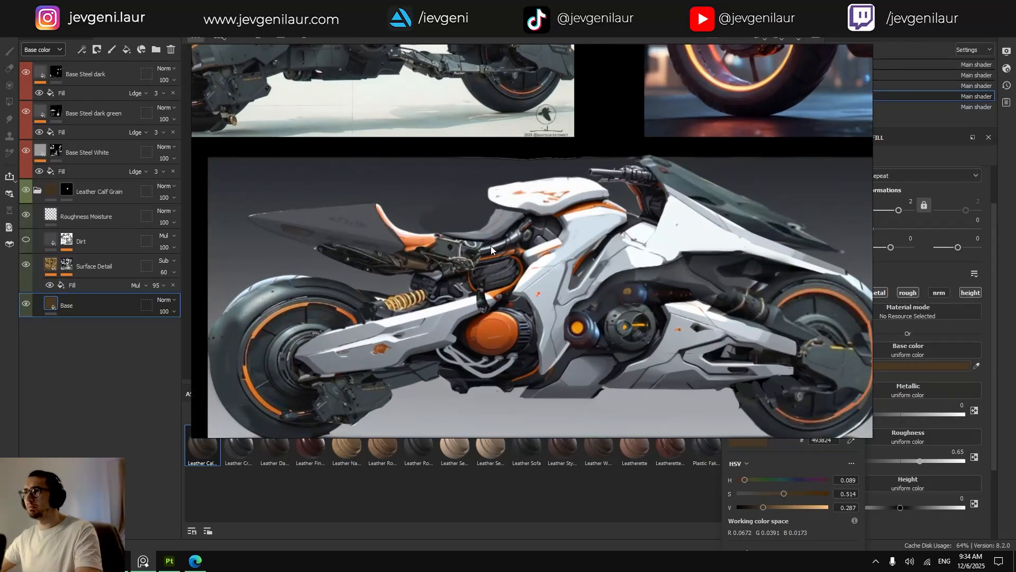
# Return to Substance 3D Painter and set the leather Base layer's color to dark grey 545352.
pyautogui.hotkey('alt', 'Tab')
pyautogui.moveTo(767, 390); pyautogui.dragTo(734, 386)
pyautogui.keyDown('alt'); pyautogui.moveTo(586, 271); pyautogui.dragTo(547, 226); pyautogui.keyUp('alt')
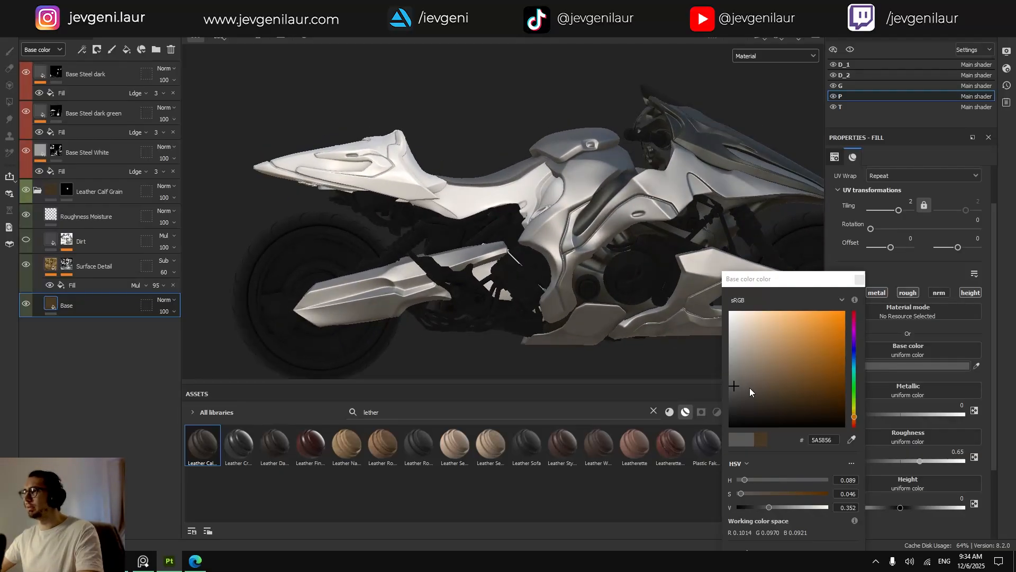
pyautogui.moveTo(735, 383); pyautogui.dragTo(735, 382)
pyautogui.keyDown('alt'); pyautogui.moveTo(535, 260); pyautogui.dragTo(482, 283); pyautogui.keyUp('alt')
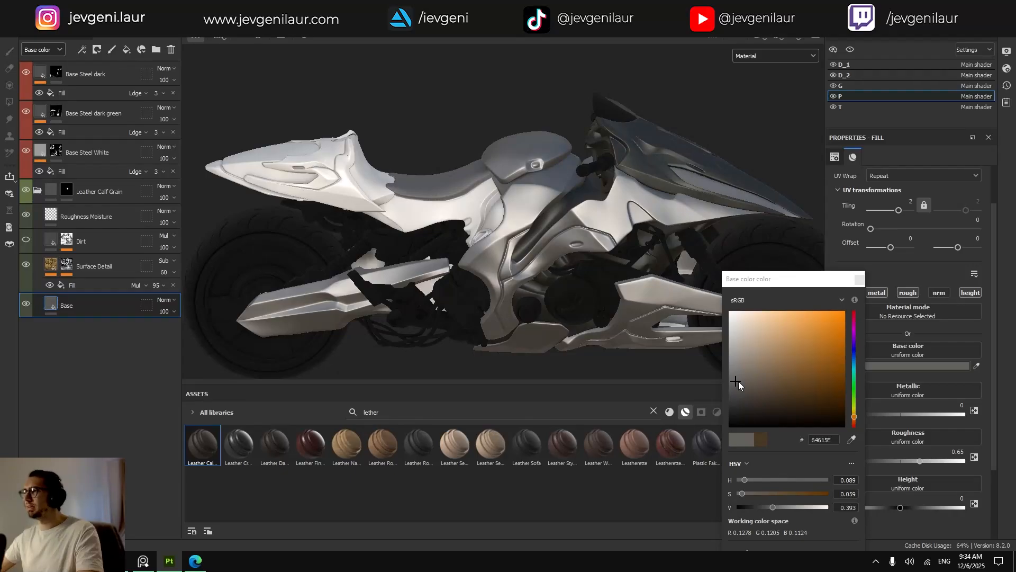
pyautogui.moveTo(738, 381); pyautogui.dragTo(733, 390)
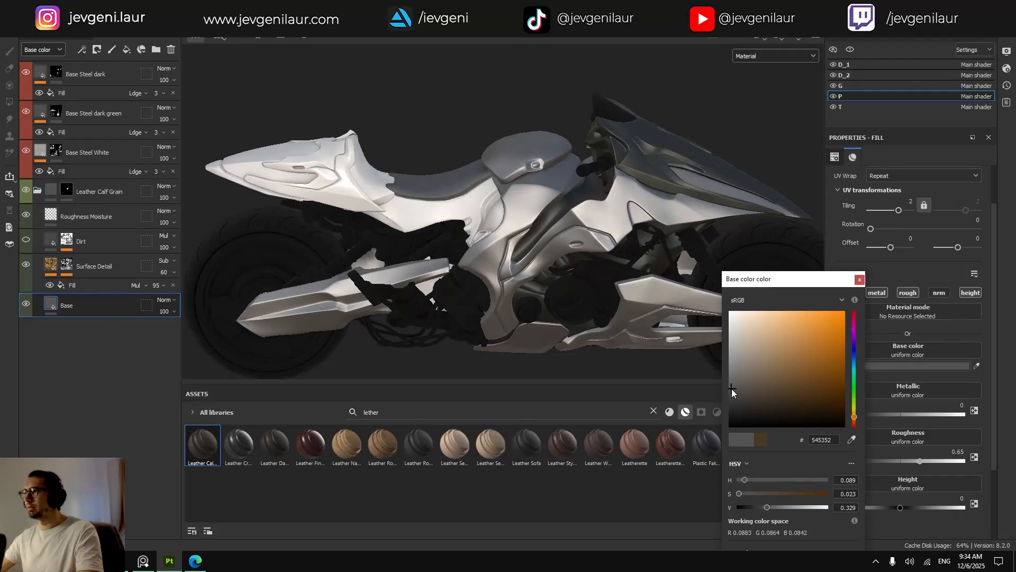
# Compare the seat's grey with the neighbouring panels in the base color view and with the white concept bike on the reference board.
pyautogui.click(775, 56)
pyautogui.click(758, 103)
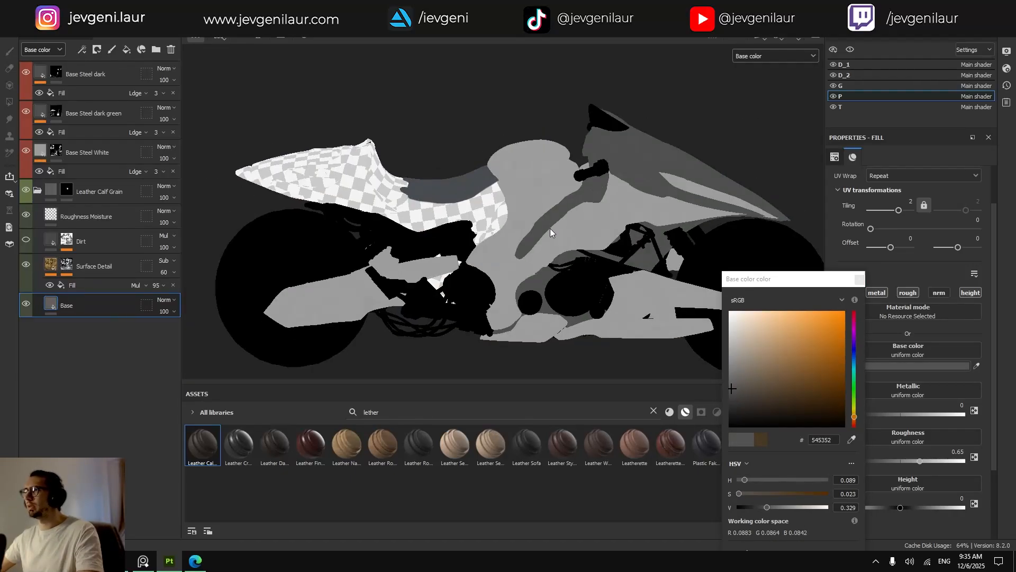
pyautogui.scroll(3, 533, 231)
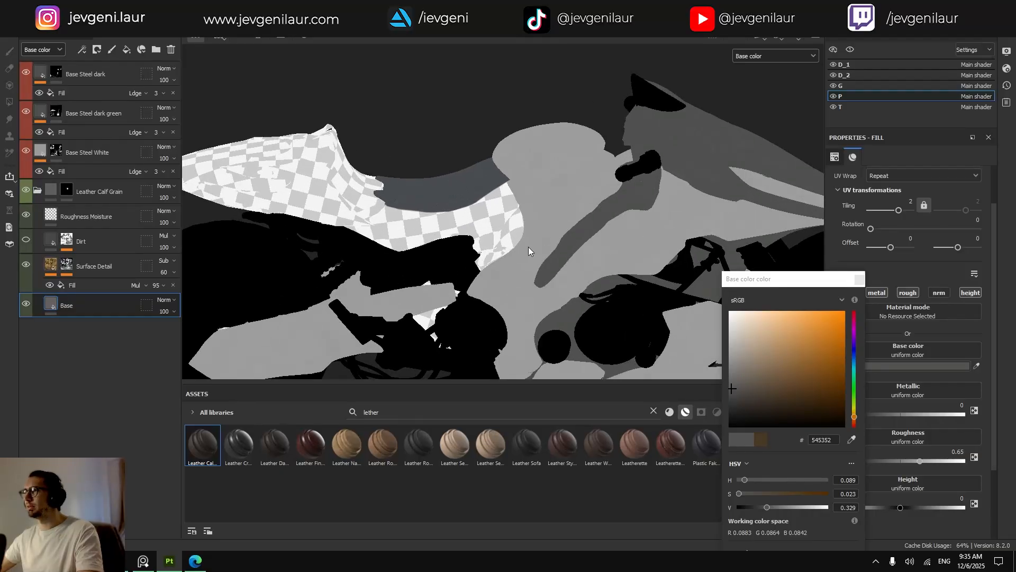
pyautogui.click(860, 280)
pyautogui.press('m')
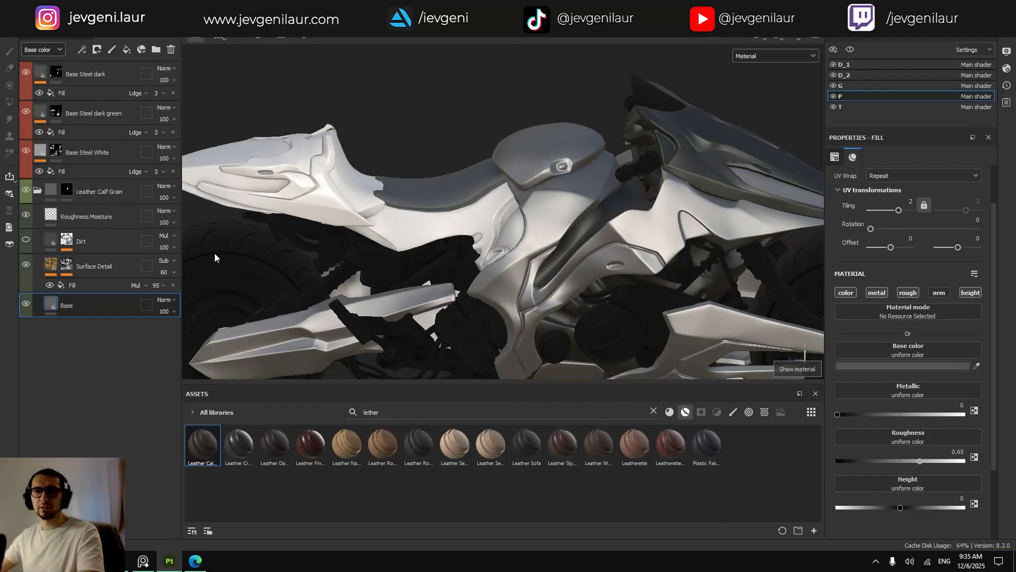
pyautogui.click(138, 564)
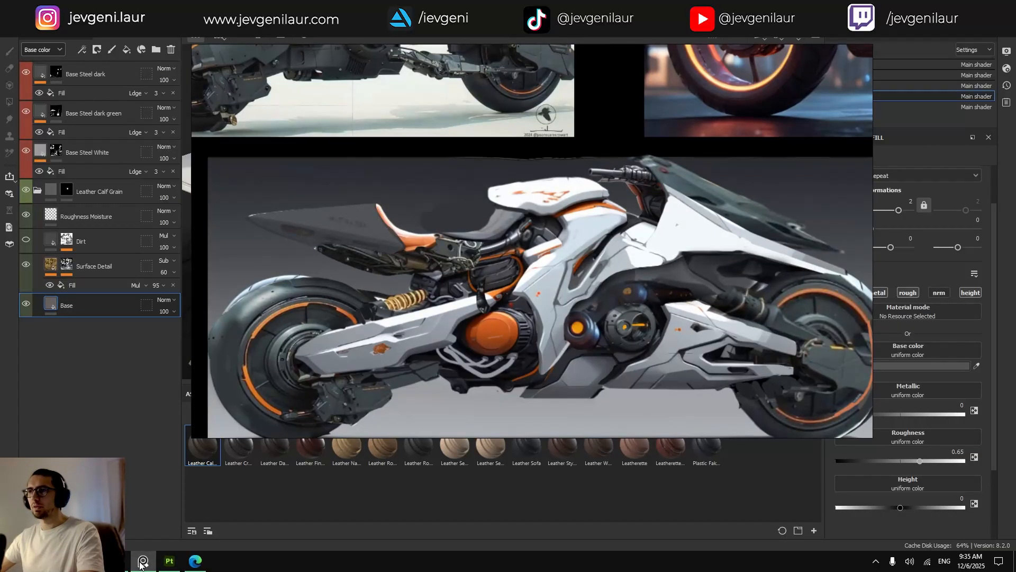
pyautogui.moveTo(595, 286)
pyautogui.mouseDown(button='right')
pyautogui.moveTo(0, 310)
pyautogui.moveTo(0, 281)
pyautogui.mouseUp(button='right')
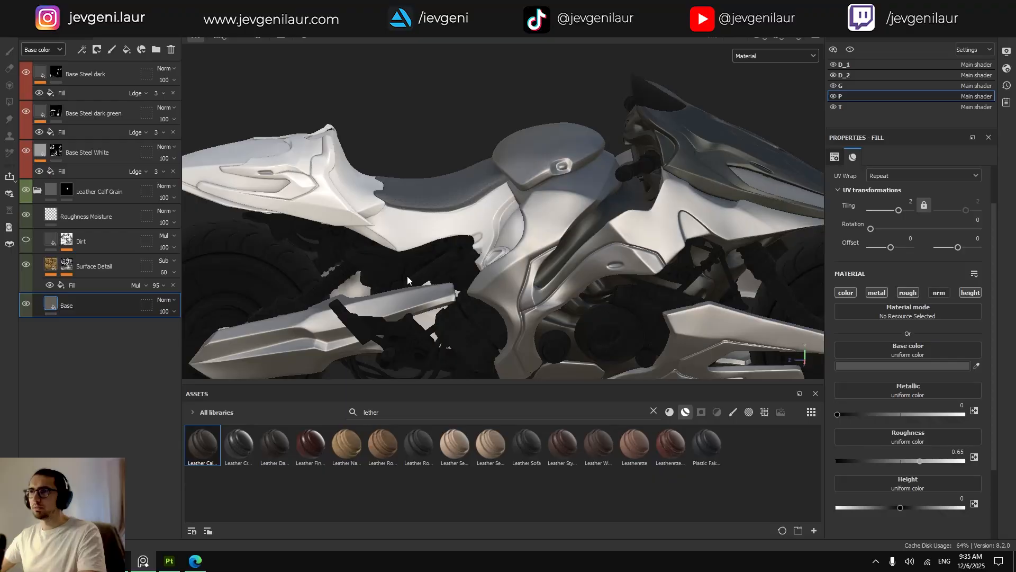
# Delete the Dirt layer from the Leather Calf Grain group and set the Surface Detail layer's opacity to 33.
pyautogui.keyDown('alt'); pyautogui.moveTo(407, 276); pyautogui.dragTo(567, 291, button='middle'); pyautogui.keyUp('alt')
pyautogui.scroll(3, 454, 215)
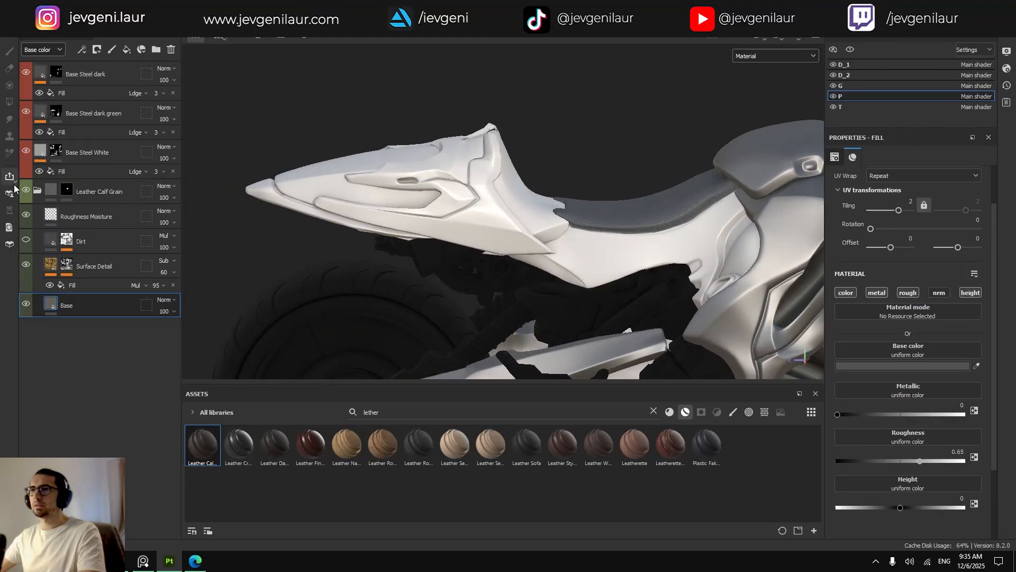
pyautogui.click(74, 241)
pyautogui.press('Delete')
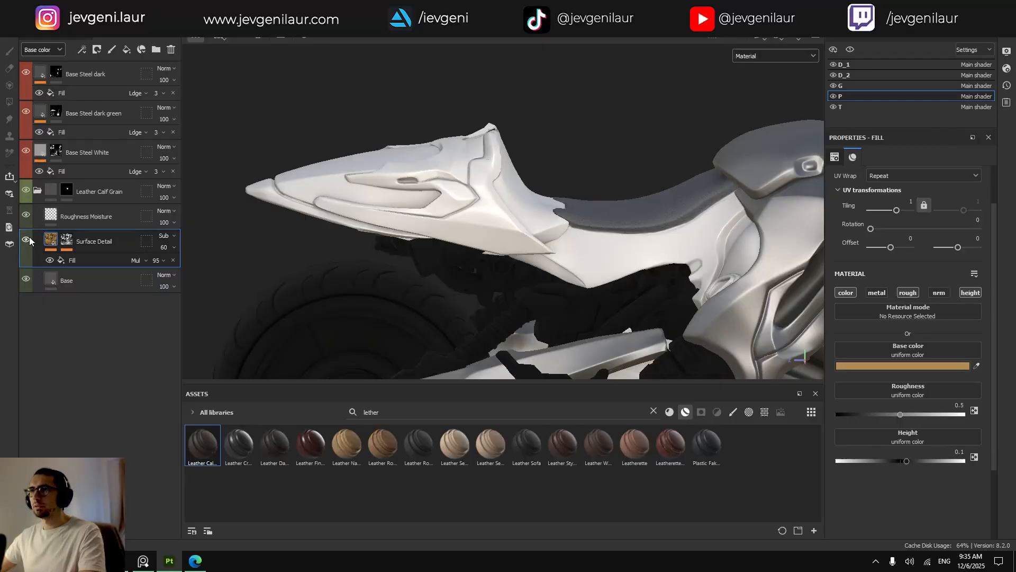
pyautogui.click(164, 247)
pyautogui.moveTo(186, 267); pyautogui.dragTo(173, 268)
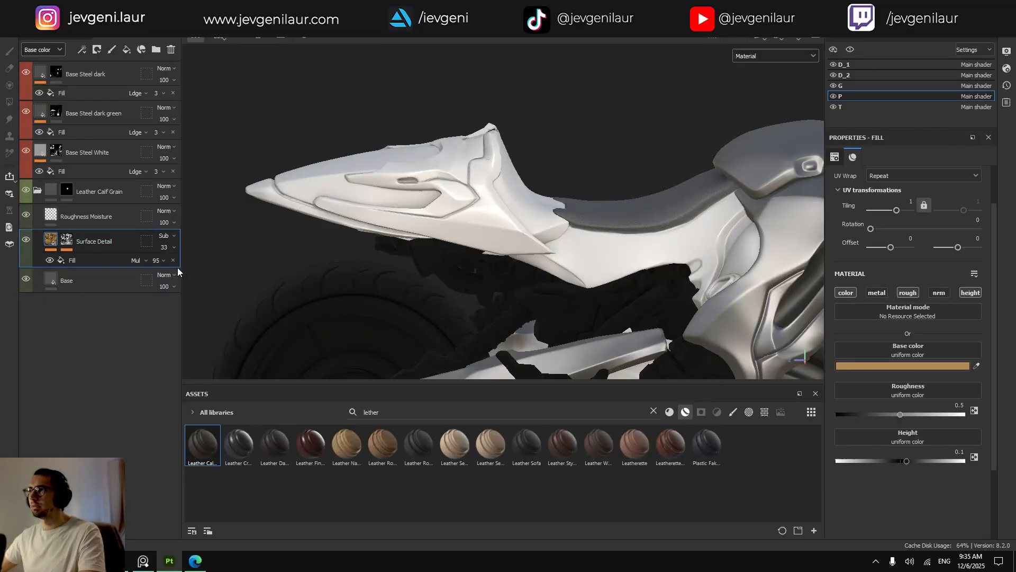
pyautogui.keyDown('alt'); pyautogui.moveTo(339, 222); pyautogui.dragTo(351, 262); pyautogui.keyUp('alt')
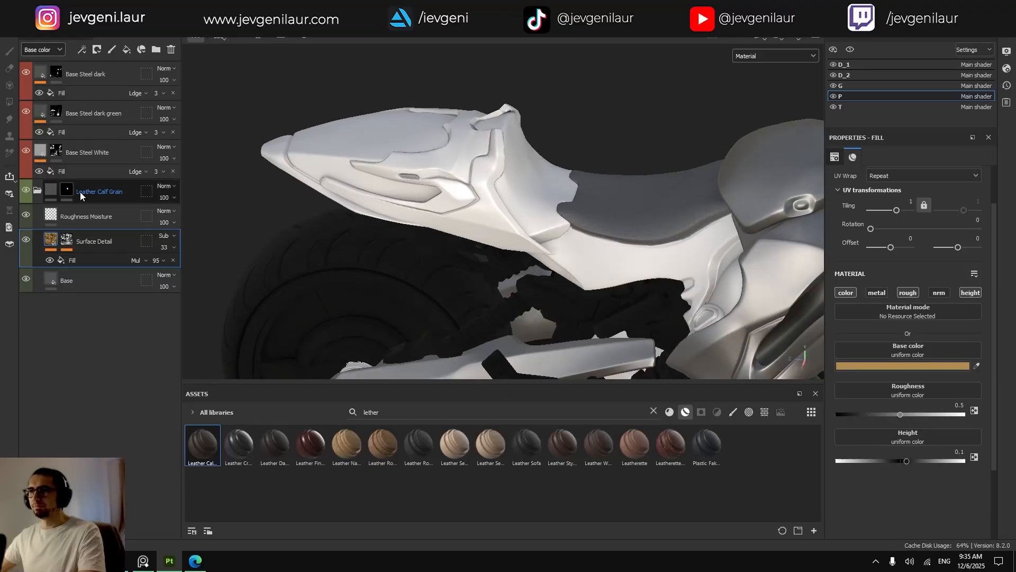
pyautogui.click(37, 189)
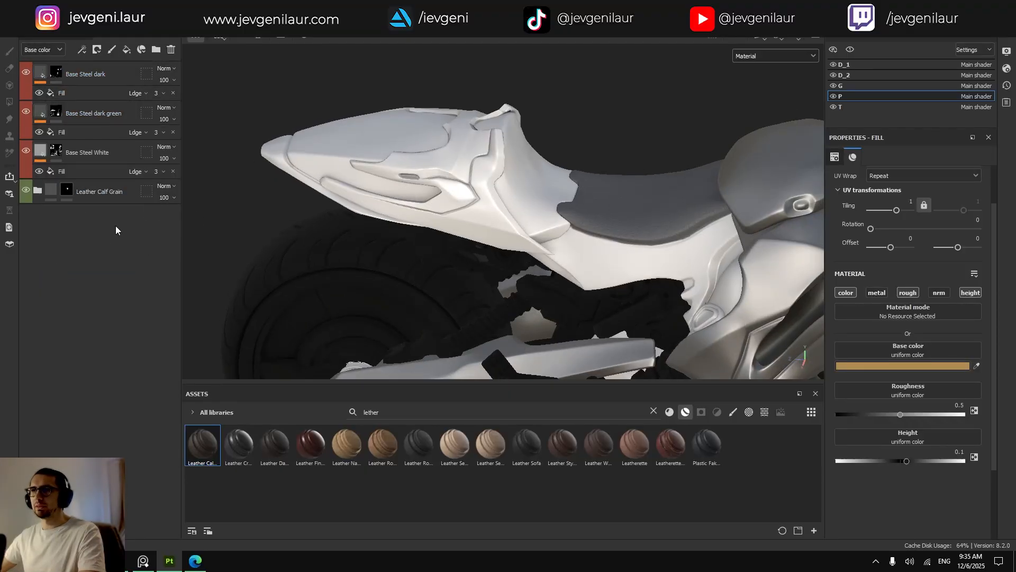
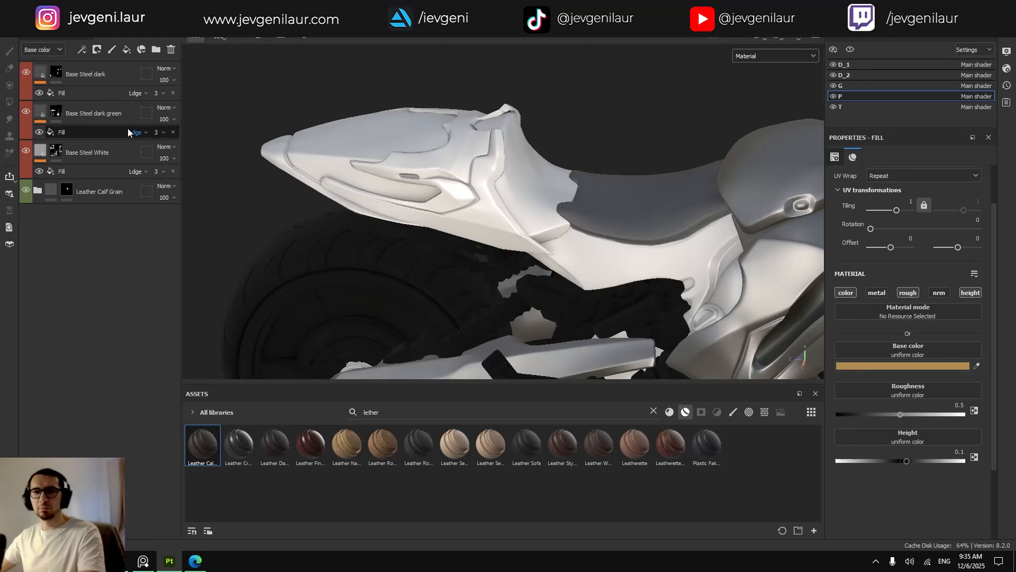
# Duplicate the Base Steel dark layer and rename the copy Base Steel orange.
pyautogui.keyDown('alt'); pyautogui.moveTo(424, 280); pyautogui.dragTo(448, 262); pyautogui.keyUp('alt')
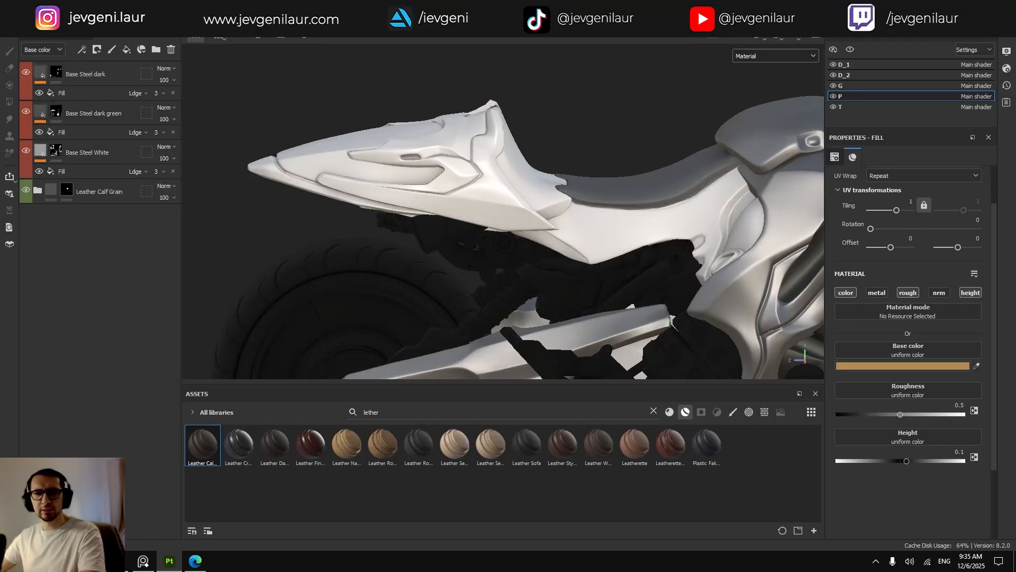
pyautogui.click(43, 78)
pyautogui.hotkey('ctrl', 'd')
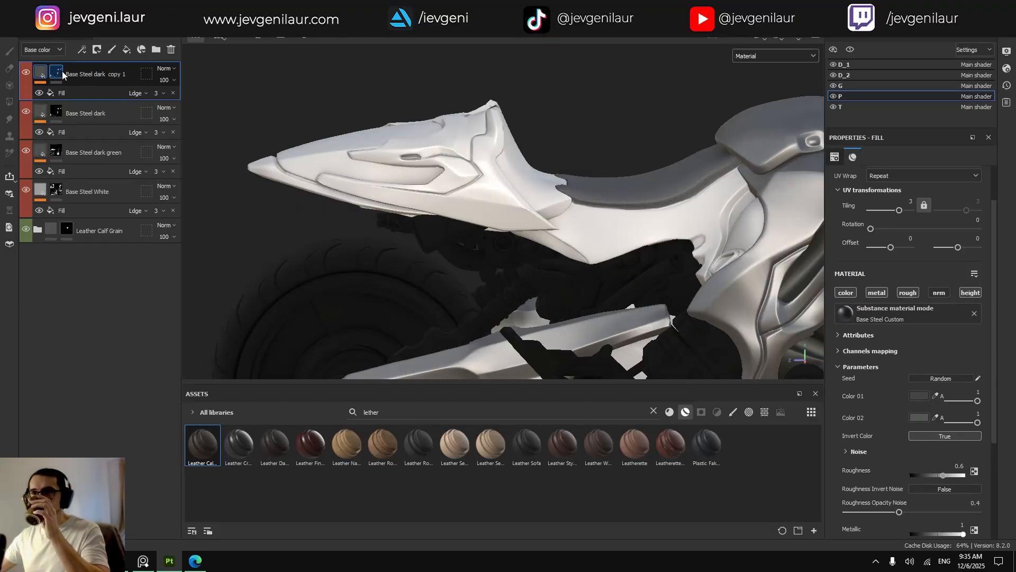
pyautogui.doubleClick(62, 72)
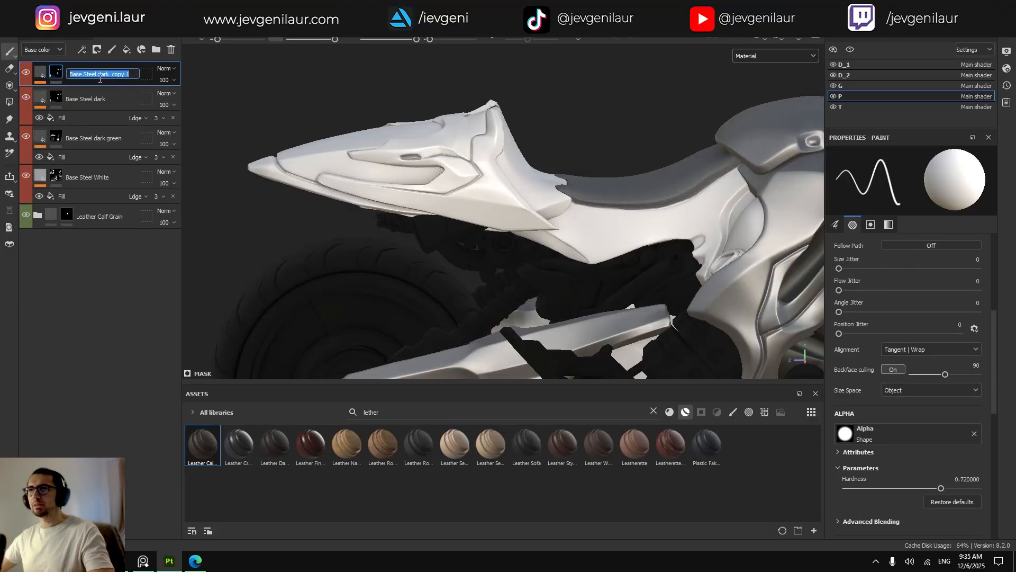
pyautogui.moveTo(99, 75); pyautogui.dragTo(160, 75)
pyautogui.press('BackSpace')
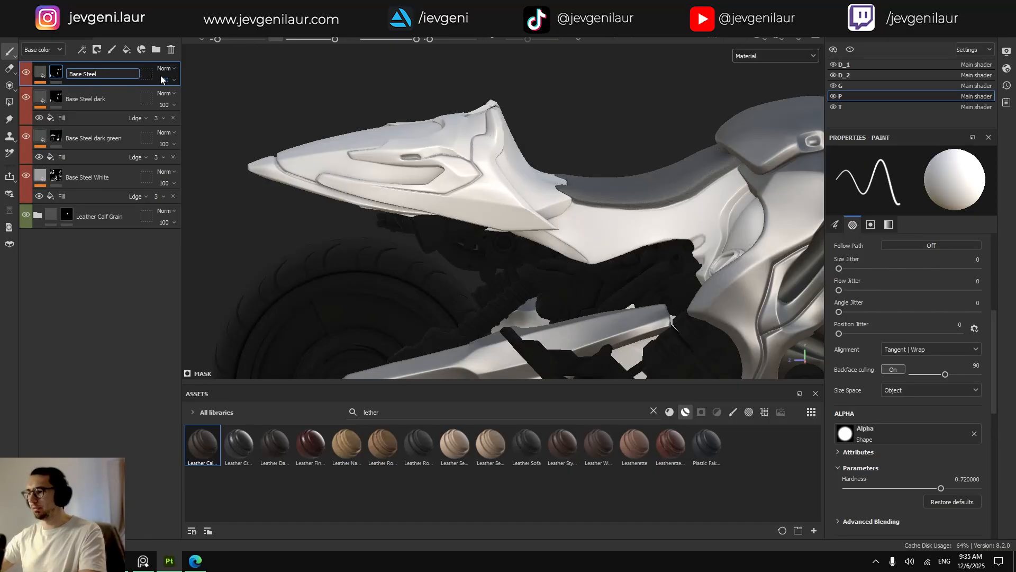
pyautogui.write('orange')
pyautogui.press('Return')
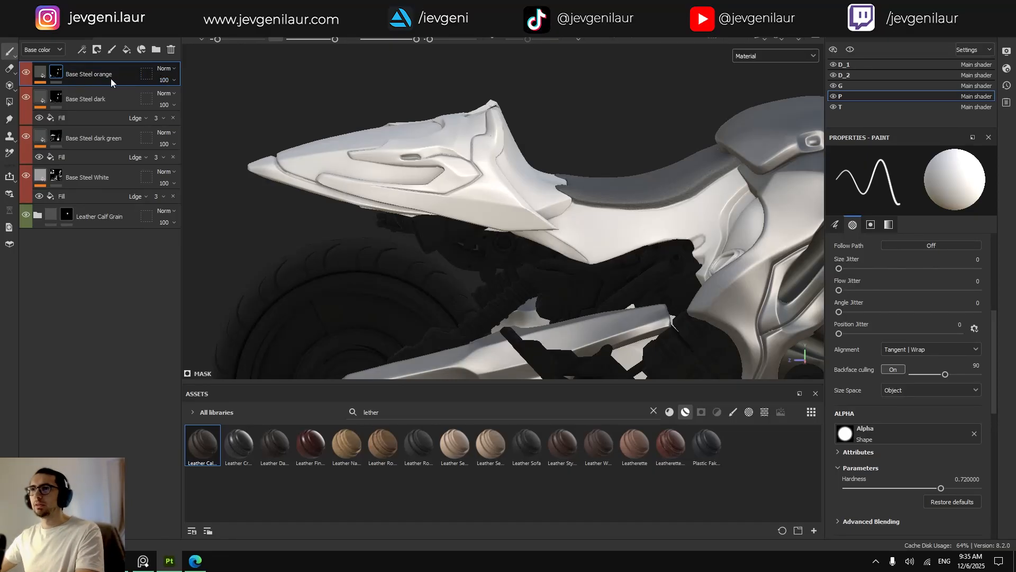
# Clear the mask of the Base Steel orange layer and set its Color 01 to orange.
pyautogui.rightClick(58, 74)
pyautogui.click(68, 93)
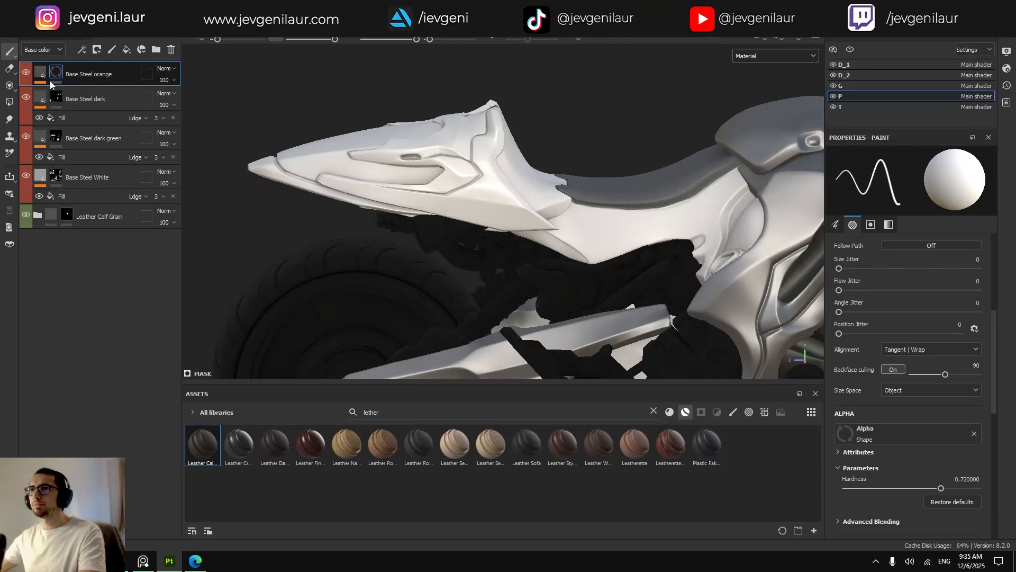
pyautogui.click(917, 401)
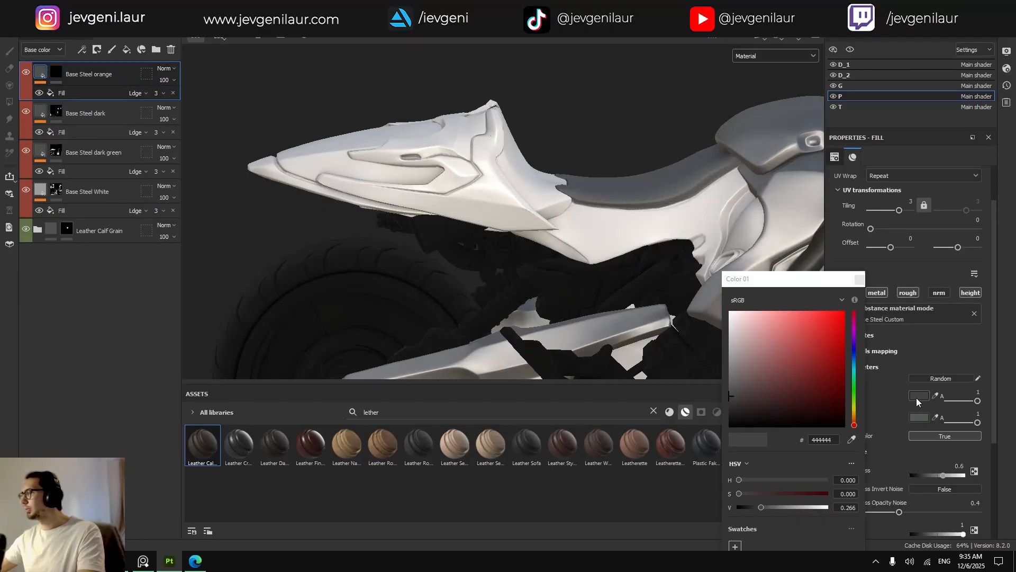
pyautogui.moveTo(853, 424); pyautogui.dragTo(854, 418)
pyautogui.click(827, 355)
pyautogui.moveTo(828, 355); pyautogui.dragTo(830, 343)
pyautogui.click(859, 279)
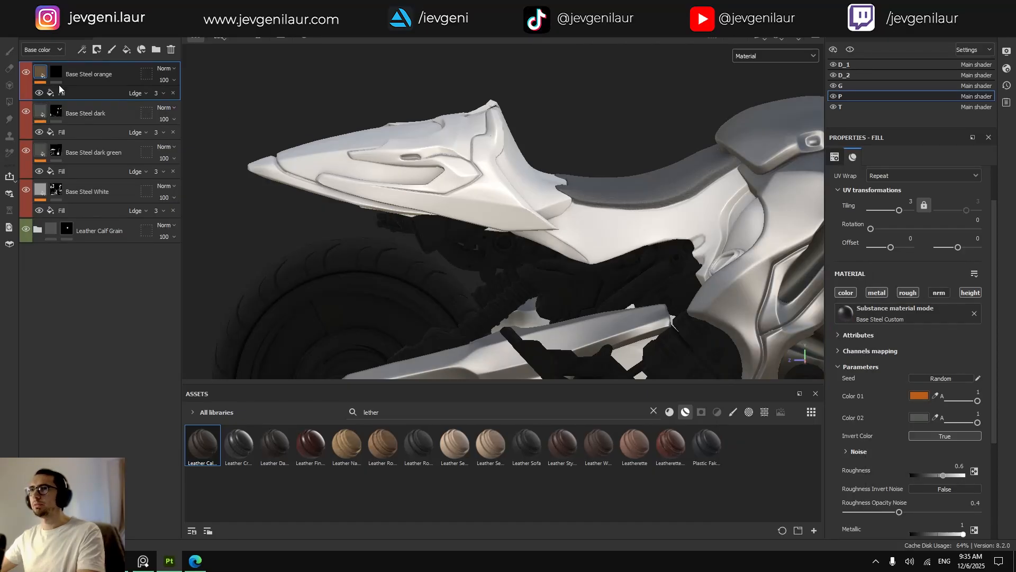
# Reveal Base Steel orange on the curved panel directly behind the seat using Polygon Fill in UV chunk mode with color 1.
pyautogui.click(57, 73)
pyautogui.press('4')
pyautogui.scroll(5, 539, 153)
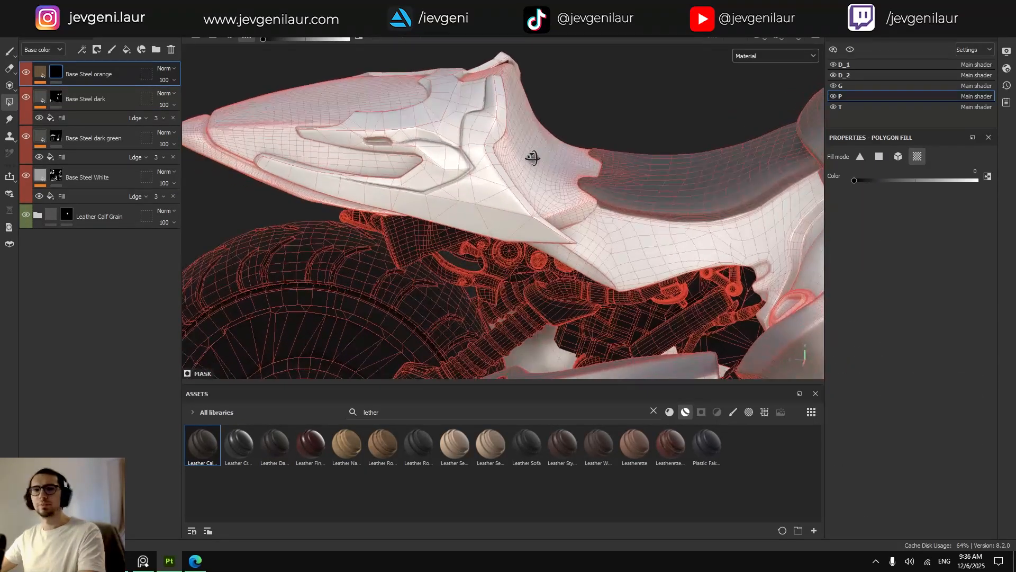
pyautogui.press('x')
pyautogui.click(514, 164)
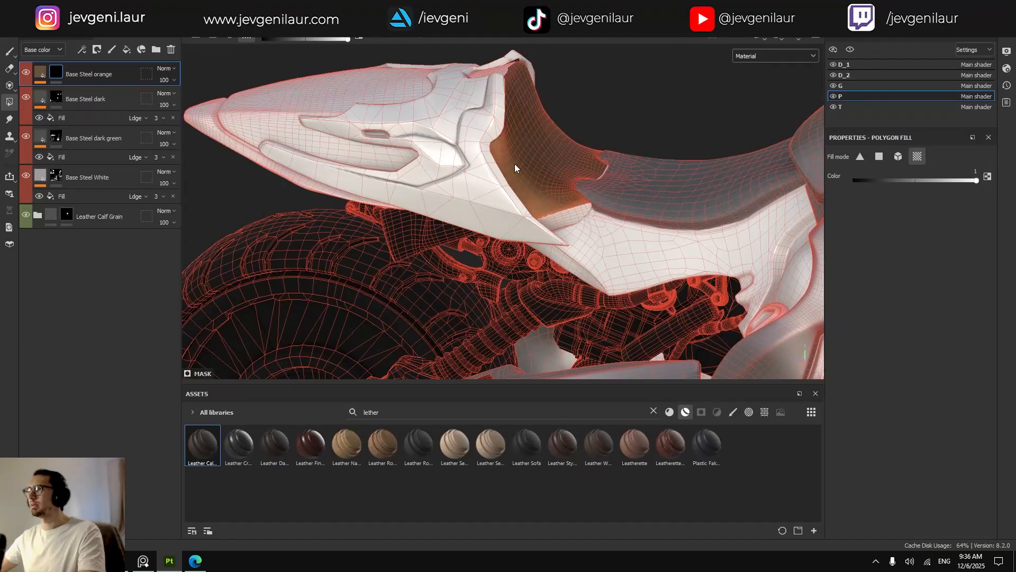
pyautogui.moveTo(515, 164)
pyautogui.keyDown('alt'); pyautogui.mouseDown()
pyautogui.moveTo(561, 209)
pyautogui.moveTo(526, 198)
pyautogui.moveTo(540, 197)
pyautogui.mouseUp(); pyautogui.keyUp('alt')
pyautogui.press('1')
pyautogui.scroll(-3, 540, 205)
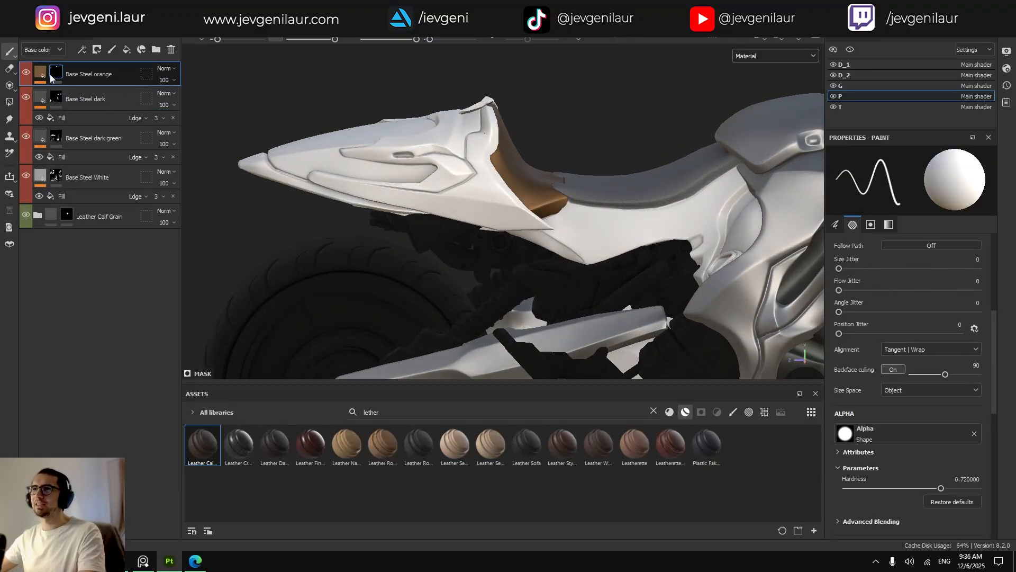
# Set Color 02 of the Base Steel orange layer to a muted orange, B17935.
pyautogui.click(51, 78)
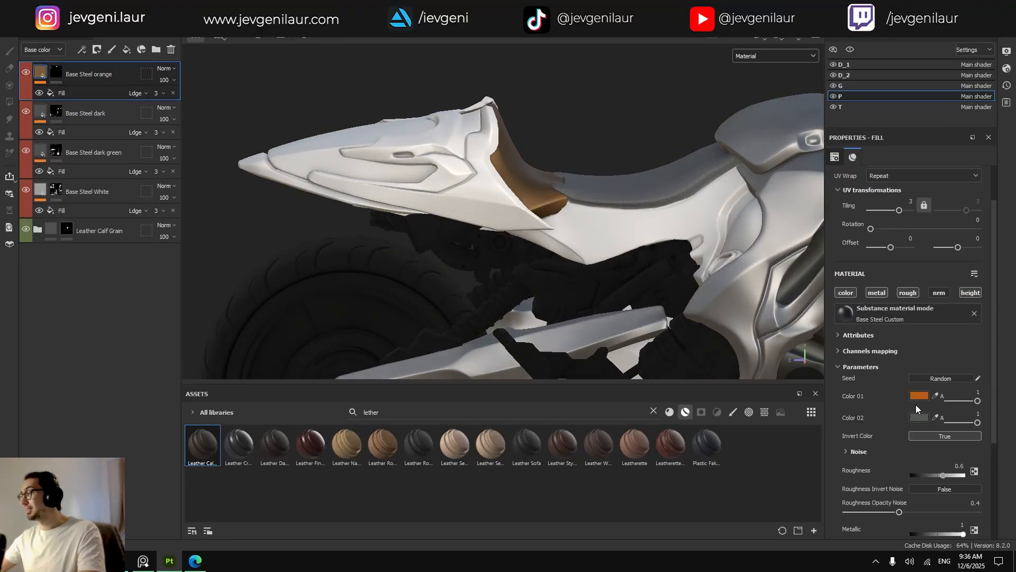
pyautogui.click(919, 418)
pyautogui.click(854, 417)
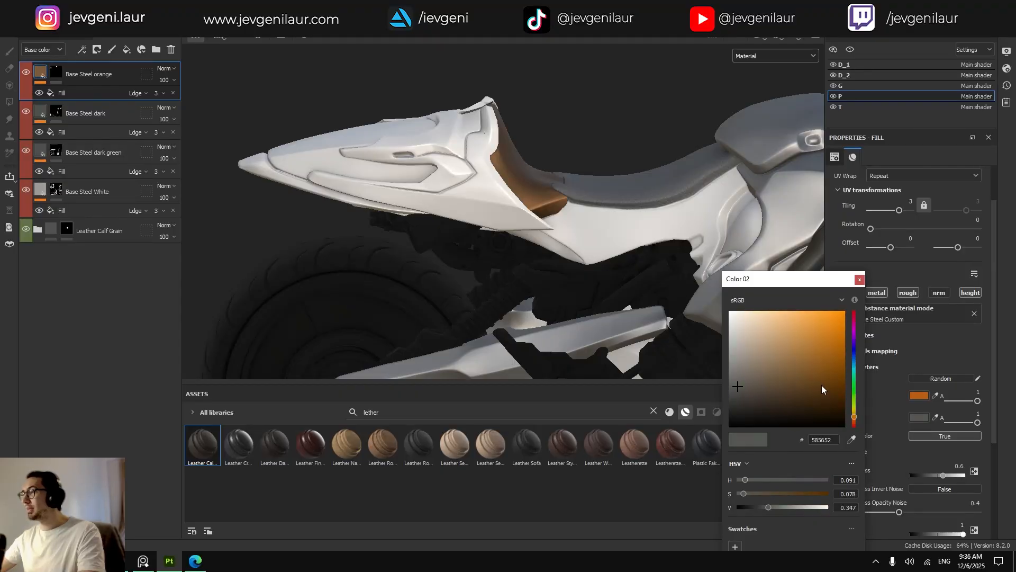
pyautogui.moveTo(800, 375); pyautogui.dragTo(810, 346)
pyautogui.scroll(-5, 499, 255)
pyautogui.scroll(4, 500, 256)
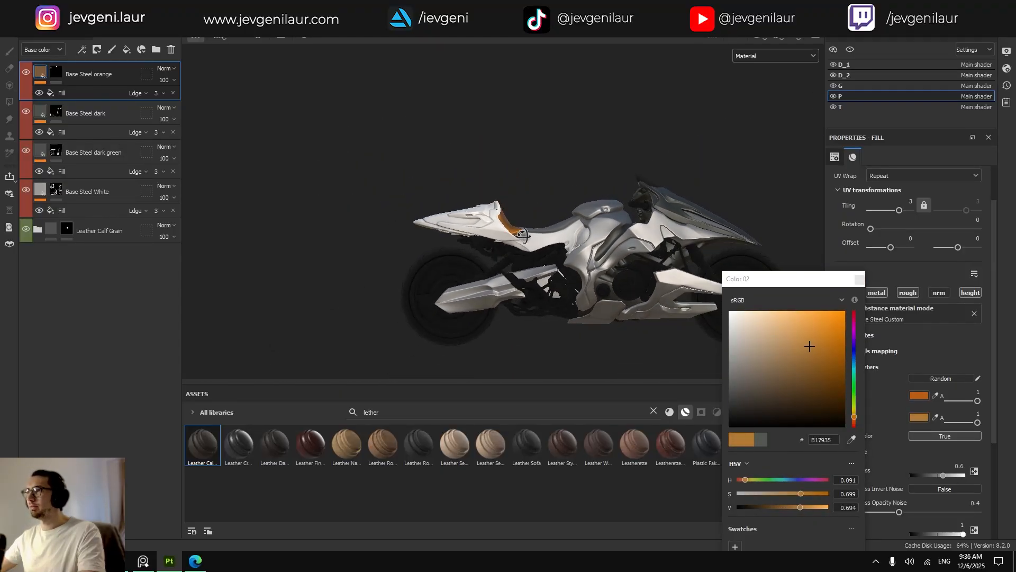
pyautogui.click(859, 279)
pyautogui.scroll(2, 505, 209)
pyautogui.scroll(2, 505, 209)
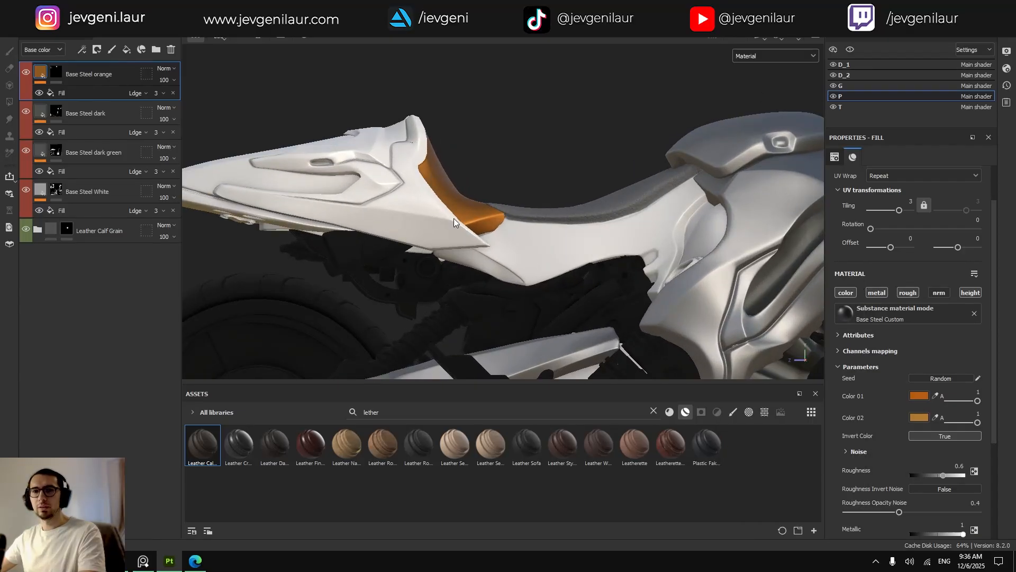
# Examine the tail and body panels, toggling Base Steel dark green and Base Steel dark off and on to check which parts each covers.
pyautogui.keyDown('alt'); pyautogui.moveTo(455, 219); pyautogui.dragTo(553, 230, button='middle'); pyautogui.keyUp('alt')
pyautogui.keyDown('alt'); pyautogui.moveTo(483, 210); pyautogui.dragTo(450, 213); pyautogui.keyUp('alt')
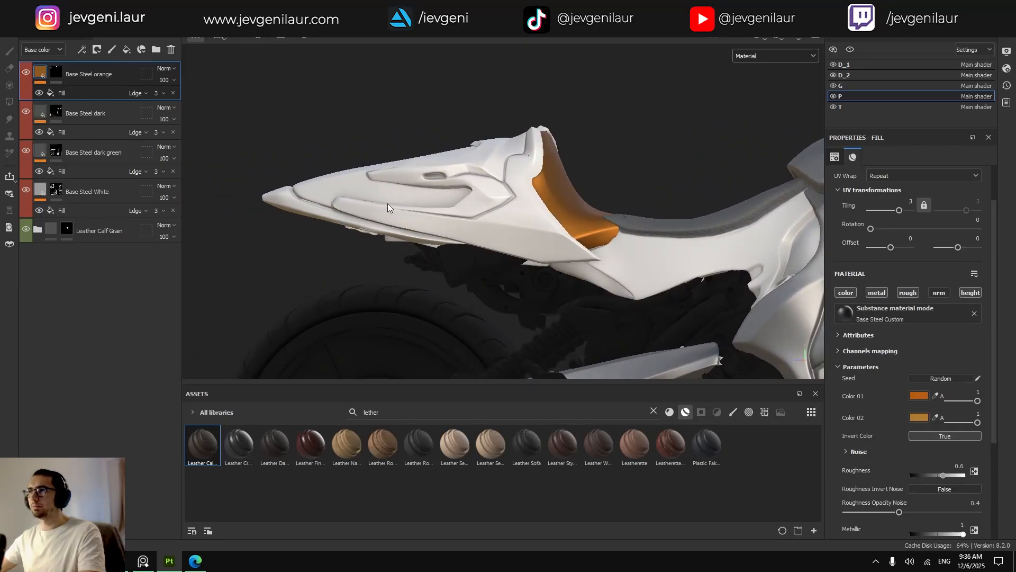
pyautogui.keyDown('alt'); pyautogui.moveTo(388, 207); pyautogui.dragTo(436, 224); pyautogui.keyUp('alt')
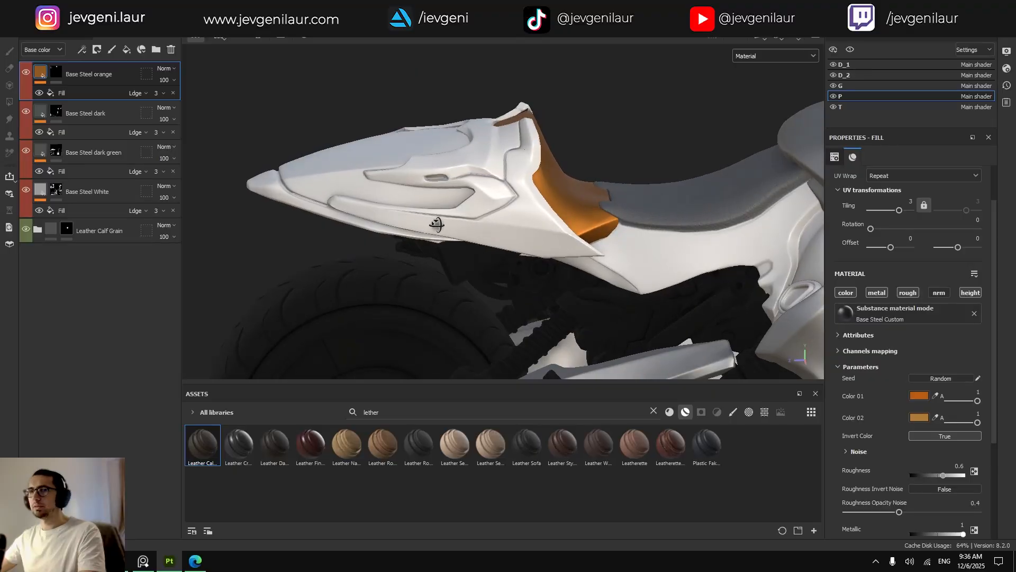
pyautogui.keyDown('alt'); pyautogui.moveTo(660, 278); pyautogui.dragTo(523, 227); pyautogui.keyUp('alt')
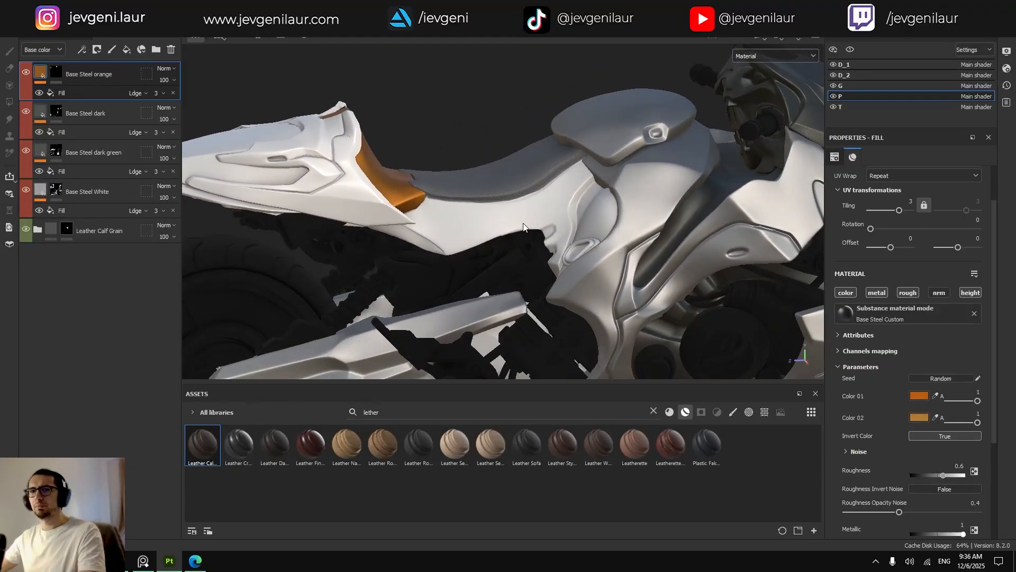
pyautogui.keyDown('alt'); pyautogui.moveTo(617, 240); pyautogui.dragTo(540, 247, button='middle'); pyautogui.keyUp('alt')
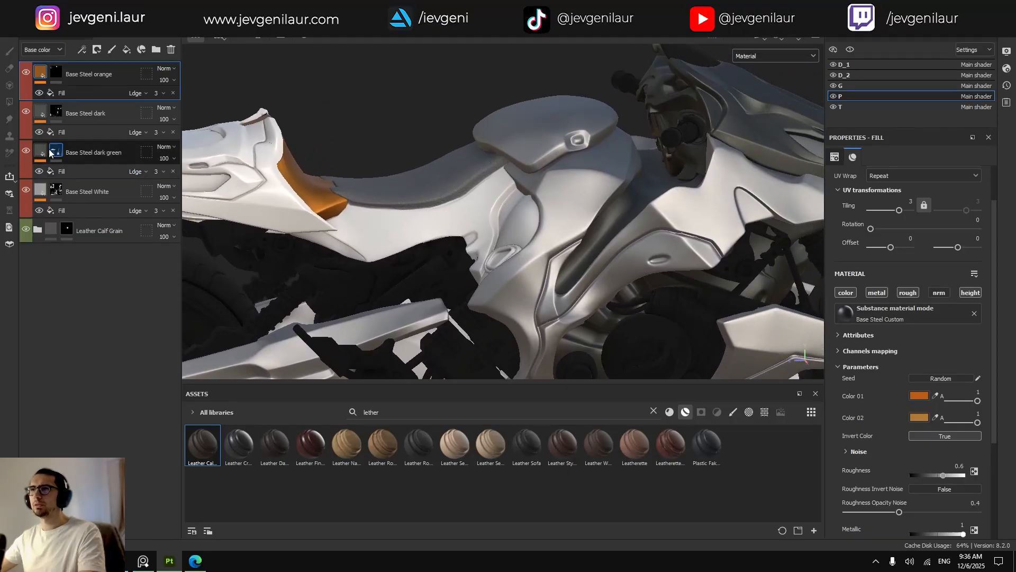
pyautogui.click(26, 151)
pyautogui.click(27, 151)
pyautogui.click(27, 113)
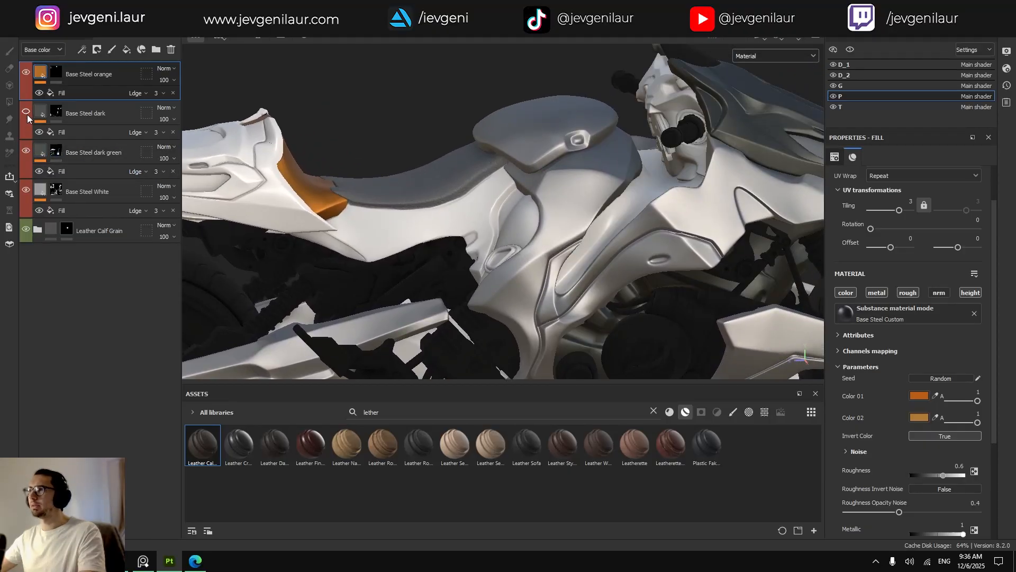
pyautogui.click(26, 113)
pyautogui.click(27, 151)
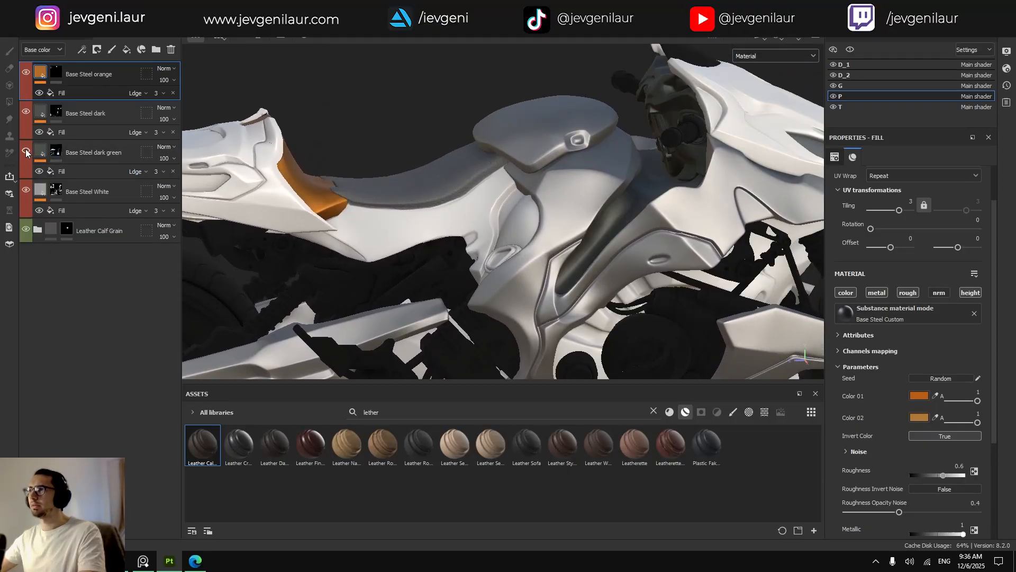
pyautogui.click(27, 151)
# Reveal Base Steel dark green on the body panel below the seat using Polygon Fill in UV chunk mode with color 1.
pyautogui.click(58, 154)
pyautogui.press('4')
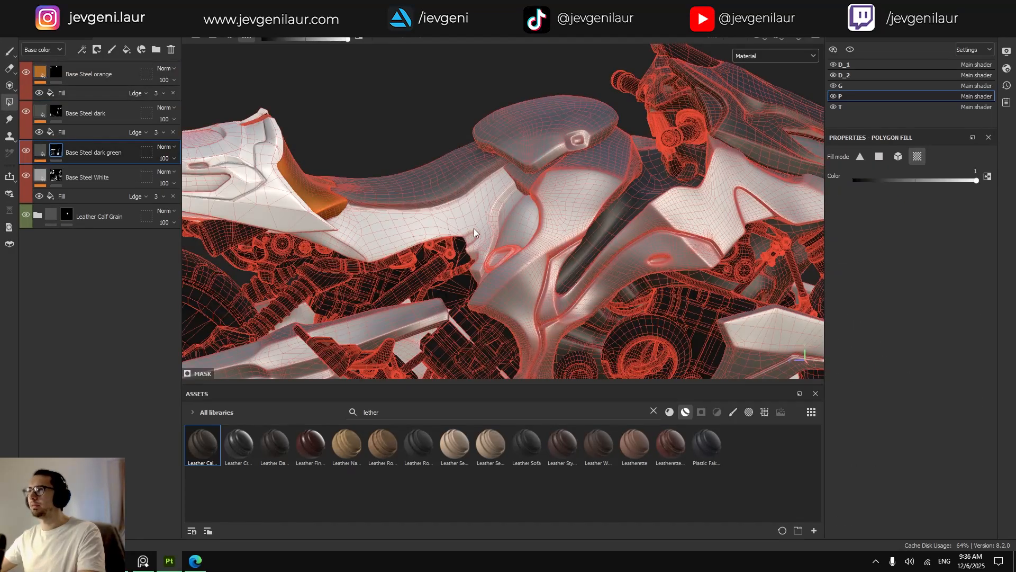
pyautogui.click(472, 222)
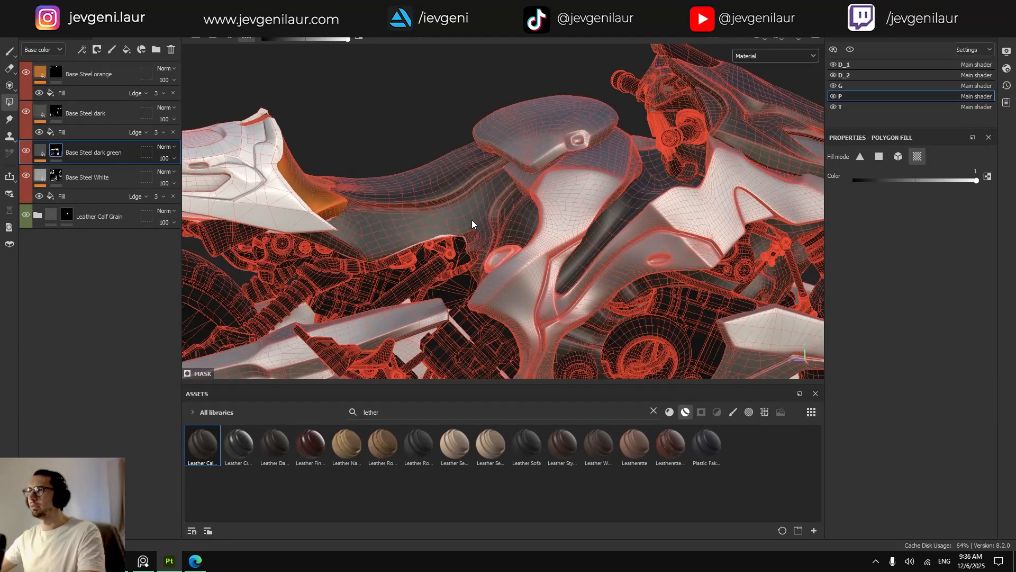
pyautogui.scroll(8, 470, 225)
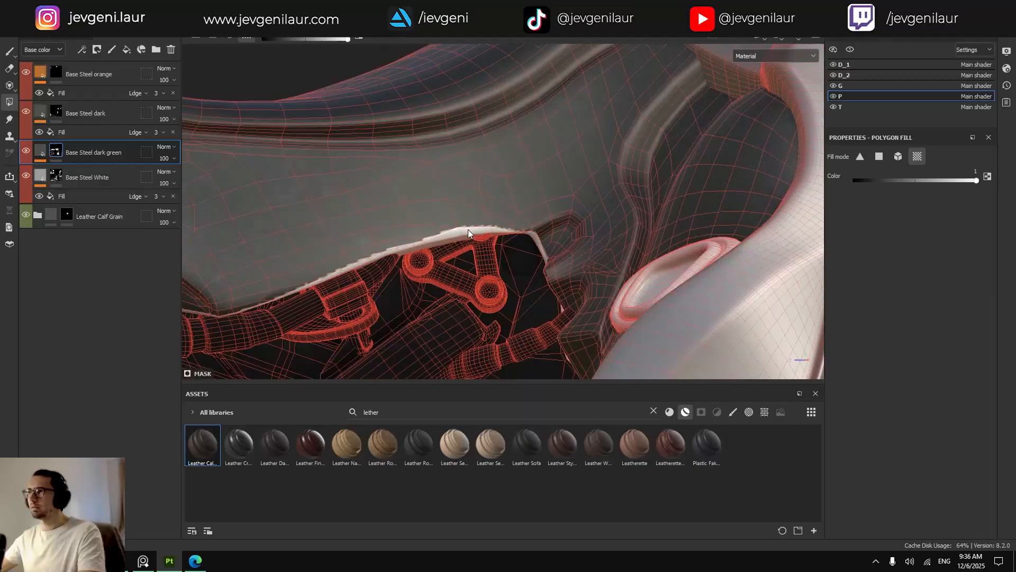
pyautogui.press('1')
pyautogui.scroll(-10, 531, 210)
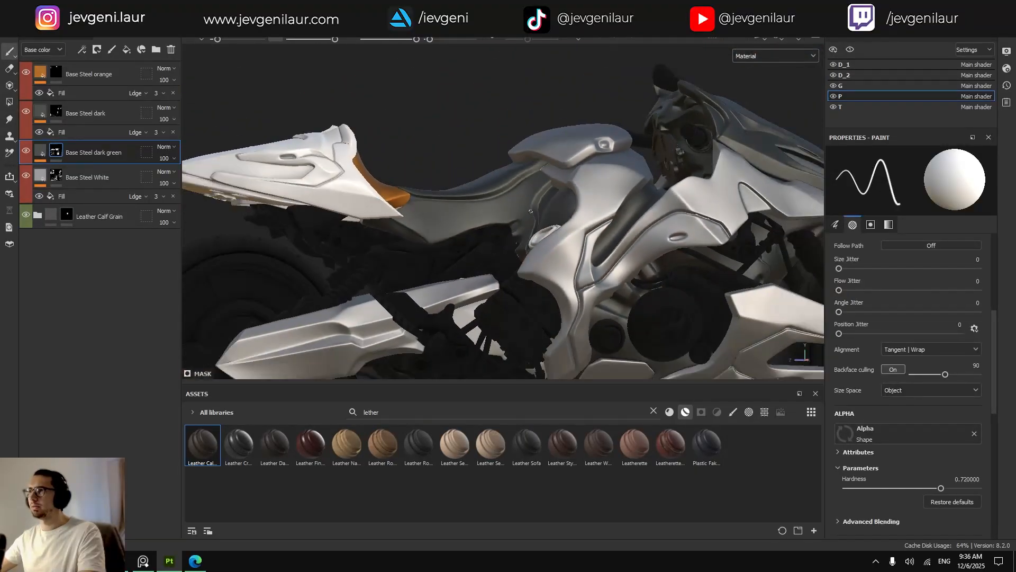
# Inspect the edges and underside of the dark green panel below the seat for uncovered white areas.
pyautogui.scroll(-5, 531, 211)
pyautogui.scroll(10, 674, 217)
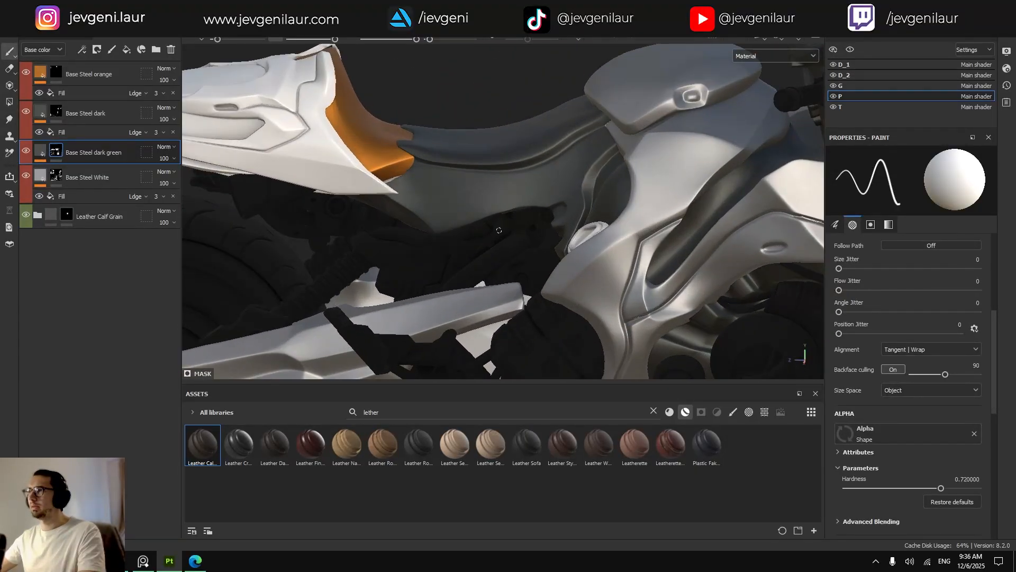
pyautogui.scroll(8, 674, 217)
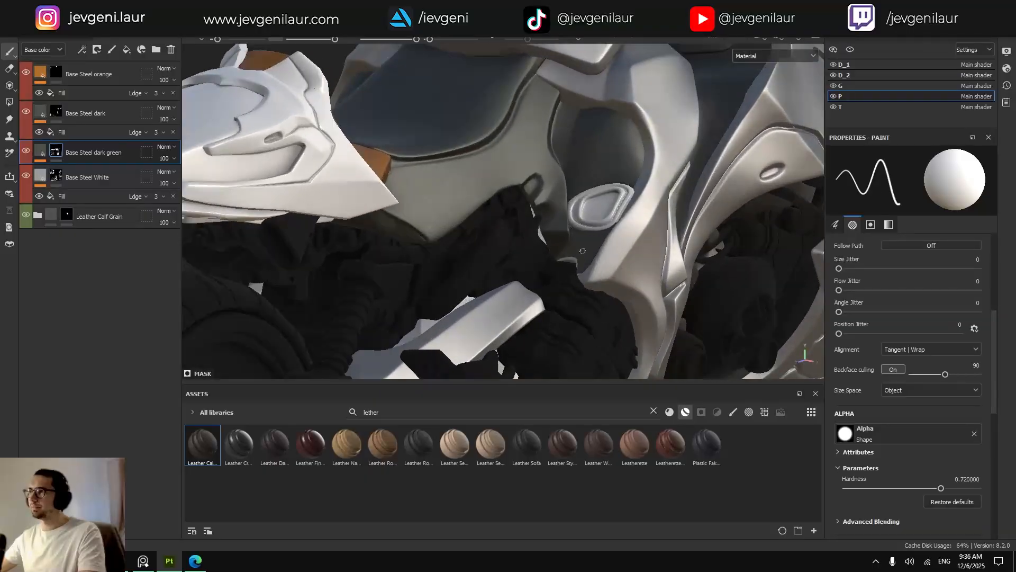
pyautogui.press('4')
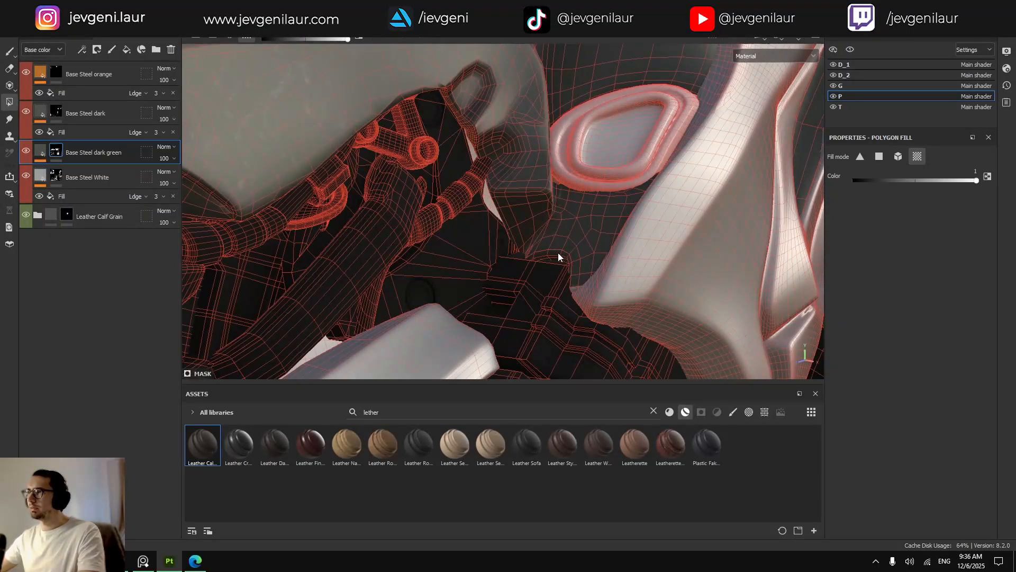
pyautogui.moveTo(558, 256)
pyautogui.keyDown('alt'); pyautogui.mouseDown()
pyautogui.moveTo(535, 211)
pyautogui.moveTo(487, 197)
pyautogui.moveTo(548, 210)
pyautogui.moveTo(508, 206)
pyautogui.moveTo(523, 206)
pyautogui.moveTo(495, 243)
pyautogui.mouseUp(); pyautogui.keyUp('alt')
pyautogui.scroll(3, 503, 190)
pyautogui.press('1')
pyautogui.scroll(6, 497, 238)
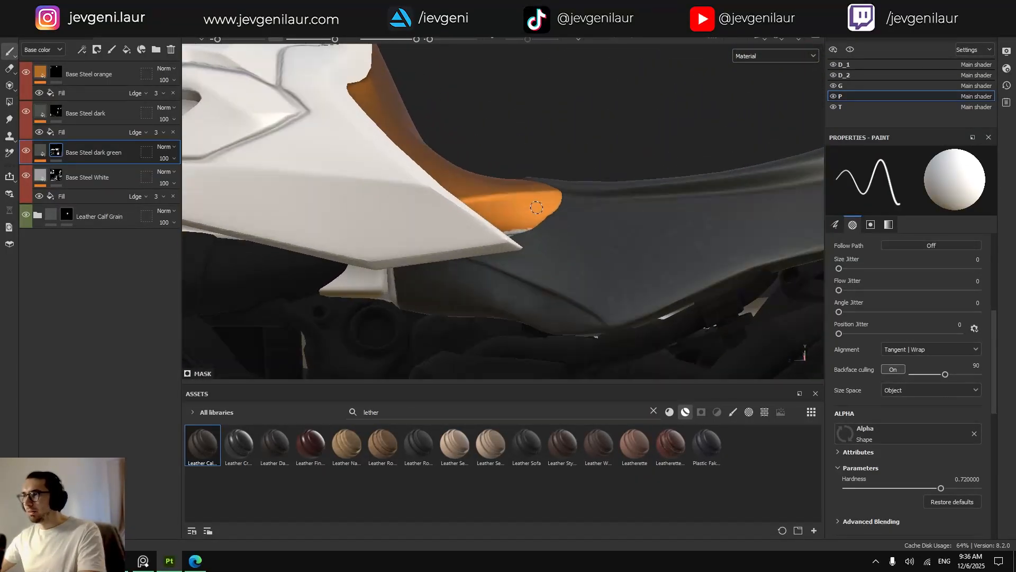
# Reveal Base Steel orange on the thin white strip along the lower edge of the orange panel behind the seat using Polygon Fill.
pyautogui.keyDown('alt'); pyautogui.moveTo(534, 212); pyautogui.dragTo(444, 291); pyautogui.keyUp('alt')
pyautogui.press('4')
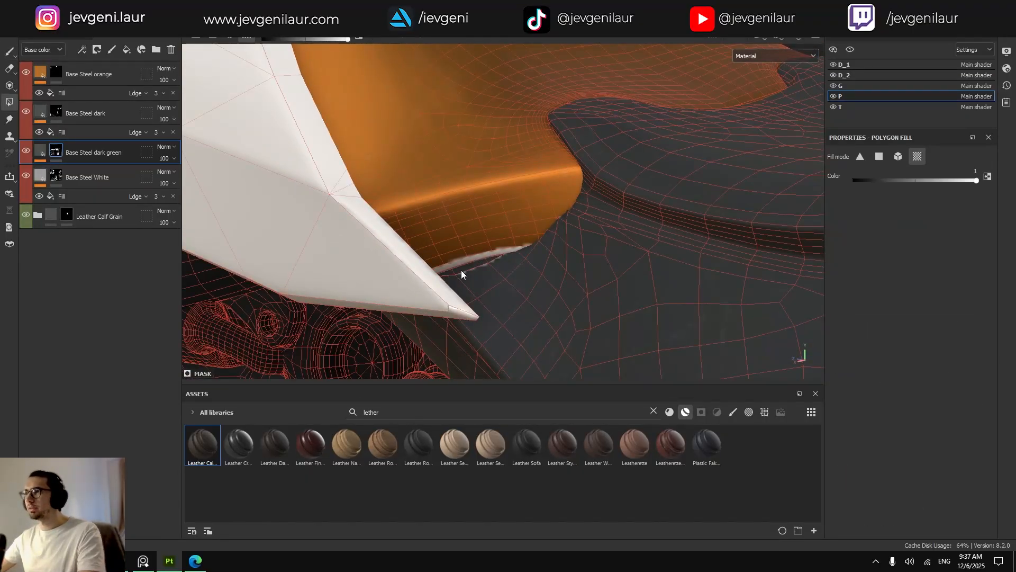
pyautogui.scroll(3, 484, 272)
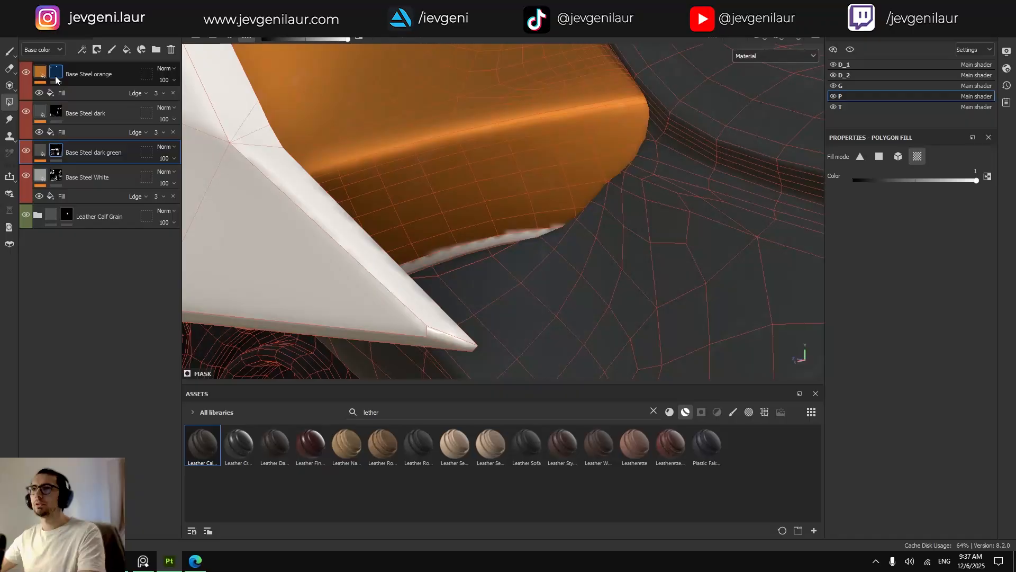
pyautogui.click(57, 73)
pyautogui.click(474, 246)
pyautogui.scroll(-2, 475, 245)
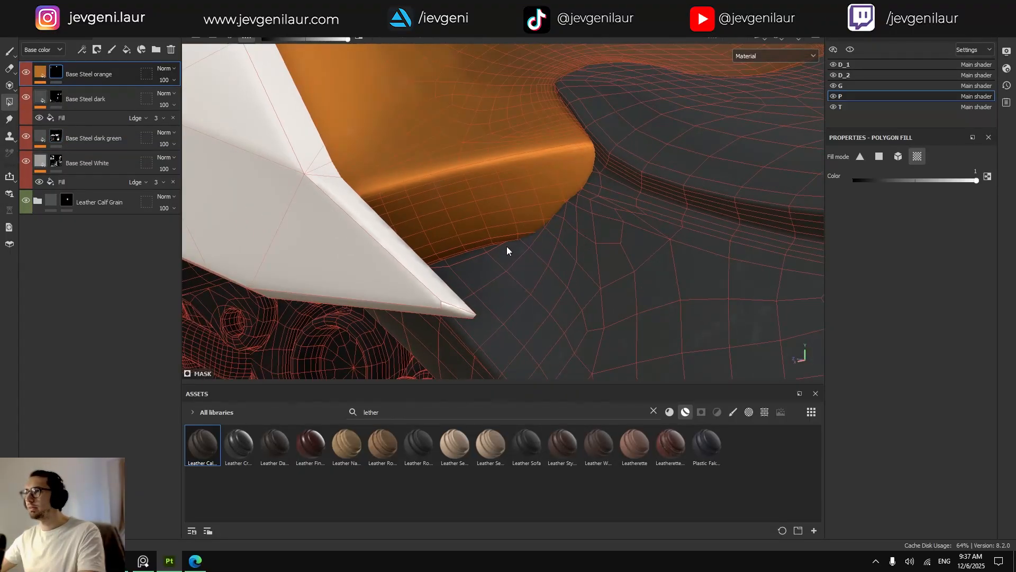
# Check the orange panel, seat and tail from several angles and compare them with the motorcycle concept reference image.
pyautogui.scroll(-7, 507, 247)
pyautogui.press('1')
pyautogui.moveTo(542, 248)
pyautogui.keyDown('alt'); pyautogui.mouseDown()
pyautogui.moveTo(699, 264)
pyautogui.moveTo(590, 264)
pyautogui.mouseUp(); pyautogui.keyUp('alt')
pyautogui.scroll(-3, 570, 249)
pyautogui.scroll(-4, 700, 265)
pyautogui.keyDown('alt'); pyautogui.moveTo(591, 264); pyautogui.dragTo(393, 256, button='middle'); pyautogui.keyUp('alt')
pyautogui.keyDown('alt'); pyautogui.moveTo(393, 256); pyautogui.dragTo(365, 249); pyautogui.keyUp('alt')
pyautogui.keyDown('alt'); pyautogui.moveTo(365, 249); pyautogui.dragTo(466, 238, button='middle'); pyautogui.keyUp('alt')
pyautogui.scroll(4, 466, 239)
pyautogui.scroll(2, 460, 248)
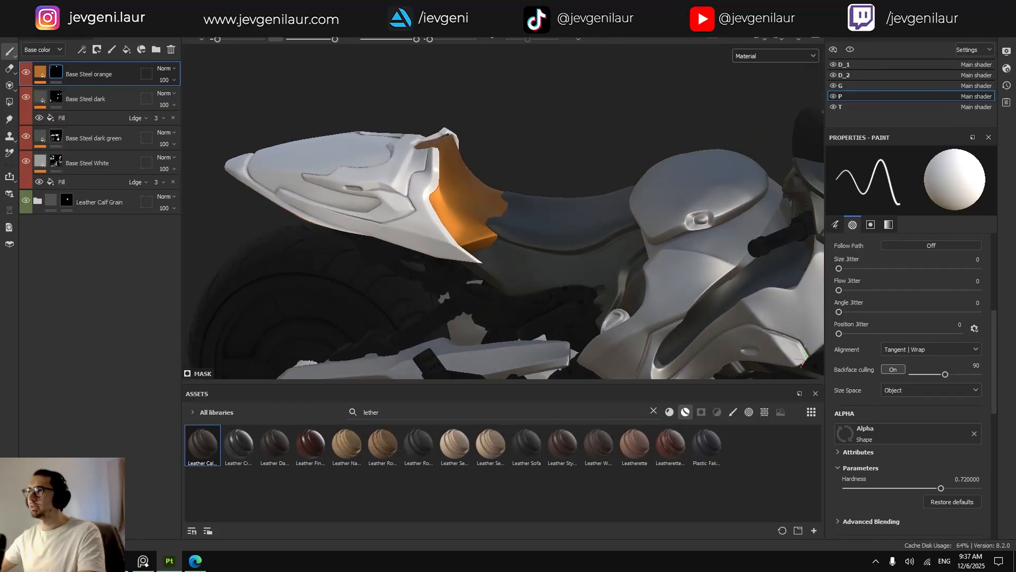
pyautogui.keyDown('alt'); pyautogui.moveTo(460, 248); pyautogui.dragTo(403, 233); pyautogui.keyUp('alt')
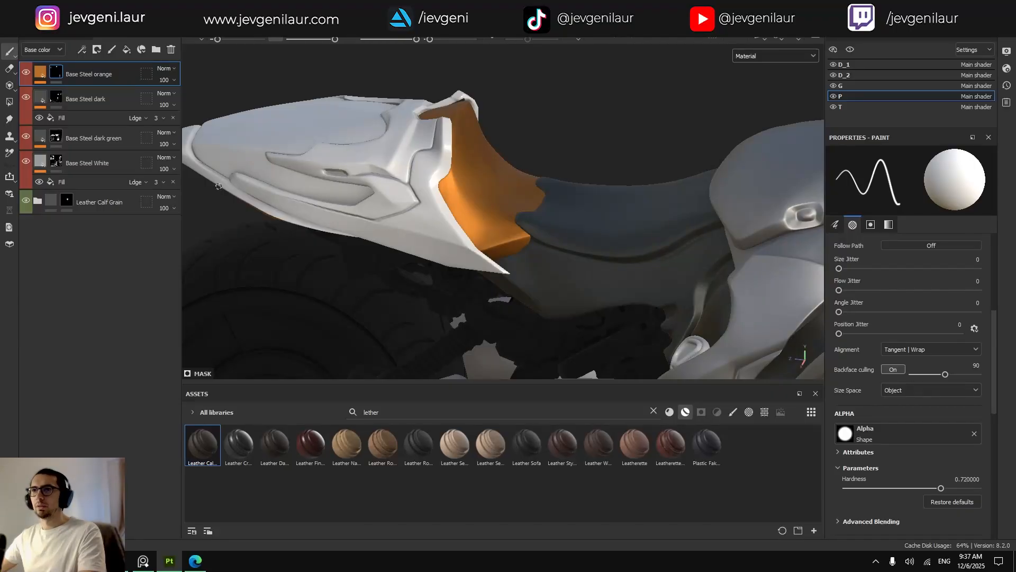
pyautogui.moveTo(0, 270); pyautogui.dragTo(413, 285, button='right')
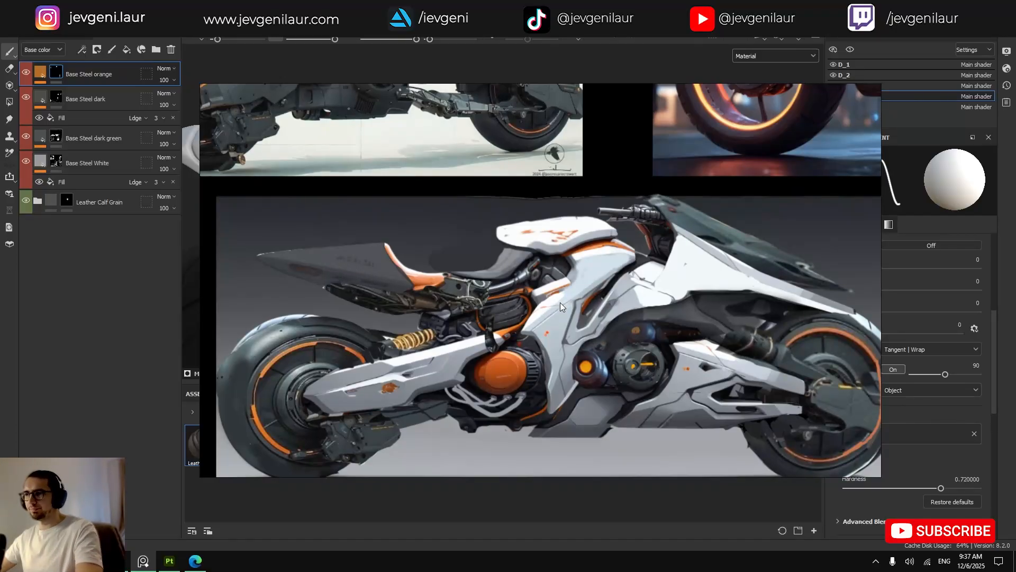
pyautogui.moveTo(560, 302); pyautogui.dragTo(0, 289, button='right')
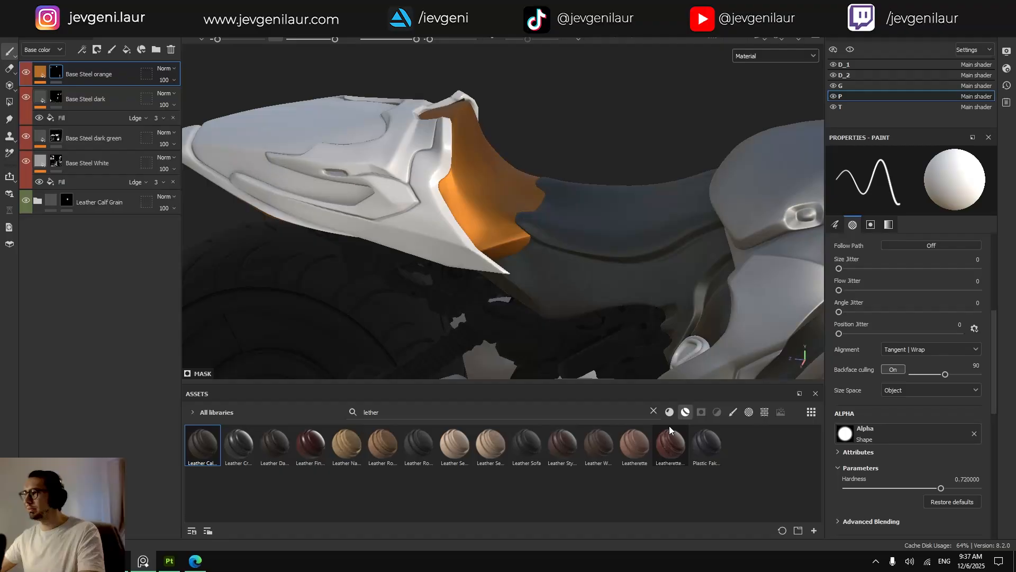
# Search the smart materials for "plasti" and add Plastic Soft Dirty above the Base Steel orange layer.
pyautogui.click(654, 411)
pyautogui.write('pl')
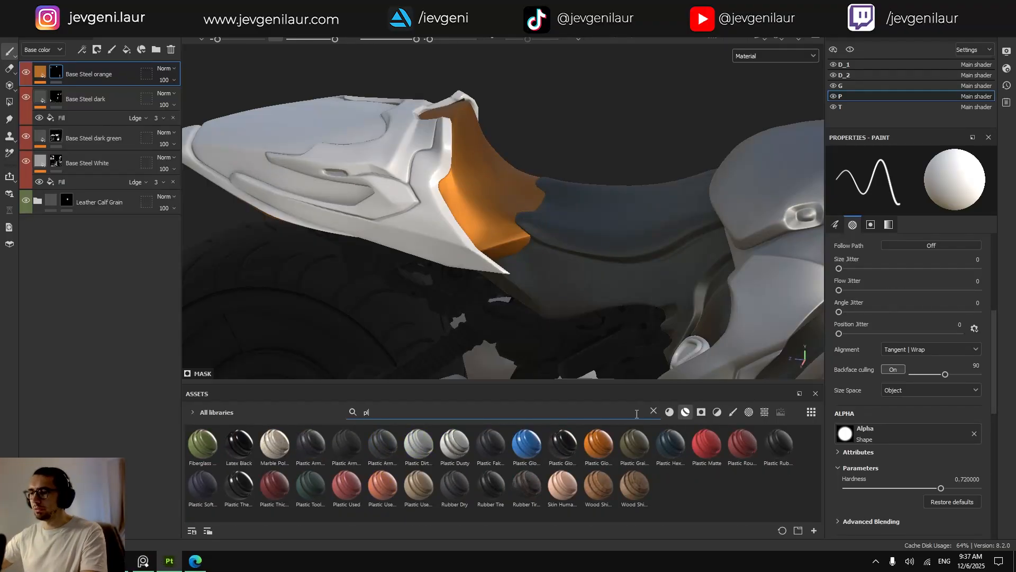
pyautogui.write('asti')
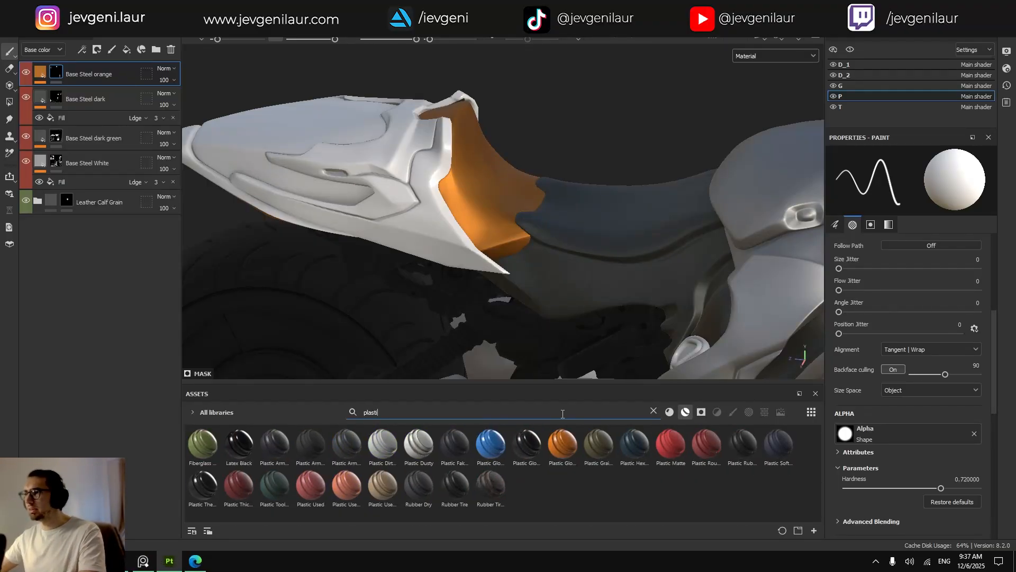
pyautogui.moveTo(460, 454)
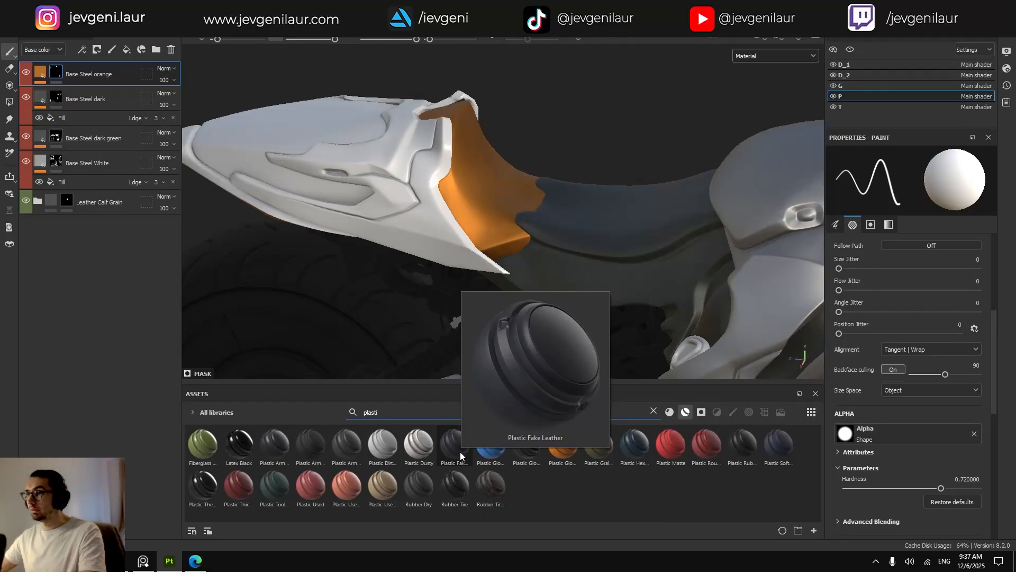
pyautogui.moveTo(311, 446)
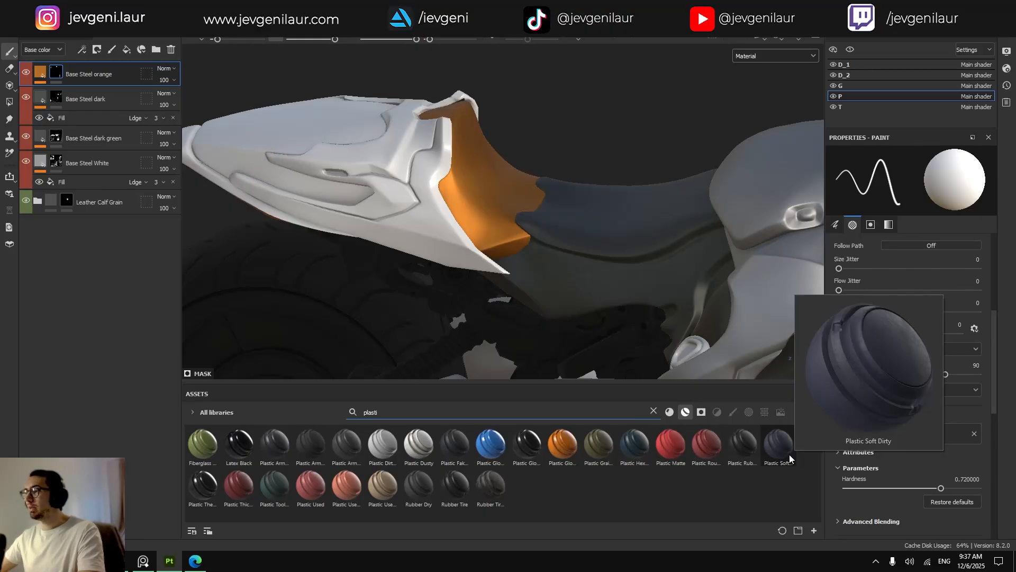
pyautogui.moveTo(789, 454); pyautogui.dragTo(87, 69)
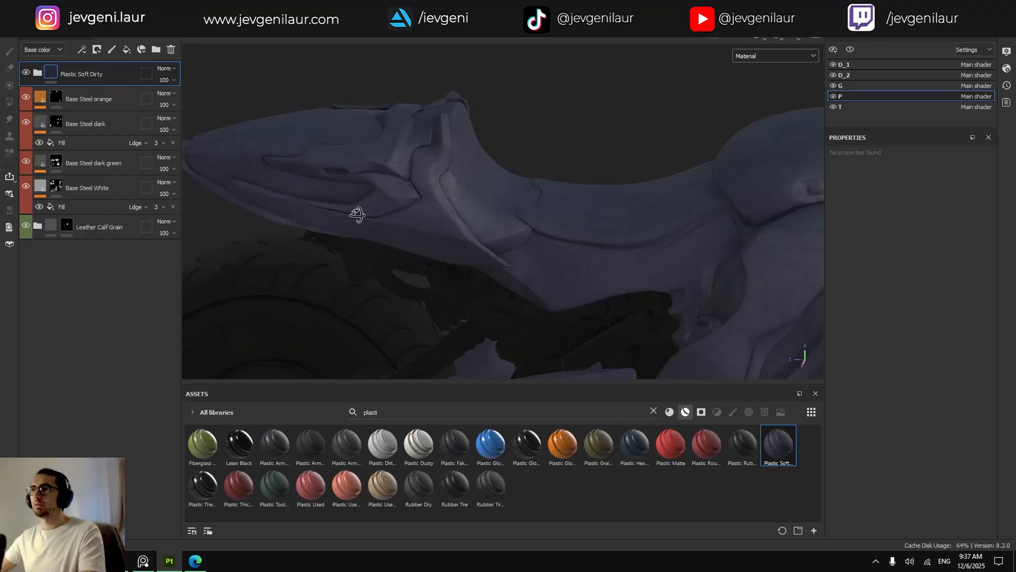
# Delete the Dirt and Roughness Stains layers from the Plastic Soft Dirty group.
pyautogui.click(37, 72)
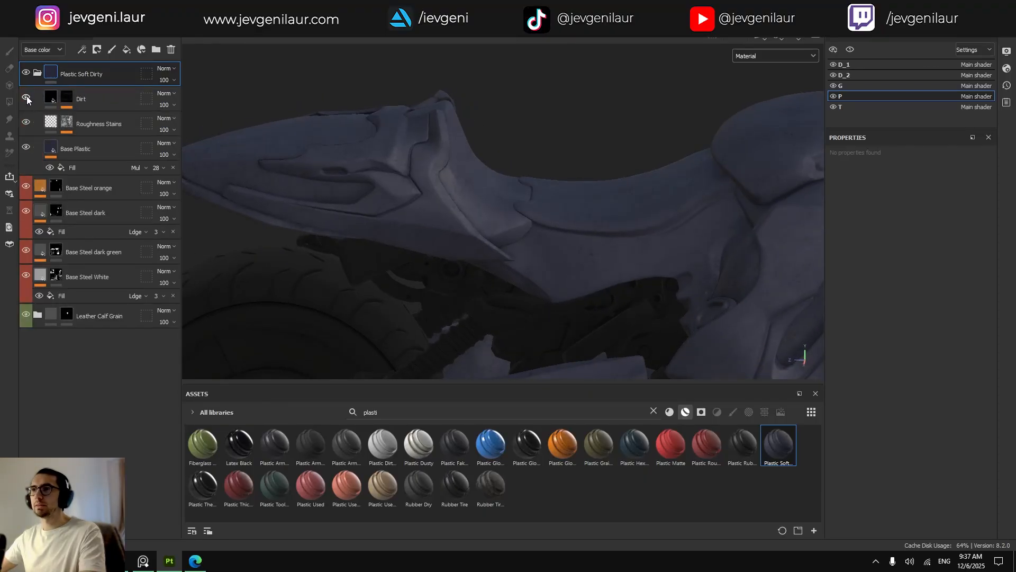
pyautogui.click(26, 98)
pyautogui.click(26, 124)
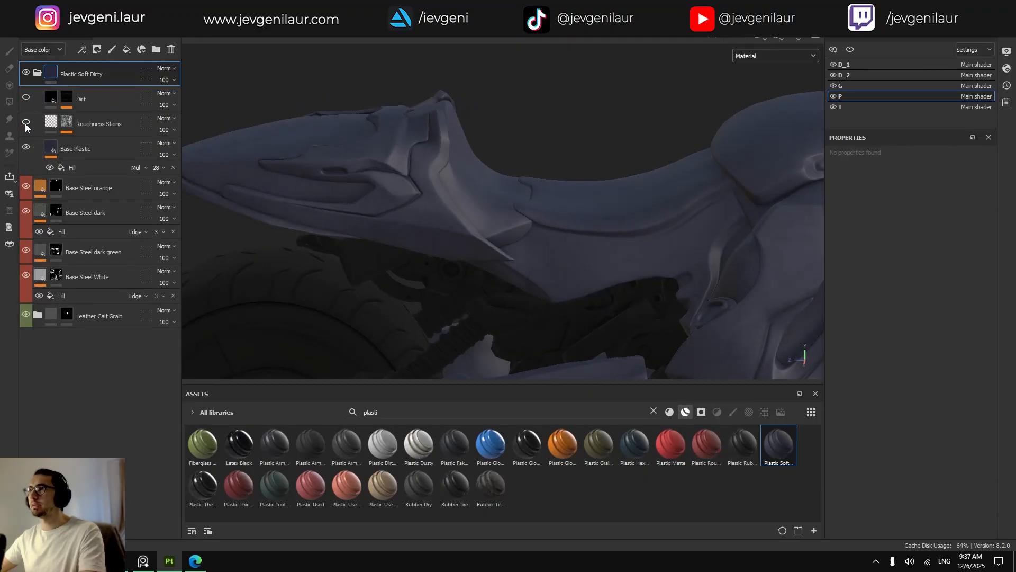
pyautogui.click(91, 95)
pyautogui.keyDown('shift'); pyautogui.click(90, 118); pyautogui.keyUp('shift')
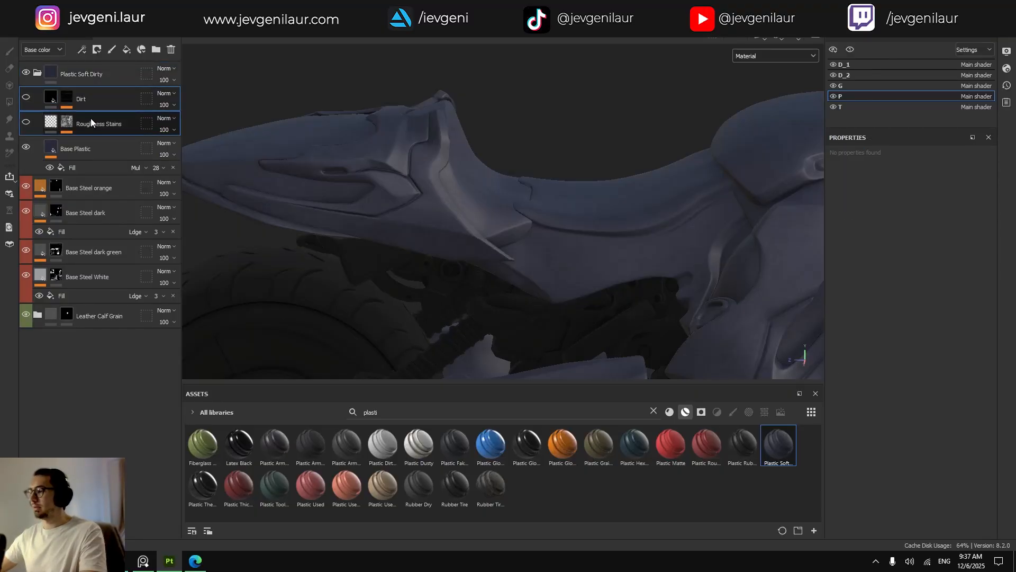
pyautogui.press('Delete')
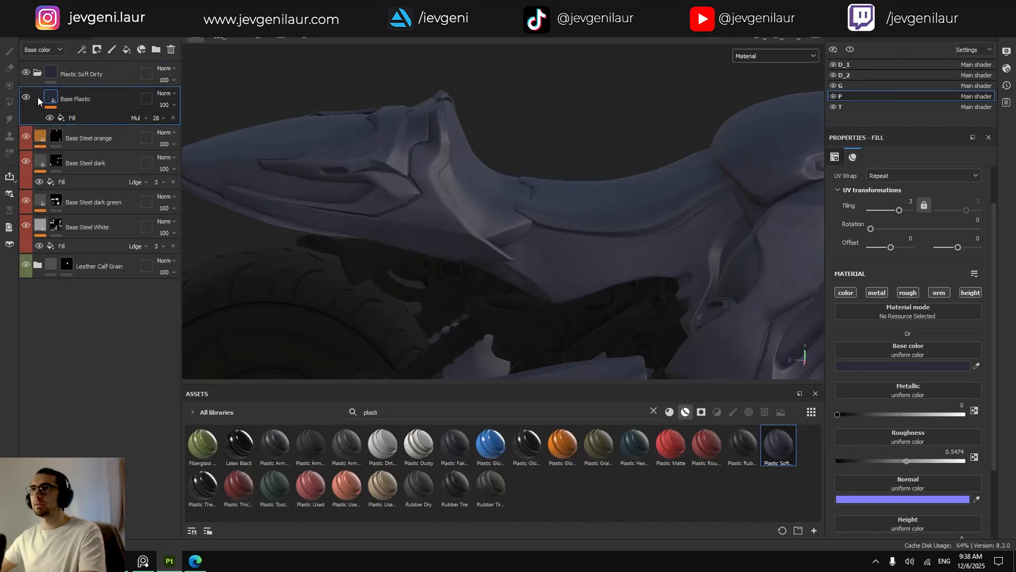
# Move the Base Plastic layer out of the Plastic Soft Dirty group and delete the empty group.
pyautogui.rightClick(80, 97)
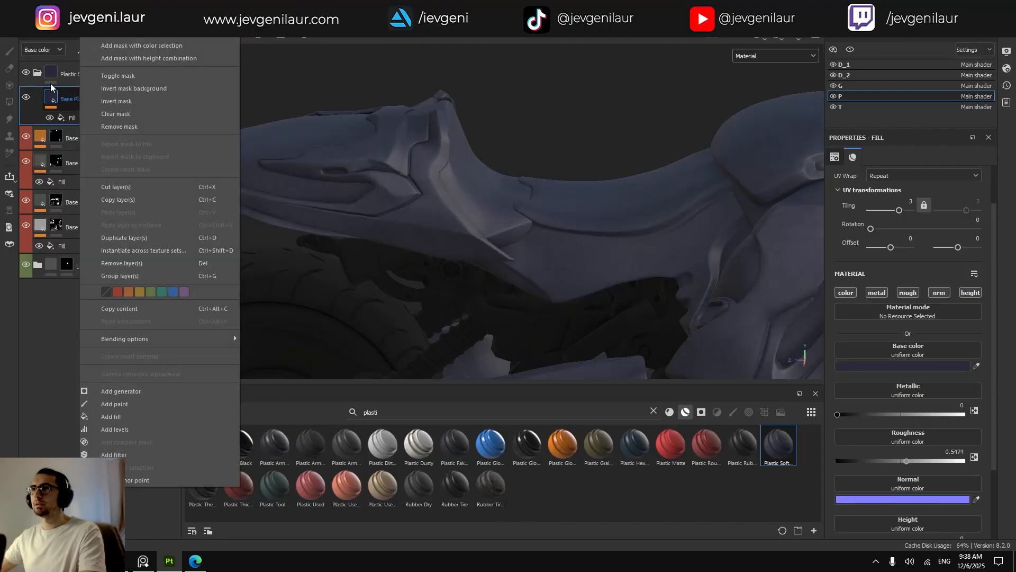
pyautogui.click(50, 83)
pyautogui.click(85, 100)
pyautogui.moveTo(85, 102); pyautogui.dragTo(85, 66)
pyautogui.click(78, 109)
pyautogui.press('Delete')
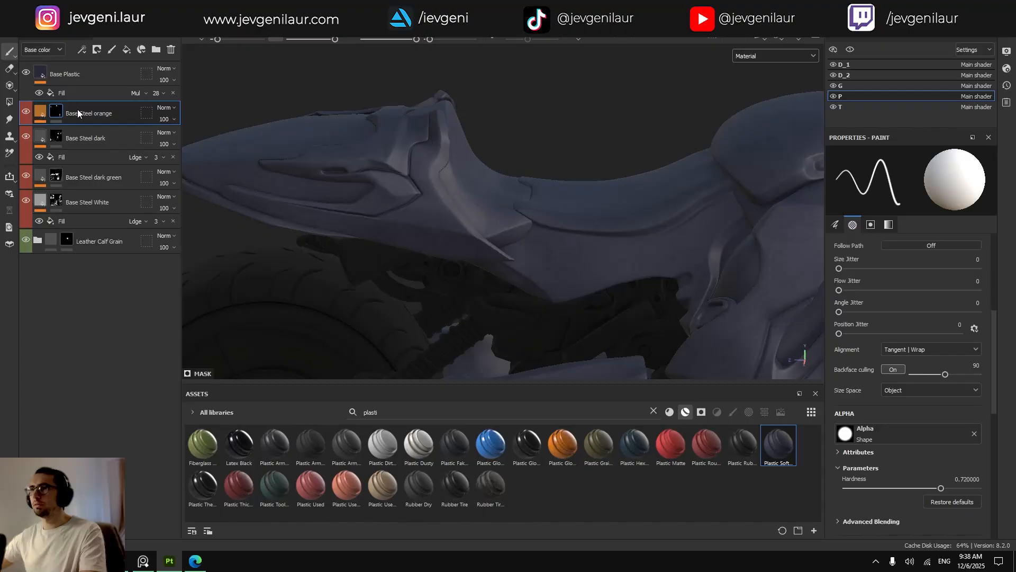
# Lower the opacity of the Fill effect on the Base Plastic layer to 10.
pyautogui.click(76, 79)
pyautogui.scroll(-4, 437, 221)
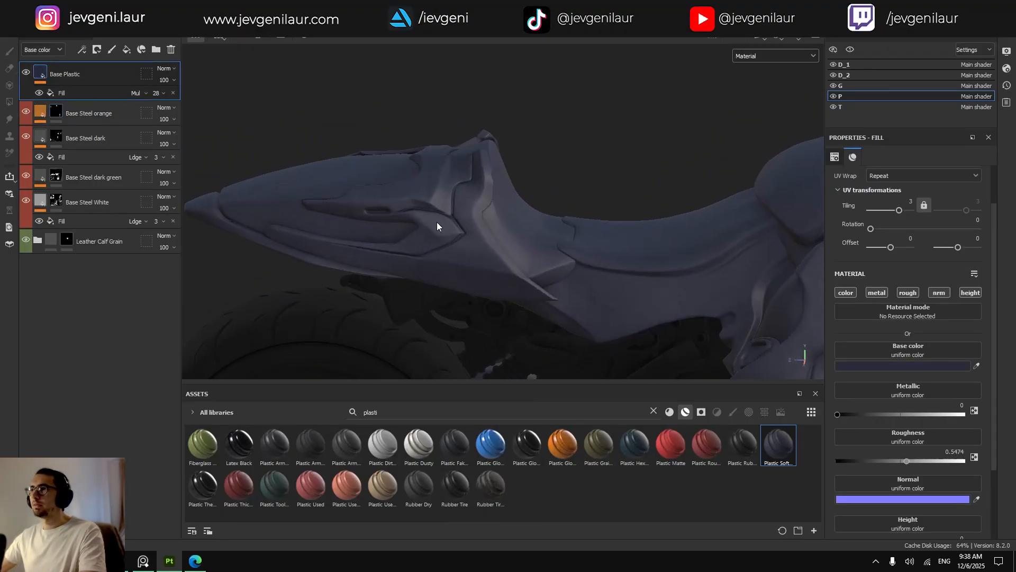
pyautogui.scroll(6, 445, 212)
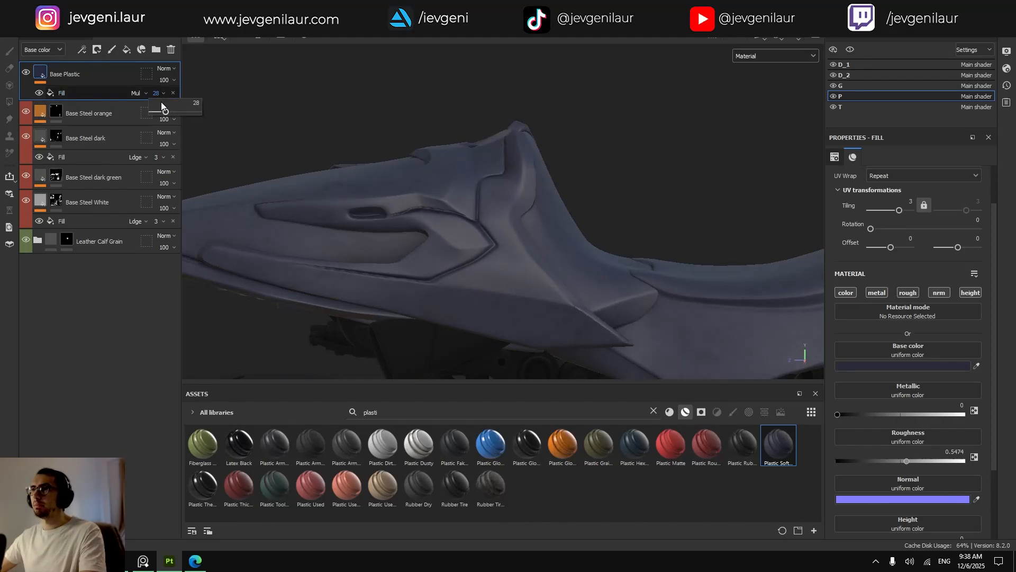
pyautogui.moveTo(169, 111); pyautogui.dragTo(157, 111)
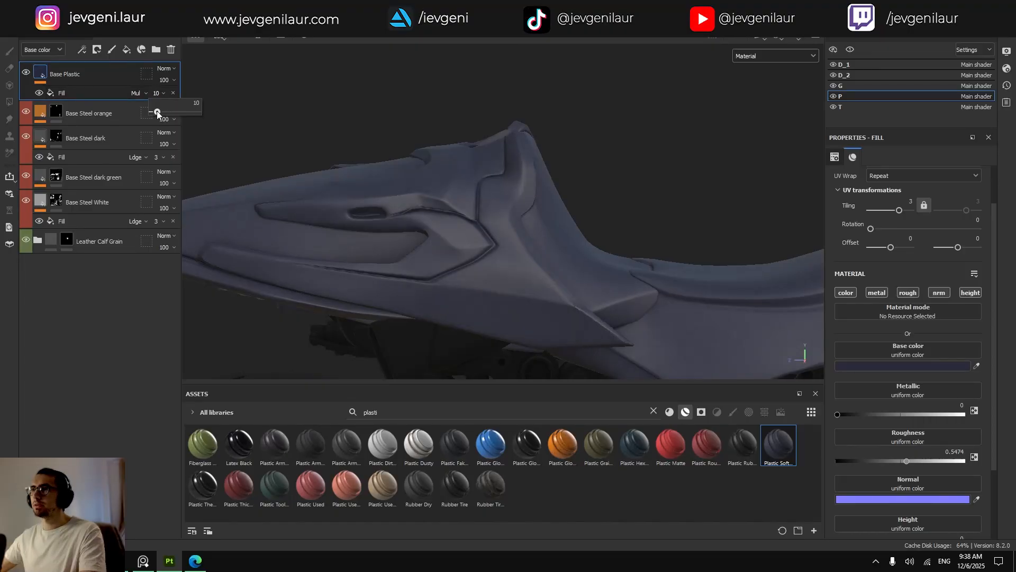
# Rename the Base Plastic layer as "Plastic dark".
pyautogui.rightClick(69, 74)
pyautogui.doubleClick(62, 73)
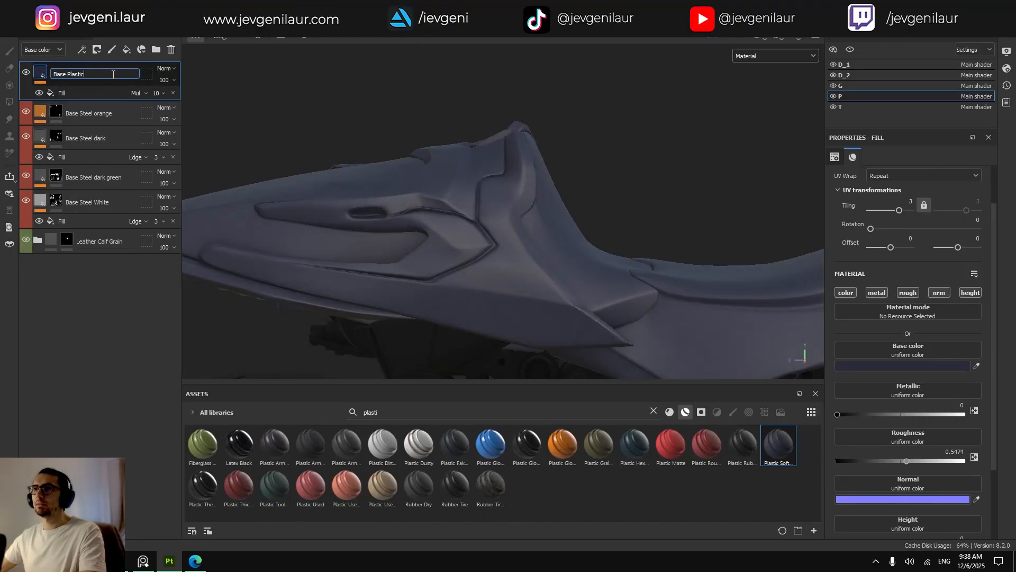
pyautogui.press('BackSpace')
pyautogui.press('BackSpace')
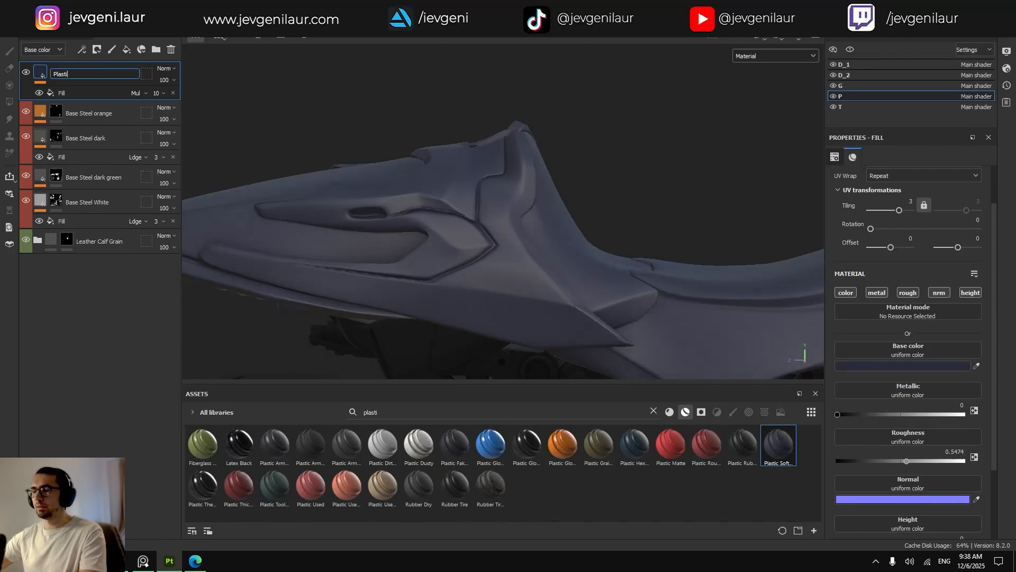
pyautogui.write('Plastic d')
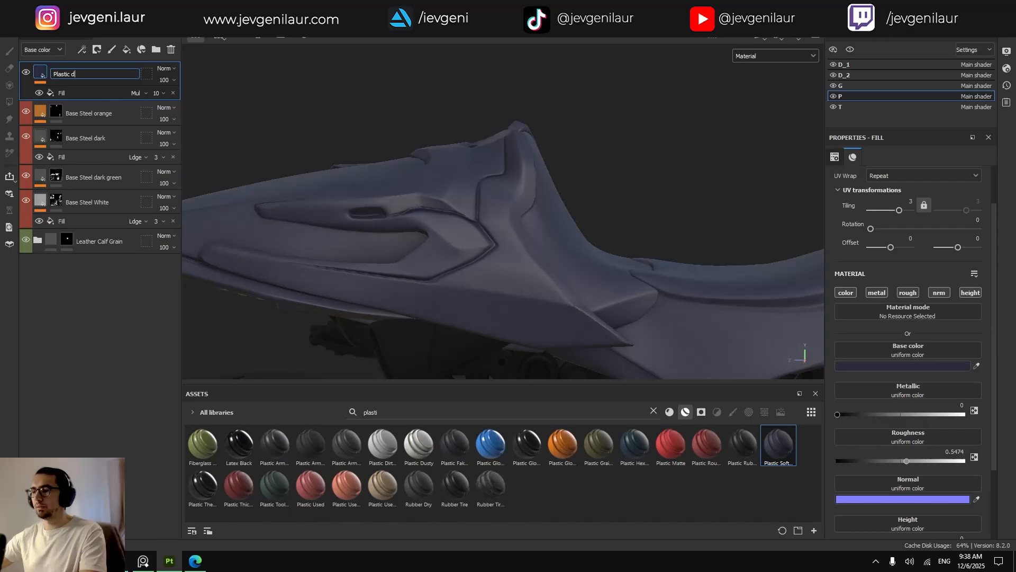
pyautogui.write('ark')
pyautogui.press('Return')
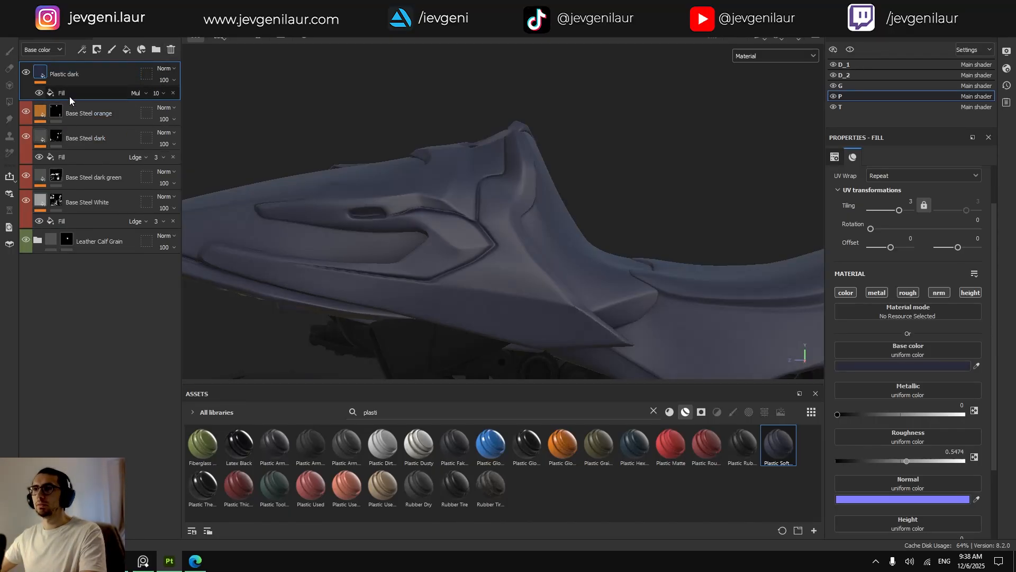
# Add a black mask to Plastic dark and reveal the material on the tail's raised side cover using Polygon Fill.
pyautogui.rightClick(68, 75)
pyautogui.click(98, 100)
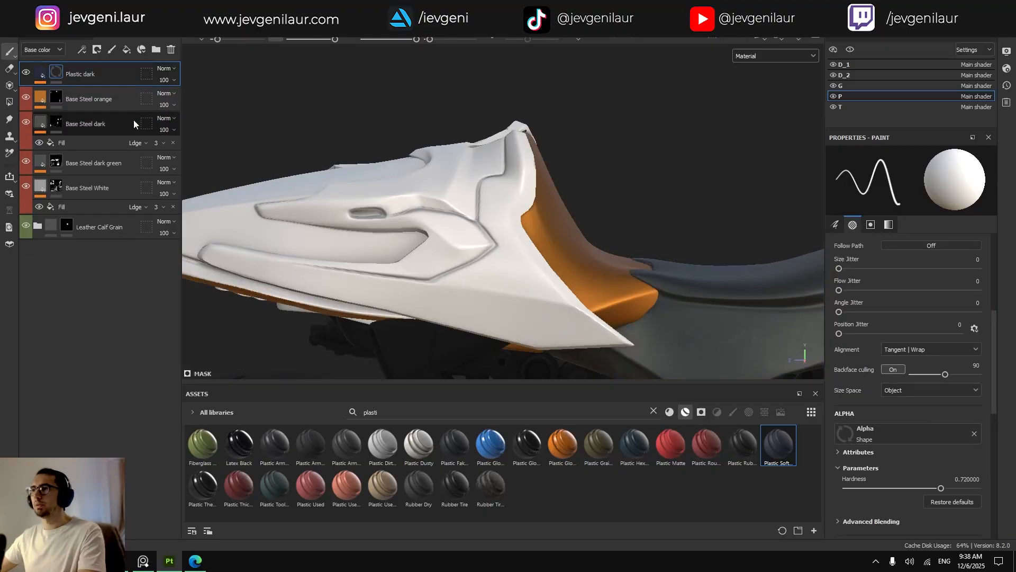
pyautogui.press('4')
pyautogui.scroll(2, 525, 218)
pyautogui.click(511, 218)
pyautogui.scroll(-2, 510, 218)
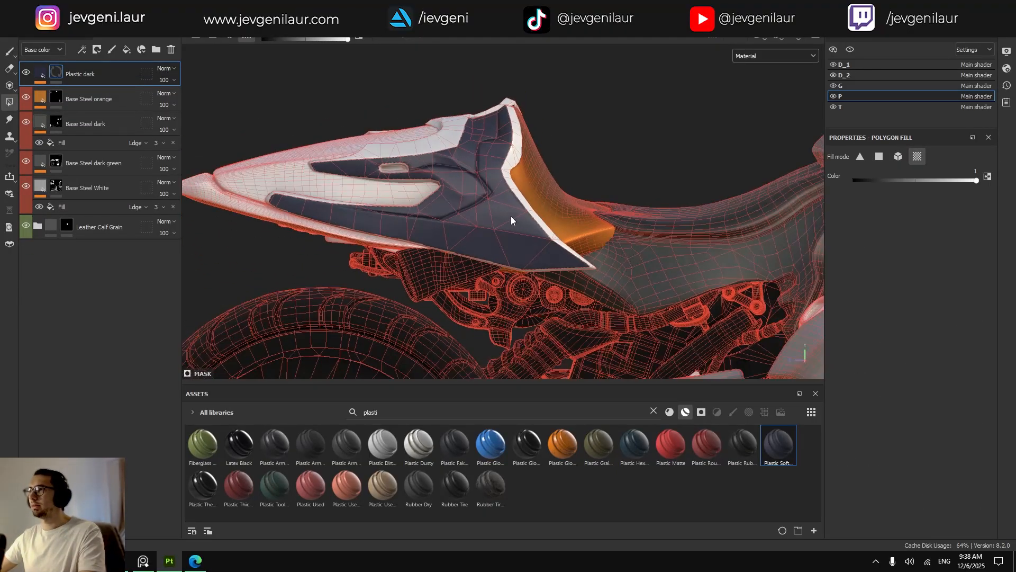
pyautogui.keyDown('alt'); pyautogui.moveTo(510, 216); pyautogui.dragTo(548, 213); pyautogui.keyUp('alt')
pyautogui.click(541, 227)
pyautogui.scroll(-3, 536, 225)
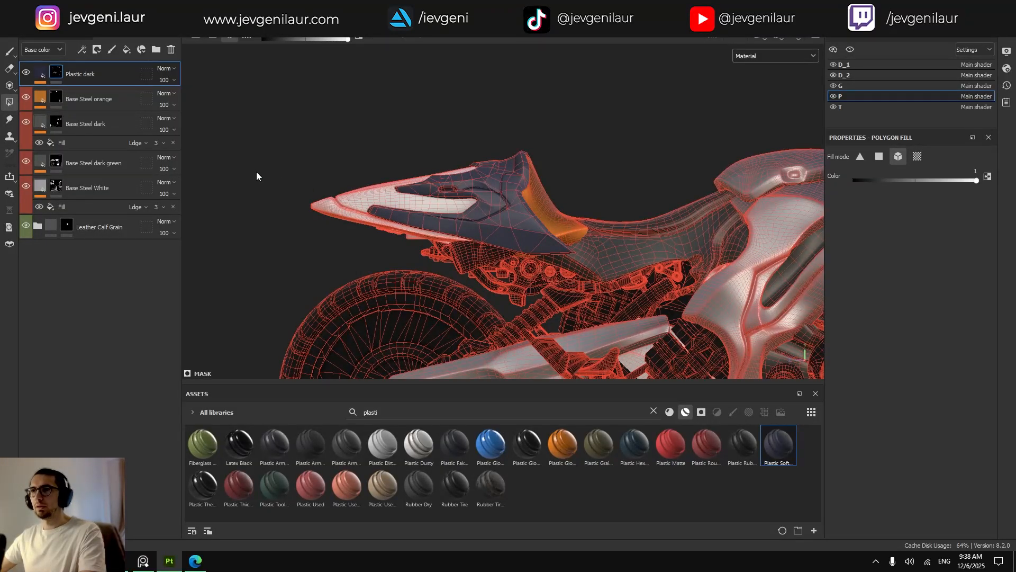
# Set the Plastic dark roughness to 0.6327 and its base color to the less saturated dark grey 2B2C34.
pyautogui.click(40, 73)
pyautogui.click(852, 368)
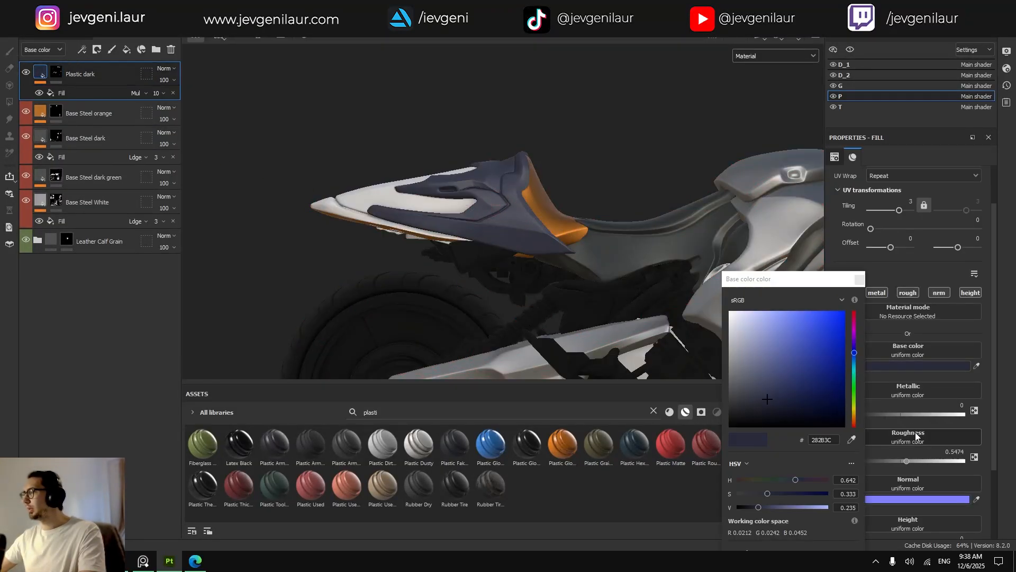
pyautogui.moveTo(908, 462); pyautogui.dragTo(917, 464)
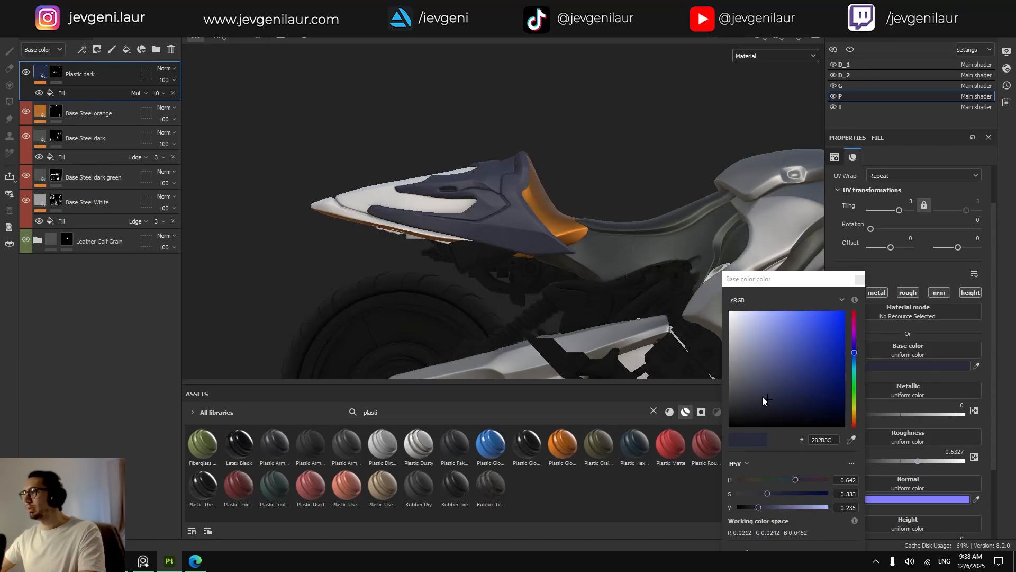
pyautogui.moveTo(762, 396); pyautogui.dragTo(751, 402)
# Check the dark plastic tail cover against the whole motorcycle from several angles and close the color picker.
pyautogui.keyDown('alt'); pyautogui.moveTo(669, 204); pyautogui.dragTo(634, 252, button='right'); pyautogui.keyUp('alt')
pyautogui.keyDown('alt'); pyautogui.moveTo(634, 252); pyautogui.dragTo(516, 197, button='middle'); pyautogui.keyUp('alt')
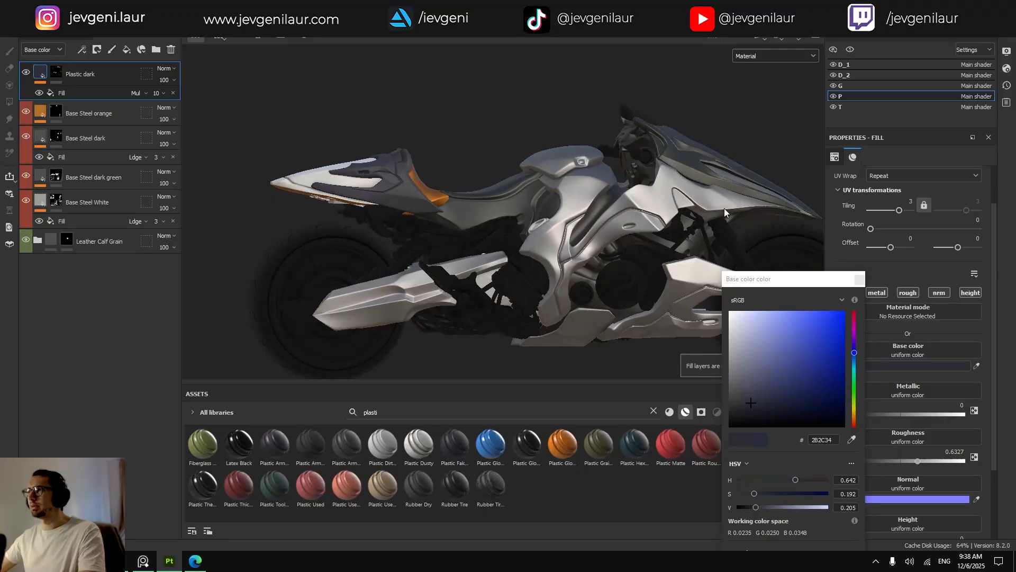
pyautogui.keyDown('alt'); pyautogui.moveTo(725, 213); pyautogui.dragTo(762, 210, button='right'); pyautogui.keyUp('alt')
pyautogui.keyDown('alt'); pyautogui.moveTo(577, 212); pyautogui.dragTo(475, 231); pyautogui.keyUp('alt')
pyautogui.keyDown('alt'); pyautogui.moveTo(475, 231); pyautogui.dragTo(599, 242, button='middle'); pyautogui.keyUp('alt')
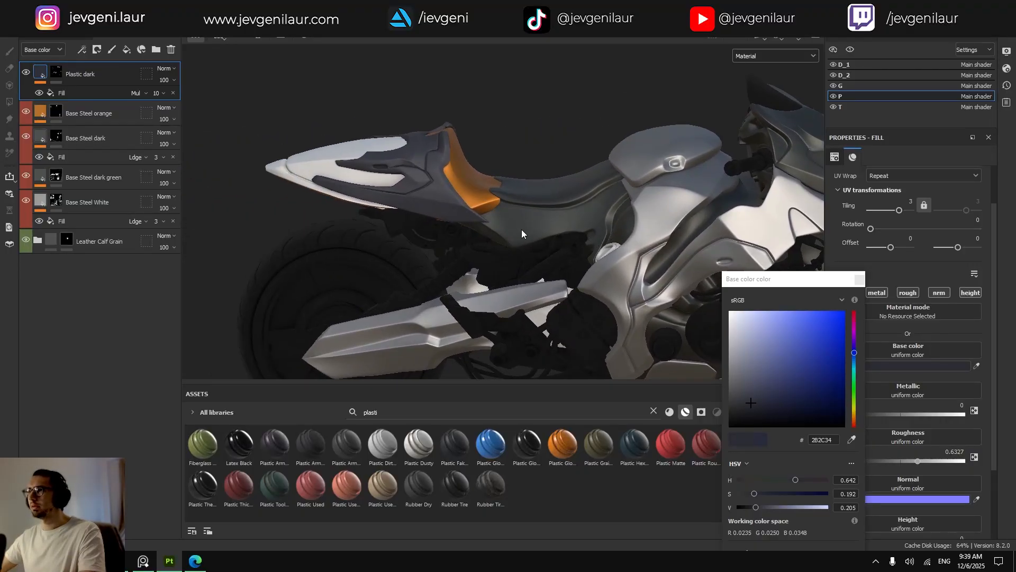
pyautogui.scroll(3, 440, 180)
pyautogui.keyDown('alt'); pyautogui.moveTo(440, 180); pyautogui.dragTo(510, 218, button='middle'); pyautogui.keyUp('alt')
pyautogui.keyDown('alt'); pyautogui.moveTo(510, 219); pyautogui.dragTo(526, 193); pyautogui.keyUp('alt')
pyautogui.click(855, 282)
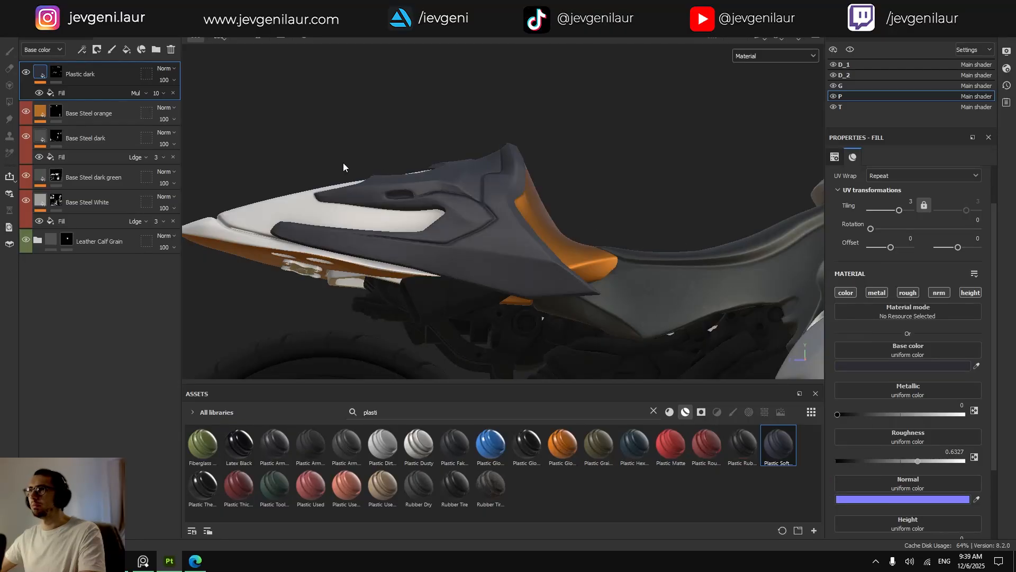
# Duplicate the Plastic dark layer and rename the copy as "Plastic darkerrrr".
pyautogui.hotkey('ctrl', 'd')
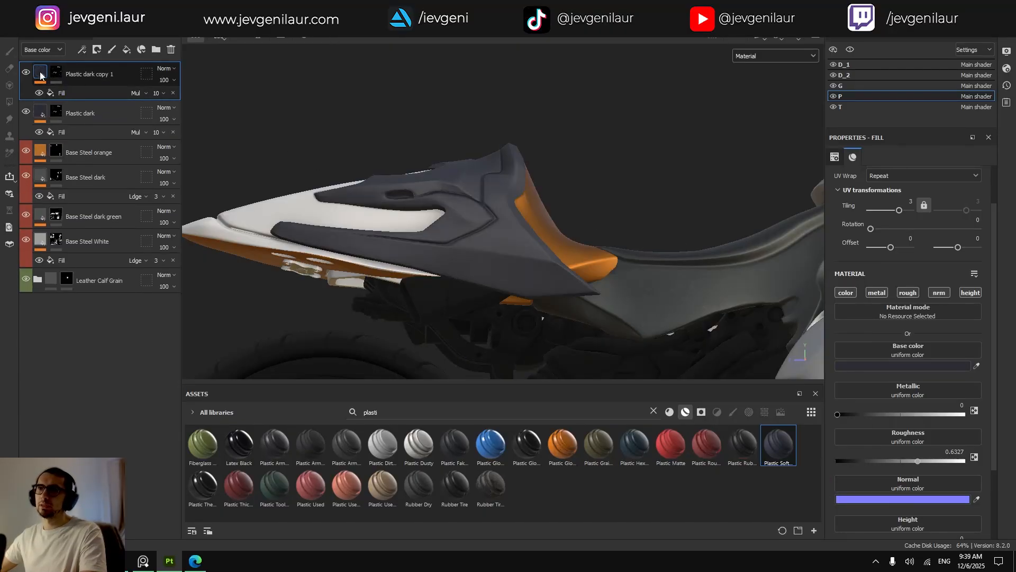
pyautogui.doubleClick(83, 75)
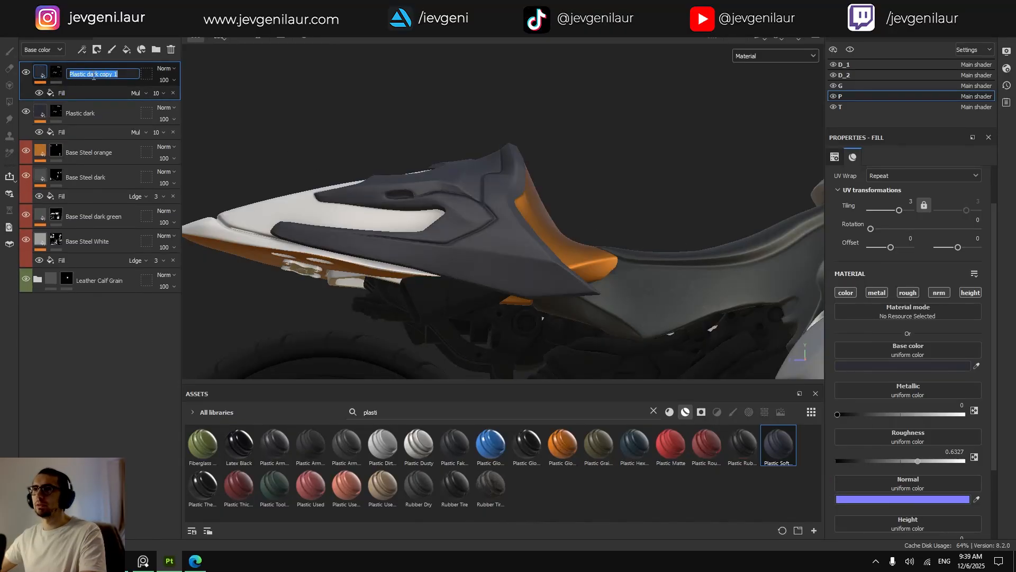
pyautogui.press('BackSpace')
pyautogui.press('BackSpace')
pyautogui.write('er')
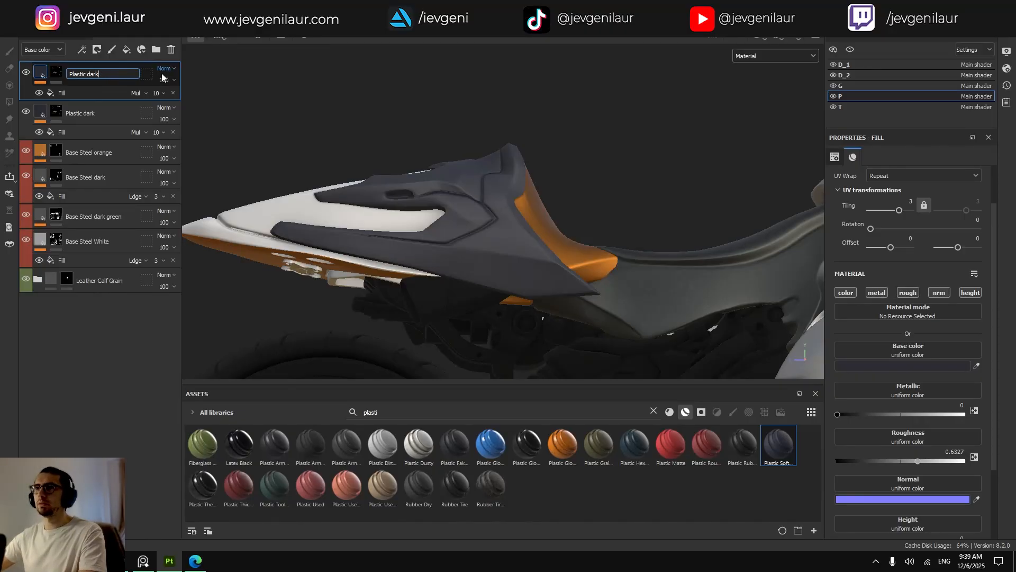
pyautogui.press('Return')
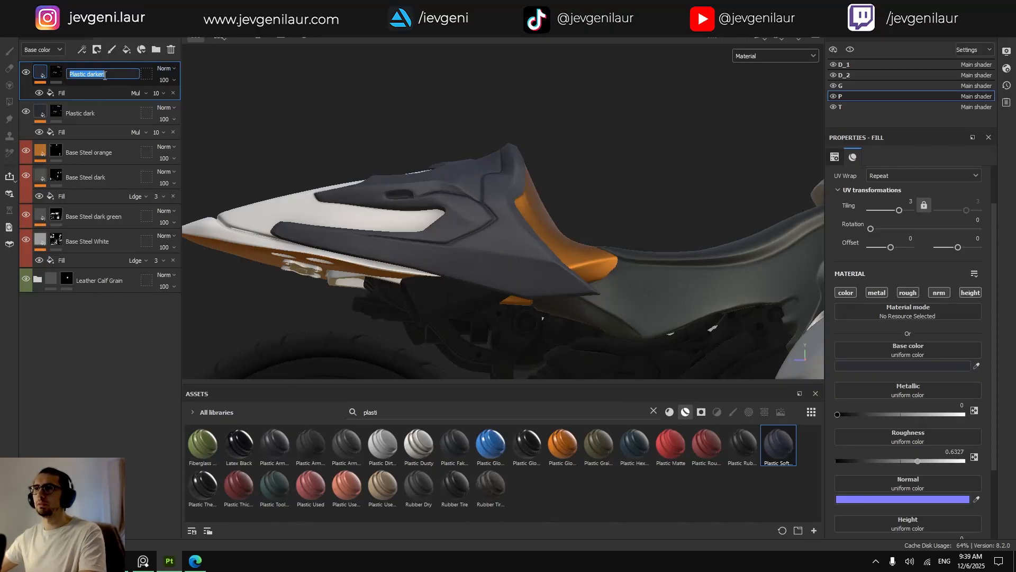
pyautogui.doubleClick(108, 74)
pyautogui.press('Return')
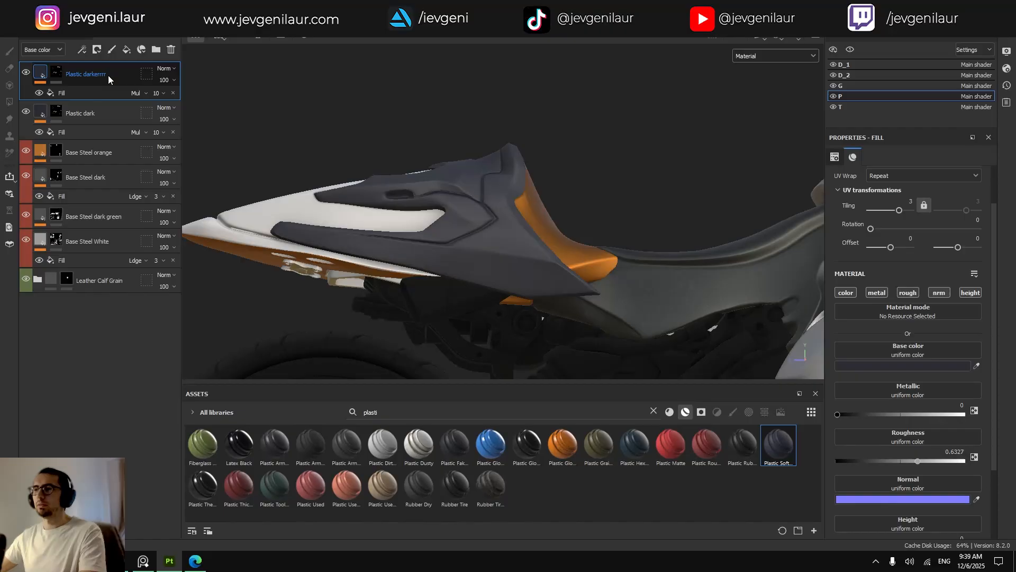
# Clear the mask of Plastic darkerrrr and try Polygon Fill on the white tail panel.
pyautogui.click(59, 75)
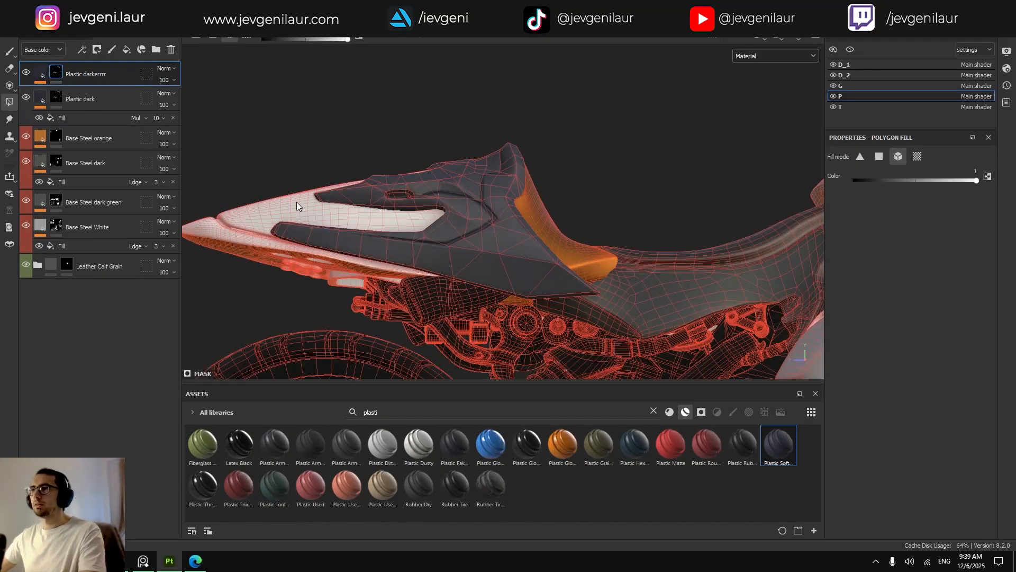
pyautogui.rightClick(61, 72)
pyautogui.click(86, 91)
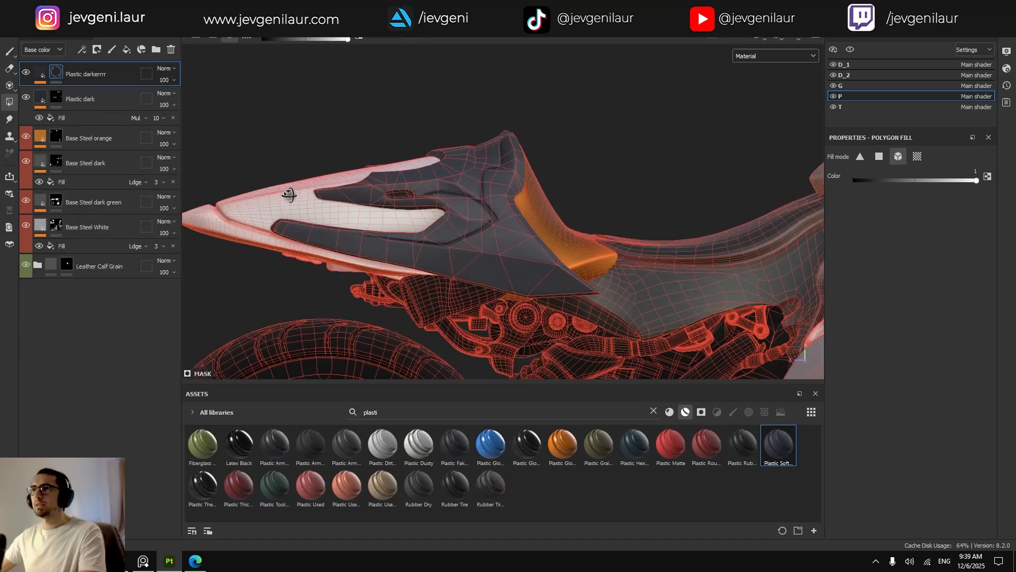
pyautogui.click(291, 204)
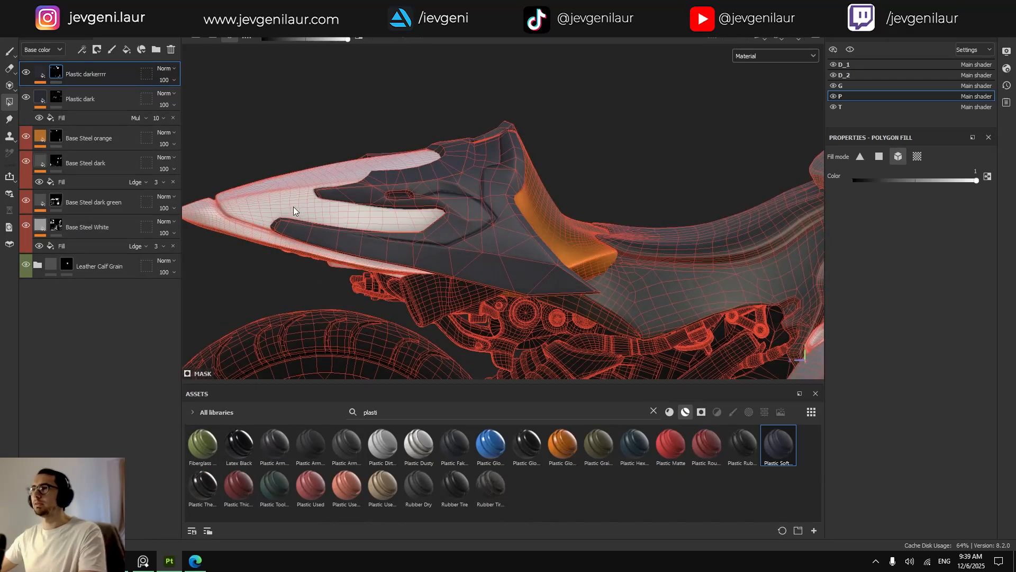
pyautogui.keyDown('alt'); pyautogui.moveTo(293, 207); pyautogui.dragTo(383, 223); pyautogui.keyUp('alt')
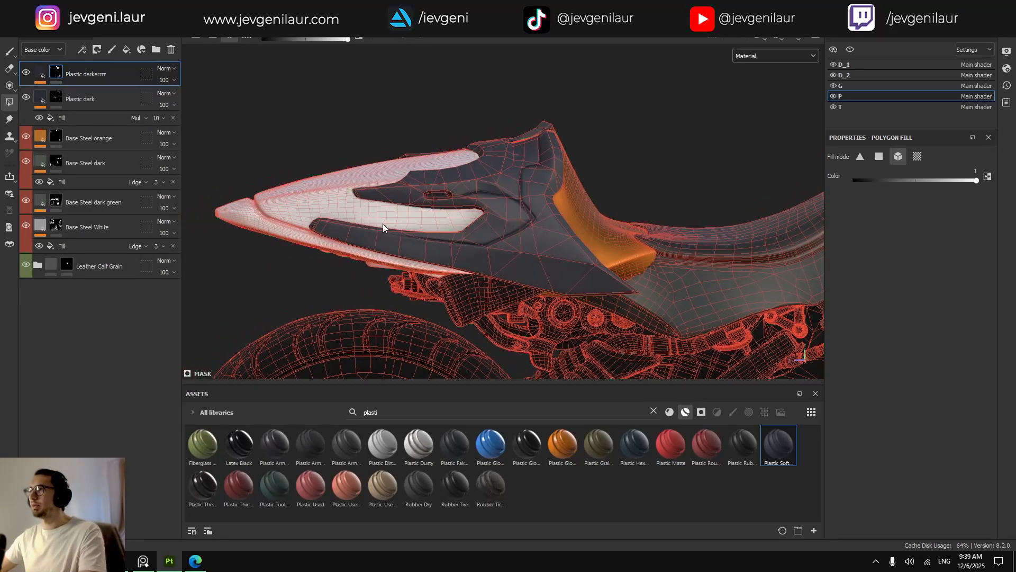
# Move the Plastic darkerrrr and Plastic dark layers together below Base Steel White, above Leather Calf Grain.
pyautogui.click(75, 98)
pyautogui.keyDown('ctrl'); pyautogui.click(85, 78); pyautogui.keyUp('ctrl')
pyautogui.moveTo(85, 78); pyautogui.dragTo(93, 249)
pyautogui.click(87, 200)
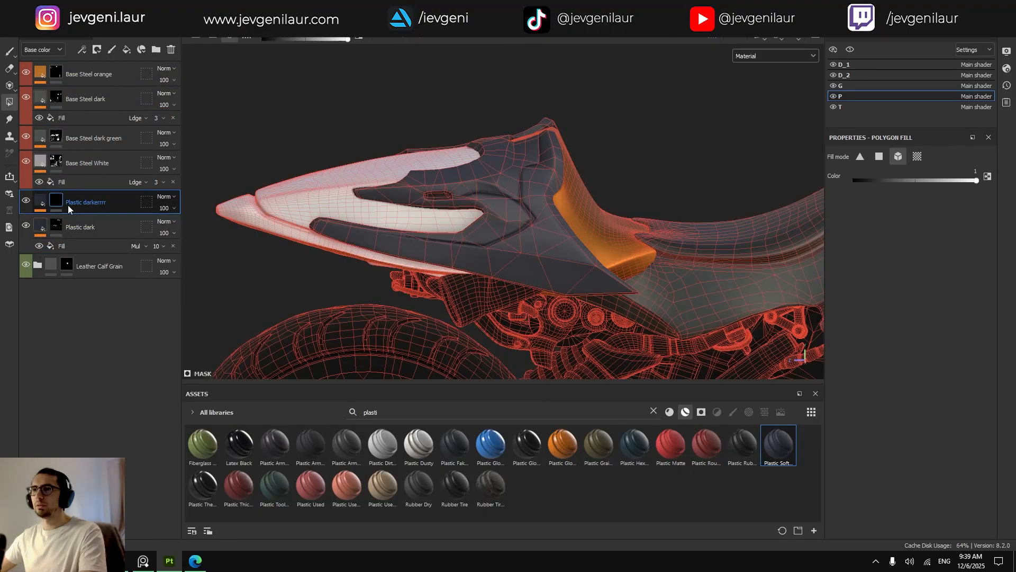
# Reveal Plastic darkerrrr on the white tail panel by filling the mesh in its mask with Polygon Fill.
pyautogui.click(41, 202)
pyautogui.click(56, 200)
pyautogui.click(313, 203)
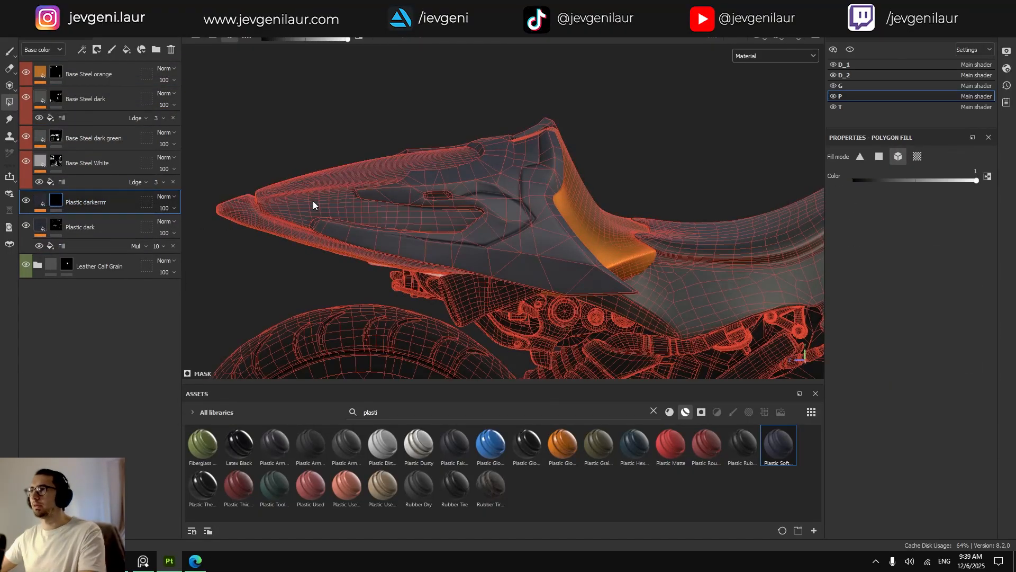
# Examine the tail tip and its orange underside up close, toggling Plastic darkerrrr and the wireframe to compare the covered parts.
pyautogui.press('1')
pyautogui.moveTo(313, 202)
pyautogui.keyDown('alt'); pyautogui.mouseDown()
pyautogui.moveTo(404, 220)
pyautogui.moveTo(452, 190)
pyautogui.moveTo(496, 199)
pyautogui.moveTo(427, 208)
pyautogui.moveTo(457, 217)
pyautogui.moveTo(475, 180)
pyautogui.moveTo(545, 134)
pyautogui.moveTo(448, 196)
pyautogui.moveTo(409, 264)
pyautogui.moveTo(510, 141)
pyautogui.moveTo(401, 208)
pyautogui.moveTo(444, 274)
pyautogui.moveTo(539, 193)
pyautogui.moveTo(534, 201)
pyautogui.mouseUp(); pyautogui.keyUp('alt')
pyautogui.scroll(-3, 458, 216)
pyautogui.scroll(3, 478, 171)
pyautogui.scroll(3, 446, 198)
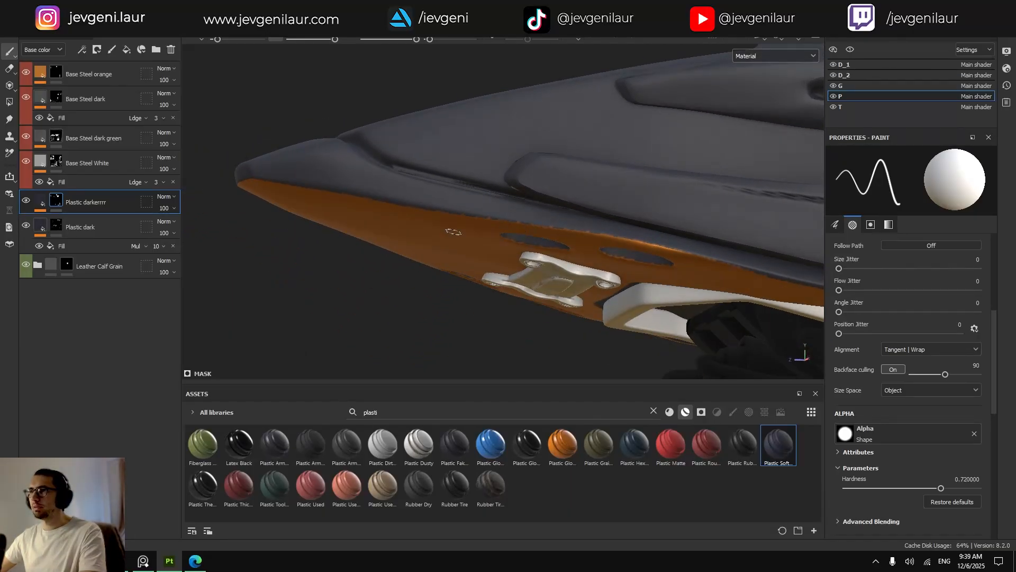
pyautogui.click(24, 200)
pyautogui.click(24, 200)
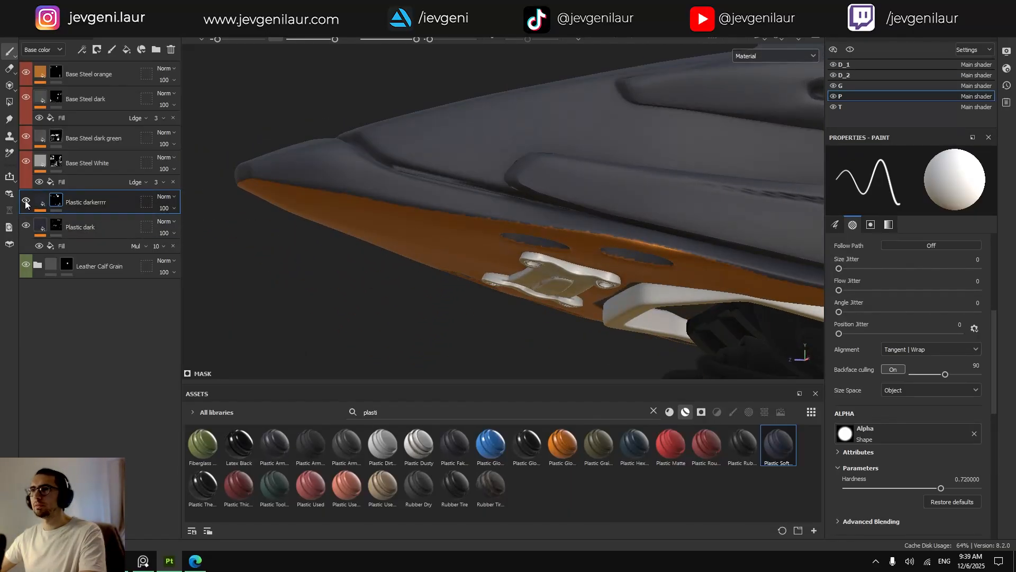
pyautogui.press('4')
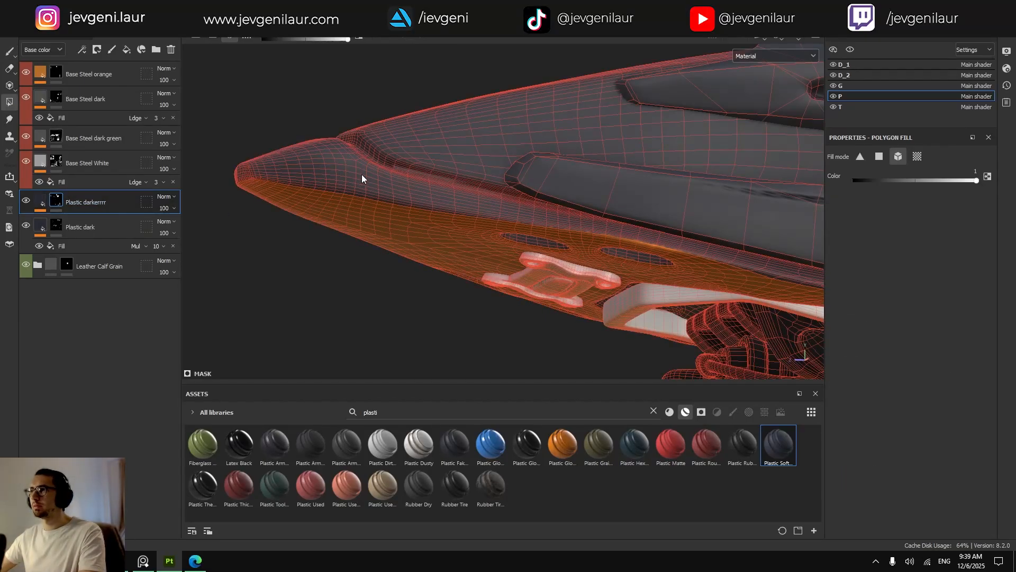
pyautogui.press('1')
pyautogui.press('4')
pyautogui.scroll(-2, 401, 223)
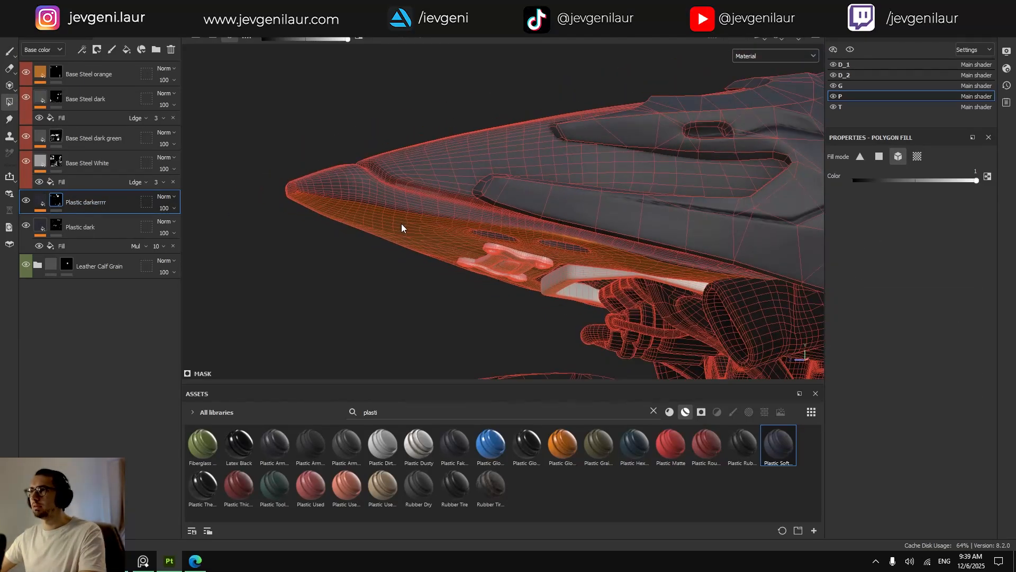
# Remove the tail's underside shell from the Base Steel orange mask with a UV-chunk polygon fill at color 0.
pyautogui.moveTo(386, 271); pyautogui.dragTo(421, 227)
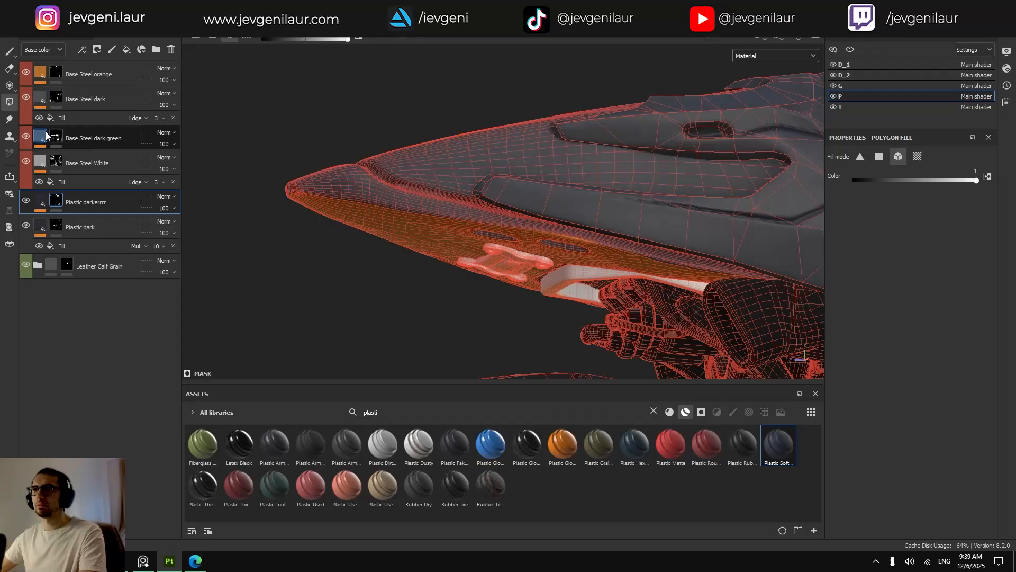
pyautogui.moveTo(39, 79)
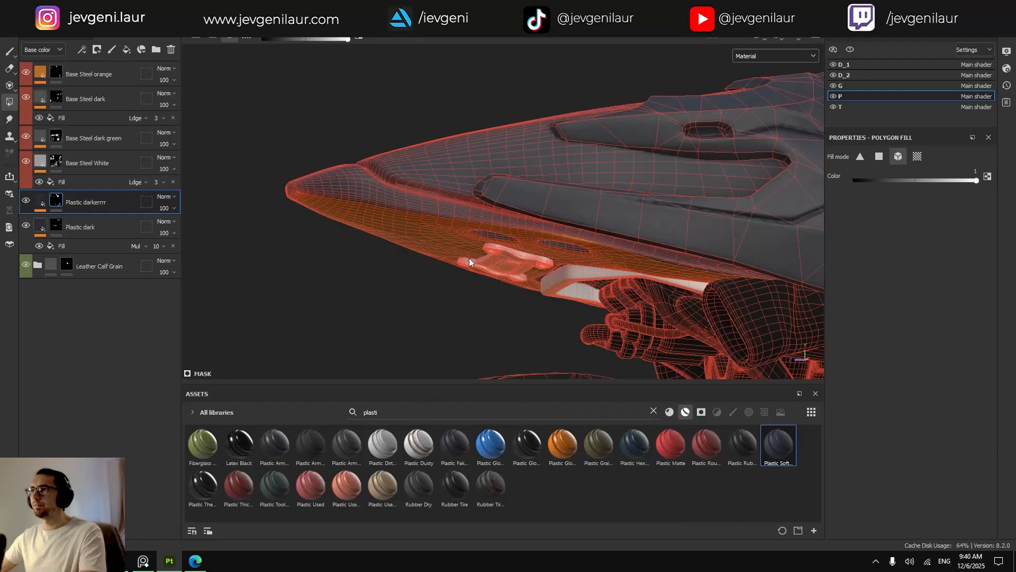
pyautogui.keyDown('alt'); pyautogui.moveTo(469, 258); pyautogui.dragTo(450, 243); pyautogui.keyUp('alt')
pyautogui.click(59, 74)
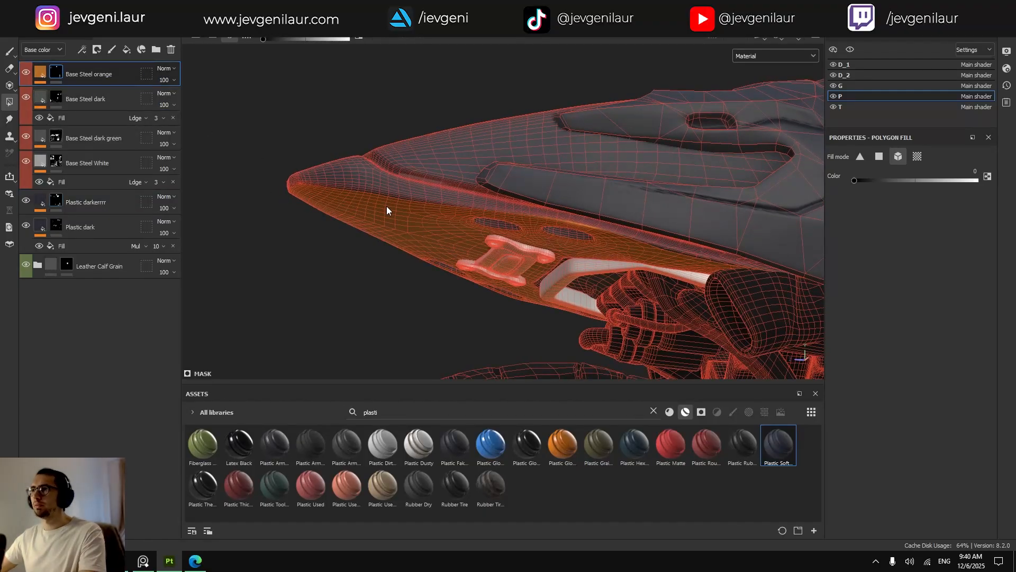
pyautogui.click(922, 157)
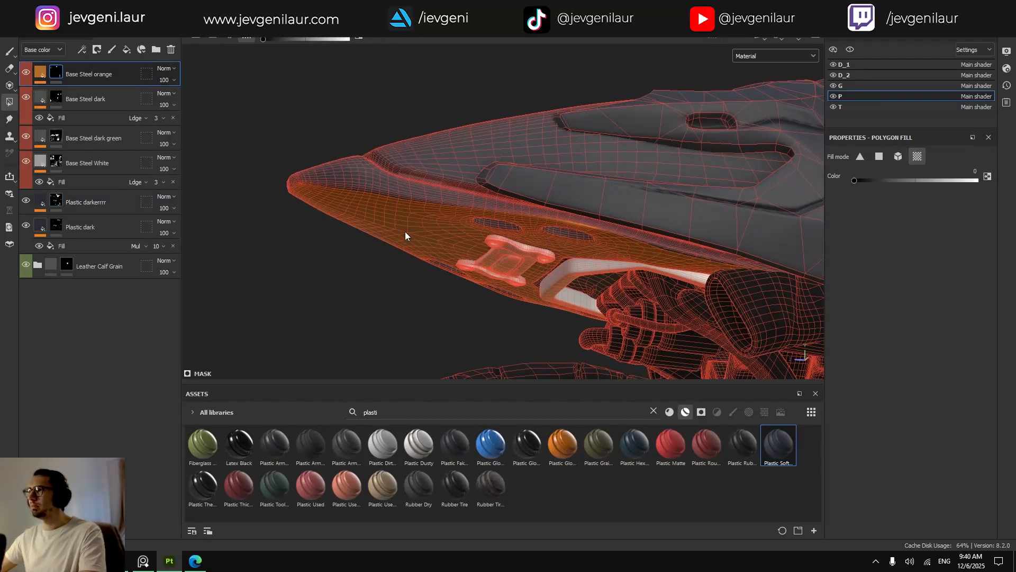
pyautogui.click(405, 231)
pyautogui.scroll(-1, 407, 231)
pyautogui.keyDown('alt'); pyautogui.moveTo(665, 267); pyautogui.dragTo(417, 222, button='middle'); pyautogui.keyUp('alt')
pyautogui.press('1')
pyautogui.keyDown('alt'); pyautogui.moveTo(417, 223); pyautogui.dragTo(470, 229); pyautogui.keyUp('alt')
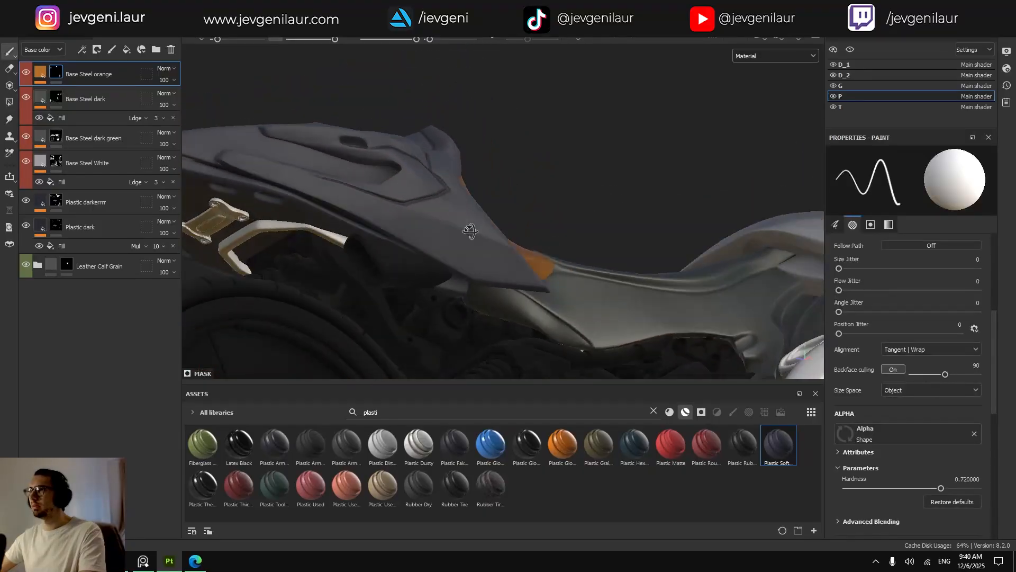
pyautogui.keyDown('alt'); pyautogui.moveTo(469, 229); pyautogui.dragTo(586, 213, button='middle'); pyautogui.keyUp('alt')
pyautogui.moveTo(585, 213)
pyautogui.keyDown('alt'); pyautogui.mouseDown()
pyautogui.moveTo(468, 280)
pyautogui.moveTo(503, 211)
pyautogui.moveTo(369, 203)
pyautogui.mouseUp(); pyautogui.keyUp('alt')
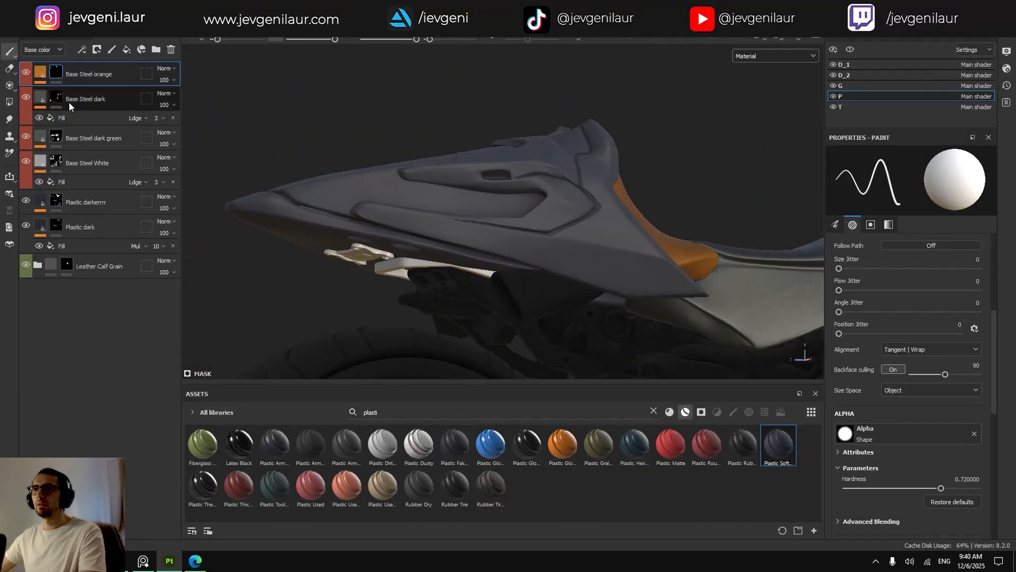
# Give both the Plastic darkerrrr and Plastic dark layers the yellow color label.
pyautogui.click(63, 201)
pyautogui.keyDown('shift'); pyautogui.click(88, 224); pyautogui.keyUp('shift')
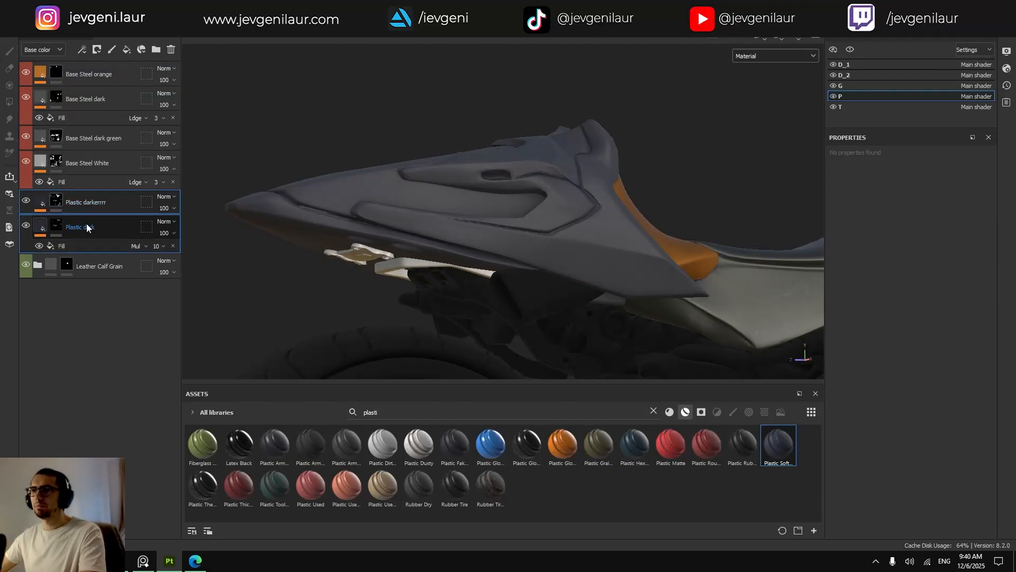
pyautogui.rightClick(87, 223)
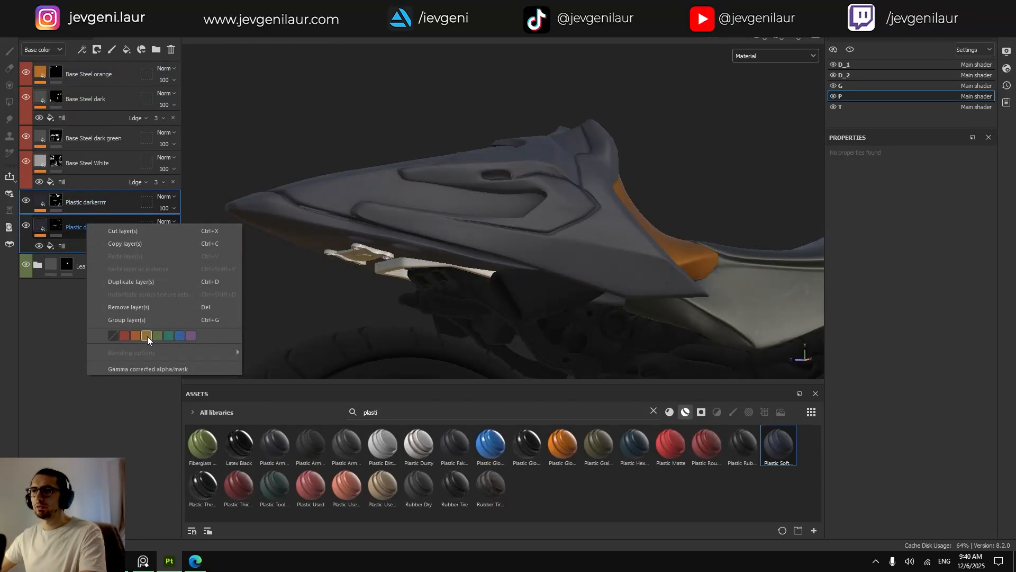
pyautogui.click(147, 336)
# Add a Multiply fill like Plastic dark's to the Plastic darkerrrr mask, and move Plastic darkerrrr below Plastic dark in the layer stack.
pyautogui.keyDown('alt'); pyautogui.moveTo(334, 253); pyautogui.dragTo(376, 204); pyautogui.keyUp('alt')
pyautogui.keyDown('alt'); pyautogui.moveTo(544, 273); pyautogui.dragTo(455, 253); pyautogui.keyUp('alt')
pyautogui.keyDown('ctrl'); pyautogui.moveTo(44, 206); pyautogui.dragTo(44, 203); pyautogui.keyUp('ctrl')
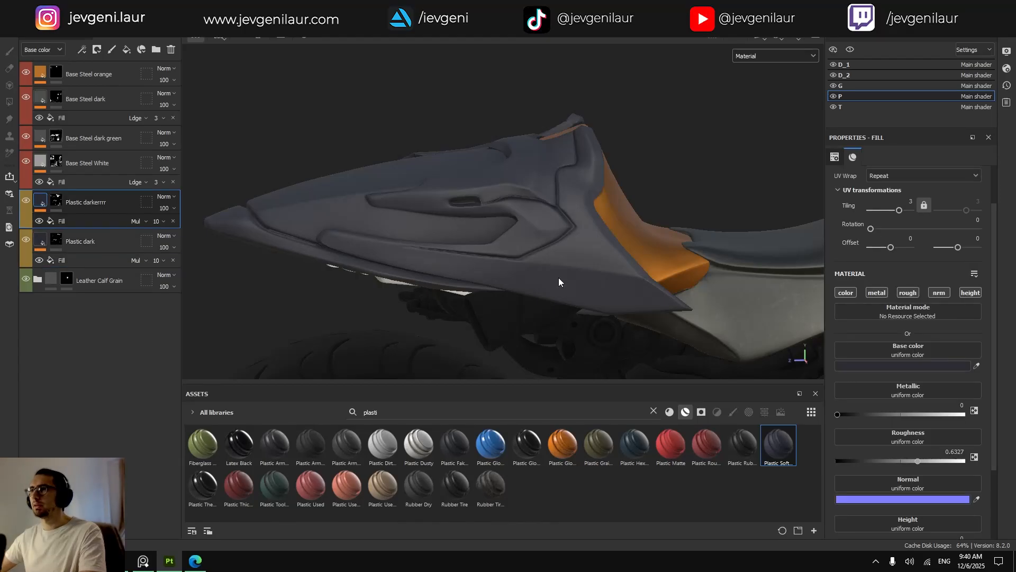
pyautogui.click(859, 365)
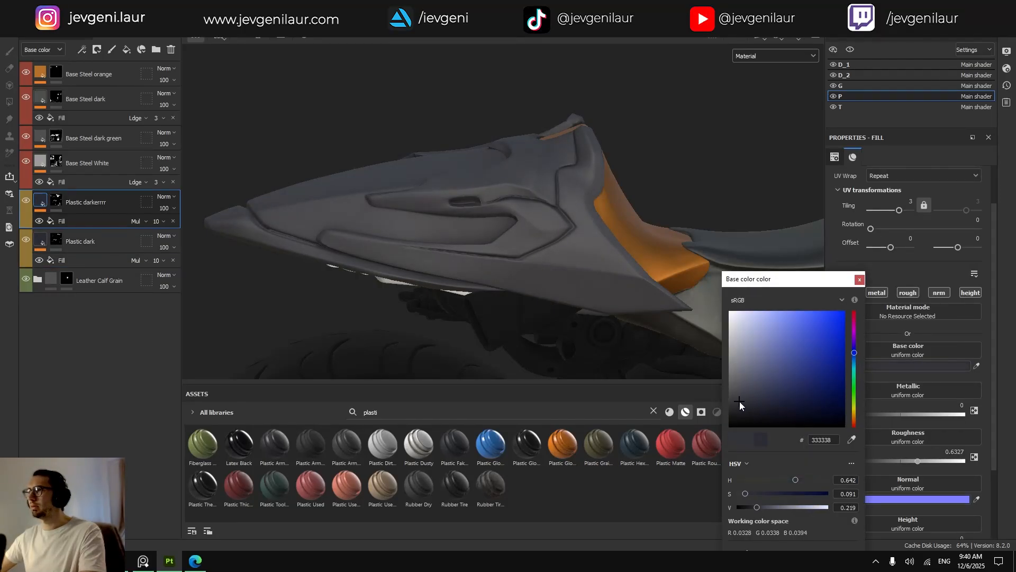
pyautogui.moveTo(45, 207); pyautogui.dragTo(46, 256)
pyautogui.scroll(-4, 585, 237)
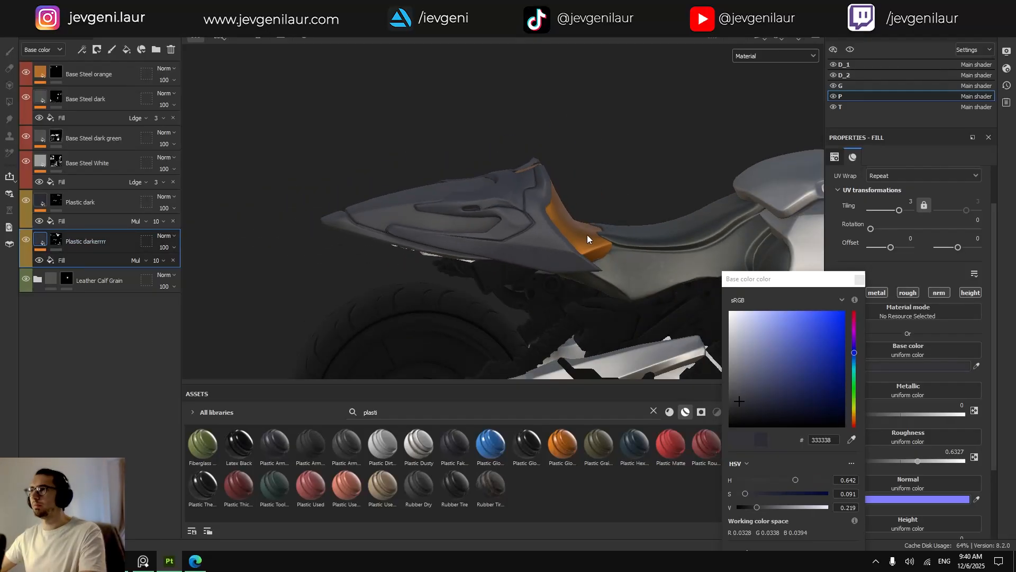
# Set the Plastic darkerrrr layer's base color to 303134 and its roughness to 0.8082.
pyautogui.keyDown('alt'); pyautogui.moveTo(587, 238); pyautogui.dragTo(548, 222, button='middle'); pyautogui.keyUp('alt')
pyautogui.moveTo(738, 402); pyautogui.dragTo(735, 402)
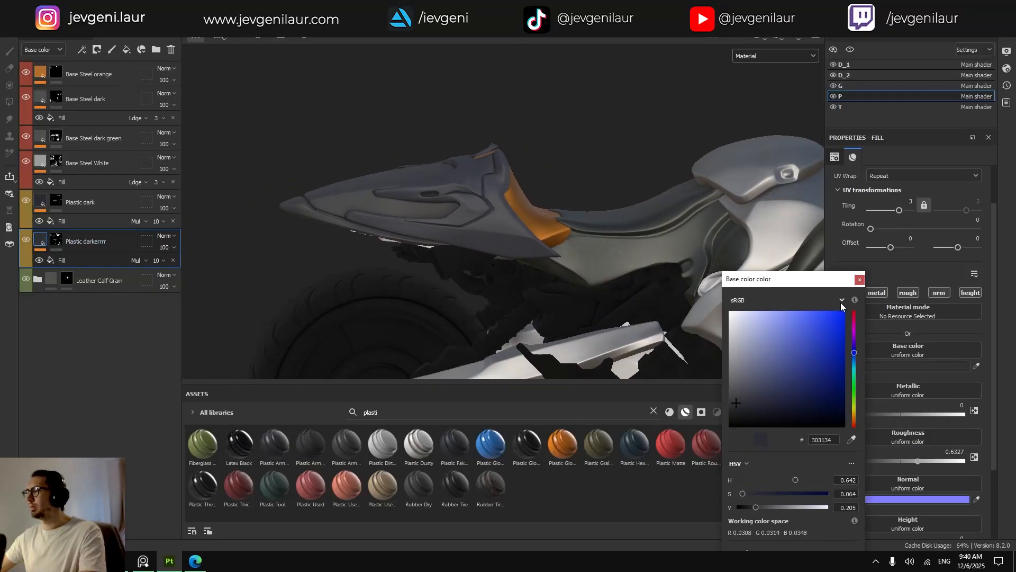
pyautogui.click(859, 279)
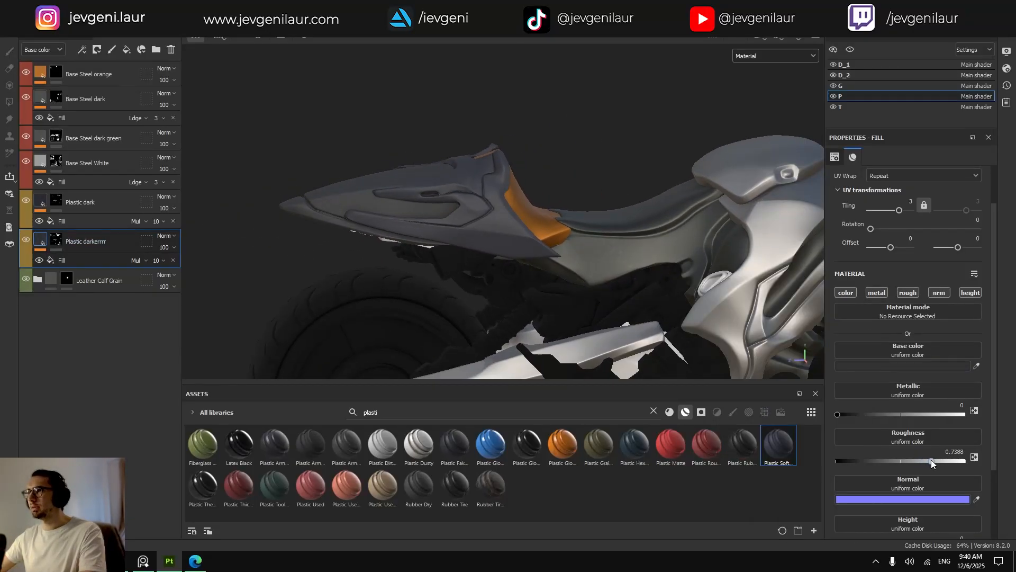
pyautogui.moveTo(939, 461); pyautogui.dragTo(941, 461)
pyautogui.scroll(-3, 618, 266)
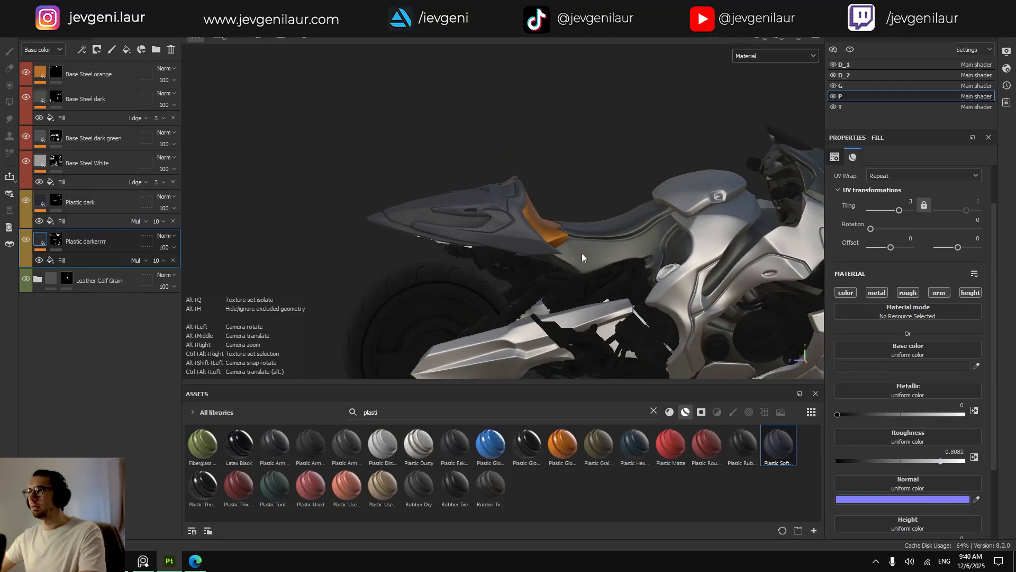
pyautogui.keyDown('alt'); pyautogui.moveTo(582, 253); pyautogui.dragTo(463, 232, button='middle'); pyautogui.keyUp('alt')
pyautogui.keyDown('alt'); pyautogui.moveTo(521, 262); pyautogui.dragTo(410, 215); pyautogui.keyUp('alt')
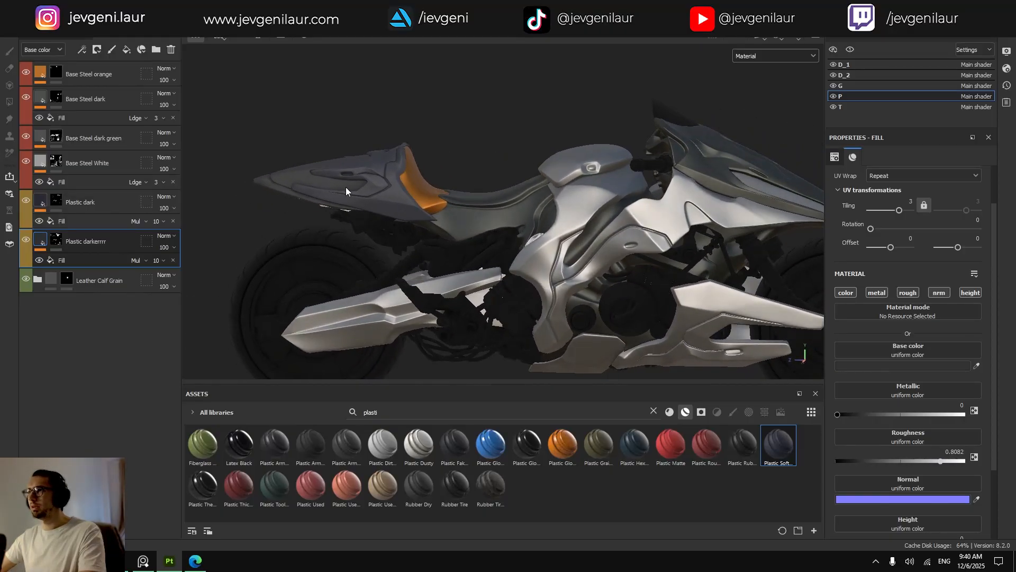
pyautogui.scroll(2, 349, 189)
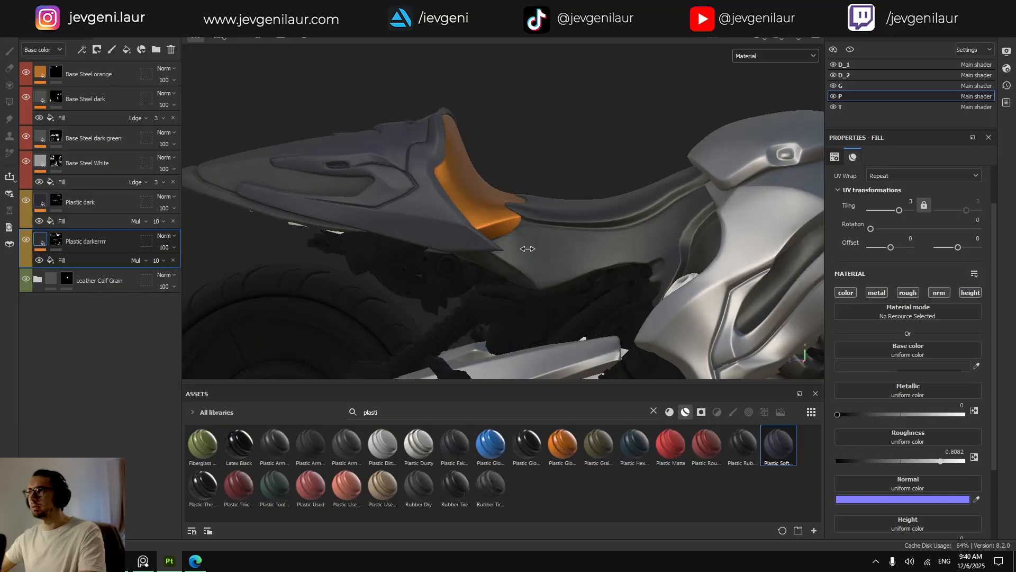
# Examine the tail and seat colors in the Base color channel, and compare them in the full Material view.
pyautogui.click(749, 56)
pyautogui.click(755, 101)
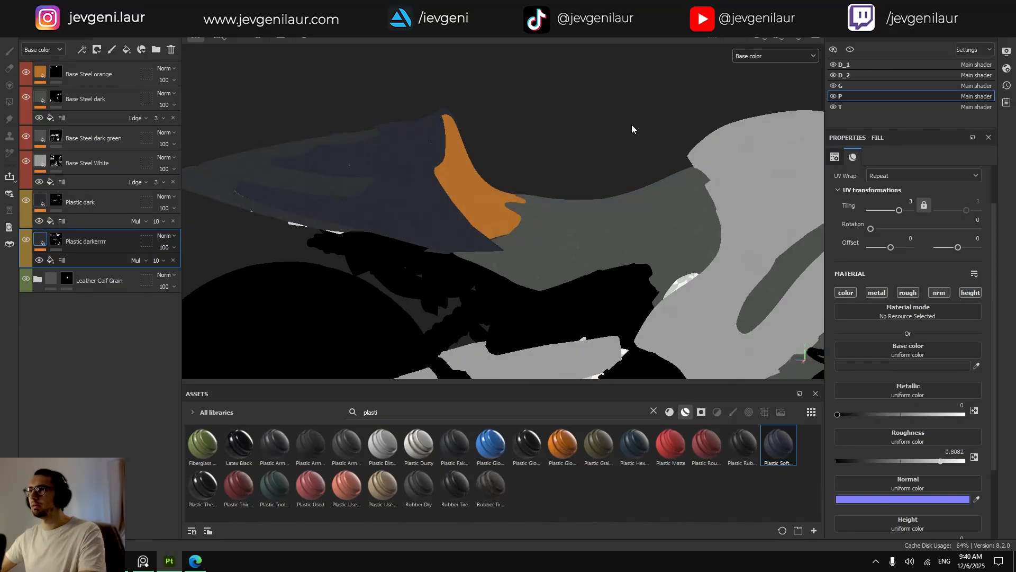
pyautogui.keyDown('alt'); pyautogui.moveTo(630, 125); pyautogui.dragTo(452, 247); pyautogui.keyUp('alt')
pyautogui.click(766, 57)
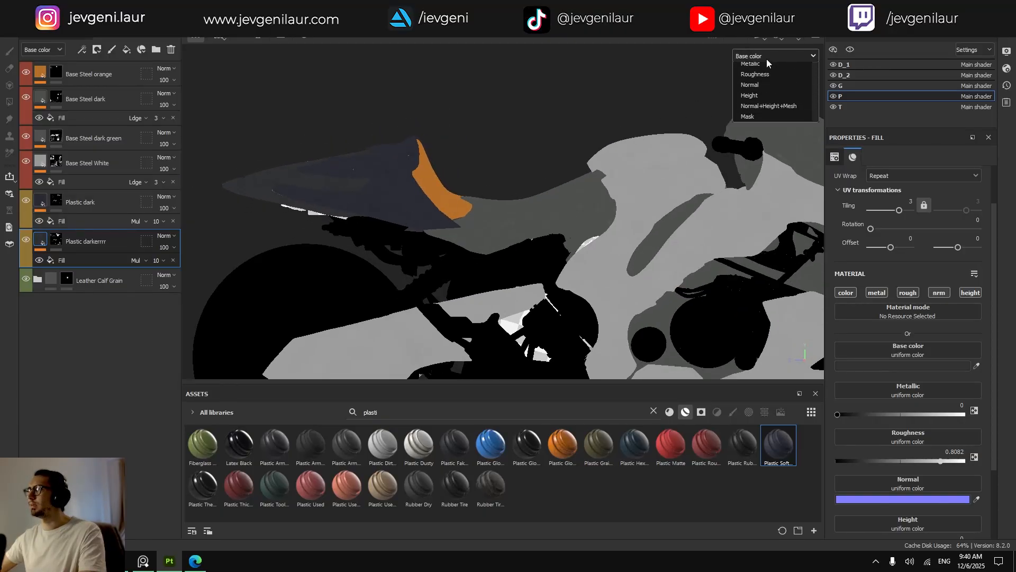
pyautogui.click(753, 84)
pyautogui.keyDown('alt'); pyautogui.moveTo(543, 172); pyautogui.dragTo(536, 185); pyautogui.keyUp('alt')
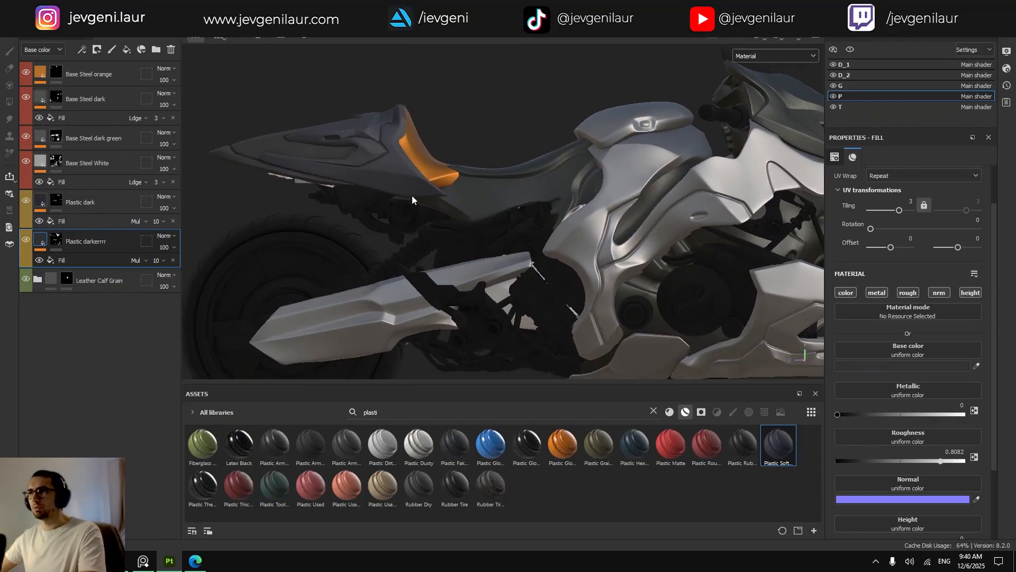
pyautogui.keyDown('alt'); pyautogui.moveTo(412, 196); pyautogui.dragTo(535, 249); pyautogui.keyUp('alt')
pyautogui.keyDown('alt'); pyautogui.moveTo(536, 249); pyautogui.dragTo(595, 269, button='middle'); pyautogui.keyUp('alt')
pyautogui.scroll(4, 445, 215)
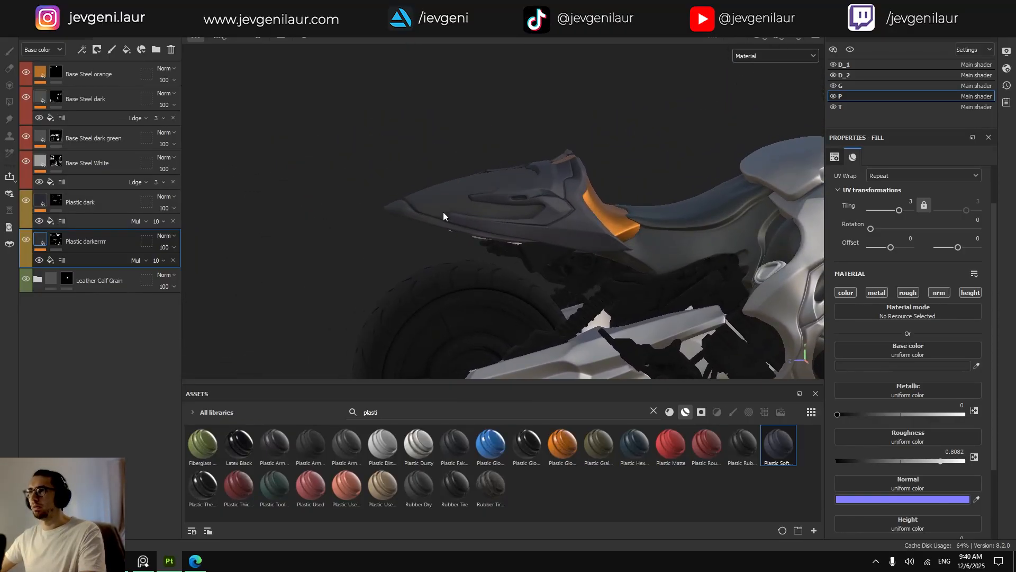
pyautogui.keyDown('alt'); pyautogui.moveTo(491, 232); pyautogui.dragTo(459, 232); pyautogui.keyUp('alt')
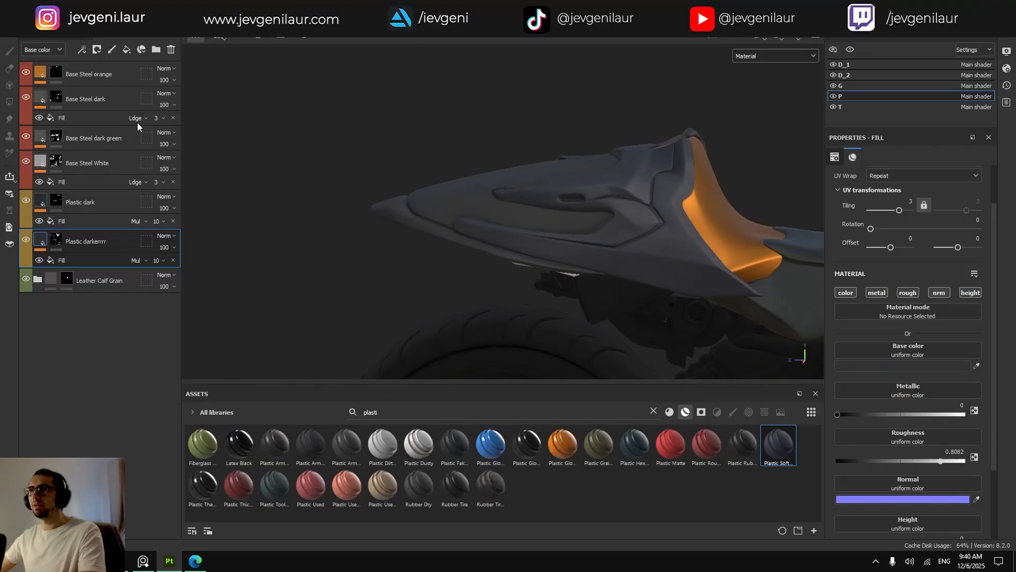
# Paint the tip of the tail into the Base Steel orange mask with the brush.
pyautogui.click(58, 74)
pyautogui.scroll(4, 424, 221)
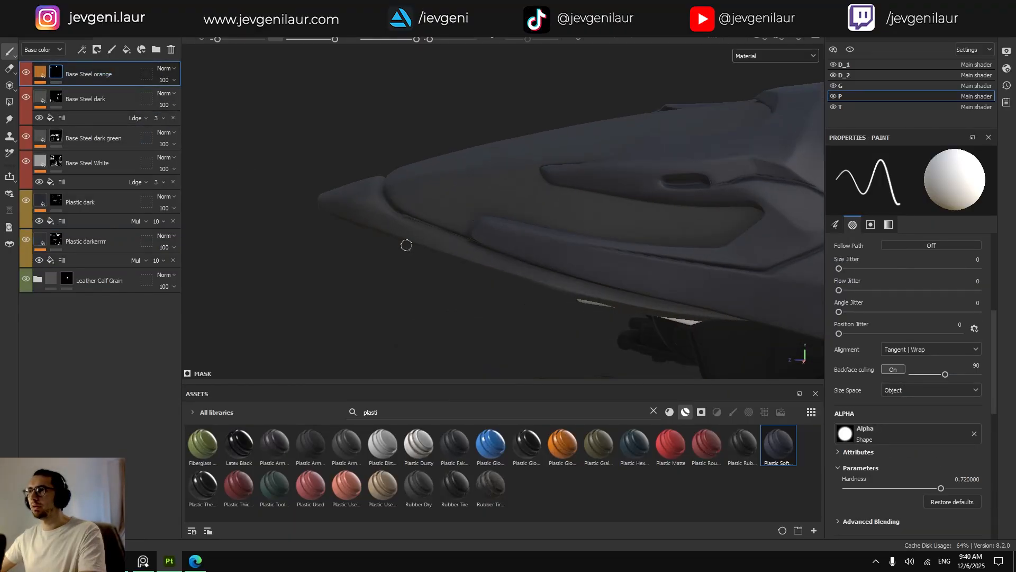
pyautogui.scroll(3, 402, 220)
pyautogui.moveTo(340, 200)
pyautogui.mouseDown()
pyautogui.moveTo(325, 195)
pyautogui.moveTo(473, 224)
pyautogui.moveTo(553, 49)
pyautogui.mouseUp()
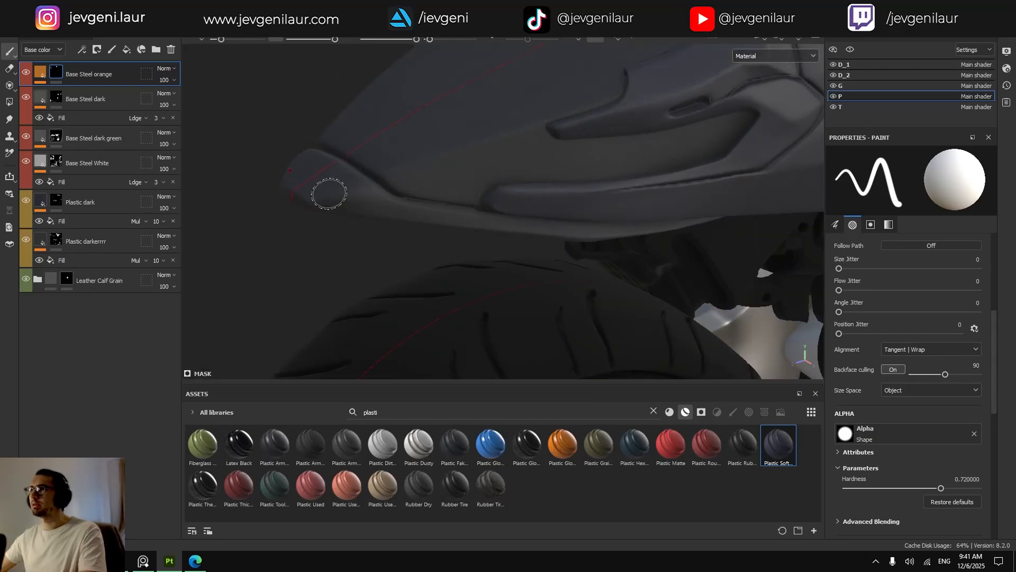
pyautogui.moveTo(304, 195)
pyautogui.mouseDown()
pyautogui.moveTo(298, 187)
pyautogui.moveTo(331, 179)
pyautogui.mouseUp()
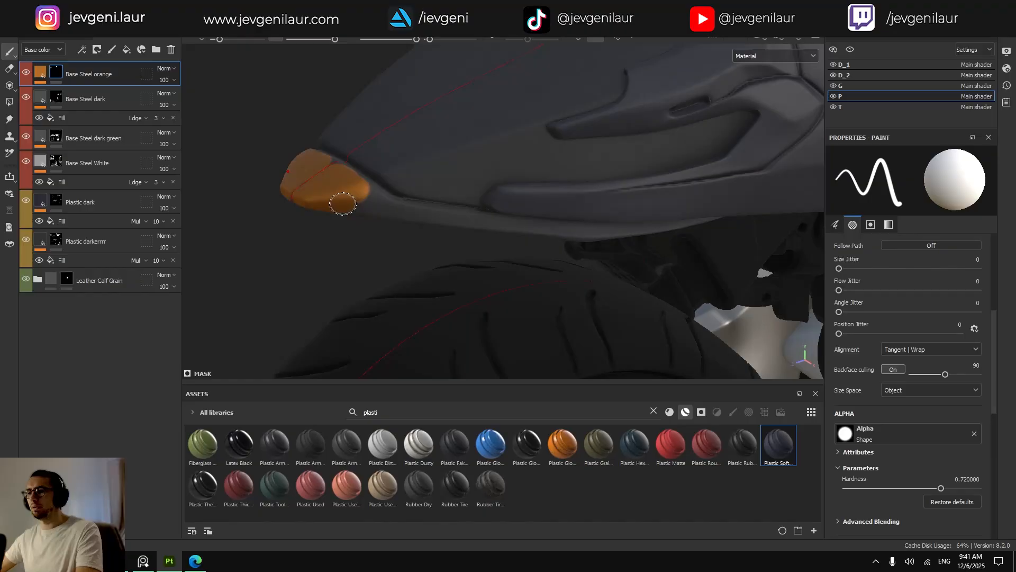
# Fill the tail's whole tip-and-rim UV shell at color 1 in the Base Steel orange mask, and save the project.
pyautogui.press('F3')
pyautogui.press('f')
pyautogui.keyDown('alt'); pyautogui.moveTo(437, 162); pyautogui.dragTo(436, 205, button='middle'); pyautogui.keyUp('alt')
pyautogui.scroll(10, 436, 205)
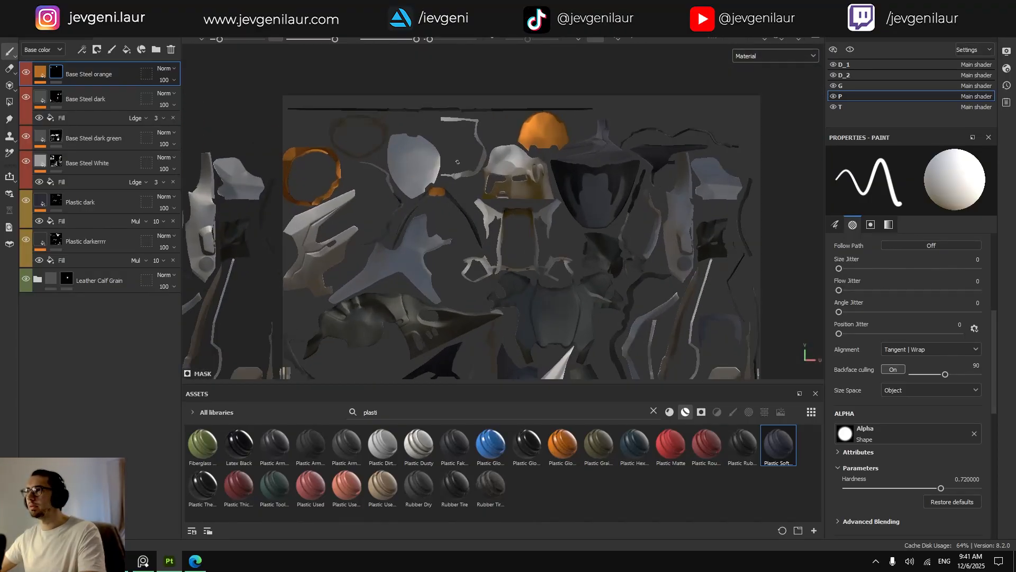
pyautogui.press('4')
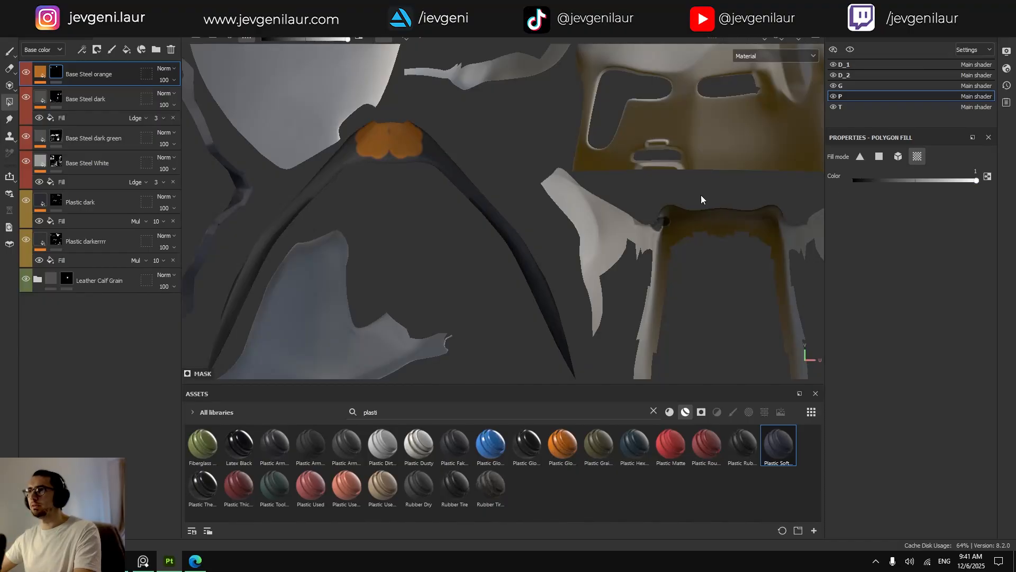
pyautogui.press('F1')
pyautogui.press('F2')
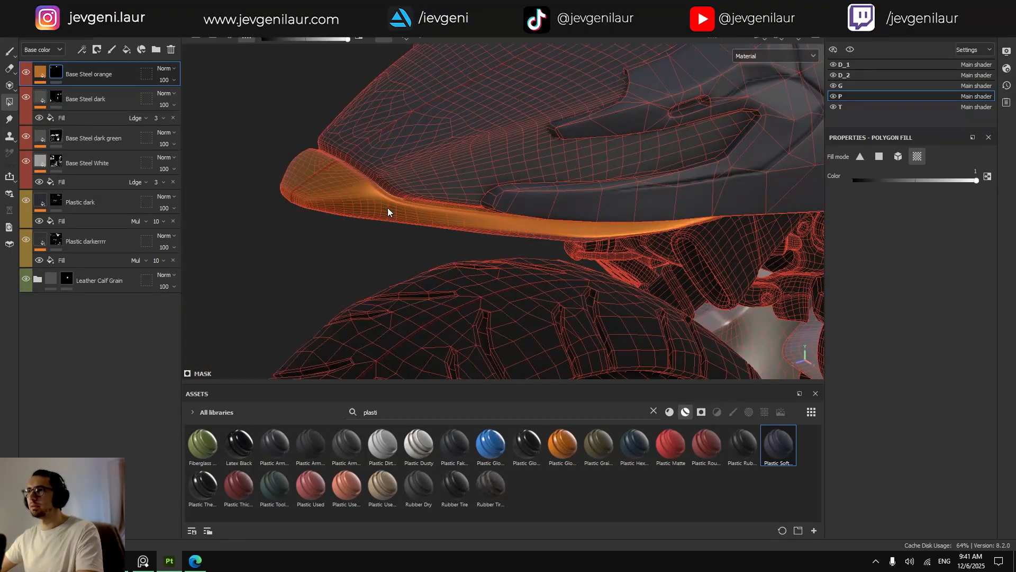
pyautogui.press('1')
pyautogui.moveTo(401, 206)
pyautogui.keyDown('alt'); pyautogui.mouseDown()
pyautogui.moveTo(469, 159)
pyautogui.moveTo(618, 199)
pyautogui.moveTo(415, 207)
pyautogui.moveTo(401, 217)
pyautogui.moveTo(438, 224)
pyautogui.moveTo(387, 214)
pyautogui.moveTo(410, 222)
pyautogui.mouseUp(); pyautogui.keyUp('alt')
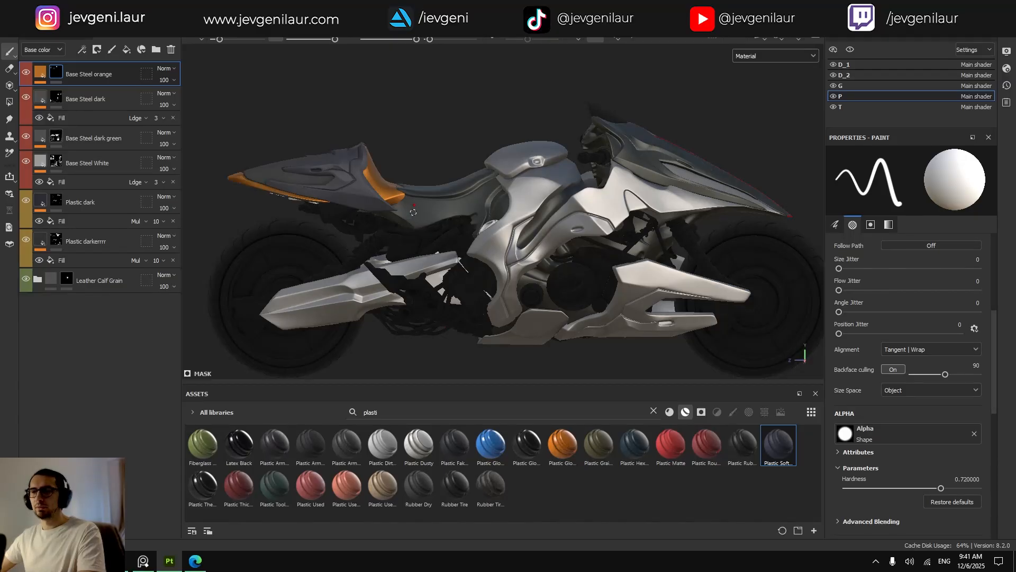
pyautogui.moveTo(412, 211)
pyautogui.keyDown('alt'); pyautogui.mouseDown()
pyautogui.moveTo(441, 247)
pyautogui.moveTo(522, 227)
pyautogui.moveTo(514, 243)
pyautogui.mouseUp(); pyautogui.keyUp('alt')
pyautogui.hotkey('ctrl', 's')
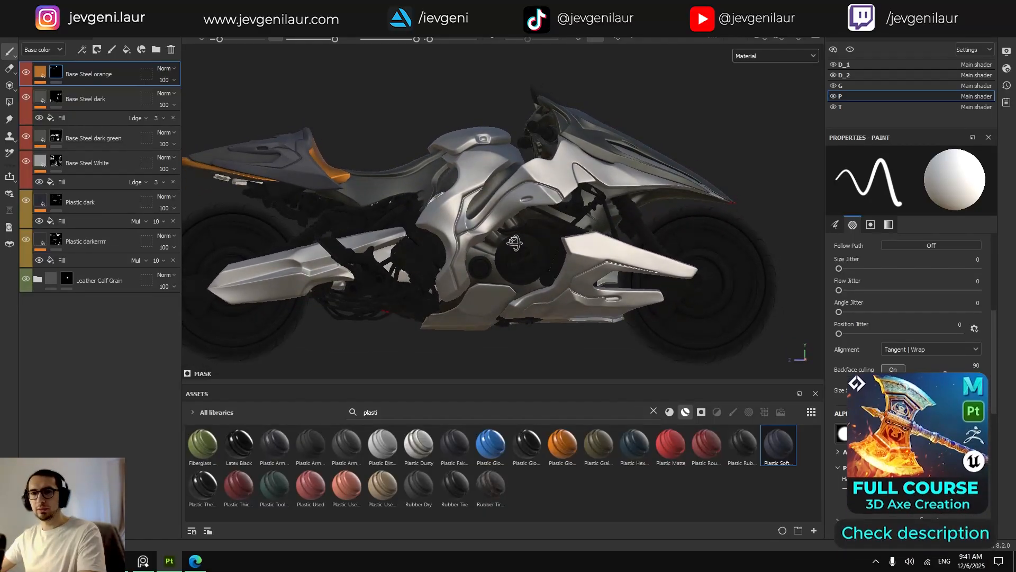
# Inspect the whole motorcycle and toggle texture set P off and on to compare its panels with the other parts.
pyautogui.keyDown('alt'); pyautogui.moveTo(524, 225); pyautogui.dragTo(531, 232); pyautogui.keyUp('alt')
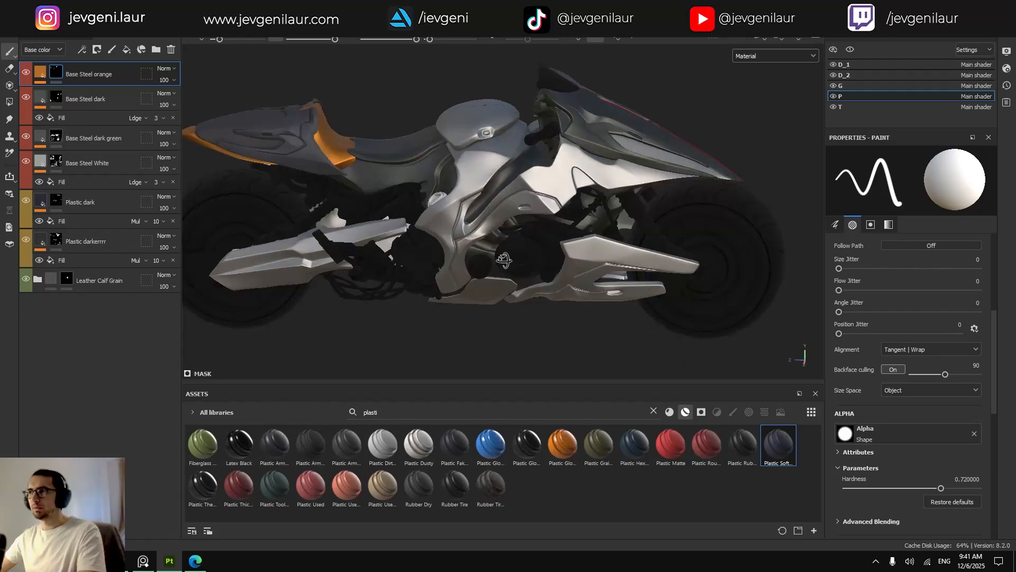
pyautogui.keyDown('alt'); pyautogui.moveTo(534, 230); pyautogui.dragTo(500, 270, button='middle'); pyautogui.keyUp('alt')
pyautogui.keyDown('alt'); pyautogui.moveTo(482, 264); pyautogui.dragTo(486, 255); pyautogui.keyUp('alt')
pyautogui.keyDown('alt'); pyautogui.moveTo(469, 298); pyautogui.dragTo(527, 251, button='middle'); pyautogui.keyUp('alt')
pyautogui.click(833, 96)
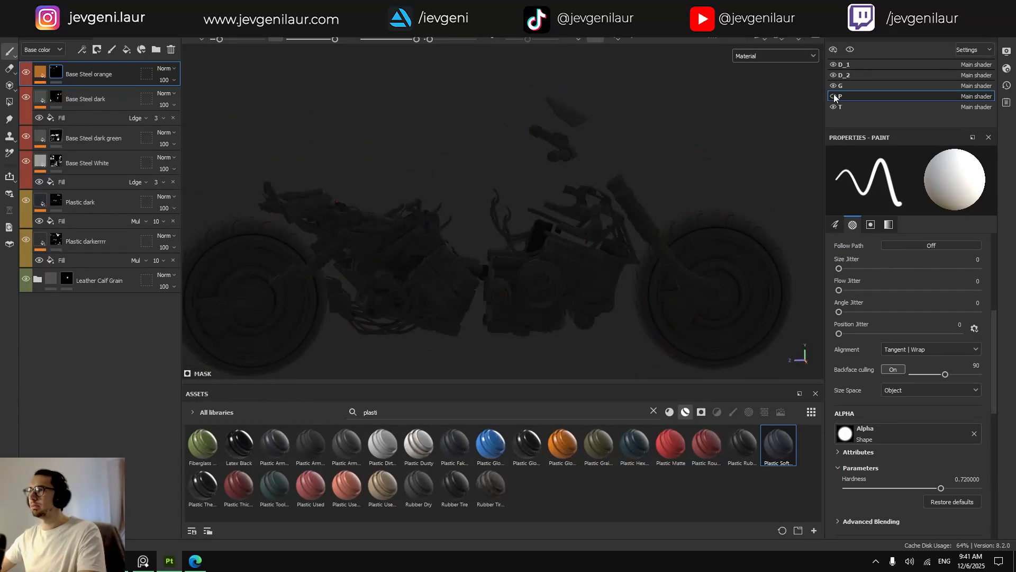
pyautogui.click(833, 95)
pyautogui.click(833, 96)
pyautogui.click(833, 97)
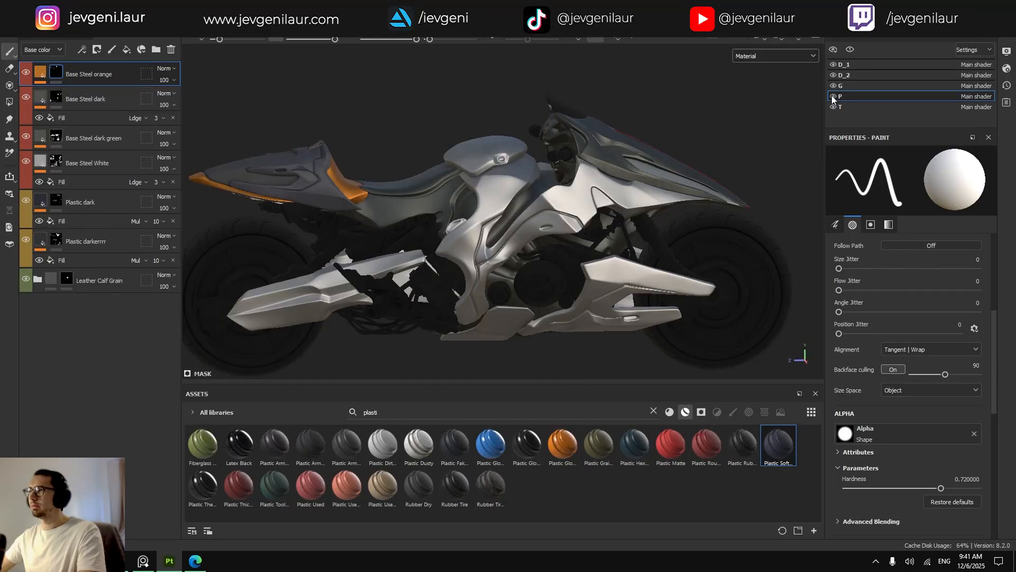
# Remove the Multiply fill from the Plastic dark mask, and add the light oval part below the seat to that mask with Polygon Fill.
pyautogui.keyDown('alt'); pyautogui.moveTo(577, 207); pyautogui.dragTo(635, 231); pyautogui.keyUp('alt')
pyautogui.keyDown('alt'); pyautogui.moveTo(429, 212); pyautogui.dragTo(476, 233, button='right'); pyautogui.keyUp('alt')
pyautogui.keyDown('alt'); pyautogui.moveTo(445, 233); pyautogui.dragTo(458, 249); pyautogui.keyUp('alt')
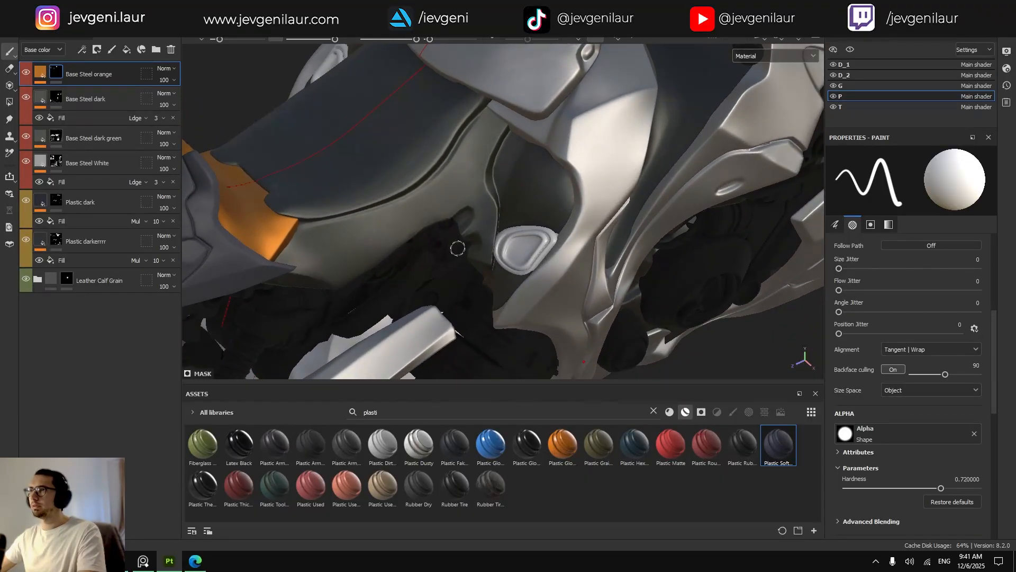
pyautogui.click(59, 201)
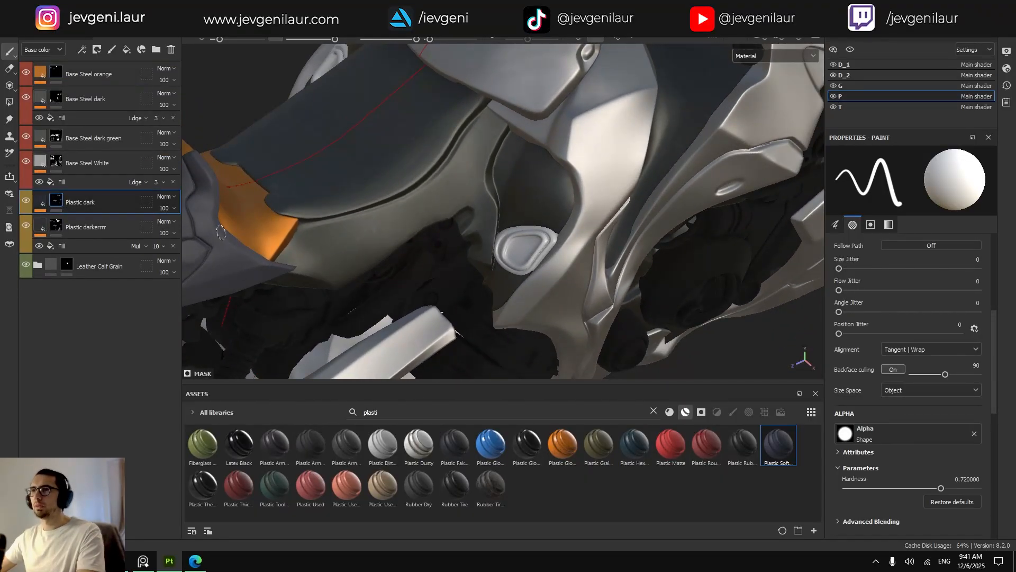
pyautogui.press('4')
pyautogui.scroll(3, 499, 241)
pyautogui.click(553, 244)
pyautogui.press('1')
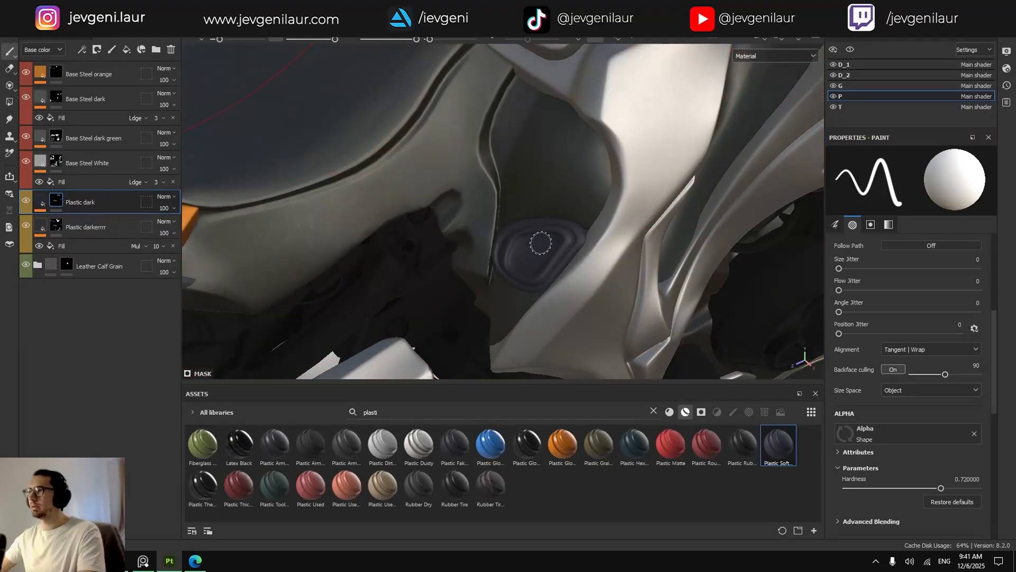
# Undo the last fill of the oval part below the seat in the Plastic dark mask.
pyautogui.scroll(-3, 541, 243)
pyautogui.moveTo(541, 243)
pyautogui.keyDown('alt'); pyautogui.mouseDown()
pyautogui.moveTo(567, 262)
pyautogui.moveTo(588, 260)
pyautogui.moveTo(528, 243)
pyautogui.mouseUp(); pyautogui.keyUp('alt')
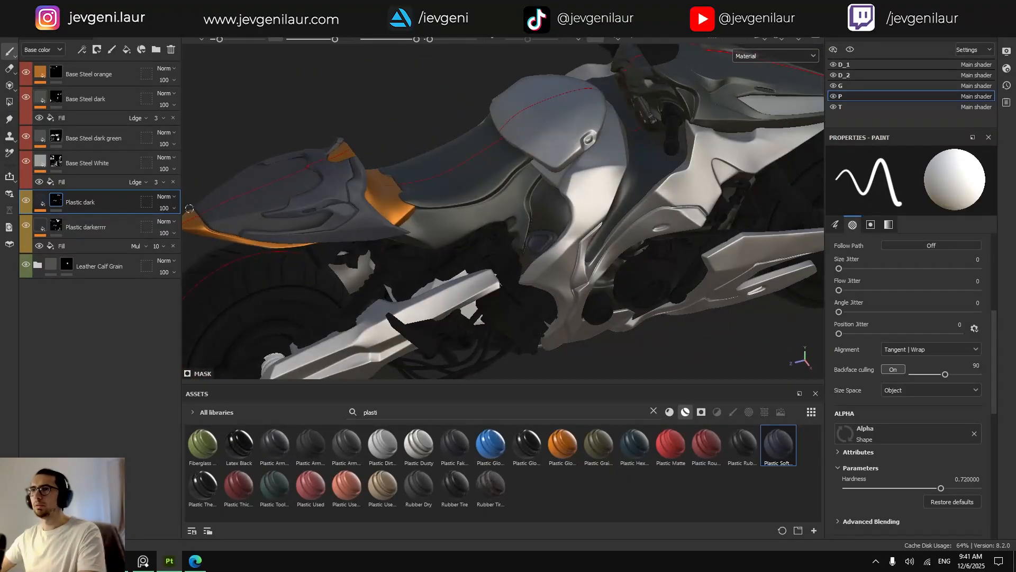
pyautogui.hotkey('ctrl', 'z')
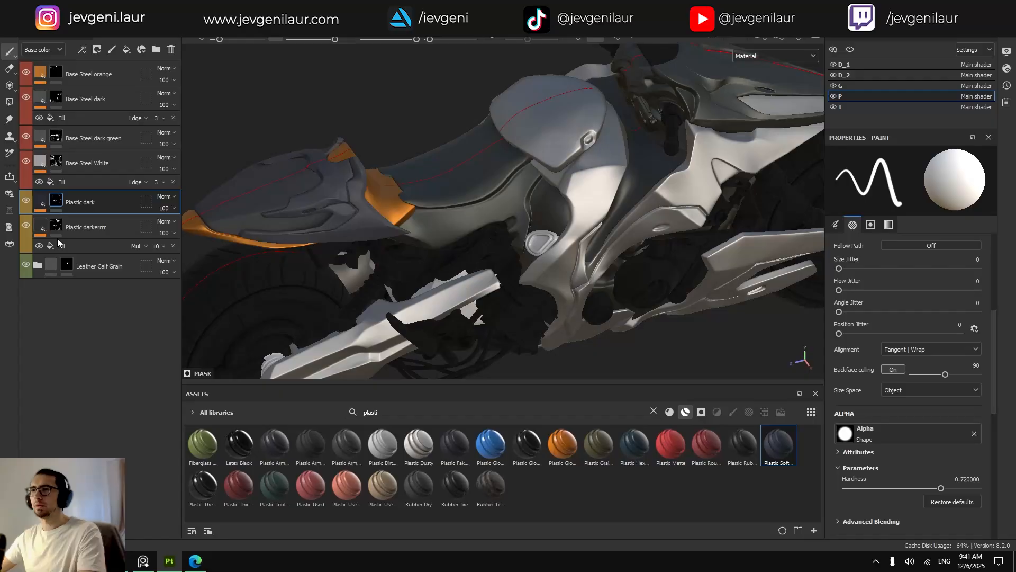
# Remove the Multiply fill from the Plastic darkerrrr mask, and add the oval part below the seat to that mask with Polygon Fill.
pyautogui.click(56, 227)
pyautogui.press('4')
pyautogui.scroll(3, 491, 241)
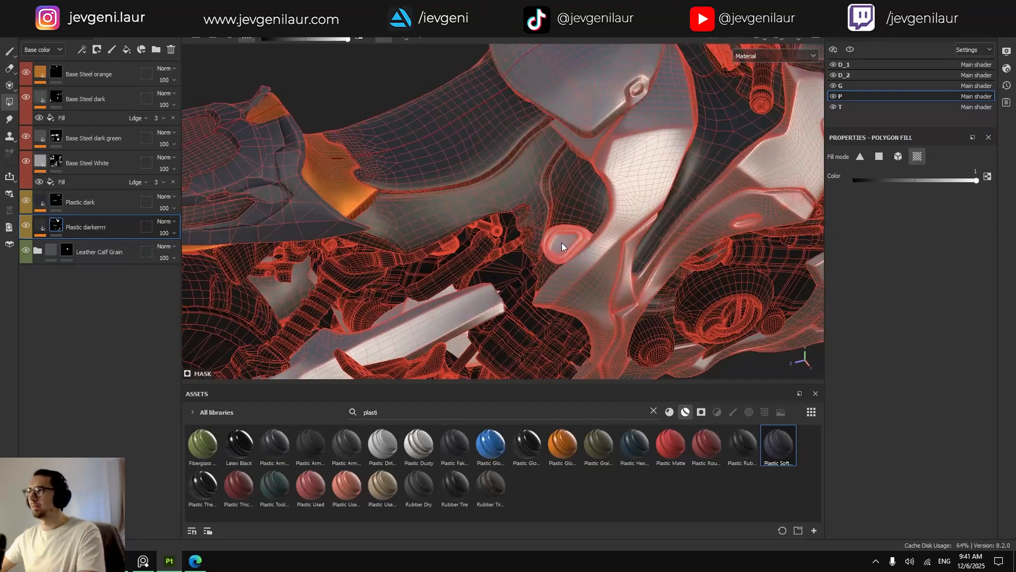
pyautogui.press('1')
pyautogui.scroll(3, 558, 249)
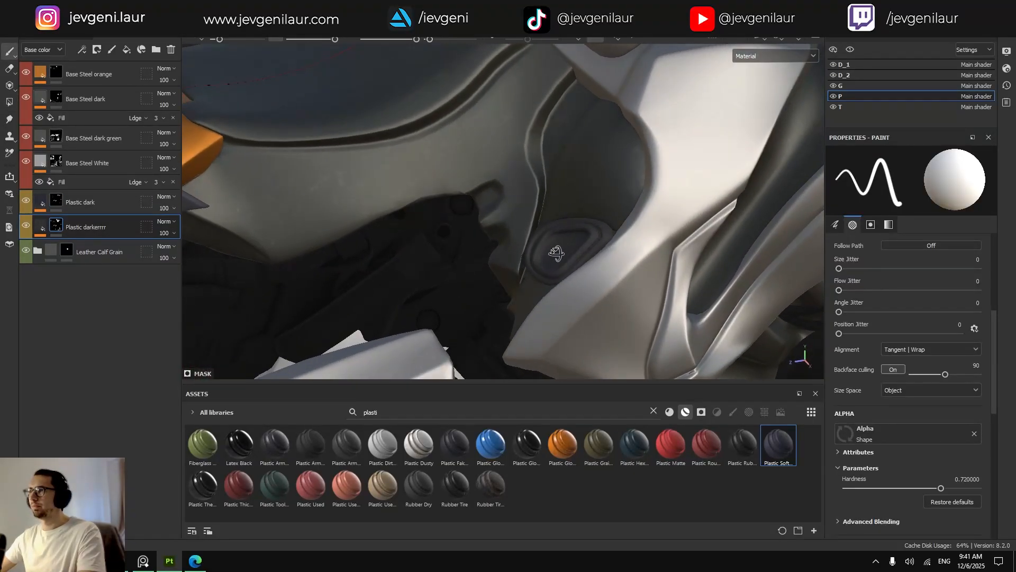
pyautogui.keyDown('alt'); pyautogui.moveTo(557, 253); pyautogui.dragTo(537, 228); pyautogui.keyUp('alt')
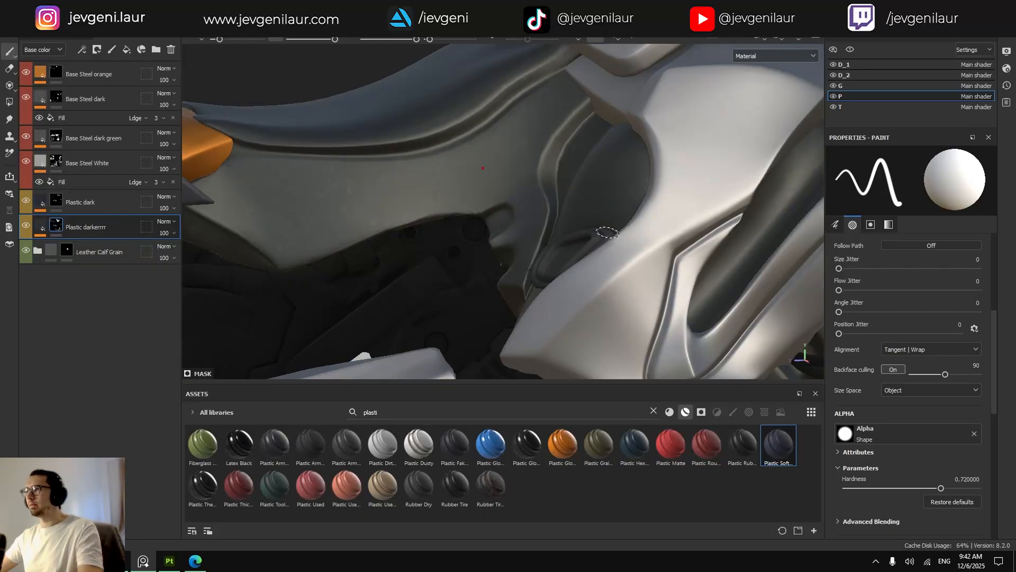
# Inspect the bracket and bent bar beneath the tail, toggling texture set P off and on to check which set they belong to.
pyautogui.scroll(-3, 608, 233)
pyautogui.keyDown('alt'); pyautogui.moveTo(607, 233); pyautogui.dragTo(554, 233); pyautogui.keyUp('alt')
pyautogui.keyDown('alt'); pyautogui.moveTo(553, 233); pyautogui.dragTo(708, 247, button='middle'); pyautogui.keyUp('alt')
pyautogui.scroll(3, 708, 247)
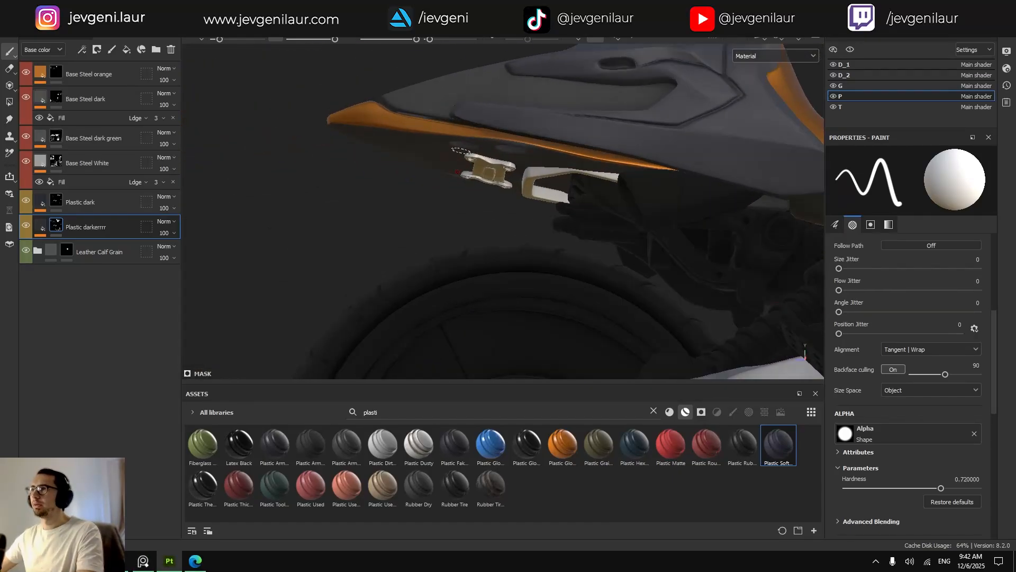
pyautogui.click(833, 96)
pyautogui.click(833, 97)
pyautogui.scroll(3, 504, 161)
pyautogui.keyDown('alt'); pyautogui.moveTo(504, 161); pyautogui.dragTo(391, 153); pyautogui.keyUp('alt')
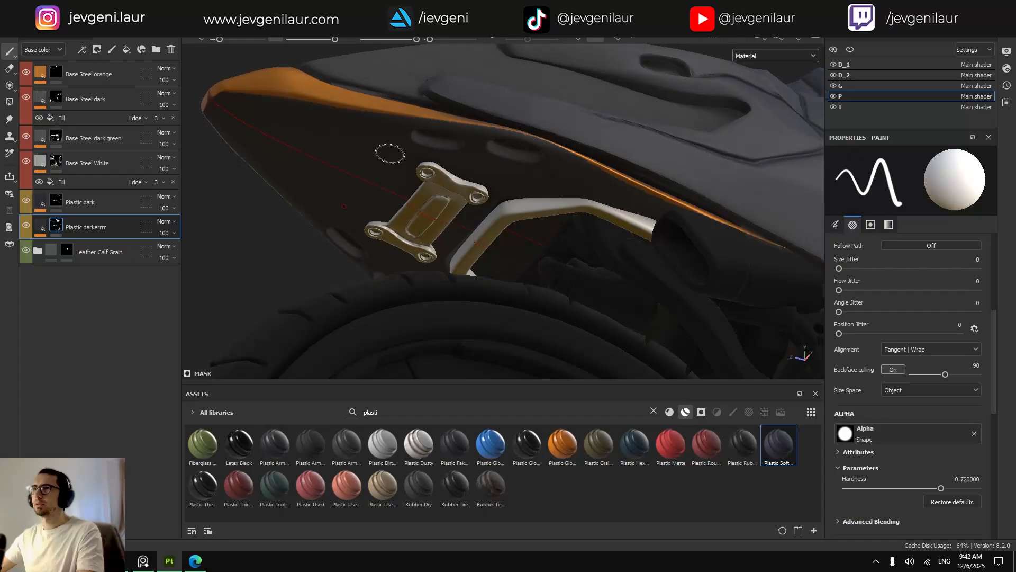
pyautogui.click(69, 144)
pyautogui.hotkey('ctrl', 'd')
pyautogui.press('Delete')
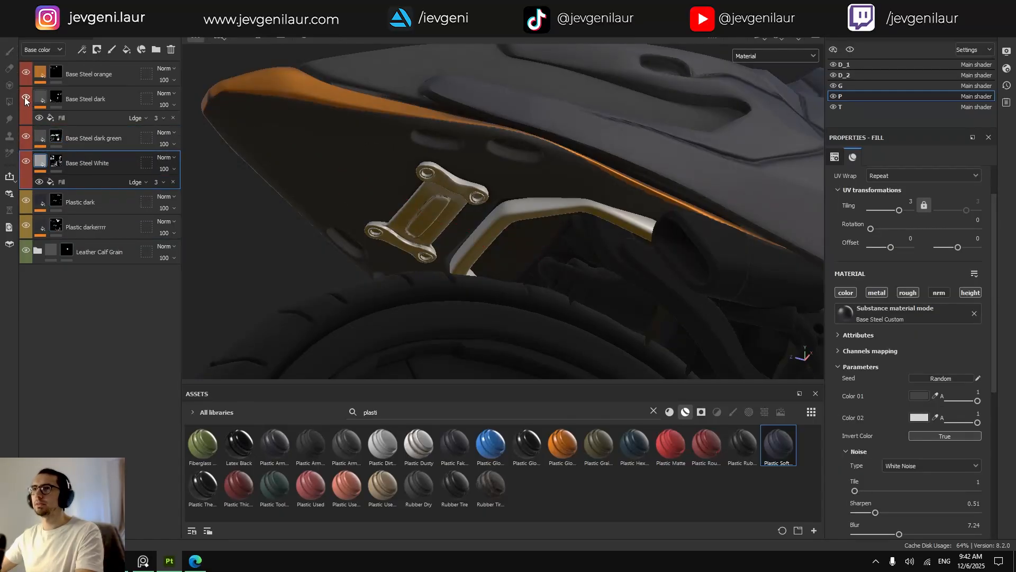
# Add the mounting bracket with its bolts and the bent bar beneath the tail to the Base Steel dark green mask with mesh-mode Polygon Fill.
pyautogui.click(56, 137)
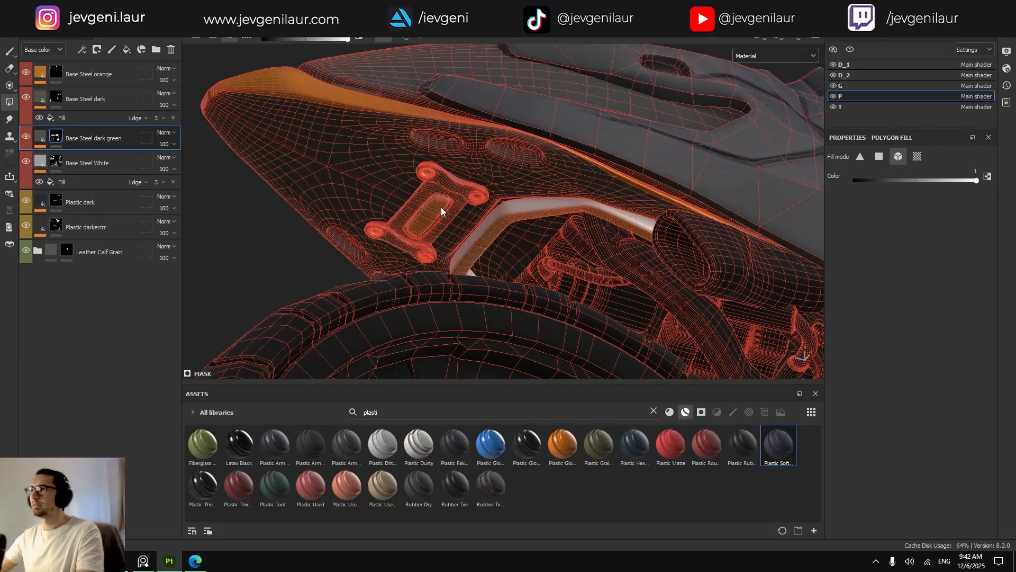
pyautogui.press('1')
pyautogui.press('4')
pyautogui.press('1')
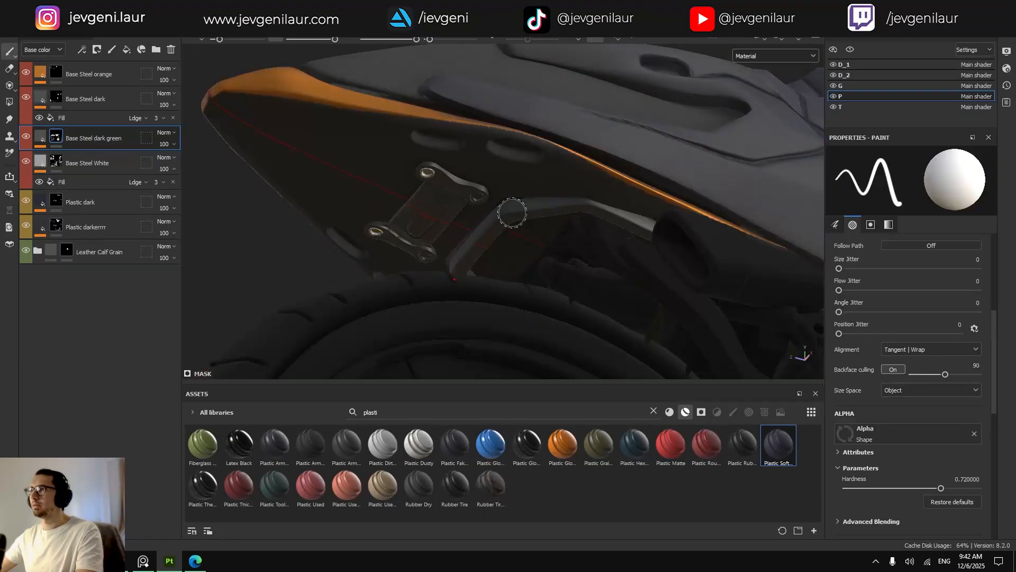
pyautogui.moveTo(540, 212)
pyautogui.keyDown('alt'); pyautogui.mouseDown()
pyautogui.moveTo(544, 238)
pyautogui.moveTo(526, 254)
pyautogui.moveTo(472, 200)
pyautogui.moveTo(511, 205)
pyautogui.moveTo(456, 243)
pyautogui.moveTo(560, 243)
pyautogui.moveTo(531, 261)
pyautogui.moveTo(593, 214)
pyautogui.mouseUp(); pyautogui.keyUp('alt')
pyautogui.scroll(3, 472, 200)
pyautogui.press('4')
pyautogui.press('1')
pyautogui.scroll(-3, 464, 238)
pyautogui.scroll(-3, 593, 214)
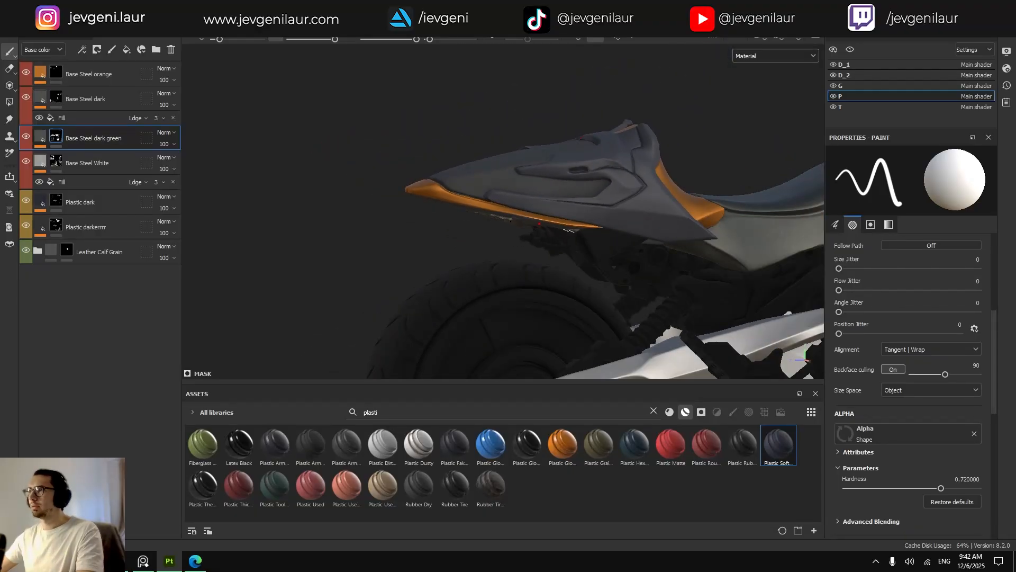
# Delete the black Fill layer 1 from texture set T.
pyautogui.keyDown('alt'); pyautogui.moveTo(598, 211); pyautogui.dragTo(449, 188, button='middle'); pyautogui.keyUp('alt')
pyautogui.scroll(-1, 609, 248)
pyautogui.keyDown('alt'); pyautogui.moveTo(620, 255); pyautogui.dragTo(455, 221, button='middle'); pyautogui.keyUp('alt')
pyautogui.scroll(-2, 552, 270)
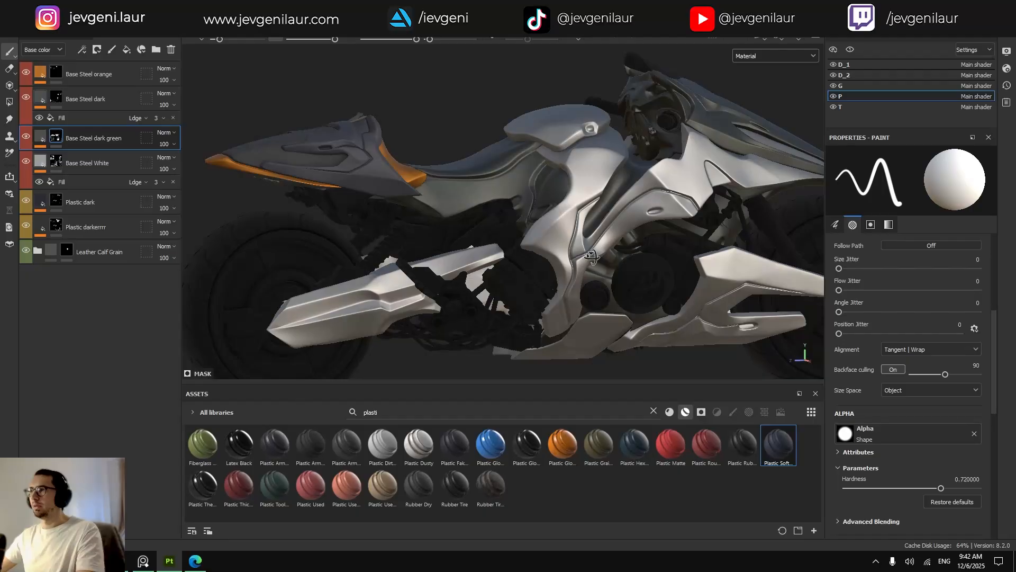
pyautogui.keyDown('alt'); pyautogui.moveTo(592, 257); pyautogui.dragTo(538, 261, button='middle'); pyautogui.keyUp('alt')
pyautogui.keyDown('alt'); pyautogui.moveTo(538, 261); pyautogui.dragTo(545, 227); pyautogui.keyUp('alt')
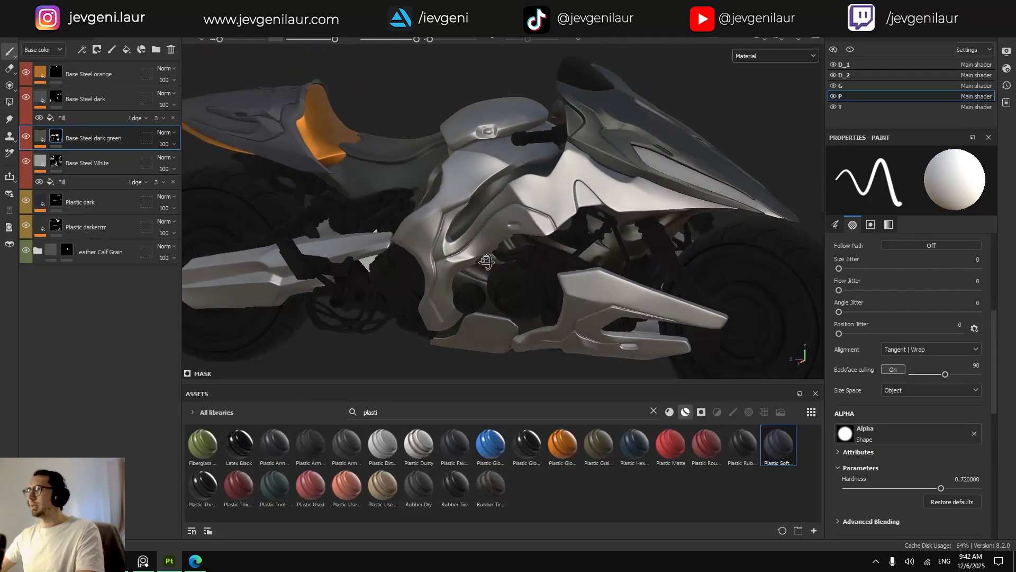
pyautogui.click(848, 108)
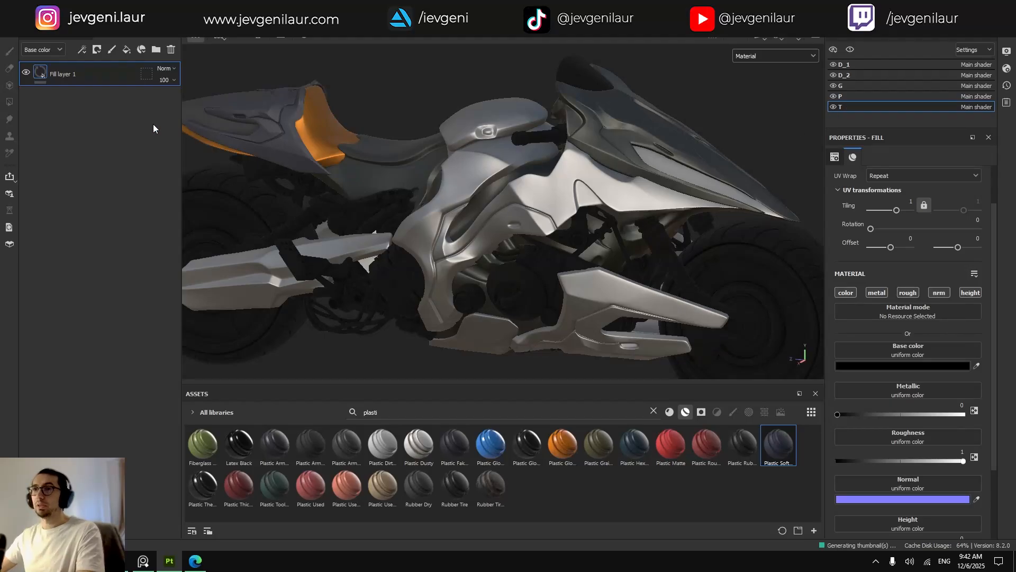
pyautogui.press('Delete')
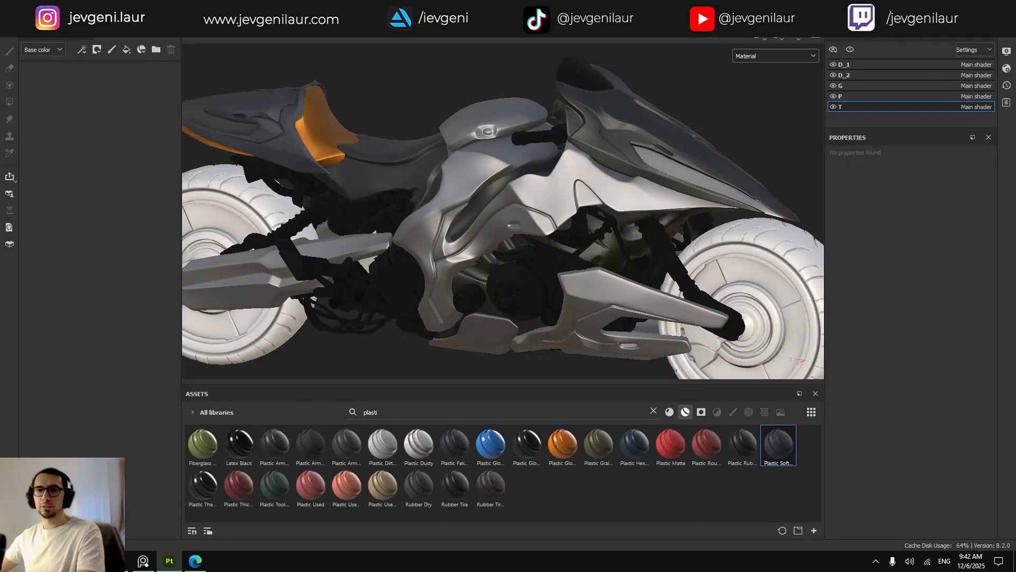
# Switch to the reference board and examine the tyre rubber, rim and brake disc in the motorcycle wheel photos.
pyautogui.click(143, 561)
pyautogui.moveTo(53, 323); pyautogui.dragTo(309, 329, button='right')
pyautogui.scroll(-6, 310, 328)
pyautogui.moveTo(350, 343); pyautogui.dragTo(322, 219, button='middle')
pyautogui.scroll(-5, 309, 291)
pyautogui.scroll(5, 594, 319)
pyautogui.scroll(3, 510, 272)
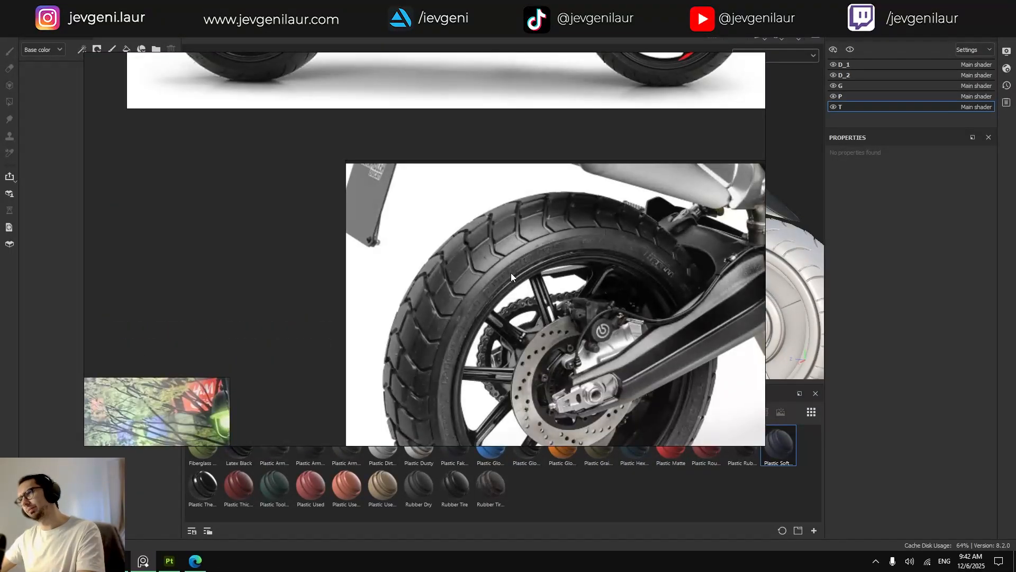
pyautogui.scroll(-3, 511, 275)
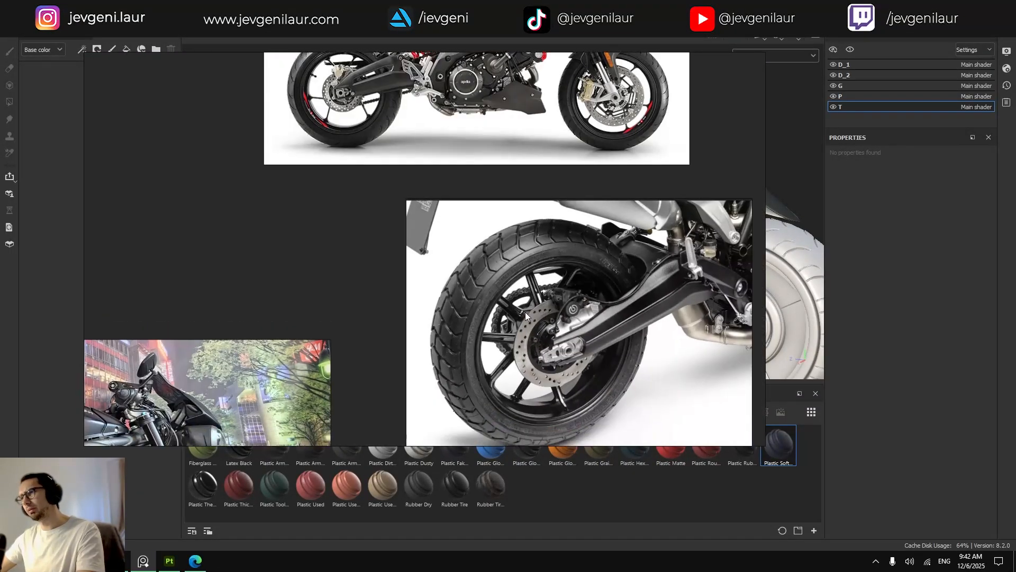
pyautogui.moveTo(525, 312); pyautogui.dragTo(468, 151, button='middle')
pyautogui.moveTo(599, 236)
pyautogui.mouseDown(button='right')
pyautogui.moveTo(408, 265)
pyautogui.moveTo(0, 296)
pyautogui.mouseUp(button='right')
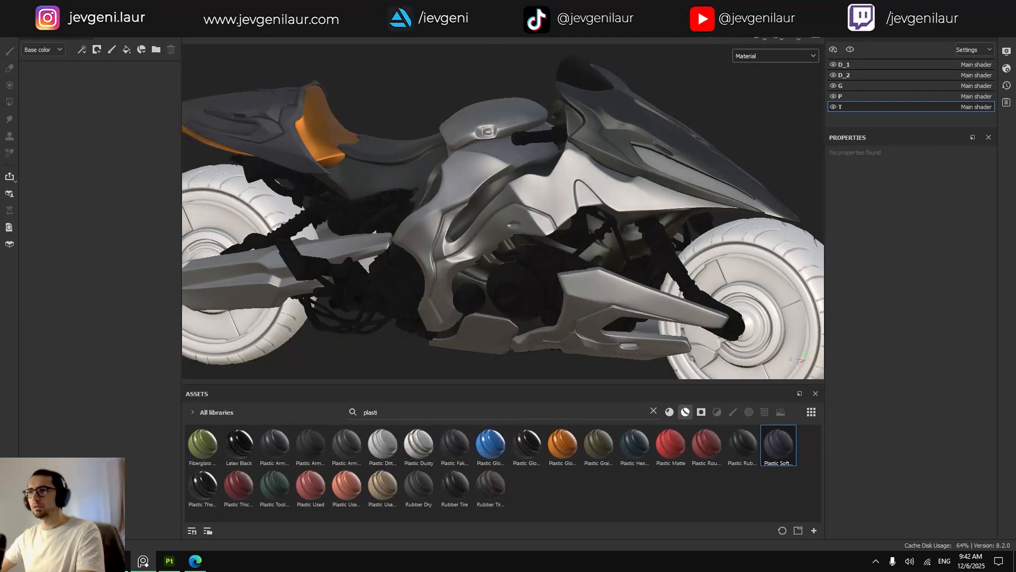
# Search the assets for "tire" and add the Rubber Tire smart material to texture set T.
pyautogui.click(654, 412)
pyautogui.write('tire')
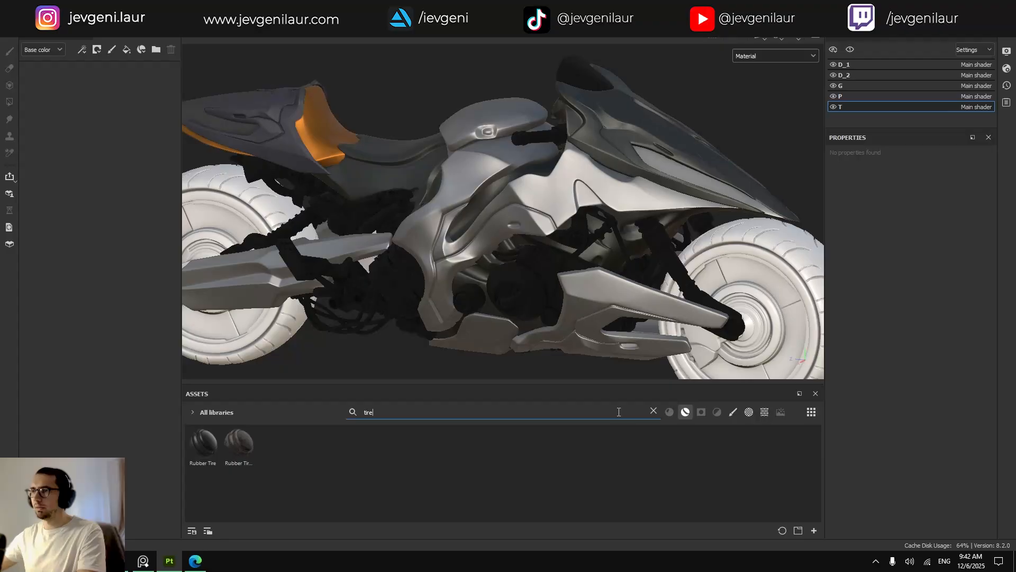
pyautogui.moveTo(206, 450)
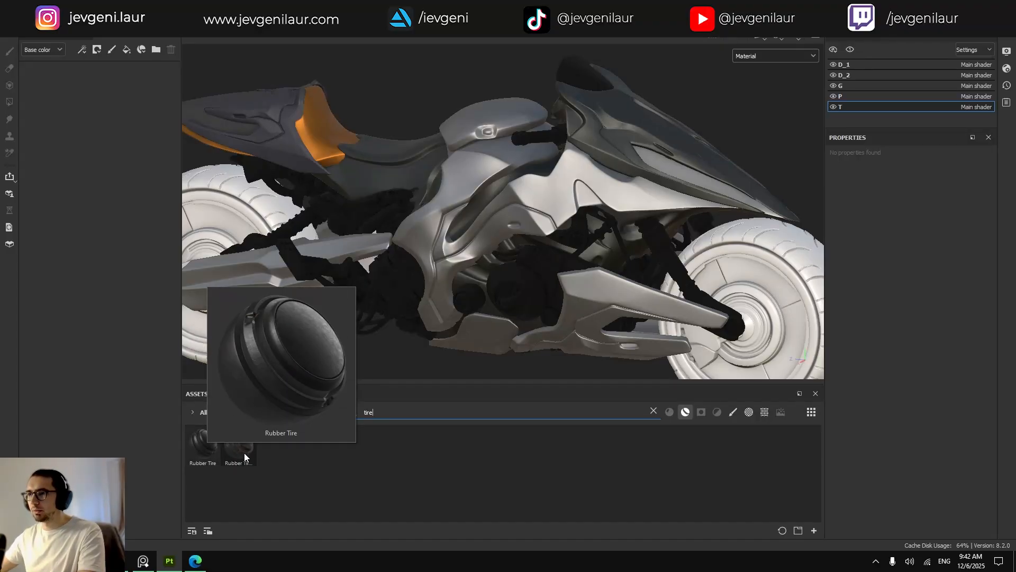
pyautogui.moveTo(244, 453)
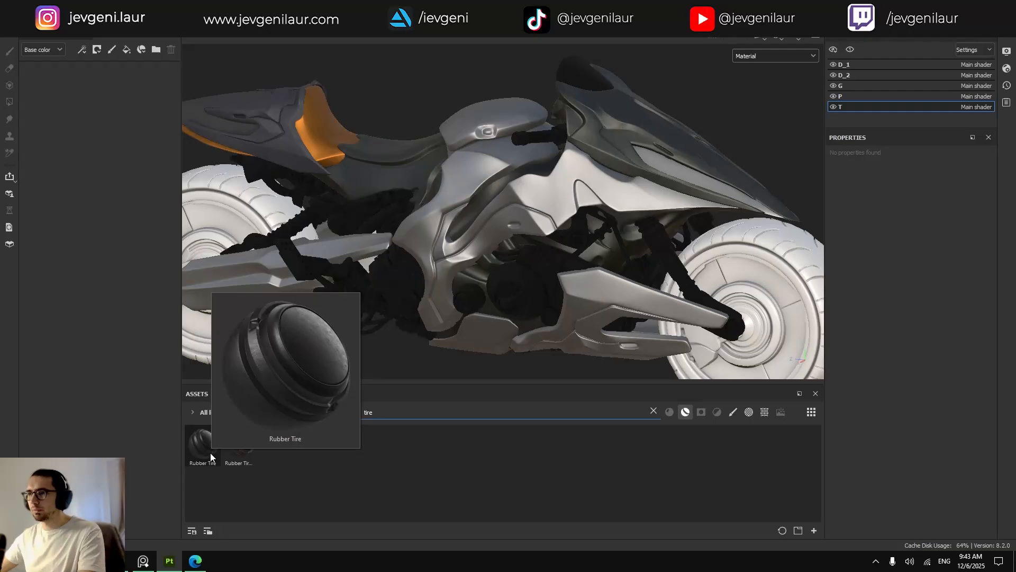
pyautogui.moveTo(211, 453); pyautogui.dragTo(87, 204)
pyautogui.keyDown('alt'); pyautogui.moveTo(387, 259); pyautogui.dragTo(568, 242, button='middle'); pyautogui.keyUp('alt')
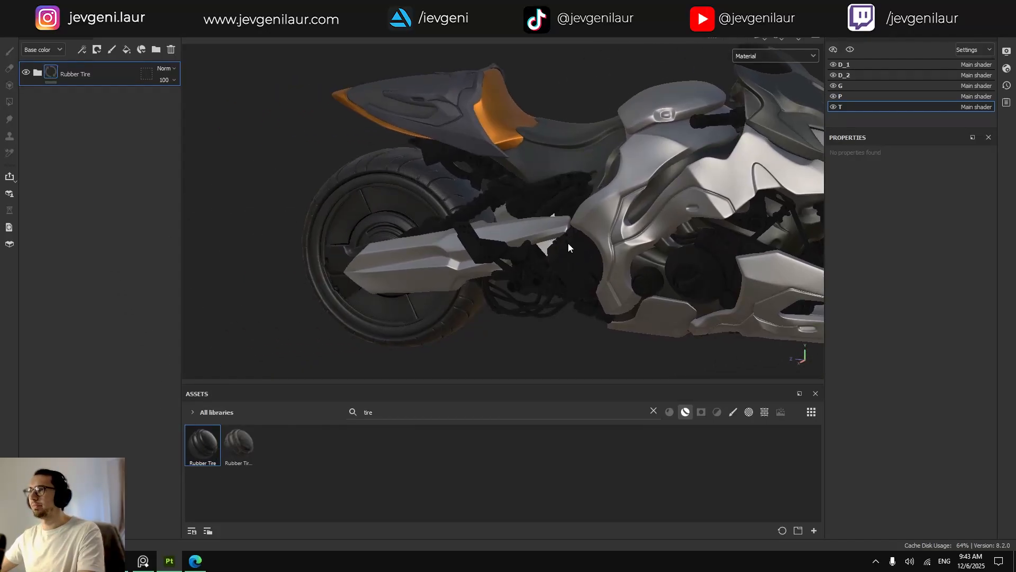
pyautogui.scroll(3, 372, 233)
pyautogui.keyDown('alt'); pyautogui.moveTo(371, 233); pyautogui.dragTo(312, 275); pyautogui.keyUp('alt')
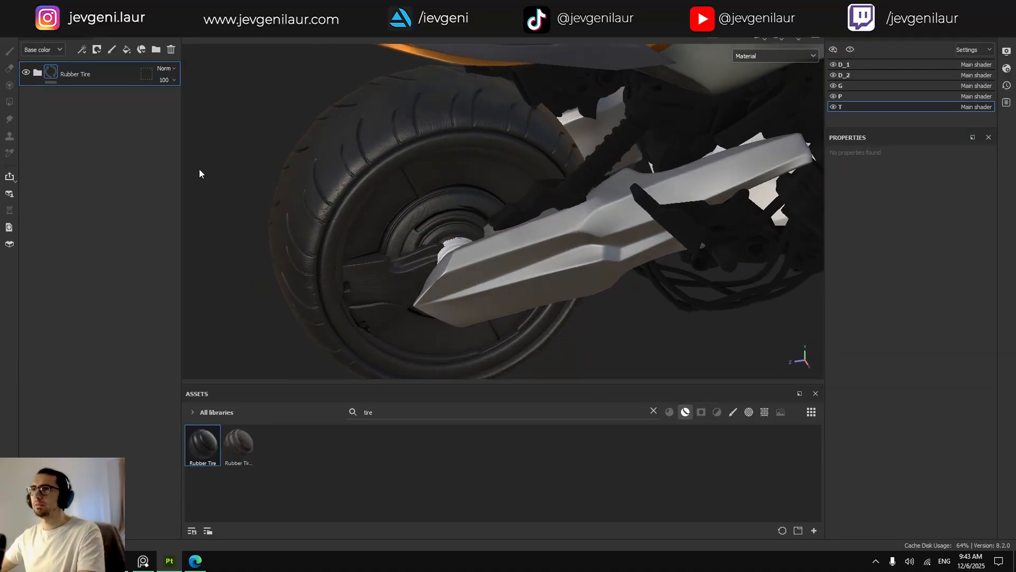
# Check the layers inside the Rubber Tire group, and give the group a black mask and a red color label.
pyautogui.click(38, 73)
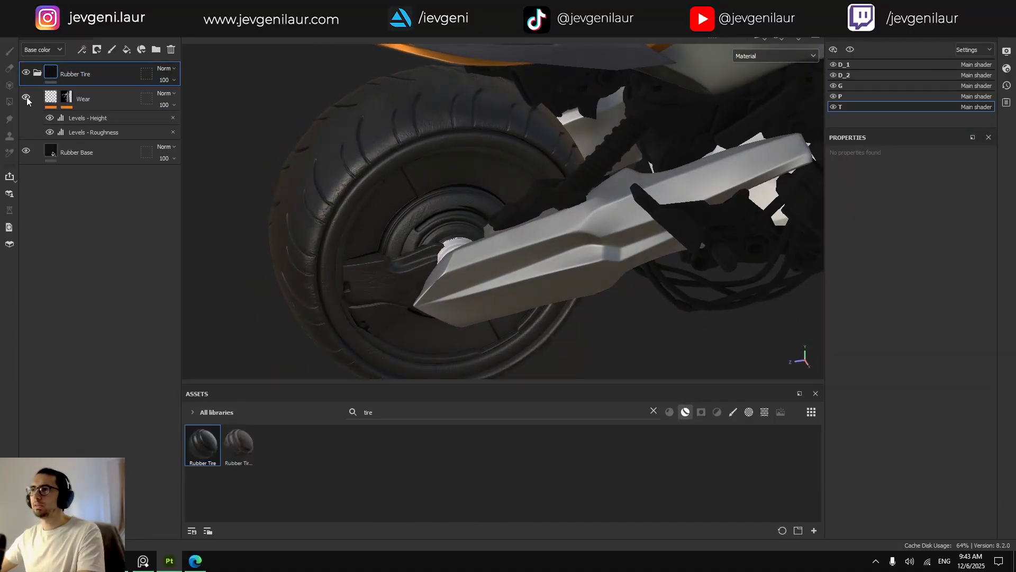
pyautogui.click(37, 73)
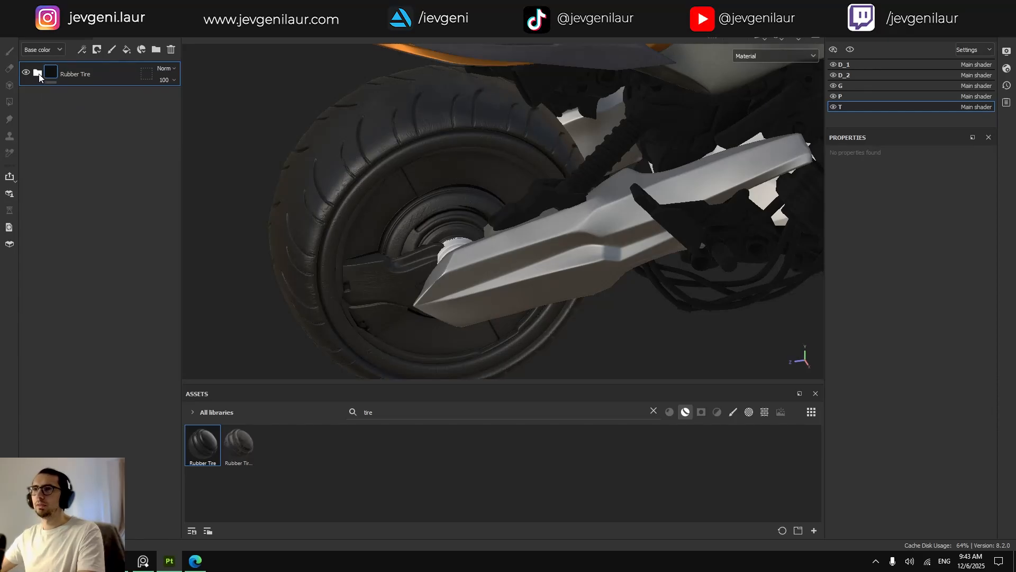
pyautogui.rightClick(65, 74)
pyautogui.click(88, 92)
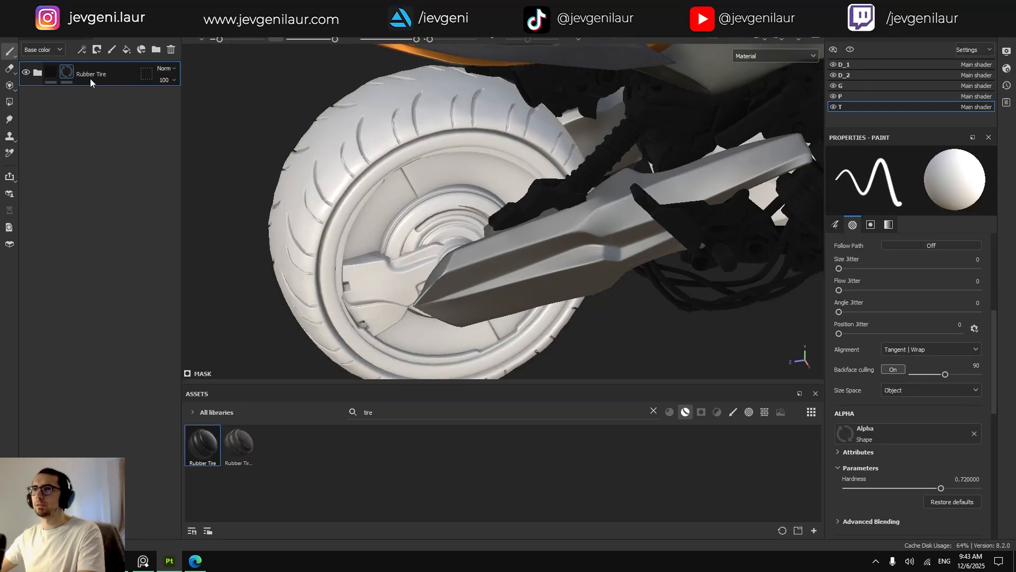
pyautogui.rightClick(100, 75)
pyautogui.click(87, 164)
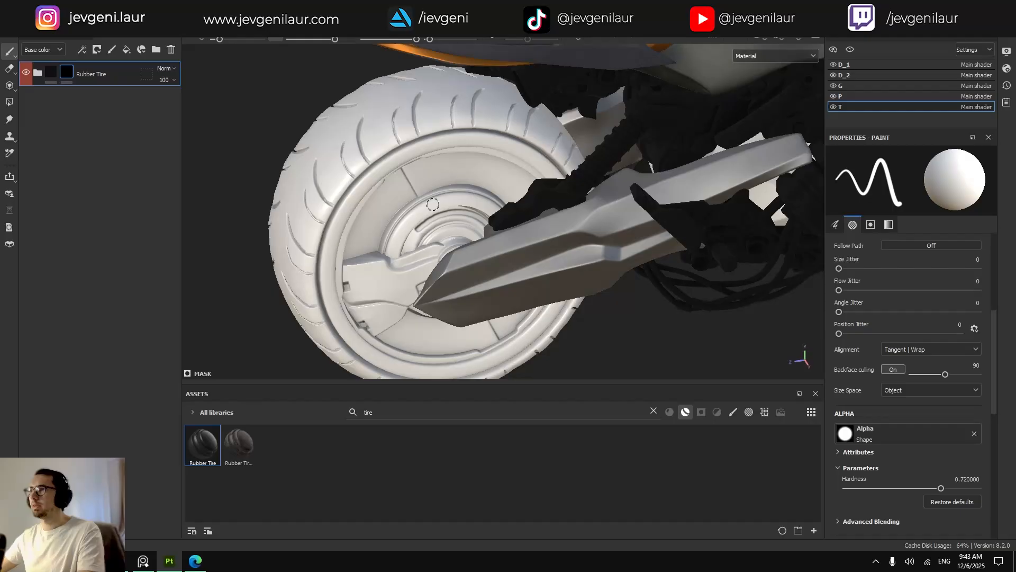
# Add the tyre, without the rim, to the Rubber Tire mask using mesh-mode Polygon Fill at color 1.
pyautogui.keyDown('alt'); pyautogui.moveTo(369, 223); pyautogui.dragTo(376, 201); pyautogui.keyUp('alt')
pyautogui.press('4')
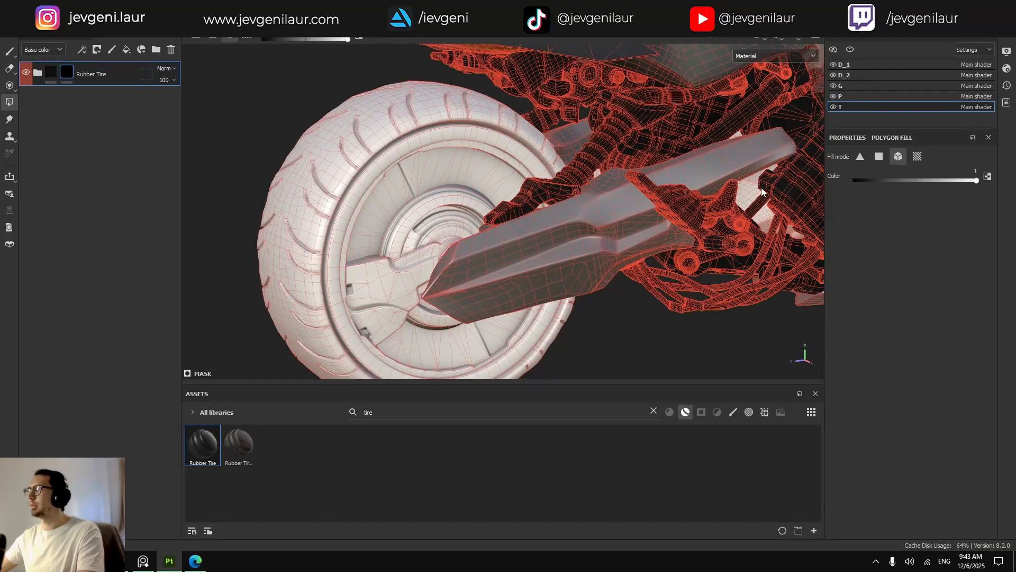
pyautogui.scroll(-5, 601, 208)
pyautogui.keyDown('alt'); pyautogui.moveTo(586, 233); pyautogui.dragTo(329, 226, button='middle'); pyautogui.keyUp('alt')
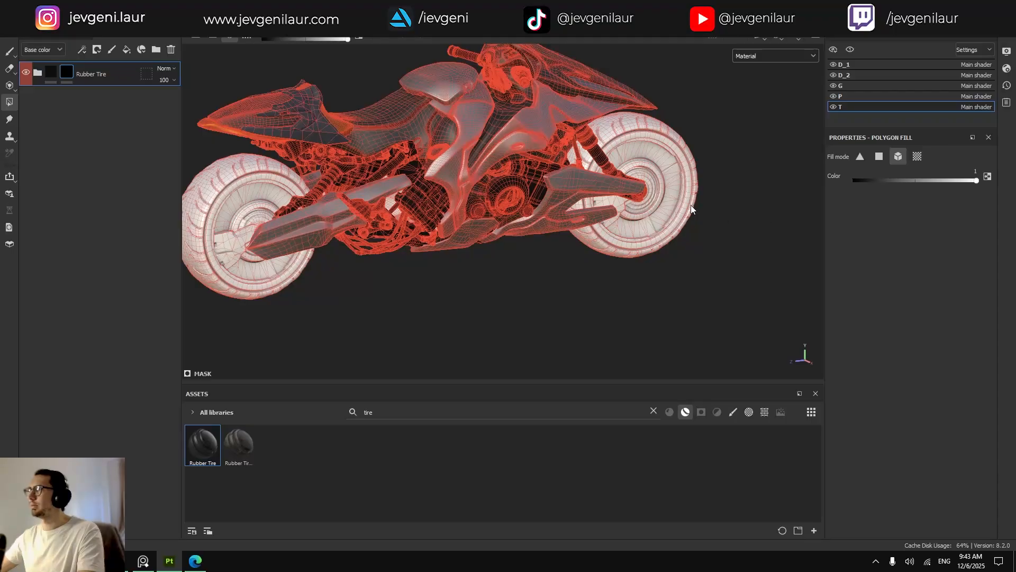
pyautogui.keyDown('alt'); pyautogui.moveTo(190, 211); pyautogui.dragTo(255, 198, button='middle'); pyautogui.keyUp('alt')
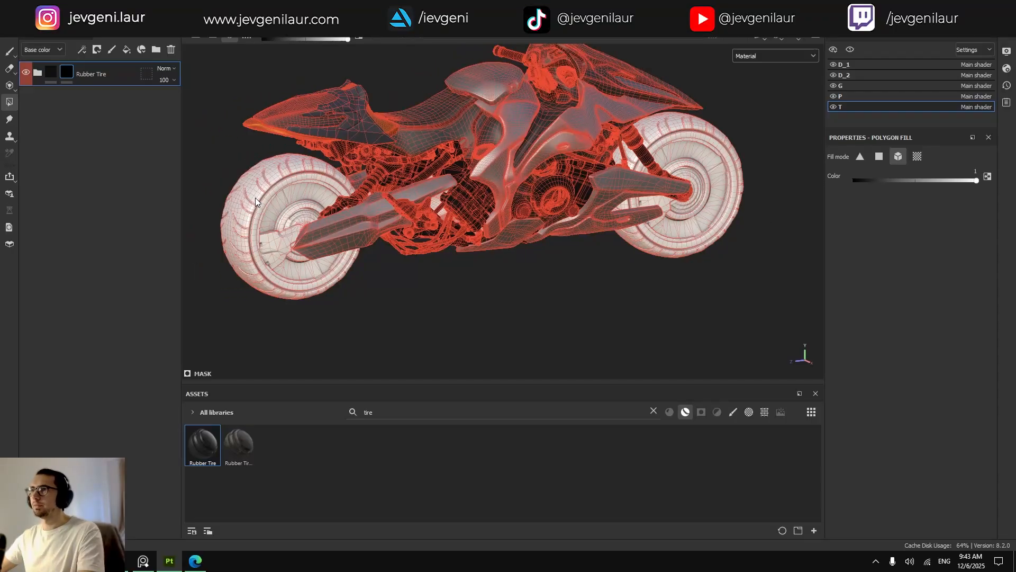
pyautogui.press('1')
pyautogui.scroll(3, 249, 255)
pyautogui.moveTo(260, 253)
pyautogui.keyDown('alt'); pyautogui.mouseDown()
pyautogui.moveTo(429, 247)
pyautogui.moveTo(247, 256)
pyautogui.mouseUp(); pyautogui.keyUp('alt')
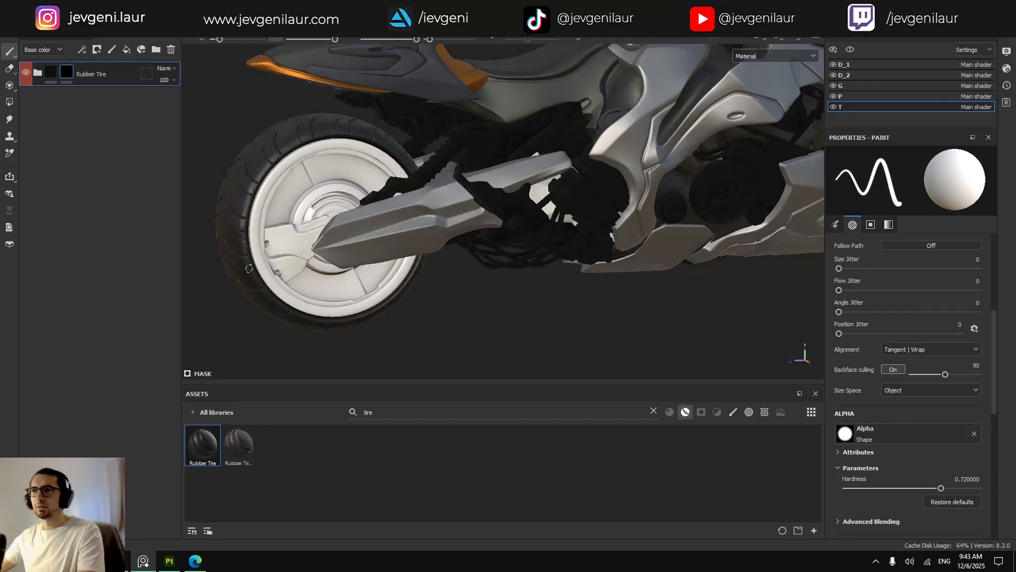
# Copy the Base Steel orange layer from texture set P to the top of T, and give the Rubber Tire group a teal color label.
pyautogui.keyDown('alt'); pyautogui.moveTo(367, 318); pyautogui.dragTo(330, 313); pyautogui.keyUp('alt')
pyautogui.keyDown('alt'); pyautogui.moveTo(331, 312); pyautogui.dragTo(386, 303, button='middle'); pyautogui.keyUp('alt')
pyautogui.scroll(3, 360, 236)
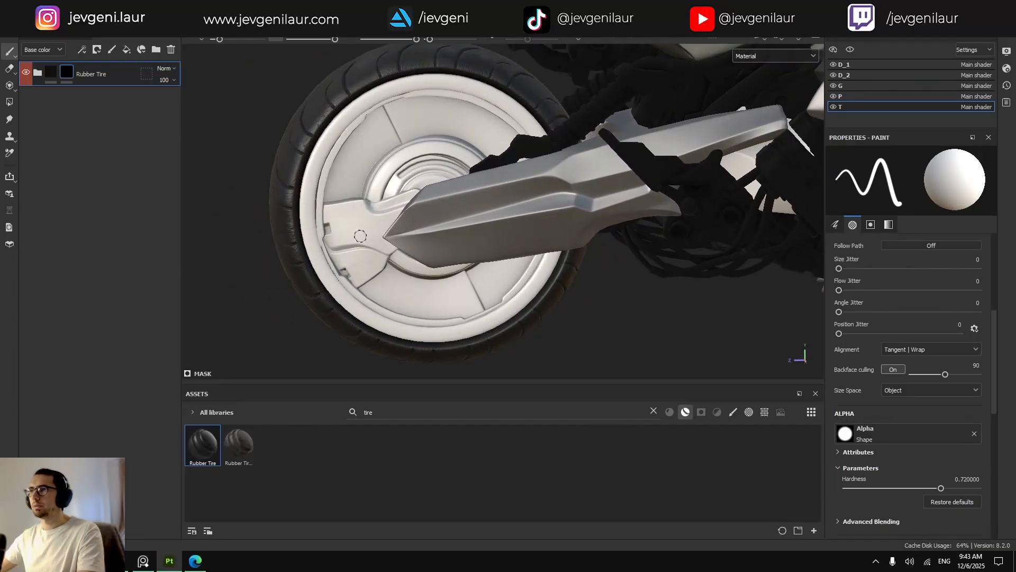
pyautogui.click(844, 96)
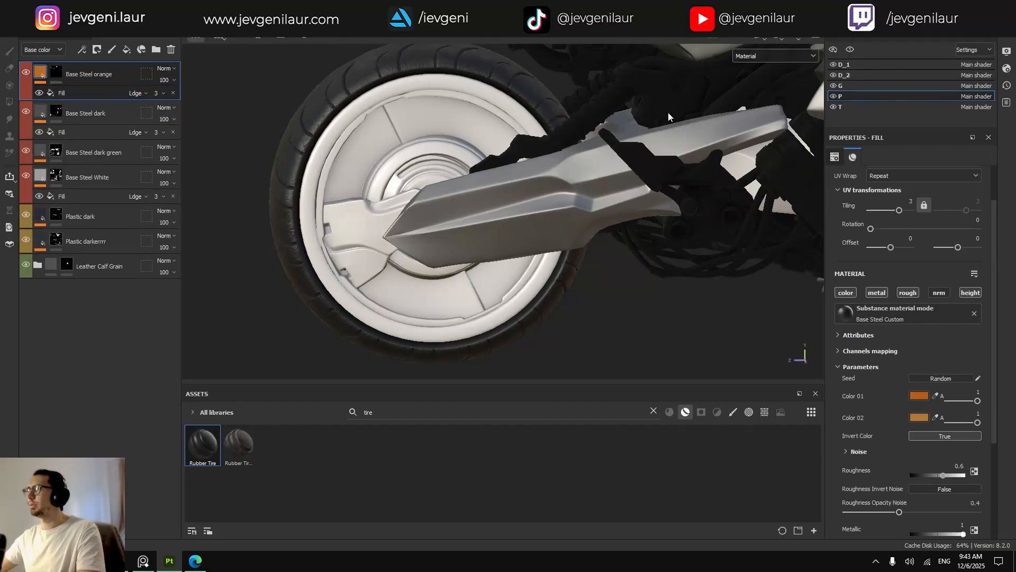
pyautogui.click(849, 107)
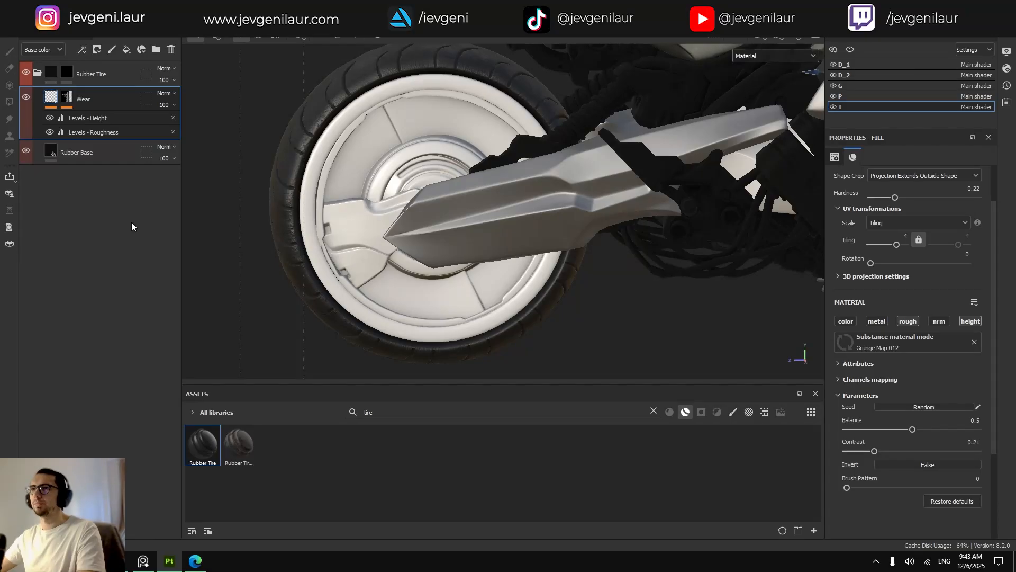
pyautogui.click(32, 72)
pyautogui.hotkey('ctrl', 'v')
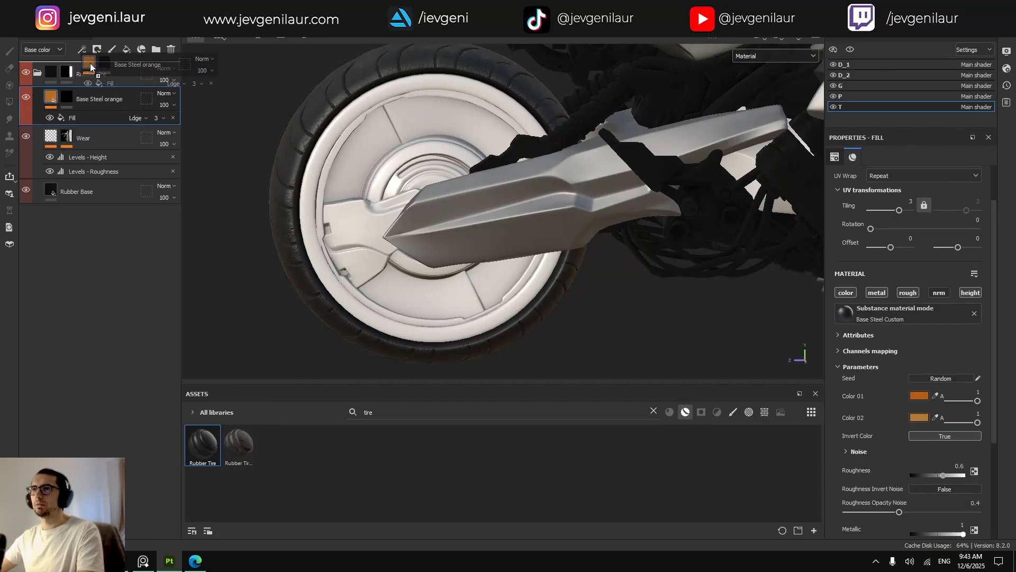
pyautogui.moveTo(60, 77); pyautogui.dragTo(61, 74)
pyautogui.click(37, 112)
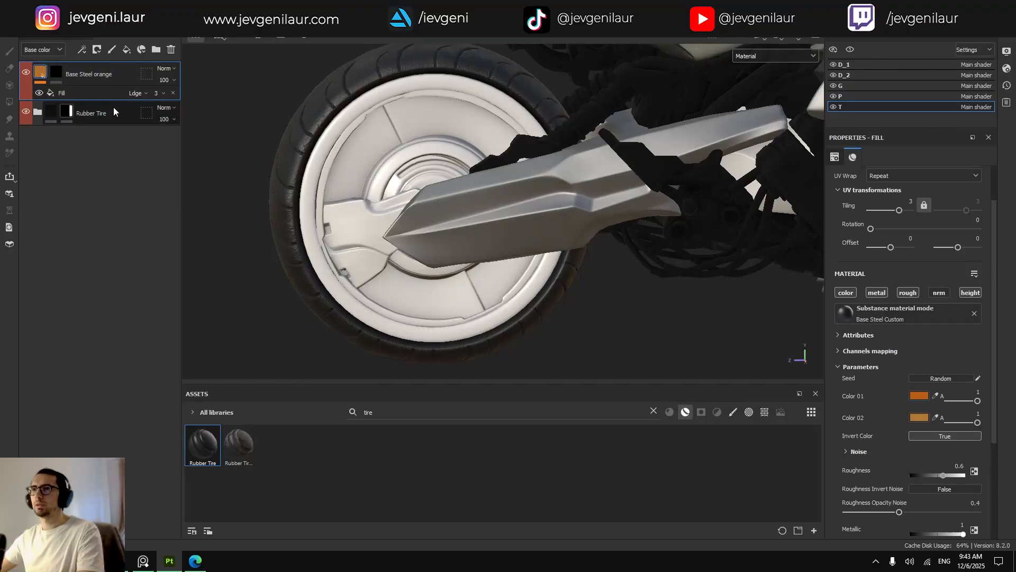
pyautogui.rightClick(93, 115)
pyautogui.click(175, 292)
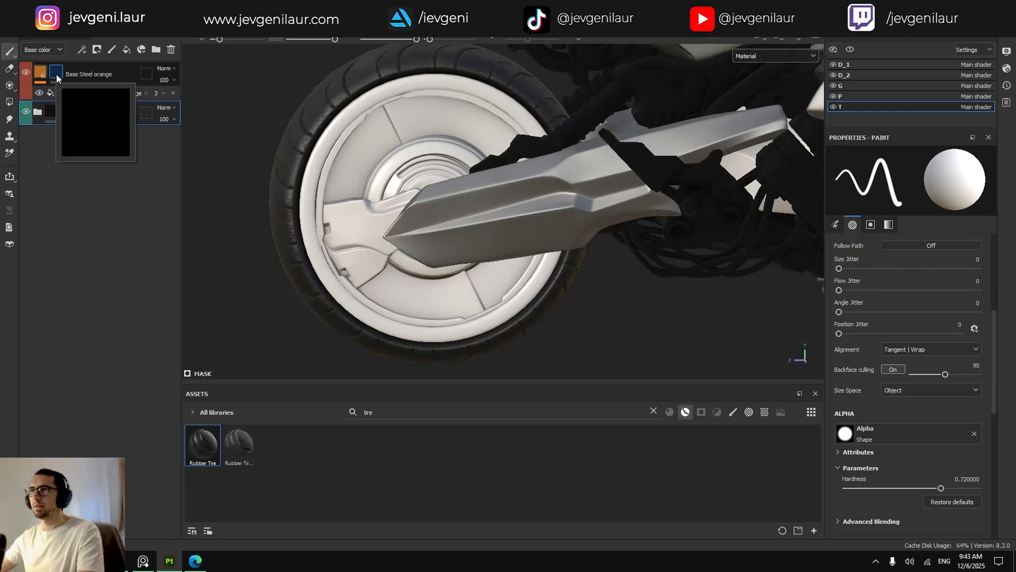
# Add the thin ring inside the wheel rim to the Base Steel orange mask using UV-chunk Polygon Fill at color 1.
pyautogui.click(56, 74)
pyautogui.press('4')
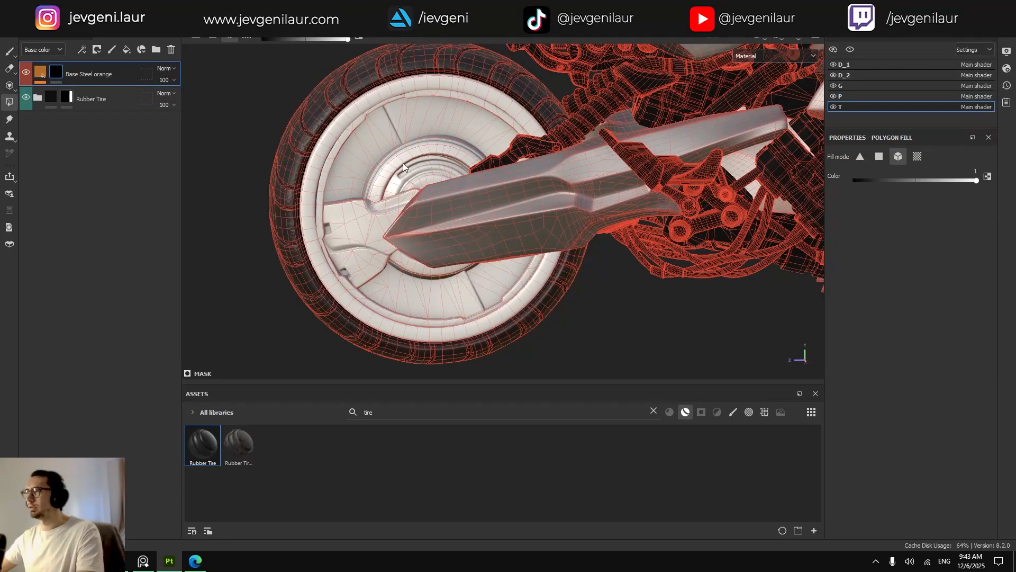
pyautogui.click(336, 155)
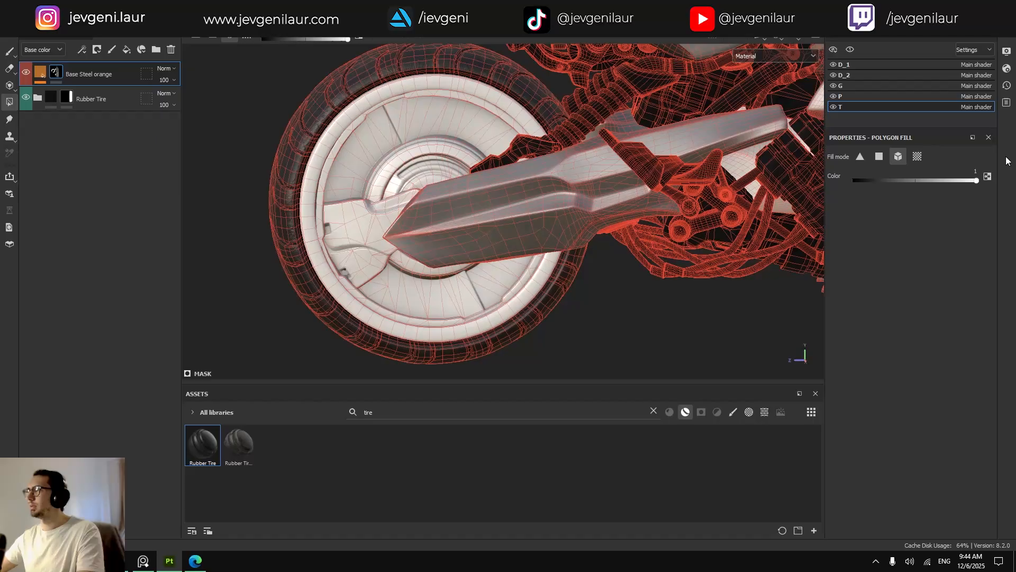
pyautogui.click(918, 157)
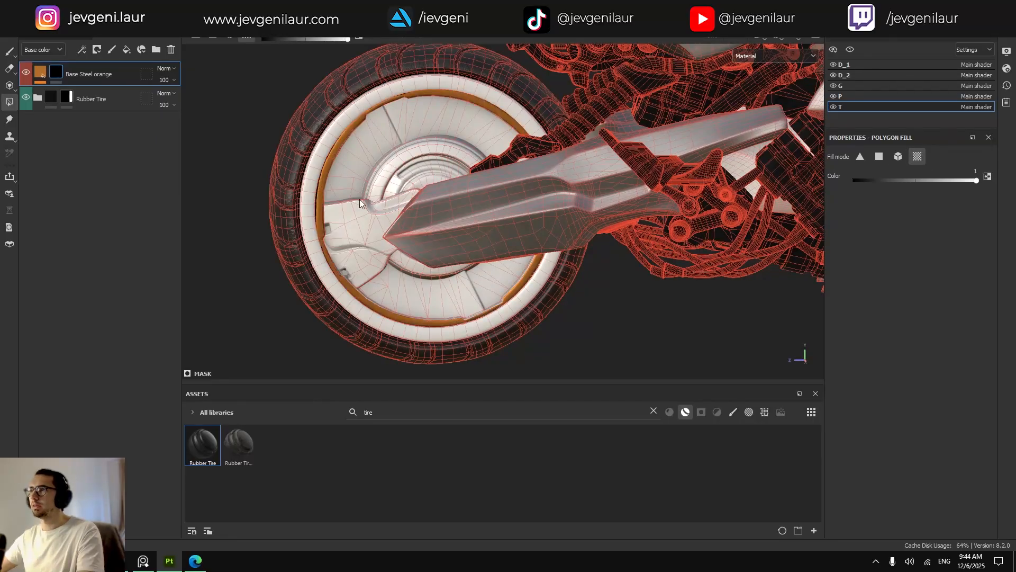
pyautogui.keyDown('alt'); pyautogui.moveTo(430, 301); pyautogui.dragTo(549, 328, button='right'); pyautogui.keyUp('alt')
pyautogui.keyDown('alt'); pyautogui.moveTo(549, 328); pyautogui.dragTo(513, 336); pyautogui.keyUp('alt')
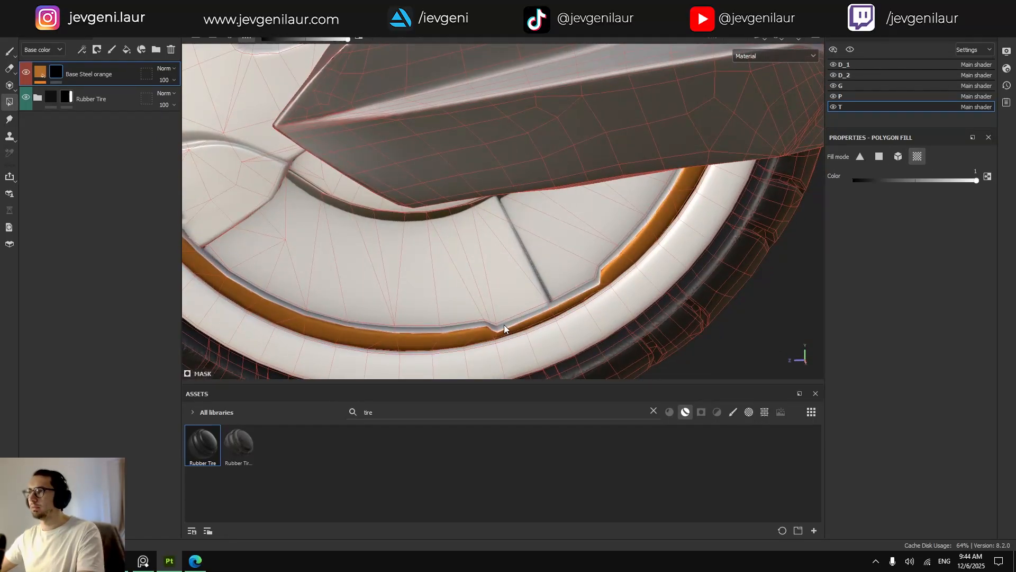
pyautogui.click(504, 325)
# Paint the uncovered edge between the orange ring and the wheel bracket into the Base Steel orange mask with a small brush.
pyautogui.keyDown('alt'); pyautogui.moveTo(507, 318); pyautogui.dragTo(510, 279, button='right'); pyautogui.keyUp('alt')
pyautogui.moveTo(510, 279)
pyautogui.keyDown('alt'); pyautogui.mouseDown()
pyautogui.moveTo(553, 239)
pyautogui.moveTo(716, 254)
pyautogui.moveTo(451, 257)
pyautogui.mouseUp(); pyautogui.keyUp('alt')
pyautogui.press('1')
pyautogui.keyDown('alt'); pyautogui.moveTo(451, 257); pyautogui.dragTo(513, 266, button='middle'); pyautogui.keyUp('alt')
pyautogui.keyDown('alt'); pyautogui.moveTo(512, 266); pyautogui.dragTo(535, 297, button='right'); pyautogui.keyUp('alt')
pyautogui.keyDown('alt'); pyautogui.moveTo(534, 296); pyautogui.dragTo(556, 296); pyautogui.keyUp('alt')
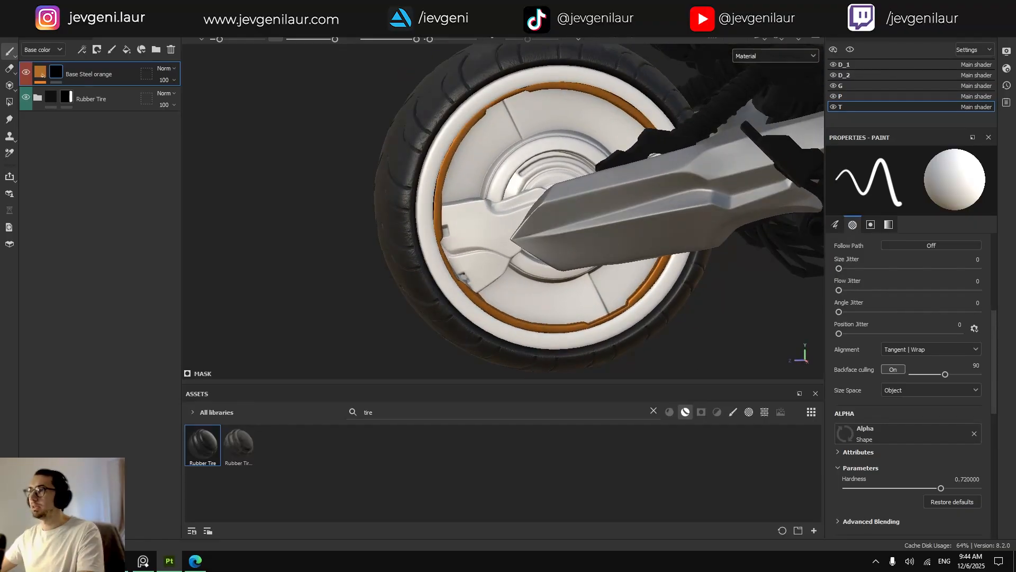
pyautogui.scroll(3, 472, 268)
pyautogui.moveTo(467, 299)
pyautogui.keyDown('alt'); pyautogui.mouseDown()
pyautogui.moveTo(456, 318)
pyautogui.moveTo(451, 299)
pyautogui.moveTo(469, 281)
pyautogui.mouseUp(); pyautogui.keyUp('alt')
pyautogui.scroll(3, 453, 300)
pyautogui.scroll(3, 456, 301)
pyautogui.keyDown('ctrl'); pyautogui.moveTo(471, 277); pyautogui.dragTo(459, 276, button='right'); pyautogui.keyUp('ctrl')
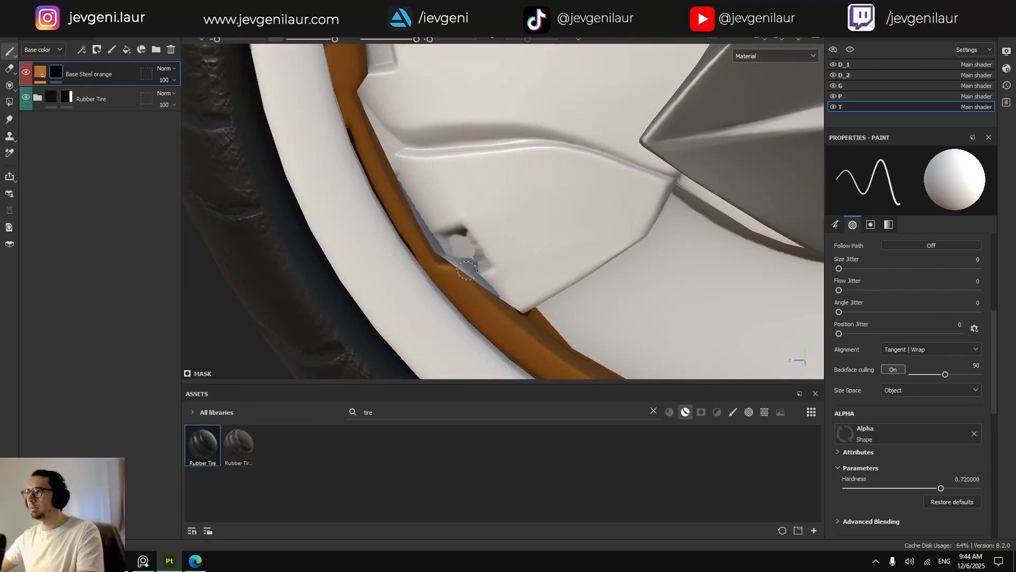
pyautogui.moveTo(452, 267); pyautogui.dragTo(482, 292)
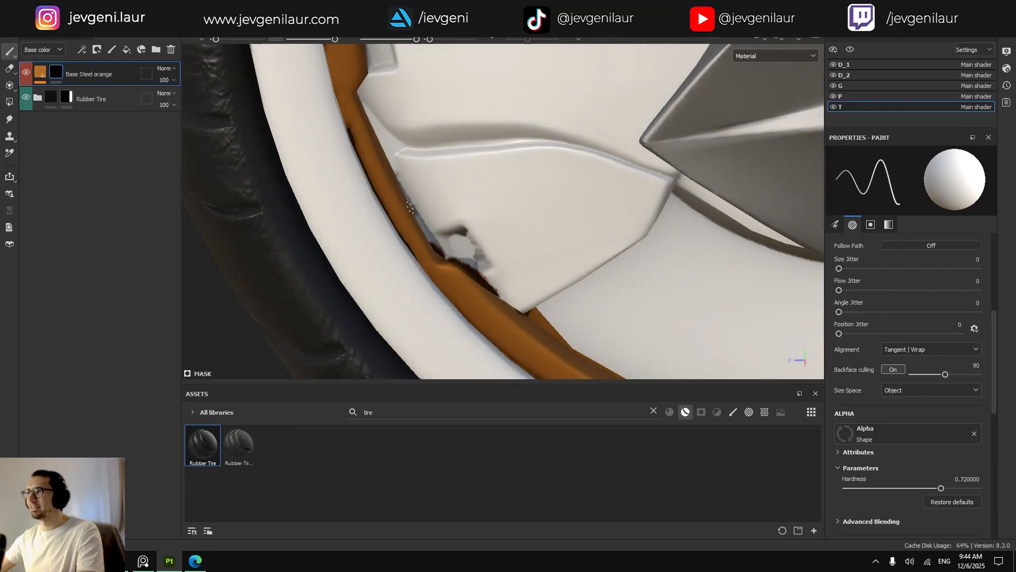
pyautogui.keyDown('shift'); pyautogui.click(429, 254); pyautogui.keyUp('shift')
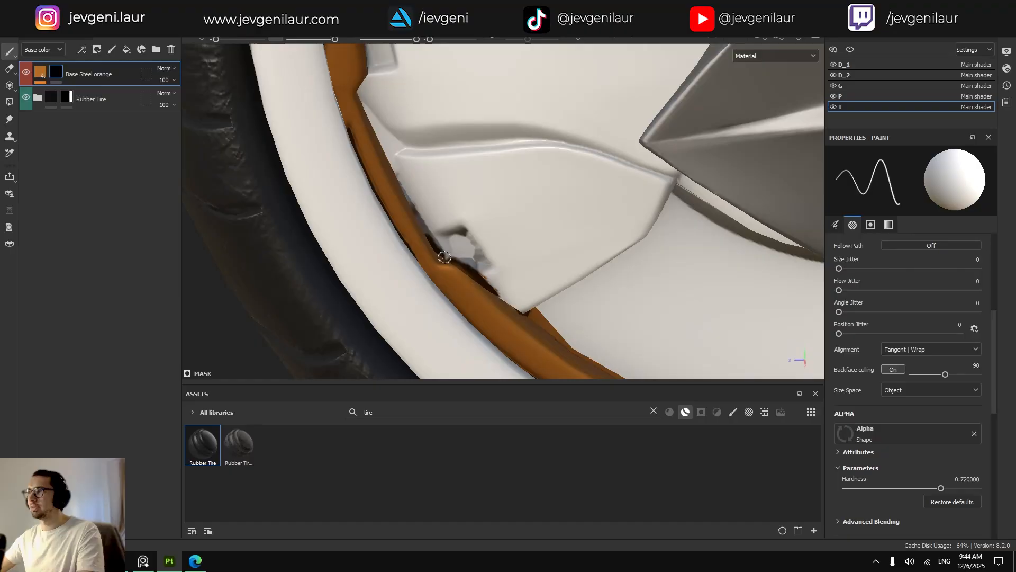
pyautogui.moveTo(442, 259)
pyautogui.keyDown('shift'); pyautogui.mouseDown(button='right')
pyautogui.moveTo(427, 261)
pyautogui.moveTo(521, 273)
pyautogui.moveTo(490, 271)
pyautogui.mouseUp(button='right'); pyautogui.keyUp('shift')
pyautogui.scroll(-5, 486, 269)
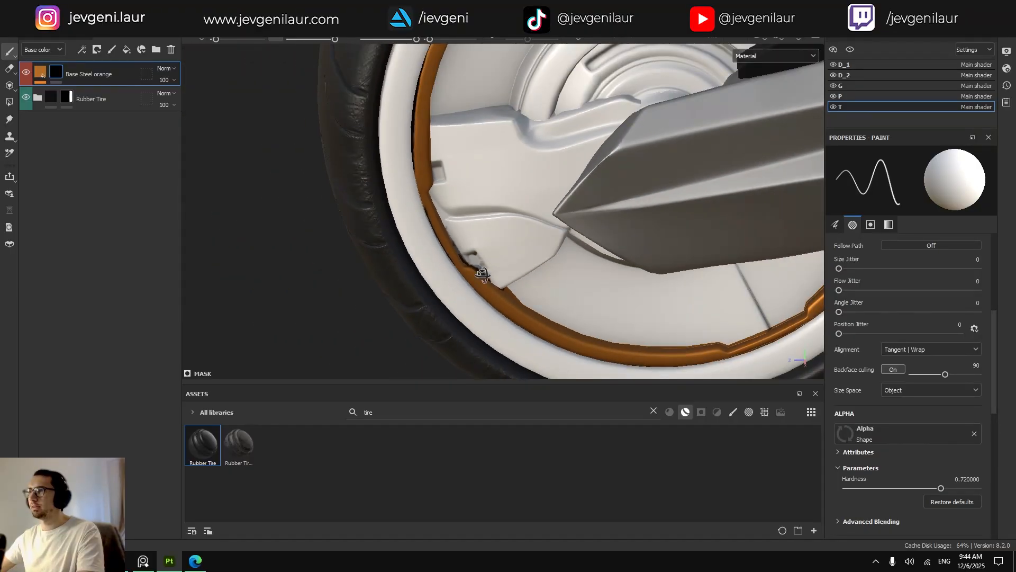
# Copy the Base Steel dark and Base Steel dark green layers from texture set P into T, above Base Steel orange.
pyautogui.keyDown('alt'); pyautogui.moveTo(481, 265); pyautogui.dragTo(634, 304); pyautogui.keyUp('alt')
pyautogui.keyDown('alt'); pyautogui.moveTo(633, 304); pyautogui.dragTo(510, 271, button='right'); pyautogui.keyUp('alt')
pyautogui.keyDown('alt'); pyautogui.moveTo(511, 271); pyautogui.dragTo(432, 270); pyautogui.keyUp('alt')
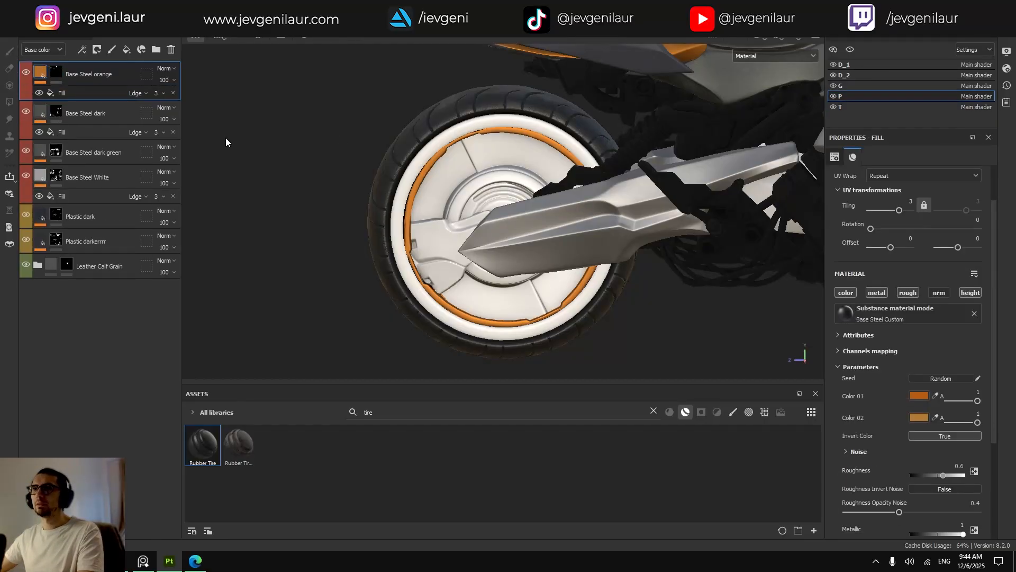
pyautogui.click(82, 177)
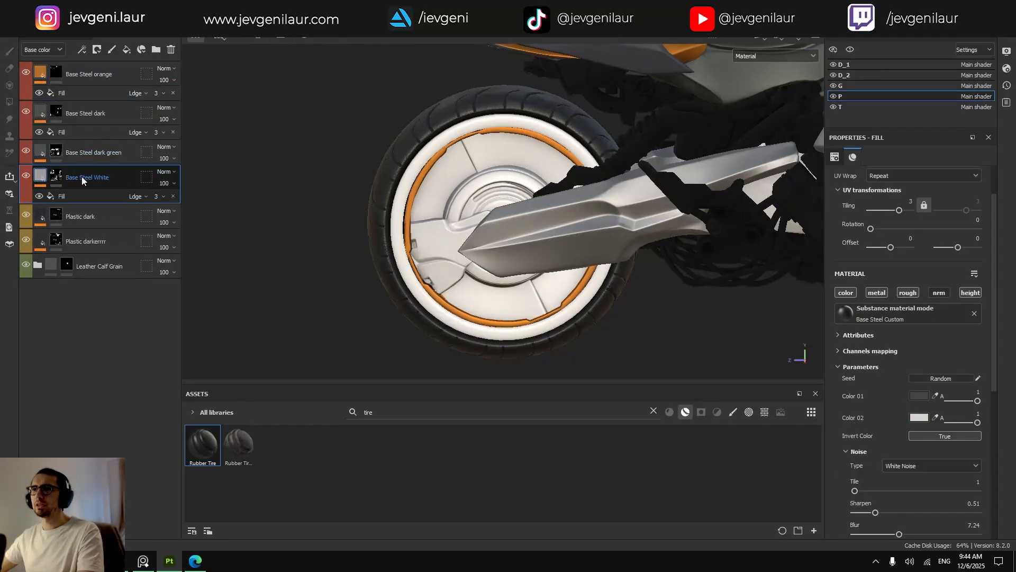
pyautogui.click(85, 114)
pyautogui.keyDown('ctrl'); pyautogui.click(85, 152); pyautogui.keyUp('ctrl')
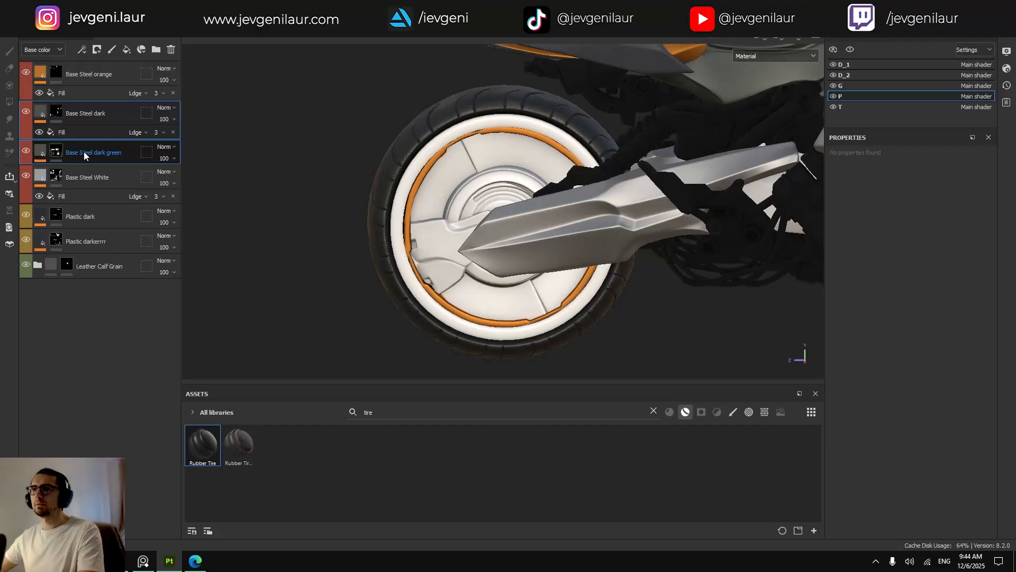
pyautogui.click(836, 109)
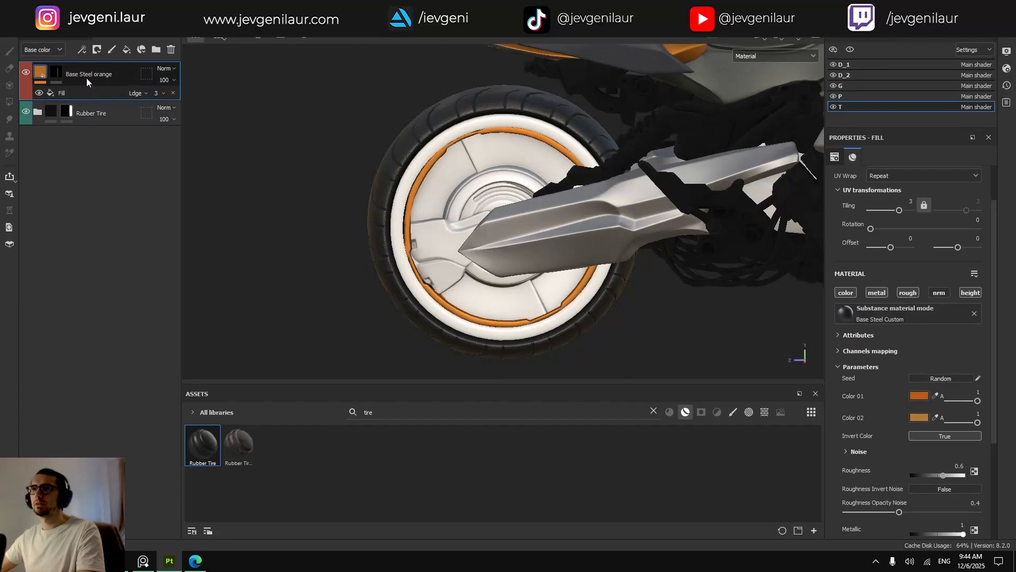
pyautogui.hotkey('ctrl', 'v')
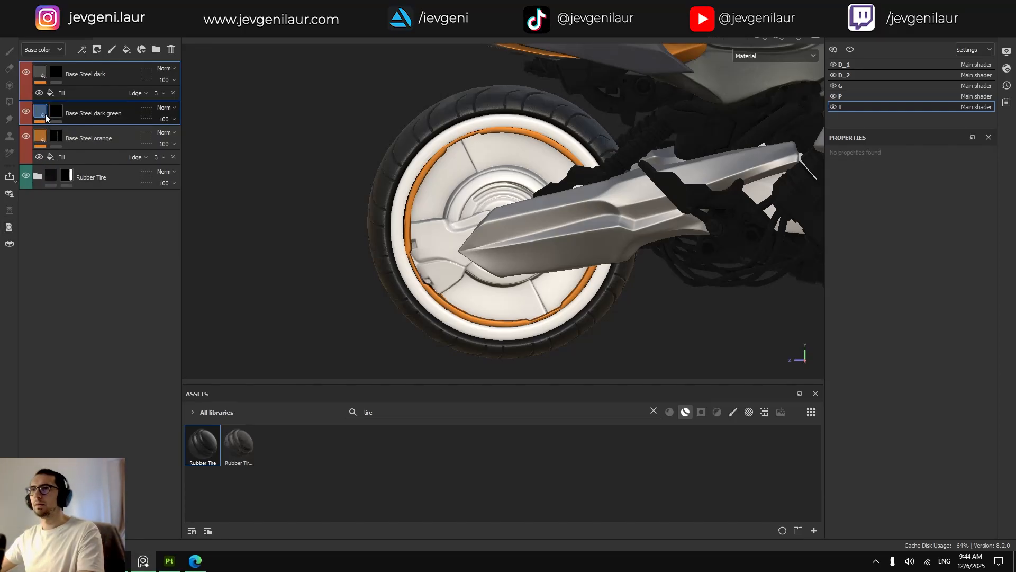
# Hide the Base Steel dark layer and add the outer wheel rim to the Base Steel dark green mask using UV-chunk Polygon Fill.
pyautogui.click(25, 73)
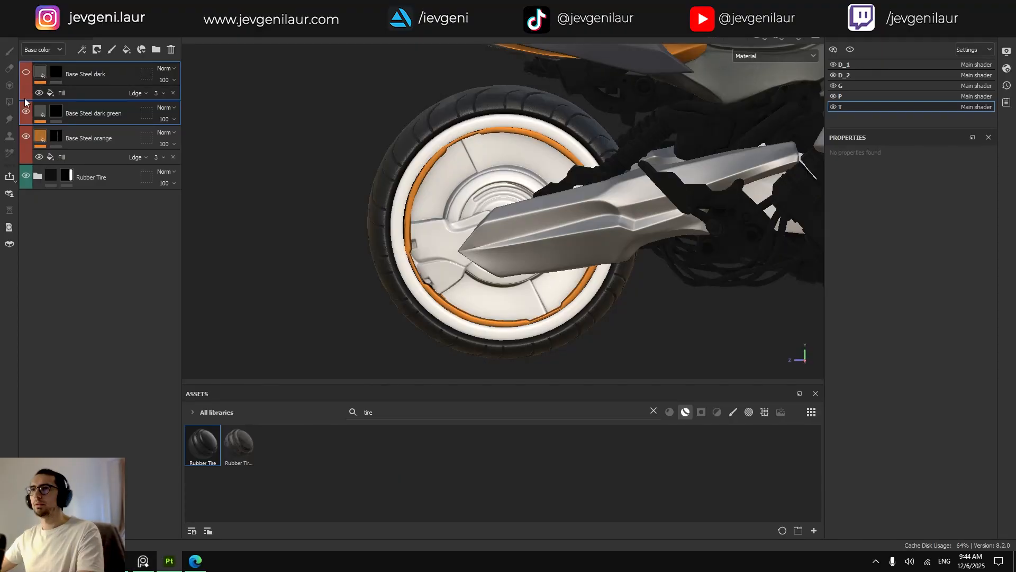
pyautogui.click(60, 115)
pyautogui.press('4')
pyautogui.scroll(2, 442, 205)
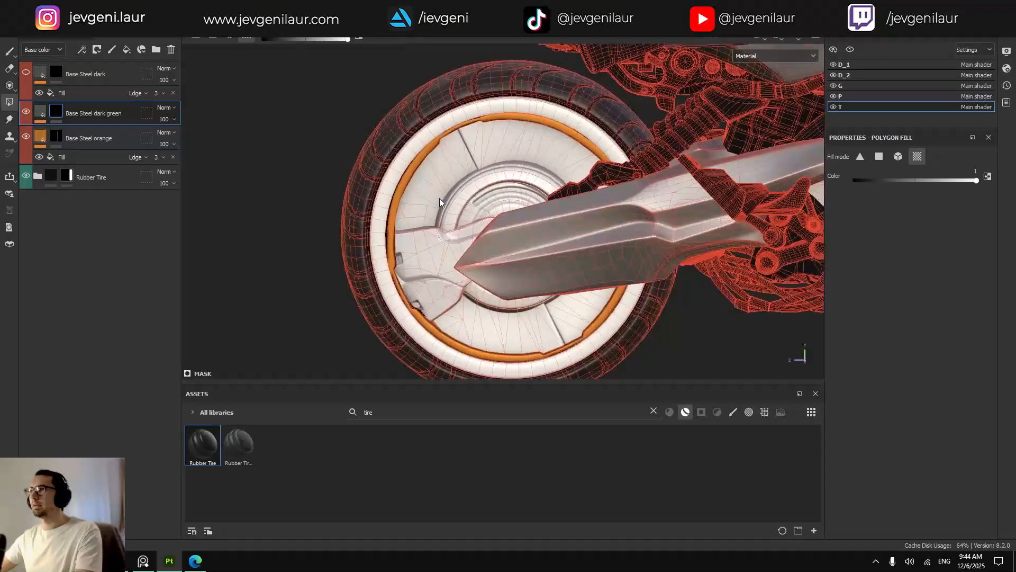
pyautogui.keyDown('alt'); pyautogui.moveTo(443, 204); pyautogui.dragTo(470, 194); pyautogui.keyUp('alt')
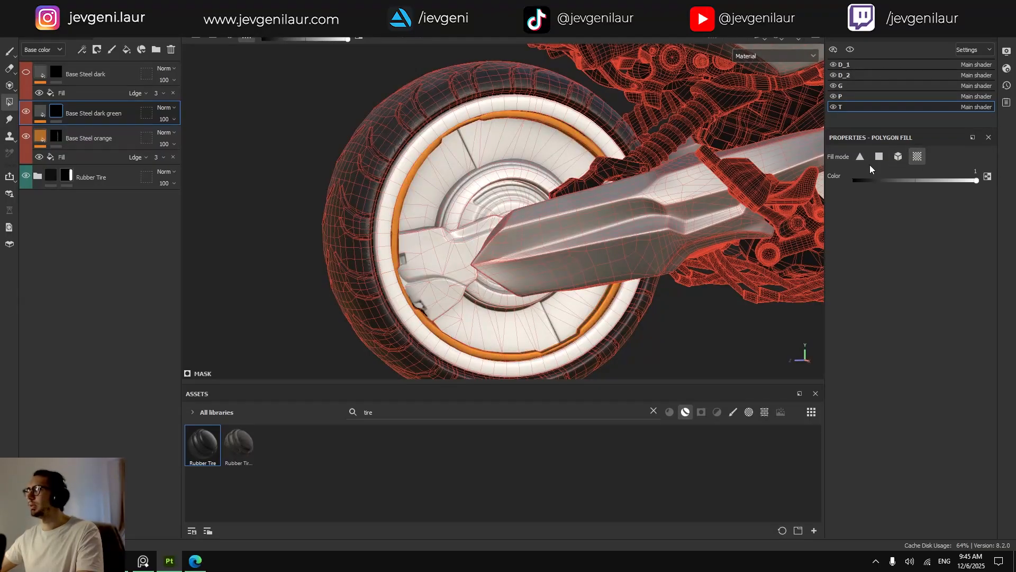
pyautogui.scroll(3, 403, 176)
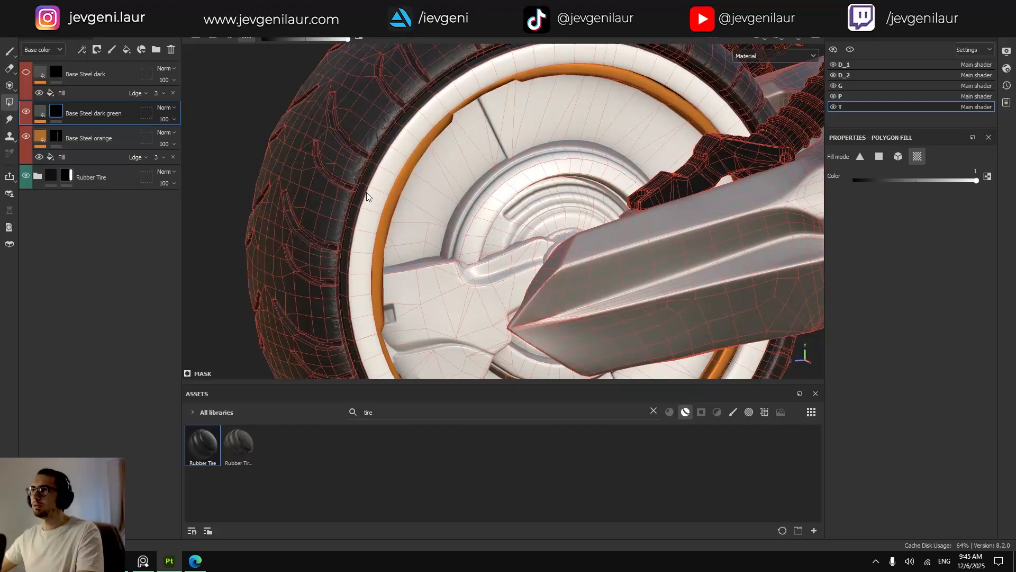
pyautogui.keyDown('alt'); pyautogui.moveTo(404, 227); pyautogui.dragTo(431, 165); pyautogui.keyUp('alt')
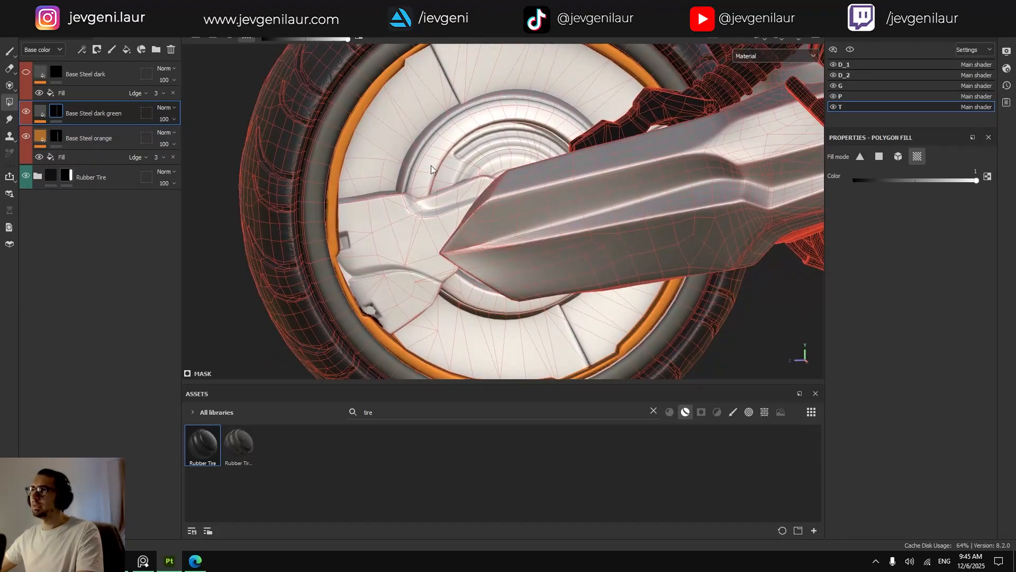
# Add the wheel's hub disc, its thin edge strip and the surrounding ring to the Base Steel dark green mask with Polygon Fill.
pyautogui.scroll(5, 450, 165)
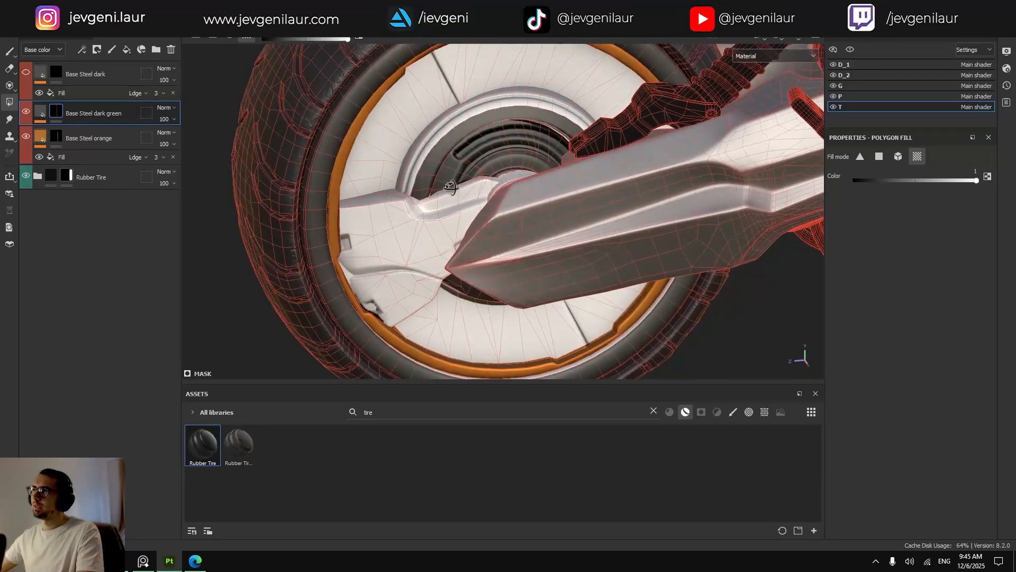
pyautogui.keyDown('alt'); pyautogui.moveTo(475, 151); pyautogui.dragTo(600, 107); pyautogui.keyUp('alt')
pyautogui.keyDown('alt'); pyautogui.moveTo(557, 136); pyautogui.dragTo(608, 106); pyautogui.keyUp('alt')
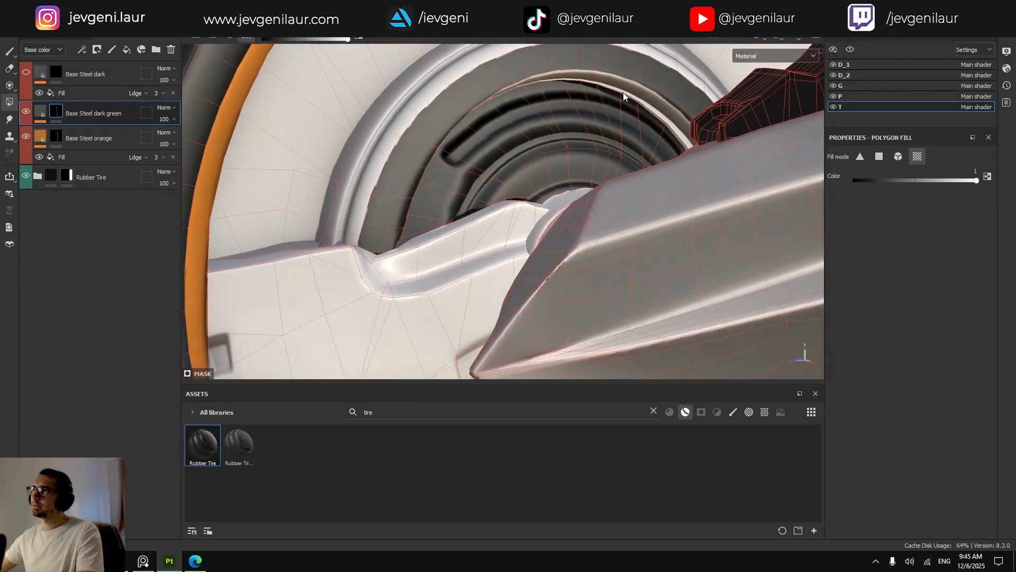
pyautogui.click(627, 88)
pyautogui.scroll(-3, 609, 98)
pyautogui.scroll(-5, 544, 146)
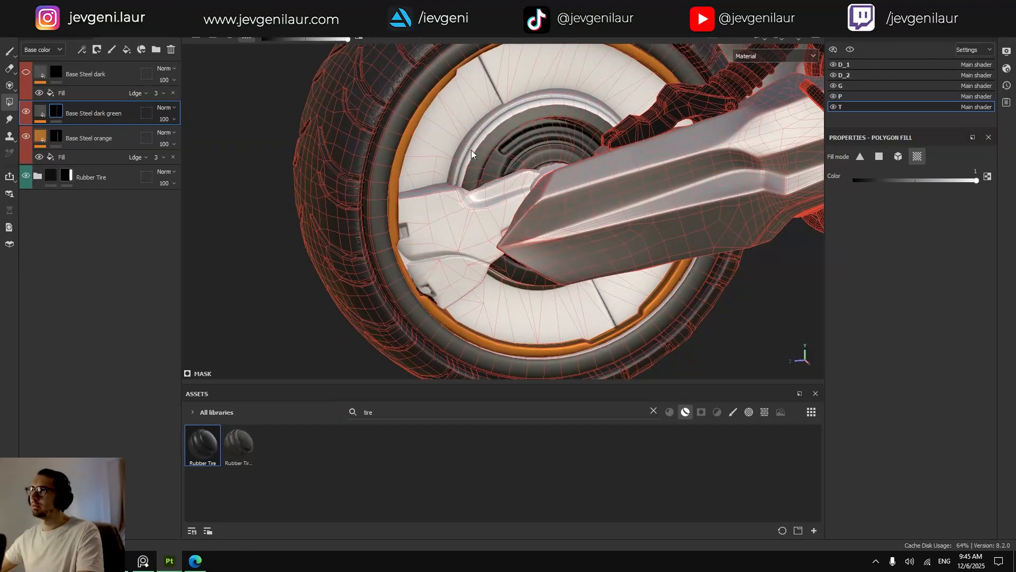
pyautogui.click(472, 151)
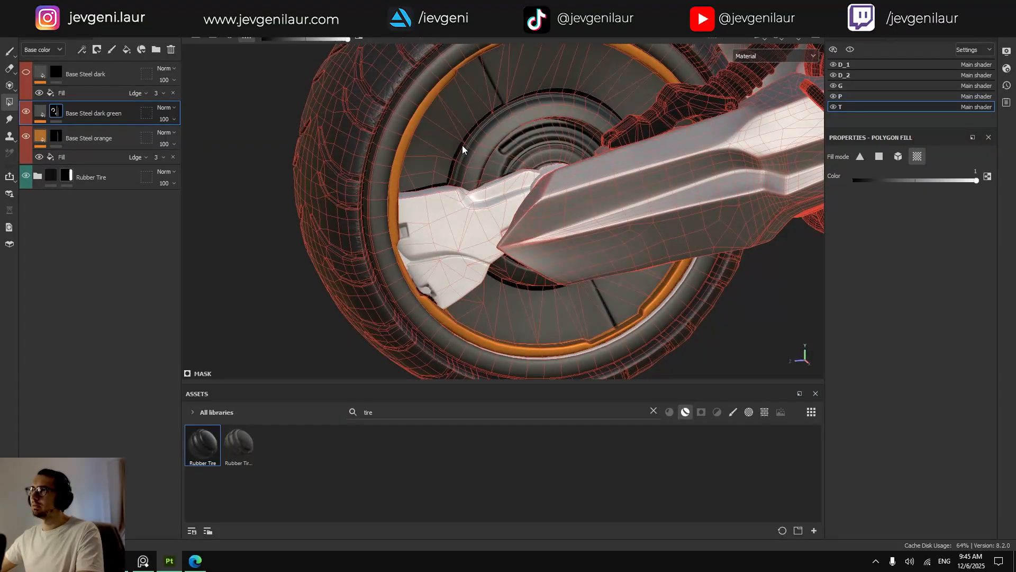
pyautogui.keyDown('alt'); pyautogui.moveTo(462, 146); pyautogui.dragTo(487, 154); pyautogui.keyUp('alt')
pyautogui.press('1')
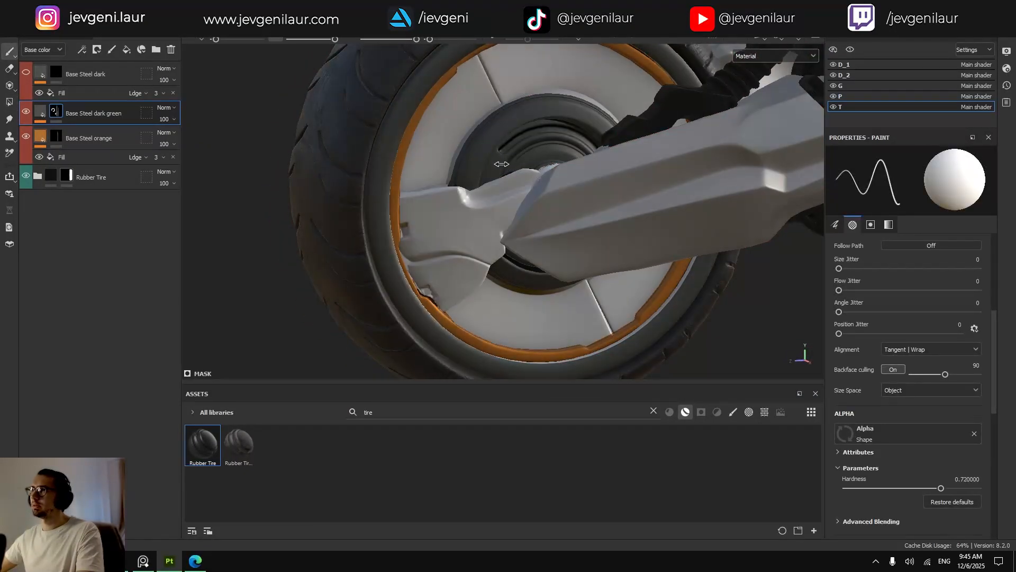
# Show the Base Steel dark layer and add the flat wheel disc panels between hub and orange ring to its mask with Polygon Fill.
pyautogui.click(27, 72)
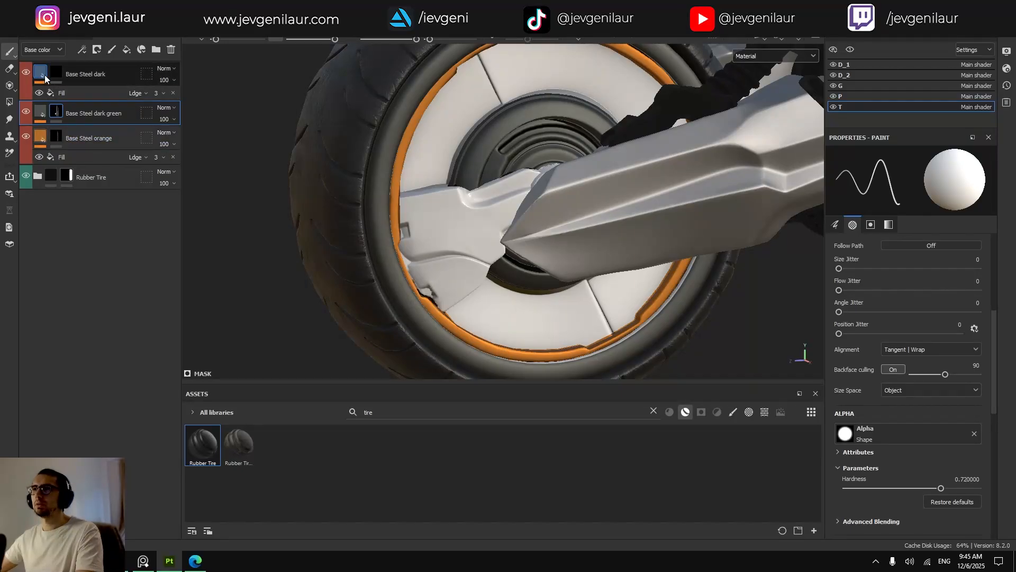
pyautogui.click(56, 73)
pyautogui.click(173, 94)
pyautogui.press('4')
pyautogui.click(453, 129)
pyautogui.press('1')
pyautogui.scroll(-6, 453, 129)
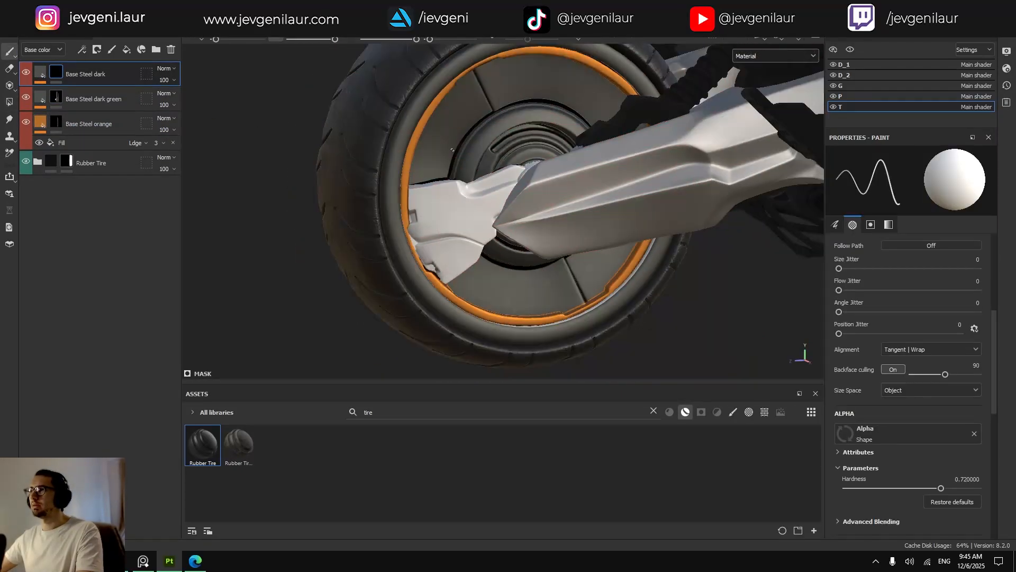
pyautogui.keyDown('alt'); pyautogui.moveTo(453, 129); pyautogui.dragTo(428, 129); pyautogui.keyUp('alt')
pyautogui.keyDown('alt'); pyautogui.moveTo(553, 208); pyautogui.dragTo(395, 253, button='middle'); pyautogui.keyUp('alt')
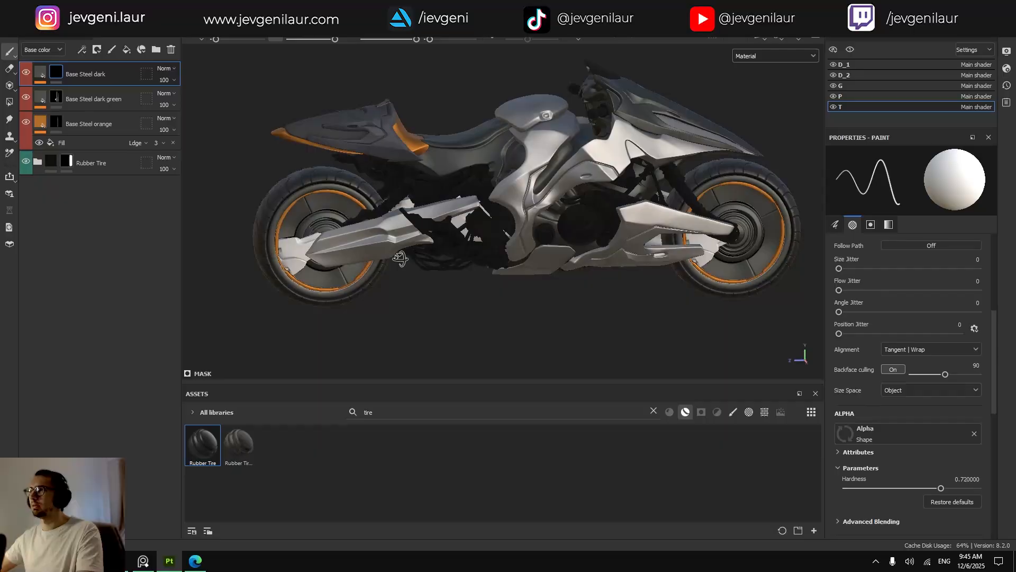
pyautogui.keyDown('alt'); pyautogui.moveTo(394, 253); pyautogui.dragTo(417, 252); pyautogui.keyUp('alt')
pyautogui.scroll(6, 317, 235)
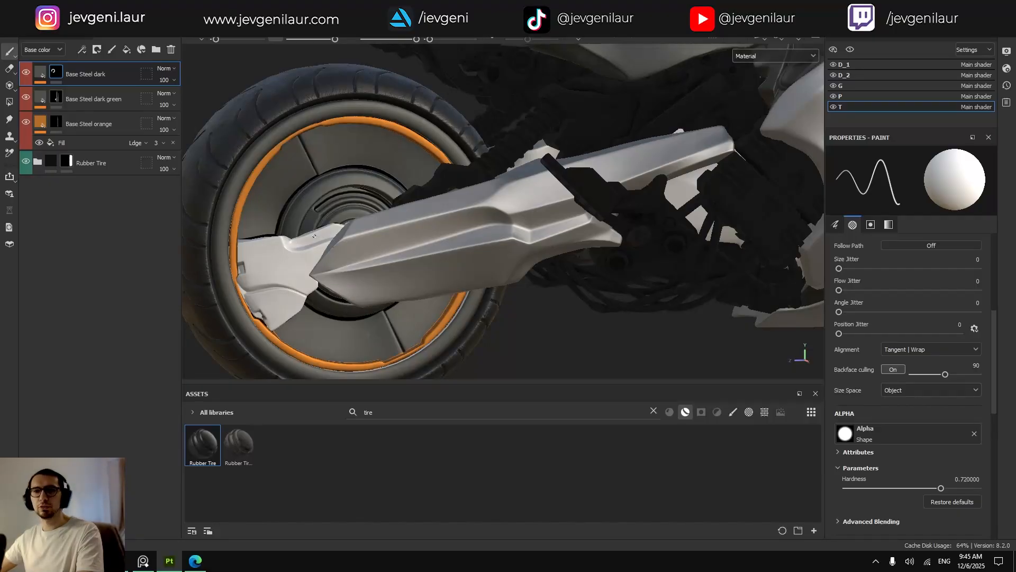
pyautogui.keyDown('alt'); pyautogui.moveTo(315, 235); pyautogui.dragTo(399, 231); pyautogui.keyUp('alt')
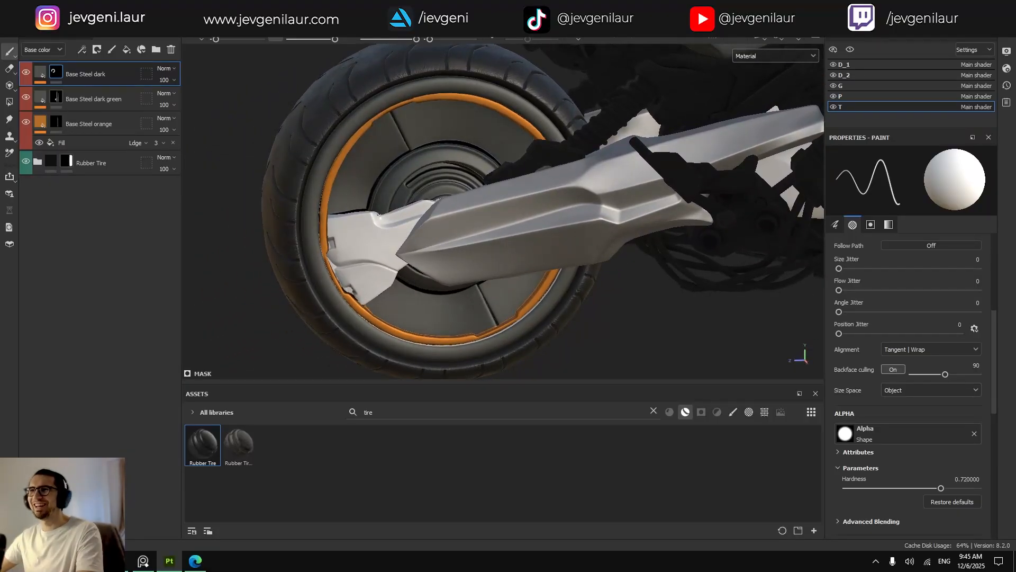
# Compare the Base Steel dark and Base Steel dark green layers on the rear wheel by toggling each layer's visibility.
pyautogui.click(29, 97)
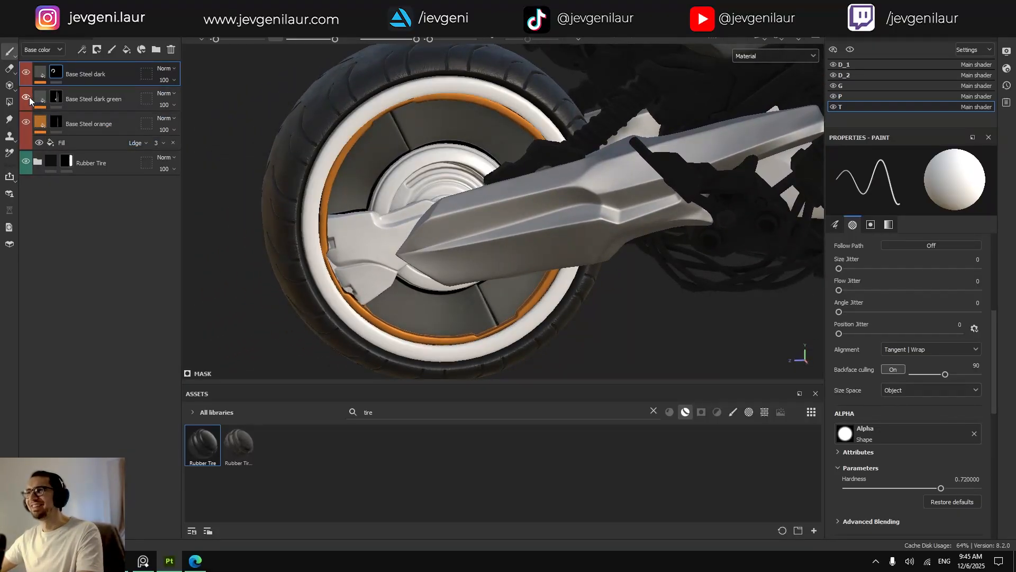
pyautogui.click(30, 97)
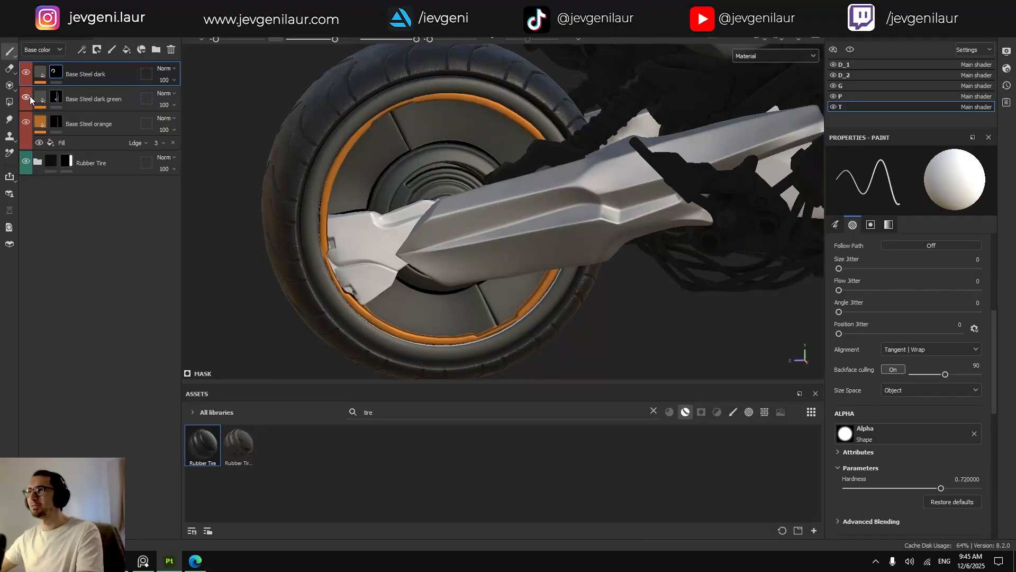
pyautogui.click(26, 72)
pyautogui.click(26, 71)
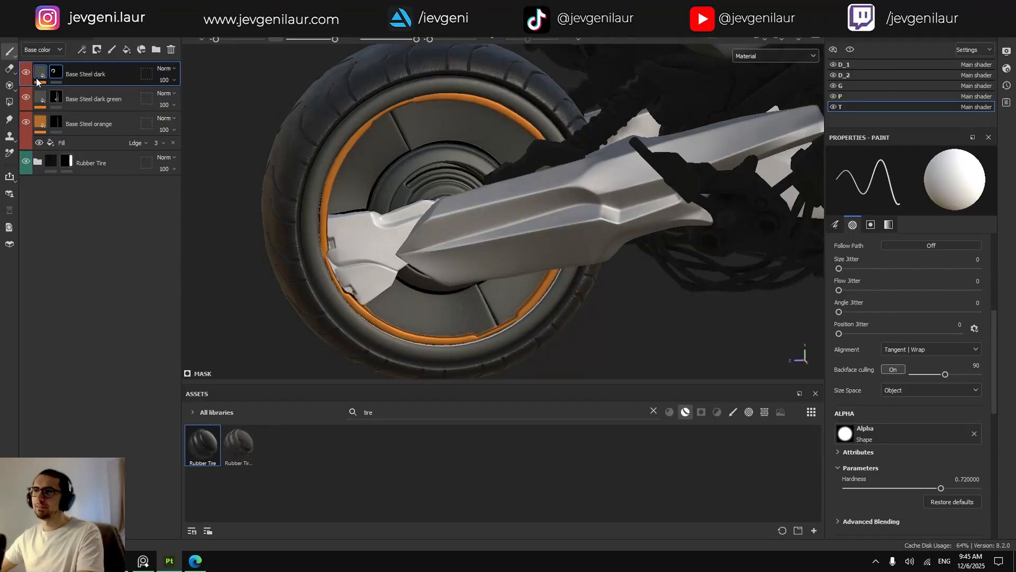
pyautogui.click(27, 97)
pyautogui.click(27, 96)
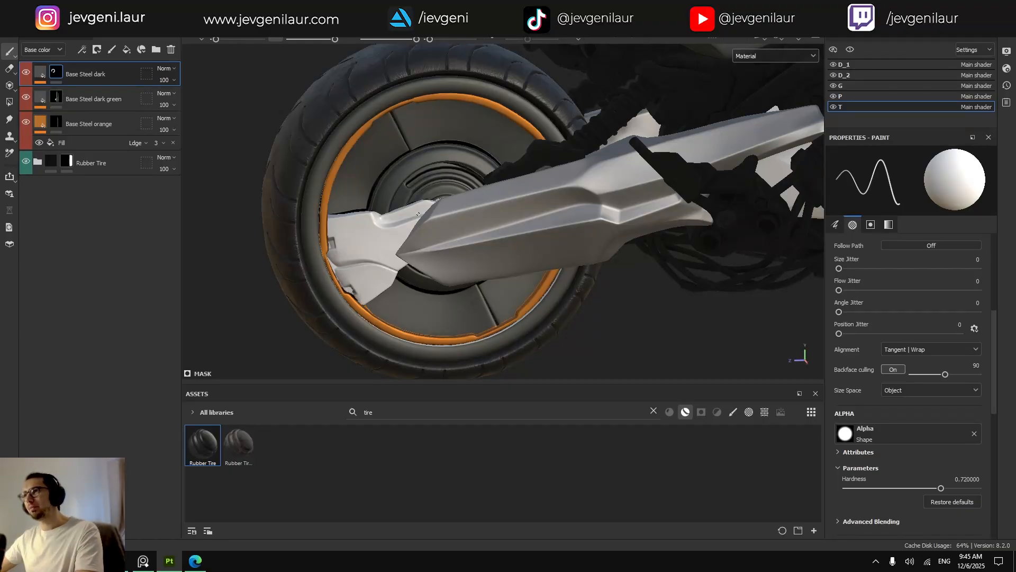
pyautogui.scroll(-5, 360, 190)
pyautogui.keyDown('alt'); pyautogui.moveTo(426, 161); pyautogui.dragTo(412, 197, button='middle'); pyautogui.keyUp('alt')
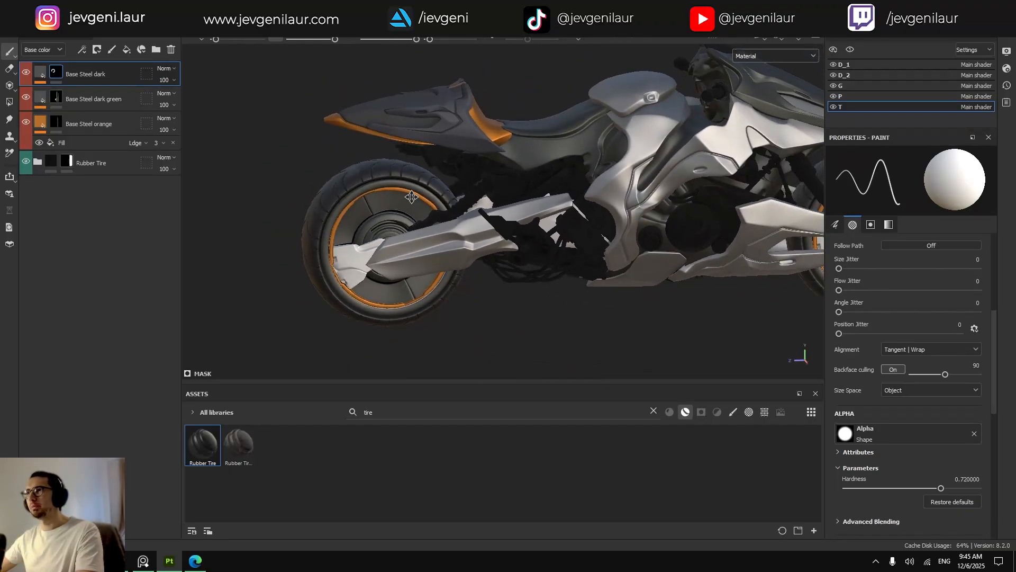
pyautogui.scroll(6, 412, 197)
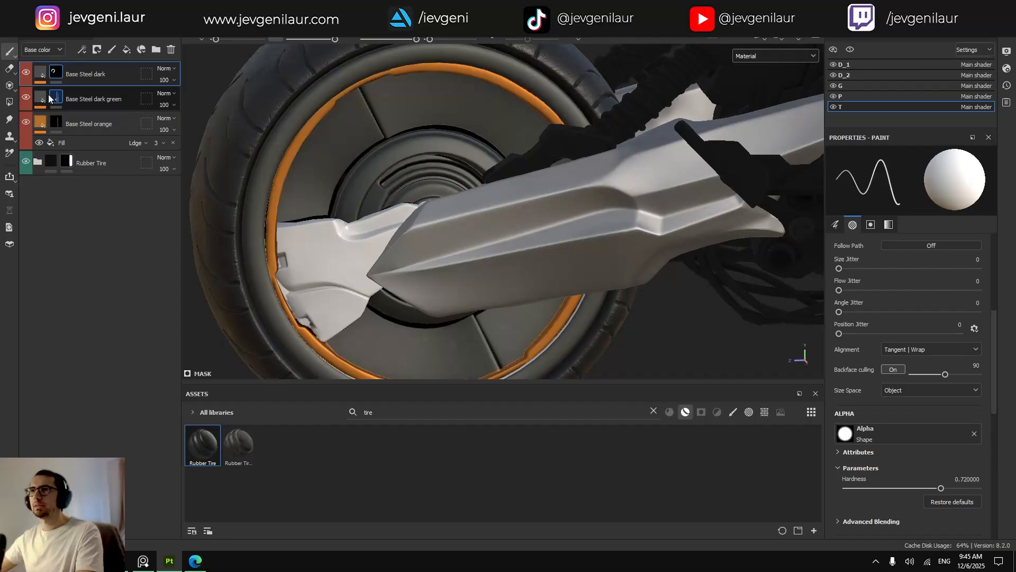
# Add the pale wheel bracket beside the swingarm tip to the Base Steel dark green mask with Polygon Fill.
pyautogui.click(25, 99)
pyautogui.click(25, 99)
pyautogui.click(45, 98)
pyautogui.press('4')
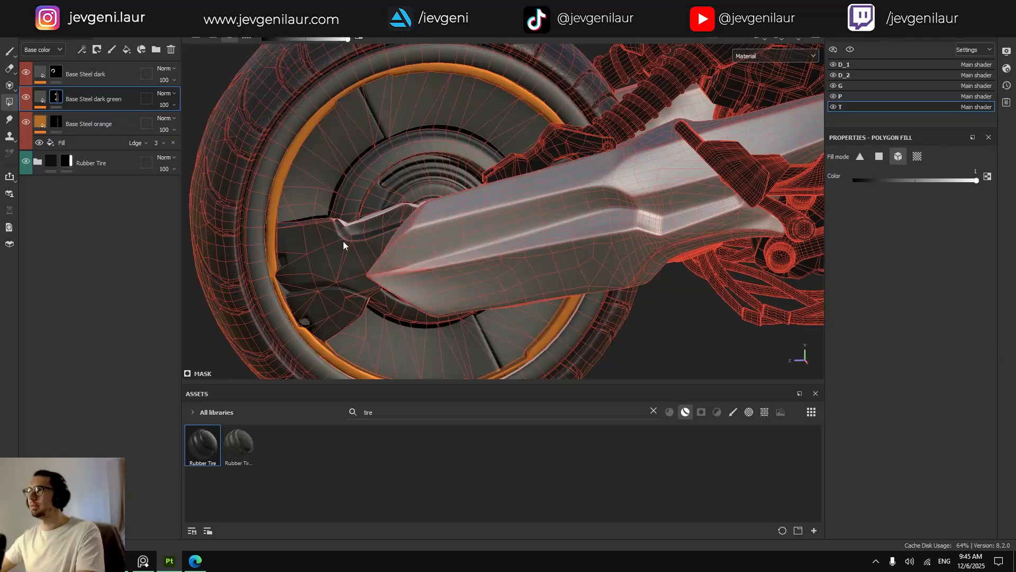
pyautogui.click(915, 156)
pyautogui.scroll(3, 303, 202)
pyautogui.keyDown('alt'); pyautogui.moveTo(419, 217); pyautogui.dragTo(457, 210); pyautogui.keyUp('alt')
pyautogui.keyDown('alt'); pyautogui.moveTo(456, 209); pyautogui.dragTo(469, 221, button='right'); pyautogui.keyUp('alt')
pyautogui.keyDown('alt'); pyautogui.moveTo(469, 220); pyautogui.dragTo(484, 244); pyautogui.keyUp('alt')
pyautogui.moveTo(484, 244)
pyautogui.keyDown('shift'); pyautogui.mouseDown(button='right')
pyautogui.moveTo(487, 252)
pyautogui.moveTo(506, 224)
pyautogui.moveTo(450, 251)
pyautogui.mouseUp(button='right'); pyautogui.keyUp('shift')
pyautogui.press('1')
# In texture set P, add the axle spacer between wheel and swingarm to the Base Steel dark mask using mesh Polygon Fill.
pyautogui.keyDown('alt'); pyautogui.moveTo(587, 222); pyautogui.dragTo(471, 267, button='middle'); pyautogui.keyUp('alt')
pyautogui.keyDown('alt'); pyautogui.moveTo(471, 267); pyautogui.dragTo(447, 281, button='right'); pyautogui.keyUp('alt')
pyautogui.keyDown('alt'); pyautogui.moveTo(446, 281); pyautogui.dragTo(387, 276, button='middle'); pyautogui.keyUp('alt')
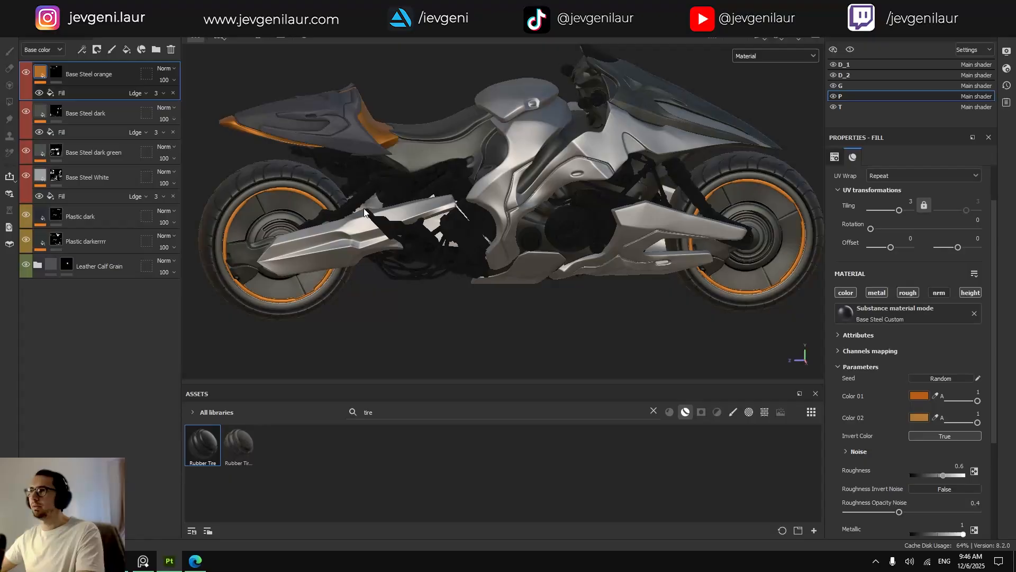
pyautogui.keyDown('alt'); pyautogui.moveTo(295, 250); pyautogui.dragTo(311, 251, button='right'); pyautogui.keyUp('alt')
pyautogui.keyDown('alt'); pyautogui.moveTo(311, 251); pyautogui.dragTo(591, 237); pyautogui.keyUp('alt')
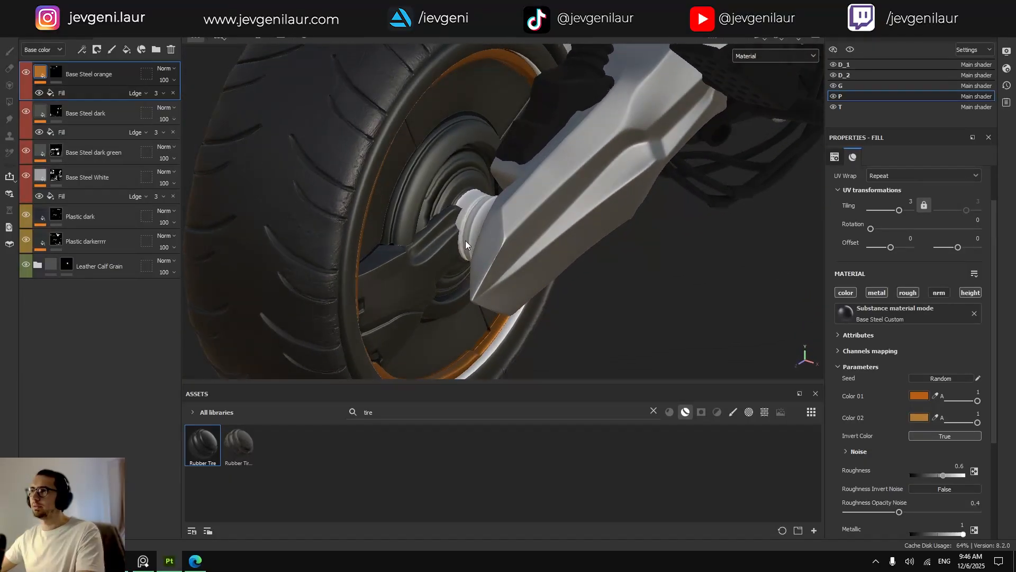
pyautogui.keyDown('alt'); pyautogui.moveTo(466, 241); pyautogui.dragTo(469, 223, button='right'); pyautogui.keyUp('alt')
pyautogui.keyDown('alt'); pyautogui.moveTo(468, 223); pyautogui.dragTo(498, 236); pyautogui.keyUp('alt')
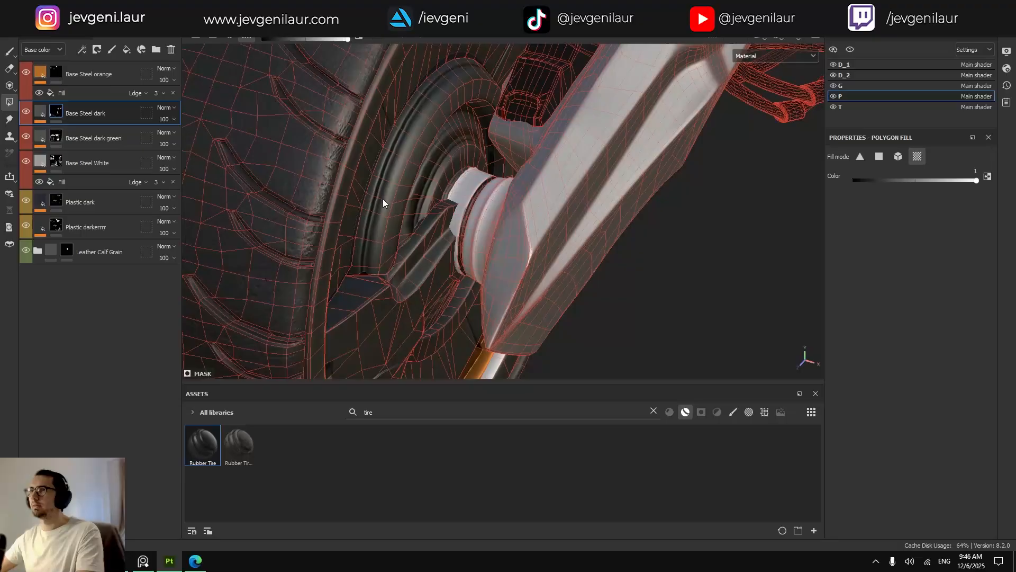
pyautogui.click(899, 156)
pyautogui.click(478, 207)
pyautogui.press('1')
pyautogui.scroll(-4, 477, 208)
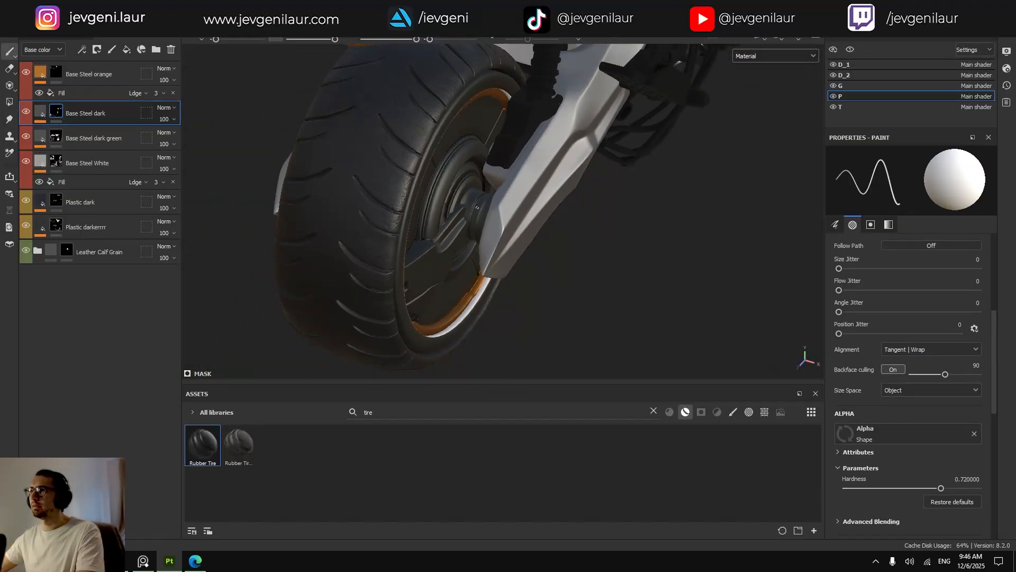
# Inspect the rear axle, swingarm and side of the bike from several angles for parts still lacking a material.
pyautogui.moveTo(478, 208)
pyautogui.keyDown('alt'); pyautogui.mouseDown()
pyautogui.moveTo(439, 204)
pyautogui.moveTo(619, 200)
pyautogui.moveTo(587, 198)
pyautogui.mouseUp(); pyautogui.keyUp('alt')
pyautogui.scroll(-3, 438, 204)
pyautogui.scroll(2, 587, 198)
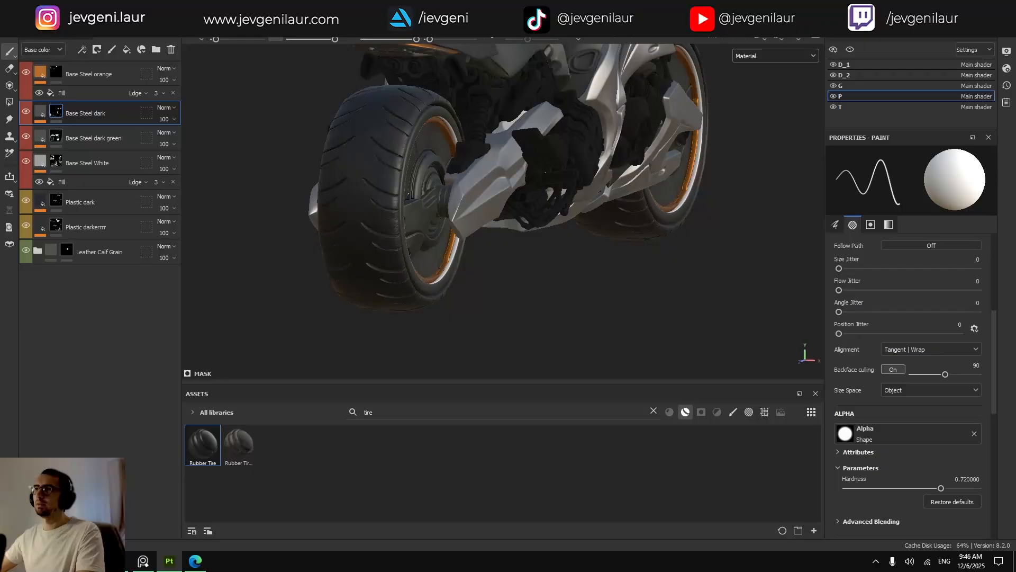
pyautogui.click(61, 132)
pyautogui.press('4')
pyautogui.scroll(3, 424, 203)
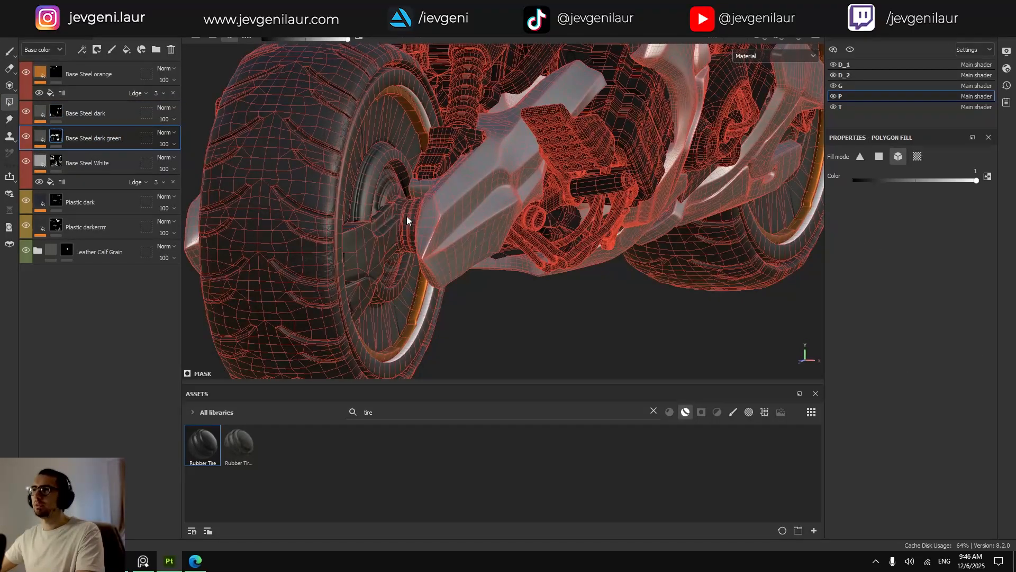
pyautogui.press('1')
pyautogui.keyDown('alt'); pyautogui.moveTo(406, 216); pyautogui.dragTo(275, 210); pyautogui.keyUp('alt')
pyautogui.scroll(-1, 275, 210)
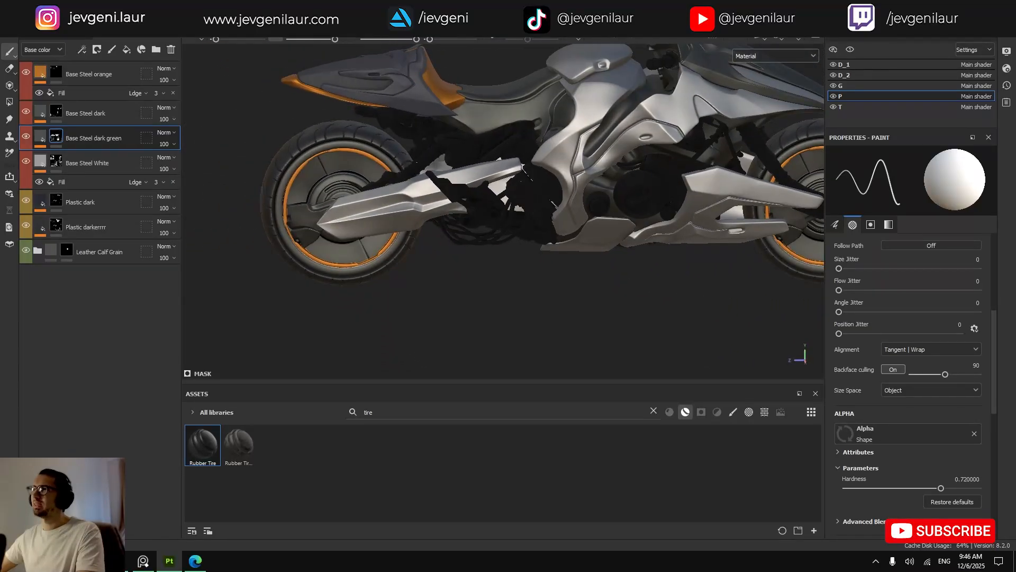
pyautogui.keyDown('alt'); pyautogui.moveTo(381, 233); pyautogui.dragTo(377, 291, button='middle'); pyautogui.keyUp('alt')
pyautogui.scroll(-1, 378, 291)
pyautogui.scroll(-1, 390, 292)
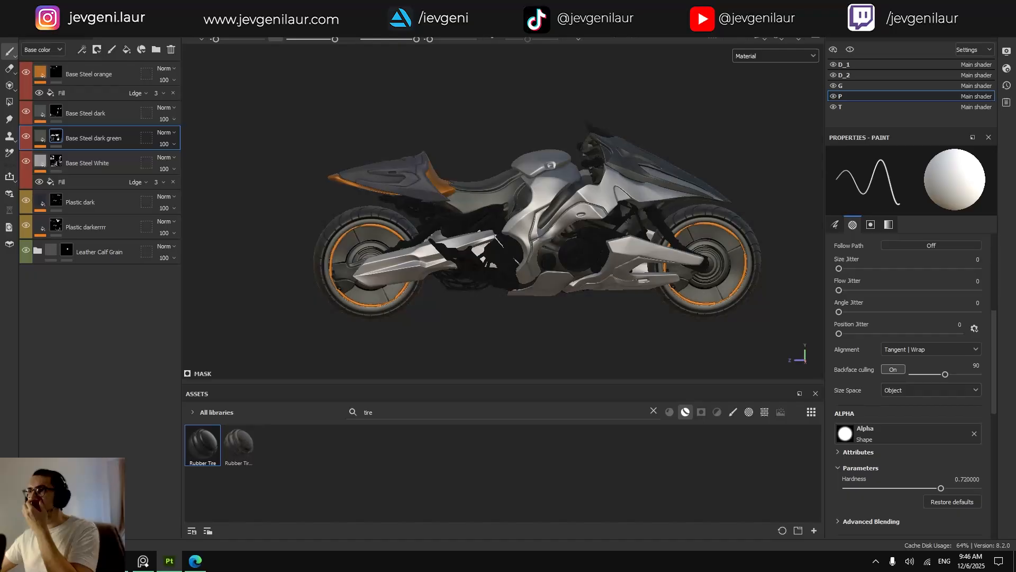
pyautogui.scroll(4, 607, 274)
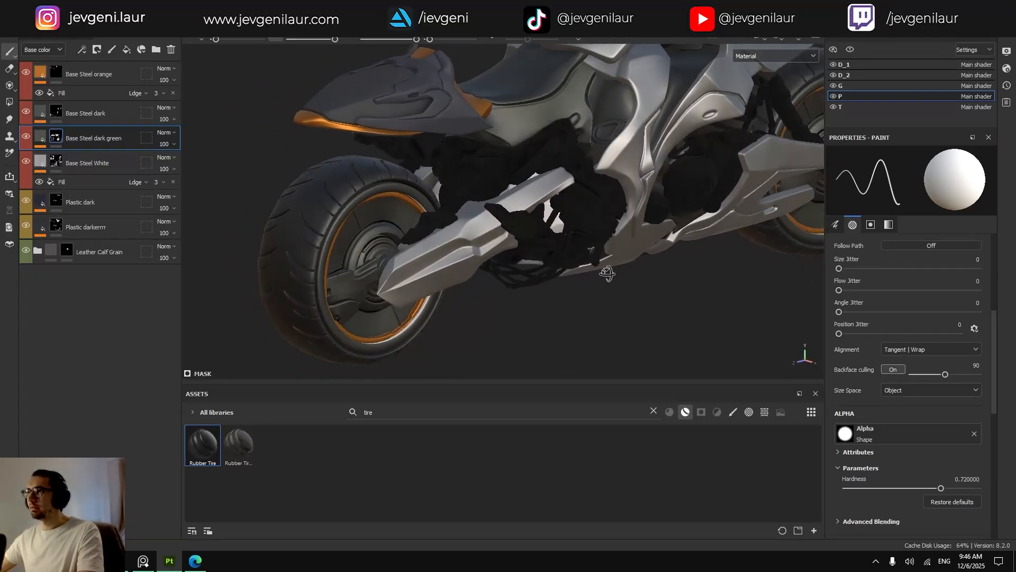
pyautogui.moveTo(607, 274)
pyautogui.keyDown('alt'); pyautogui.mouseDown()
pyautogui.moveTo(608, 303)
pyautogui.moveTo(621, 268)
pyautogui.mouseUp(); pyautogui.keyUp('alt')
pyautogui.scroll(2, 620, 268)
pyautogui.keyDown('shift'); pyautogui.moveTo(551, 270); pyautogui.dragTo(492, 272, button='right'); pyautogui.keyUp('shift')
pyautogui.moveTo(516, 274)
pyautogui.keyDown('alt'); pyautogui.mouseDown()
pyautogui.moveTo(455, 225)
pyautogui.moveTo(414, 171)
pyautogui.moveTo(349, 183)
pyautogui.moveTo(299, 166)
pyautogui.mouseUp(); pyautogui.keyUp('alt')
# Return to texture set T and toggle the steel layers' visibility to check their coverage around the wheel rim.
pyautogui.click(846, 107)
pyautogui.scroll(3, 450, 210)
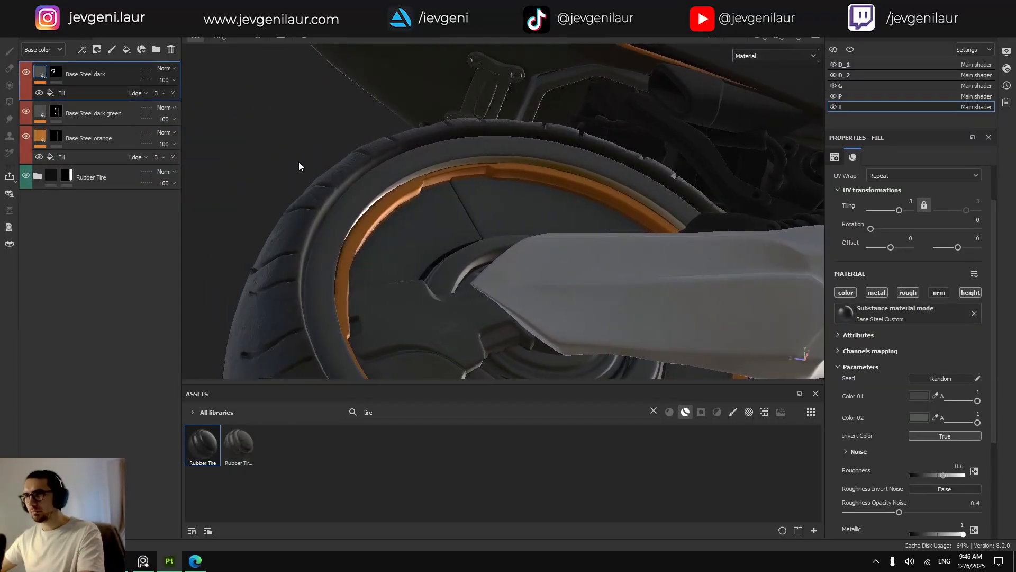
pyautogui.keyDown('alt'); pyautogui.moveTo(373, 178); pyautogui.dragTo(354, 158); pyautogui.keyUp('alt')
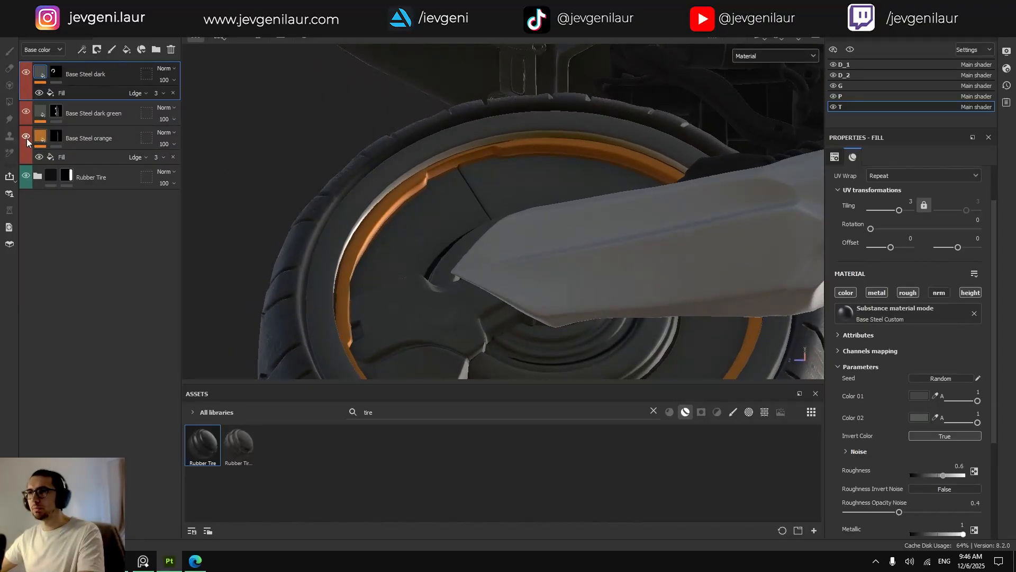
pyautogui.click(27, 115)
pyautogui.click(27, 116)
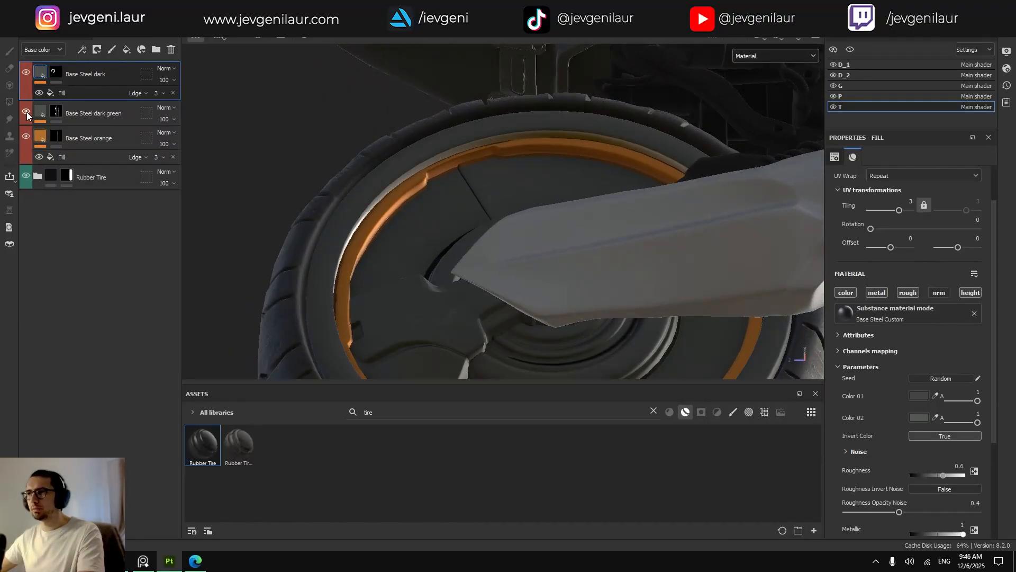
pyautogui.click(26, 74)
pyautogui.click(26, 74)
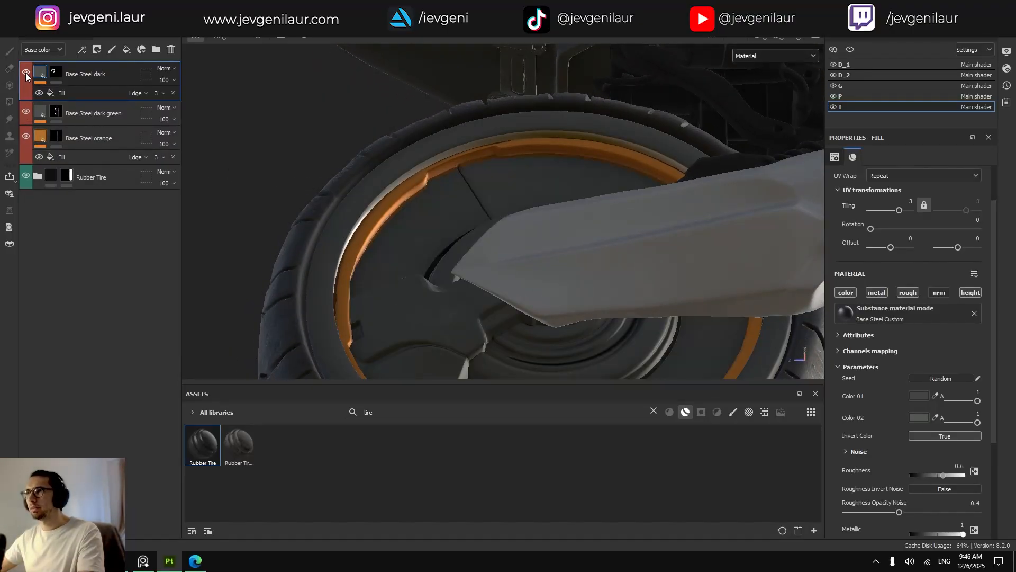
pyautogui.click(25, 113)
pyautogui.click(26, 114)
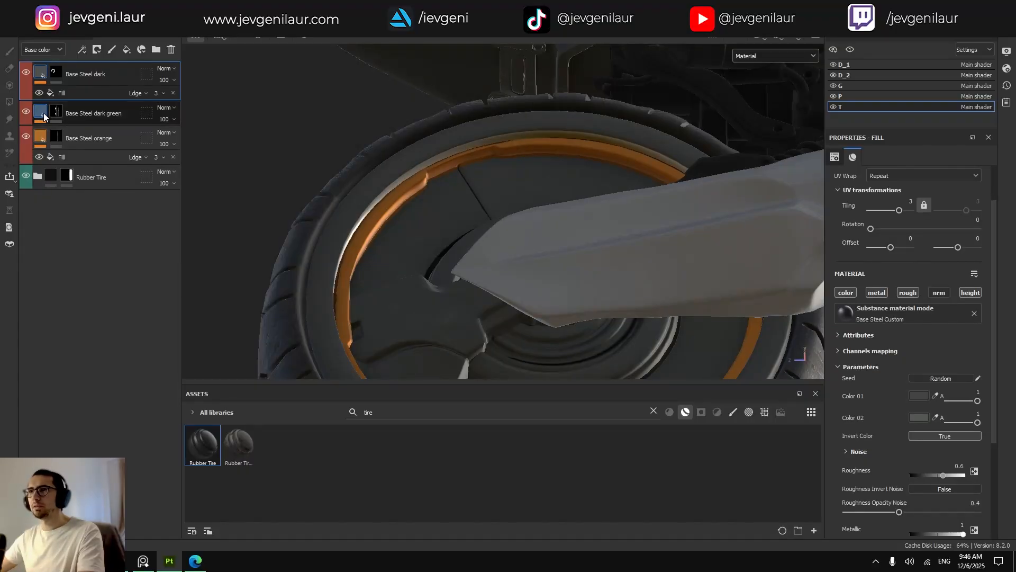
pyautogui.click(27, 115)
pyautogui.click(27, 115)
# Add the thin white edge strip outside the orange ring to the Base Steel dark green mask with Polygon Fill.
pyautogui.click(57, 112)
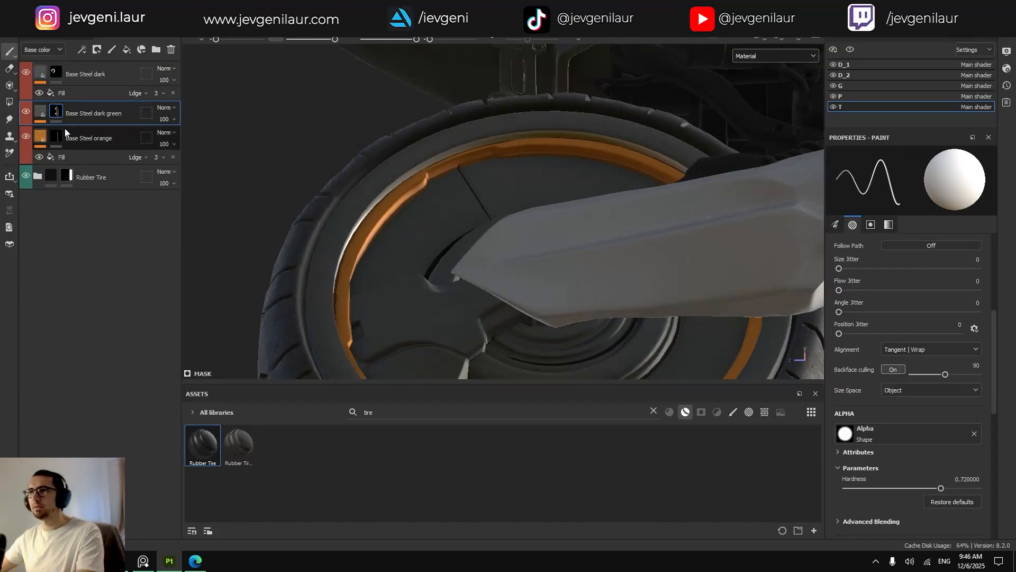
pyautogui.press('4')
pyautogui.scroll(2, 508, 135)
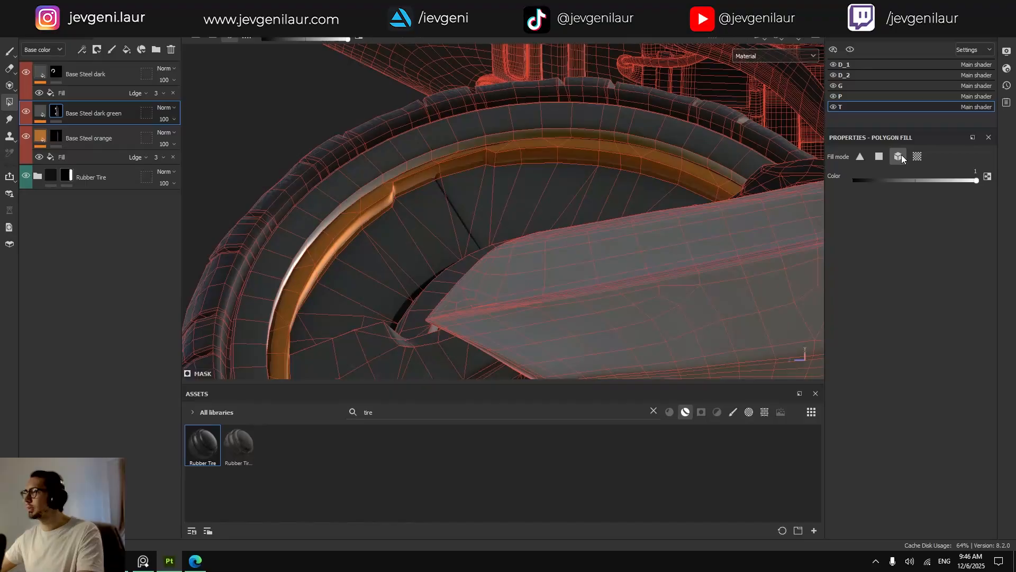
pyautogui.click(917, 156)
pyautogui.scroll(-5, 502, 135)
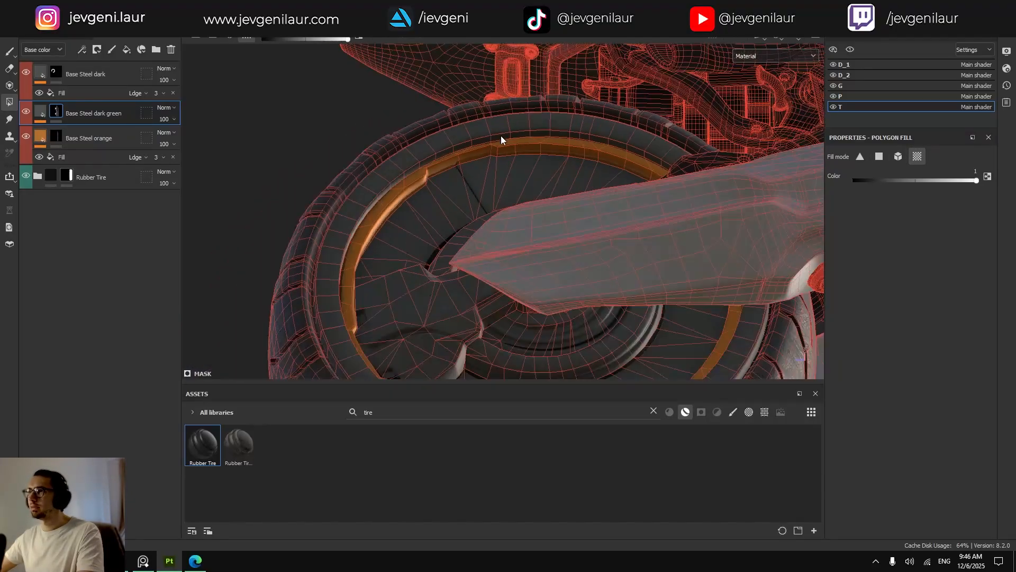
pyautogui.press('1')
pyautogui.keyDown('alt'); pyautogui.moveTo(445, 208); pyautogui.dragTo(487, 278); pyautogui.keyUp('alt')
pyautogui.scroll(-4, 487, 278)
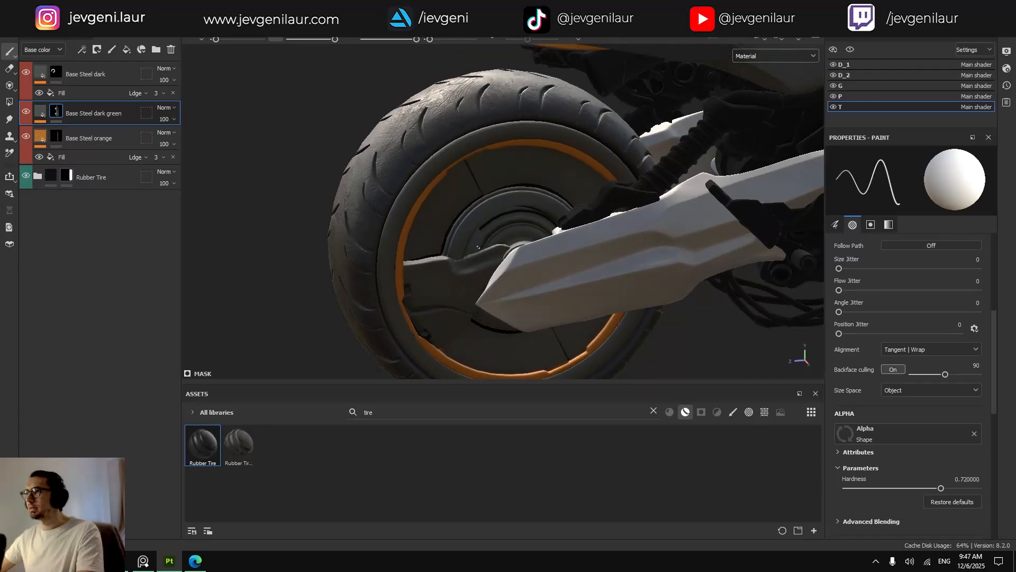
# Save the project with the finished rear wheel materials.
pyautogui.keyDown('shift'); pyautogui.moveTo(492, 259); pyautogui.dragTo(564, 225, button='right'); pyautogui.keyUp('shift')
pyautogui.keyDown('ctrl'); pyautogui.keyDown('alt'); pyautogui.moveTo(567, 222); pyautogui.dragTo(320, 228); pyautogui.keyUp('alt'); pyautogui.keyUp('ctrl')
pyautogui.scroll(-3, 320, 228)
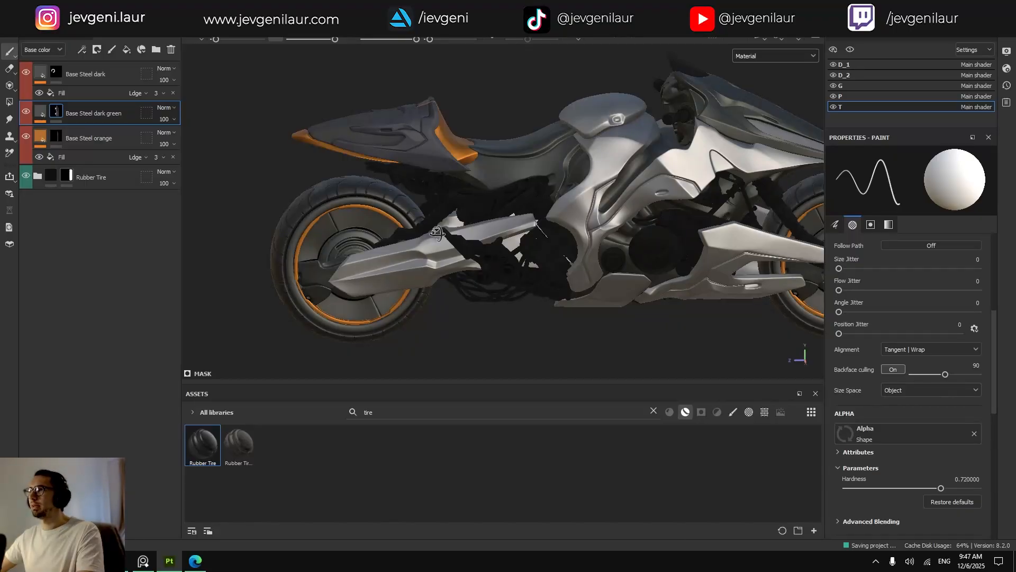
pyautogui.keyDown('alt'); pyautogui.moveTo(436, 232); pyautogui.dragTo(461, 228); pyautogui.keyUp('alt')
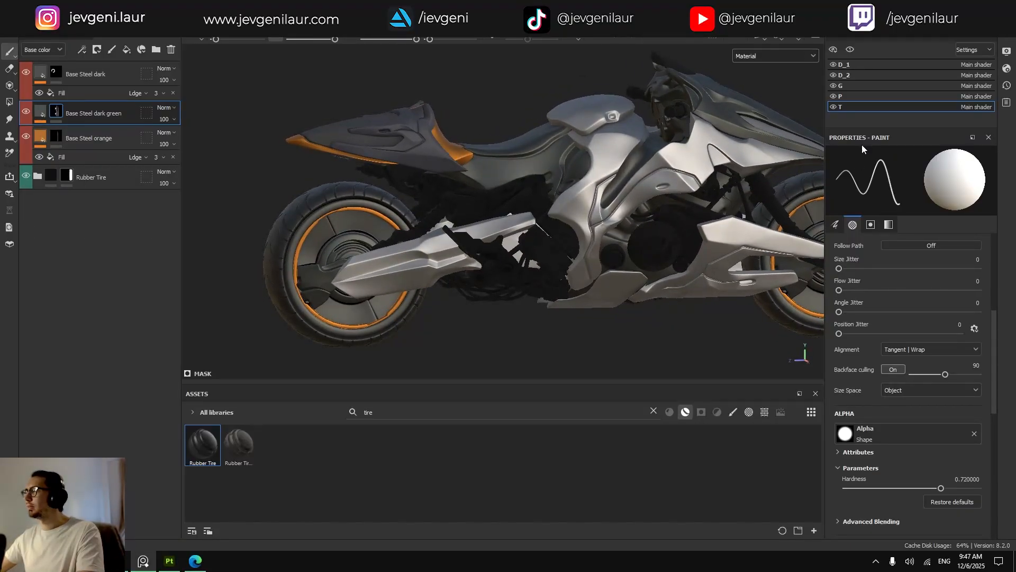
# Toggle texture sets P and G to identify their parts, leaving G hidden.
pyautogui.click(834, 95)
pyautogui.click(834, 95)
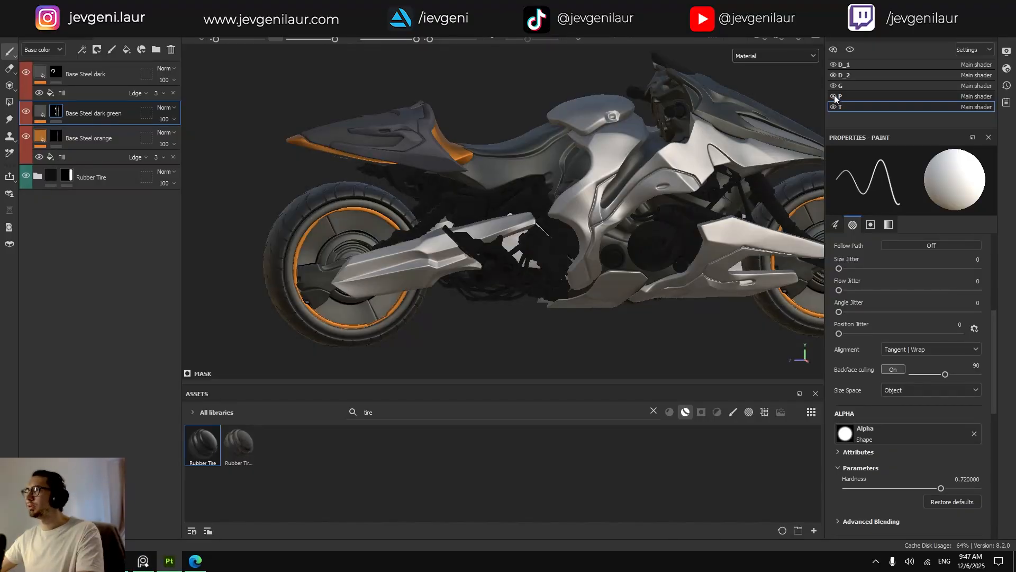
pyautogui.click(834, 84)
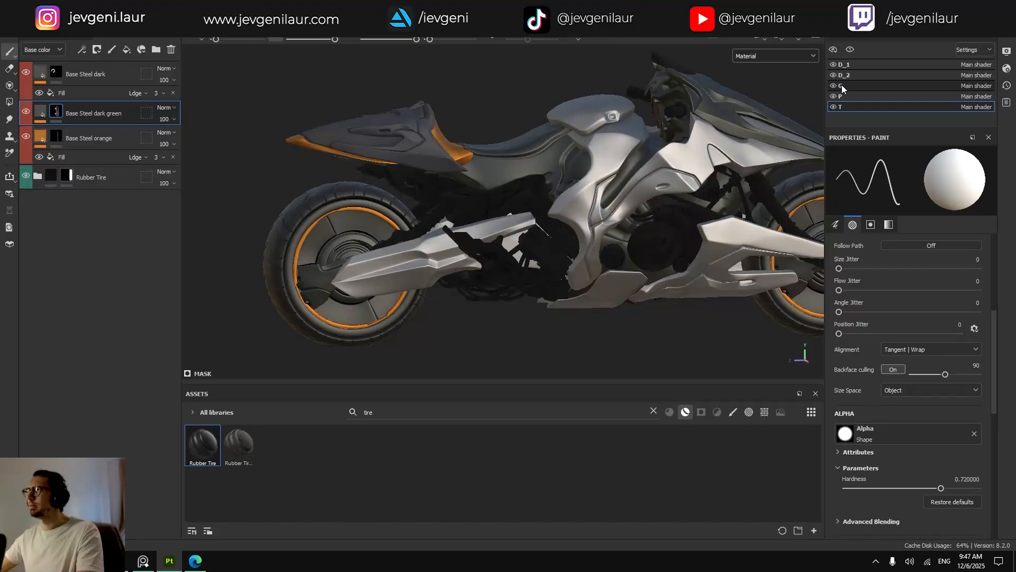
pyautogui.click(834, 84)
pyautogui.keyDown('alt'); pyautogui.moveTo(598, 190); pyautogui.dragTo(572, 203); pyautogui.keyUp('alt')
pyautogui.keyDown('alt'); pyautogui.moveTo(573, 203); pyautogui.dragTo(469, 264, button='middle'); pyautogui.keyUp('alt')
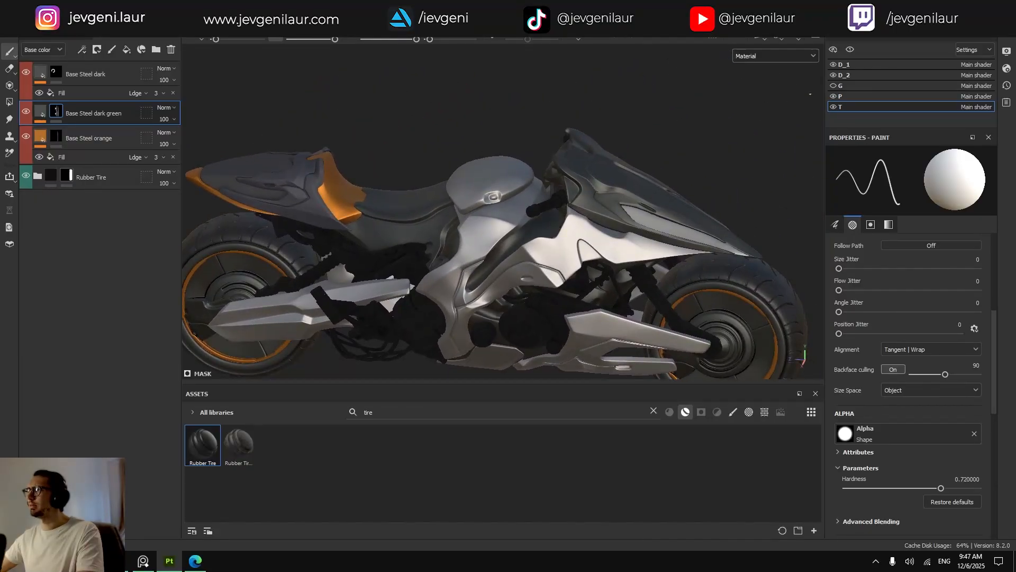
pyautogui.click(834, 85)
pyautogui.click(834, 85)
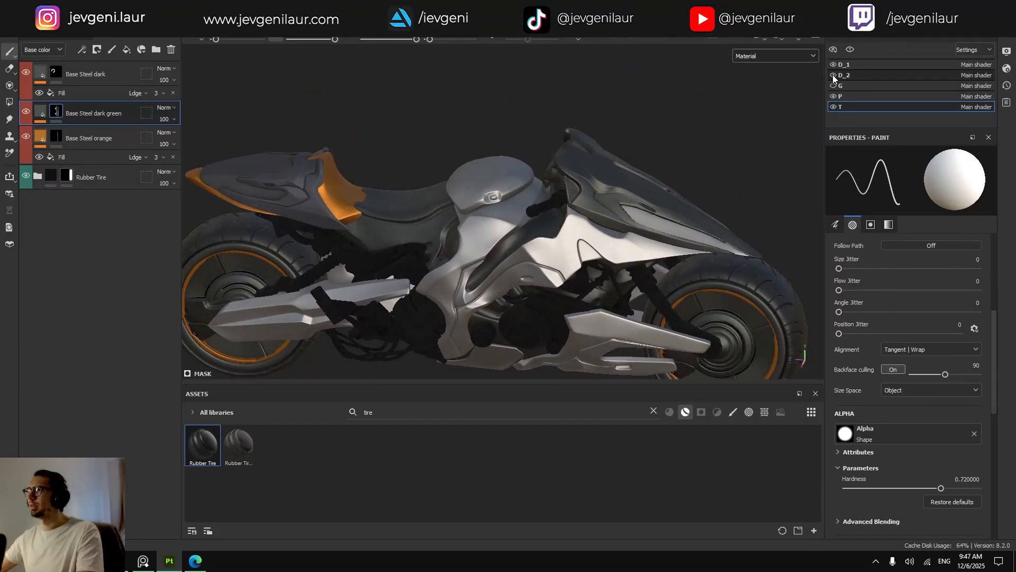
# Toggle the visibility of texture sets D_2 and D_1 to identify which mechanical parts each one covers.
pyautogui.click(833, 75)
pyautogui.click(833, 75)
pyautogui.click(833, 75)
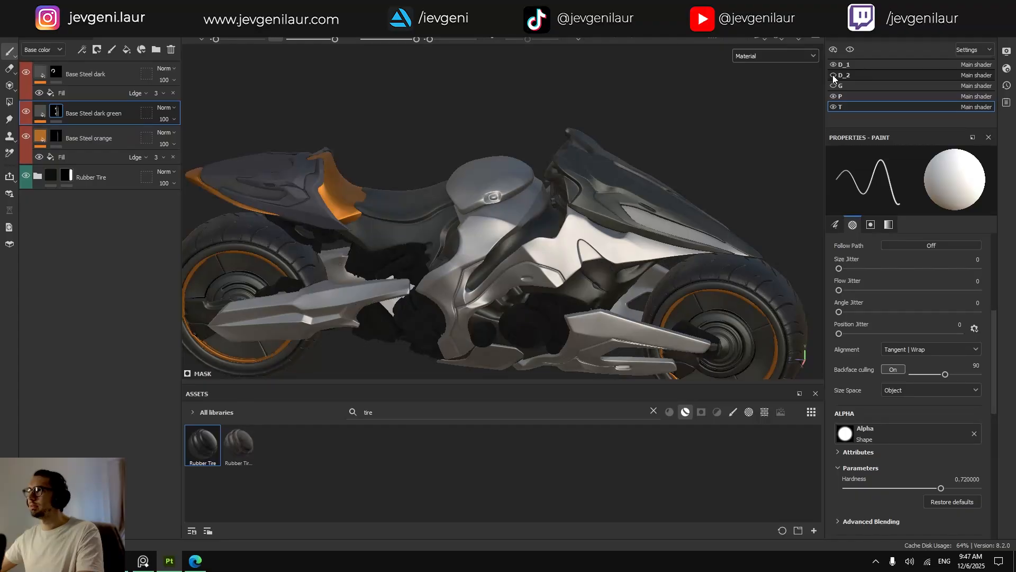
pyautogui.click(833, 74)
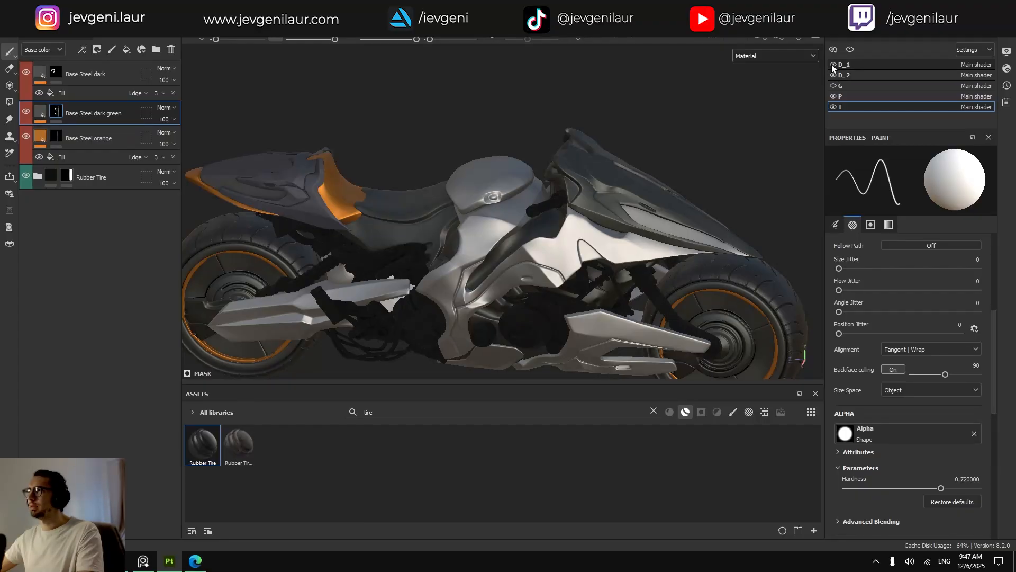
pyautogui.click(832, 64)
pyautogui.click(832, 64)
pyautogui.click(833, 73)
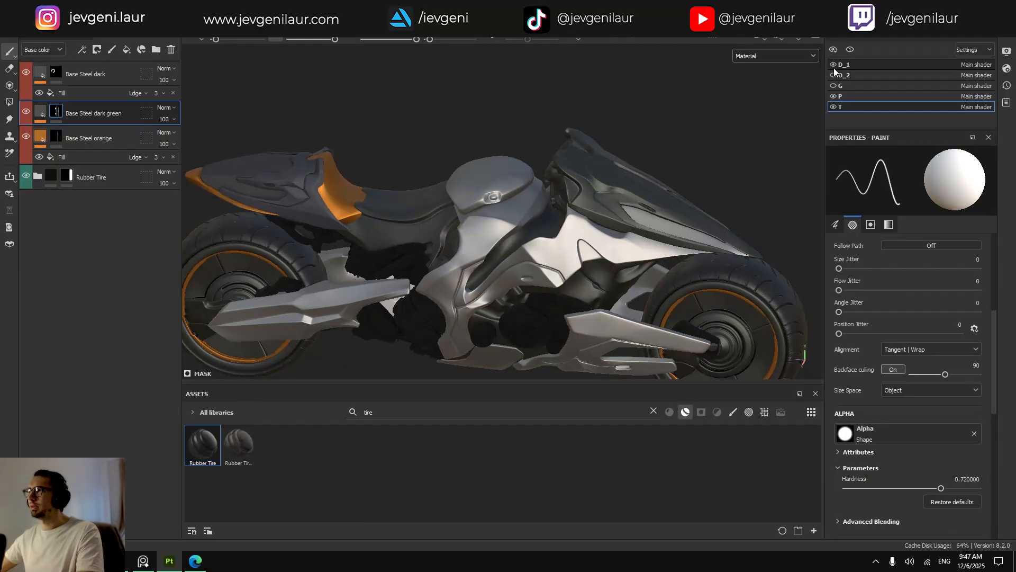
pyautogui.click(833, 65)
pyautogui.click(834, 65)
# Make D_1 the active texture set, hide D_2, and delete the black fill layer from D_1.
pyautogui.keyDown('alt'); pyautogui.moveTo(651, 227); pyautogui.dragTo(672, 175); pyautogui.keyUp('alt')
pyautogui.keyDown('alt'); pyautogui.moveTo(672, 175); pyautogui.dragTo(720, 127, button='middle'); pyautogui.keyUp('alt')
pyautogui.click(843, 65)
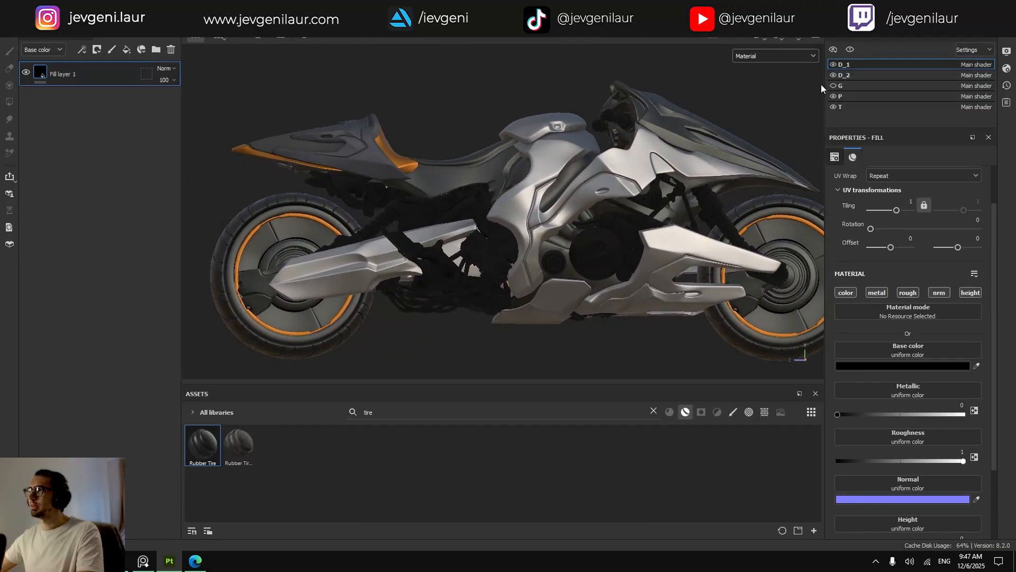
pyautogui.click(833, 75)
pyautogui.scroll(5, 414, 249)
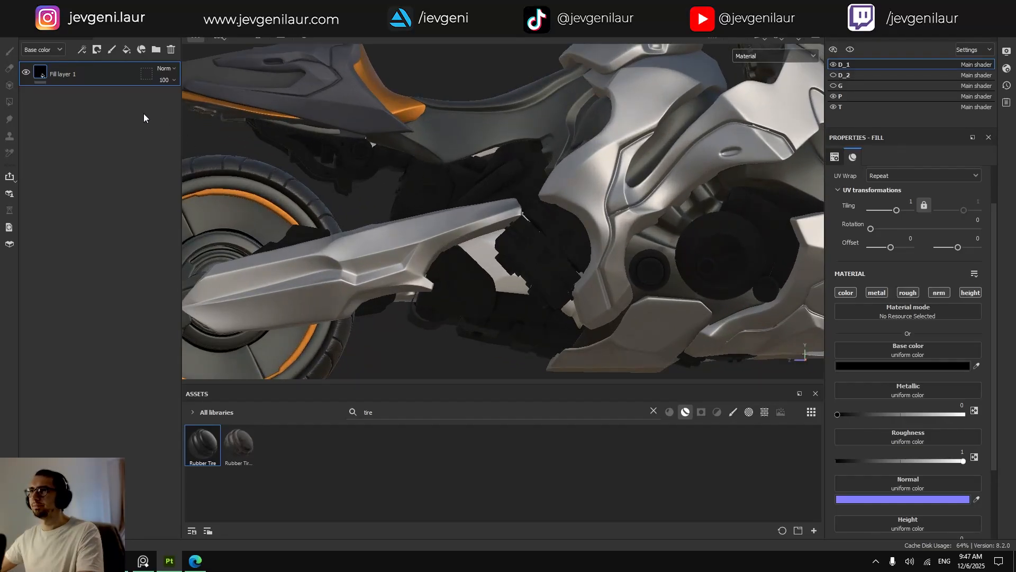
pyautogui.click(88, 72)
pyautogui.press('Delete')
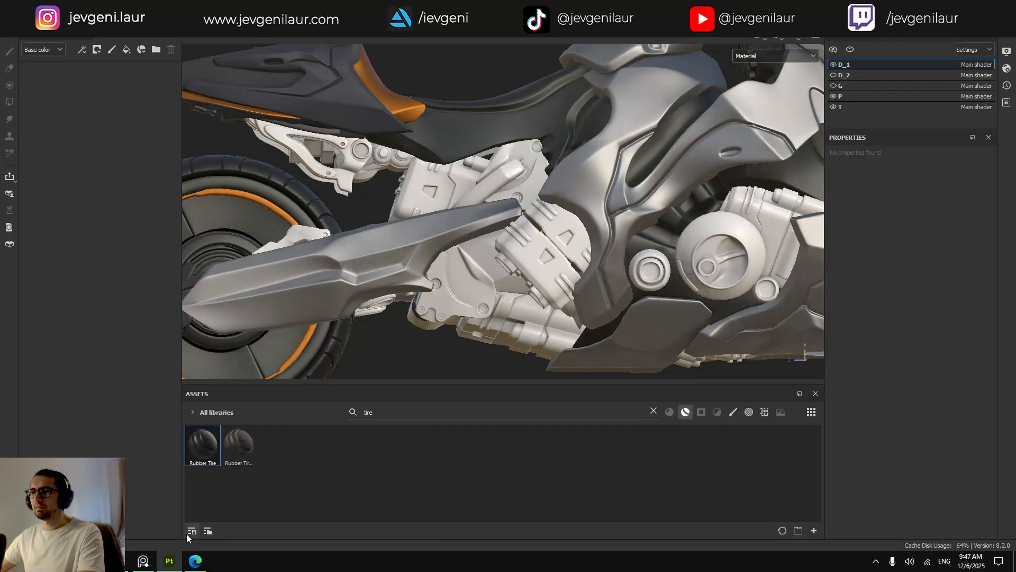
# Examine D_1's engine, rear frame and front hub parts, briefly showing D_2 for comparison.
pyautogui.keyDown('alt'); pyautogui.moveTo(556, 243); pyautogui.dragTo(560, 207); pyautogui.keyUp('alt')
pyautogui.keyDown('alt'); pyautogui.moveTo(560, 208); pyautogui.dragTo(514, 242, button='middle'); pyautogui.keyUp('alt')
pyautogui.keyDown('alt'); pyautogui.moveTo(513, 242); pyautogui.dragTo(579, 271); pyautogui.keyUp('alt')
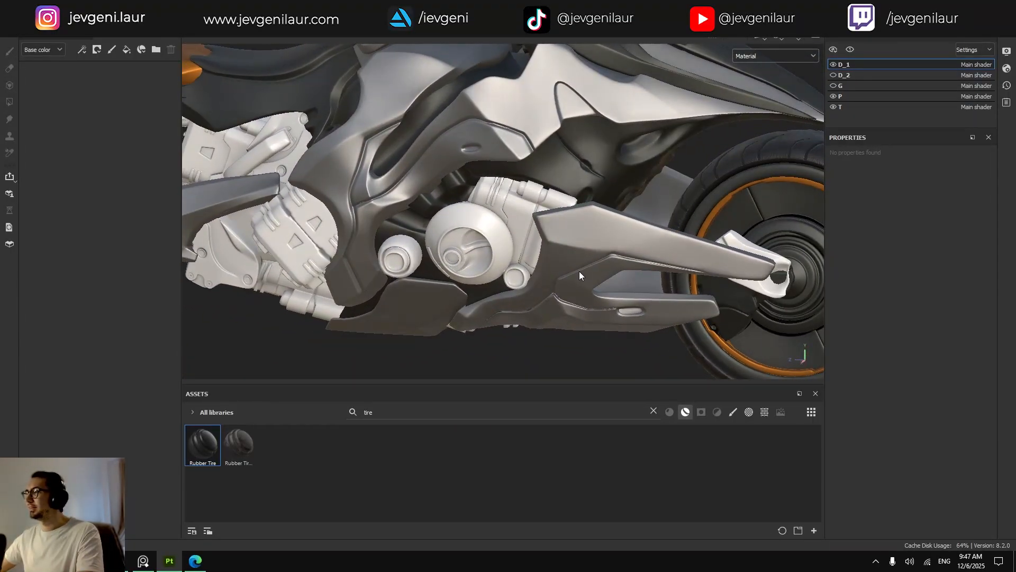
pyautogui.keyDown('shift'); pyautogui.moveTo(579, 271); pyautogui.dragTo(668, 291, button='right'); pyautogui.keyUp('shift')
pyautogui.keyDown('alt'); pyautogui.moveTo(762, 280); pyautogui.dragTo(605, 240, button='middle'); pyautogui.keyUp('alt')
pyautogui.keyDown('alt'); pyautogui.moveTo(605, 240); pyautogui.dragTo(698, 248, button='right'); pyautogui.keyUp('alt')
pyautogui.click(833, 75)
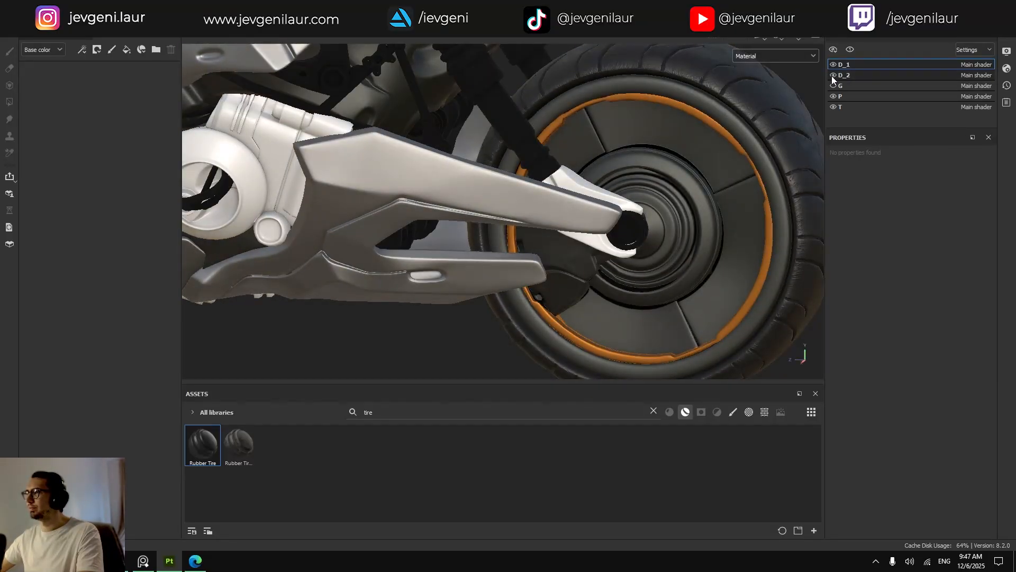
pyautogui.click(832, 76)
pyautogui.keyDown('alt'); pyautogui.moveTo(698, 162); pyautogui.dragTo(656, 168, button='right'); pyautogui.keyUp('alt')
pyautogui.keyDown('alt'); pyautogui.moveTo(366, 233); pyautogui.dragTo(584, 278, button='middle'); pyautogui.keyUp('alt')
pyautogui.keyDown('alt'); pyautogui.moveTo(584, 278); pyautogui.dragTo(546, 212); pyautogui.keyUp('alt')
pyautogui.keyDown('alt'); pyautogui.moveTo(545, 212); pyautogui.dragTo(666, 232, button='middle'); pyautogui.keyUp('alt')
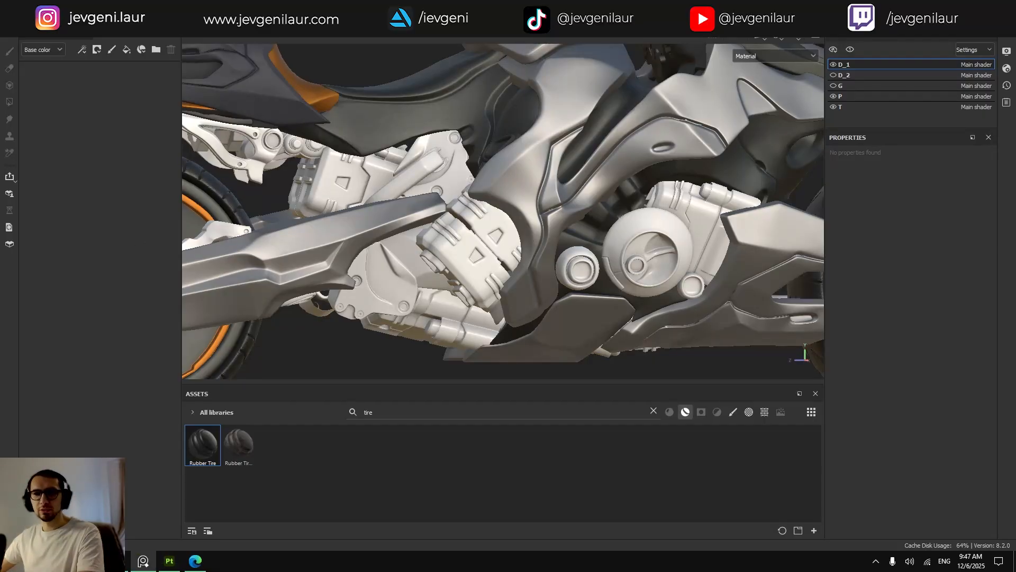
# Add the large round engine cover to D_1's Base Steel dark green mask using Polygon Fill in mesh fill mode.
pyautogui.scroll(-4, 409, 215)
pyautogui.keyDown('alt'); pyautogui.moveTo(581, 216); pyautogui.dragTo(591, 225); pyautogui.keyUp('alt')
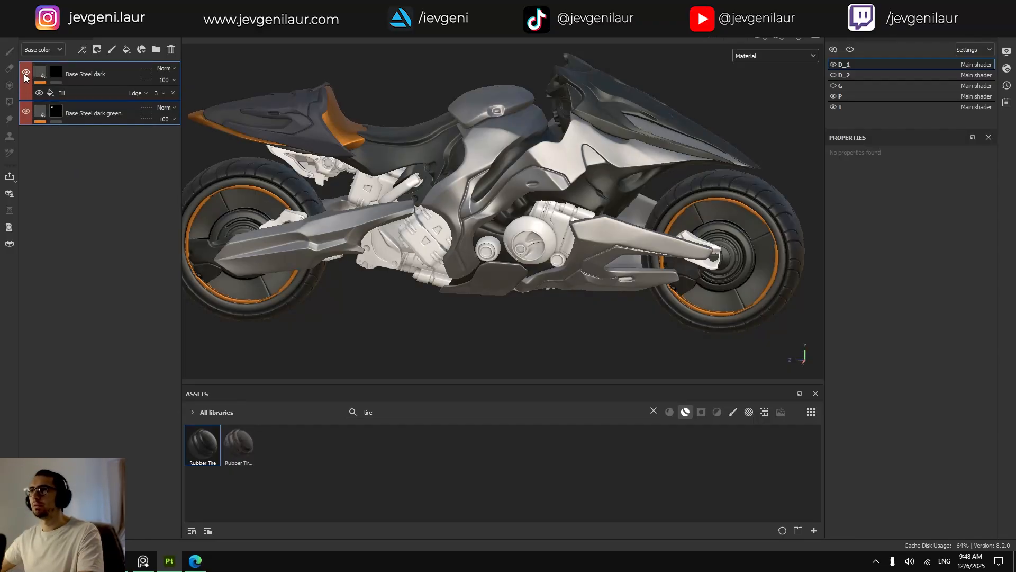
pyautogui.click(55, 112)
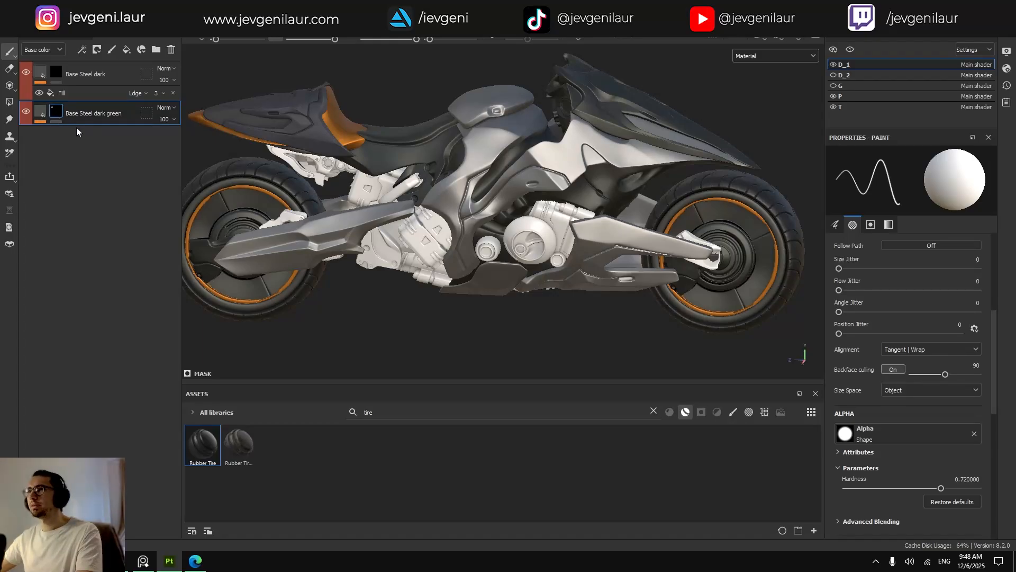
pyautogui.press('4')
pyautogui.scroll(5, 520, 242)
pyautogui.keyDown('alt'); pyautogui.moveTo(521, 238); pyautogui.dragTo(545, 227); pyautogui.keyUp('alt')
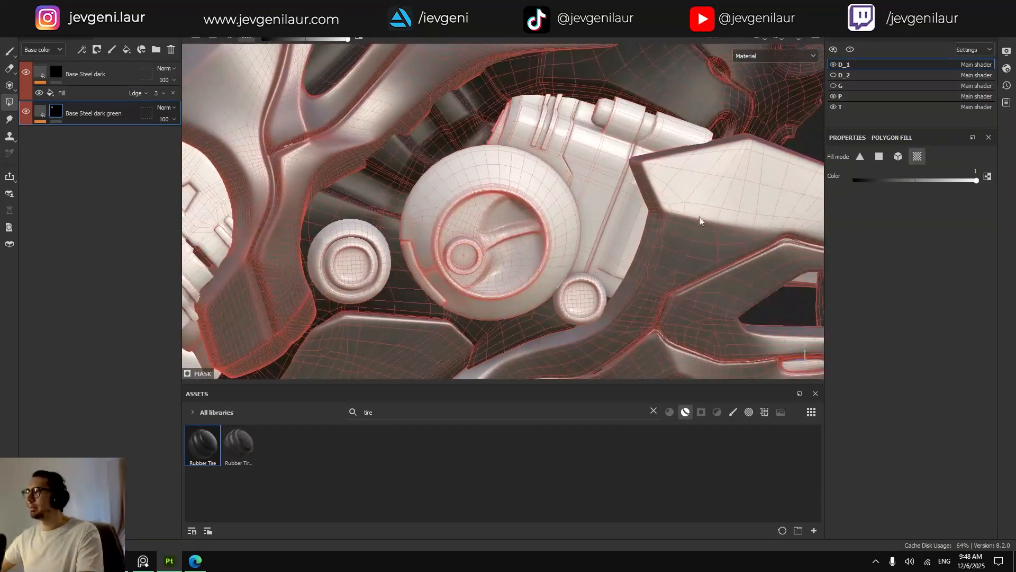
pyautogui.click(900, 159)
pyautogui.click(536, 217)
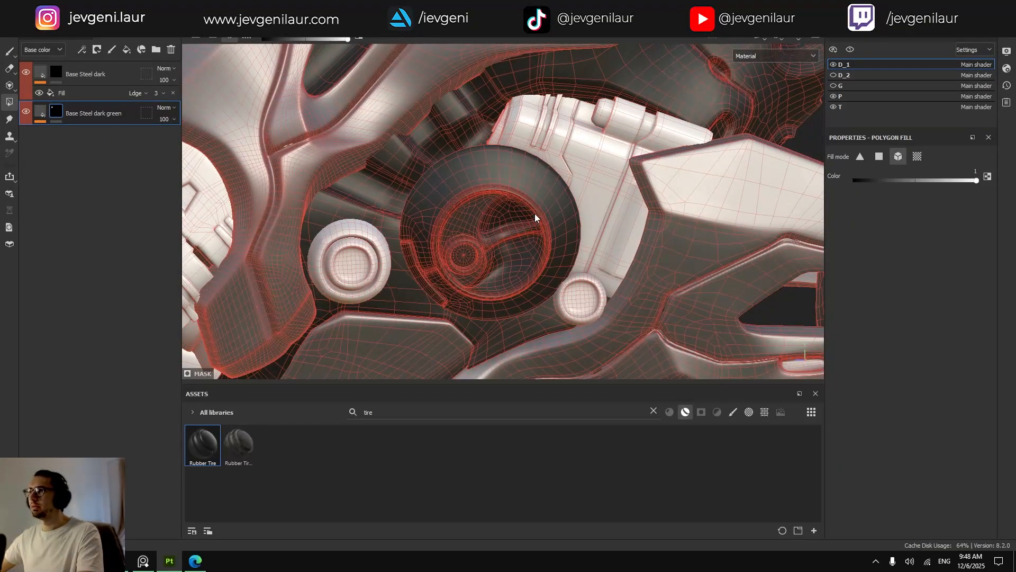
pyautogui.press('1')
pyautogui.moveTo(536, 217)
pyautogui.keyDown('alt'); pyautogui.mouseDown()
pyautogui.moveTo(578, 207)
pyautogui.moveTo(571, 187)
pyautogui.moveTo(550, 232)
pyautogui.moveTo(555, 244)
pyautogui.mouseUp(); pyautogui.keyUp('alt')
pyautogui.keyDown('alt'); pyautogui.moveTo(556, 244); pyautogui.dragTo(531, 256, button='right'); pyautogui.keyUp('alt')
pyautogui.keyDown('alt'); pyautogui.moveTo(530, 256); pyautogui.dragTo(506, 263); pyautogui.keyUp('alt')
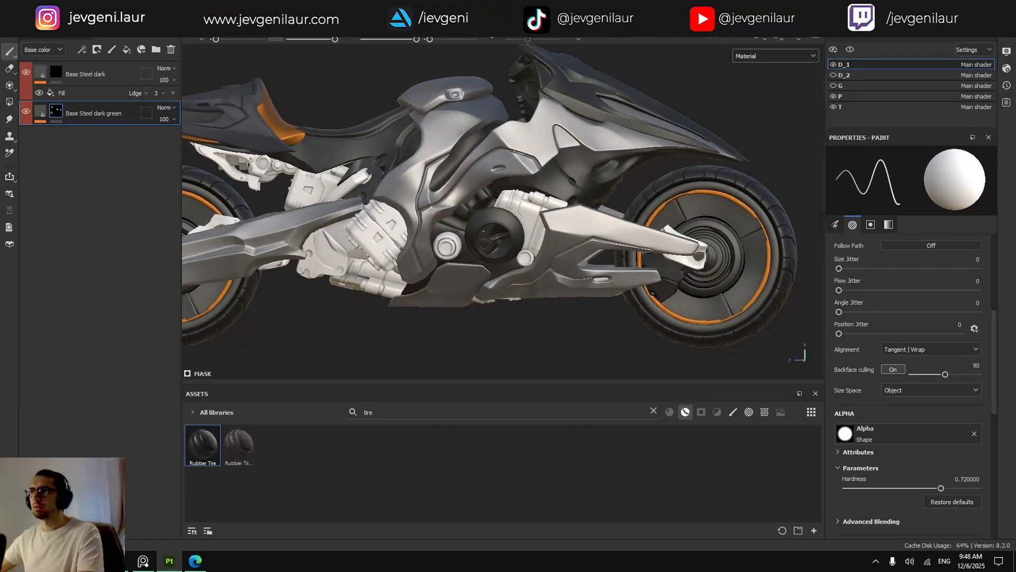
# Compare the engine area with the motorcycle concept image, examining the colors of its round covers and glowing details.
pyautogui.keyDown('alt'); pyautogui.moveTo(545, 170); pyautogui.dragTo(582, 168, button='right'); pyautogui.keyUp('alt')
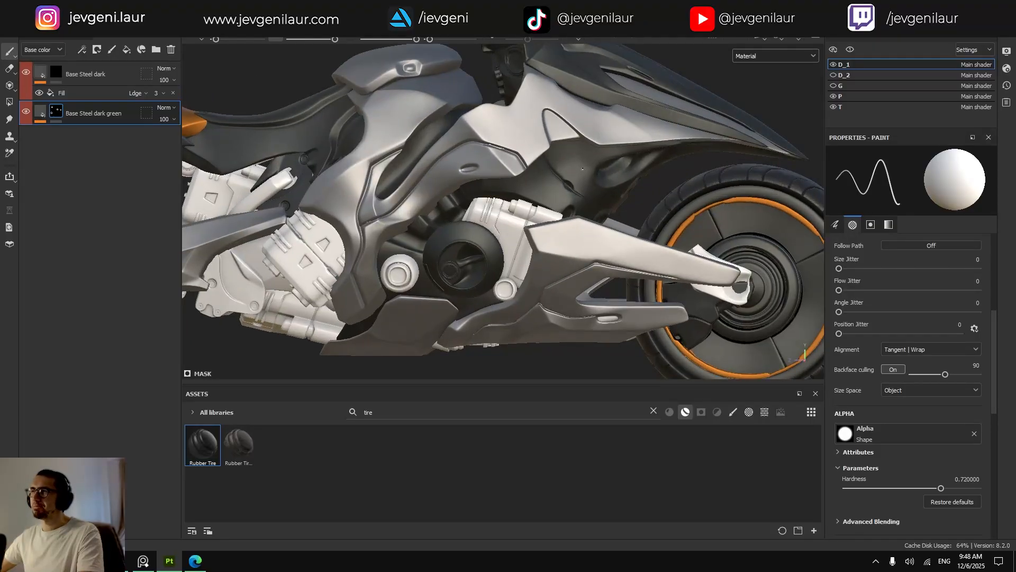
pyautogui.keyDown('alt'); pyautogui.moveTo(587, 190); pyautogui.dragTo(629, 158); pyautogui.keyUp('alt')
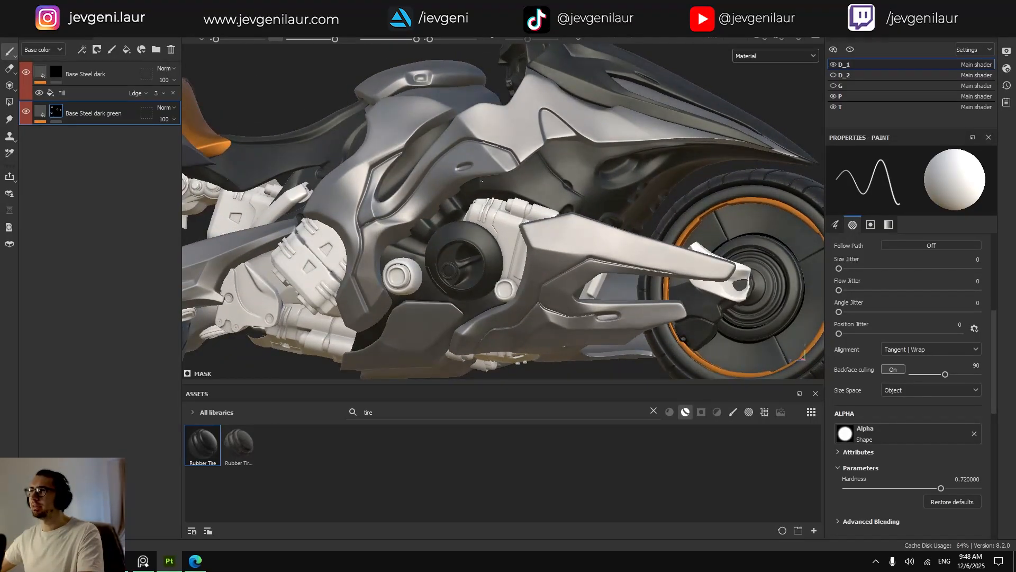
pyautogui.keyDown('alt'); pyautogui.moveTo(425, 238); pyautogui.dragTo(436, 248); pyautogui.keyUp('alt')
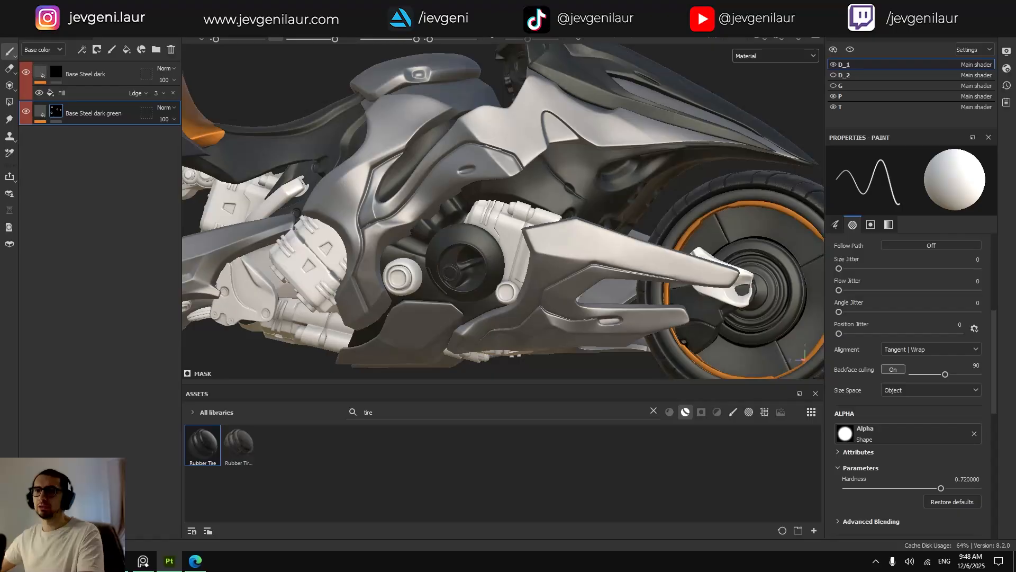
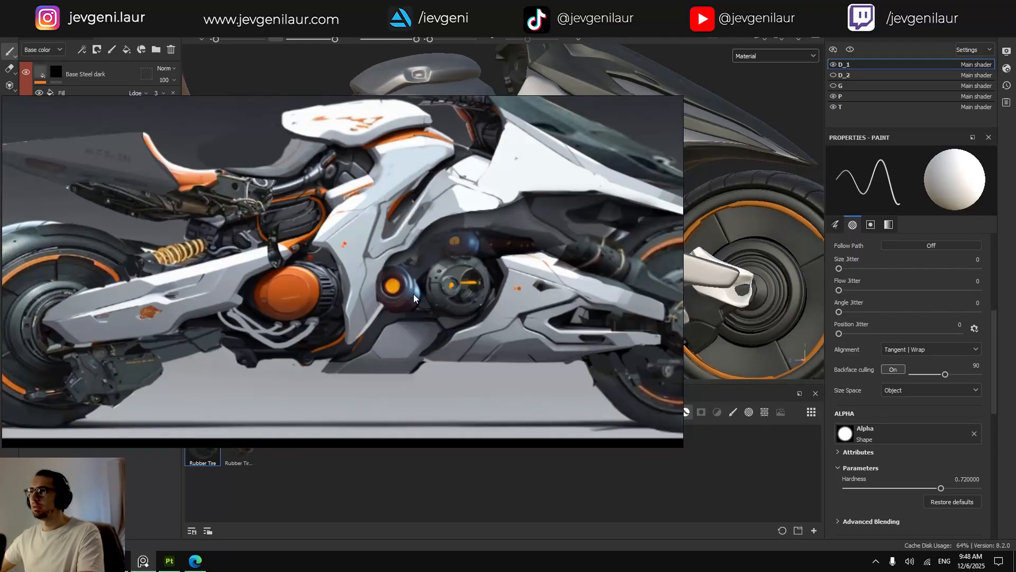
pyautogui.scroll(3, 414, 298)
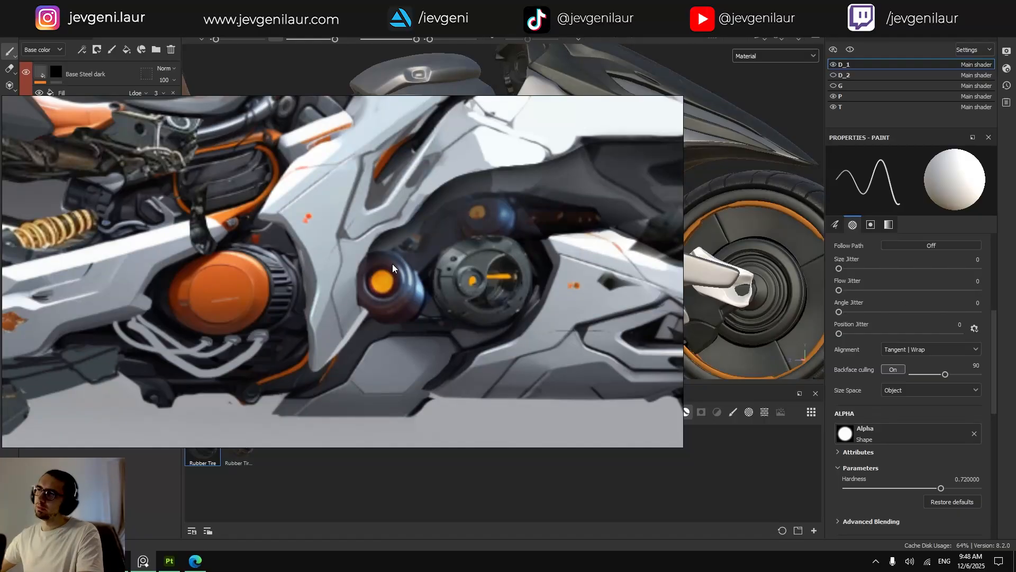
pyautogui.scroll(-3, 396, 263)
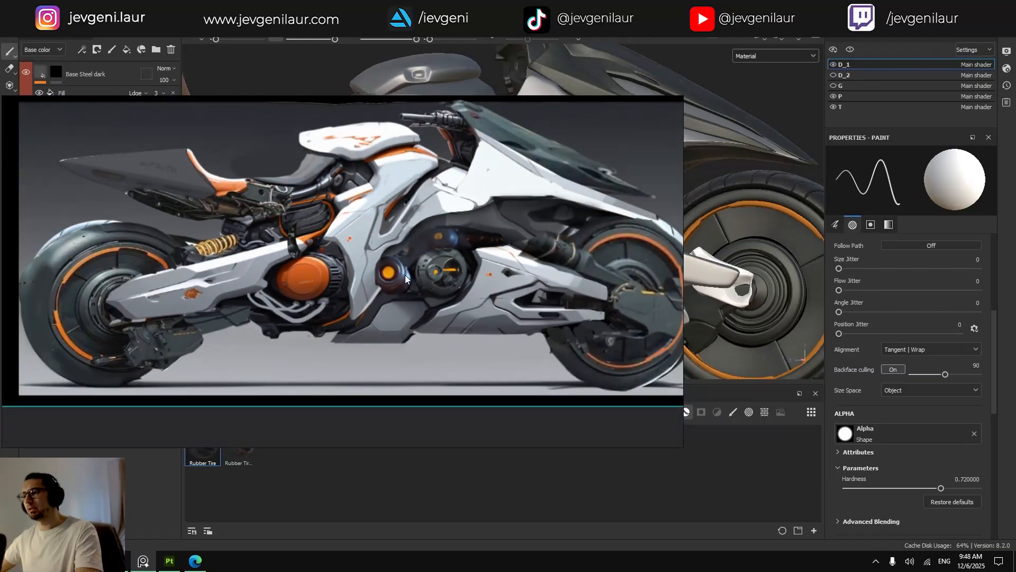
pyautogui.hotkey('alt', 'Tab')
# Lighten Color 01 of the Base Steel dark green layer to a mid grey.
pyautogui.scroll(2, 418, 264)
pyautogui.keyDown('alt'); pyautogui.moveTo(418, 263); pyautogui.dragTo(461, 251); pyautogui.keyUp('alt')
pyautogui.keyDown('shift'); pyautogui.moveTo(461, 251); pyautogui.dragTo(429, 251, button='right'); pyautogui.keyUp('shift')
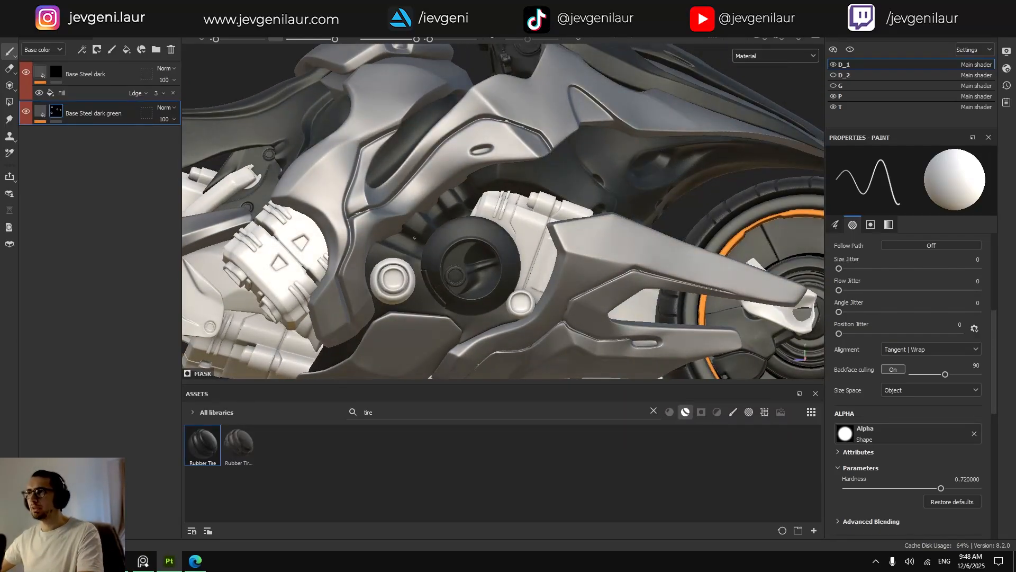
pyautogui.click(40, 118)
pyautogui.click(920, 396)
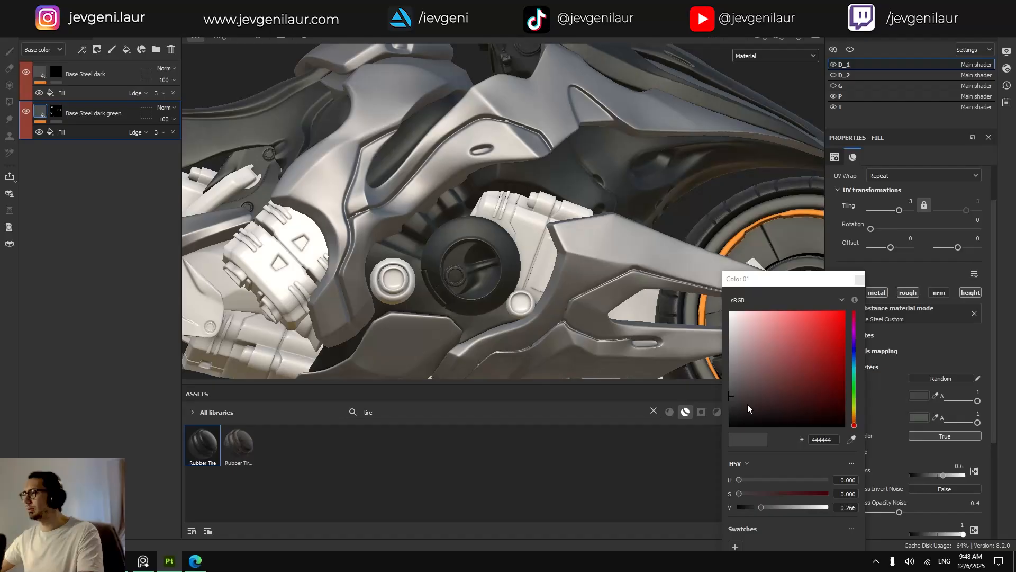
pyautogui.moveTo(735, 395); pyautogui.dragTo(735, 371)
pyautogui.click(860, 280)
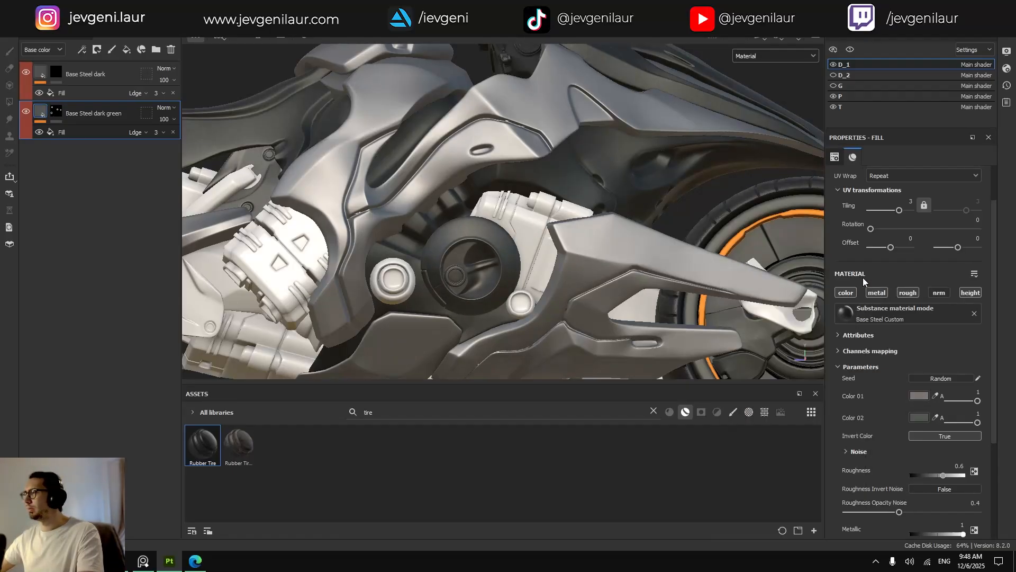
# Set the Base Steel dark green layer's Color 02 to muted green 748568 and its roughness to about 0.77.
pyautogui.click(919, 419)
pyautogui.moveTo(747, 393); pyautogui.dragTo(751, 372)
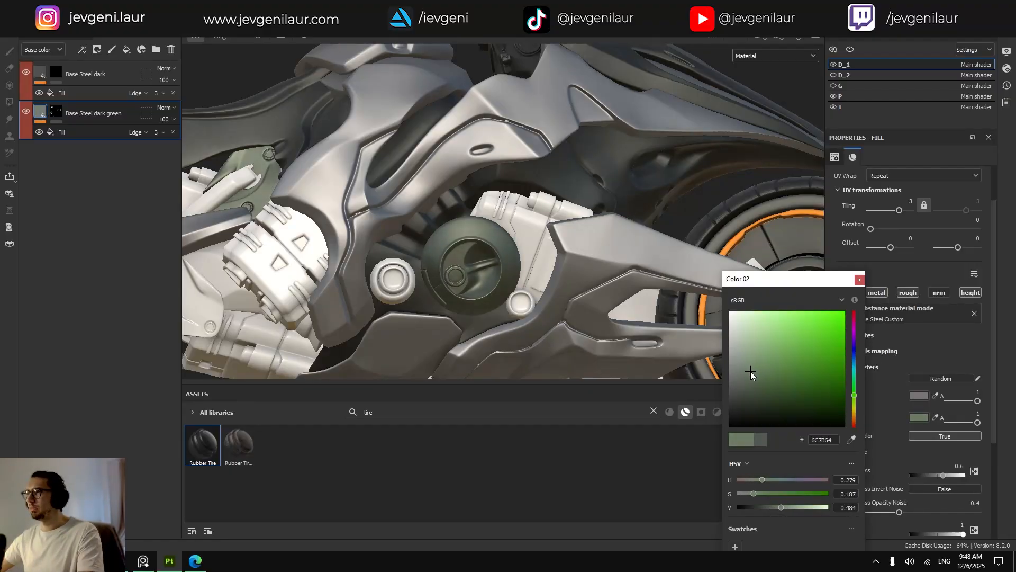
pyautogui.scroll(-5, 463, 256)
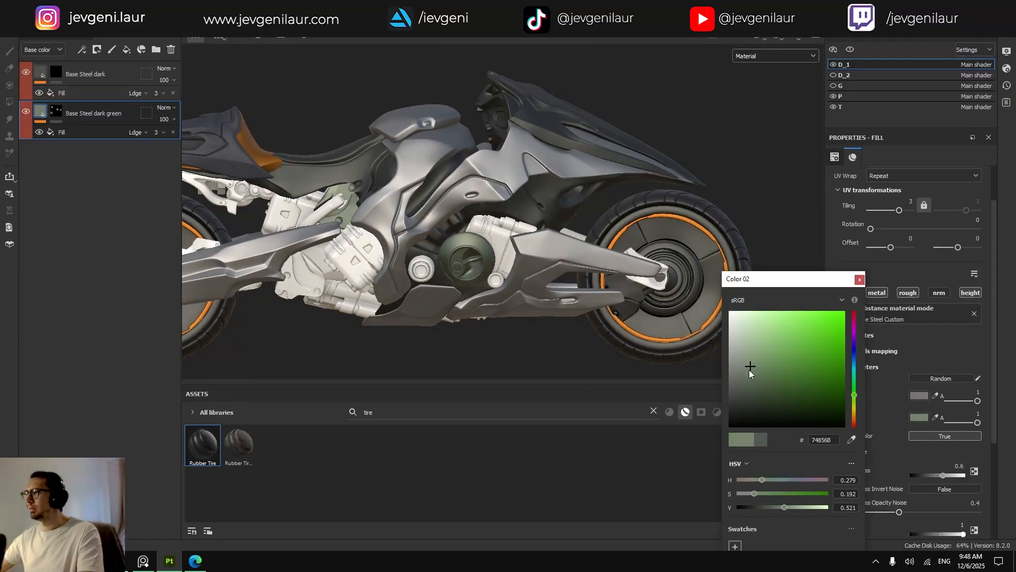
pyautogui.click(859, 279)
pyautogui.scroll(3, 499, 301)
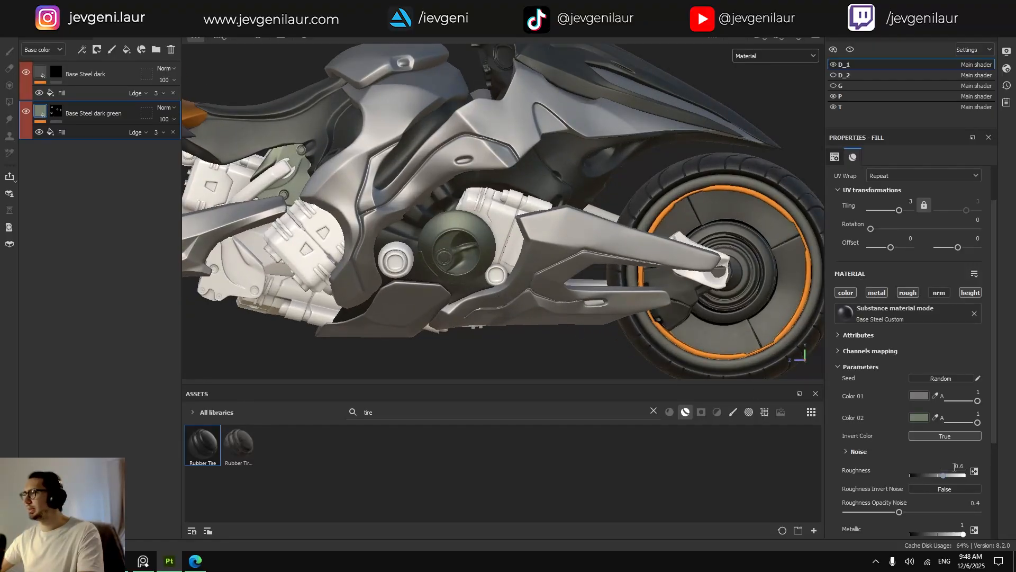
pyautogui.moveTo(945, 476); pyautogui.dragTo(953, 476)
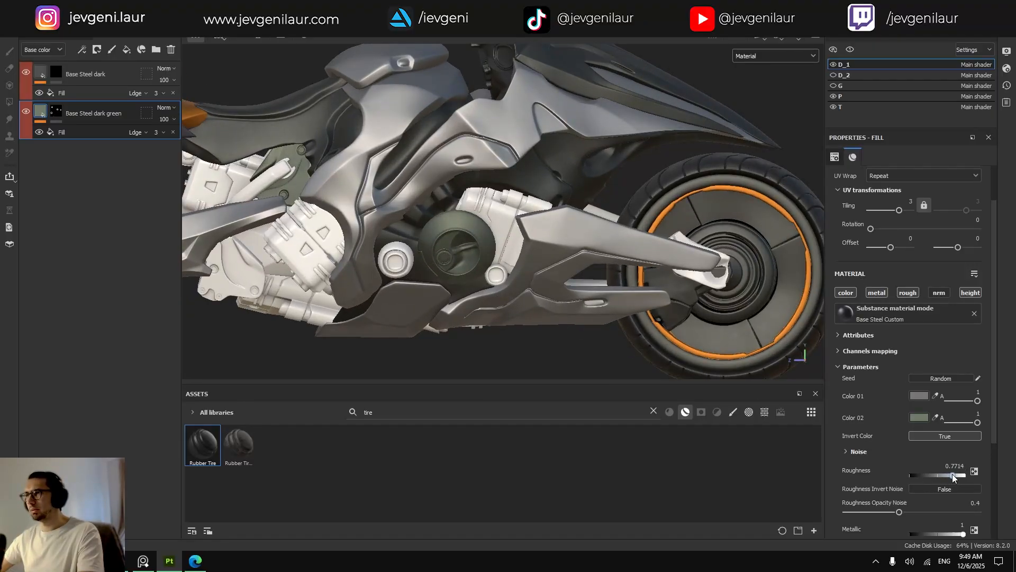
# Remove the green plates behind the engine from the Base Steel dark green mask with Polygon Fill, keeping the round cover masked in.
pyautogui.click(57, 116)
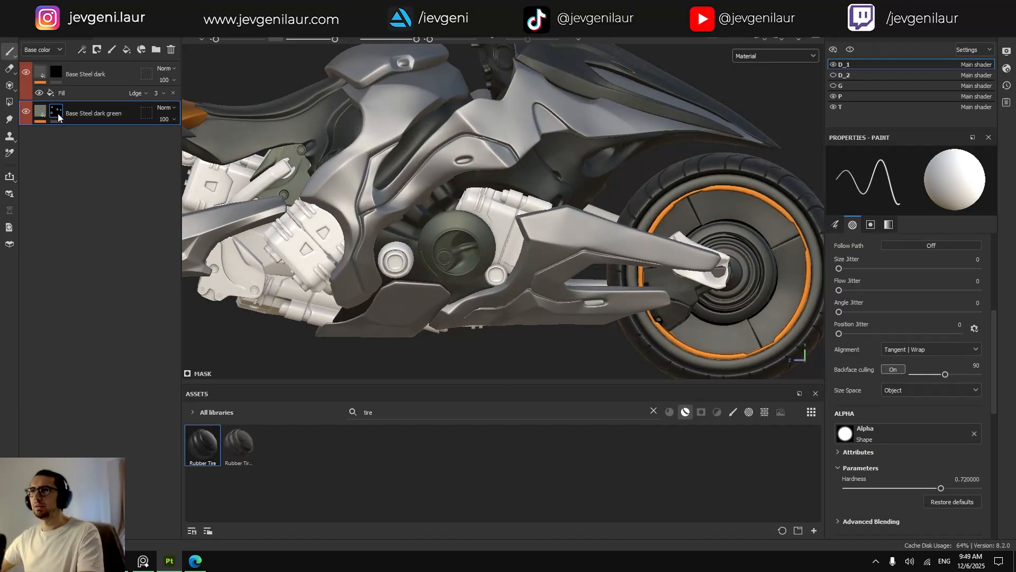
pyautogui.press('4')
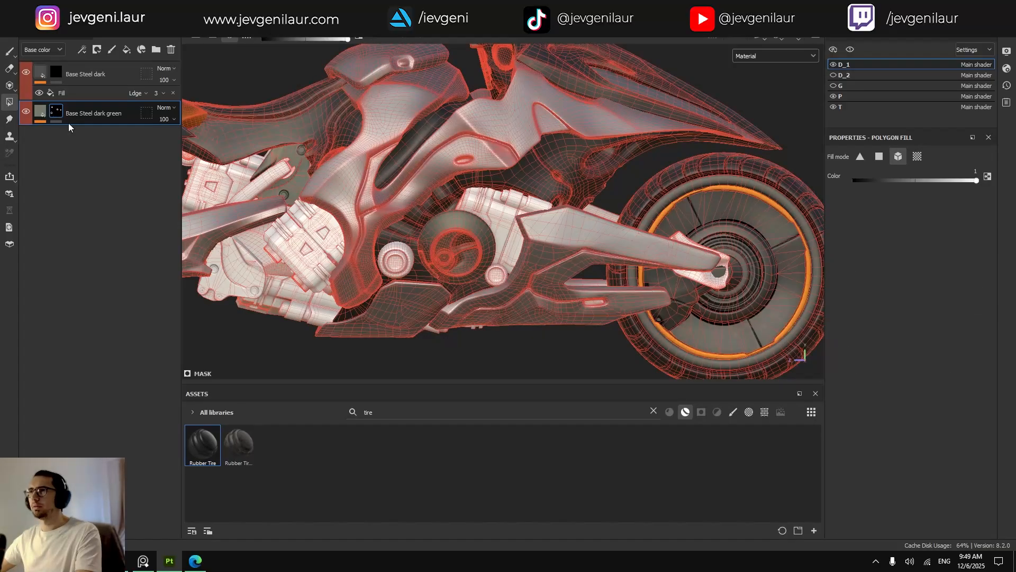
pyautogui.keyDown('alt'); pyautogui.moveTo(292, 187); pyautogui.dragTo(444, 221); pyautogui.keyUp('alt')
pyautogui.moveTo(334, 75); pyautogui.dragTo(481, 389)
pyautogui.press('1')
pyautogui.keyDown('alt'); pyautogui.moveTo(549, 337); pyautogui.dragTo(485, 299, button='middle'); pyautogui.keyUp('alt')
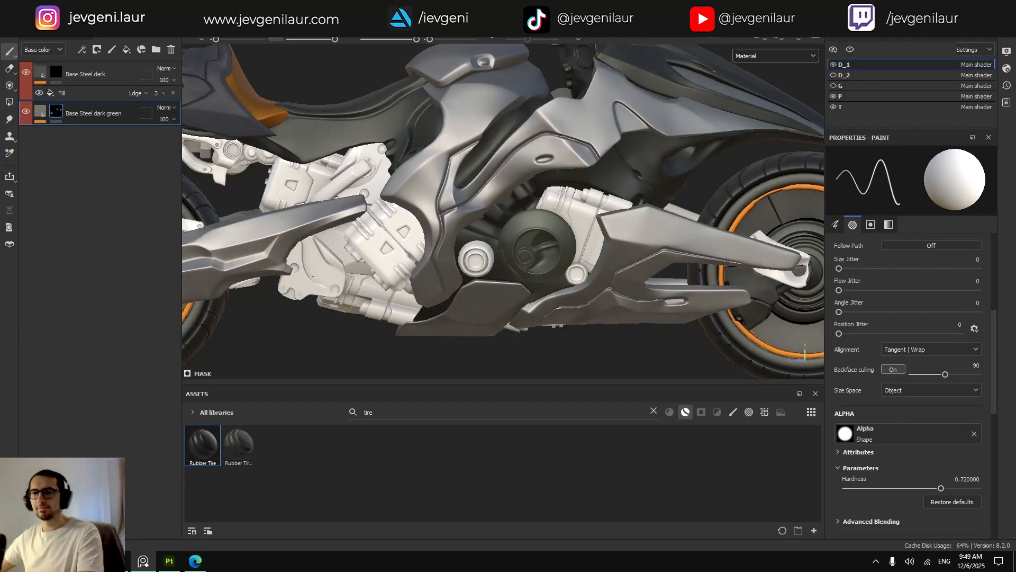
pyautogui.moveTo(521, 276)
pyautogui.keyDown('alt'); pyautogui.mouseDown()
pyautogui.moveTo(530, 285)
pyautogui.moveTo(494, 253)
pyautogui.mouseUp(); pyautogui.keyUp('alt')
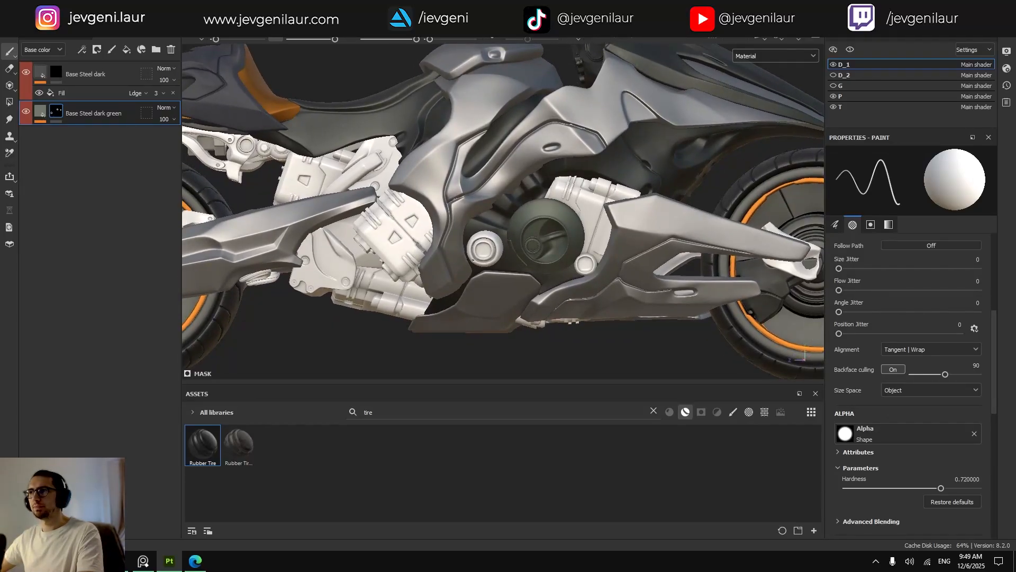
# Add an Emissive channel to texture set D_1.
pyautogui.click(33, 38)
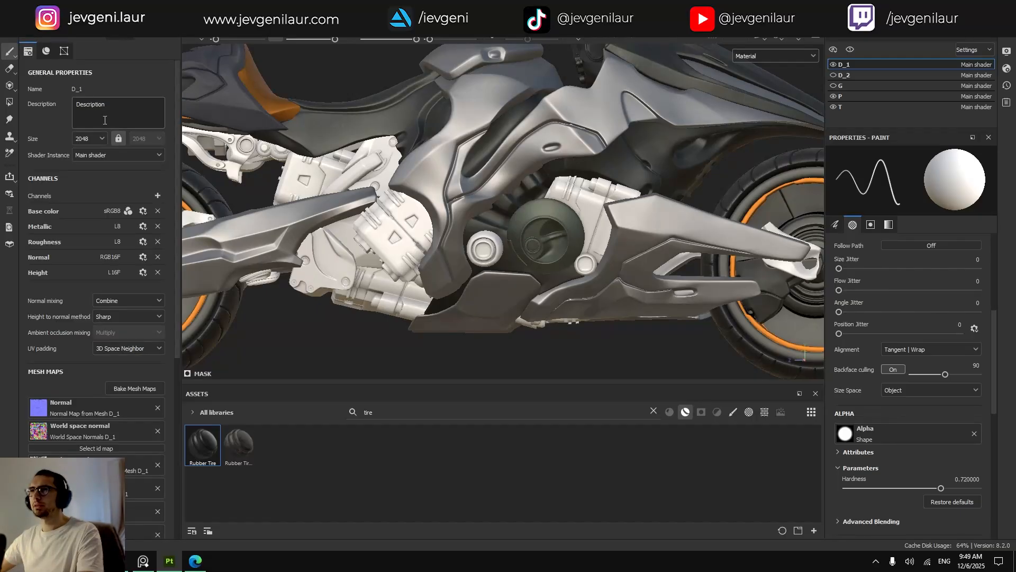
pyautogui.click(155, 195)
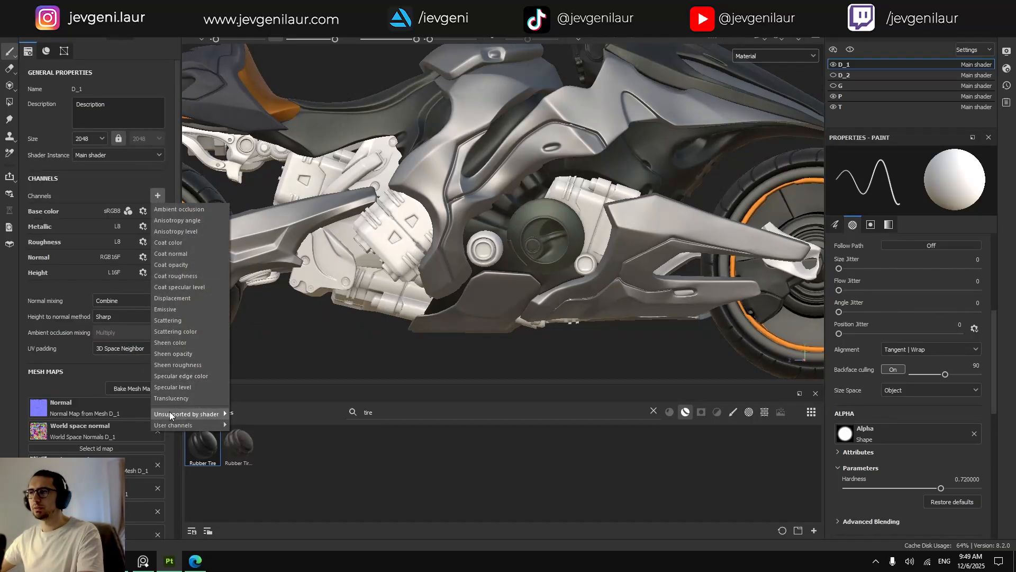
pyautogui.click(170, 310)
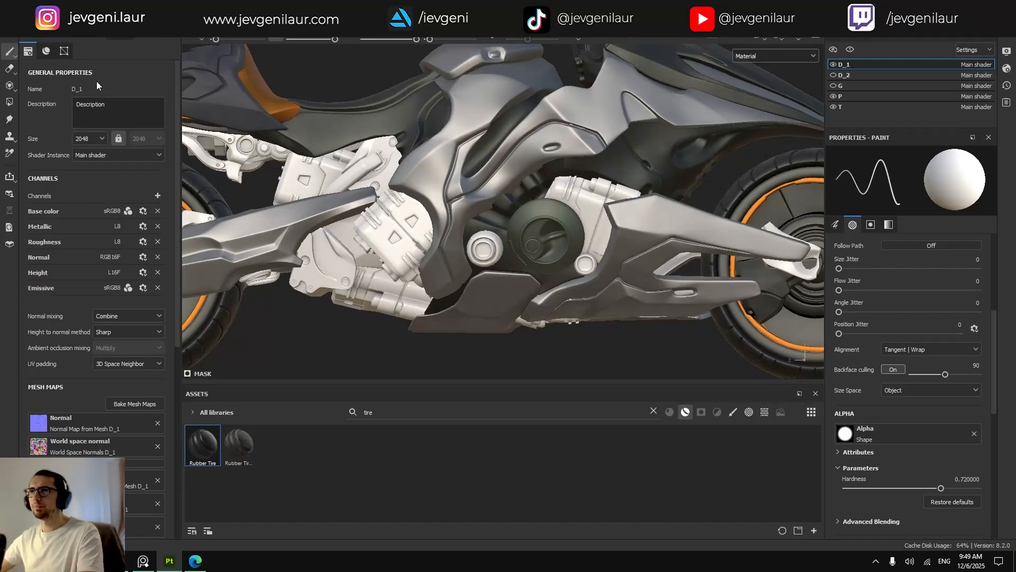
pyautogui.click(120, 40)
# Add a fill layer above Base Steel dark with only the emissive channel in orange-brown 814504, and give it a black mask.
pyautogui.click(78, 77)
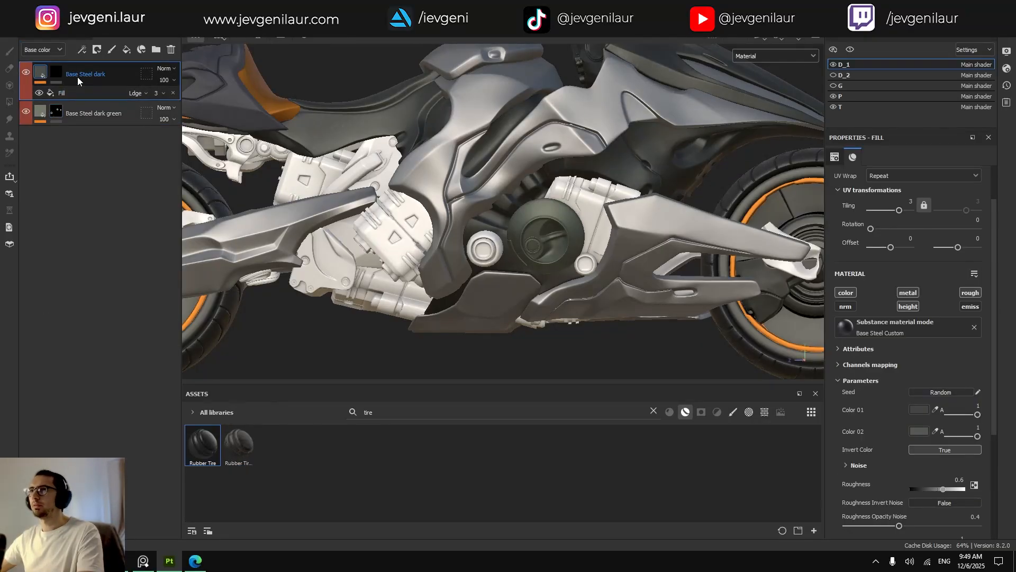
pyautogui.click(122, 53)
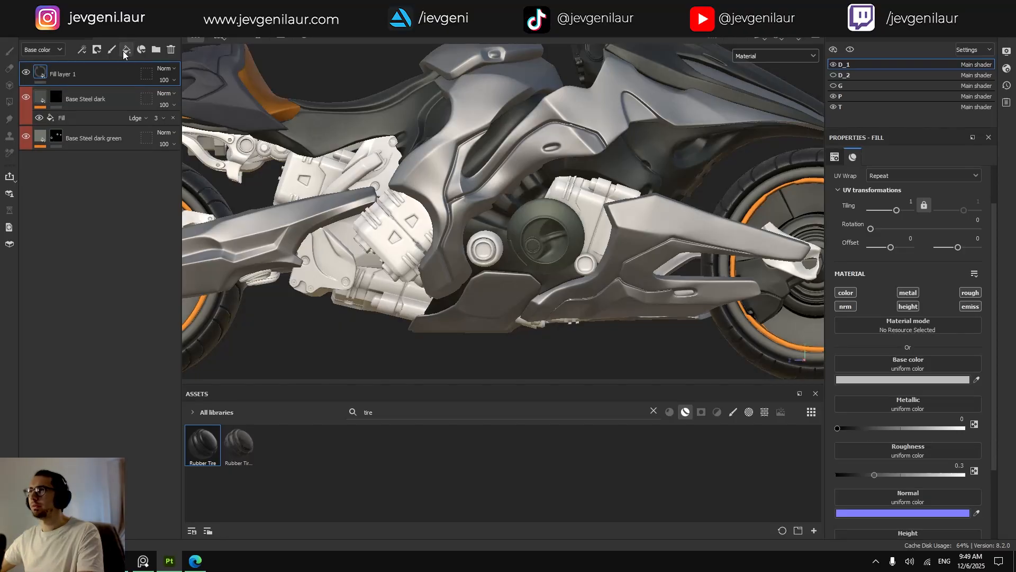
pyautogui.click(969, 307)
pyautogui.click(870, 380)
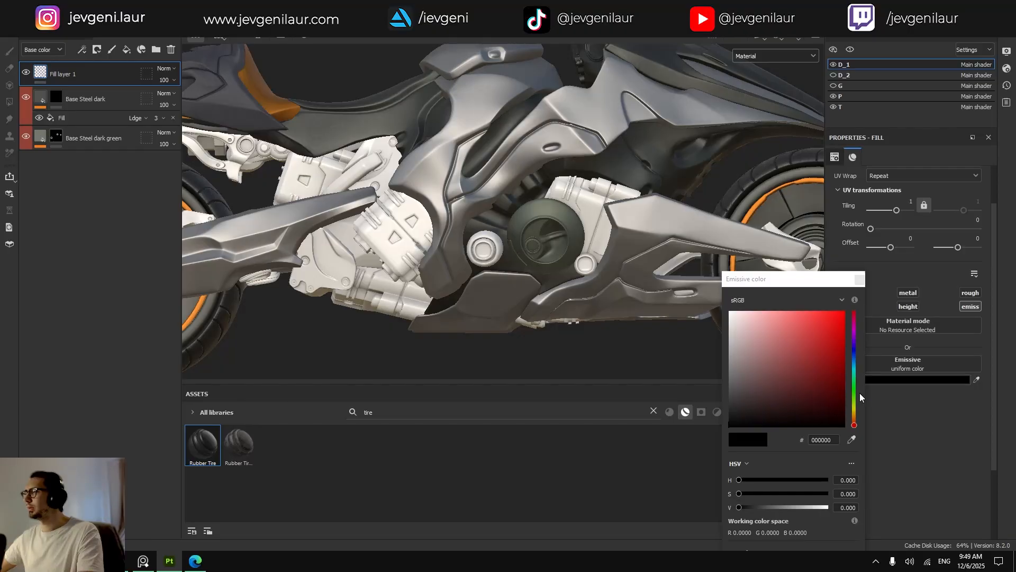
pyautogui.moveTo(850, 424); pyautogui.dragTo(854, 417)
pyautogui.click(841, 368)
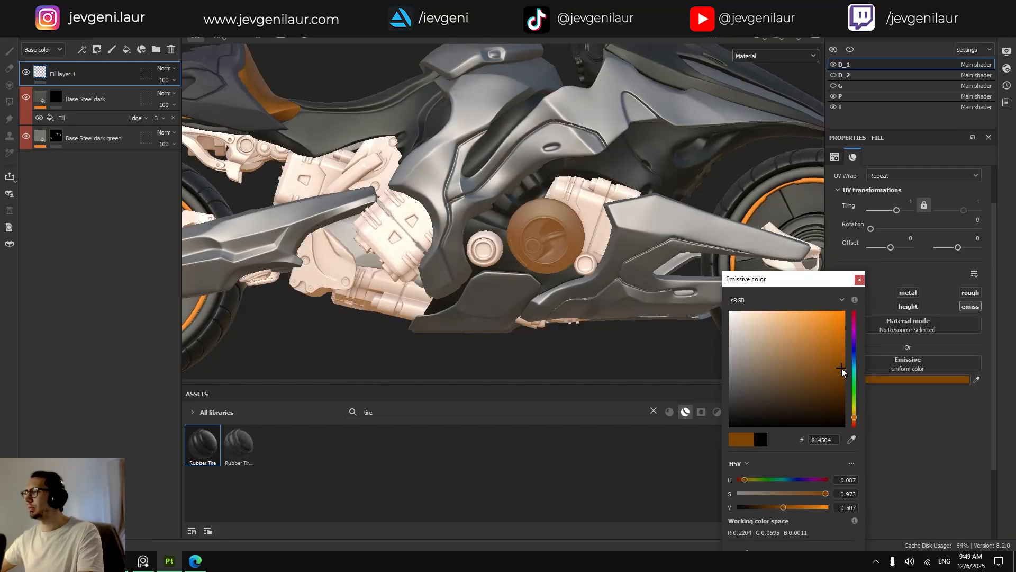
pyautogui.click(860, 280)
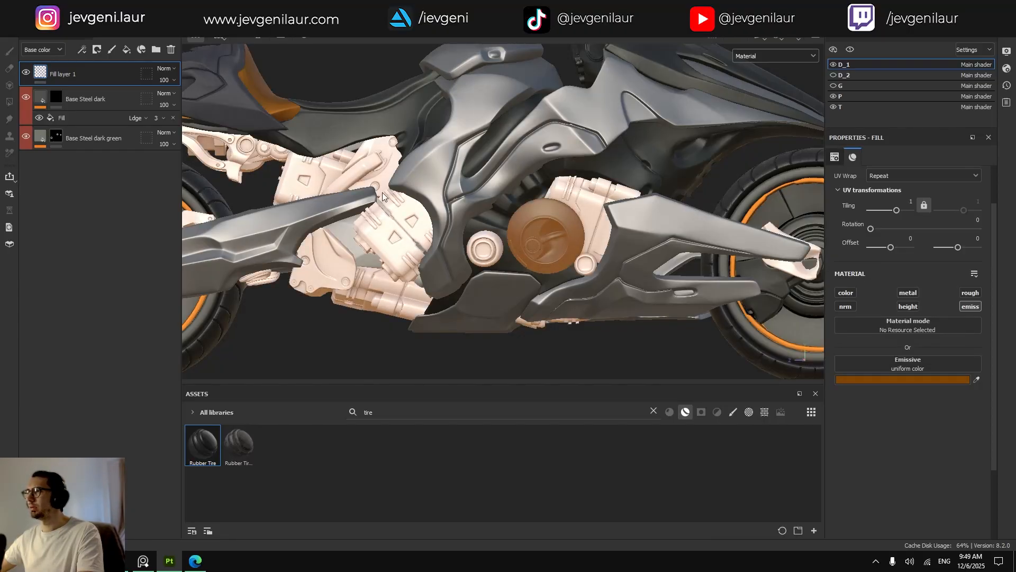
pyautogui.rightClick(63, 72)
pyautogui.click(79, 88)
pyautogui.scroll(8, 534, 245)
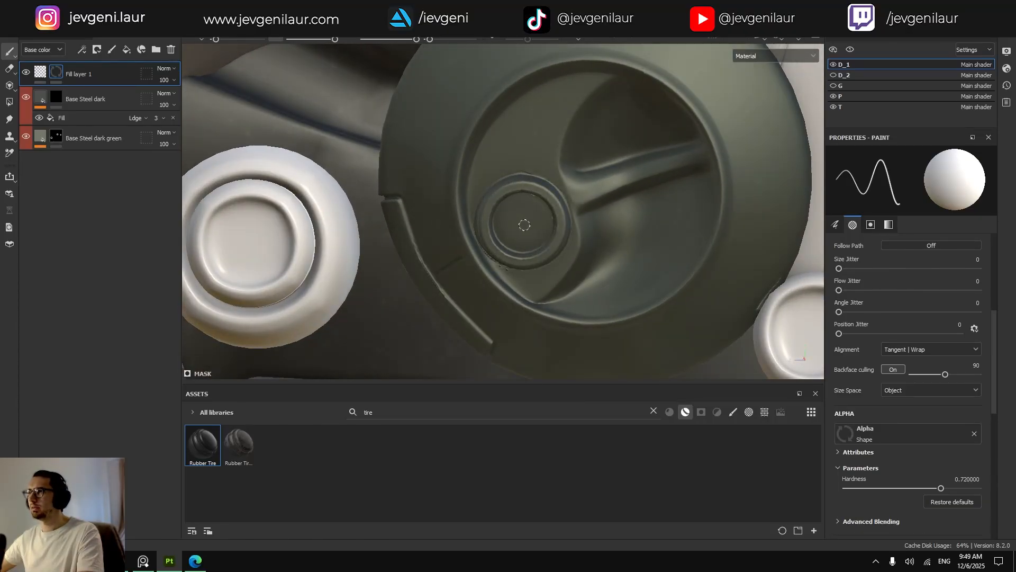
pyautogui.scroll(-3, 522, 221)
pyautogui.keyDown('ctrl'); pyautogui.moveTo(525, 223); pyautogui.dragTo(532, 225, button='right'); pyautogui.keyUp('ctrl')
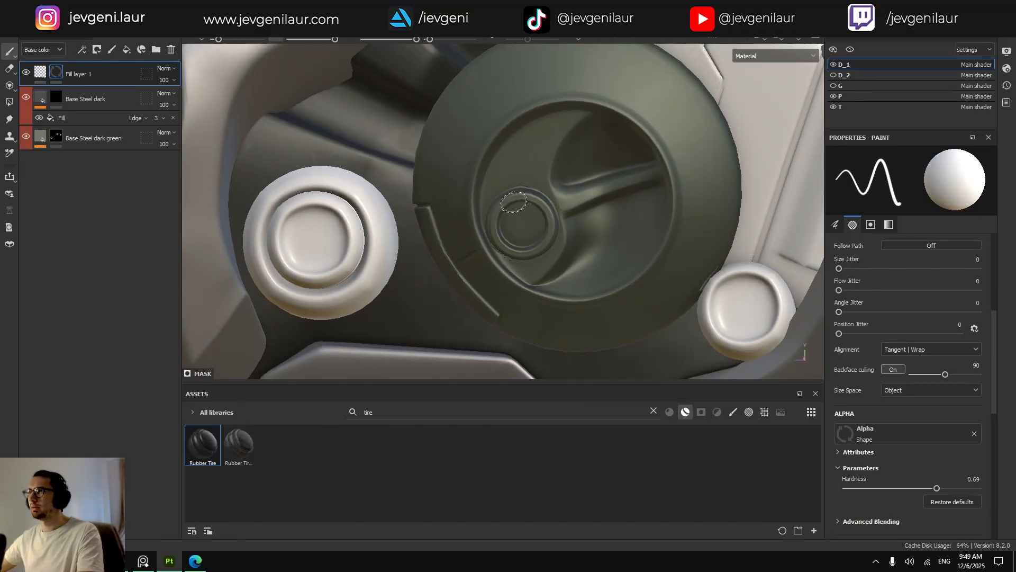
pyautogui.click(521, 222)
pyautogui.hotkey('ctrl', 'z')
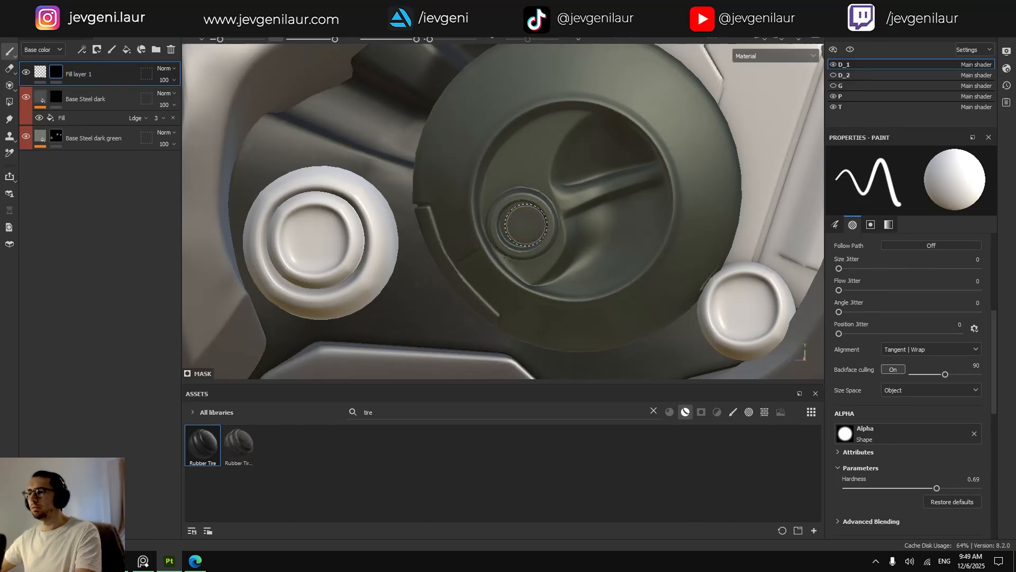
pyautogui.press('F2')
pyautogui.keyDown('alt'); pyautogui.moveTo(596, 286); pyautogui.dragTo(578, 145, button='middle'); pyautogui.keyUp('alt')
pyautogui.keyDown('alt'); pyautogui.moveTo(521, 205); pyautogui.dragTo(562, 145, button='middle'); pyautogui.keyUp('alt')
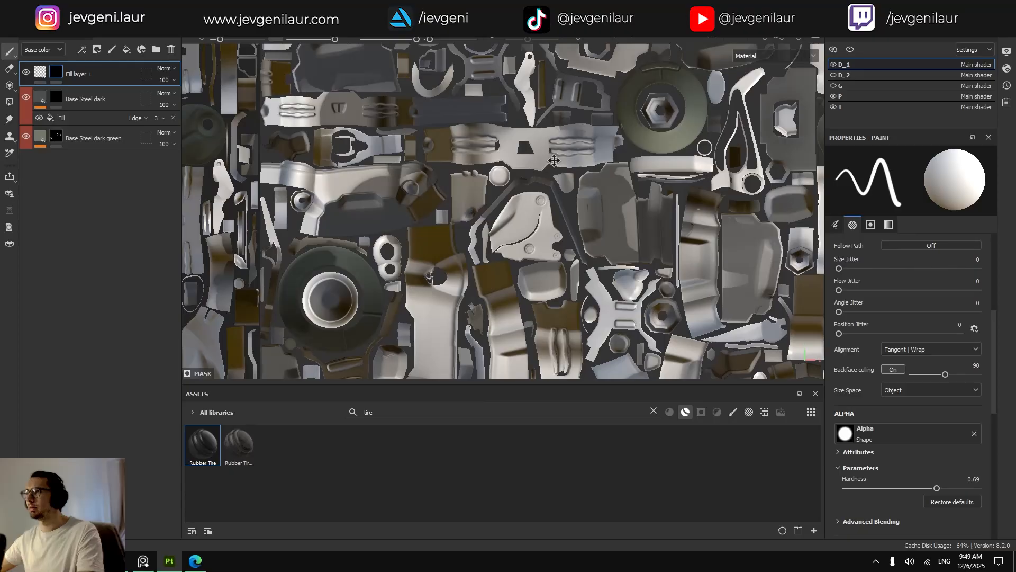
pyautogui.keyDown('alt'); pyautogui.moveTo(582, 254); pyautogui.dragTo(552, 131, button='middle'); pyautogui.keyUp('alt')
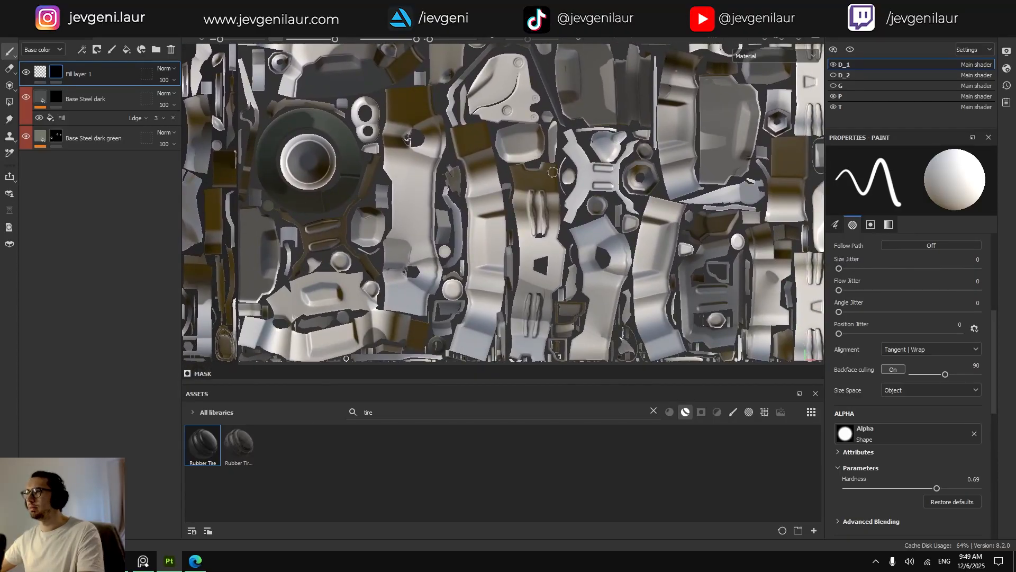
pyautogui.scroll(-5, 552, 172)
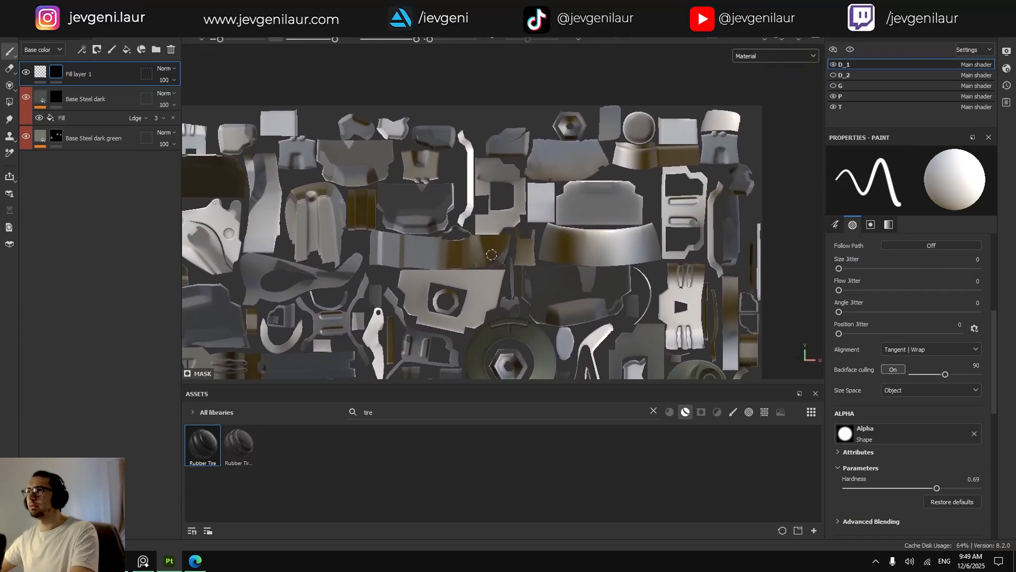
pyautogui.press('F2')
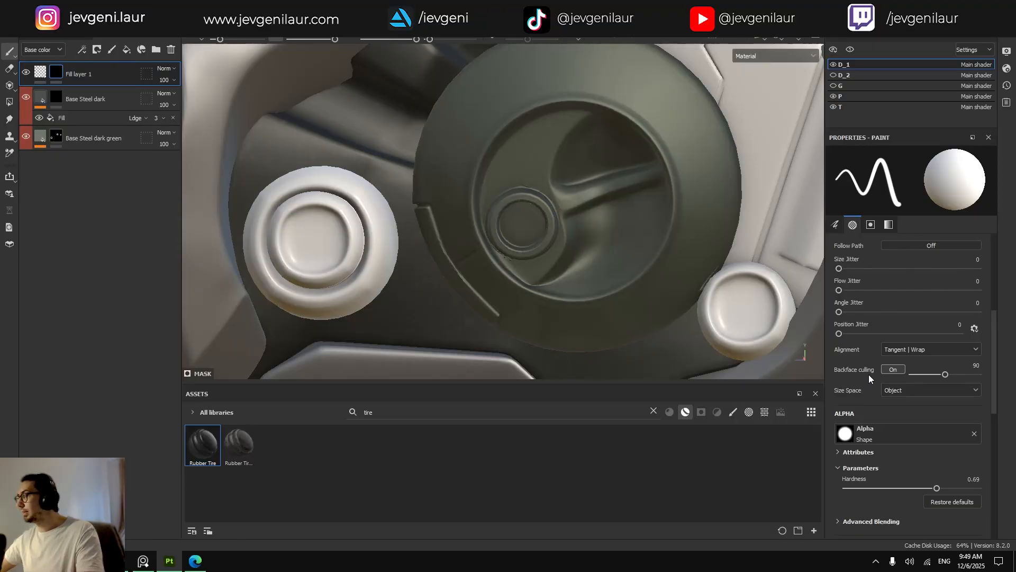
# Set the brush hardness to 1 and stamp the emissive mask onto the small inner cap of the round green cover.
pyautogui.moveTo(934, 493); pyautogui.dragTo(979, 489)
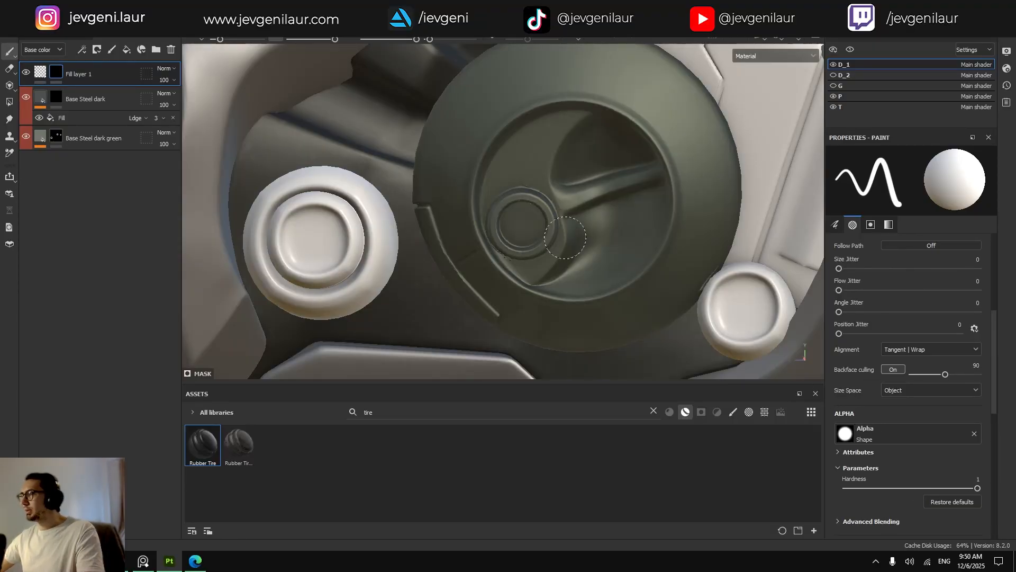
pyautogui.scroll(3, 530, 217)
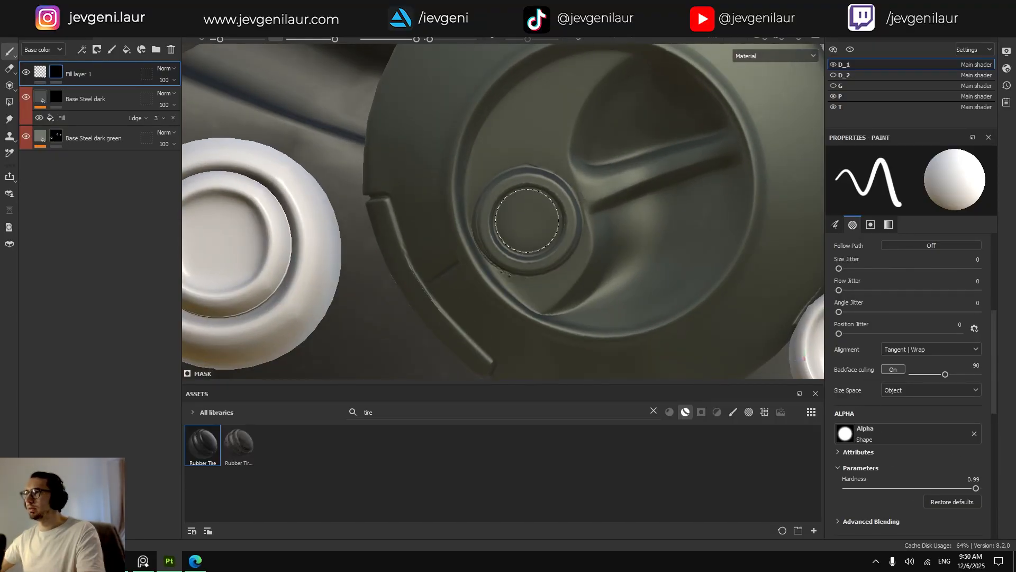
pyautogui.click(528, 219)
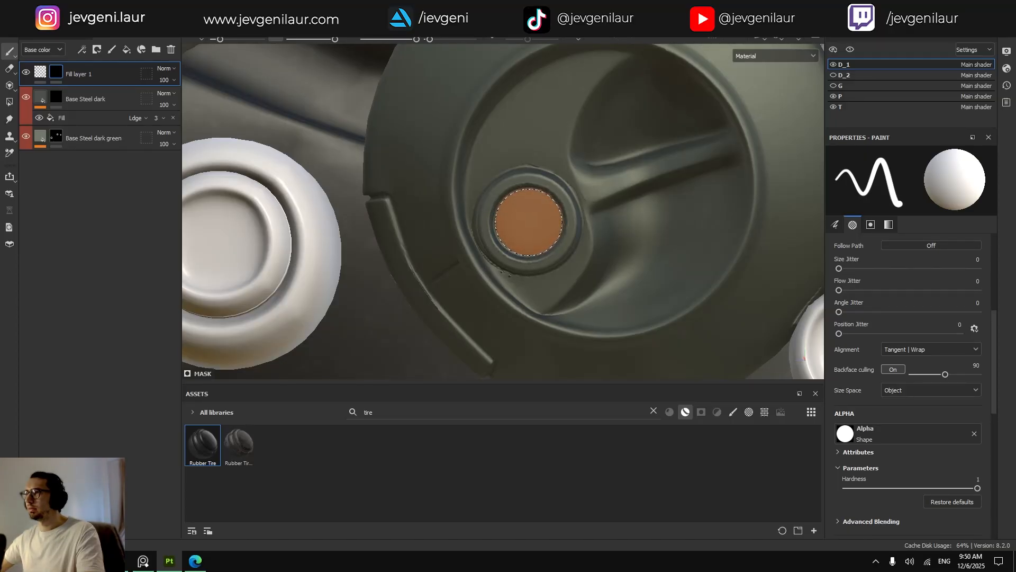
# Stamp the emissive mask onto the recessed centers of the two white round caps on either side of the green cover.
pyautogui.scroll(-2, 551, 240)
pyautogui.keyDown('alt'); pyautogui.moveTo(560, 250); pyautogui.dragTo(666, 256, button='middle'); pyautogui.keyUp('alt')
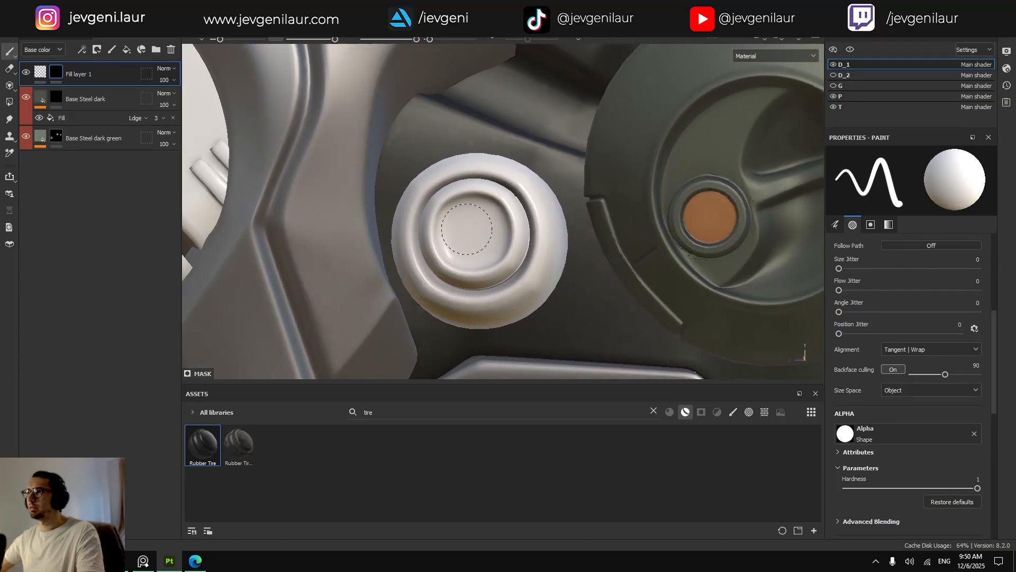
pyautogui.keyDown('alt'); pyautogui.moveTo(472, 237); pyautogui.dragTo(477, 237); pyautogui.keyUp('alt')
pyautogui.keyDown('ctrl'); pyautogui.moveTo(471, 233); pyautogui.dragTo(478, 233, button='right'); pyautogui.keyUp('ctrl')
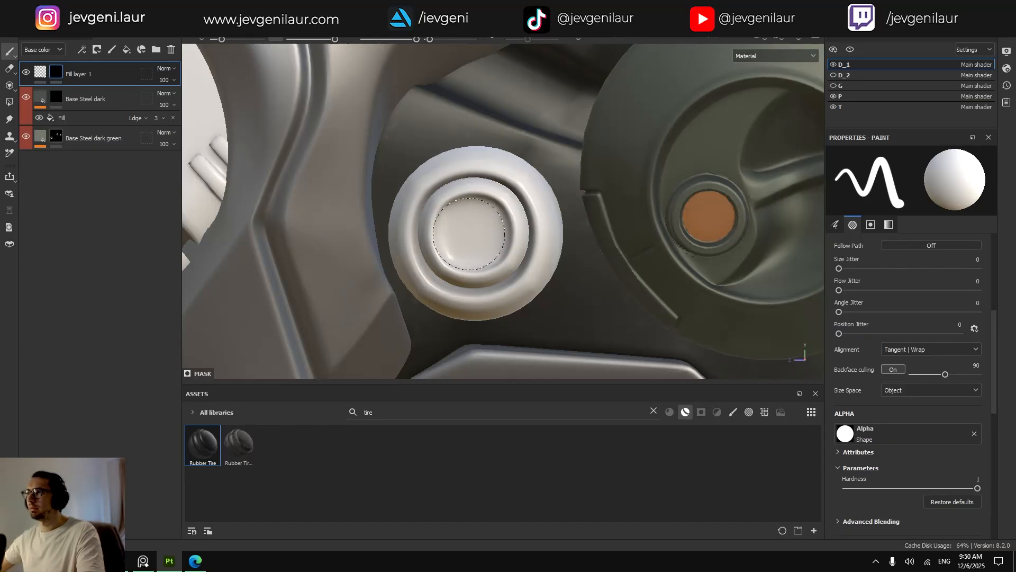
pyautogui.keyDown('alt'); pyautogui.moveTo(473, 234); pyautogui.dragTo(477, 233); pyautogui.keyUp('alt')
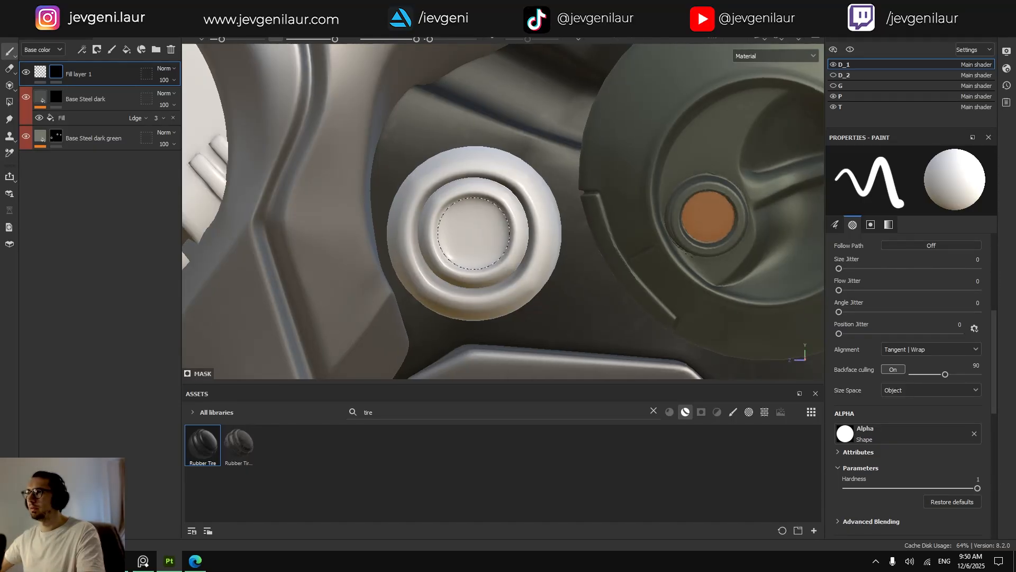
pyautogui.click(474, 233)
pyautogui.scroll(-5, 474, 233)
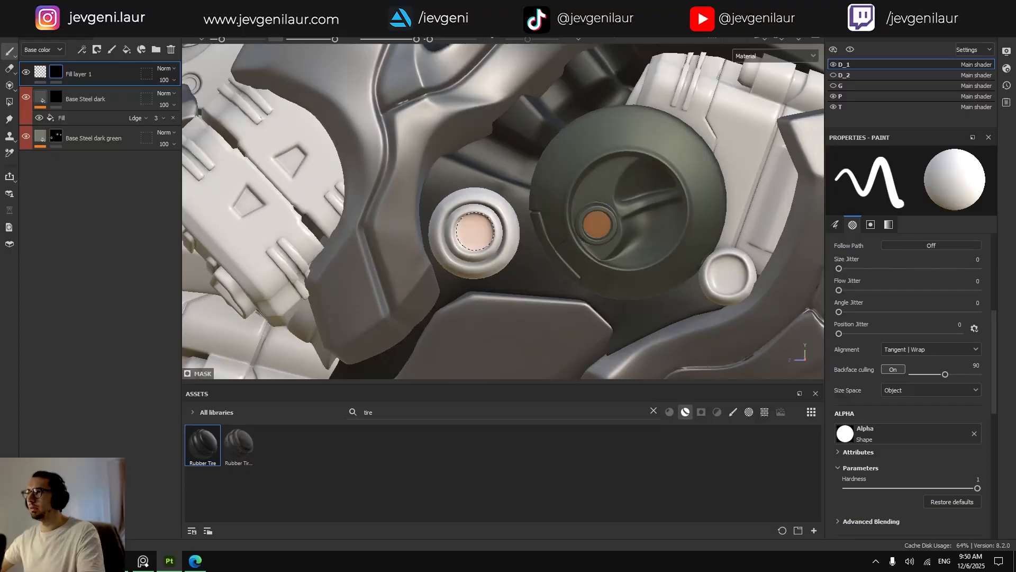
pyautogui.scroll(5, 658, 260)
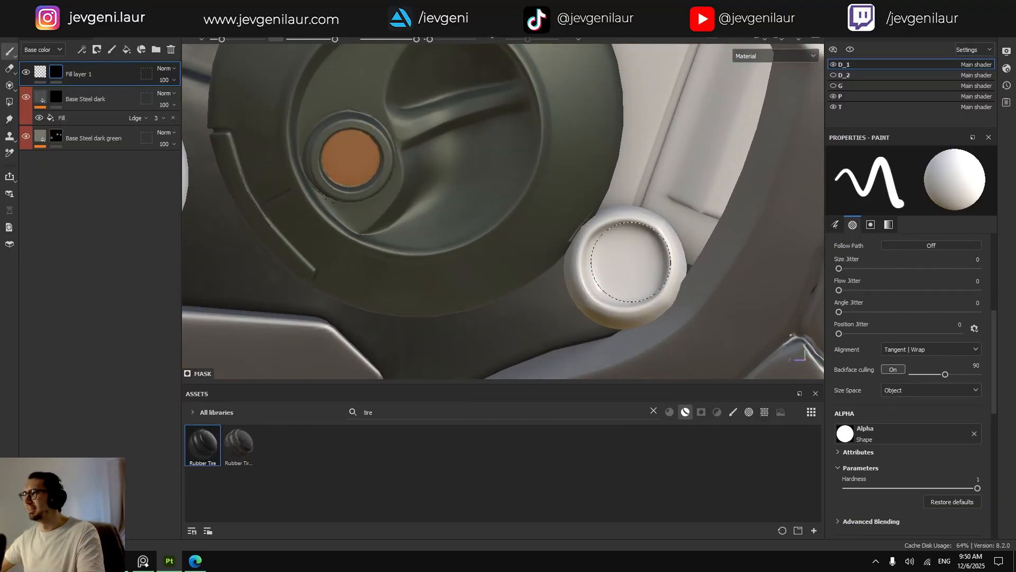
pyautogui.click(626, 264)
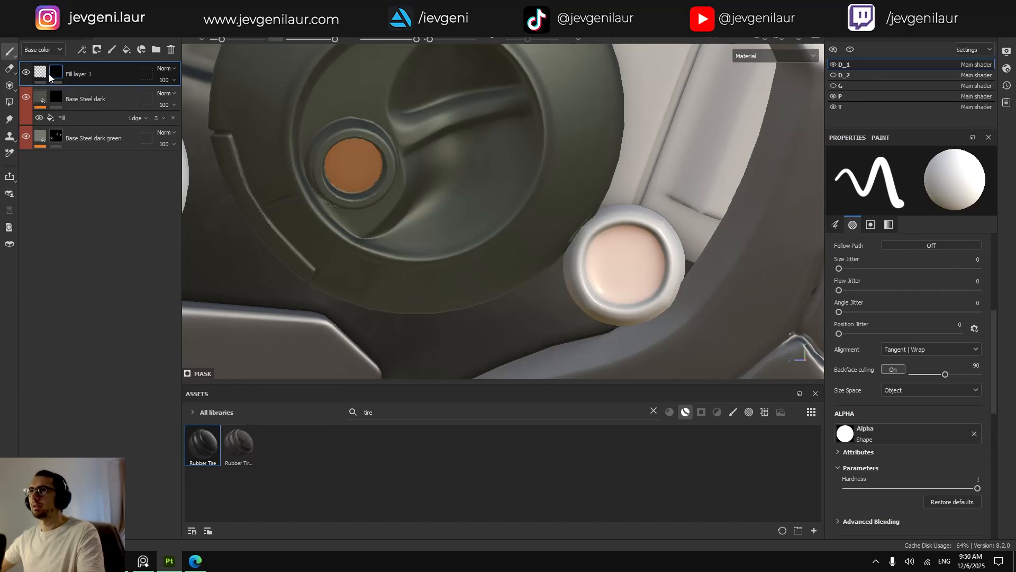
# Enable the color channel on the emissive fill layer and set its base color to orange AD4E0C.
pyautogui.click(40, 72)
pyautogui.click(836, 293)
pyautogui.scroll(-5, 526, 234)
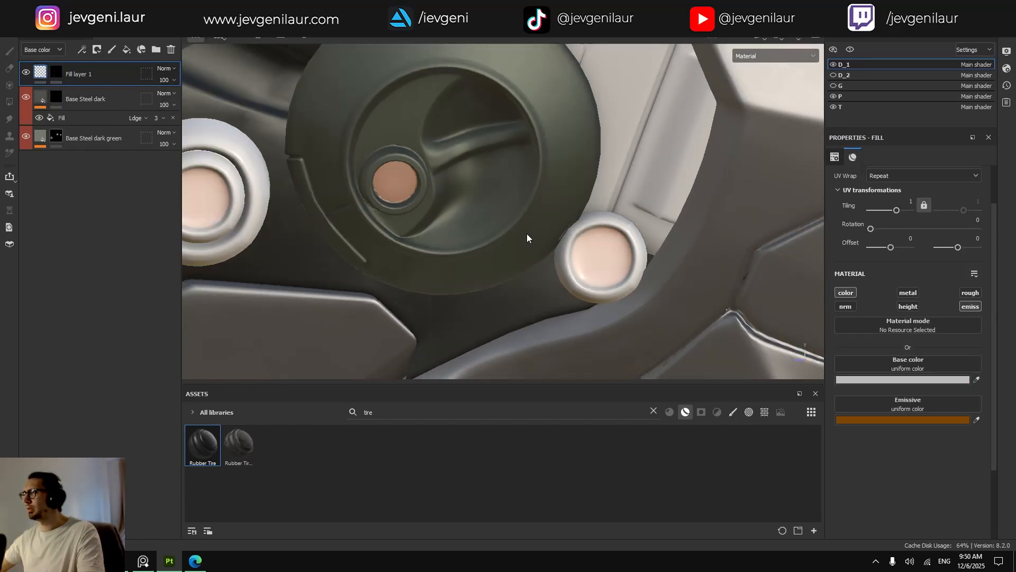
pyautogui.click(880, 380)
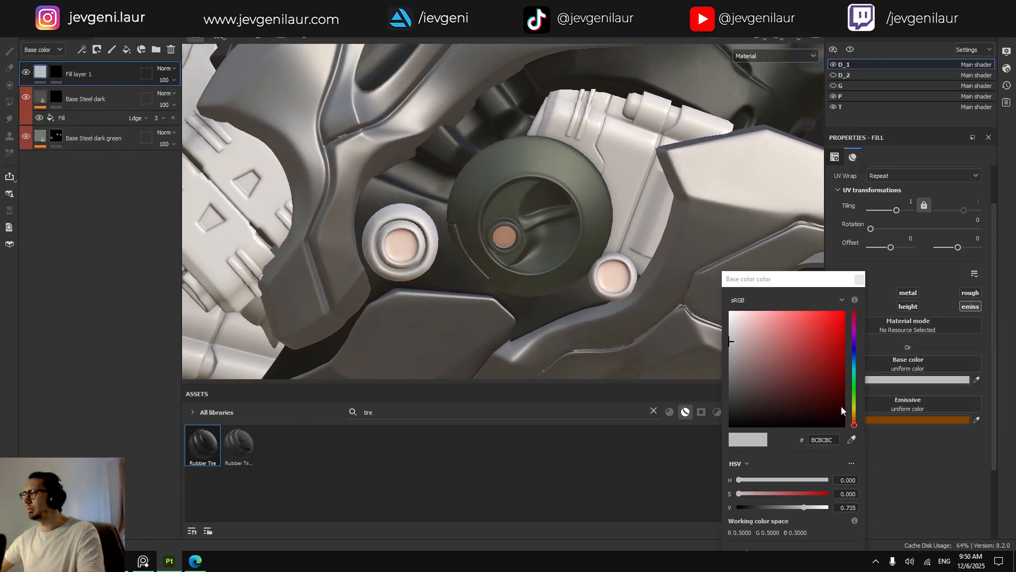
pyautogui.click(837, 348)
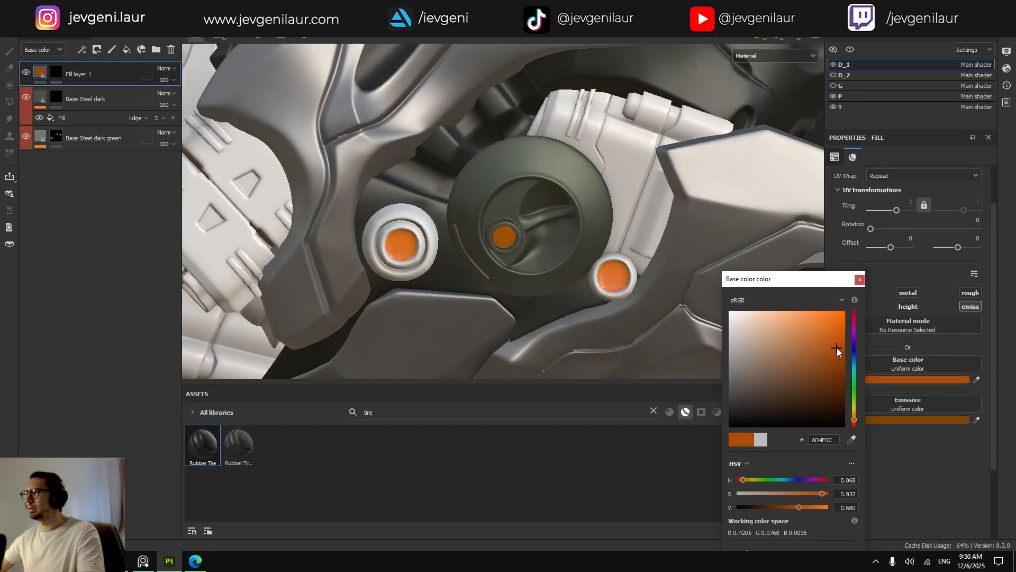
pyautogui.keyDown('alt'); pyautogui.moveTo(479, 277); pyautogui.dragTo(458, 282); pyautogui.keyUp('alt')
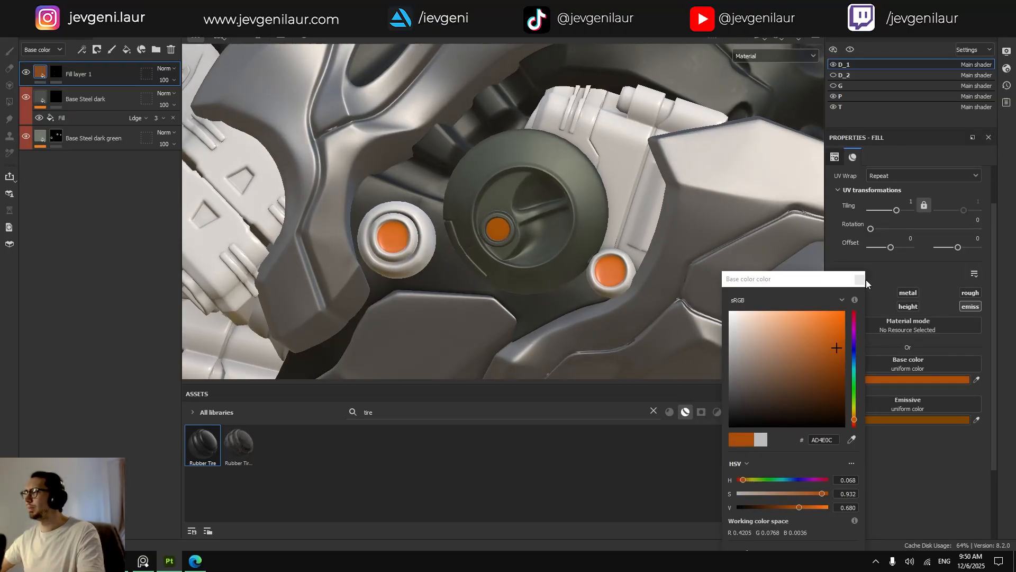
pyautogui.click(860, 279)
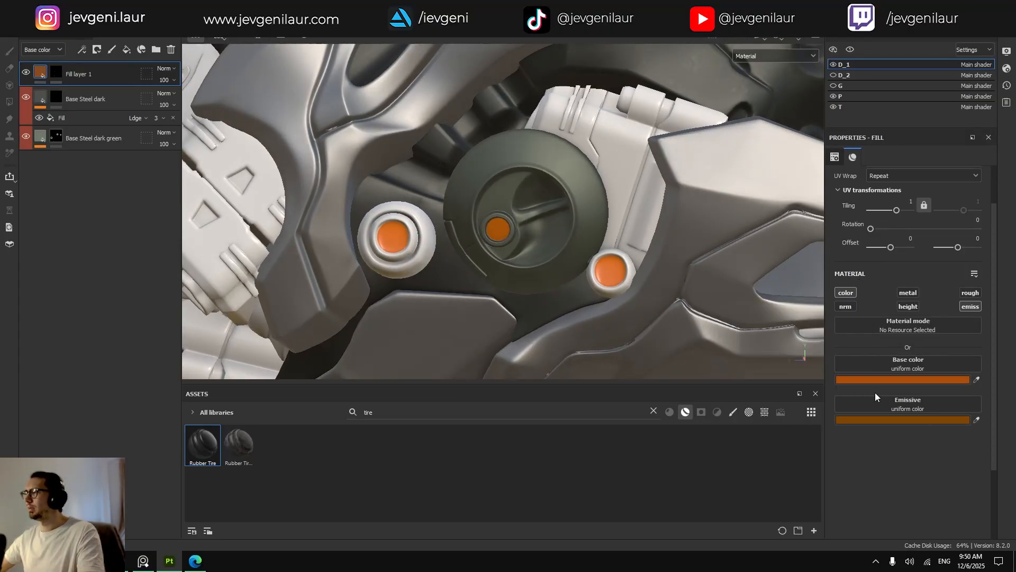
# Rename the orange fill layer as Emissive.
pyautogui.doubleClick(80, 75)
pyautogui.write('Emissi')
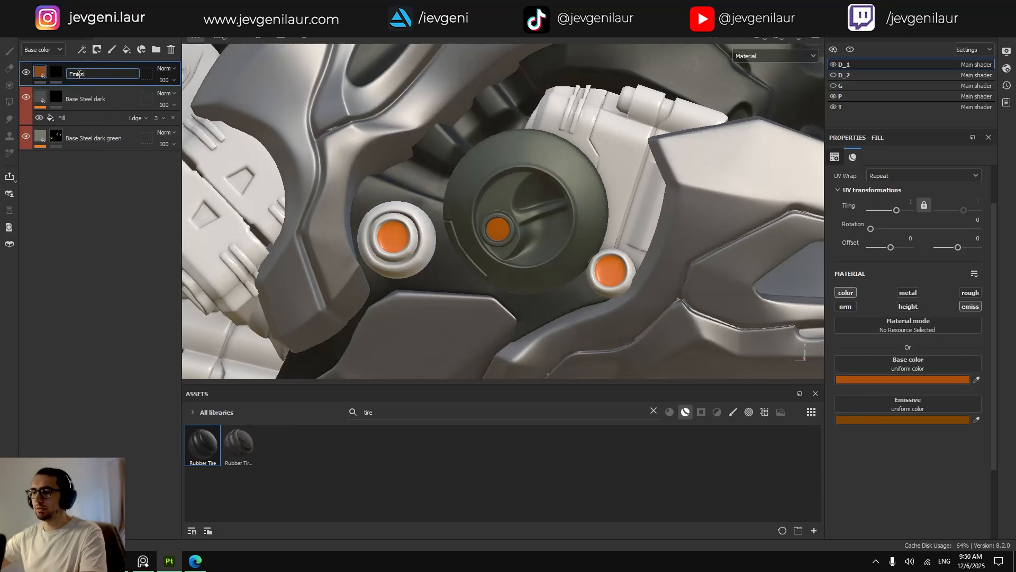
pyautogui.write('v')
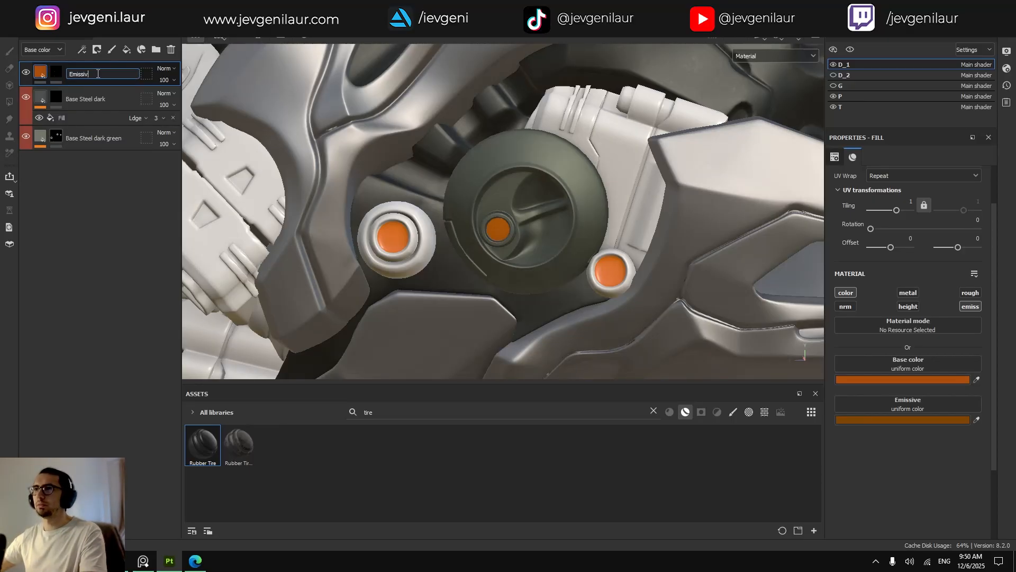
pyautogui.write('e')
pyautogui.press('Return')
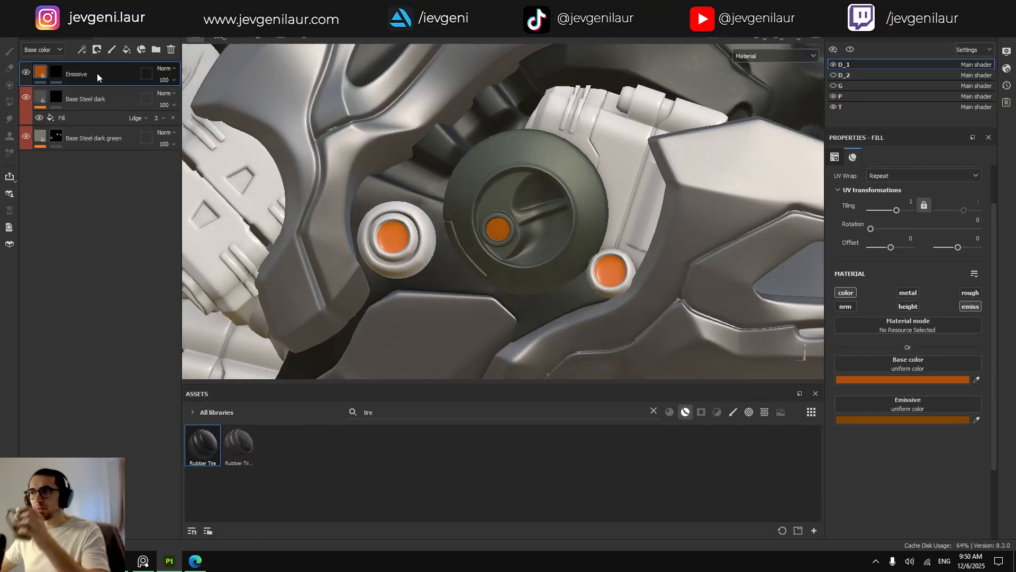
# Add a fill layer directly above Base Steel dark with its emissive channel turned off.
pyautogui.click(39, 100)
pyautogui.click(127, 50)
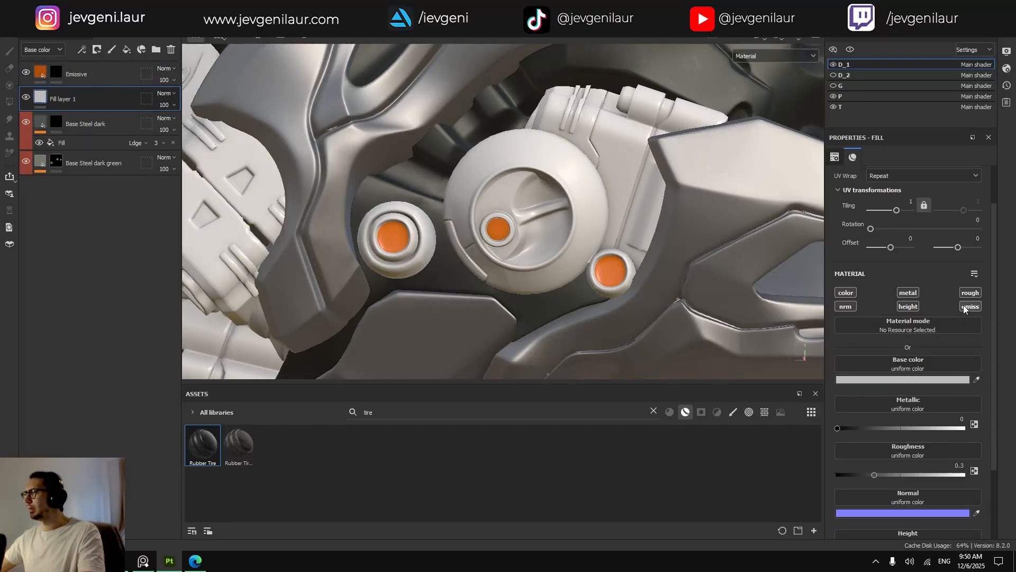
pyautogui.scroll(-1, 907, 323)
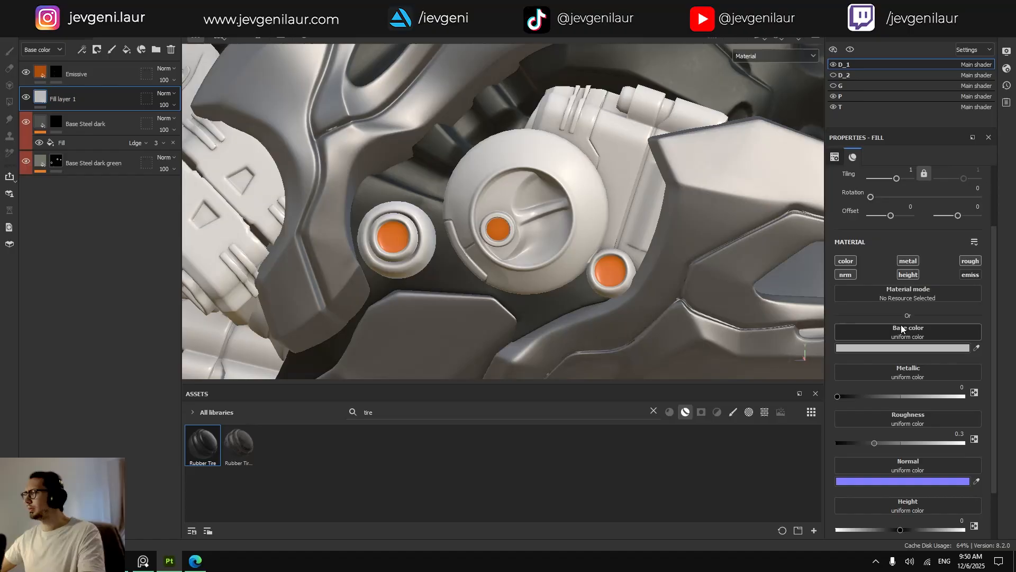
# Set the new fill layer's base color to a dark muted blue and its roughness to about 0.73.
pyautogui.click(877, 347)
pyautogui.click(855, 360)
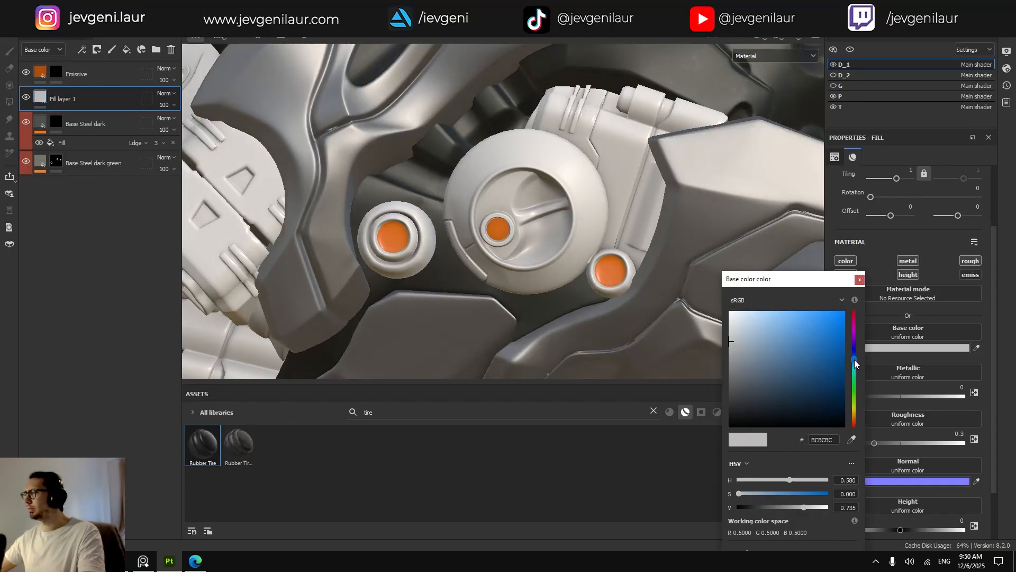
pyautogui.moveTo(854, 360); pyautogui.dragTo(854, 356)
pyautogui.moveTo(786, 376); pyautogui.dragTo(763, 394)
pyautogui.click(853, 358)
pyautogui.click(860, 280)
pyautogui.moveTo(876, 443); pyautogui.dragTo(929, 442)
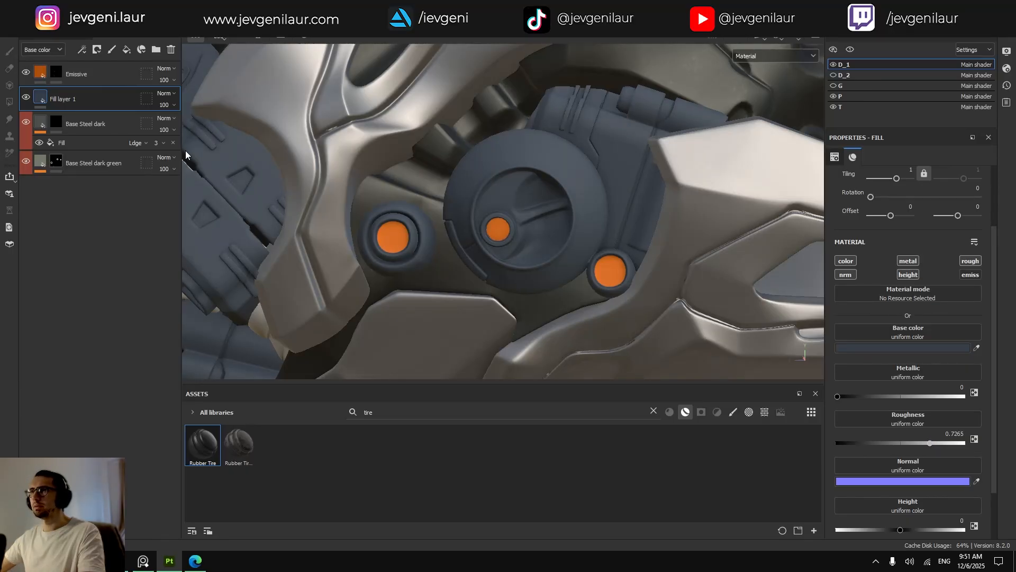
# Rename the dark blue fill layer as Blue.
pyautogui.doubleClick(62, 98)
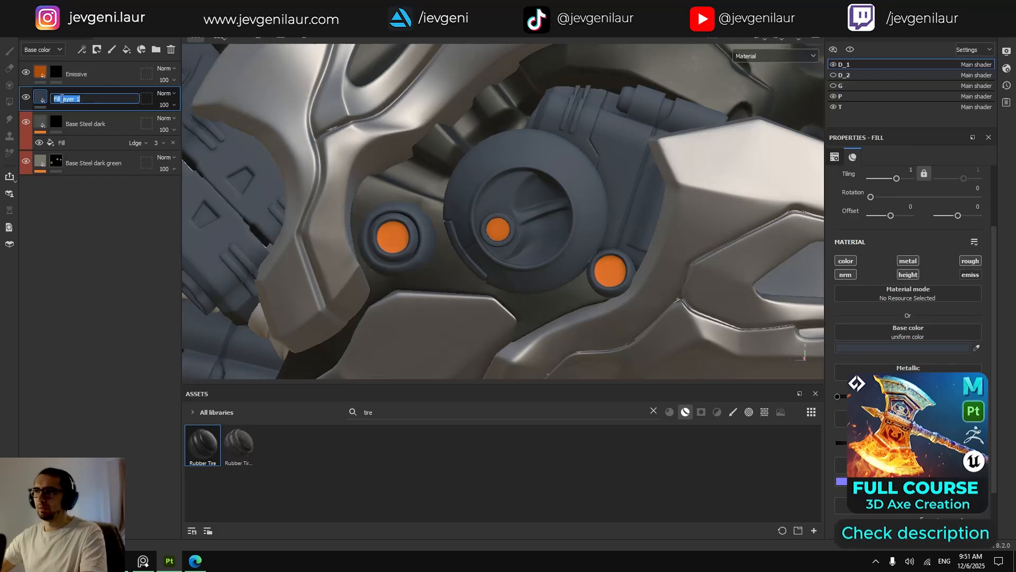
pyautogui.write('Blue')
pyautogui.press('Return')
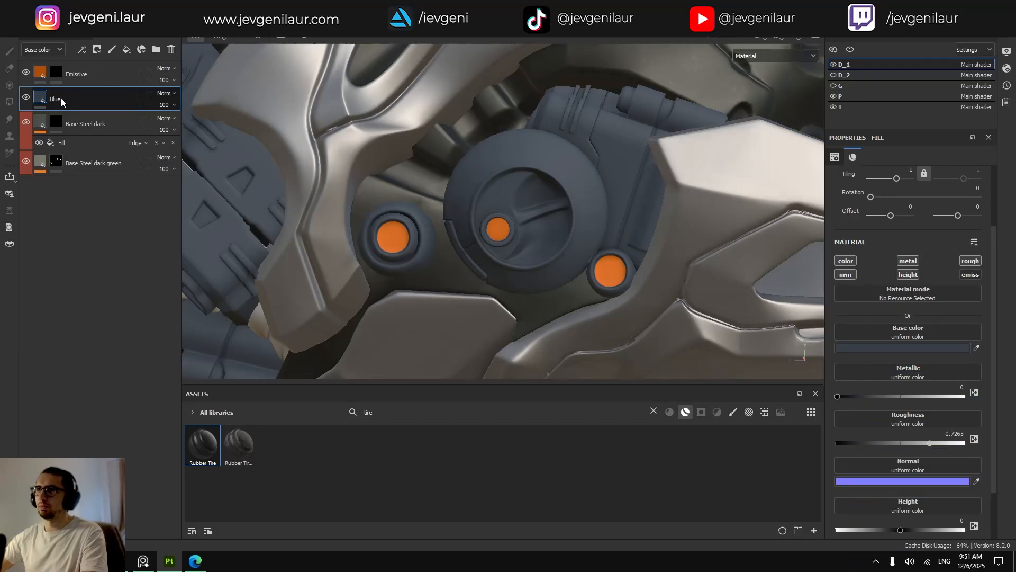
# Add a black mask to the Blue layer and fill in the housings around the two orange lights flanking the round engine cover.
pyautogui.rightClick(61, 100)
pyautogui.press('Escape')
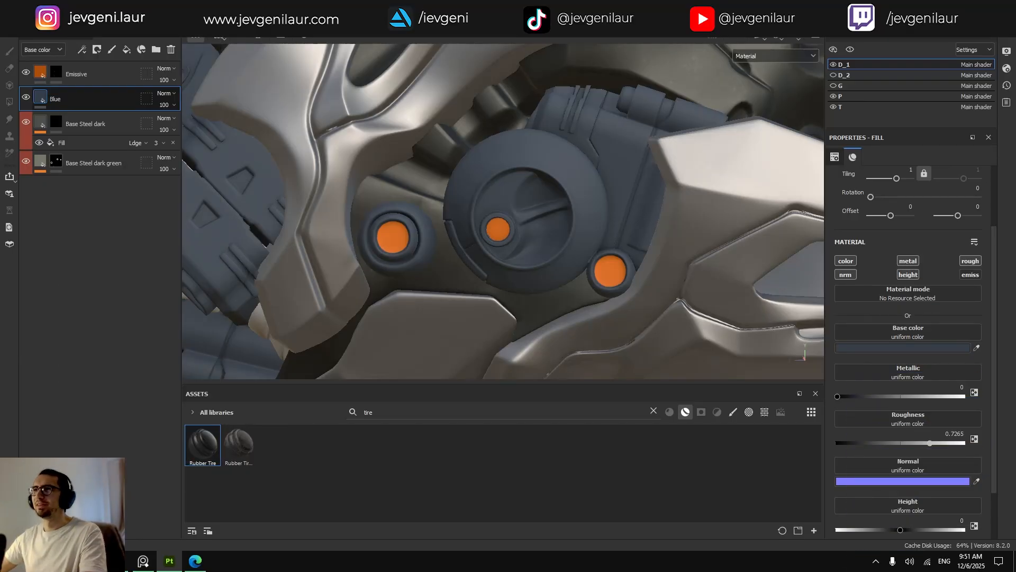
pyautogui.press('4')
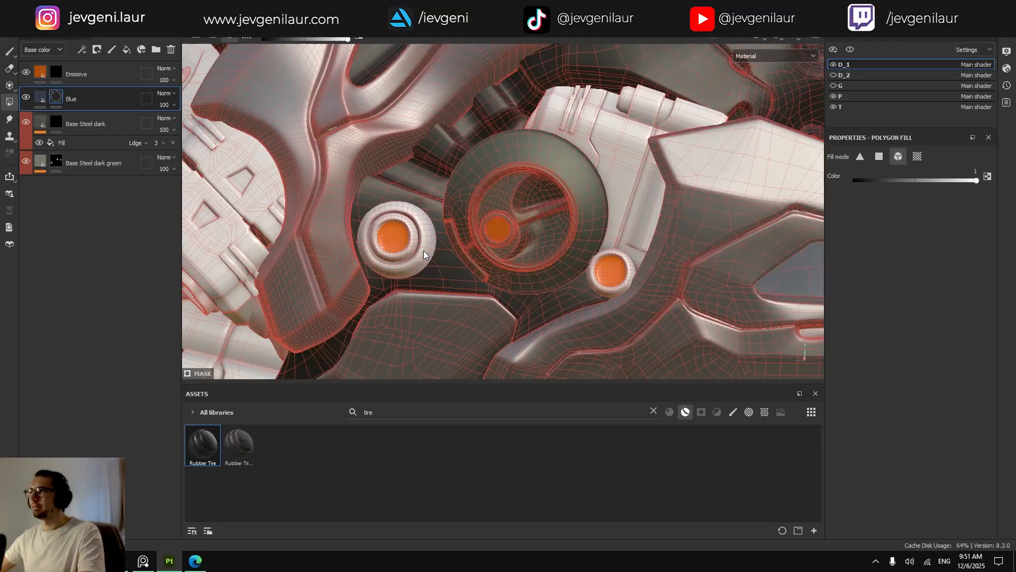
pyautogui.click(425, 255)
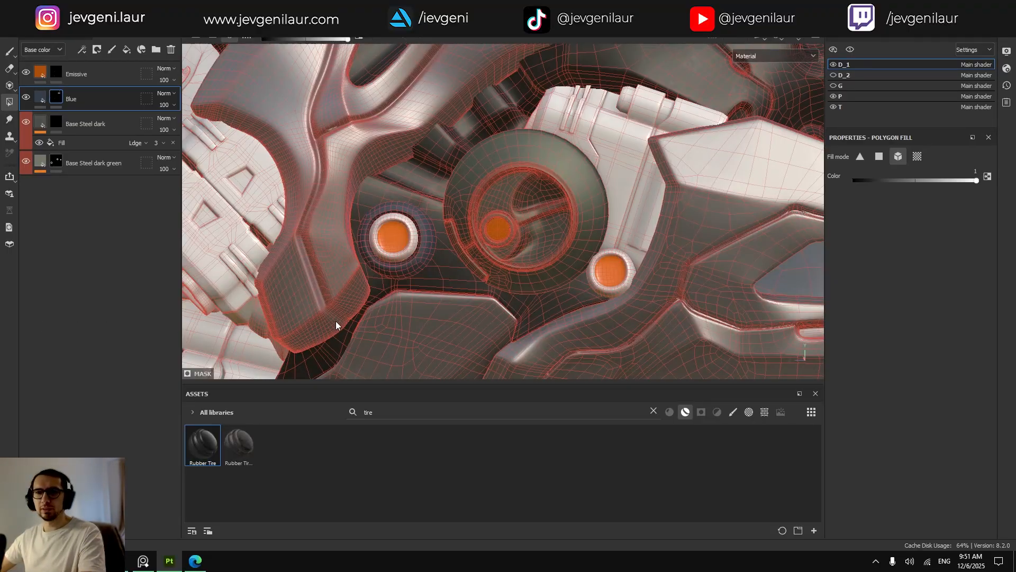
pyautogui.click(603, 292)
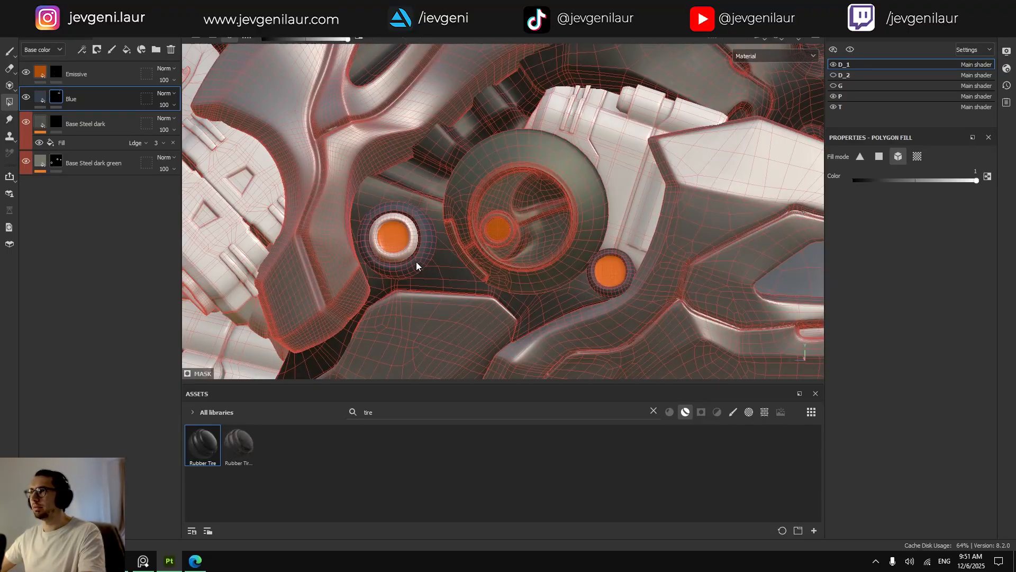
pyautogui.click(411, 250)
pyautogui.press('1')
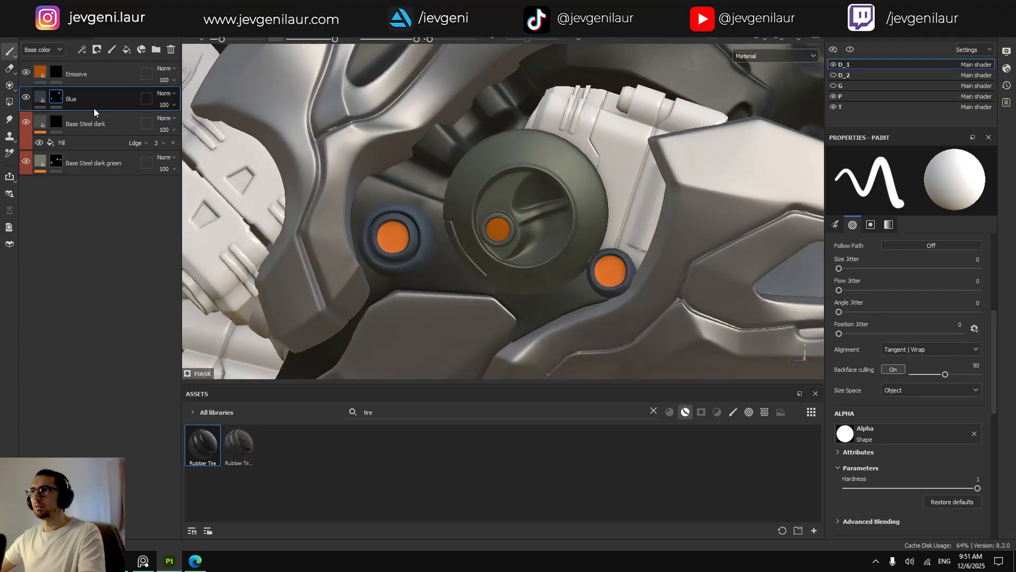
# Paint thin orange lines along the curved groove of the round engine cover on the Emissive layer's mask.
pyautogui.scroll(2, 510, 231)
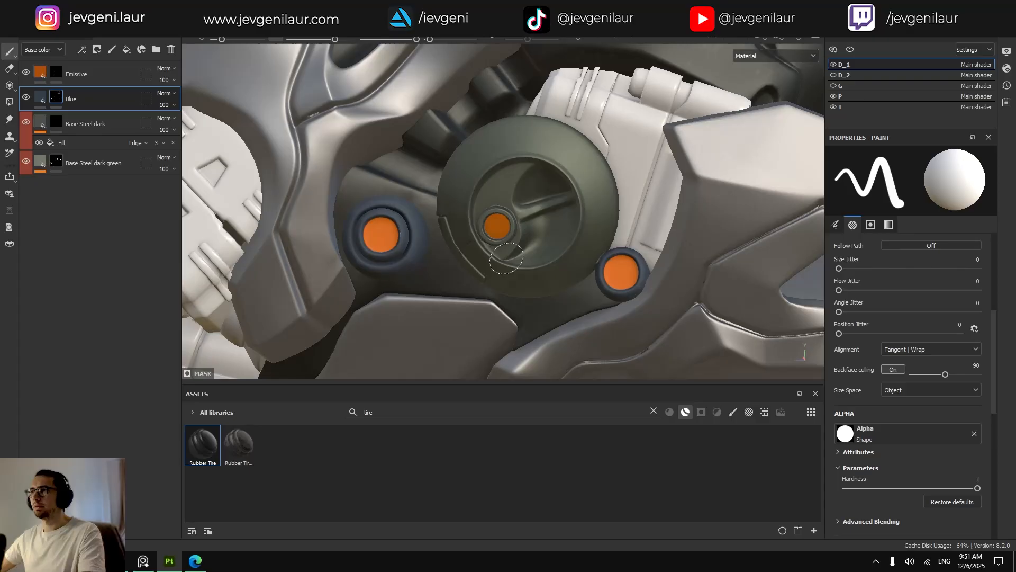
pyautogui.keyDown('alt'); pyautogui.moveTo(513, 233); pyautogui.dragTo(544, 260); pyautogui.keyUp('alt')
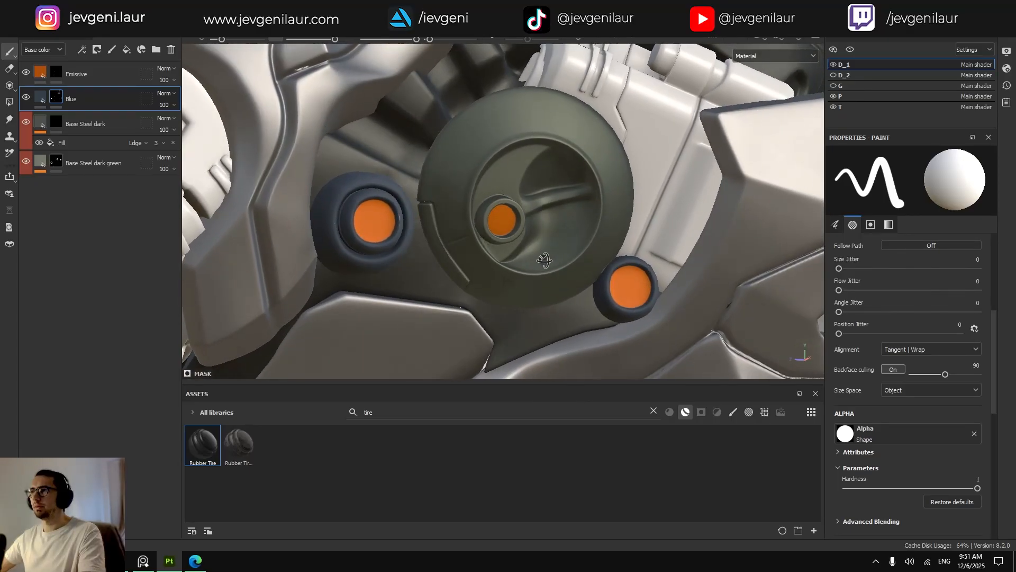
pyautogui.click(56, 74)
pyautogui.scroll(5, 448, 211)
pyautogui.moveTo(447, 211)
pyautogui.keyDown('alt'); pyautogui.mouseDown()
pyautogui.moveTo(451, 191)
pyautogui.moveTo(419, 175)
pyautogui.moveTo(432, 175)
pyautogui.moveTo(460, 277)
pyautogui.moveTo(521, 254)
pyautogui.mouseUp(); pyautogui.keyUp('alt')
pyautogui.moveTo(471, 301); pyautogui.dragTo(441, 193, button='middle')
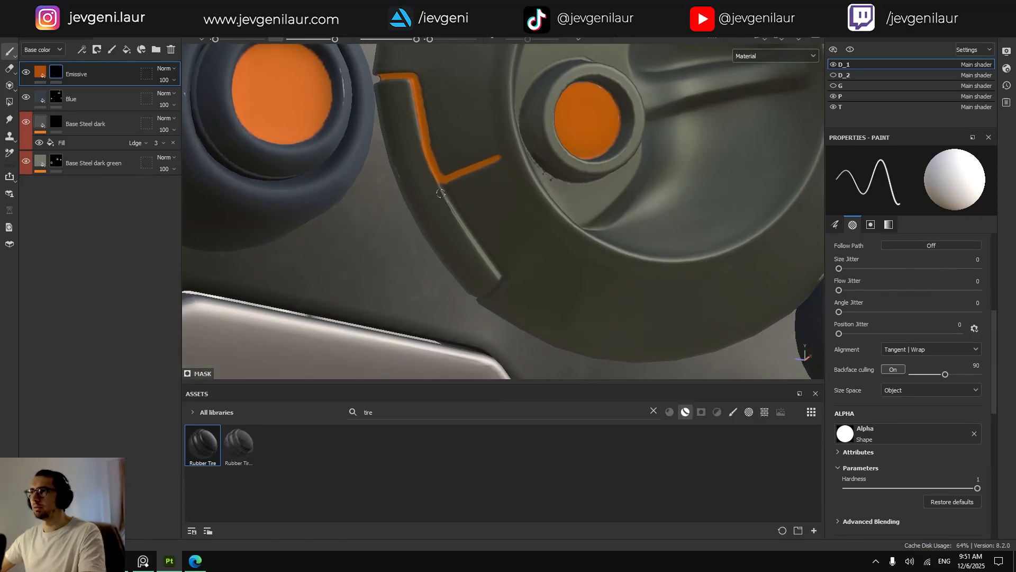
pyautogui.moveTo(444, 182); pyautogui.dragTo(475, 242)
pyautogui.keyDown('shift'); pyautogui.click(500, 275); pyautogui.keyUp('shift')
# Examine the motorcycle's side from several angles and compare it with the Blue and Emissive layers switched off and on.
pyautogui.moveTo(502, 285)
pyautogui.keyDown('alt'); pyautogui.mouseDown()
pyautogui.moveTo(532, 271)
pyautogui.moveTo(477, 296)
pyautogui.mouseUp(); pyautogui.keyUp('alt')
pyautogui.keyDown('alt'); pyautogui.moveTo(511, 222); pyautogui.dragTo(423, 233, button='right'); pyautogui.keyUp('alt')
pyautogui.keyDown('alt'); pyautogui.keyDown('shift'); pyautogui.moveTo(424, 233); pyautogui.dragTo(393, 256); pyautogui.keyUp('shift'); pyautogui.keyUp('alt')
pyautogui.keyDown('alt'); pyautogui.moveTo(524, 196); pyautogui.dragTo(446, 189, button='right'); pyautogui.keyUp('alt')
pyautogui.keyDown('alt'); pyautogui.moveTo(490, 171); pyautogui.dragTo(486, 245, button='middle'); pyautogui.keyUp('alt')
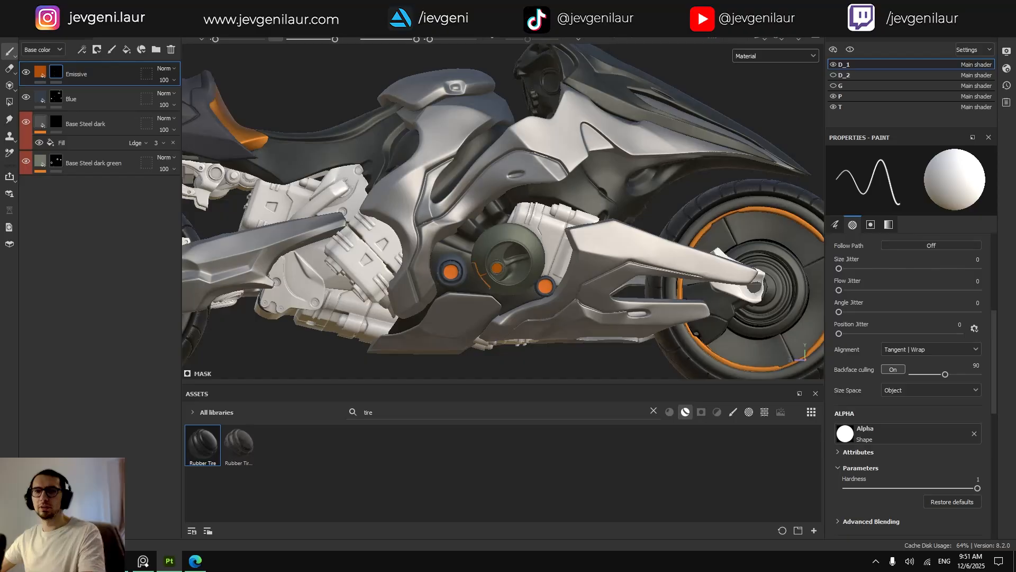
pyautogui.keyDown('alt'); pyautogui.moveTo(503, 207); pyautogui.dragTo(469, 234); pyautogui.keyUp('alt')
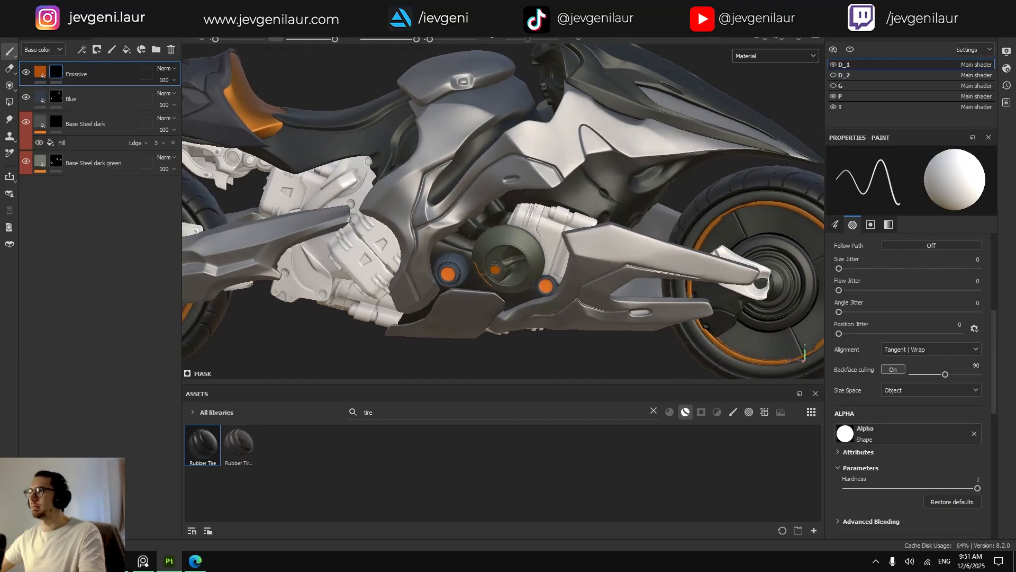
pyautogui.keyDown('alt'); pyautogui.moveTo(470, 234); pyautogui.dragTo(494, 252, button='middle'); pyautogui.keyUp('alt')
pyautogui.keyDown('alt'); pyautogui.moveTo(392, 270); pyautogui.dragTo(439, 257); pyautogui.keyUp('alt')
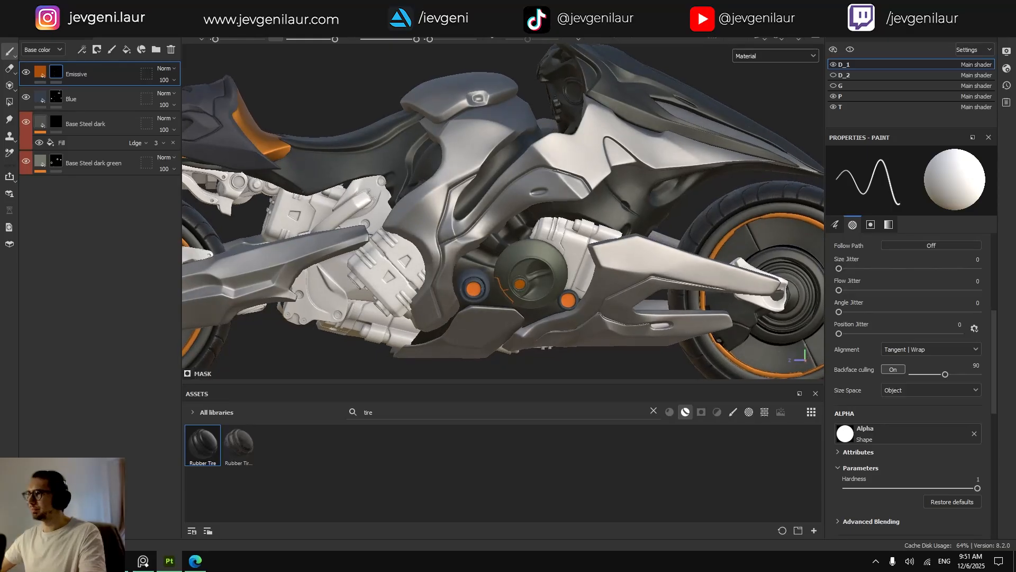
pyautogui.keyDown('alt'); pyautogui.moveTo(590, 292); pyautogui.dragTo(581, 241, button='middle'); pyautogui.keyUp('alt')
pyautogui.keyDown('alt'); pyautogui.moveTo(581, 241); pyautogui.dragTo(536, 253); pyautogui.keyUp('alt')
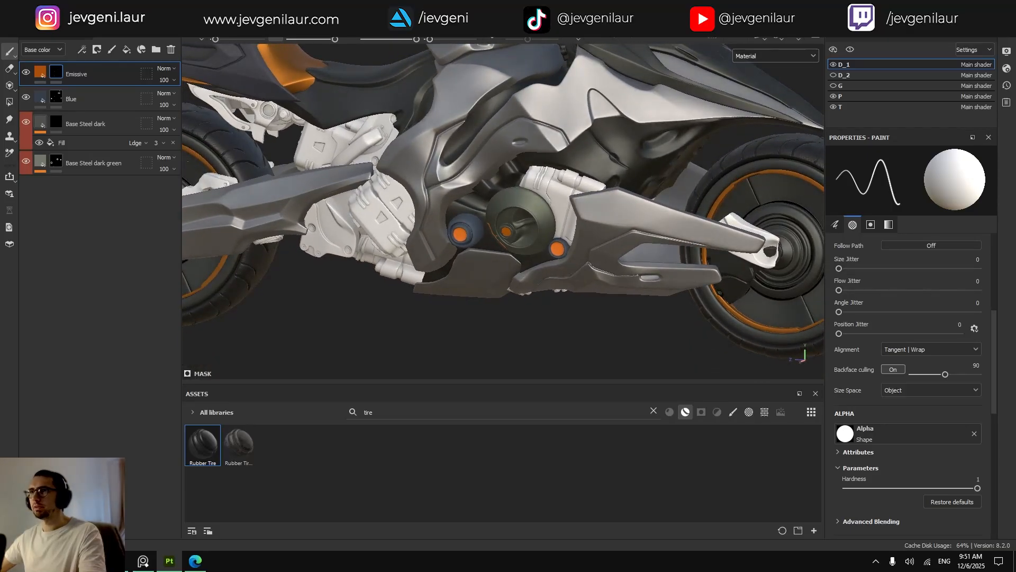
pyautogui.click(27, 97)
pyautogui.click(27, 97)
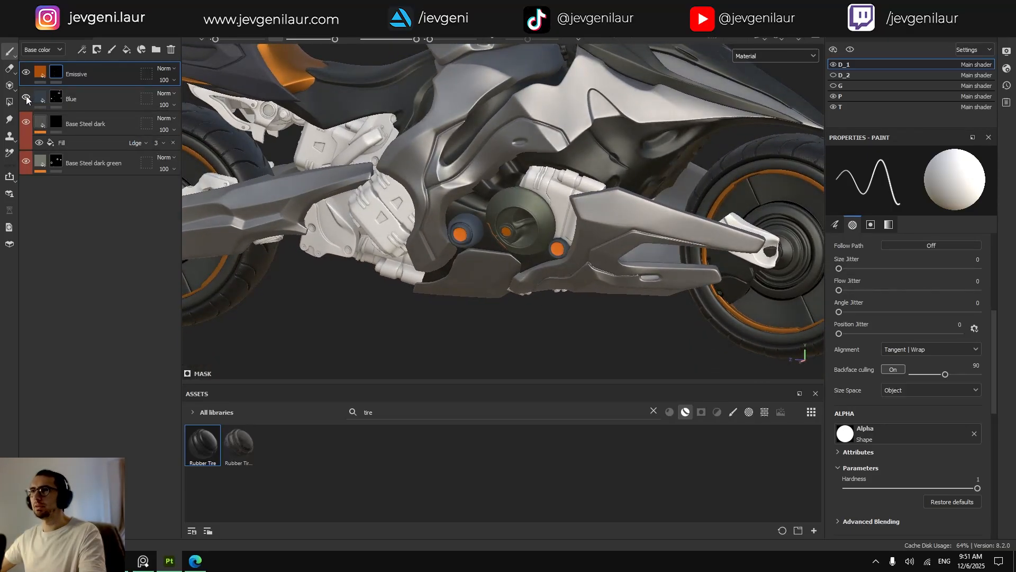
pyautogui.click(27, 75)
pyautogui.click(27, 74)
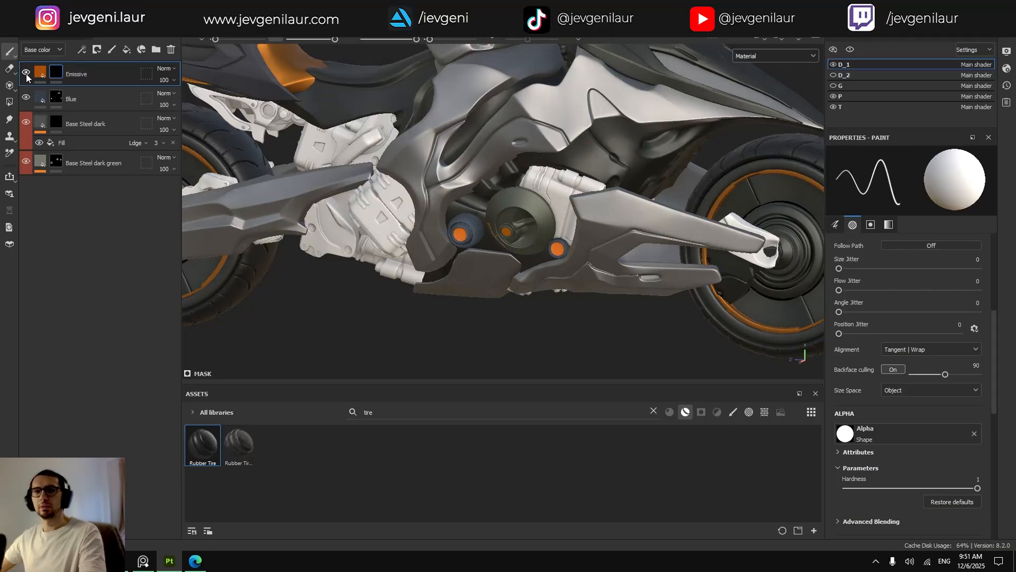
# Set the Blue layer's metallic value to 1 and its roughness to about 0.61.
pyautogui.click(39, 96)
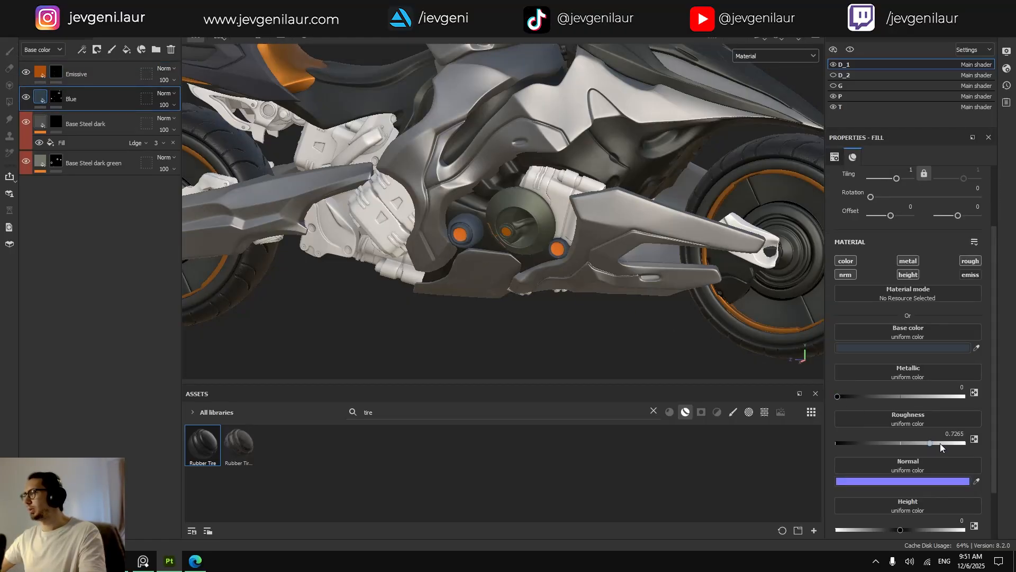
pyautogui.moveTo(847, 396); pyautogui.dragTo(965, 395)
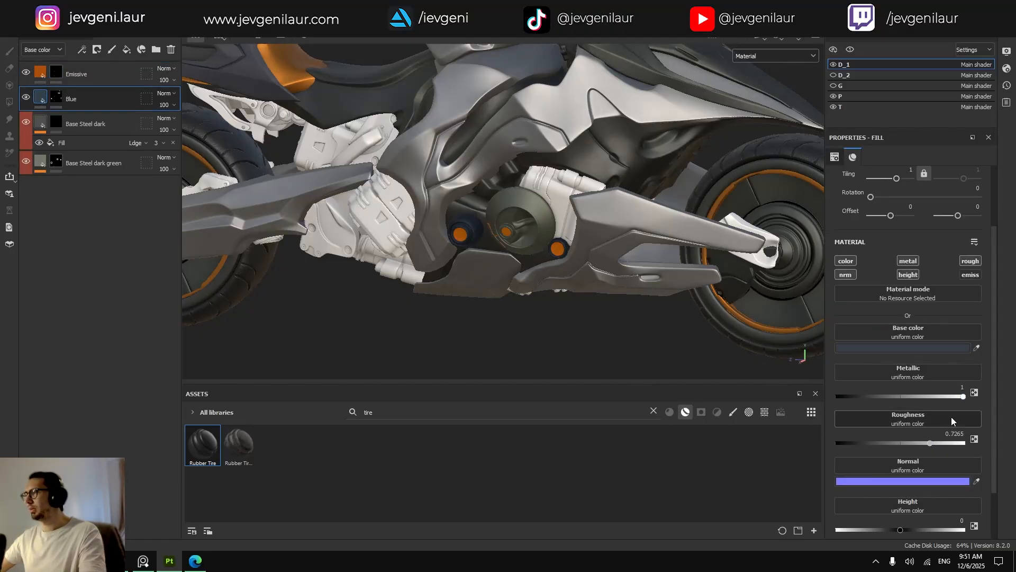
pyautogui.moveTo(931, 442); pyautogui.dragTo(915, 443)
# Try several blue tones for the Blue layer's base color and settle on the muted grey-blue 646F7B.
pyautogui.click(892, 349)
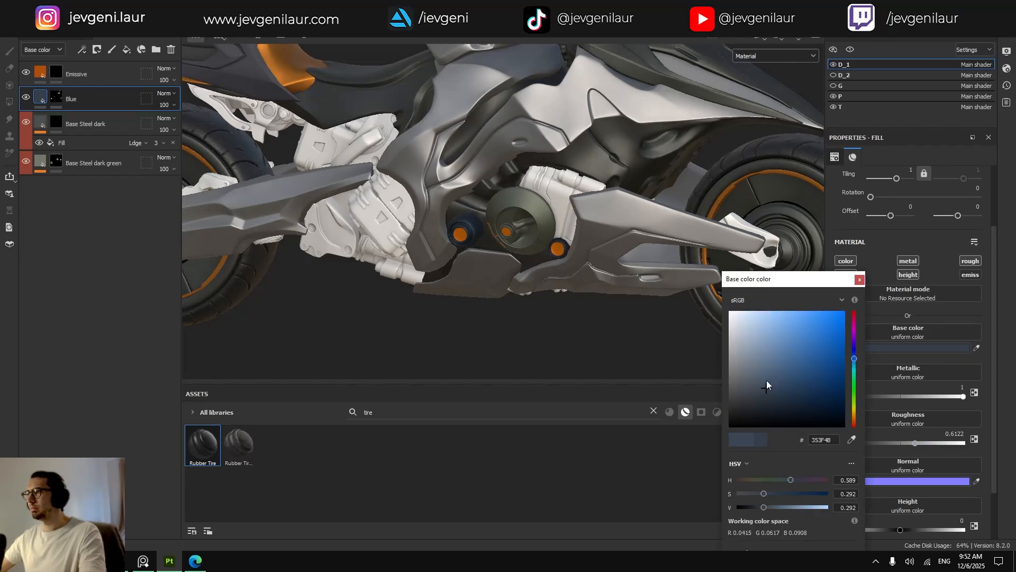
pyautogui.click(767, 372)
pyautogui.moveTo(766, 373); pyautogui.dragTo(750, 376)
pyautogui.scroll(-2, 480, 279)
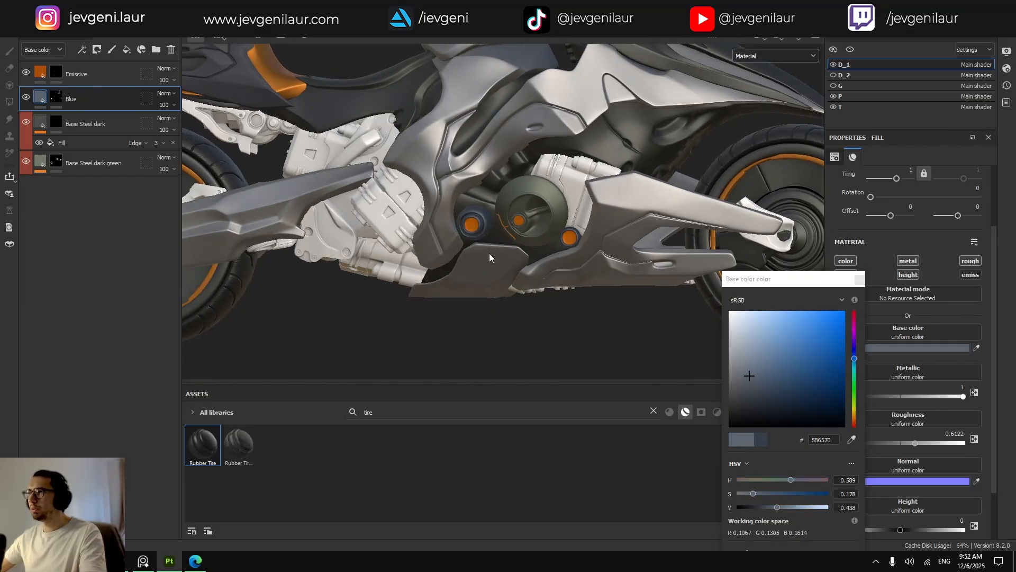
pyautogui.scroll(-2, 461, 199)
pyautogui.click(780, 343)
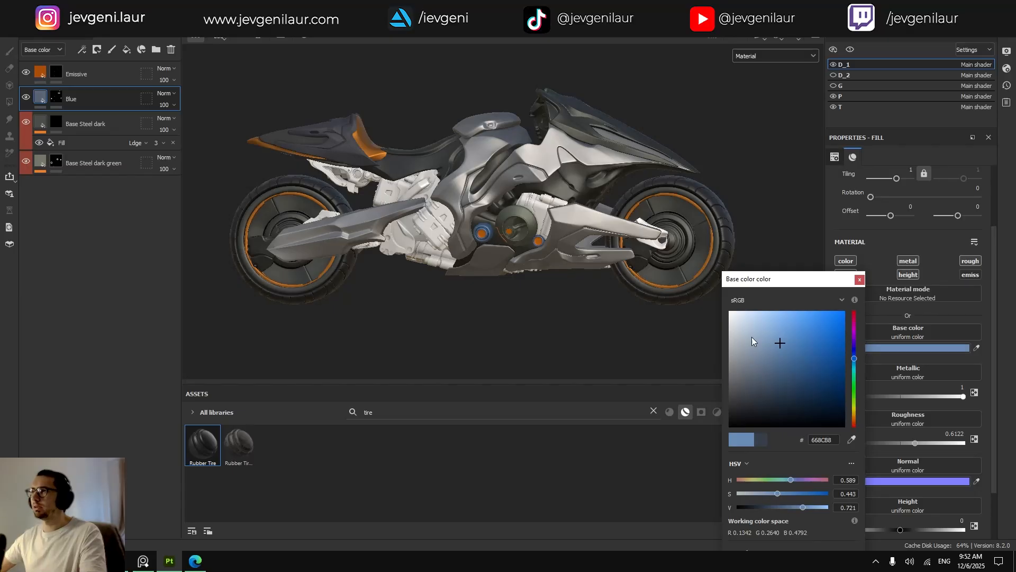
pyautogui.scroll(3, 504, 291)
pyautogui.scroll(1, 486, 211)
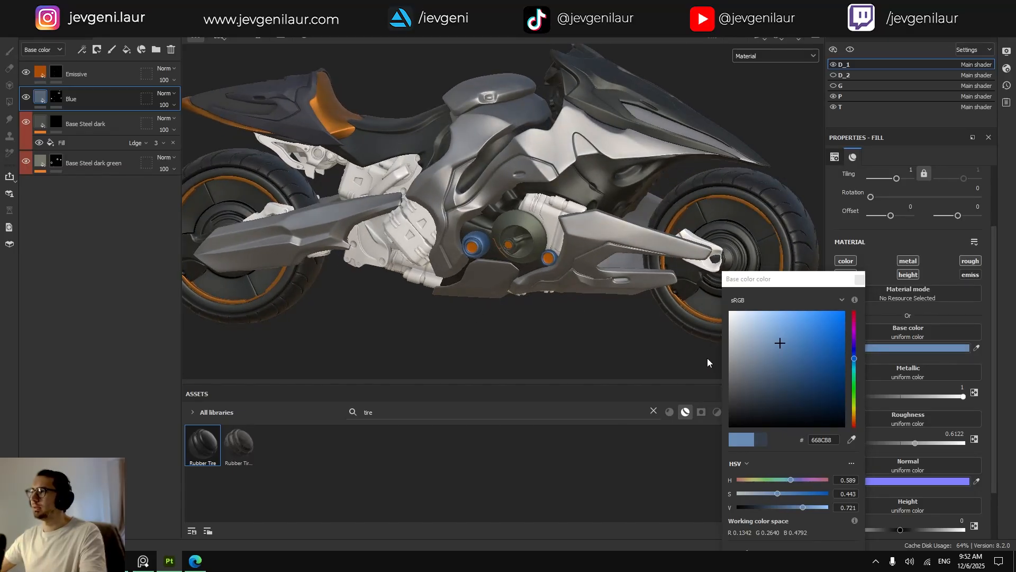
pyautogui.moveTo(754, 377)
pyautogui.mouseDown()
pyautogui.moveTo(764, 382)
pyautogui.moveTo(751, 371)
pyautogui.mouseUp()
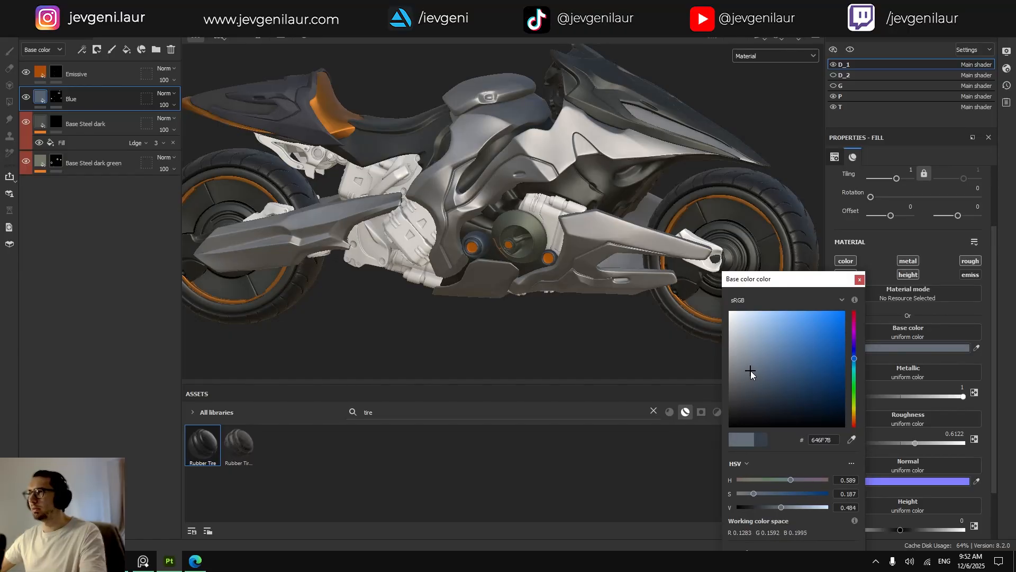
pyautogui.click(859, 280)
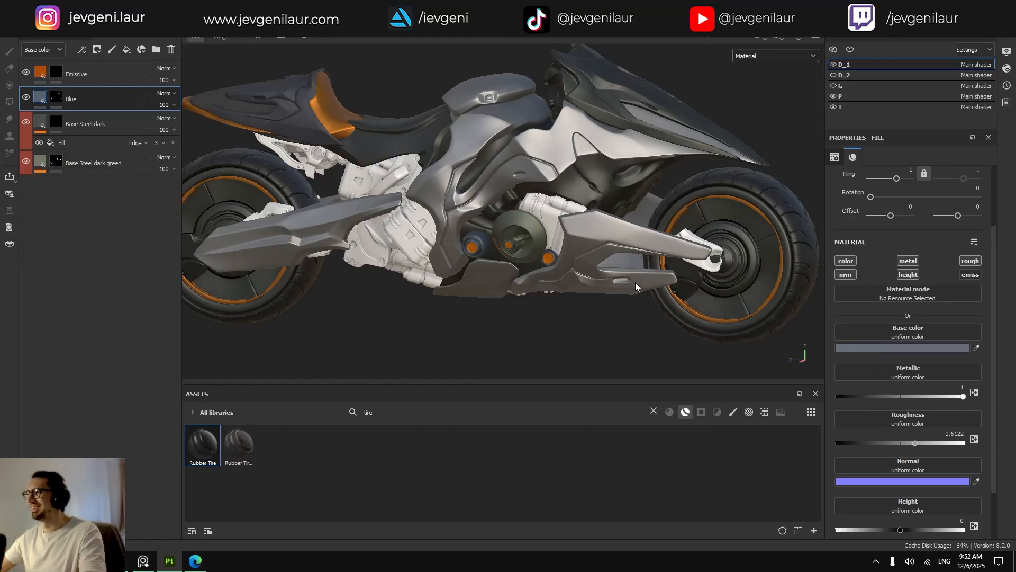
# Inspect the recolored light housings and the untextured engine block from the side of the motorcycle.
pyautogui.keyDown('alt'); pyautogui.moveTo(635, 282); pyautogui.dragTo(563, 274); pyautogui.keyUp('alt')
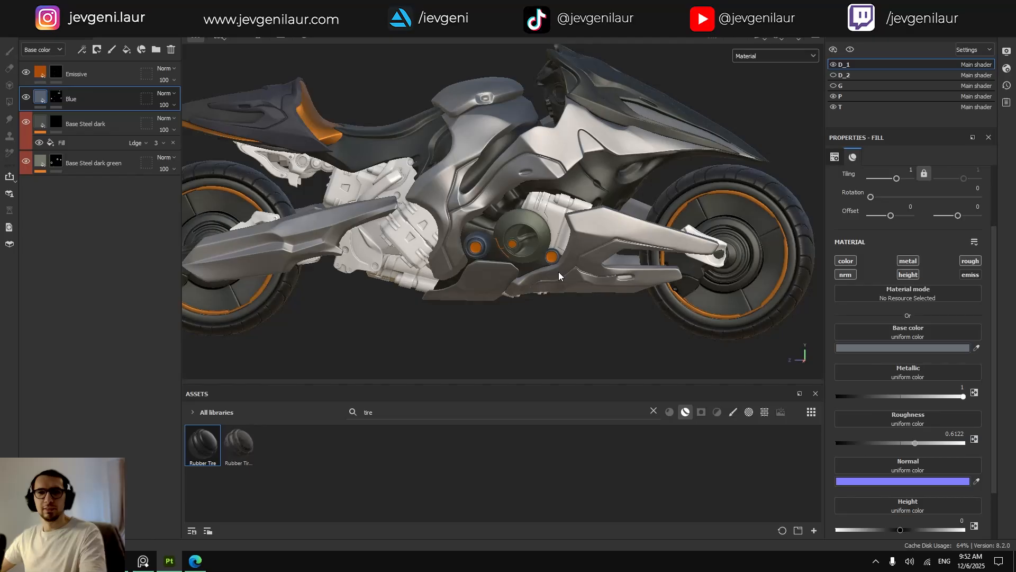
pyautogui.moveTo(533, 281)
pyautogui.keyDown('alt'); pyautogui.mouseDown()
pyautogui.moveTo(560, 265)
pyautogui.moveTo(534, 272)
pyautogui.mouseUp(); pyautogui.keyUp('alt')
pyautogui.keyDown('alt'); pyautogui.moveTo(450, 262); pyautogui.dragTo(439, 264); pyautogui.keyUp('alt')
pyautogui.keyDown('alt'); pyautogui.moveTo(440, 265); pyautogui.dragTo(463, 272, button='middle'); pyautogui.keyUp('alt')
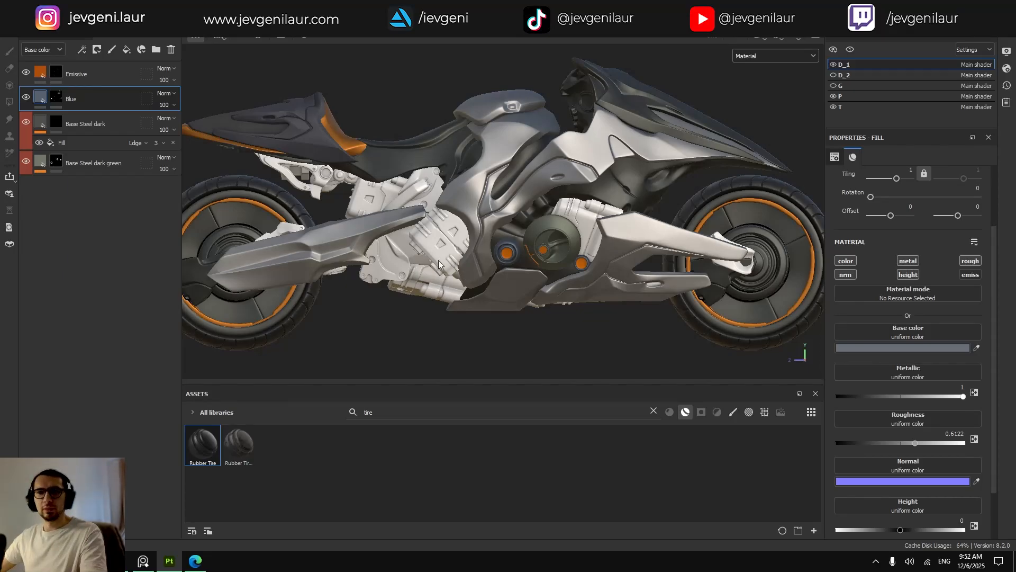
pyautogui.scroll(3, 404, 258)
pyautogui.keyDown('alt'); pyautogui.moveTo(404, 259); pyautogui.dragTo(439, 247); pyautogui.keyUp('alt')
pyautogui.keyDown('alt'); pyautogui.moveTo(503, 220); pyautogui.dragTo(482, 253, button='middle'); pyautogui.keyUp('alt')
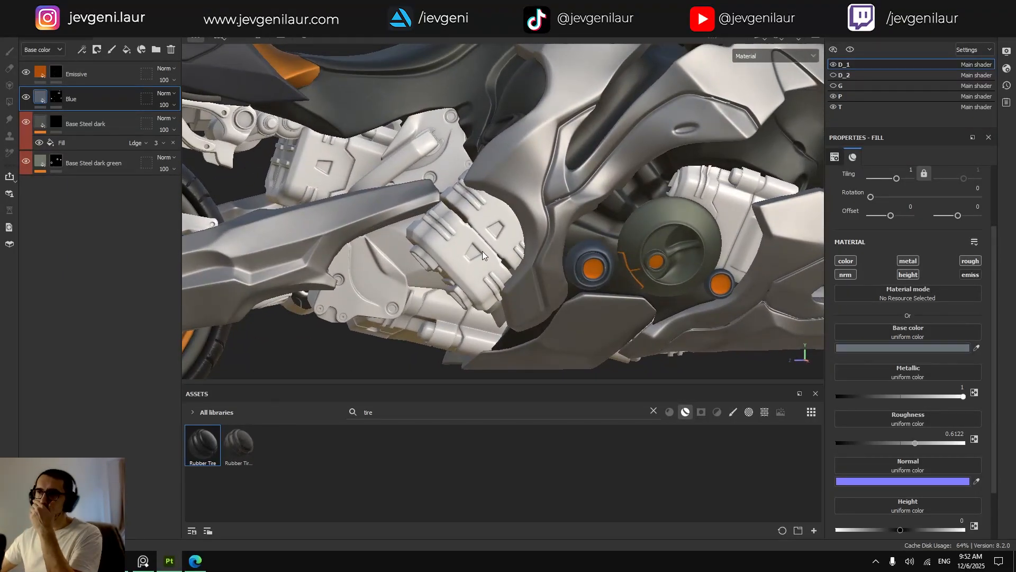
# Switch to the reference board and study the engine materials in the close-up motorcycle photos.
pyautogui.click(148, 561)
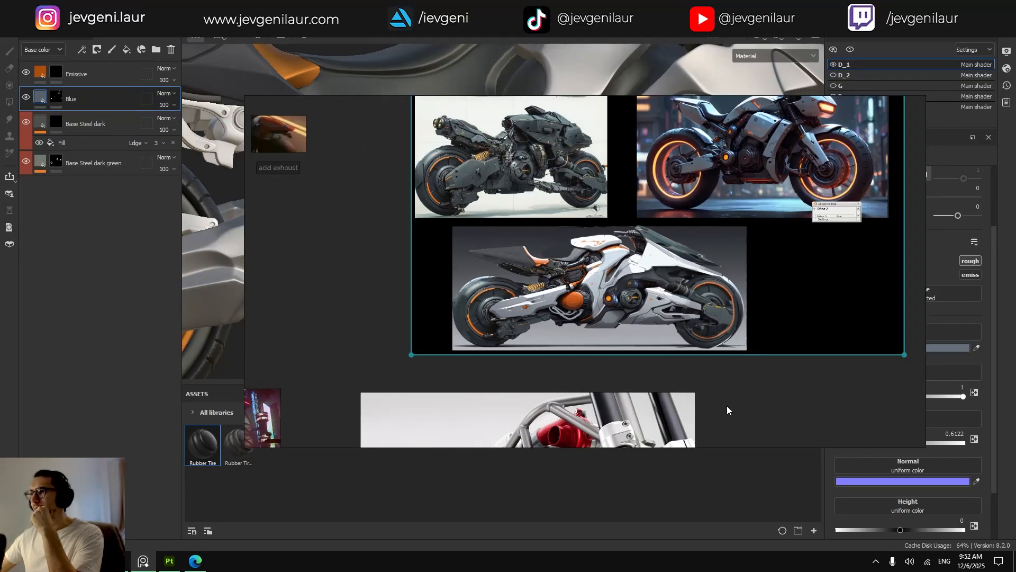
pyautogui.scroll(-5, 726, 405)
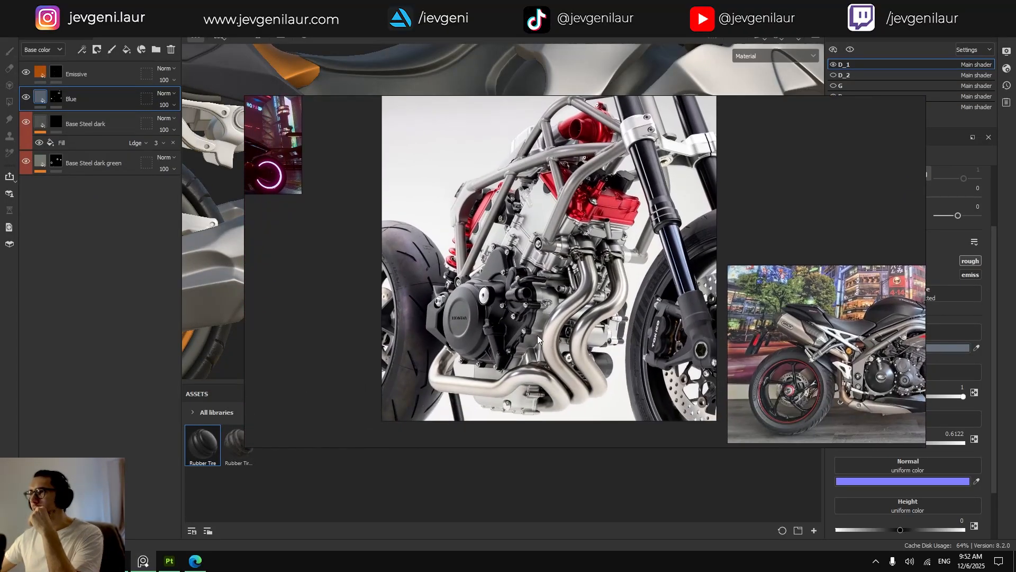
pyautogui.scroll(6, 471, 288)
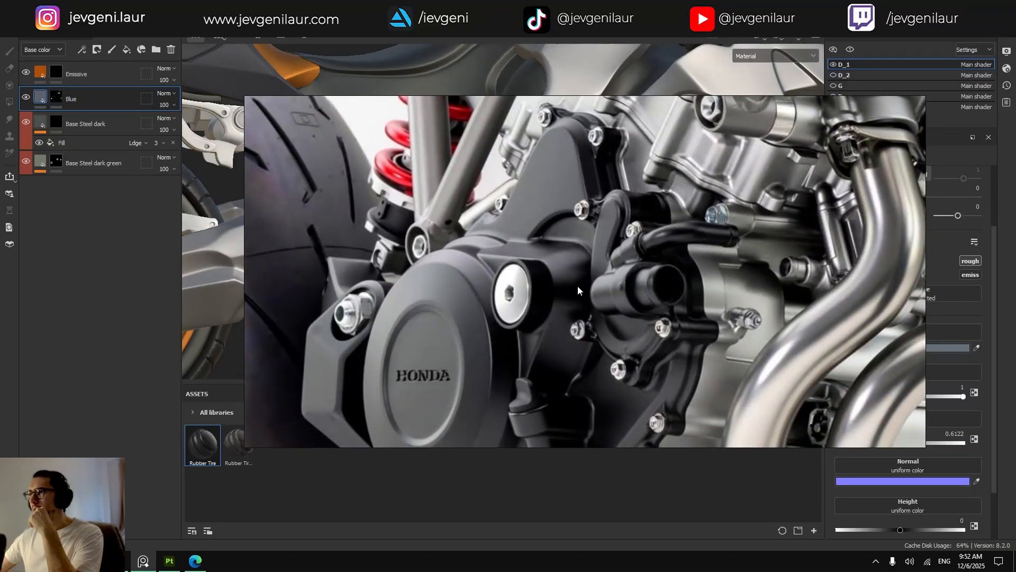
pyautogui.scroll(-1, 574, 284)
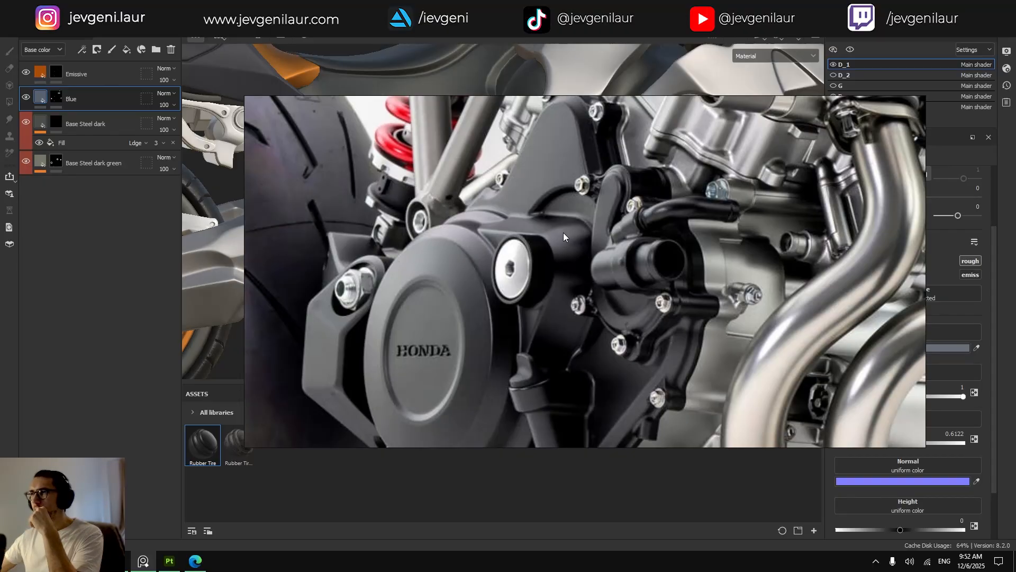
pyautogui.scroll(-7, 563, 233)
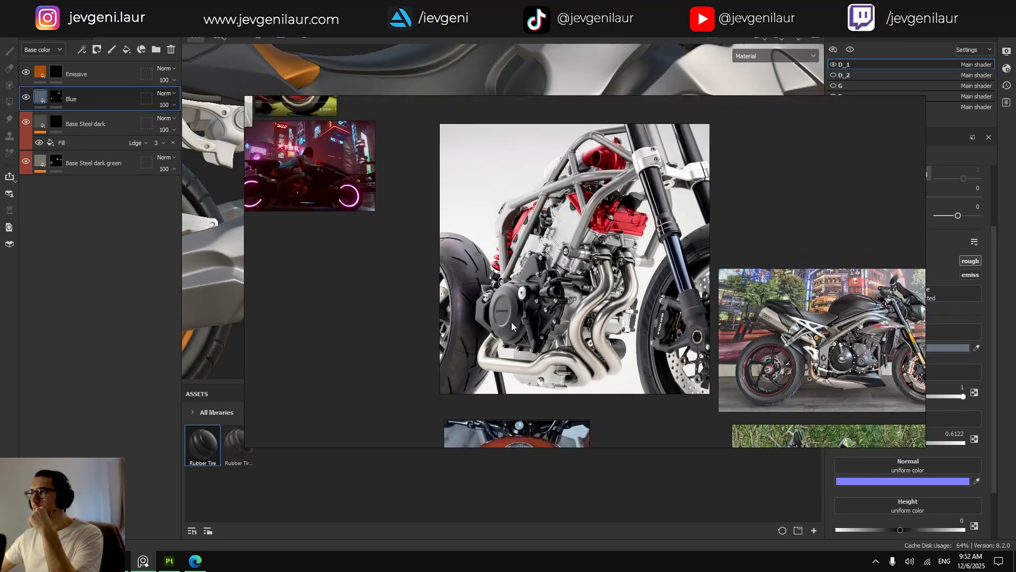
pyautogui.moveTo(709, 390); pyautogui.dragTo(484, 301, button='middle')
pyautogui.scroll(8, 635, 271)
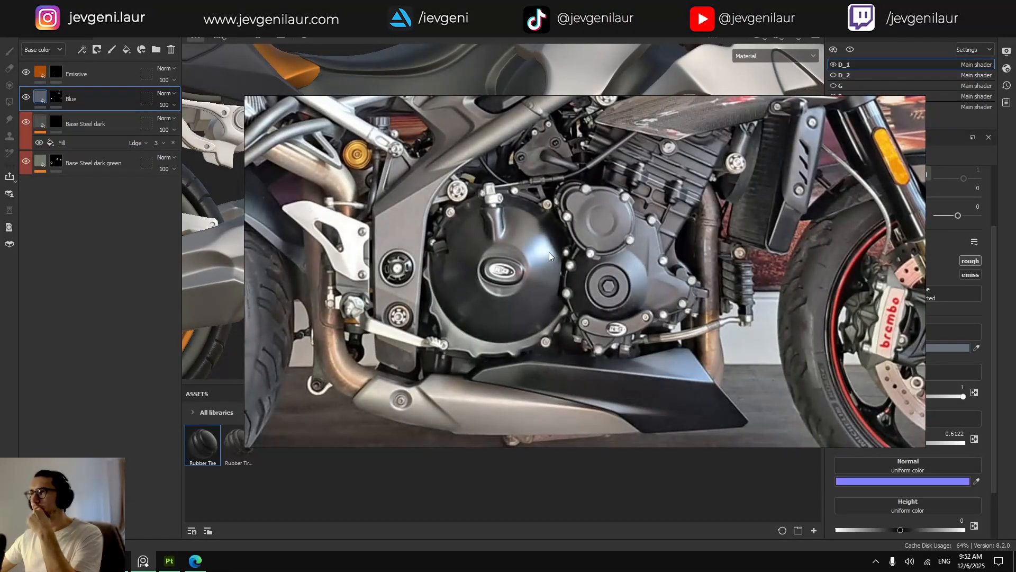
pyautogui.scroll(-5, 583, 256)
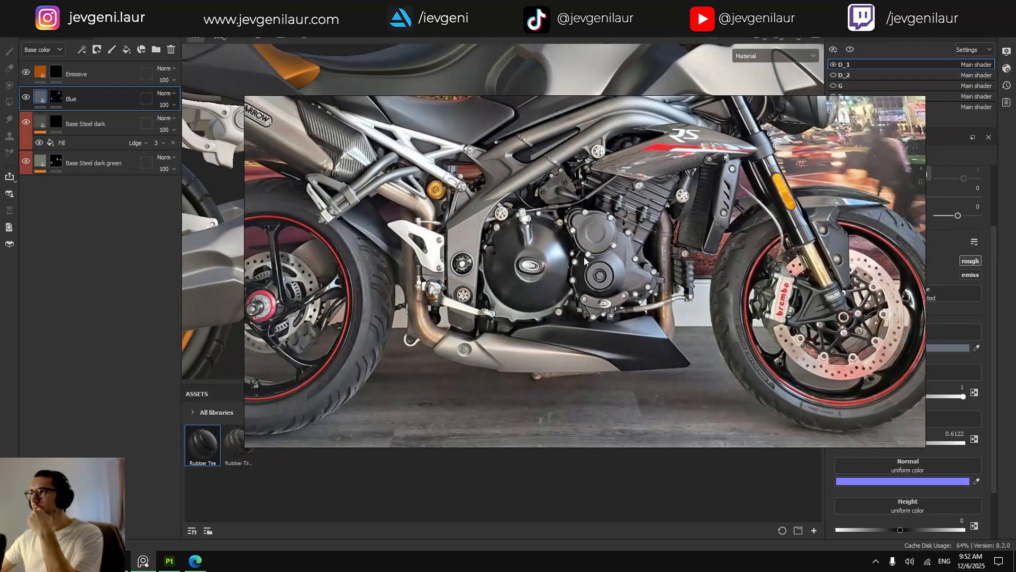
pyautogui.scroll(7, 653, 196)
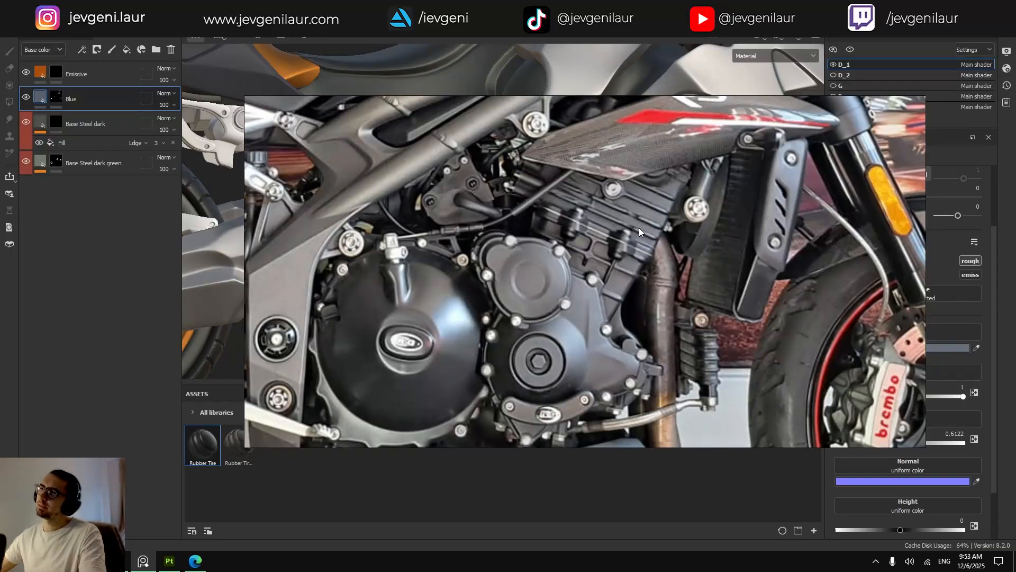
pyautogui.scroll(2, 460, 141)
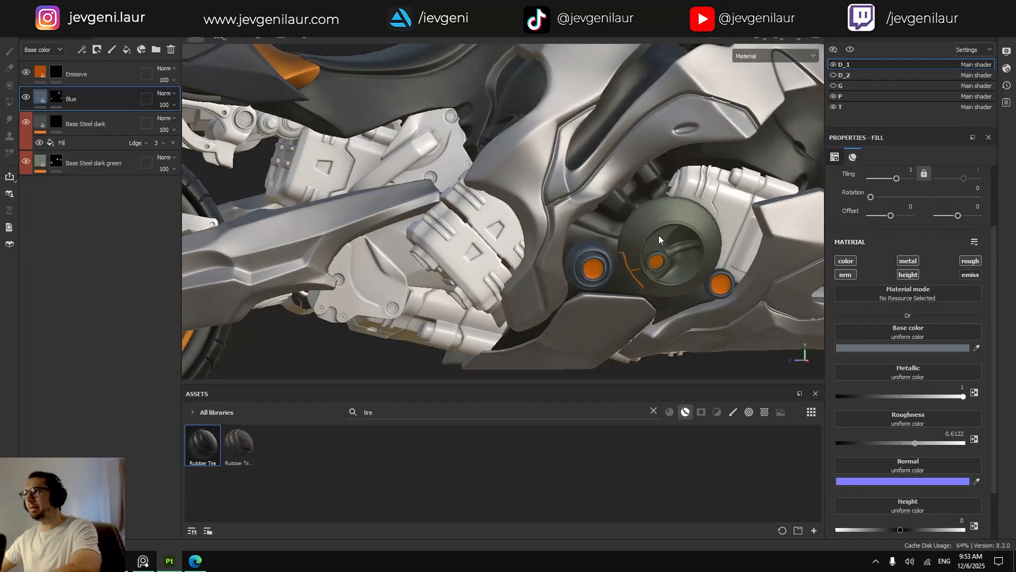
# Clear the material search and browse the full smart material library for a dark steel that suits the engine.
pyautogui.click(653, 412)
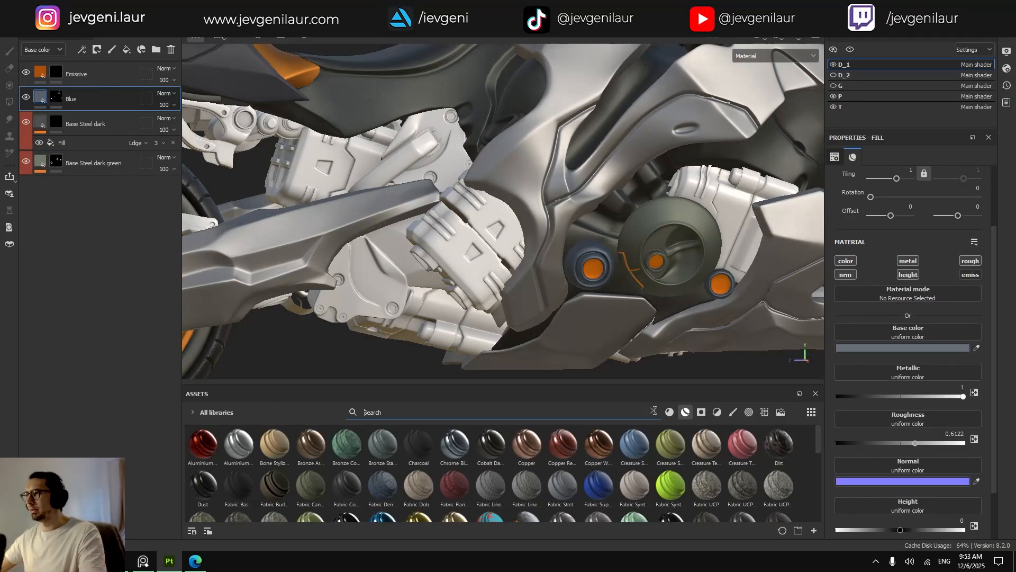
pyautogui.moveTo(407, 383); pyautogui.dragTo(407, 309)
pyautogui.scroll(-3, 435, 398)
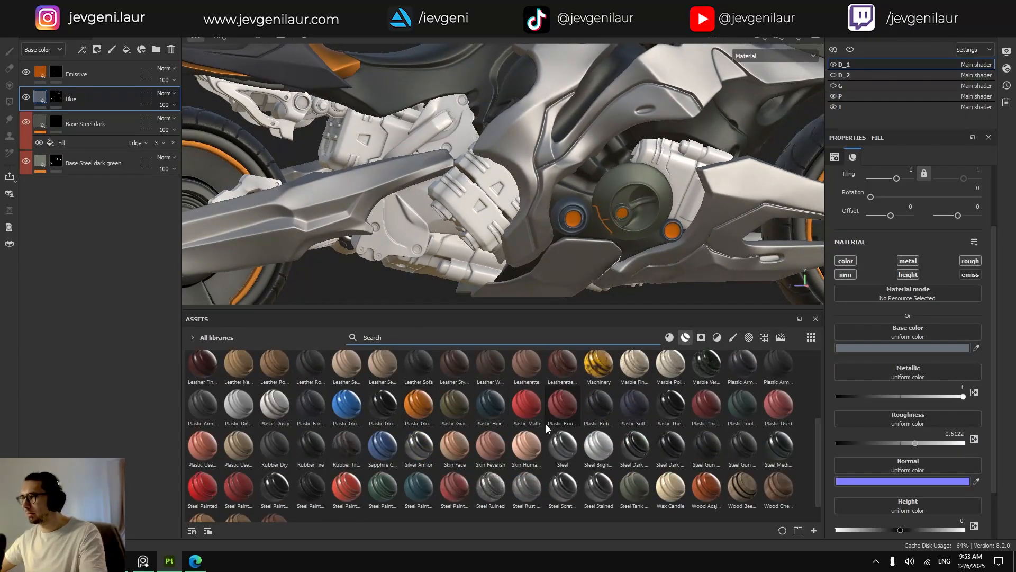
pyautogui.moveTo(717, 449)
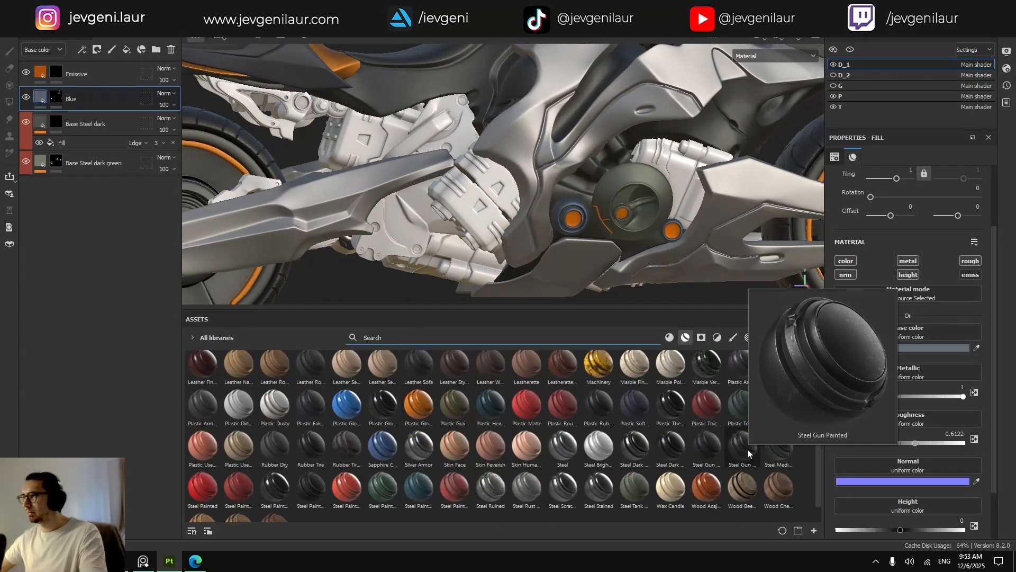
pyautogui.moveTo(780, 449)
pyautogui.moveTo(307, 475)
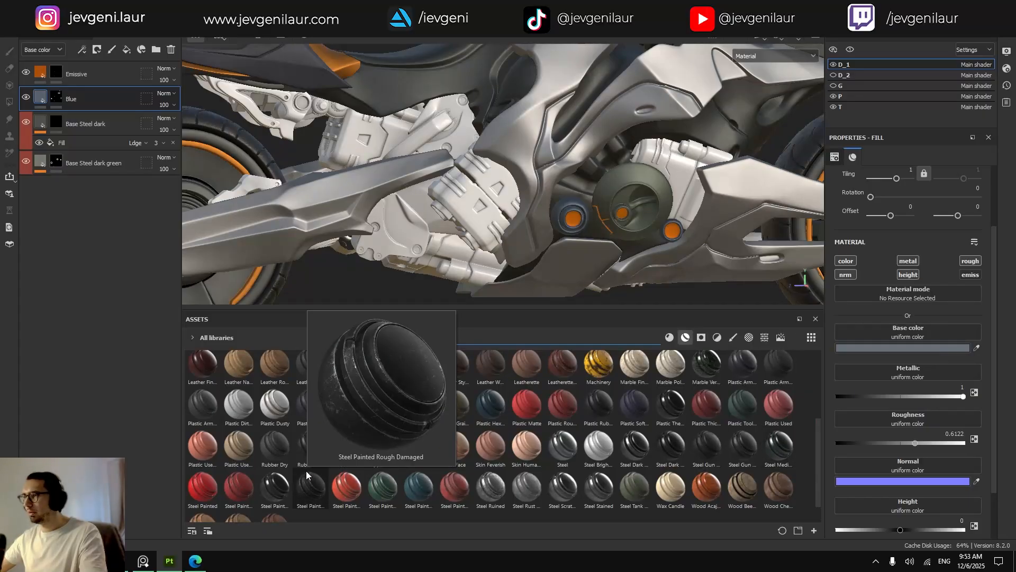
pyautogui.moveTo(374, 489)
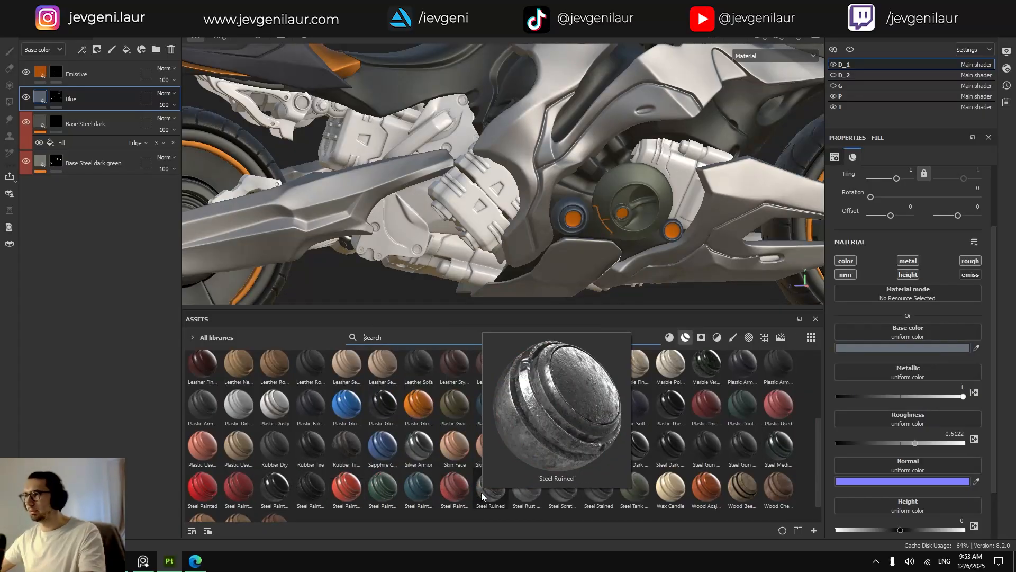
pyautogui.moveTo(565, 495)
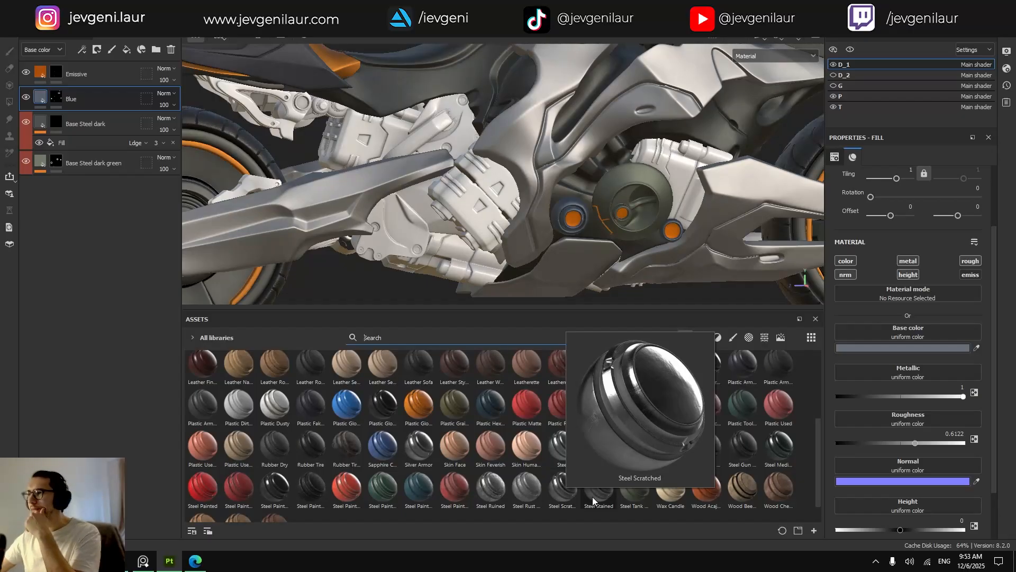
pyautogui.scroll(3, 311, 471)
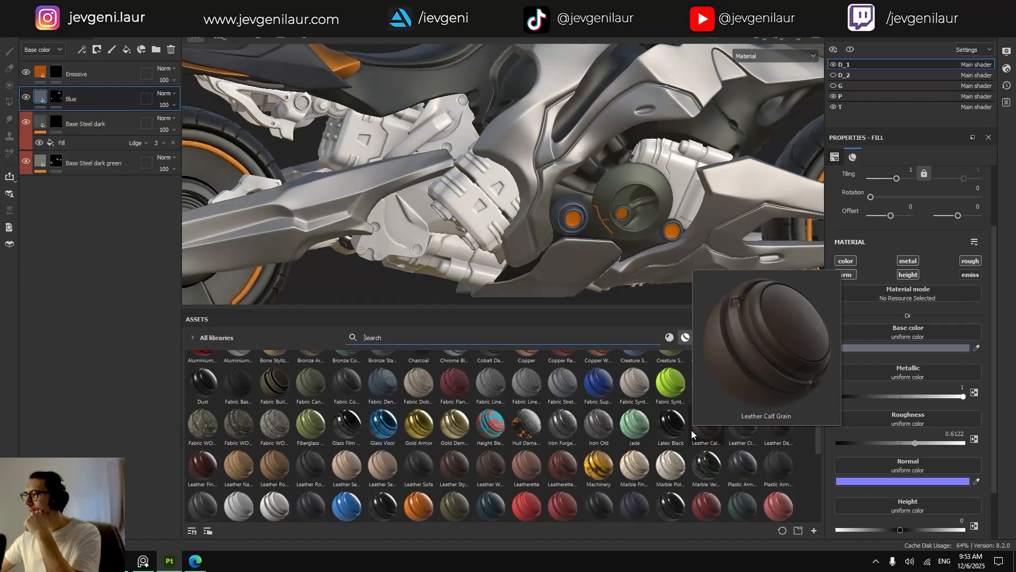
pyautogui.moveTo(818, 430); pyautogui.dragTo(814, 471)
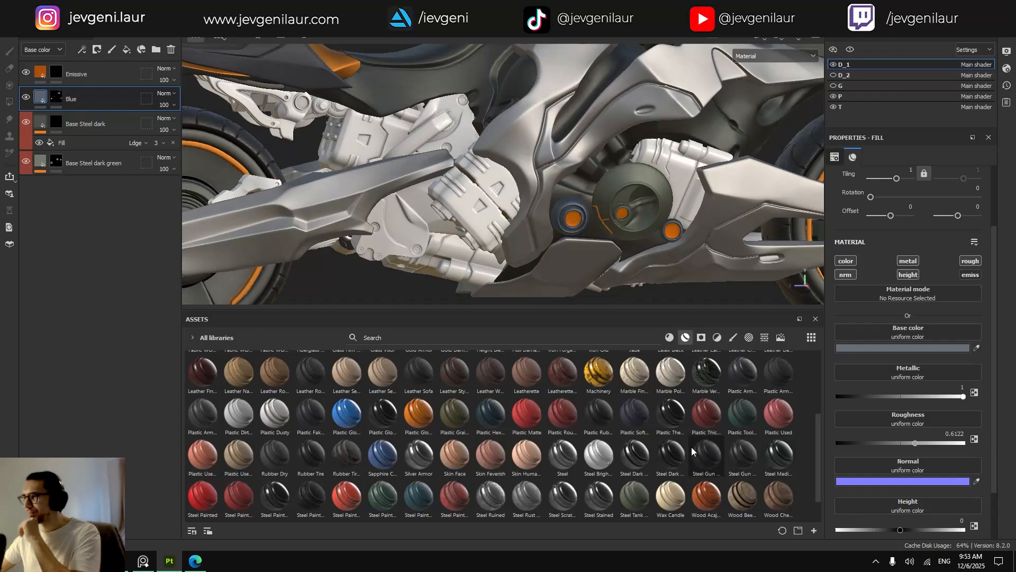
# Add the Steel Gun Matte smart material beneath the Base Steel dark green layer in the D_1 texture set.
pyautogui.click(567, 463)
pyautogui.click(632, 463)
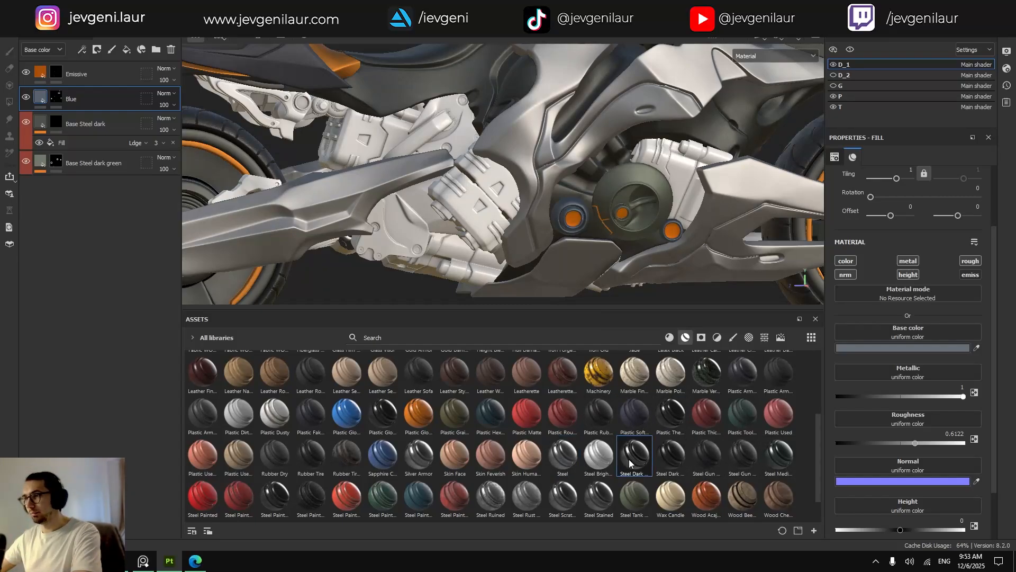
pyautogui.moveTo(629, 464)
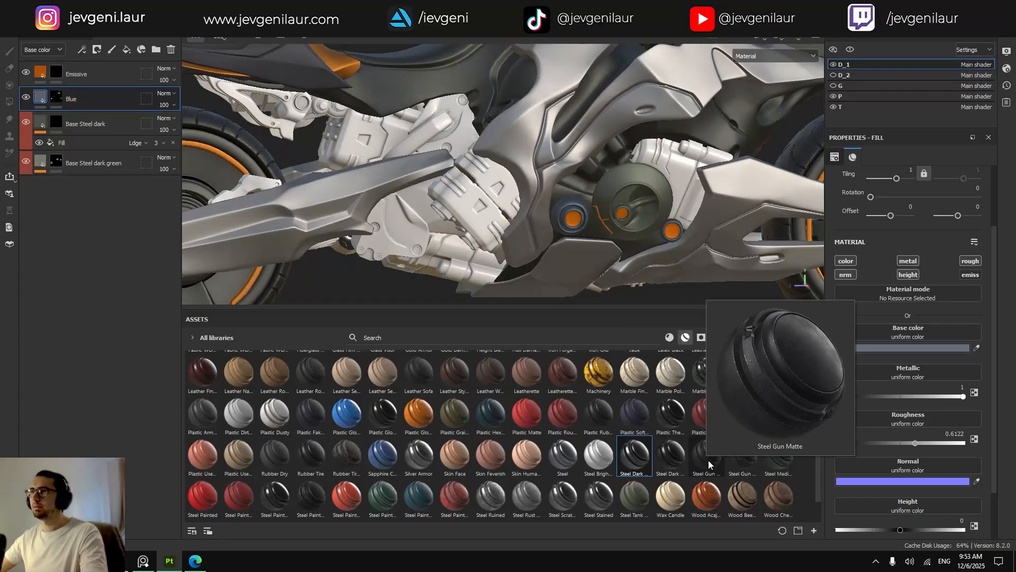
pyautogui.moveTo(709, 460); pyautogui.dragTo(55, 201)
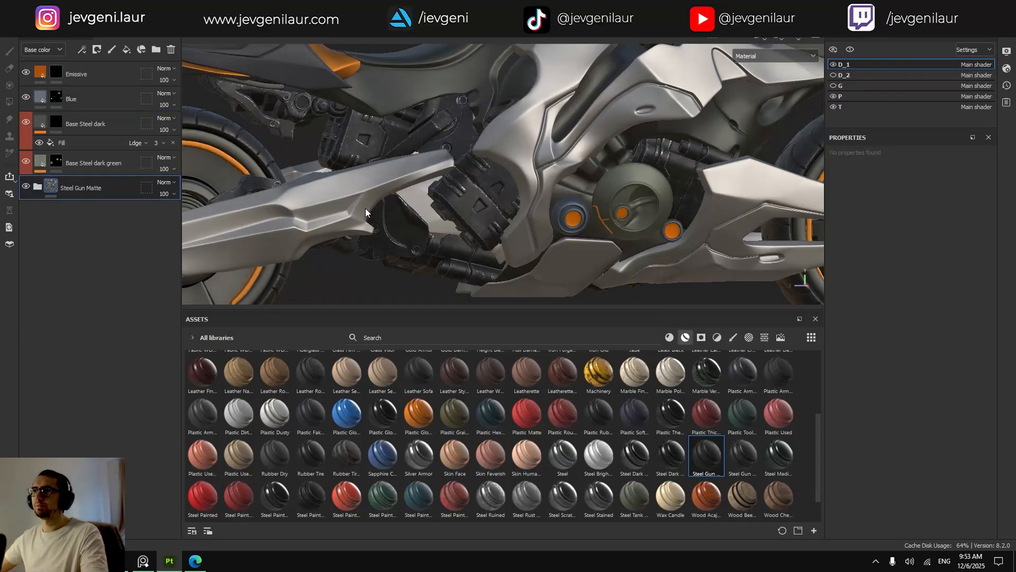
# Expand the Steel Gun Matte group and hide its Sharpen and Scratches layers.
pyautogui.click(38, 188)
pyautogui.click(26, 213)
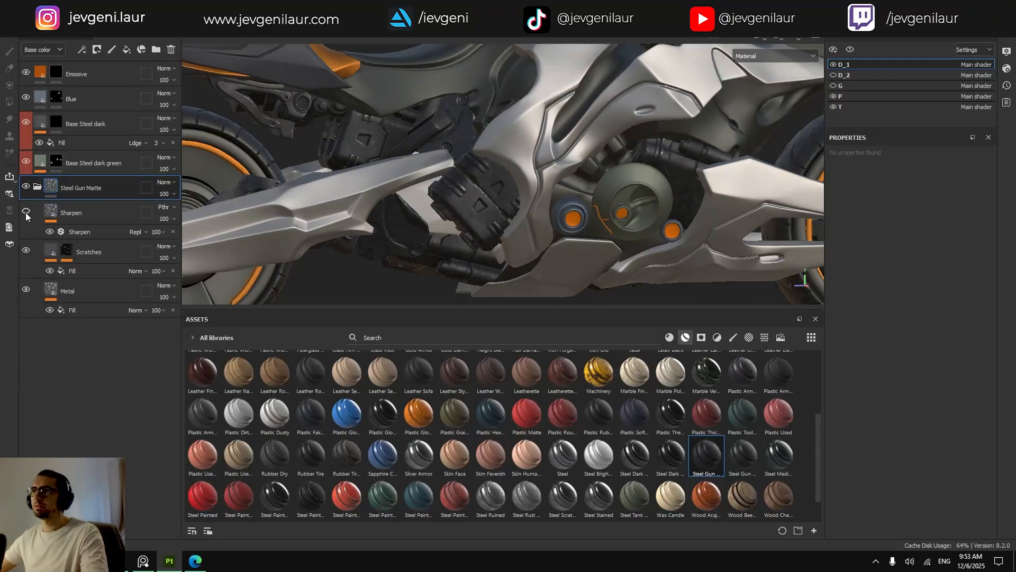
pyautogui.click(26, 212)
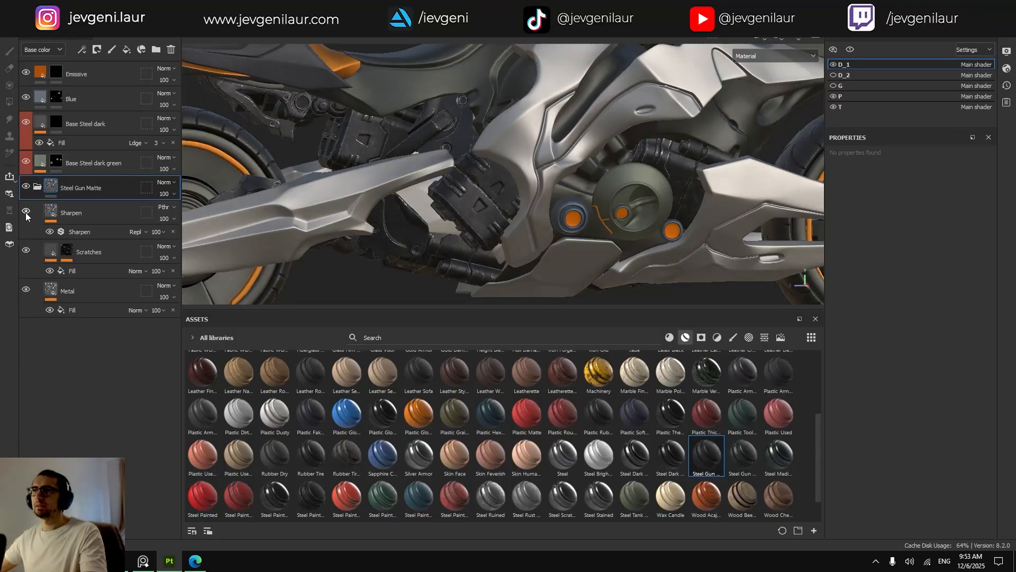
pyautogui.click(26, 248)
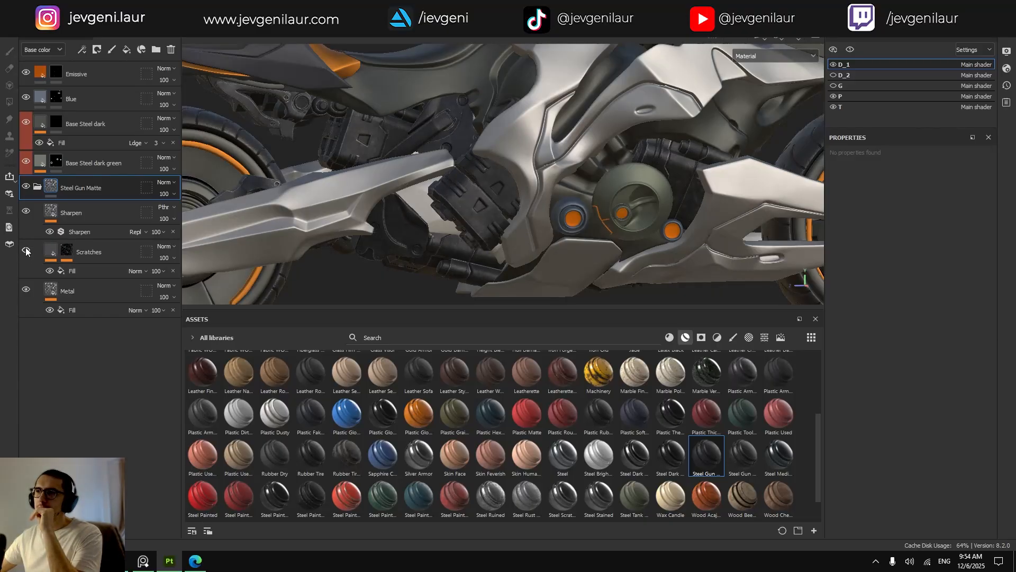
pyautogui.click(27, 211)
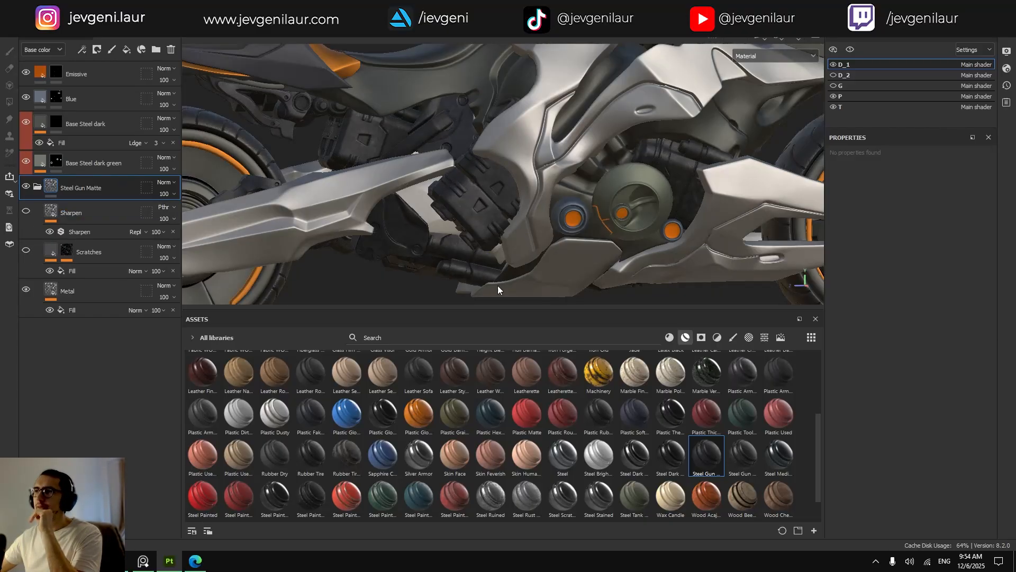
pyautogui.moveTo(448, 305); pyautogui.dragTo(448, 393)
pyautogui.scroll(3, 433, 293)
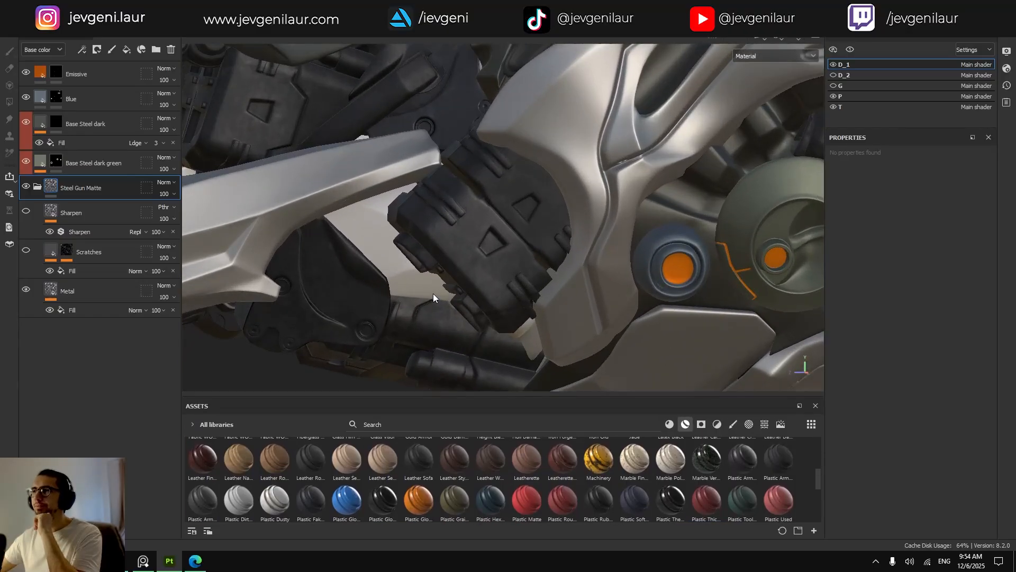
# Show the Scratches layer again and set its mask's Metal Edge Wear generator to a wear level of 0.11.
pyautogui.click(24, 251)
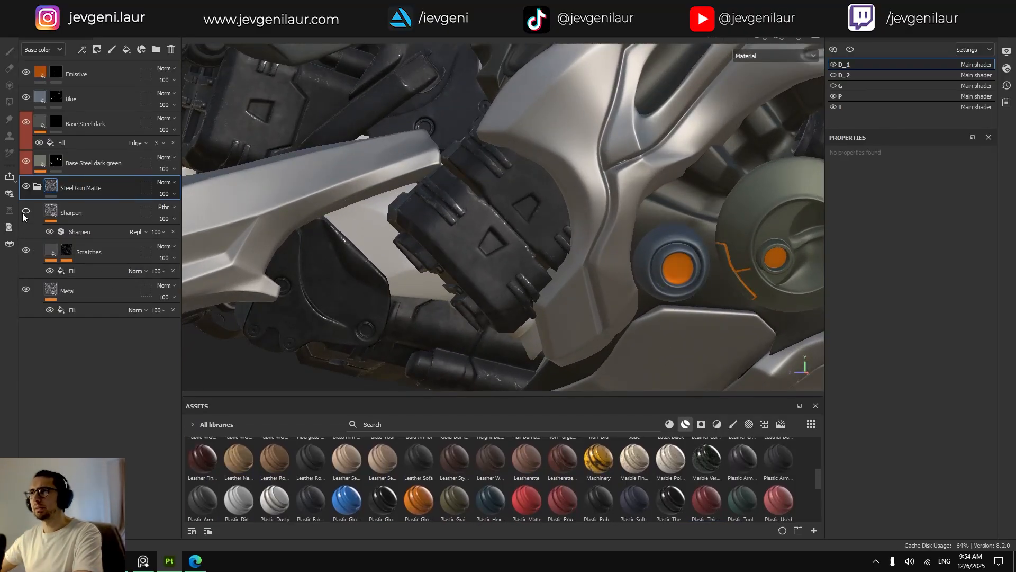
pyautogui.click(67, 253)
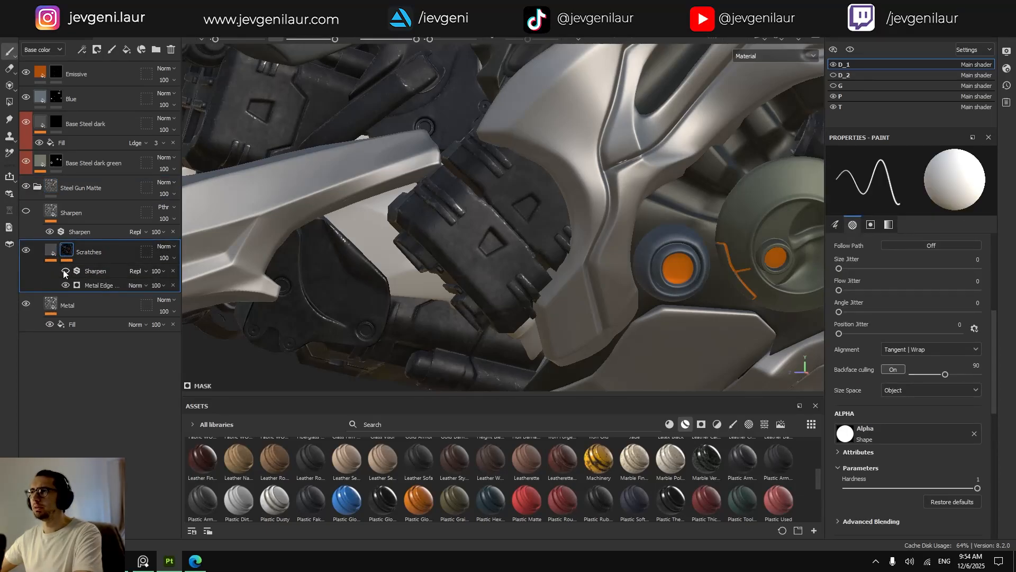
pyautogui.click(65, 285)
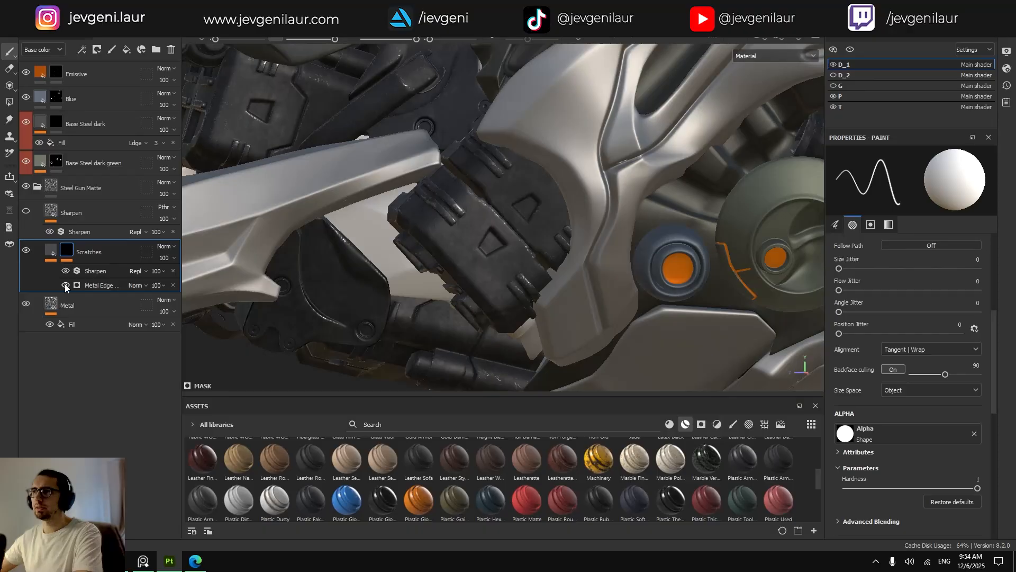
pyautogui.click(65, 285)
pyautogui.click(82, 281)
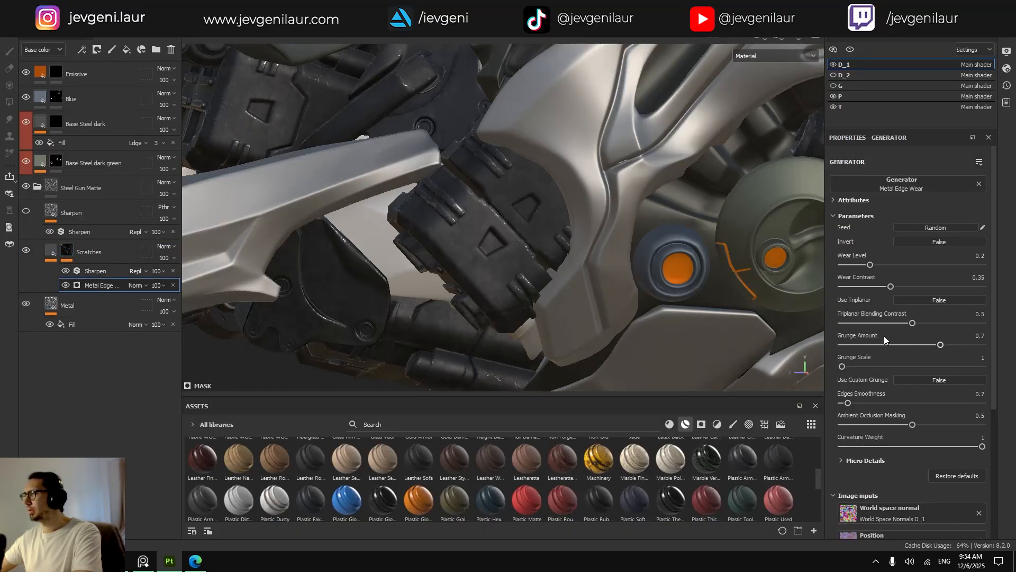
pyautogui.moveTo(856, 263); pyautogui.dragTo(856, 263)
# Compare the engine block with the Sharpen layer on and off, and leave both Sharpen and Scratches hidden.
pyautogui.scroll(-5, 341, 154)
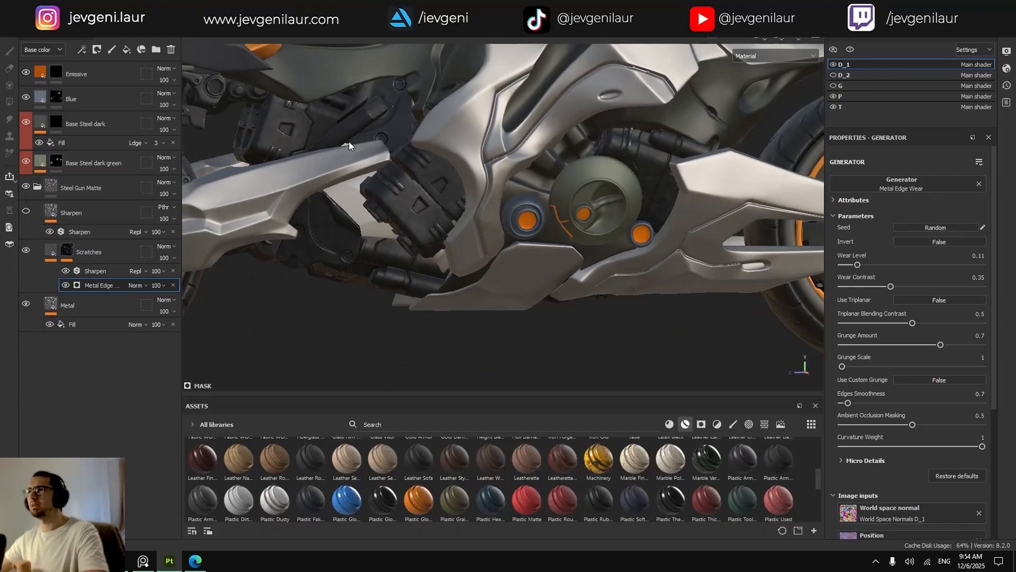
pyautogui.moveTo(365, 163); pyautogui.dragTo(376, 221, button='middle')
pyautogui.keyDown('alt'); pyautogui.moveTo(376, 221); pyautogui.dragTo(385, 228); pyautogui.keyUp('alt')
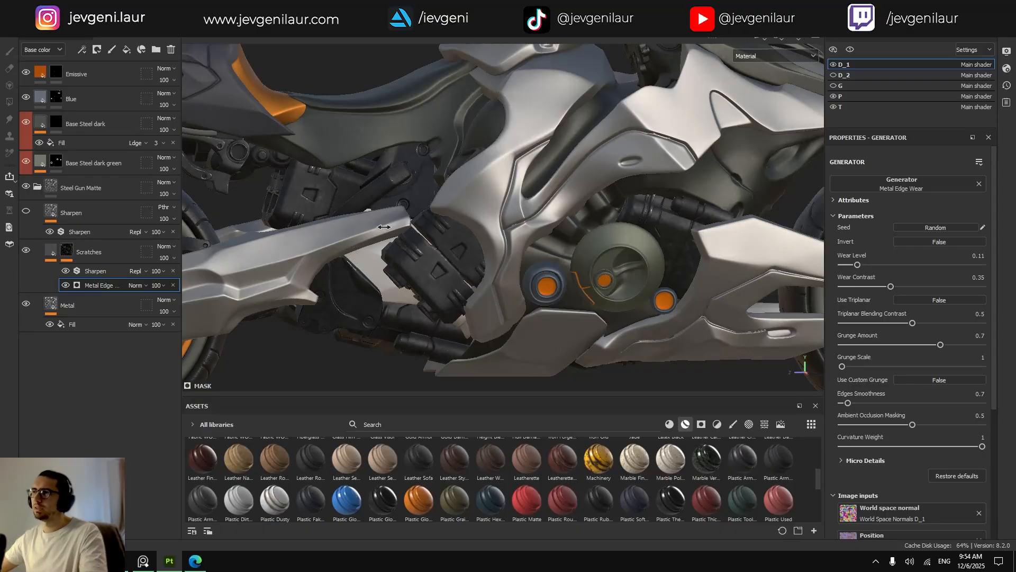
pyautogui.scroll(5, 421, 267)
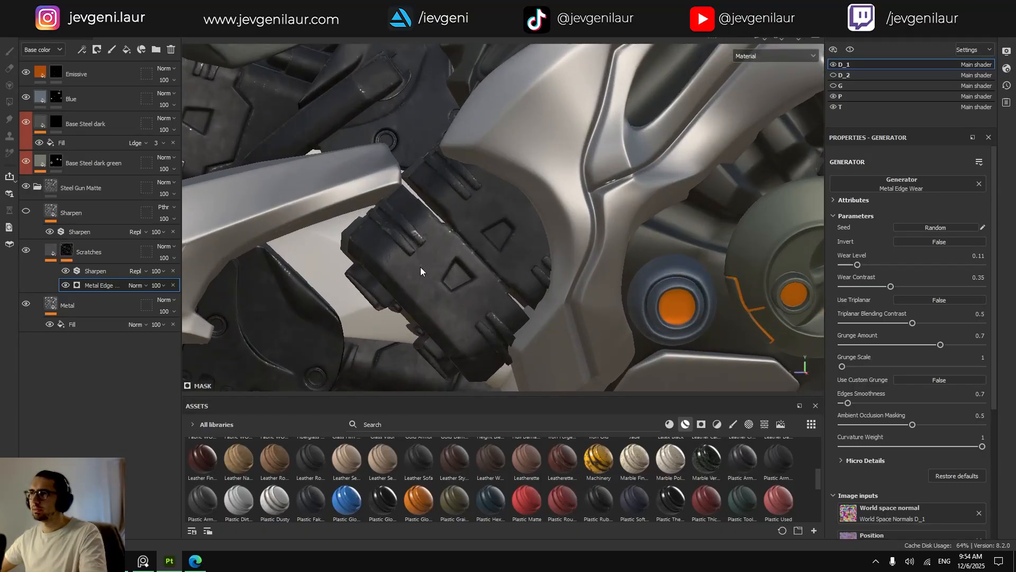
pyautogui.keyDown('alt'); pyautogui.moveTo(420, 267); pyautogui.dragTo(381, 275); pyautogui.keyUp('alt')
pyautogui.click(24, 212)
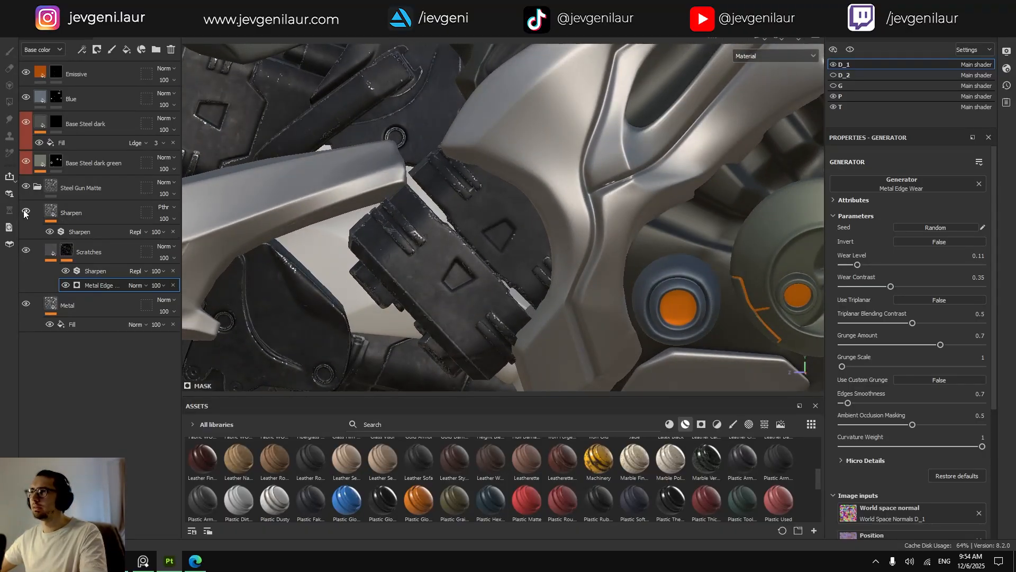
pyautogui.scroll(-5, 323, 233)
pyautogui.keyDown('alt'); pyautogui.moveTo(323, 233); pyautogui.dragTo(371, 228); pyautogui.keyUp('alt')
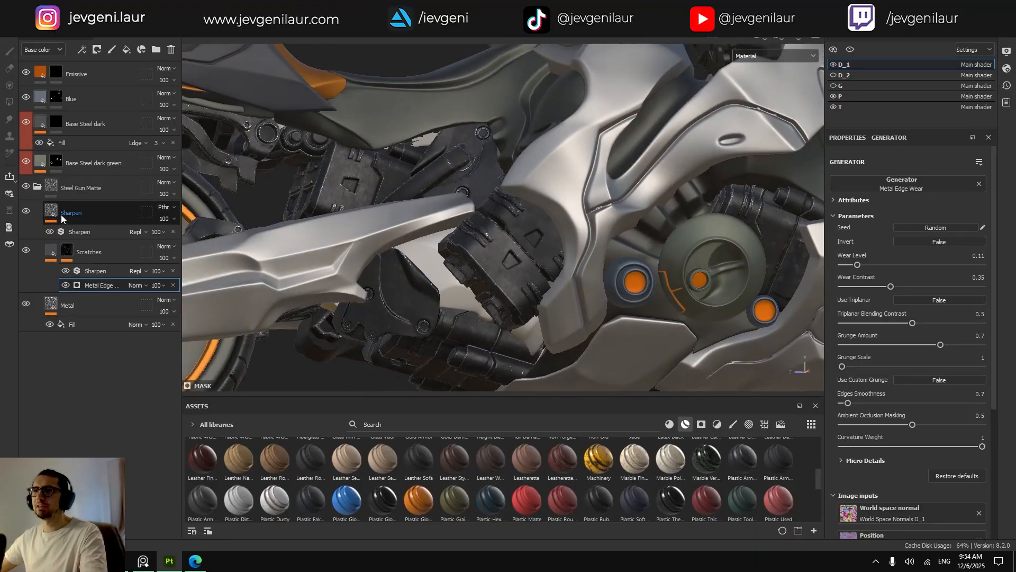
pyautogui.click(25, 212)
pyautogui.click(25, 212)
pyautogui.click(25, 213)
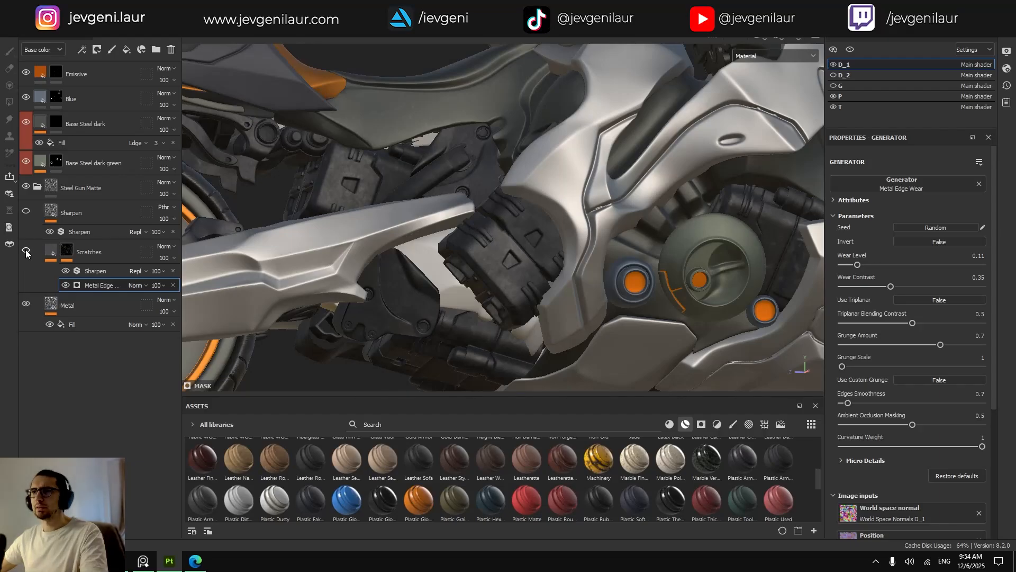
# Expand the basic parameters of the Metal layer's Steel Rust and Wear material and review its settings.
pyautogui.click(53, 310)
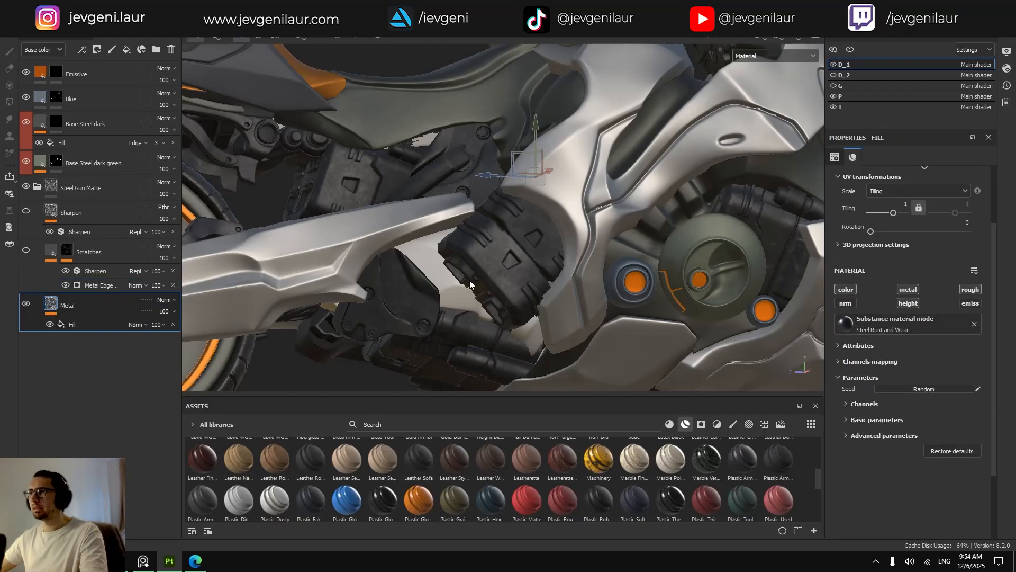
pyautogui.keyDown('alt'); pyautogui.moveTo(515, 280); pyautogui.dragTo(480, 314); pyautogui.keyUp('alt')
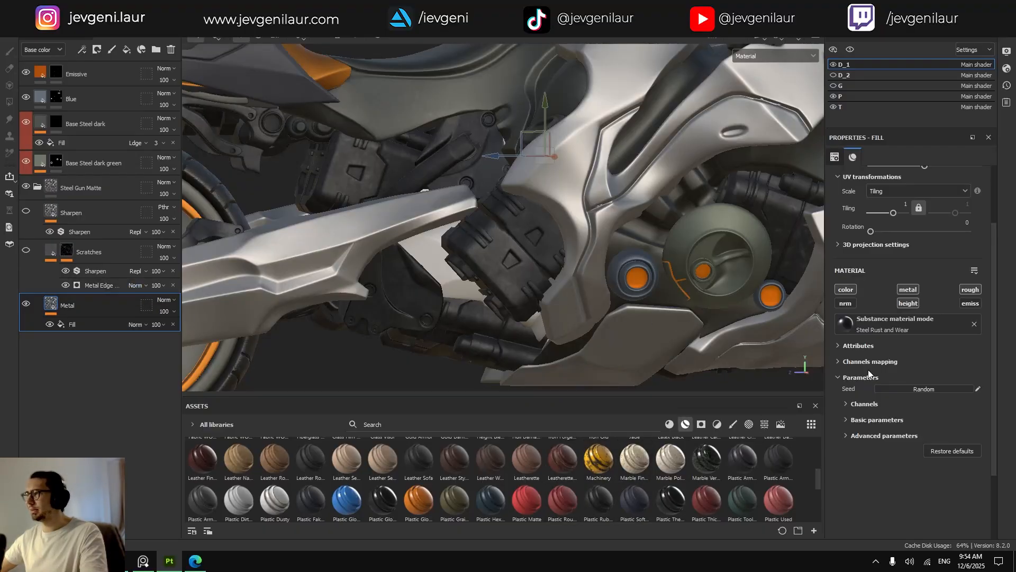
pyautogui.click(841, 362)
pyautogui.click(840, 359)
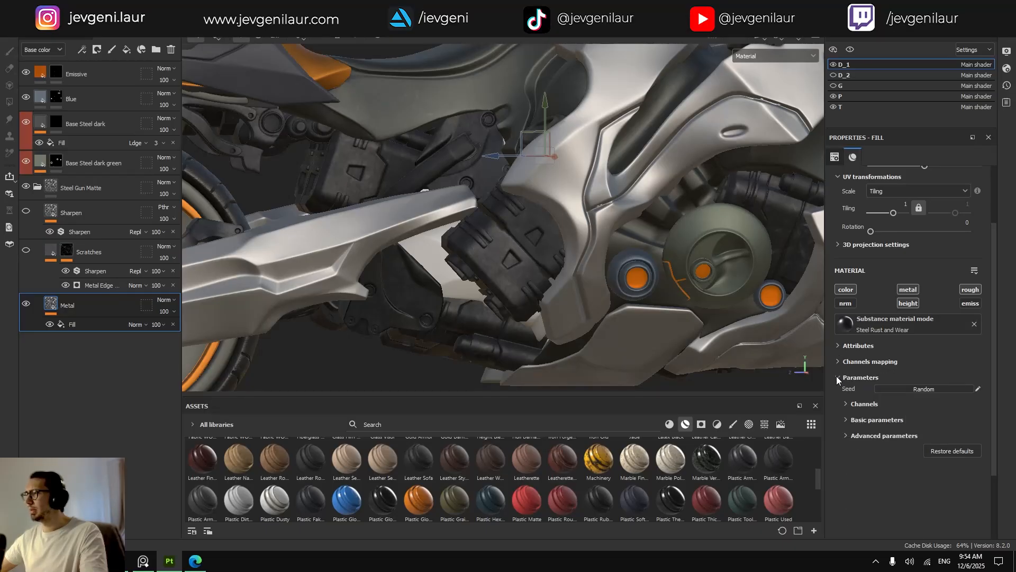
pyautogui.click(846, 420)
pyautogui.scroll(-3, 847, 411)
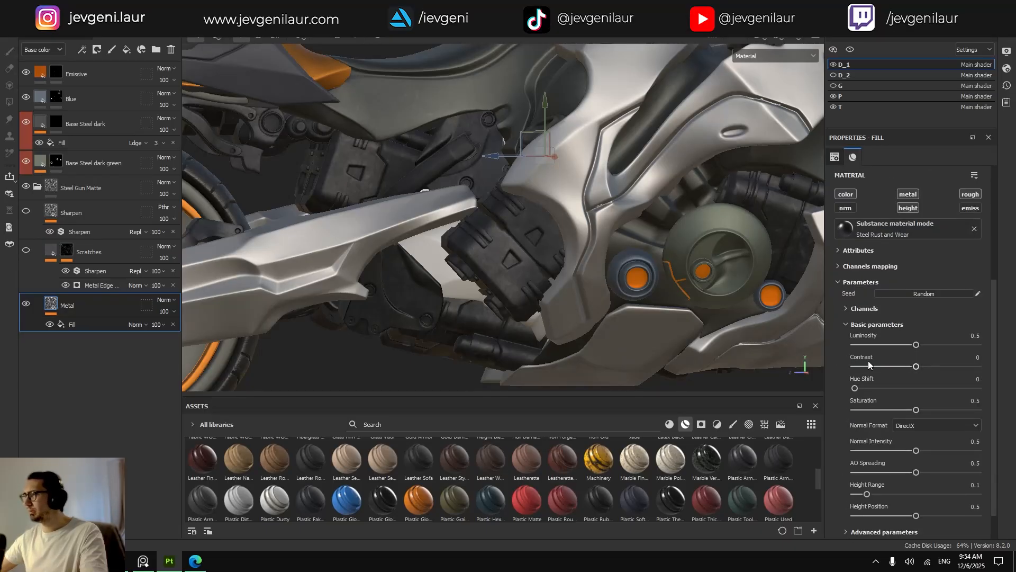
pyautogui.scroll(-1, 863, 357)
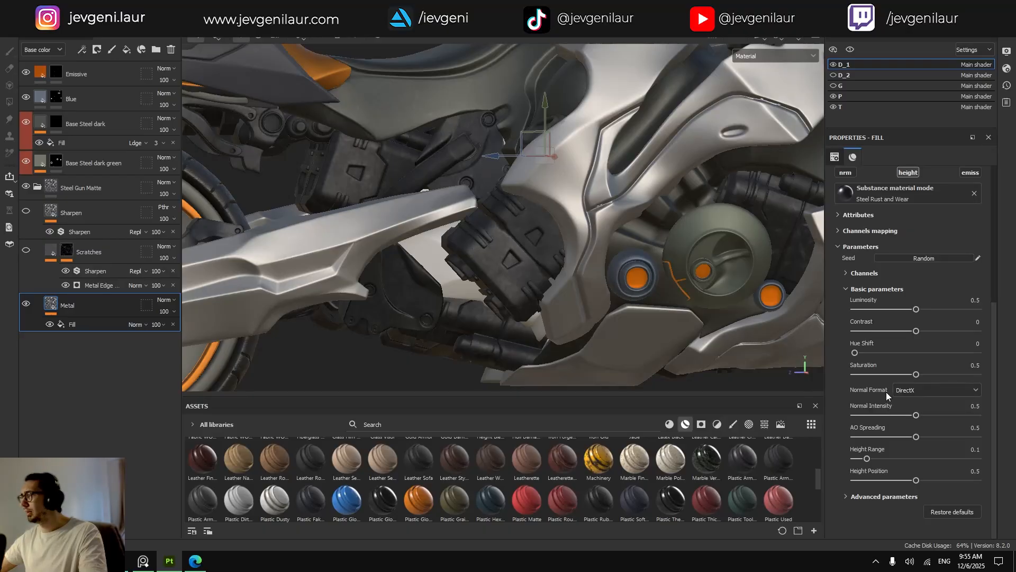
# Compare the engine with the Metal layer and its fill effect off and on, and review the layer's projection and material settings.
pyautogui.click(50, 325)
pyautogui.click(50, 324)
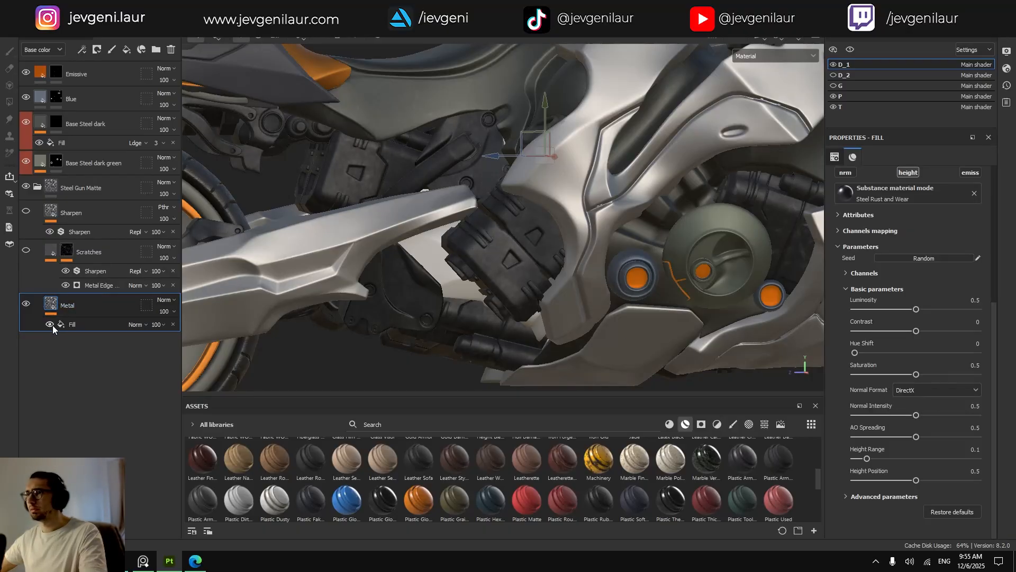
pyautogui.click(26, 303)
pyautogui.click(26, 303)
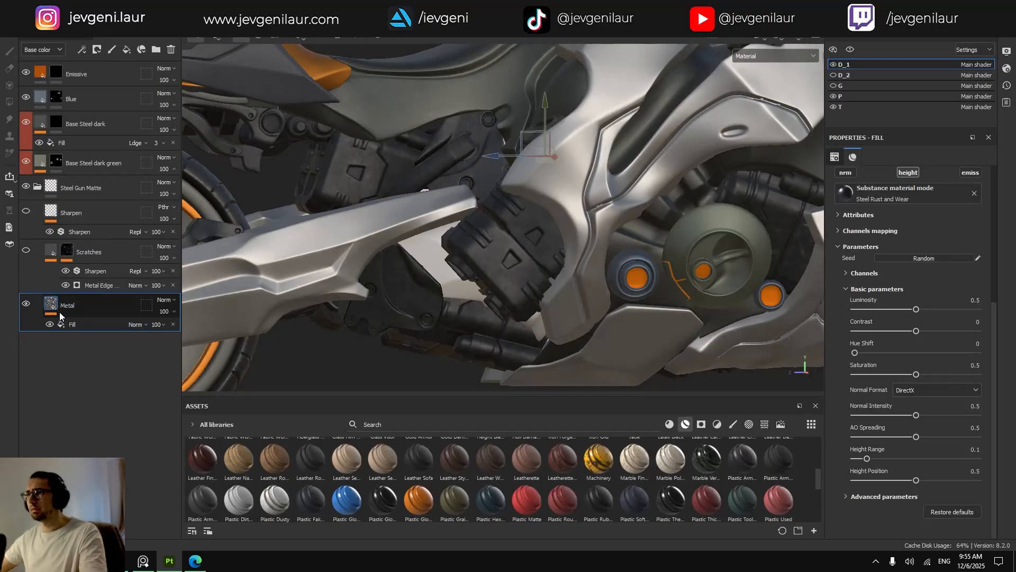
pyautogui.scroll(3, 876, 315)
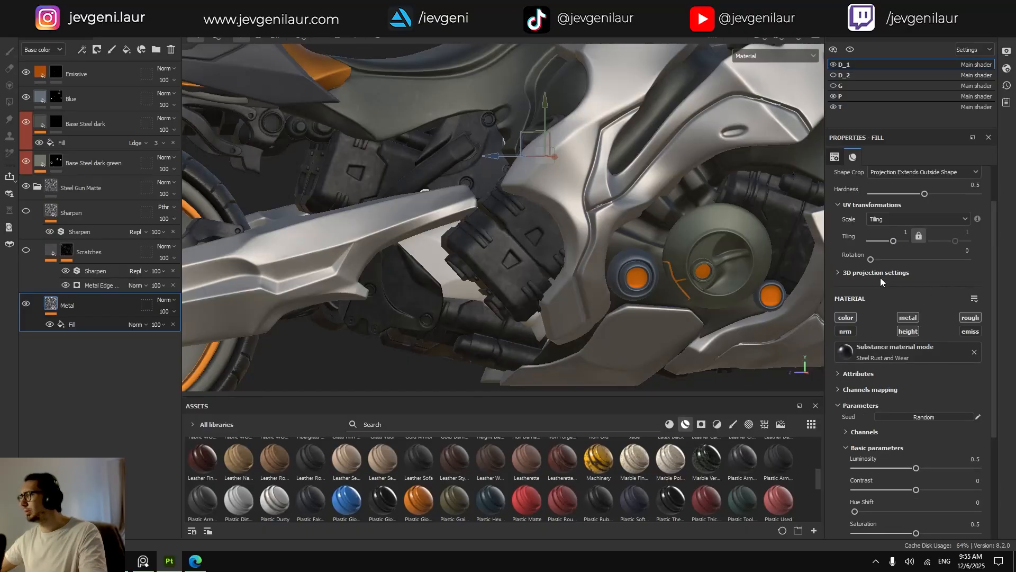
pyautogui.scroll(-1, 893, 305)
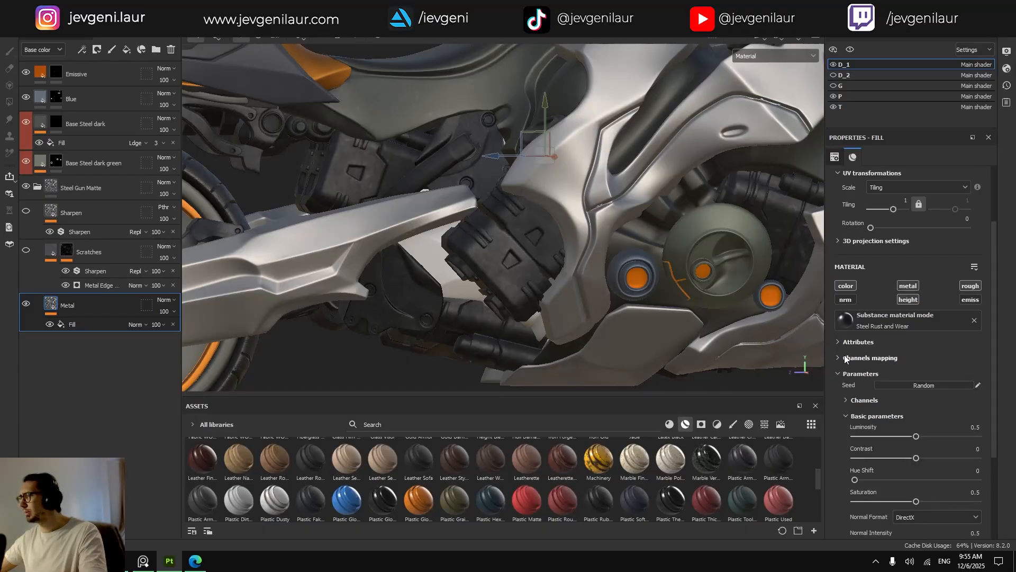
# Expand the advanced parameters of the Metal layer's Steel Rust and Wear material and set Dirt Intensity to 0.23.
pyautogui.scroll(-2, 854, 370)
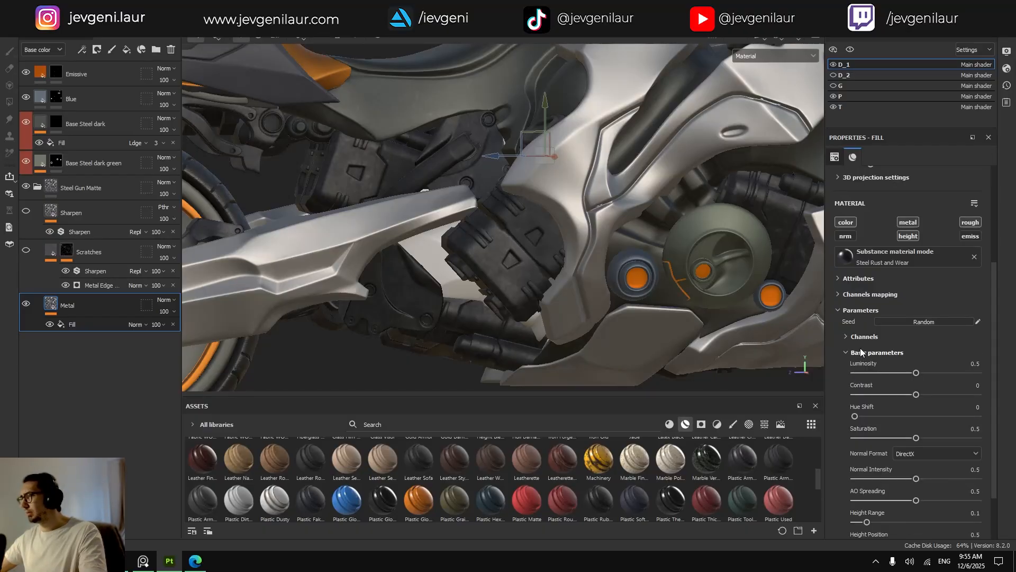
pyautogui.click(859, 350)
pyautogui.click(852, 352)
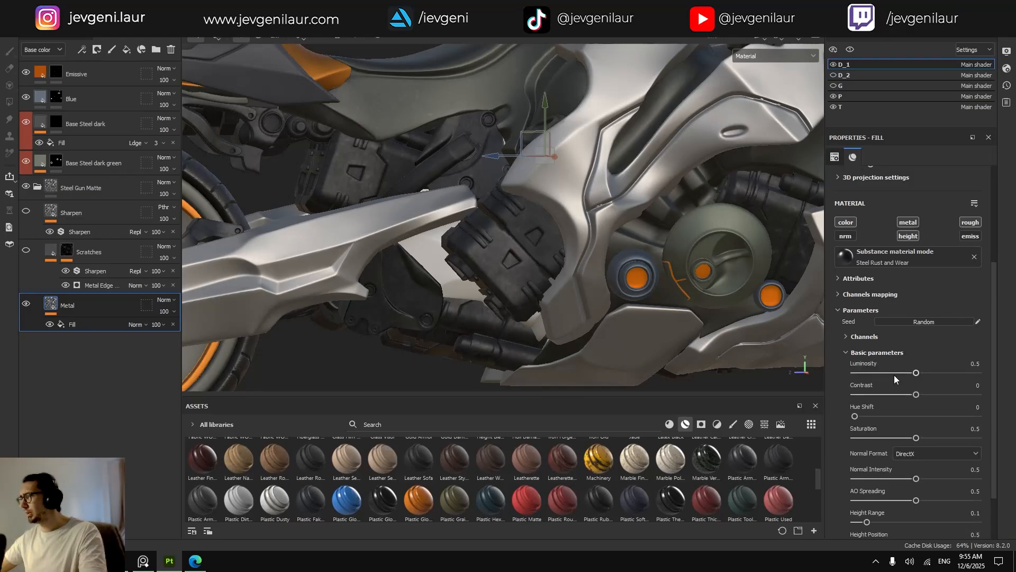
pyautogui.scroll(-2, 897, 395)
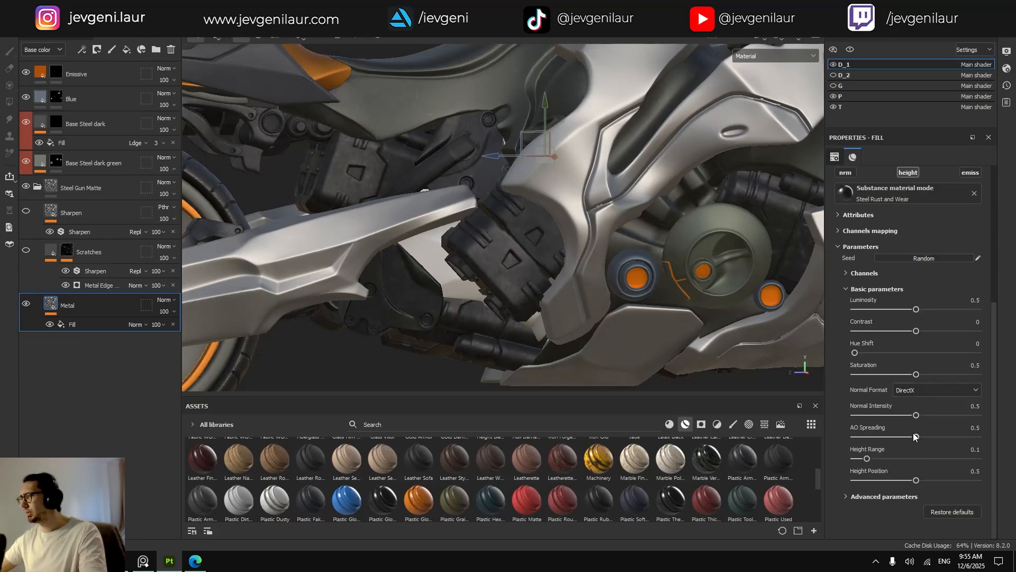
pyautogui.click(878, 496)
pyautogui.scroll(-5, 900, 450)
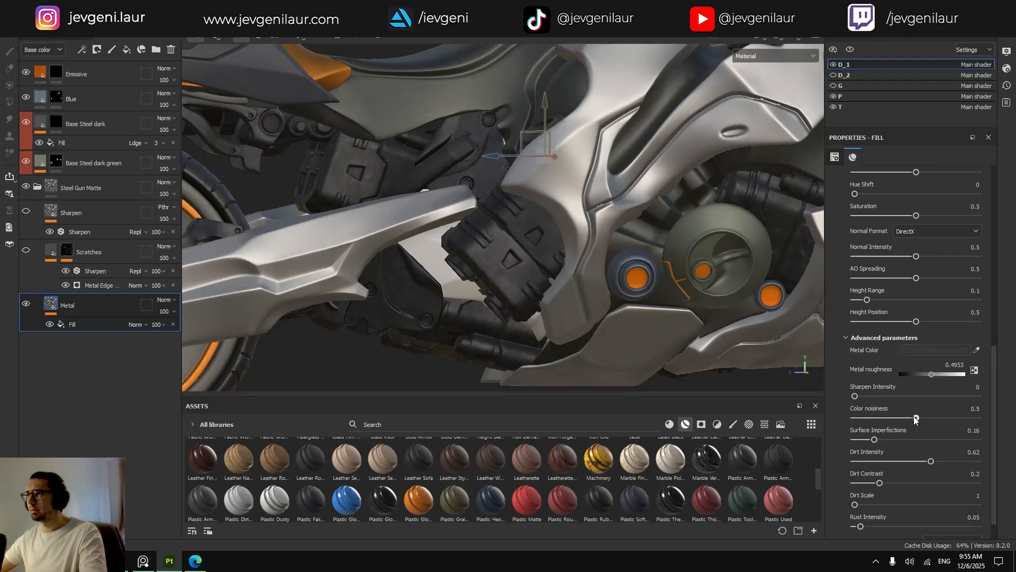
pyautogui.moveTo(892, 419); pyautogui.dragTo(917, 418)
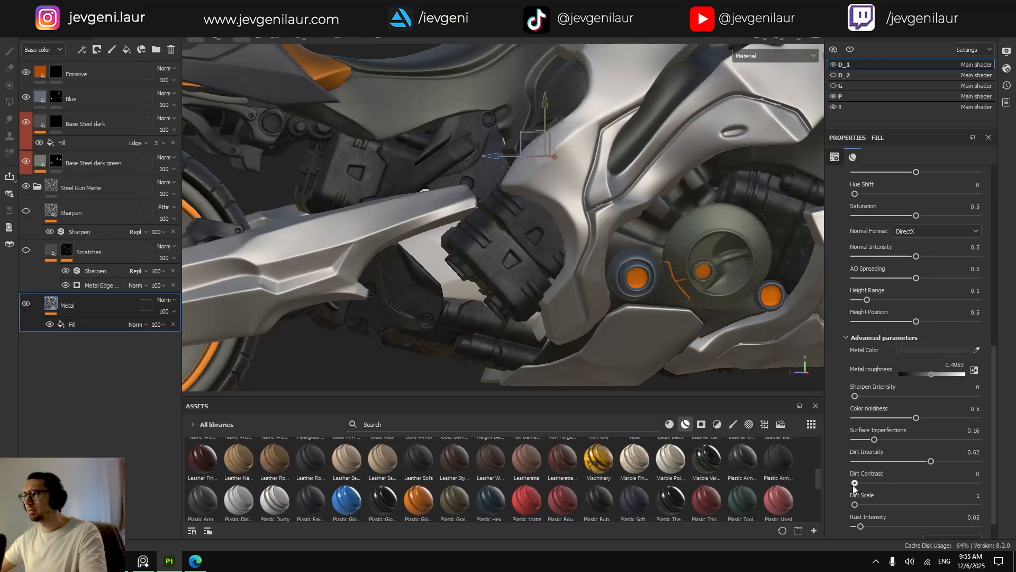
pyautogui.moveTo(932, 460); pyautogui.dragTo(887, 461)
# Show the Scratches layer again and delete the Sharpen layer from the Steel Gun Matte folder.
pyautogui.keyDown('alt'); pyautogui.moveTo(492, 272); pyautogui.dragTo(463, 256, button='right'); pyautogui.keyUp('alt')
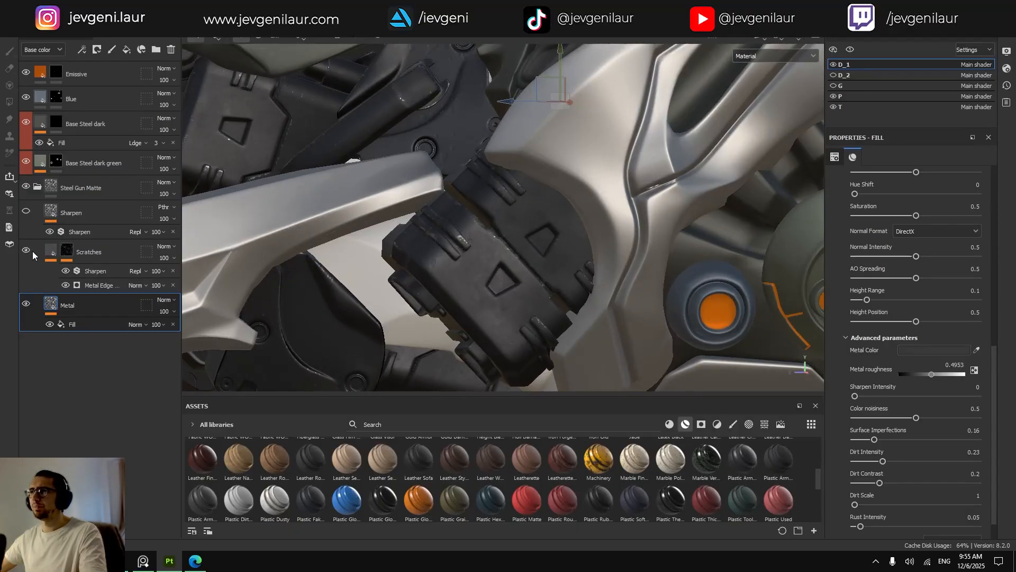
pyautogui.keyDown('alt'); pyautogui.moveTo(429, 234); pyautogui.dragTo(443, 249); pyautogui.keyUp('alt')
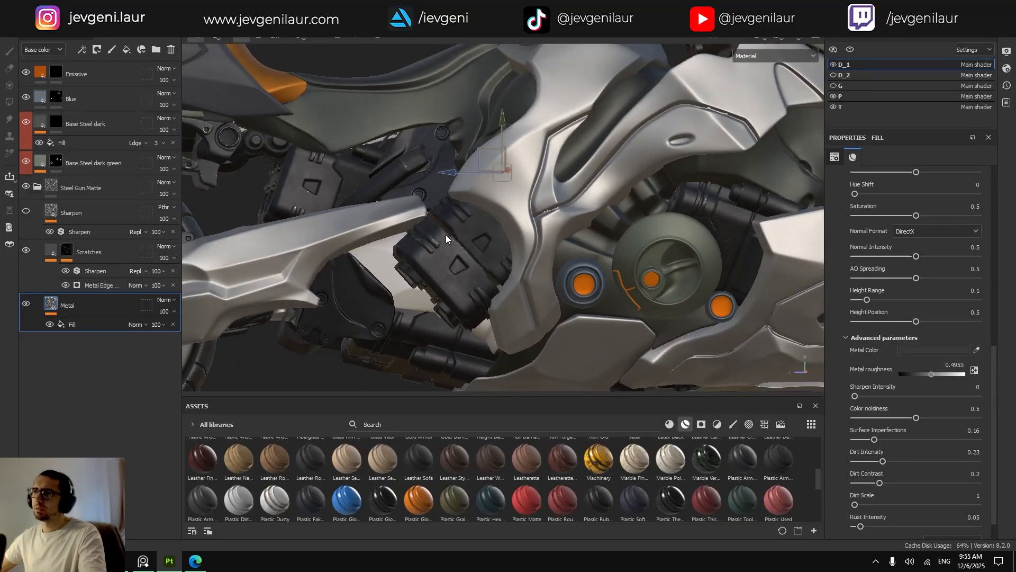
pyautogui.click(68, 217)
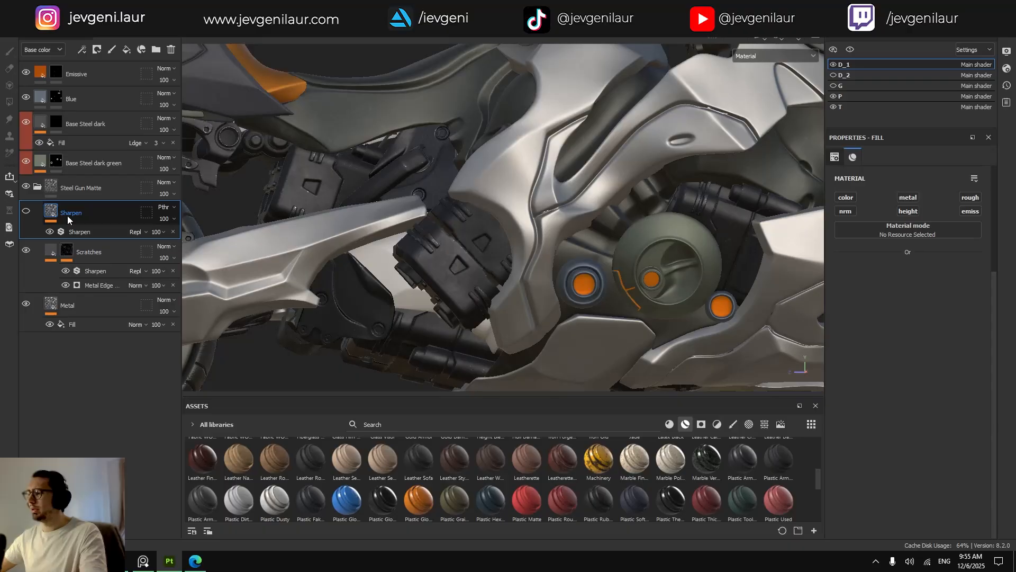
pyautogui.press('Delete')
pyautogui.keyDown('alt'); pyautogui.moveTo(480, 255); pyautogui.dragTo(491, 270); pyautogui.keyUp('alt')
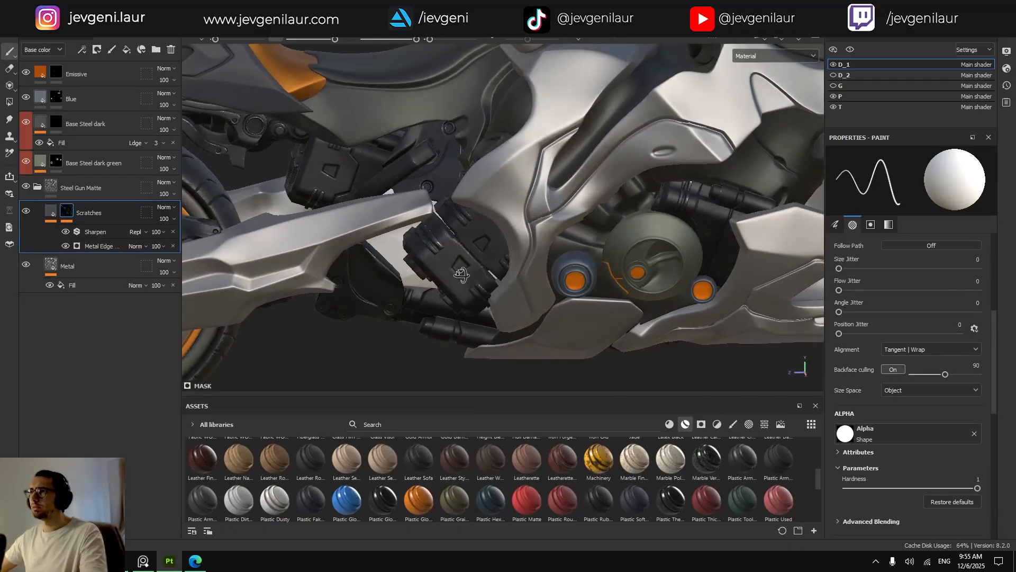
pyautogui.keyDown('alt'); pyautogui.moveTo(491, 270); pyautogui.dragTo(543, 285, button='middle'); pyautogui.keyUp('alt')
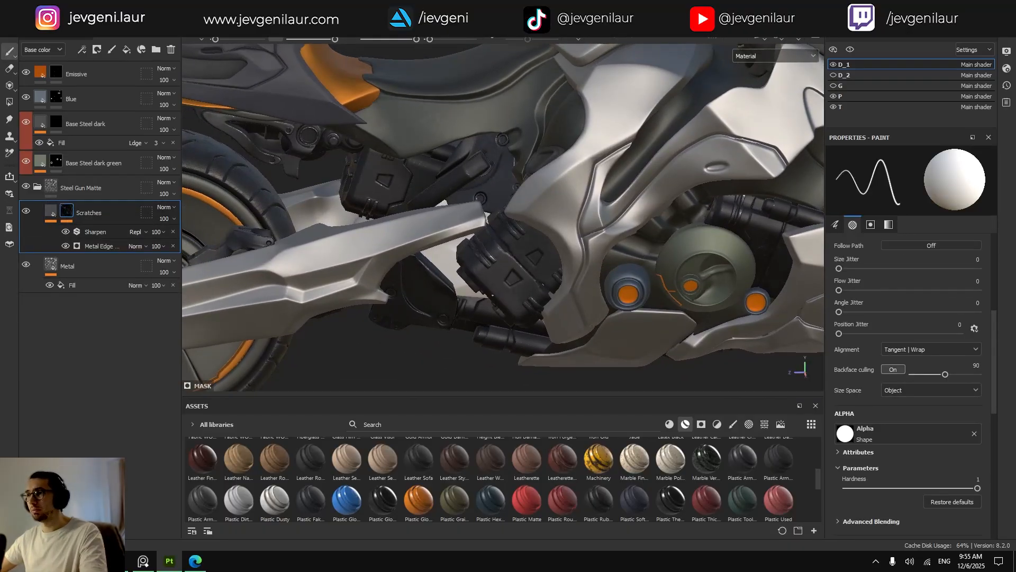
pyautogui.keyDown('alt'); pyautogui.moveTo(529, 275); pyautogui.dragTo(524, 264); pyautogui.keyUp('alt')
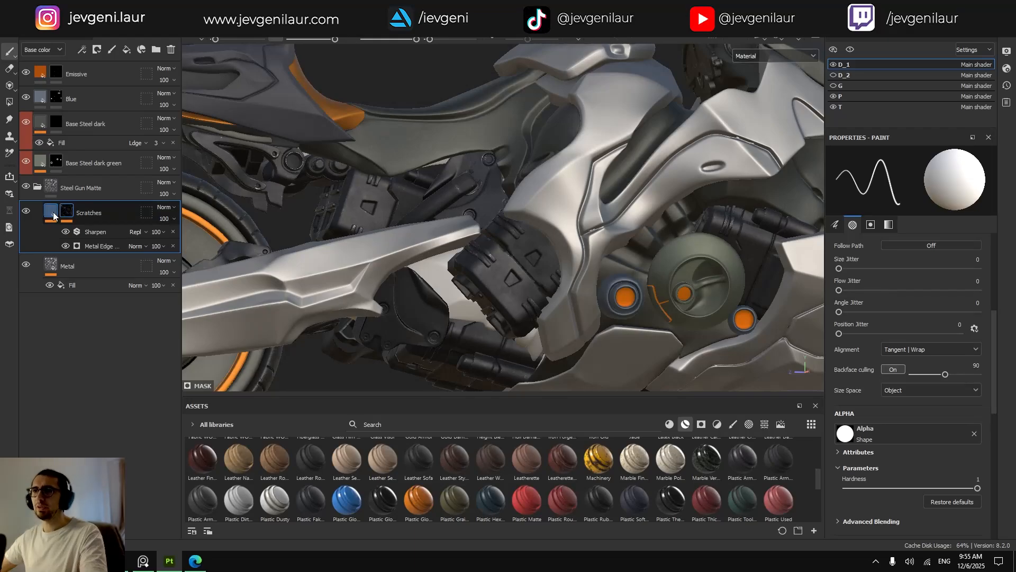
# Collapse the Steel Gun Matte folder, rename it Steel Gun Matte Dark and give it a blue color tag.
pyautogui.click(38, 189)
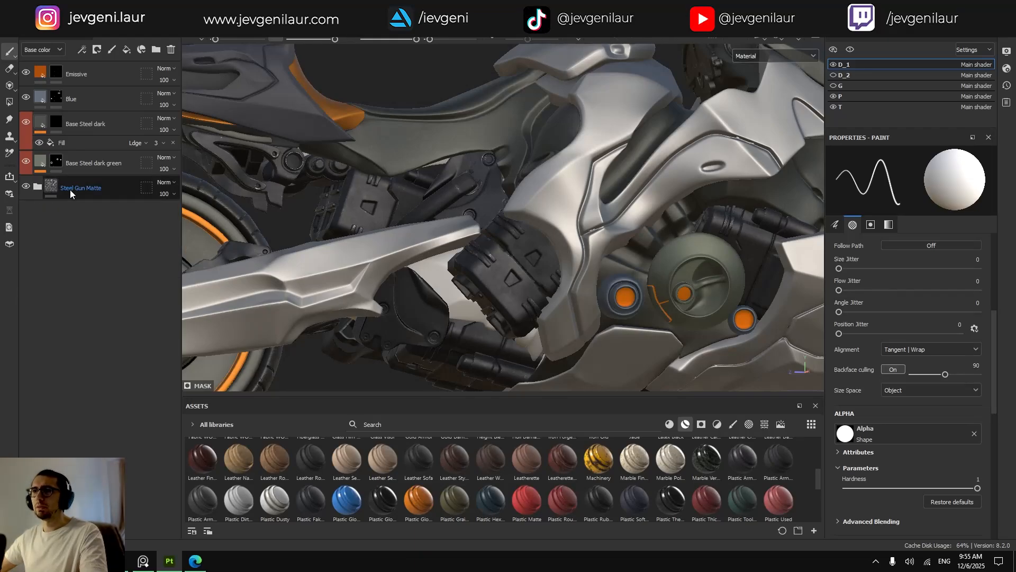
pyautogui.doubleClick(90, 188)
pyautogui.click(110, 189)
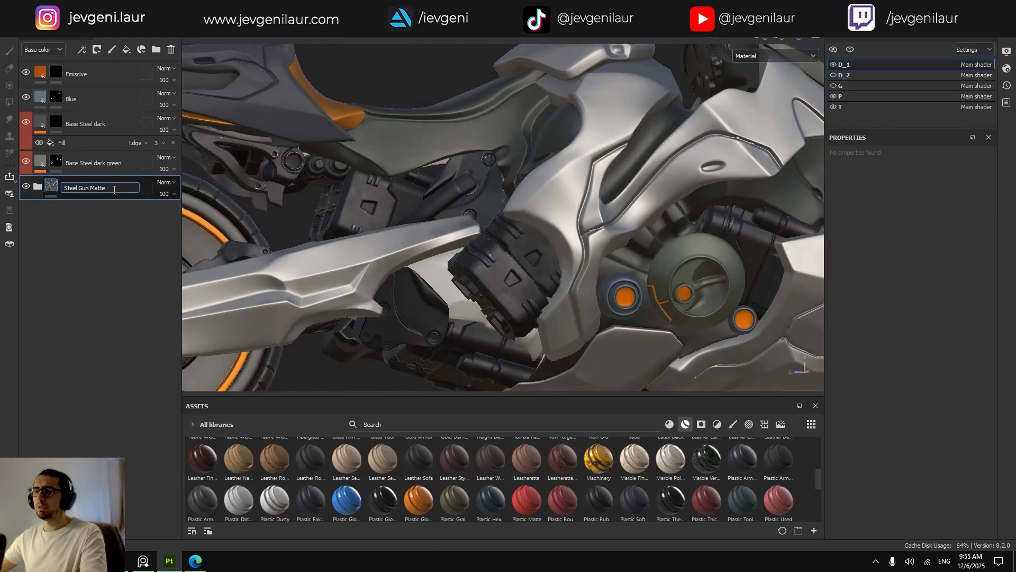
pyautogui.write('Dark')
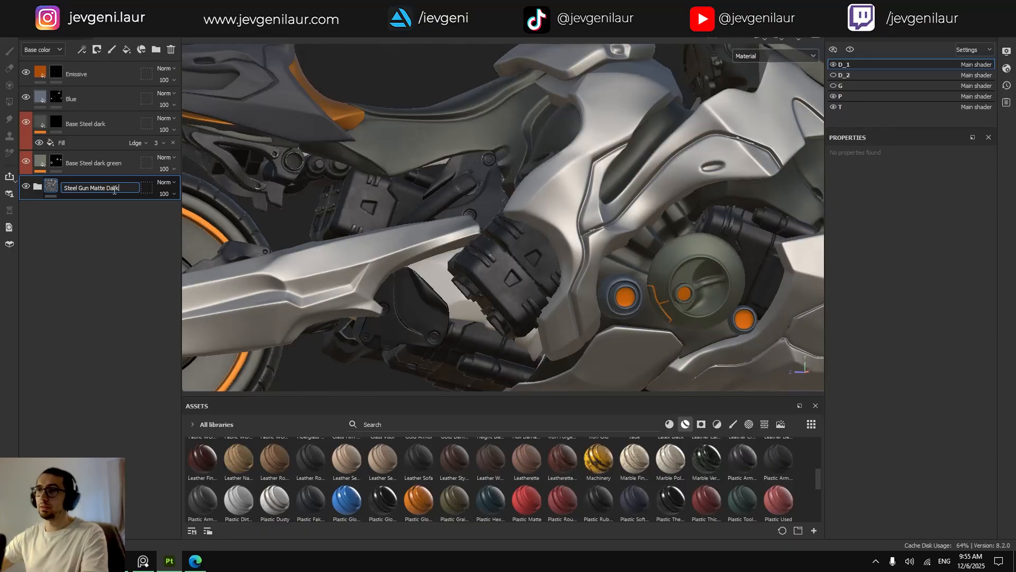
pyautogui.press('Return')
pyautogui.rightClick(68, 186)
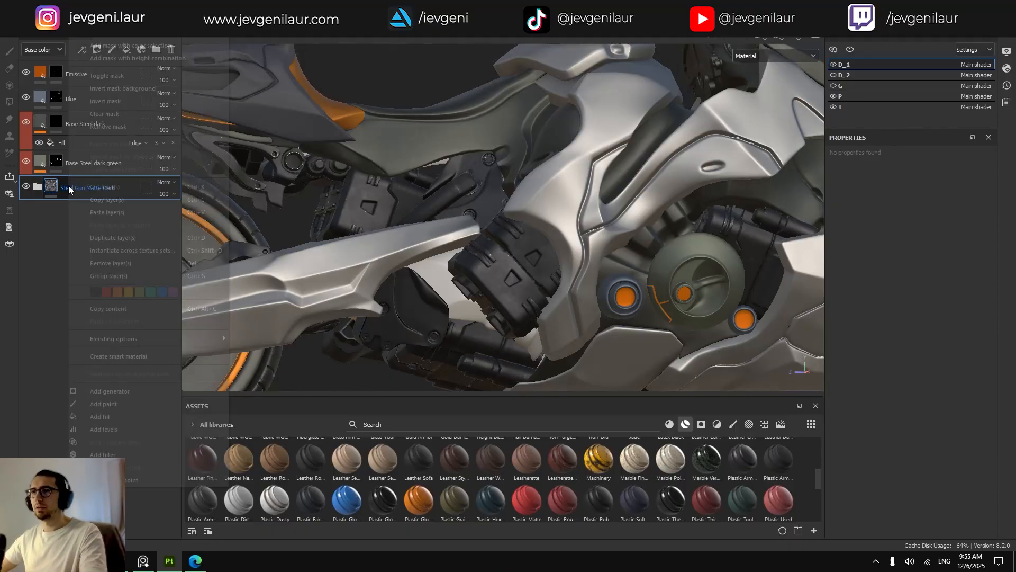
pyautogui.click(154, 292)
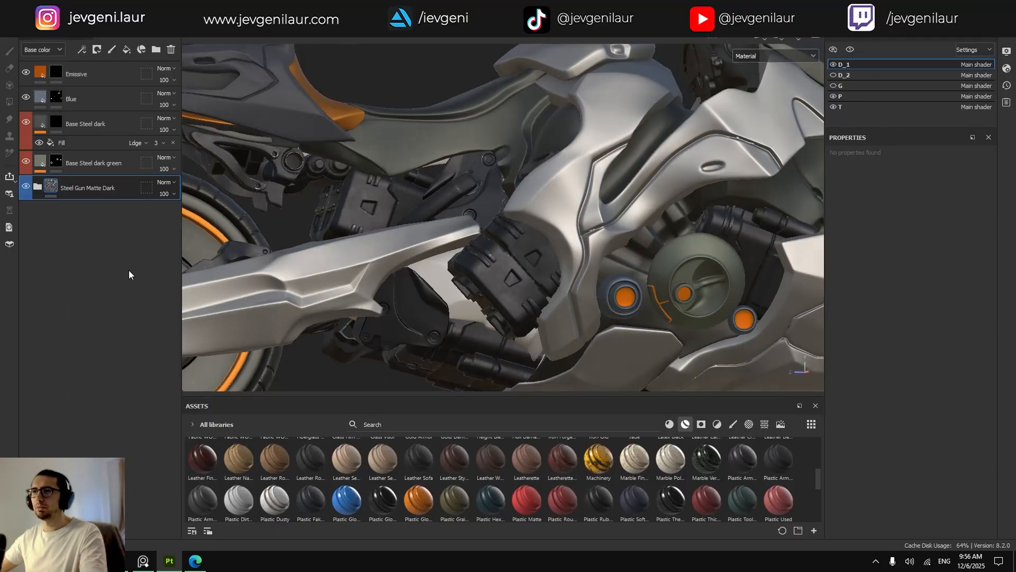
pyautogui.keyDown('alt'); pyautogui.moveTo(405, 252); pyautogui.dragTo(382, 258); pyautogui.keyUp('alt')
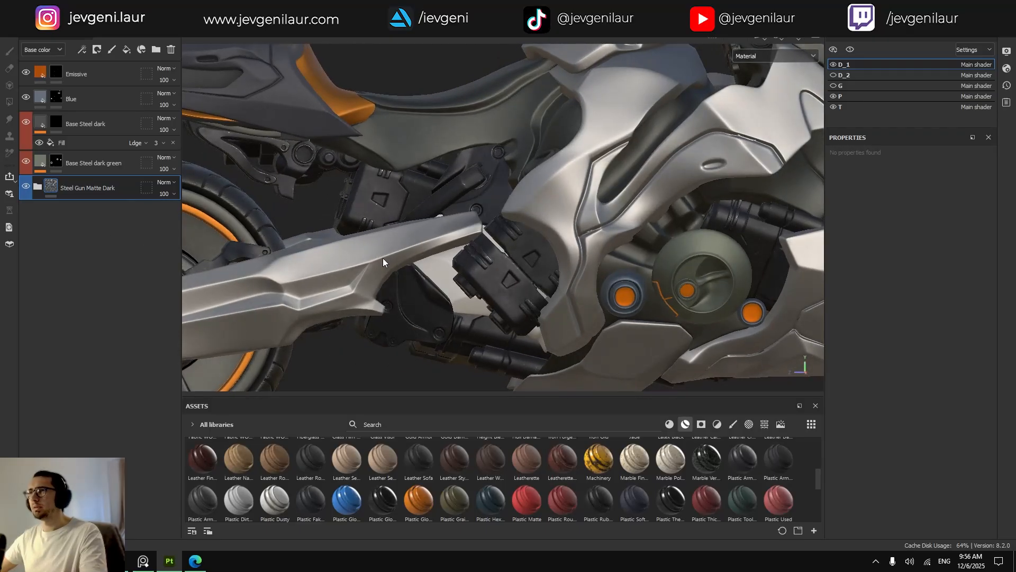
pyautogui.keyDown('alt'); pyautogui.moveTo(379, 252); pyautogui.dragTo(423, 255, button='middle'); pyautogui.keyUp('alt')
pyautogui.keyDown('alt'); pyautogui.moveTo(656, 316); pyautogui.dragTo(524, 266, button='middle'); pyautogui.keyUp('alt')
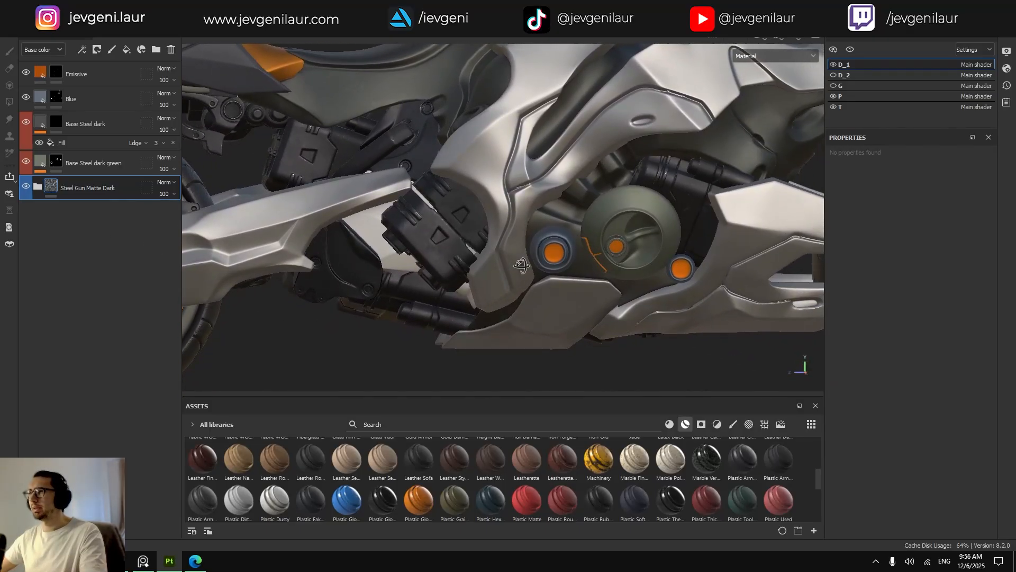
pyautogui.keyDown('alt'); pyautogui.moveTo(522, 264); pyautogui.dragTo(529, 259); pyautogui.keyUp('alt')
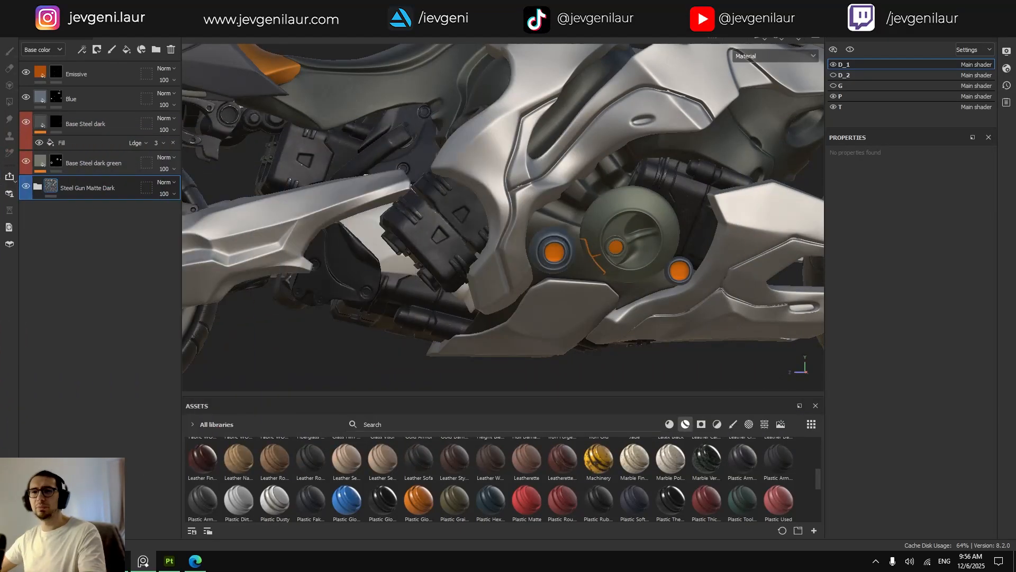
pyautogui.keyDown('alt'); pyautogui.moveTo(480, 278); pyautogui.dragTo(571, 318, button='middle'); pyautogui.keyUp('alt')
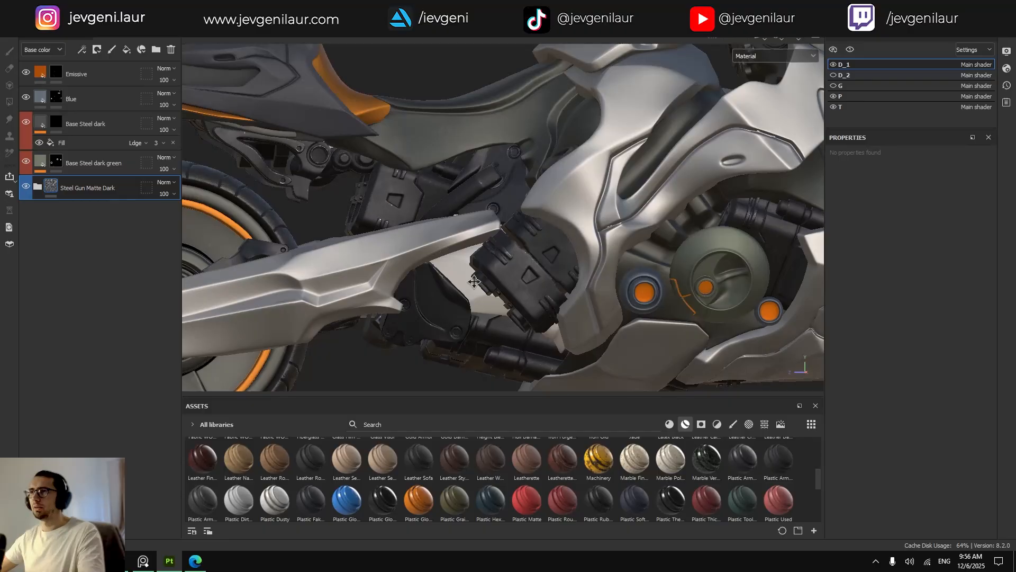
# Open the Metal Color of the Metal layer in the Steel Gun Matte Dark folder and set it to 404246.
pyautogui.click(42, 189)
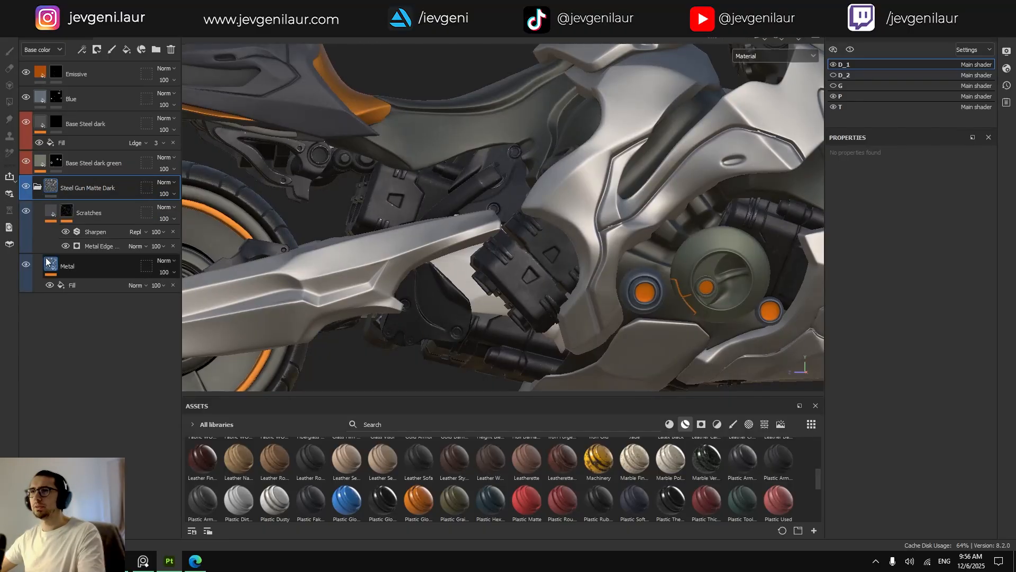
pyautogui.click(50, 266)
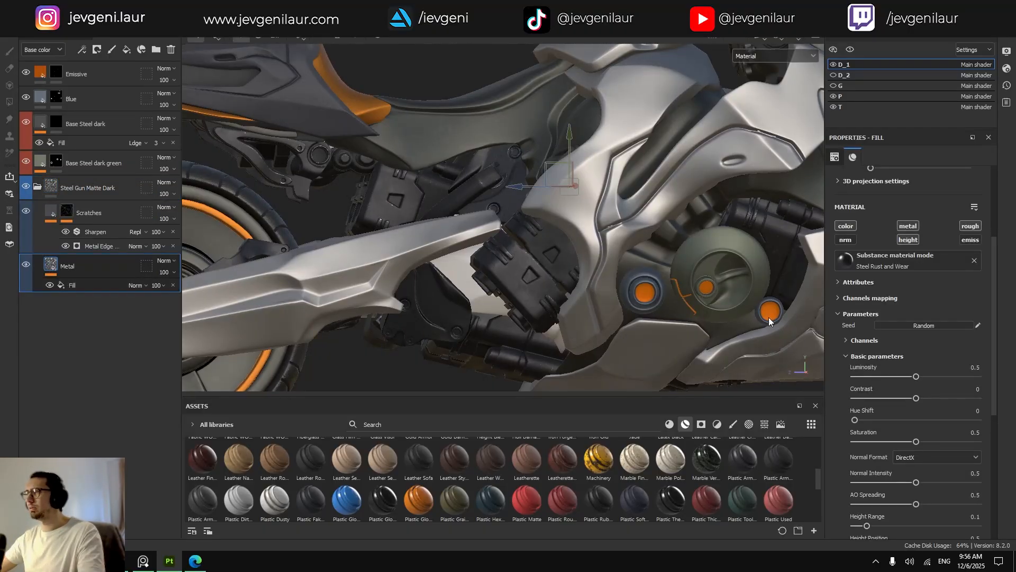
pyautogui.scroll(-3, 861, 360)
pyautogui.scroll(-2, 861, 361)
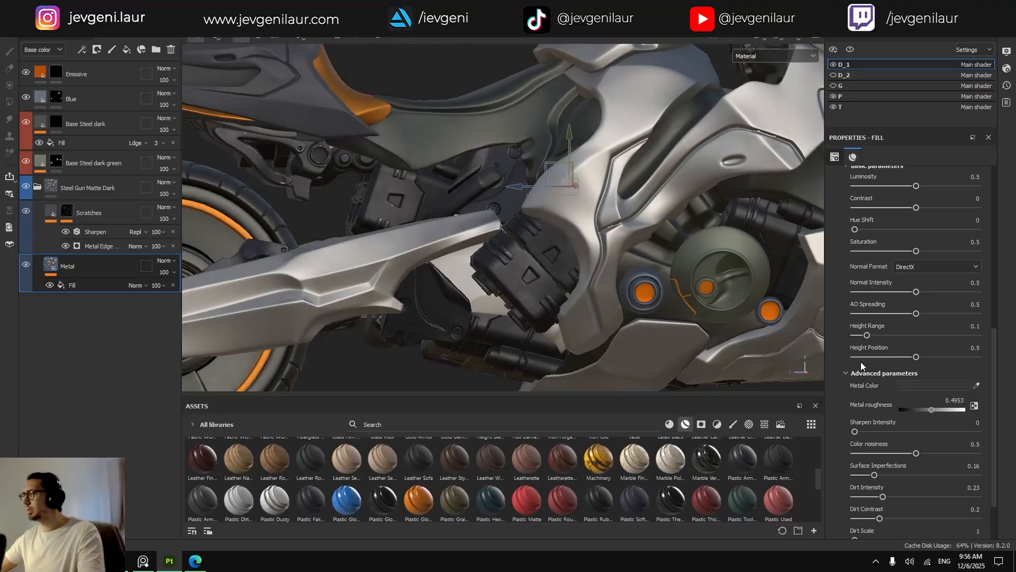
pyautogui.click(903, 385)
pyautogui.scroll(-5, 504, 261)
pyautogui.keyDown('alt'); pyautogui.moveTo(503, 261); pyautogui.dragTo(482, 265, button='middle'); pyautogui.keyUp('alt')
pyautogui.keyDown('alt'); pyautogui.moveTo(482, 264); pyautogui.dragTo(614, 327, button='right'); pyautogui.keyUp('alt')
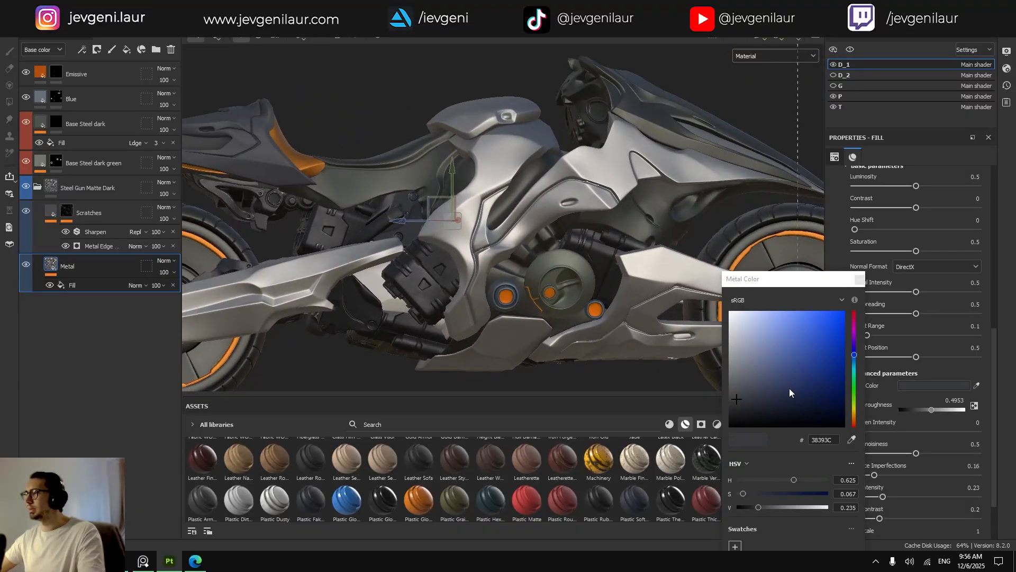
pyautogui.moveTo(734, 401); pyautogui.dragTo(739, 399)
# Refine the Metal Color to a saturation of 0.070 and a value of 0.262.
pyautogui.scroll(-4, 548, 277)
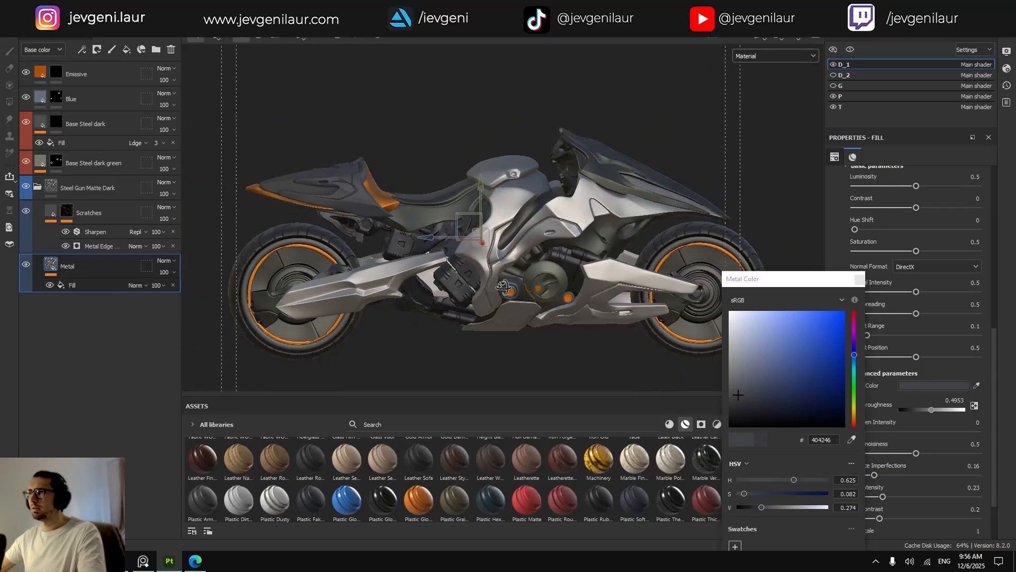
pyautogui.keyDown('alt'); pyautogui.moveTo(548, 277); pyautogui.dragTo(486, 286); pyautogui.keyUp('alt')
pyautogui.scroll(4, 454, 281)
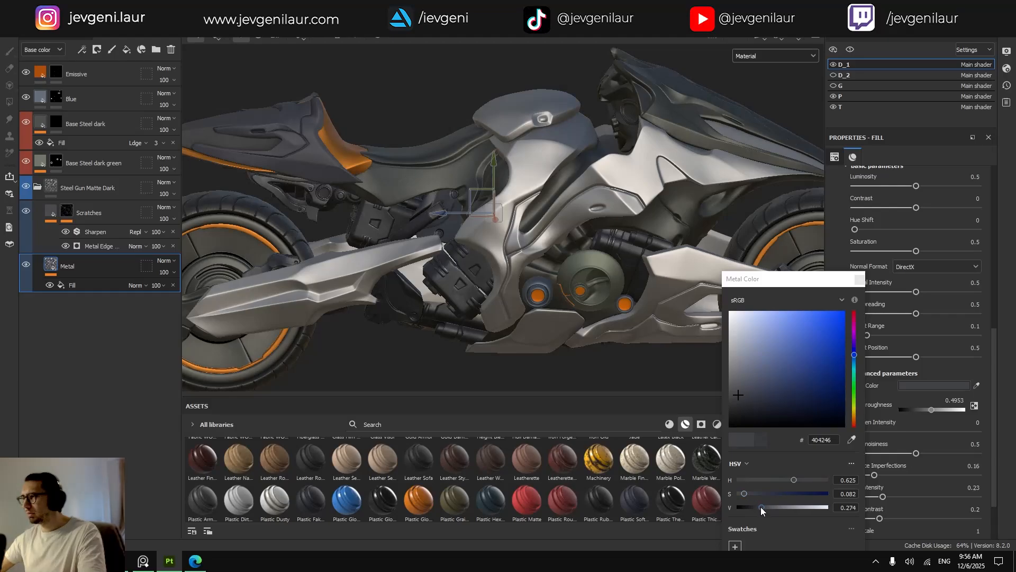
pyautogui.moveTo(761, 507); pyautogui.dragTo(760, 507)
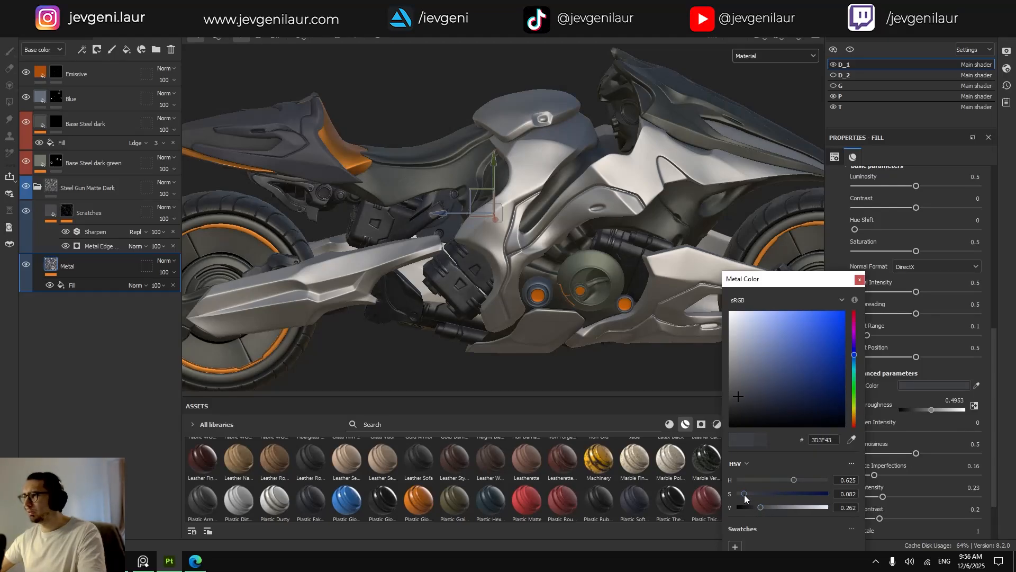
pyautogui.keyDown('alt'); pyautogui.moveTo(490, 310); pyautogui.dragTo(535, 279); pyautogui.keyUp('alt')
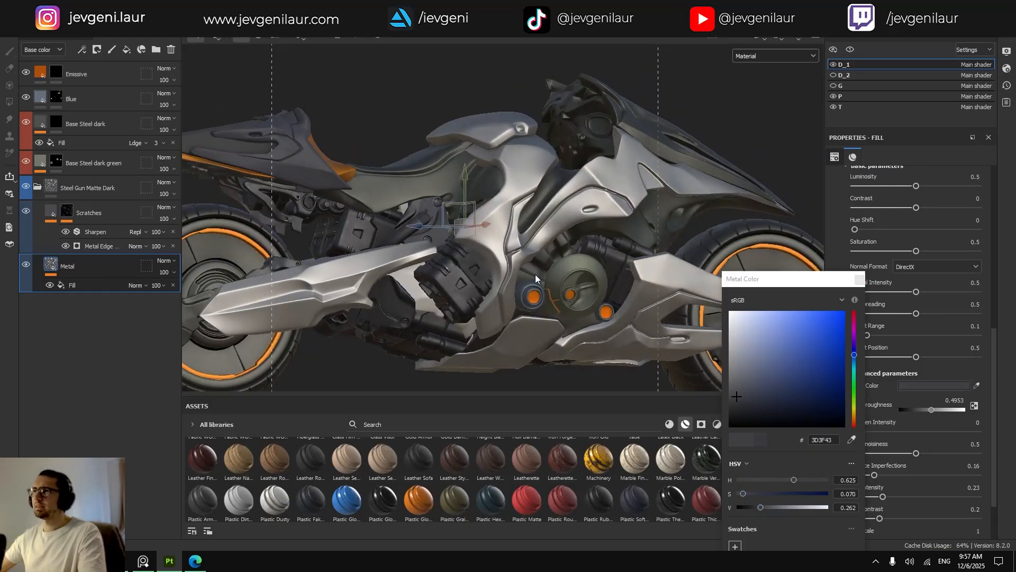
# Examine the motorcycle's flat colors in the Base color channel view, close the Metal Color picker and return to the Material view.
pyautogui.keyDown('alt'); pyautogui.moveTo(450, 277); pyautogui.dragTo(494, 288, button='right'); pyautogui.keyUp('alt')
pyautogui.keyDown('alt'); pyautogui.moveTo(493, 288); pyautogui.dragTo(476, 284); pyautogui.keyUp('alt')
pyautogui.click(776, 57)
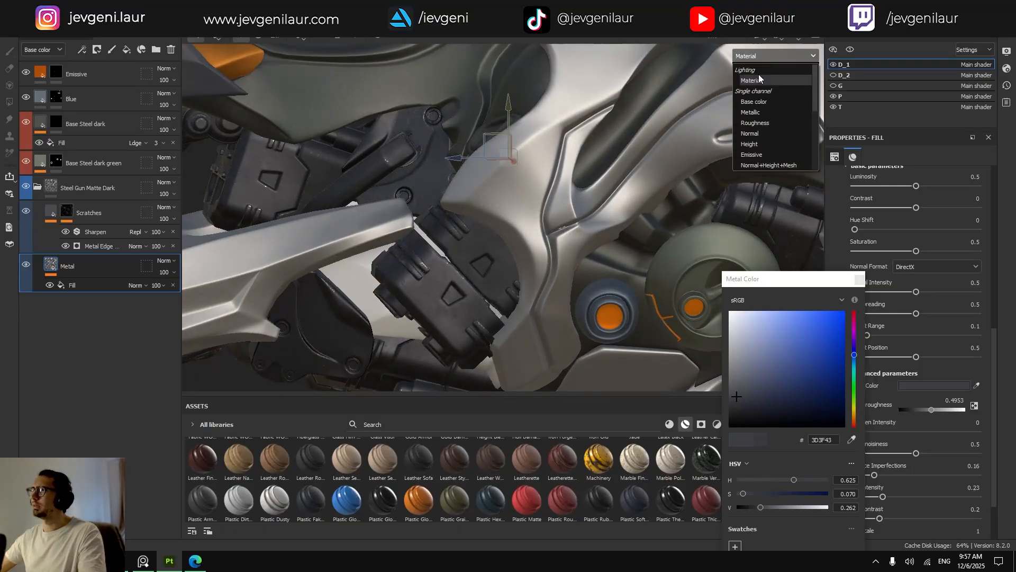
pyautogui.click(755, 102)
pyautogui.scroll(-3, 618, 188)
pyautogui.keyDown('alt'); pyautogui.moveTo(617, 187); pyautogui.dragTo(638, 172); pyautogui.keyUp('alt')
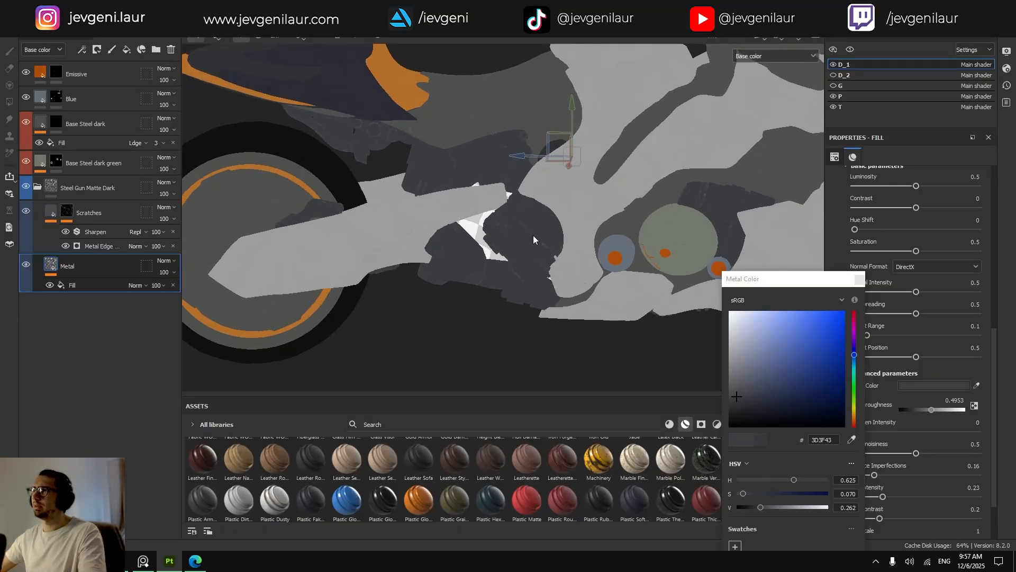
pyautogui.scroll(3, 519, 253)
pyautogui.keyDown('alt'); pyautogui.moveTo(519, 254); pyautogui.dragTo(557, 215); pyautogui.keyUp('alt')
pyautogui.scroll(-2, 579, 224)
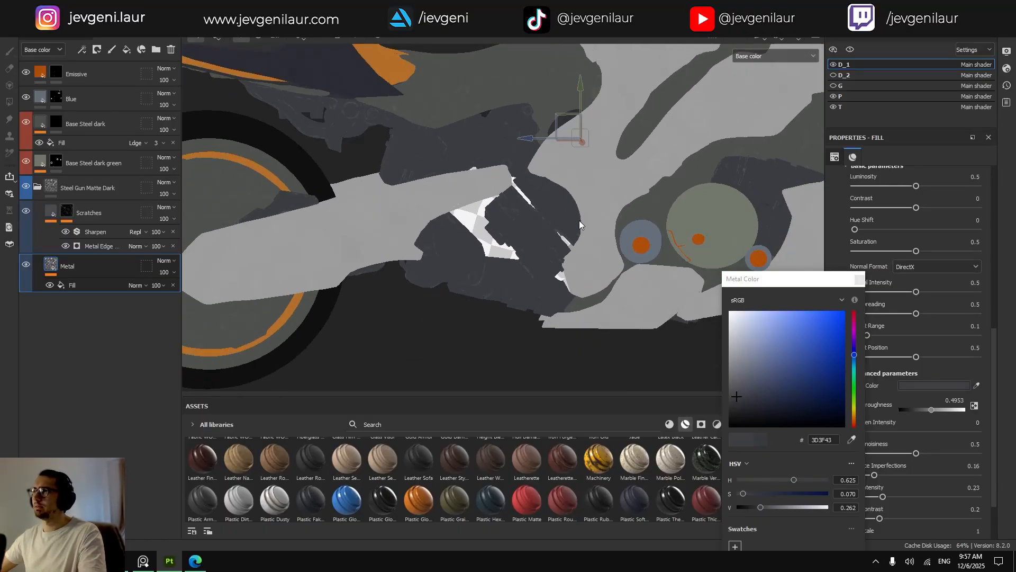
pyautogui.keyDown('alt'); pyautogui.moveTo(580, 225); pyautogui.dragTo(530, 291, button='middle'); pyautogui.keyUp('alt')
pyautogui.scroll(-4, 530, 294)
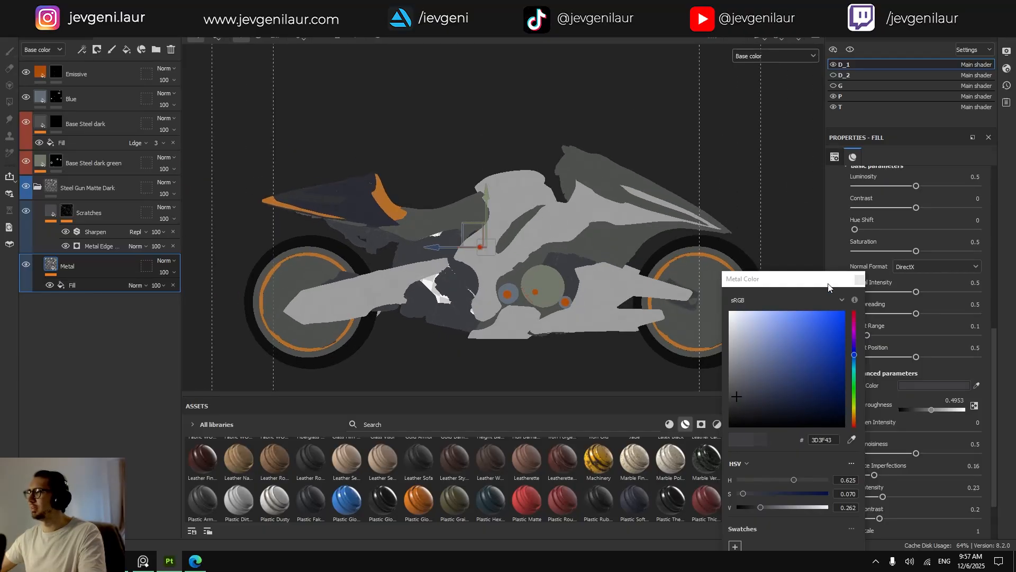
pyautogui.click(861, 279)
pyautogui.press('m')
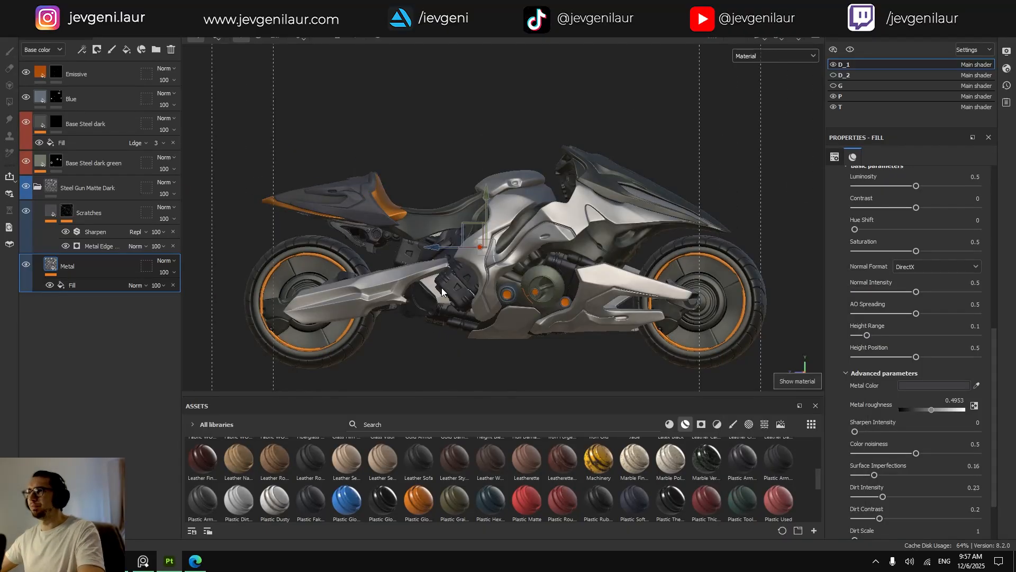
# Collapse the Steel Gun Matte Dark folder, add a black mask to it and activate Polygon Fill.
pyautogui.scroll(2, 442, 290)
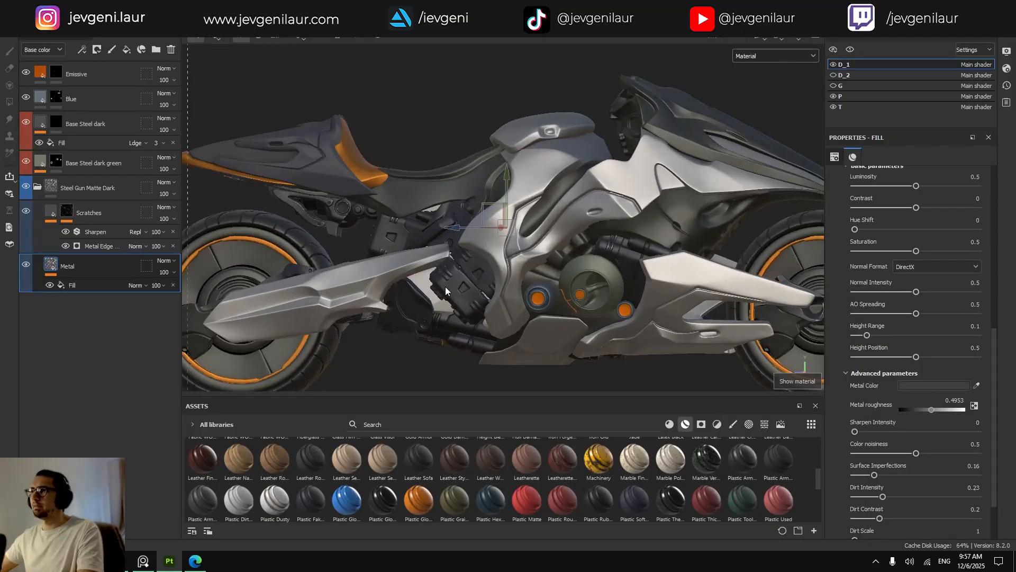
pyautogui.click(38, 187)
pyautogui.click(73, 190)
pyautogui.rightClick(72, 190)
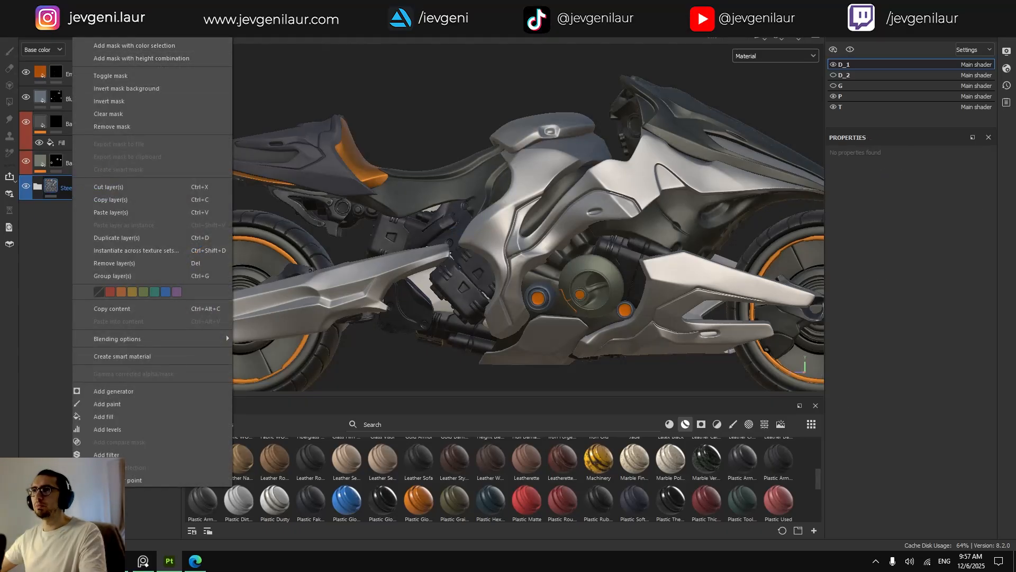
pyautogui.click(110, 20)
pyautogui.scroll(2, 445, 288)
pyautogui.keyDown('alt'); pyautogui.moveTo(481, 304); pyautogui.dragTo(497, 265, button='middle'); pyautogui.keyUp('alt')
pyautogui.press('4')
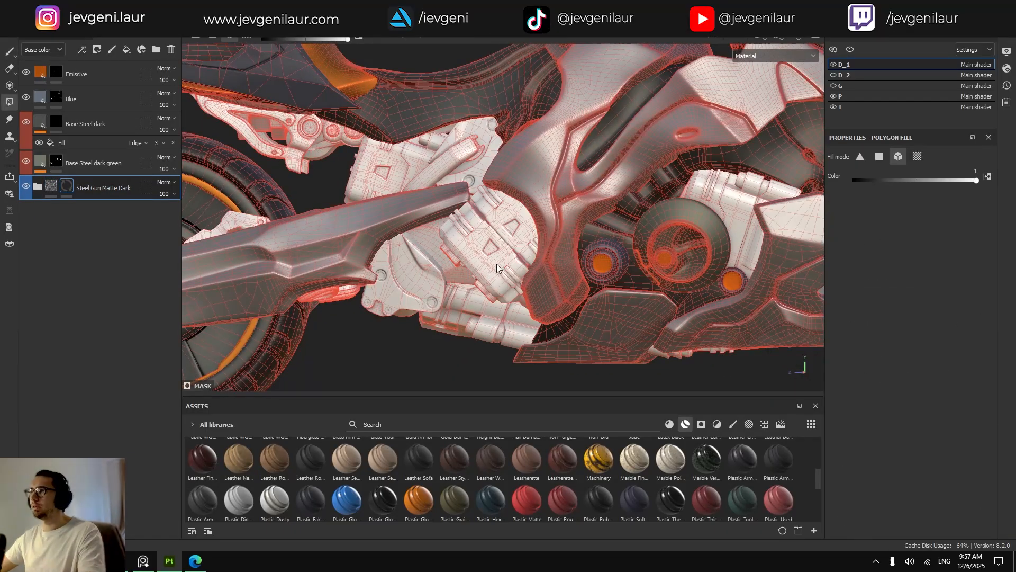
# Fill the slanted engine cylinder block and the lower cylinders beneath it into the Steel Gun Matte Dark mask.
pyautogui.click(498, 264)
pyautogui.click(513, 231)
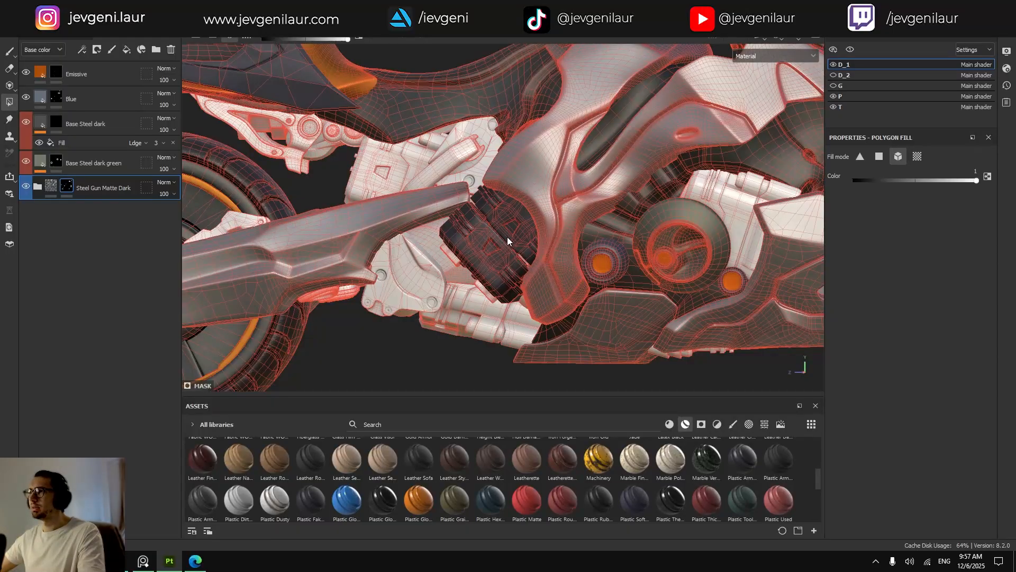
pyautogui.keyDown('alt'); pyautogui.moveTo(503, 279); pyautogui.dragTo(518, 272); pyautogui.keyUp('alt')
pyautogui.click(484, 319)
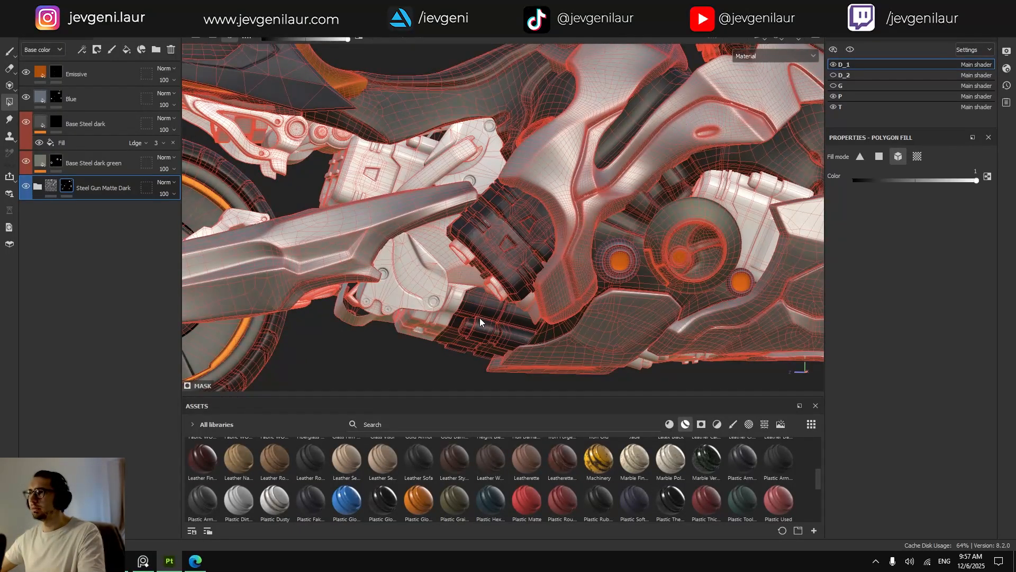
pyautogui.click(443, 319)
# Add the rear engine box, the front cylinders and the underside engine block to the Steel Gun Matte Dark mask.
pyautogui.keyDown('alt'); pyautogui.moveTo(396, 224); pyautogui.dragTo(380, 237); pyautogui.keyUp('alt')
pyautogui.keyDown('alt'); pyautogui.moveTo(371, 163); pyautogui.dragTo(586, 185); pyautogui.keyUp('alt')
pyautogui.keyDown('alt'); pyautogui.moveTo(678, 238); pyautogui.dragTo(605, 231); pyautogui.keyUp('alt')
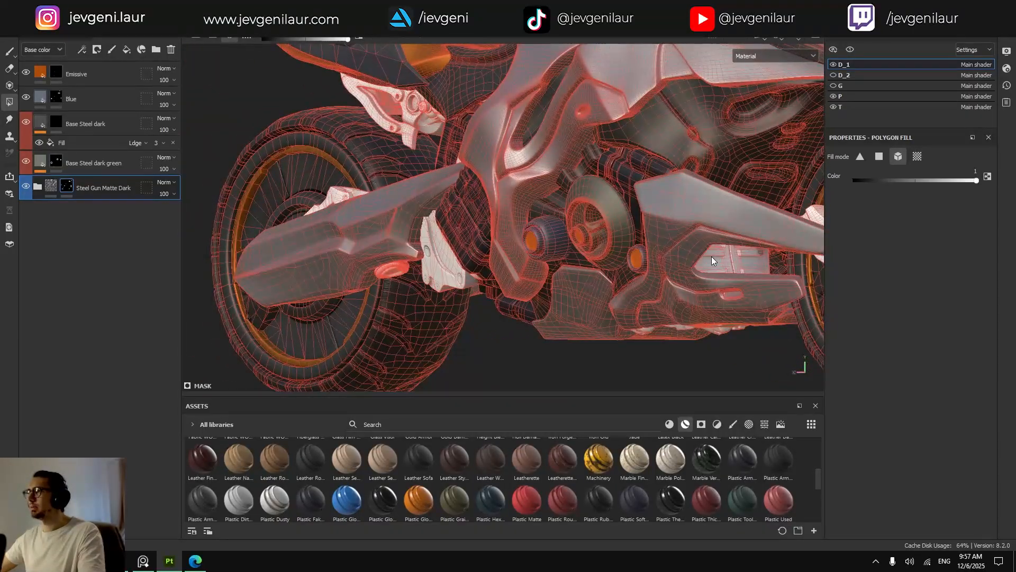
pyautogui.keyDown('alt'); pyautogui.moveTo(738, 262); pyautogui.dragTo(706, 286); pyautogui.keyUp('alt')
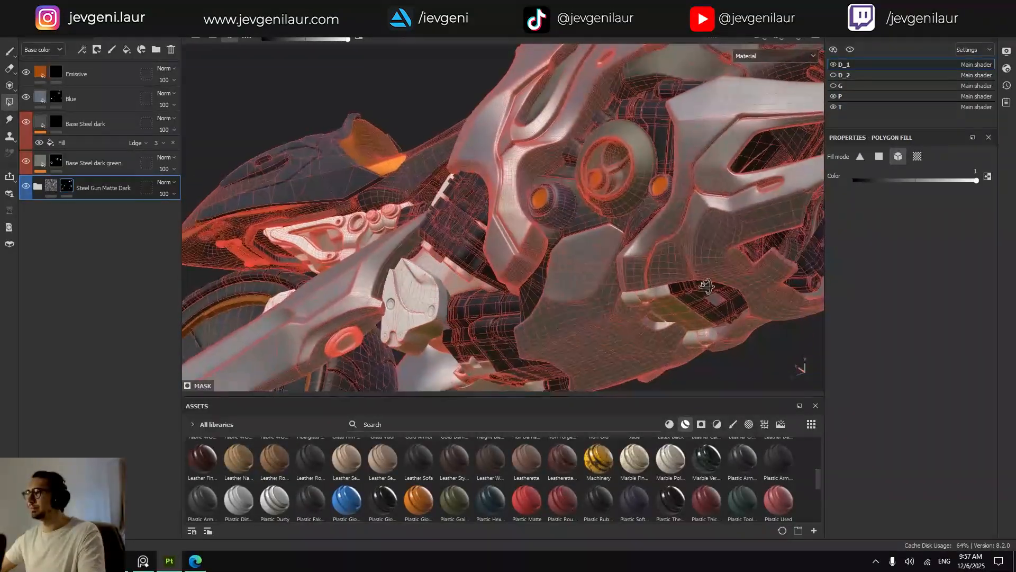
pyautogui.click(652, 292)
pyautogui.moveTo(617, 233)
pyautogui.keyDown('alt'); pyautogui.mouseDown()
pyautogui.moveTo(594, 250)
pyautogui.moveTo(601, 236)
pyautogui.mouseUp(); pyautogui.keyUp('alt')
pyautogui.keyDown('alt'); pyautogui.moveTo(601, 237); pyautogui.dragTo(600, 252, button='middle'); pyautogui.keyUp('alt')
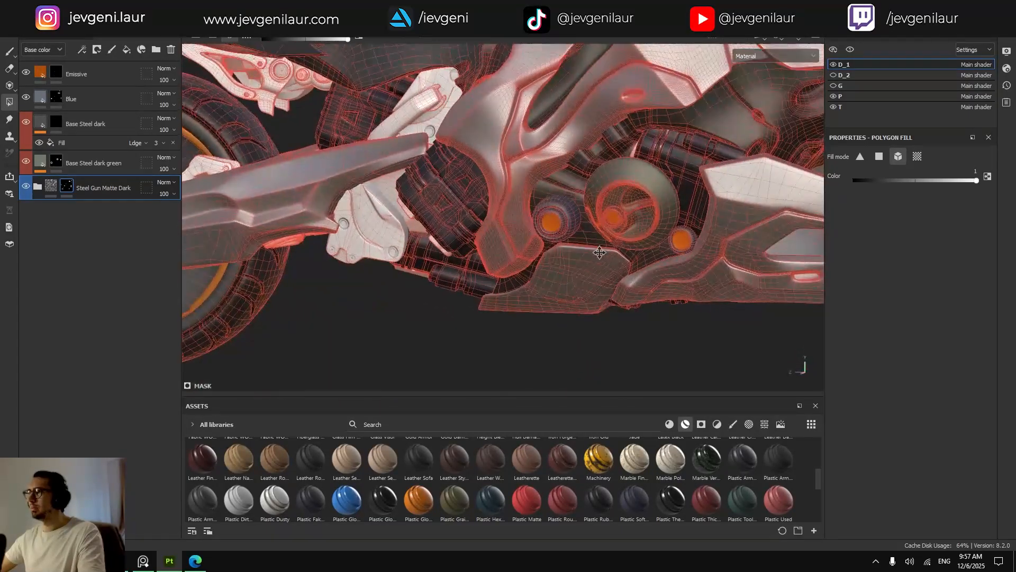
# Examine the engine and swingarm area from several angles for unmasked parts, toggling the P texture set's visibility to tell the parts apart.
pyautogui.scroll(3, 610, 130)
pyautogui.keyDown('alt'); pyautogui.moveTo(611, 129); pyautogui.dragTo(650, 154); pyautogui.keyUp('alt')
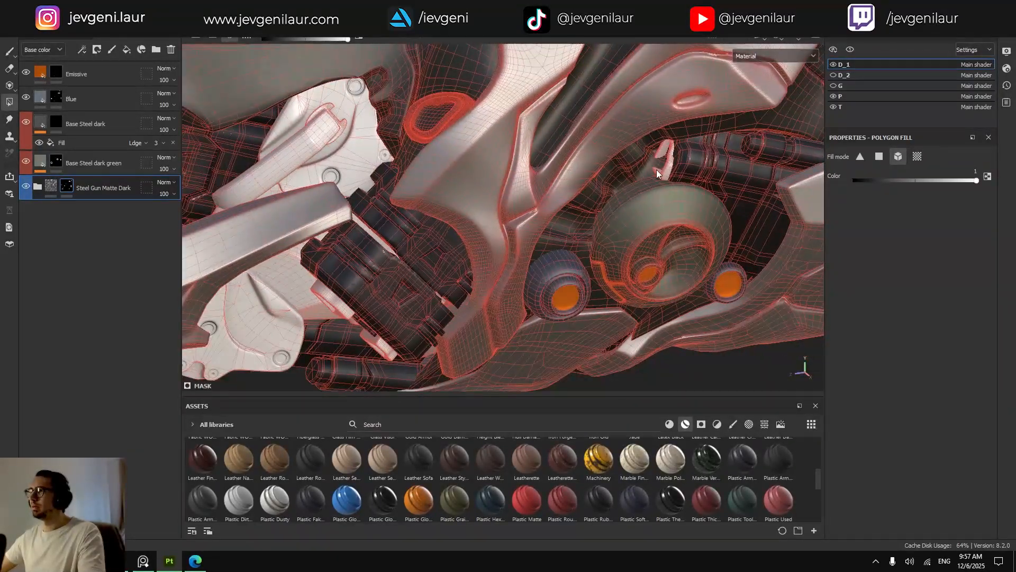
pyautogui.scroll(2, 662, 171)
pyautogui.scroll(-2, 614, 199)
pyautogui.keyDown('alt'); pyautogui.moveTo(529, 237); pyautogui.dragTo(665, 196, button='middle'); pyautogui.keyUp('alt')
pyautogui.keyDown('alt'); pyautogui.moveTo(472, 207); pyautogui.dragTo(566, 259, button='middle'); pyautogui.keyUp('alt')
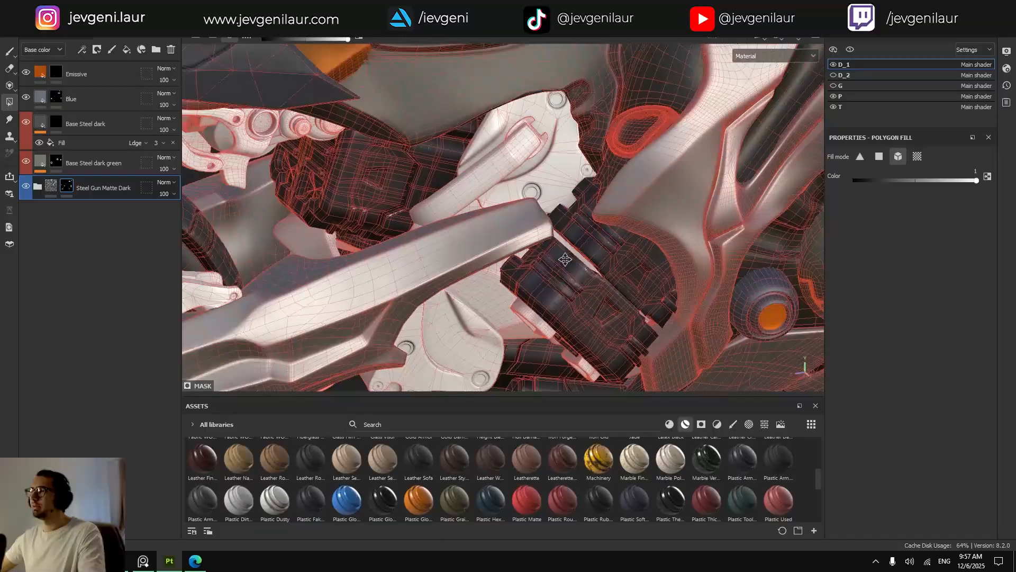
pyautogui.keyDown('alt'); pyautogui.moveTo(565, 259); pyautogui.dragTo(629, 182); pyautogui.keyUp('alt')
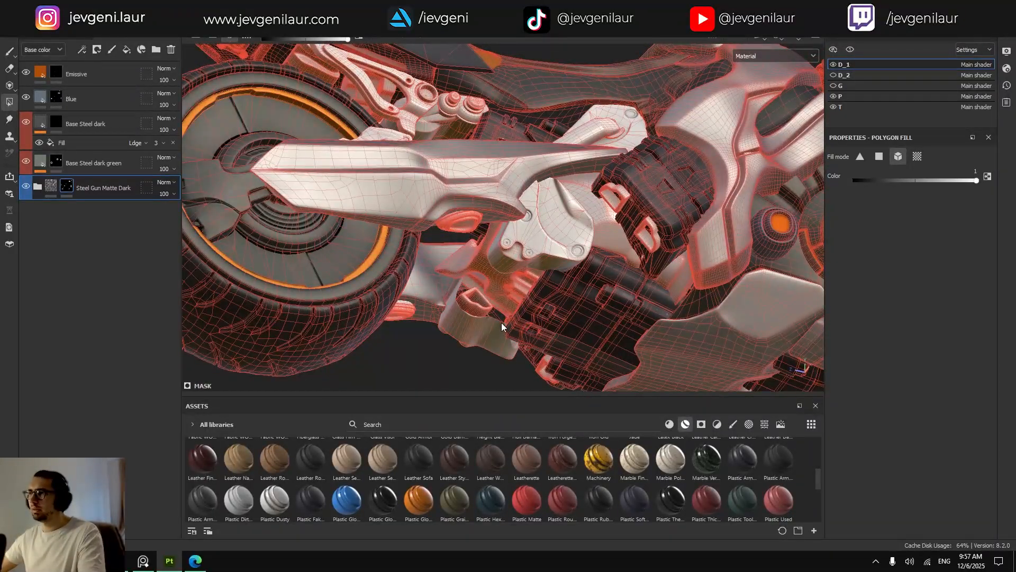
pyautogui.keyDown('alt'); pyautogui.moveTo(566, 250); pyautogui.dragTo(529, 286, button='middle'); pyautogui.keyUp('alt')
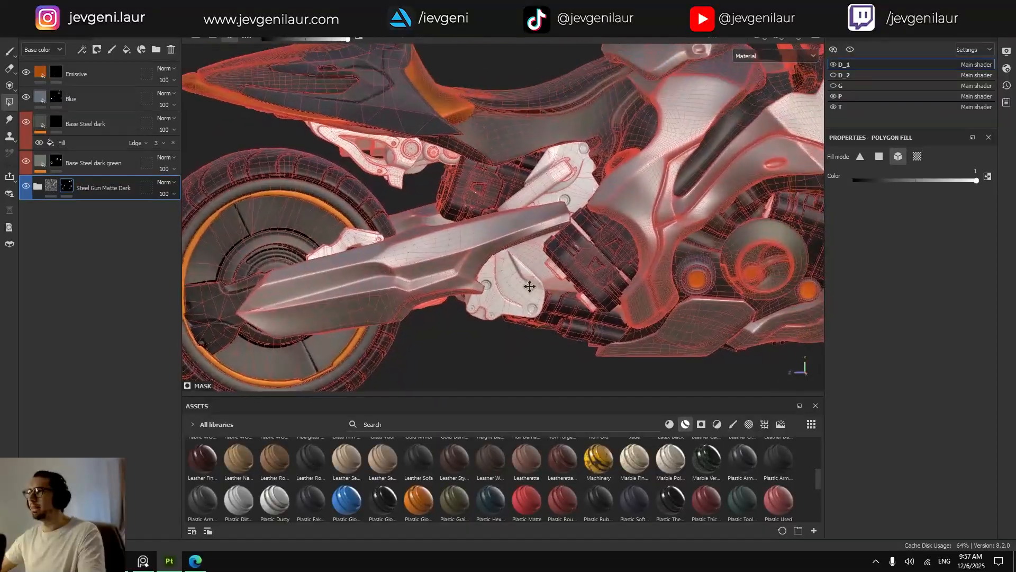
pyautogui.keyDown('alt'); pyautogui.moveTo(529, 286); pyautogui.dragTo(548, 275); pyautogui.keyUp('alt')
pyautogui.press('1')
pyautogui.keyDown('alt'); pyautogui.moveTo(548, 275); pyautogui.dragTo(577, 265, button='right'); pyautogui.keyUp('alt')
pyautogui.moveTo(577, 264)
pyautogui.keyDown('alt'); pyautogui.mouseDown()
pyautogui.moveTo(586, 243)
pyautogui.moveTo(550, 281)
pyautogui.mouseUp(); pyautogui.keyUp('alt')
pyautogui.press('4')
pyautogui.keyDown('alt'); pyautogui.moveTo(551, 281); pyautogui.dragTo(561, 279, button='right'); pyautogui.keyUp('alt')
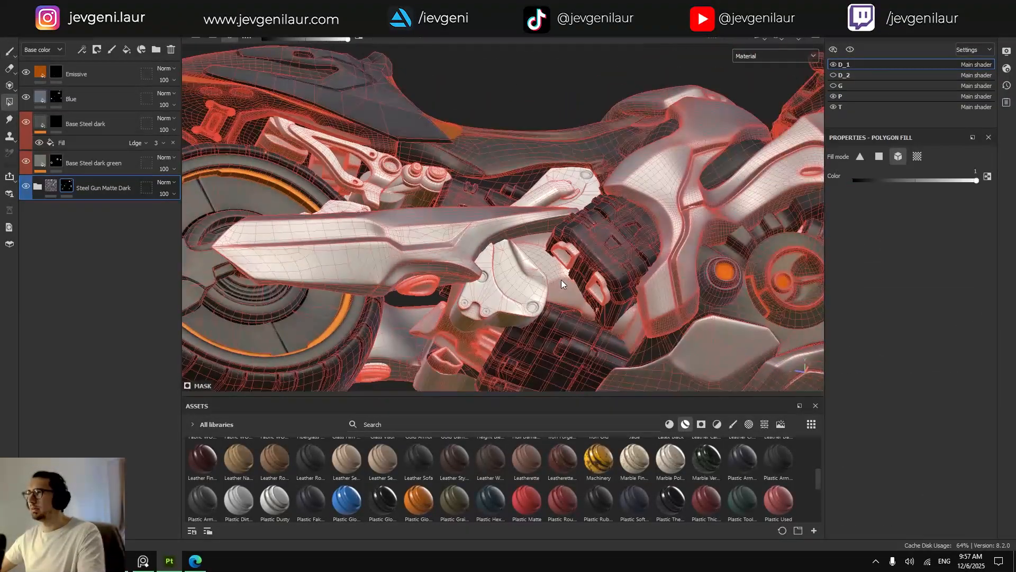
pyautogui.keyDown('alt'); pyautogui.moveTo(563, 283); pyautogui.dragTo(569, 313); pyautogui.keyUp('alt')
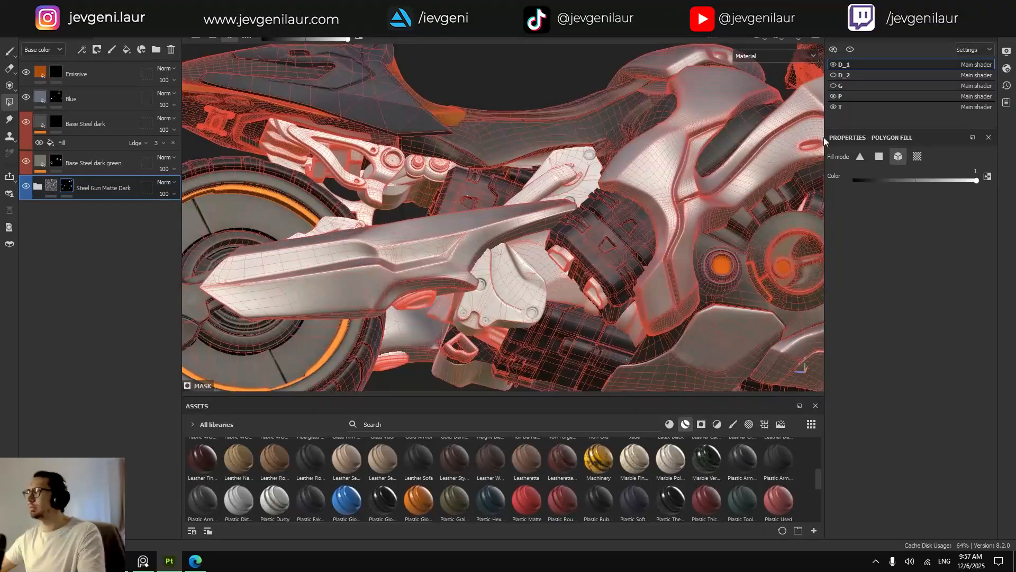
pyautogui.click(832, 96)
pyautogui.click(832, 96)
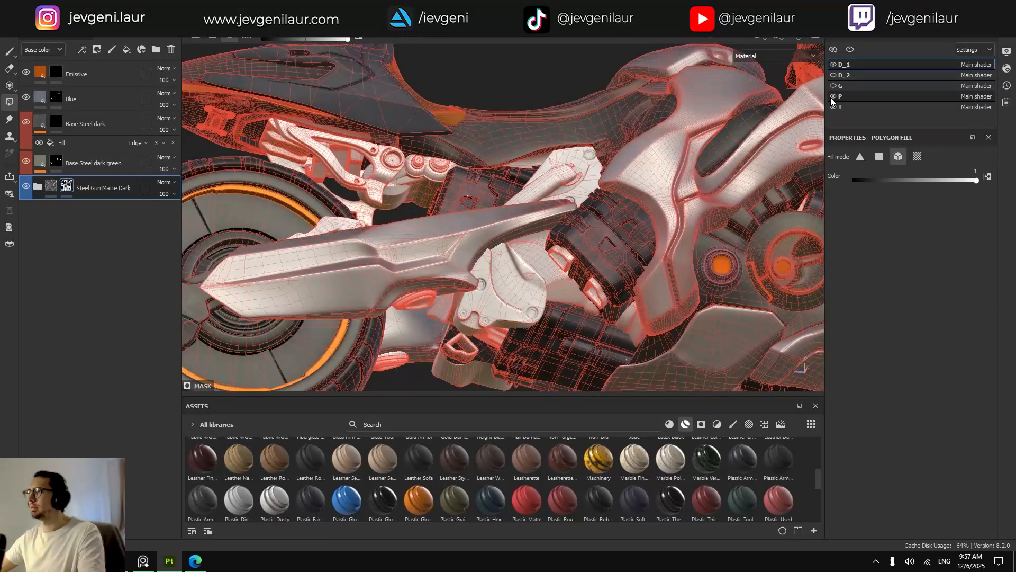
pyautogui.keyDown('alt'); pyautogui.moveTo(533, 254); pyautogui.dragTo(502, 317); pyautogui.keyUp('alt')
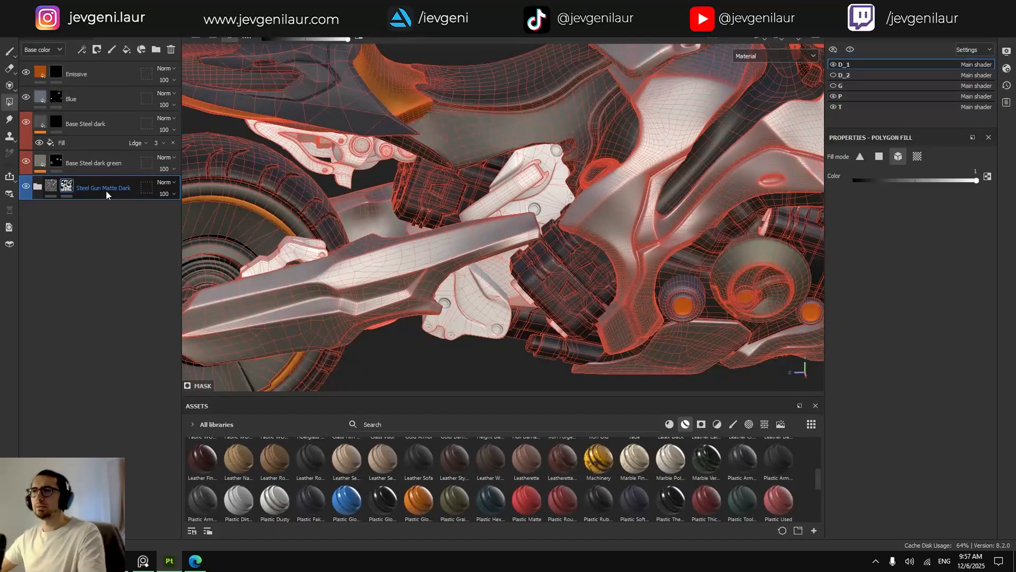
# Duplicate the Steel Gun Matte Dark folder and set the Metal Color of the copy's Metal layer to 505257.
pyautogui.hotkey('ctrl', 'd')
pyautogui.doubleClick(113, 189)
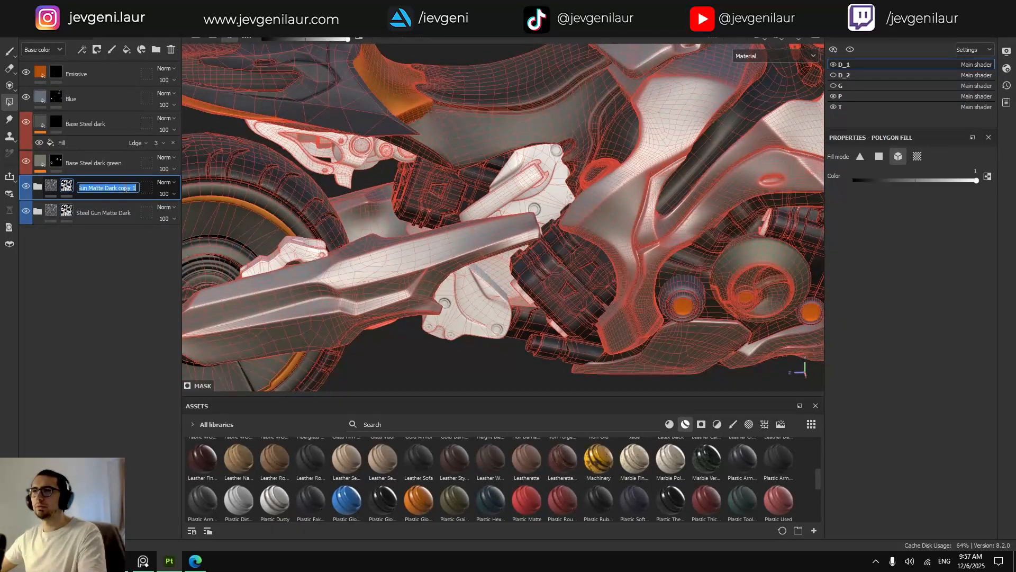
pyautogui.press('Return')
pyautogui.click(37, 186)
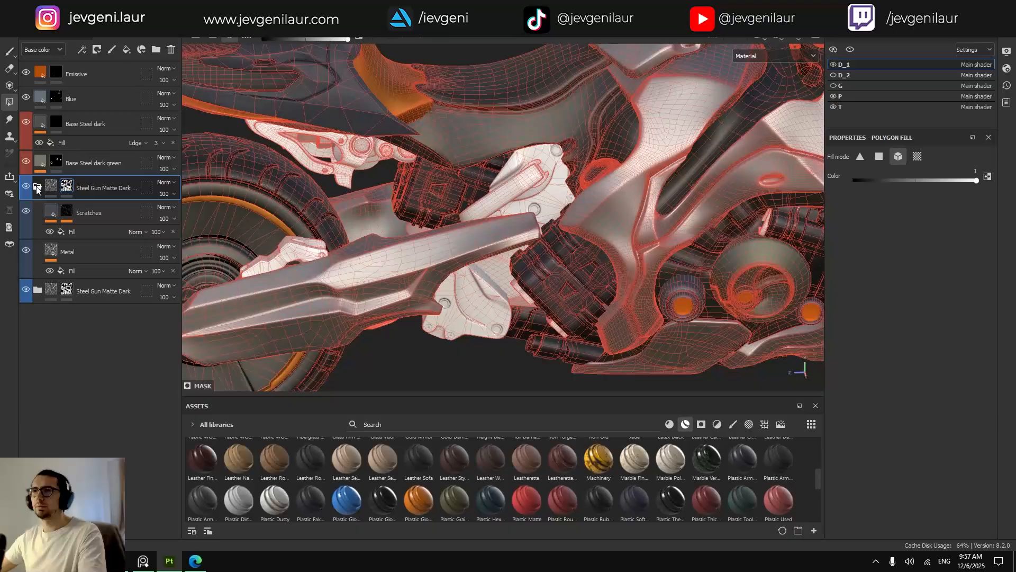
pyautogui.click(49, 252)
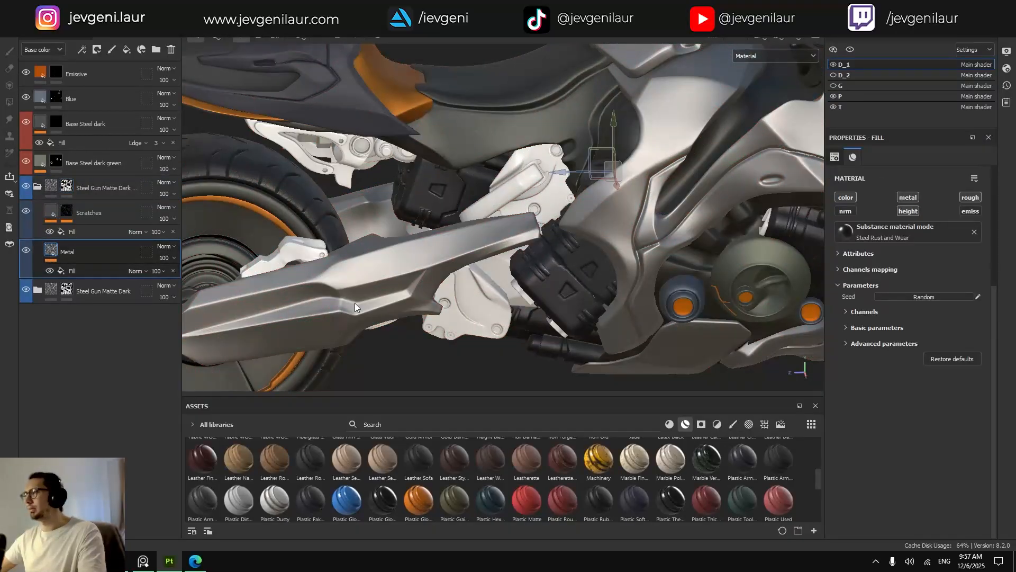
pyautogui.click(855, 343)
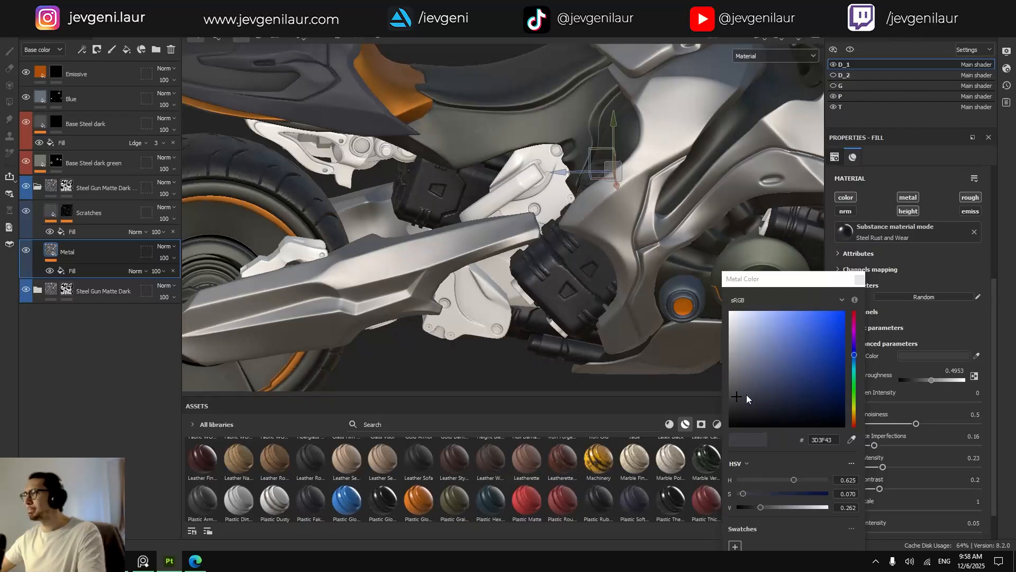
pyautogui.moveTo(741, 395); pyautogui.dragTo(739, 387)
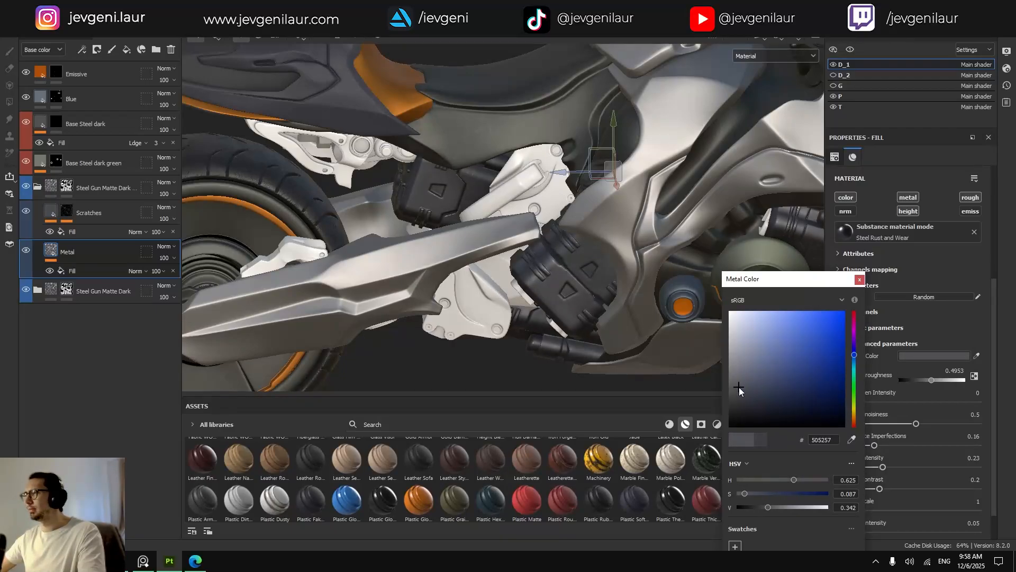
pyautogui.click(858, 280)
# Collapse the duplicated folder and rename it Steel Gun Matte bright.
pyautogui.click(39, 189)
pyautogui.press('4')
pyautogui.doubleClick(125, 186)
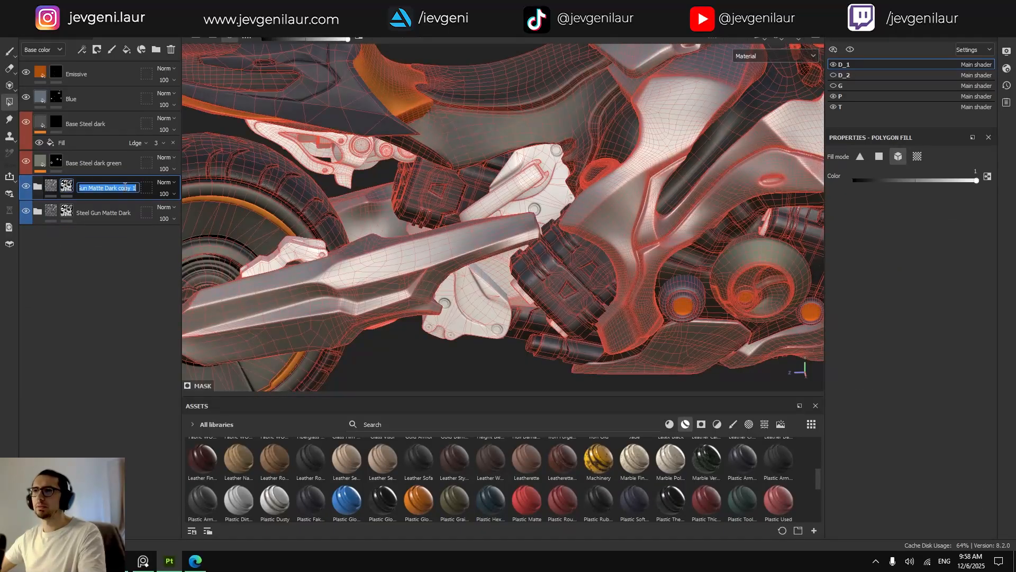
pyautogui.write('bt')
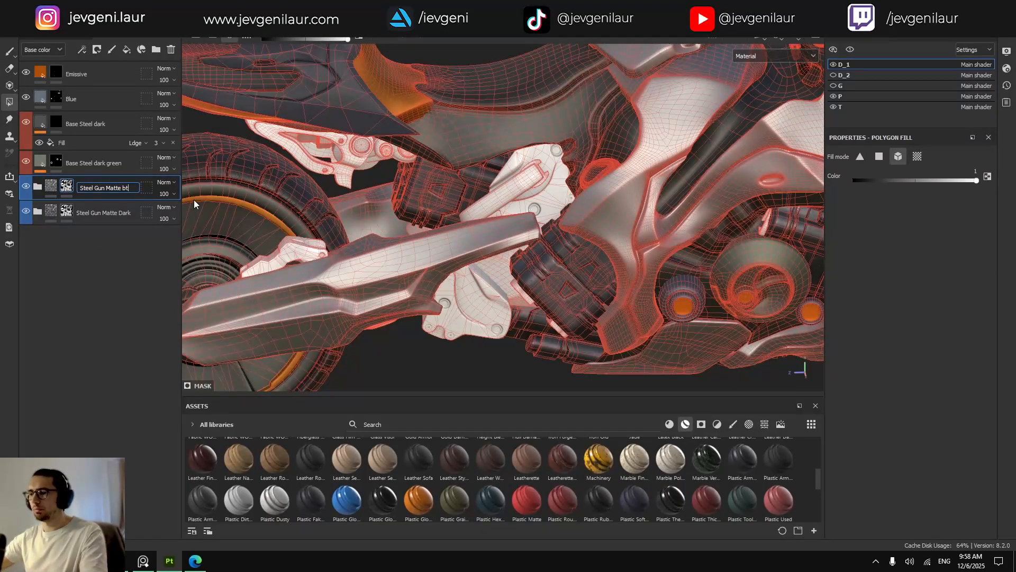
pyautogui.write('ig')
pyautogui.press('BackSpace')
pyautogui.press('BackSpace')
pyautogui.press('BackSpace')
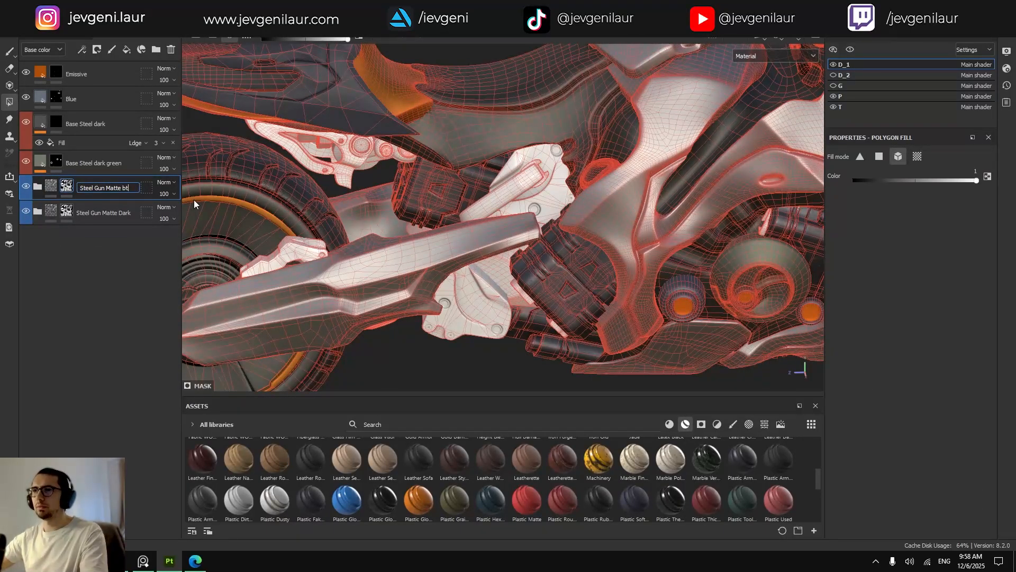
pyautogui.write('righ')
pyautogui.write('t')
pyautogui.press('Return')
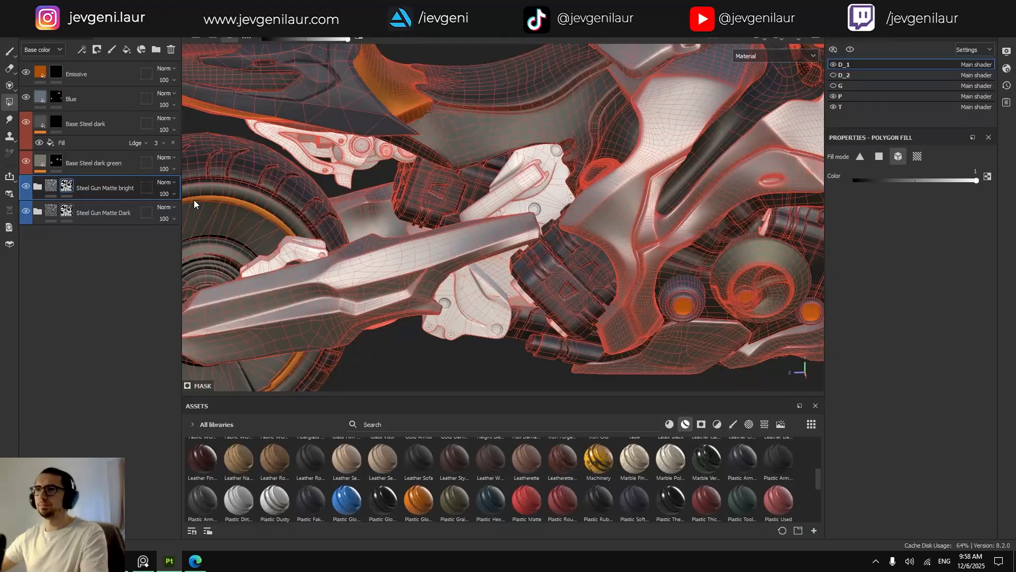
# Give the Steel Gun Matte bright folder a fresh black mask and fill in the rear subframe bracket and the engine side plates.
pyautogui.rightClick(68, 186)
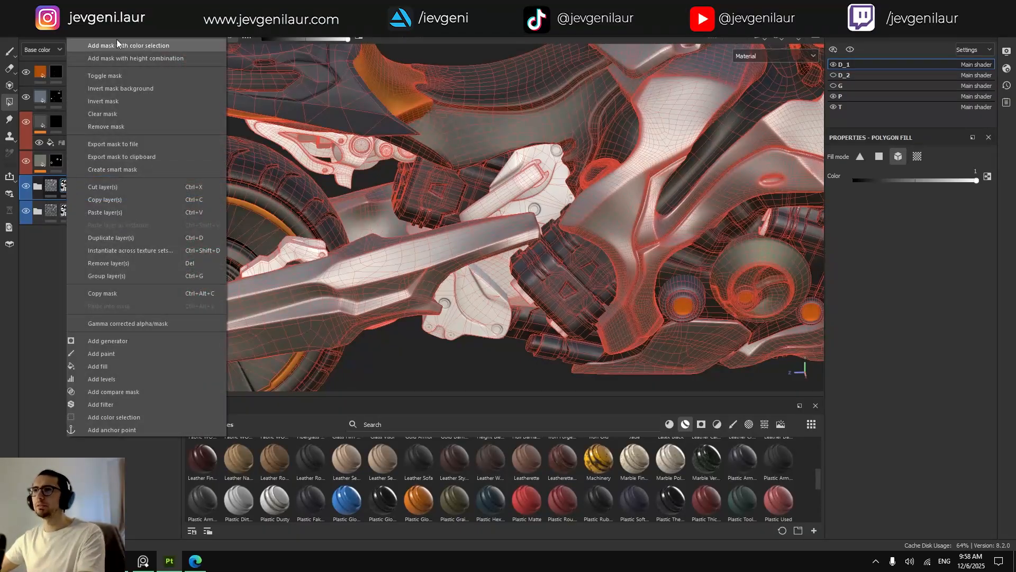
pyautogui.click(118, 21)
pyautogui.keyDown('alt'); pyautogui.moveTo(482, 179); pyautogui.dragTo(489, 254, button='right'); pyautogui.keyUp('alt')
pyautogui.keyDown('alt'); pyautogui.moveTo(489, 257); pyautogui.dragTo(535, 240); pyautogui.keyUp('alt')
pyautogui.keyDown('alt'); pyautogui.moveTo(635, 180); pyautogui.dragTo(485, 214); pyautogui.keyUp('alt')
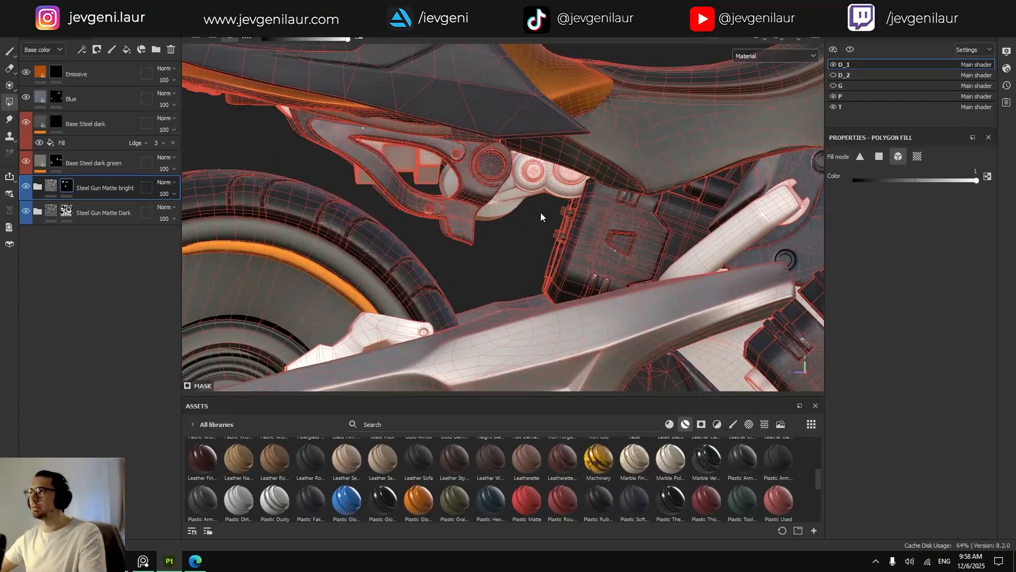
pyautogui.keyDown('alt'); pyautogui.moveTo(624, 264); pyautogui.dragTo(546, 187, button='middle'); pyautogui.keyUp('alt')
pyautogui.keyDown('alt'); pyautogui.moveTo(546, 186); pyautogui.dragTo(592, 247, button='right'); pyautogui.keyUp('alt')
pyautogui.keyDown('alt'); pyautogui.moveTo(592, 248); pyautogui.dragTo(631, 281); pyautogui.keyUp('alt')
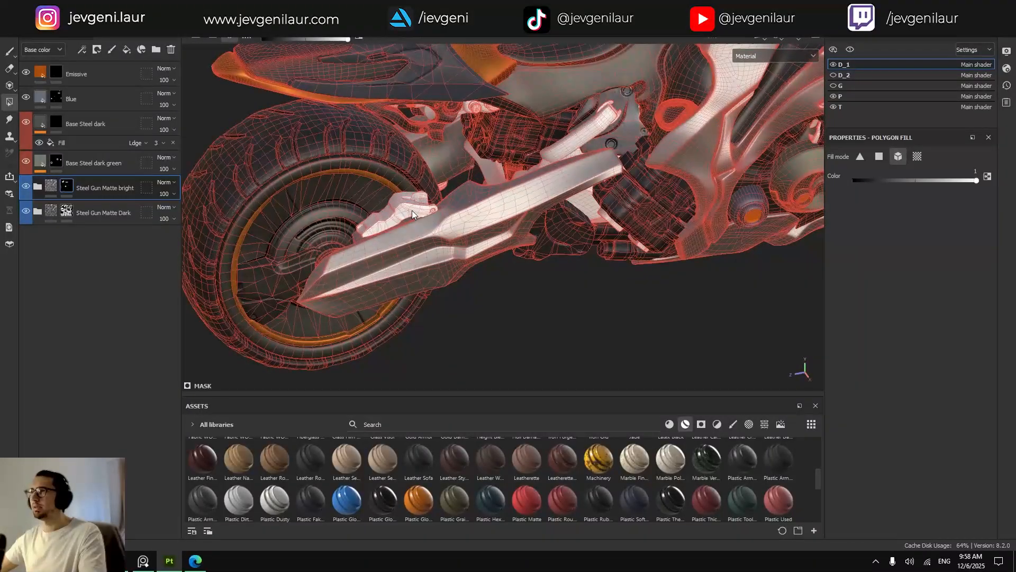
# Undo the last mask fill and inspect the bright steel engine plates without the wireframe.
pyautogui.hotkey('ctrl', 'z')
pyautogui.press('1')
pyautogui.keyDown('alt'); pyautogui.moveTo(435, 239); pyautogui.dragTo(423, 204); pyautogui.keyUp('alt')
pyautogui.keyDown('alt'); pyautogui.moveTo(666, 258); pyautogui.dragTo(508, 256, button='middle'); pyautogui.keyUp('alt')
pyautogui.keyDown('alt'); pyautogui.moveTo(508, 256); pyautogui.dragTo(490, 244, button='right'); pyautogui.keyUp('alt')
pyautogui.keyDown('alt'); pyautogui.moveTo(489, 243); pyautogui.dragTo(571, 243); pyautogui.keyUp('alt')
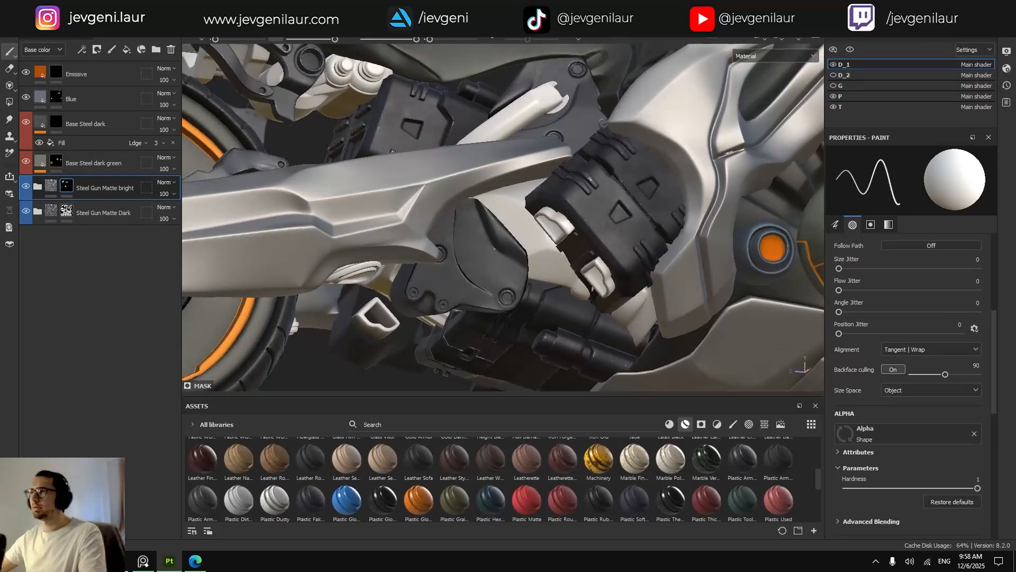
# Hide the Scratches layer in the Steel Gun Matte bright folder and check the engine plates from several angles and under different lighting.
pyautogui.click(37, 187)
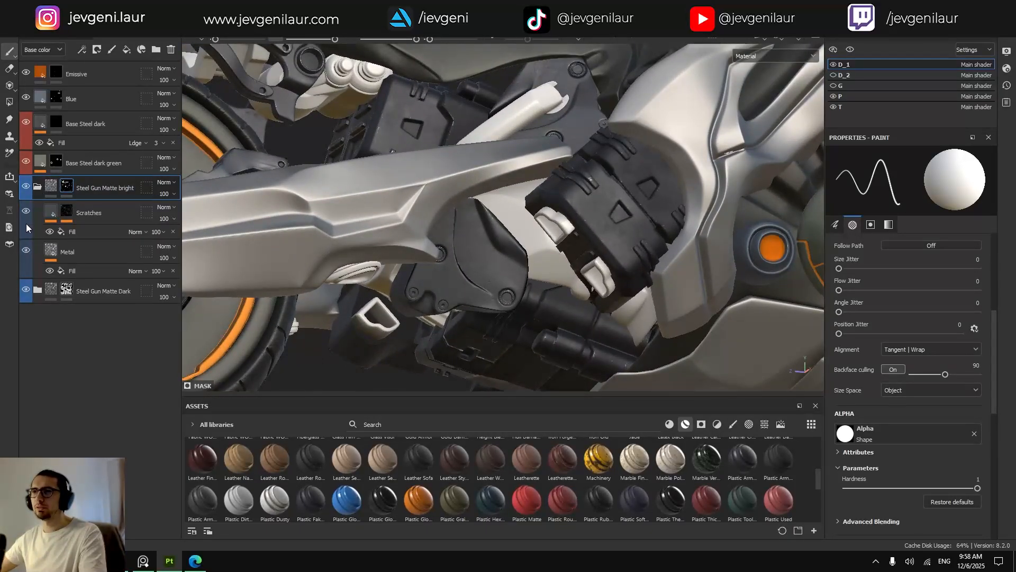
pyautogui.keyDown('alt'); pyautogui.moveTo(465, 254); pyautogui.dragTo(484, 282); pyautogui.keyUp('alt')
pyautogui.keyDown('shift'); pyautogui.moveTo(483, 281); pyautogui.dragTo(469, 271, button='right'); pyautogui.keyUp('shift')
pyautogui.keyDown('alt'); pyautogui.moveTo(482, 261); pyautogui.dragTo(450, 301, button='middle'); pyautogui.keyUp('alt')
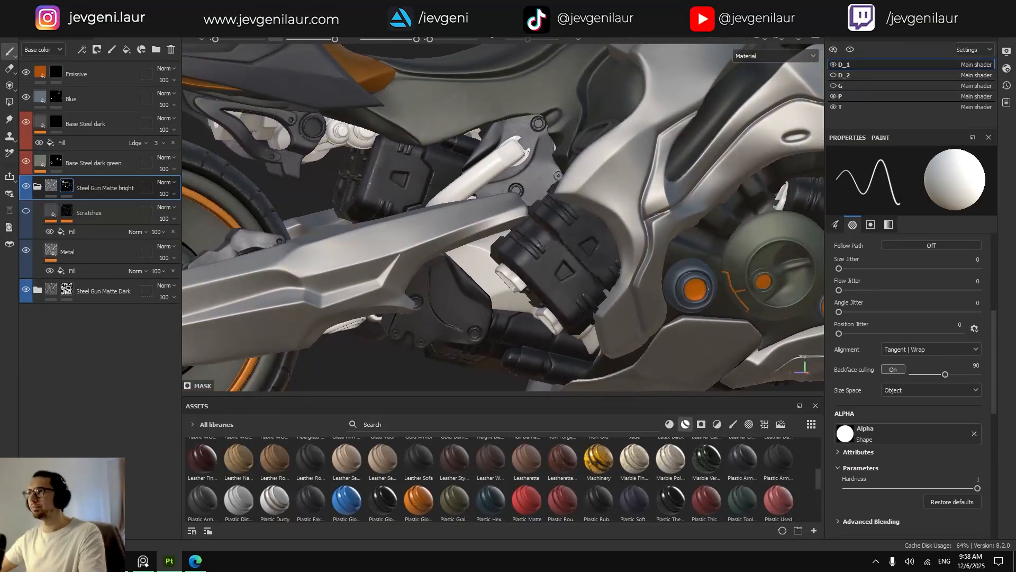
pyautogui.keyDown('alt'); pyautogui.moveTo(450, 301); pyautogui.dragTo(547, 211, button='right'); pyautogui.keyUp('alt')
pyautogui.moveTo(553, 194)
pyautogui.keyDown('alt'); pyautogui.mouseDown()
pyautogui.moveTo(571, 183)
pyautogui.moveTo(562, 201)
pyautogui.mouseUp(); pyautogui.keyUp('alt')
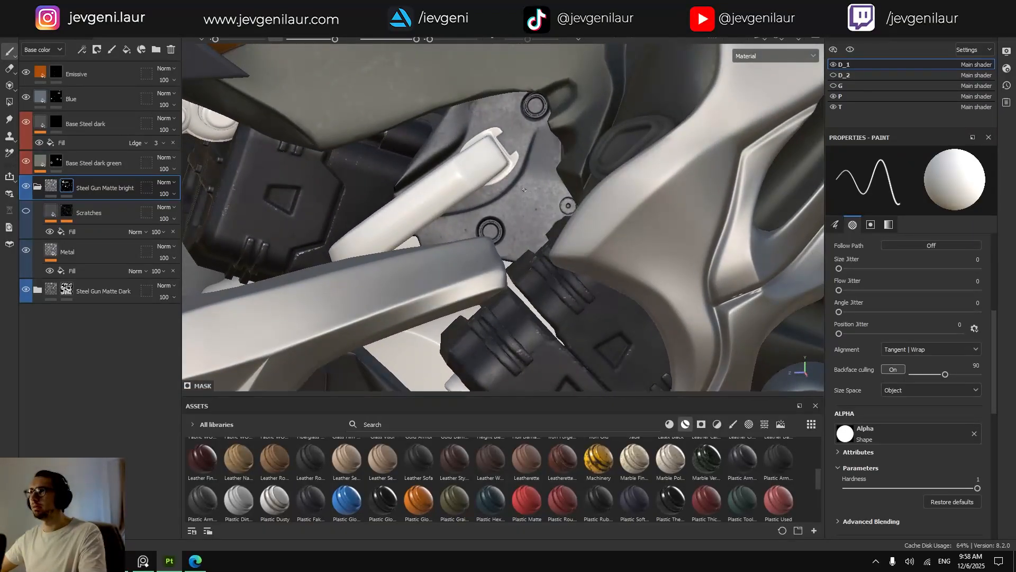
pyautogui.keyDown('alt'); pyautogui.moveTo(562, 202); pyautogui.dragTo(520, 244, button='right'); pyautogui.keyUp('alt')
pyautogui.keyDown('alt'); pyautogui.moveTo(520, 244); pyautogui.dragTo(541, 199, button='middle'); pyautogui.keyUp('alt')
pyautogui.moveTo(547, 252)
pyautogui.keyDown('alt'); pyautogui.mouseDown()
pyautogui.moveTo(532, 257)
pyautogui.moveTo(558, 248)
pyautogui.mouseUp(); pyautogui.keyUp('alt')
pyautogui.keyDown('alt'); pyautogui.moveTo(558, 248); pyautogui.dragTo(571, 139, button='middle'); pyautogui.keyUp('alt')
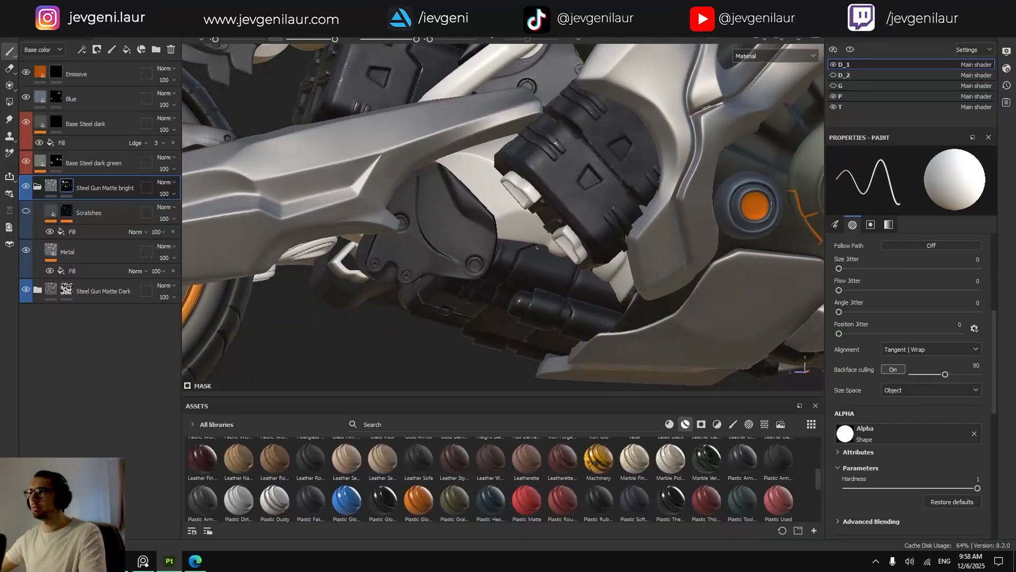
pyautogui.keyDown('alt'); pyautogui.moveTo(571, 159); pyautogui.dragTo(567, 199); pyautogui.keyUp('alt')
pyautogui.keyDown('alt'); pyautogui.moveTo(566, 199); pyautogui.dragTo(509, 259, button='right'); pyautogui.keyUp('alt')
pyautogui.moveTo(509, 260)
pyautogui.keyDown('alt'); pyautogui.mouseDown()
pyautogui.moveTo(423, 278)
pyautogui.moveTo(477, 265)
pyautogui.mouseUp(); pyautogui.keyUp('alt')
# Identify the parts of the P texture set by toggling its visibility, select it and toggle its Base Steel dark green layer.
pyautogui.press('4')
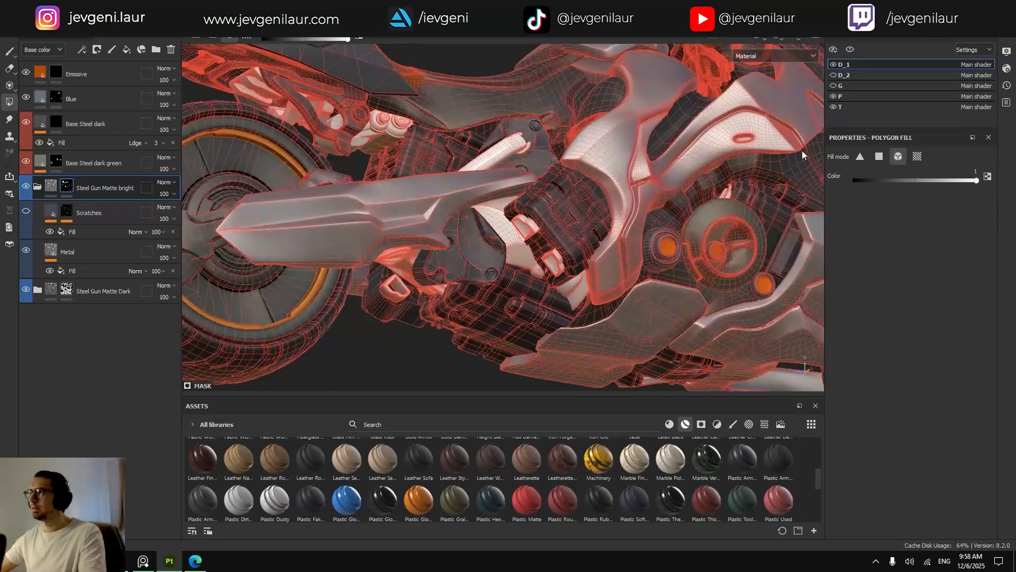
pyautogui.click(833, 97)
pyautogui.click(833, 96)
pyautogui.click(843, 96)
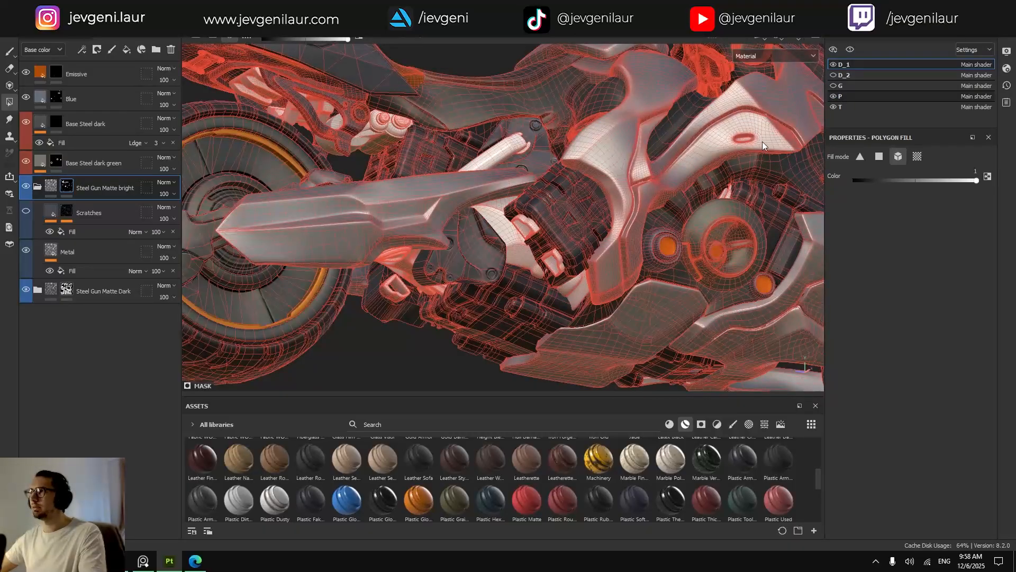
pyautogui.keyDown('alt'); pyautogui.moveTo(541, 259); pyautogui.dragTo(595, 253); pyautogui.keyUp('alt')
pyautogui.keyDown('alt'); pyautogui.moveTo(595, 253); pyautogui.dragTo(500, 230, button='middle'); pyautogui.keyUp('alt')
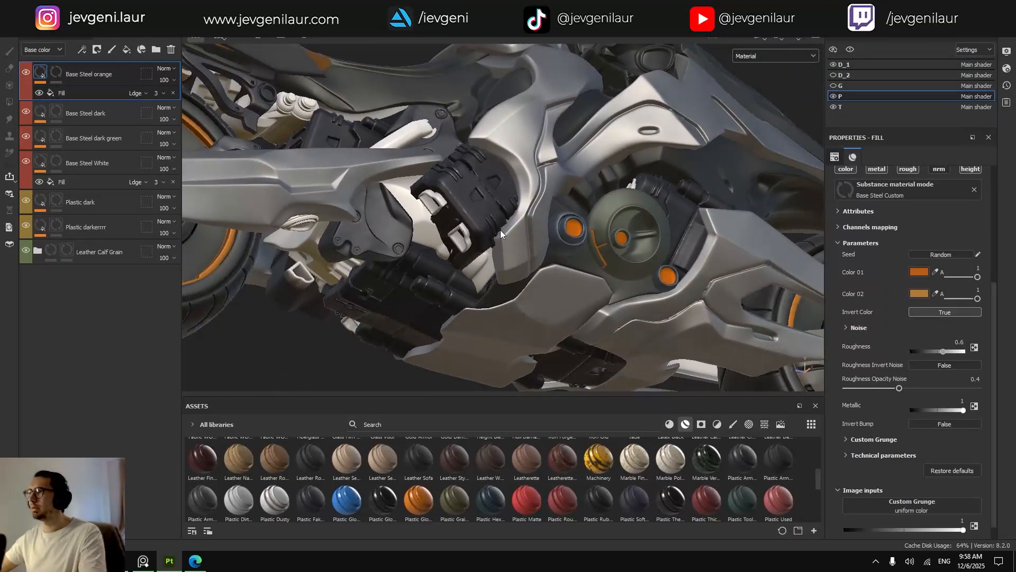
pyautogui.click(23, 135)
pyautogui.click(22, 136)
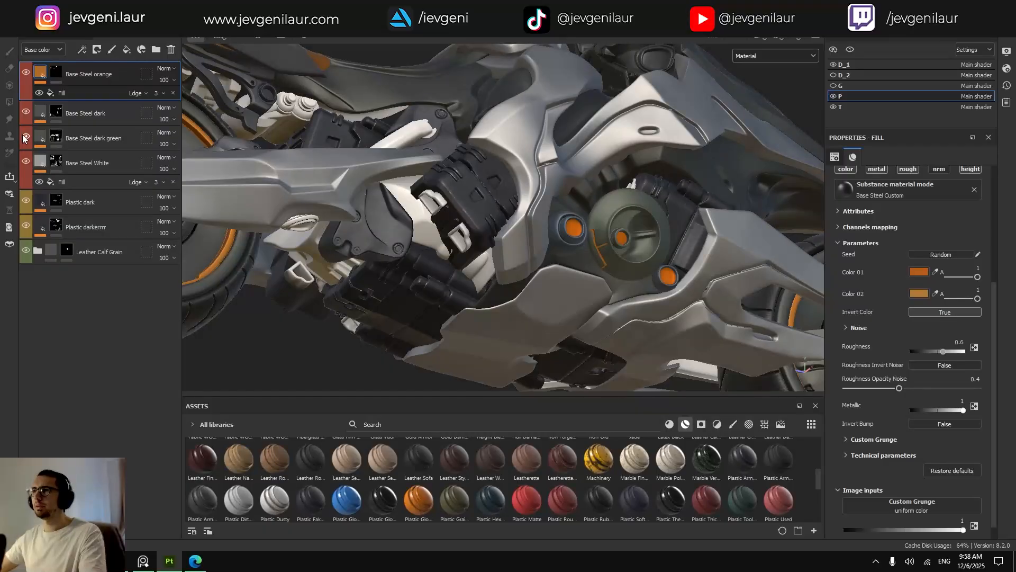
# Fill the part beneath the rear swingarm into the mask of the Base Steel dark green layer.
pyautogui.click(54, 140)
pyautogui.click(304, 251)
pyautogui.press('1')
pyautogui.moveTo(376, 251)
pyautogui.keyDown('alt'); pyautogui.mouseDown()
pyautogui.moveTo(422, 299)
pyautogui.moveTo(414, 310)
pyautogui.mouseUp(); pyautogui.keyUp('alt')
pyautogui.scroll(-4, 414, 311)
pyautogui.keyDown('alt'); pyautogui.moveTo(414, 311); pyautogui.dragTo(419, 349, button='middle'); pyautogui.keyUp('alt')
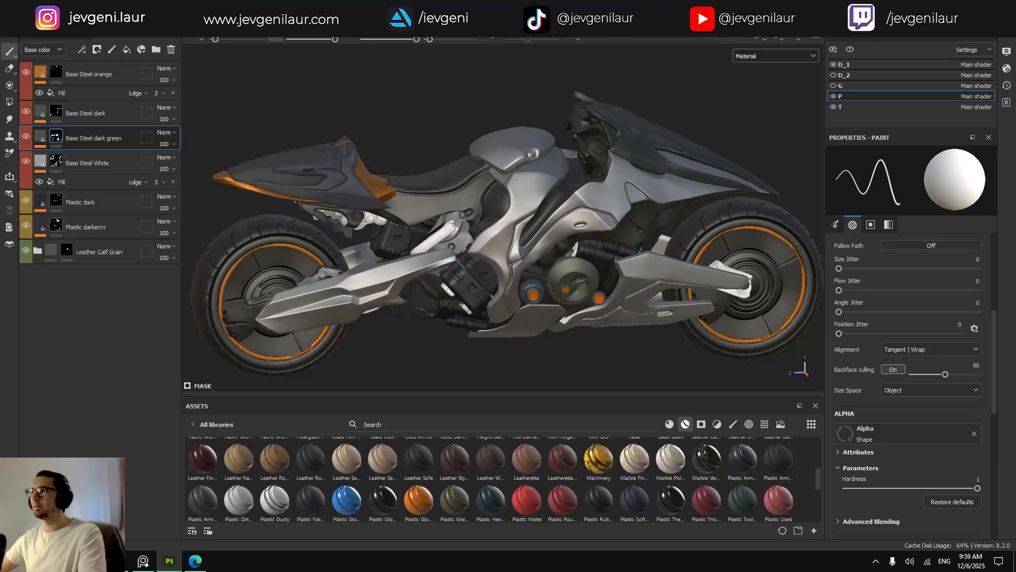
pyautogui.moveTo(511, 244)
pyautogui.keyDown('alt'); pyautogui.mouseDown()
pyautogui.moveTo(458, 275)
pyautogui.moveTo(508, 262)
pyautogui.moveTo(444, 269)
pyautogui.moveTo(509, 263)
pyautogui.mouseUp(); pyautogui.keyUp('alt')
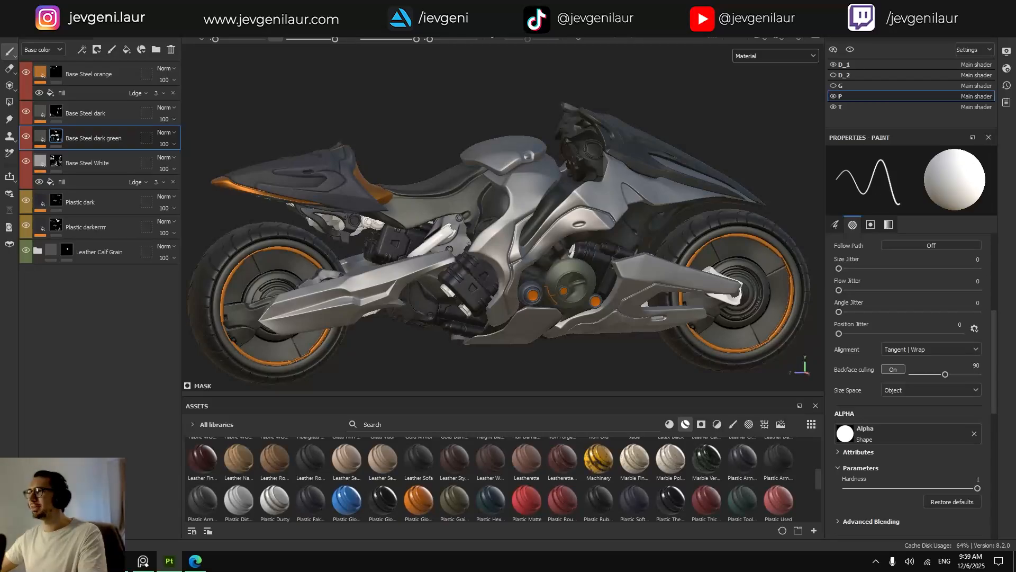
pyautogui.scroll(6, 412, 258)
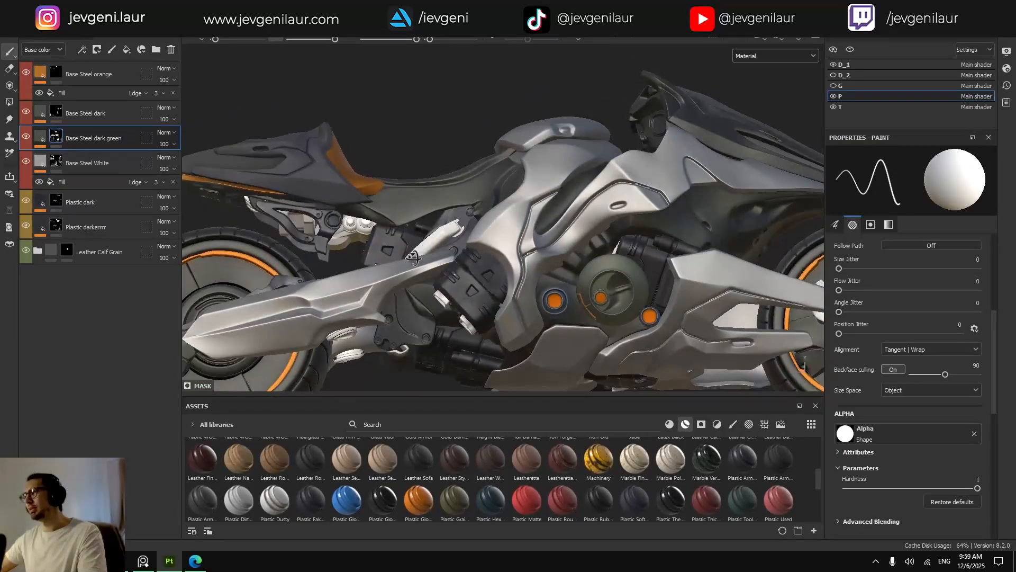
pyautogui.keyDown('alt'); pyautogui.moveTo(413, 257); pyautogui.dragTo(434, 266); pyautogui.keyUp('alt')
pyautogui.keyDown('alt'); pyautogui.moveTo(435, 266); pyautogui.dragTo(495, 245, button='middle'); pyautogui.keyUp('alt')
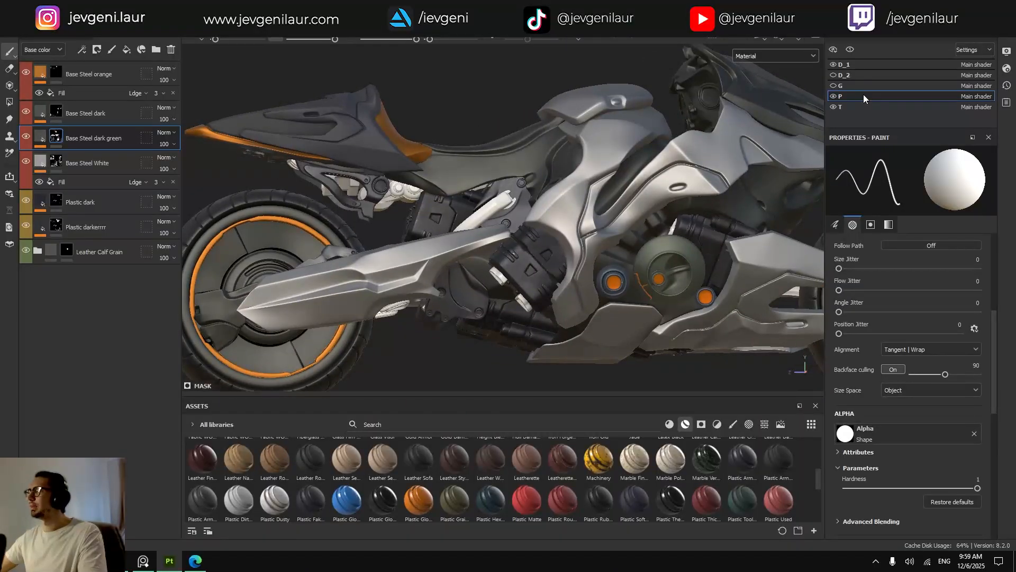
# Open the D_1 texture set and inspect the white mechanical parts under the seat.
pyautogui.click(839, 64)
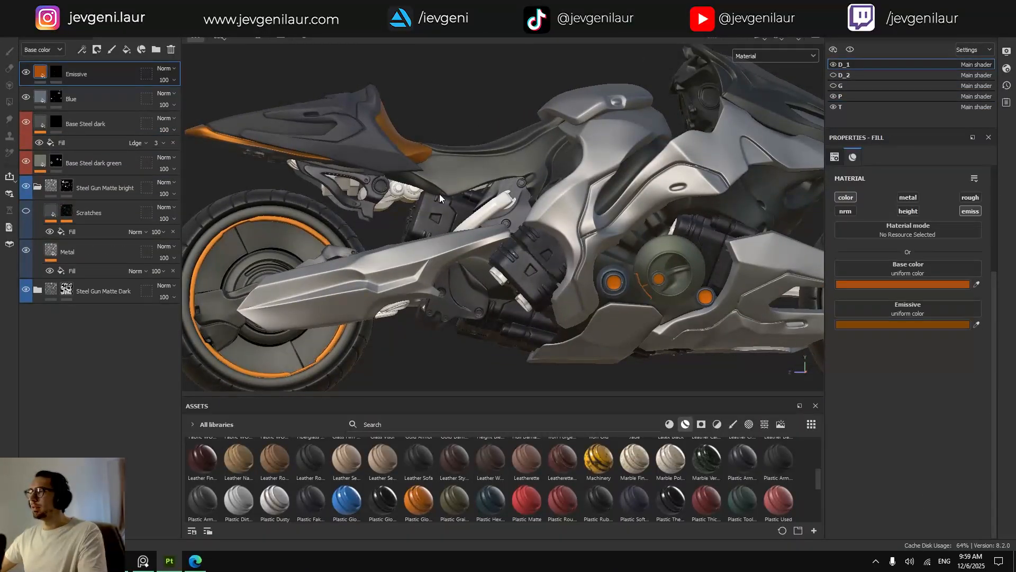
pyautogui.scroll(6, 440, 199)
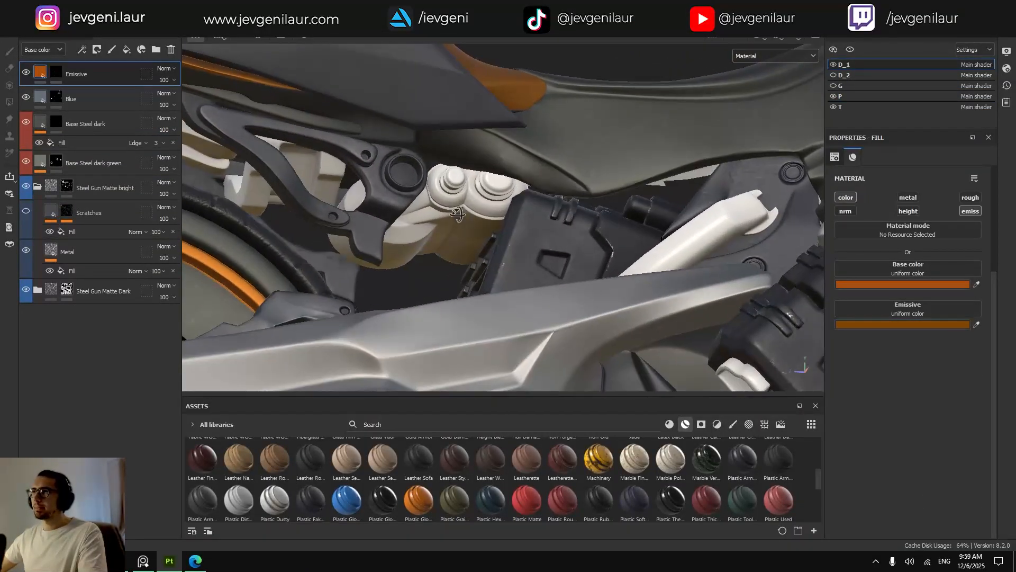
pyautogui.keyDown('alt'); pyautogui.moveTo(459, 214); pyautogui.dragTo(433, 239); pyautogui.keyUp('alt')
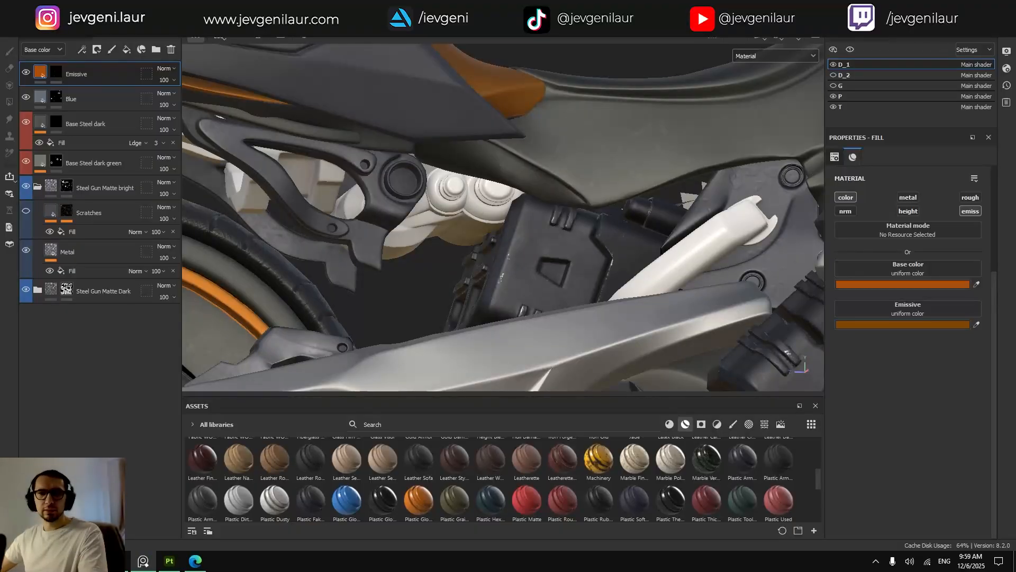
# Compare the motorcycle concept reference with the model's mechanical parts under the tail and around the rear swingarm.
pyautogui.moveTo(0, 280); pyautogui.dragTo(607, 345, button='right')
pyautogui.scroll(-3, 257, 231)
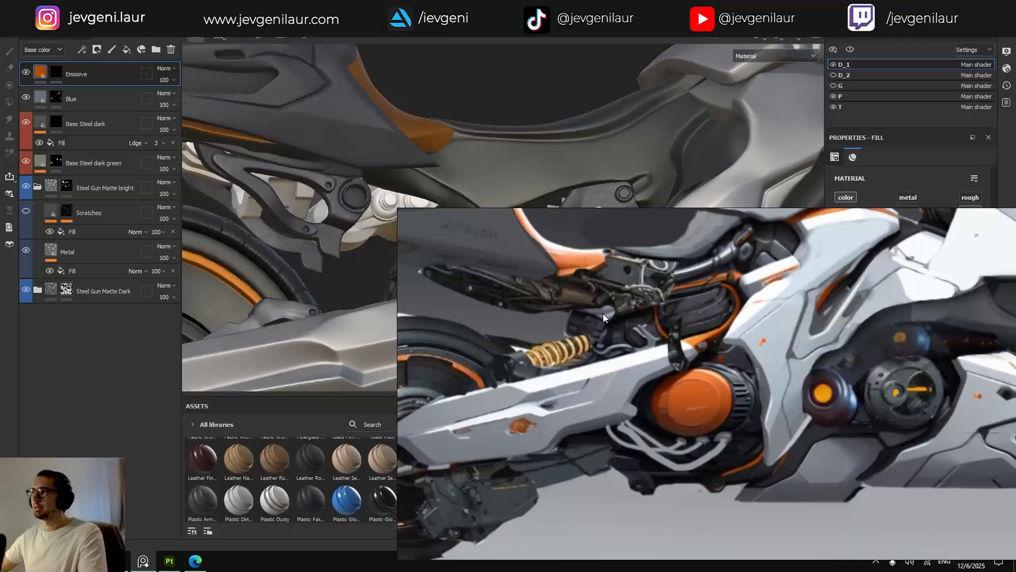
pyautogui.moveTo(600, 313); pyautogui.dragTo(600, 328, button='middle')
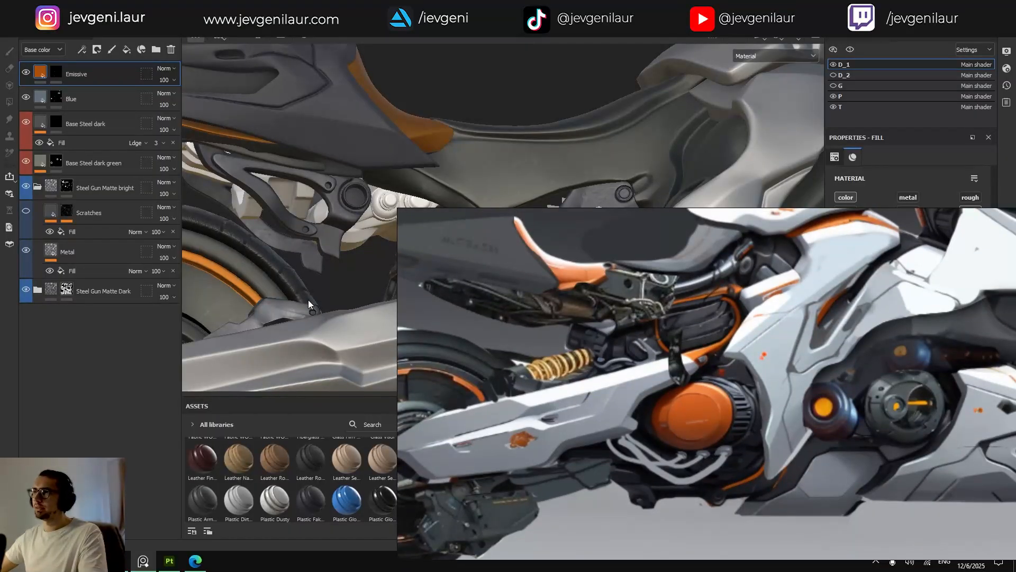
pyautogui.scroll(-4, 309, 294)
pyautogui.keyDown('alt'); pyautogui.moveTo(315, 278); pyautogui.dragTo(291, 257, button='middle'); pyautogui.keyUp('alt')
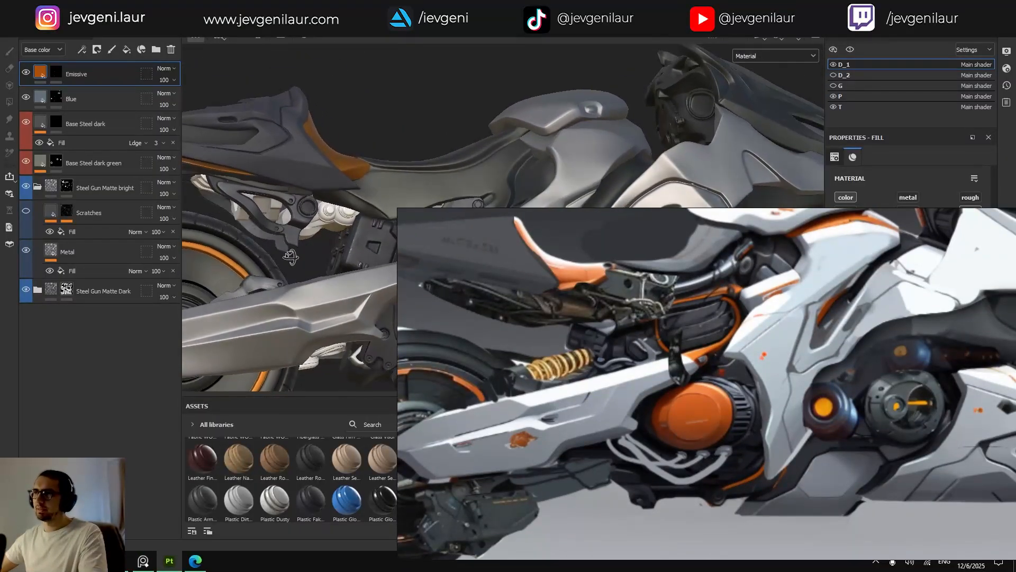
pyautogui.keyDown('alt'); pyautogui.moveTo(290, 258); pyautogui.dragTo(297, 263); pyautogui.keyUp('alt')
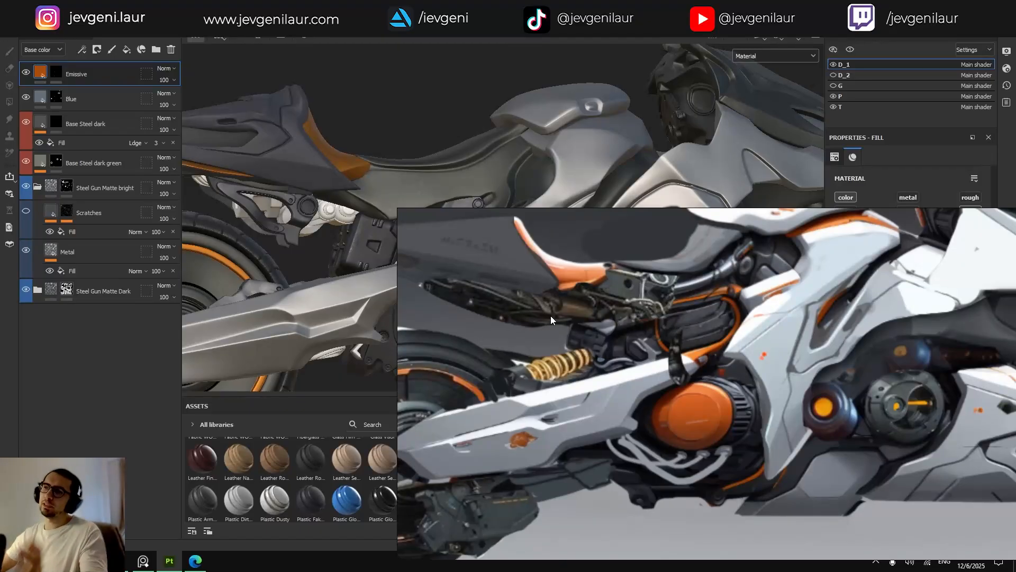
pyautogui.scroll(4, 550, 315)
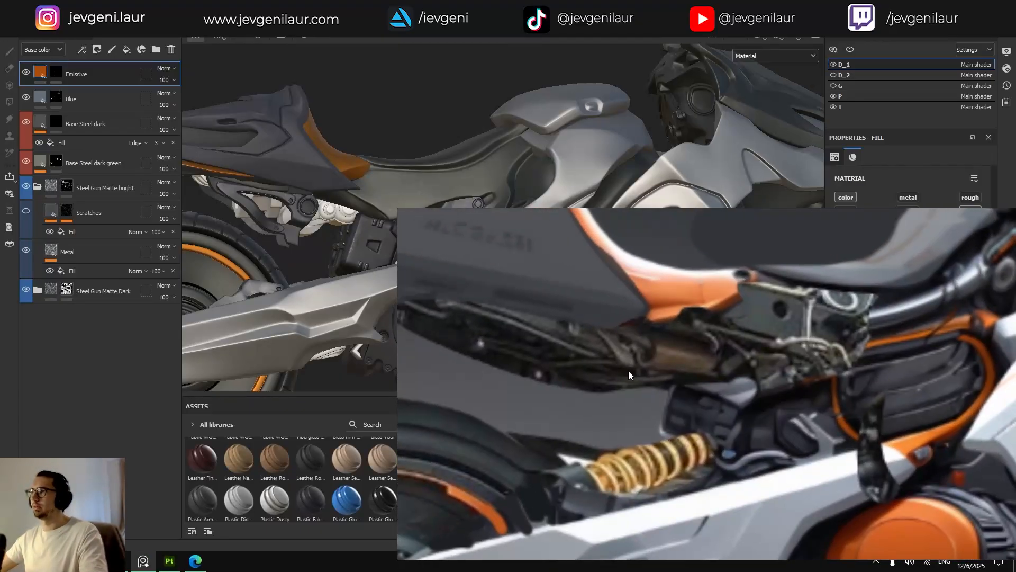
pyautogui.scroll(-2, 629, 373)
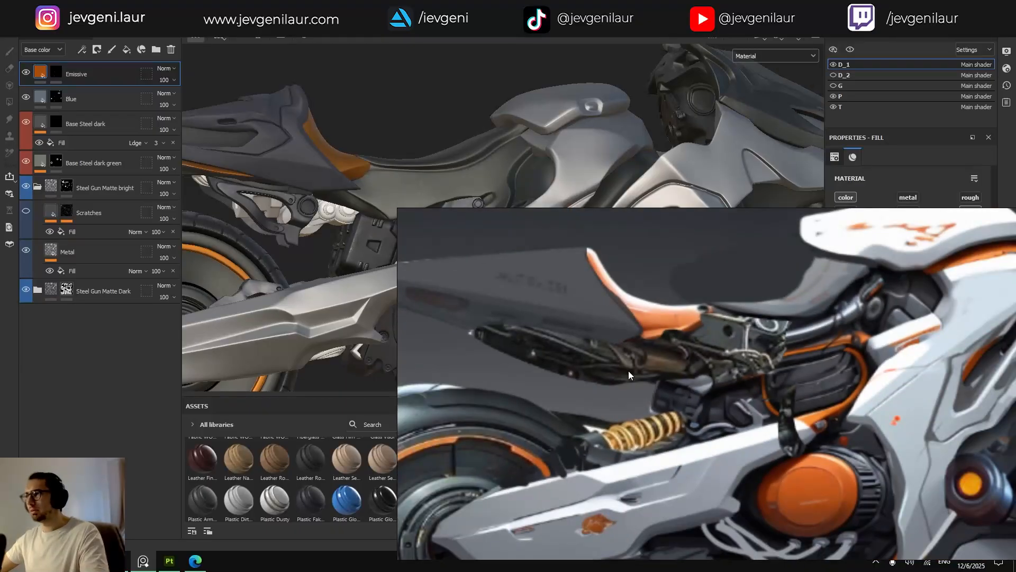
pyautogui.moveTo(686, 382); pyautogui.dragTo(513, 336)
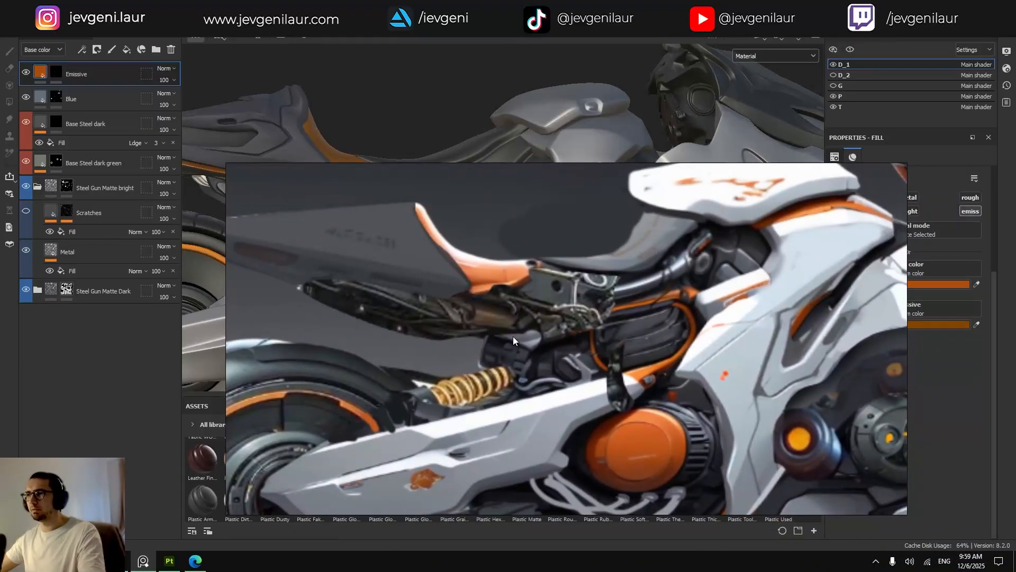
pyautogui.hotkey('alt', 'Tab')
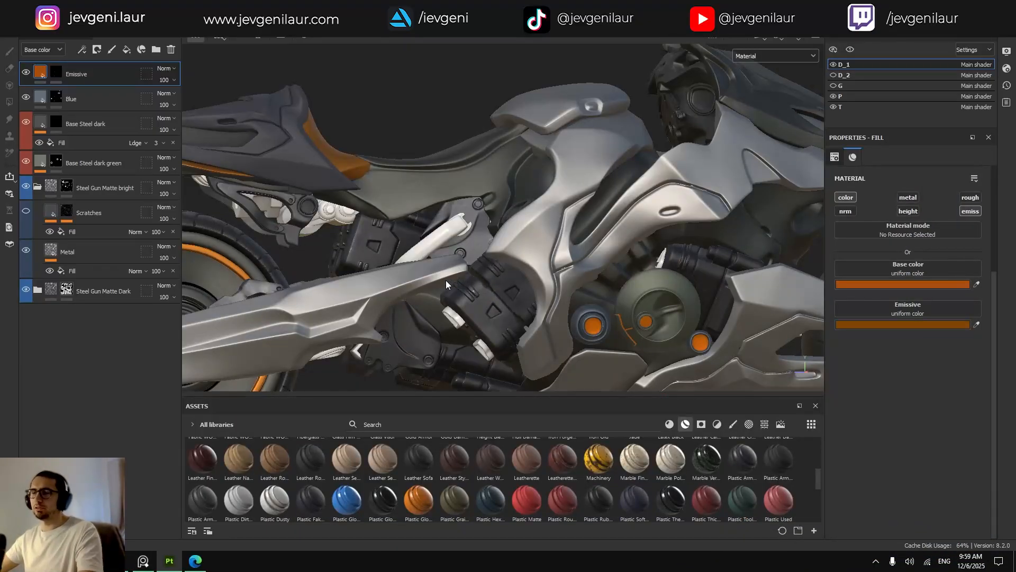
pyautogui.moveTo(385, 284)
pyautogui.keyDown('alt'); pyautogui.mouseDown()
pyautogui.moveTo(510, 316)
pyautogui.moveTo(390, 265)
pyautogui.moveTo(444, 264)
pyautogui.mouseUp(); pyautogui.keyUp('alt')
pyautogui.keyDown('alt'); pyautogui.moveTo(445, 263); pyautogui.dragTo(471, 260, button='right'); pyautogui.keyUp('alt')
pyautogui.keyDown('alt'); pyautogui.moveTo(471, 259); pyautogui.dragTo(444, 233); pyautogui.keyUp('alt')
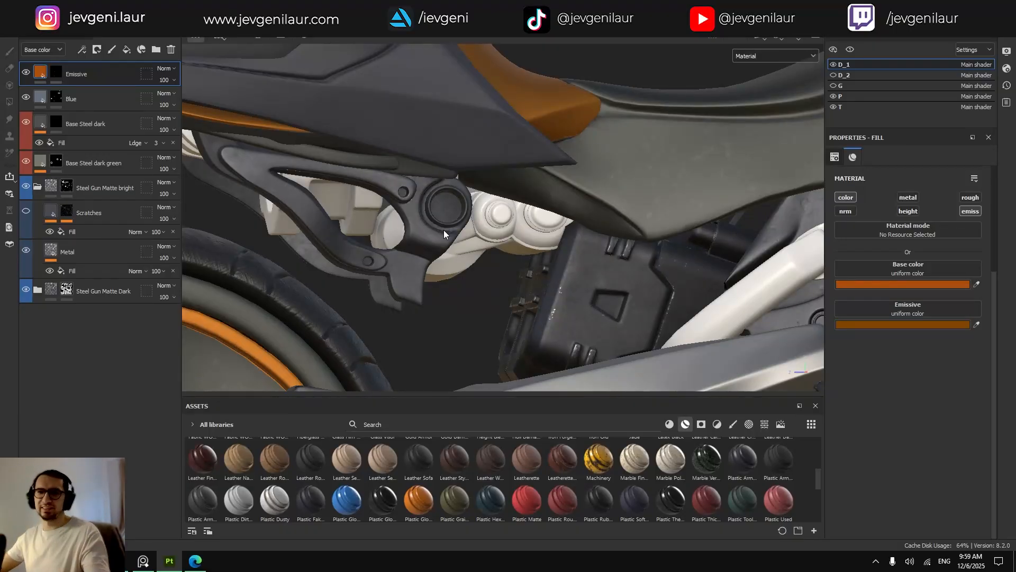
pyautogui.moveTo(444, 229)
pyautogui.keyDown('alt'); pyautogui.mouseDown()
pyautogui.moveTo(525, 226)
pyautogui.moveTo(489, 264)
pyautogui.moveTo(471, 249)
pyautogui.moveTo(532, 244)
pyautogui.moveTo(397, 292)
pyautogui.moveTo(500, 335)
pyautogui.moveTo(494, 245)
pyautogui.moveTo(523, 215)
pyautogui.moveTo(491, 250)
pyautogui.moveTo(719, 156)
pyautogui.mouseUp(); pyautogui.keyUp('alt')
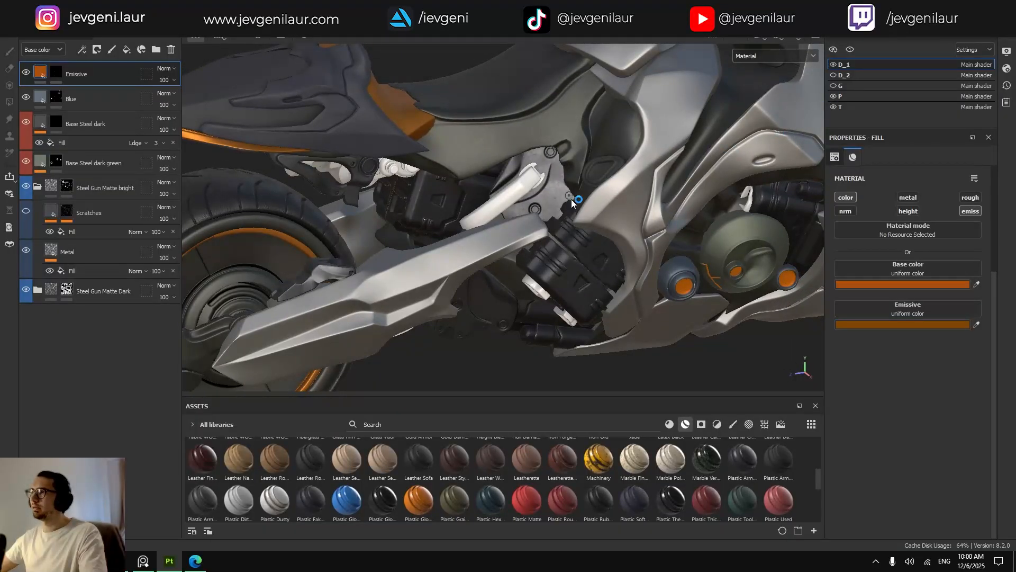
# In the P texture set, hide and reshow the Plastic darkerrrr layer to check whether it colours the recessed panel behind the frame.
pyautogui.keyDown('alt'); pyautogui.moveTo(572, 203); pyautogui.dragTo(597, 183); pyautogui.keyUp('alt')
pyautogui.click(833, 97)
pyautogui.click(834, 96)
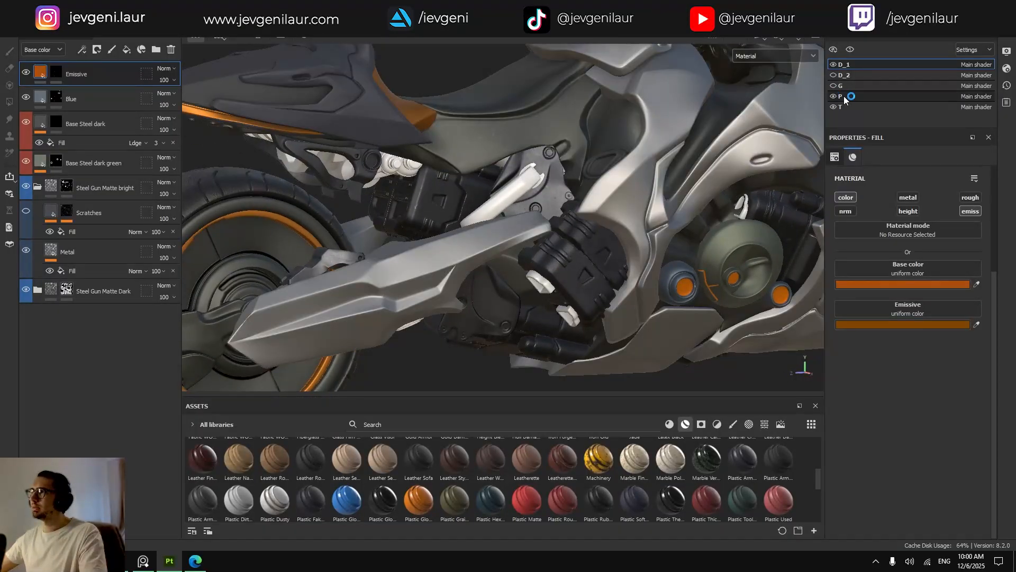
pyautogui.keyDown('ctrl'); pyautogui.keyDown('alt'); pyautogui.rightClick(515, 181); pyautogui.keyUp('alt'); pyautogui.keyUp('ctrl')
pyautogui.scroll(3, 466, 177)
pyautogui.keyDown('alt'); pyautogui.moveTo(466, 177); pyautogui.dragTo(517, 284); pyautogui.keyUp('alt')
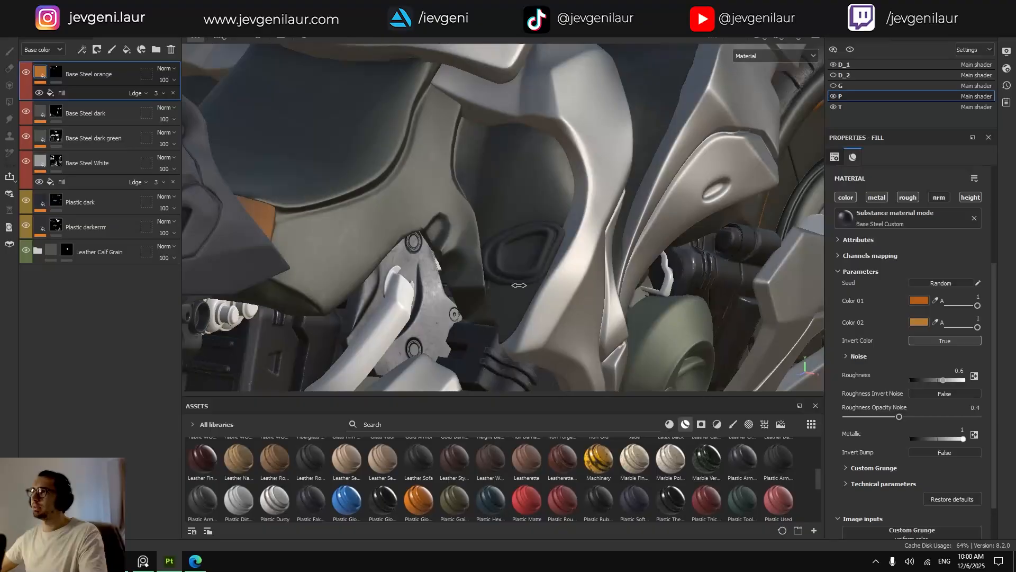
pyautogui.scroll(2, 388, 231)
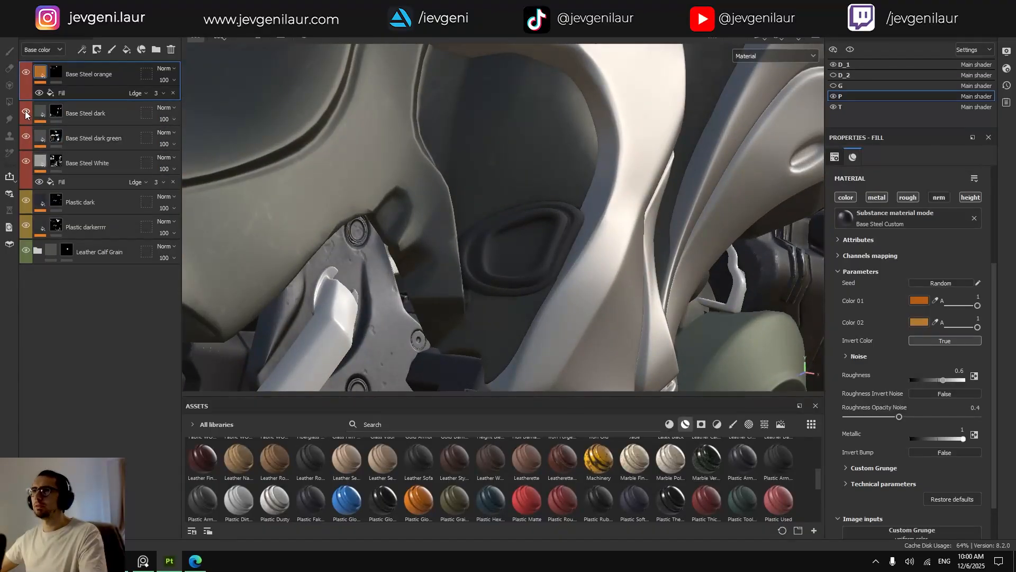
pyautogui.click(26, 228)
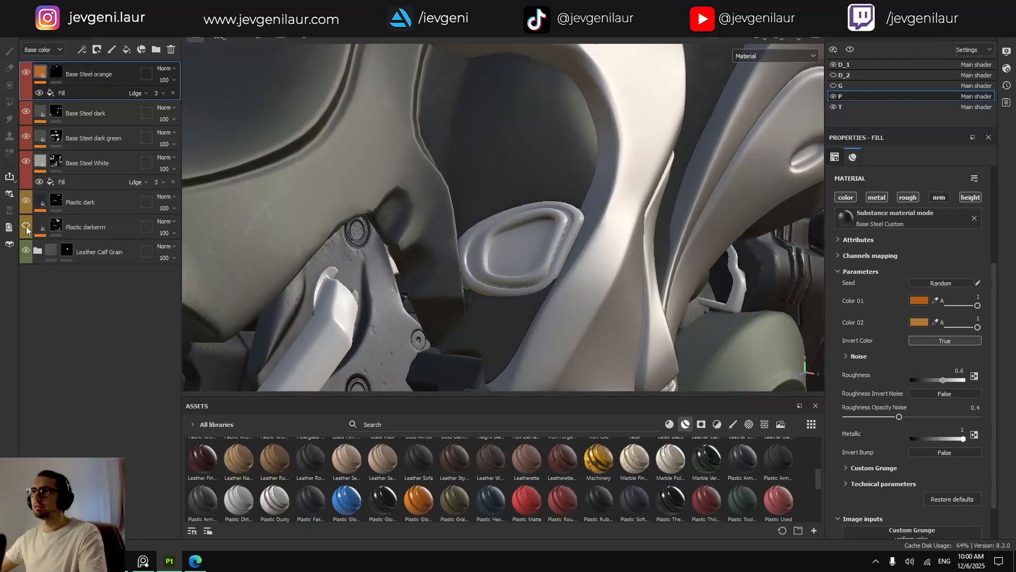
pyautogui.click(26, 227)
# Select the Plastic darkerrrr layer's mask and set up Polygon Fill for the white recessed cap under the swingarm.
pyautogui.click(56, 228)
pyautogui.press('f')
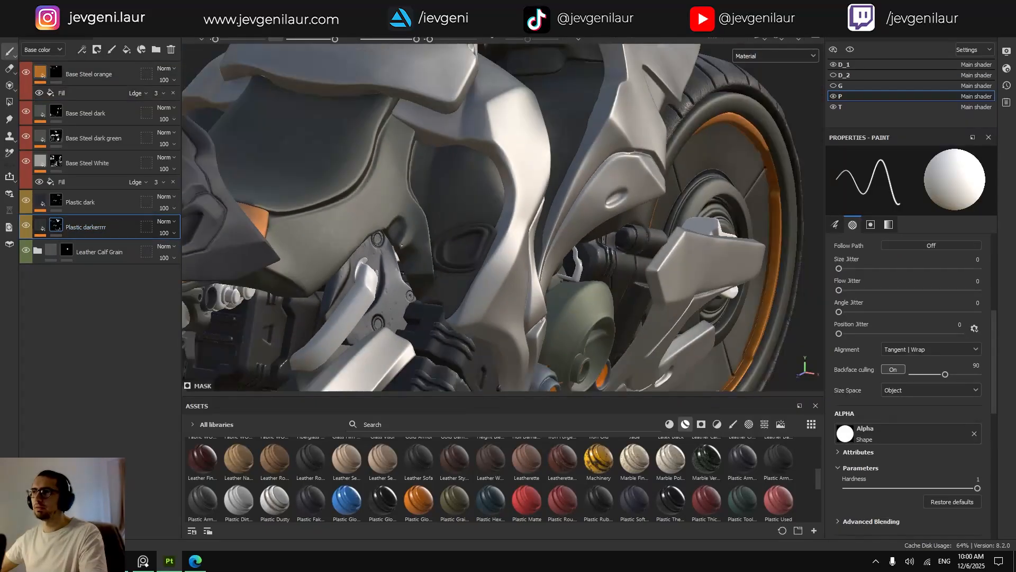
pyautogui.press('4')
pyautogui.scroll(-3, 406, 286)
pyautogui.keyDown('alt'); pyautogui.moveTo(406, 285); pyautogui.dragTo(429, 220); pyautogui.keyUp('alt')
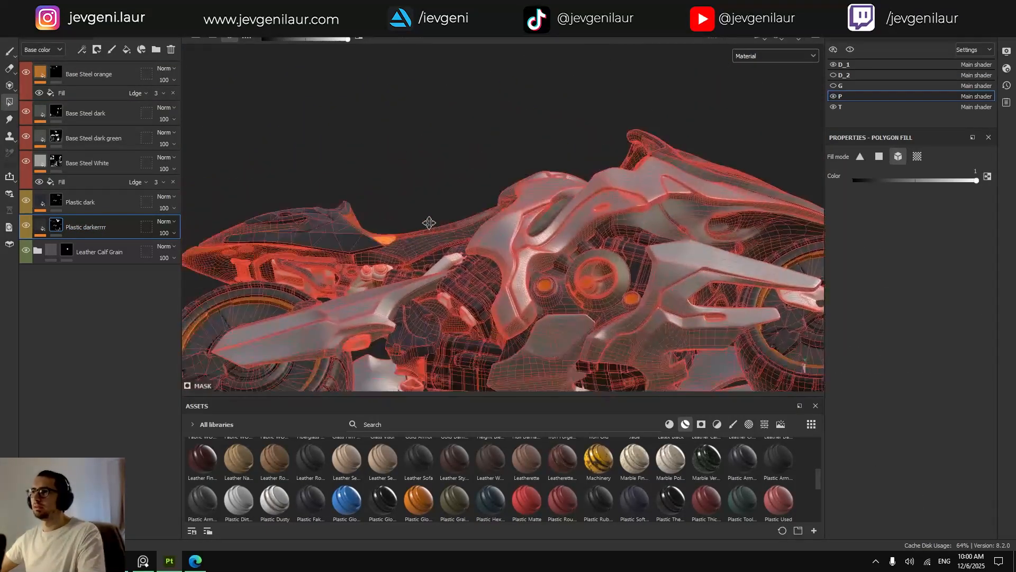
pyautogui.scroll(4, 376, 255)
pyautogui.keyDown('alt'); pyautogui.moveTo(377, 255); pyautogui.dragTo(442, 261); pyautogui.keyUp('alt')
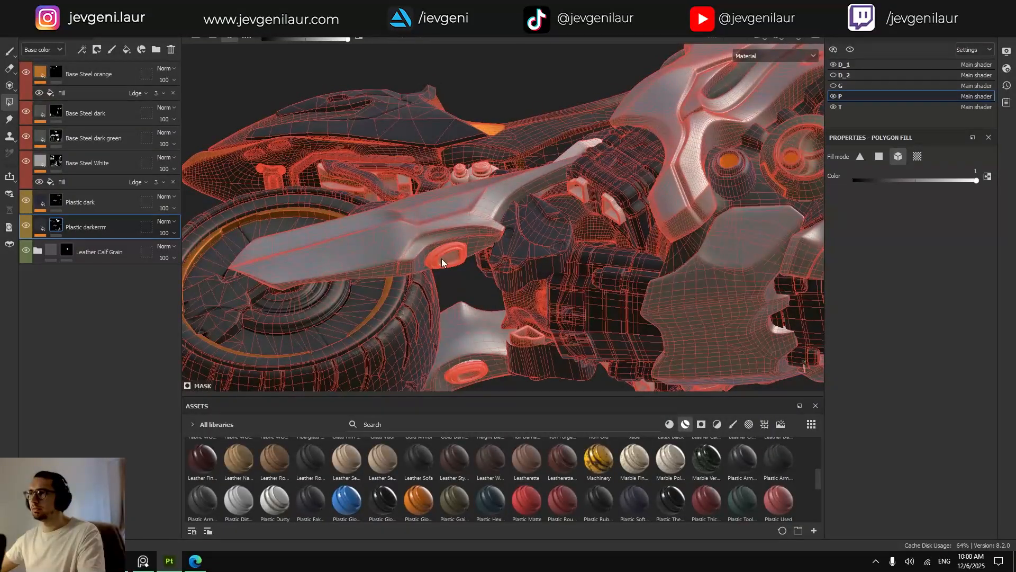
pyautogui.scroll(3, 443, 256)
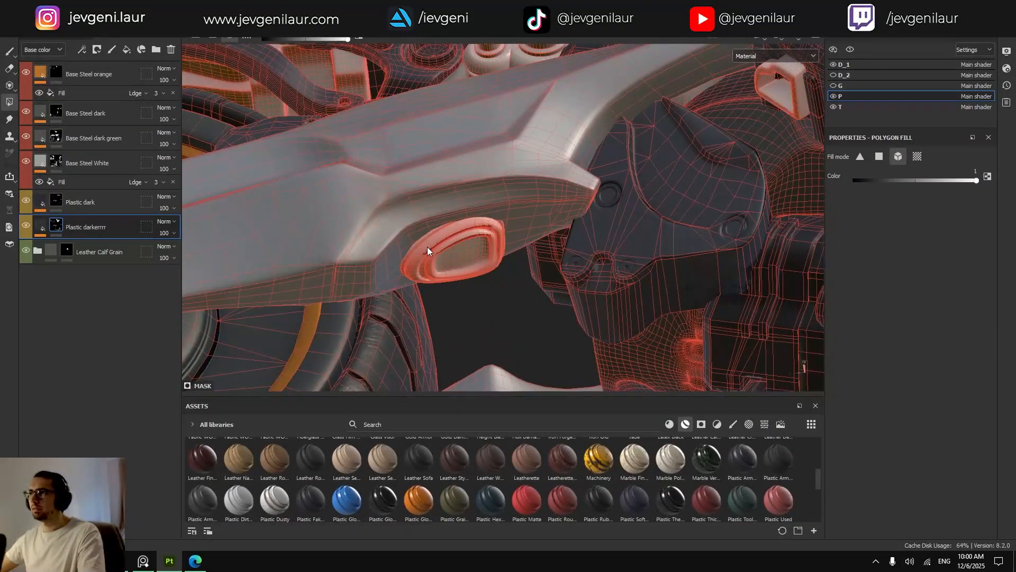
pyautogui.scroll(4, 427, 251)
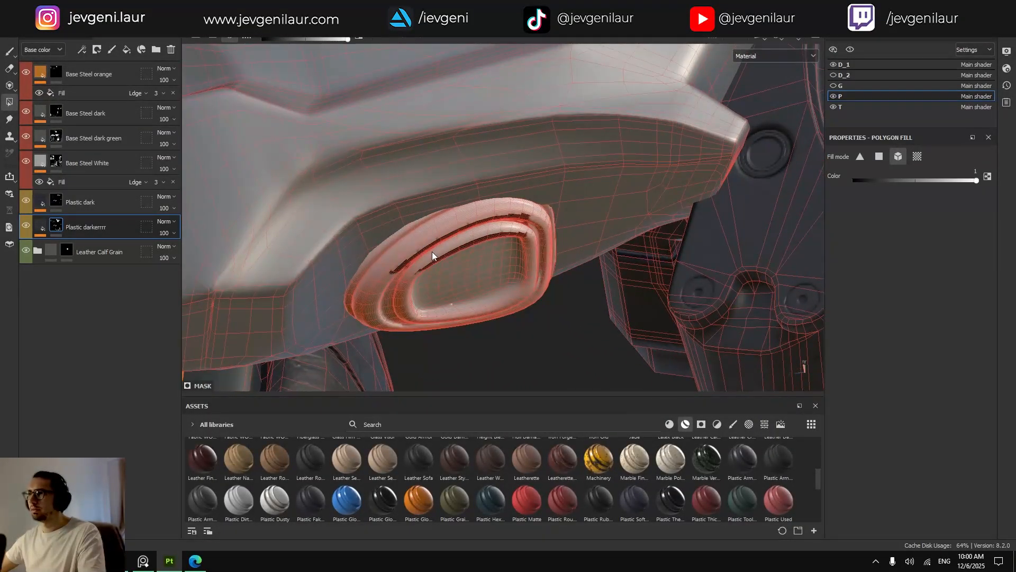
# Toggle the visibility of the P and D_1 texture sets to identify which one contains the recessed cap.
pyautogui.press('1')
pyautogui.click(834, 96)
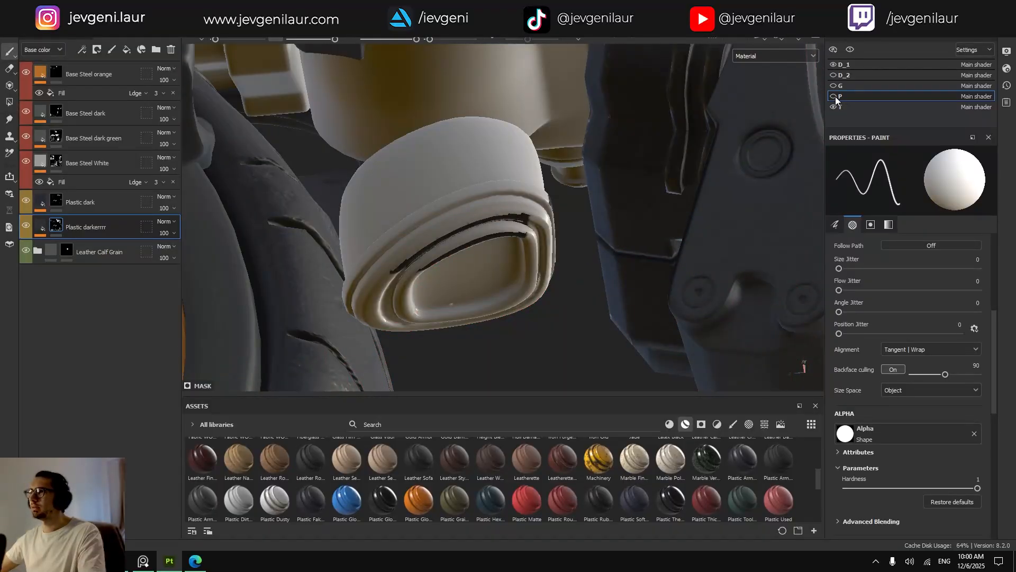
pyautogui.click(835, 96)
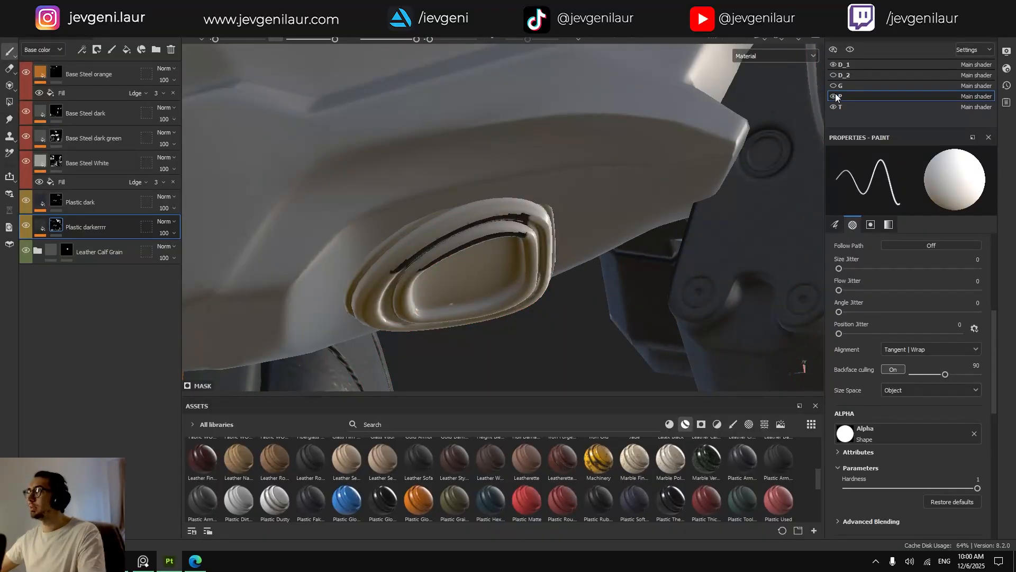
pyautogui.click(833, 64)
pyautogui.click(833, 65)
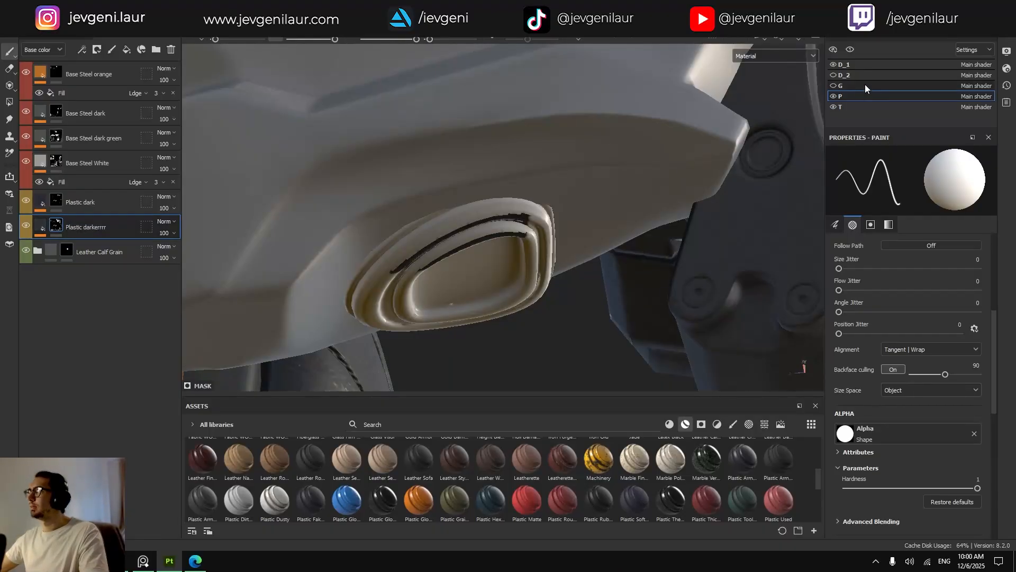
# Copy the Plastic darkerrrr layer into the D_1 texture set, directly above the collapsed Steel Gun Matte bright group.
pyautogui.click(856, 64)
pyautogui.keyDown('alt'); pyautogui.moveTo(606, 124); pyautogui.dragTo(484, 239); pyautogui.keyUp('alt')
pyautogui.press('f')
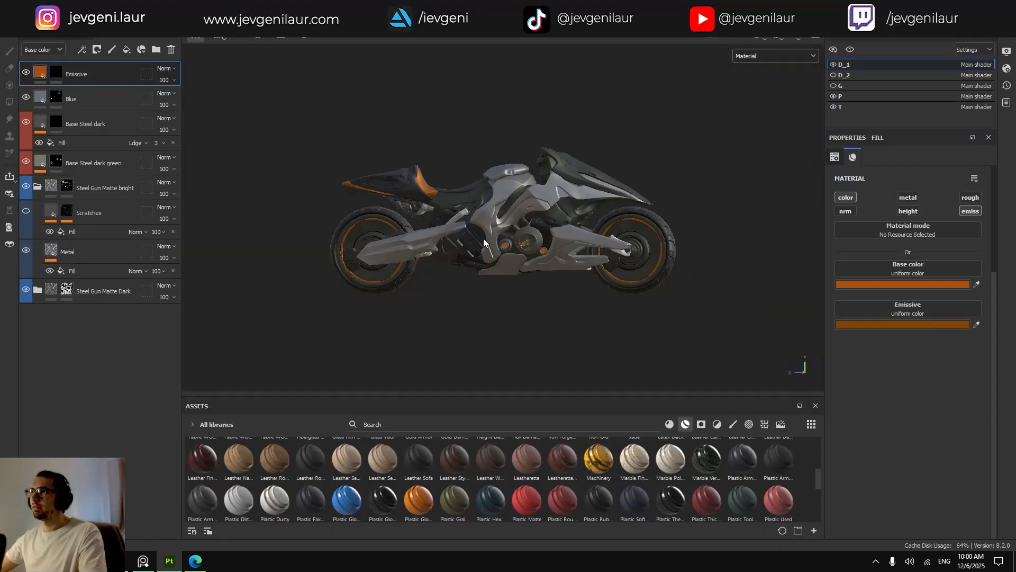
pyautogui.scroll(8, 483, 237)
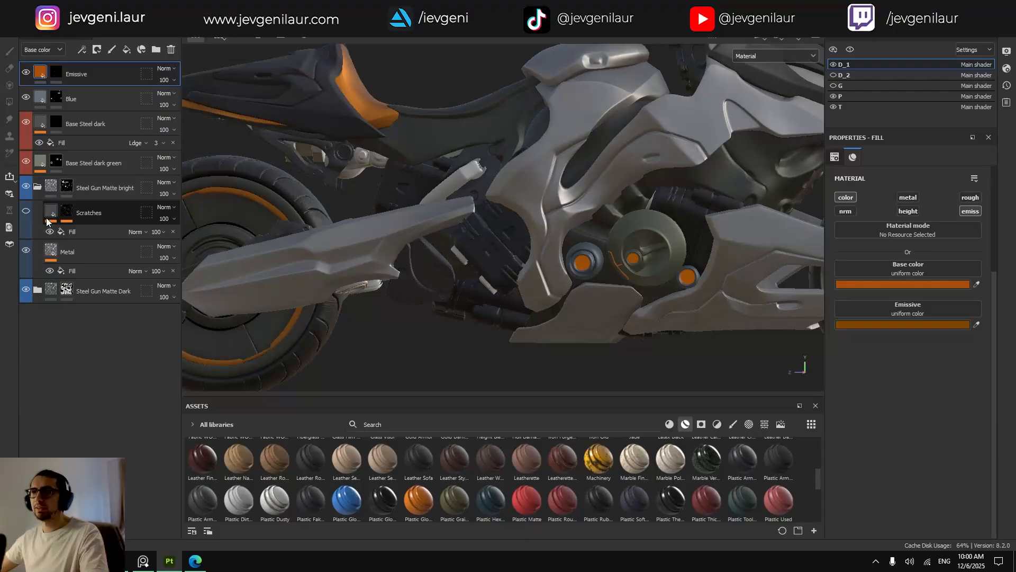
pyautogui.click(37, 187)
pyautogui.click(107, 194)
pyautogui.hotkey('ctrl', 'v')
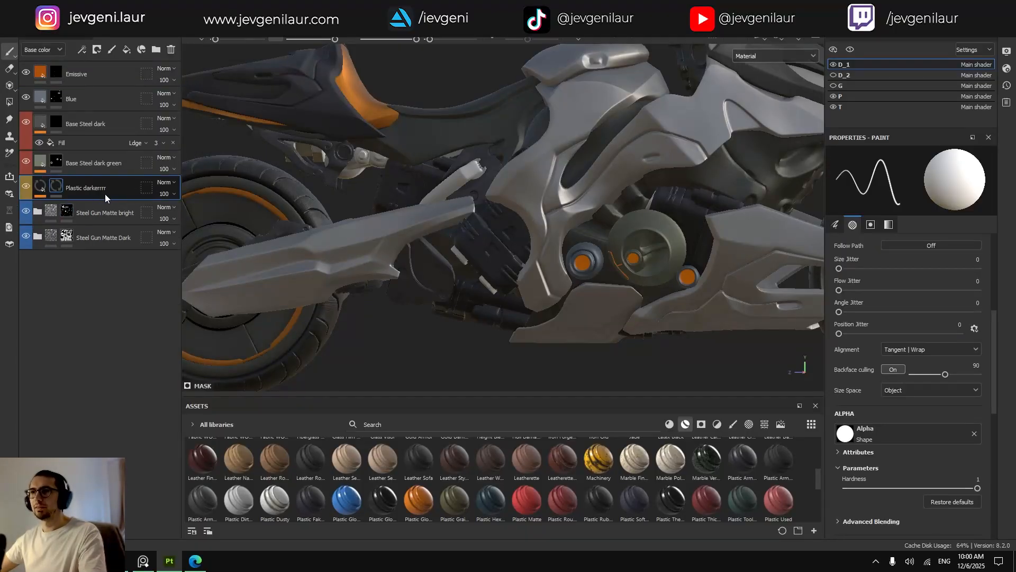
# Fill the recessed cap under the swingarm into the D_1 Plastic darkerrrr layer's mask, using Polygon Fill on whole mesh parts.
pyautogui.scroll(4, 402, 238)
pyautogui.keyDown('alt'); pyautogui.moveTo(349, 254); pyautogui.dragTo(376, 238); pyautogui.keyUp('alt')
pyautogui.keyDown('alt'); pyautogui.moveTo(376, 238); pyautogui.dragTo(445, 184, button='middle'); pyautogui.keyUp('alt')
pyautogui.scroll(4, 444, 184)
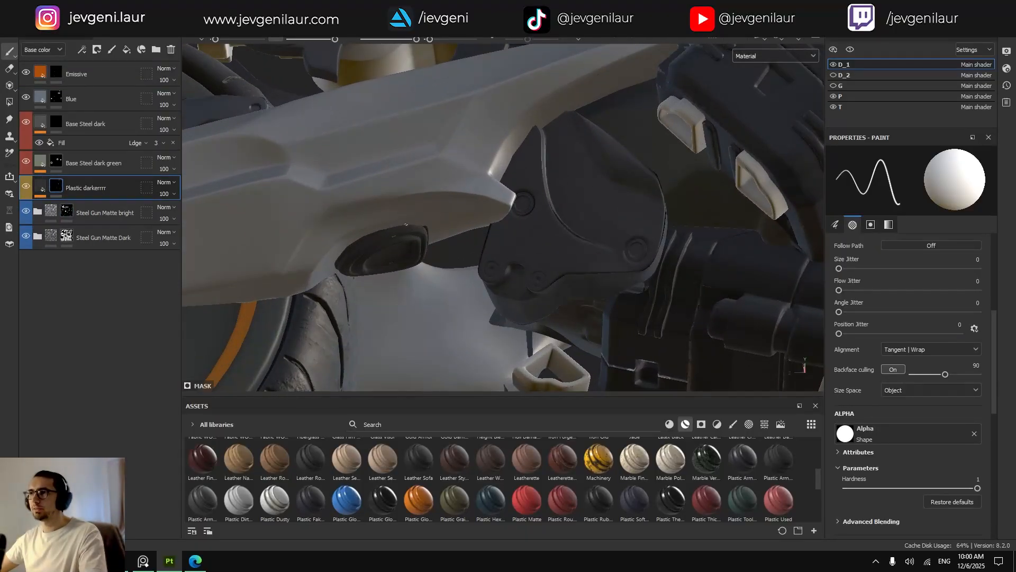
pyautogui.keyDown('shift'); pyautogui.moveTo(413, 258); pyautogui.dragTo(392, 258, button='right'); pyautogui.keyUp('shift')
pyautogui.press('4')
pyautogui.scroll(2, 391, 249)
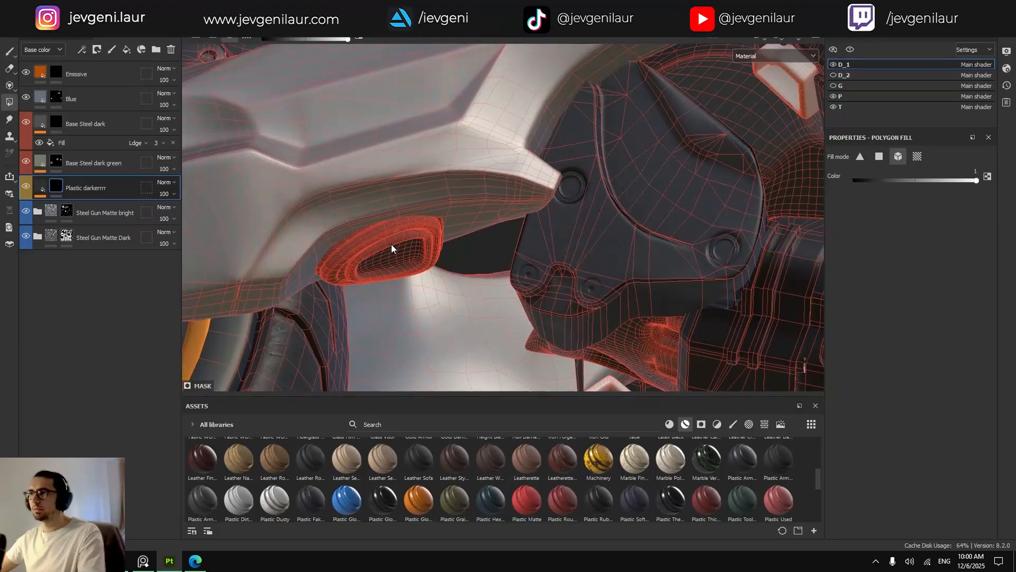
pyautogui.scroll(-5, 395, 243)
pyautogui.moveTo(397, 245)
pyautogui.keyDown('alt'); pyautogui.mouseDown()
pyautogui.moveTo(465, 254)
pyautogui.moveTo(469, 266)
pyautogui.mouseUp(); pyautogui.keyUp('alt')
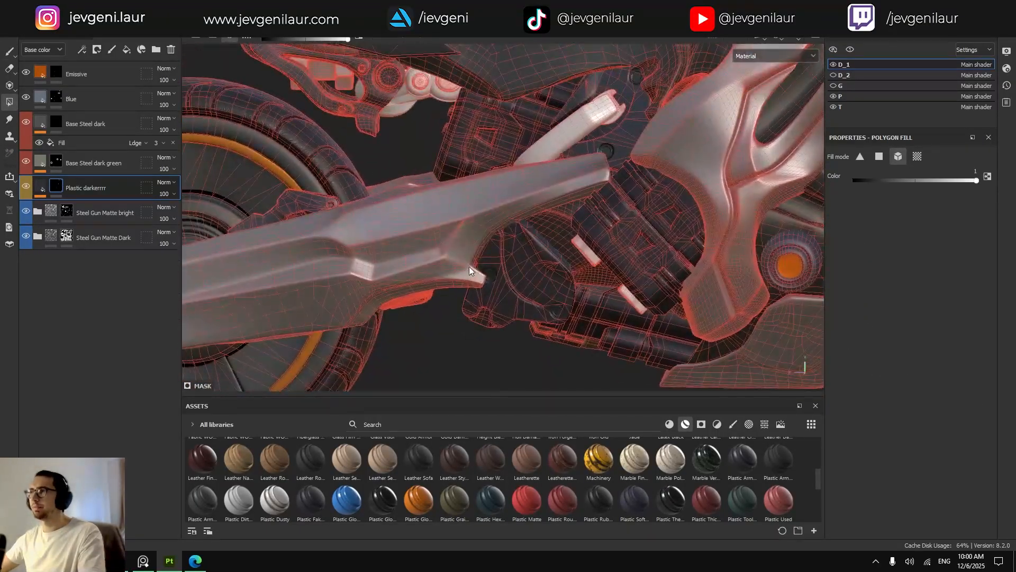
# Fill the two white caps on the ribbed engine box into the Plastic darkerrrr layer's mask, using Polygon Fill on whole mesh parts.
pyautogui.press('1')
pyautogui.keyDown('alt'); pyautogui.moveTo(521, 259); pyautogui.dragTo(466, 292, button='middle'); pyautogui.keyUp('alt')
pyautogui.scroll(3, 466, 293)
pyautogui.keyDown('alt'); pyautogui.moveTo(476, 291); pyautogui.dragTo(522, 288); pyautogui.keyUp('alt')
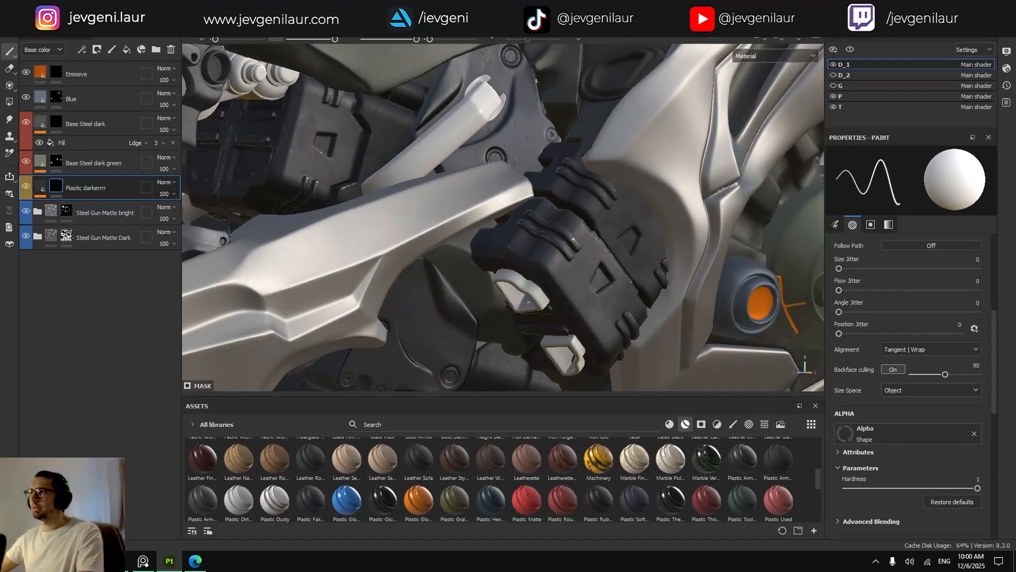
pyautogui.press('4')
pyautogui.press('1')
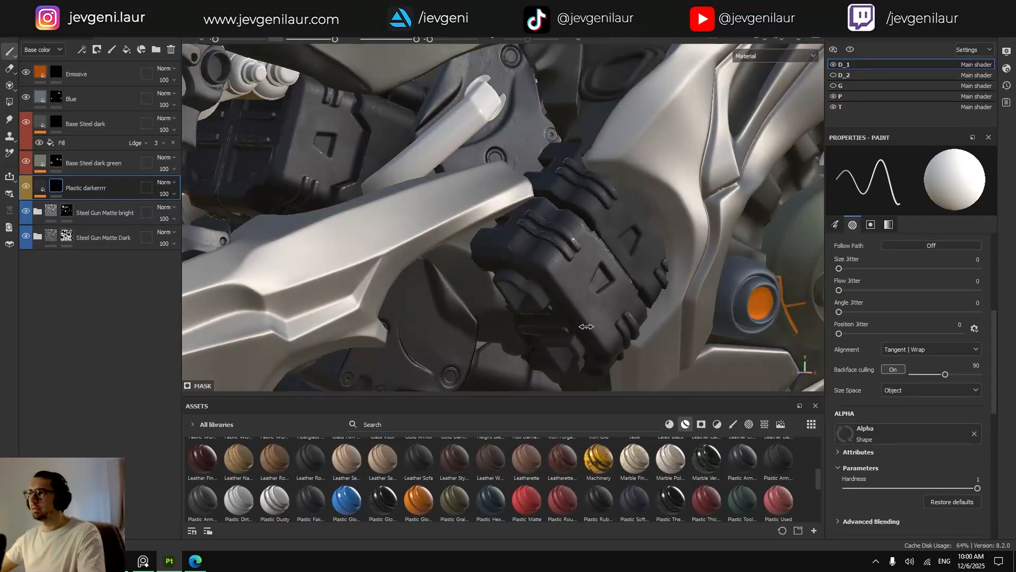
# Inspect the engine, side fairing and front section of the motorcycle for parts that still lack a material.
pyautogui.press('4')
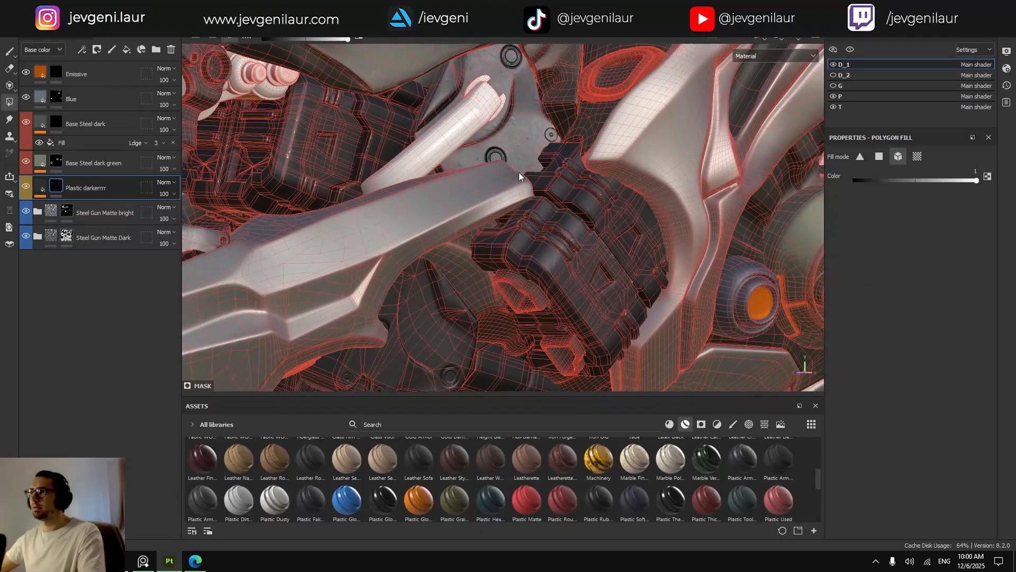
pyautogui.keyDown('alt'); pyautogui.moveTo(519, 172); pyautogui.dragTo(538, 226); pyautogui.keyUp('alt')
pyautogui.keyDown('alt'); pyautogui.moveTo(693, 339); pyautogui.dragTo(475, 178, button='middle'); pyautogui.keyUp('alt')
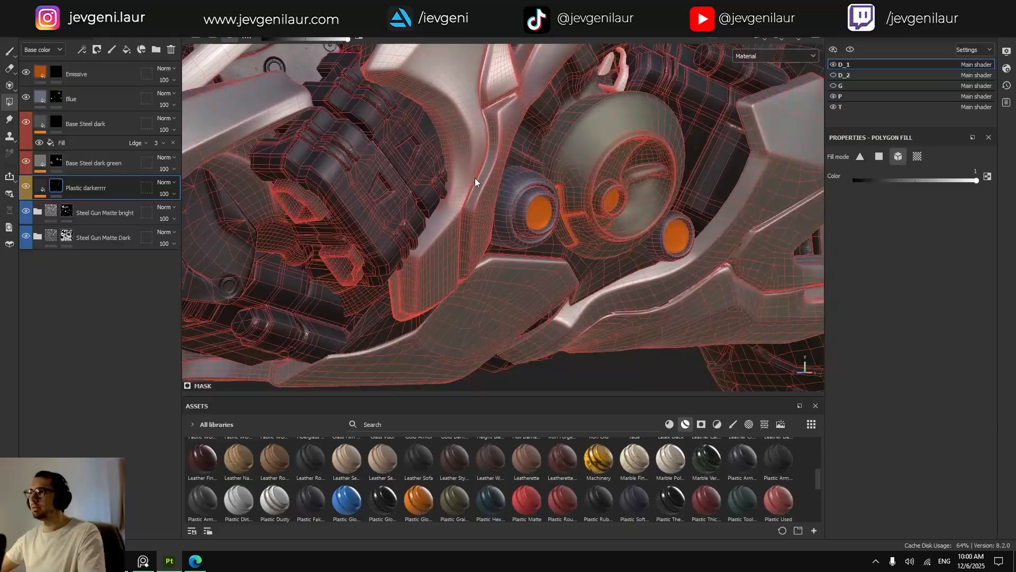
pyautogui.keyDown('alt'); pyautogui.moveTo(588, 186); pyautogui.dragTo(625, 194); pyautogui.keyUp('alt')
pyautogui.keyDown('alt'); pyautogui.moveTo(625, 195); pyautogui.dragTo(553, 255, button='middle'); pyautogui.keyUp('alt')
pyautogui.scroll(-5, 553, 139)
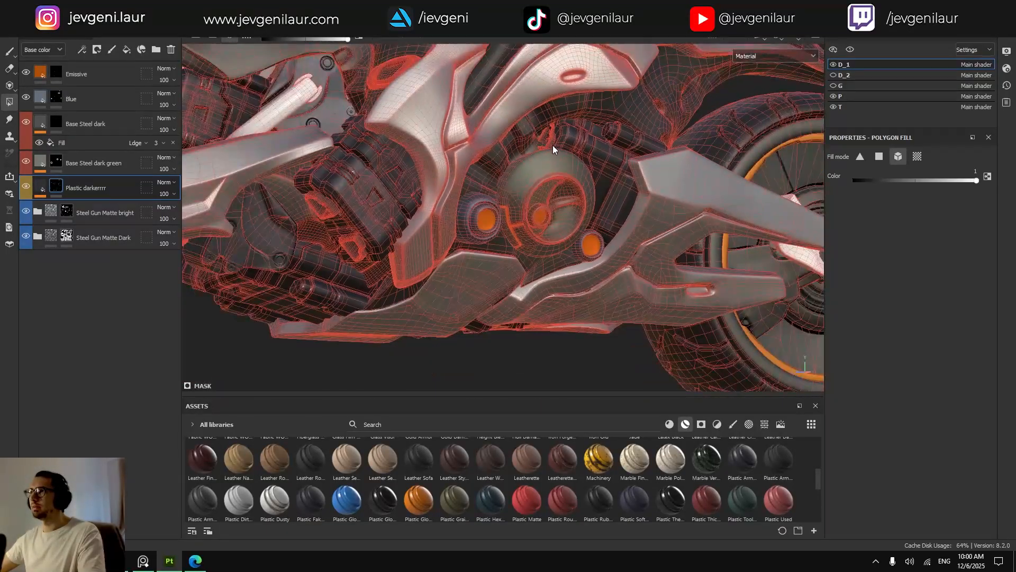
pyautogui.moveTo(553, 145)
pyautogui.keyDown('alt'); pyautogui.mouseDown()
pyautogui.moveTo(535, 159)
pyautogui.moveTo(497, 154)
pyautogui.moveTo(407, 205)
pyautogui.moveTo(351, 192)
pyautogui.moveTo(359, 210)
pyautogui.moveTo(450, 212)
pyautogui.mouseUp(); pyautogui.keyUp('alt')
pyautogui.press('1')
# Fill the white tube above the swingarm into the Plastic darkerrrr mask and check the bike's overall look.
pyautogui.moveTo(382, 159)
pyautogui.keyDown('alt'); pyautogui.mouseDown(button='middle')
pyautogui.moveTo(497, 175)
pyautogui.moveTo(491, 217)
pyautogui.mouseUp(button='middle'); pyautogui.keyUp('alt')
pyautogui.scroll(3, 494, 170)
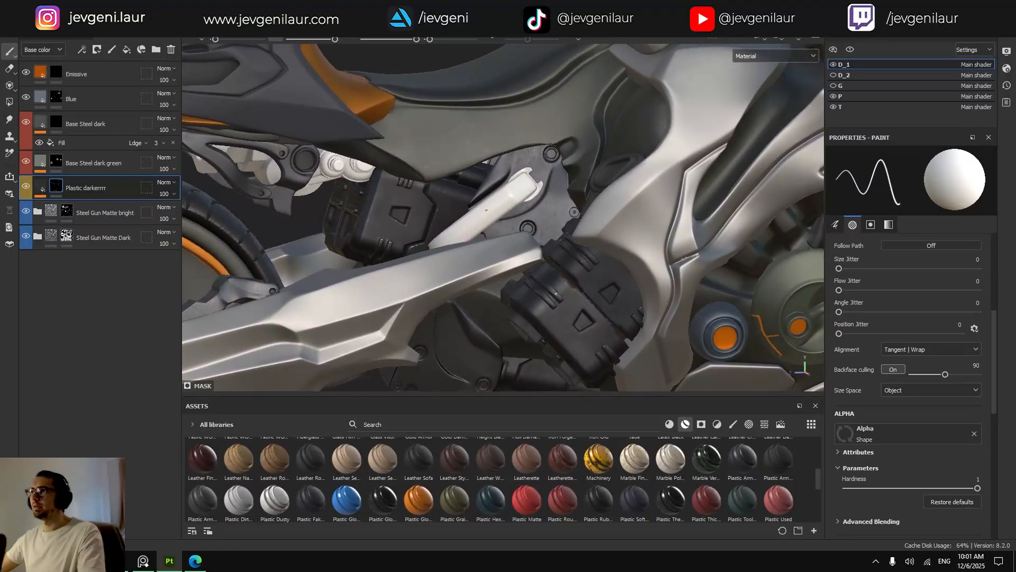
pyautogui.press('4')
pyautogui.click(483, 206)
pyautogui.press('1')
pyautogui.scroll(-3, 557, 224)
pyautogui.scroll(-3, 551, 224)
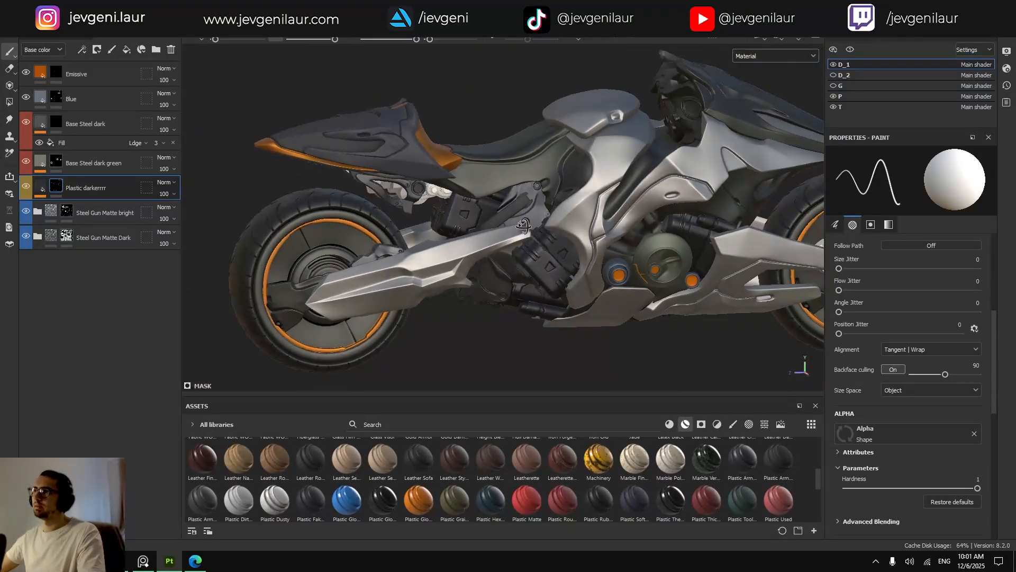
pyautogui.scroll(5, 516, 223)
pyautogui.scroll(2, 513, 223)
pyautogui.moveTo(513, 223)
pyautogui.keyDown('alt'); pyautogui.mouseDown()
pyautogui.moveTo(556, 225)
pyautogui.moveTo(513, 234)
pyautogui.mouseUp(); pyautogui.keyUp('alt')
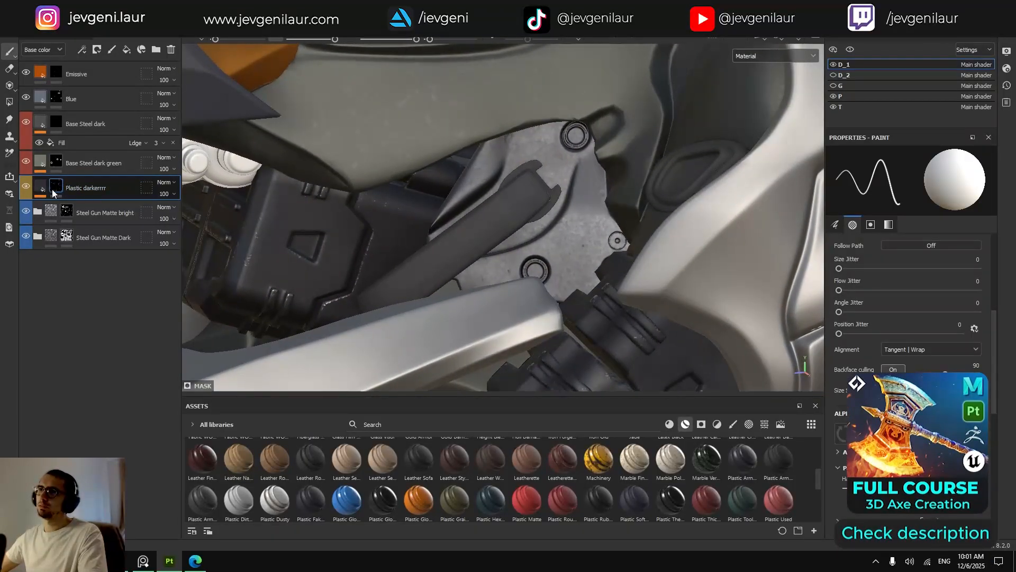
# Compare the tube with and without the Plastic darkerrrr layer and set the layer's roughness to 0.7020.
pyautogui.click(26, 186)
pyautogui.click(26, 186)
pyautogui.click(40, 191)
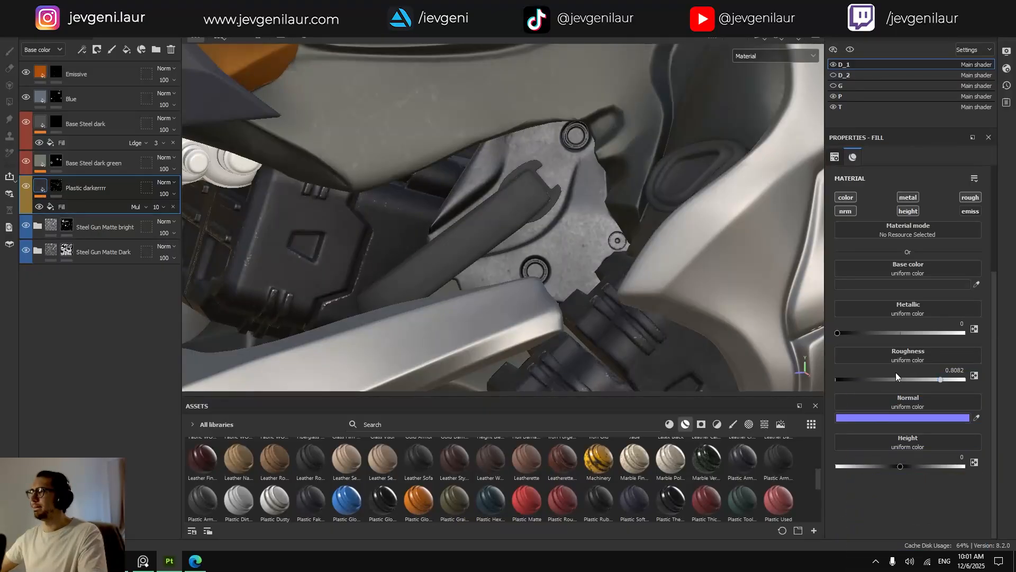
pyautogui.moveTo(931, 379)
pyautogui.mouseDown()
pyautogui.moveTo(890, 380)
pyautogui.moveTo(927, 383)
pyautogui.mouseUp()
pyautogui.scroll(-10, 472, 245)
pyautogui.moveTo(472, 245)
pyautogui.keyDown('alt'); pyautogui.mouseDown()
pyautogui.moveTo(460, 256)
pyautogui.moveTo(479, 251)
pyautogui.mouseUp(); pyautogui.keyUp('alt')
pyautogui.scroll(5, 480, 251)
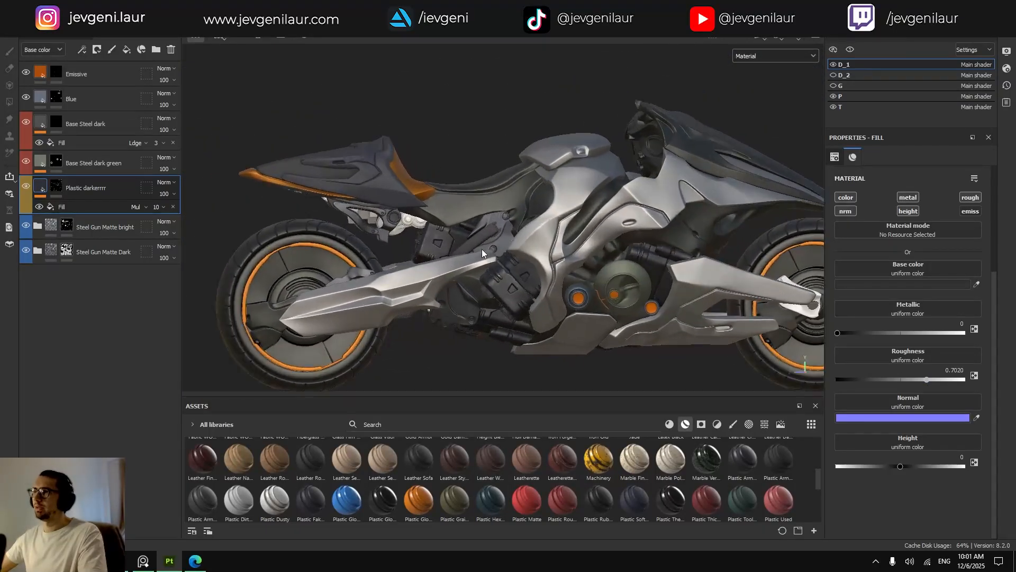
pyautogui.keyDown('shift'); pyautogui.moveTo(481, 251); pyautogui.dragTo(473, 245, button='right'); pyautogui.keyUp('shift')
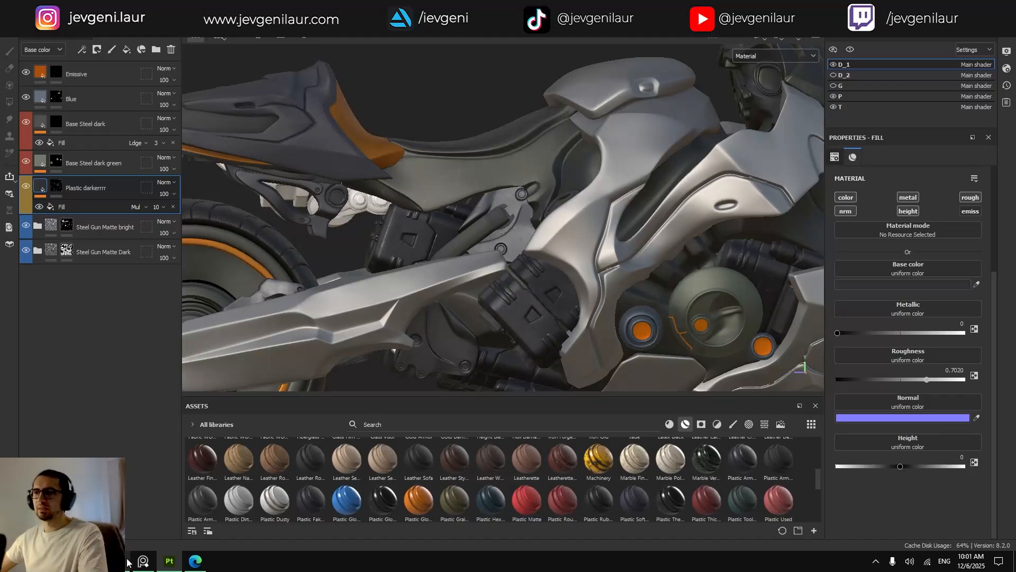
# Switch to the reference board and examine the engine hoses and covers on the black and red motorcycle photo.
pyautogui.click(143, 563)
pyautogui.scroll(-3, 544, 221)
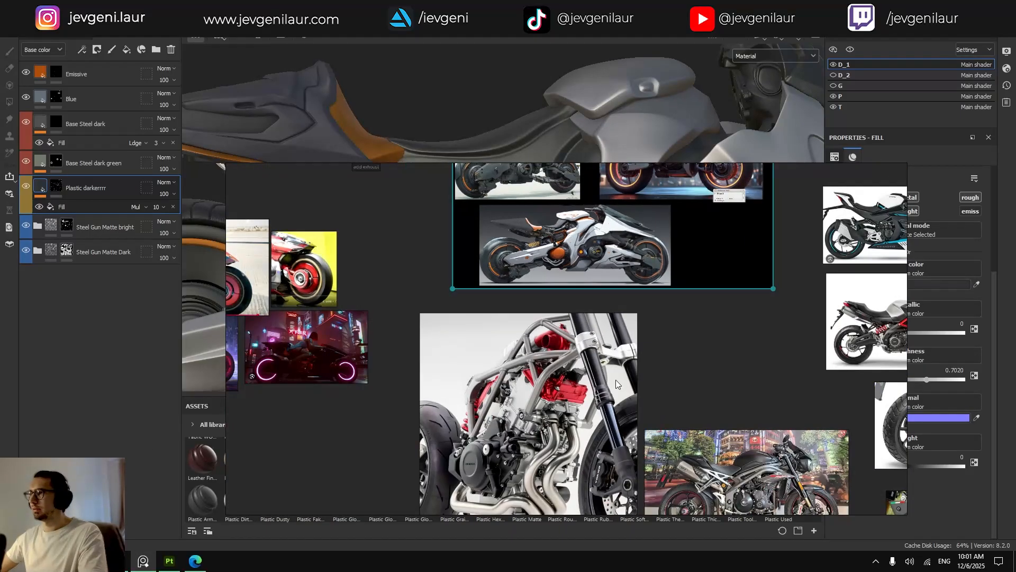
pyautogui.scroll(5, 659, 379)
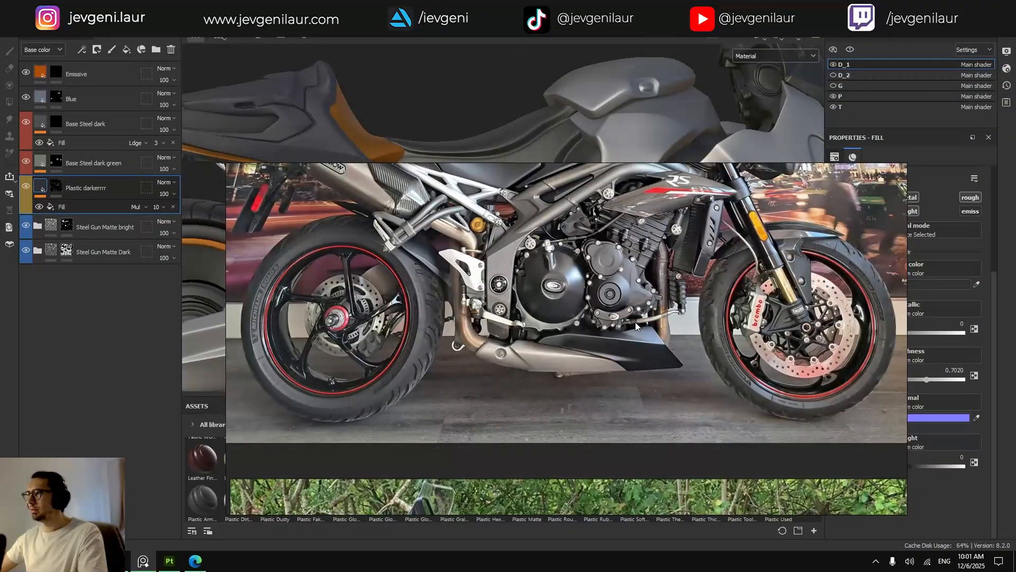
pyautogui.scroll(6, 609, 265)
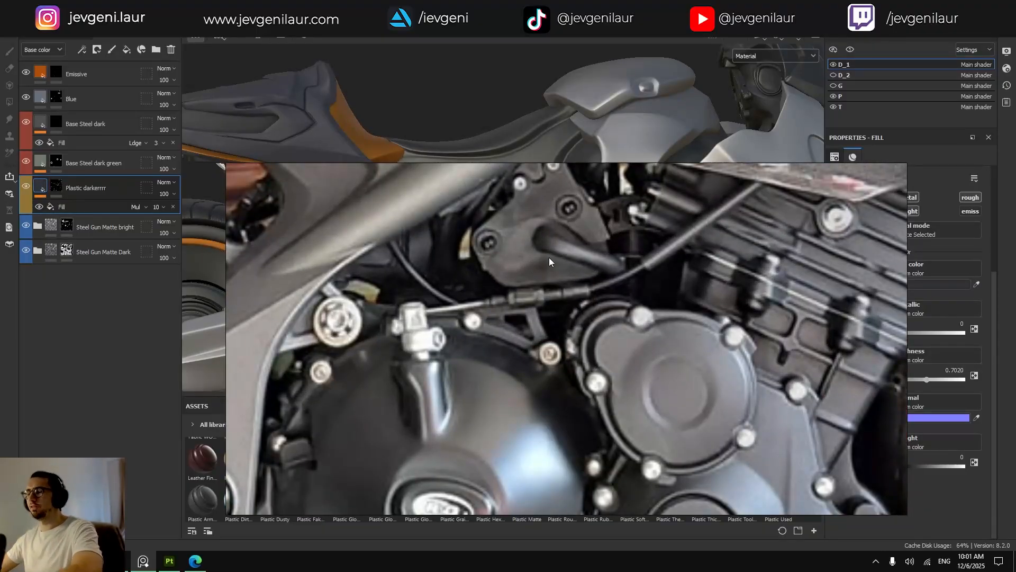
# Return to Substance Painter, undo the Plastic darkerrrr roughness change and leave that layer hidden.
pyautogui.hotkey('alt', 'Tab')
pyautogui.scroll(5, 538, 256)
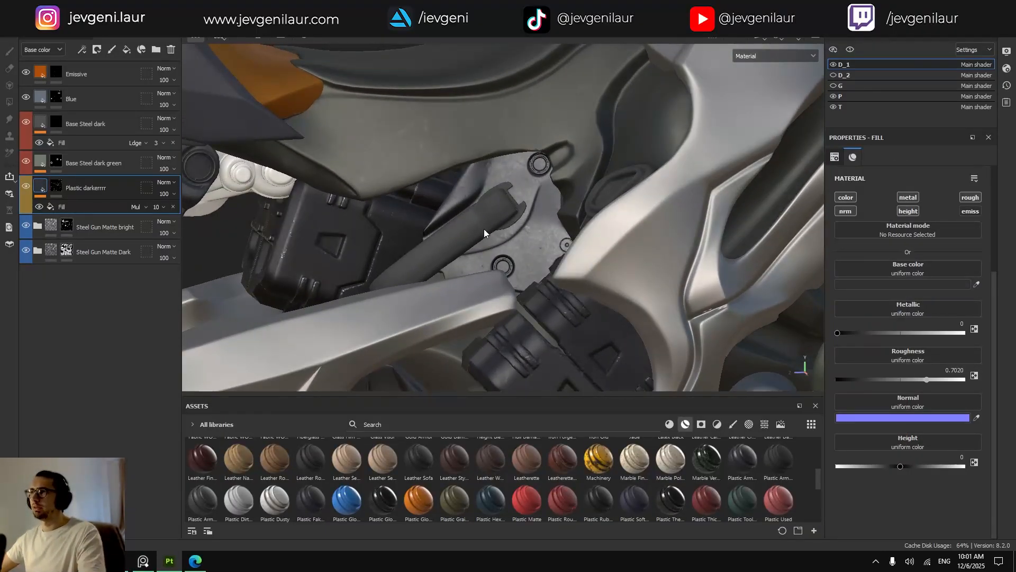
pyautogui.hotkey('ctrl', 'h')
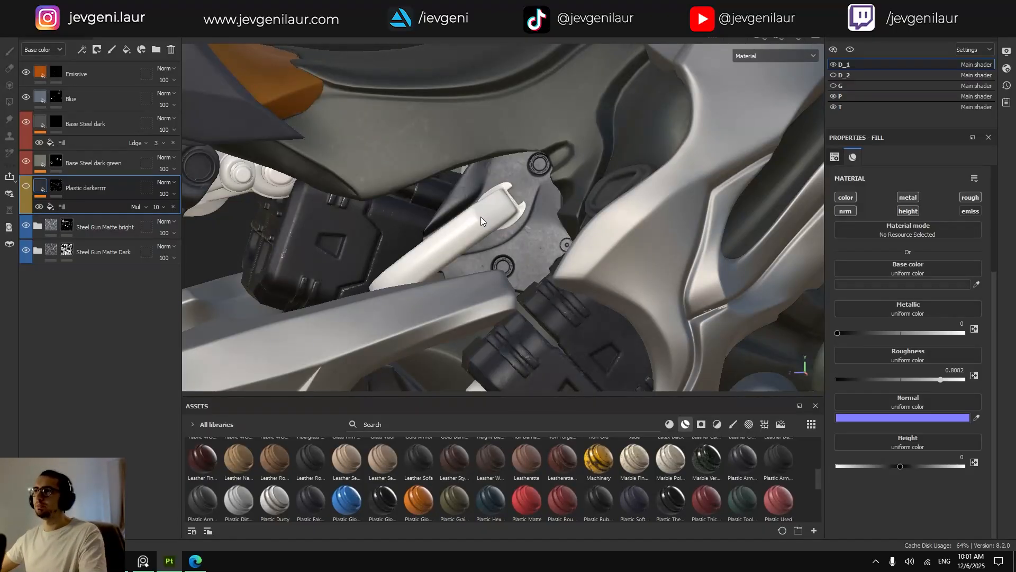
pyautogui.keyDown('alt'); pyautogui.moveTo(475, 230); pyautogui.dragTo(519, 241); pyautogui.keyUp('alt')
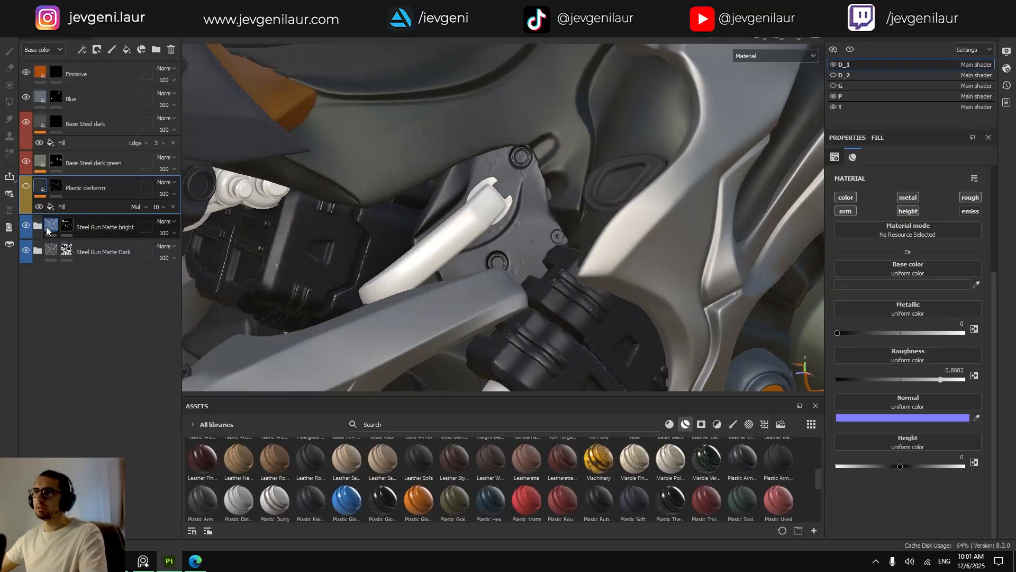
# Duplicate the Steel Gun Matte bright group with an emptied black mask and fill the white tube into it with Polygon Fill.
pyautogui.click(103, 228)
pyautogui.hotkey('ctrl', 'd')
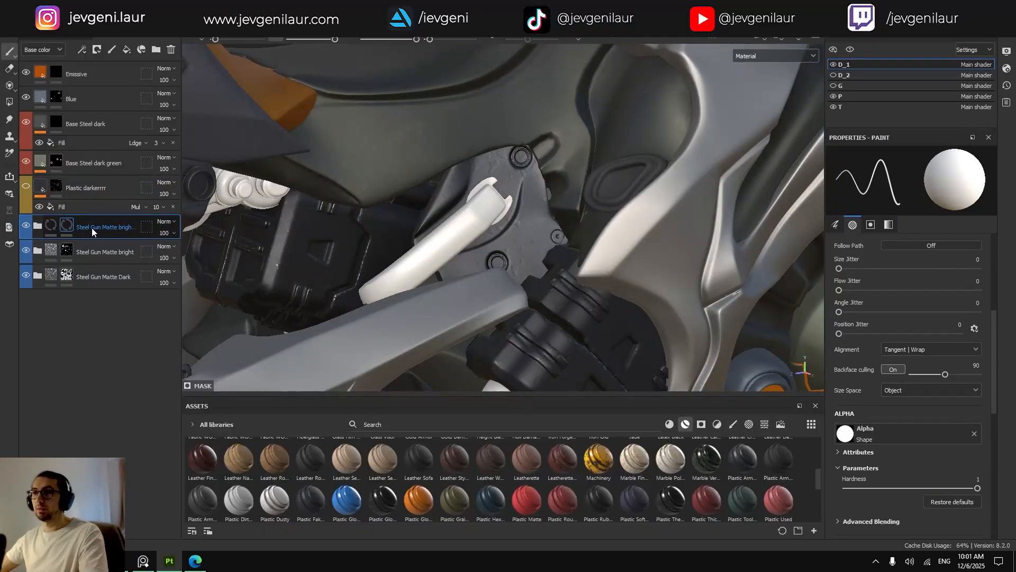
pyautogui.rightClick(68, 224)
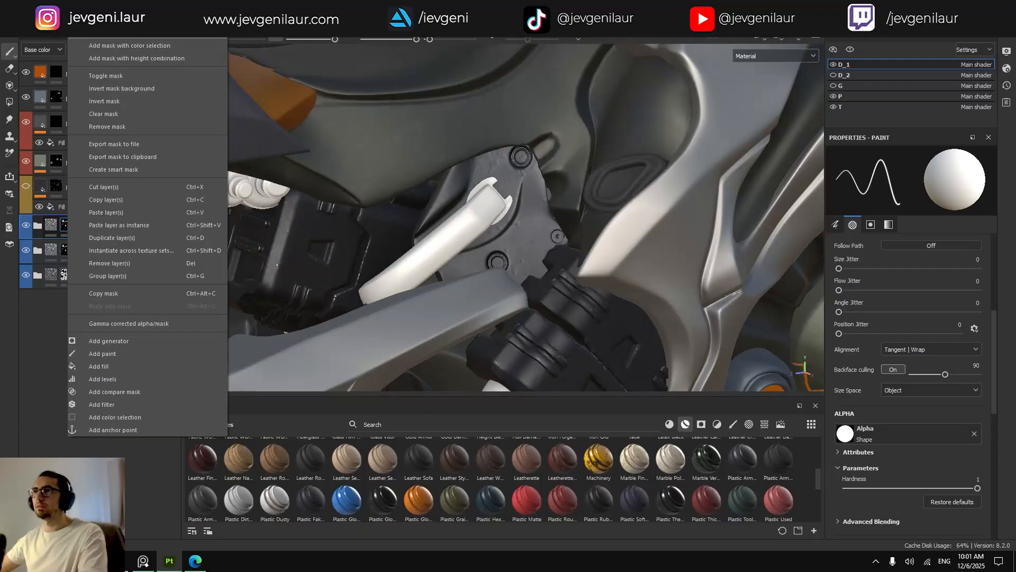
pyautogui.click(127, 46)
pyautogui.press('4')
pyautogui.press('1')
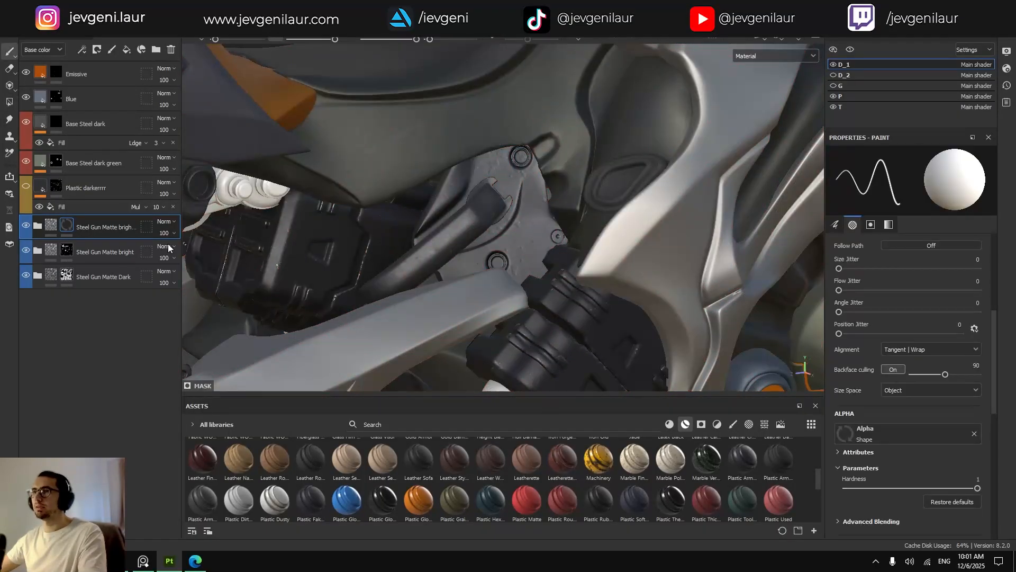
# Set the Metal Color of the duplicated group's Metal layer to dark grey 4A4B50 and check the tube from several angles.
pyautogui.click(38, 226)
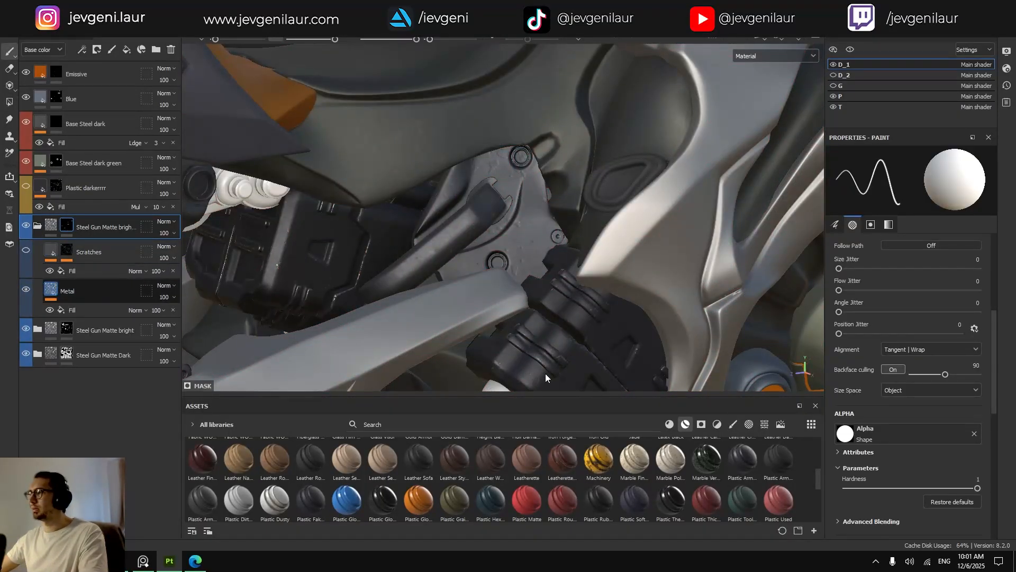
pyautogui.click(848, 372)
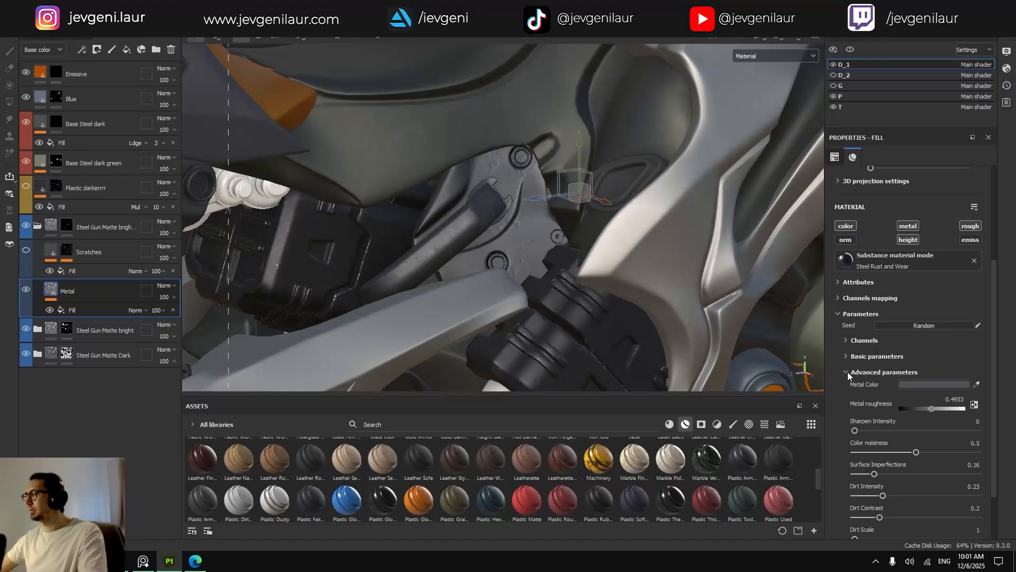
pyautogui.click(908, 385)
pyautogui.click(739, 374)
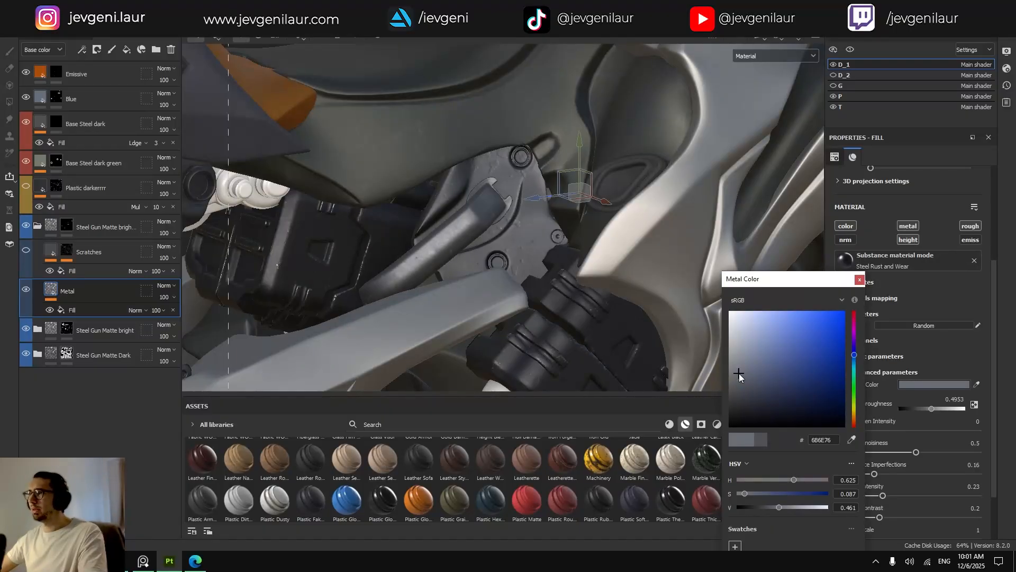
pyautogui.click(739, 390)
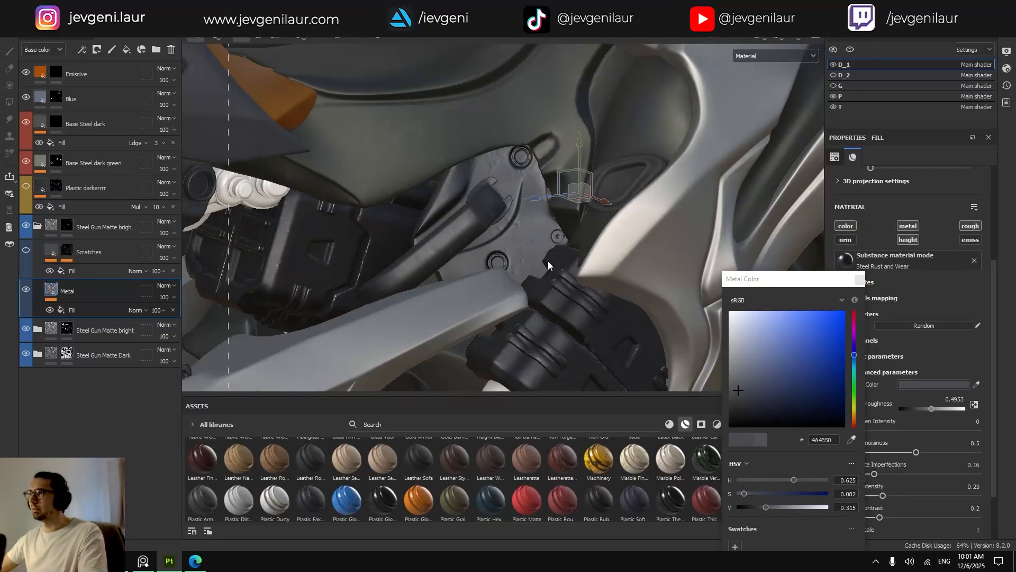
pyautogui.keyDown('alt'); pyautogui.moveTo(547, 263); pyautogui.dragTo(497, 264, button='right'); pyautogui.keyUp('alt')
pyautogui.keyDown('alt'); pyautogui.moveTo(498, 263); pyautogui.dragTo(471, 269); pyautogui.keyUp('alt')
pyautogui.keyDown('alt'); pyautogui.moveTo(471, 269); pyautogui.dragTo(808, 277, button='right'); pyautogui.keyUp('alt')
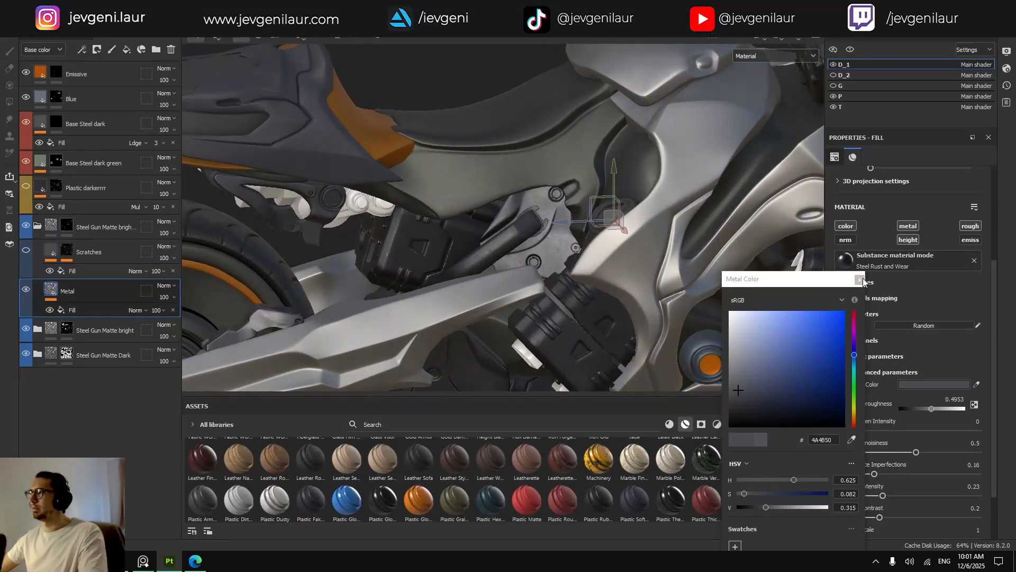
pyautogui.keyDown('alt'); pyautogui.moveTo(434, 222); pyautogui.dragTo(607, 246, button='right'); pyautogui.keyUp('alt')
pyautogui.click(860, 280)
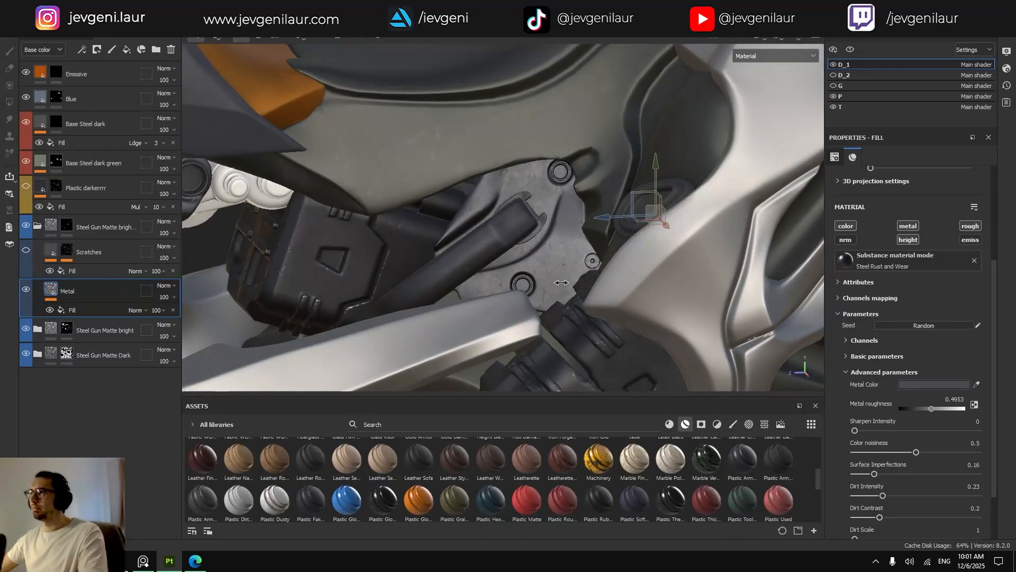
pyautogui.keyDown('alt'); pyautogui.moveTo(520, 261); pyautogui.dragTo(571, 263, button='right'); pyautogui.keyUp('alt')
pyautogui.keyDown('alt'); pyautogui.moveTo(572, 263); pyautogui.dragTo(490, 244); pyautogui.keyUp('alt')
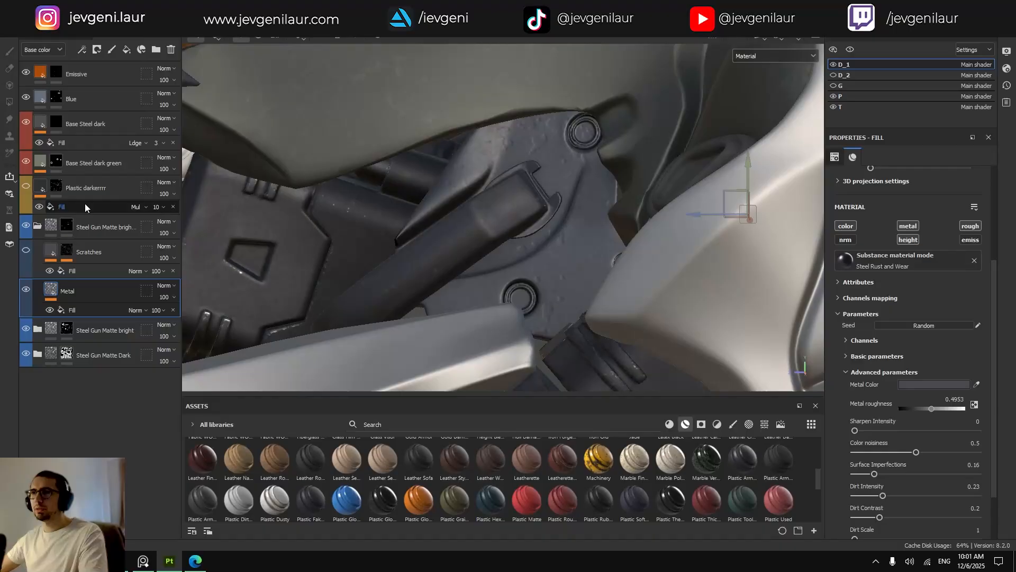
# Show the Plastic darkerrrr layer and remove the tube from its mask, using Polygon Fill with color 0.
pyautogui.click(27, 187)
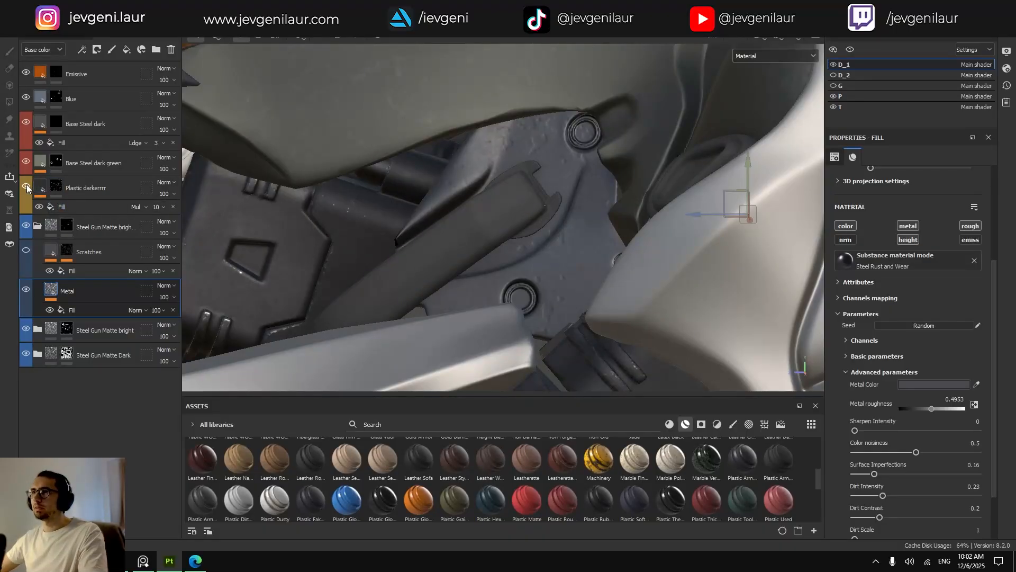
pyautogui.click(38, 189)
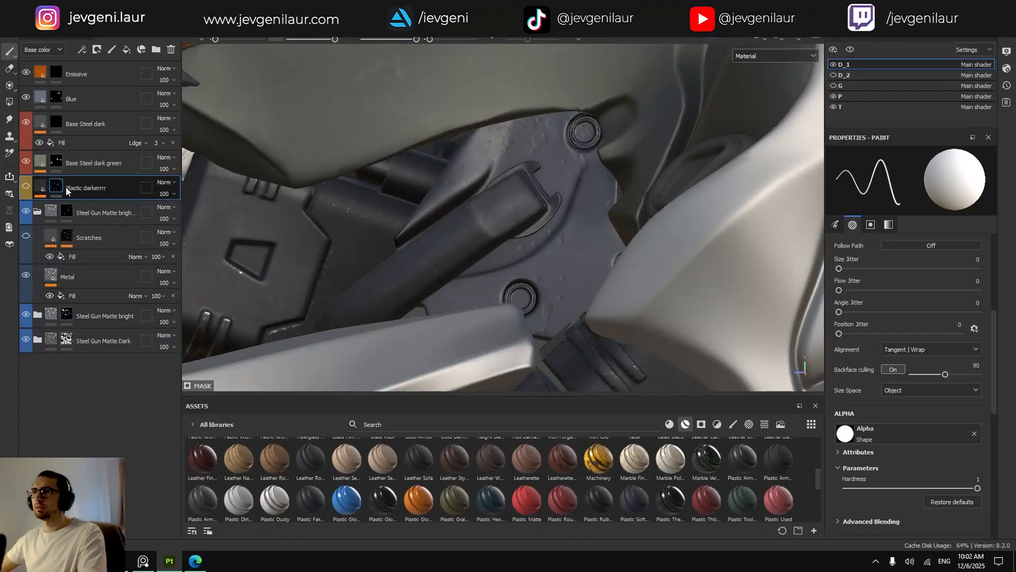
pyautogui.press('4')
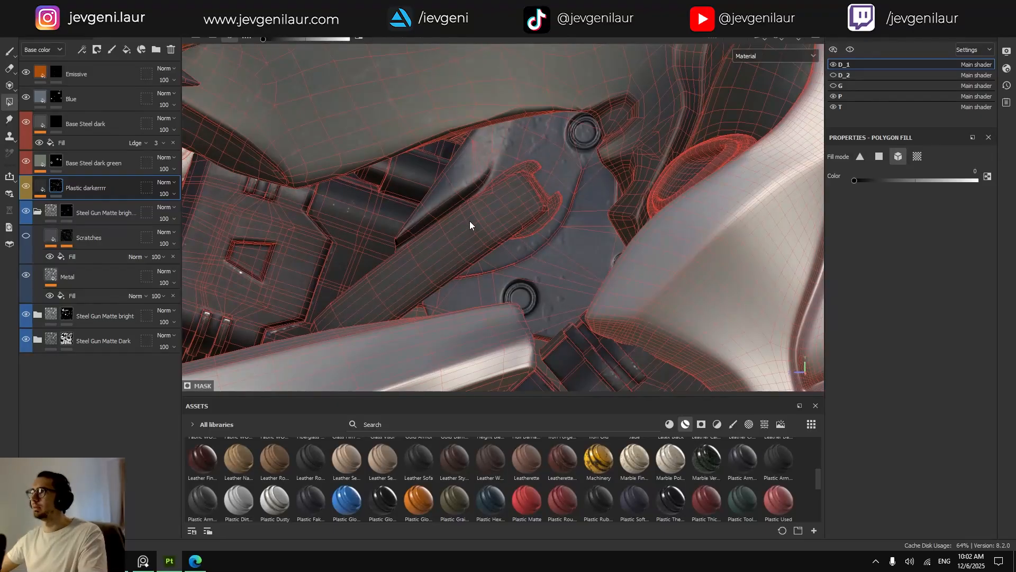
pyautogui.click(468, 221)
pyautogui.press('1')
pyautogui.scroll(-3, 466, 220)
pyautogui.scroll(3, 243, 162)
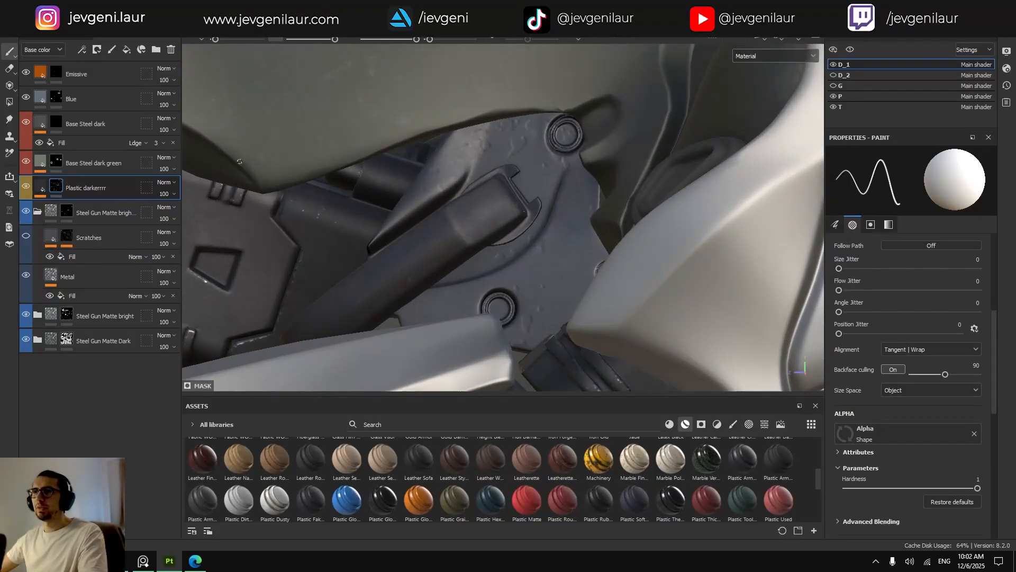
# Examine the end of the tube close up, toggling the Metal layer of the duplicated steel group to find the rust-coloured spots' source.
pyautogui.scroll(4, 444, 254)
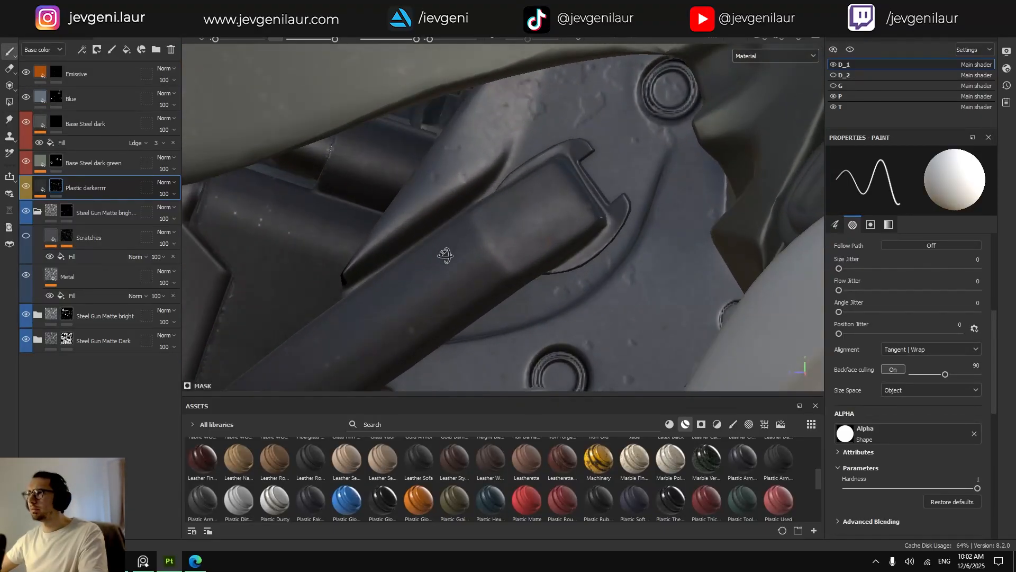
pyautogui.keyDown('alt'); pyautogui.moveTo(445, 254); pyautogui.dragTo(403, 276); pyautogui.keyUp('alt')
pyautogui.scroll(2, 568, 252)
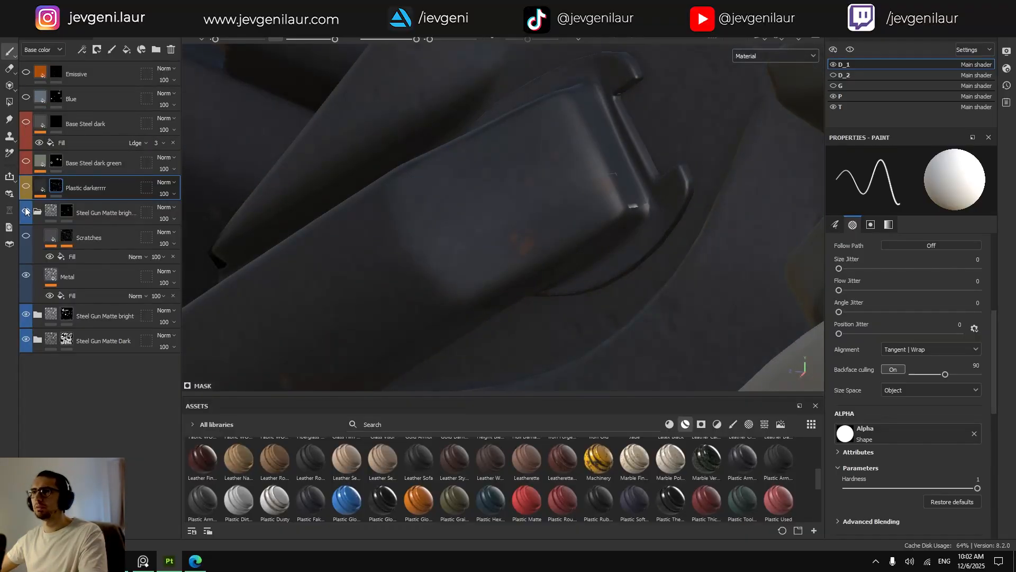
pyautogui.click(25, 275)
pyautogui.click(25, 275)
pyautogui.click(24, 274)
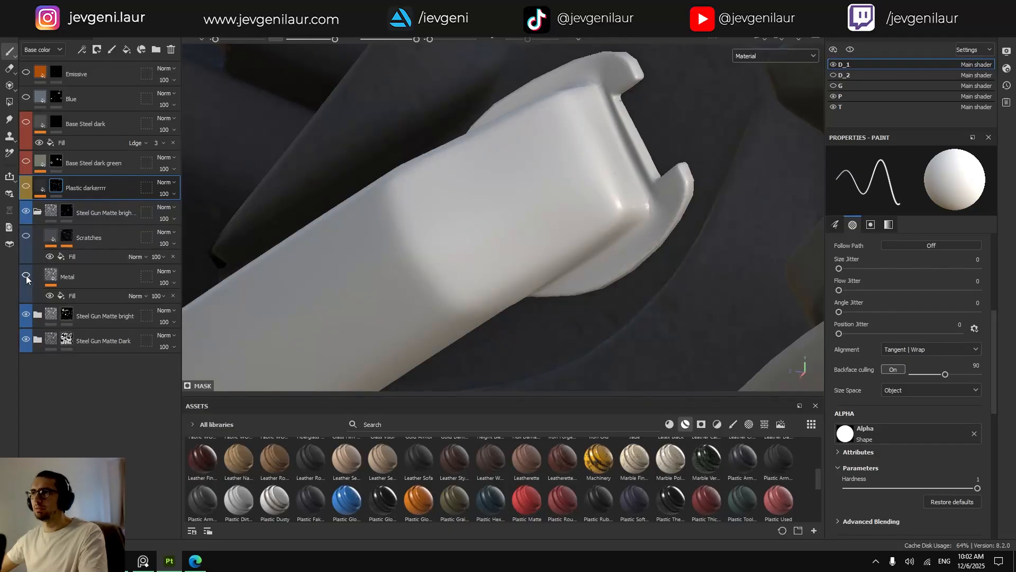
pyautogui.click(26, 275)
# Set Rust Intensity to 0 on the Metal layer of the duplicated Steel Gun Matte bright group and check the tube.
pyautogui.click(63, 292)
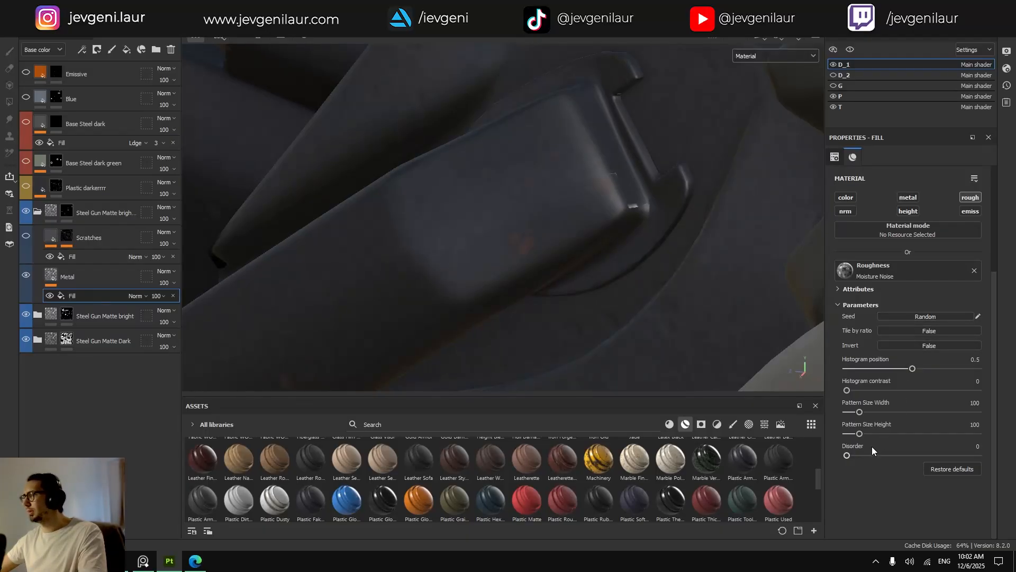
pyautogui.moveTo(847, 456); pyautogui.dragTo(874, 456)
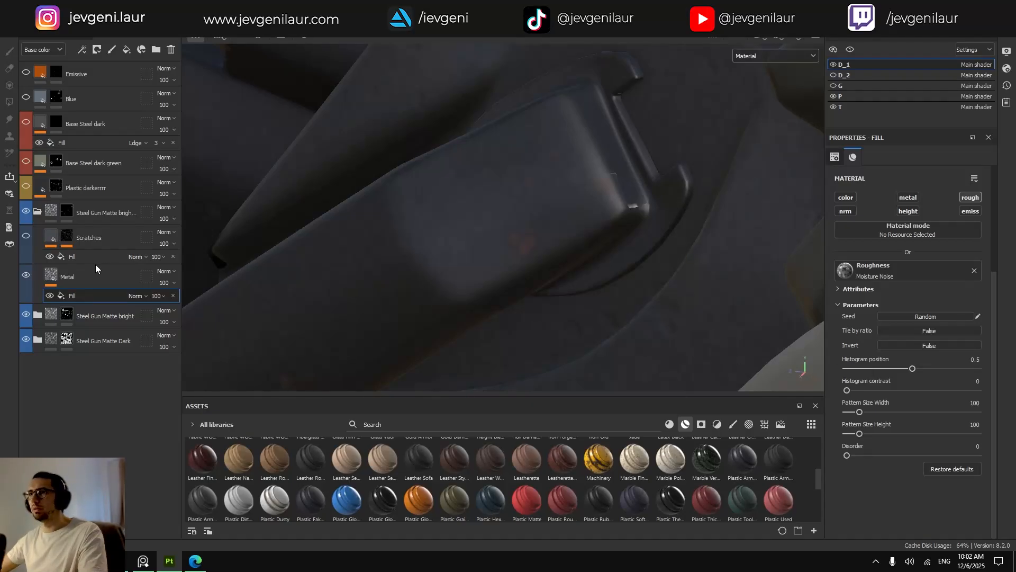
pyautogui.click(53, 277)
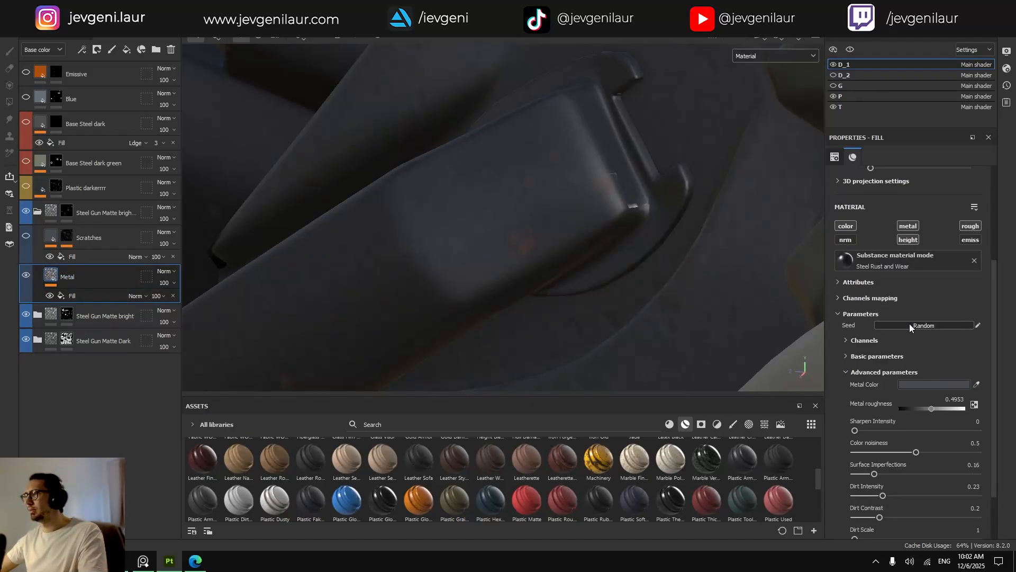
pyautogui.scroll(-2, 888, 353)
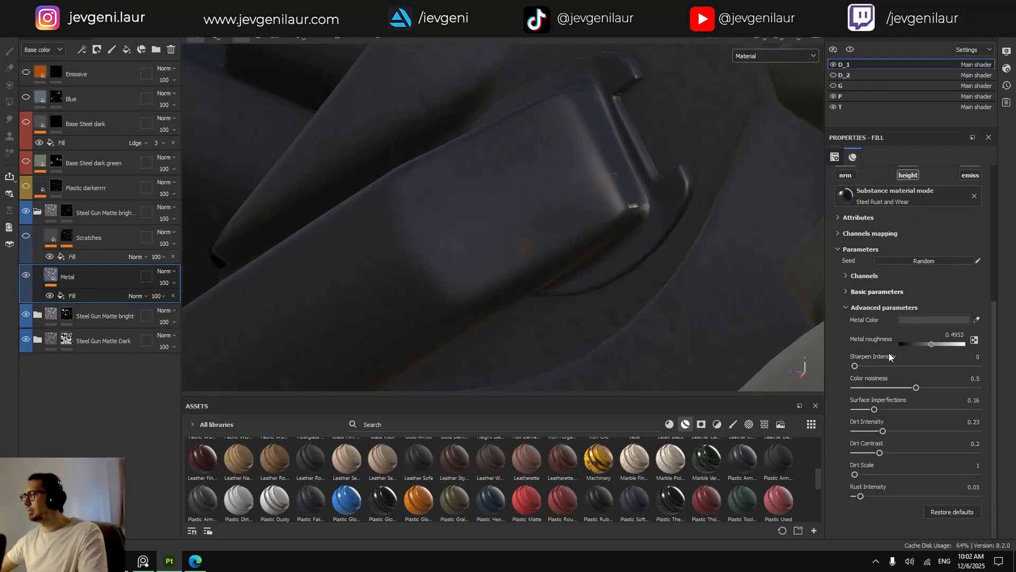
pyautogui.moveTo(860, 497); pyautogui.dragTo(840, 496)
pyautogui.scroll(-5, 517, 268)
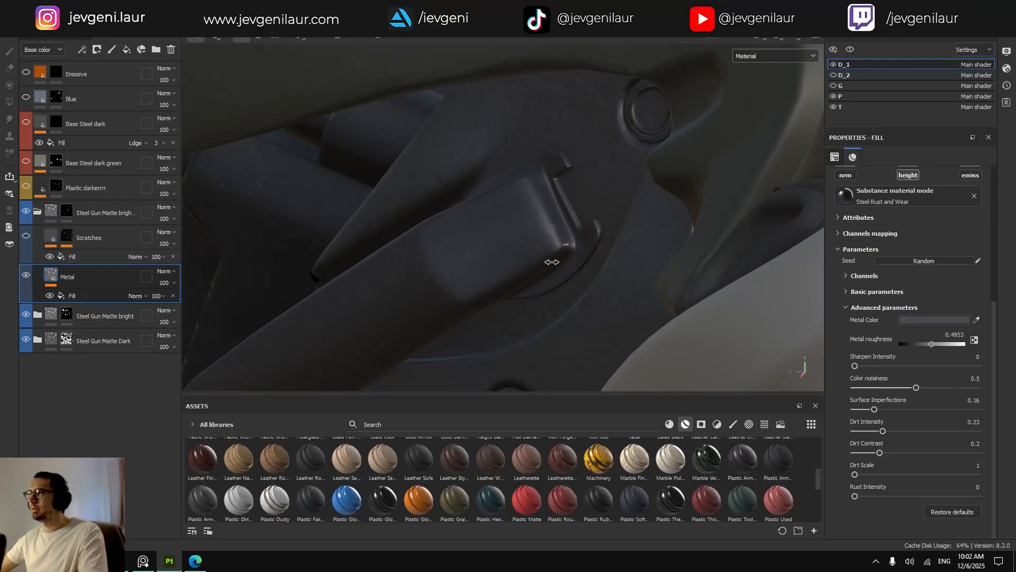
pyautogui.keyDown('alt'); pyautogui.moveTo(549, 261); pyautogui.dragTo(600, 264); pyautogui.keyUp('alt')
pyautogui.keyDown('alt'); pyautogui.moveTo(600, 264); pyautogui.dragTo(530, 263, button='right'); pyautogui.keyUp('alt')
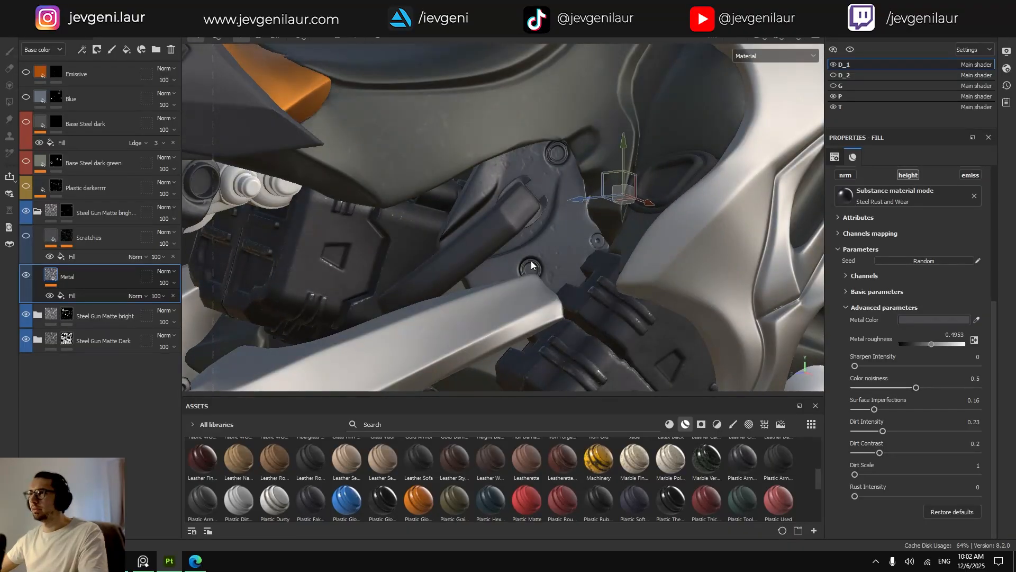
pyautogui.scroll(3, 539, 142)
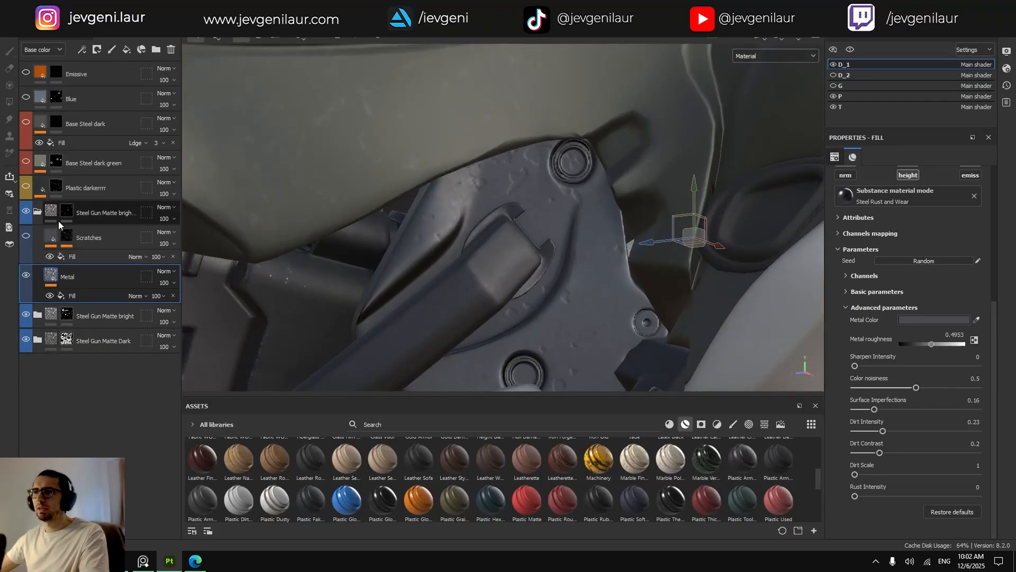
# On the Metal layer of the original Steel Gun Matte bright group, set Rust Intensity to 0 and Surface Imperfections to 0.1.
pyautogui.click(39, 211)
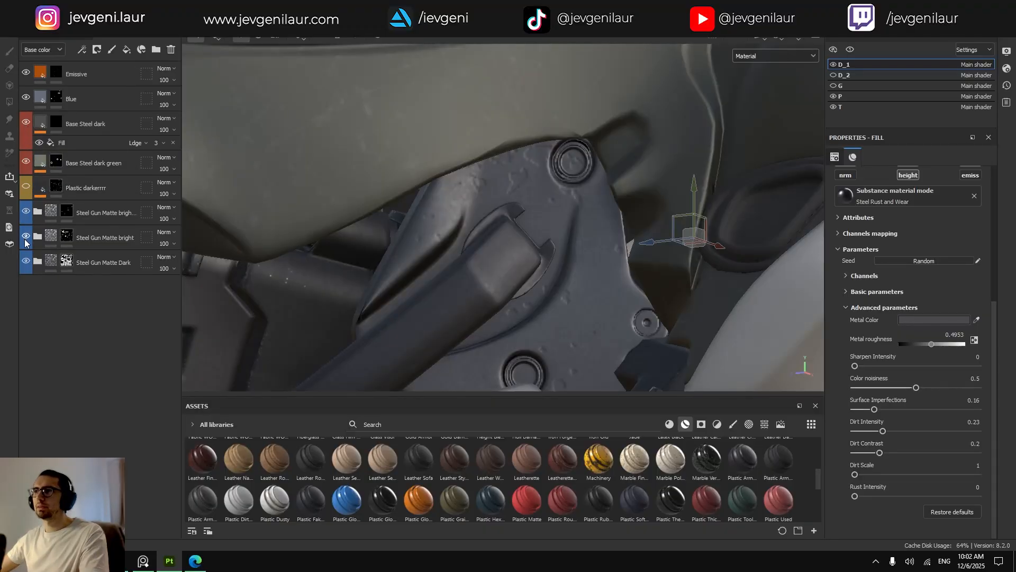
pyautogui.click(25, 236)
pyautogui.click(26, 236)
pyautogui.click(37, 236)
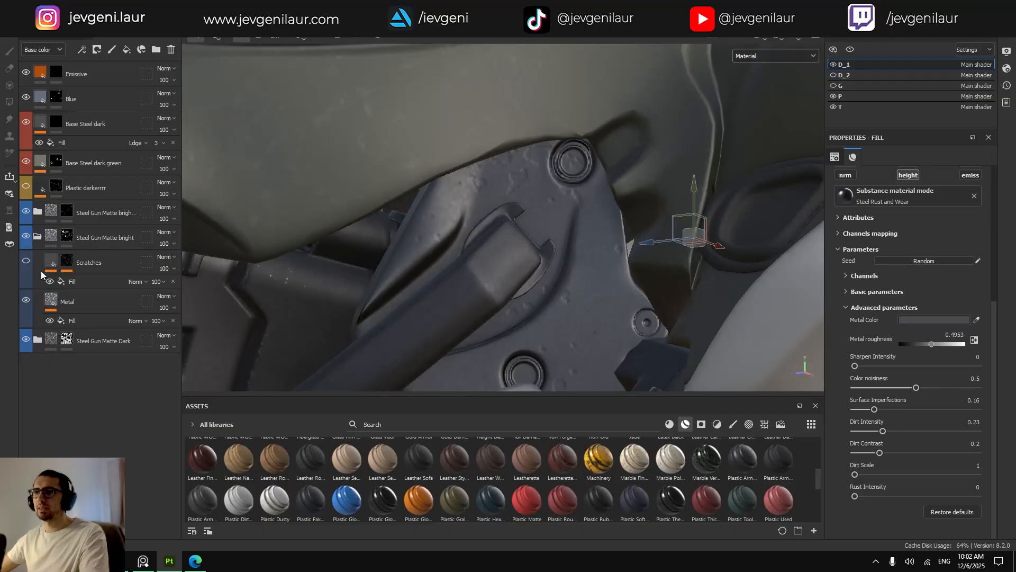
pyautogui.click(53, 303)
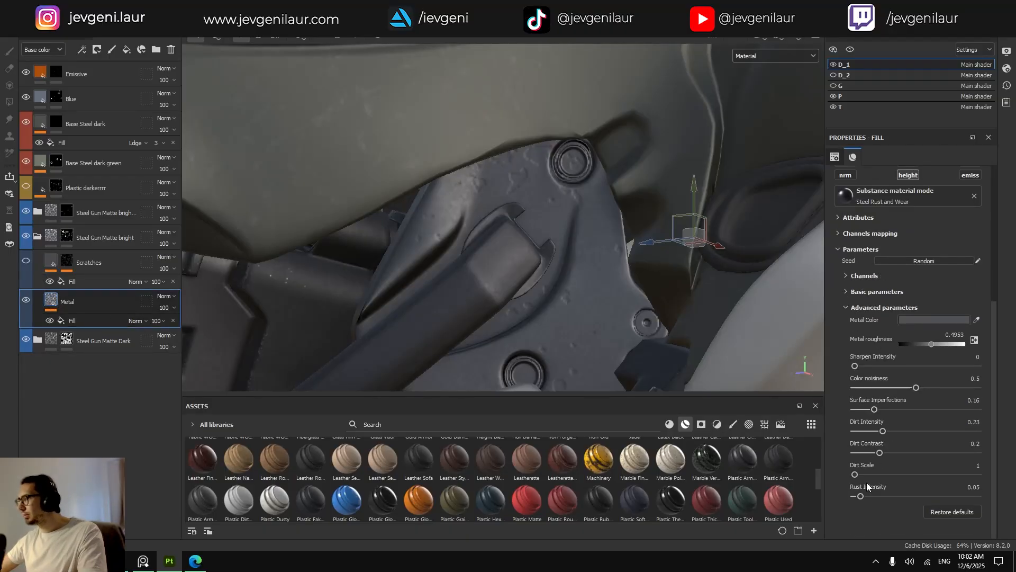
pyautogui.moveTo(860, 497); pyautogui.dragTo(827, 501)
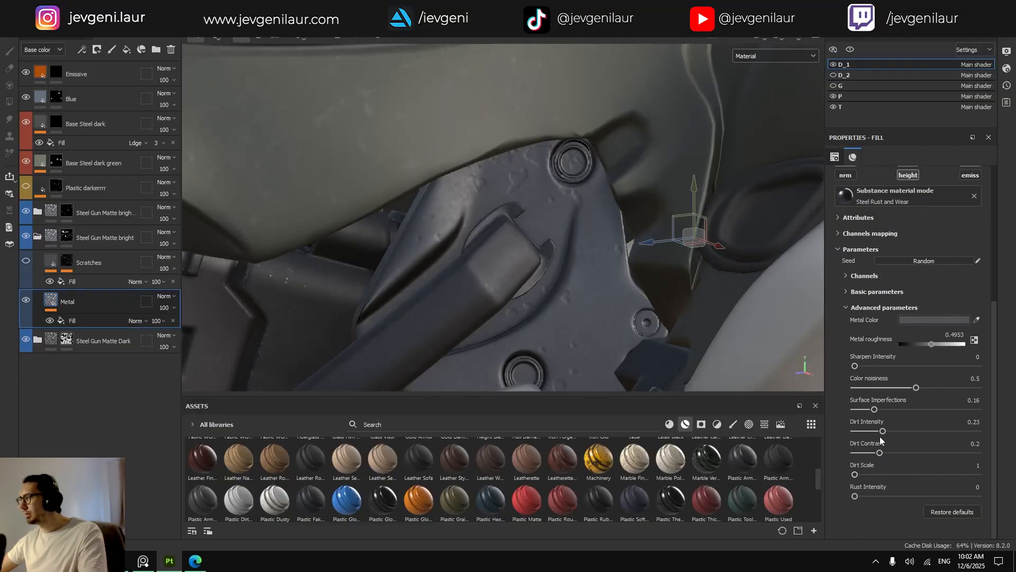
pyautogui.moveTo(895, 409); pyautogui.dragTo(866, 412)
pyautogui.scroll(-8, 560, 256)
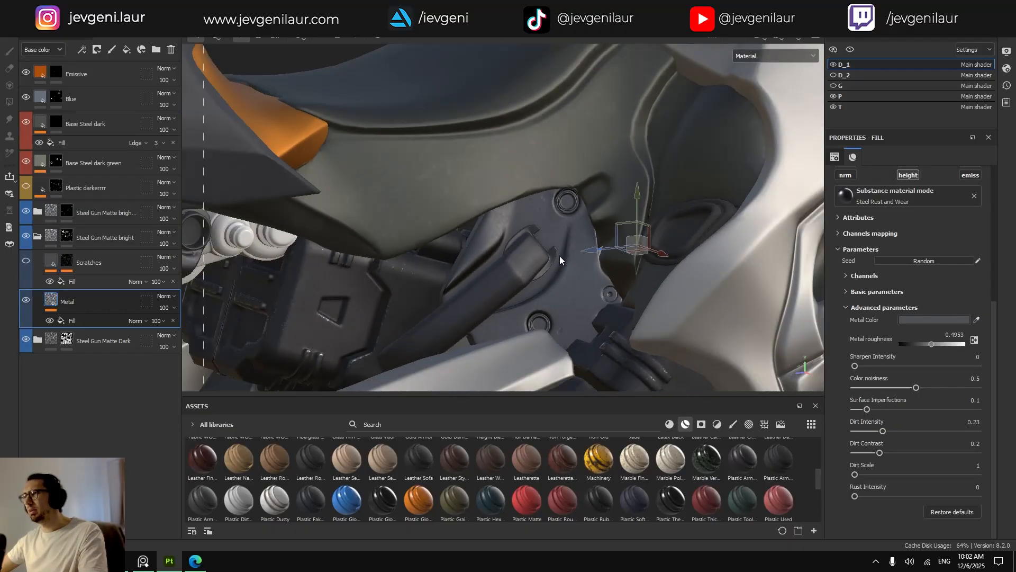
pyautogui.keyDown('alt'); pyautogui.moveTo(567, 300); pyautogui.dragTo(543, 228, button='middle'); pyautogui.keyUp('alt')
pyautogui.scroll(4, 543, 227)
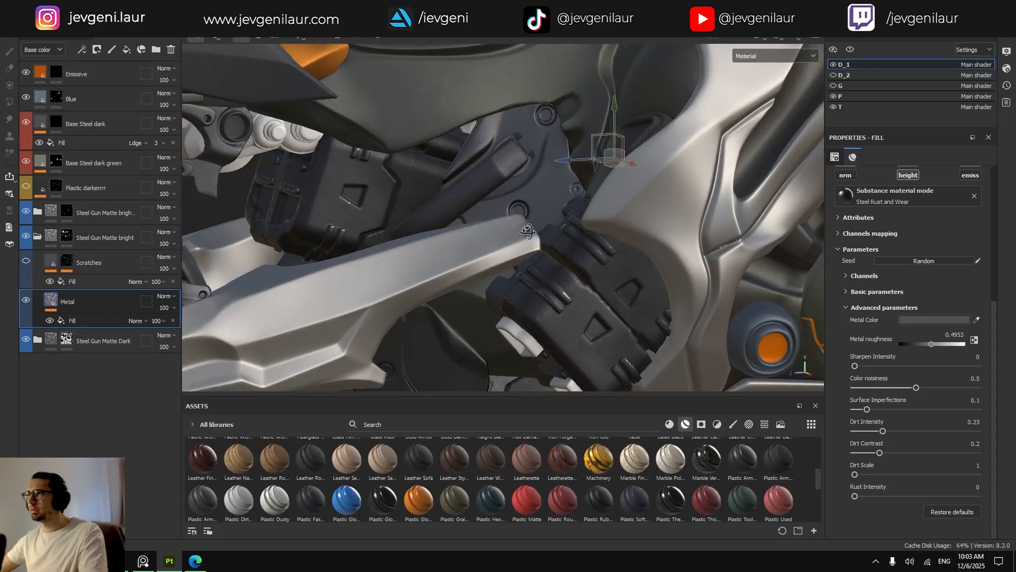
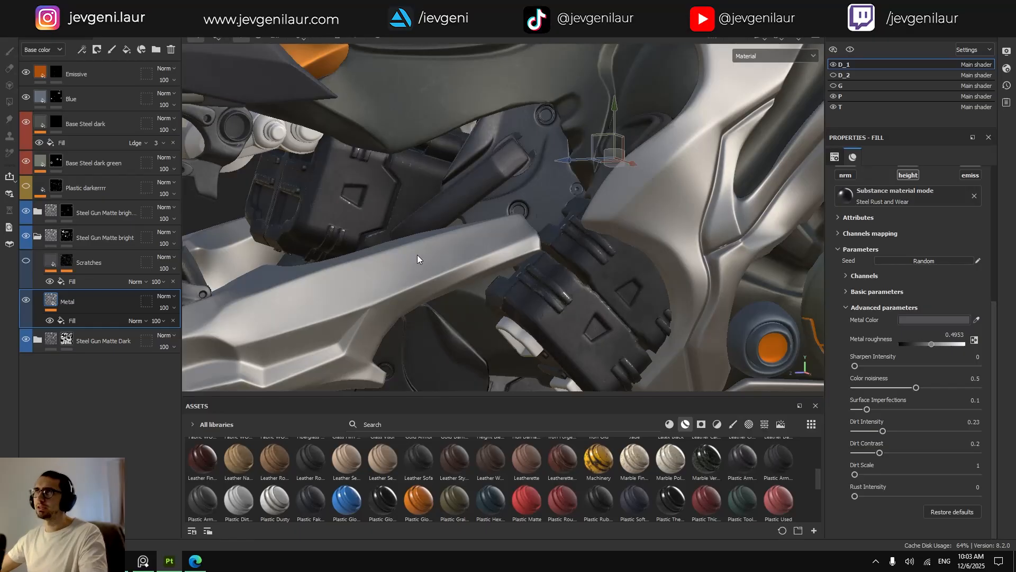
# Show the Plastic darkerrrr layer again and collapse the Steel Gun Matte bright group.
pyautogui.click(26, 186)
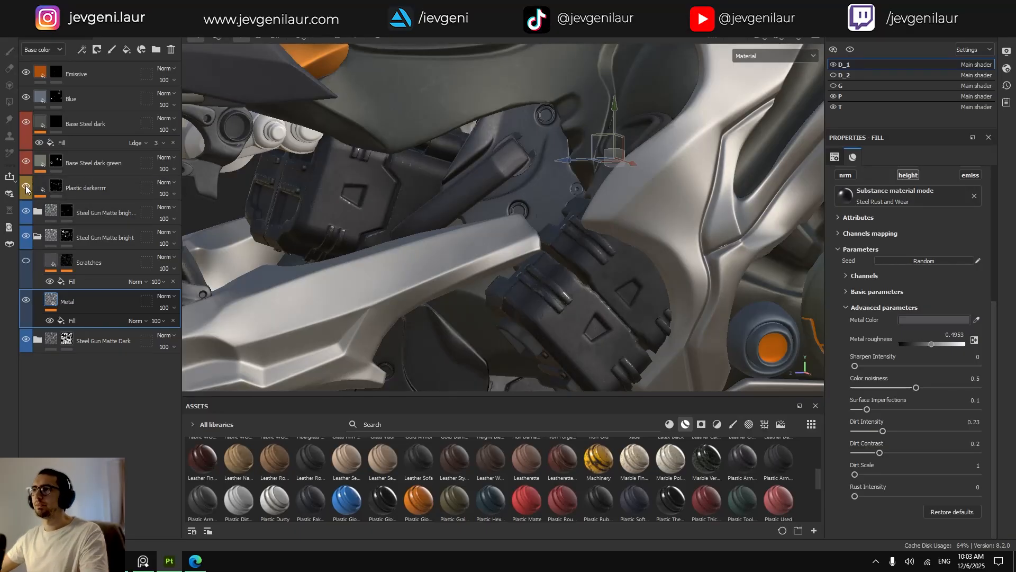
pyautogui.click(38, 237)
pyautogui.scroll(-3, 464, 249)
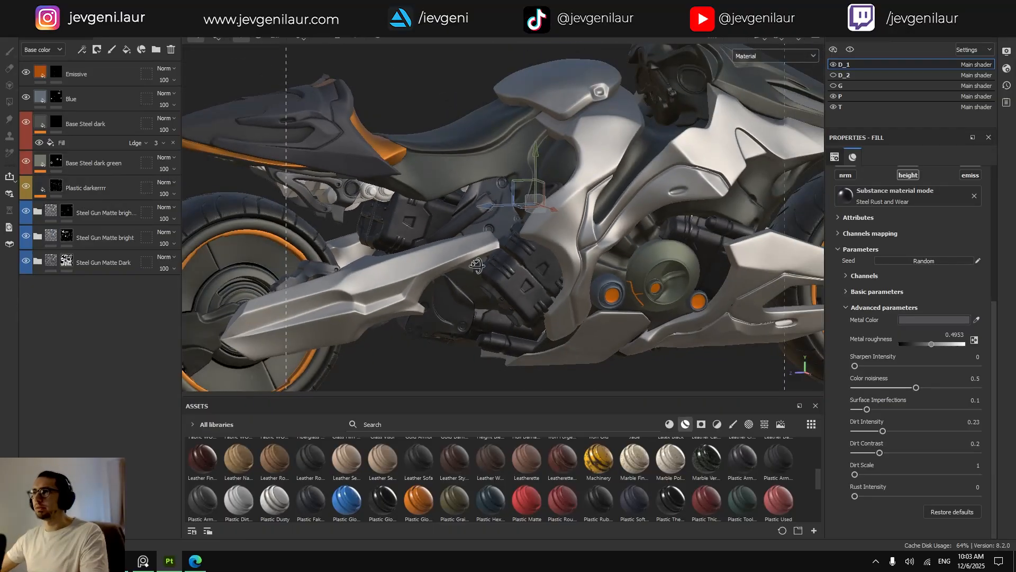
pyautogui.scroll(6, 403, 228)
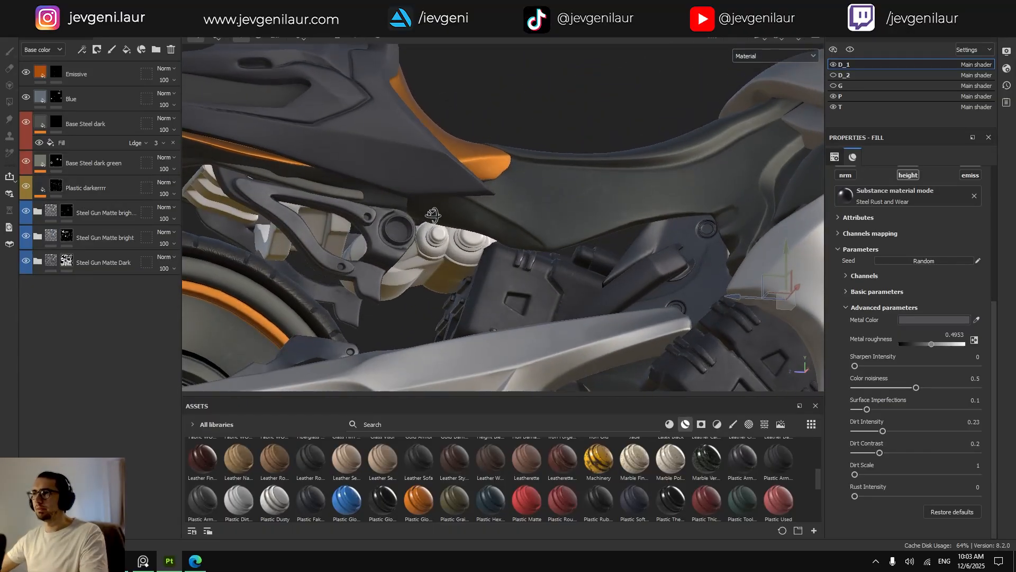
# Compare which parts the Plastic darkerrrr and Base Steel dark layers cover by toggling their visibility.
pyautogui.click(26, 187)
pyautogui.click(26, 187)
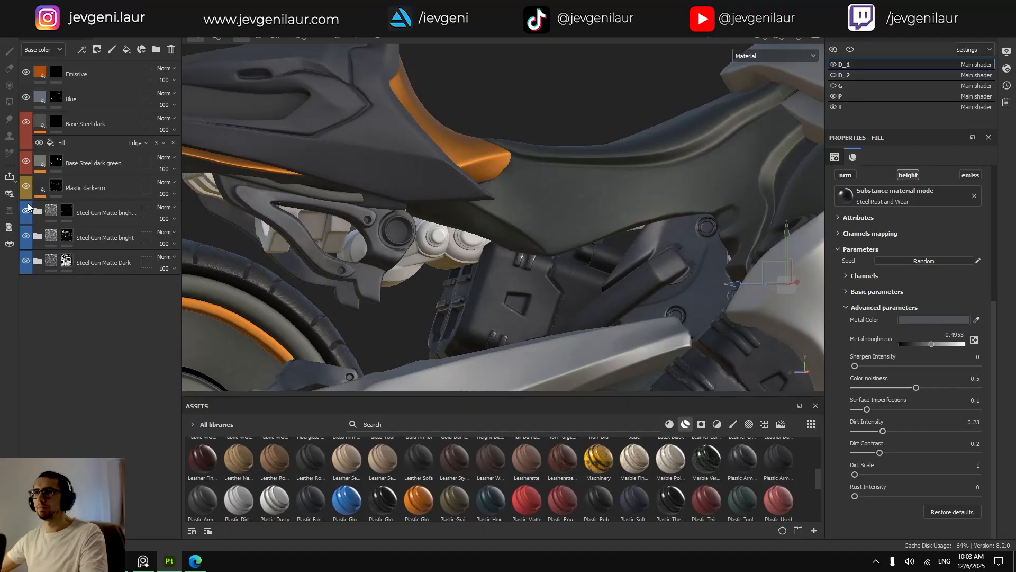
pyautogui.click(25, 123)
pyautogui.click(24, 122)
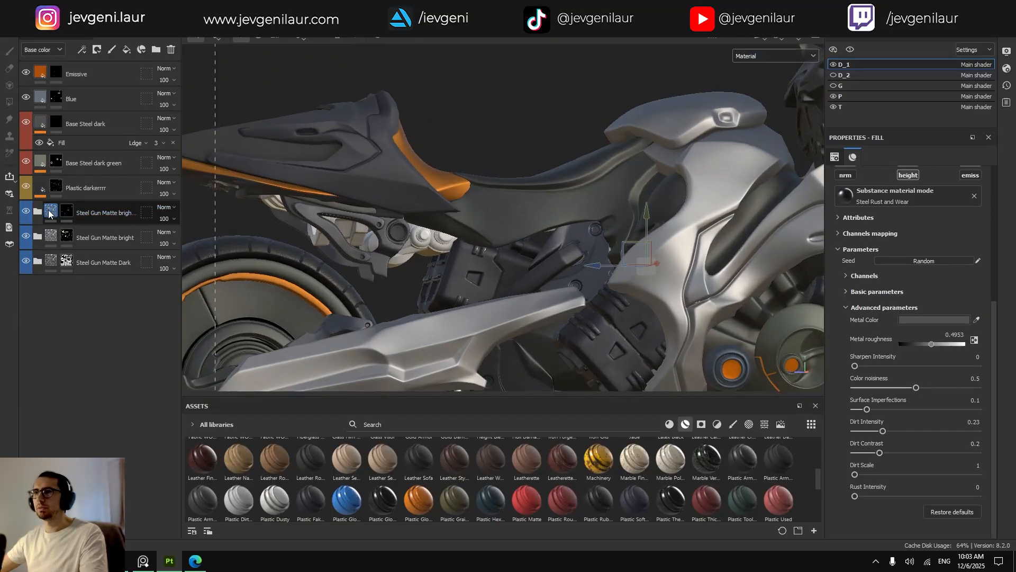
pyautogui.click(28, 188)
pyautogui.click(29, 189)
# Add the white cylinders under the seat to the Plastic darkerrrr mask, using Polygon Fill with color 1.
pyautogui.click(55, 186)
pyautogui.press('4')
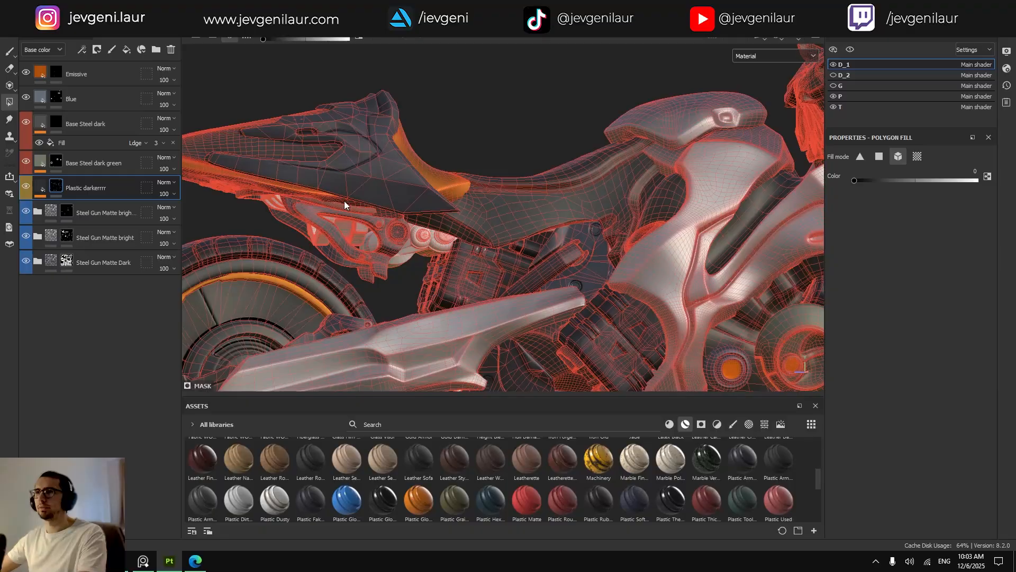
pyautogui.keyDown('alt'); pyautogui.moveTo(344, 201); pyautogui.dragTo(495, 272, button='right'); pyautogui.keyUp('alt')
pyautogui.keyDown('alt'); pyautogui.moveTo(495, 271); pyautogui.dragTo(506, 271); pyautogui.keyUp('alt')
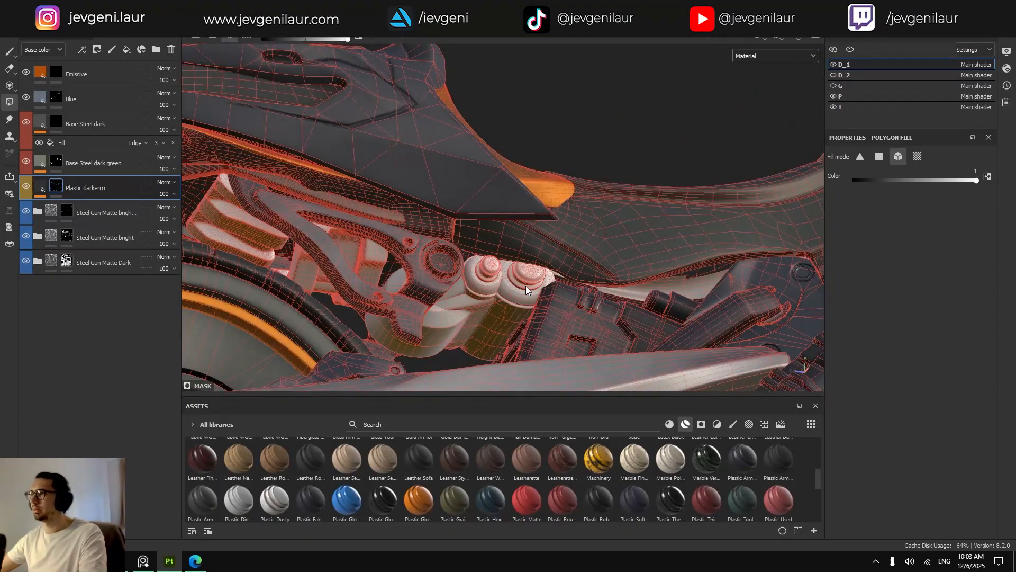
pyautogui.press('1')
pyautogui.keyDown('alt'); pyautogui.moveTo(477, 307); pyautogui.dragTo(436, 324); pyautogui.keyUp('alt')
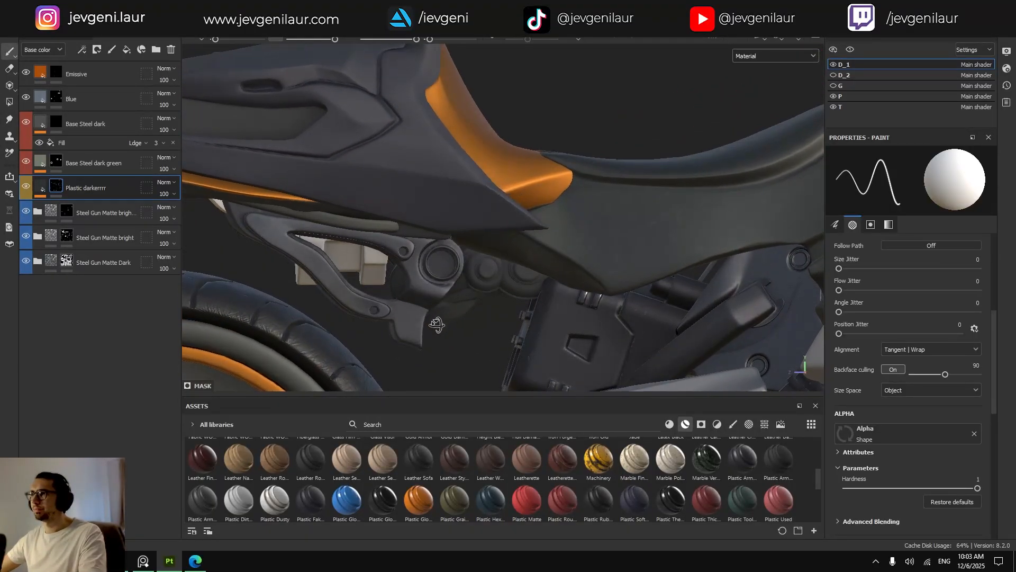
pyautogui.keyDown('alt'); pyautogui.moveTo(436, 323); pyautogui.dragTo(578, 298, button='middle'); pyautogui.keyUp('alt')
pyautogui.keyDown('alt'); pyautogui.moveTo(578, 298); pyautogui.dragTo(630, 302); pyautogui.keyUp('alt')
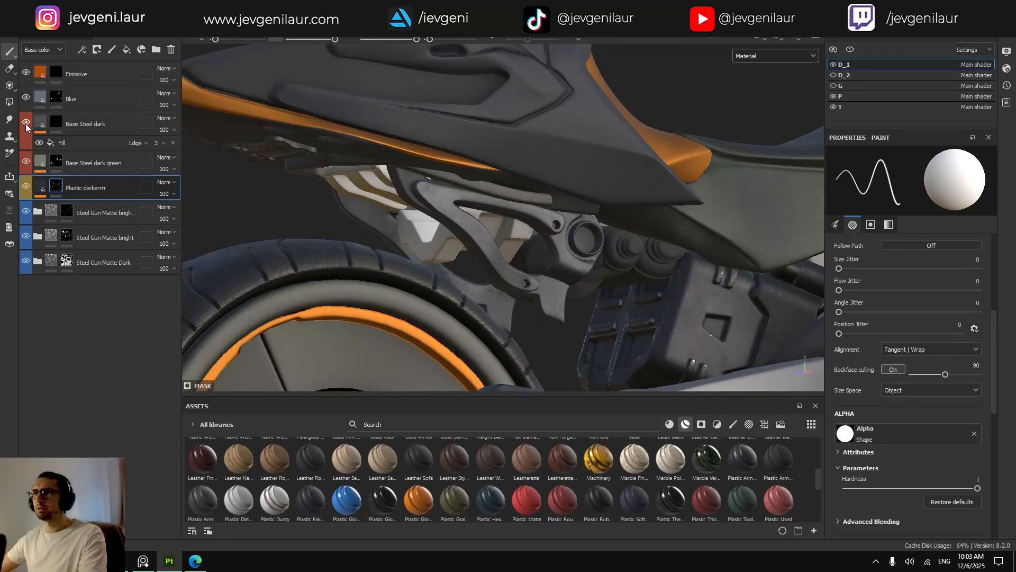
# Fill the remaining white part behind the rear frame bracket into the Base Steel dark mask with Polygon Fill.
pyautogui.click(56, 123)
pyautogui.press('4')
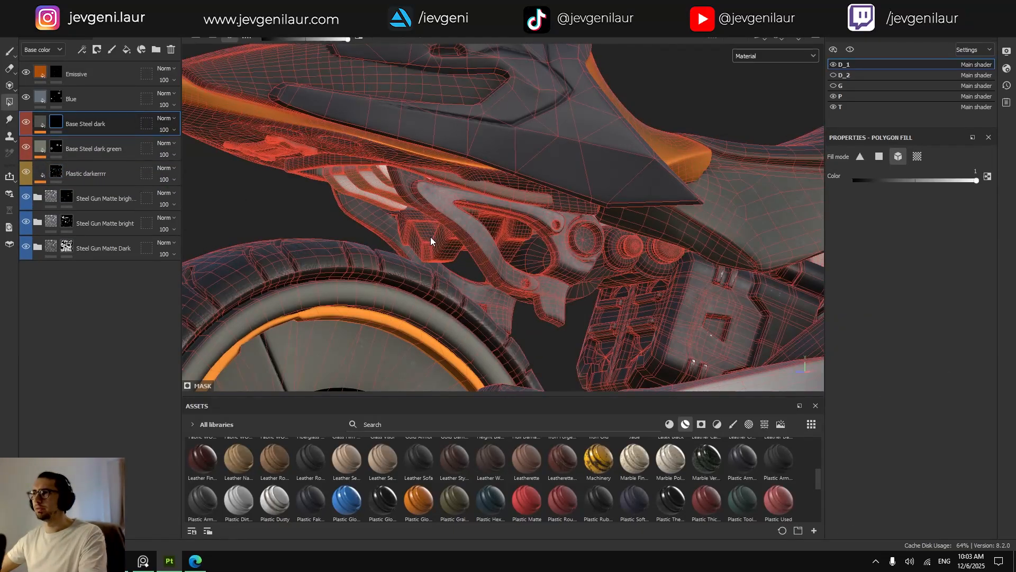
pyautogui.click(385, 189)
pyautogui.press('1')
pyautogui.keyDown('alt'); pyautogui.moveTo(382, 185); pyautogui.dragTo(317, 170, button='right'); pyautogui.keyUp('alt')
pyautogui.keyDown('alt'); pyautogui.moveTo(318, 170); pyautogui.dragTo(381, 175); pyautogui.keyUp('alt')
# Inspect the whole motorcycle from several angles in an enlarged viewport for parts that still lack a material.
pyautogui.keyDown('alt'); pyautogui.moveTo(529, 254); pyautogui.dragTo(485, 270, button='right'); pyautogui.keyUp('alt')
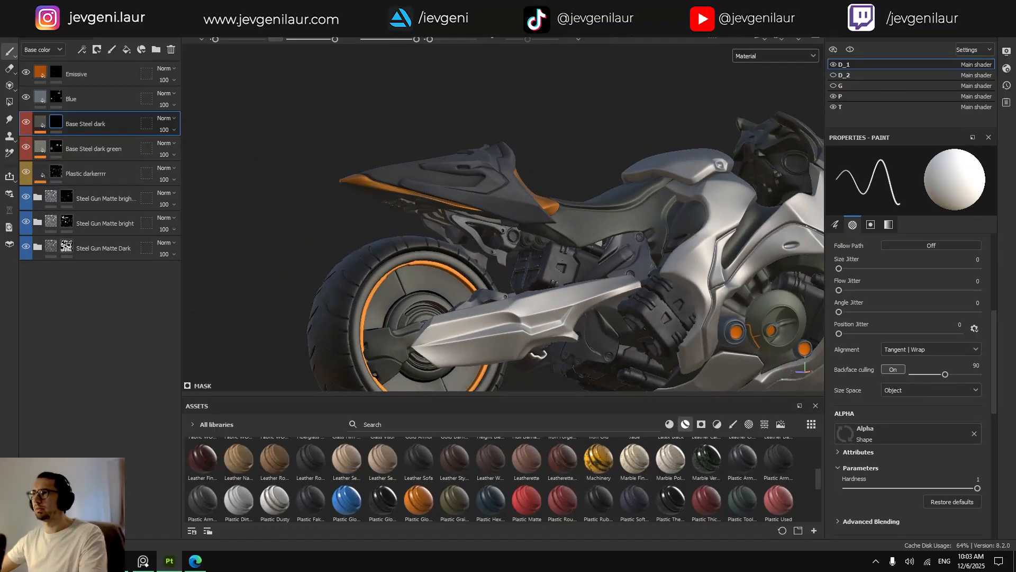
pyautogui.keyDown('alt'); pyautogui.moveTo(485, 269); pyautogui.dragTo(468, 260, button='middle'); pyautogui.keyUp('alt')
pyautogui.keyDown('alt'); pyautogui.moveTo(467, 261); pyautogui.dragTo(500, 270); pyautogui.keyUp('alt')
pyautogui.keyDown('alt'); pyautogui.moveTo(535, 296); pyautogui.dragTo(450, 238, button='middle'); pyautogui.keyUp('alt')
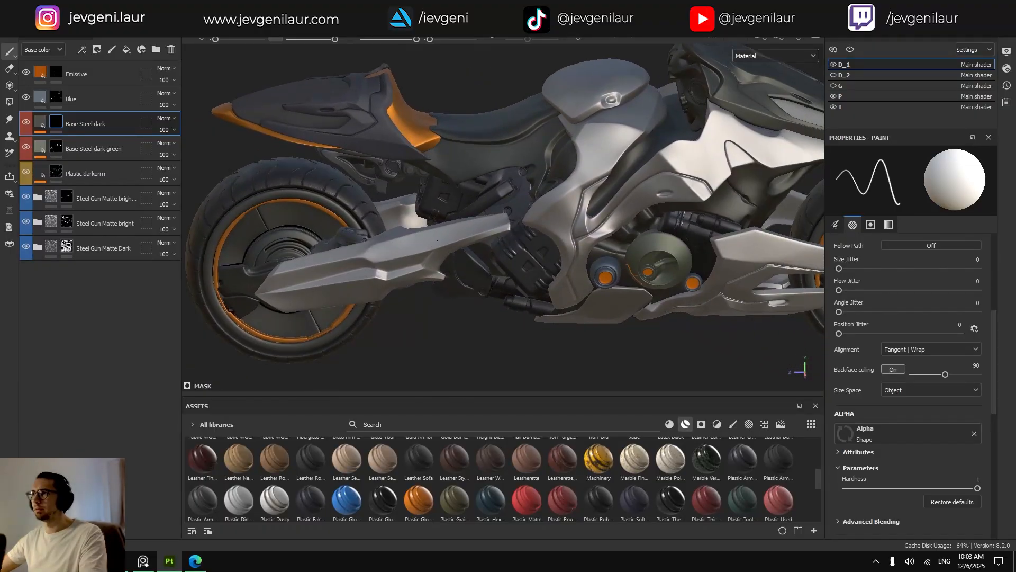
pyautogui.press('Tab')
pyautogui.keyDown('alt'); pyautogui.moveTo(609, 280); pyautogui.dragTo(550, 294, button='right'); pyautogui.keyUp('alt')
pyautogui.keyDown('alt'); pyautogui.moveTo(551, 294); pyautogui.dragTo(501, 280); pyautogui.keyUp('alt')
pyautogui.keyDown('alt'); pyautogui.moveTo(845, 337); pyautogui.dragTo(641, 322, button='middle'); pyautogui.keyUp('alt')
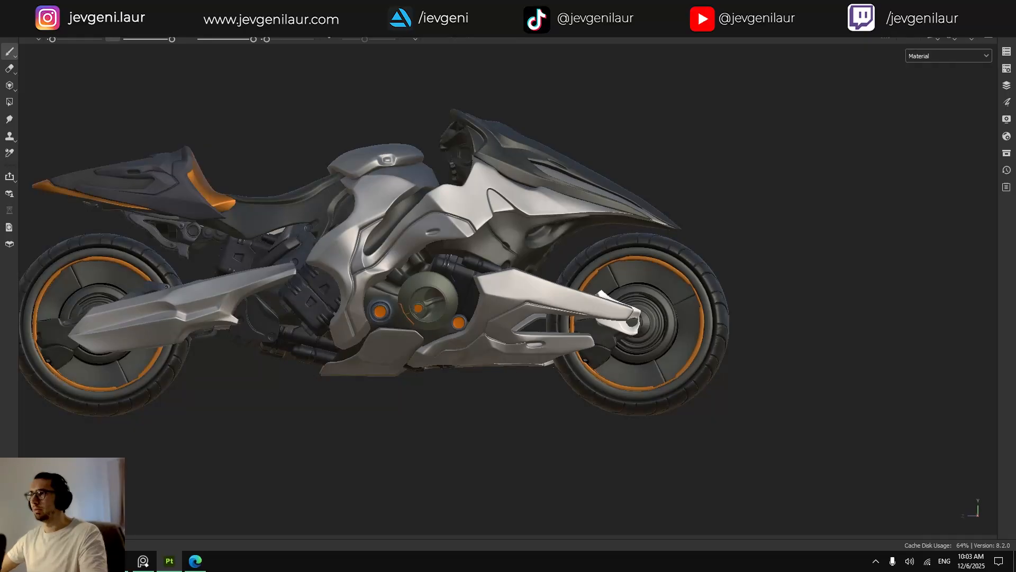
pyautogui.press('Tab')
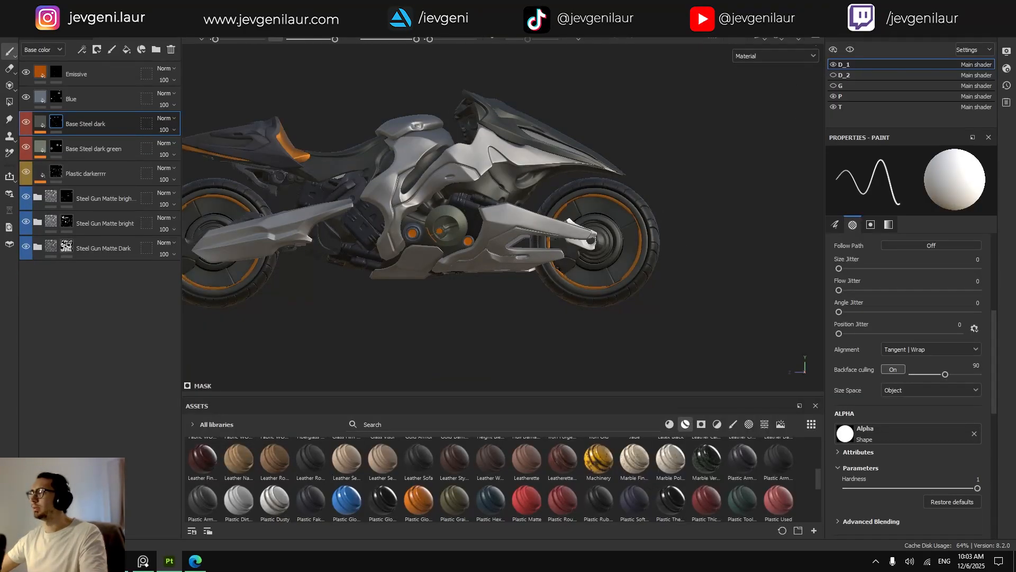
# Show the D_2 texture set and save the project.
pyautogui.click(833, 74)
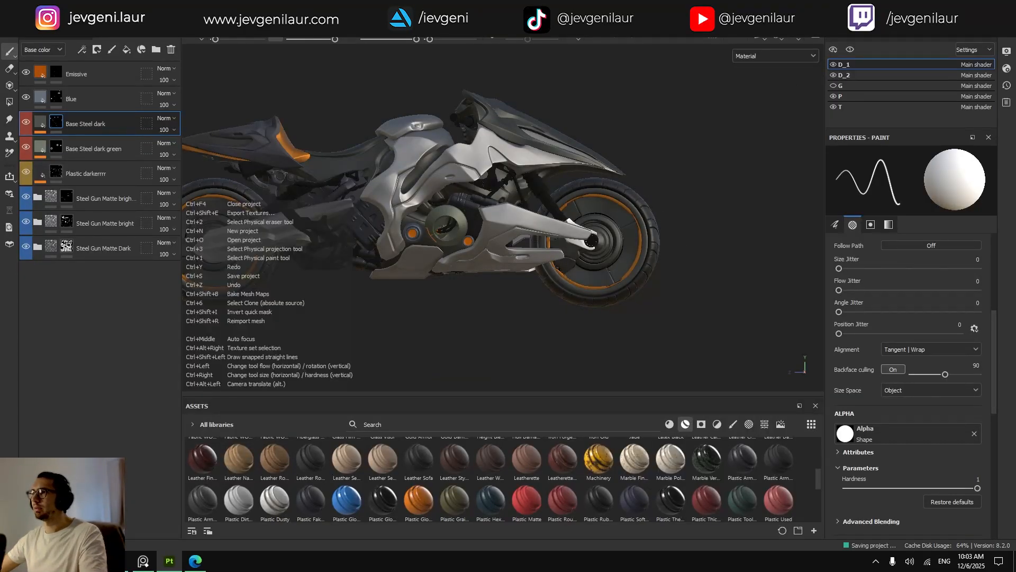
pyautogui.keyDown('alt'); pyautogui.moveTo(602, 265); pyautogui.dragTo(635, 259, button='right'); pyautogui.keyUp('alt')
pyautogui.keyDown('alt'); pyautogui.moveTo(545, 245); pyautogui.dragTo(560, 248, button='right'); pyautogui.keyUp('alt')
pyautogui.keyDown('alt'); pyautogui.moveTo(560, 248); pyautogui.dragTo(592, 284, button='middle'); pyautogui.keyUp('alt')
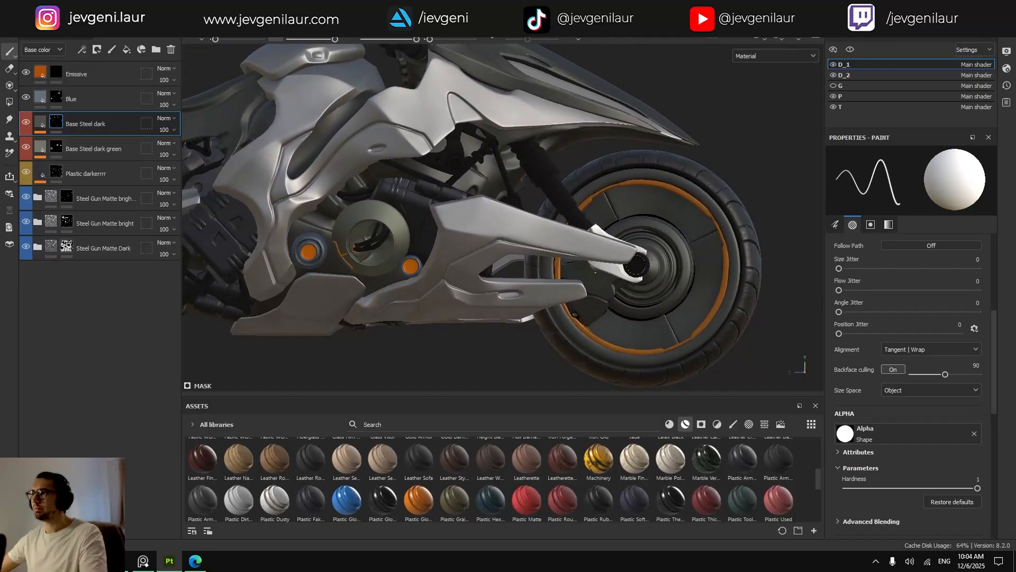
pyautogui.moveTo(596, 272)
pyautogui.keyDown('alt'); pyautogui.mouseDown(button='right')
pyautogui.moveTo(673, 264)
pyautogui.moveTo(598, 270)
pyautogui.mouseUp(button='right'); pyautogui.keyUp('alt')
pyautogui.keyDown('alt'); pyautogui.moveTo(370, 277); pyautogui.dragTo(303, 290, button='middle'); pyautogui.keyUp('alt')
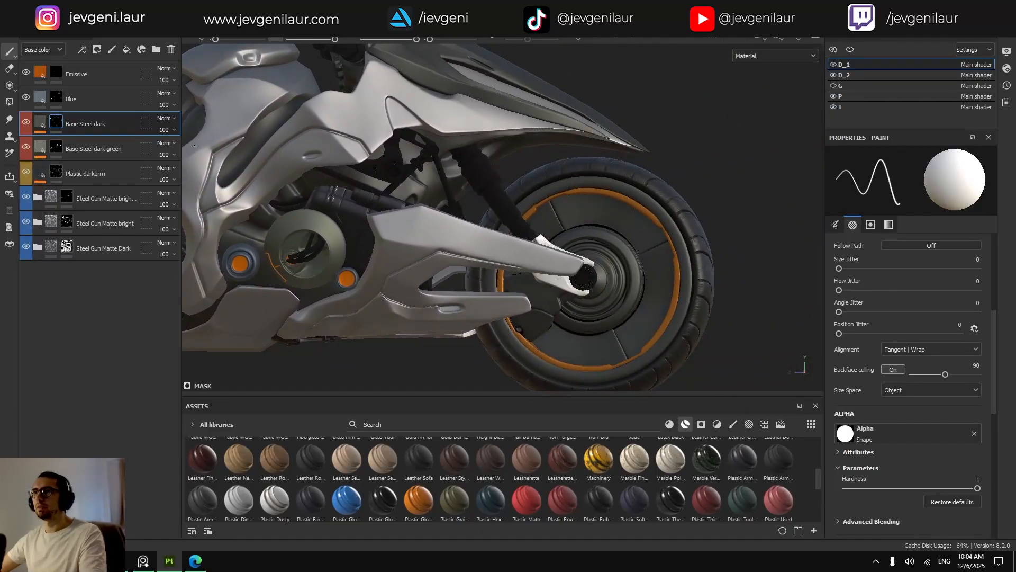
# Fill the white bracket at the front wheel hub into the Base Steel dark mask with Polygon Fill and check the whole bike.
pyautogui.press('4')
pyautogui.moveTo(511, 288)
pyautogui.keyDown('alt'); pyautogui.mouseDown(button='right')
pyautogui.moveTo(553, 287)
pyautogui.moveTo(473, 280)
pyautogui.mouseUp(button='right'); pyautogui.keyUp('alt')
pyautogui.click(552, 277)
pyautogui.press('1')
pyautogui.keyDown('alt'); pyautogui.moveTo(473, 281); pyautogui.dragTo(594, 308, button='middle'); pyautogui.keyUp('alt')
pyautogui.keyDown('alt'); pyautogui.moveTo(594, 308); pyautogui.dragTo(643, 300); pyautogui.keyUp('alt')
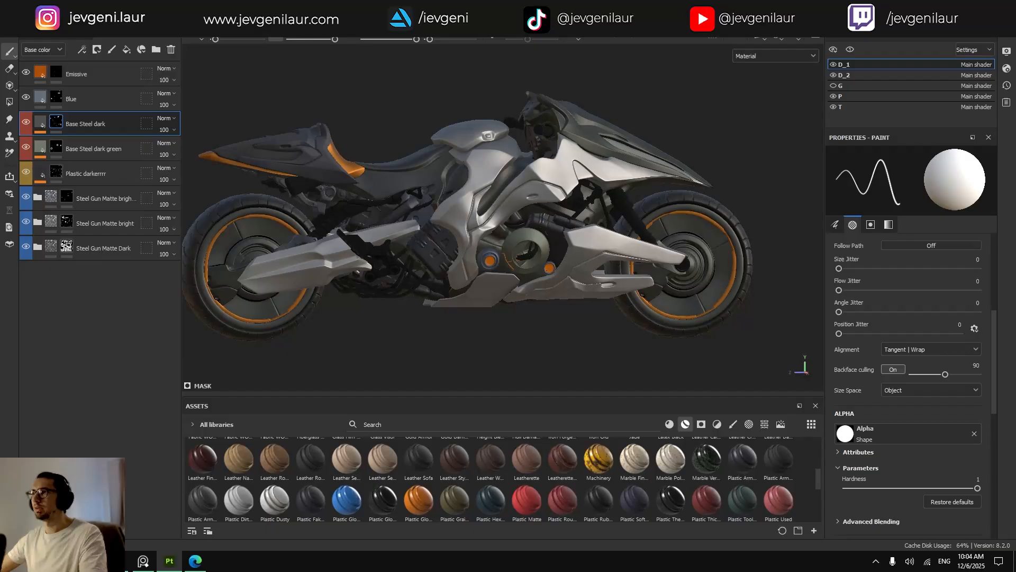
# Hide the D_2 texture set and show it again to check which motorcycle parts belong to it.
pyautogui.click(834, 75)
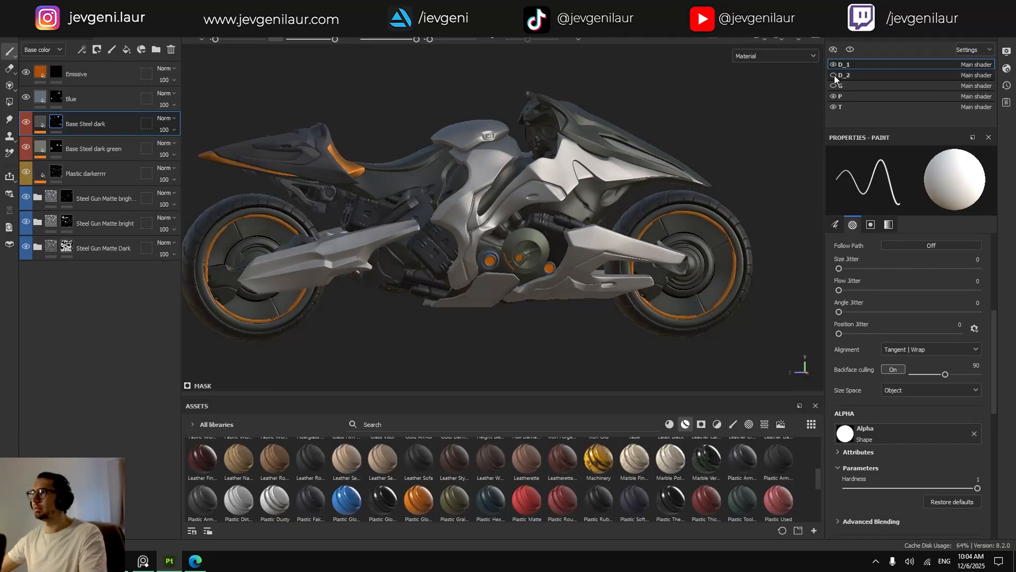
pyautogui.click(834, 75)
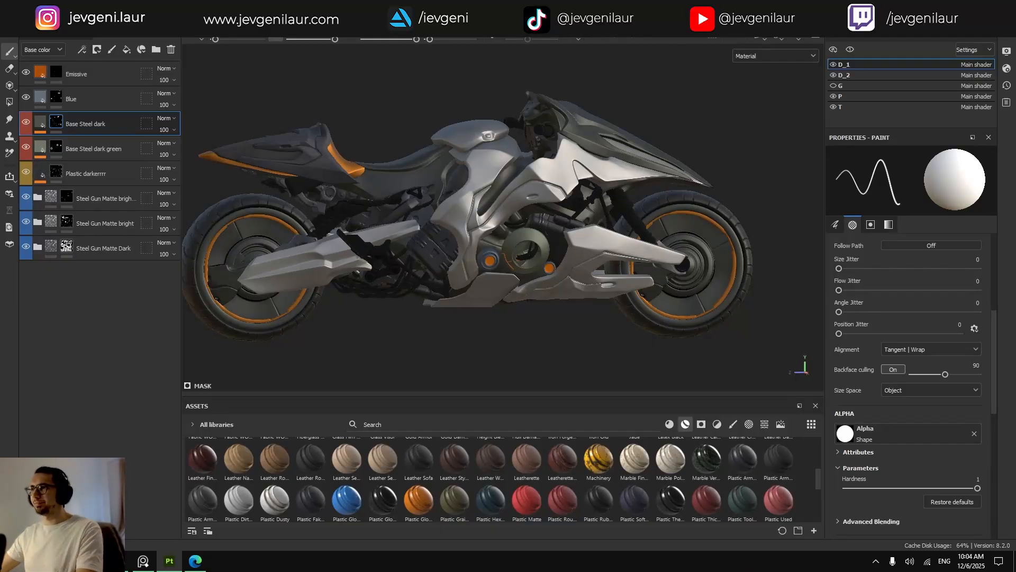
pyautogui.keyDown('alt'); pyautogui.moveTo(493, 219); pyautogui.dragTo(457, 227); pyautogui.keyUp('alt')
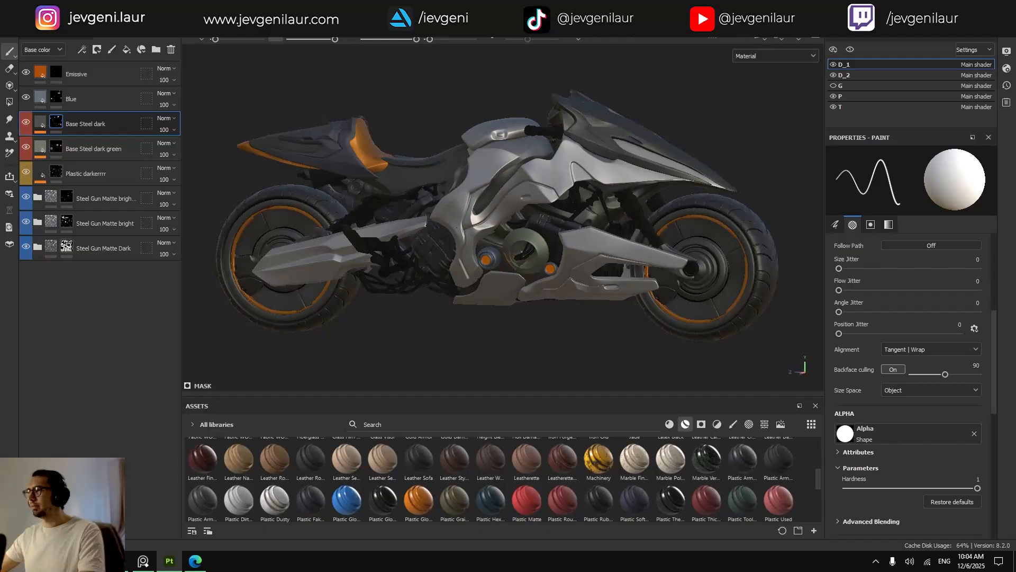
# Delete the black fill layer from the D_2 texture set.
pyautogui.click(840, 77)
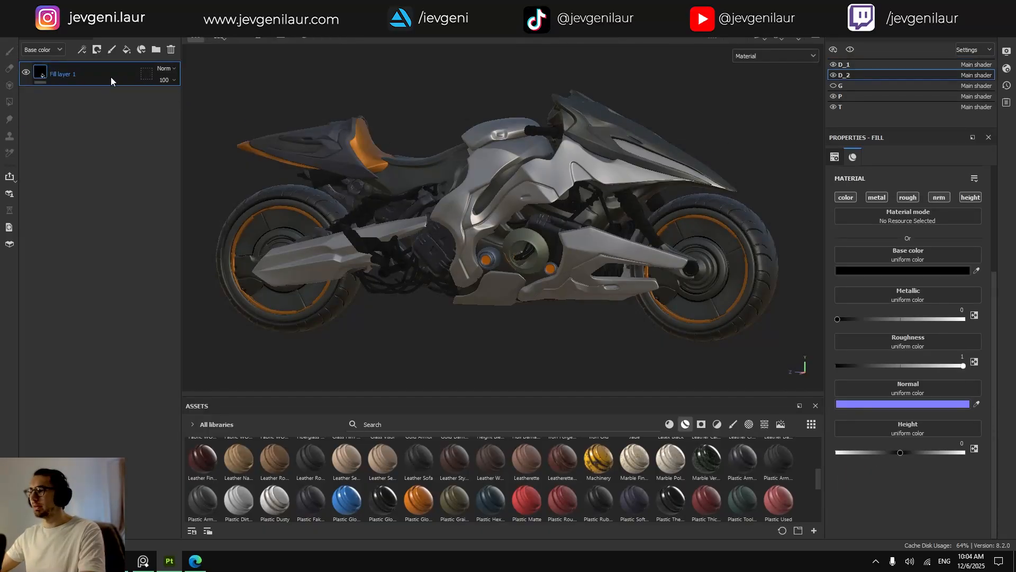
pyautogui.press('Delete')
pyautogui.scroll(6, 360, 231)
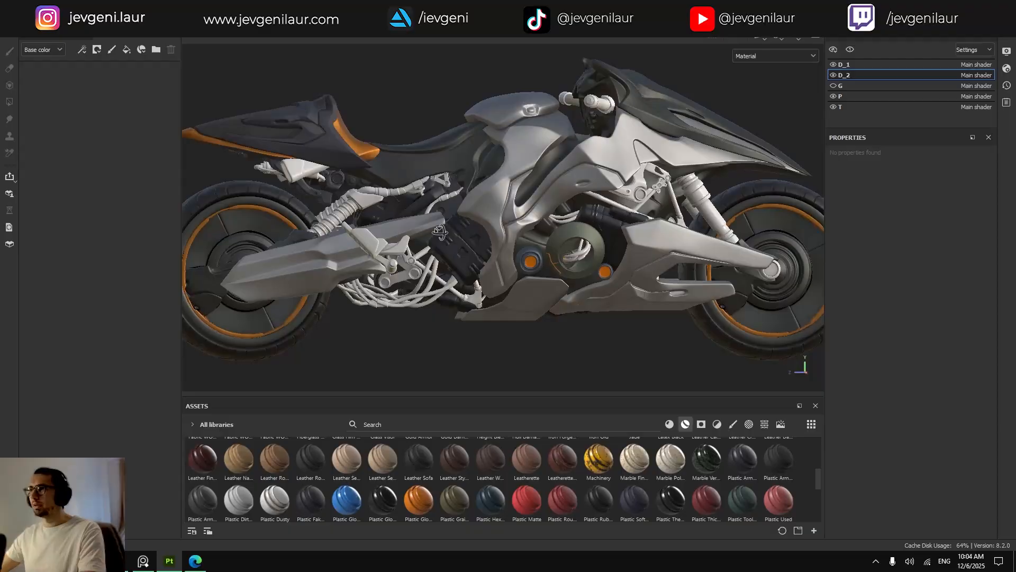
pyautogui.keyDown('alt'); pyautogui.moveTo(429, 283); pyautogui.dragTo(474, 221, button='middle'); pyautogui.keyUp('alt')
pyautogui.moveTo(474, 222)
pyautogui.keyDown('alt'); pyautogui.mouseDown()
pyautogui.moveTo(434, 212)
pyautogui.moveTo(469, 222)
pyautogui.mouseUp(); pyautogui.keyUp('alt')
pyautogui.keyDown('alt'); pyautogui.moveTo(465, 281); pyautogui.dragTo(452, 291); pyautogui.keyUp('alt')
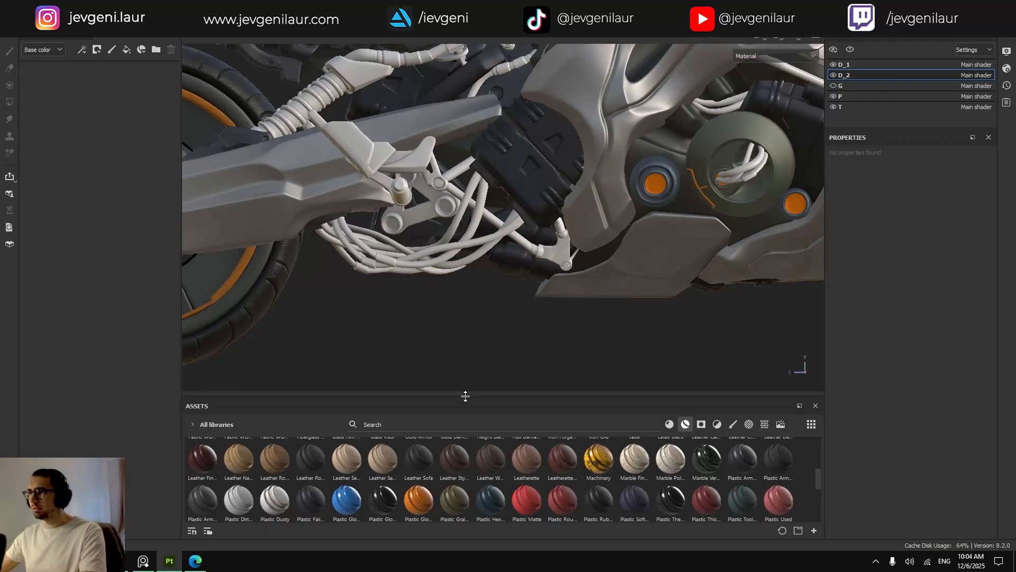
# Search the smart materials for "rub" and add Rubber Dry to the D_2 layer stack.
pyautogui.moveTo(466, 398); pyautogui.dragTo(466, 371)
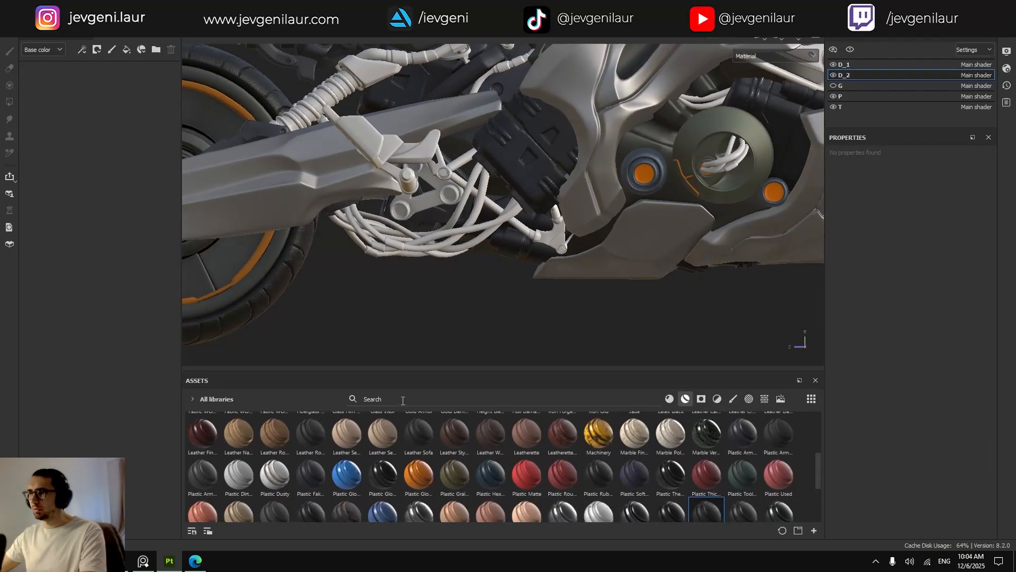
pyautogui.click(402, 400)
pyautogui.write('rub')
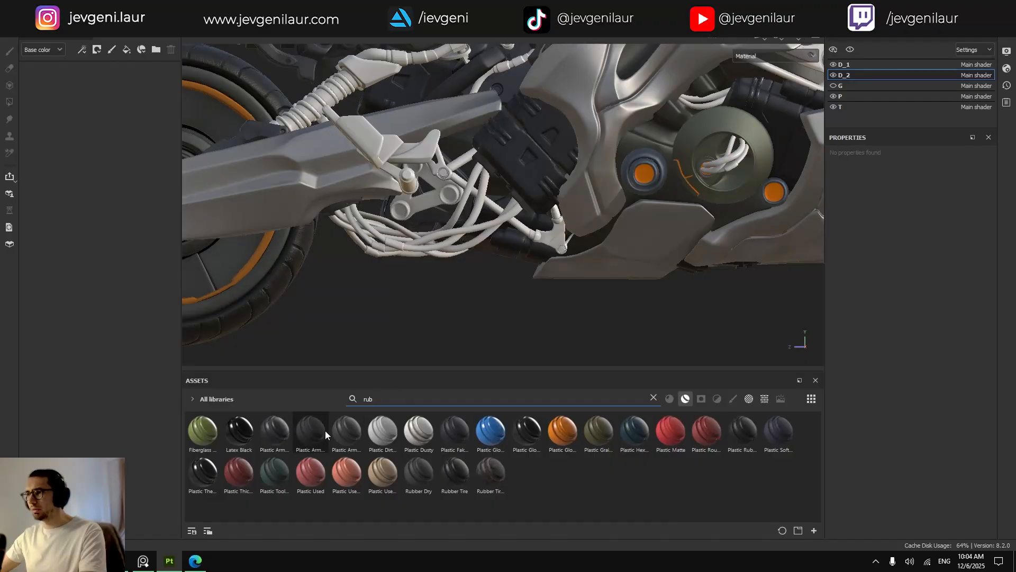
pyautogui.moveTo(325, 431)
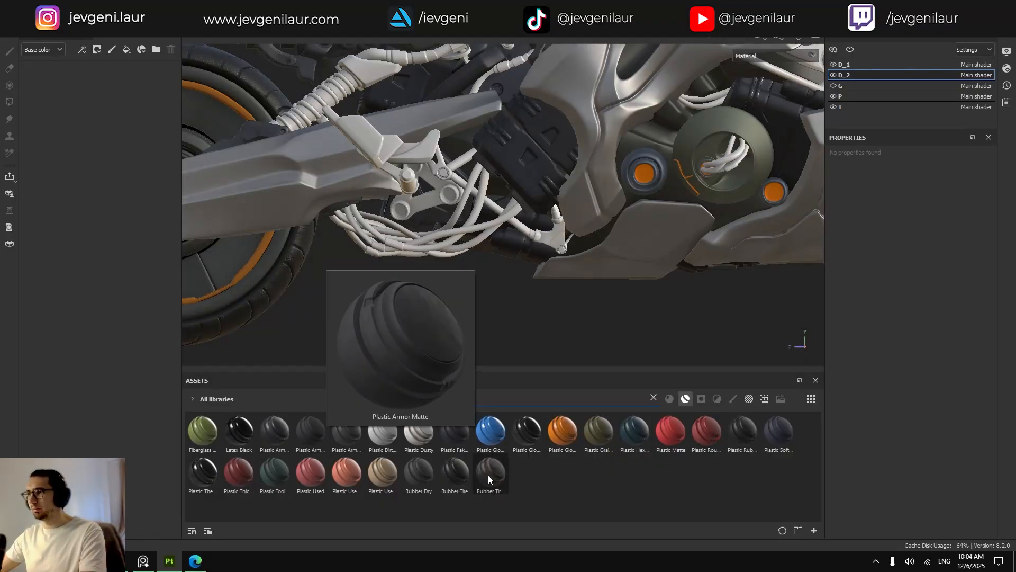
pyautogui.moveTo(468, 477)
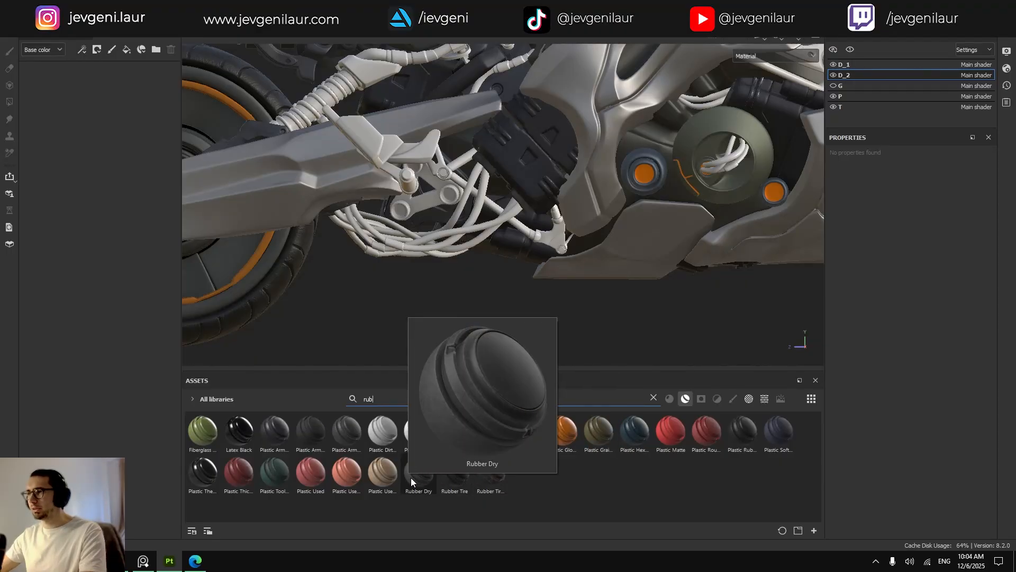
pyautogui.moveTo(410, 478); pyautogui.dragTo(131, 222)
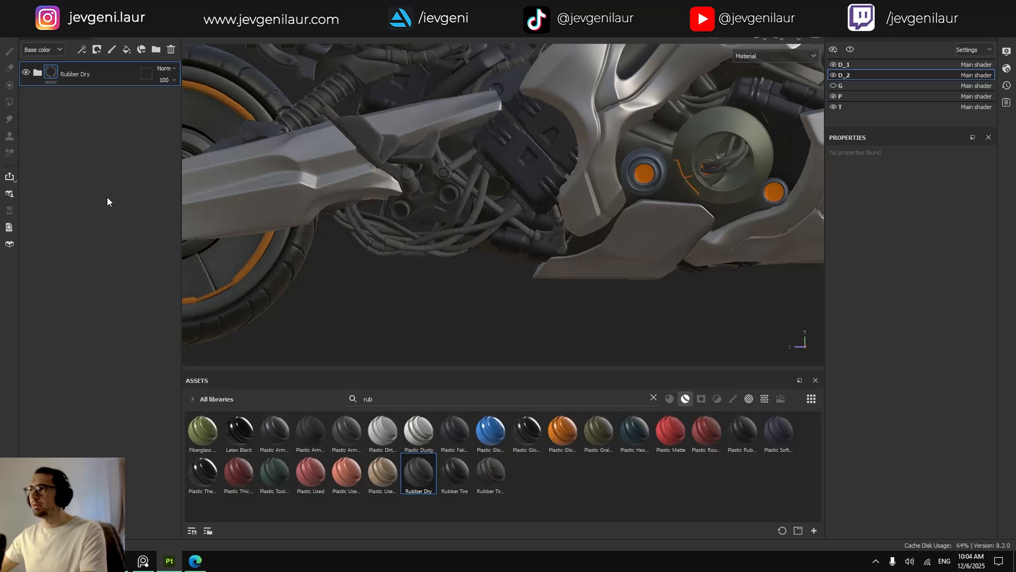
# Expand the Rubber Dry group and hide its Sharpen and Rubber Worn layers.
pyautogui.rightClick(97, 78)
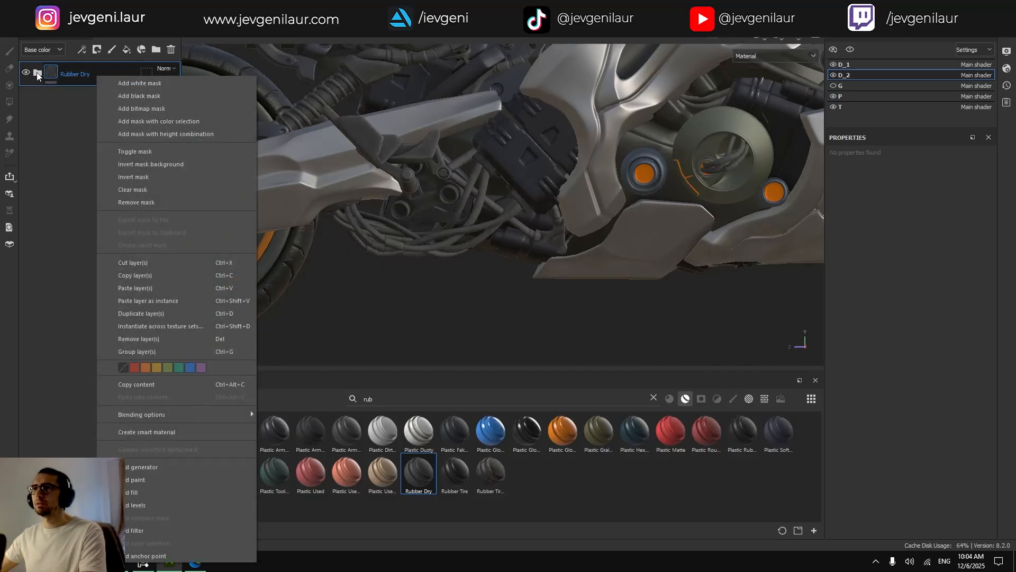
pyautogui.click(37, 73)
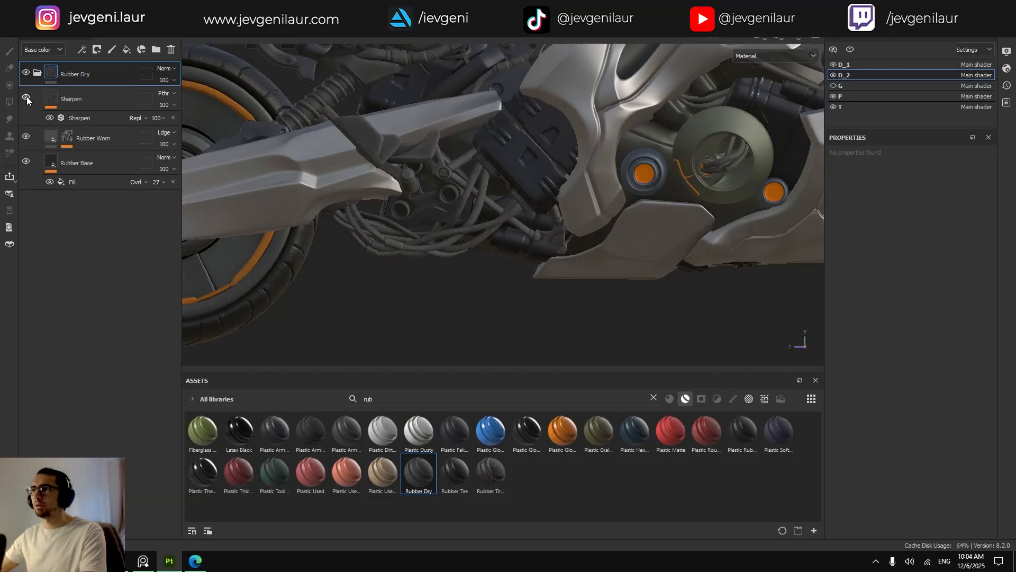
pyautogui.click(26, 137)
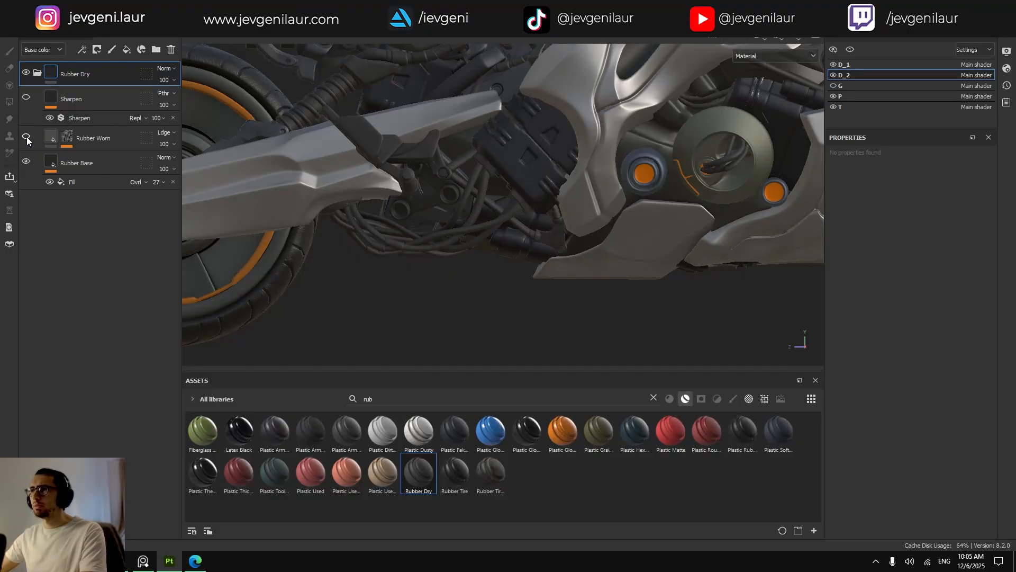
pyautogui.click(26, 137)
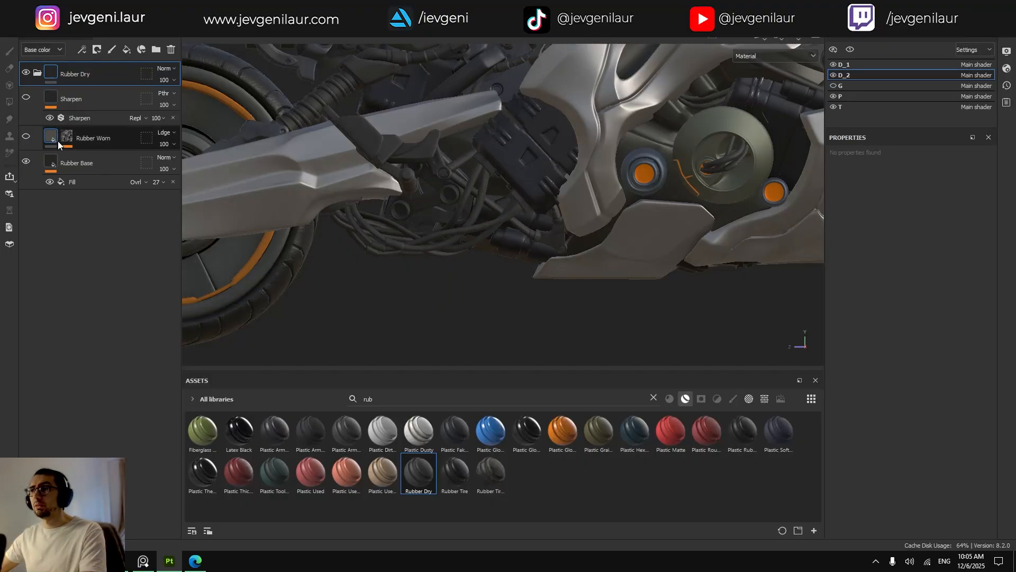
# Add a black mask to the Rubber Dry group and fill the hanging cables below the swingarm into it with Polygon Fill.
pyautogui.scroll(5, 501, 231)
pyautogui.keyDown('alt'); pyautogui.moveTo(427, 220); pyautogui.dragTo(546, 240, button='middle'); pyautogui.keyUp('alt')
pyautogui.keyDown('shift'); pyautogui.moveTo(545, 240); pyautogui.dragTo(517, 248, button='right'); pyautogui.keyUp('shift')
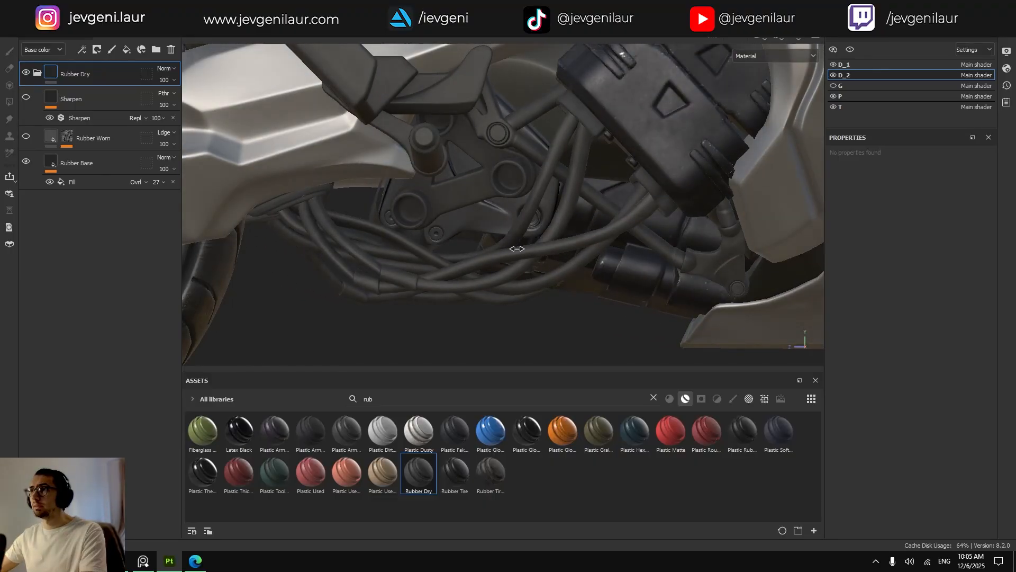
pyautogui.moveTo(517, 250)
pyautogui.keyDown('alt'); pyautogui.mouseDown()
pyautogui.moveTo(508, 233)
pyautogui.moveTo(550, 229)
pyautogui.moveTo(525, 236)
pyautogui.mouseUp(); pyautogui.keyUp('alt')
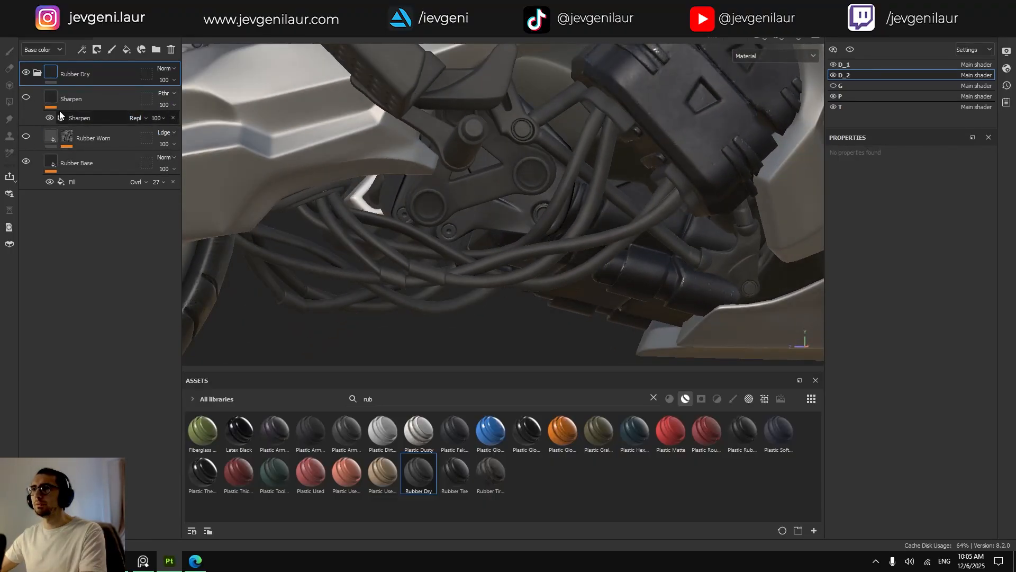
pyautogui.rightClick(80, 78)
pyautogui.click(100, 101)
pyautogui.press('4')
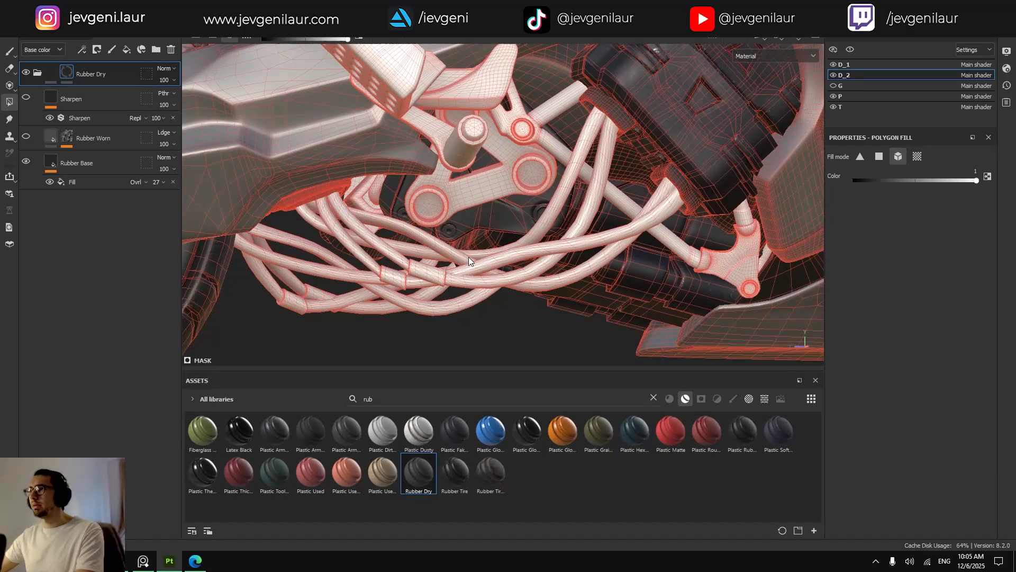
pyautogui.keyDown('alt'); pyautogui.moveTo(468, 256); pyautogui.dragTo(450, 303); pyautogui.keyUp('alt')
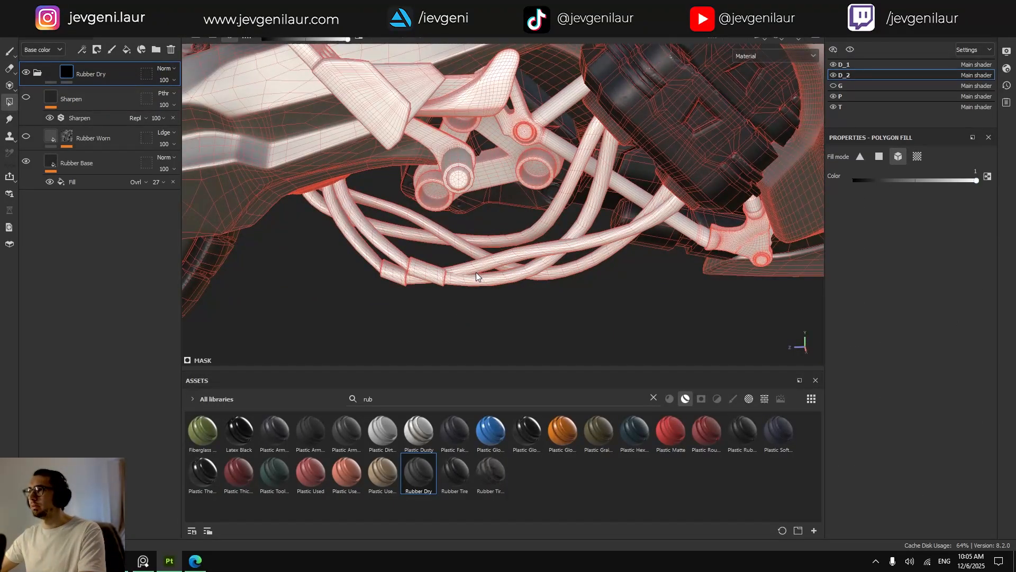
pyautogui.scroll(3, 390, 265)
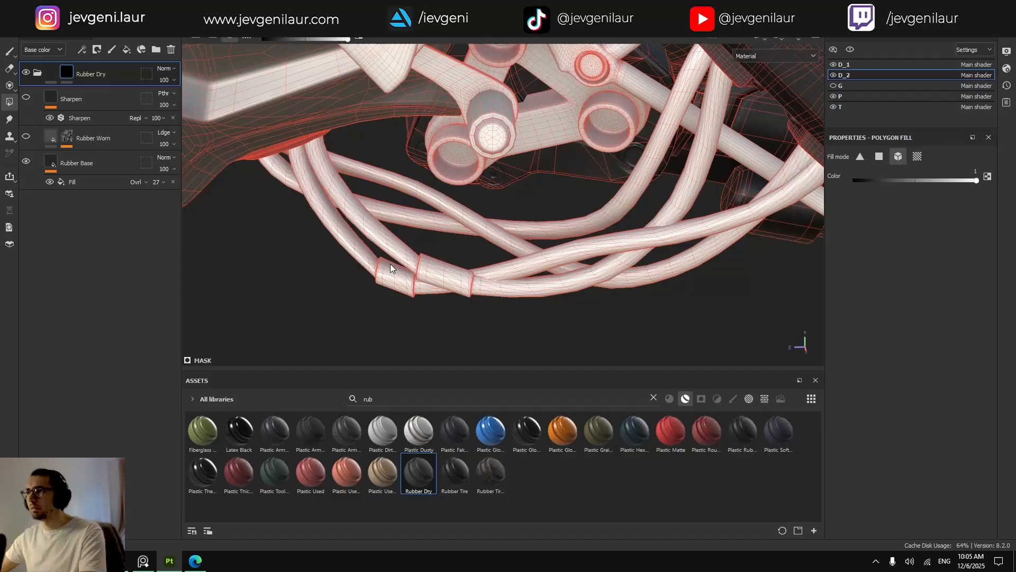
pyautogui.scroll(-2, 390, 267)
pyautogui.moveTo(379, 309); pyautogui.dragTo(477, 233)
pyautogui.press('1')
# Fill the cables inside the round engine cover and those just above it into the Rubber Dry mask with Polygon Fill.
pyautogui.keyDown('alt'); pyautogui.moveTo(478, 233); pyautogui.dragTo(609, 241, button='right'); pyautogui.keyUp('alt')
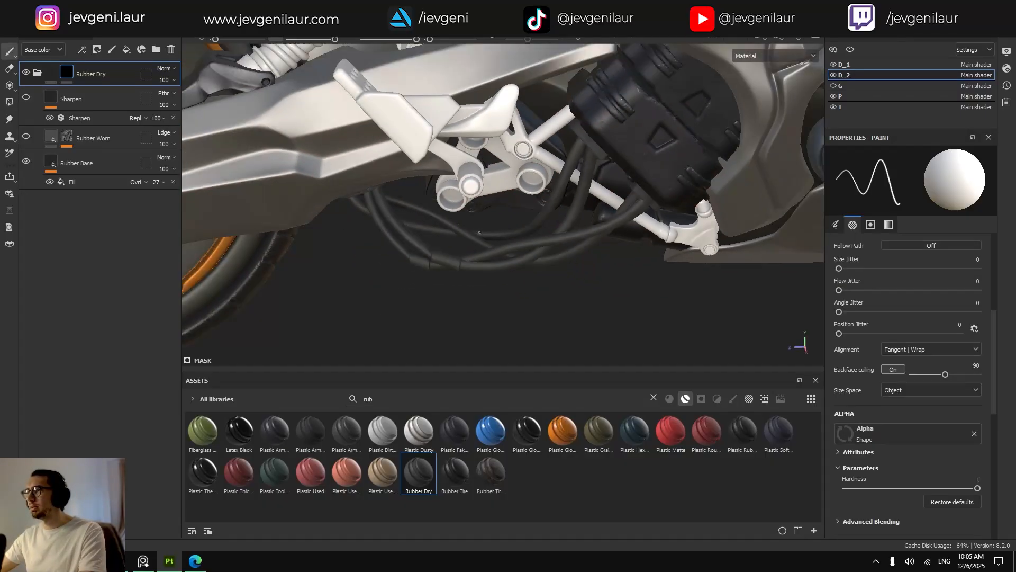
pyautogui.keyDown('alt'); pyautogui.moveTo(609, 241); pyautogui.dragTo(550, 280, button='middle'); pyautogui.keyUp('alt')
pyautogui.keyDown('alt'); pyautogui.moveTo(550, 281); pyautogui.dragTo(593, 238, button='right'); pyautogui.keyUp('alt')
pyautogui.keyDown('alt'); pyautogui.moveTo(593, 238); pyautogui.dragTo(424, 258, button='middle'); pyautogui.keyUp('alt')
pyautogui.keyDown('alt'); pyautogui.moveTo(423, 257); pyautogui.dragTo(563, 239, button='right'); pyautogui.keyUp('alt')
pyautogui.press('4')
pyautogui.click(564, 240)
pyautogui.click(568, 213)
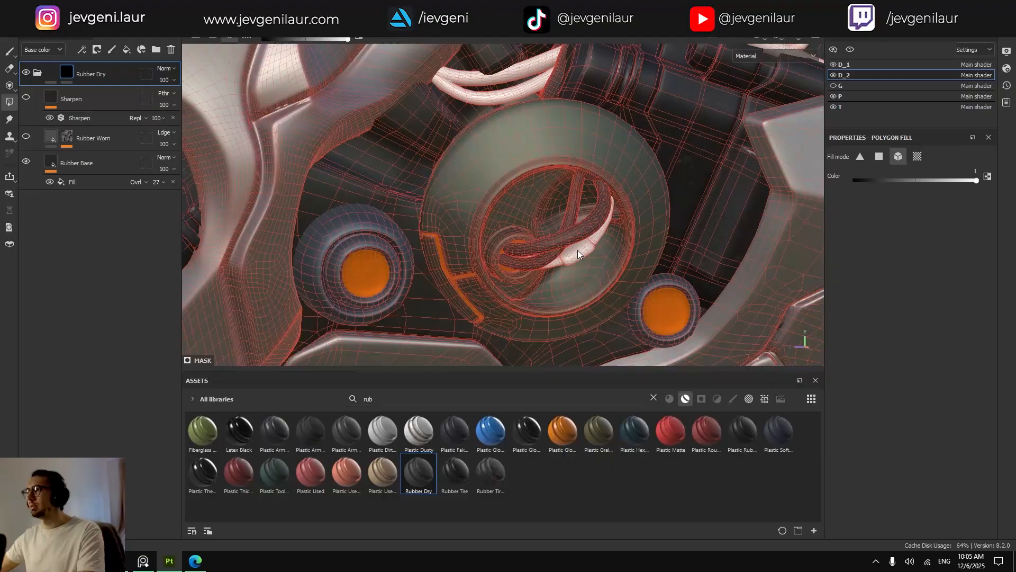
pyautogui.click(507, 95)
pyautogui.click(512, 78)
pyautogui.scroll(-3, 509, 78)
pyautogui.press('1')
pyautogui.scroll(-5, 505, 143)
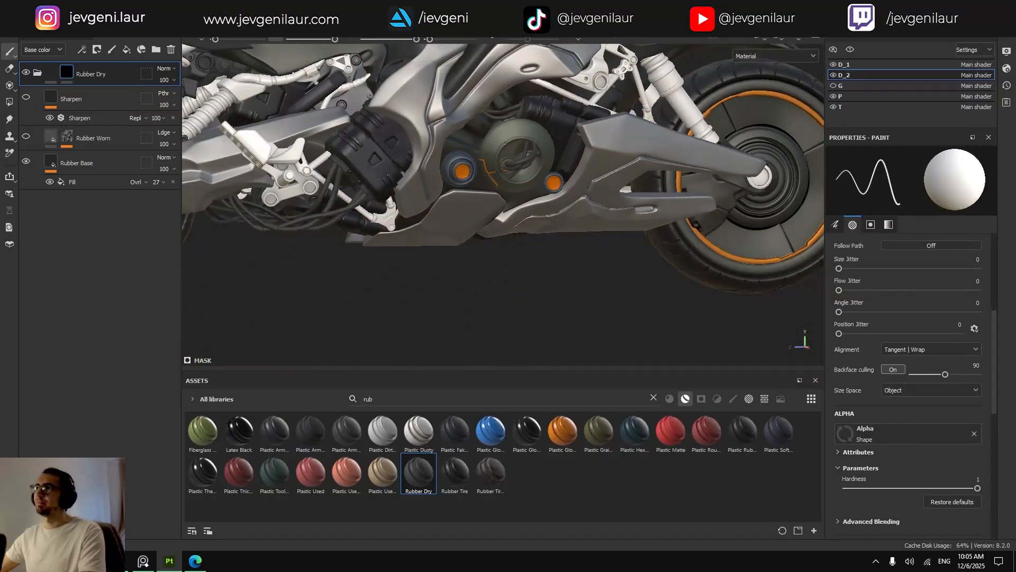
# Fill the hose on the frame plate above the swingarm into the Rubber Dry mask with Polygon Fill.
pyautogui.keyDown('alt'); pyautogui.moveTo(506, 142); pyautogui.dragTo(501, 151); pyautogui.keyUp('alt')
pyautogui.keyDown('alt'); pyautogui.moveTo(501, 151); pyautogui.dragTo(683, 203, button='middle'); pyautogui.keyUp('alt')
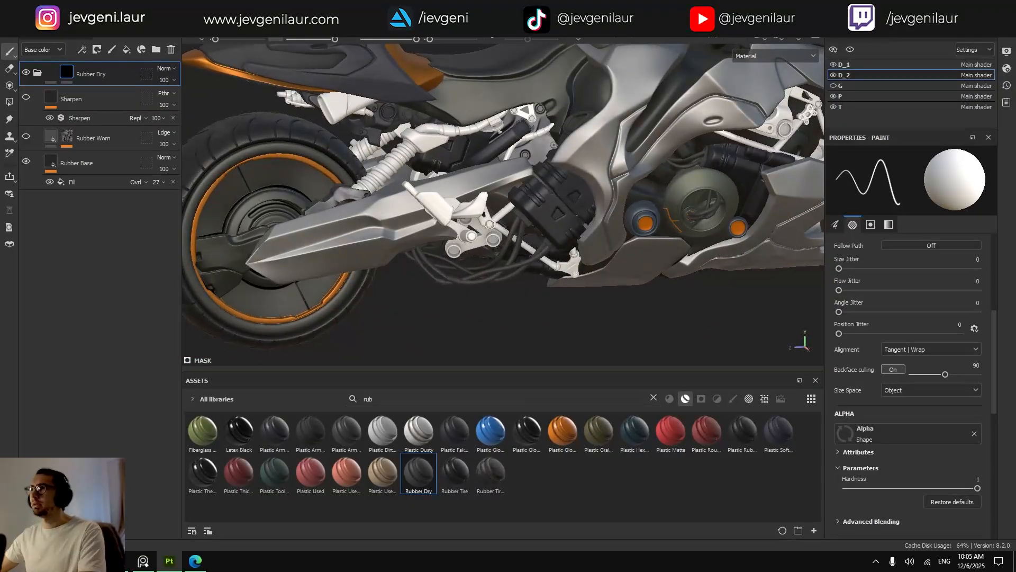
pyautogui.scroll(5, 554, 142)
pyautogui.press('4')
pyautogui.click(554, 142)
pyautogui.press('1')
pyautogui.scroll(-3, 552, 142)
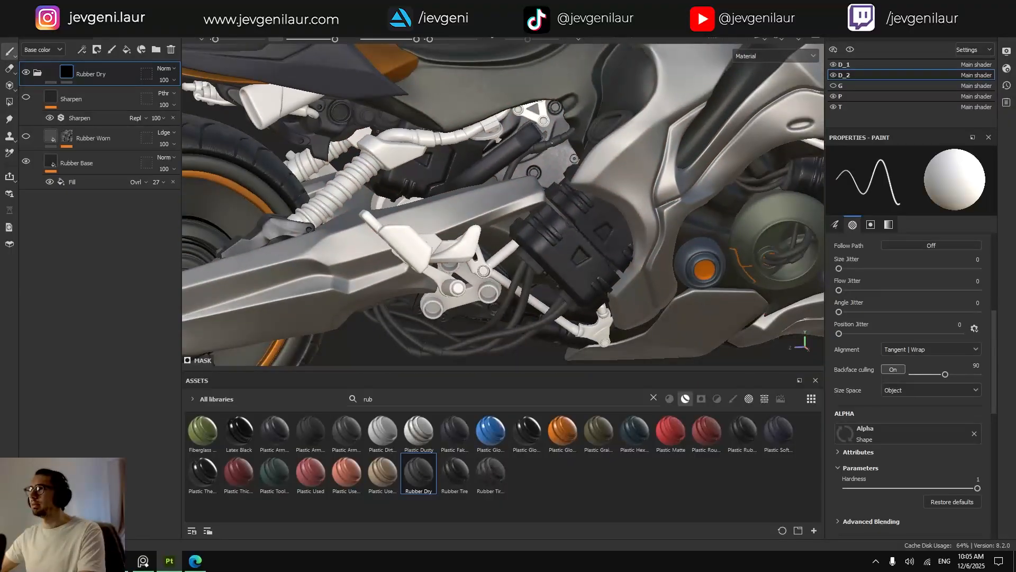
# Inspect the rubber hose and the neighbouring frame and footrest parts up close and from a wider view.
pyautogui.scroll(-3, 552, 142)
pyautogui.keyDown('alt'); pyautogui.moveTo(552, 142); pyautogui.dragTo(525, 121, button='middle'); pyautogui.keyUp('alt')
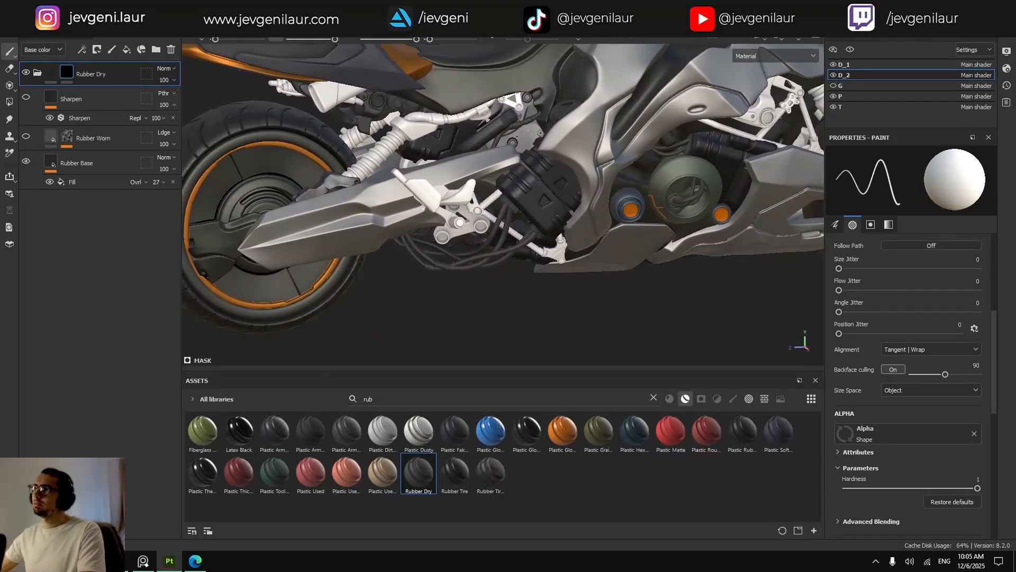
pyautogui.scroll(5, 517, 137)
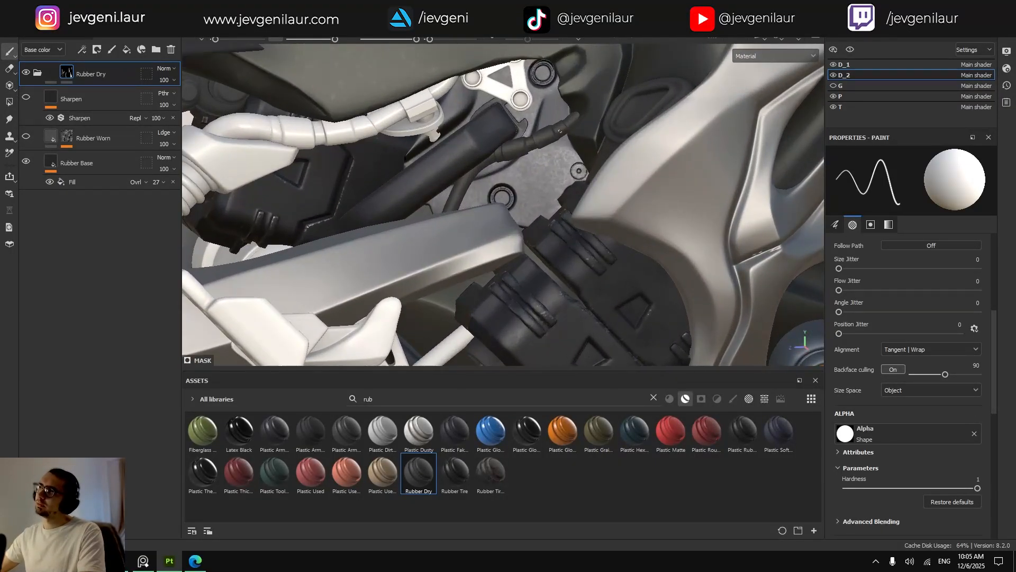
pyautogui.scroll(4, 542, 134)
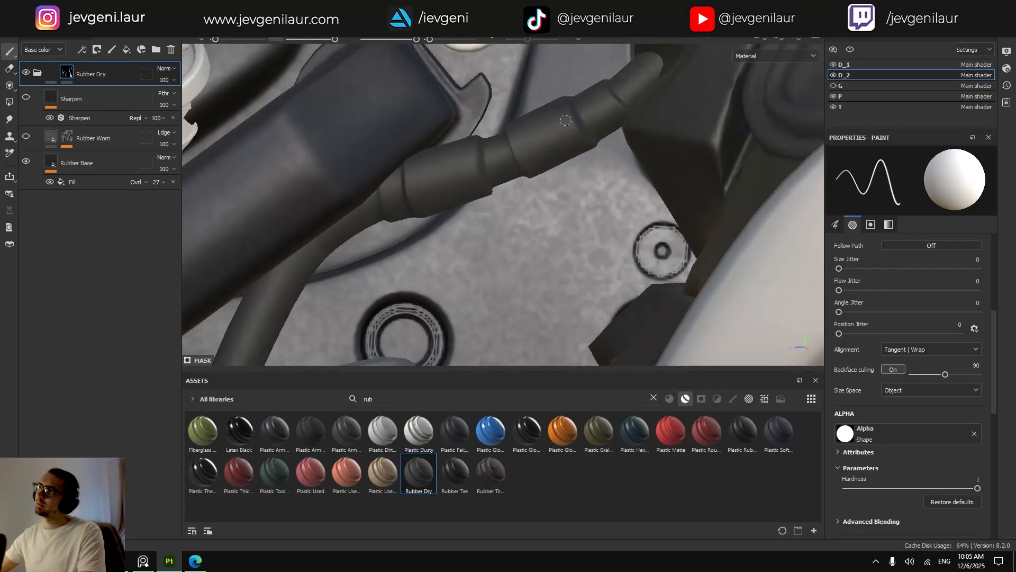
pyautogui.keyDown('alt'); pyautogui.moveTo(565, 120); pyautogui.dragTo(470, 171); pyautogui.keyUp('alt')
pyautogui.scroll(-9, 468, 165)
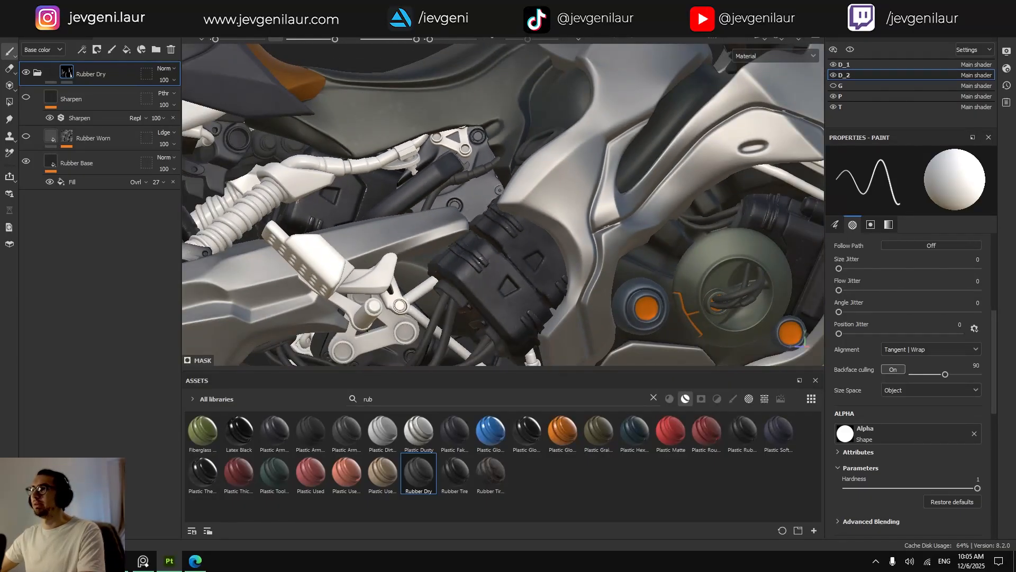
pyautogui.moveTo(521, 206)
pyautogui.keyDown('alt'); pyautogui.mouseDown()
pyautogui.moveTo(535, 220)
pyautogui.moveTo(498, 196)
pyautogui.moveTo(493, 256)
pyautogui.moveTo(512, 202)
pyautogui.mouseUp(); pyautogui.keyUp('alt')
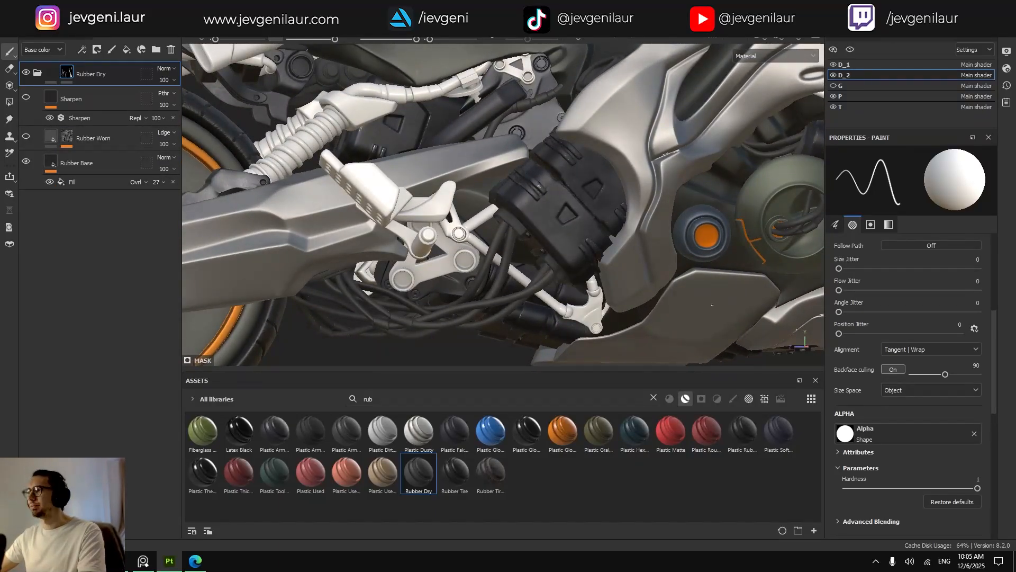
# Display only the Metallic channel and examine the motorcycle's metallic and non-metallic parts from several angles.
pyautogui.click(770, 55)
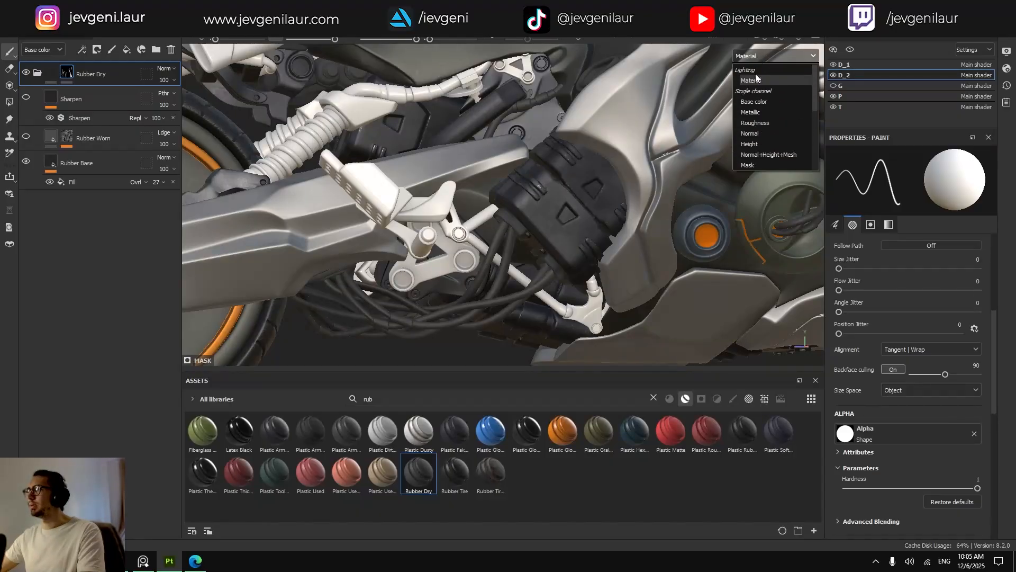
pyautogui.click(756, 115)
pyautogui.keyDown('alt'); pyautogui.moveTo(753, 117); pyautogui.dragTo(715, 127, button='middle'); pyautogui.keyUp('alt')
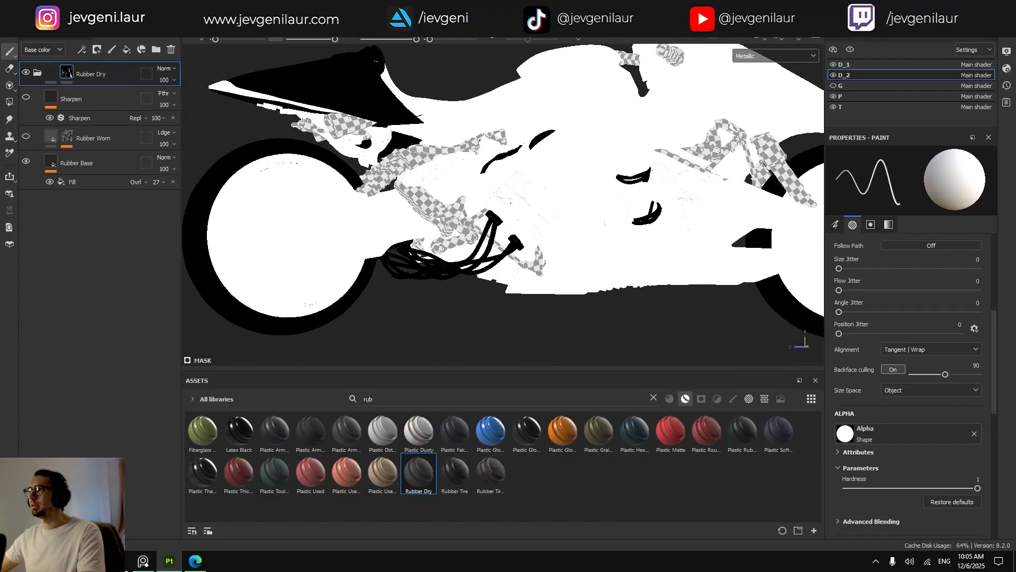
pyautogui.keyDown('alt'); pyautogui.moveTo(715, 127); pyautogui.dragTo(717, 154); pyautogui.keyUp('alt')
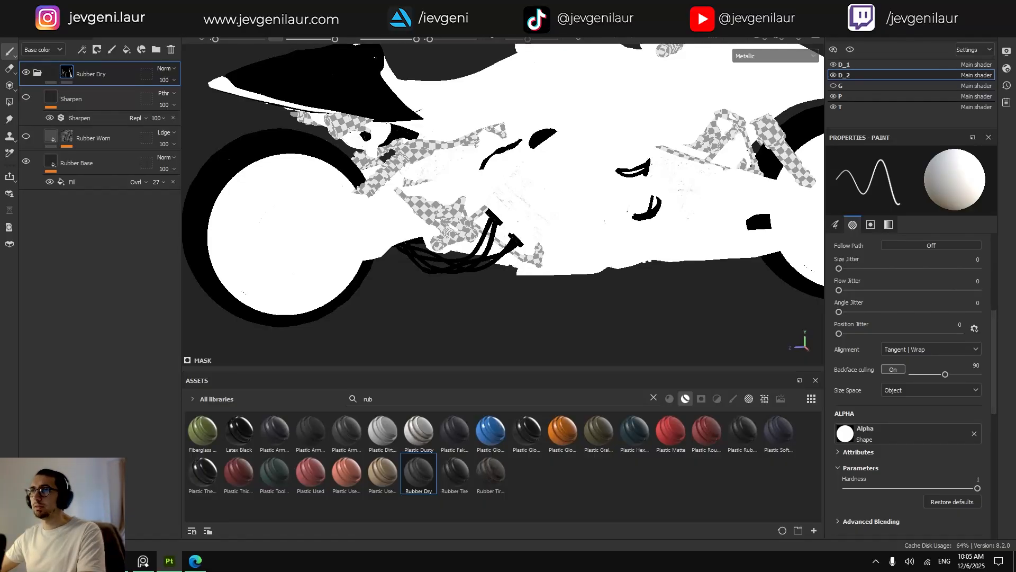
pyautogui.keyDown('alt'); pyautogui.moveTo(661, 218); pyautogui.dragTo(540, 252, button='middle'); pyautogui.keyUp('alt')
pyautogui.moveTo(540, 252)
pyautogui.keyDown('alt'); pyautogui.mouseDown()
pyautogui.moveTo(549, 263)
pyautogui.moveTo(647, 262)
pyautogui.moveTo(556, 252)
pyautogui.mouseUp(); pyautogui.keyUp('alt')
pyautogui.keyDown('alt'); pyautogui.moveTo(556, 251); pyautogui.dragTo(778, 363, button='right'); pyautogui.keyUp('alt')
pyautogui.keyDown('alt'); pyautogui.moveTo(450, 225); pyautogui.dragTo(493, 216); pyautogui.keyUp('alt')
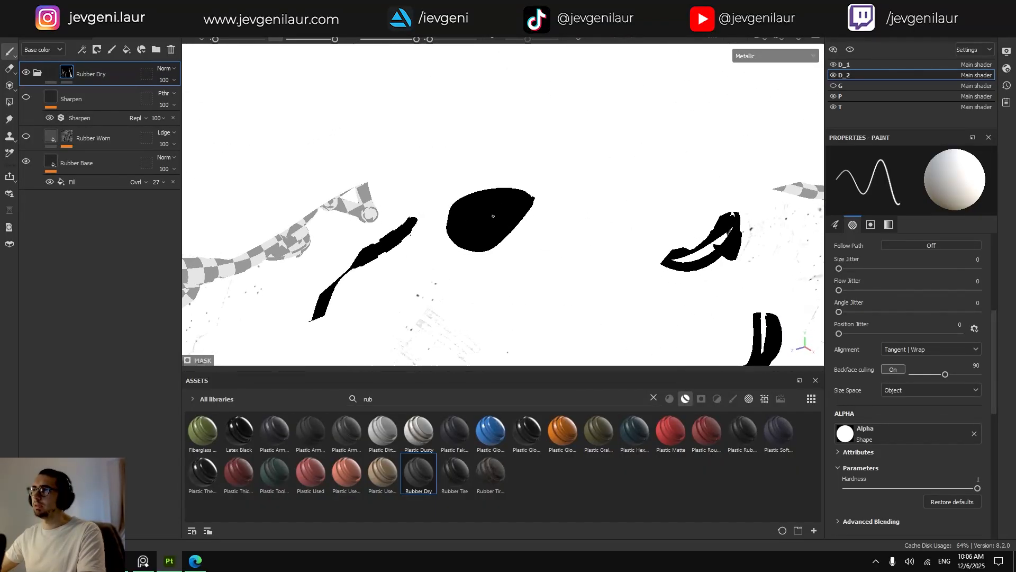
pyautogui.keyDown('alt'); pyautogui.moveTo(492, 216); pyautogui.dragTo(431, 194, button='right'); pyautogui.keyUp('alt')
pyautogui.keyDown('alt'); pyautogui.moveTo(476, 293); pyautogui.dragTo(397, 261); pyautogui.keyUp('alt')
pyautogui.keyDown('alt'); pyautogui.moveTo(414, 305); pyautogui.dragTo(497, 169, button='middle'); pyautogui.keyUp('alt')
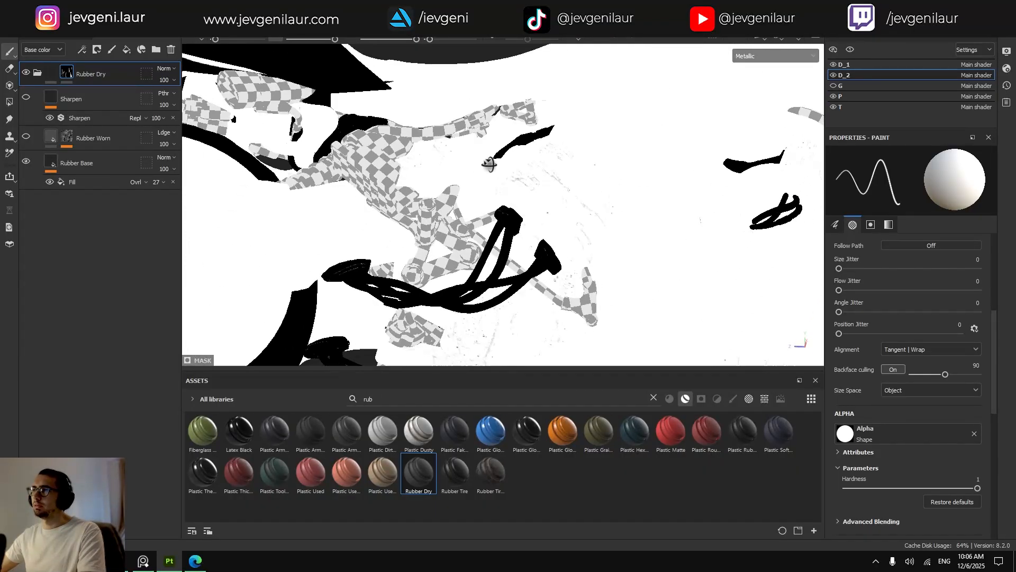
# Examine the metallic values around the side cables, hose and oval frame inset up close, and return to the full material display.
pyautogui.keyDown('alt'); pyautogui.moveTo(497, 170); pyautogui.dragTo(540, 246); pyautogui.keyUp('alt')
pyautogui.keyDown('alt'); pyautogui.moveTo(540, 247); pyautogui.dragTo(516, 274, button='middle'); pyautogui.keyUp('alt')
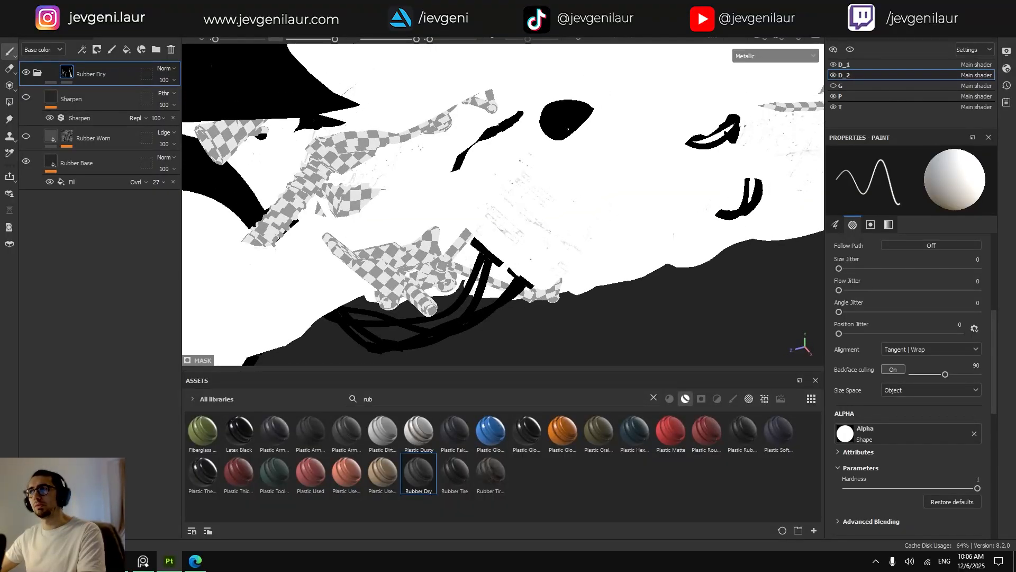
pyautogui.keyDown('alt'); pyautogui.moveTo(568, 128); pyautogui.dragTo(551, 129); pyautogui.keyUp('alt')
pyautogui.keyDown('alt'); pyautogui.moveTo(551, 128); pyautogui.dragTo(594, 178, button='middle'); pyautogui.keyUp('alt')
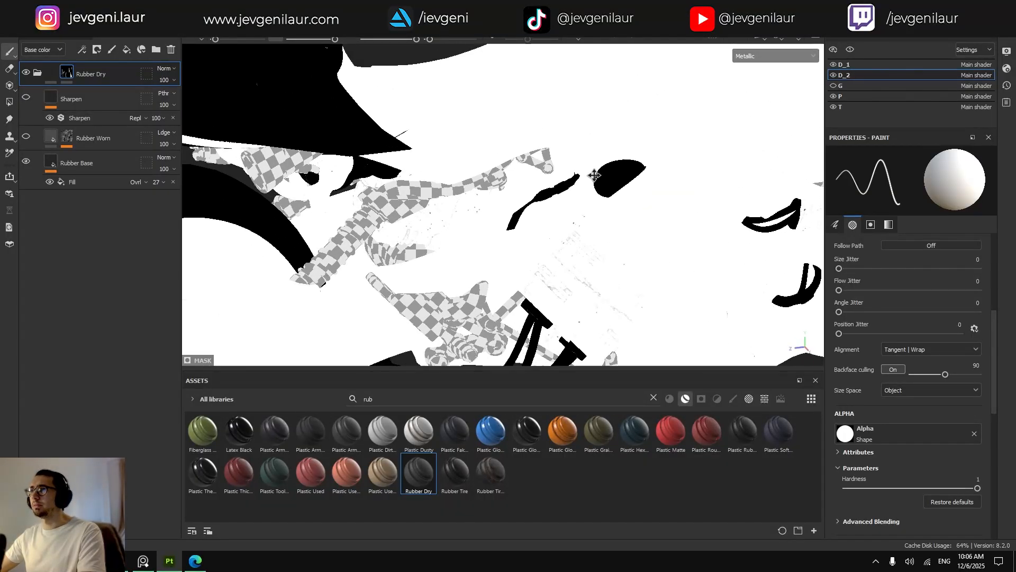
pyautogui.keyDown('alt'); pyautogui.moveTo(594, 178); pyautogui.dragTo(589, 184); pyautogui.keyUp('alt')
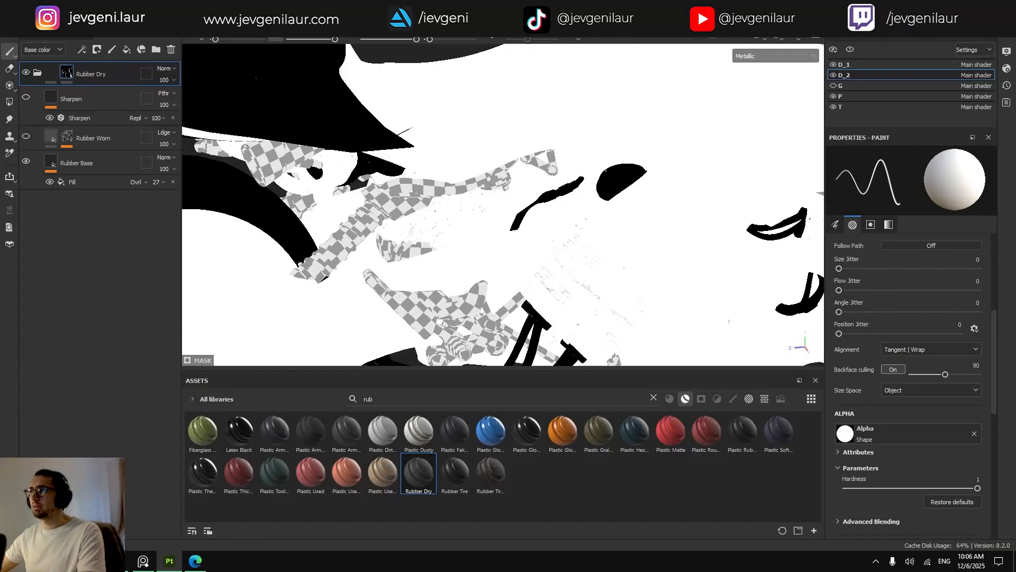
pyautogui.scroll(2, 601, 189)
pyautogui.press('m')
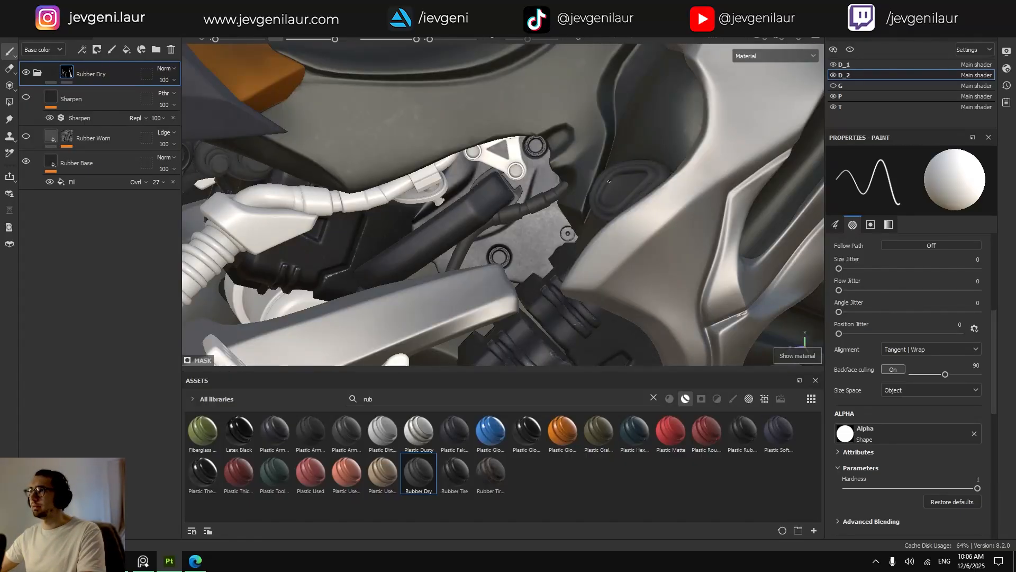
# Hide and reshow texture sets D_1 and P to identify the one holding the oval frame inset, and make P active.
pyautogui.click(833, 65)
pyautogui.click(833, 65)
pyautogui.click(831, 96)
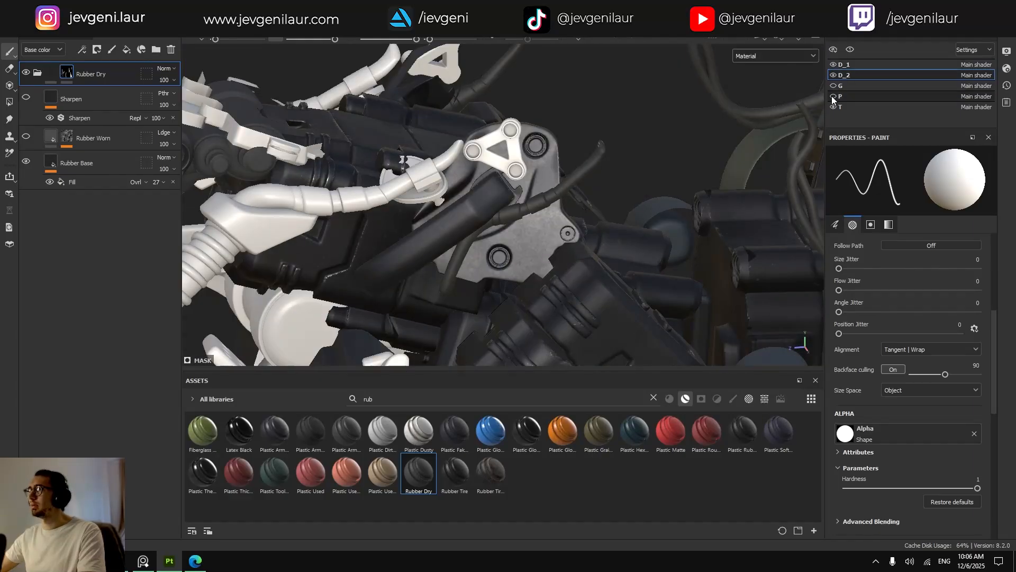
pyautogui.click(832, 96)
pyautogui.click(844, 96)
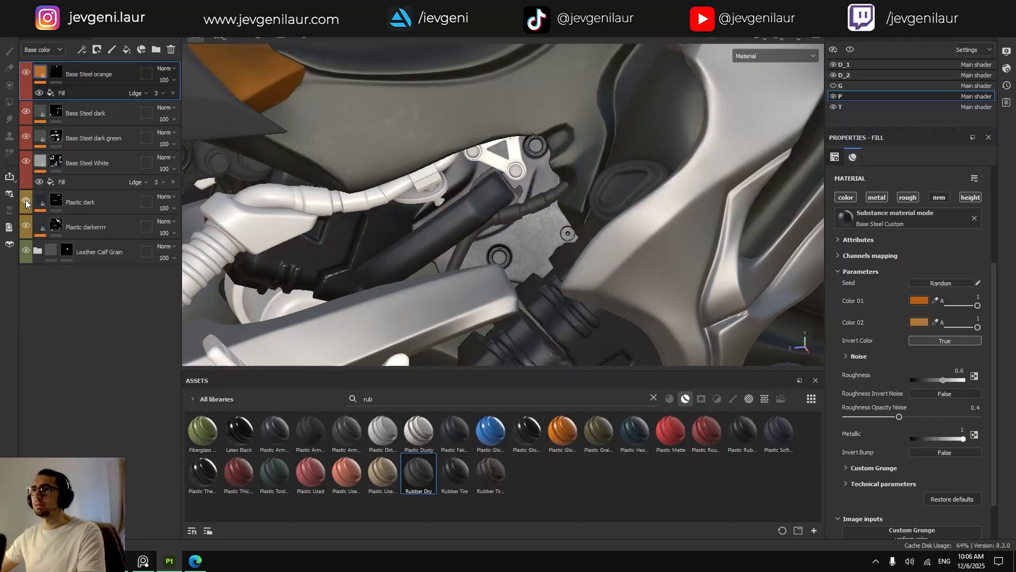
# Set the Plastic darkerrrr fill layer's Metallic to 1 and lighten its base colour to grey 5C5D65.
pyautogui.click(43, 229)
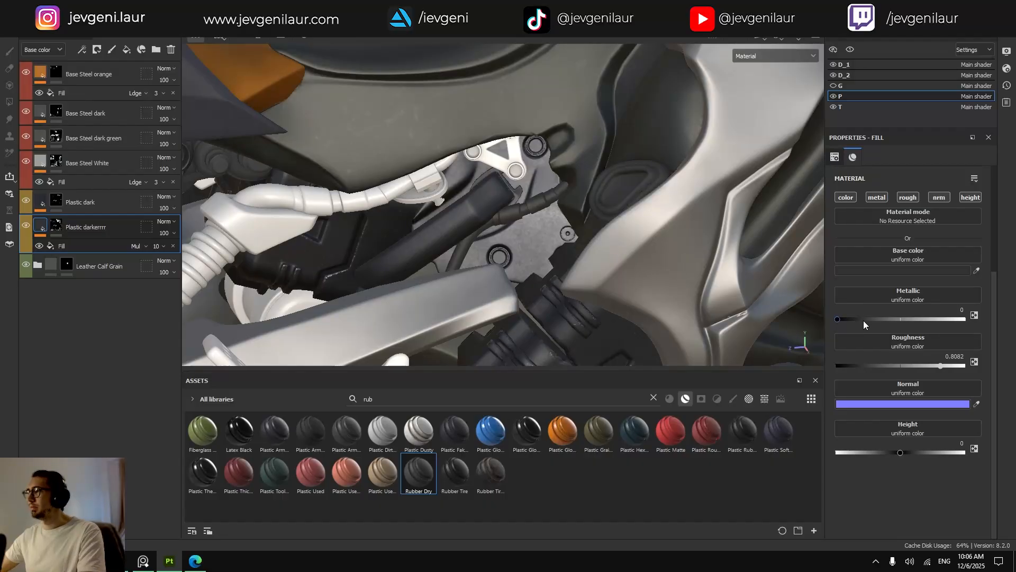
pyautogui.moveTo(861, 318); pyautogui.dragTo(992, 317)
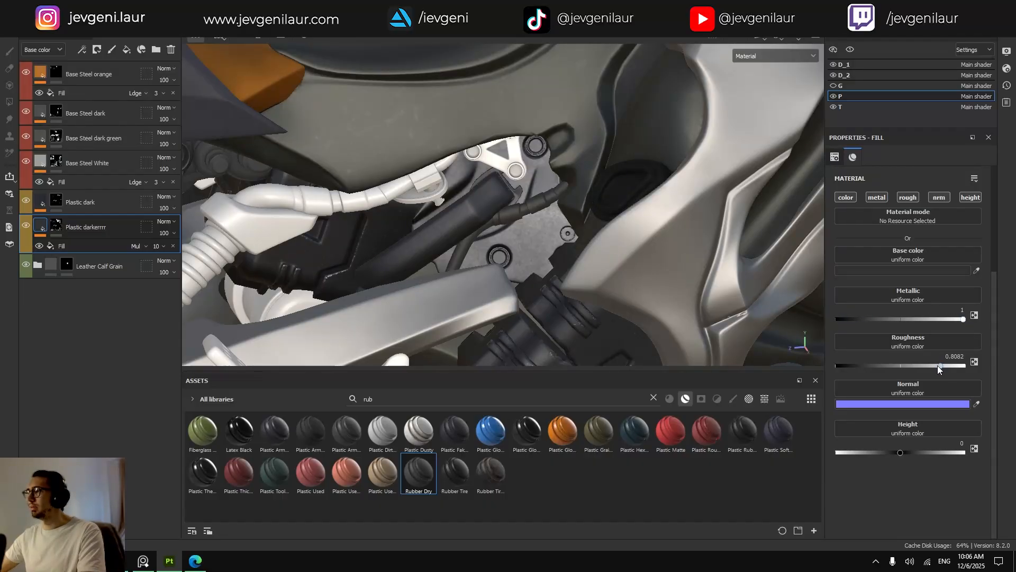
pyautogui.click(885, 271)
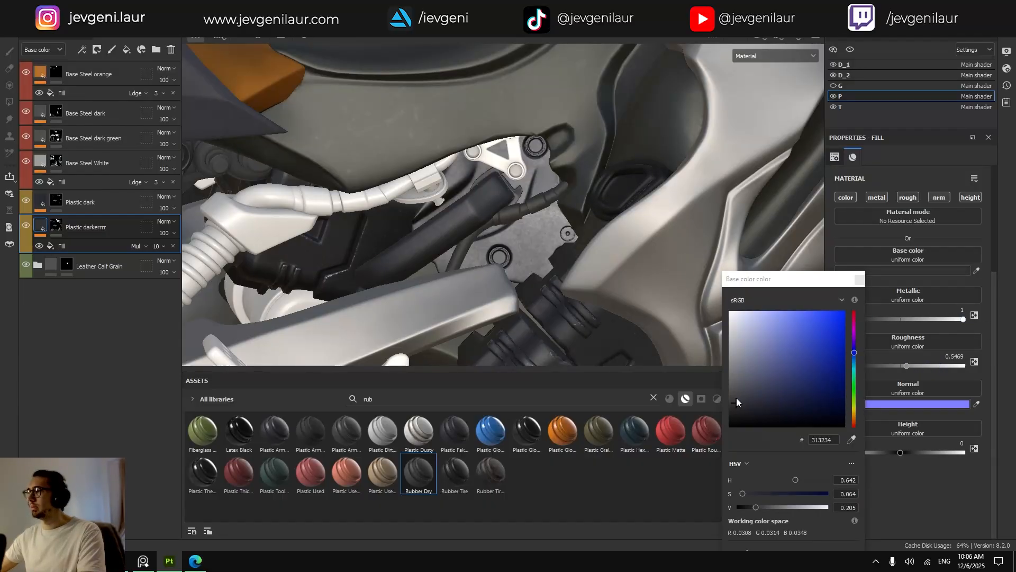
pyautogui.moveTo(736, 401); pyautogui.dragTo(739, 370)
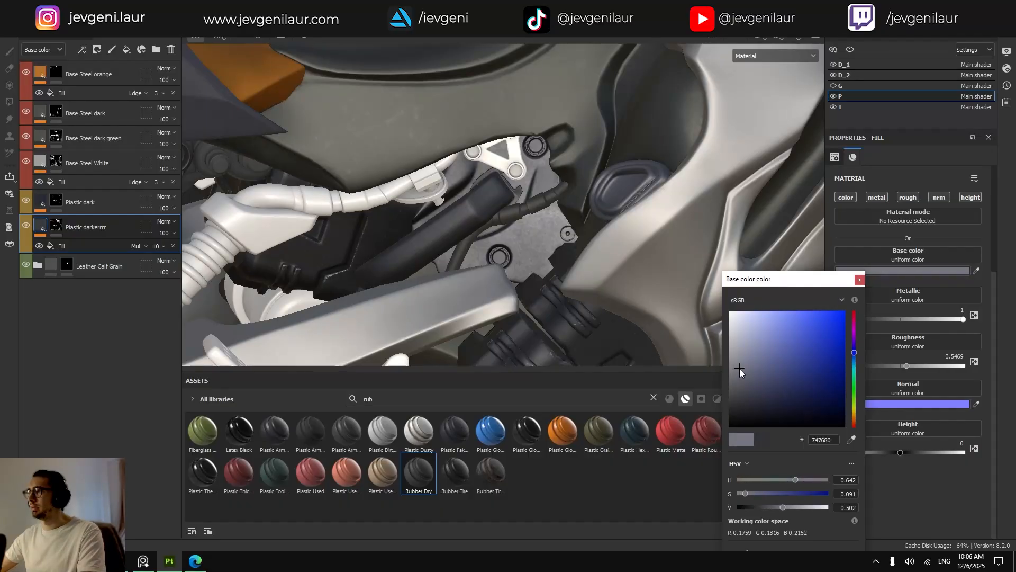
pyautogui.moveTo(739, 372); pyautogui.dragTo(739, 379)
# Check the cables and swingarm area in the Metallic channel, and inspect the oval frame inset in the material display.
pyautogui.press('c')
pyautogui.keyDown('alt'); pyautogui.moveTo(593, 232); pyautogui.dragTo(525, 196); pyautogui.keyUp('alt')
pyautogui.keyDown('alt'); pyautogui.moveTo(451, 245); pyautogui.dragTo(623, 163); pyautogui.keyUp('alt')
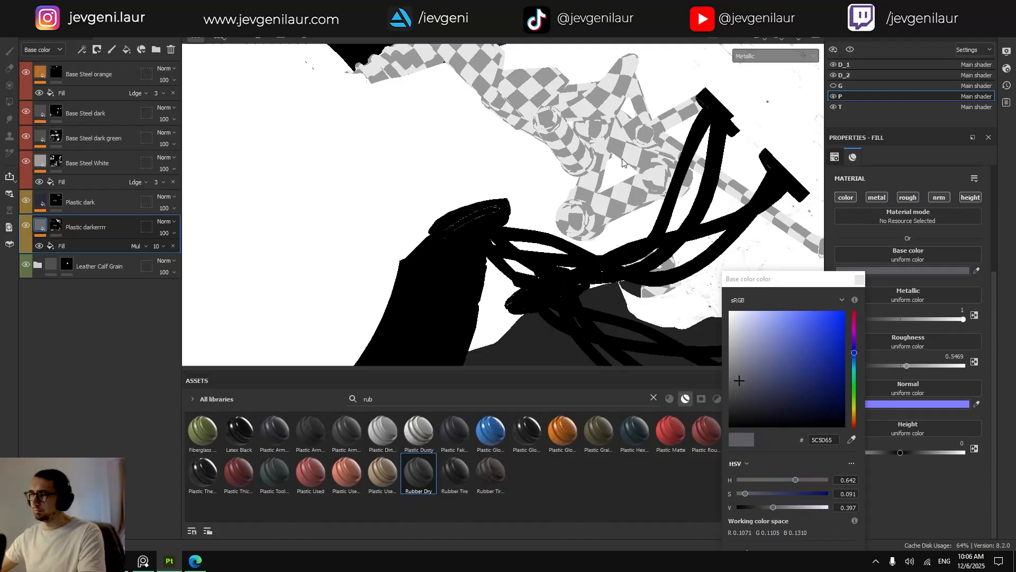
pyautogui.keyDown('alt'); pyautogui.moveTo(472, 214); pyautogui.dragTo(608, 166); pyautogui.keyUp('alt')
pyautogui.press('m')
pyautogui.scroll(2, 608, 167)
pyautogui.keyDown('alt'); pyautogui.moveTo(593, 233); pyautogui.dragTo(653, 307); pyautogui.keyUp('alt')
pyautogui.scroll(5, 564, 288)
# Darken the Plastic darkerrrr layer's base colour in set P to 4F5057 and set its Roughness to 0.5.
pyautogui.moveTo(740, 382); pyautogui.dragTo(740, 387)
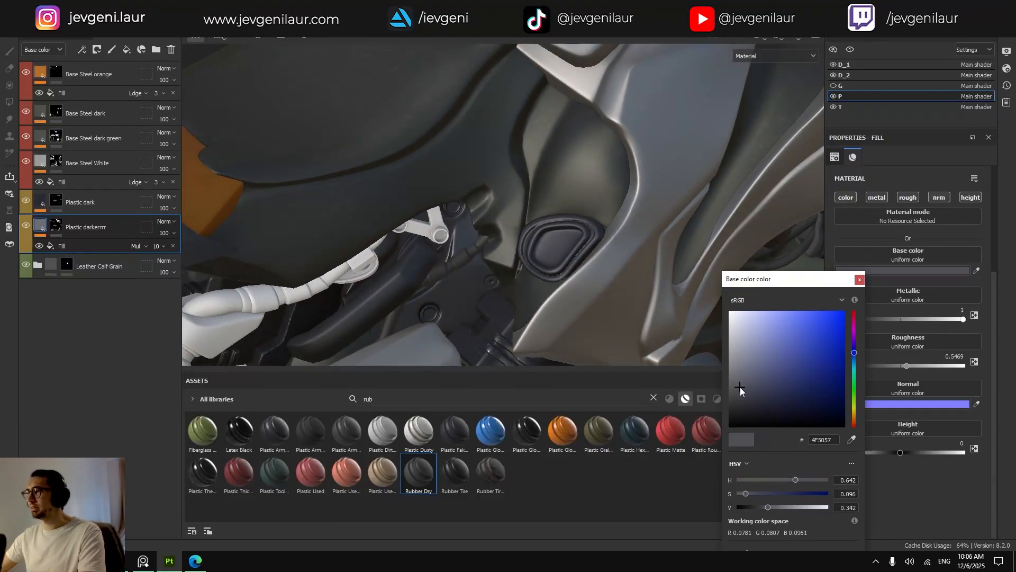
pyautogui.click(859, 280)
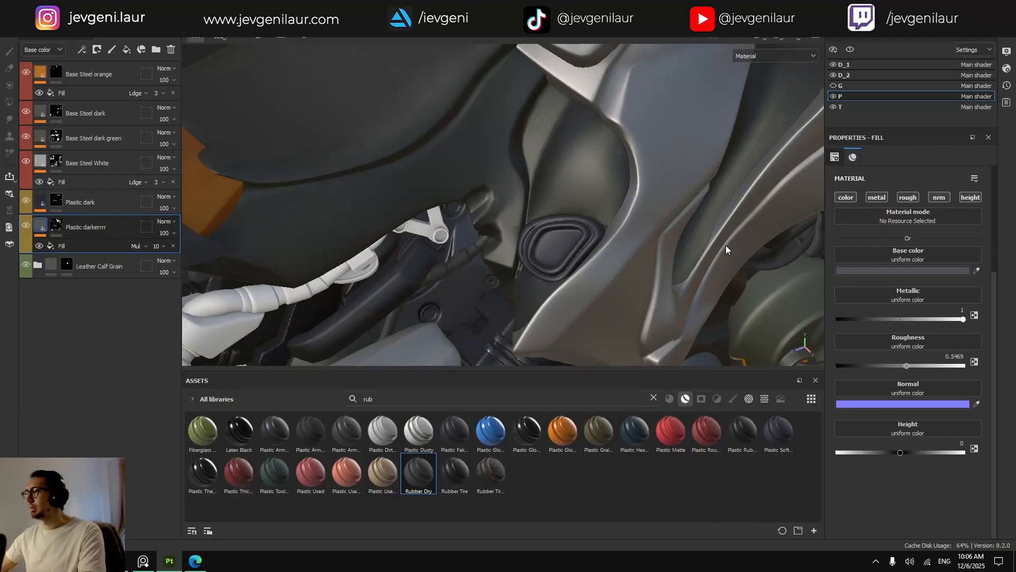
pyautogui.moveTo(945, 356); pyautogui.dragTo(992, 350)
pyautogui.write('0.5')
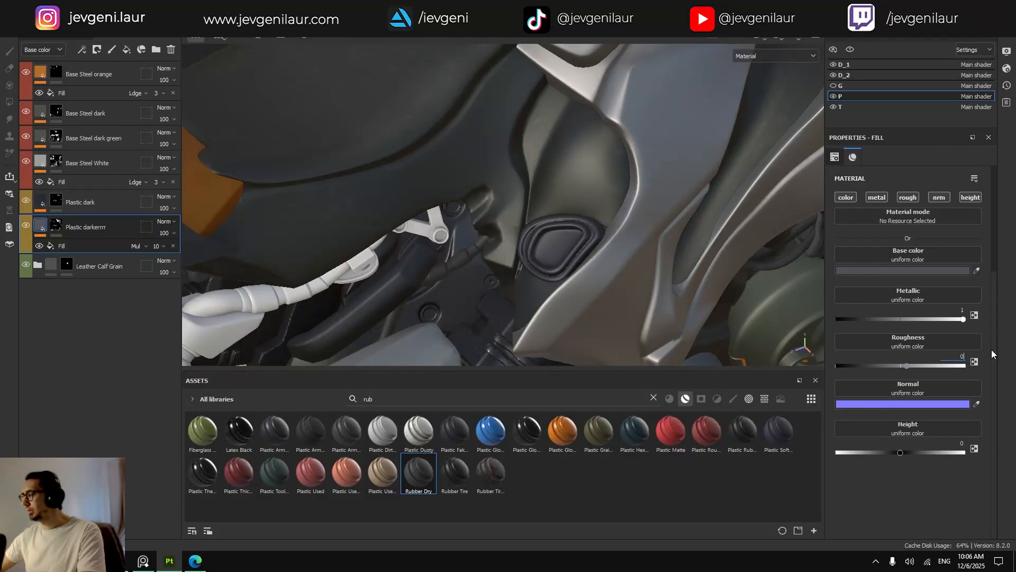
pyautogui.press('Return')
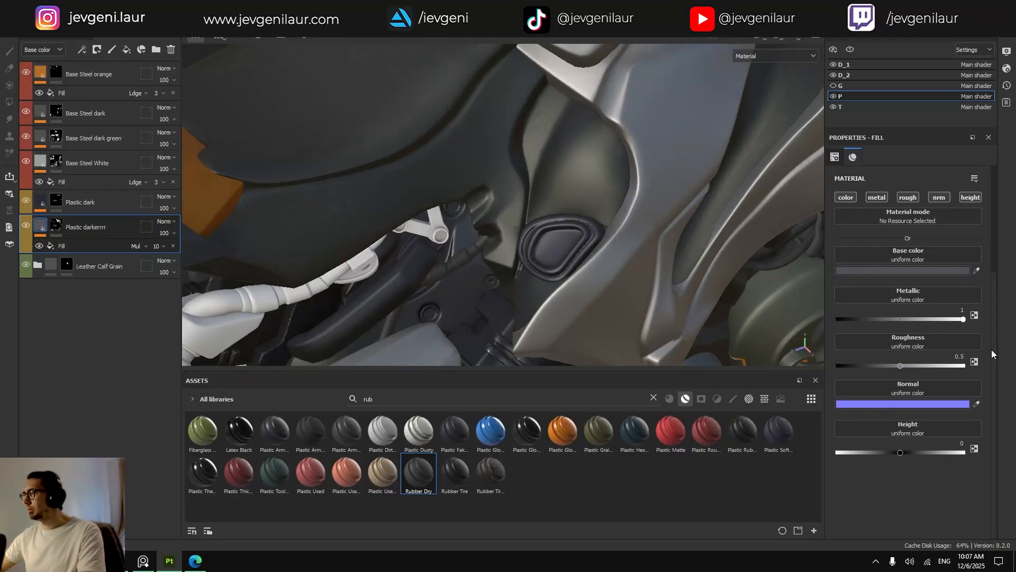
# In texture set D_1, rename the Plastic darkerrrr layer as Metalic darkerrrr and give it the red colour label.
pyautogui.click(847, 64)
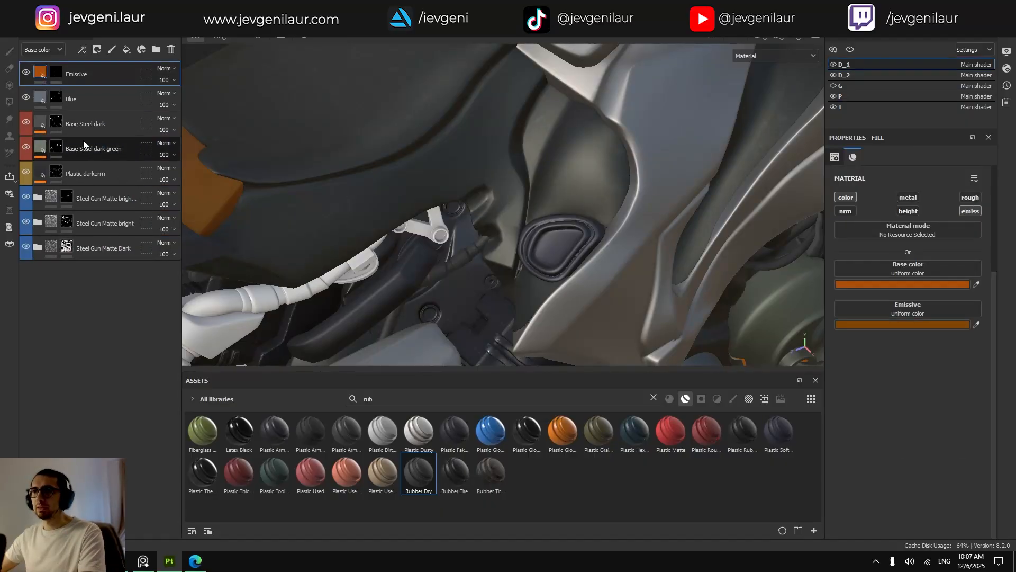
pyautogui.doubleClick(71, 175)
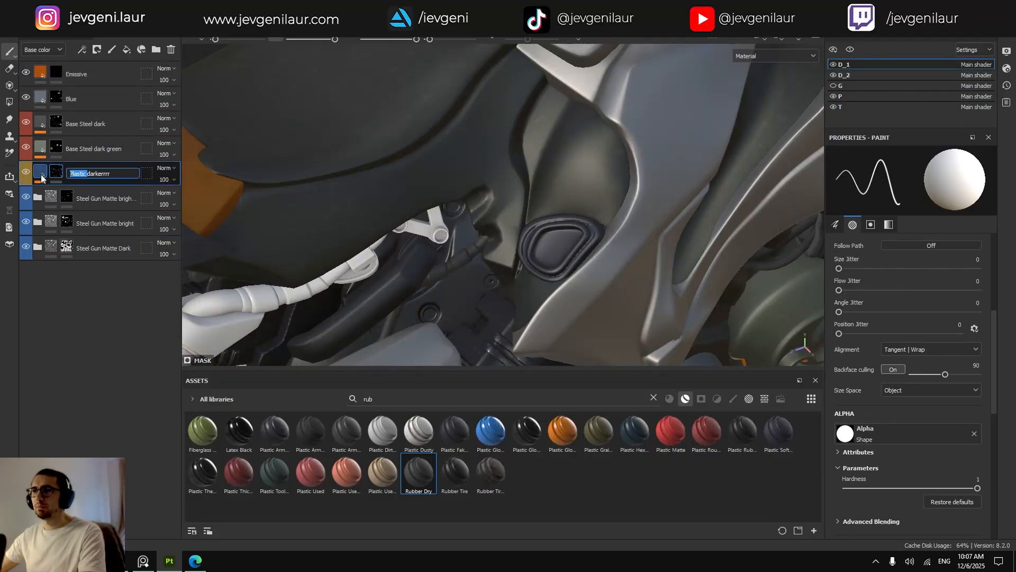
pyautogui.write('Metalic')
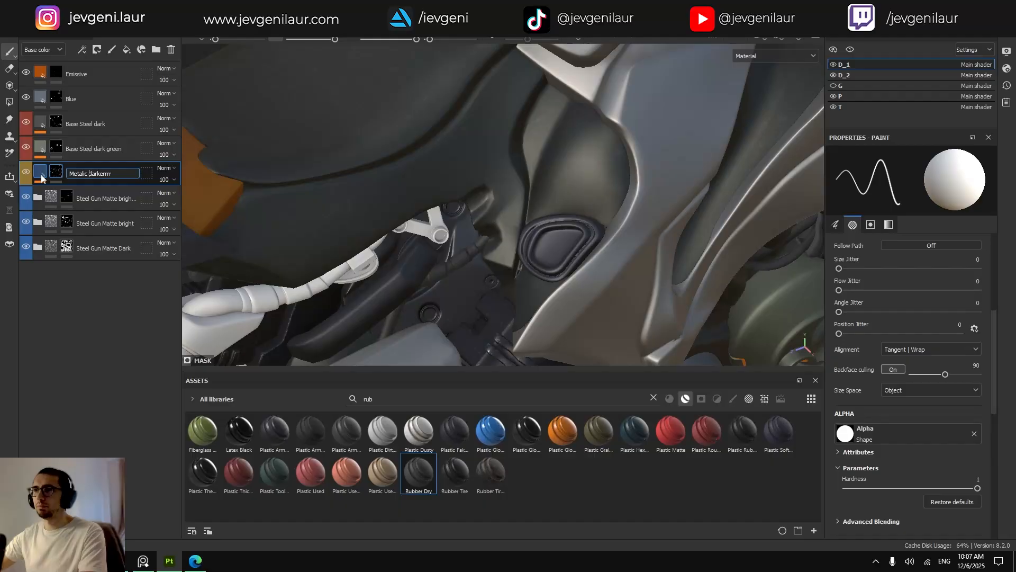
pyautogui.press('Return')
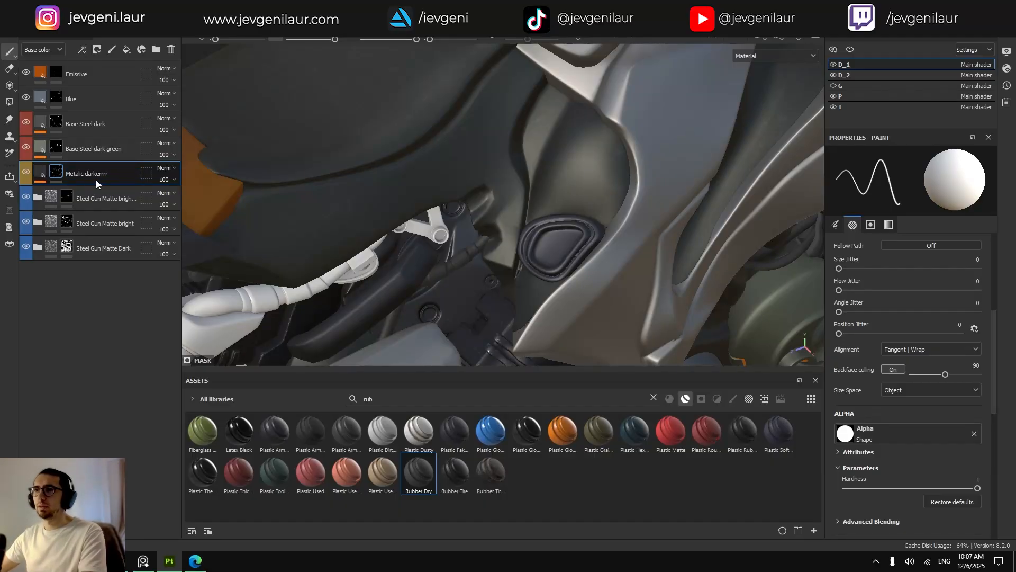
pyautogui.rightClick(97, 180)
pyautogui.click(133, 292)
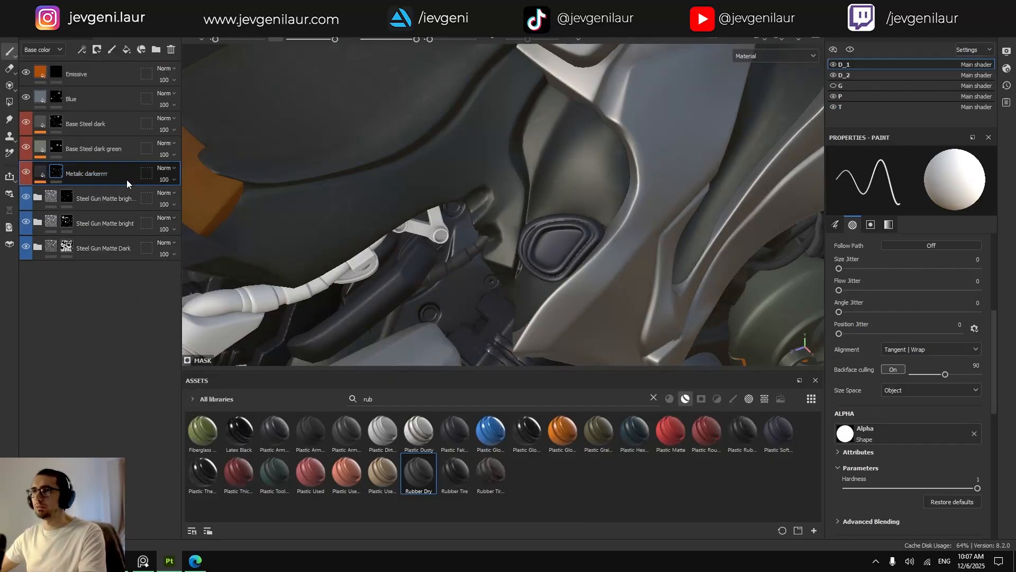
# Set the Metalic darkerrrr fill layer's Metallic to 1 and Roughness to 0.5.
pyautogui.click(39, 177)
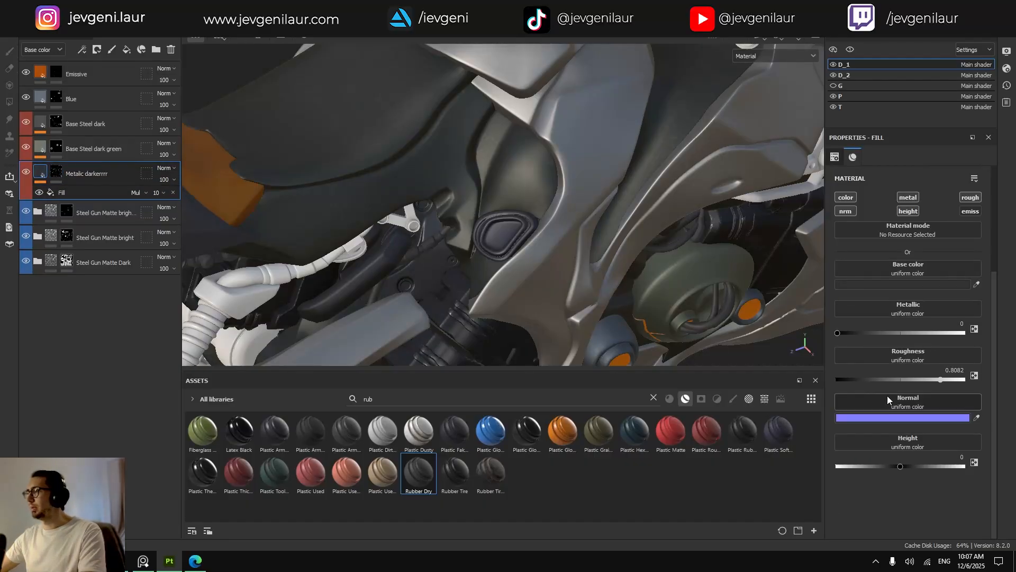
pyautogui.moveTo(878, 332); pyautogui.dragTo(965, 333)
pyautogui.click(955, 370)
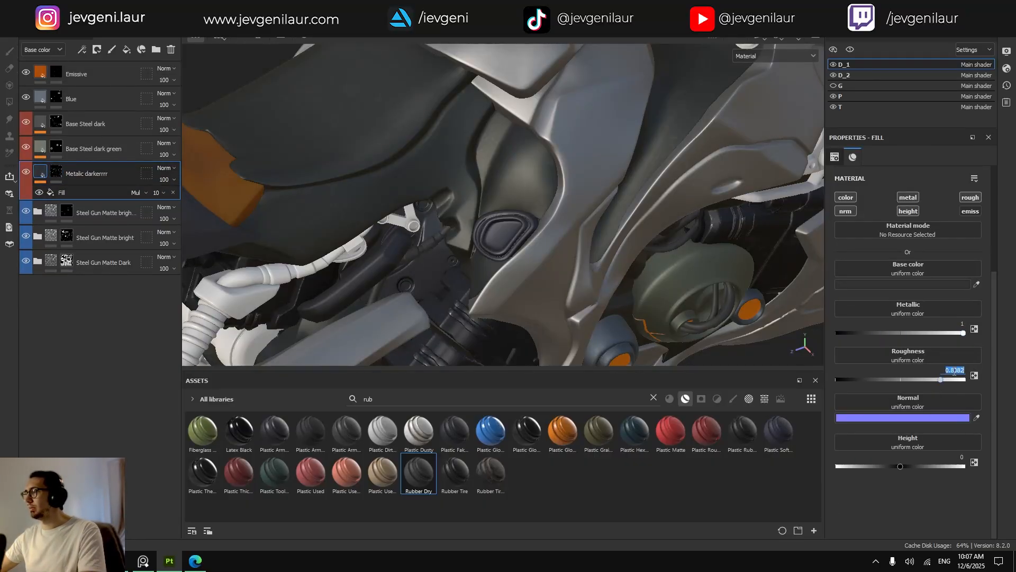
pyautogui.write('0')
pyautogui.press('Return')
pyautogui.keyDown('alt'); pyautogui.moveTo(604, 232); pyautogui.dragTo(550, 222); pyautogui.keyUp('alt')
pyautogui.keyDown('alt'); pyautogui.moveTo(550, 223); pyautogui.dragTo(536, 249, button='right'); pyautogui.keyUp('alt')
pyautogui.keyDown('alt'); pyautogui.moveTo(540, 265); pyautogui.dragTo(443, 194, button='middle'); pyautogui.keyUp('alt')
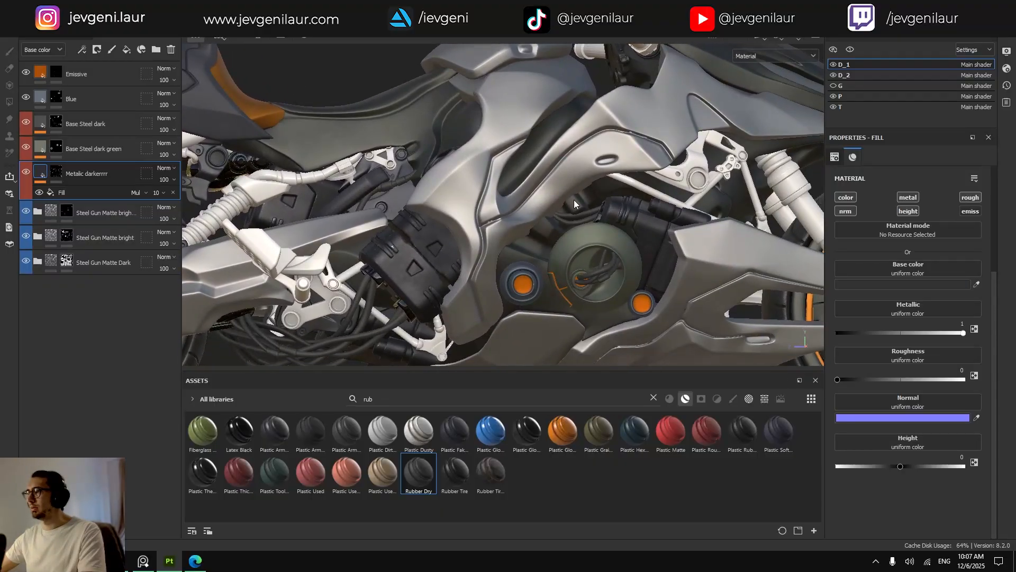
pyautogui.moveTo(444, 193)
pyautogui.keyDown('alt'); pyautogui.mouseDown(button='right')
pyautogui.moveTo(648, 244)
pyautogui.moveTo(621, 244)
pyautogui.mouseUp(button='right'); pyautogui.keyUp('alt')
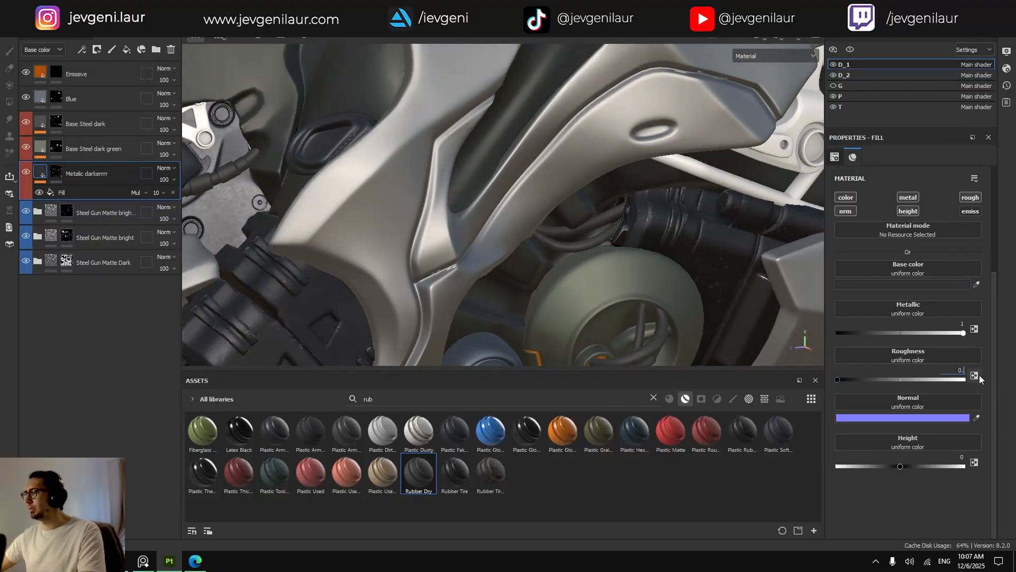
pyautogui.write('0.5')
pyautogui.press('Return')
# Lighten the Metalic darkerrrr layer's base colour to grey 53545B, judging it on the dark engine parts under rotated environment lighting.
pyautogui.keyDown('shift'); pyautogui.moveTo(738, 221); pyautogui.dragTo(665, 220, button='right'); pyautogui.keyUp('shift')
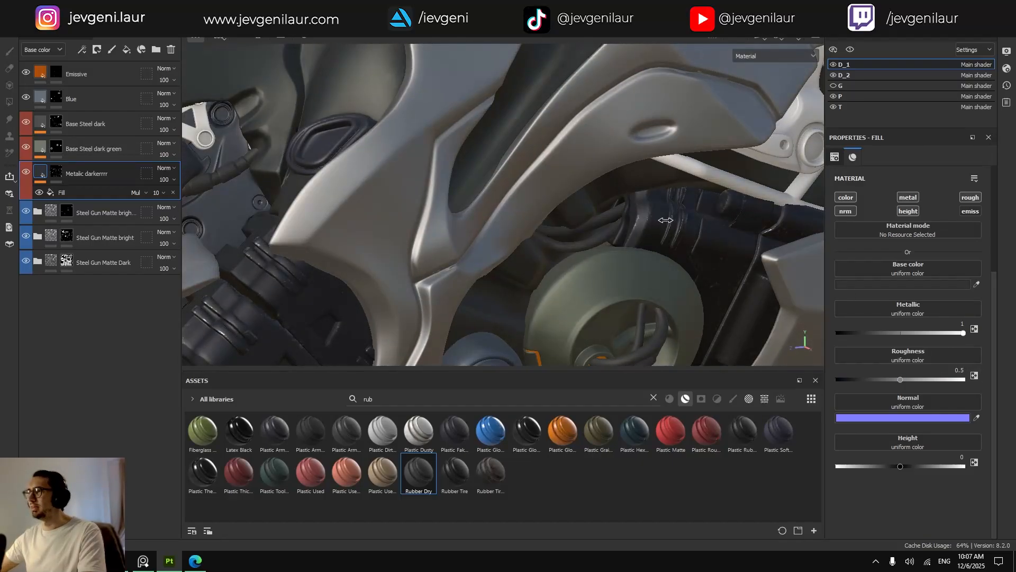
pyautogui.scroll(-2, 622, 229)
pyautogui.keyDown('alt'); pyautogui.moveTo(619, 253); pyautogui.dragTo(580, 223, button='middle'); pyautogui.keyUp('alt')
pyautogui.scroll(5, 584, 195)
pyautogui.moveTo(585, 194)
pyautogui.keyDown('shift'); pyautogui.mouseDown(button='right')
pyautogui.moveTo(569, 196)
pyautogui.moveTo(590, 208)
pyautogui.mouseUp(button='right'); pyautogui.keyUp('shift')
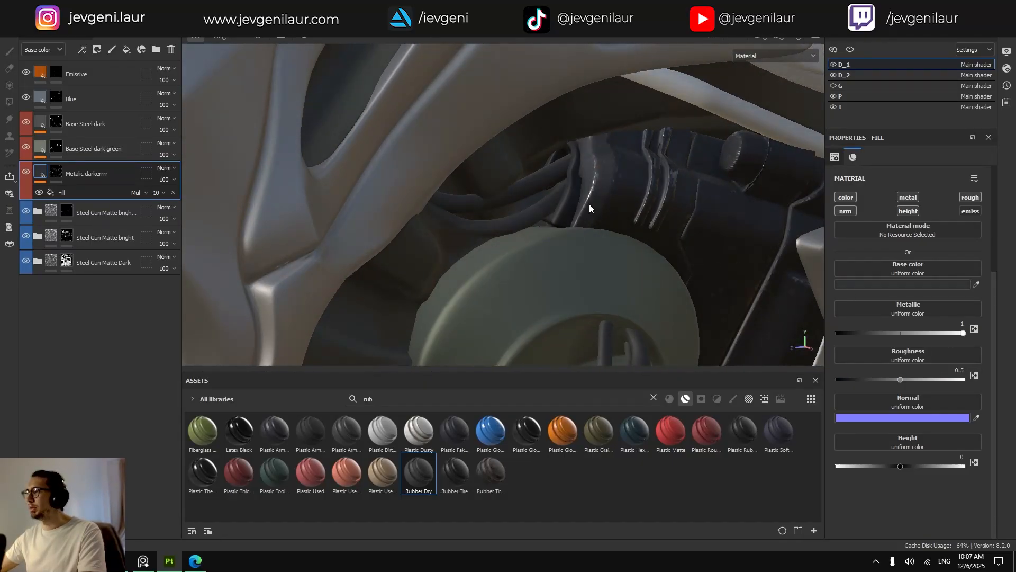
pyautogui.click(891, 284)
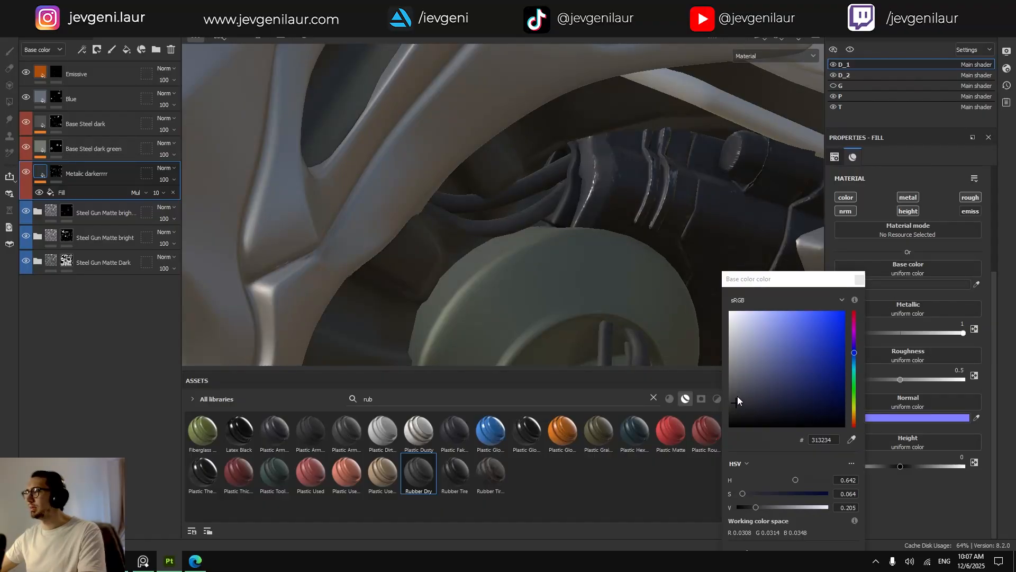
pyautogui.moveTo(738, 396); pyautogui.dragTo(739, 385)
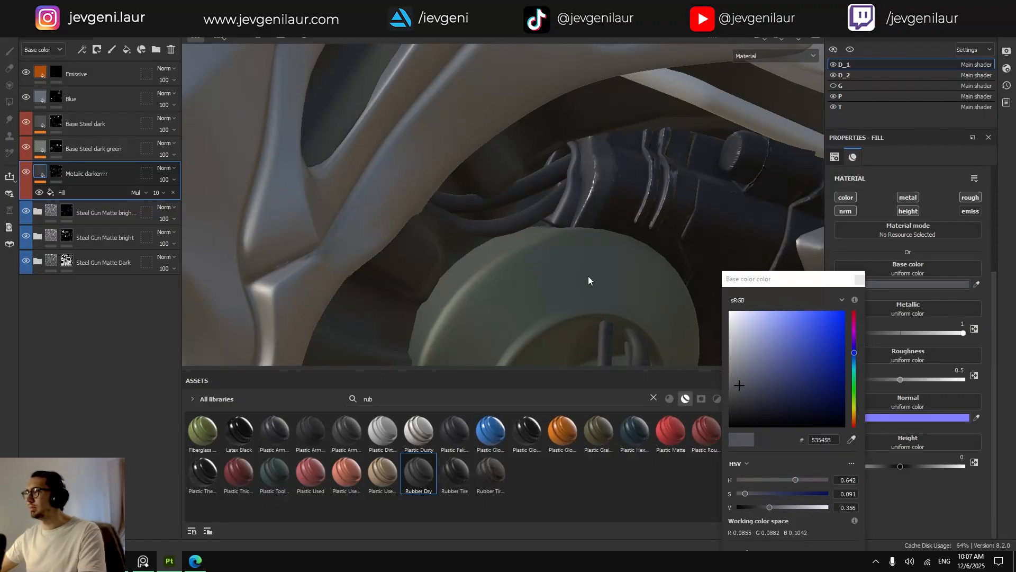
pyautogui.scroll(-8, 589, 274)
pyautogui.keyDown('alt'); pyautogui.moveTo(524, 266); pyautogui.dragTo(569, 235, button='middle'); pyautogui.keyUp('alt')
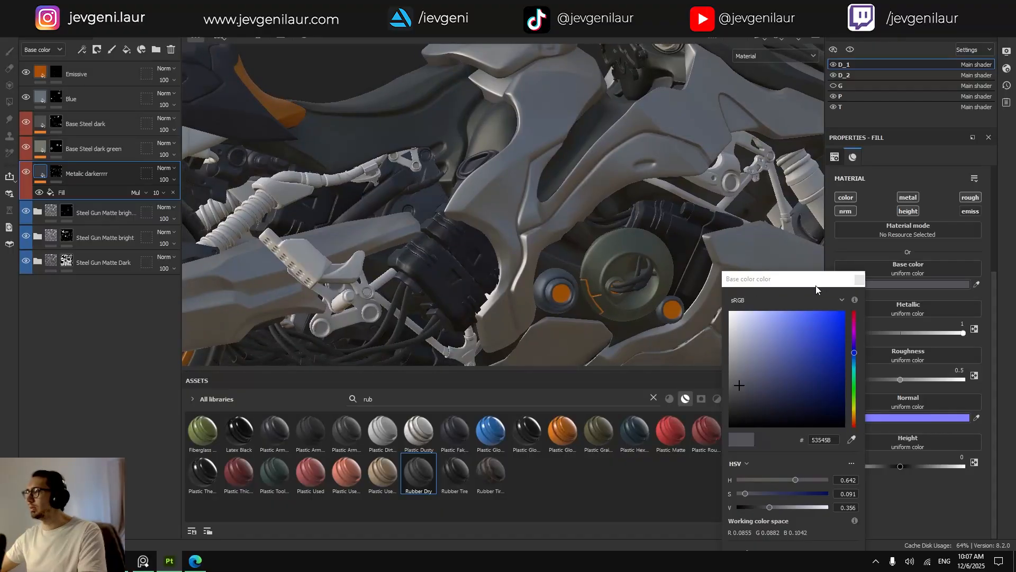
pyautogui.click(860, 279)
# Inspect the motorcycle's swingarm, cables and dark engine parts from several angles under different environment light directions.
pyautogui.keyDown('shift'); pyautogui.moveTo(693, 272); pyautogui.dragTo(607, 273, button='right'); pyautogui.keyUp('shift')
pyautogui.scroll(-3, 607, 273)
pyautogui.keyDown('alt'); pyautogui.moveTo(607, 273); pyautogui.dragTo(672, 257); pyautogui.keyUp('alt')
pyautogui.keyDown('alt'); pyautogui.moveTo(431, 289); pyautogui.dragTo(545, 228, button='middle'); pyautogui.keyUp('alt')
pyautogui.keyDown('shift'); pyautogui.moveTo(546, 227); pyautogui.dragTo(599, 226, button='right'); pyautogui.keyUp('shift')
pyautogui.scroll(4, 598, 225)
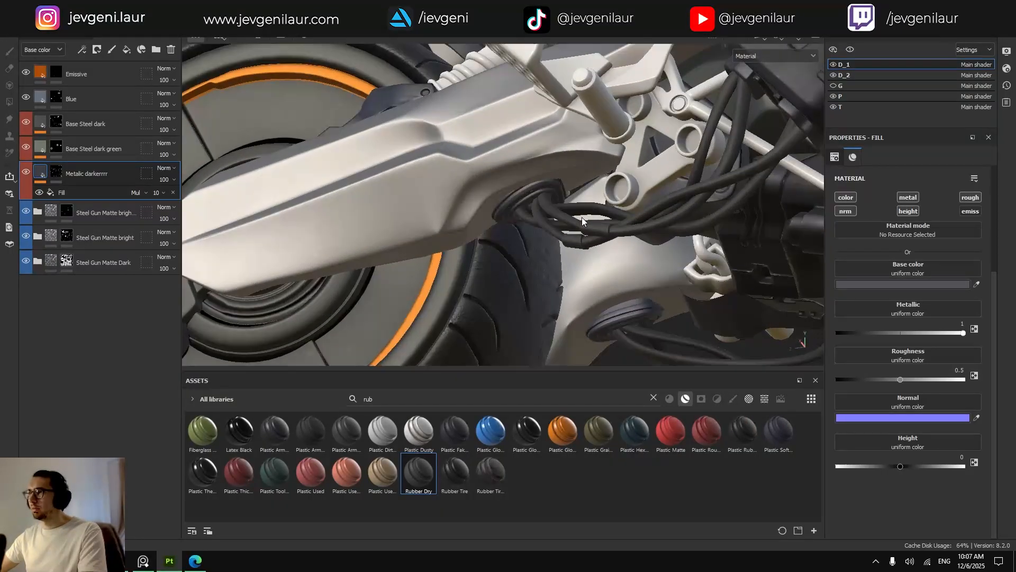
pyautogui.moveTo(587, 221)
pyautogui.keyDown('alt'); pyautogui.mouseDown()
pyautogui.moveTo(572, 183)
pyautogui.moveTo(557, 204)
pyautogui.moveTo(575, 214)
pyautogui.moveTo(566, 220)
pyautogui.mouseUp(); pyautogui.keyUp('alt')
pyautogui.scroll(-3, 557, 204)
# Review the whole motorcycle in the Metallic and Roughness channels, and return to the material display around the engine.
pyautogui.press('c')
pyautogui.keyDown('alt'); pyautogui.moveTo(566, 220); pyautogui.dragTo(524, 270, button='middle'); pyautogui.keyUp('alt')
pyautogui.scroll(-3, 524, 270)
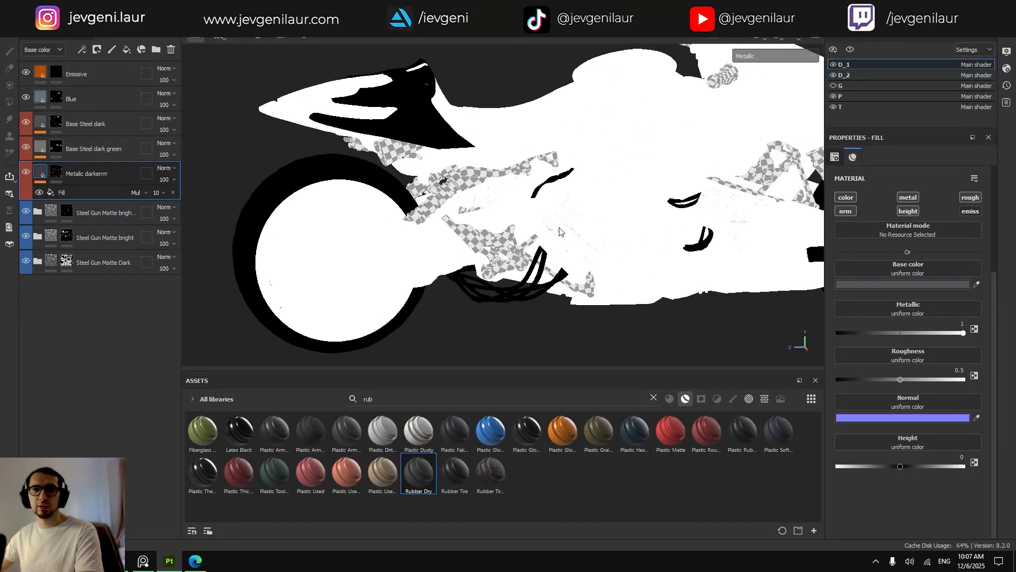
pyautogui.click(765, 55)
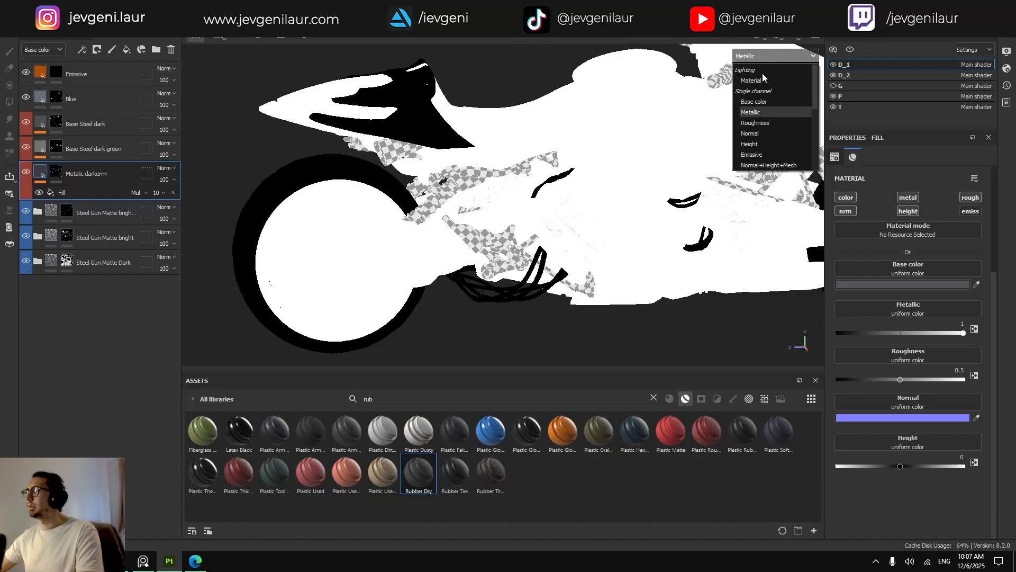
pyautogui.click(749, 123)
pyautogui.keyDown('alt'); pyautogui.moveTo(650, 141); pyautogui.dragTo(546, 179); pyautogui.keyUp('alt')
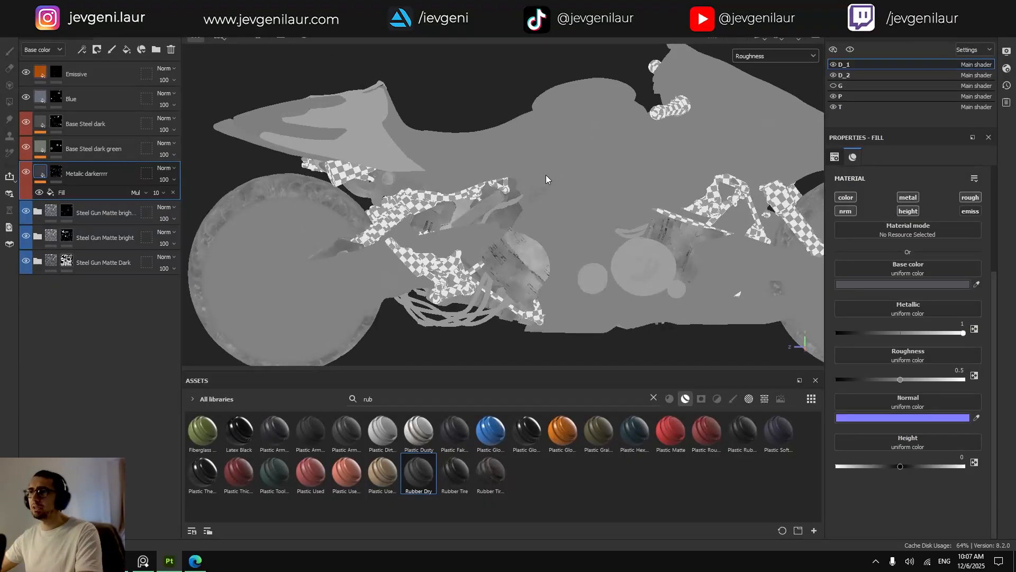
pyautogui.press('m')
pyautogui.keyDown('alt'); pyautogui.moveTo(531, 211); pyautogui.dragTo(534, 233, button='right'); pyautogui.keyUp('alt')
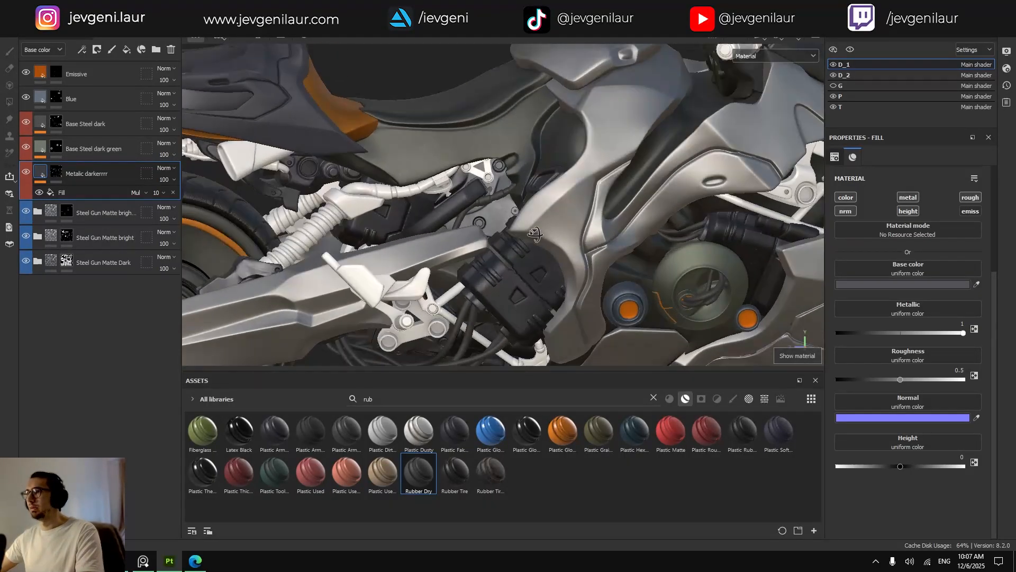
pyautogui.keyDown('alt'); pyautogui.moveTo(535, 233); pyautogui.dragTo(461, 221); pyautogui.keyUp('alt')
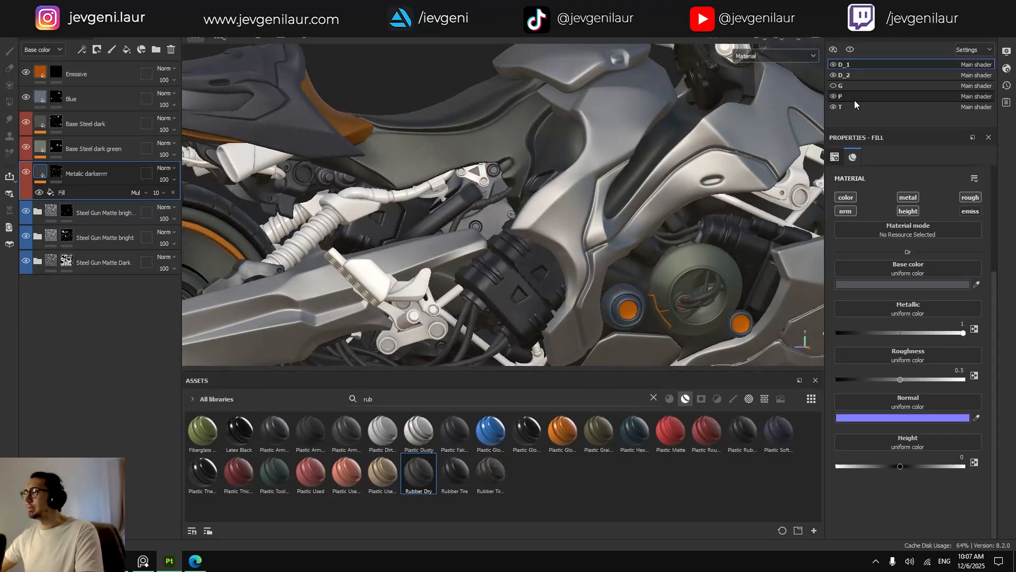
# In texture set D_2, show the Rubber Worn layer of the Rubber Dry material and open its mask's Mask Editor generator.
pyautogui.keyDown('ctrl'); pyautogui.keyDown('alt'); pyautogui.rightClick(498, 186); pyautogui.keyUp('alt'); pyautogui.keyUp('ctrl')
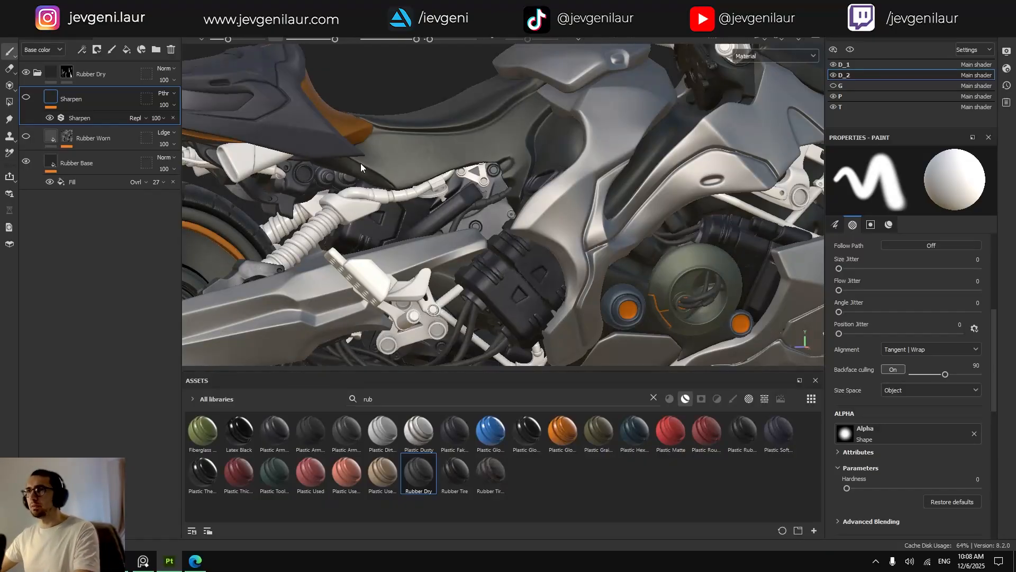
pyautogui.click(27, 138)
pyautogui.keyDown('alt'); pyautogui.moveTo(228, 225); pyautogui.dragTo(253, 158, button='middle'); pyautogui.keyUp('alt')
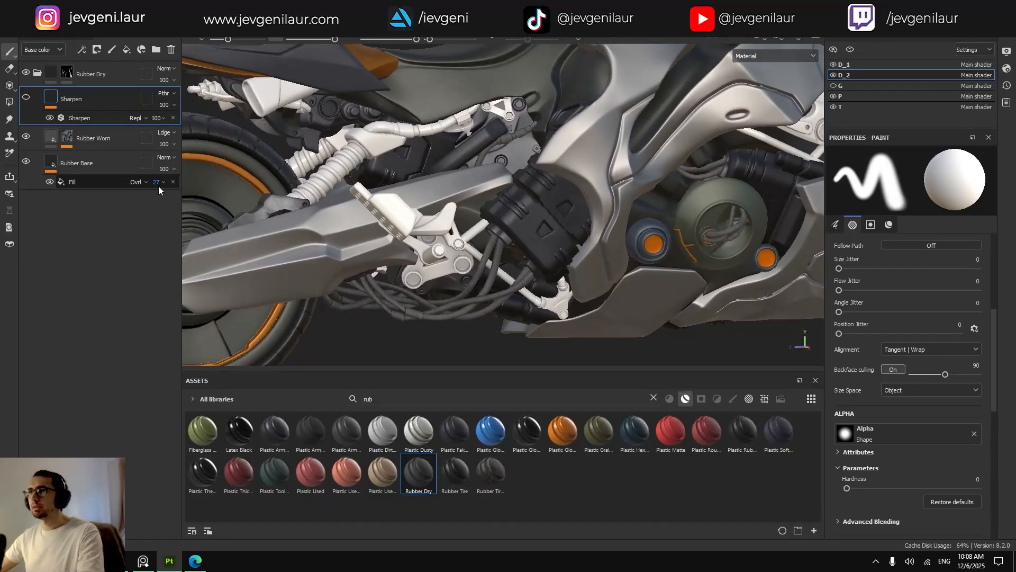
pyautogui.click(53, 137)
pyautogui.click(73, 136)
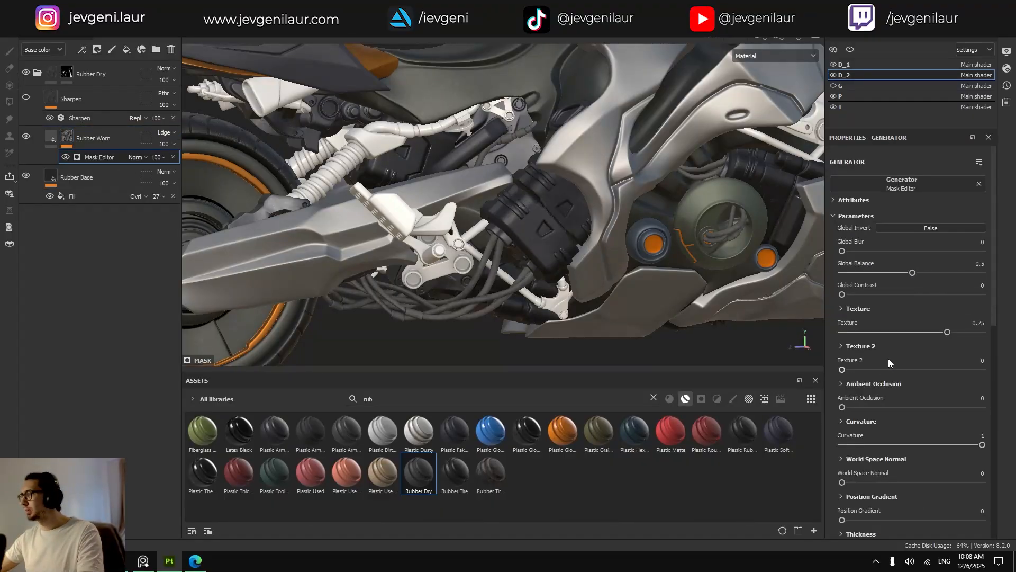
# Set the Rubber Worn mask's Texture 2 to 0.11, Ambient Occlusion to 0.68, Curvature to 0.43 and Texture to 1.
pyautogui.moveTo(841, 369); pyautogui.dragTo(856, 407)
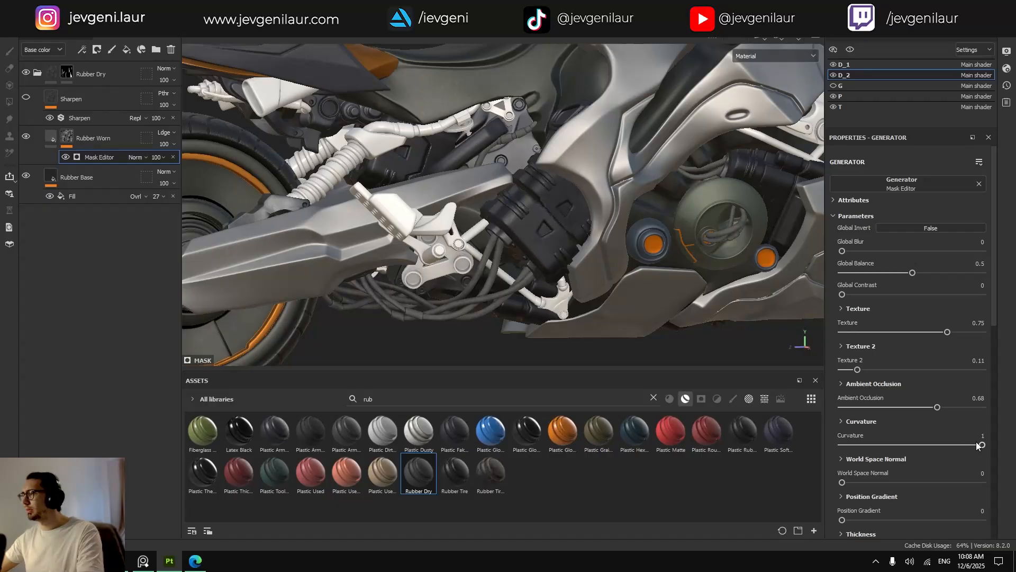
pyautogui.moveTo(902, 443); pyautogui.dragTo(921, 444)
pyautogui.scroll(3, 465, 330)
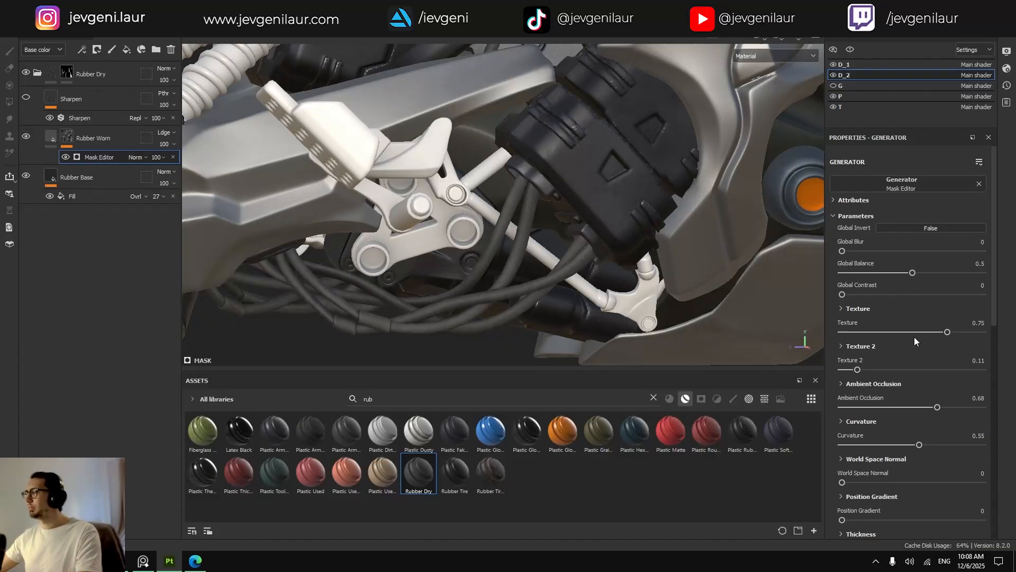
pyautogui.moveTo(948, 332); pyautogui.dragTo(888, 336)
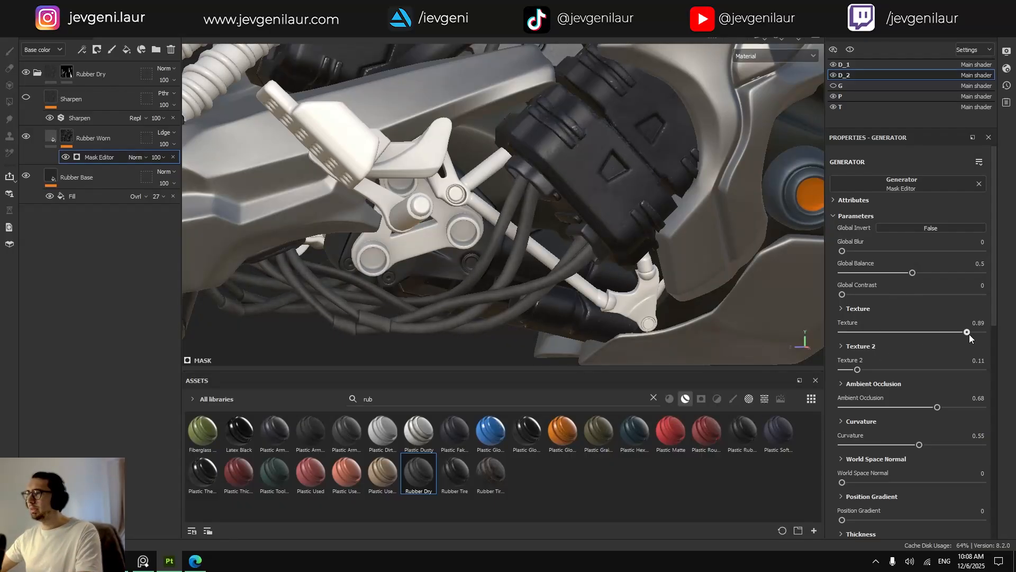
pyautogui.moveTo(983, 335); pyautogui.dragTo(986, 335)
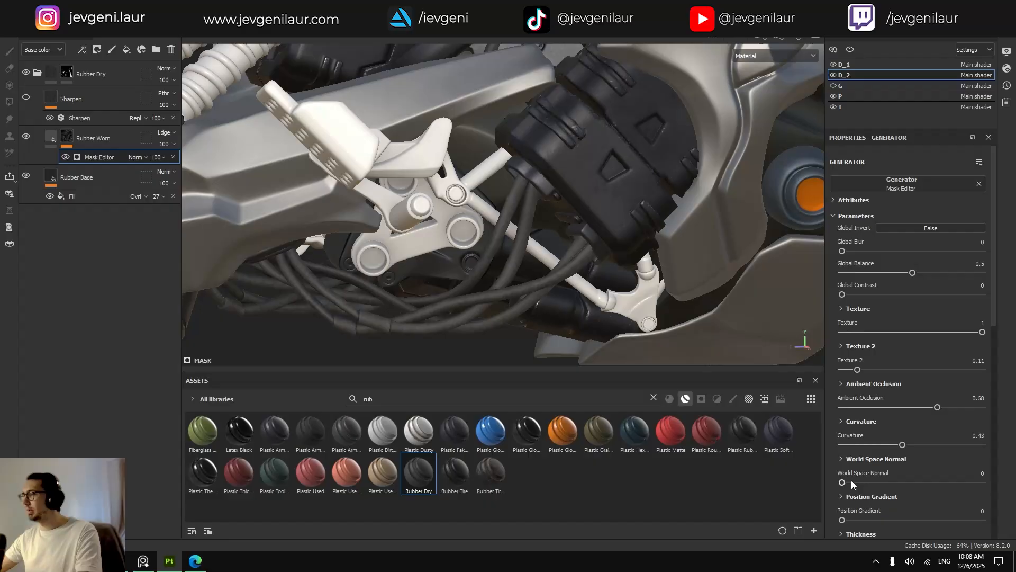
# Set the mask's World Space Normal to 0.19, Position Gradient to 0.32, Texture 2 to 0.69, Ambient Occlusion to 0.59 and Thickness to 0.35.
pyautogui.moveTo(851, 481)
pyautogui.mouseDown()
pyautogui.moveTo(907, 482)
pyautogui.moveTo(869, 482)
pyautogui.mouseUp()
pyautogui.moveTo(843, 520); pyautogui.dragTo(903, 521)
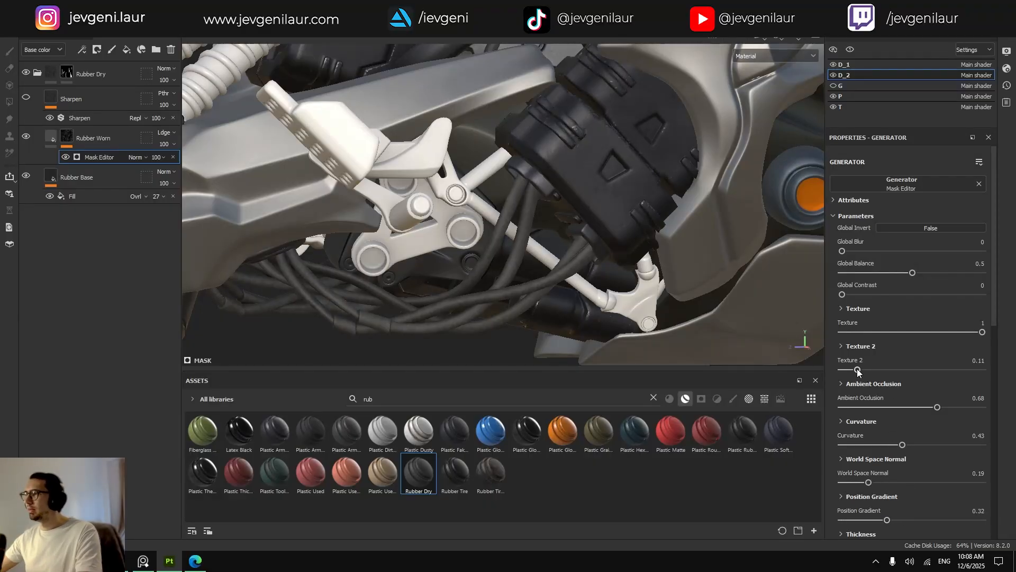
pyautogui.moveTo(964, 372); pyautogui.dragTo(901, 375)
pyautogui.moveTo(934, 409); pyautogui.dragTo(925, 408)
pyautogui.scroll(-3, 900, 417)
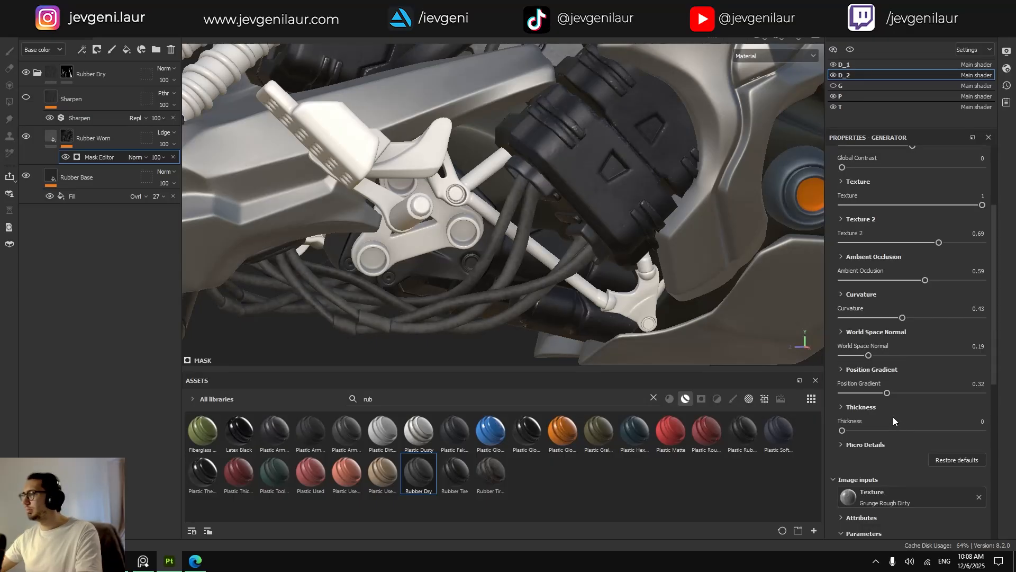
pyautogui.moveTo(843, 431); pyautogui.dragTo(934, 430)
pyautogui.scroll(3, 928, 335)
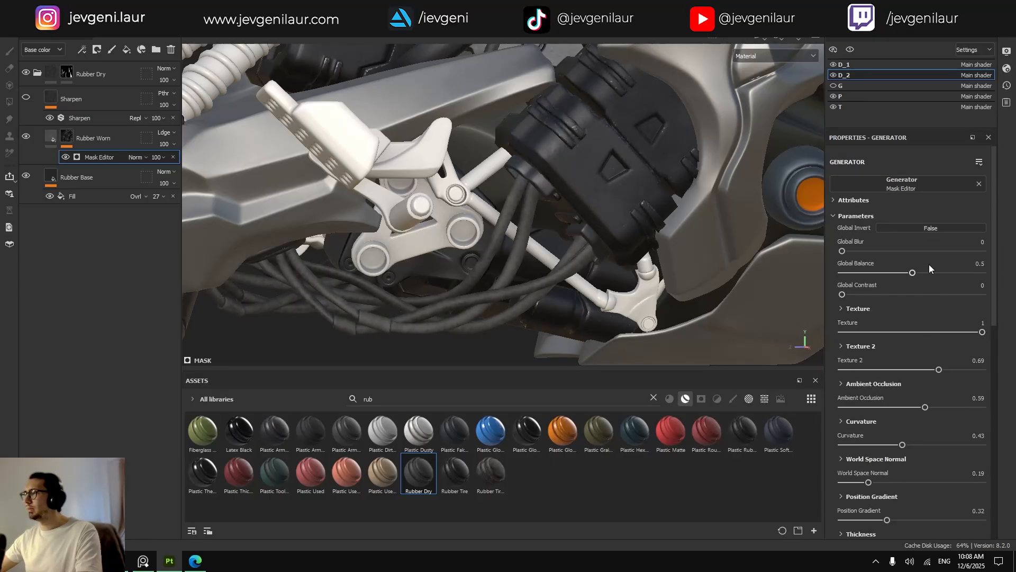
# Invert the Rubber Worn mask globally and set Texture to 0.63, Texture 2 to 0.64, Ambient Occlusion to 0.66 and Curvature to 1.
pyautogui.click(924, 229)
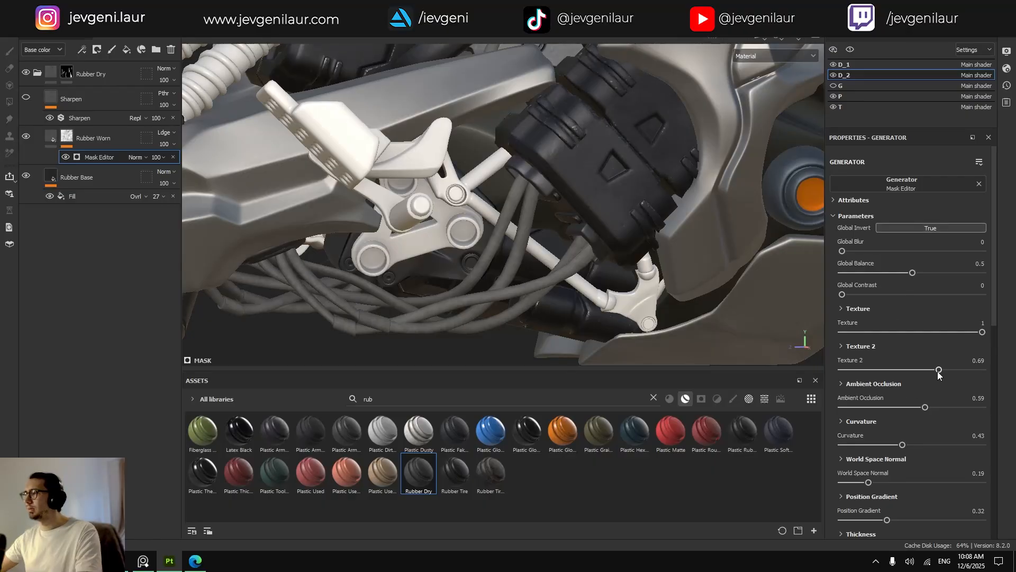
pyautogui.moveTo(938, 370); pyautogui.dragTo(898, 370)
pyautogui.moveTo(981, 332); pyautogui.dragTo(931, 332)
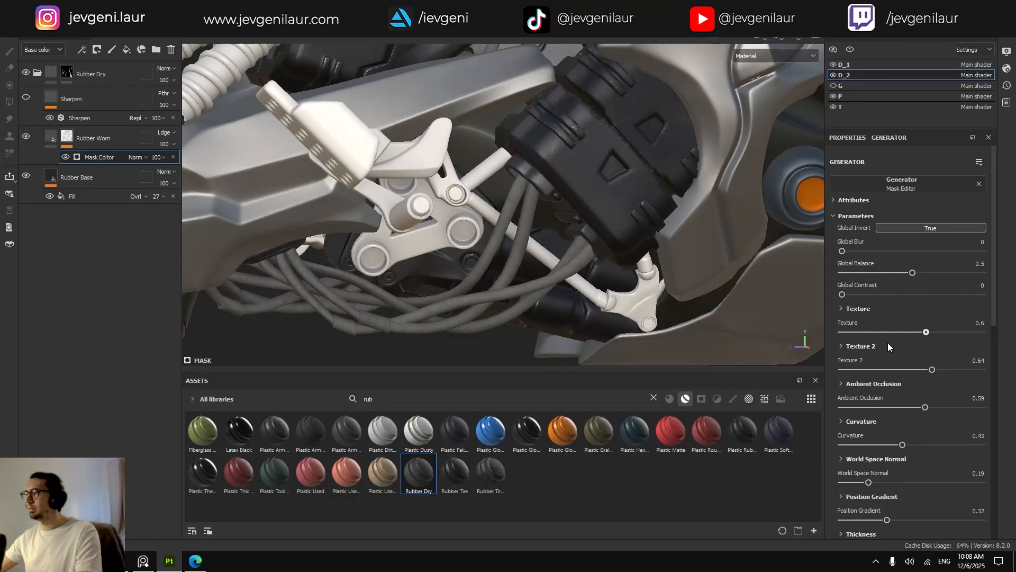
pyautogui.moveTo(898, 370); pyautogui.dragTo(932, 369)
pyautogui.moveTo(924, 408)
pyautogui.mouseDown()
pyautogui.moveTo(857, 409)
pyautogui.moveTo(929, 407)
pyautogui.mouseUp()
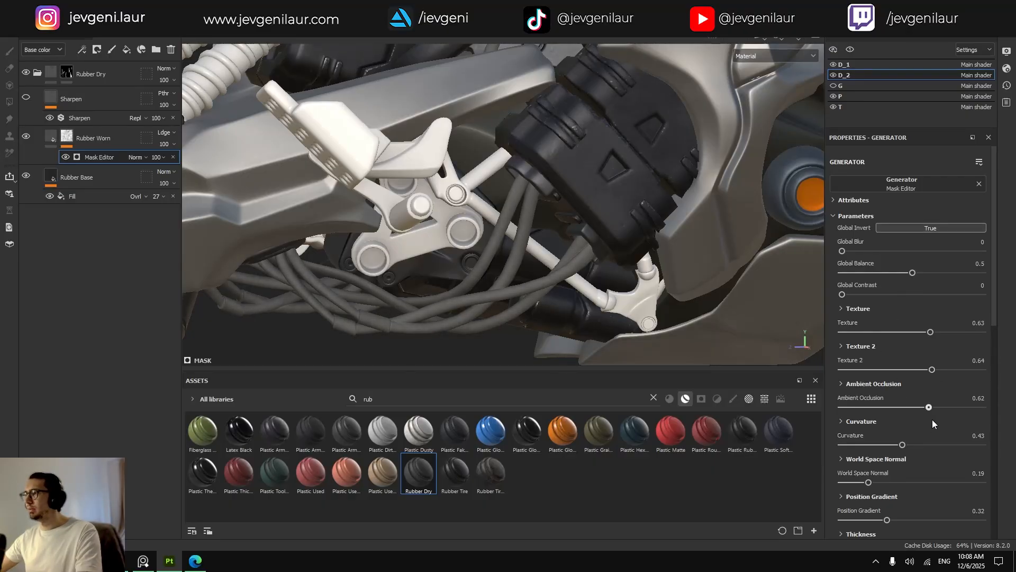
pyautogui.moveTo(905, 442); pyautogui.dragTo(991, 446)
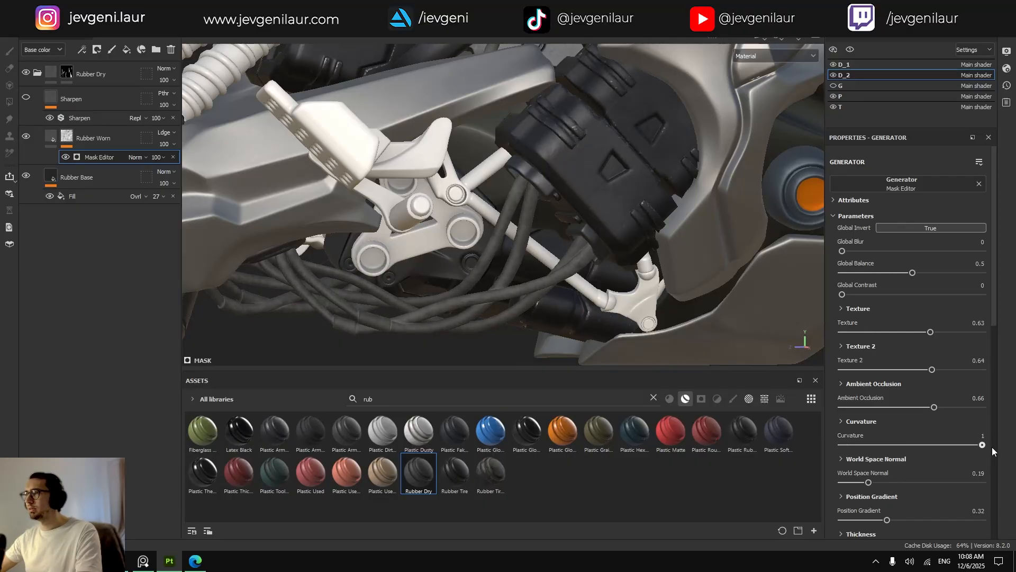
# Set the mask's World Space Normal to 0.24 and Position Gradient to 0.56, judging the wear on the cables close up.
pyautogui.scroll(3, 421, 308)
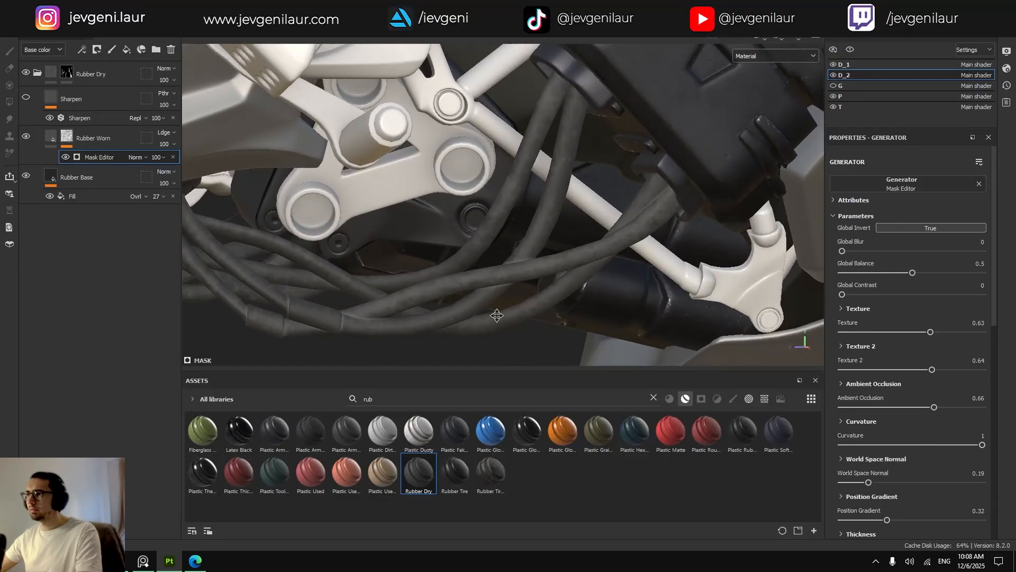
pyautogui.moveTo(886, 483)
pyautogui.mouseDown()
pyautogui.moveTo(949, 485)
pyautogui.moveTo(876, 484)
pyautogui.mouseUp()
pyautogui.moveTo(841, 520); pyautogui.dragTo(920, 520)
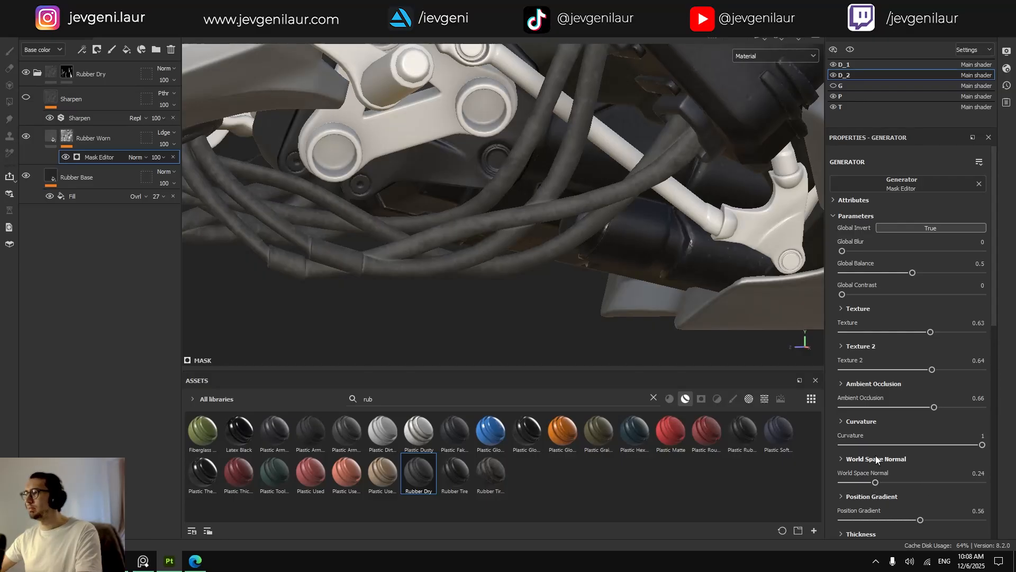
# Check the generator's micro details and image inputs, and set the mask's Global Contrast to 0.02.
pyautogui.scroll(-3, 874, 456)
pyautogui.click(852, 447)
pyautogui.scroll(-3, 858, 441)
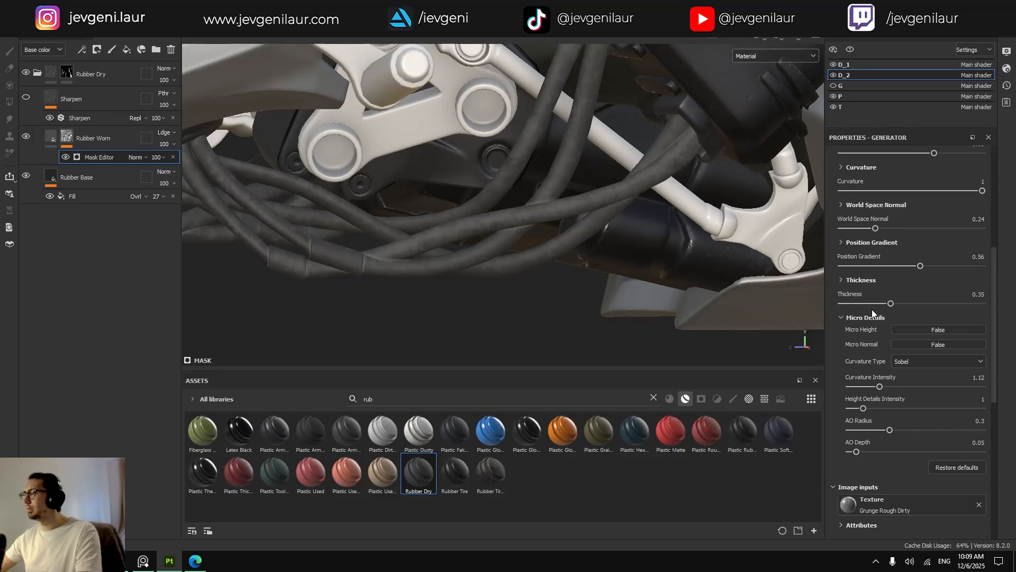
pyautogui.click(855, 317)
pyautogui.scroll(-5, 885, 370)
pyautogui.scroll(5, 885, 369)
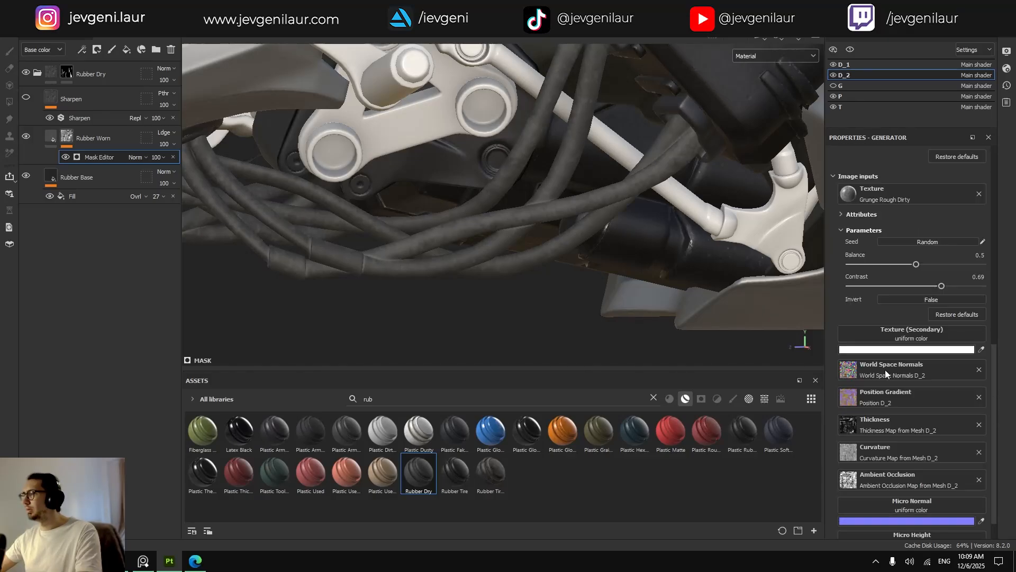
pyautogui.scroll(5, 885, 370)
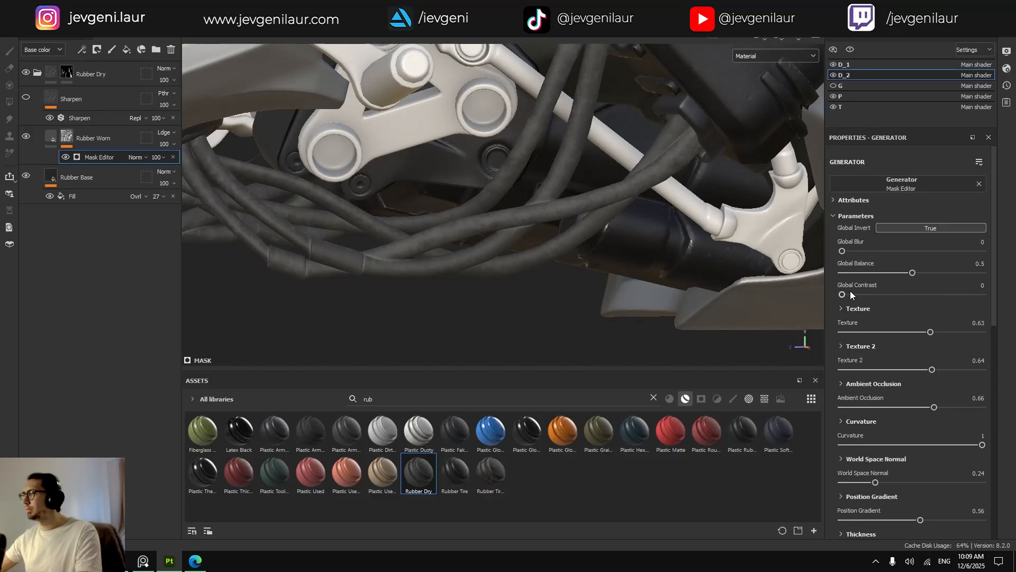
pyautogui.moveTo(843, 294); pyautogui.dragTo(845, 294)
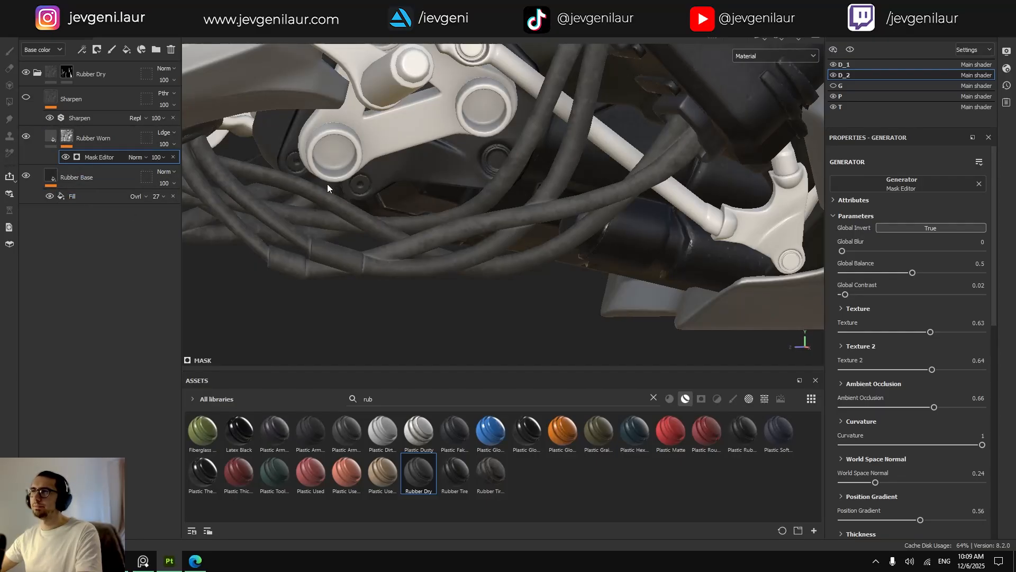
# Try adding a paint effect above the Mask Editor in the Rubber Worn mask and resizing its brush over the cables.
pyautogui.scroll(-5, 389, 192)
pyautogui.keyDown('alt'); pyautogui.moveTo(389, 192); pyautogui.dragTo(444, 262, button='middle'); pyautogui.keyUp('alt')
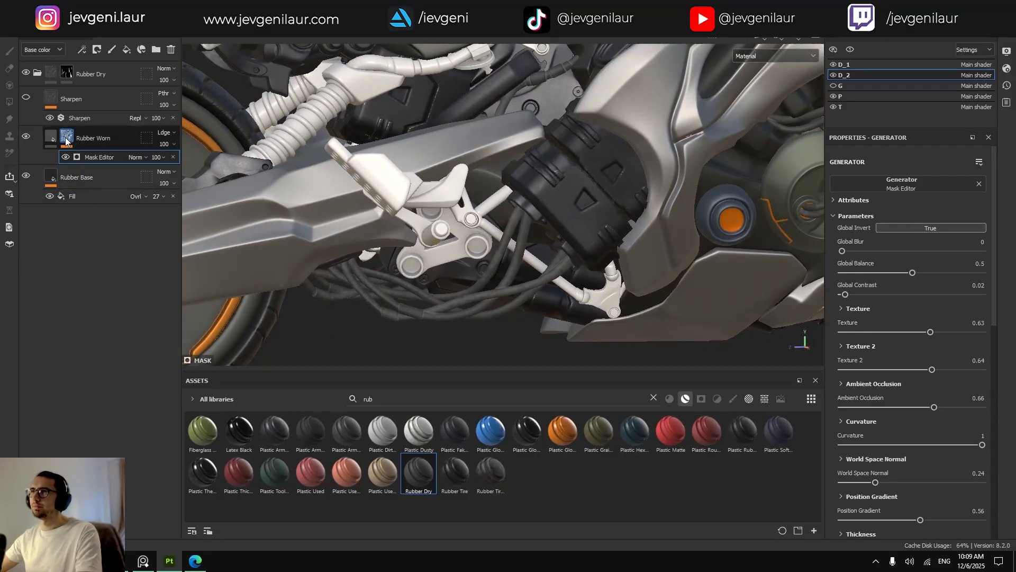
pyautogui.rightClick(88, 155)
pyautogui.click(121, 311)
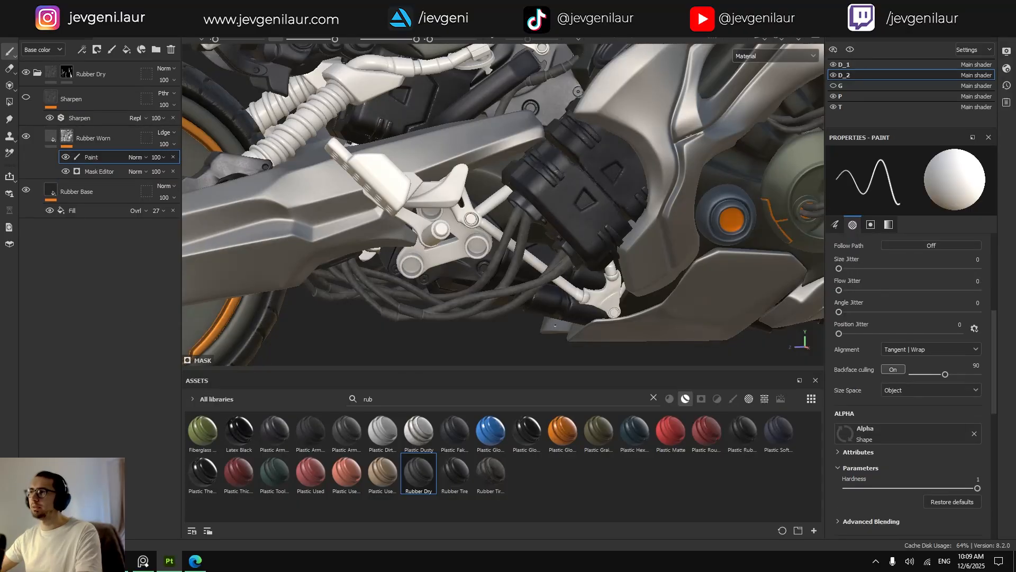
pyautogui.scroll(1, 543, 267)
pyautogui.keyDown('ctrl'); pyautogui.moveTo(520, 239); pyautogui.dragTo(532, 239, button='right'); pyautogui.keyUp('ctrl')
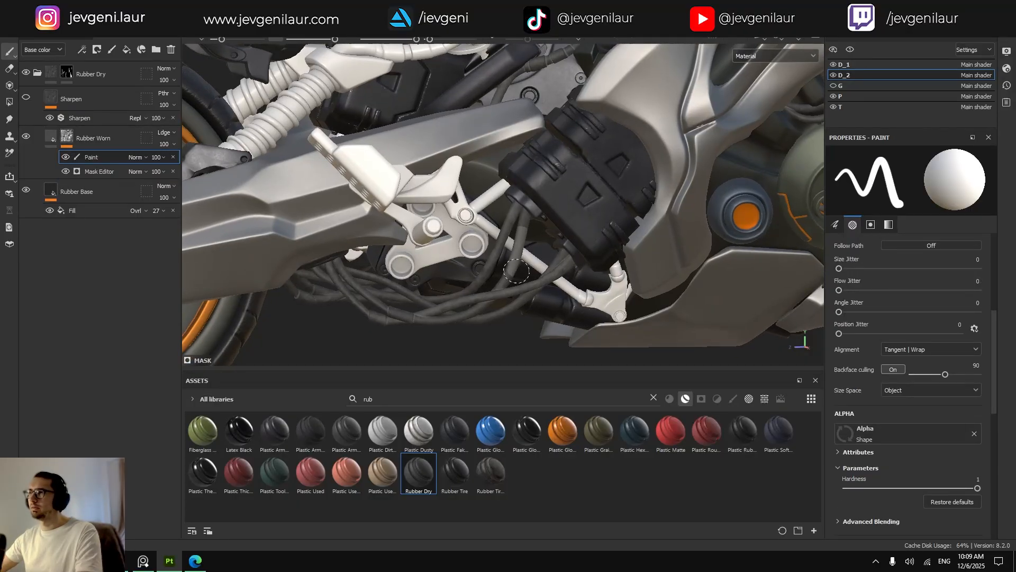
# Return to the Rubber Worn Mask Editor without the paint effect or global inversion, and set Texture, Texture 2 and Ambient Occlusion to 1.
pyautogui.click(52, 140)
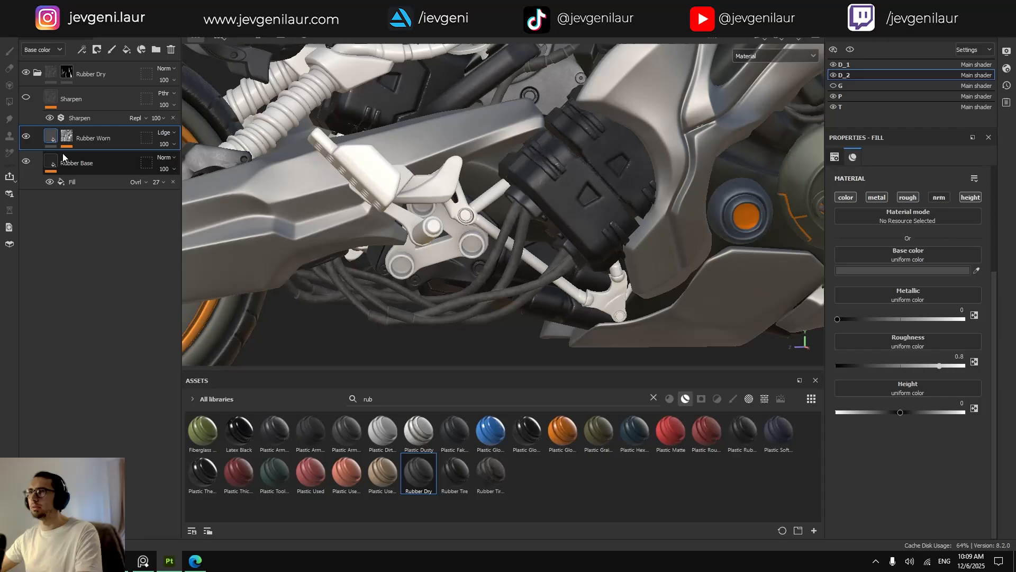
pyautogui.click(67, 138)
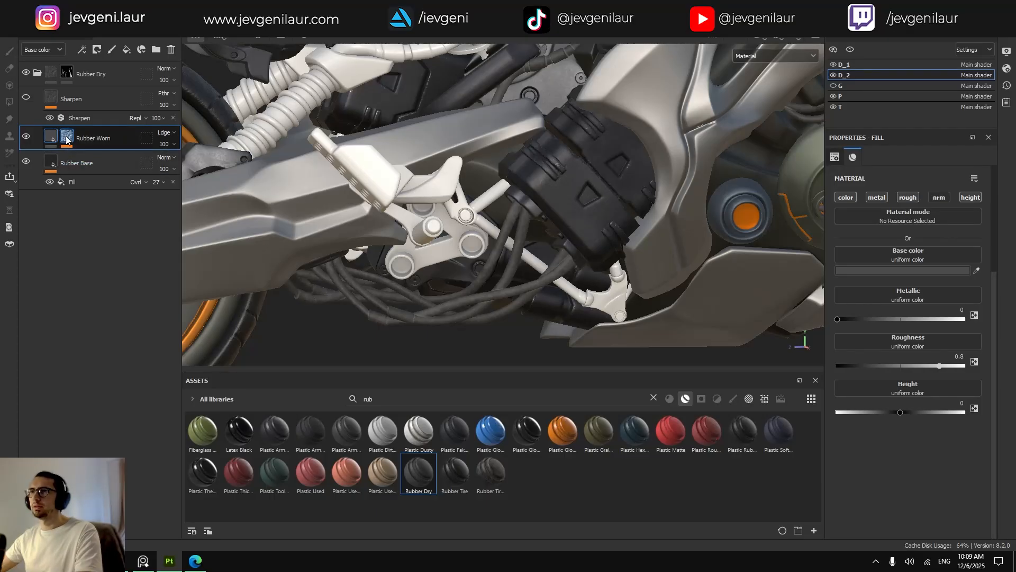
pyautogui.click(76, 155)
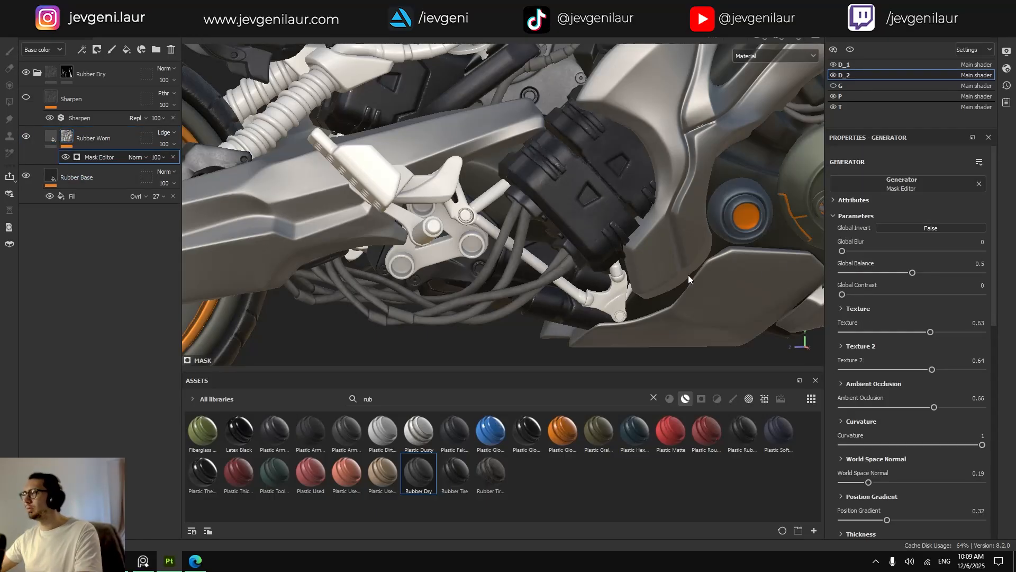
pyautogui.moveTo(930, 332); pyautogui.dragTo(1002, 338)
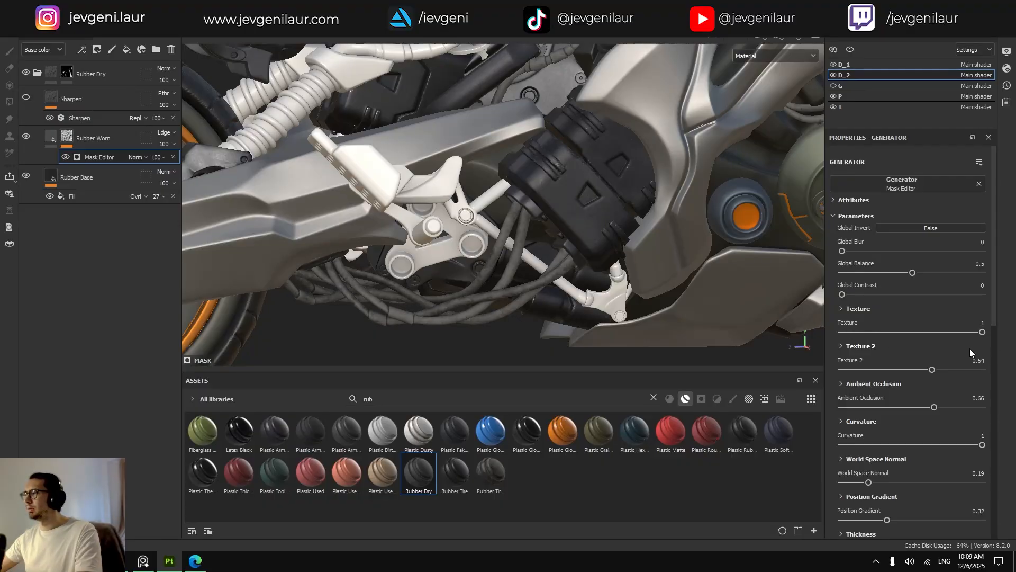
pyautogui.moveTo(935, 370); pyautogui.dragTo(993, 373)
pyautogui.moveTo(935, 407); pyautogui.dragTo(989, 405)
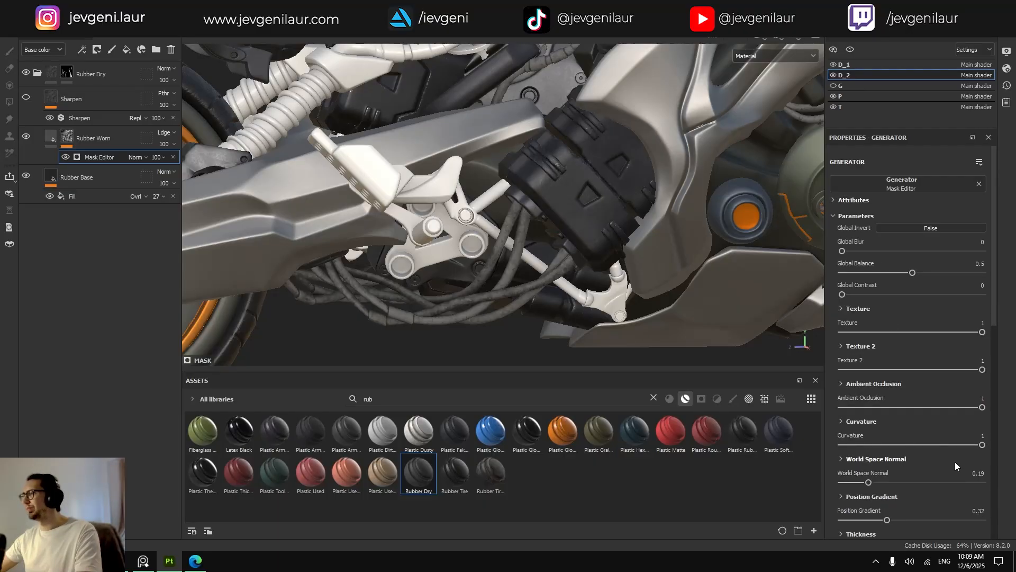
# Set the mask's World Space Normal to 0.35 and Position Gradient to 0.91, and raise its Thickness.
pyautogui.moveTo(959, 483); pyautogui.dragTo(891, 482)
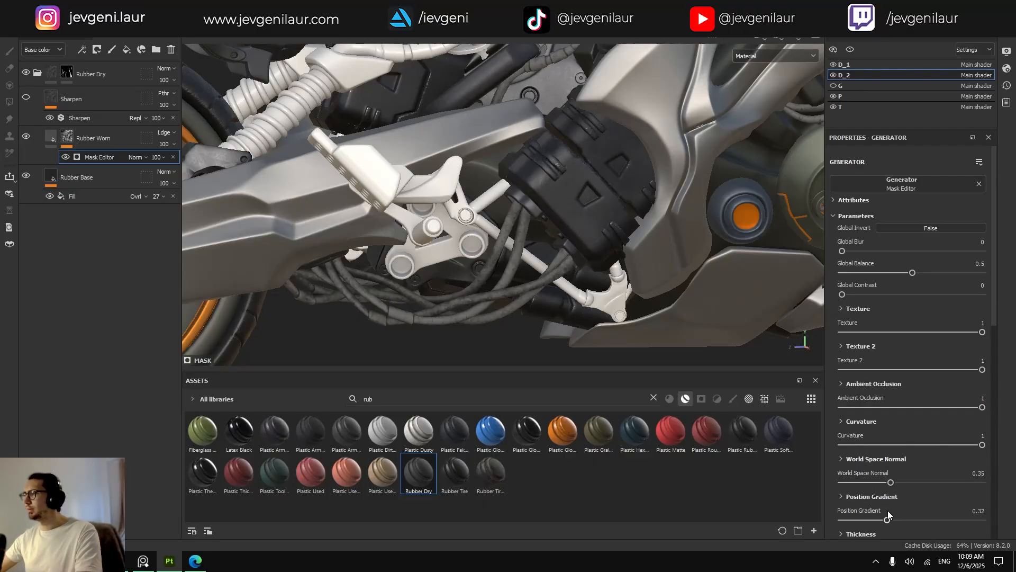
pyautogui.moveTo(864, 521); pyautogui.dragTo(925, 519)
pyautogui.scroll(-1, 908, 455)
pyautogui.scroll(-1, 909, 453)
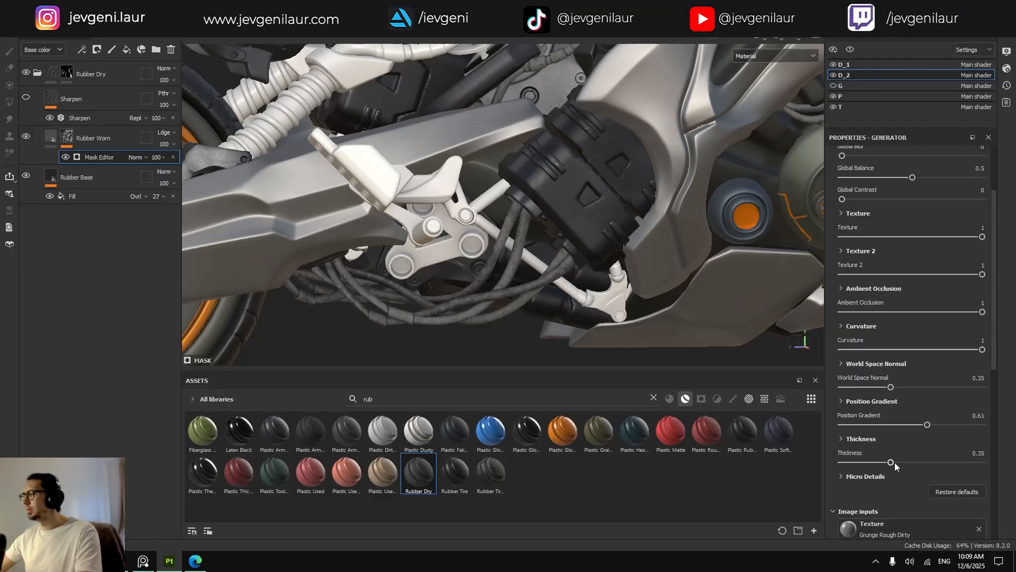
pyautogui.moveTo(895, 462); pyautogui.dragTo(938, 462)
pyautogui.moveTo(928, 425); pyautogui.dragTo(970, 424)
pyautogui.scroll(3, 922, 347)
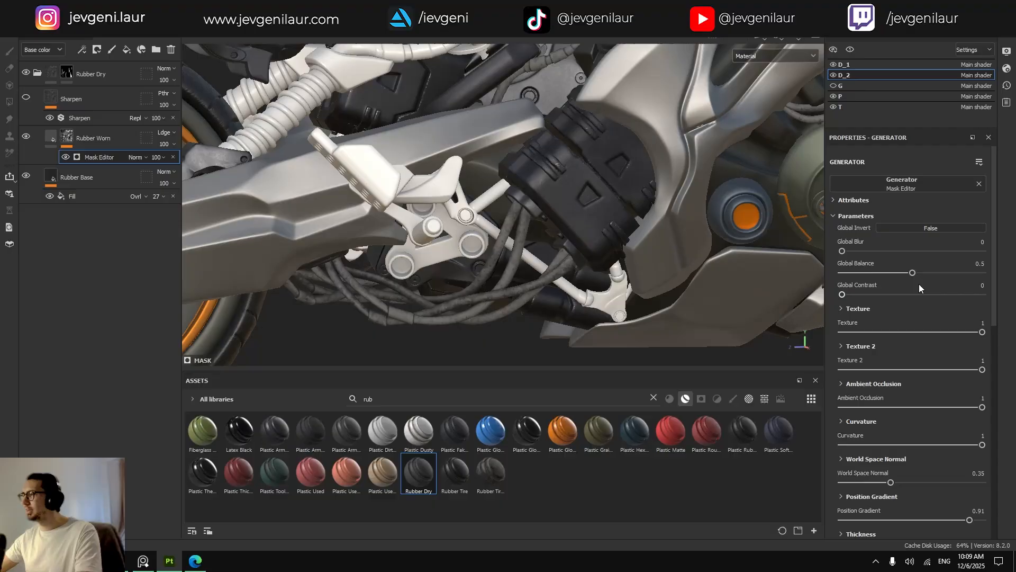
# Keep the mask's Global Contrast at 0, and set its Global Balance to 0.14 and Global Blur to 0.2.
pyautogui.moveTo(844, 295)
pyautogui.mouseDown()
pyautogui.moveTo(877, 294)
pyautogui.moveTo(834, 294)
pyautogui.mouseUp()
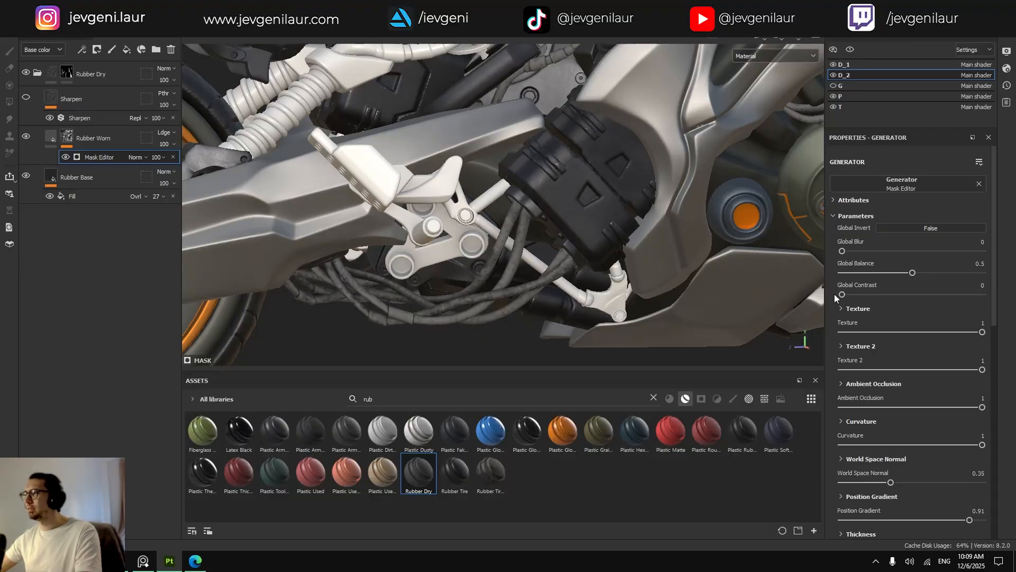
pyautogui.moveTo(843, 252)
pyautogui.mouseDown()
pyautogui.moveTo(858, 252)
pyautogui.moveTo(840, 252)
pyautogui.mouseUp()
pyautogui.moveTo(910, 274); pyautogui.dragTo(843, 249)
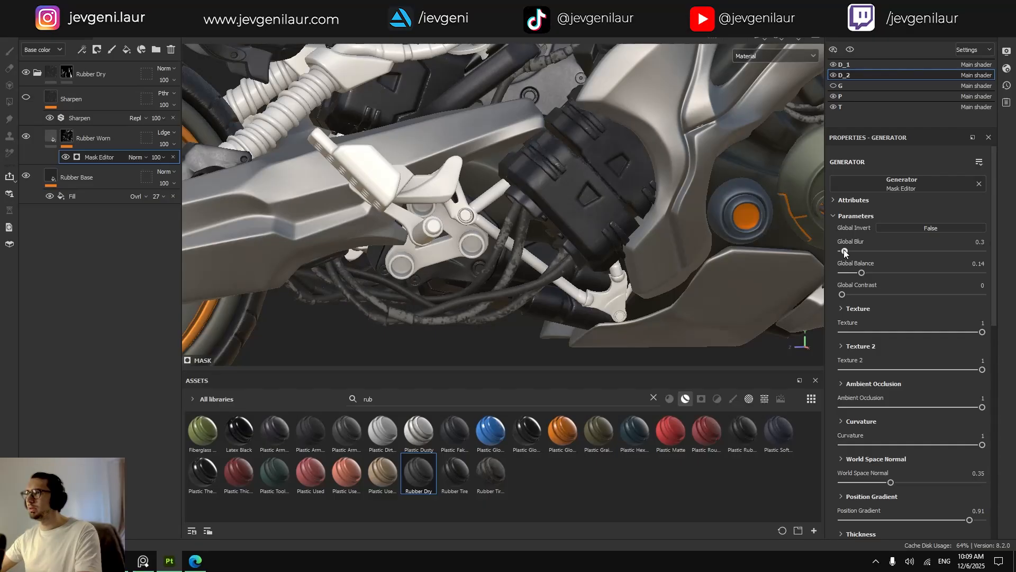
pyautogui.hotkey('ctrl', 'z')
pyautogui.click(982, 242)
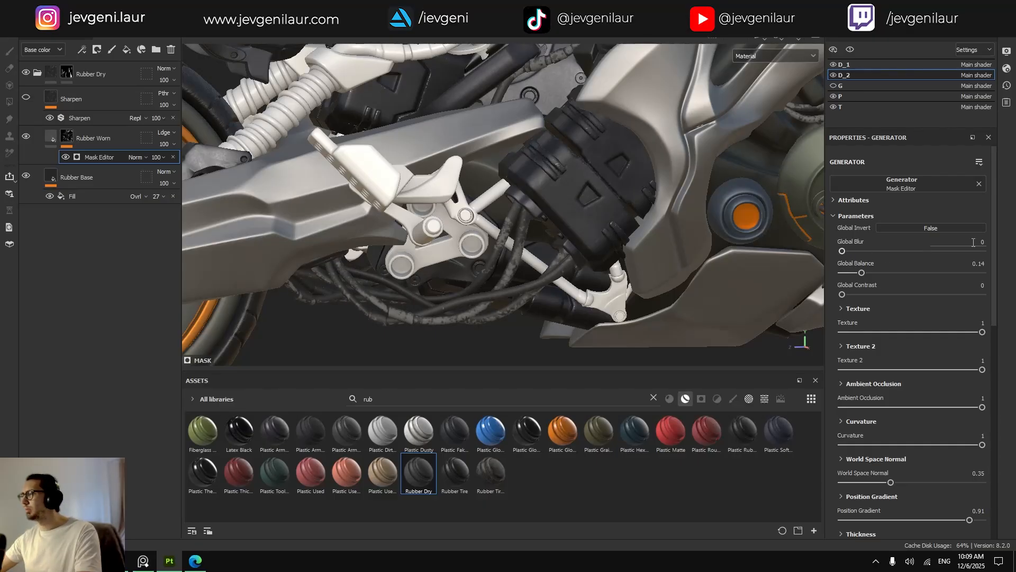
pyautogui.write('0.2')
pyautogui.press('Return')
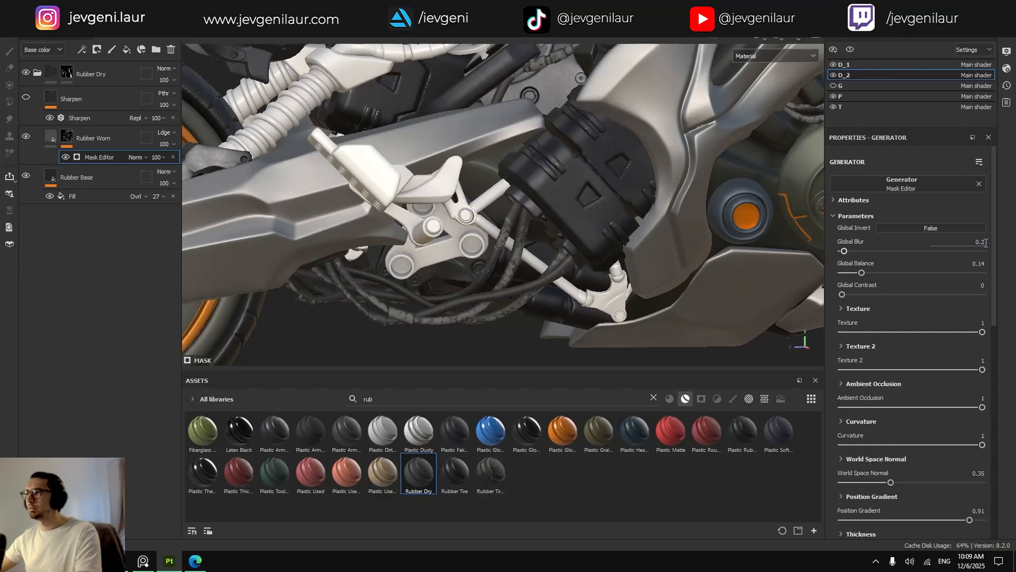
# Refine the Rubber Worn Mask Editor with Global Blur 0.1, Global Balance 0.12 and Global Contrast 0.16.
pyautogui.click(985, 243)
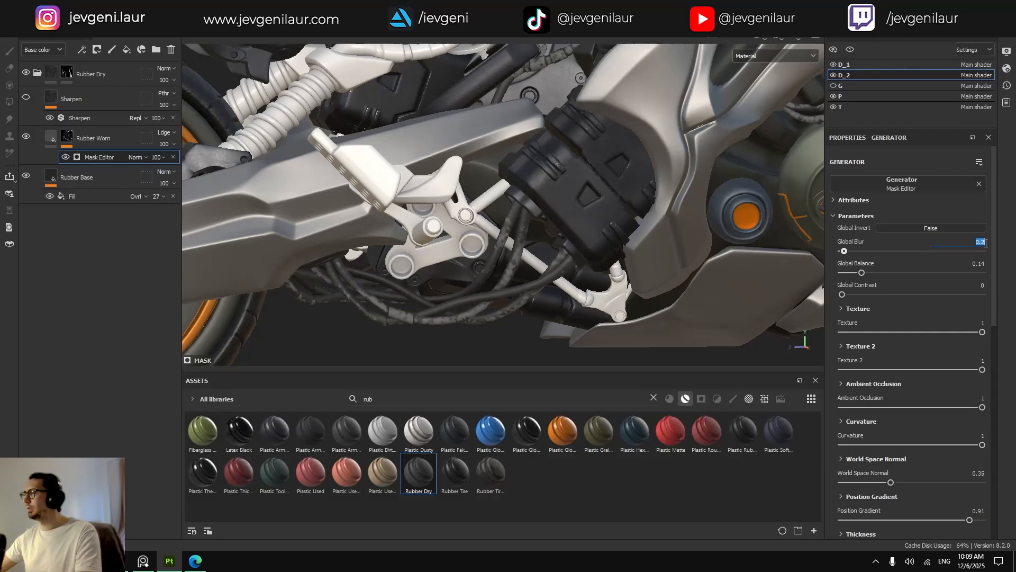
pyautogui.write('0.1')
pyautogui.press('Return')
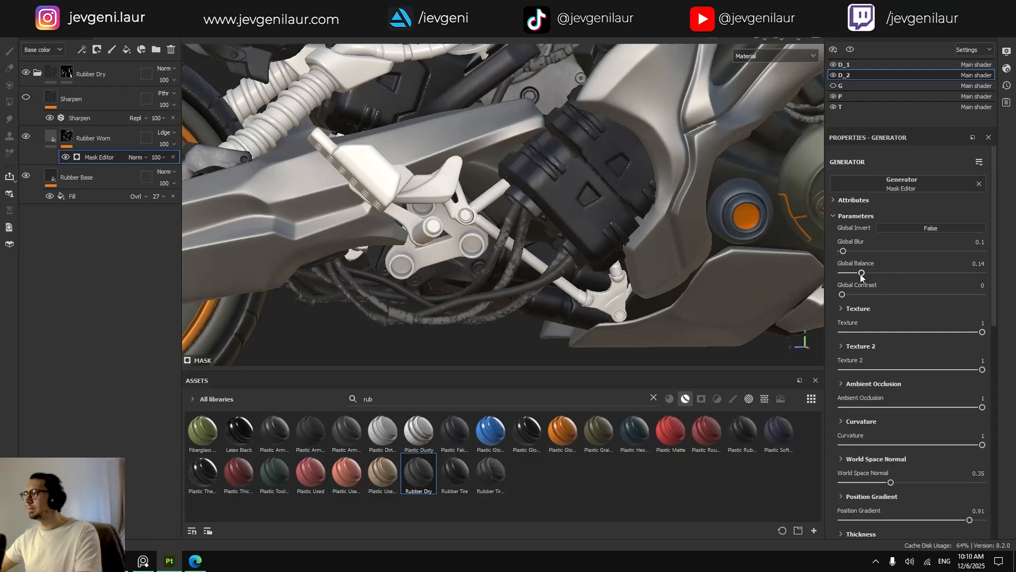
pyautogui.moveTo(856, 273); pyautogui.dragTo(855, 294)
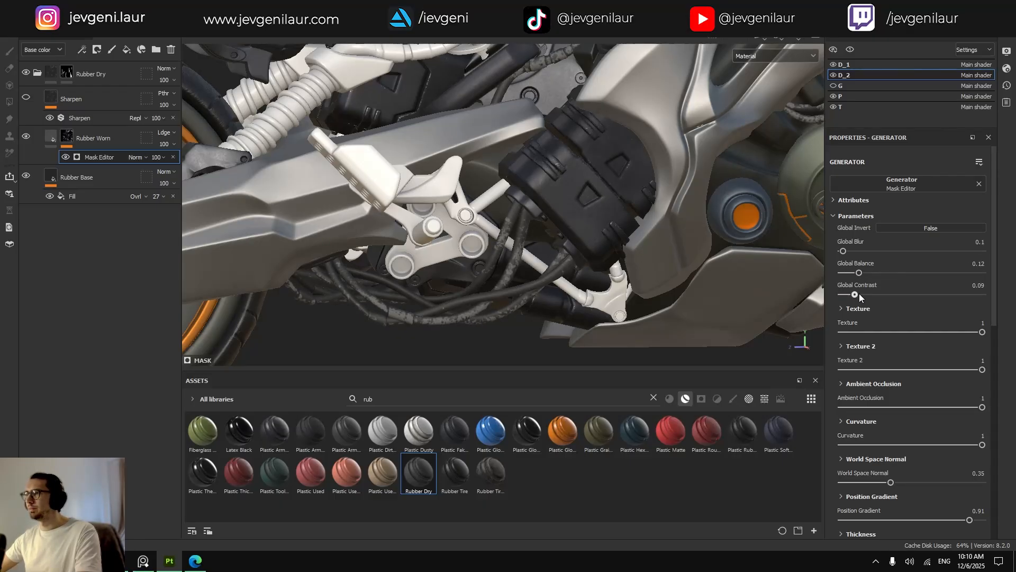
# Reduce the Rubber Worn layer's Base color opacity to 13.
pyautogui.click(158, 158)
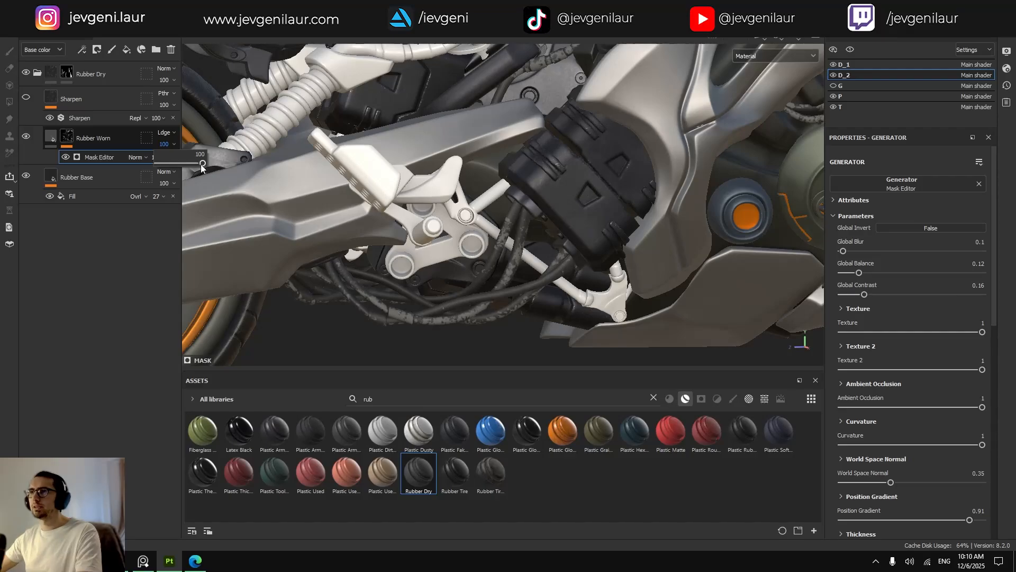
pyautogui.moveTo(201, 165); pyautogui.dragTo(168, 166)
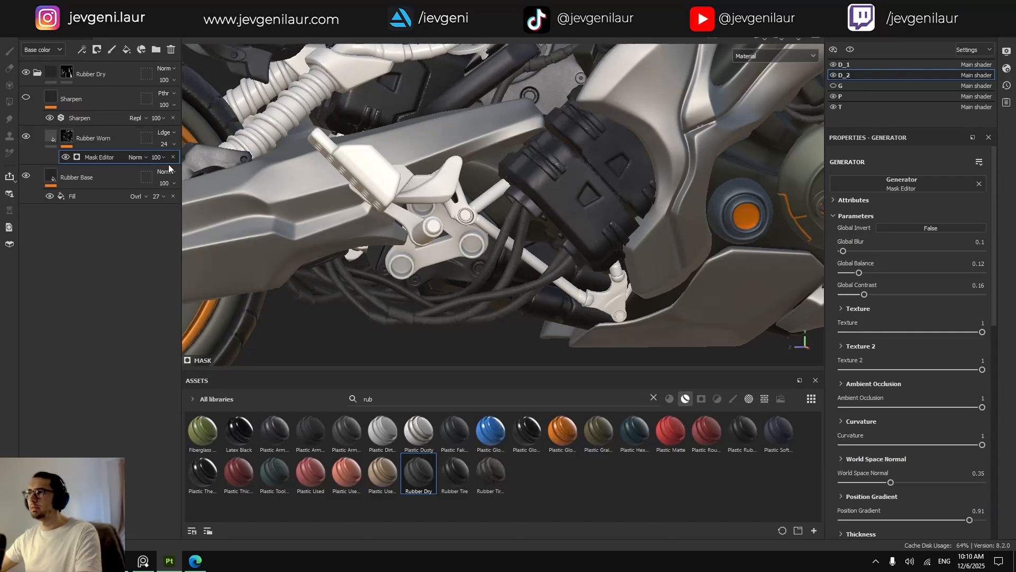
pyautogui.click(166, 147)
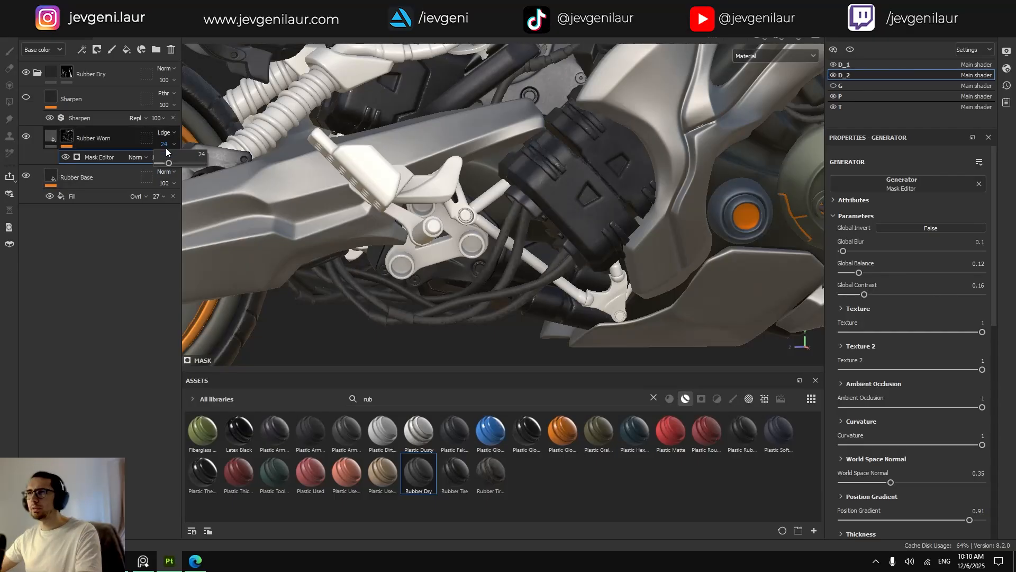
pyautogui.moveTo(171, 163)
pyautogui.mouseDown()
pyautogui.moveTo(155, 163)
pyautogui.moveTo(164, 163)
pyautogui.mouseUp()
# Switch the layer stack to the Roughness channel and lower the Rubber Worn layer's opacity there to 48.
pyautogui.click(43, 55)
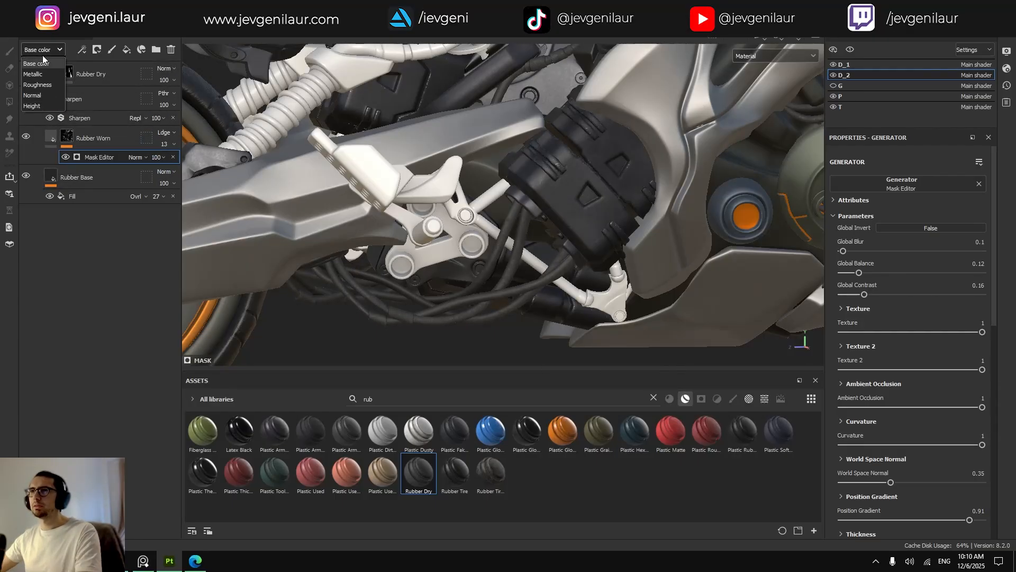
pyautogui.click(35, 84)
pyautogui.click(162, 145)
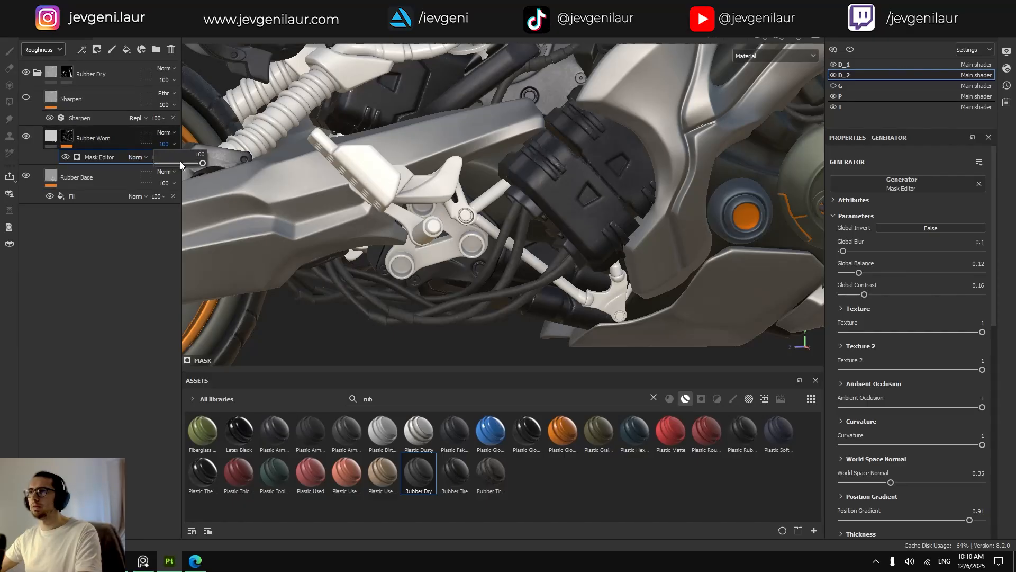
pyautogui.moveTo(199, 162); pyautogui.dragTo(179, 164)
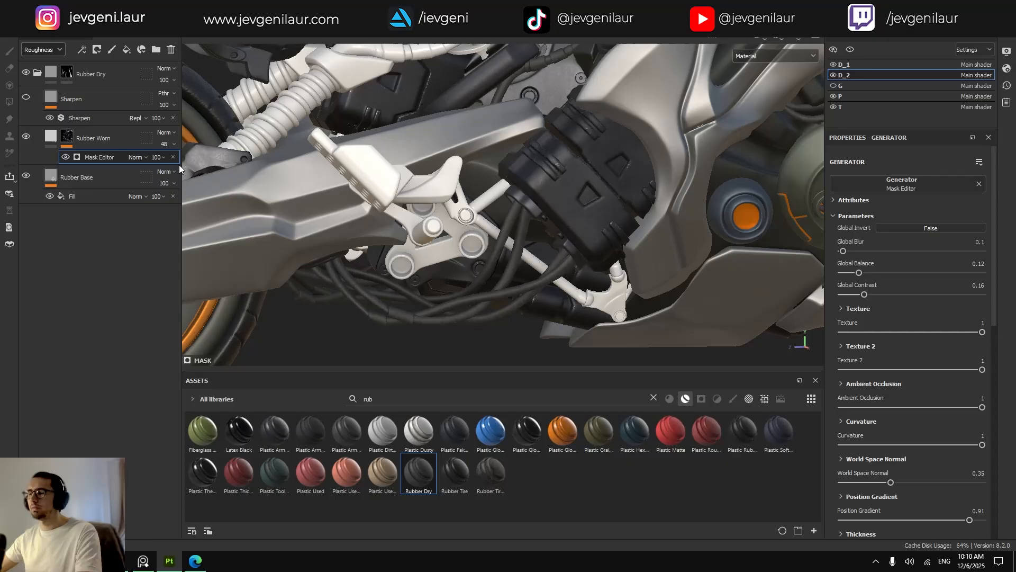
# Inspect the cables in the Roughness and Metallic single-channel views, and return to the full material view.
pyautogui.press('c')
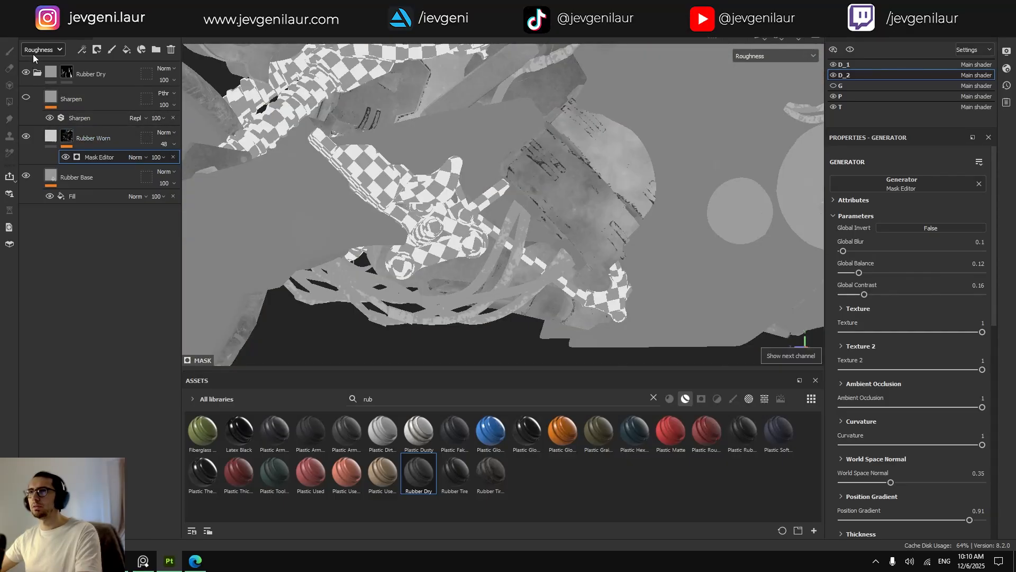
pyautogui.click(742, 56)
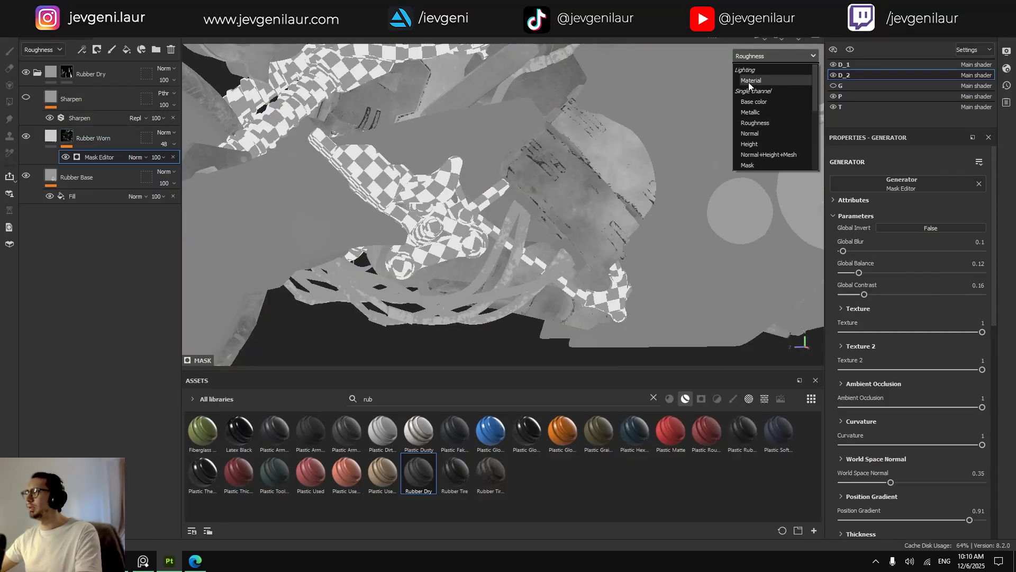
pyautogui.click(751, 116)
pyautogui.click(749, 57)
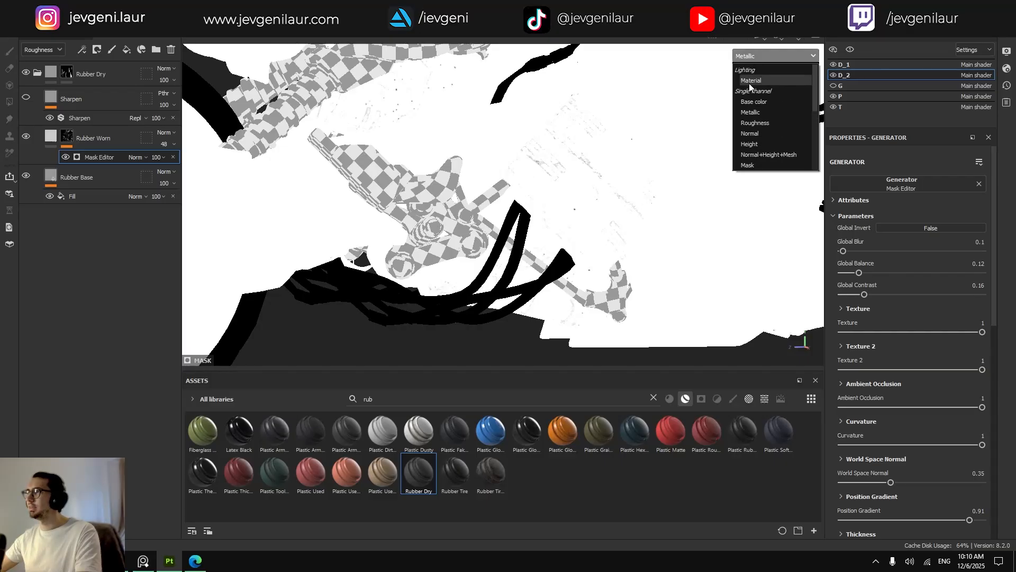
pyautogui.click(750, 130)
pyautogui.press('m')
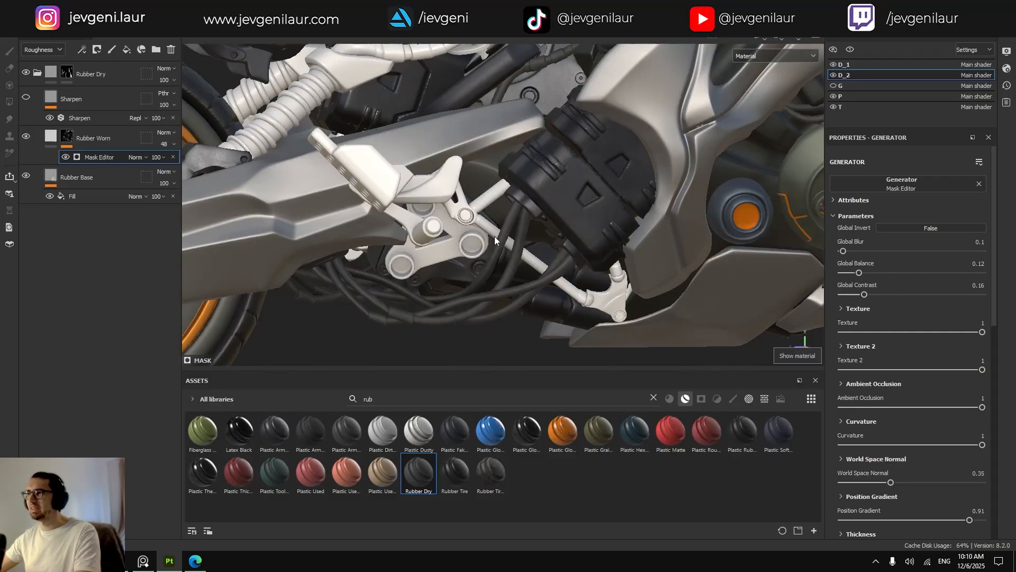
pyautogui.scroll(-2, 288, 238)
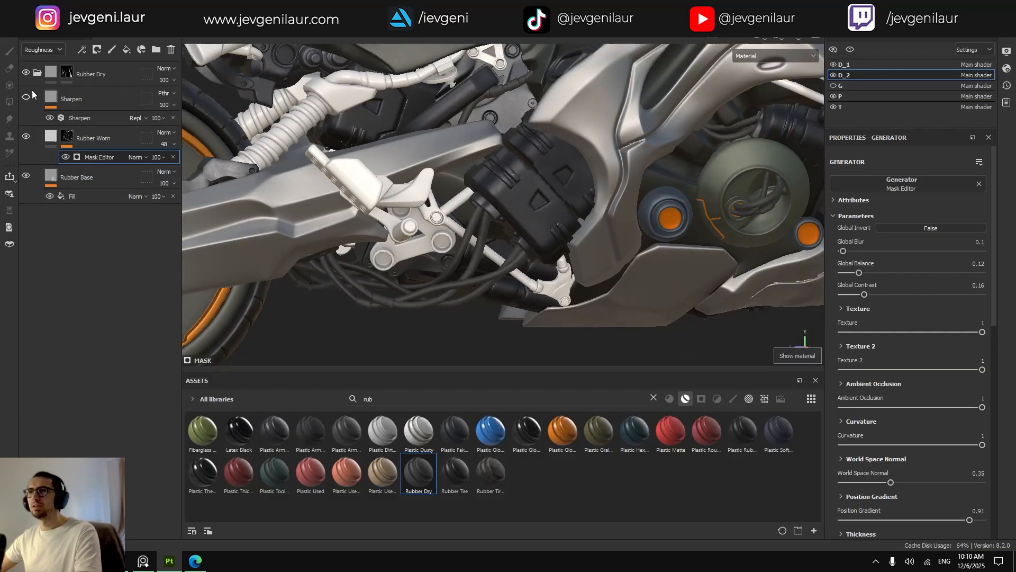
# Collapse the Rubber Dry folder and give it a purple color label.
pyautogui.click(38, 73)
pyautogui.rightClick(83, 79)
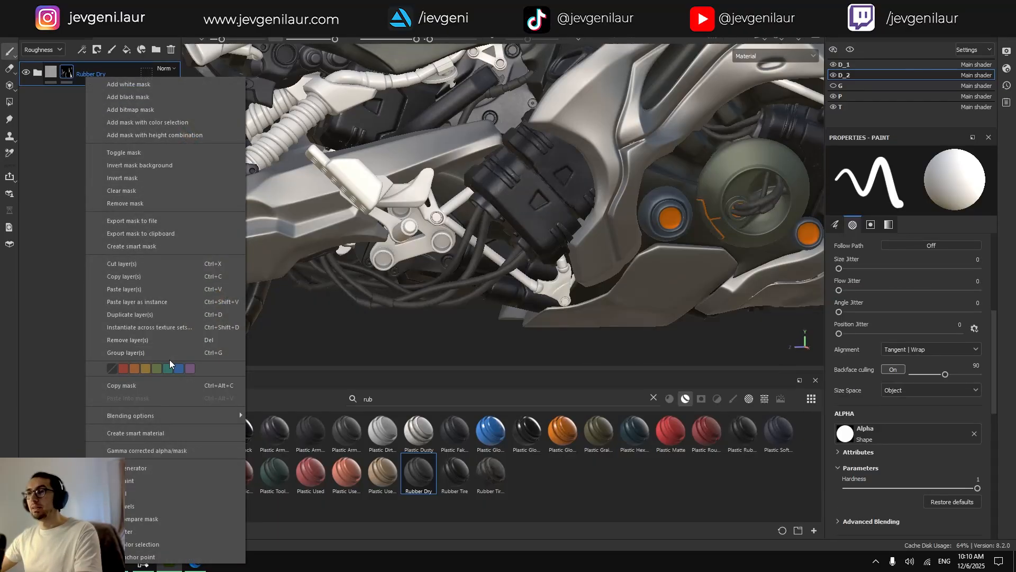
pyautogui.click(182, 373)
# Examine the rear suspension on the model, and compare it with the white and orange concept bike on the reference board.
pyautogui.scroll(-2, 491, 243)
pyautogui.keyDown('alt'); pyautogui.moveTo(513, 222); pyautogui.dragTo(527, 263, button='middle'); pyautogui.keyUp('alt')
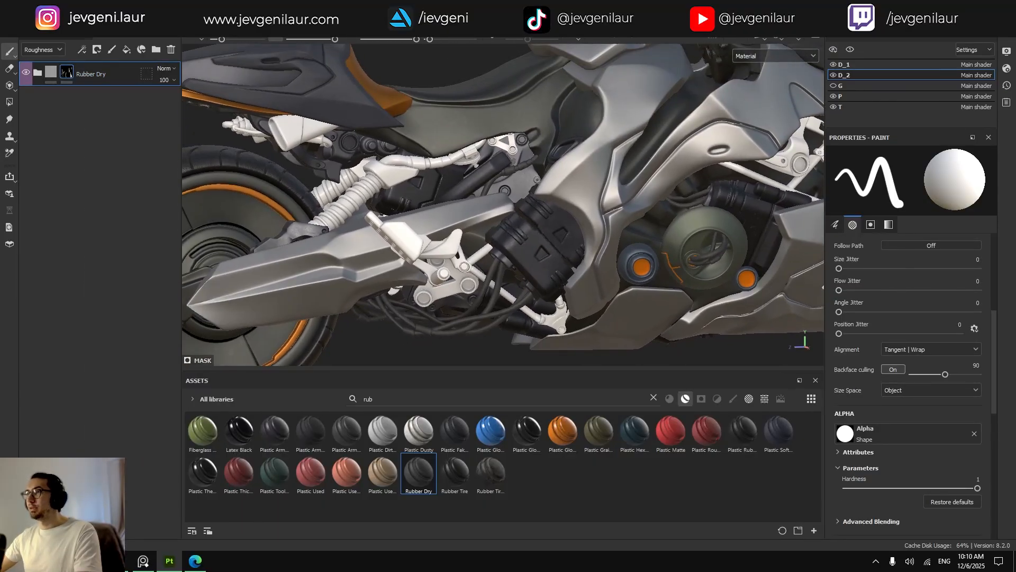
pyautogui.scroll(2, 496, 195)
pyautogui.keyDown('alt'); pyautogui.moveTo(495, 193); pyautogui.dragTo(455, 227); pyautogui.keyUp('alt')
pyautogui.keyDown('alt'); pyautogui.moveTo(484, 215); pyautogui.dragTo(576, 235, button='middle'); pyautogui.keyUp('alt')
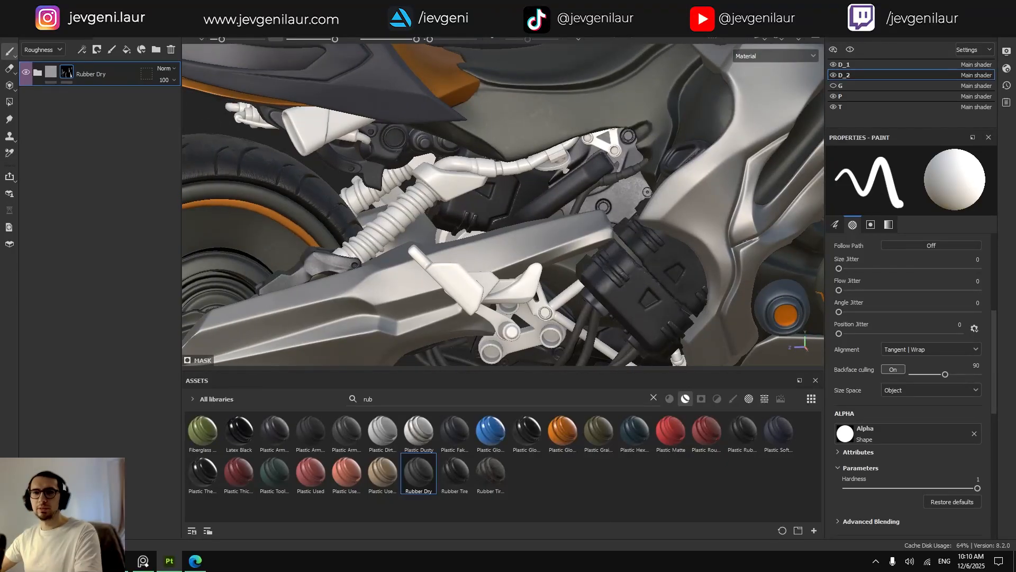
pyautogui.hotkey('alt', 'Tab')
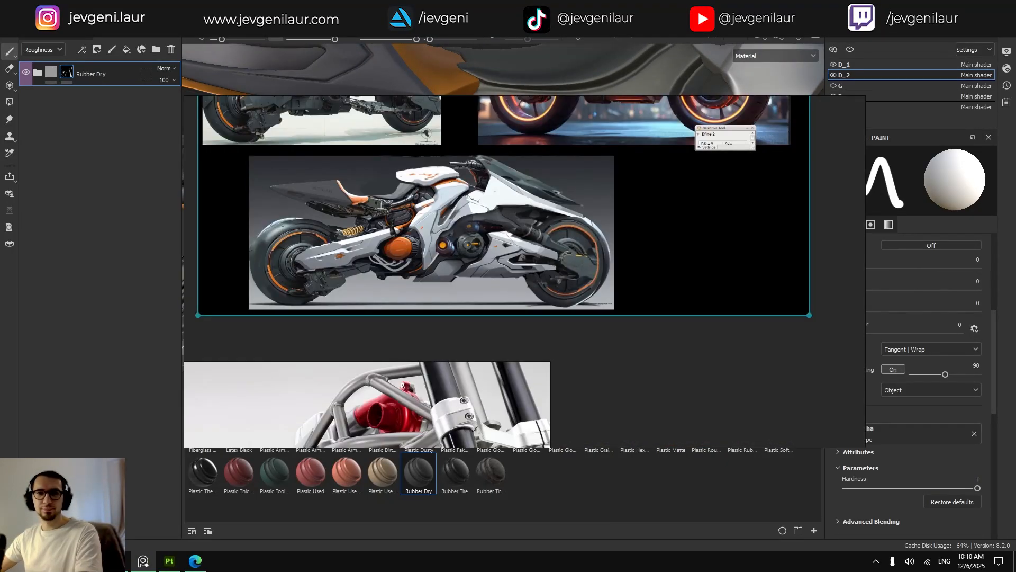
pyautogui.scroll(5, 315, 231)
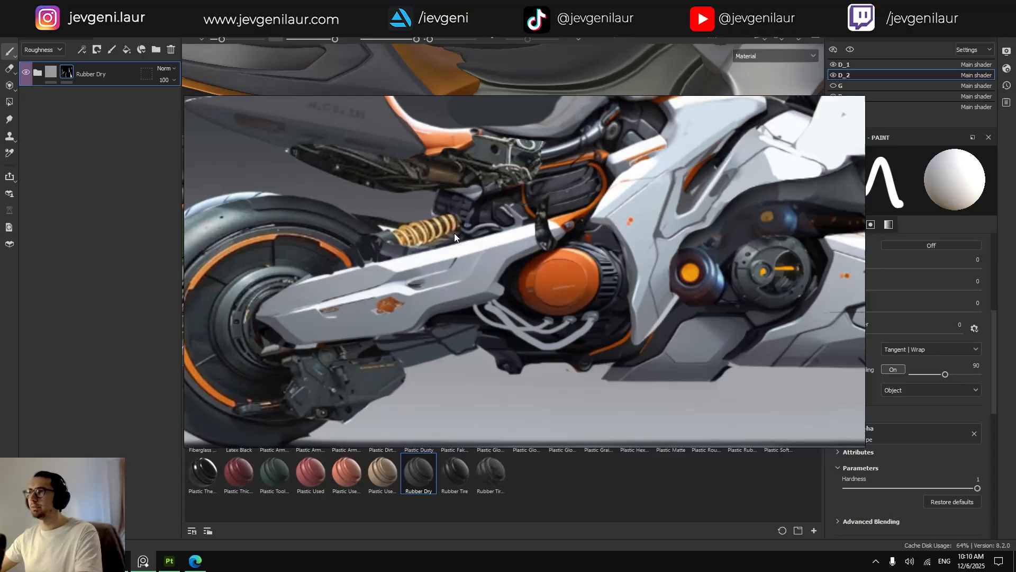
pyautogui.scroll(-6, 456, 231)
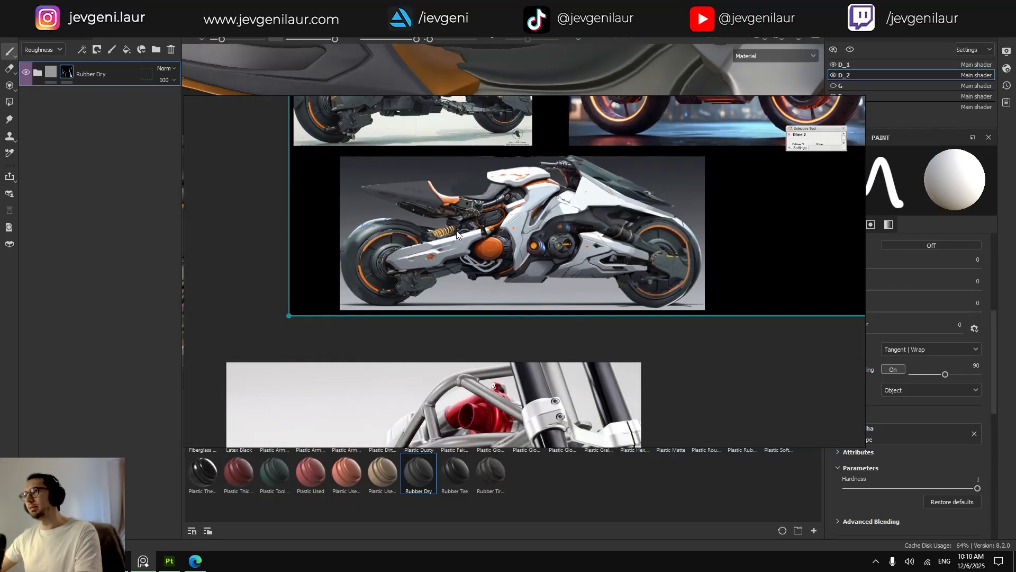
# Examine the real motorcycle photos on the reference board for the materials of their frames, engines and rear assemblies.
pyautogui.moveTo(480, 240); pyautogui.dragTo(447, 216, button='middle')
pyautogui.moveTo(545, 342); pyautogui.dragTo(511, 259, button='middle')
pyautogui.scroll(2, 512, 334)
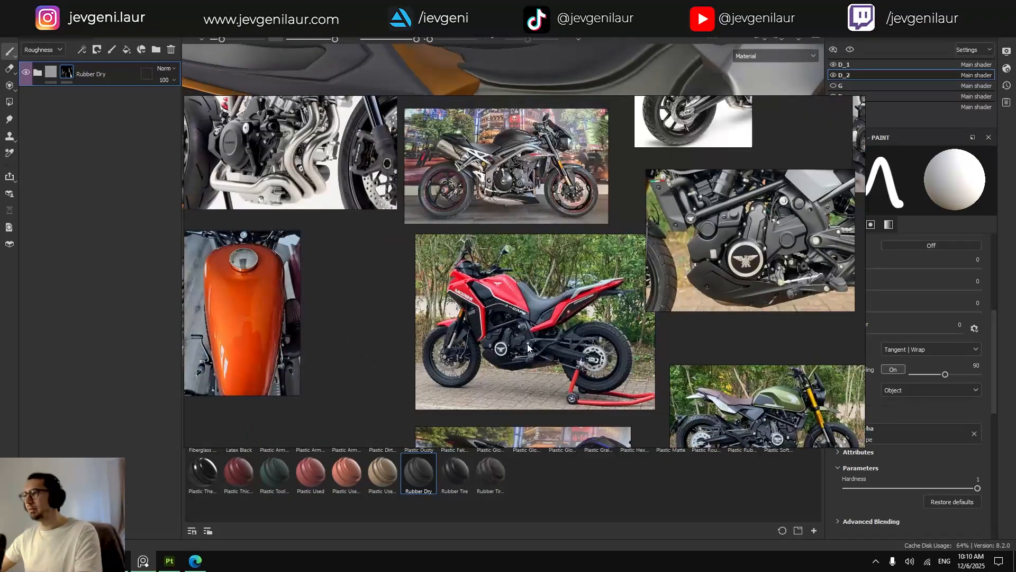
pyautogui.moveTo(567, 376); pyautogui.dragTo(420, 276, button='middle')
pyautogui.moveTo(481, 329); pyautogui.dragTo(511, 259, button='middle')
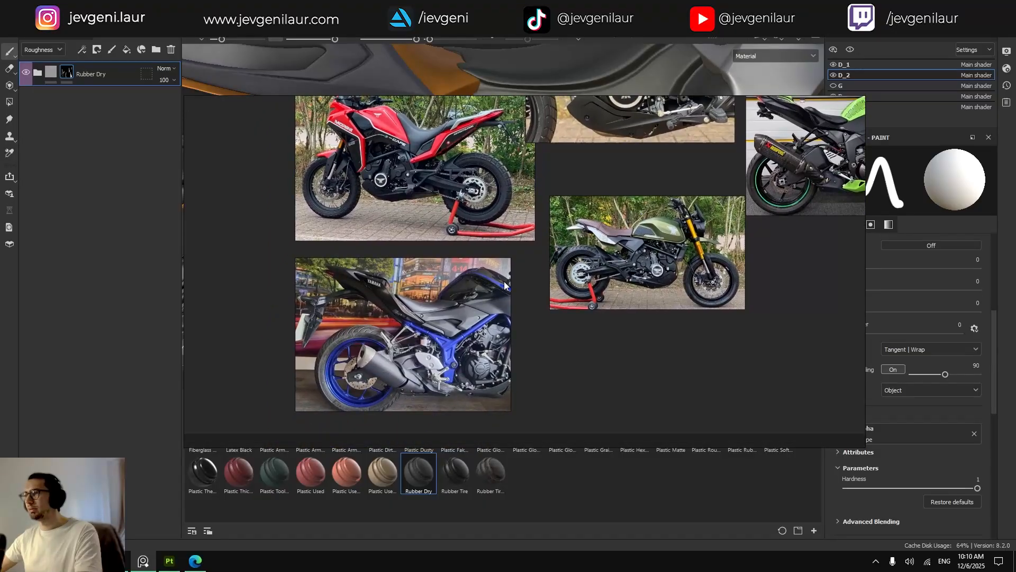
pyautogui.scroll(3, 418, 379)
pyautogui.scroll(1, 417, 352)
pyautogui.scroll(-3, 415, 343)
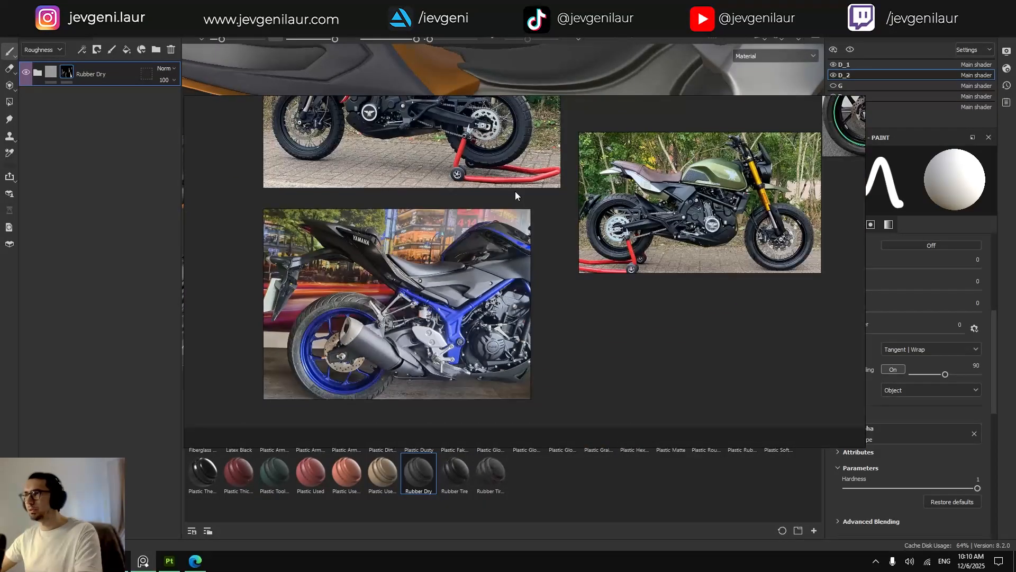
pyautogui.moveTo(556, 198); pyautogui.dragTo(446, 314, button='middle')
pyautogui.scroll(-1, 635, 305)
pyautogui.moveTo(642, 305); pyautogui.dragTo(508, 362, button='middle')
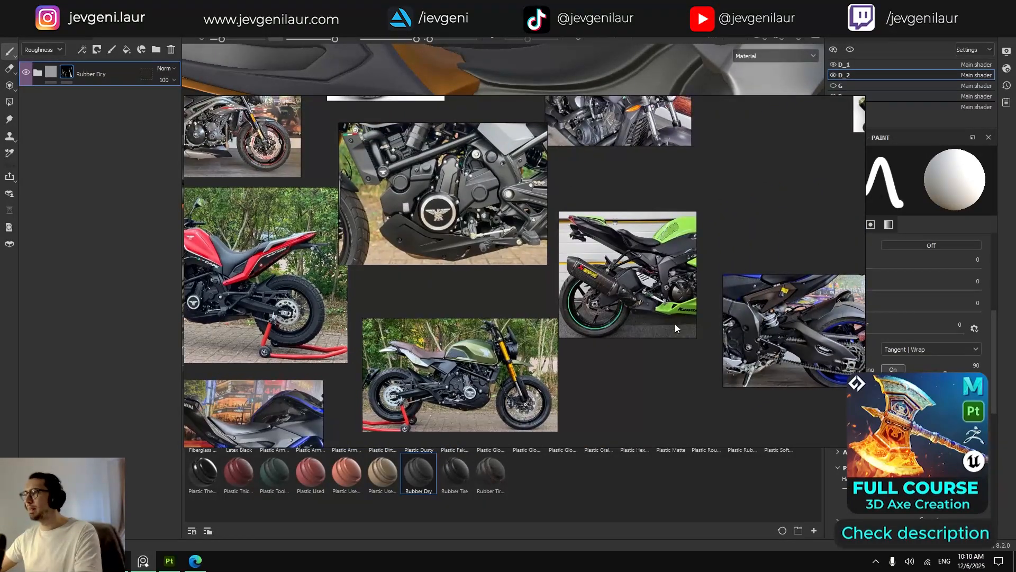
pyautogui.moveTo(675, 322); pyautogui.dragTo(567, 324, button='middle')
# Examine the spring in the blue motorcycle's rear-end photo and the close-up of the black and green shock absorber.
pyautogui.scroll(8, 616, 339)
pyautogui.scroll(3, 608, 302)
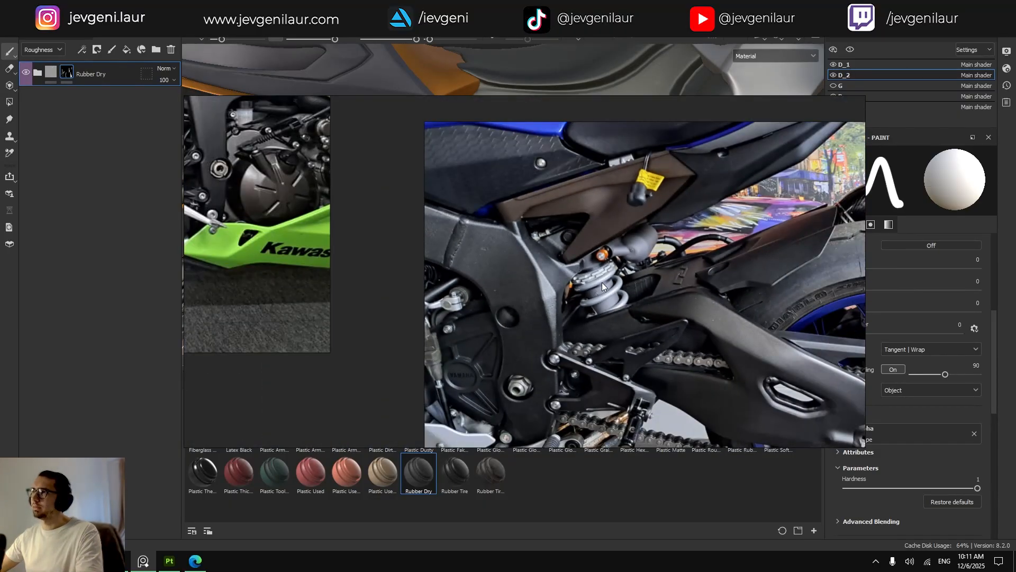
pyautogui.scroll(-3, 602, 282)
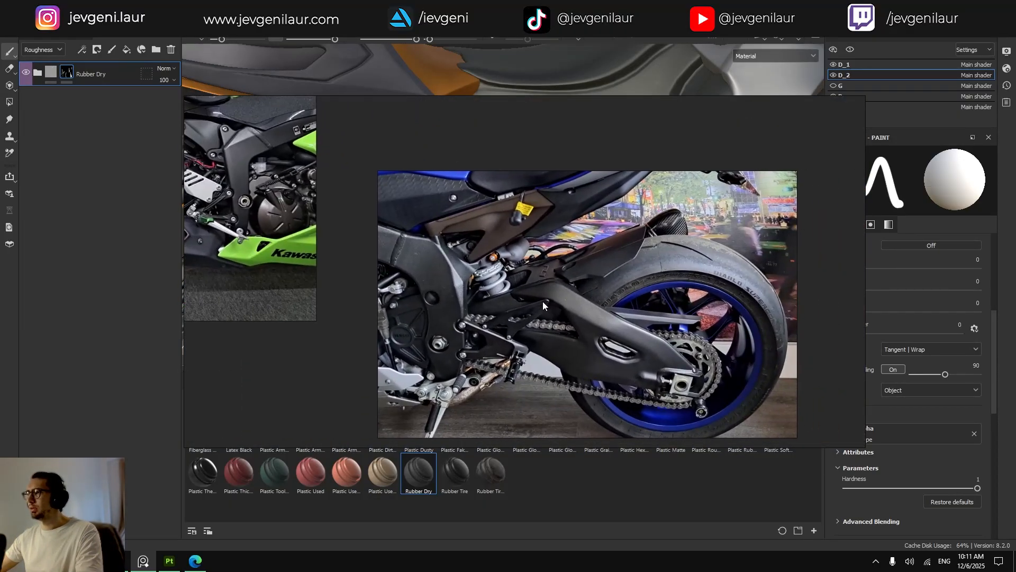
pyautogui.scroll(-5, 528, 302)
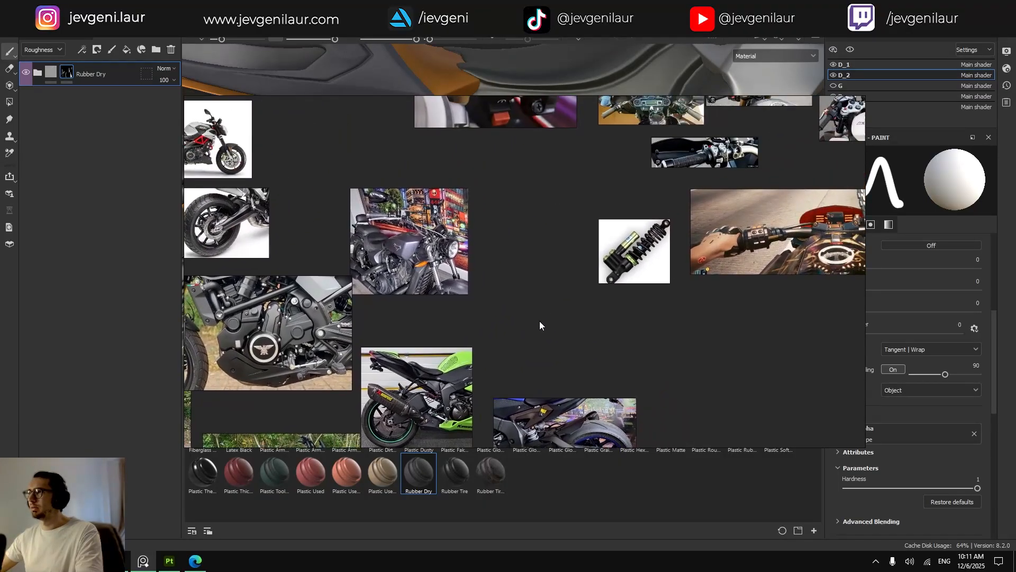
pyautogui.scroll(8, 540, 324)
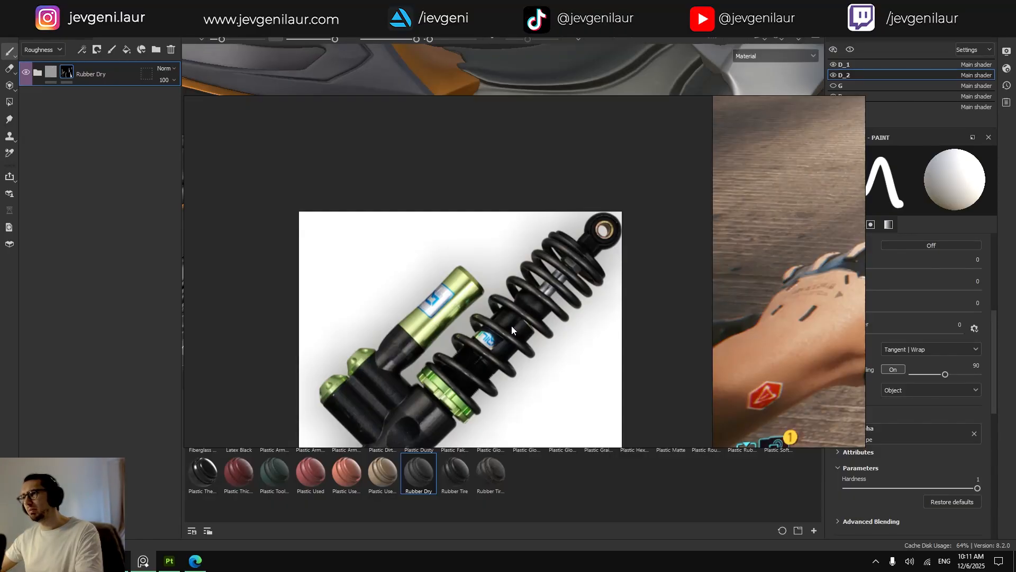
pyautogui.scroll(5, 428, 340)
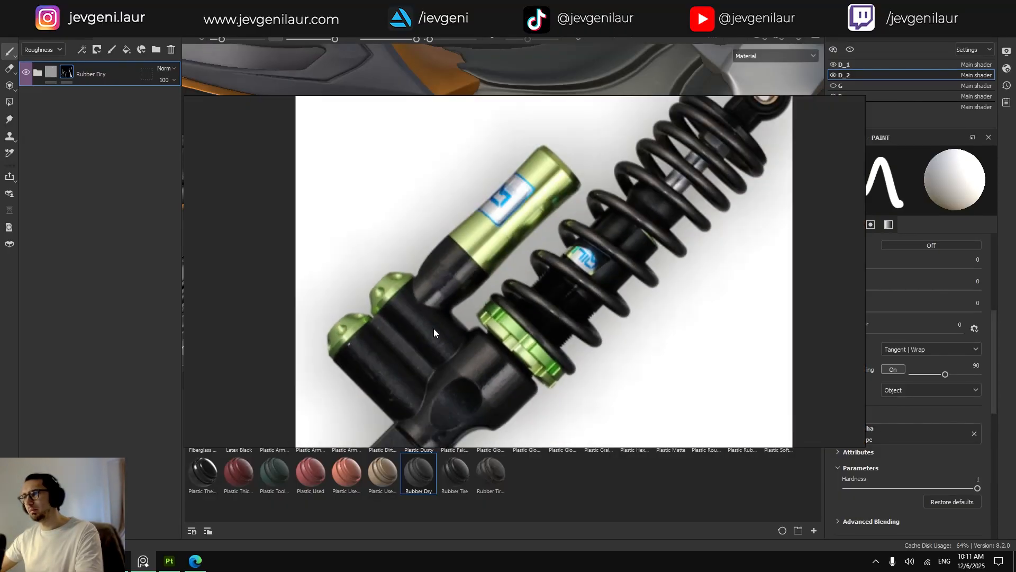
pyautogui.scroll(-8, 433, 333)
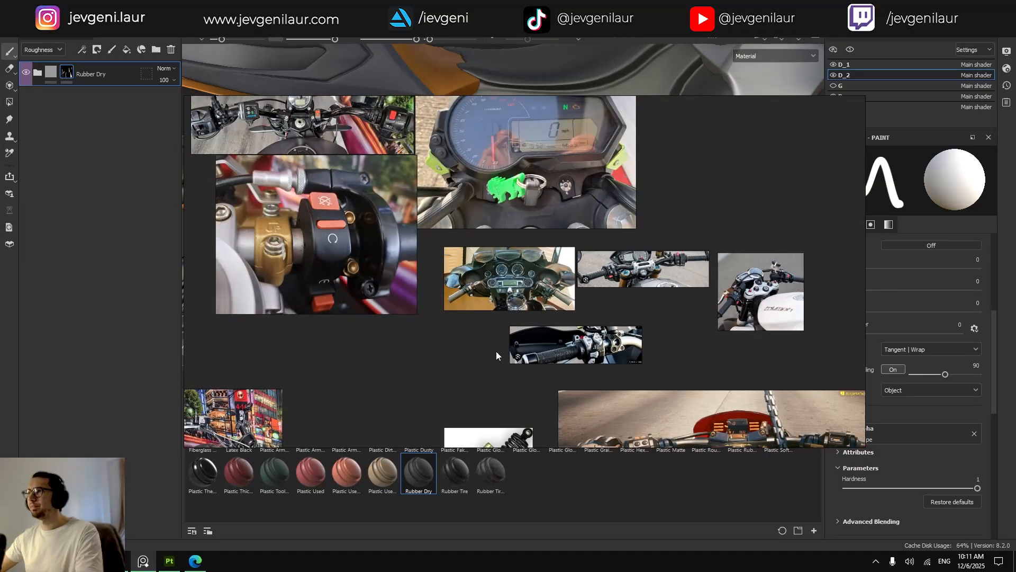
# Examine the handlebar and dashboard photos, and survey the board's remaining motorcycle and engine references.
pyautogui.moveTo(532, 250); pyautogui.dragTo(742, 340, button='middle')
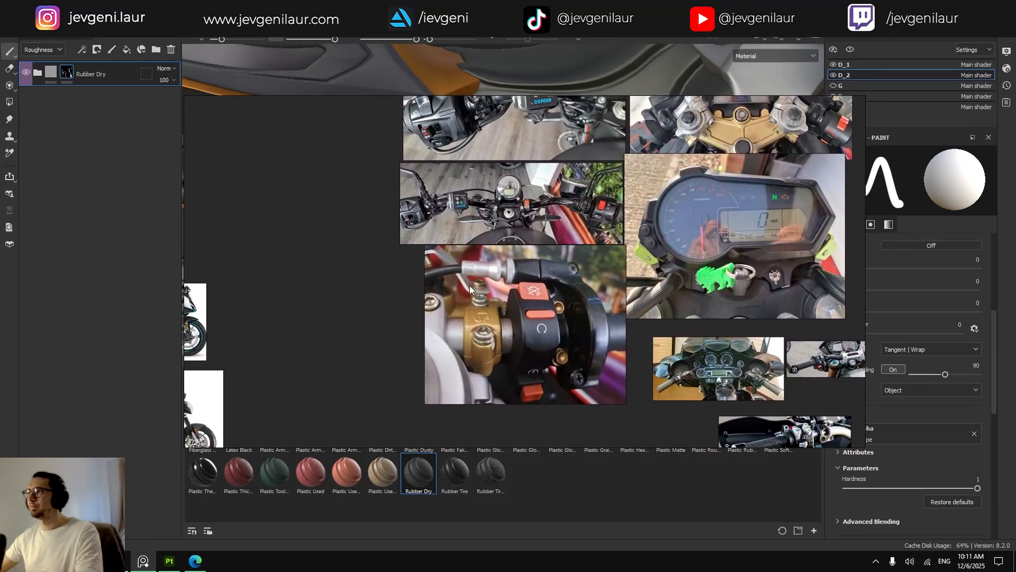
pyautogui.moveTo(490, 261); pyautogui.dragTo(472, 342, button='middle')
pyautogui.scroll(-4, 472, 342)
pyautogui.scroll(4, 571, 198)
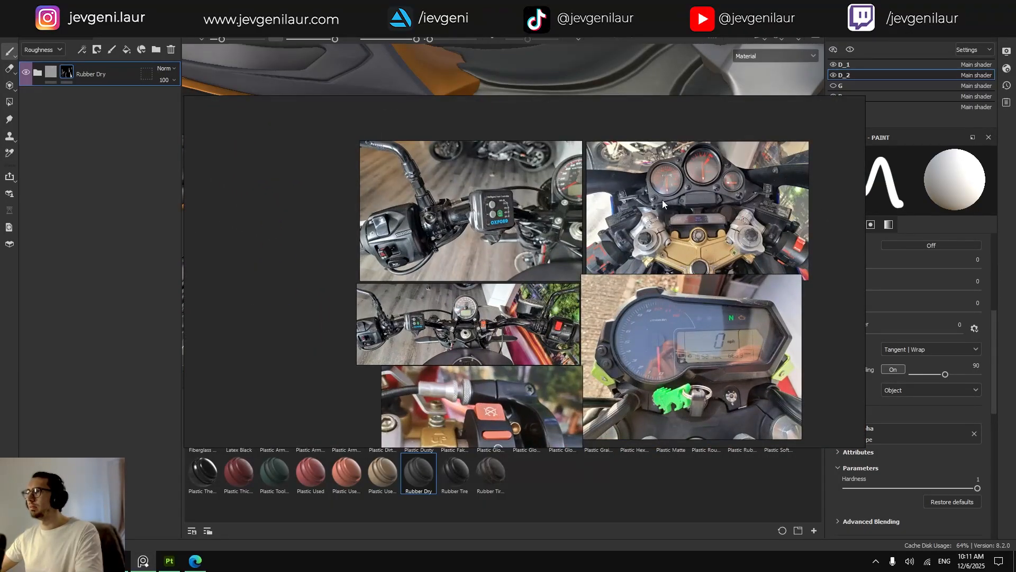
pyautogui.scroll(-5, 550, 238)
pyautogui.moveTo(474, 280); pyautogui.dragTo(656, 254, button='middle')
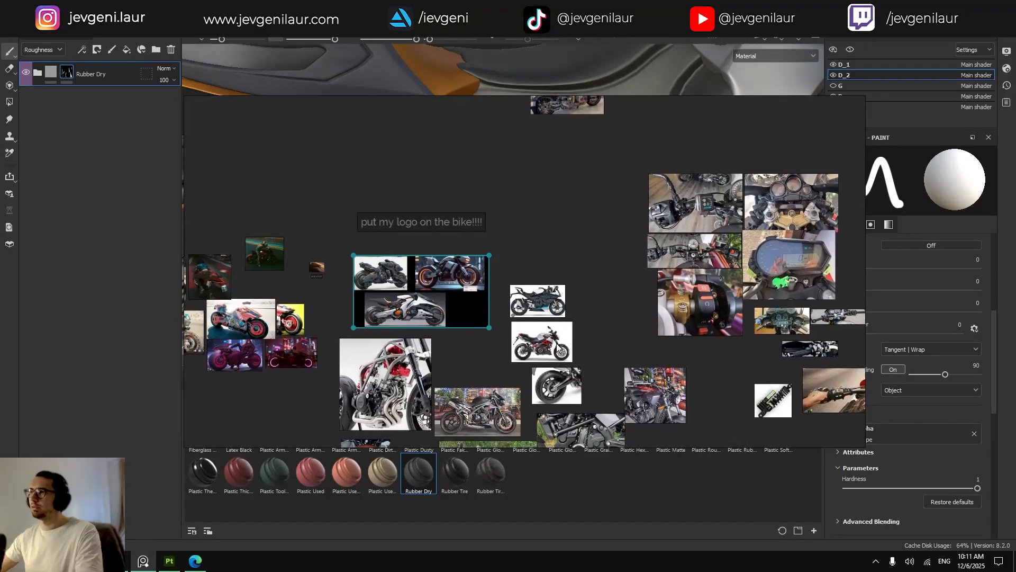
pyautogui.moveTo(517, 371); pyautogui.dragTo(587, 266, button='middle')
pyautogui.click(539, 254)
pyautogui.moveTo(552, 297); pyautogui.dragTo(559, 288, button='middle')
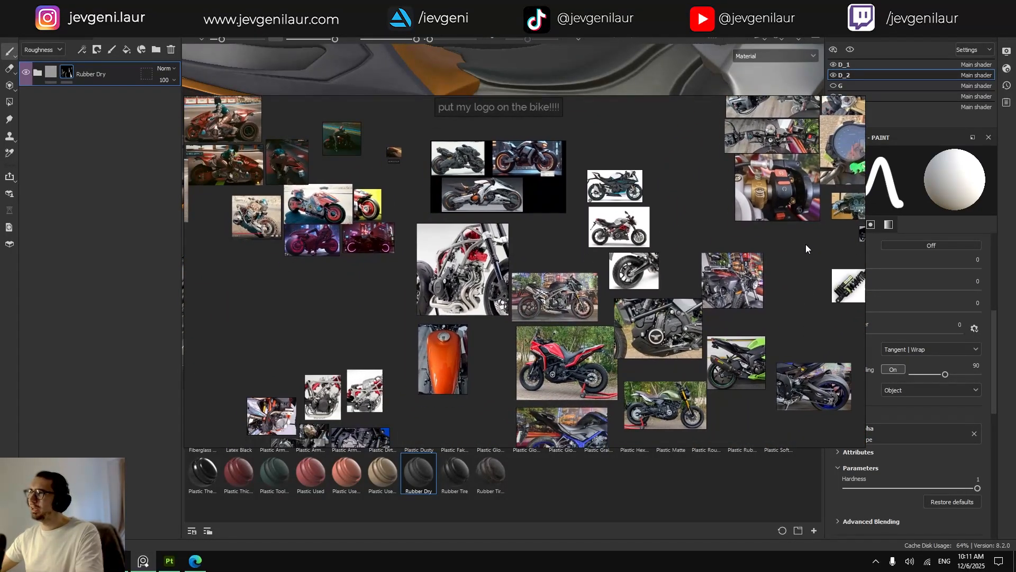
pyautogui.moveTo(354, 424); pyautogui.dragTo(414, 344, button='middle')
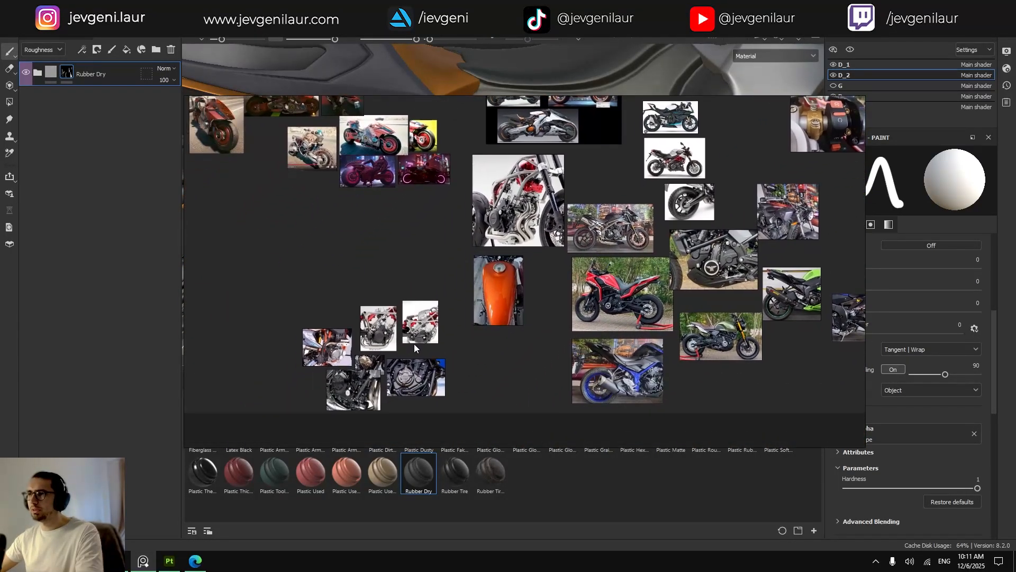
# Examine the Yamaha engine close-up and the black engine photo with exhaust pipes on the reference board.
pyautogui.scroll(6, 402, 382)
pyautogui.scroll(3, 431, 348)
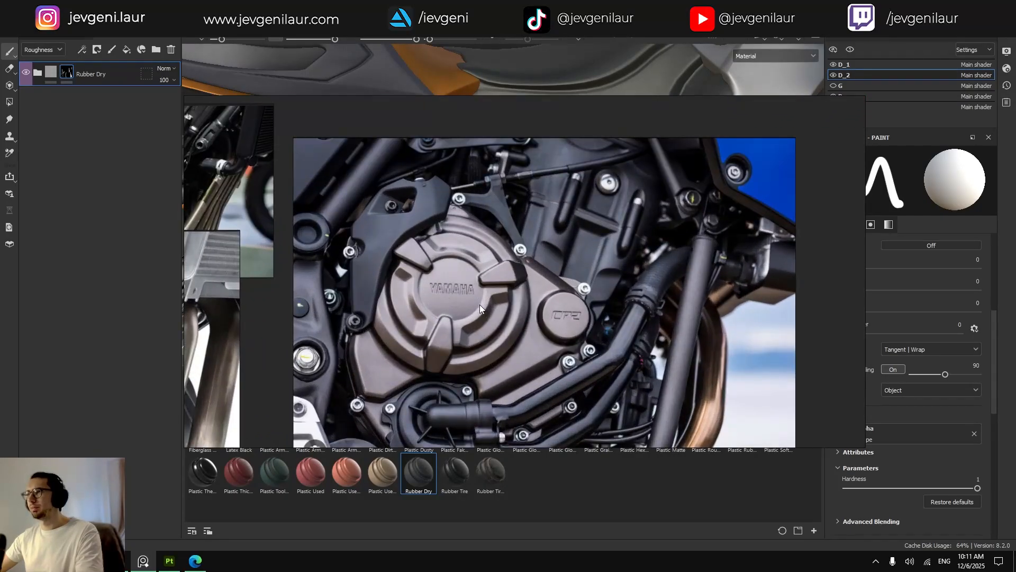
pyautogui.moveTo(482, 304); pyautogui.dragTo(494, 280, button='middle')
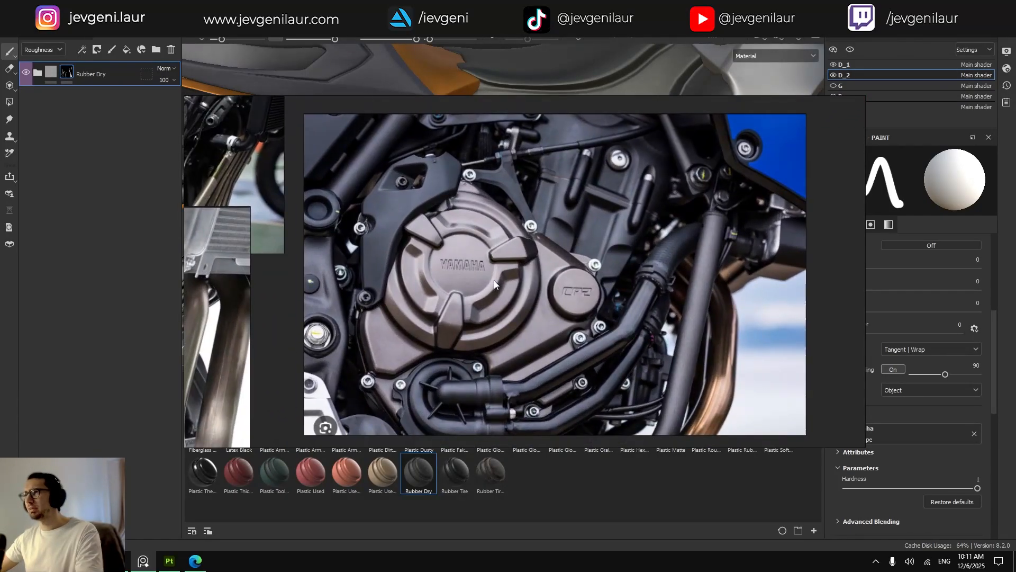
pyautogui.scroll(-2, 494, 281)
pyautogui.moveTo(437, 312); pyautogui.dragTo(626, 240, button='middle')
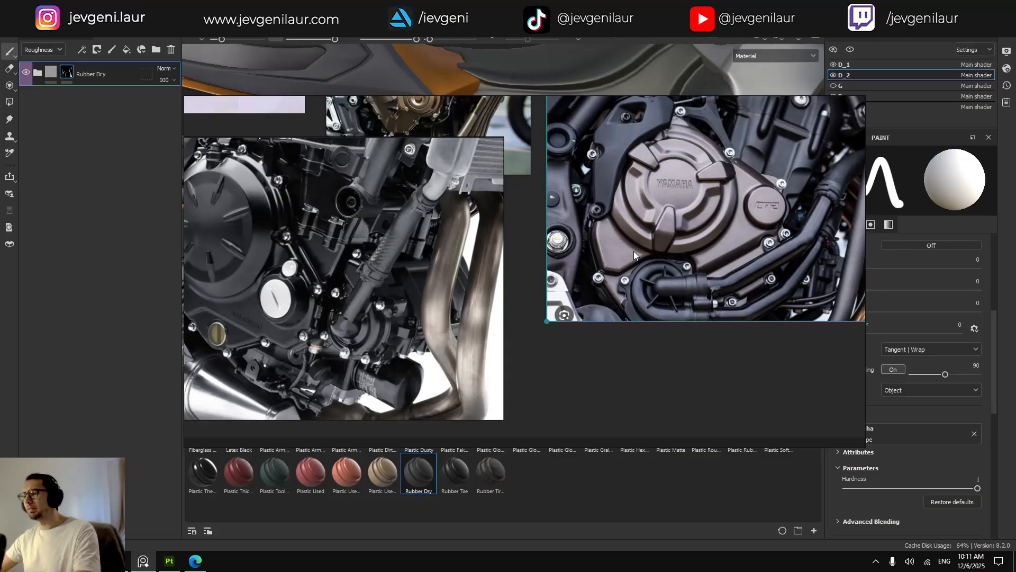
pyautogui.hotkey('alt', 'Tab')
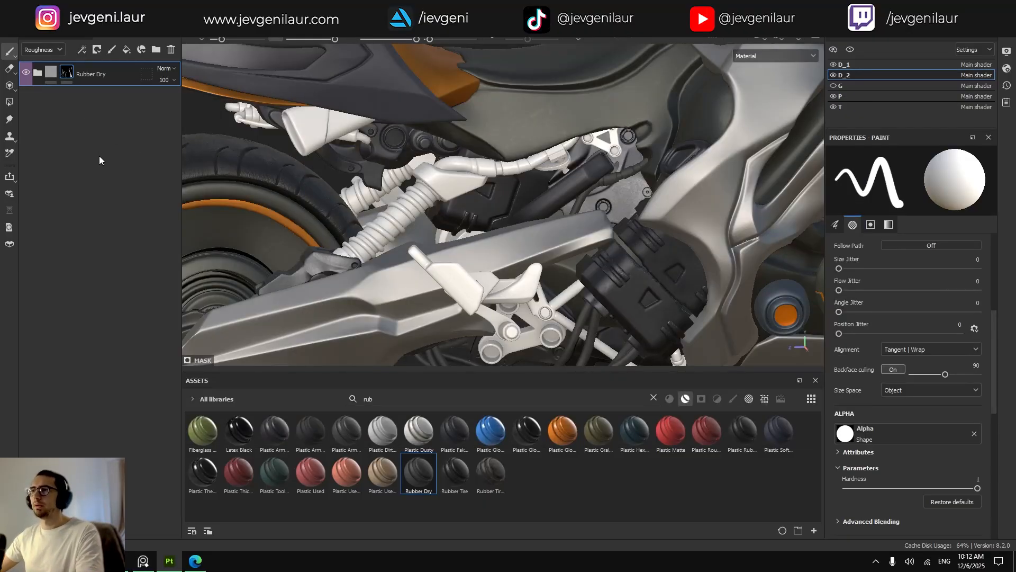
# Clear the material search and add a new fill layer with a black mask above the Rubber Dry folder.
pyautogui.click(652, 396)
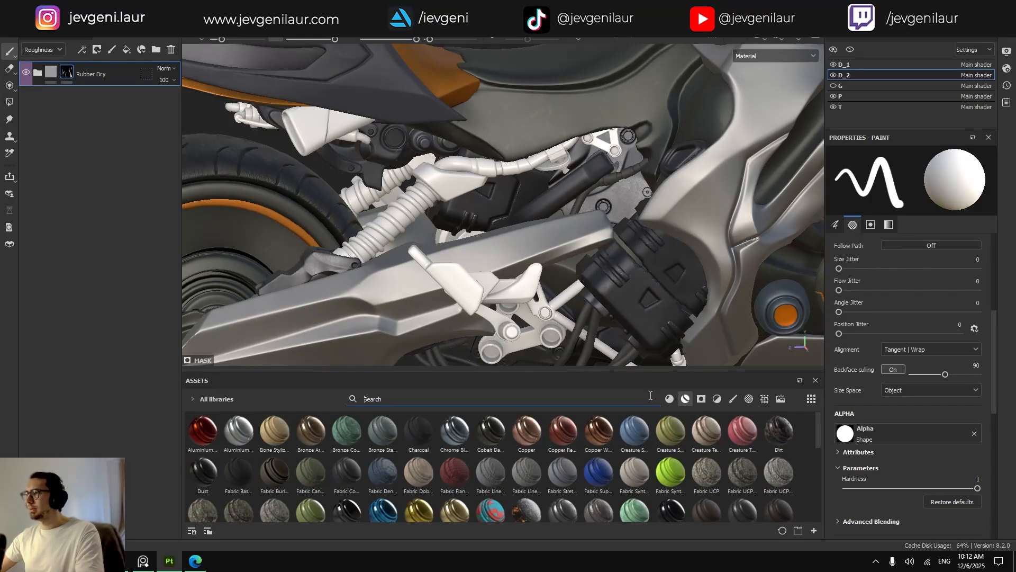
pyautogui.click(127, 51)
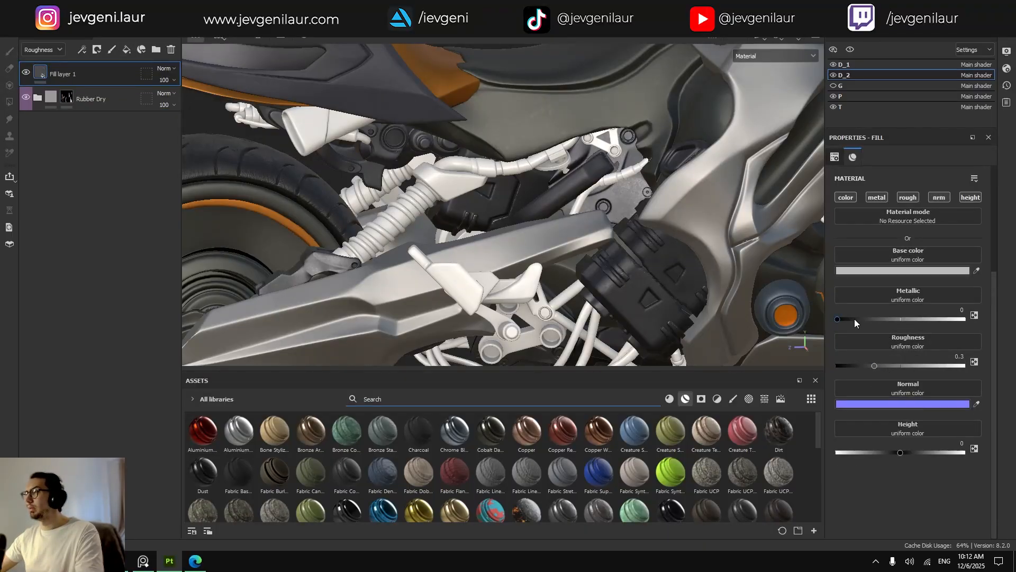
pyautogui.rightClick(72, 76)
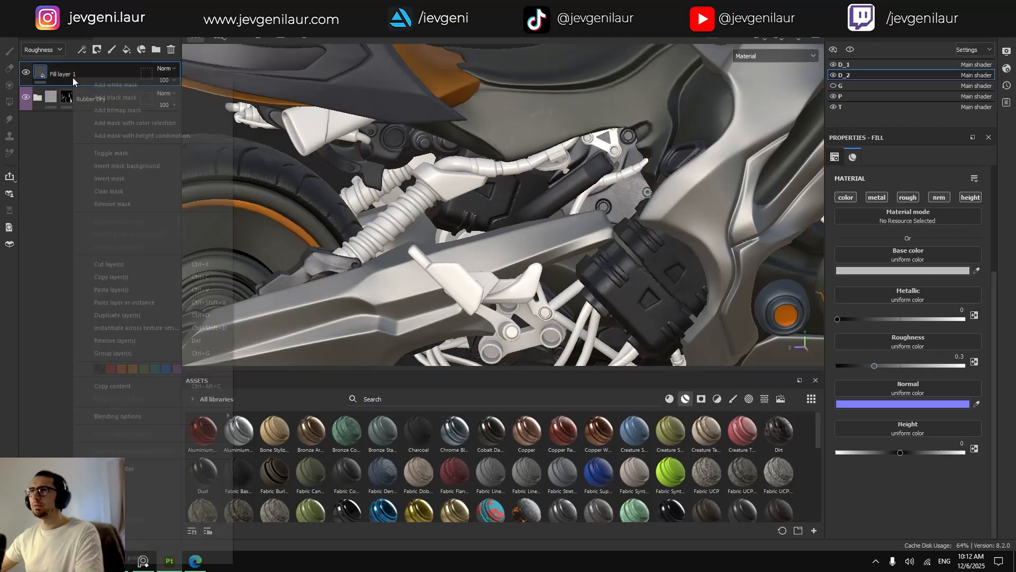
pyautogui.click(108, 97)
# Set the new fill layer's base color to a dark golden yellow, AD881E.
pyautogui.click(41, 73)
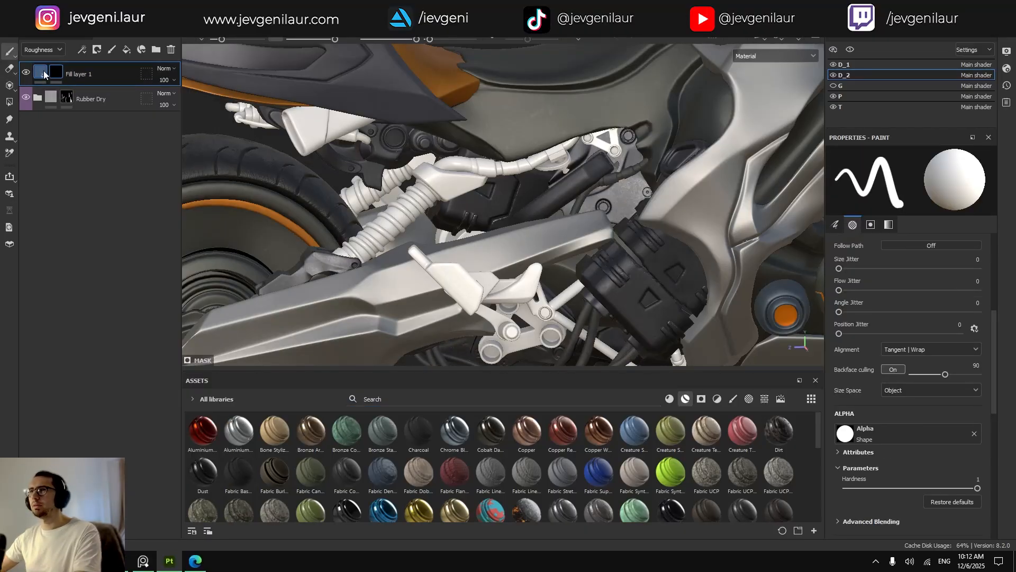
pyautogui.click(884, 271)
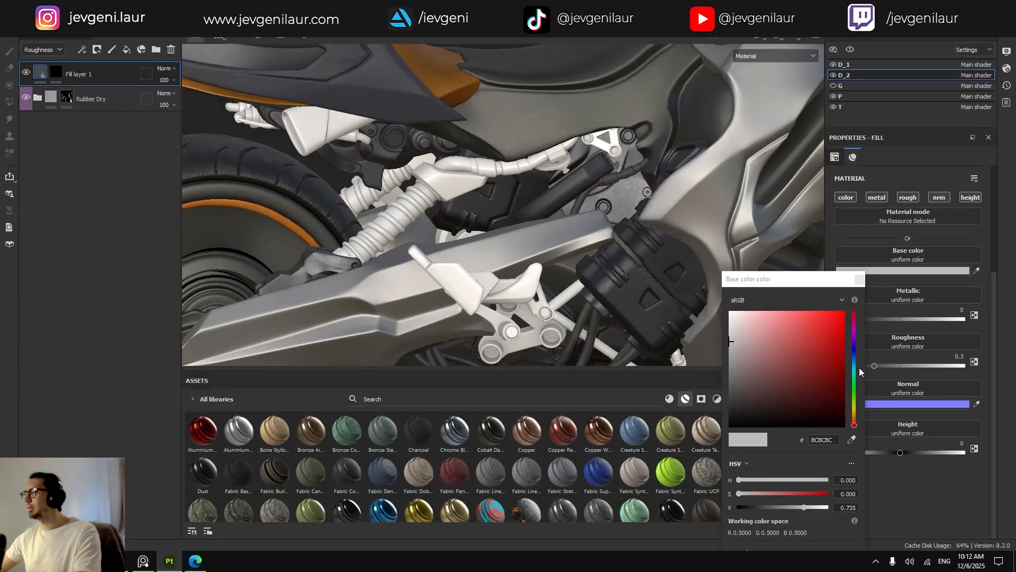
pyautogui.click(854, 413)
pyautogui.click(825, 348)
pyautogui.click(860, 281)
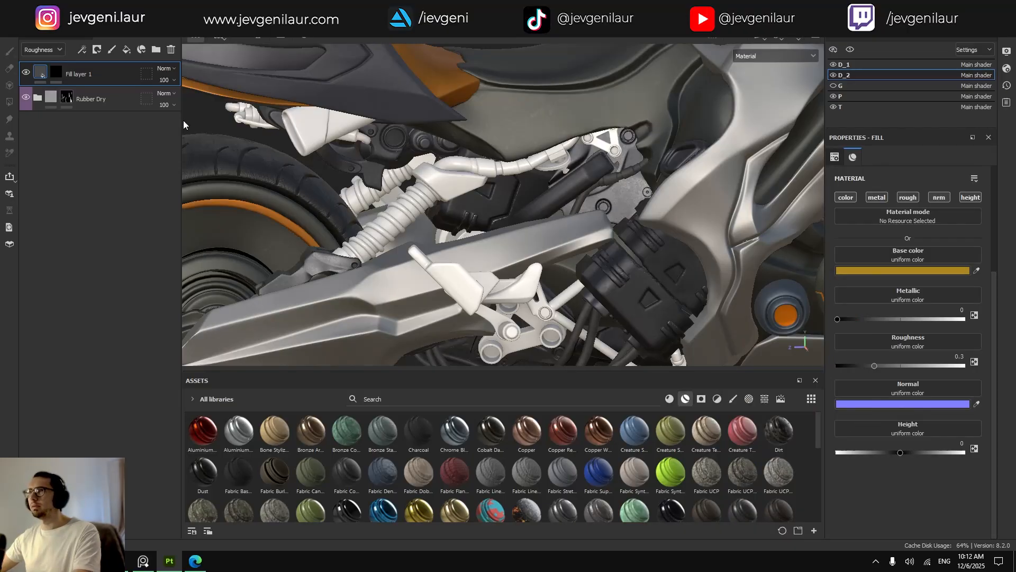
# Reveal the yellow fill on the rear shock's spring coils in the layer's mask, using Polygon Fill in mesh mode.
pyautogui.click(57, 72)
pyautogui.press('4')
pyautogui.scroll(3, 398, 223)
pyautogui.click(398, 223)
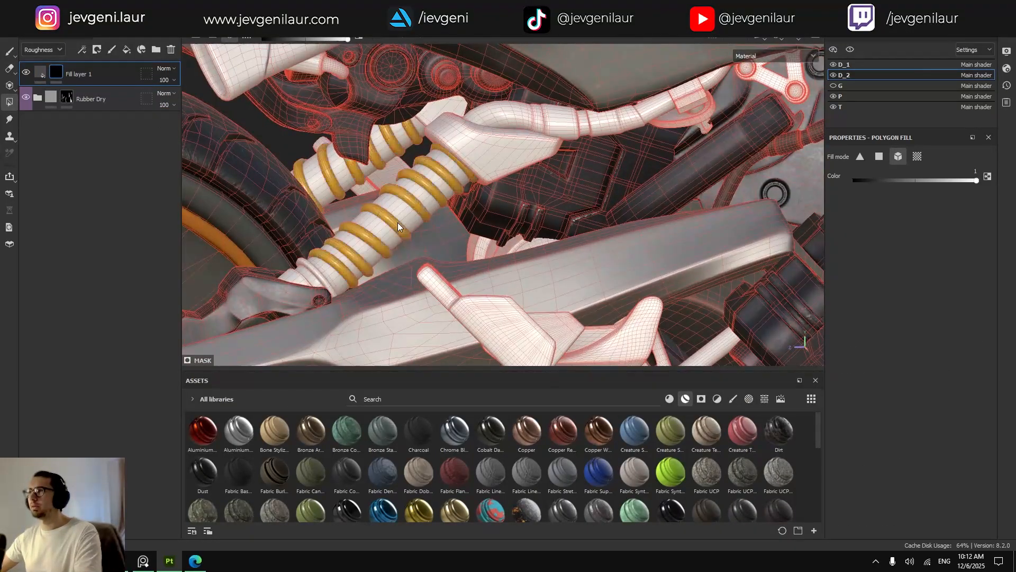
pyautogui.press('1')
# Inspect the front suspension, front fork arms and lower side of the motorcycle alongside the newly colored springs.
pyautogui.scroll(-4, 537, 224)
pyautogui.keyDown('alt'); pyautogui.moveTo(538, 224); pyautogui.dragTo(393, 233, button='middle'); pyautogui.keyUp('alt')
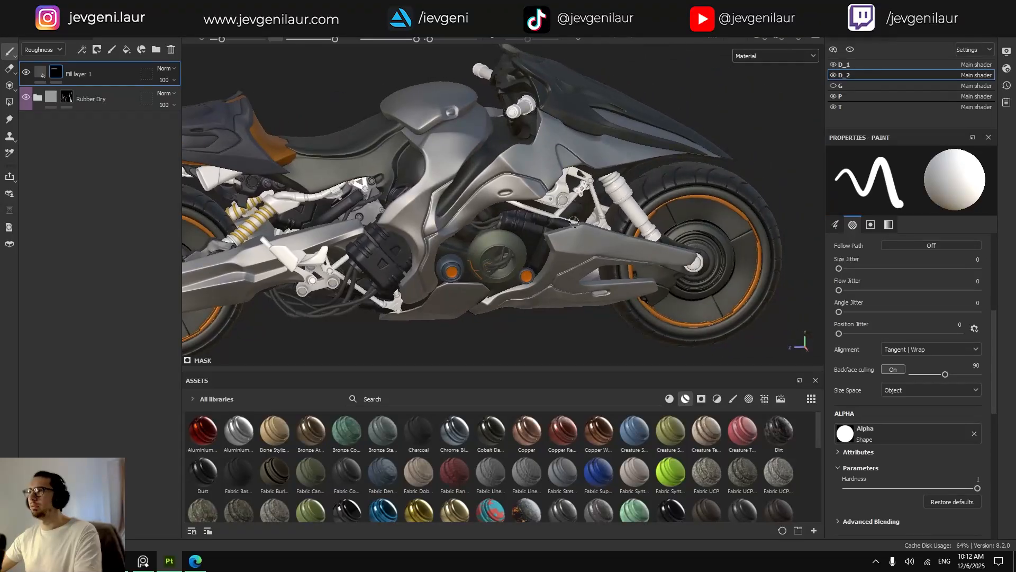
pyautogui.scroll(4, 393, 233)
pyautogui.moveTo(651, 233)
pyautogui.keyDown('alt'); pyautogui.mouseDown()
pyautogui.moveTo(598, 241)
pyautogui.moveTo(651, 236)
pyautogui.mouseUp(); pyautogui.keyUp('alt')
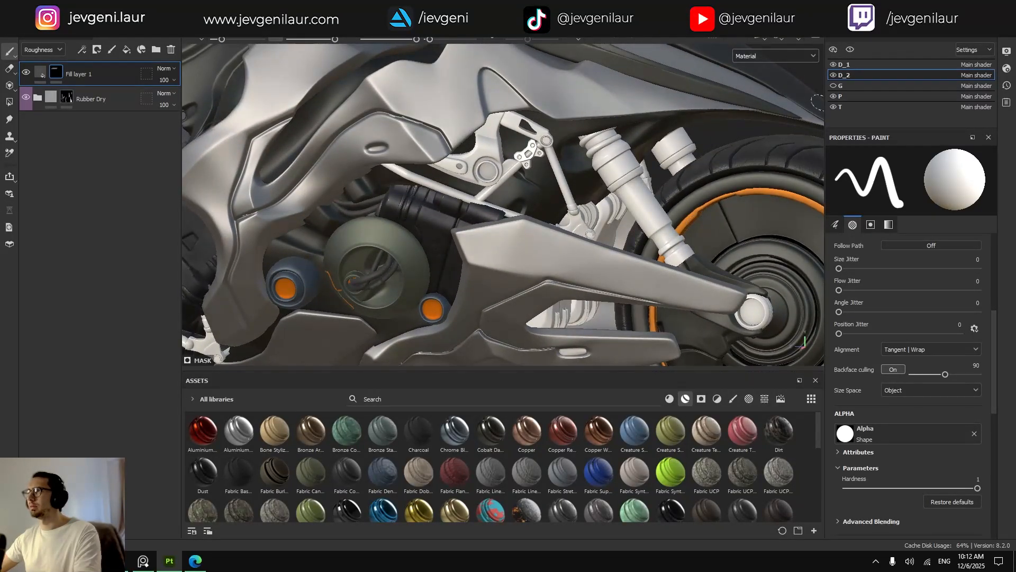
pyautogui.click(834, 85)
pyautogui.scroll(-3, 519, 240)
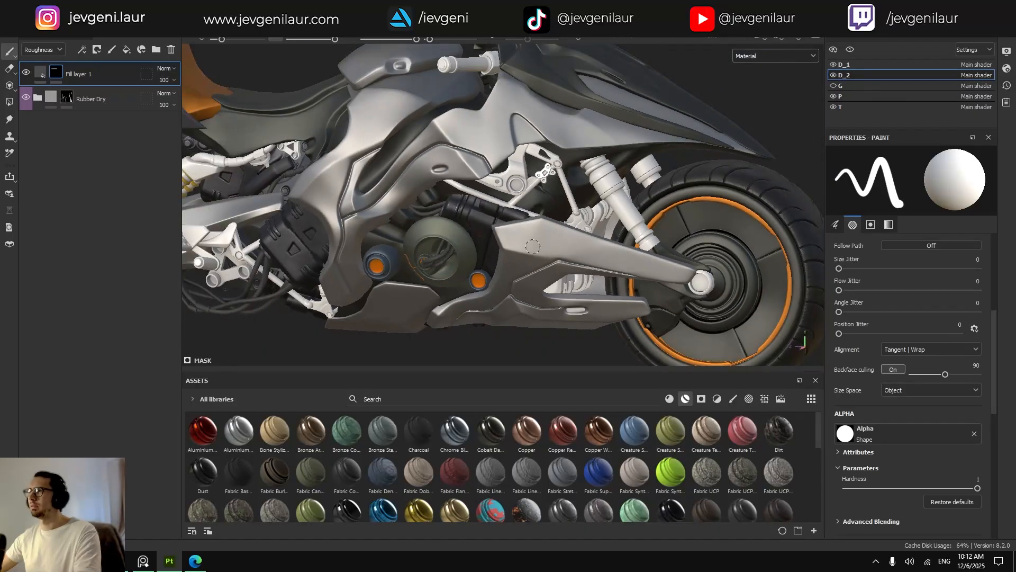
pyautogui.keyDown('alt'); pyautogui.moveTo(519, 241); pyautogui.dragTo(579, 243); pyautogui.keyUp('alt')
pyautogui.keyDown('alt'); pyautogui.moveTo(475, 245); pyautogui.dragTo(533, 241, button='middle'); pyautogui.keyUp('alt')
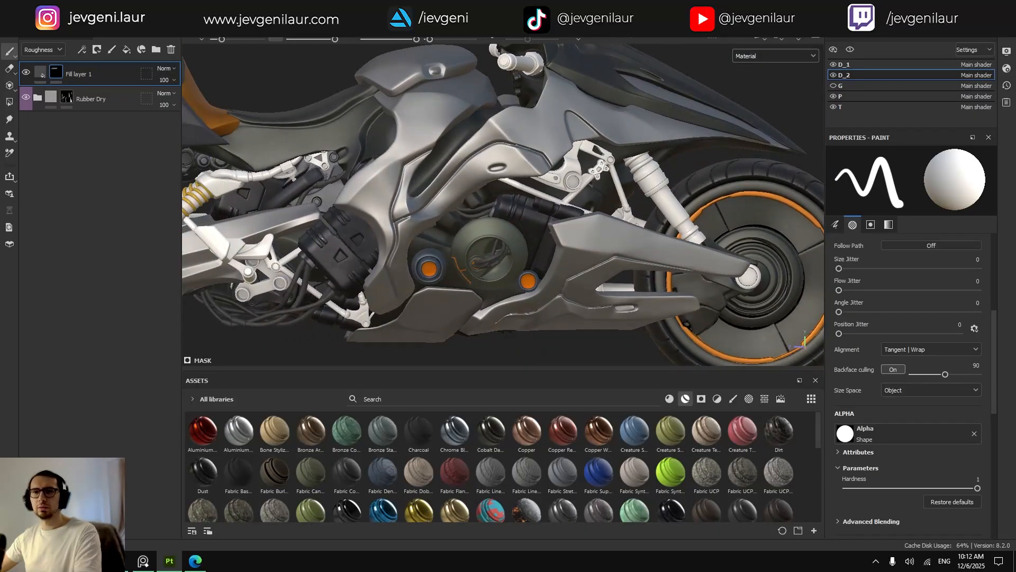
# Examine the front wheel and fork area of the white and orange concept bike on the reference board.
pyautogui.hotkey('alt', 'Tab')
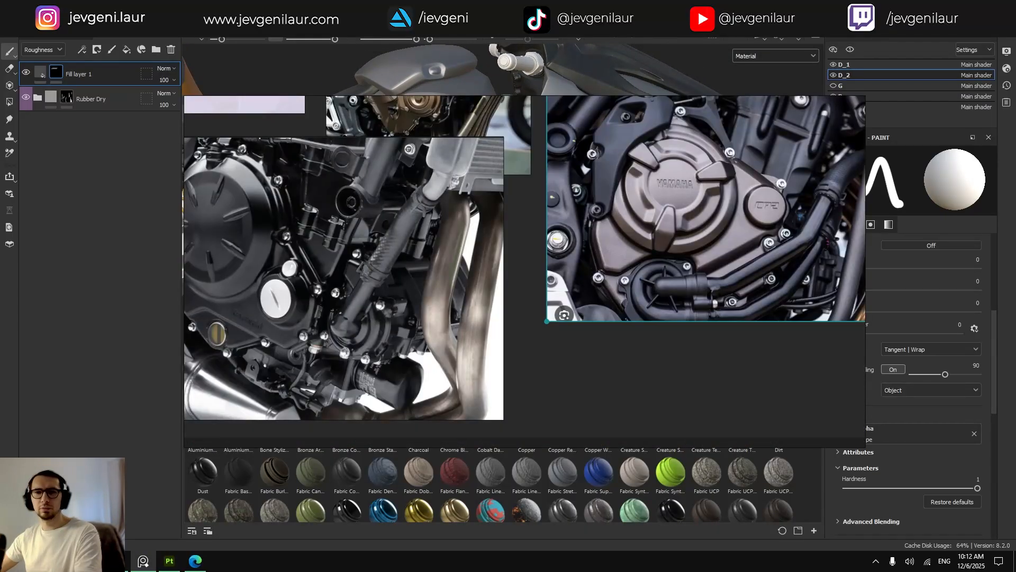
pyautogui.scroll(-10, 515, 288)
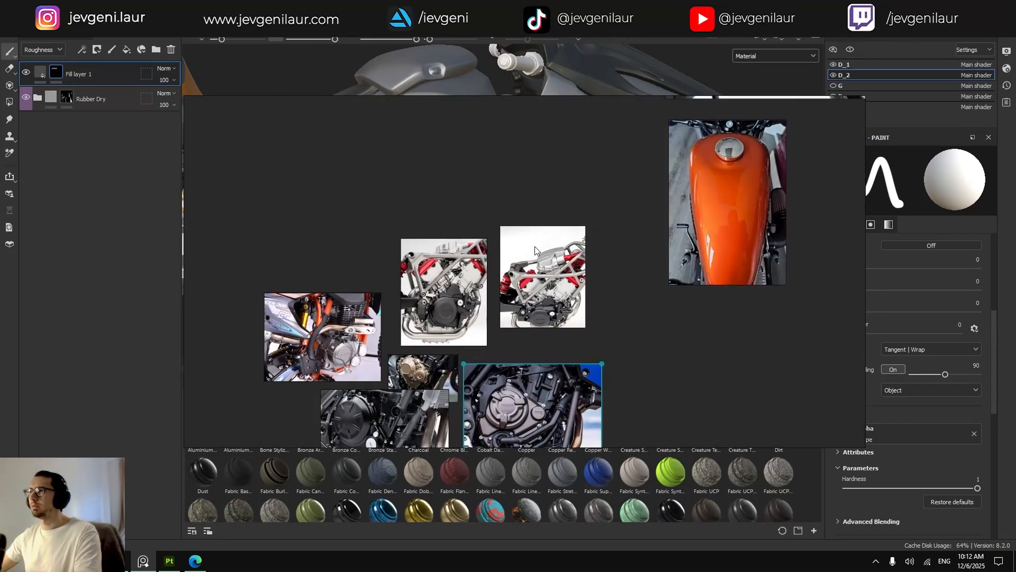
pyautogui.moveTo(515, 286); pyautogui.dragTo(449, 391, button='middle')
pyautogui.scroll(6, 435, 295)
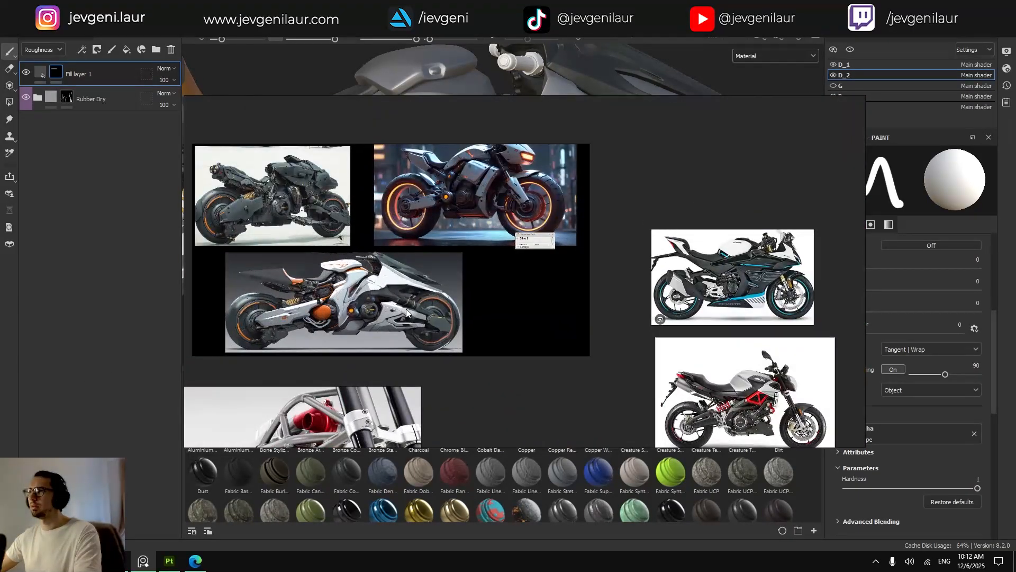
pyautogui.scroll(4, 404, 303)
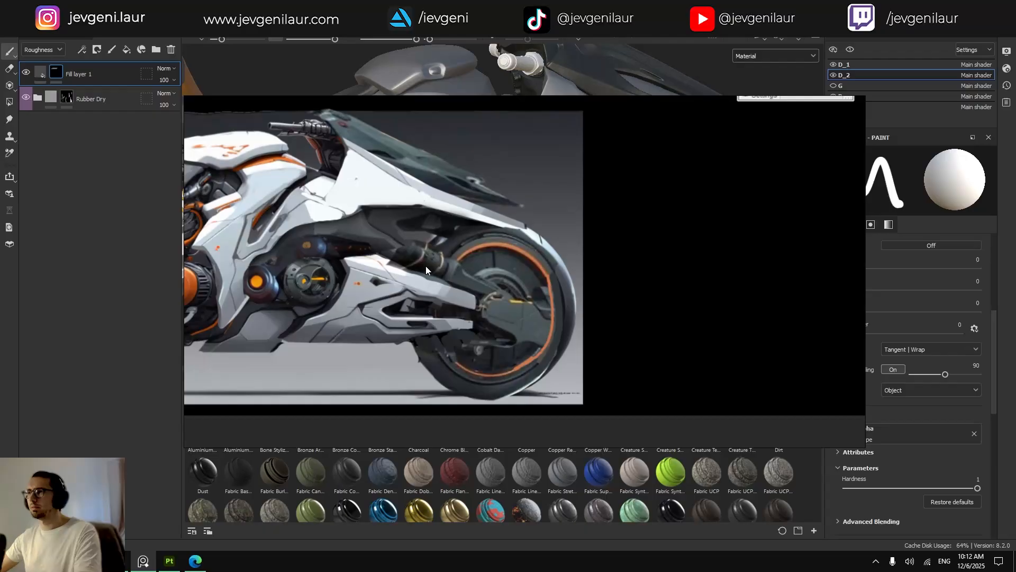
pyautogui.scroll(-2, 425, 266)
pyautogui.hotkey('alt', 'Tab')
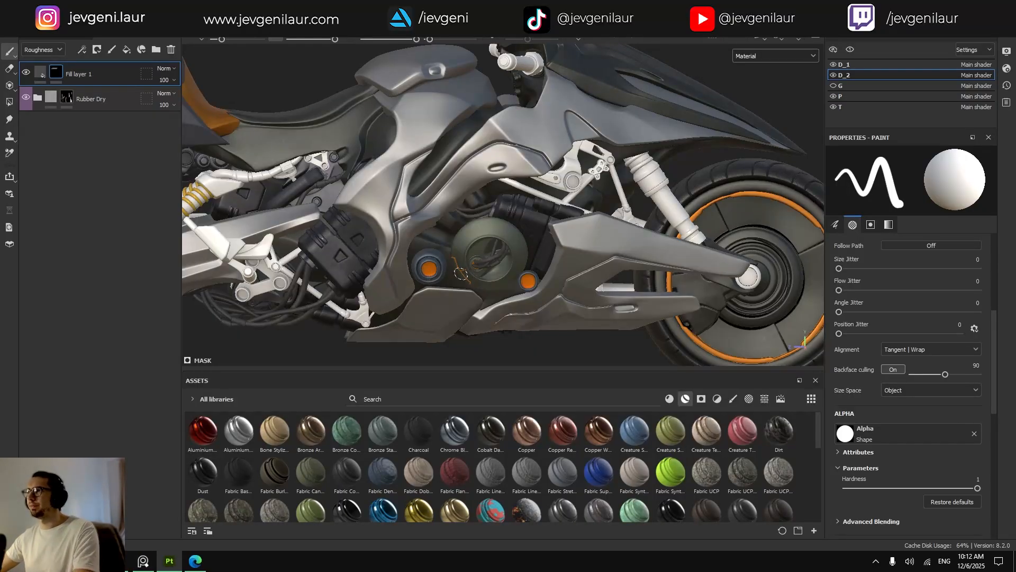
# Judge the yellow rear springs on the model from close up and from a full rear side view.
pyautogui.moveTo(424, 273)
pyautogui.keyDown('alt'); pyautogui.mouseDown()
pyautogui.moveTo(468, 279)
pyautogui.moveTo(397, 273)
pyautogui.mouseUp(); pyautogui.keyUp('alt')
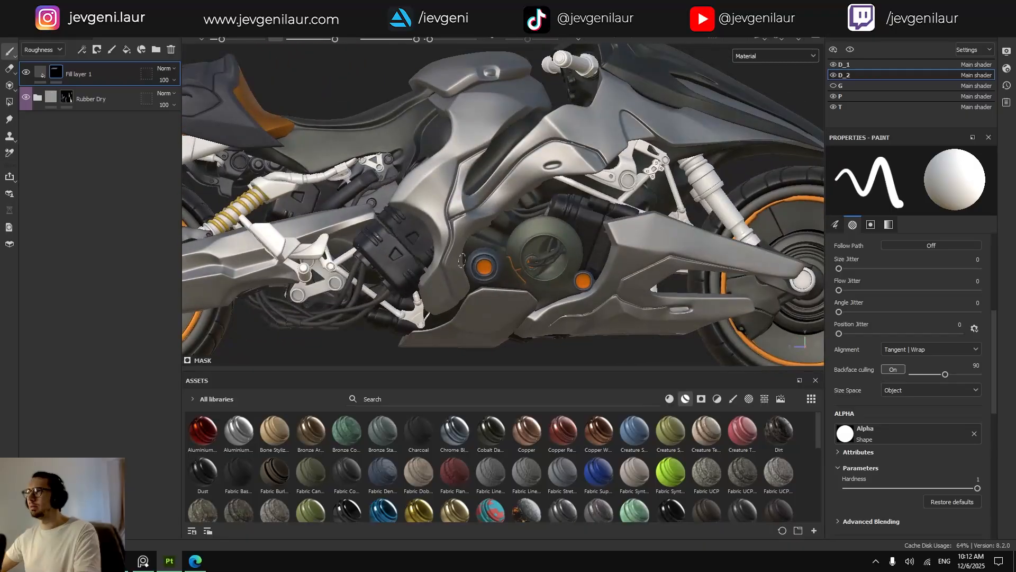
pyautogui.keyDown('alt'); pyautogui.moveTo(276, 206); pyautogui.dragTo(346, 212, button='middle'); pyautogui.keyUp('alt')
pyautogui.scroll(5, 346, 213)
pyautogui.keyDown('alt'); pyautogui.moveTo(347, 212); pyautogui.dragTo(529, 253); pyautogui.keyUp('alt')
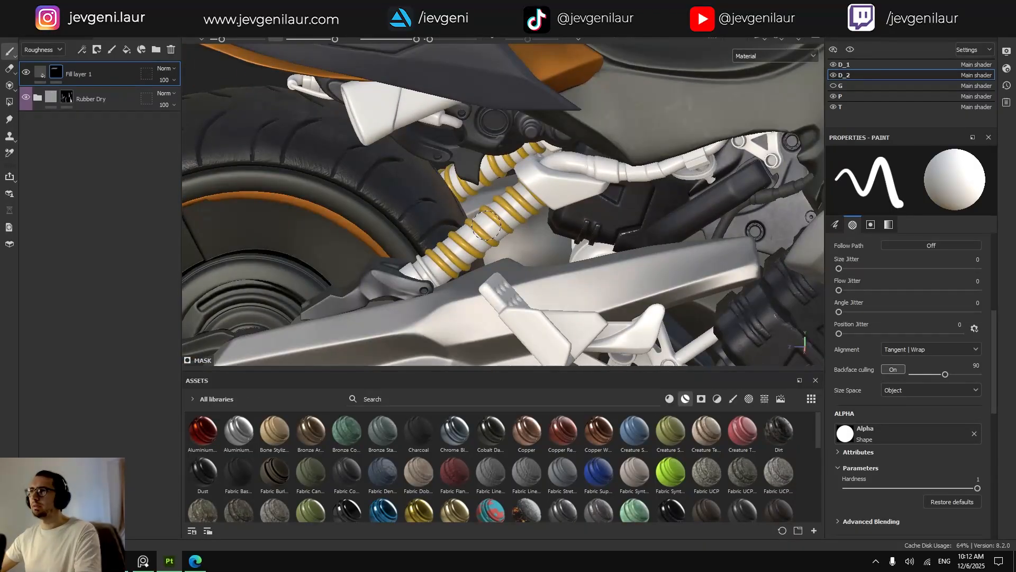
pyautogui.scroll(-5, 486, 225)
pyautogui.keyDown('alt'); pyautogui.moveTo(487, 226); pyautogui.dragTo(467, 250); pyautogui.keyUp('alt')
pyautogui.scroll(-3, 515, 233)
pyautogui.scroll(2, 515, 234)
pyautogui.scroll(-5, 515, 234)
pyautogui.scroll(4, 515, 234)
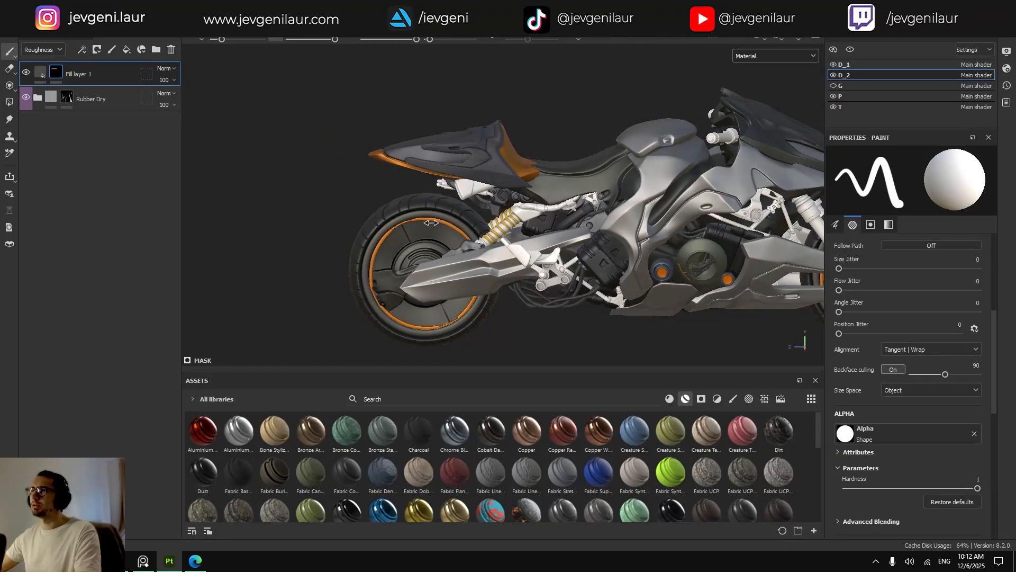
pyautogui.scroll(3, 566, 221)
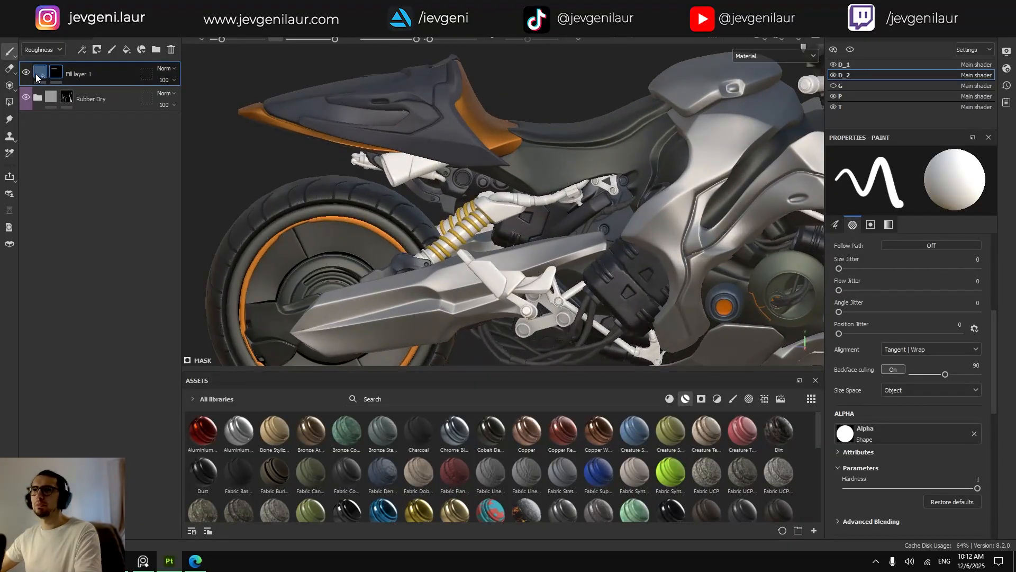
# Brighten the spring fill layer's base color to a lighter golden yellow, about CEA42E.
pyautogui.click(41, 72)
pyautogui.click(870, 271)
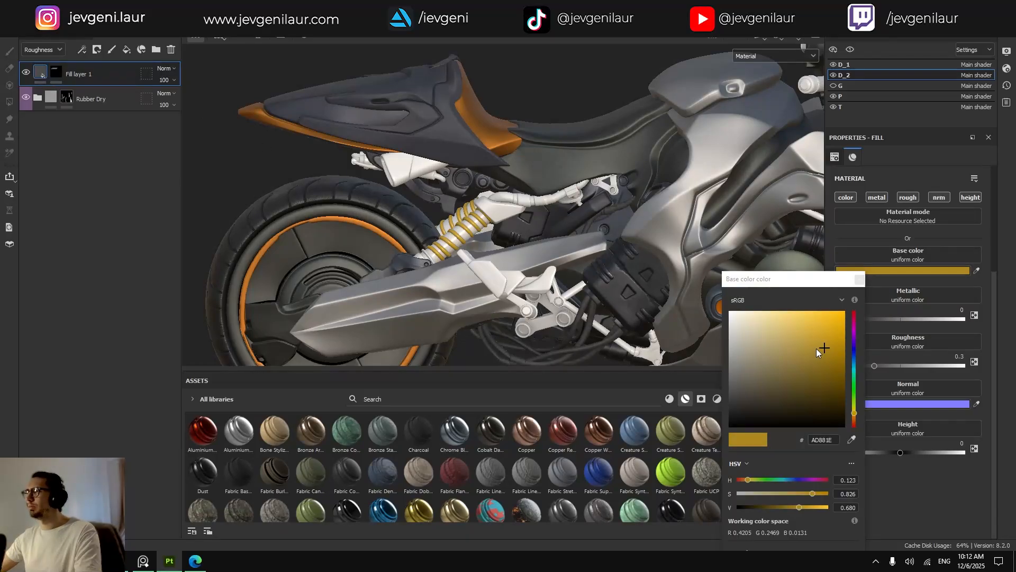
pyautogui.moveTo(818, 345); pyautogui.dragTo(818, 333)
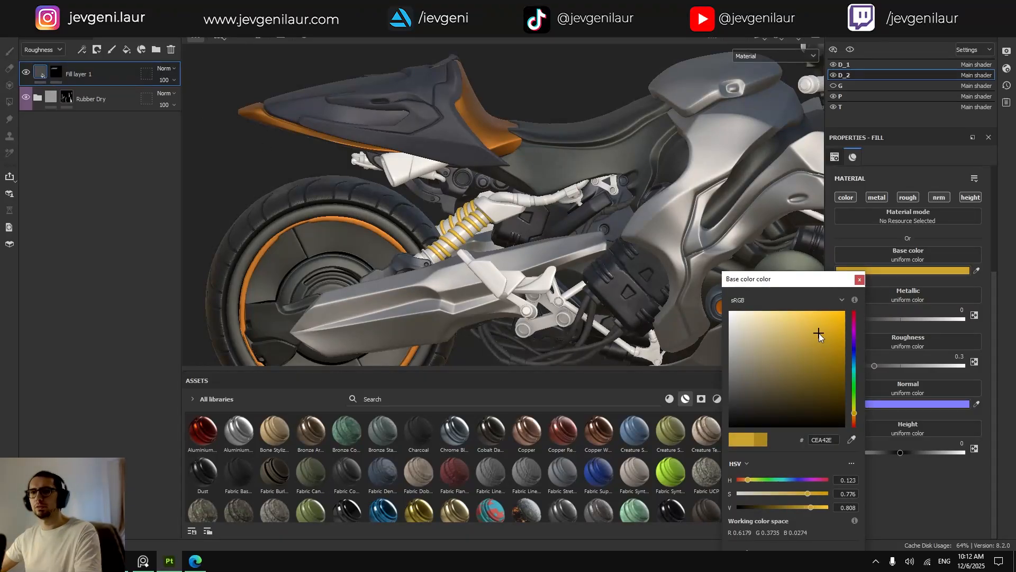
pyautogui.scroll(-5, 673, 297)
pyautogui.scroll(4, 620, 297)
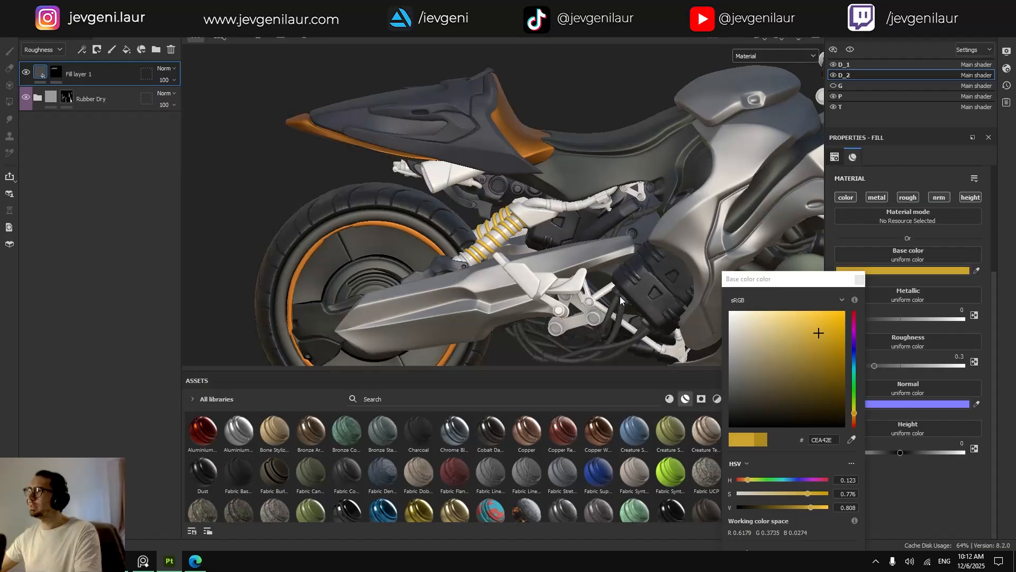
pyautogui.click(815, 335)
pyautogui.click(859, 280)
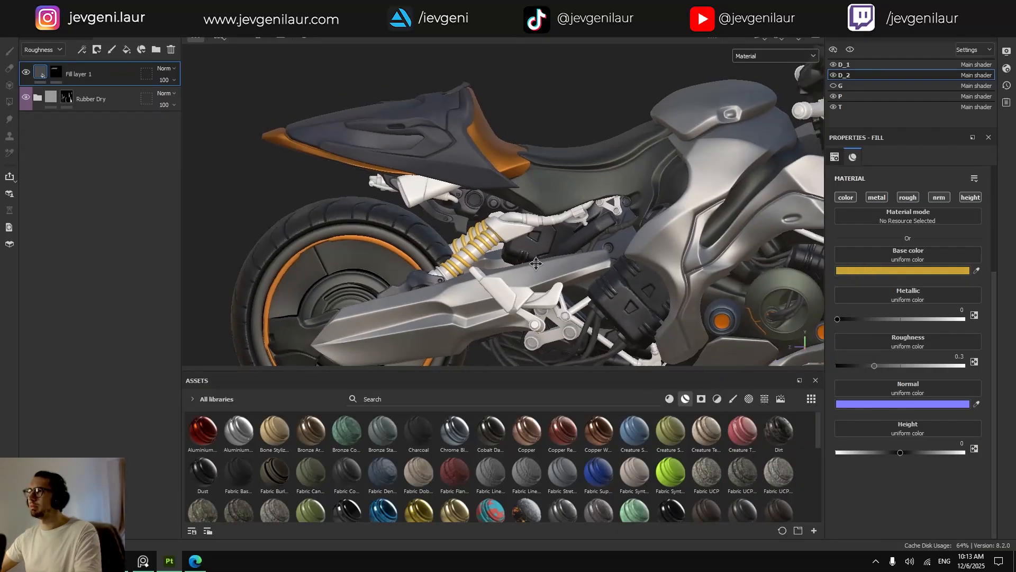
# Rename the spring fill layer to Yellow and switch the layer stack to the Base color channel.
pyautogui.scroll(3, 463, 251)
pyautogui.doubleClick(81, 74)
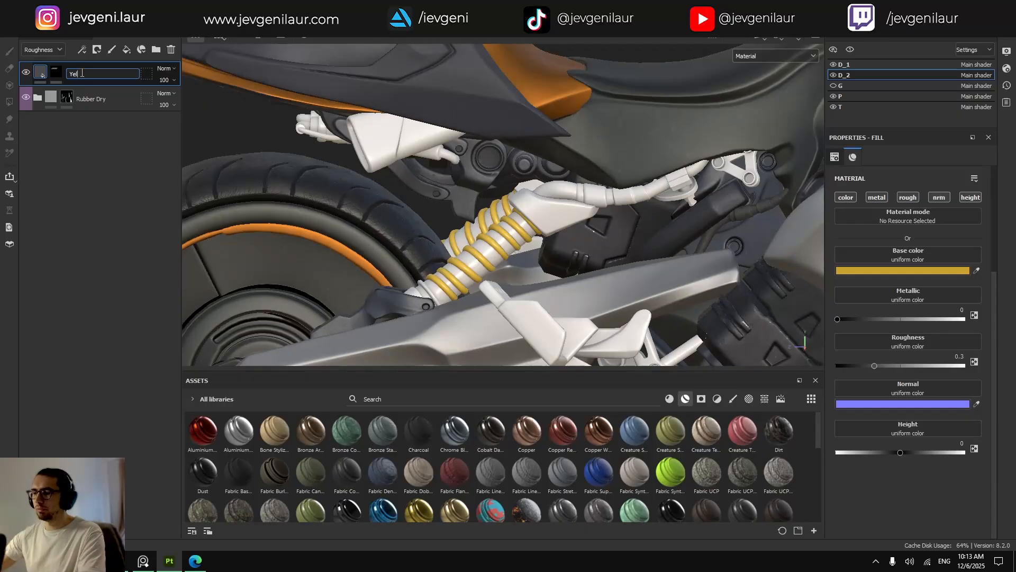
pyautogui.click(53, 51)
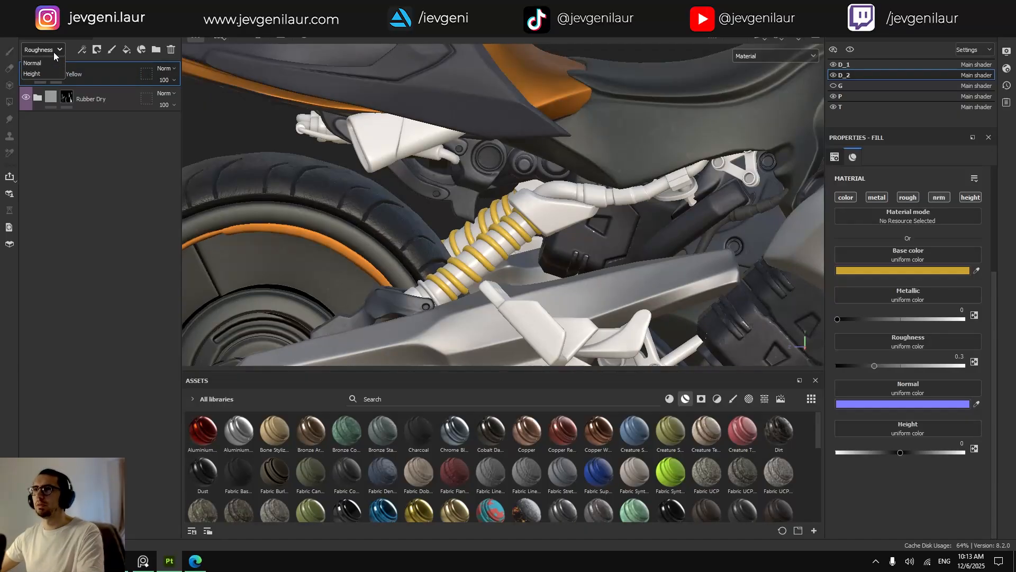
pyautogui.click(51, 28)
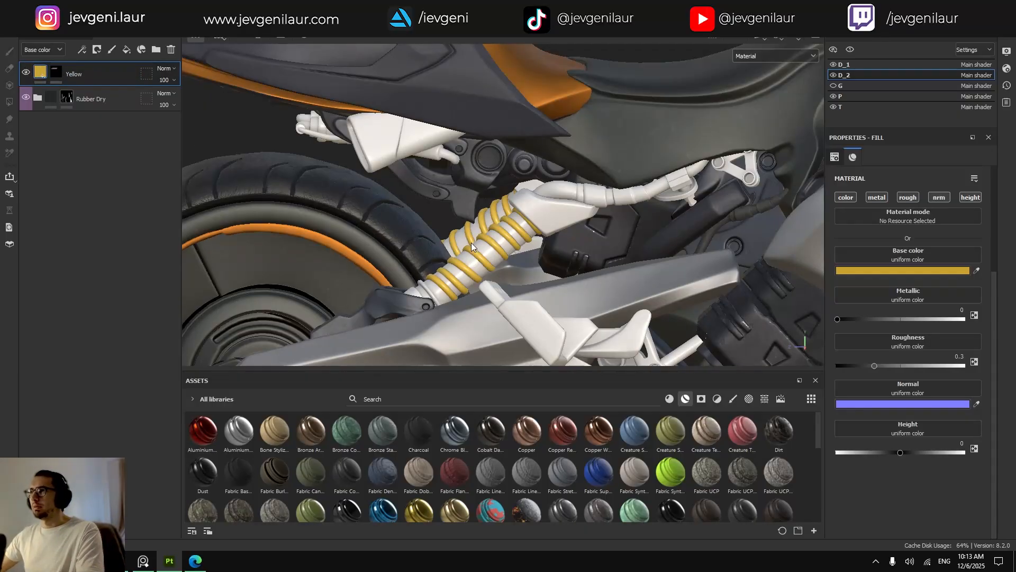
# Add the hose running from the top of the rear shock to the Rubber Dry mask with a mesh polygon fill.
pyautogui.scroll(3, 477, 252)
pyautogui.keyDown('alt'); pyautogui.moveTo(483, 260); pyautogui.dragTo(484, 258); pyautogui.keyUp('alt')
pyautogui.scroll(-3, 491, 258)
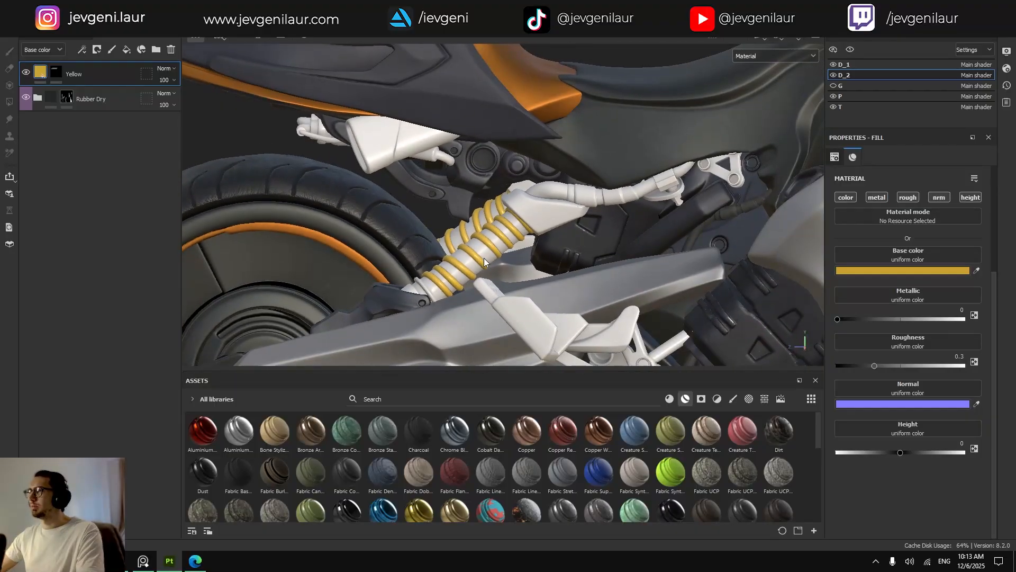
pyautogui.scroll(-4, 484, 259)
pyautogui.keyDown('alt'); pyautogui.moveTo(550, 222); pyautogui.dragTo(501, 217, button='middle'); pyautogui.keyUp('alt')
pyautogui.scroll(4, 501, 218)
pyautogui.keyDown('alt'); pyautogui.moveTo(501, 218); pyautogui.dragTo(495, 192); pyautogui.keyUp('alt')
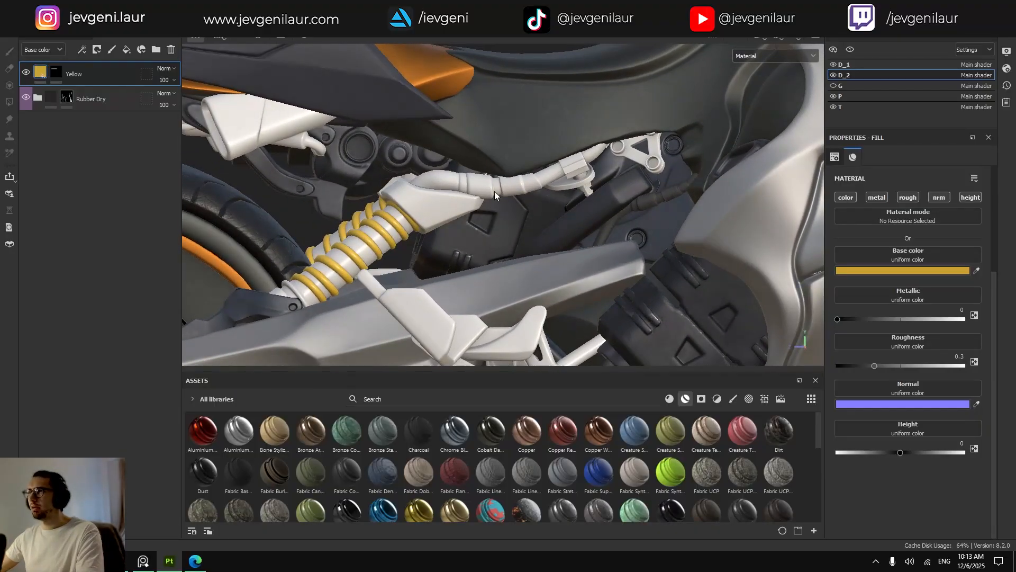
pyautogui.click(66, 98)
pyautogui.scroll(2, 562, 186)
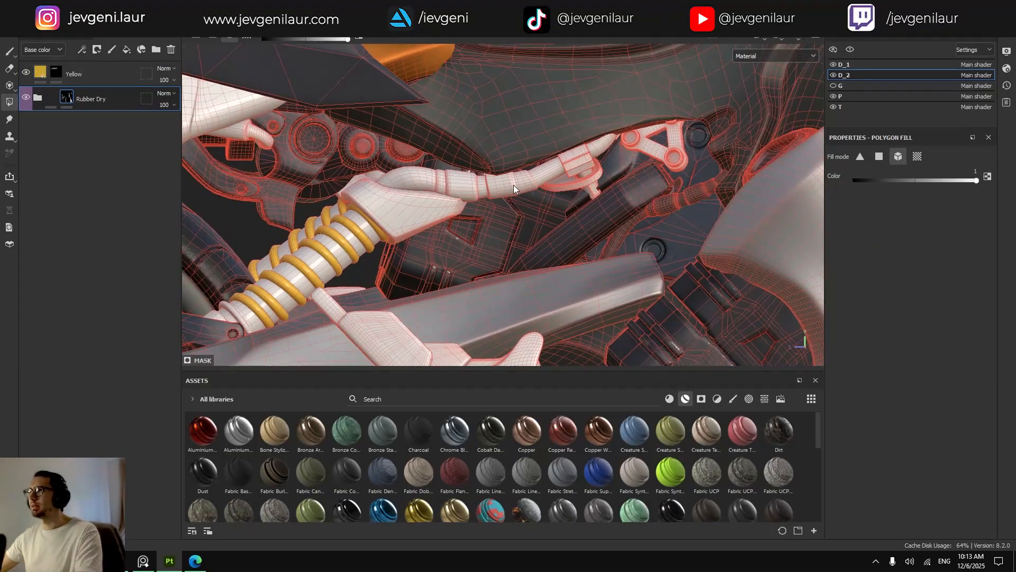
pyautogui.click(513, 185)
pyautogui.scroll(-4, 514, 186)
pyautogui.press('1')
pyautogui.keyDown('alt'); pyautogui.moveTo(561, 251); pyautogui.dragTo(490, 229, button='middle'); pyautogui.keyUp('alt')
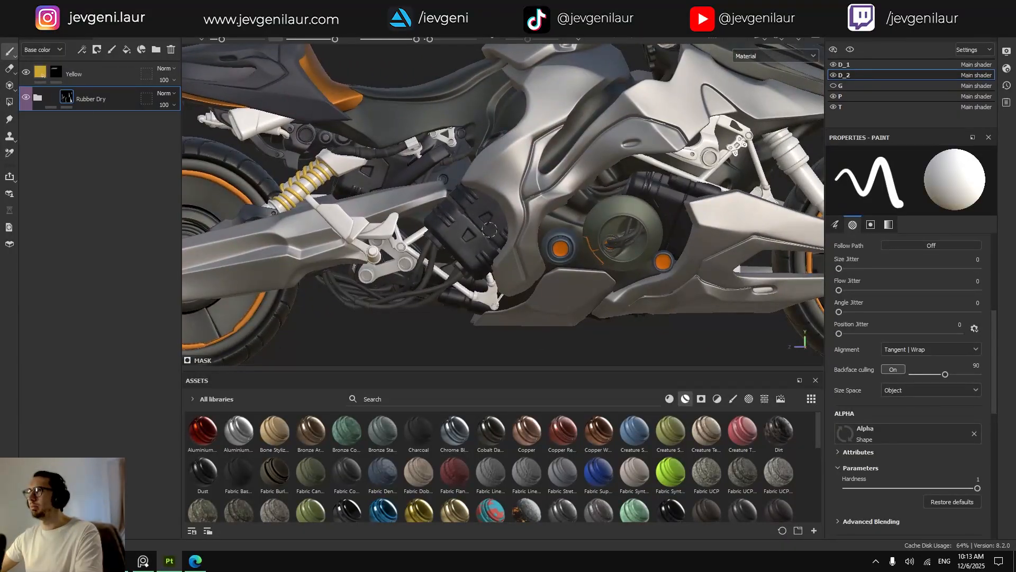
# Add the short curved pipe beneath the tail section to the Rubber Dry mask with a mesh polygon fill.
pyautogui.keyDown('alt'); pyautogui.moveTo(489, 229); pyautogui.dragTo(506, 225); pyautogui.keyUp('alt')
pyautogui.keyDown('alt'); pyautogui.moveTo(339, 206); pyautogui.dragTo(603, 227, button='middle'); pyautogui.keyUp('alt')
pyautogui.scroll(5, 603, 211)
pyautogui.keyDown('alt'); pyautogui.moveTo(598, 174); pyautogui.dragTo(629, 167); pyautogui.keyUp('alt')
pyautogui.press('4')
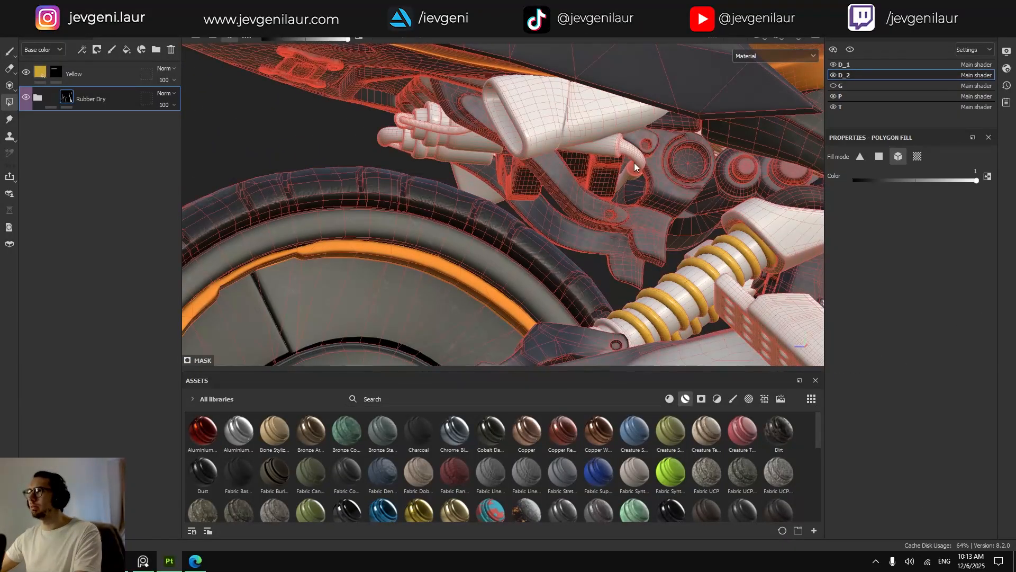
pyautogui.click(633, 156)
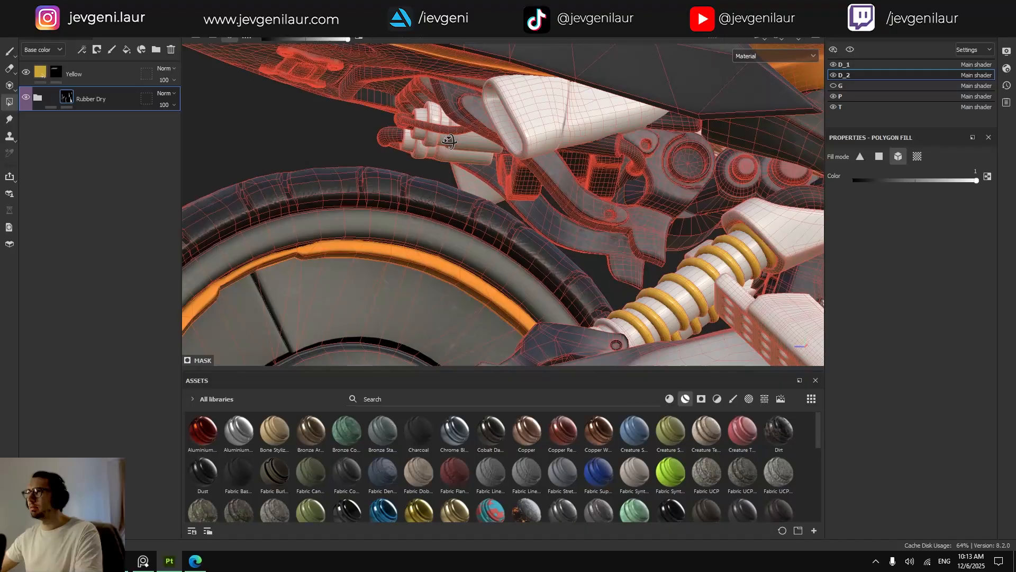
pyautogui.moveTo(450, 141)
pyautogui.keyDown('alt'); pyautogui.mouseDown()
pyautogui.moveTo(609, 189)
pyautogui.moveTo(526, 126)
pyautogui.moveTo(498, 126)
pyautogui.moveTo(460, 154)
pyautogui.mouseUp(); pyautogui.keyUp('alt')
pyautogui.press('1')
pyautogui.scroll(3, 589, 155)
pyautogui.moveTo(587, 160)
pyautogui.keyDown('alt'); pyautogui.mouseDown()
pyautogui.moveTo(711, 162)
pyautogui.moveTo(552, 156)
pyautogui.moveTo(471, 199)
pyautogui.moveTo(349, 183)
pyautogui.mouseUp(); pyautogui.keyUp('alt')
pyautogui.scroll(-4, 540, 183)
pyautogui.scroll(-3, 512, 185)
pyautogui.scroll(3, 470, 200)
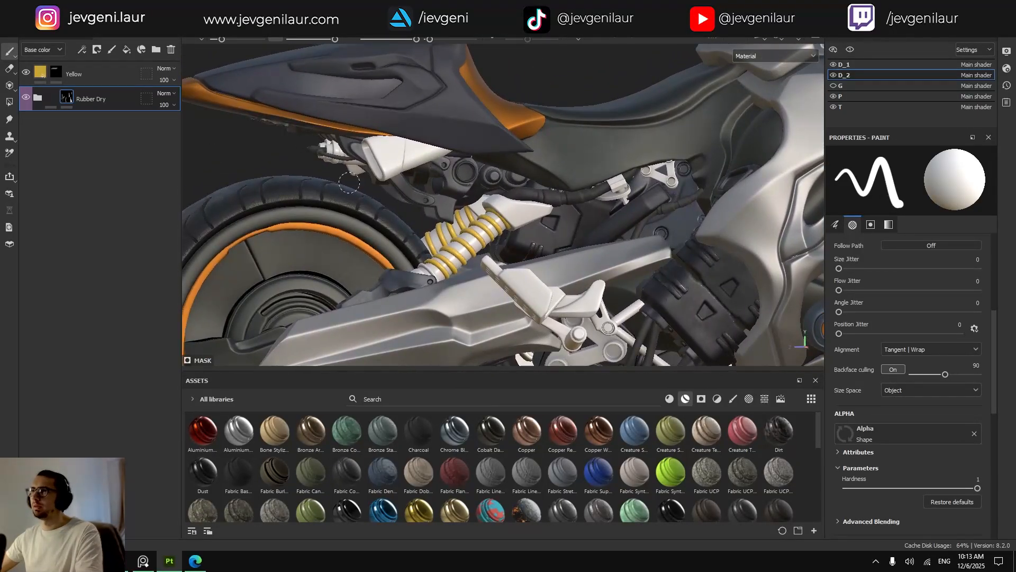
# Copy the Base Steel dark layer from texture set P into D_2 and place it below Rubber Dry.
pyautogui.click(835, 96)
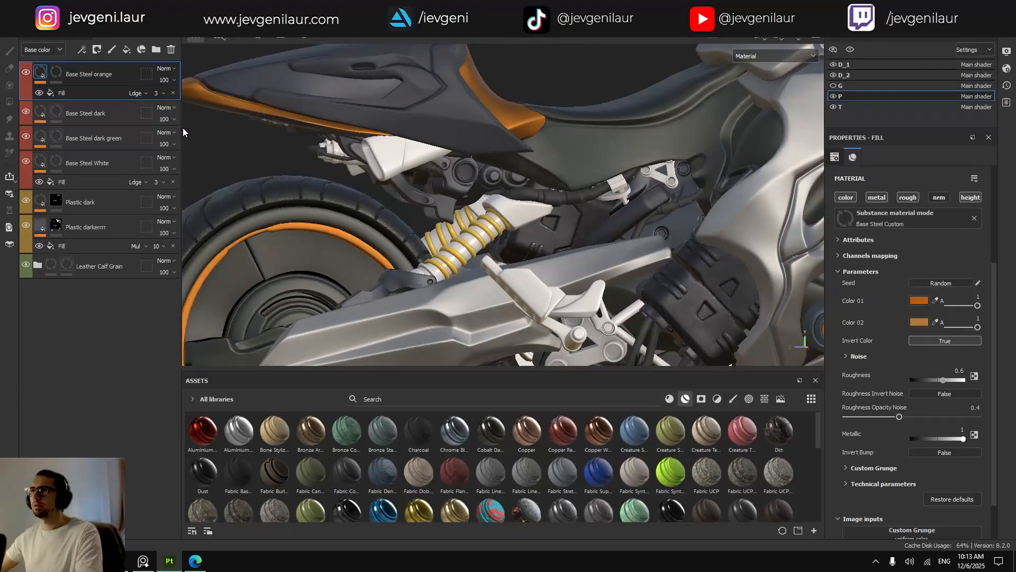
pyautogui.click(74, 115)
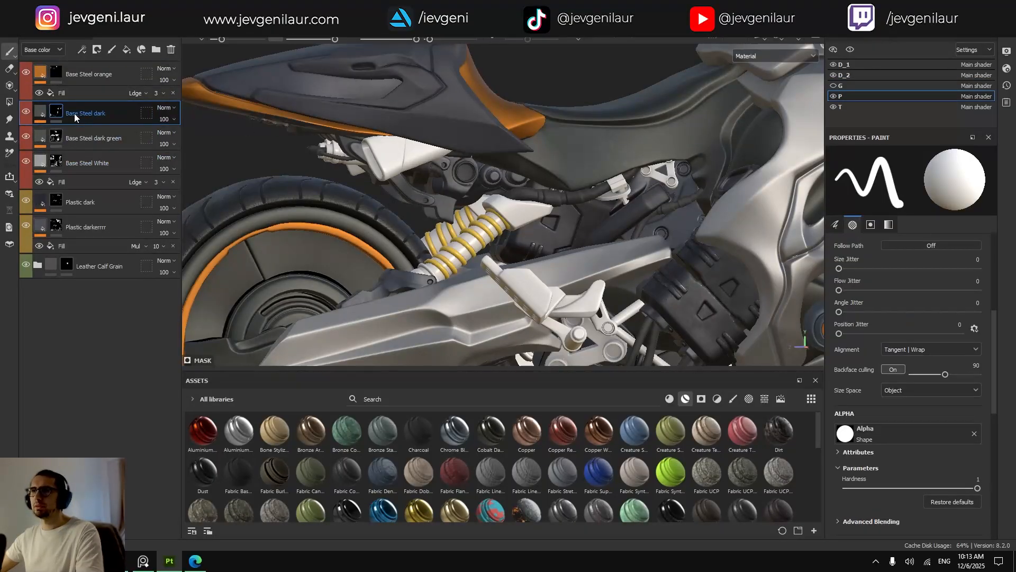
pyautogui.click(846, 77)
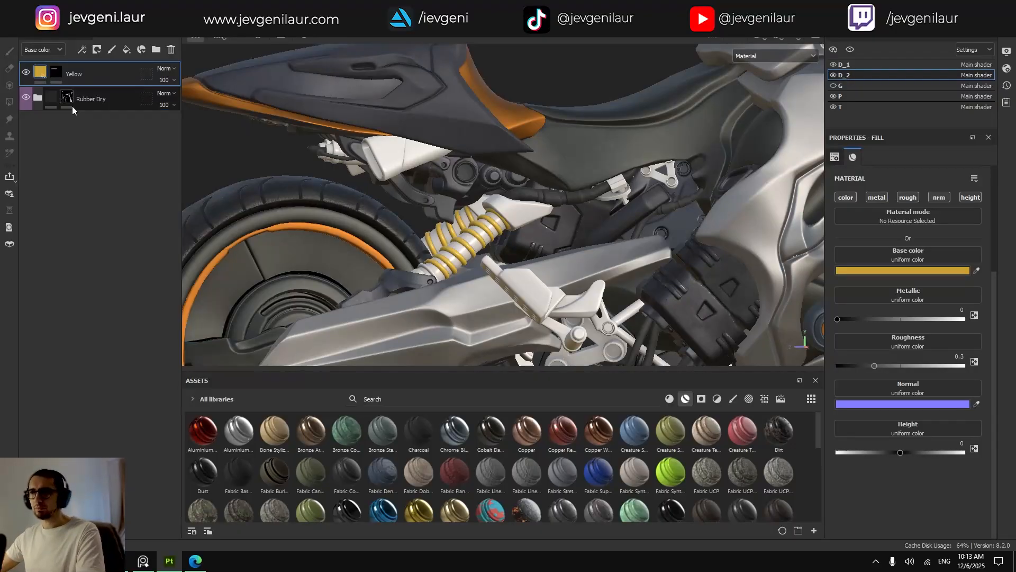
pyautogui.hotkey('ctrl', 'v')
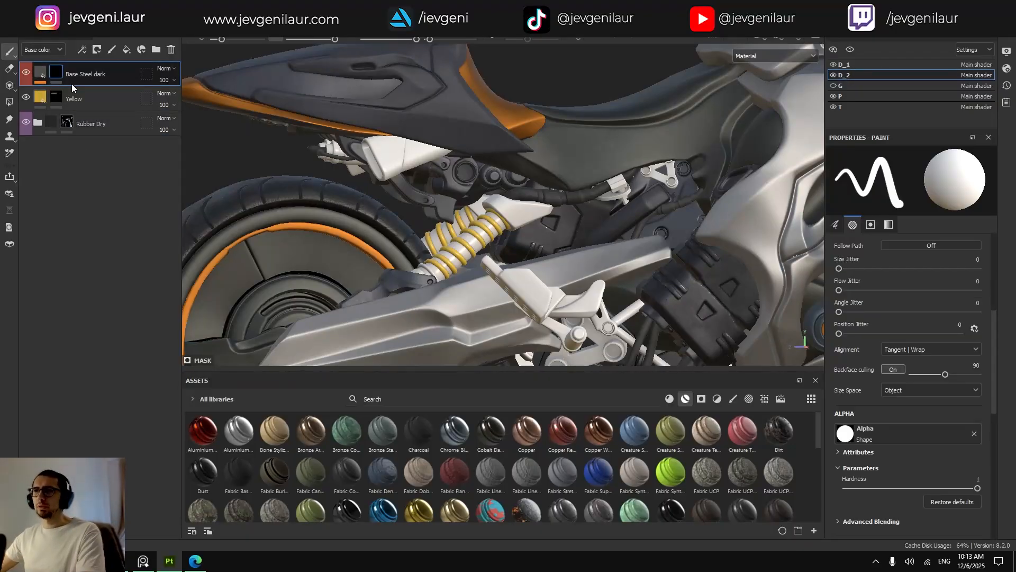
pyautogui.moveTo(72, 84); pyautogui.dragTo(76, 177)
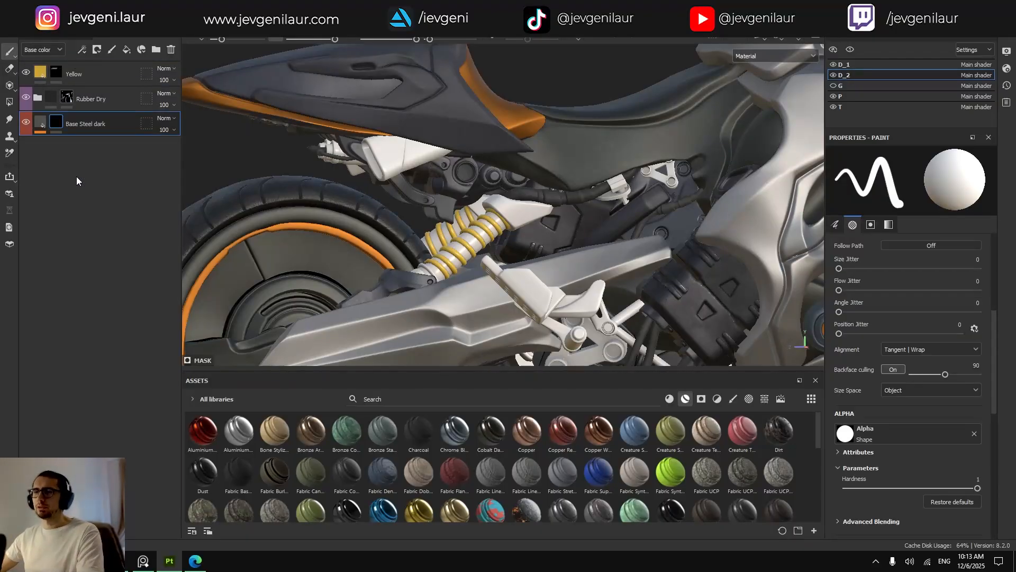
# Give Base Steel dark a fresh black mask and mesh-fill the rear shock's upper bracket into it.
pyautogui.rightClick(59, 123)
pyautogui.click(74, 141)
pyautogui.keyDown('alt'); pyautogui.moveTo(395, 215); pyautogui.dragTo(426, 232, button='middle'); pyautogui.keyUp('alt')
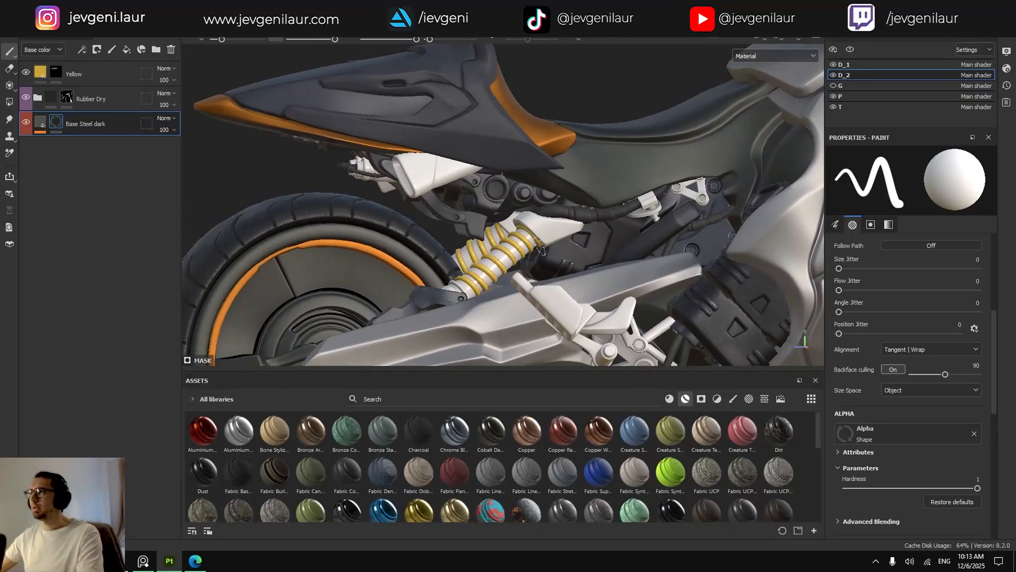
pyautogui.keyDown('alt'); pyautogui.moveTo(540, 246); pyautogui.dragTo(496, 234, button='middle'); pyautogui.keyUp('alt')
pyautogui.scroll(4, 500, 228)
pyautogui.press('4')
pyautogui.click(501, 228)
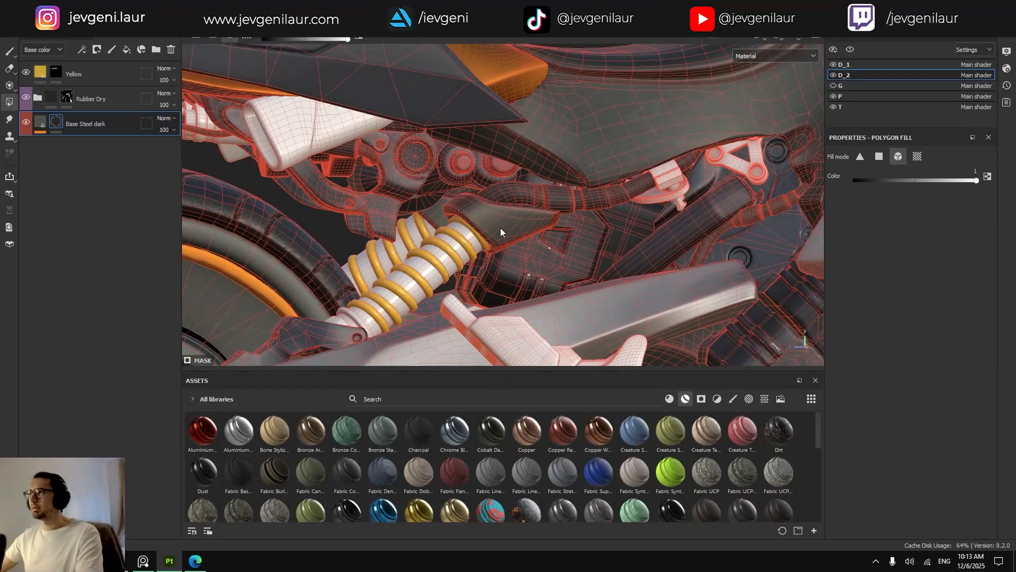
pyautogui.keyDown('alt'); pyautogui.moveTo(700, 225); pyautogui.dragTo(584, 214, button='middle'); pyautogui.keyUp('alt')
pyautogui.scroll(-2, 583, 214)
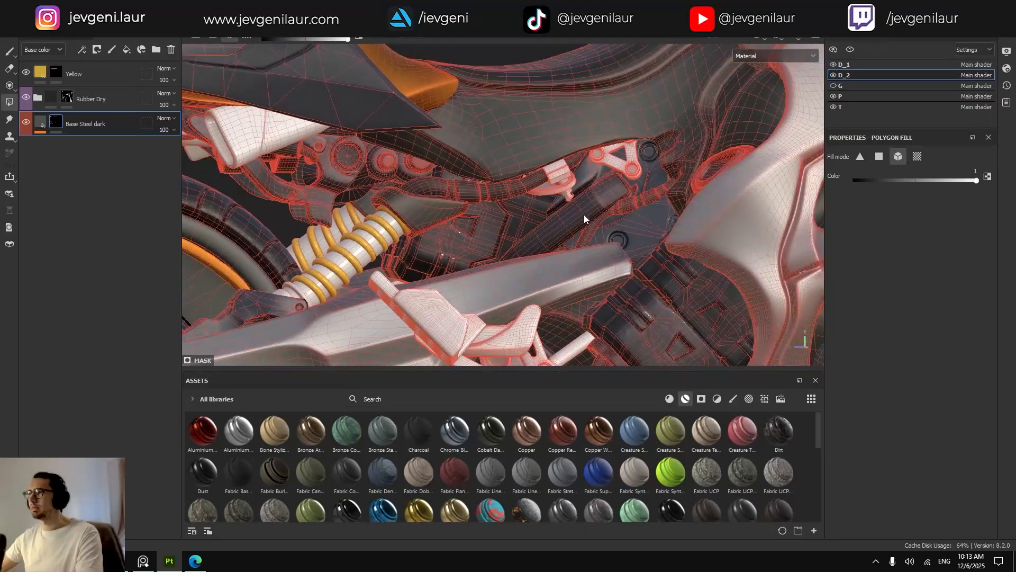
# Try to add the slim linkage rods beside the footpeg to the Base Steel dark mask, and undo the fill.
pyautogui.scroll(-2, 583, 214)
pyautogui.keyDown('alt'); pyautogui.moveTo(588, 271); pyautogui.dragTo(535, 183, button='middle'); pyautogui.keyUp('alt')
pyautogui.keyDown('alt'); pyautogui.moveTo(577, 312); pyautogui.dragTo(526, 234, button='middle'); pyautogui.keyUp('alt')
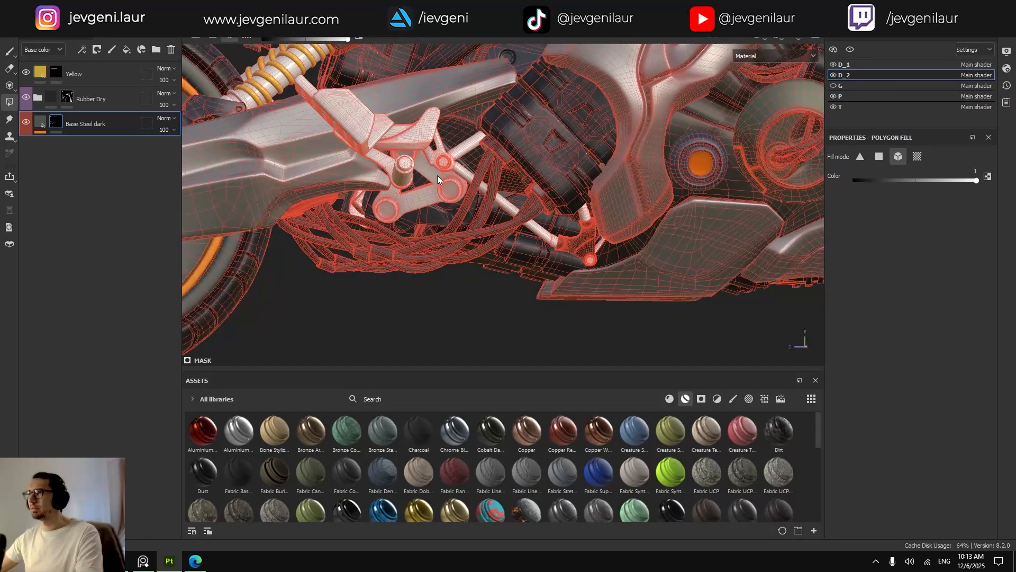
pyautogui.scroll(3, 438, 175)
pyautogui.click(433, 158)
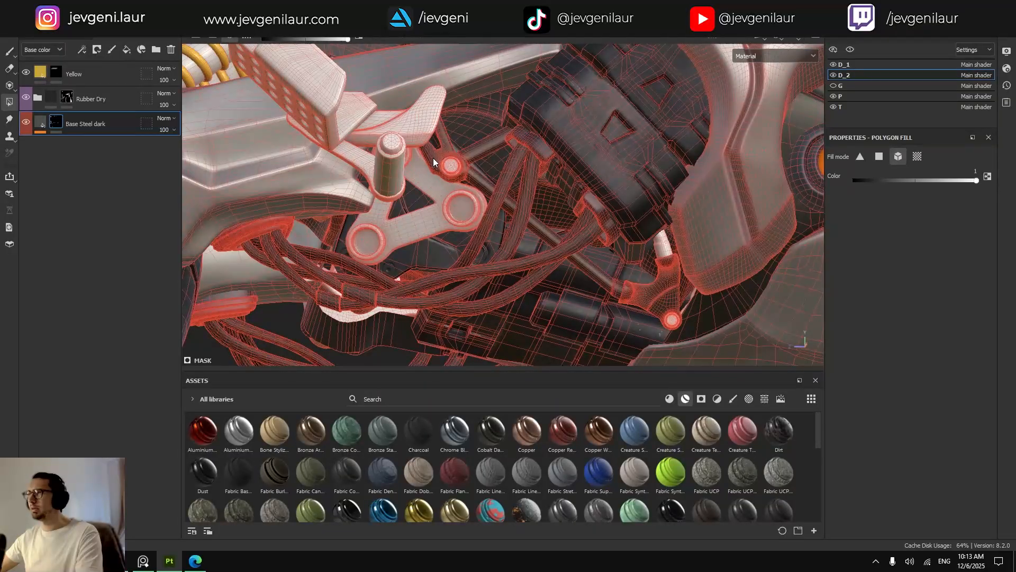
pyautogui.hotkey('ctrl', 'z')
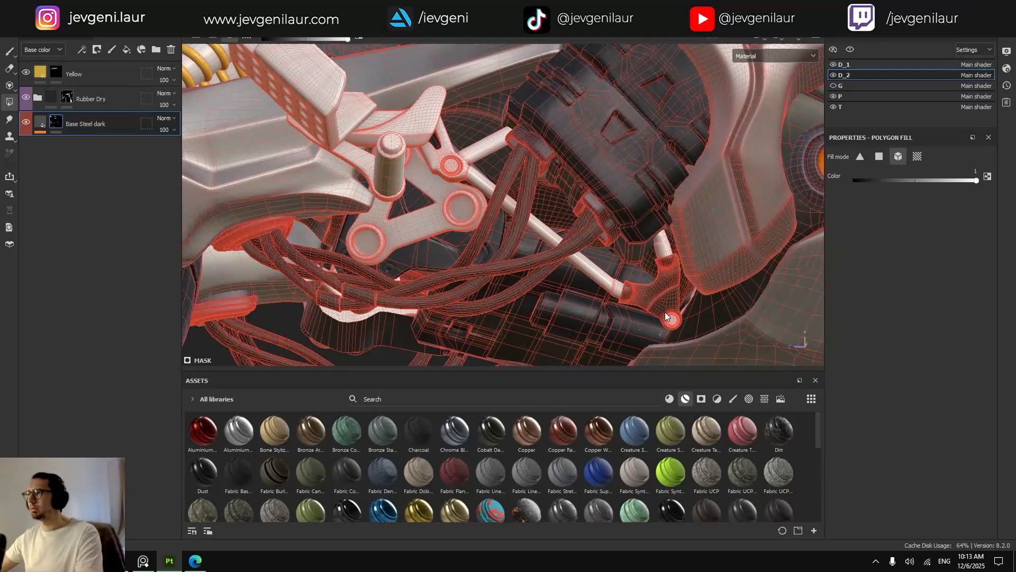
# Add the small bracket at the lower end of the front linkage rod to the Base Steel dark mask.
pyautogui.keyDown('alt'); pyautogui.moveTo(665, 317); pyautogui.dragTo(515, 196); pyautogui.keyUp('alt')
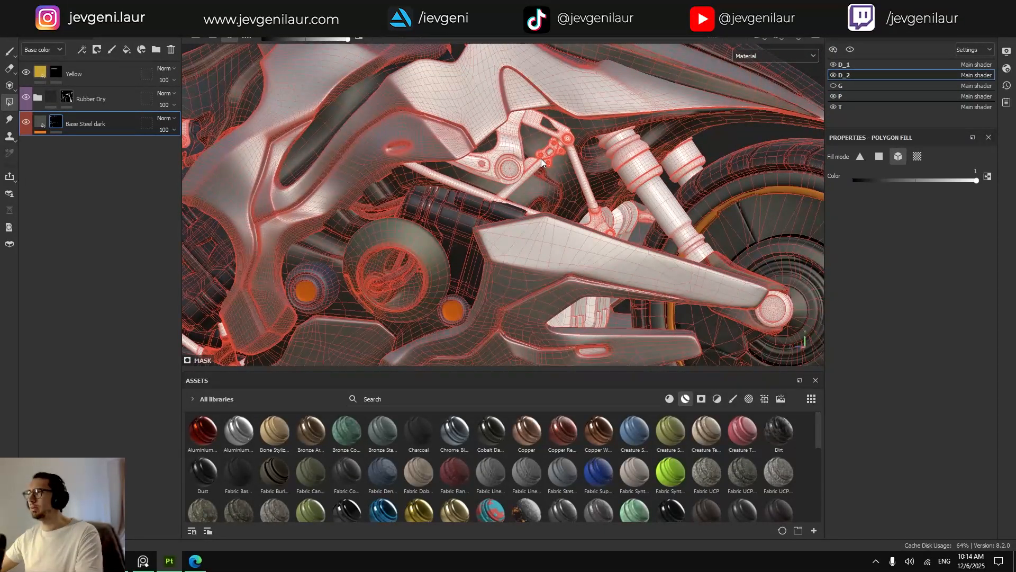
pyautogui.moveTo(584, 232)
pyautogui.keyDown('alt'); pyautogui.mouseDown(button='middle')
pyautogui.moveTo(566, 199)
pyautogui.moveTo(578, 237)
pyautogui.moveTo(528, 219)
pyautogui.moveTo(541, 180)
pyautogui.mouseUp(button='middle'); pyautogui.keyUp('alt')
pyautogui.scroll(3, 586, 191)
pyautogui.click(586, 191)
pyautogui.press('1')
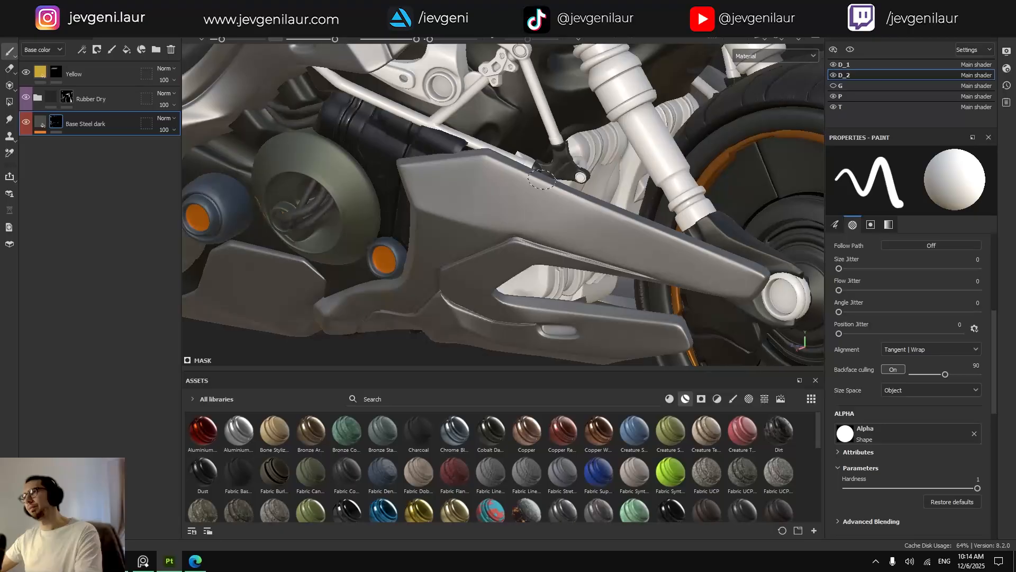
# Mesh-fill the finned part behind the opening in the front swingarm into the Base Steel dark mask.
pyautogui.keyDown('alt'); pyautogui.moveTo(541, 180); pyautogui.dragTo(547, 217); pyautogui.keyUp('alt')
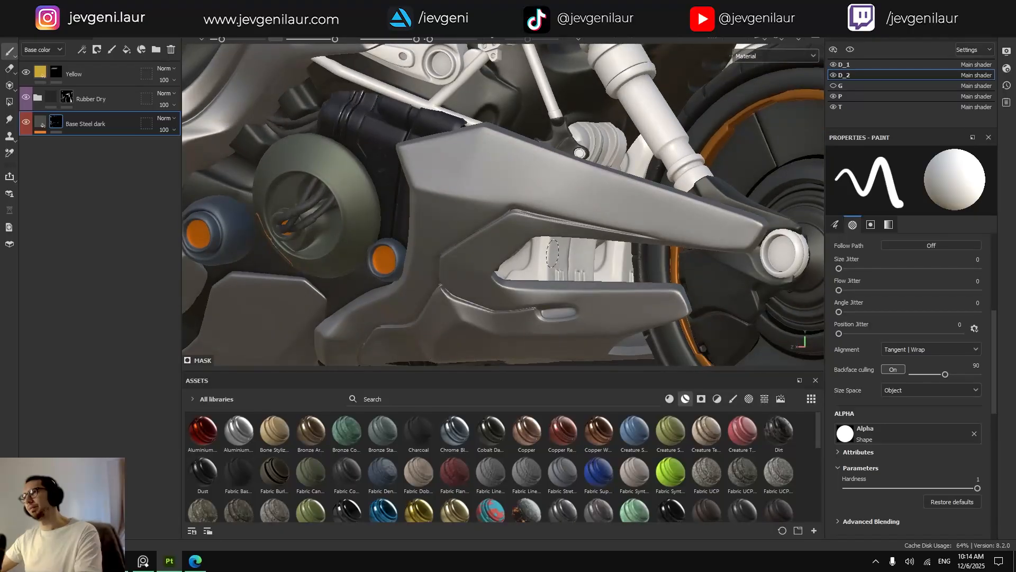
pyautogui.press('4')
pyautogui.click(558, 268)
pyautogui.keyDown('alt'); pyautogui.moveTo(564, 265); pyautogui.dragTo(550, 255); pyautogui.keyUp('alt')
pyautogui.press('1')
pyautogui.keyDown('alt'); pyautogui.moveTo(551, 255); pyautogui.dragTo(585, 255, button='right'); pyautogui.keyUp('alt')
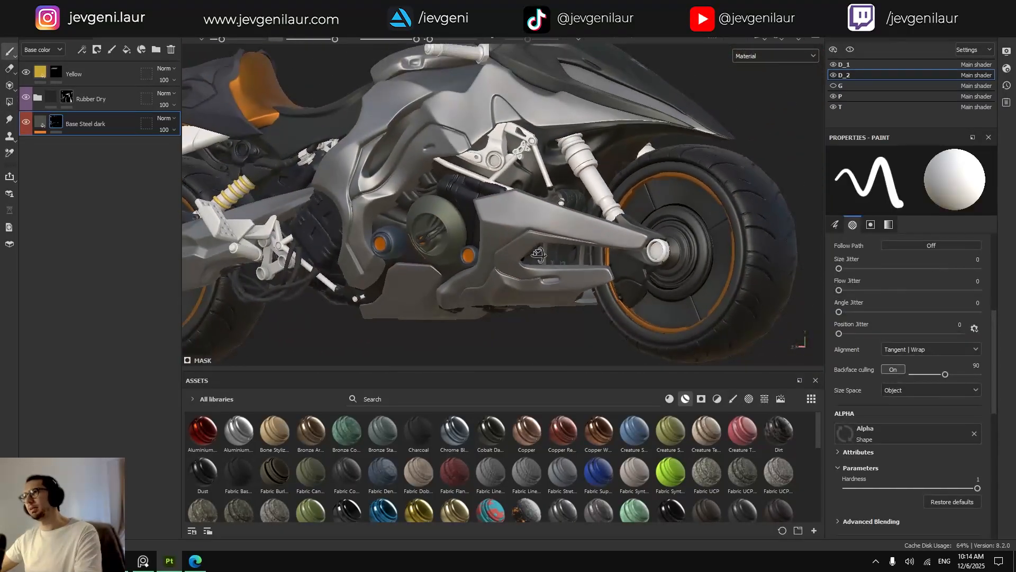
# Review the dark steel parts against the whole motorcycle from the side and check which parts belong to texture set D_1.
pyautogui.keyDown('alt'); pyautogui.moveTo(585, 255); pyautogui.dragTo(617, 266); pyautogui.keyUp('alt')
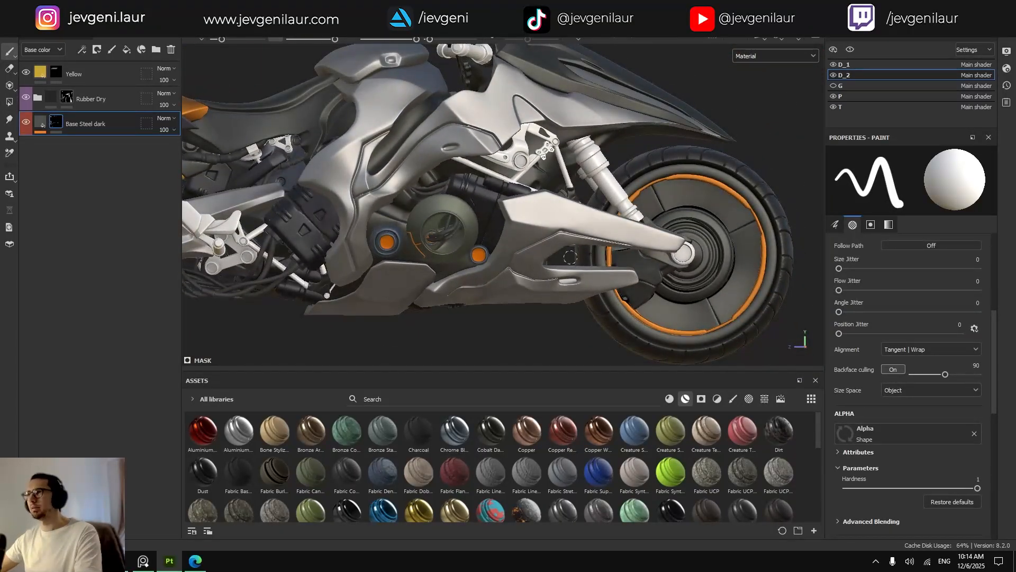
pyautogui.keyDown('alt'); pyautogui.moveTo(616, 266); pyautogui.dragTo(688, 274, button='middle'); pyautogui.keyUp('alt')
pyautogui.keyDown('alt'); pyautogui.moveTo(688, 274); pyautogui.dragTo(535, 276, button='right'); pyautogui.keyUp('alt')
pyautogui.moveTo(535, 277)
pyautogui.keyDown('alt'); pyautogui.mouseDown()
pyautogui.moveTo(510, 278)
pyautogui.moveTo(538, 260)
pyautogui.mouseUp(); pyautogui.keyUp('alt')
pyautogui.keyDown('alt'); pyautogui.moveTo(538, 260); pyautogui.dragTo(570, 272, button='middle'); pyautogui.keyUp('alt')
pyautogui.keyDown('alt'); pyautogui.moveTo(571, 272); pyautogui.dragTo(585, 259, button='right'); pyautogui.keyUp('alt')
pyautogui.moveTo(585, 259)
pyautogui.keyDown('alt'); pyautogui.mouseDown()
pyautogui.moveTo(562, 257)
pyautogui.moveTo(572, 257)
pyautogui.mouseUp(); pyautogui.keyUp('alt')
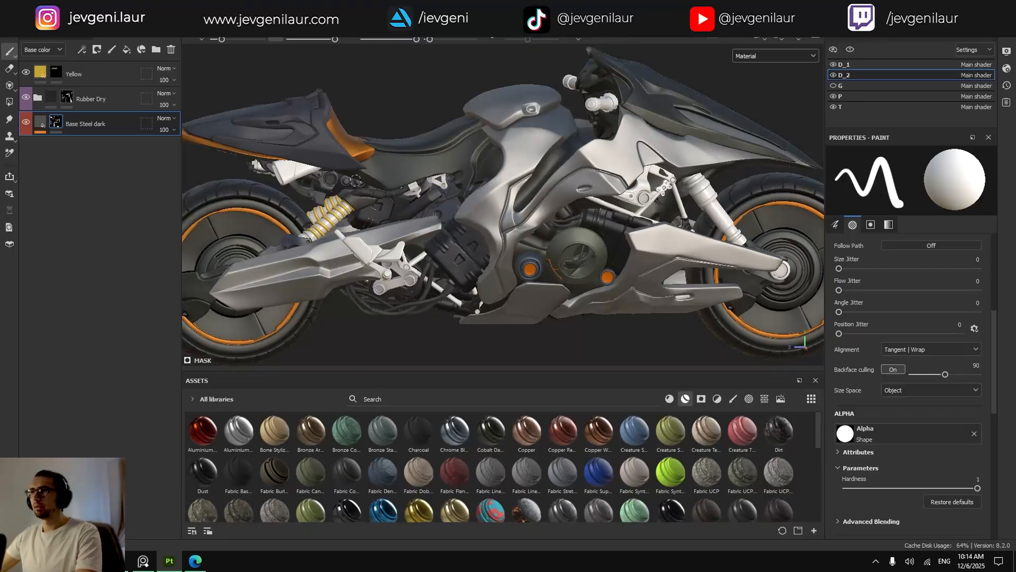
pyautogui.scroll(3, 503, 205)
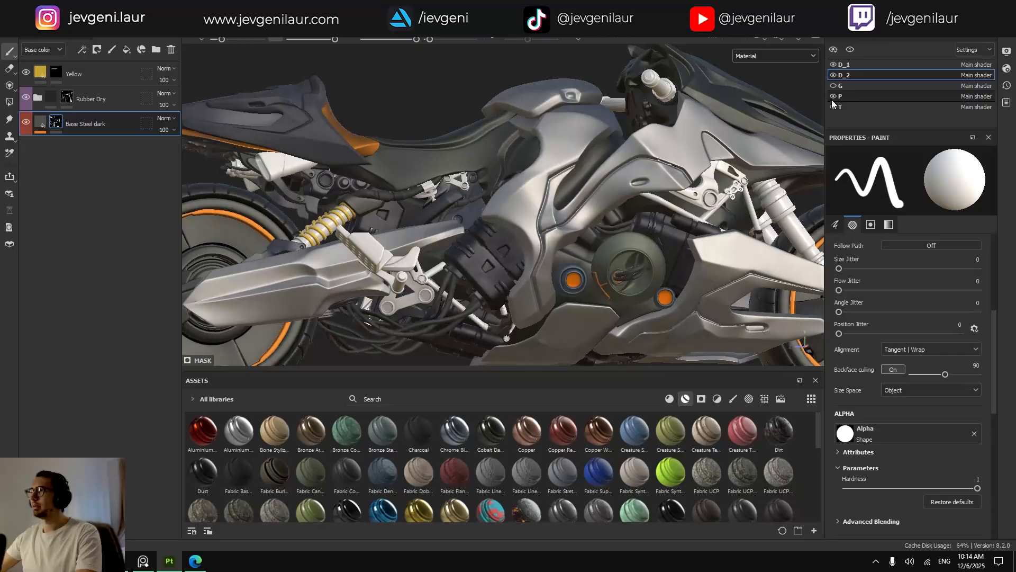
pyautogui.click(833, 65)
pyautogui.click(833, 66)
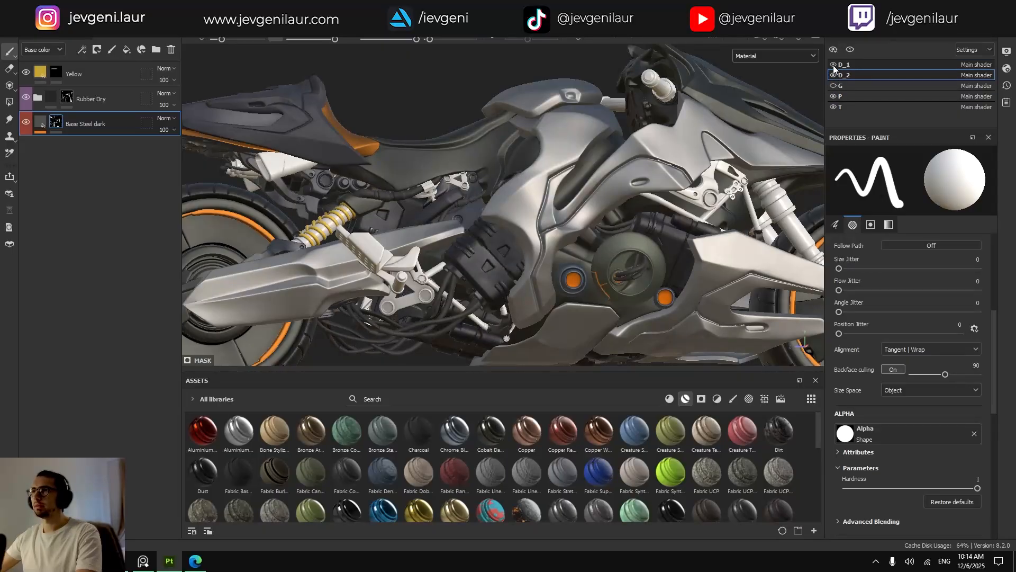
# Duplicate the Base Steel dark layer and rename the copy Base Steel darkerer.
pyautogui.click(40, 127)
pyautogui.hotkey('ctrl', 'd')
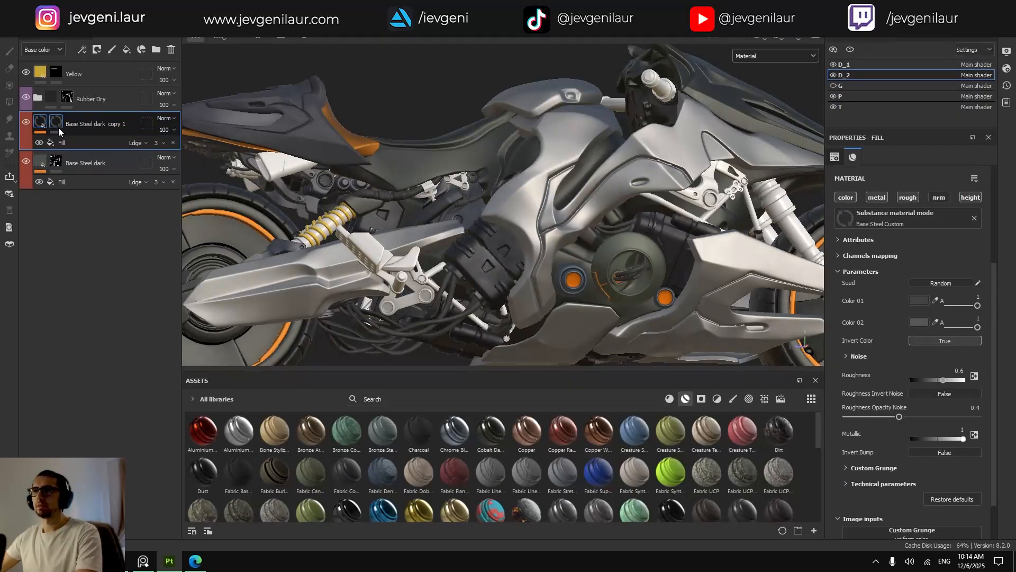
pyautogui.doubleClick(106, 124)
pyautogui.moveTo(98, 123); pyautogui.dragTo(102, 121)
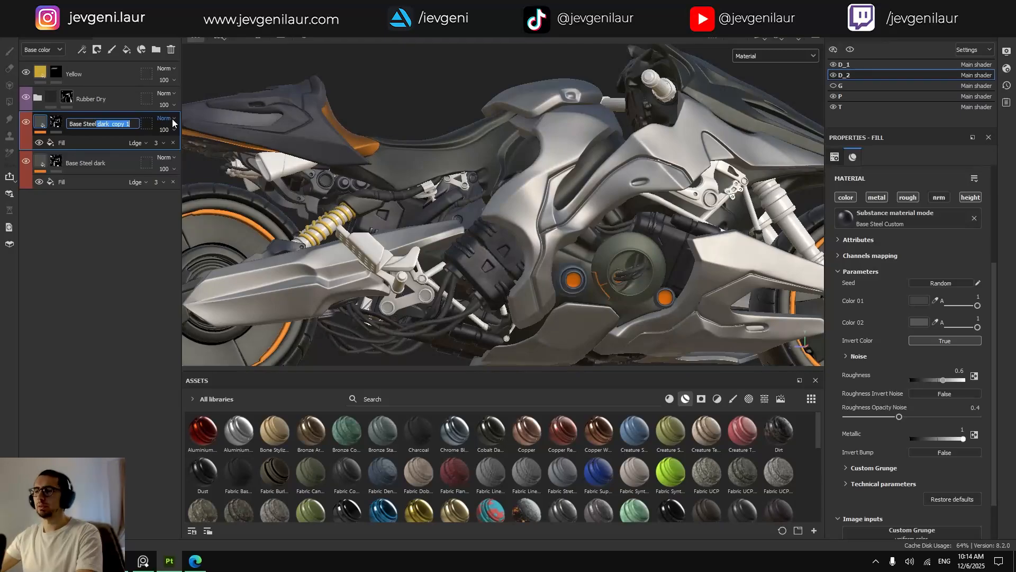
pyautogui.press('BackSpace')
pyautogui.write('d')
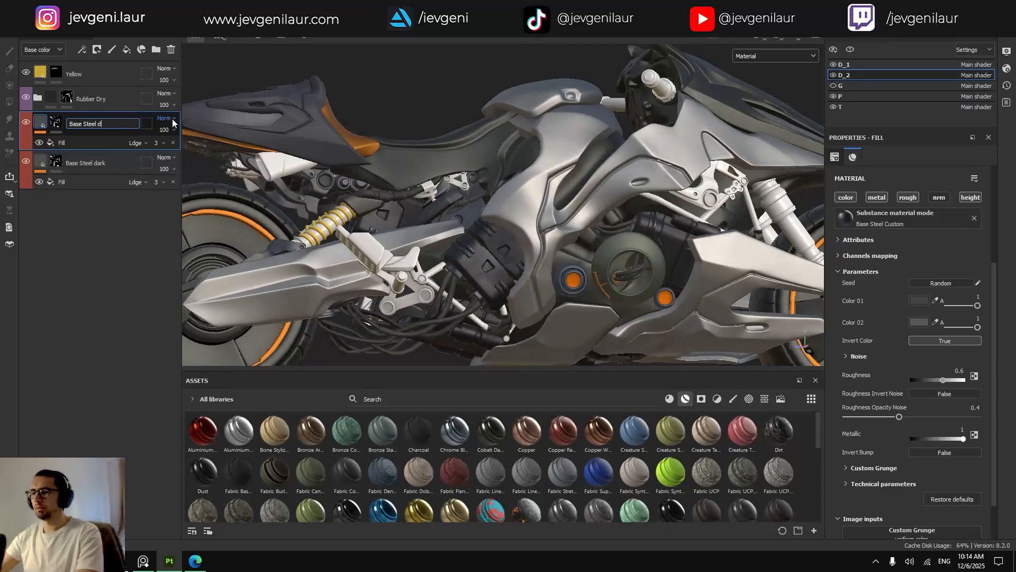
pyautogui.write('arkerer')
pyautogui.press('Return')
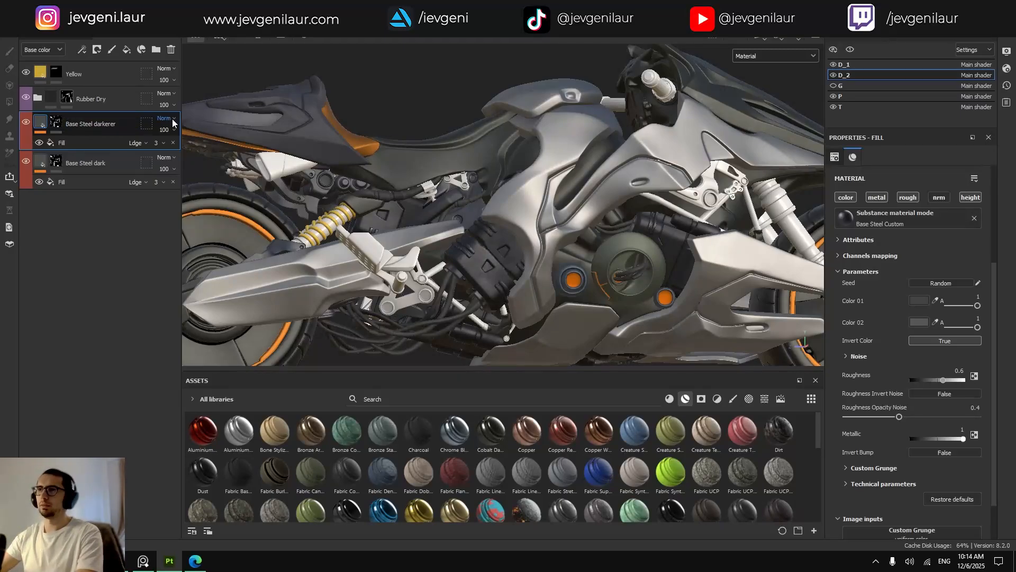
# Reset the Base Steel darkerer mask to black and mesh-fill the front suspension's upper linkage plate into it.
pyautogui.rightClick(51, 122)
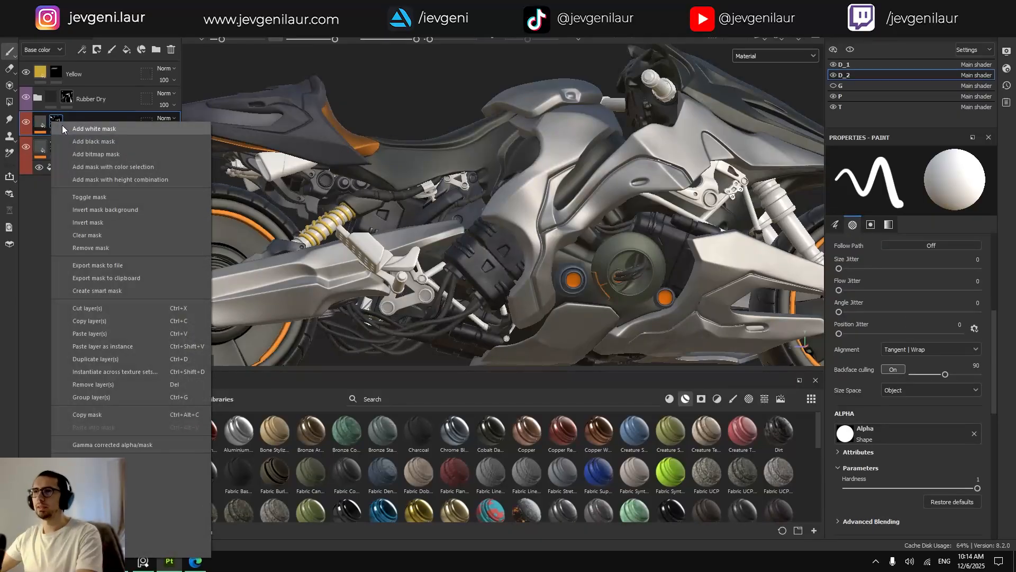
pyautogui.click(67, 135)
pyautogui.press('4')
pyautogui.keyDown('alt'); pyautogui.moveTo(668, 243); pyautogui.dragTo(519, 244, button='middle'); pyautogui.keyUp('alt')
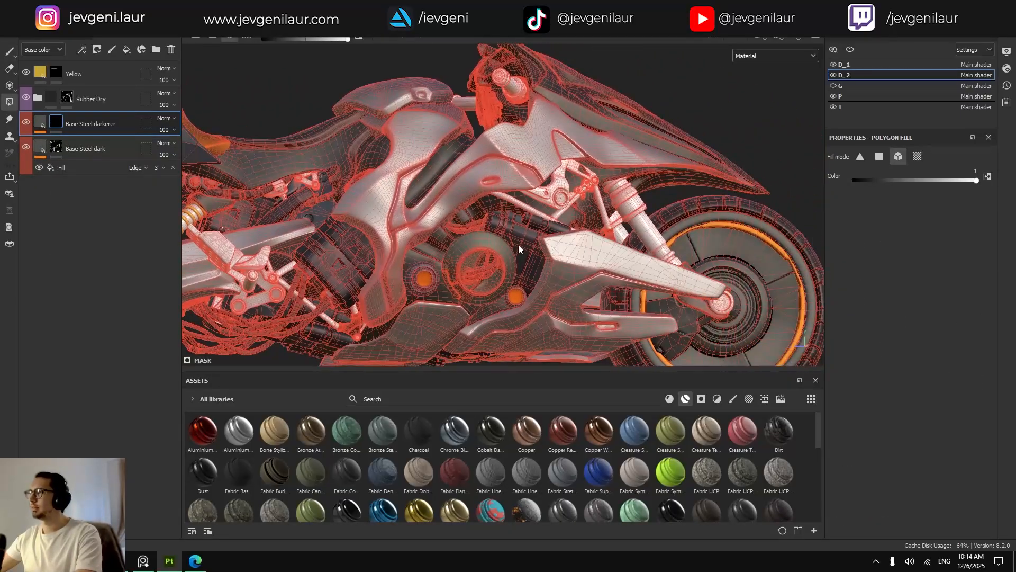
pyautogui.scroll(3, 556, 201)
pyautogui.click(559, 191)
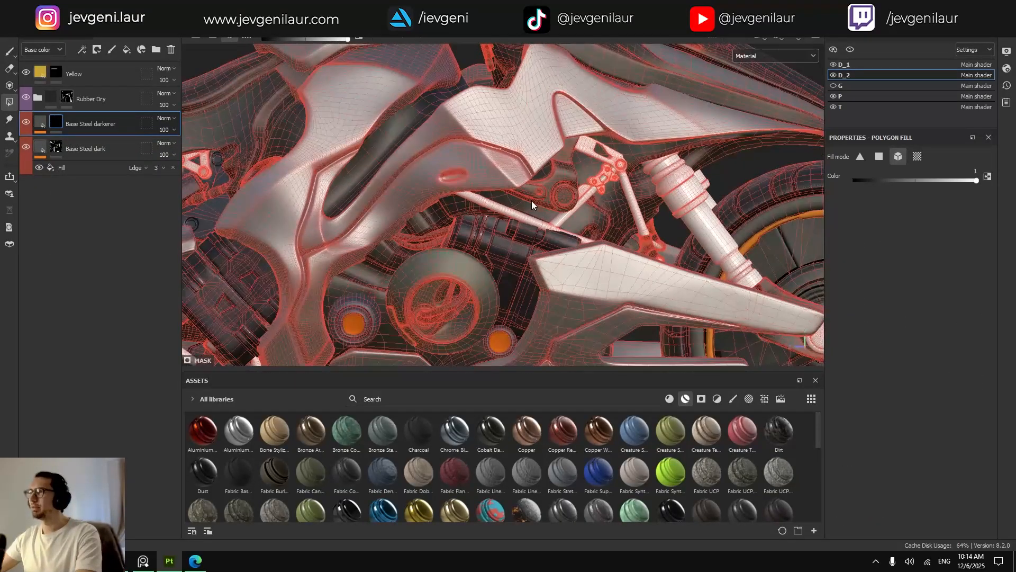
pyautogui.press('1')
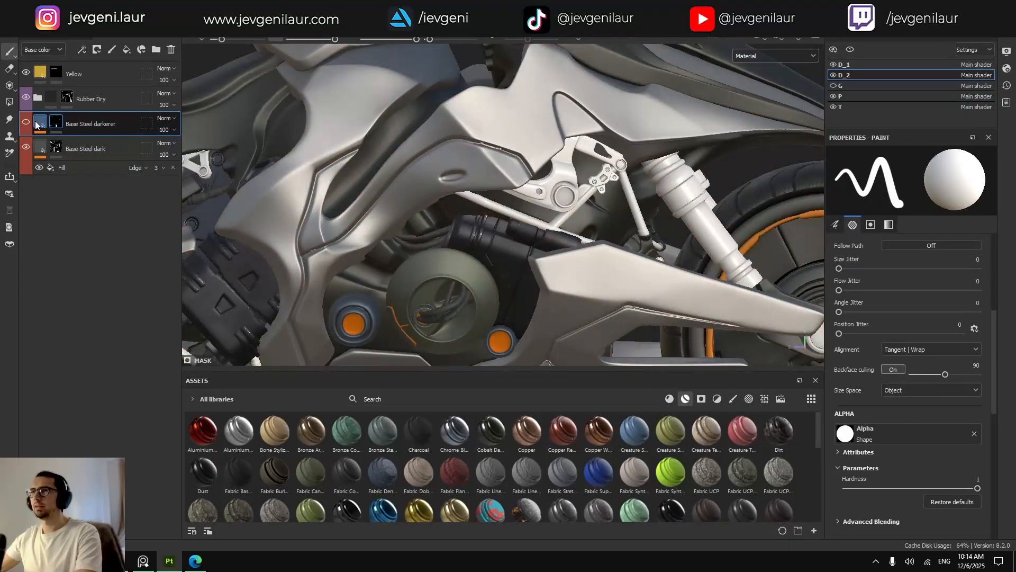
# Shift Color 02 of Base Steel darkerer to a slightly lighter bluish grey, 545863, and check it on the motorcycle.
pyautogui.click(41, 124)
pyautogui.click(919, 323)
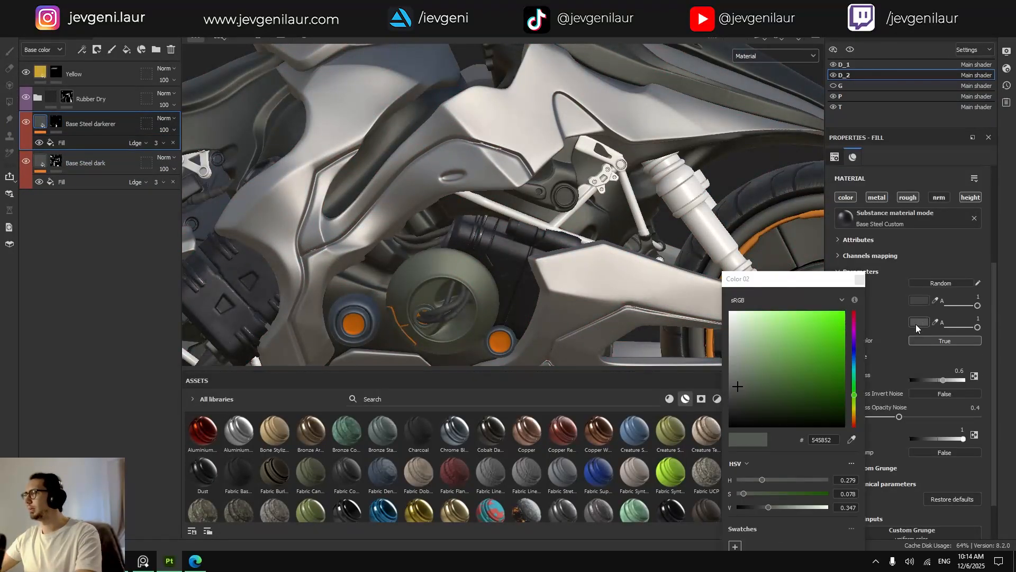
pyautogui.moveTo(853, 358); pyautogui.dragTo(855, 356)
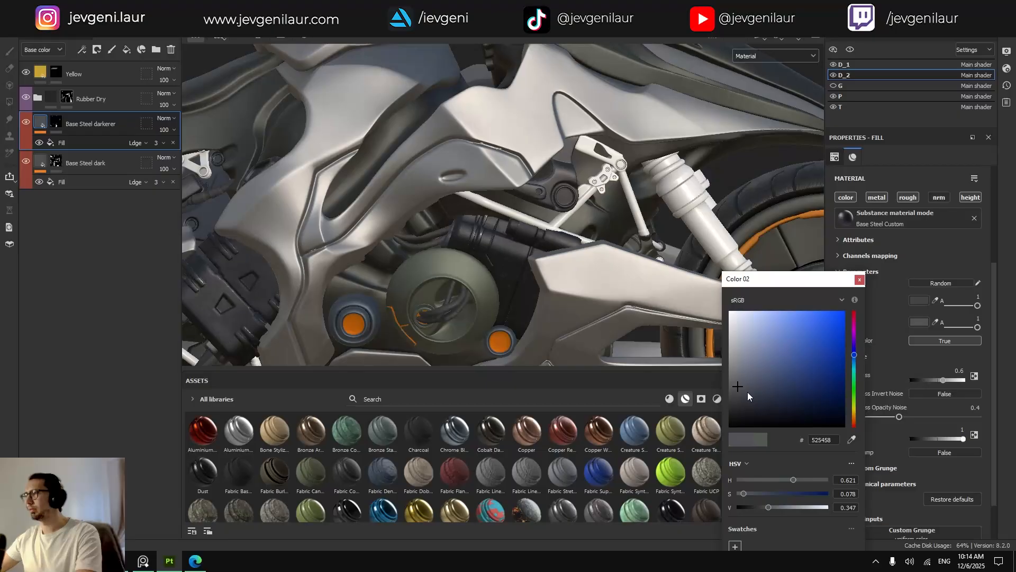
pyautogui.moveTo(747, 387); pyautogui.dragTo(745, 382)
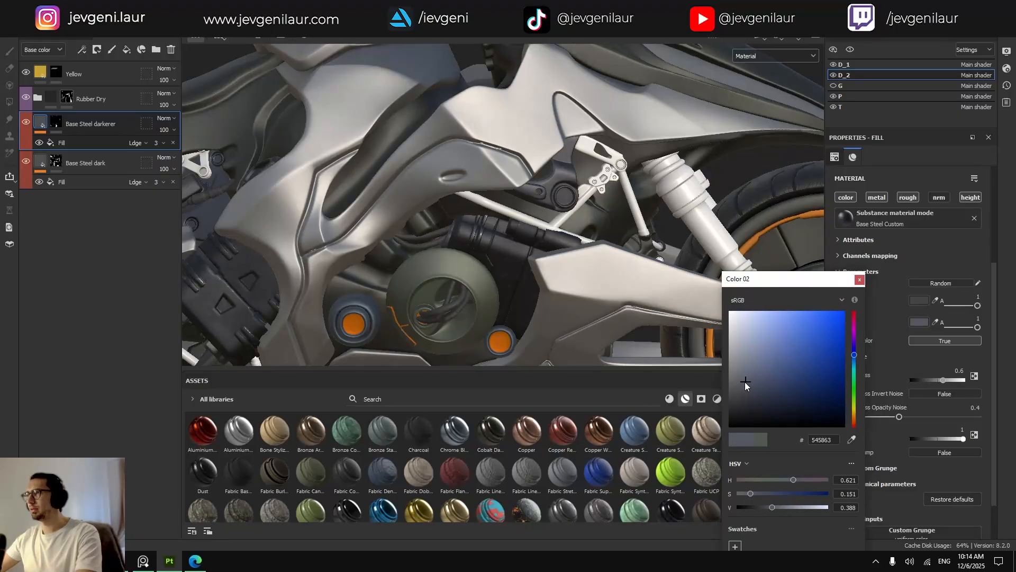
pyautogui.click(859, 280)
pyautogui.keyDown('alt'); pyautogui.moveTo(655, 224); pyautogui.dragTo(563, 235); pyautogui.keyUp('alt')
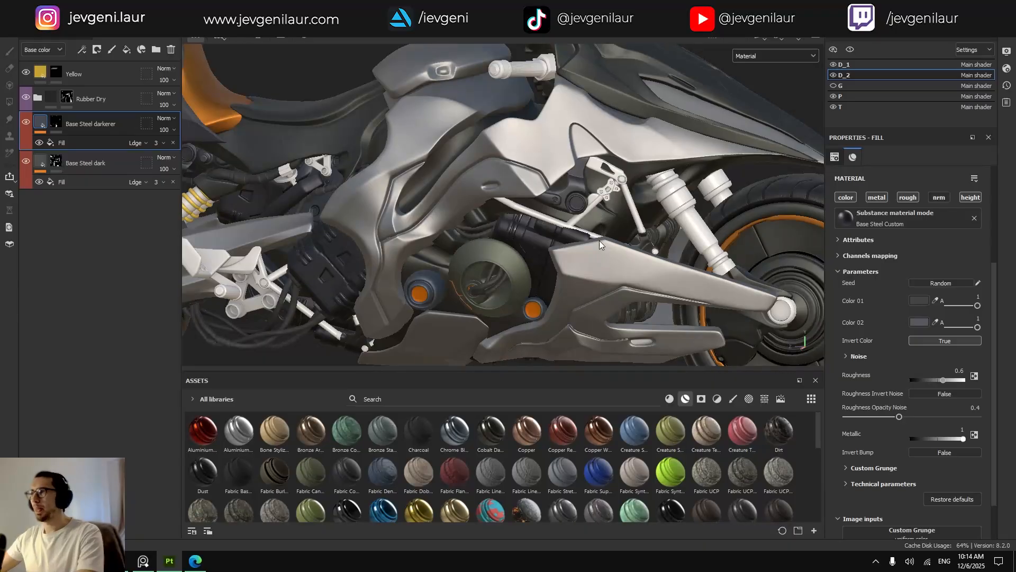
pyautogui.keyDown('alt'); pyautogui.moveTo(599, 240); pyautogui.dragTo(664, 205); pyautogui.keyUp('alt')
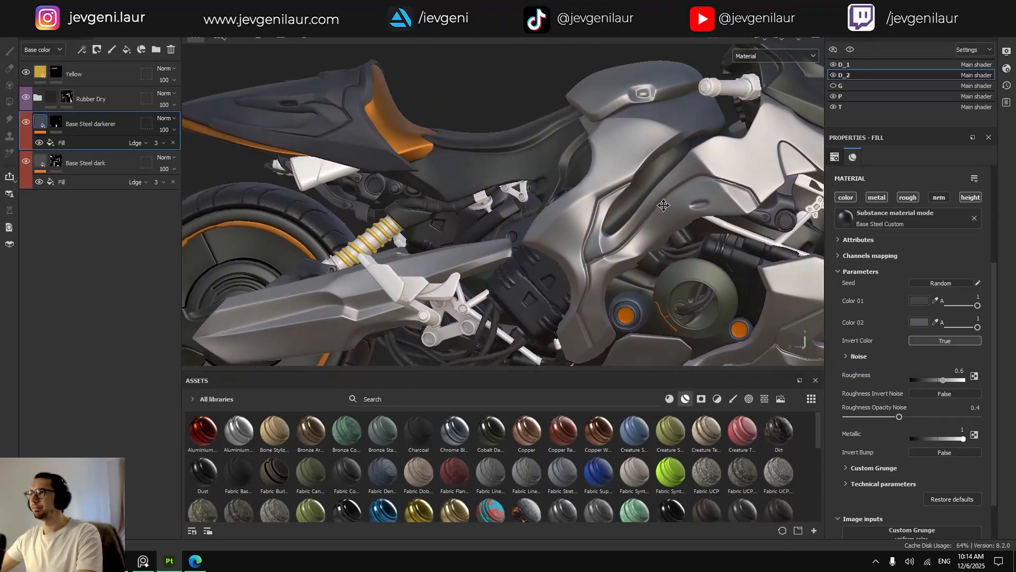
# Switch to the motorcycle reference board and examine the frame tubes, brackets and engine areas on the red, blue and green bikes.
pyautogui.keyDown('alt'); pyautogui.moveTo(664, 205); pyautogui.dragTo(683, 212, button='right'); pyautogui.keyUp('alt')
pyautogui.keyDown('alt'); pyautogui.moveTo(682, 212); pyautogui.dragTo(687, 177, button='middle'); pyautogui.keyUp('alt')
pyautogui.keyDown('alt'); pyautogui.moveTo(468, 285); pyautogui.dragTo(479, 267); pyautogui.keyUp('alt')
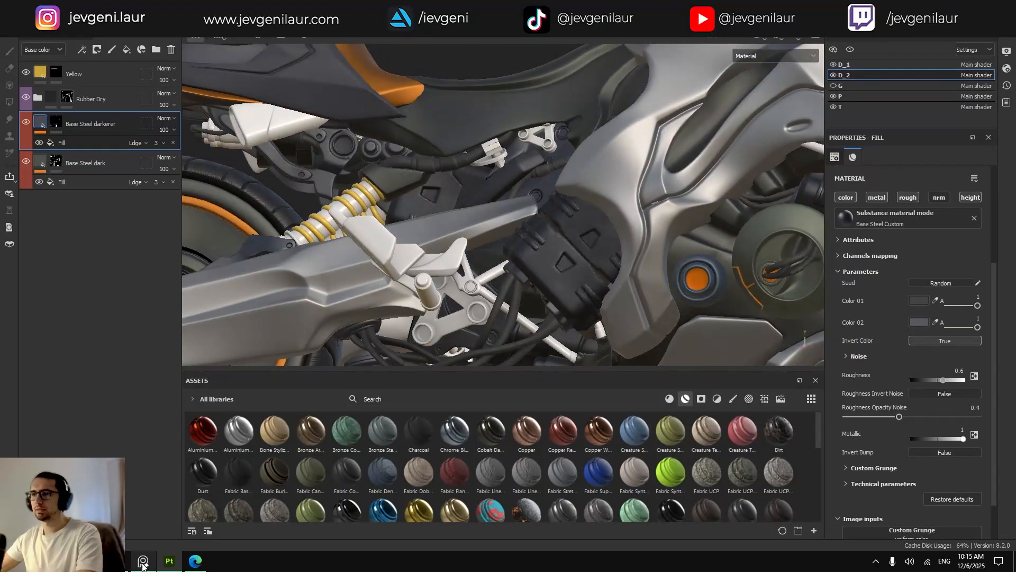
pyautogui.click(142, 562)
pyautogui.scroll(3, 483, 256)
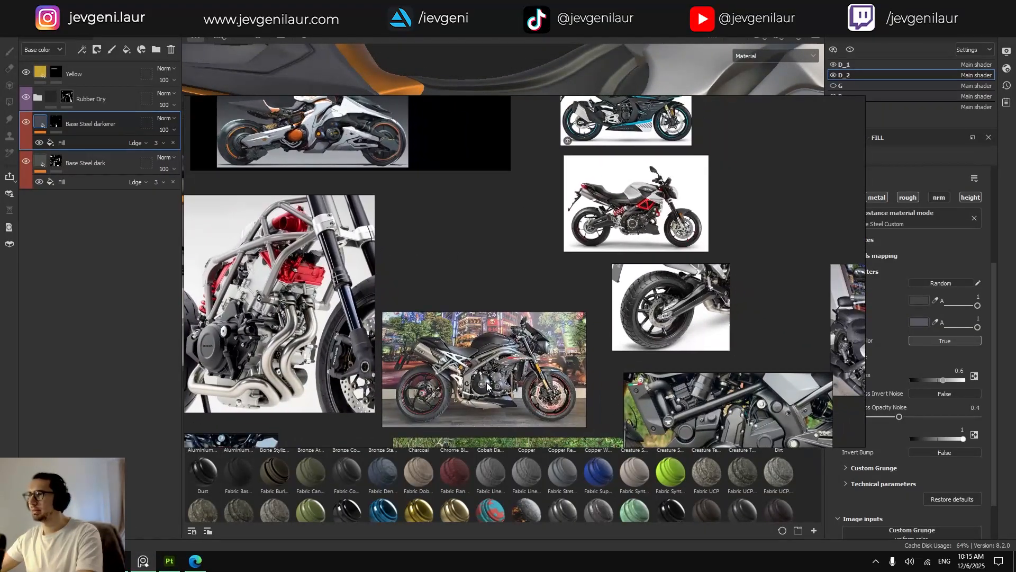
pyautogui.doubleClick(488, 387)
pyautogui.doubleClick(464, 398)
pyautogui.moveTo(454, 405); pyautogui.dragTo(528, 263, button='middle')
pyautogui.moveTo(562, 340); pyautogui.dragTo(513, 268, button='middle')
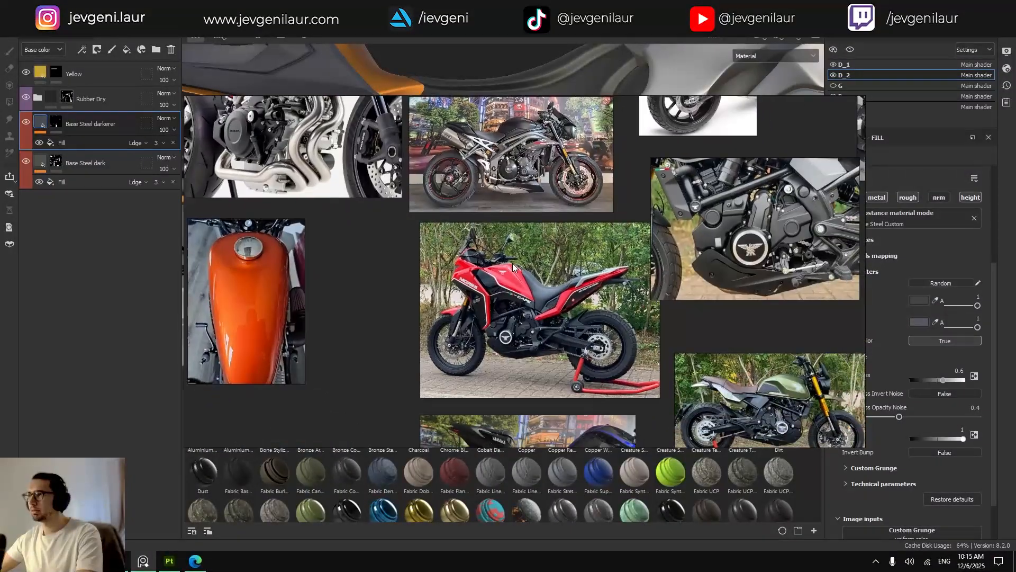
pyautogui.scroll(2, 551, 330)
pyautogui.scroll(3, 472, 314)
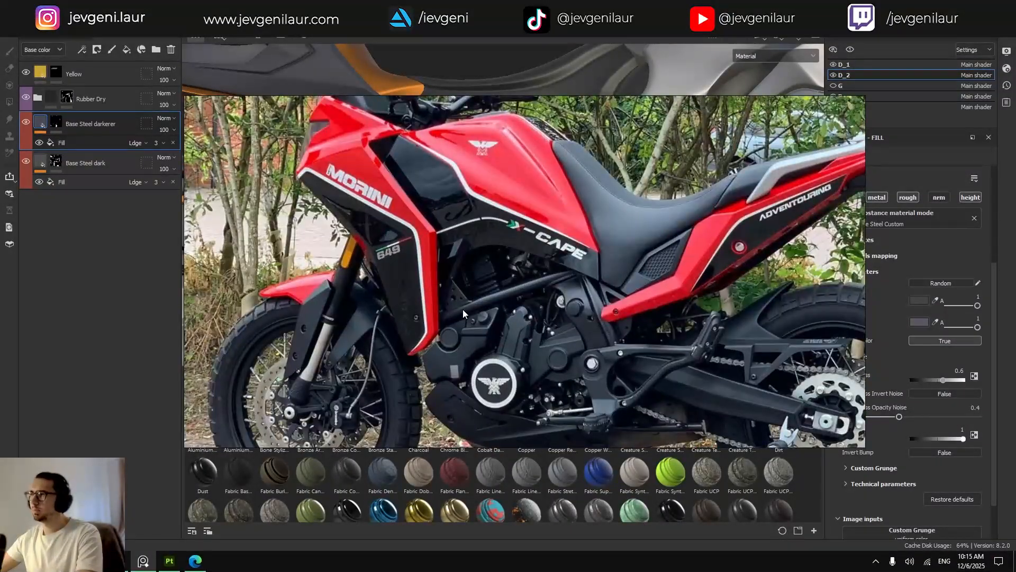
pyautogui.scroll(2, 471, 304)
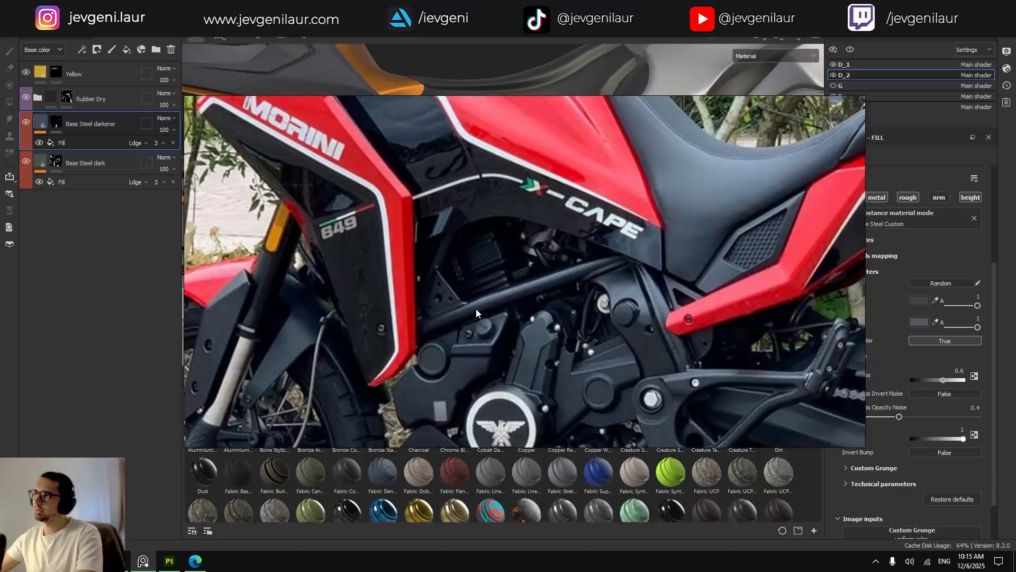
pyautogui.scroll(-10, 500, 294)
pyautogui.scroll(1, 506, 275)
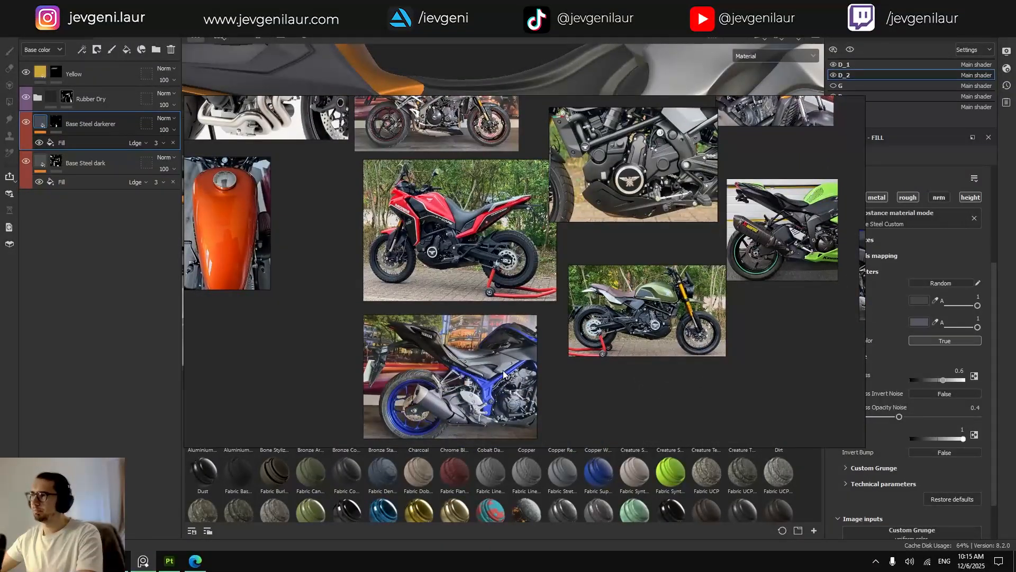
pyautogui.scroll(5, 504, 374)
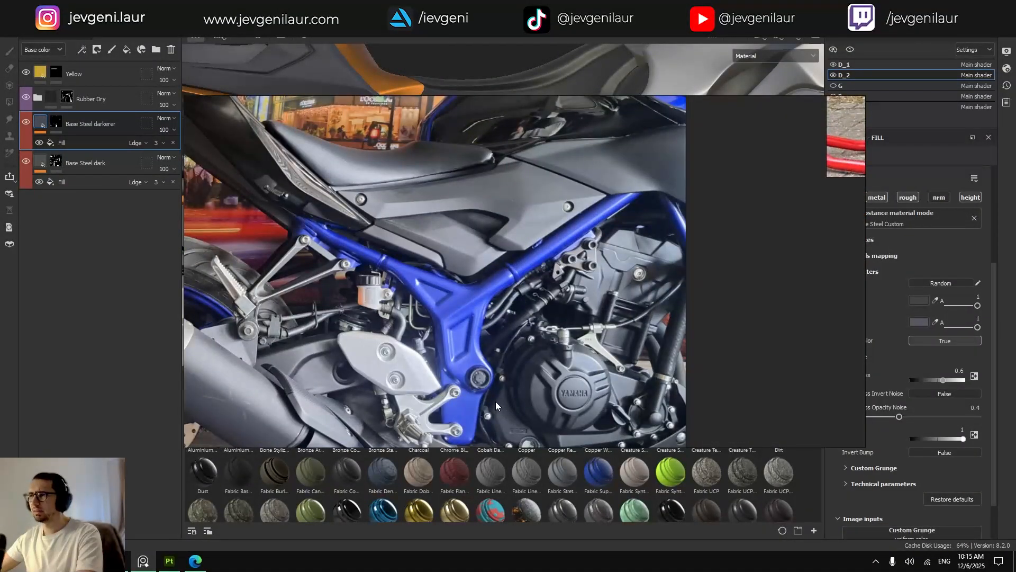
pyautogui.scroll(-7, 496, 406)
pyautogui.scroll(6, 517, 310)
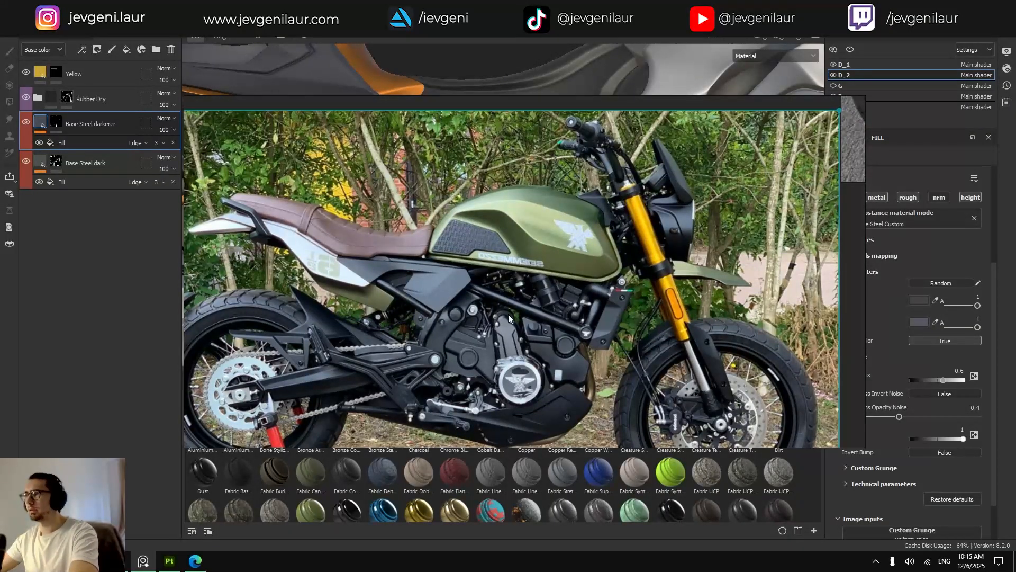
pyautogui.scroll(3, 534, 303)
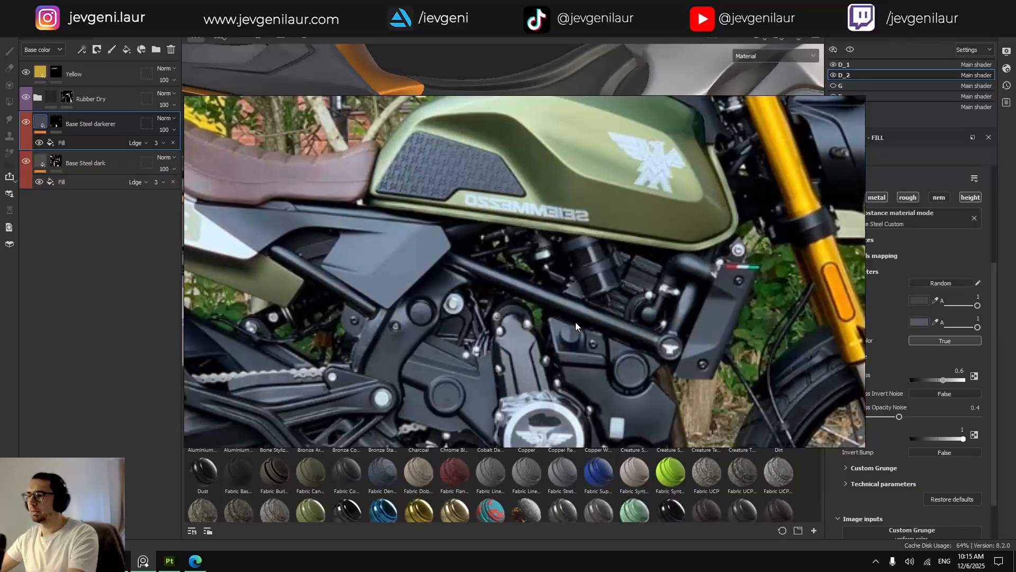
# Return to Substance Painter, add a fill layer directly above Base Steel darkerer and rename it Tubes.
pyautogui.hotkey('alt', 'Tab')
pyautogui.scroll(-4, 553, 280)
pyautogui.moveTo(546, 269)
pyautogui.keyDown('alt'); pyautogui.mouseDown(button='middle')
pyautogui.moveTo(397, 253)
pyautogui.moveTo(392, 242)
pyautogui.moveTo(479, 227)
pyautogui.mouseUp(button='middle'); pyautogui.keyUp('alt')
pyautogui.scroll(3, 479, 227)
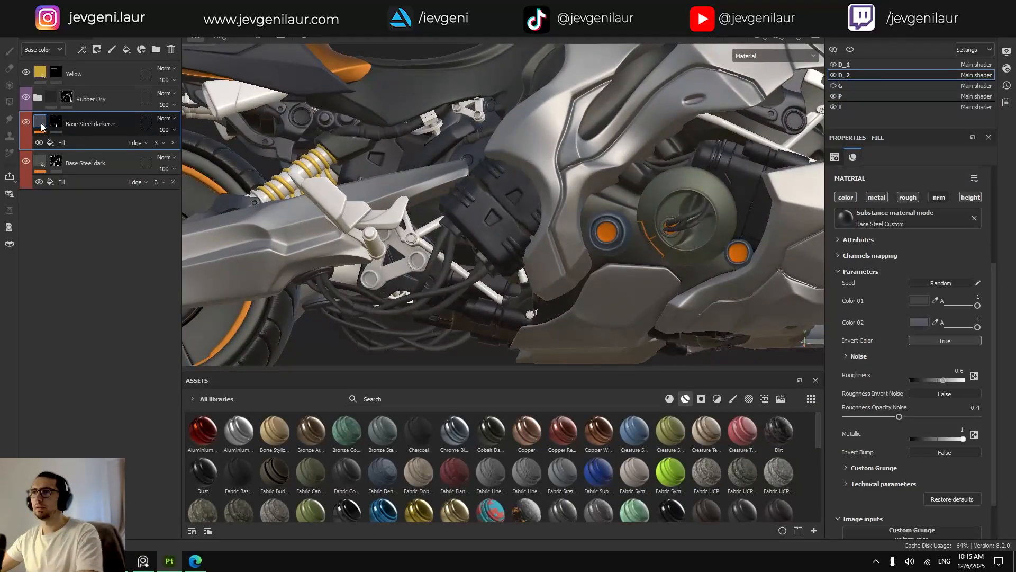
pyautogui.click(125, 52)
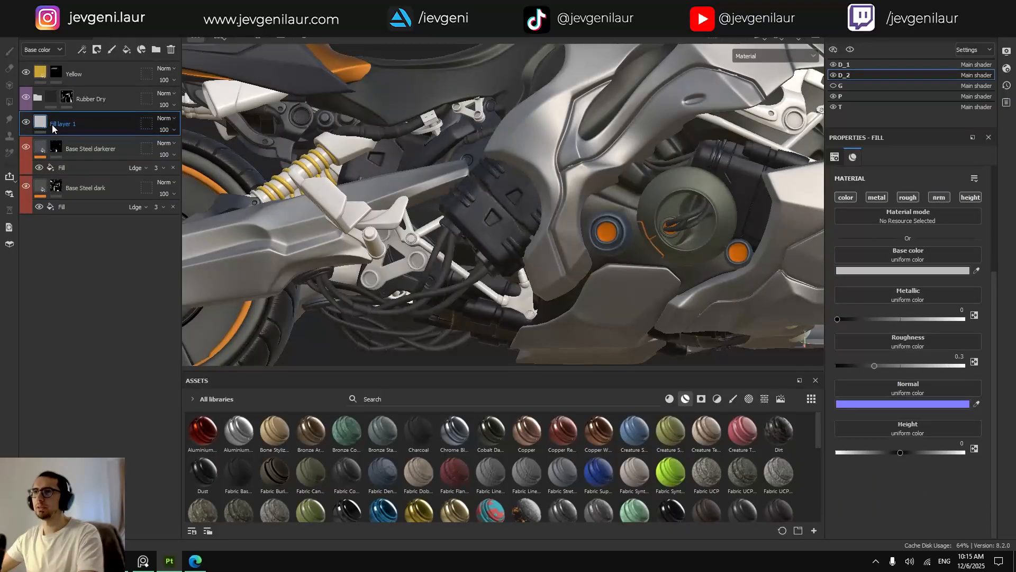
pyautogui.doubleClick(59, 124)
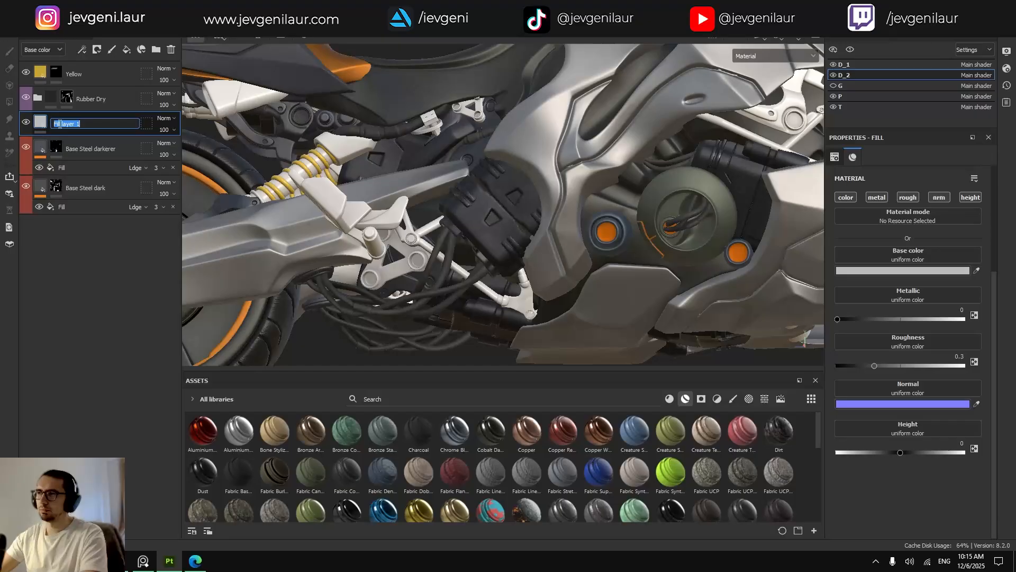
pyautogui.write('Tubes')
pyautogui.press('Return')
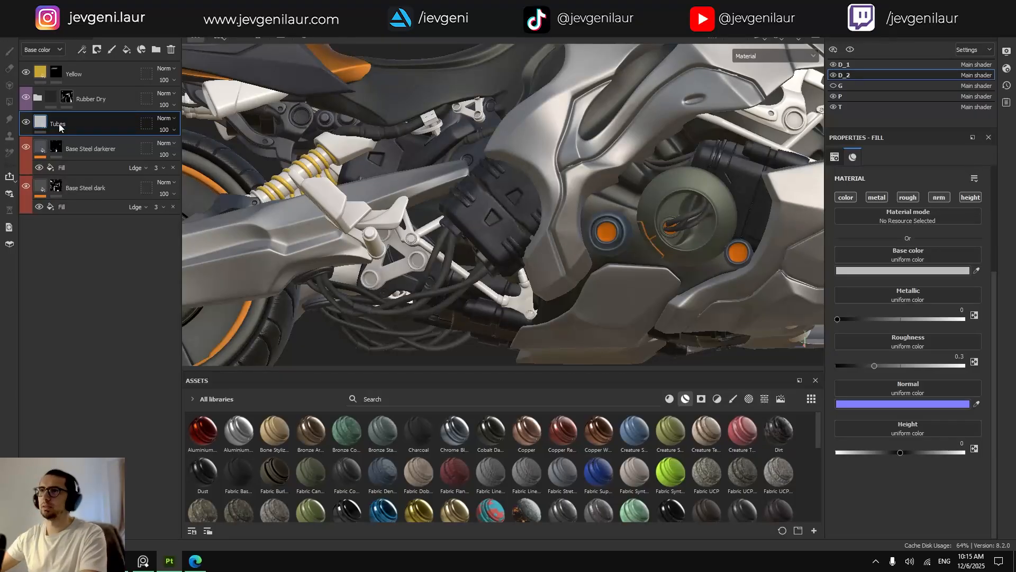
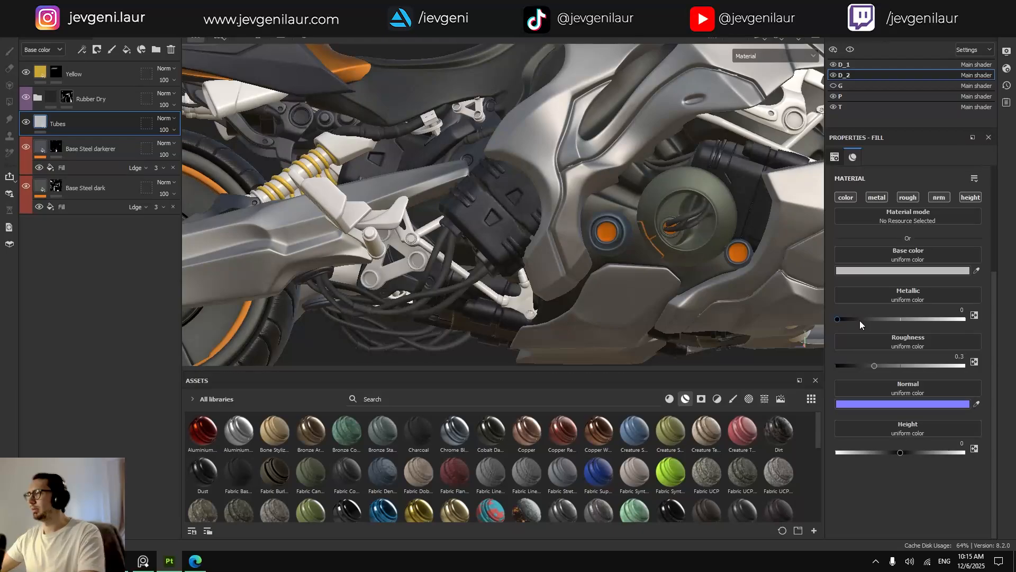
# Set the Tubes layer's metallic to 1 and its roughness to 0.4449.
pyautogui.moveTo(860, 319); pyautogui.dragTo(965, 320)
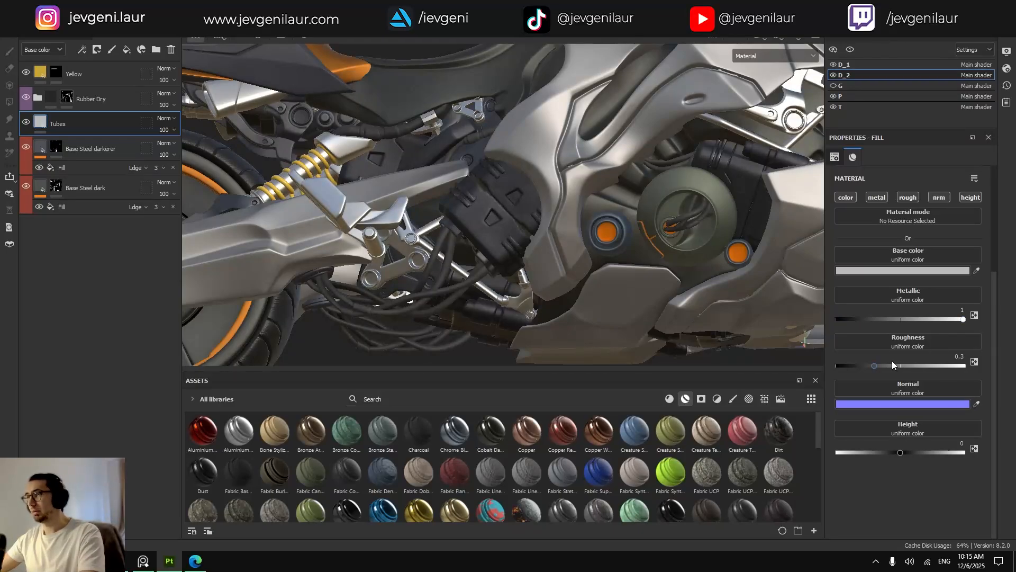
pyautogui.keyDown('alt'); pyautogui.moveTo(453, 284); pyautogui.dragTo(533, 307, button='right'); pyautogui.keyUp('alt')
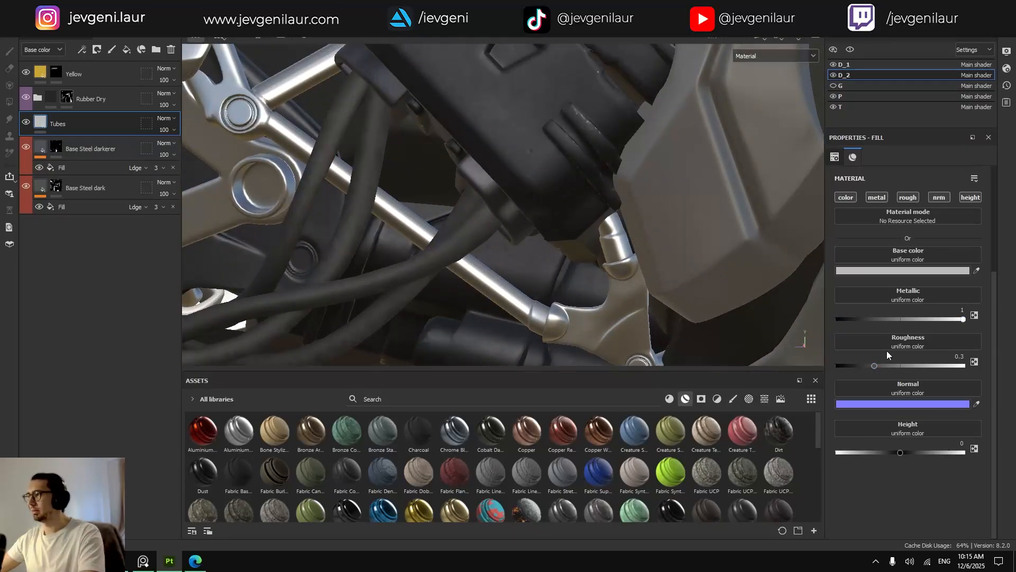
pyautogui.moveTo(878, 364); pyautogui.dragTo(891, 363)
pyautogui.scroll(-5, 535, 234)
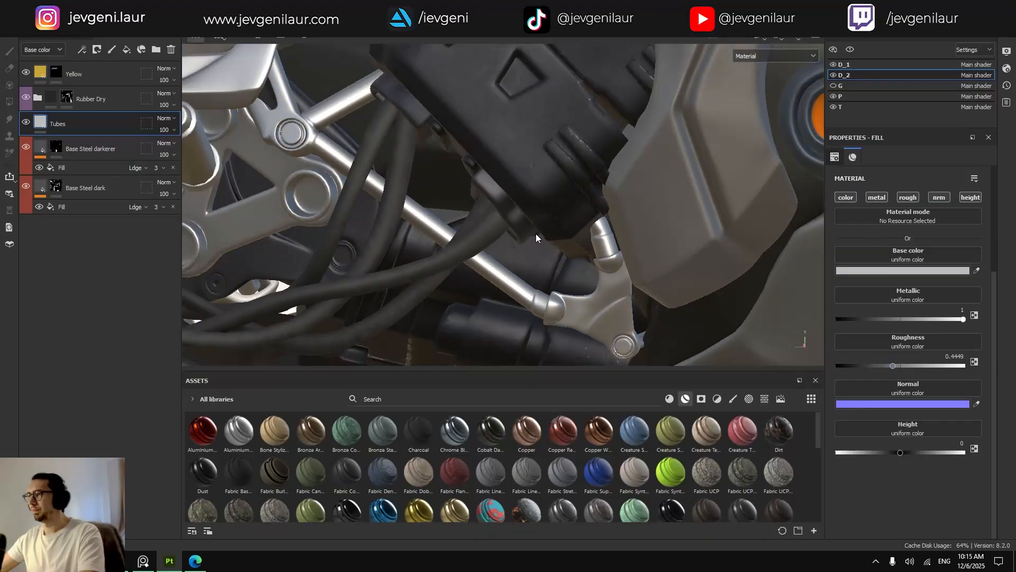
pyautogui.scroll(2, 544, 246)
# Set the Tubes layer's base color to a dark bluish grey, 626971.
pyautogui.click(900, 271)
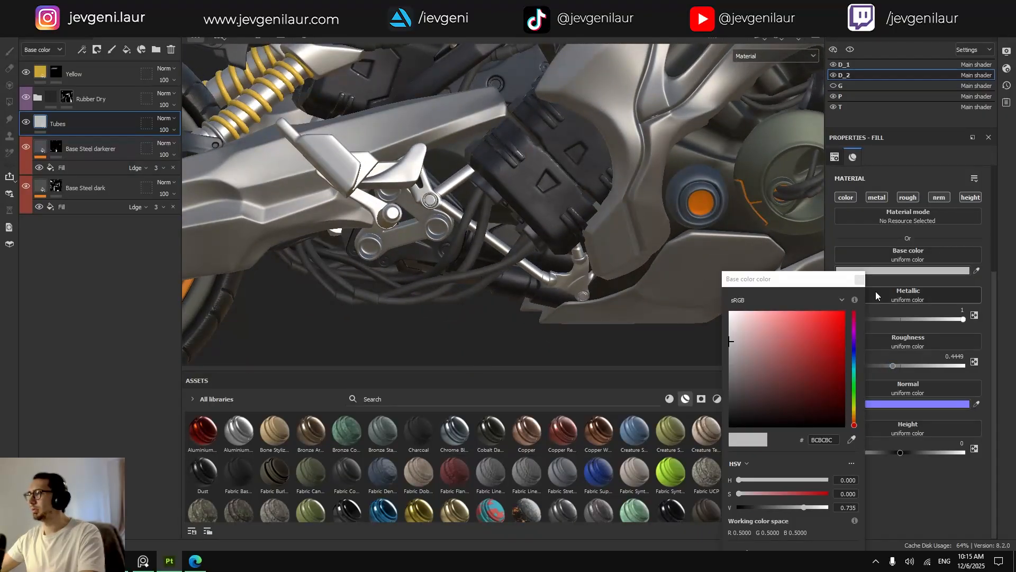
pyautogui.click(742, 377)
pyautogui.click(739, 371)
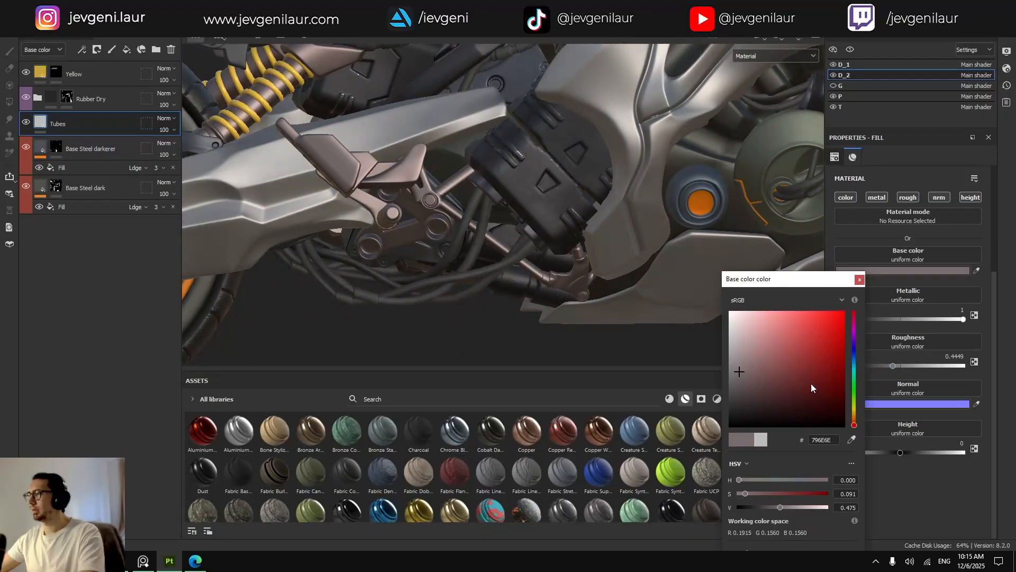
pyautogui.moveTo(854, 377); pyautogui.dragTo(854, 360)
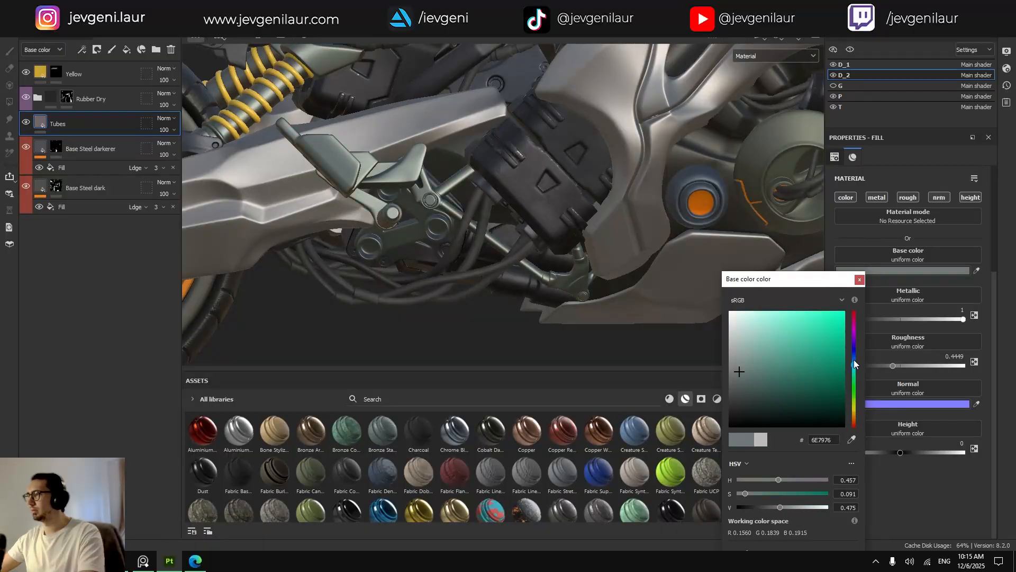
pyautogui.click(746, 385)
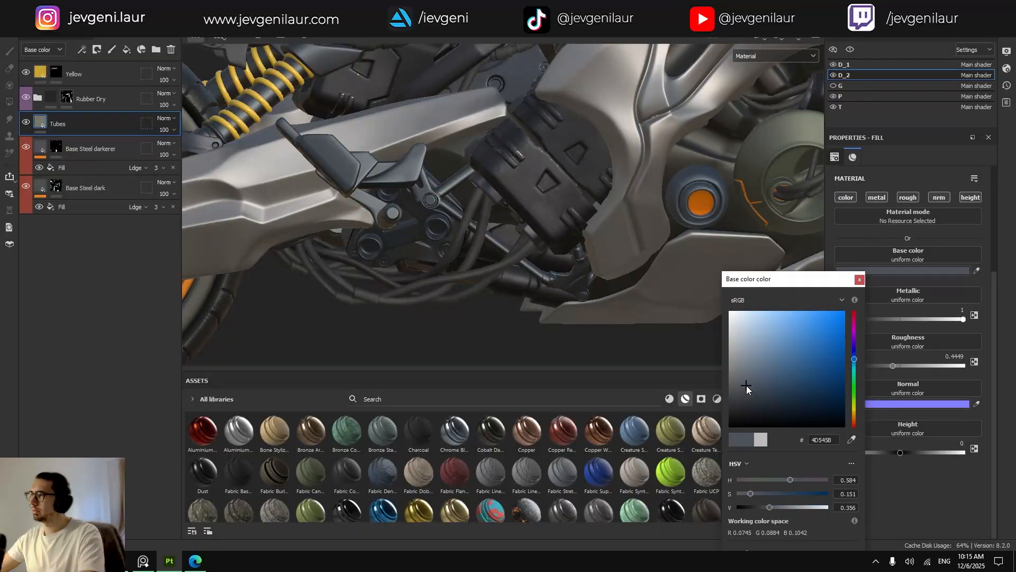
pyautogui.click(739, 386)
pyautogui.click(739, 375)
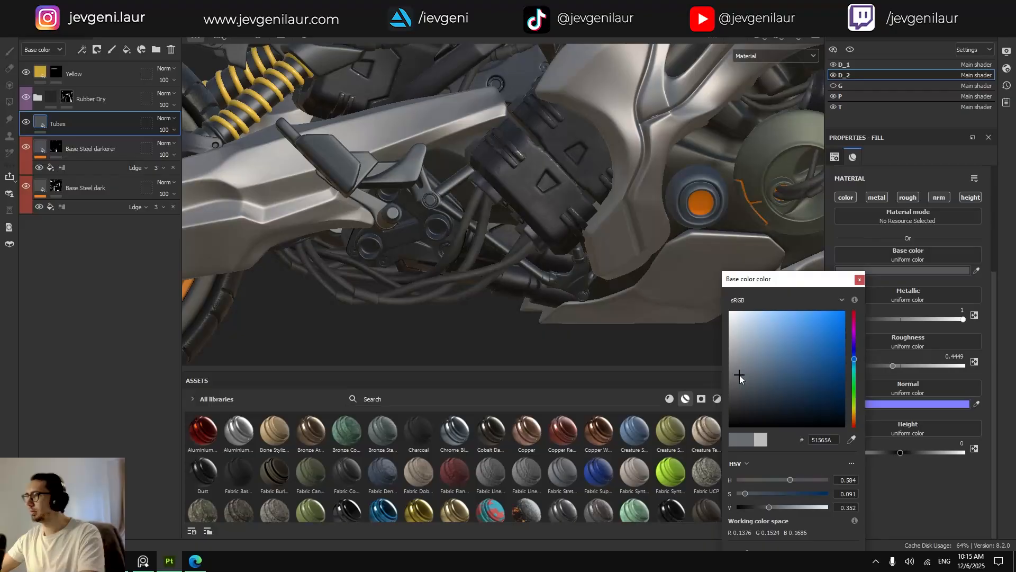
pyautogui.click(744, 374)
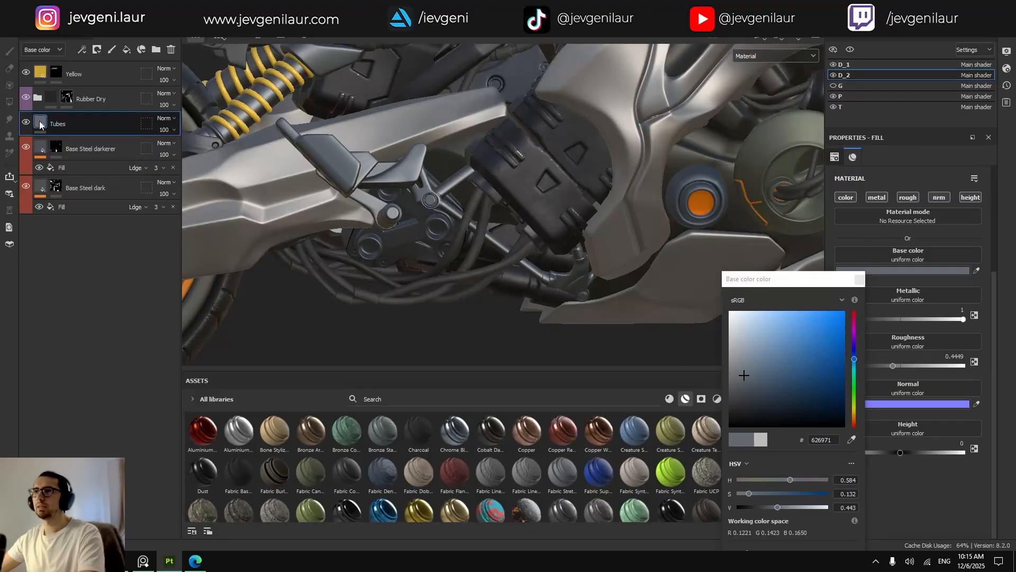
# Add a black mask to the Tubes layer and mesh-fill the slanted tube linkage behind the footpeg bracket into it.
pyautogui.rightClick(61, 126)
pyautogui.click(94, 20)
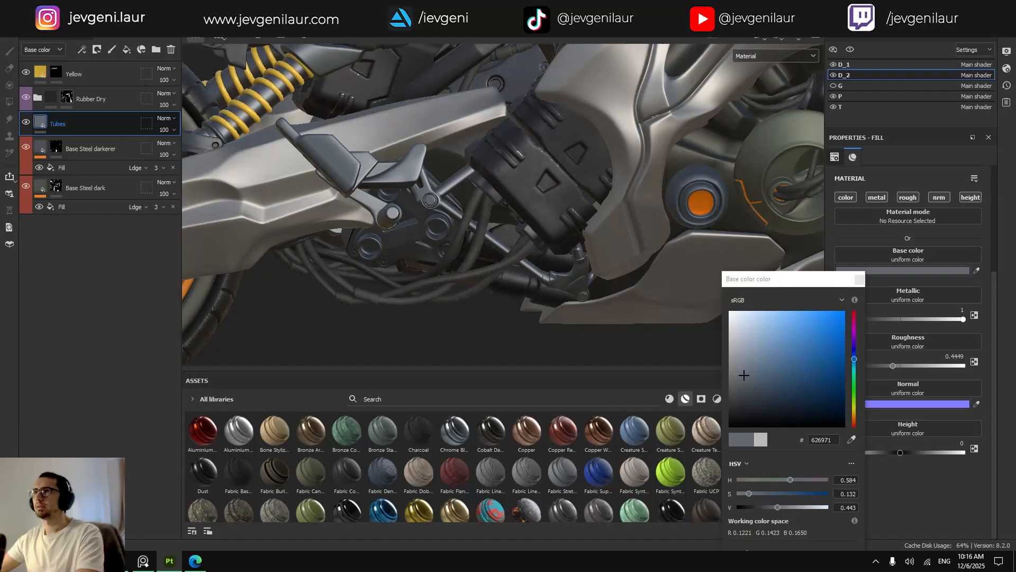
pyautogui.scroll(4, 446, 228)
pyautogui.click(462, 201)
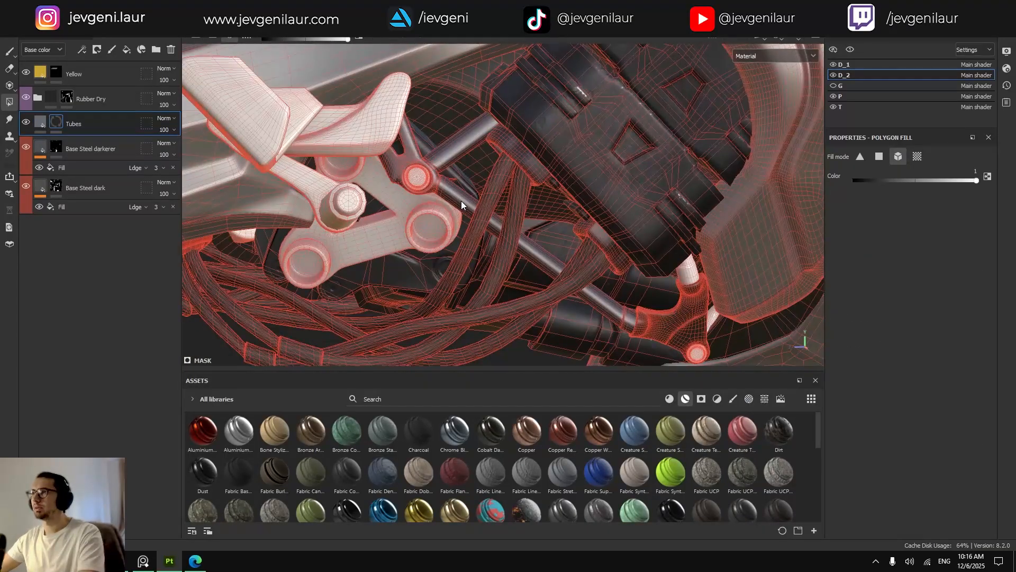
# Inspect the lower bracket, the footpeg linkage and the area under the seat for further parts that suit the Tubes material.
pyautogui.scroll(-3, 458, 198)
pyautogui.scroll(3, 608, 262)
pyautogui.scroll(3, 611, 263)
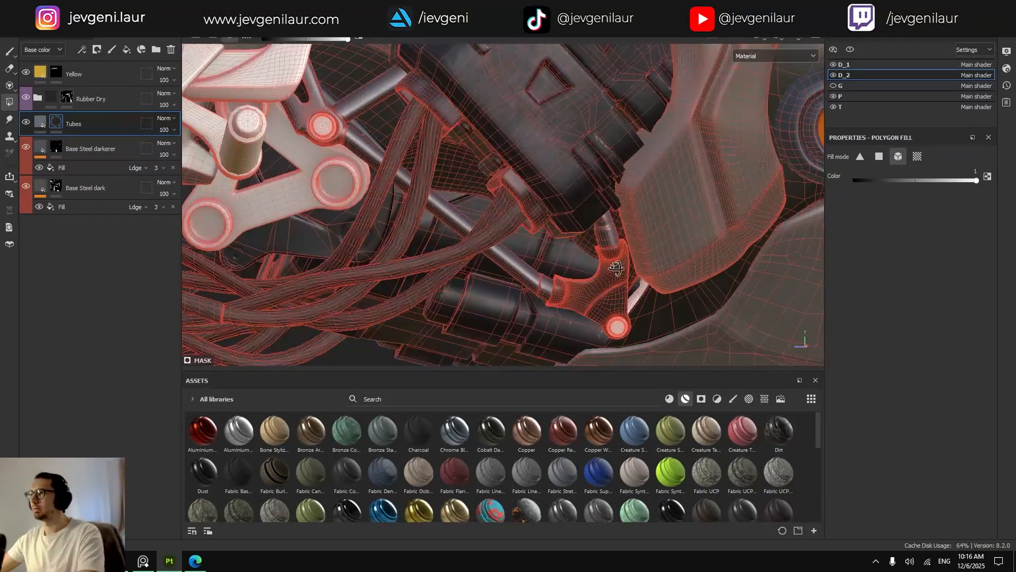
pyautogui.keyDown('alt'); pyautogui.moveTo(611, 263); pyautogui.dragTo(630, 275); pyautogui.keyUp('alt')
pyautogui.keyDown('alt'); pyautogui.moveTo(347, 188); pyautogui.dragTo(511, 309, button='middle'); pyautogui.keyUp('alt')
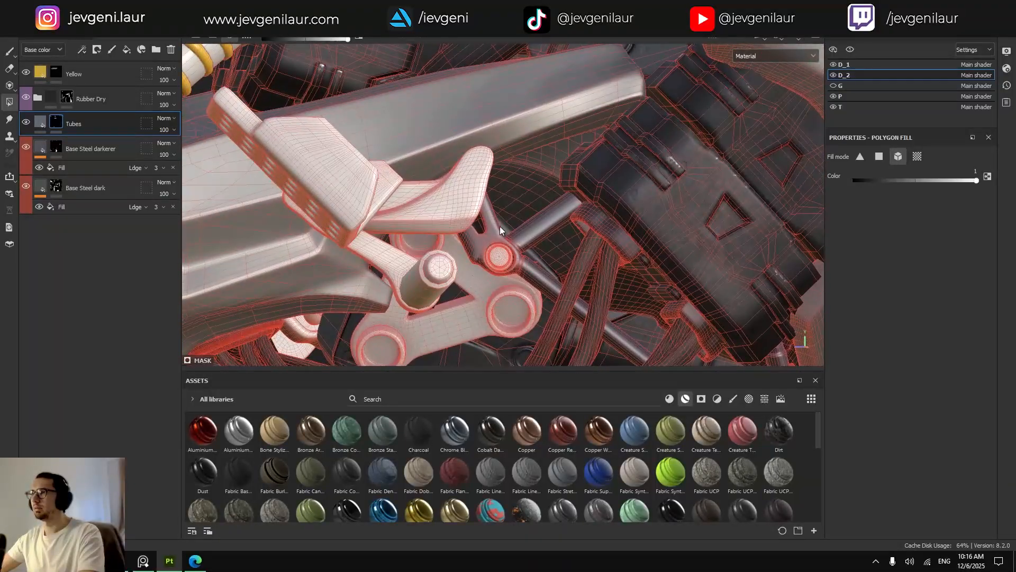
pyautogui.scroll(-3, 500, 227)
pyautogui.keyDown('alt'); pyautogui.moveTo(508, 212); pyautogui.dragTo(544, 319, button='middle'); pyautogui.keyUp('alt')
pyautogui.keyDown('alt'); pyautogui.moveTo(480, 229); pyautogui.dragTo(463, 256, button='middle'); pyautogui.keyUp('alt')
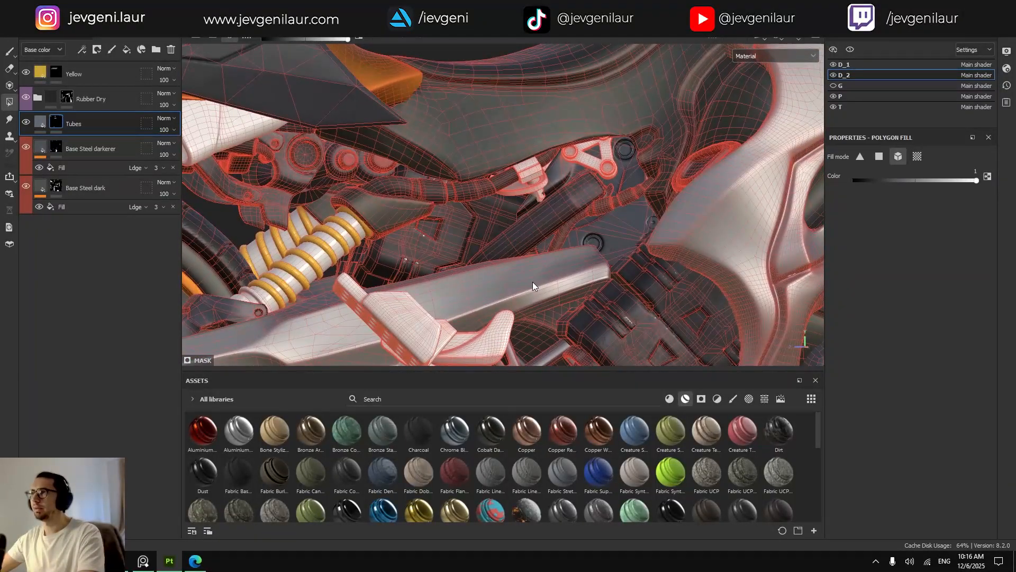
# Add a mesh part in the motorcycle's mid-section to the Tubes layer mask with whole-mesh Polygon Fill.
pyautogui.scroll(-3, 534, 283)
pyautogui.keyDown('alt'); pyautogui.moveTo(592, 287); pyautogui.dragTo(481, 253, button='middle'); pyautogui.keyUp('alt')
pyautogui.keyDown('alt'); pyautogui.moveTo(582, 255); pyautogui.dragTo(497, 297, button='middle'); pyautogui.keyUp('alt')
pyautogui.scroll(3, 508, 280)
pyautogui.click(548, 210)
# Add the small bent pipe beside the white shock absorber to the Tubes mask with whole-mesh Polygon Fill.
pyautogui.keyDown('alt'); pyautogui.moveTo(611, 236); pyautogui.dragTo(528, 221, button='middle'); pyautogui.keyUp('alt')
pyautogui.scroll(-3, 528, 221)
pyautogui.keyDown('alt'); pyautogui.moveTo(628, 295); pyautogui.dragTo(594, 302); pyautogui.keyUp('alt')
pyautogui.keyDown('alt'); pyautogui.moveTo(595, 302); pyautogui.dragTo(525, 274, button='middle'); pyautogui.keyUp('alt')
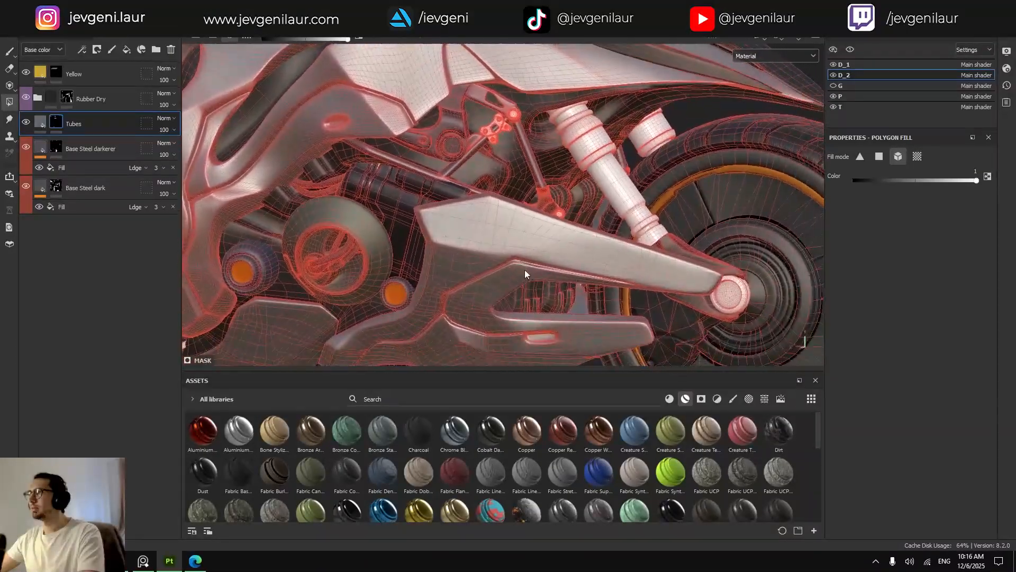
pyautogui.moveTo(590, 260)
pyautogui.keyDown('alt'); pyautogui.mouseDown()
pyautogui.moveTo(575, 258)
pyautogui.moveTo(580, 273)
pyautogui.mouseUp(); pyautogui.keyUp('alt')
pyautogui.press('1')
pyautogui.scroll(-2, 555, 259)
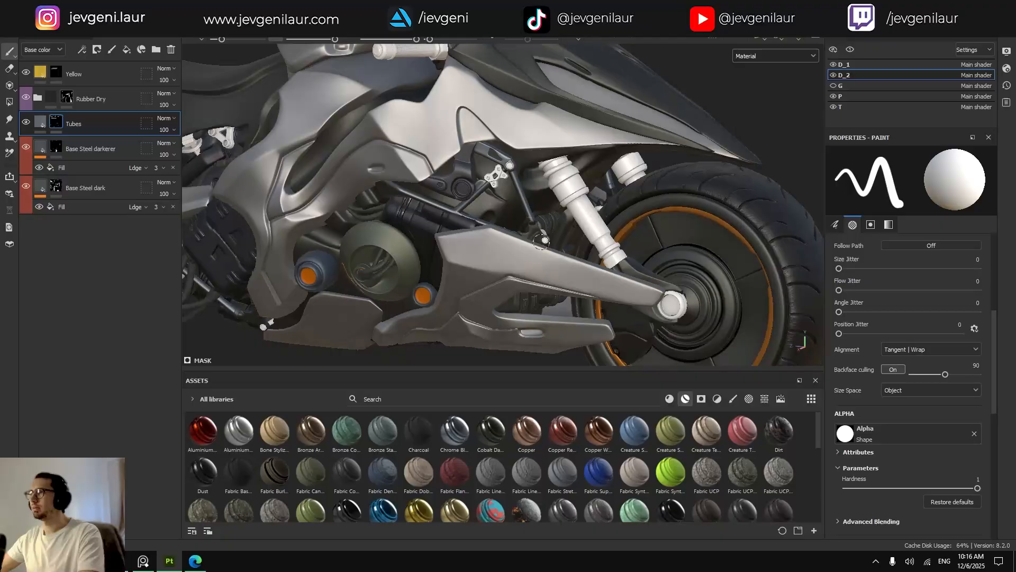
pyautogui.scroll(6, 541, 240)
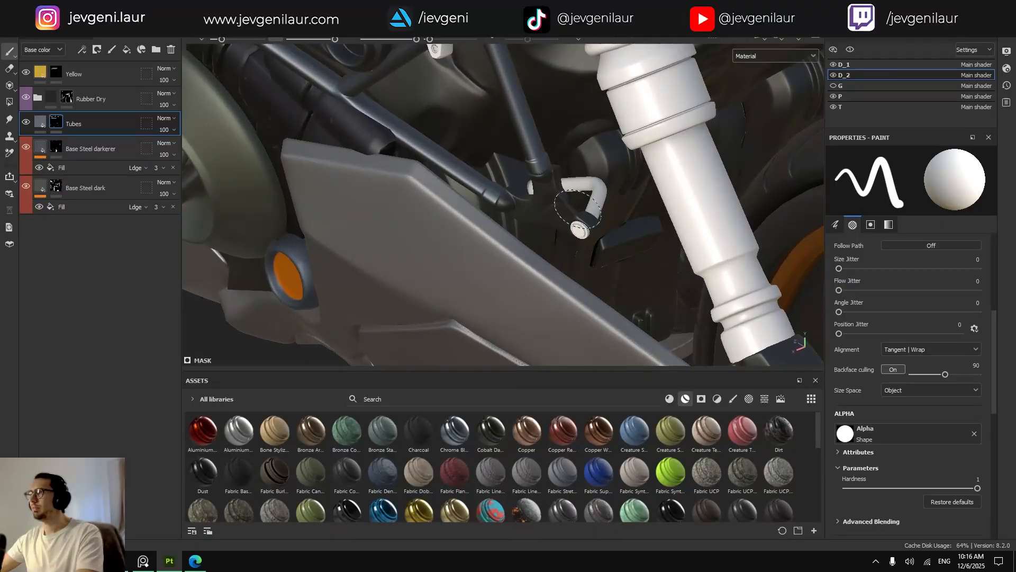
pyautogui.press('4')
pyautogui.click(599, 196)
pyautogui.press('1')
pyautogui.scroll(-6, 572, 207)
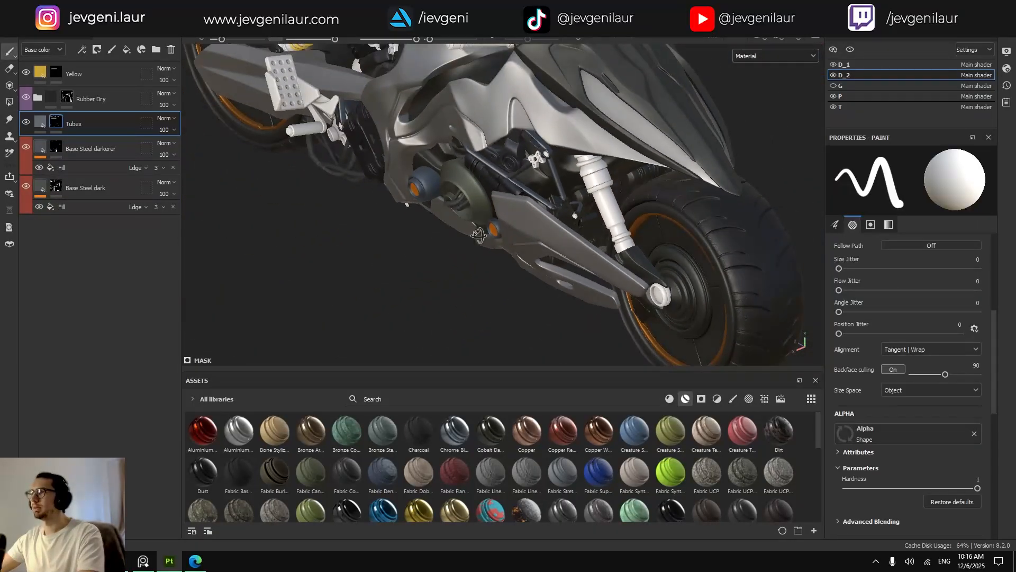
# Move the Tubes layer above the Rubber Dry folder in the layer stack.
pyautogui.keyDown('alt'); pyautogui.moveTo(478, 235); pyautogui.dragTo(583, 257); pyautogui.keyUp('alt')
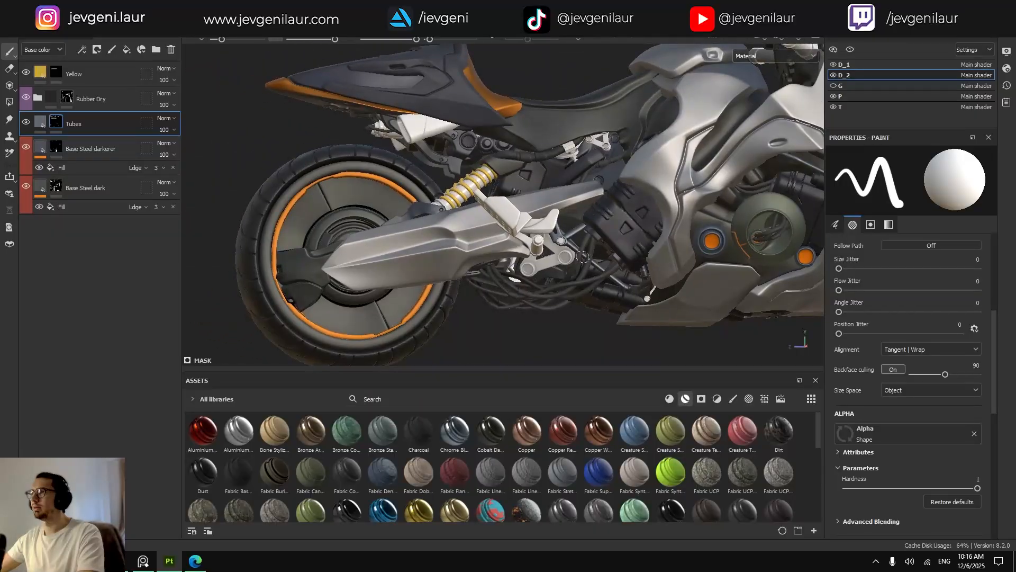
pyautogui.scroll(5, 363, 220)
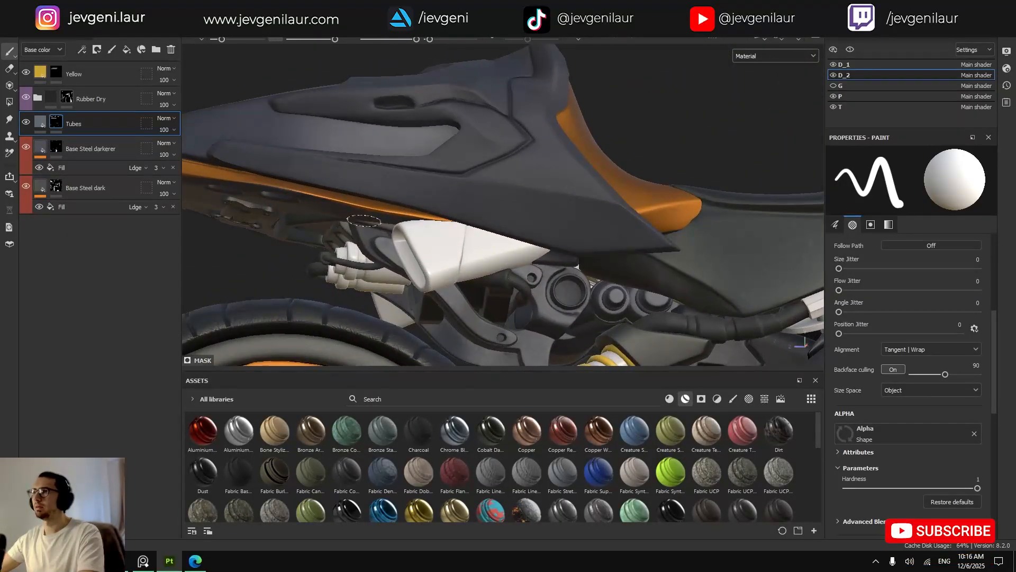
pyautogui.keyDown('alt'); pyautogui.moveTo(364, 220); pyautogui.dragTo(447, 221); pyautogui.keyUp('alt')
pyautogui.scroll(3, 446, 221)
pyautogui.press('4')
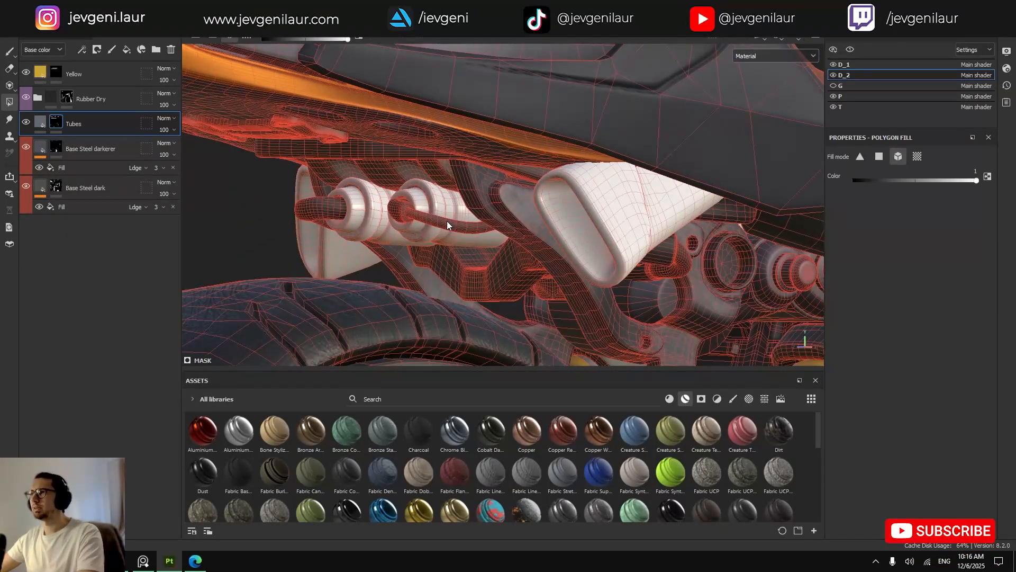
pyautogui.moveTo(42, 123); pyautogui.dragTo(47, 92)
# Examine the tubes around the rear cylinders and the white exhaust from several angles.
pyautogui.press('1')
pyautogui.scroll(-4, 445, 238)
pyautogui.moveTo(445, 238)
pyautogui.keyDown('alt'); pyautogui.mouseDown()
pyautogui.moveTo(386, 258)
pyautogui.moveTo(481, 253)
pyautogui.mouseUp(); pyautogui.keyUp('alt')
pyautogui.keyDown('alt'); pyautogui.moveTo(483, 253); pyautogui.dragTo(233, 151, button='middle'); pyautogui.keyUp('alt')
pyautogui.keyDown('alt'); pyautogui.moveTo(492, 297); pyautogui.dragTo(593, 296, button='middle'); pyautogui.keyUp('alt')
pyautogui.keyDown('alt'); pyautogui.moveTo(504, 245); pyautogui.dragTo(577, 233); pyautogui.keyUp('alt')
pyautogui.keyDown('alt'); pyautogui.moveTo(434, 159); pyautogui.dragTo(519, 180, button='right'); pyautogui.keyUp('alt')
pyautogui.keyDown('alt'); pyautogui.moveTo(424, 133); pyautogui.dragTo(441, 239, button='middle'); pyautogui.keyUp('alt')
pyautogui.moveTo(440, 239)
pyautogui.keyDown('alt'); pyautogui.mouseDown()
pyautogui.moveTo(400, 202)
pyautogui.moveTo(321, 201)
pyautogui.mouseUp(); pyautogui.keyUp('alt')
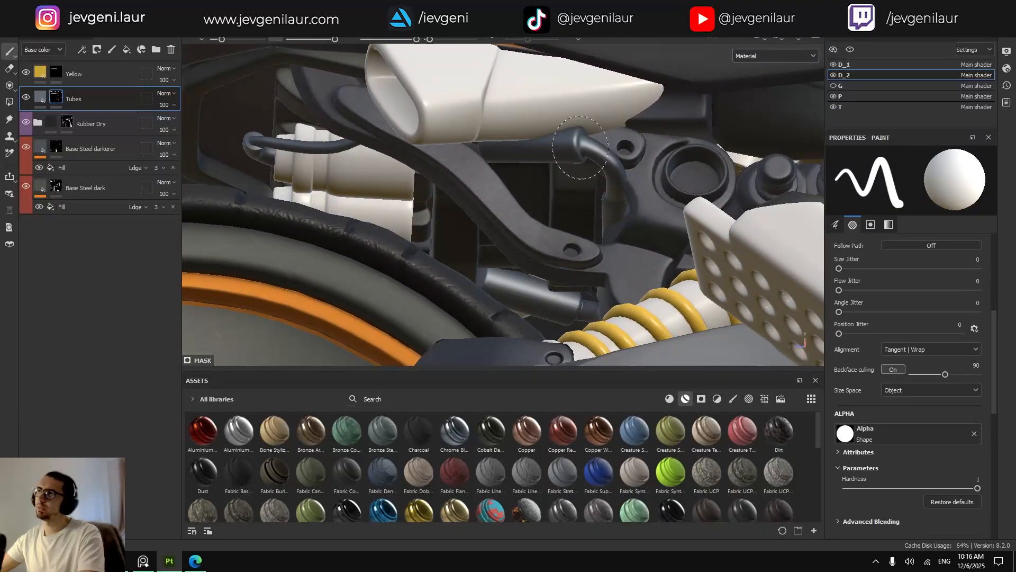
pyautogui.keyDown('alt'); pyautogui.moveTo(517, 163); pyautogui.dragTo(556, 159); pyautogui.keyUp('alt')
pyautogui.keyDown('alt'); pyautogui.moveTo(402, 175); pyautogui.dragTo(445, 185, button='right'); pyautogui.keyUp('alt')
pyautogui.keyDown('alt'); pyautogui.moveTo(381, 183); pyautogui.dragTo(504, 219, button='middle'); pyautogui.keyUp('alt')
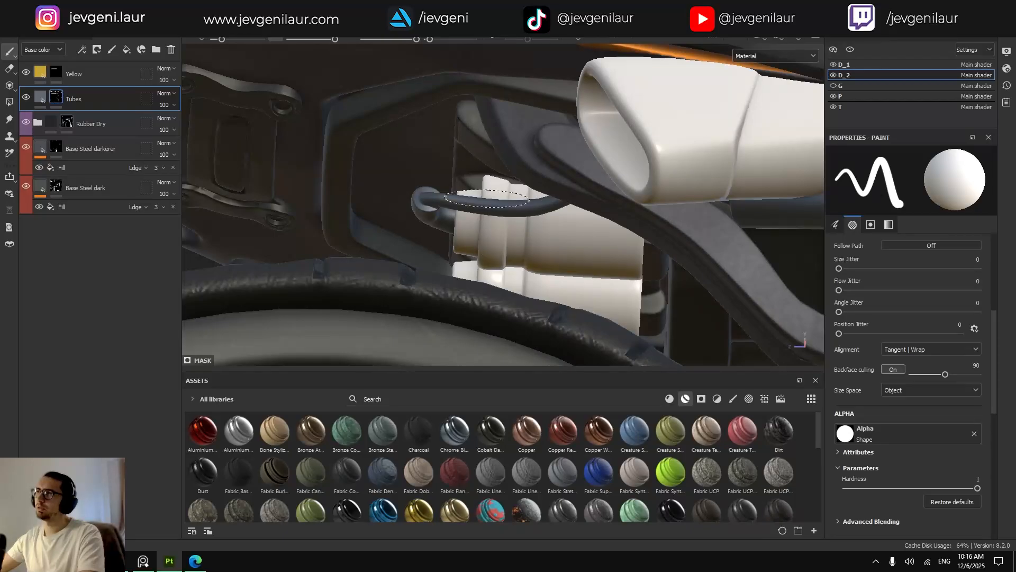
pyautogui.keyDown('alt'); pyautogui.moveTo(487, 199); pyautogui.dragTo(582, 235); pyautogui.keyUp('alt')
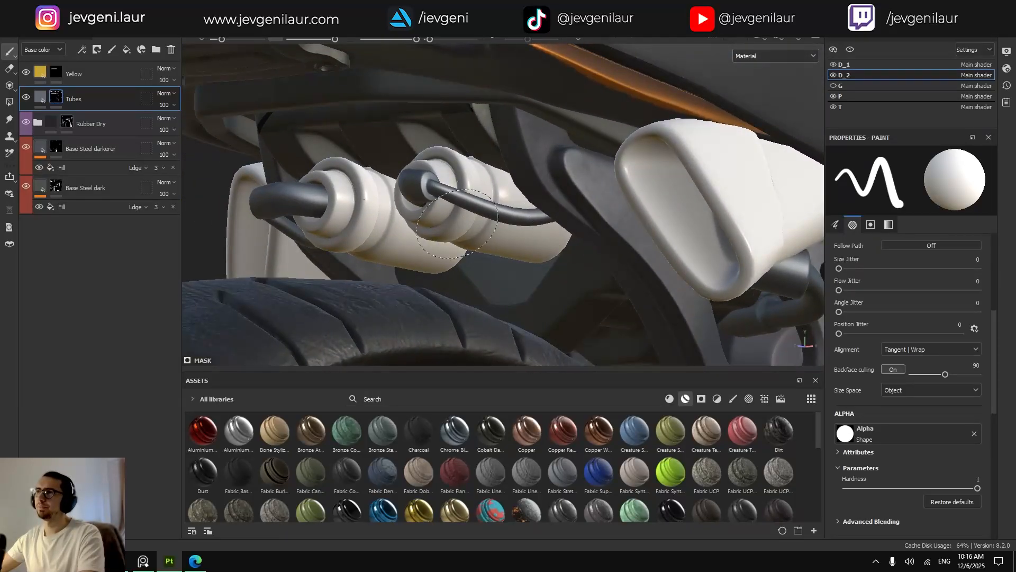
pyautogui.keyDown('alt'); pyautogui.moveTo(457, 224); pyautogui.dragTo(468, 205); pyautogui.keyUp('alt')
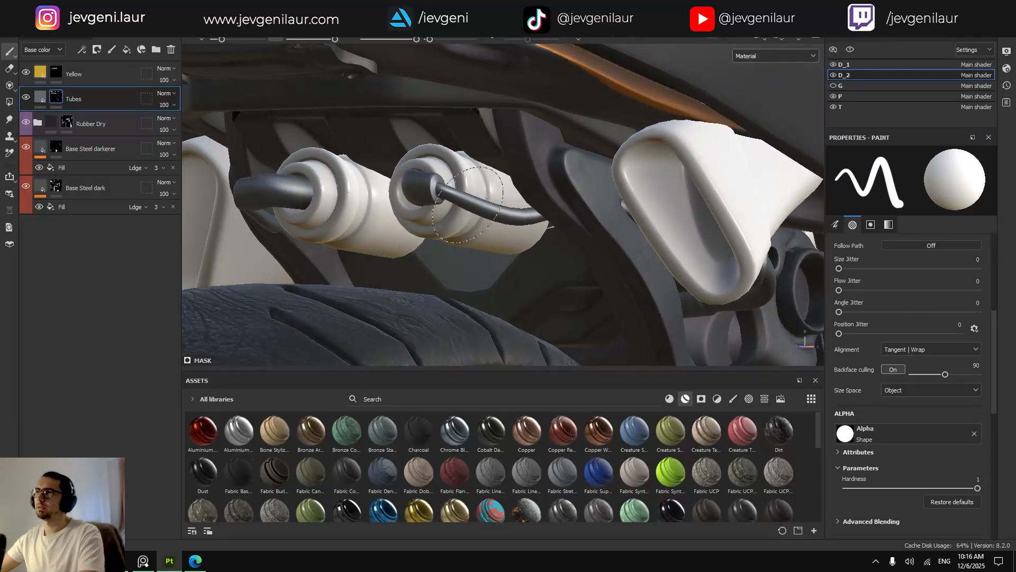
# Start painting the thin hose on the rear cylinder out of the Tubes mask with a small black brush.
pyautogui.click(55, 100)
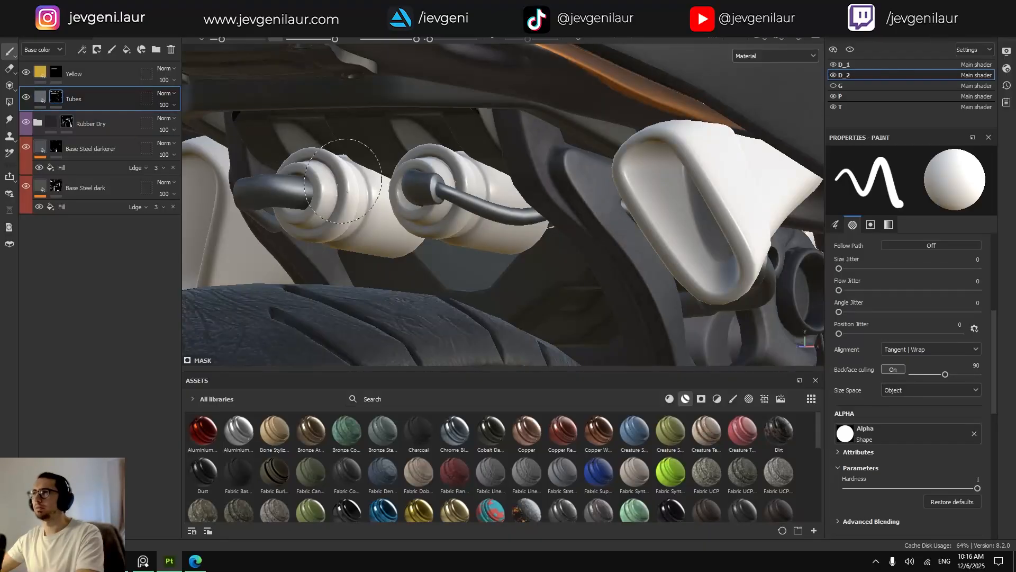
pyautogui.press('4')
pyautogui.scroll(5, 447, 181)
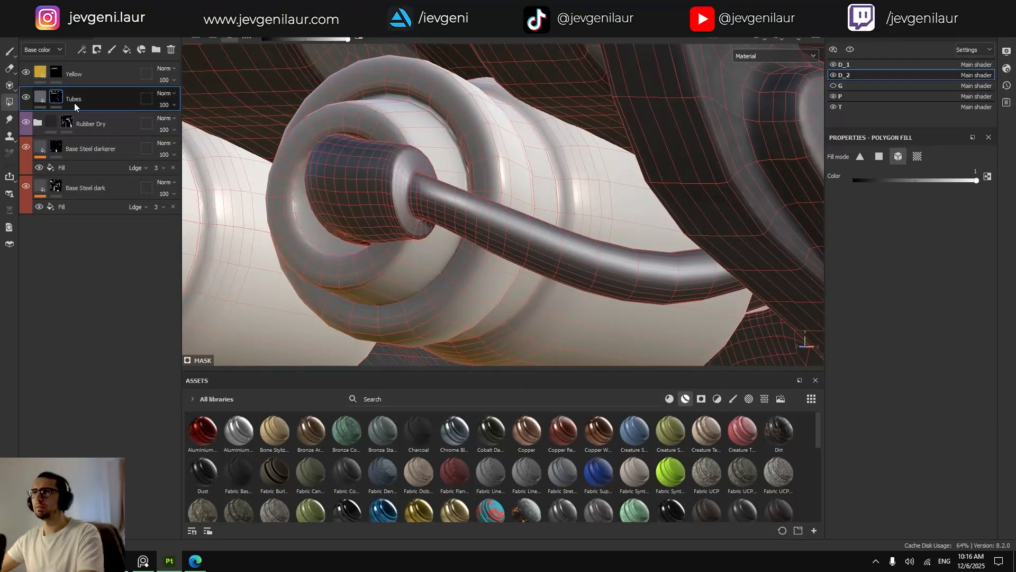
pyautogui.press('1')
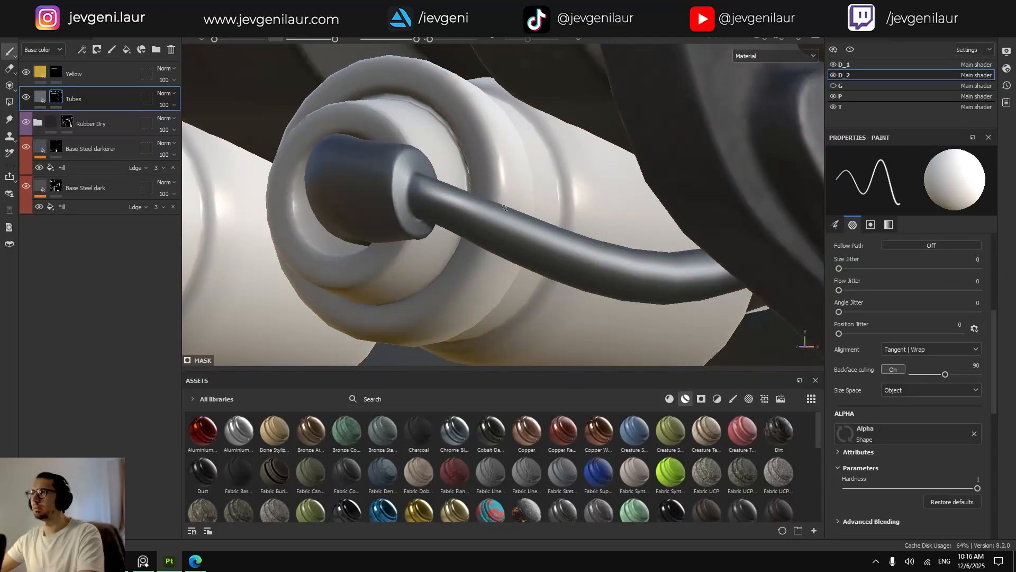
pyautogui.keyDown('ctrl'); pyautogui.moveTo(510, 218); pyautogui.dragTo(524, 218, button='right'); pyautogui.keyUp('ctrl')
pyautogui.press('x')
pyautogui.moveTo(517, 224); pyautogui.dragTo(456, 202)
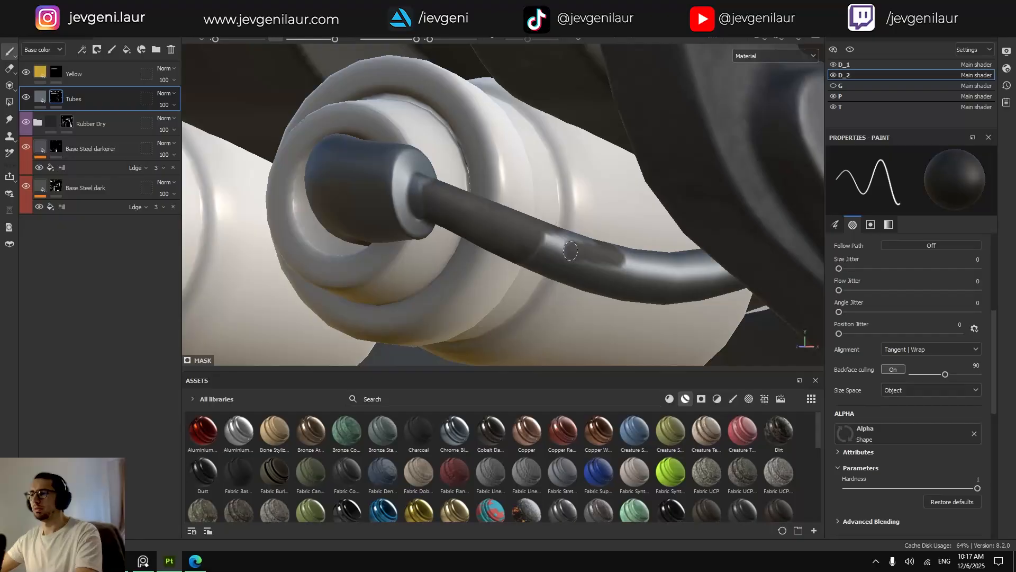
# Show the UV layout in the 2D view with only the Base color channel displayed.
pyautogui.press('F2')
pyautogui.scroll(-3, 534, 243)
pyautogui.keyDown('alt'); pyautogui.moveTo(534, 243); pyautogui.dragTo(558, 165, button='middle'); pyautogui.keyUp('alt')
pyautogui.press('Tab')
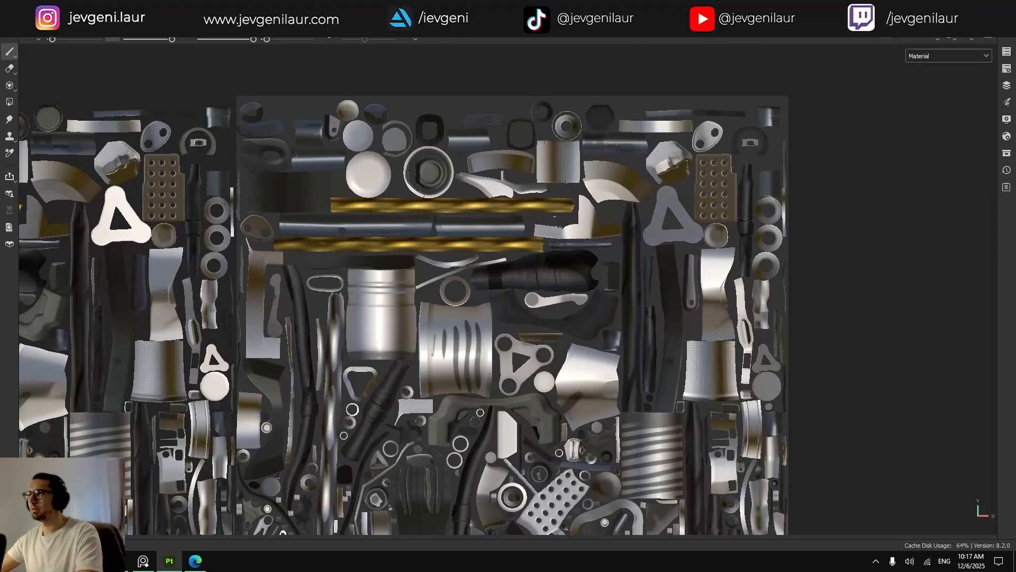
pyautogui.keyDown('alt'); pyautogui.moveTo(584, 320); pyautogui.dragTo(580, 162, button='middle'); pyautogui.keyUp('alt')
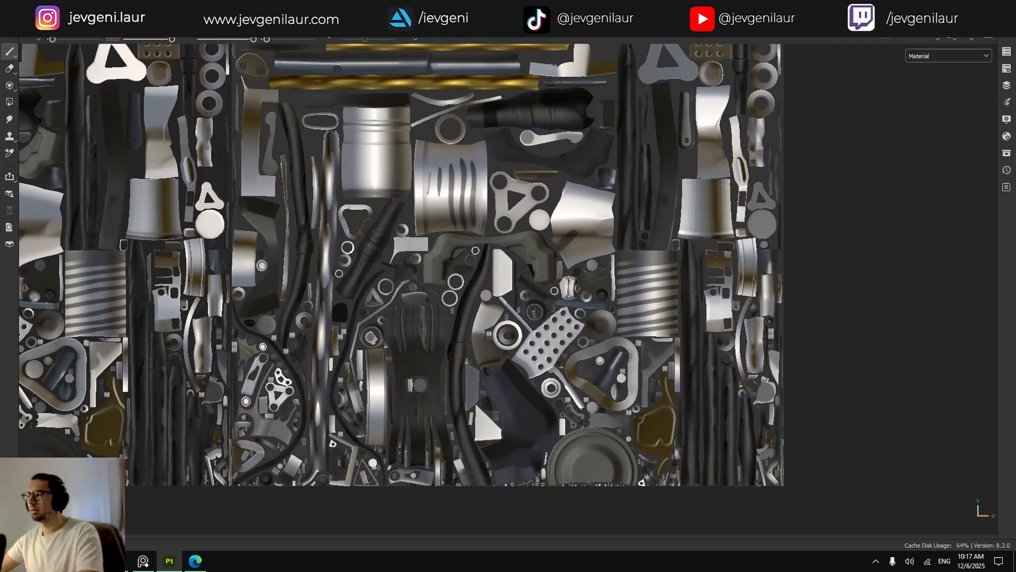
pyautogui.press('Tab')
pyautogui.click(772, 55)
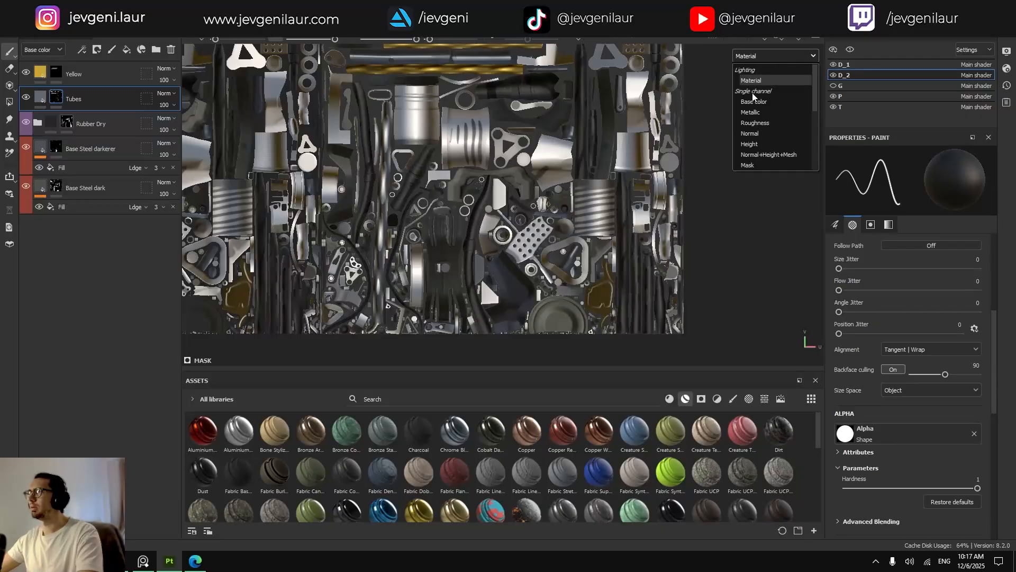
pyautogui.click(752, 93)
pyautogui.press('Tab')
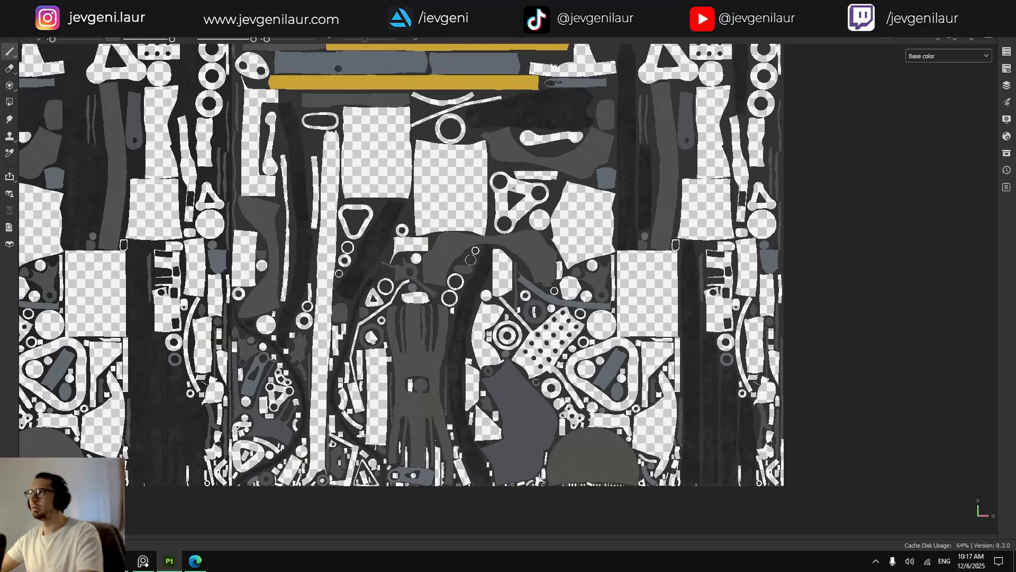
pyautogui.press('Tab')
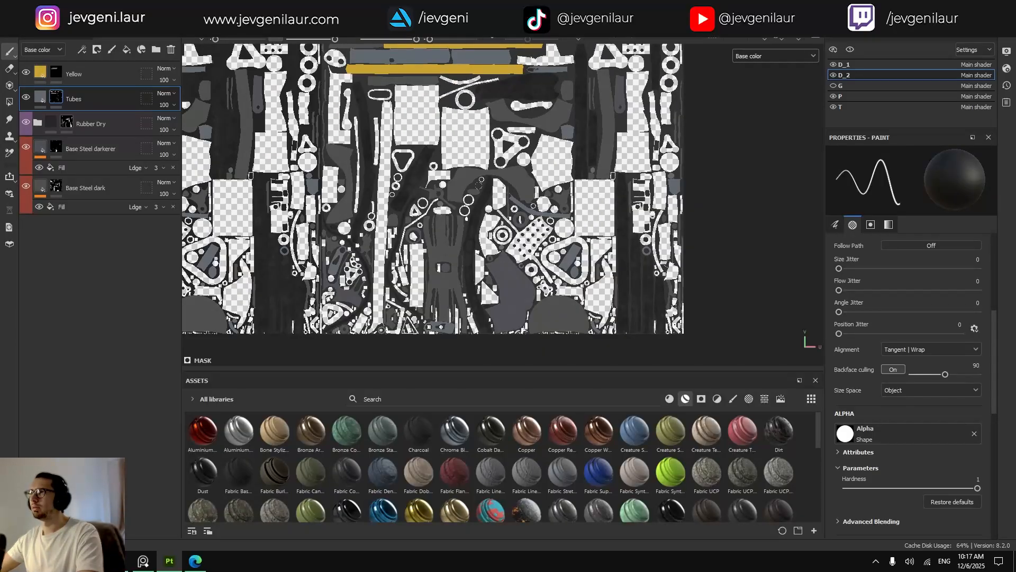
# Compare the UV layout with the Tubes layer hidden and shown.
pyautogui.click(26, 99)
pyautogui.click(26, 99)
pyautogui.click(26, 98)
pyautogui.click(26, 99)
pyautogui.keyDown('alt'); pyautogui.moveTo(527, 74); pyautogui.dragTo(516, 157, button='middle'); pyautogui.keyUp('alt')
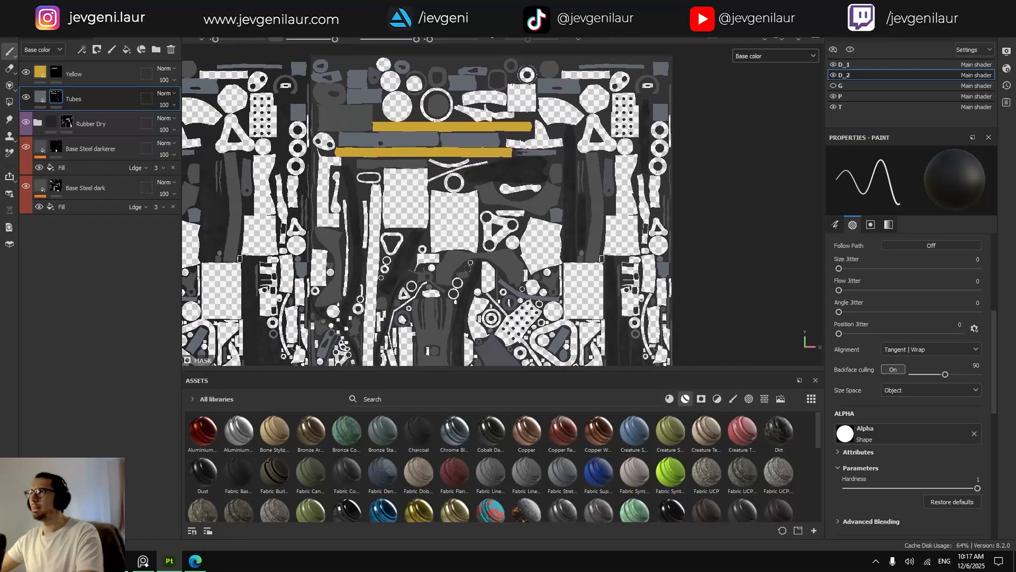
# Paint the rest of the thin hose, including its underside, out of the Tubes mask with a larger black brush.
pyautogui.press('F2')
pyautogui.scroll(-2, 620, 252)
pyautogui.keyDown('ctrl'); pyautogui.moveTo(563, 248); pyautogui.dragTo(589, 247, button='right'); pyautogui.keyUp('ctrl')
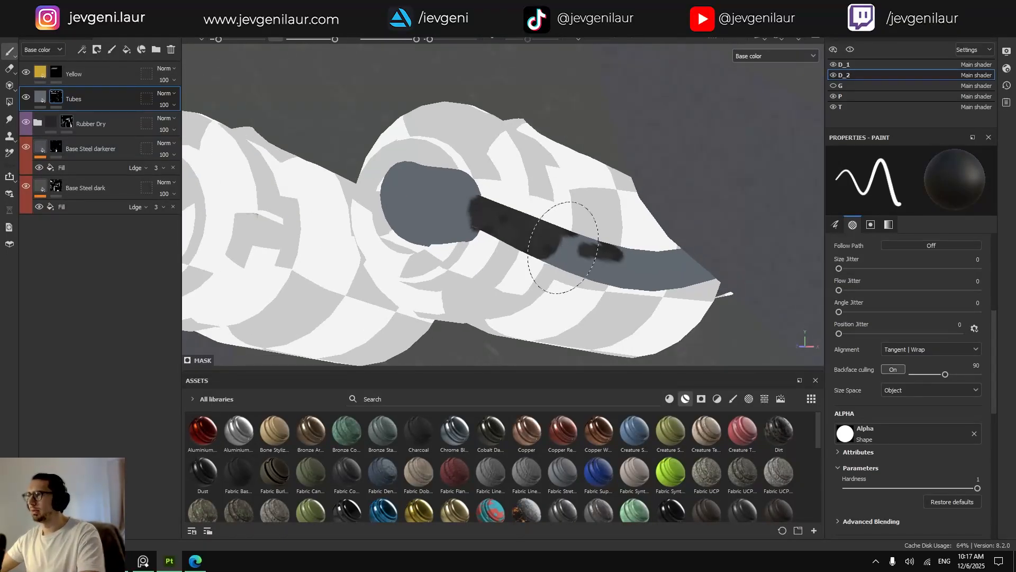
pyautogui.moveTo(564, 247)
pyautogui.mouseDown()
pyautogui.moveTo(625, 249)
pyautogui.moveTo(618, 258)
pyautogui.moveTo(622, 239)
pyautogui.moveTo(661, 229)
pyautogui.moveTo(674, 203)
pyautogui.moveTo(722, 261)
pyautogui.moveTo(749, 269)
pyautogui.moveTo(714, 243)
pyautogui.moveTo(431, 227)
pyautogui.moveTo(590, 184)
pyautogui.moveTo(771, 209)
pyautogui.moveTo(725, 227)
pyautogui.moveTo(533, 239)
pyautogui.mouseUp()
pyautogui.scroll(-2, 599, 246)
pyautogui.scroll(2, 628, 270)
pyautogui.keyDown('ctrl'); pyautogui.moveTo(534, 238); pyautogui.dragTo(559, 238, button='right'); pyautogui.keyUp('ctrl')
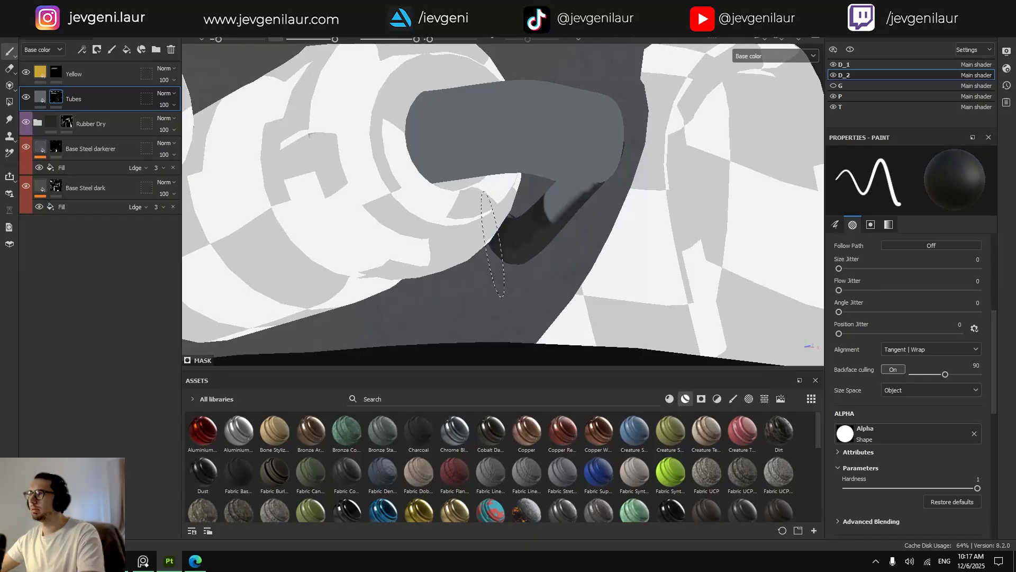
pyautogui.keyDown('alt'); pyautogui.moveTo(493, 243); pyautogui.dragTo(524, 231); pyautogui.keyUp('alt')
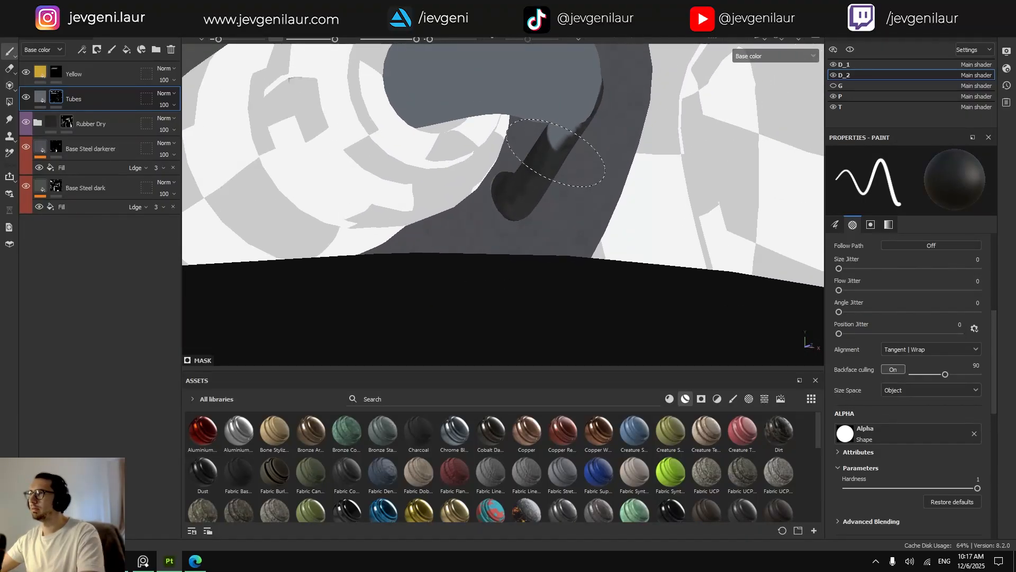
pyautogui.keyDown('alt'); pyautogui.moveTo(556, 153); pyautogui.dragTo(562, 142); pyautogui.keyUp('alt')
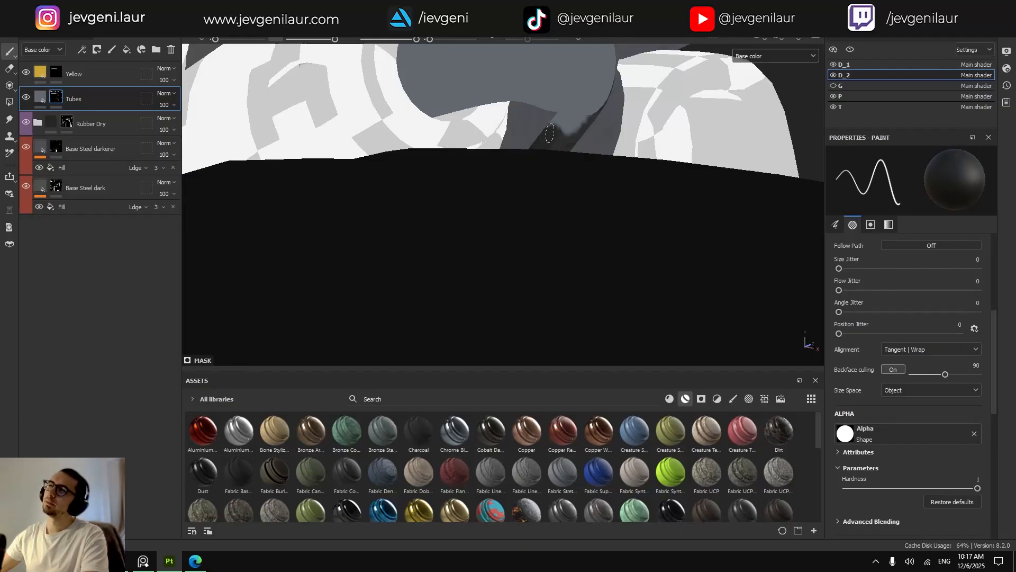
pyautogui.keyDown('alt'); pyautogui.moveTo(616, 120); pyautogui.dragTo(725, 254); pyautogui.keyUp('alt')
# Add a fill layer above the Yellow layer and set its base color to pure red.
pyautogui.press('F3')
pyautogui.scroll(2, 568, 140)
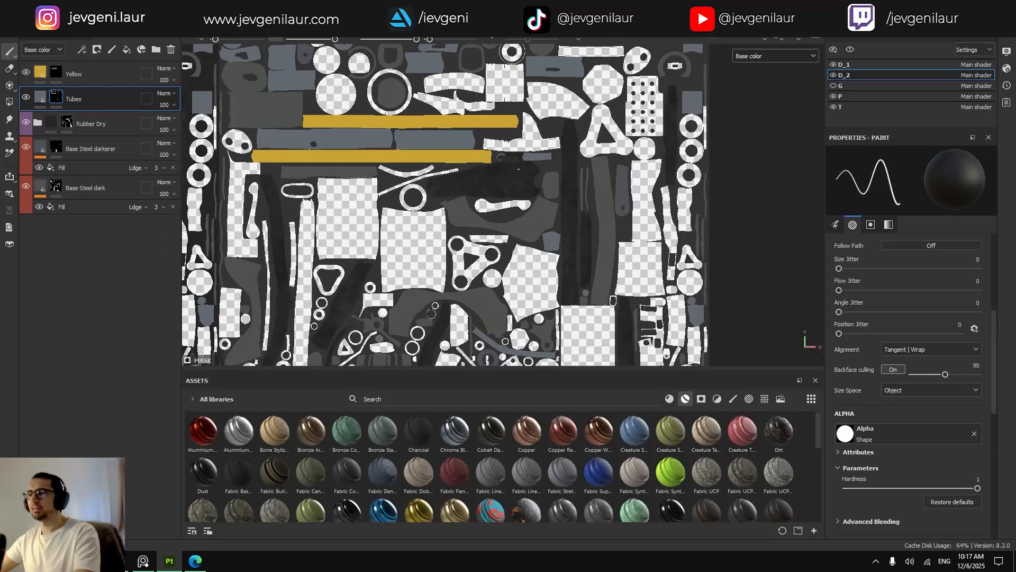
pyautogui.click(126, 50)
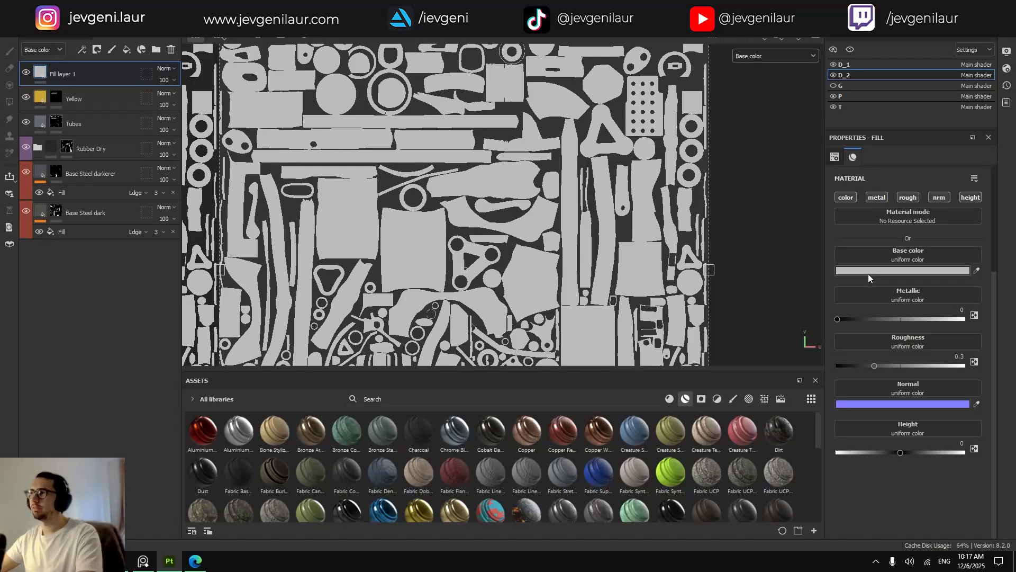
pyautogui.click(868, 271)
pyautogui.moveTo(817, 344); pyautogui.dragTo(865, 291)
pyautogui.click(859, 280)
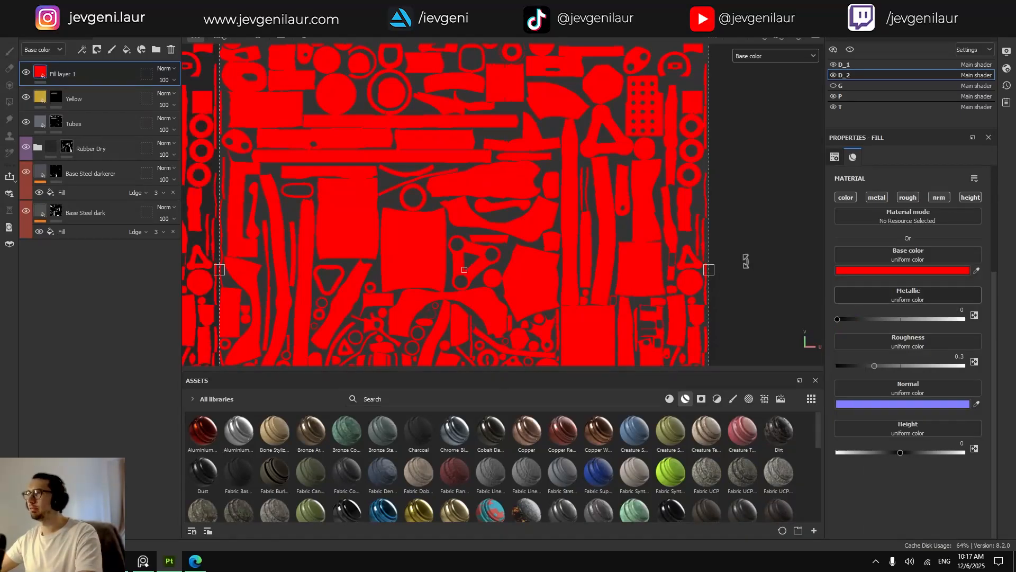
# Give the red fill layer a black mask and fill the thin hose's mesh into it with Polygon Fill.
pyautogui.rightClick(91, 78)
pyautogui.click(110, 94)
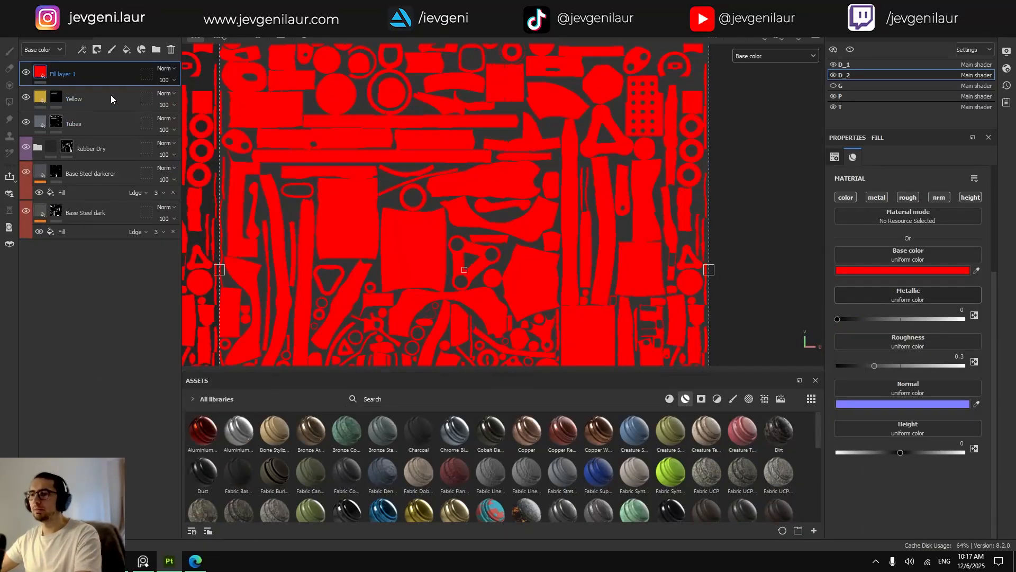
pyautogui.press('F2')
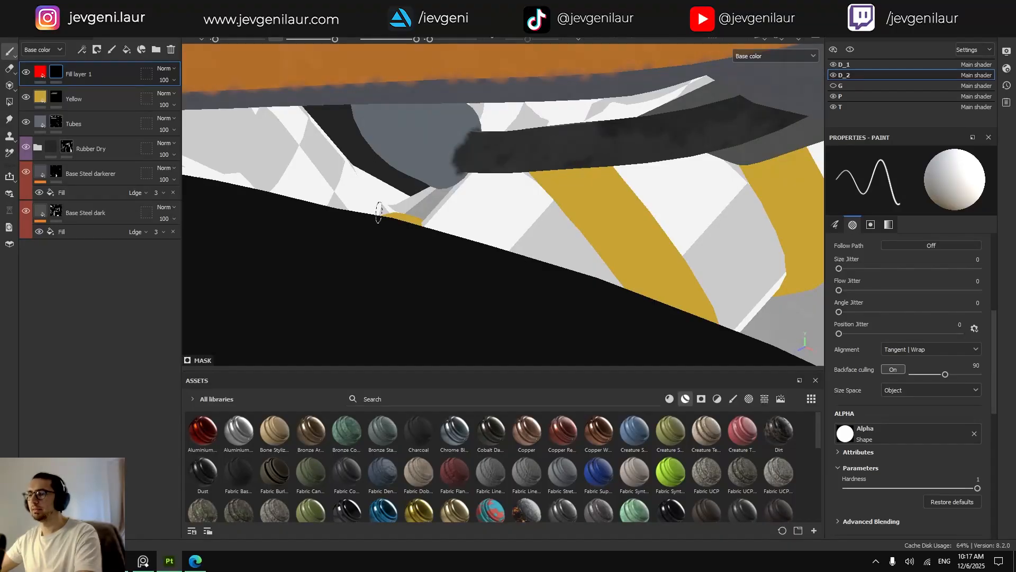
pyautogui.press('f')
pyautogui.scroll(8, 373, 223)
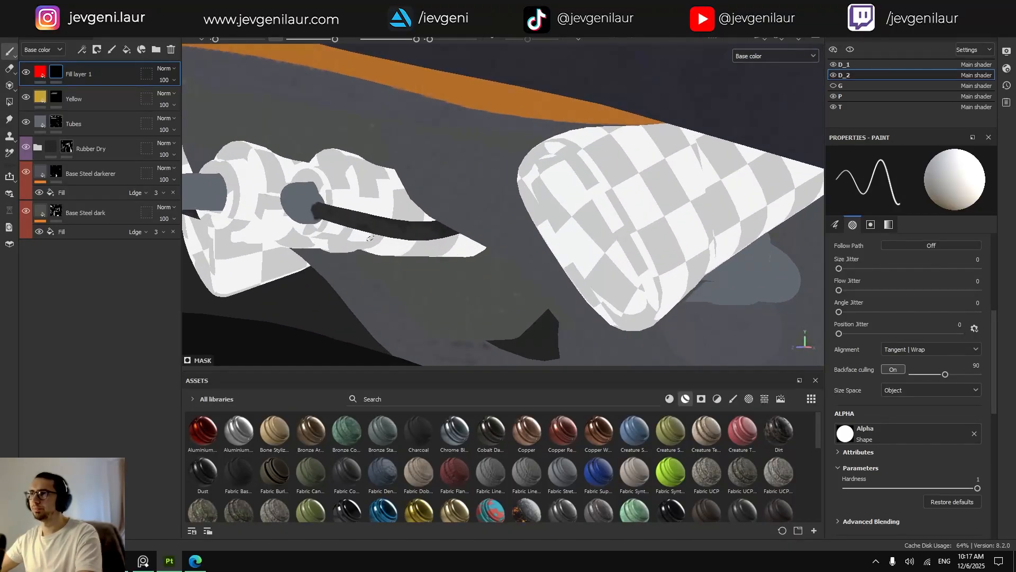
pyautogui.press('4')
pyautogui.click(377, 225)
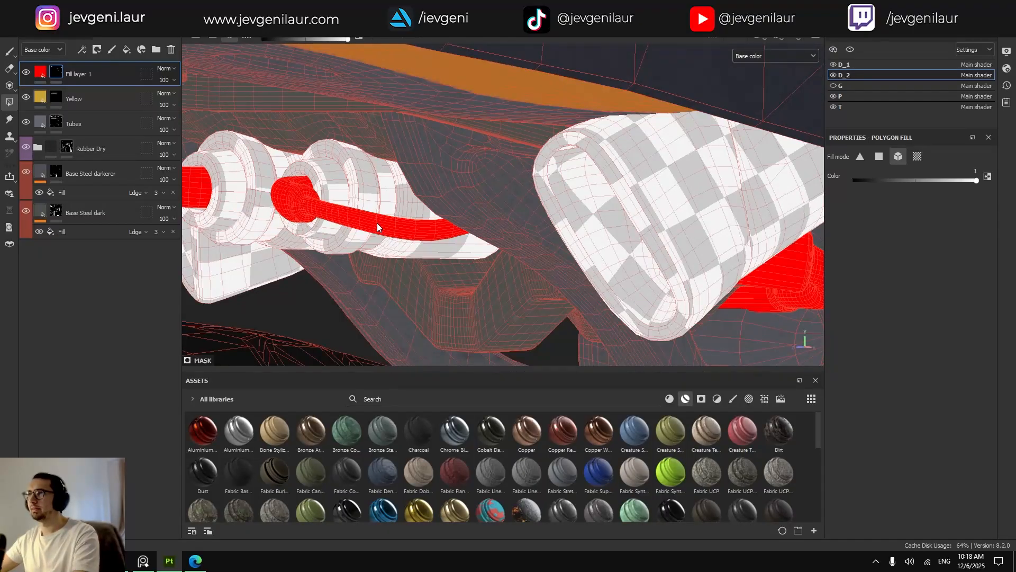
# Examine where the red-marked hose pieces lie in the full UV layout.
pyautogui.press('F3')
pyautogui.press('Tab')
pyautogui.scroll(-4, 471, 221)
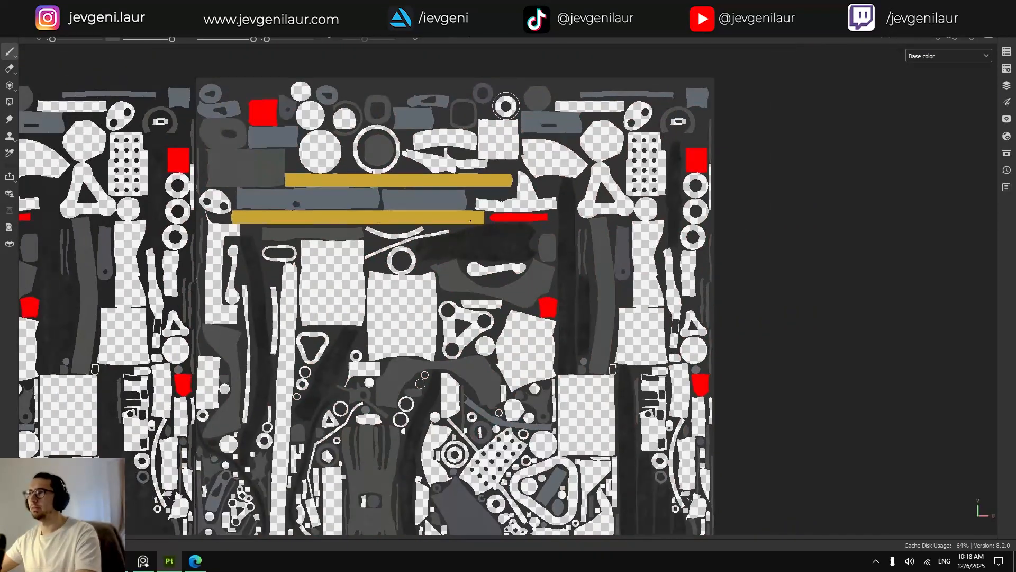
pyautogui.scroll(-1, 485, 300)
pyautogui.keyDown('alt'); pyautogui.moveTo(486, 300); pyautogui.dragTo(478, 260, button='middle'); pyautogui.keyUp('alt')
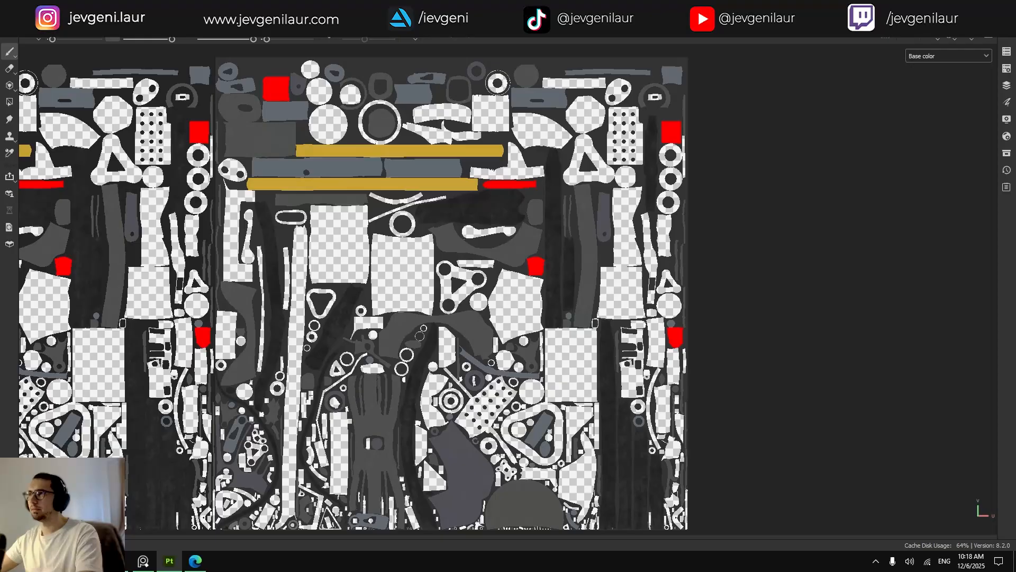
pyautogui.press('Tab')
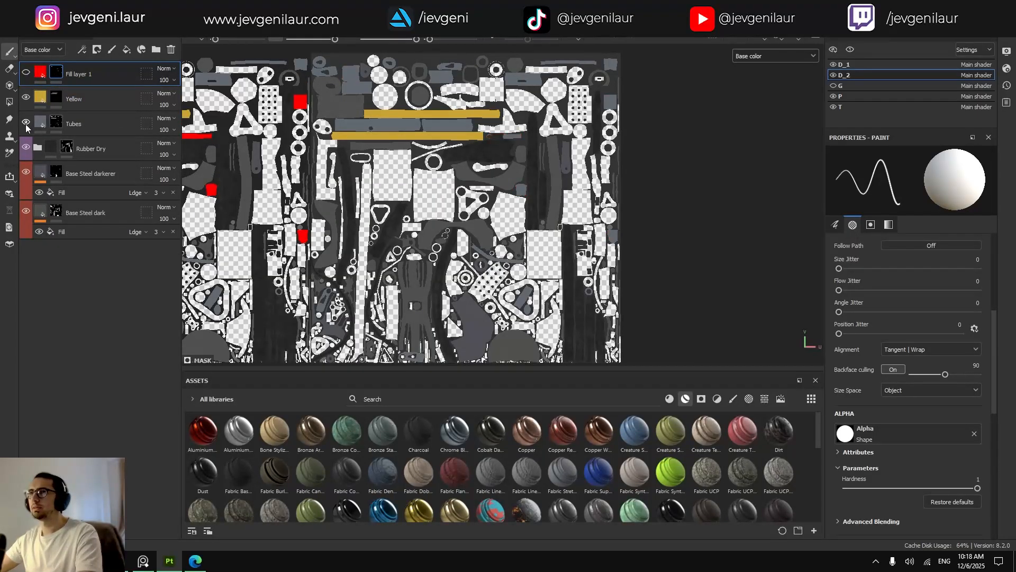
# Activate the Rubber Dry mask and set Polygon Fill to UV chunk mode for the partly painted hose island.
pyautogui.click(26, 124)
pyautogui.click(25, 124)
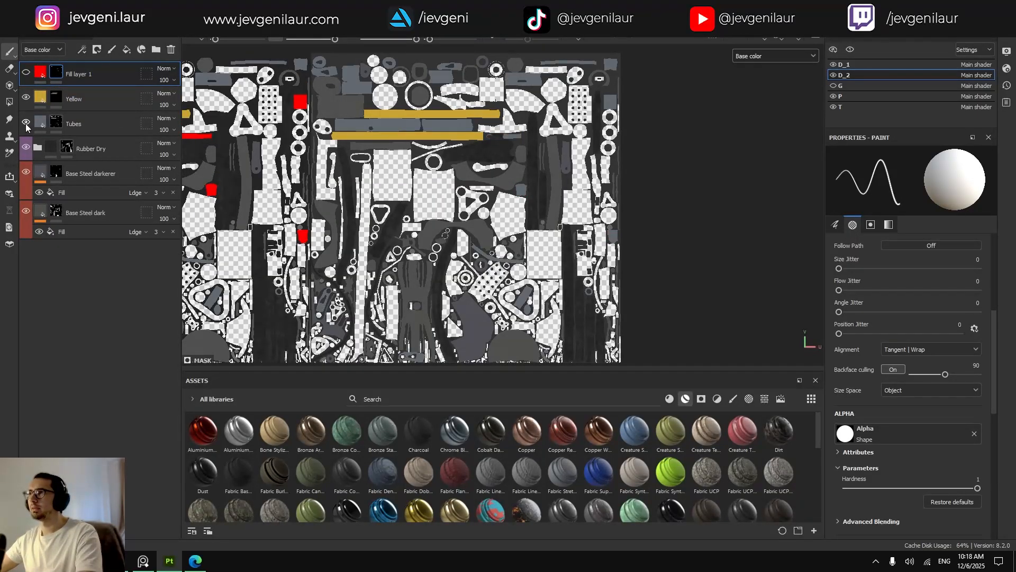
pyautogui.scroll(5, 522, 134)
pyautogui.scroll(4, 418, 132)
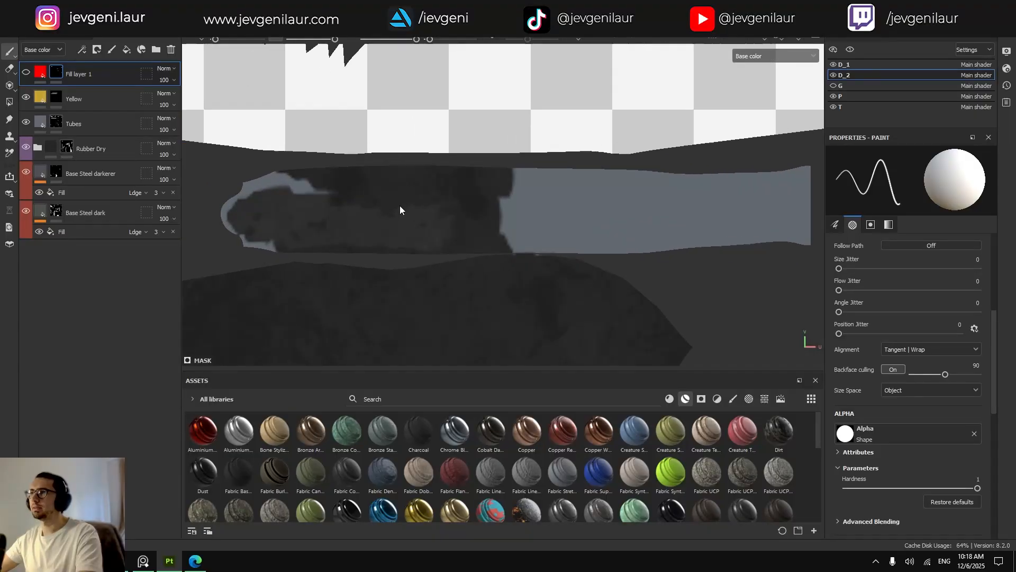
pyautogui.click(71, 141)
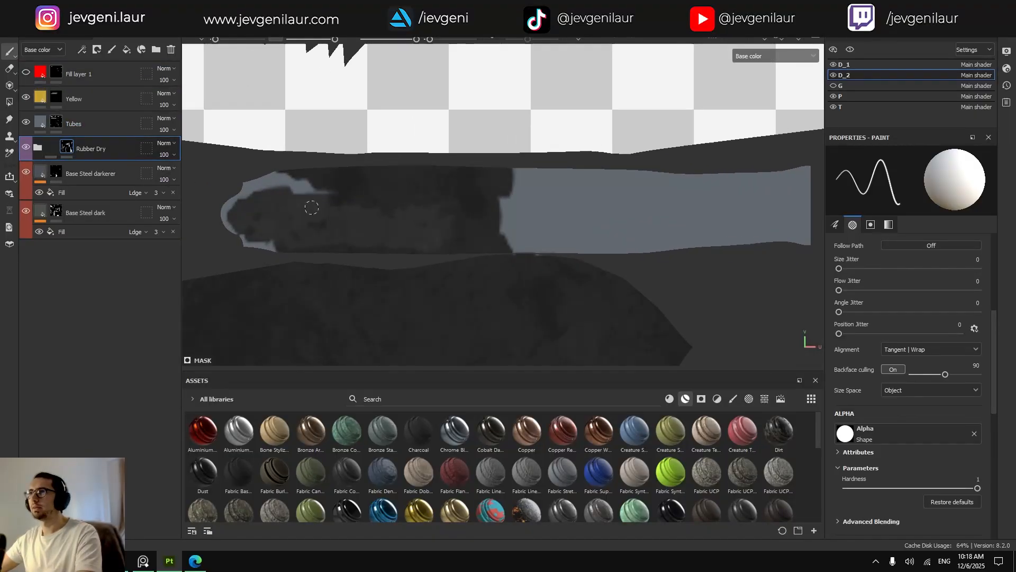
pyautogui.press('4')
pyautogui.click(917, 156)
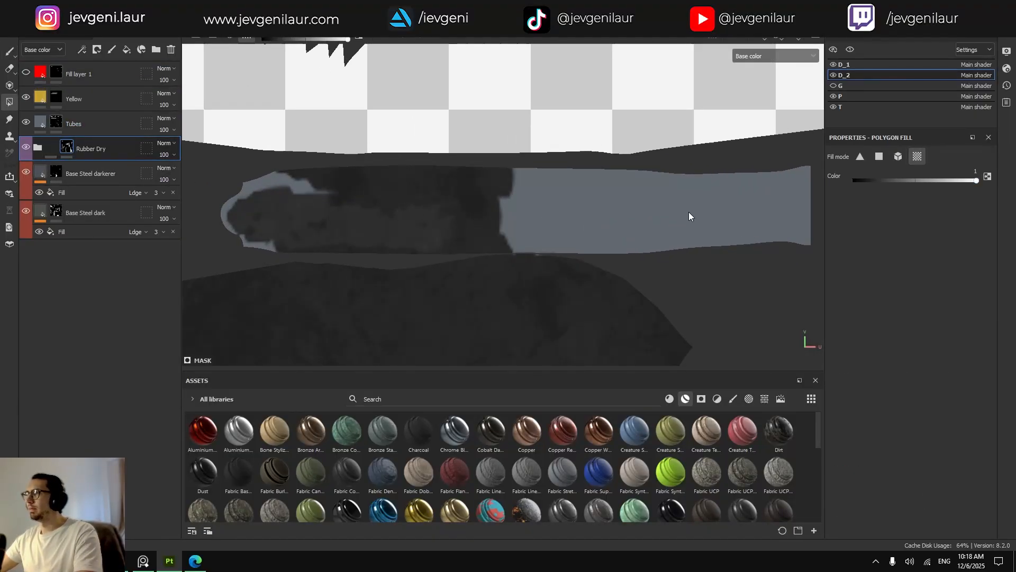
pyautogui.scroll(-2, 671, 209)
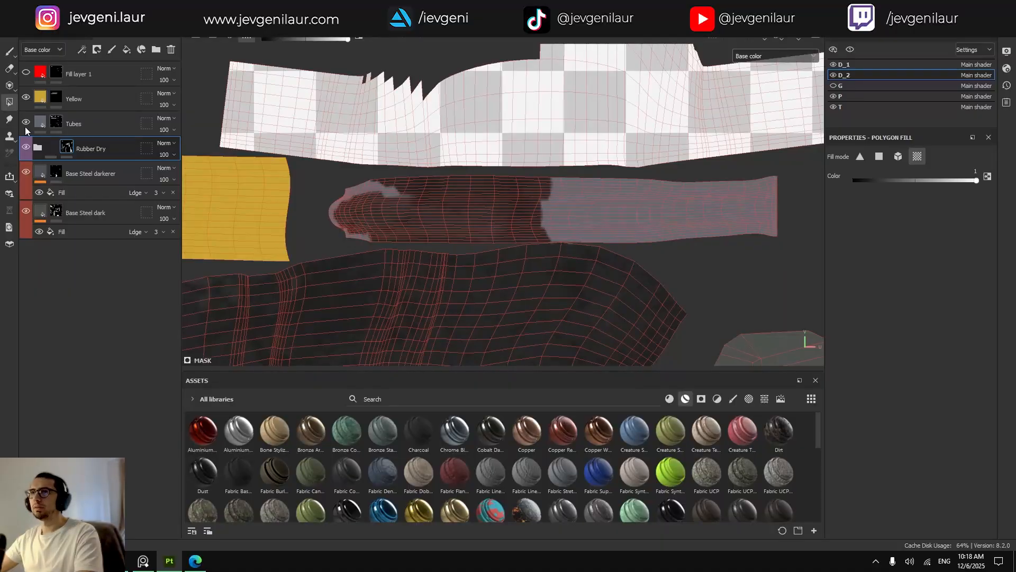
# Fill the hose's whole UV island black in the Tubes mask and return to the 3D material view to check it.
pyautogui.click(25, 128)
pyautogui.press('1')
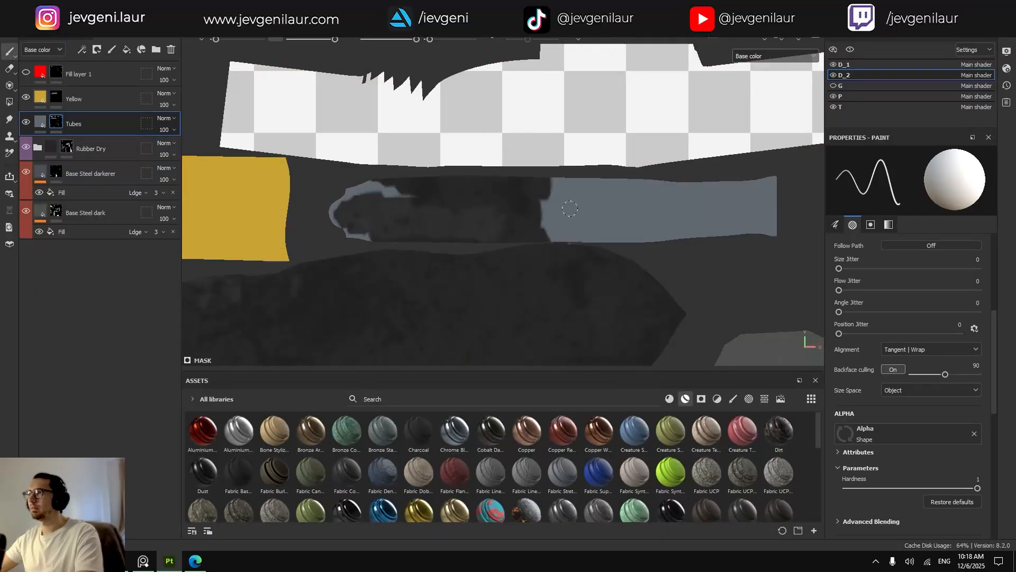
pyautogui.moveTo(559, 212)
pyautogui.mouseDown()
pyautogui.moveTo(587, 201)
pyautogui.moveTo(596, 212)
pyautogui.mouseUp()
pyautogui.press('4')
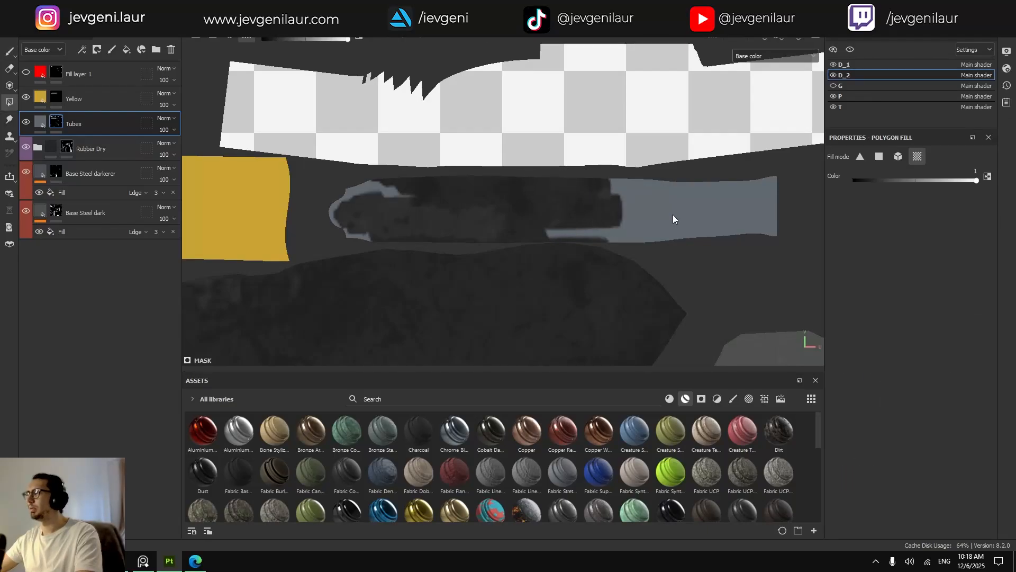
pyautogui.click(670, 214)
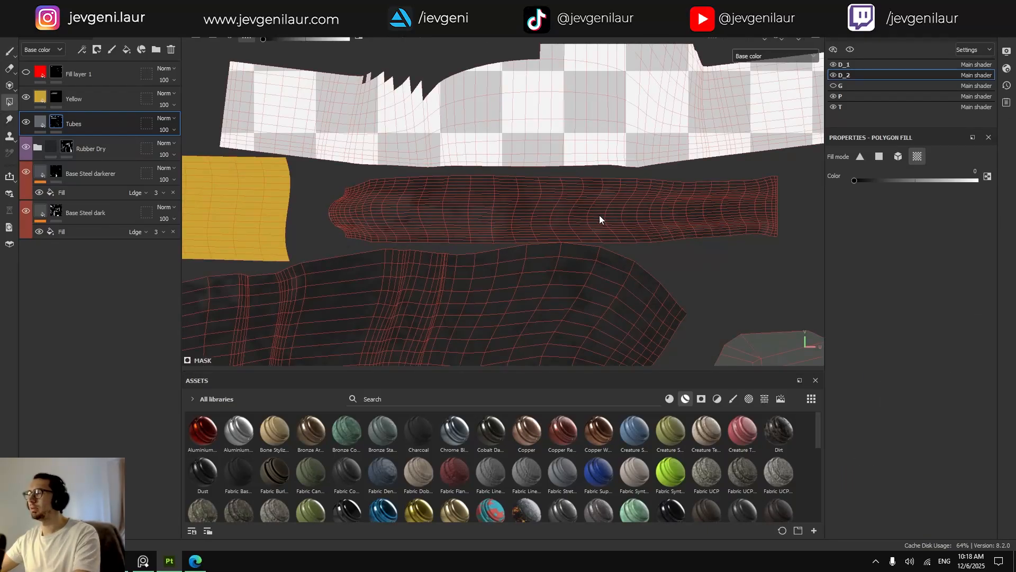
pyautogui.press('F1')
pyautogui.press('F2')
pyautogui.press('m')
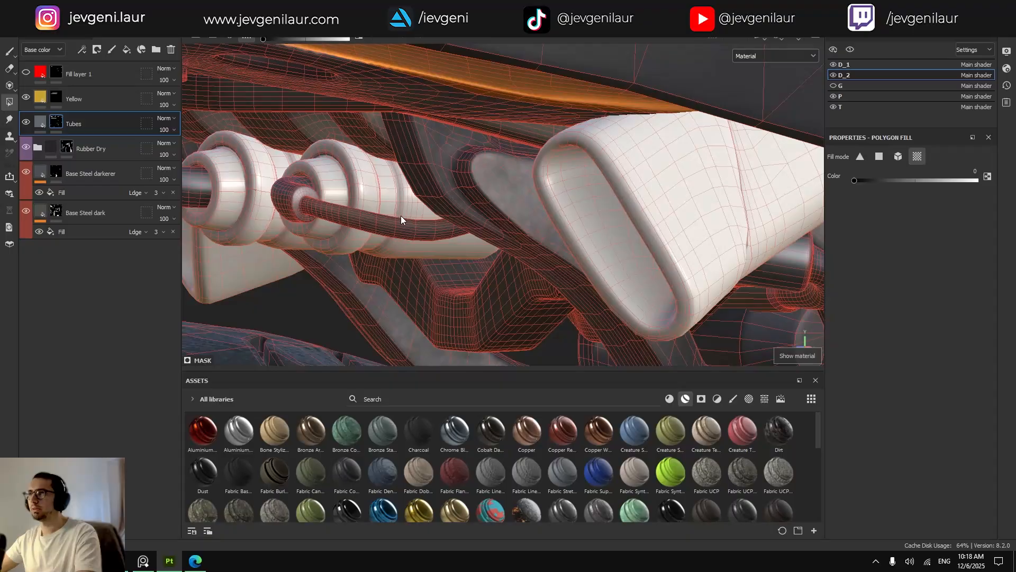
pyautogui.press('1')
pyautogui.moveTo(372, 235)
pyautogui.keyDown('alt'); pyautogui.mouseDown()
pyautogui.moveTo(397, 216)
pyautogui.moveTo(568, 213)
pyautogui.moveTo(577, 227)
pyautogui.moveTo(318, 231)
pyautogui.moveTo(371, 238)
pyautogui.mouseUp(); pyautogui.keyUp('alt')
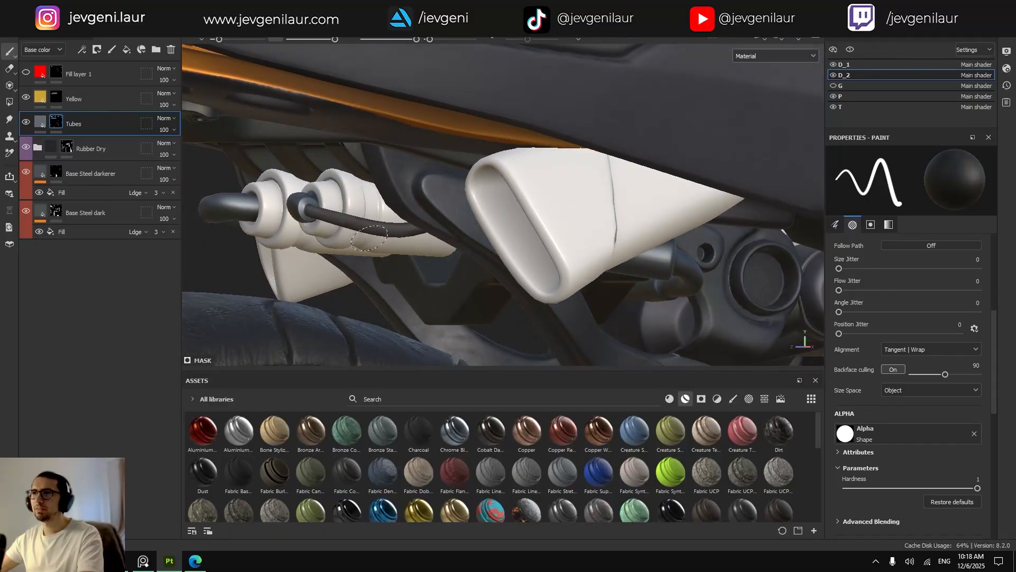
# Delete the red marker layer Fill layer 1 and save the project.
pyautogui.click(78, 81)
pyautogui.press('Delete')
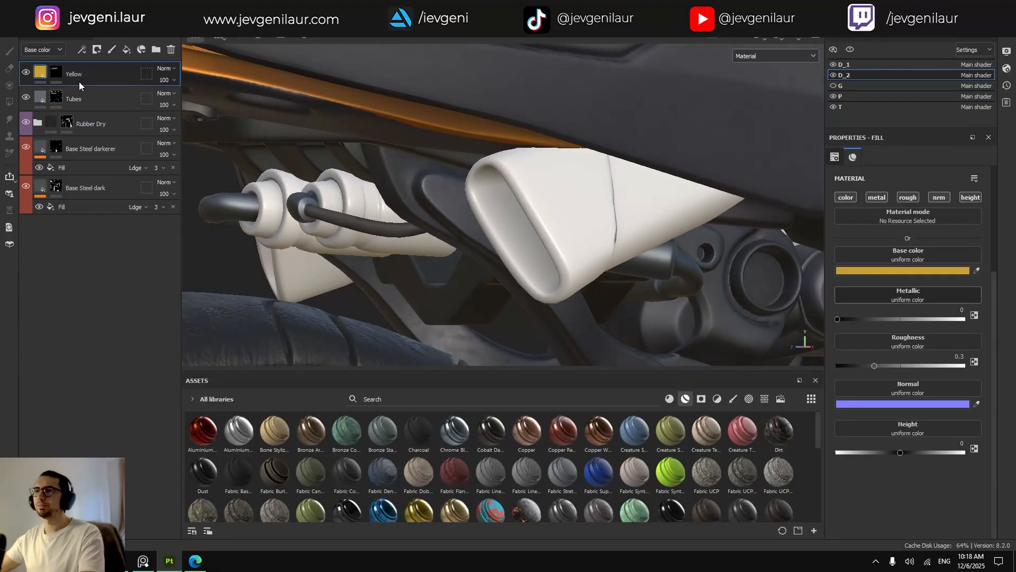
pyautogui.hotkey('ctrl', 's')
# Examine the motorcycle's rear side and the shock absorber with its yellow spring for parts that still lack a material.
pyautogui.keyDown('alt'); pyautogui.moveTo(379, 198); pyautogui.dragTo(482, 246, button='right'); pyautogui.keyUp('alt')
pyautogui.keyDown('alt'); pyautogui.moveTo(481, 246); pyautogui.dragTo(419, 211, button='middle'); pyautogui.keyUp('alt')
pyautogui.keyDown('alt'); pyautogui.moveTo(419, 214); pyautogui.dragTo(335, 242); pyautogui.keyUp('alt')
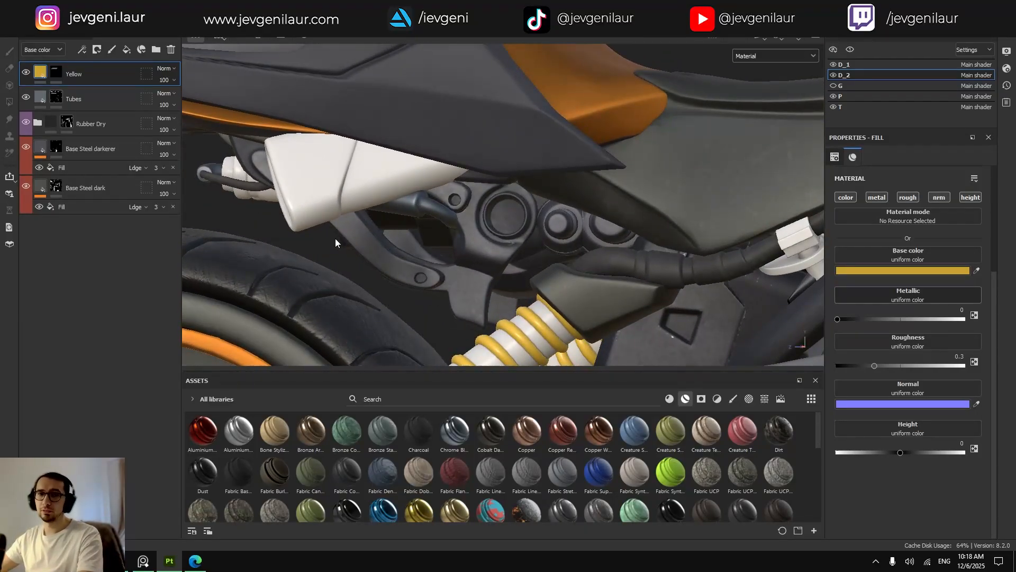
pyautogui.keyDown('alt'); pyautogui.moveTo(418, 224); pyautogui.dragTo(467, 219); pyautogui.keyUp('alt')
pyautogui.keyDown('alt'); pyautogui.moveTo(557, 249); pyautogui.dragTo(536, 279); pyautogui.keyUp('alt')
pyautogui.scroll(-4, 536, 279)
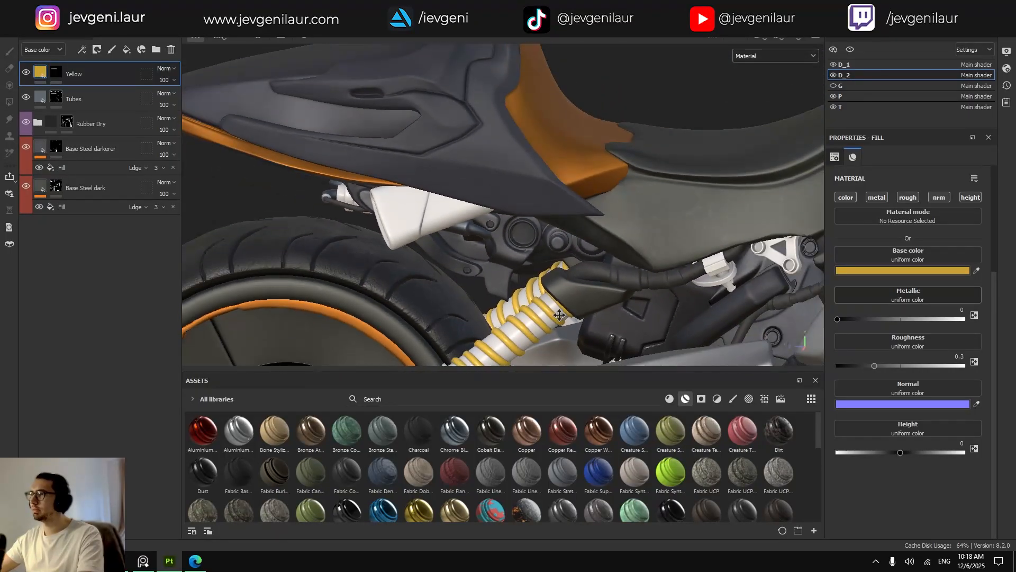
pyautogui.keyDown('alt'); pyautogui.moveTo(555, 281); pyautogui.dragTo(375, 254, button='middle'); pyautogui.keyUp('alt')
pyautogui.keyDown('alt'); pyautogui.moveTo(376, 254); pyautogui.dragTo(337, 216); pyautogui.keyUp('alt')
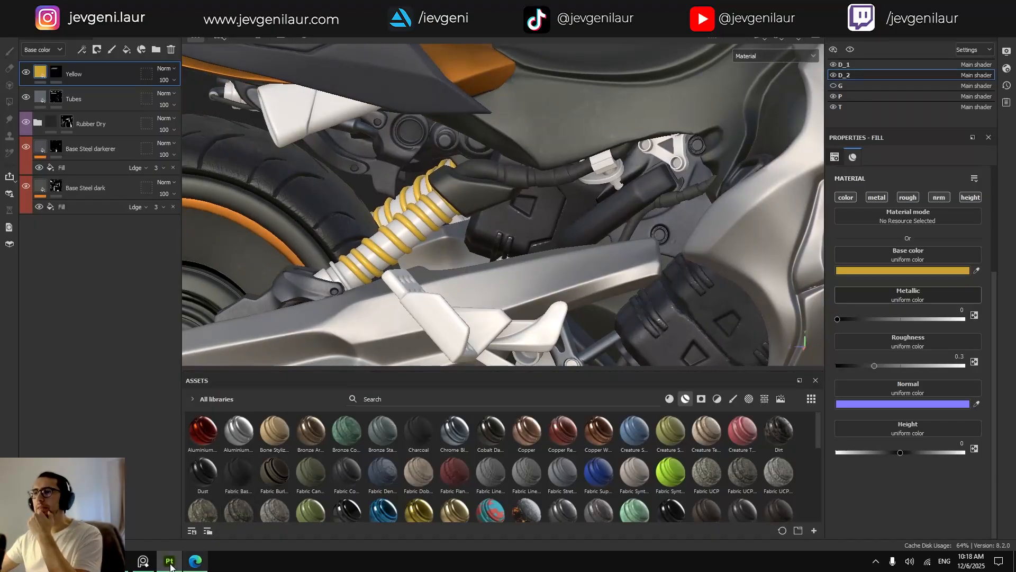
# Switch to the PureRef reference board and browse the motorcycle photos for shock absorber references.
pyautogui.click(144, 560)
pyautogui.scroll(-3, 476, 370)
pyautogui.moveTo(493, 377); pyautogui.dragTo(481, 361, button='middle')
pyautogui.scroll(-6, 511, 338)
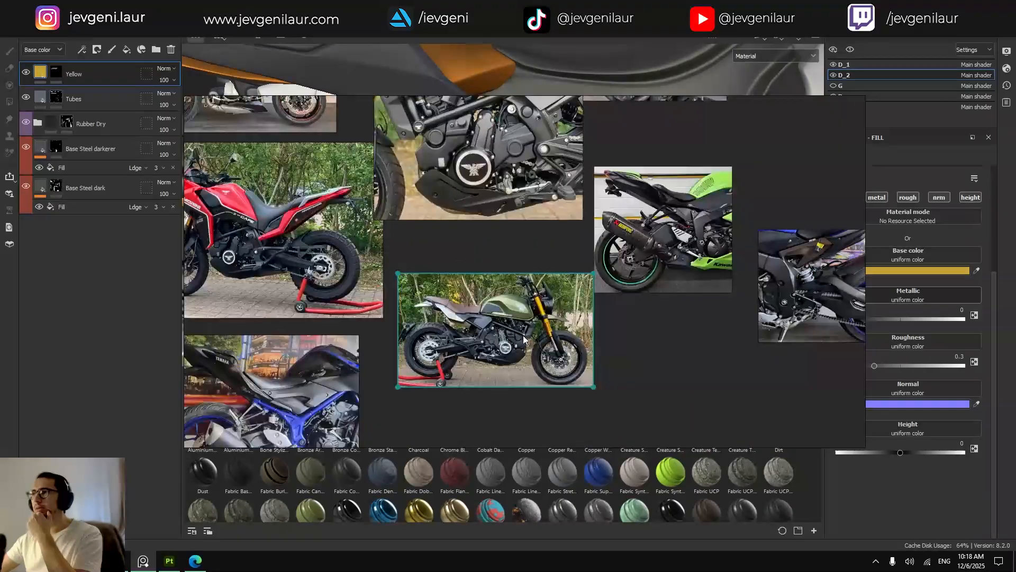
pyautogui.moveTo(546, 332); pyautogui.dragTo(461, 390, button='middle')
pyautogui.scroll(8, 723, 341)
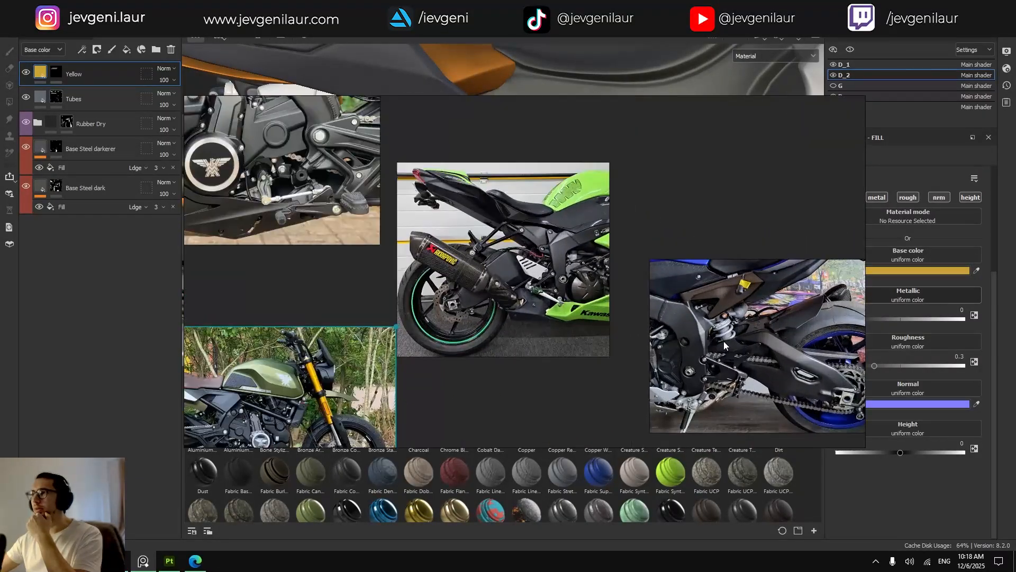
pyautogui.scroll(-5, 722, 322)
pyautogui.moveTo(532, 277); pyautogui.dragTo(563, 335, button='middle')
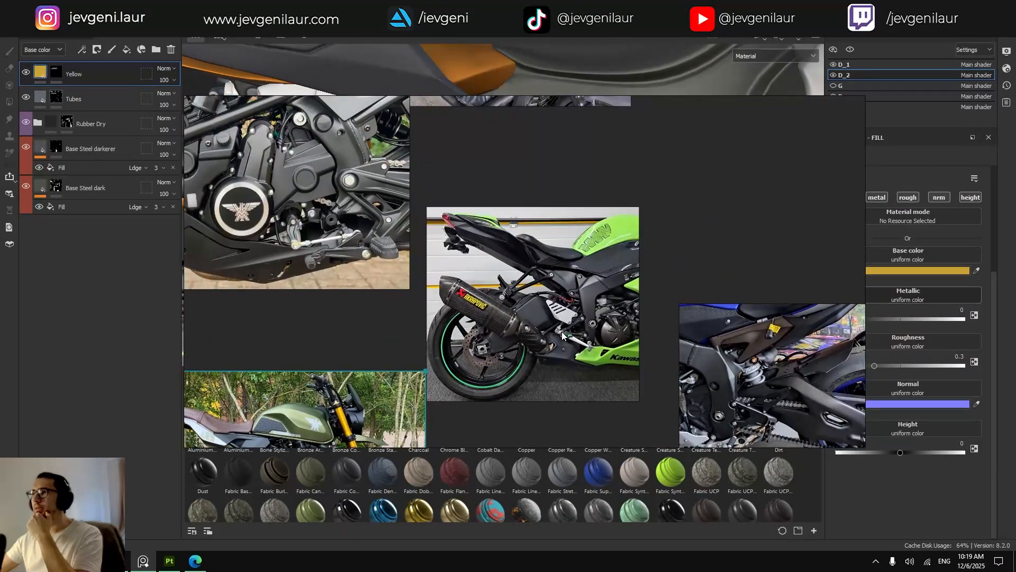
pyautogui.scroll(-4, 485, 307)
pyautogui.scroll(4, 504, 263)
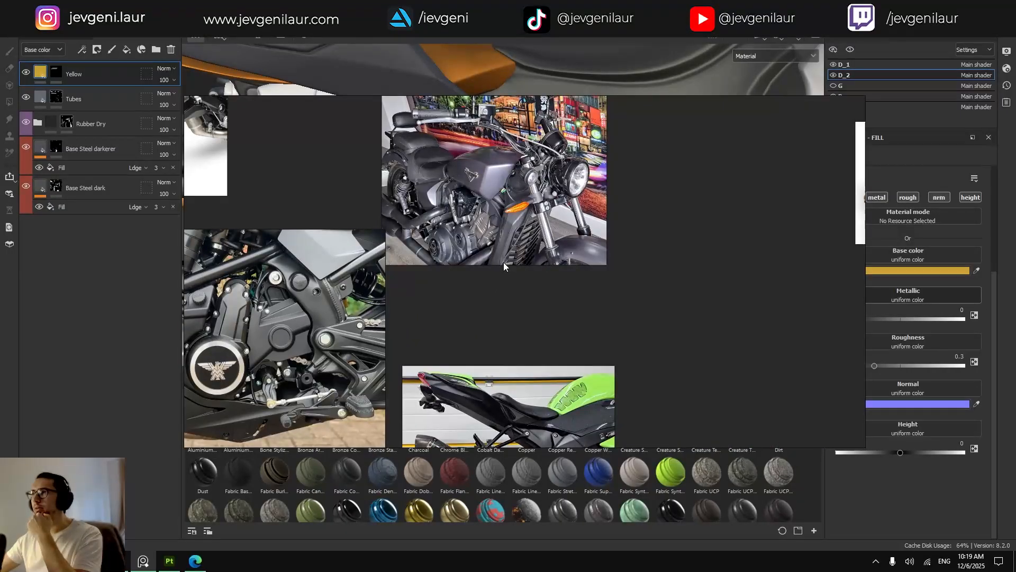
pyautogui.moveTo(300, 310); pyautogui.dragTo(532, 356, button='middle')
pyautogui.scroll(-5, 452, 316)
pyautogui.moveTo(452, 316); pyautogui.dragTo(496, 324, button='middle')
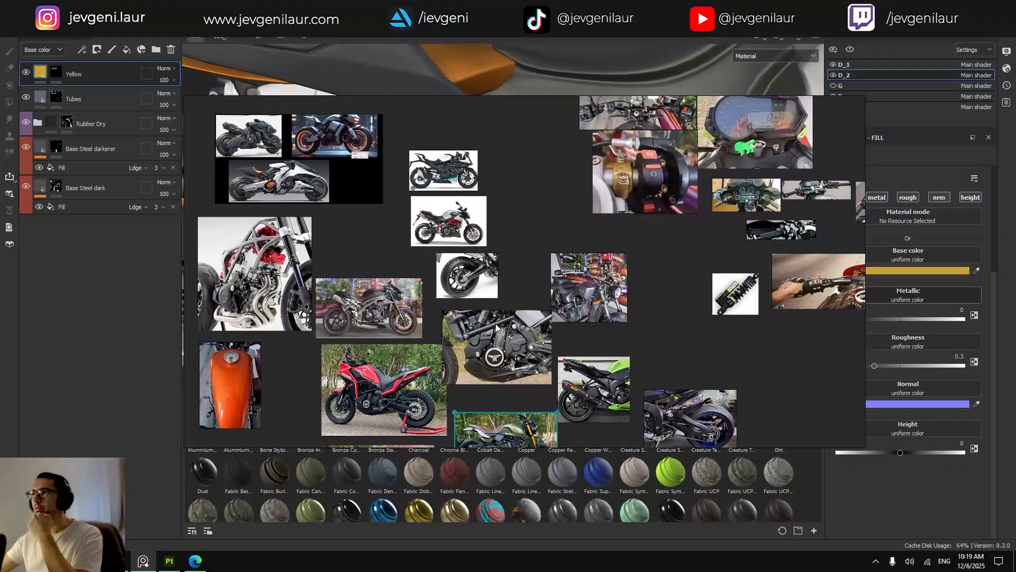
# Examine the red-sprung shock absorber on the silver Aprilia reference photo and return to Substance Painter.
pyautogui.scroll(2, 445, 210)
pyautogui.scroll(5, 446, 210)
pyautogui.moveTo(301, 281); pyautogui.dragTo(368, 262, button='middle')
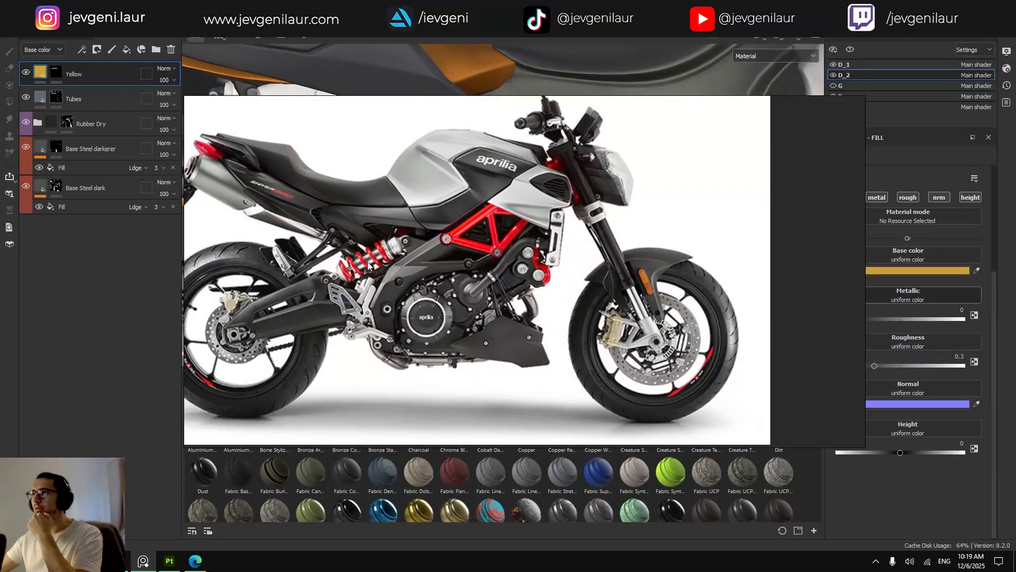
pyautogui.scroll(5, 365, 264)
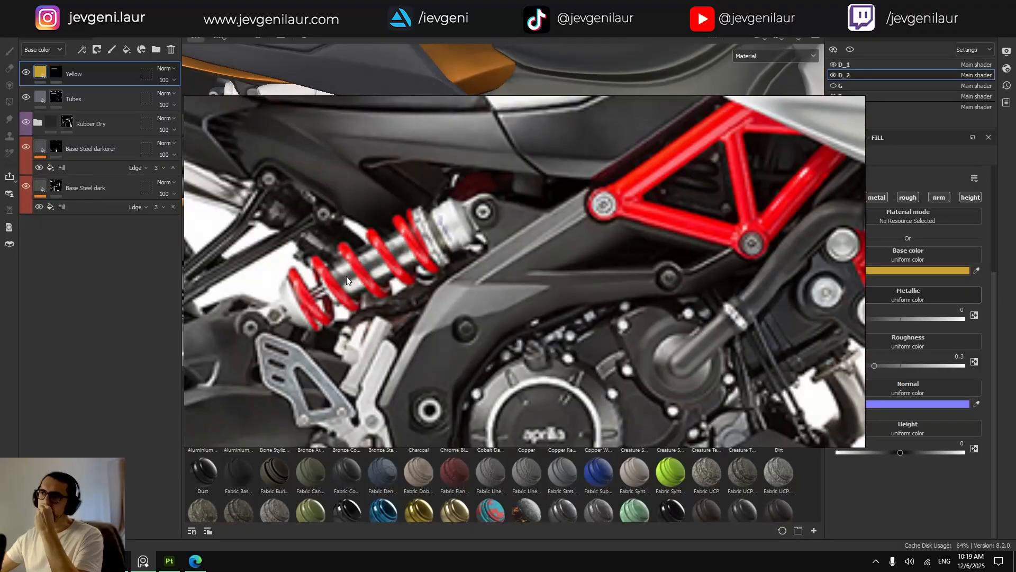
pyautogui.hotkey('alt', 'Tab')
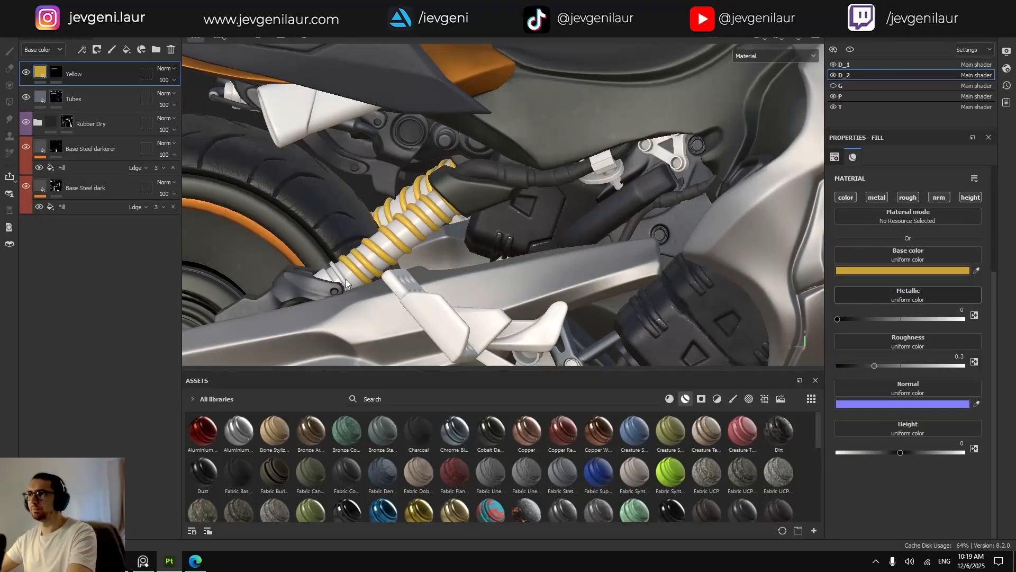
# Search the smart materials for "steel" and add the Steel material between Rubber Dry and Base Steel darkerer.
pyautogui.moveTo(430, 373); pyautogui.dragTo(427, 338)
pyautogui.click(410, 342)
pyautogui.write('steel')
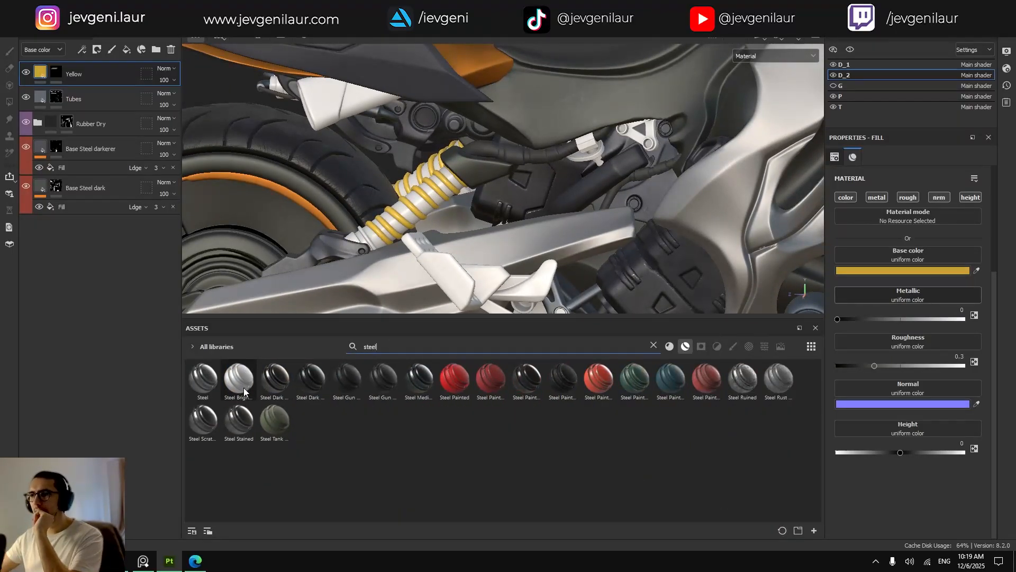
pyautogui.moveTo(208, 382)
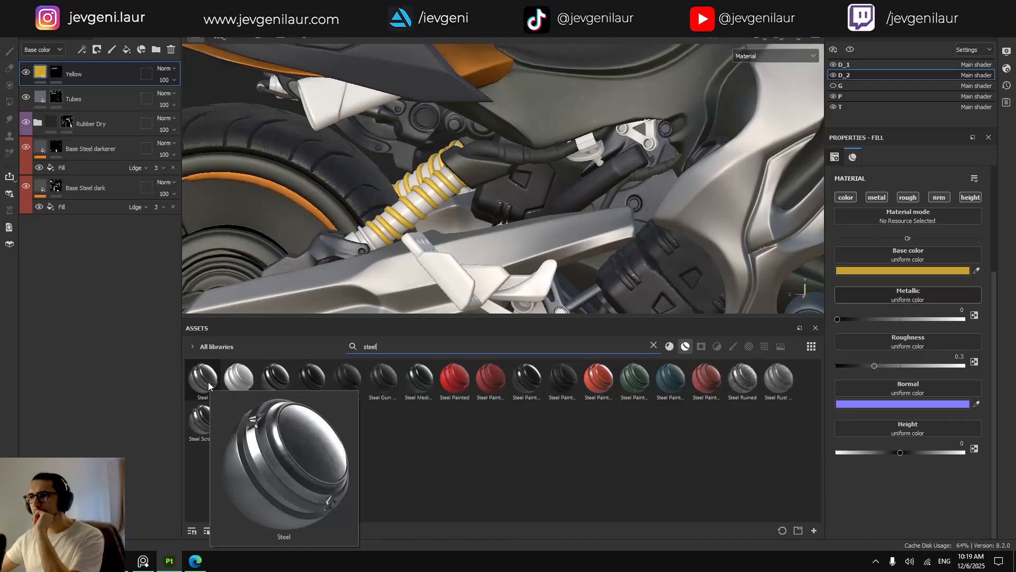
pyautogui.moveTo(225, 434)
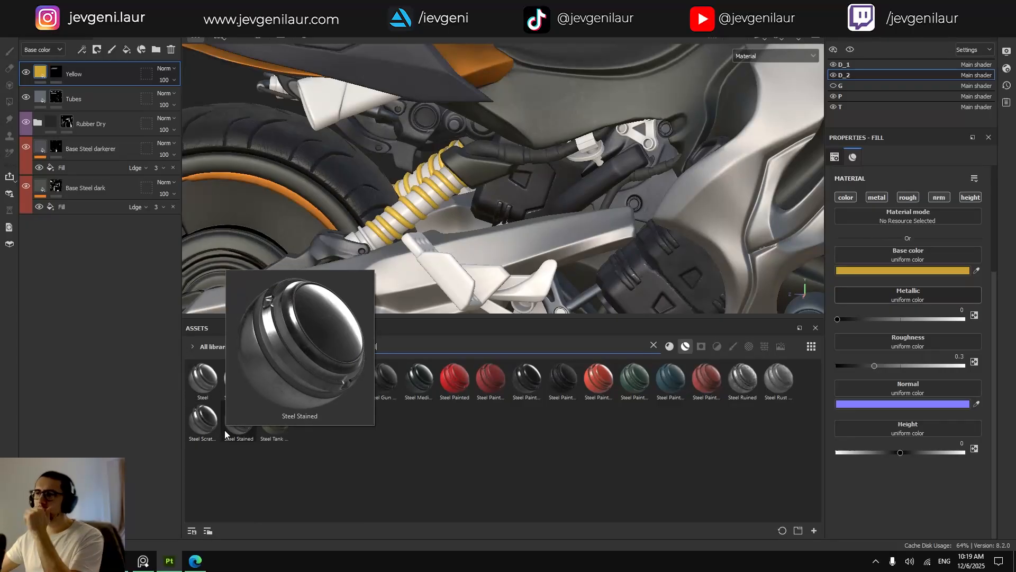
pyautogui.moveTo(761, 394)
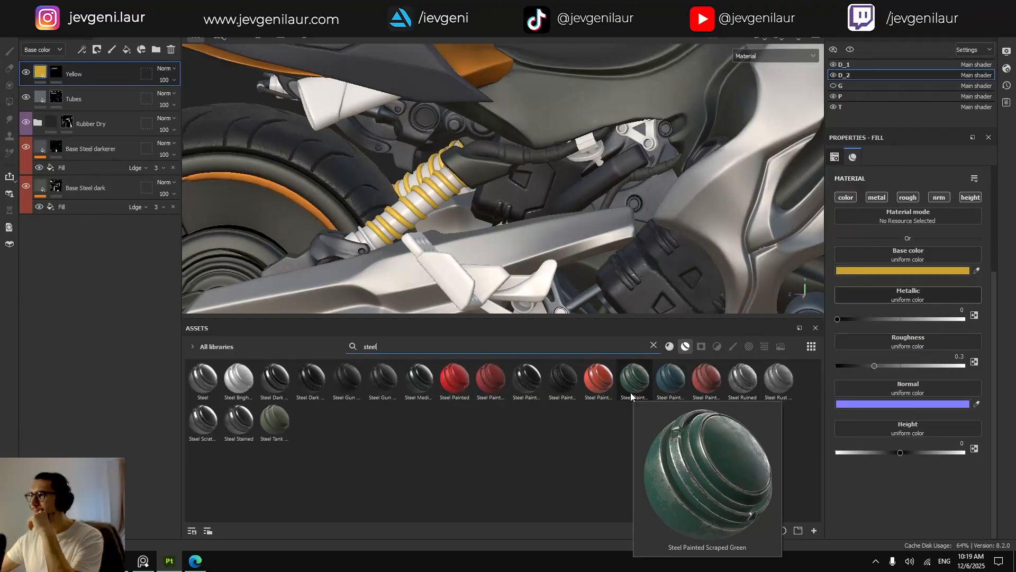
pyautogui.moveTo(604, 385)
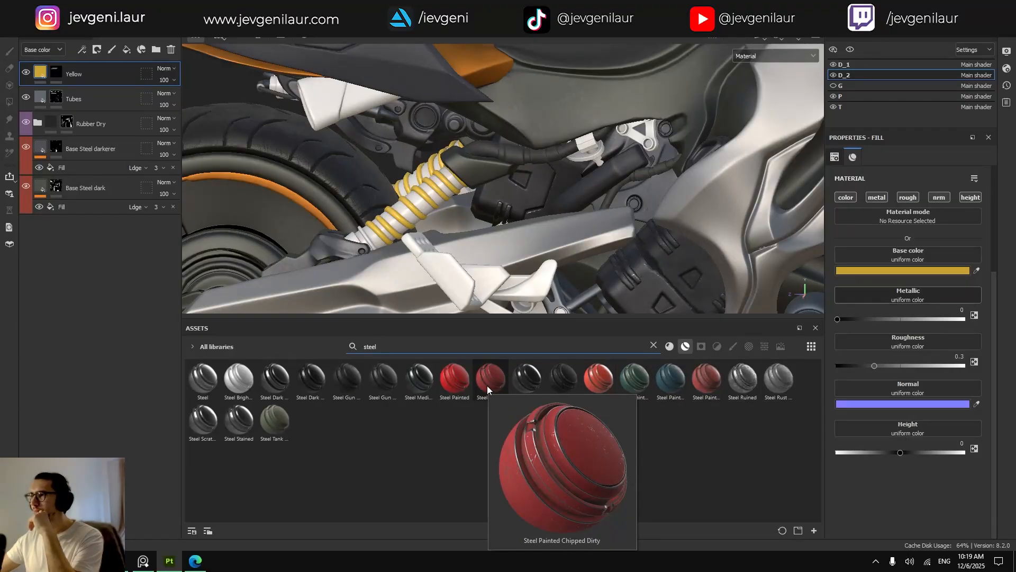
pyautogui.moveTo(452, 385)
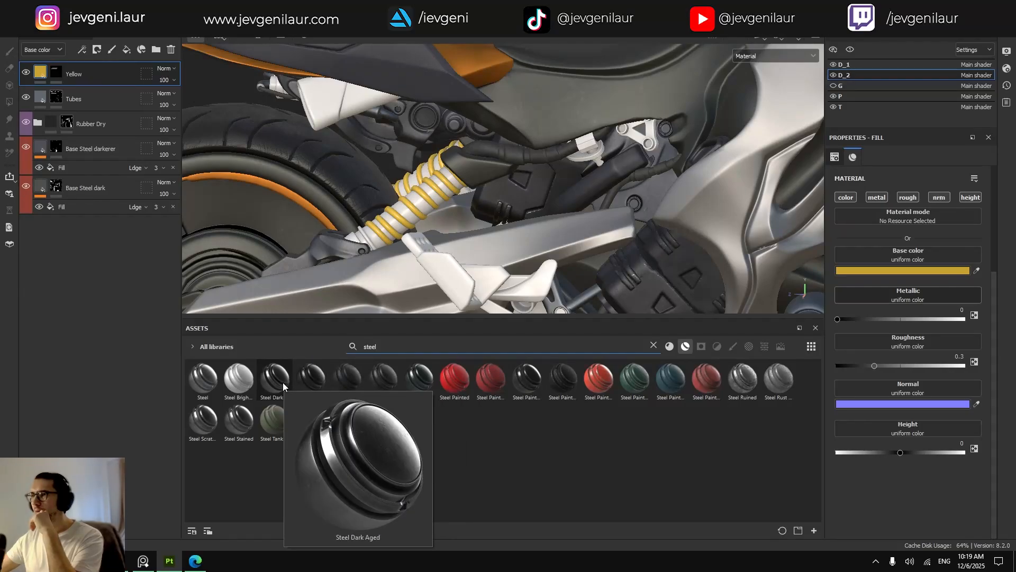
pyautogui.moveTo(256, 382)
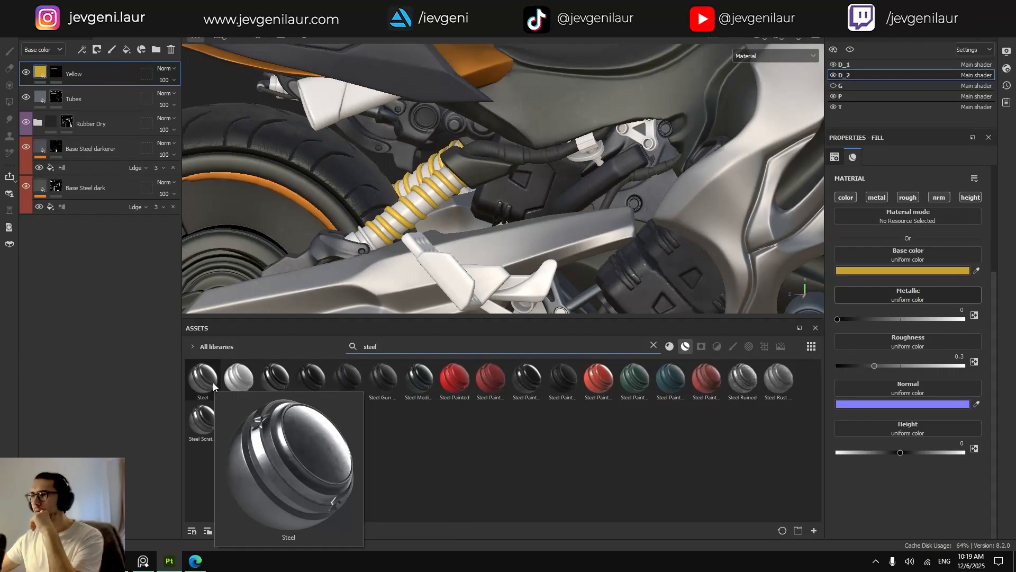
pyautogui.moveTo(209, 382); pyautogui.dragTo(110, 146)
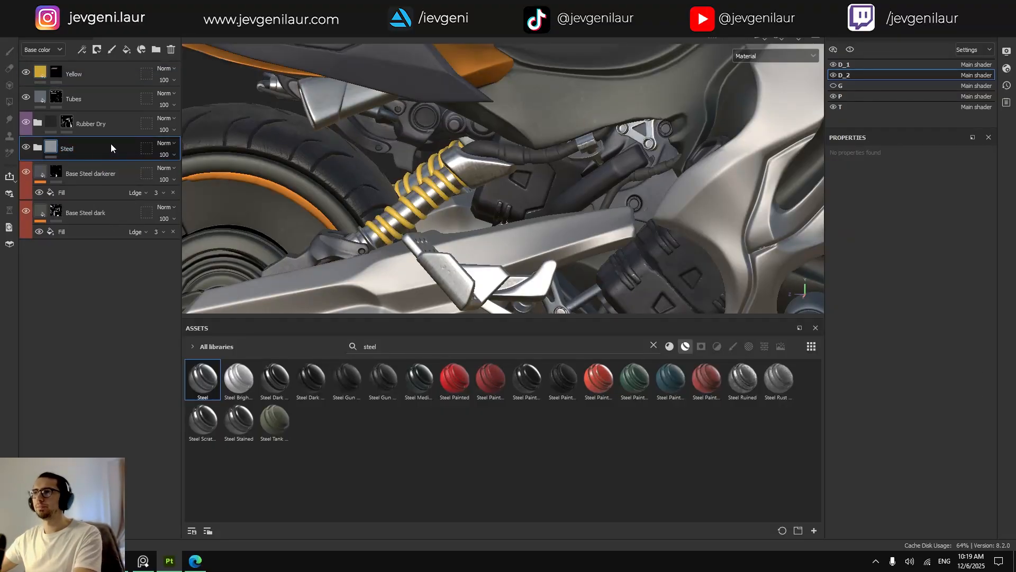
# Give the Steel folder a black mask and fill the shock absorber's cylinder inside the yellow spring into it.
pyautogui.keyDown('alt'); pyautogui.moveTo(331, 151); pyautogui.dragTo(430, 248, button='right'); pyautogui.keyUp('alt')
pyautogui.rightClick(71, 150)
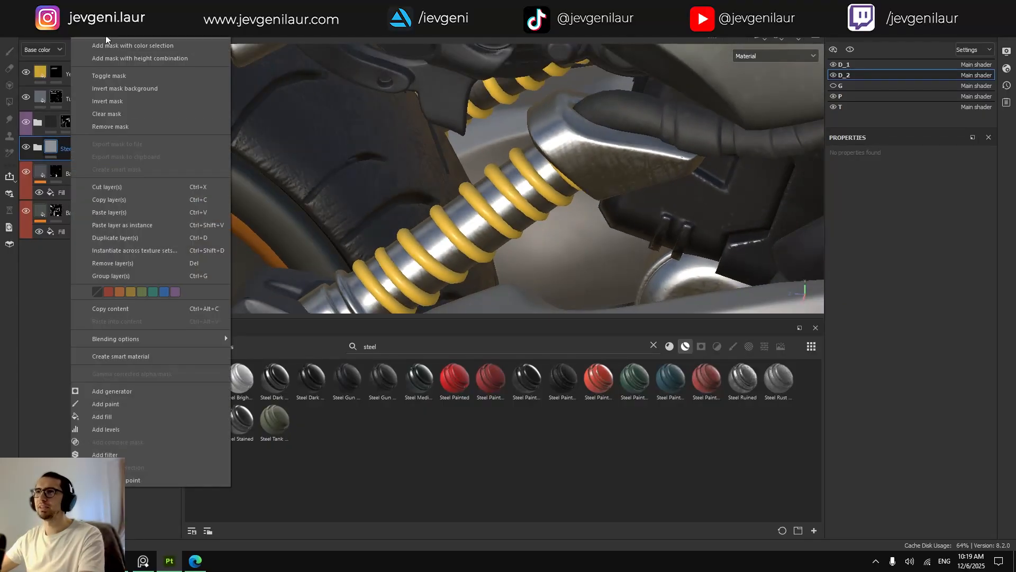
pyautogui.click(225, 334)
pyautogui.press('x')
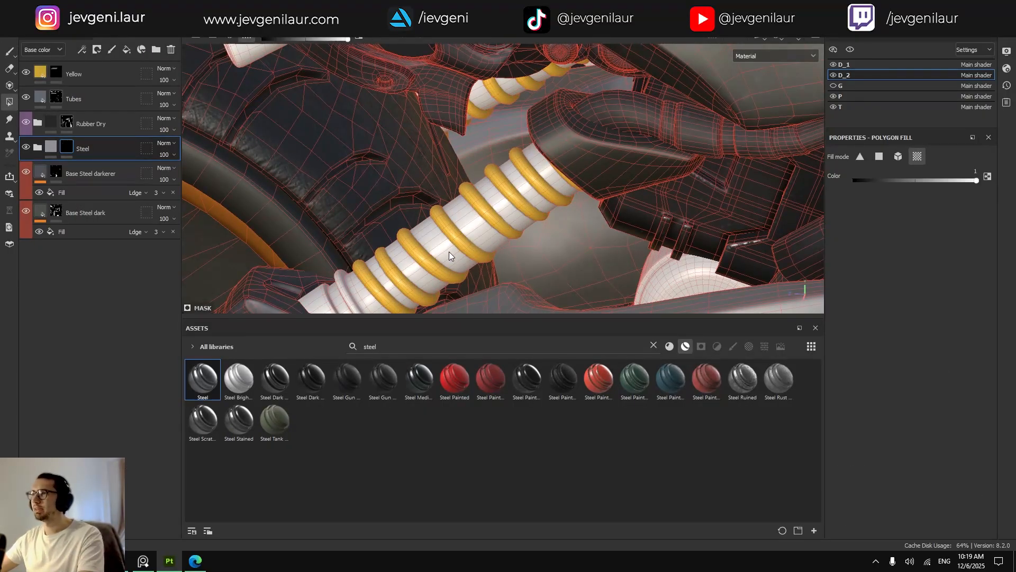
pyautogui.click(449, 252)
# Inspect the unfilled strut on the motorcycle's other side and study the white-and-orange concept bike on the PureRef board for comparison.
pyautogui.keyDown('alt'); pyautogui.moveTo(450, 252); pyautogui.dragTo(459, 258); pyautogui.keyUp('alt')
pyautogui.keyDown('alt'); pyautogui.moveTo(459, 258); pyautogui.dragTo(459, 221, button='middle'); pyautogui.keyUp('alt')
pyautogui.keyDown('alt'); pyautogui.moveTo(459, 221); pyautogui.dragTo(477, 217, button='right'); pyautogui.keyUp('alt')
pyautogui.press('1')
pyautogui.moveTo(476, 217)
pyautogui.keyDown('alt'); pyautogui.mouseDown()
pyautogui.moveTo(515, 219)
pyautogui.moveTo(460, 215)
pyautogui.moveTo(608, 224)
pyautogui.moveTo(606, 191)
pyautogui.mouseUp(); pyautogui.keyUp('alt')
pyautogui.scroll(3, 606, 191)
pyautogui.press('4')
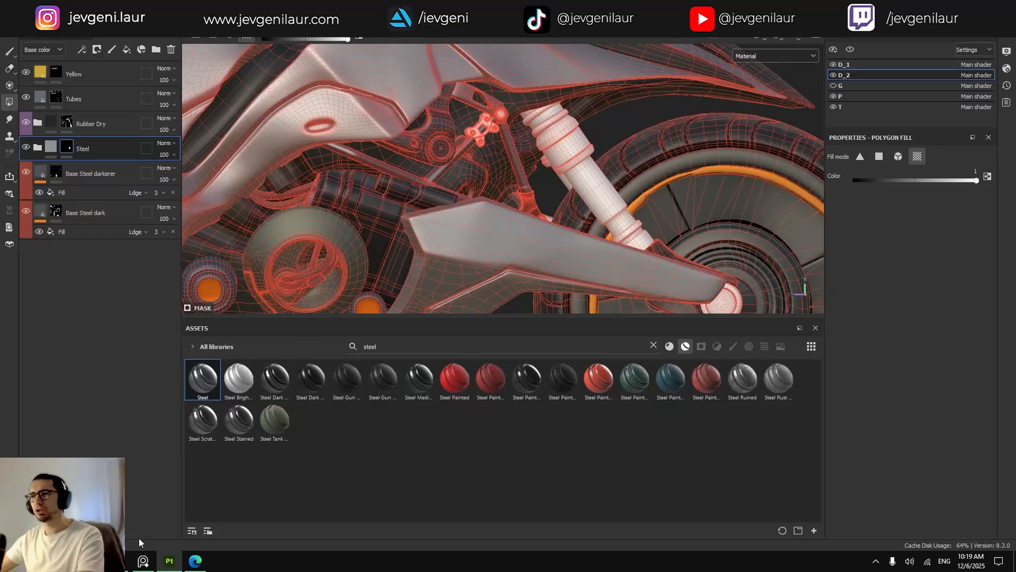
pyautogui.click(143, 561)
pyautogui.scroll(-5, 472, 248)
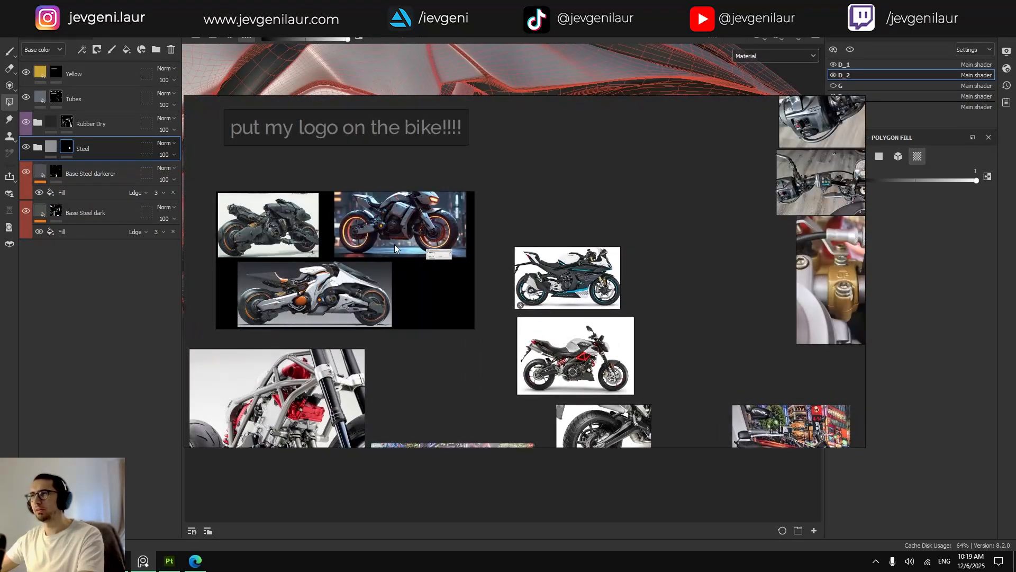
pyautogui.scroll(5, 265, 262)
pyautogui.scroll(2, 568, 379)
pyautogui.scroll(-1, 534, 351)
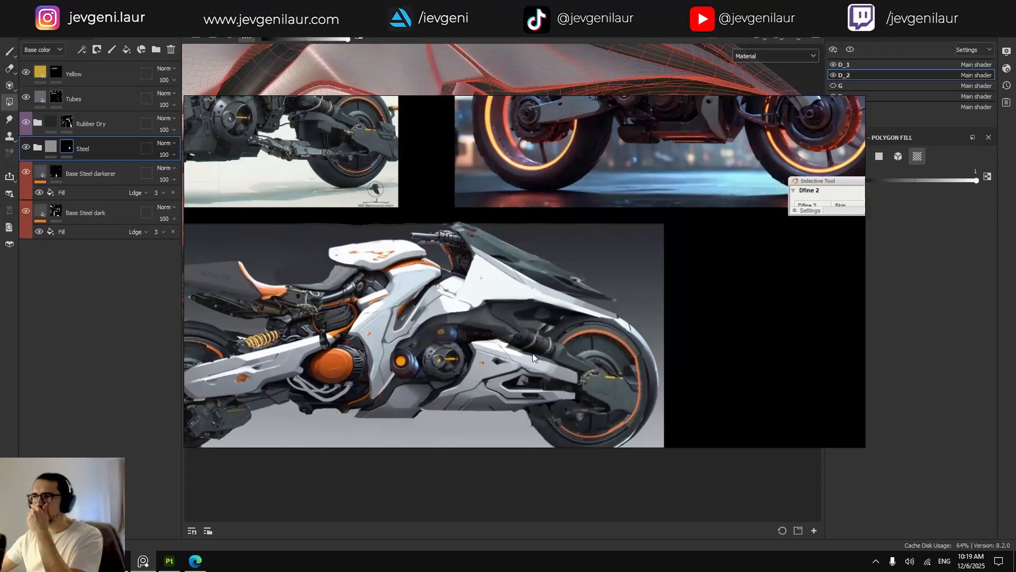
# Return from the reference board to Substance Painter, try the Steel mask on the front strut's lower tube, and undo that fill.
pyautogui.scroll(1, 532, 353)
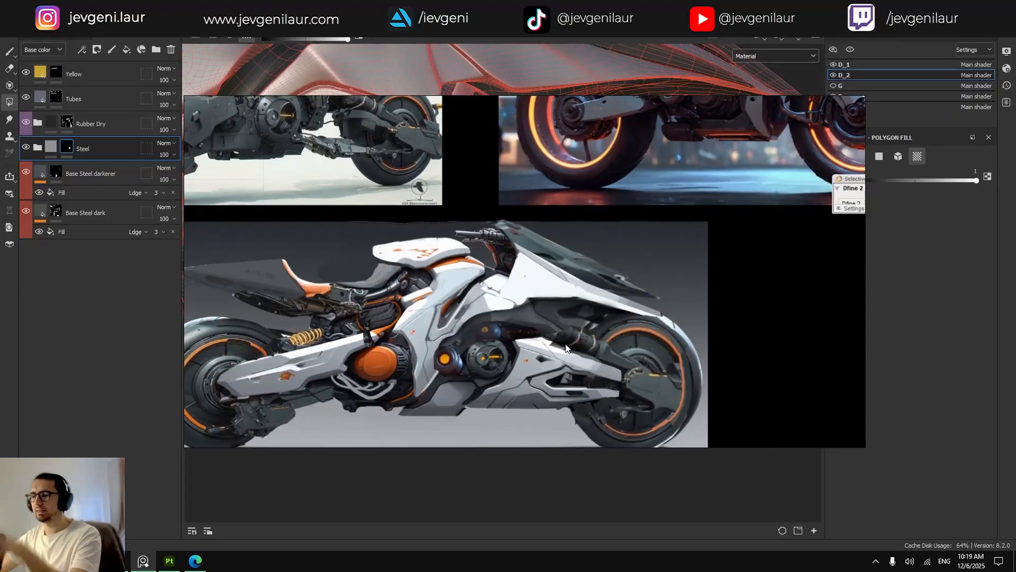
pyautogui.hotkey('alt', 'Tab')
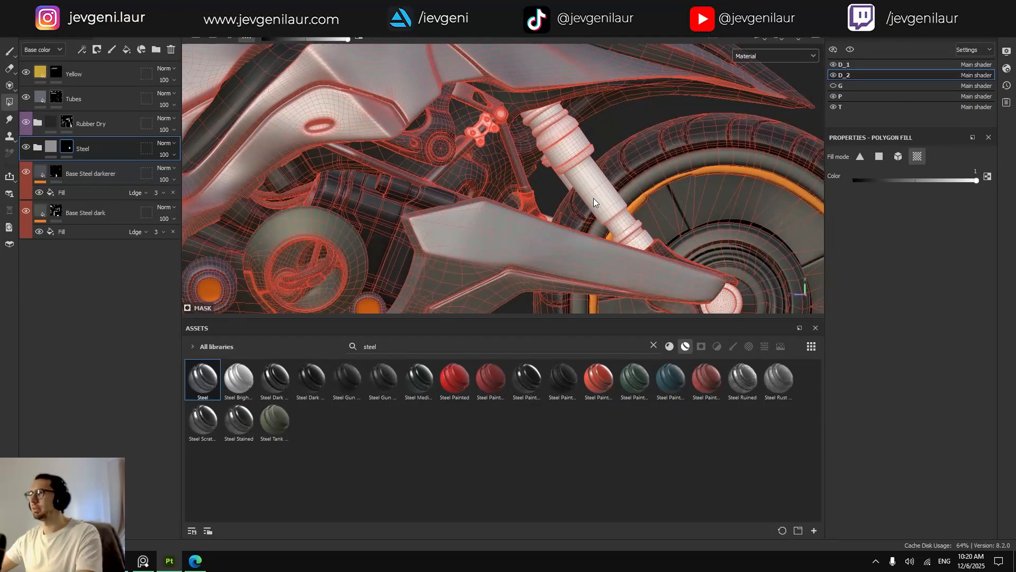
pyautogui.scroll(1, 612, 205)
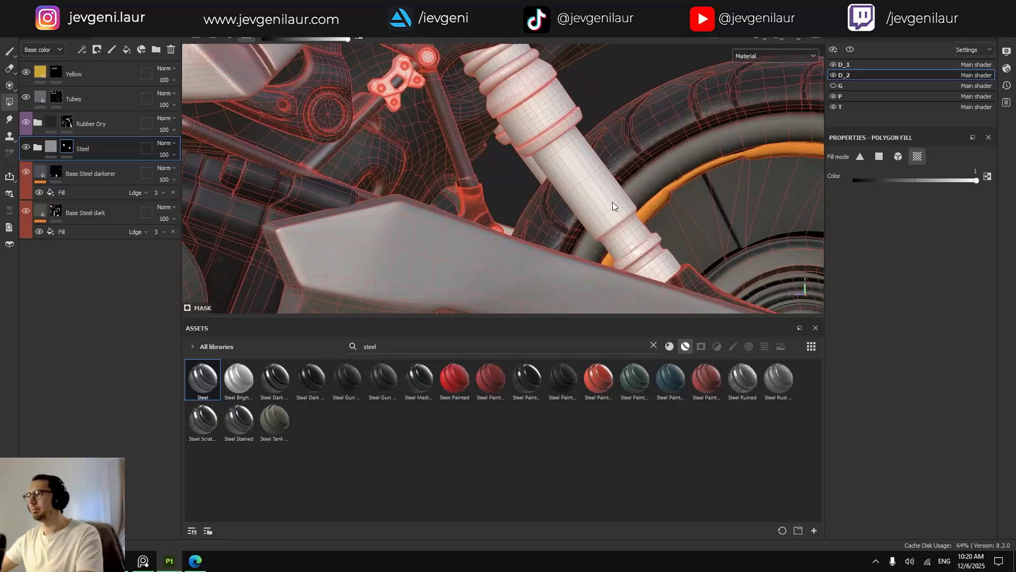
pyautogui.scroll(-3, 612, 204)
pyautogui.press('1')
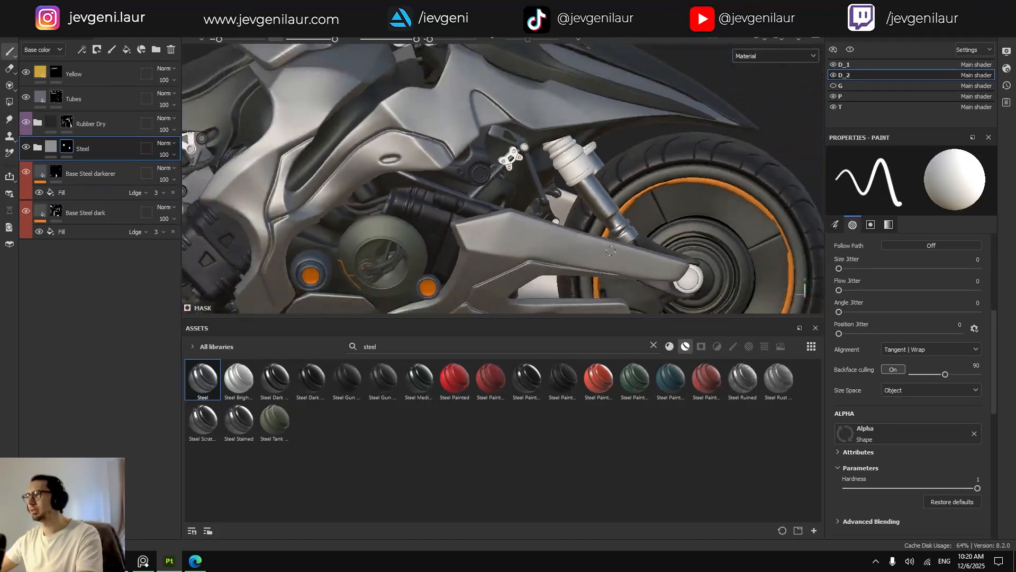
pyautogui.keyDown('alt'); pyautogui.moveTo(611, 250); pyautogui.dragTo(591, 228); pyautogui.keyUp('alt')
pyautogui.hotkey('ctrl', 'z')
pyautogui.scroll(3, 606, 211)
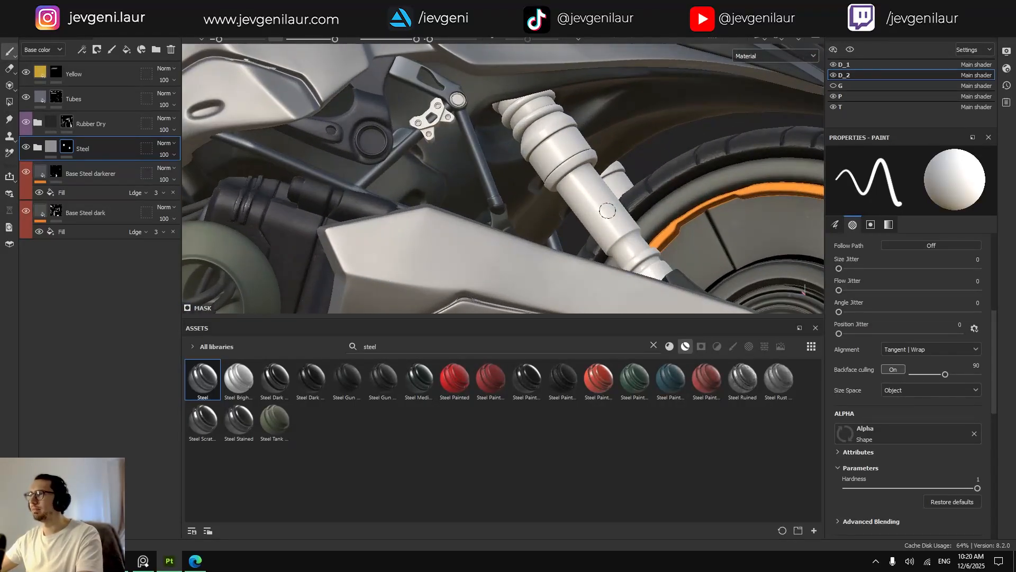
# Fill the inner cylinder between the rings at the front strut's upper end into the Steel mask.
pyautogui.scroll(-2, 607, 211)
pyautogui.scroll(5, 568, 189)
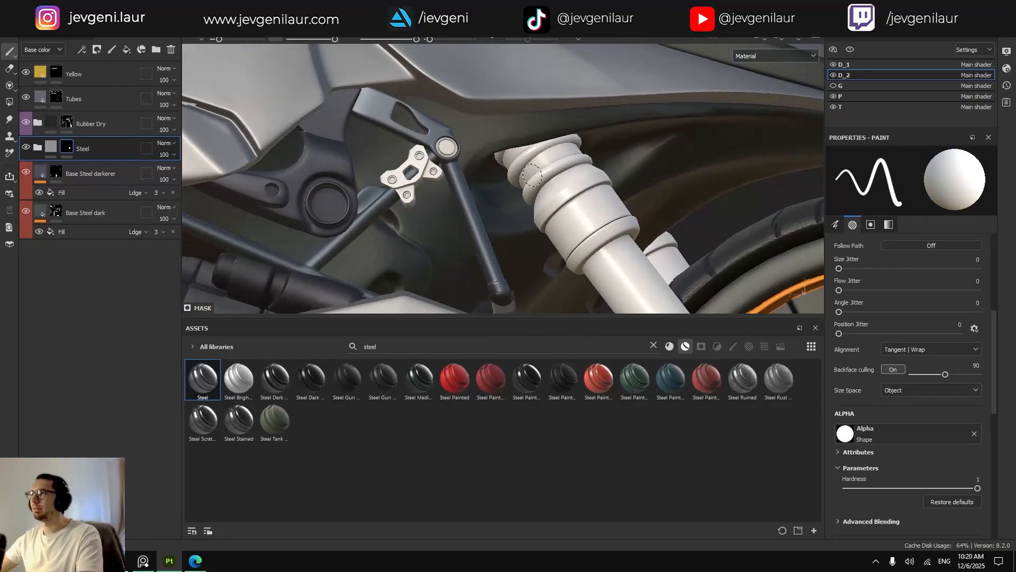
pyautogui.press('4')
pyautogui.click(538, 158)
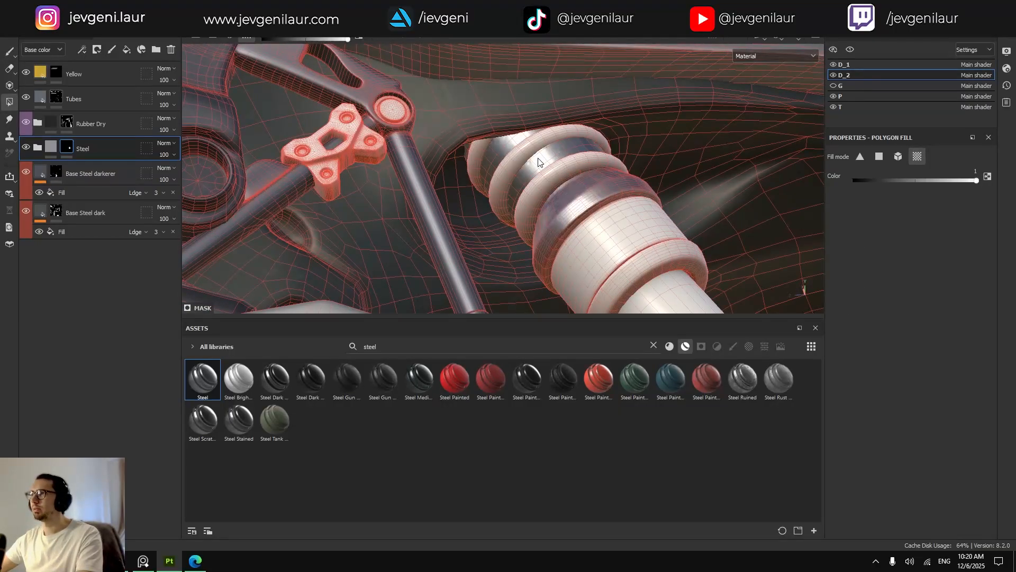
# Fill the rings at the front strut's upper end into the Yellow layer's mask.
pyautogui.click(56, 73)
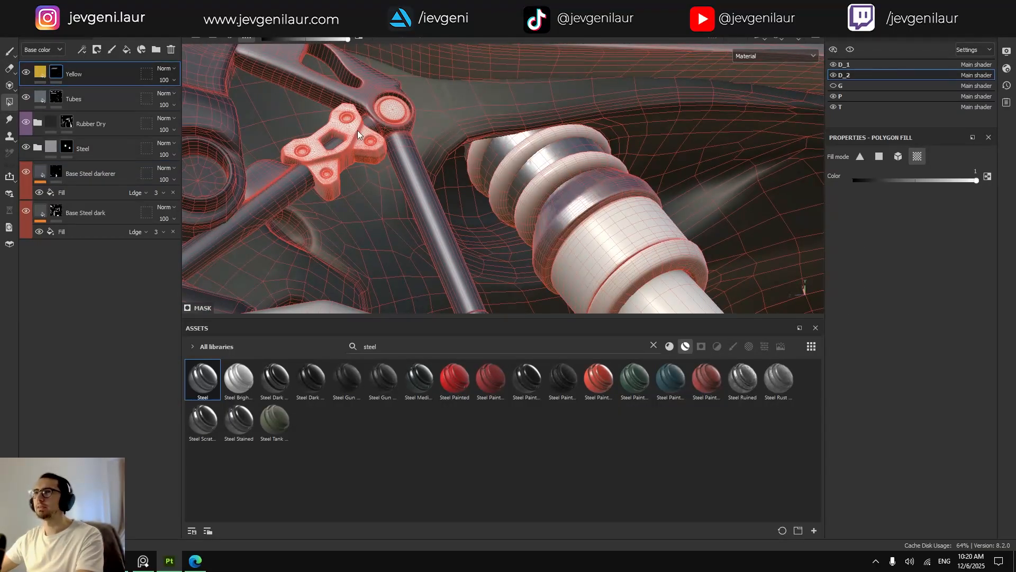
pyautogui.click(542, 150)
pyautogui.press('1')
pyautogui.scroll(-8, 542, 207)
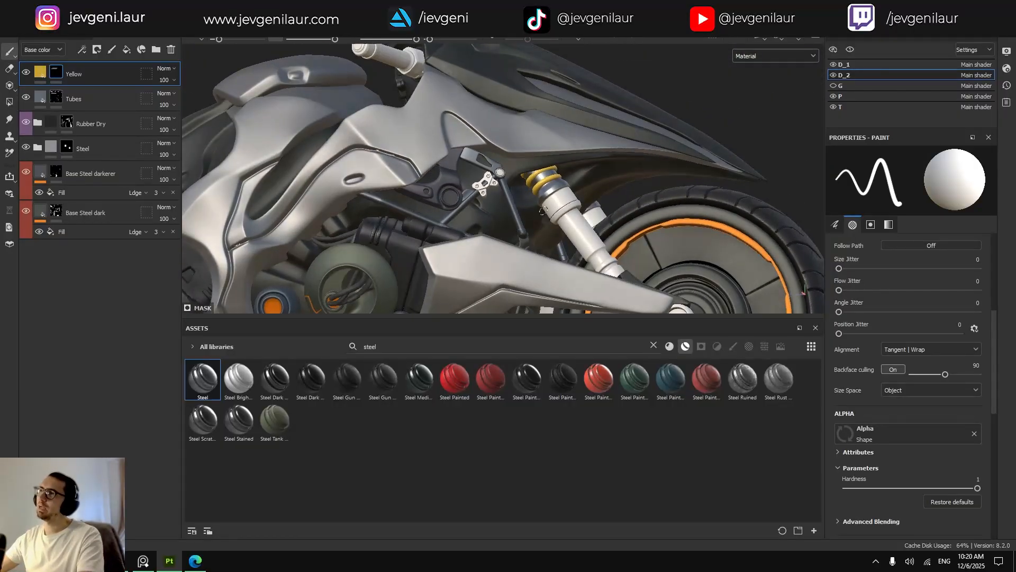
# Inspect the motorcycle's front and rear shock absorbers, check the layers of texture set P, and go back to texture set D_2.
pyautogui.scroll(-2, 552, 196)
pyautogui.keyDown('alt'); pyautogui.moveTo(371, 228); pyautogui.dragTo(500, 236, button='middle'); pyautogui.keyUp('alt')
pyautogui.scroll(-3, 619, 232)
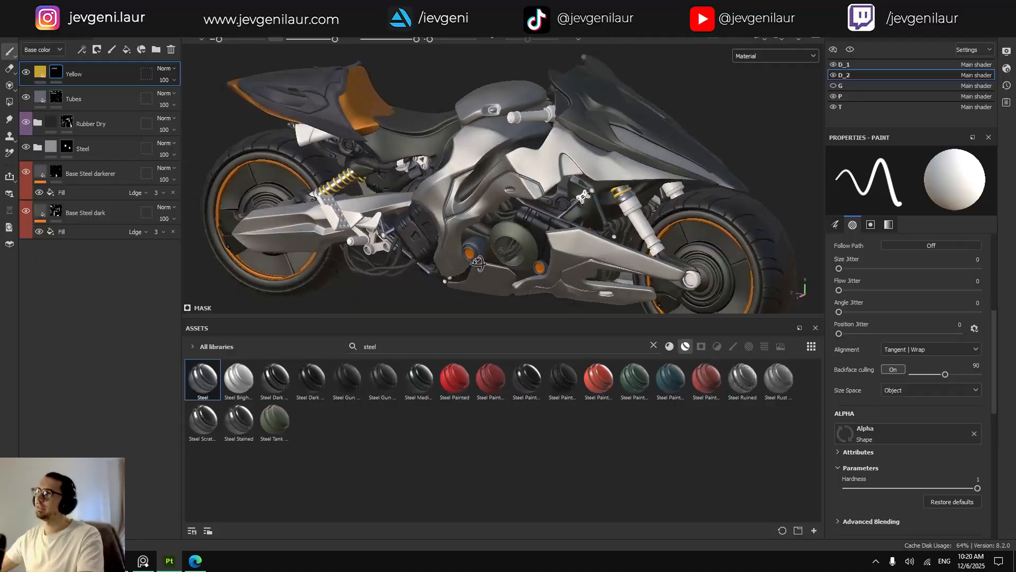
pyautogui.scroll(3, 634, 207)
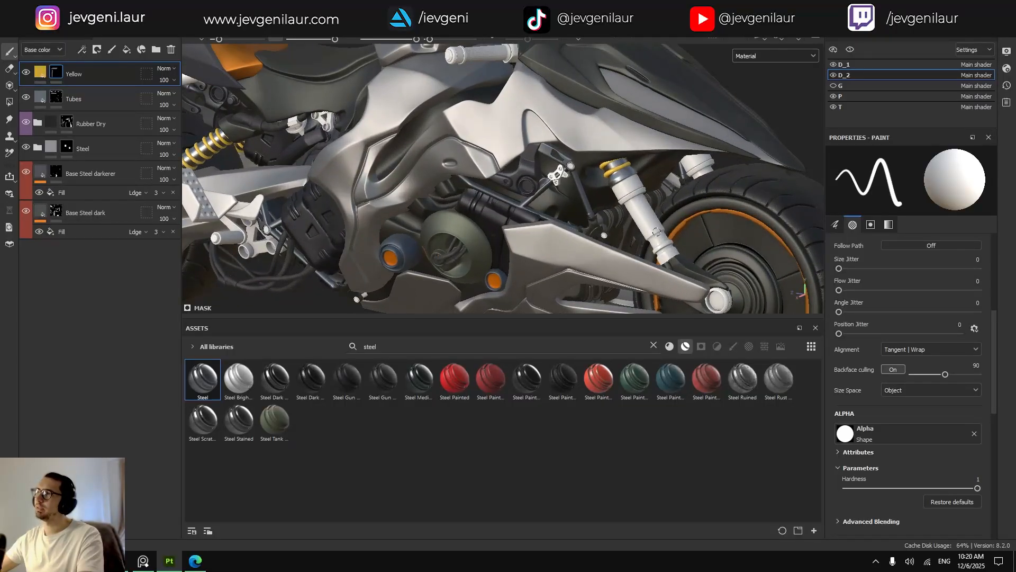
pyautogui.keyDown('alt'); pyautogui.moveTo(658, 229); pyautogui.dragTo(724, 201); pyautogui.keyUp('alt')
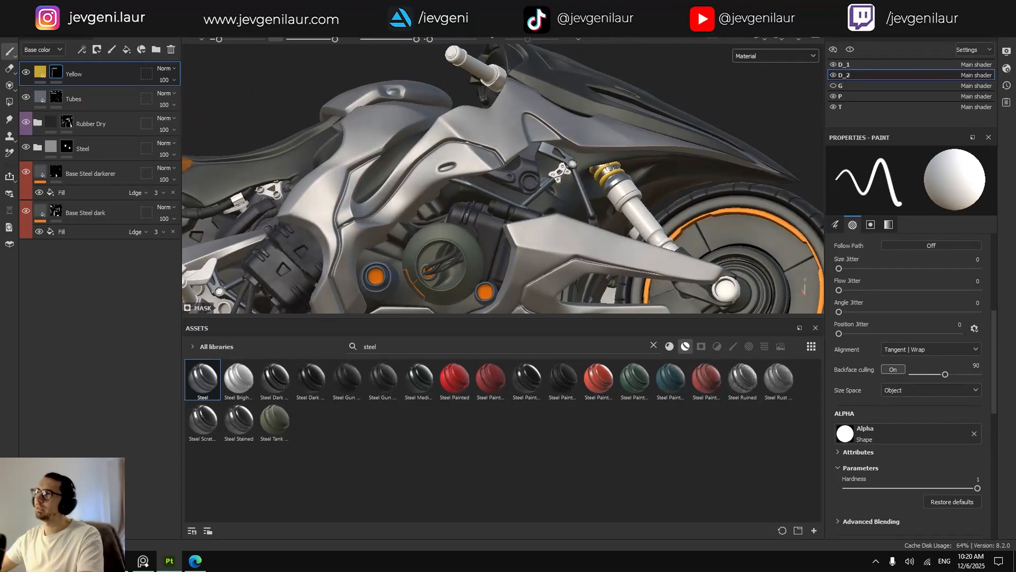
pyautogui.keyDown('alt'); pyautogui.moveTo(449, 233); pyautogui.dragTo(562, 221, button='middle'); pyautogui.keyUp('alt')
pyautogui.keyDown('alt'); pyautogui.moveTo(369, 204); pyautogui.dragTo(372, 221); pyautogui.keyUp('alt')
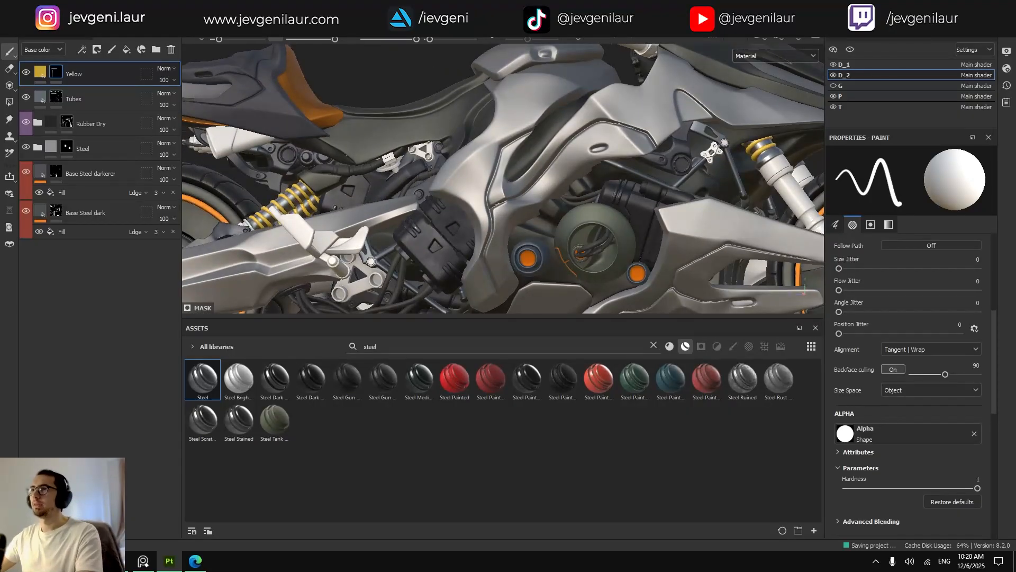
pyautogui.keyDown('alt'); pyautogui.moveTo(366, 221); pyautogui.dragTo(439, 224, button='middle'); pyautogui.keyUp('alt')
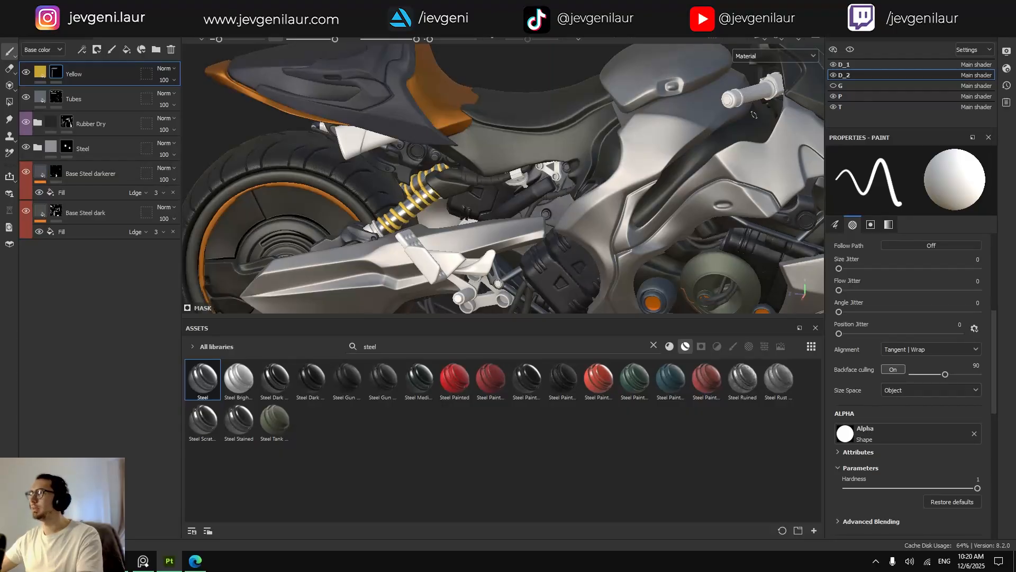
pyautogui.click(846, 98)
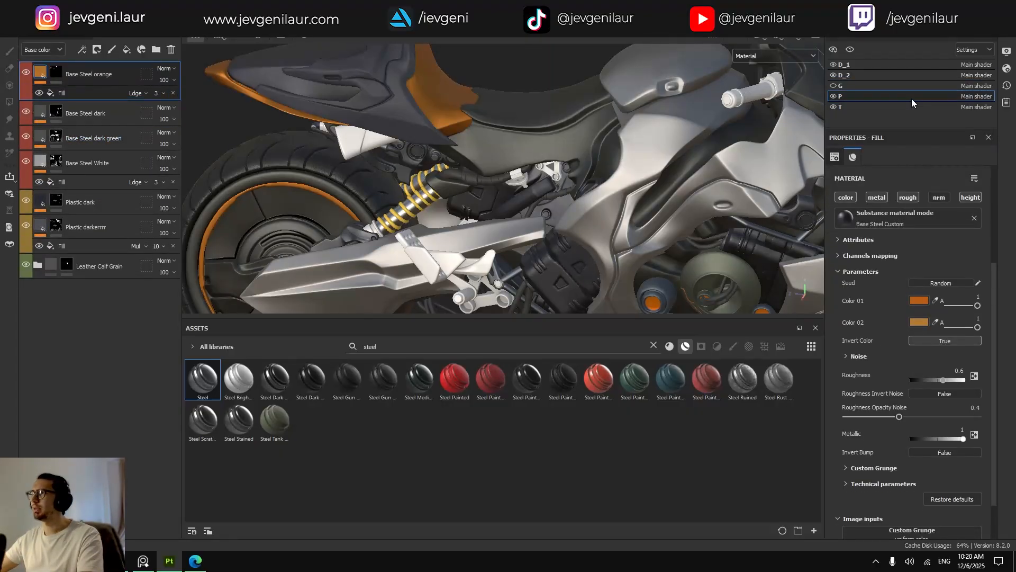
pyautogui.click(857, 75)
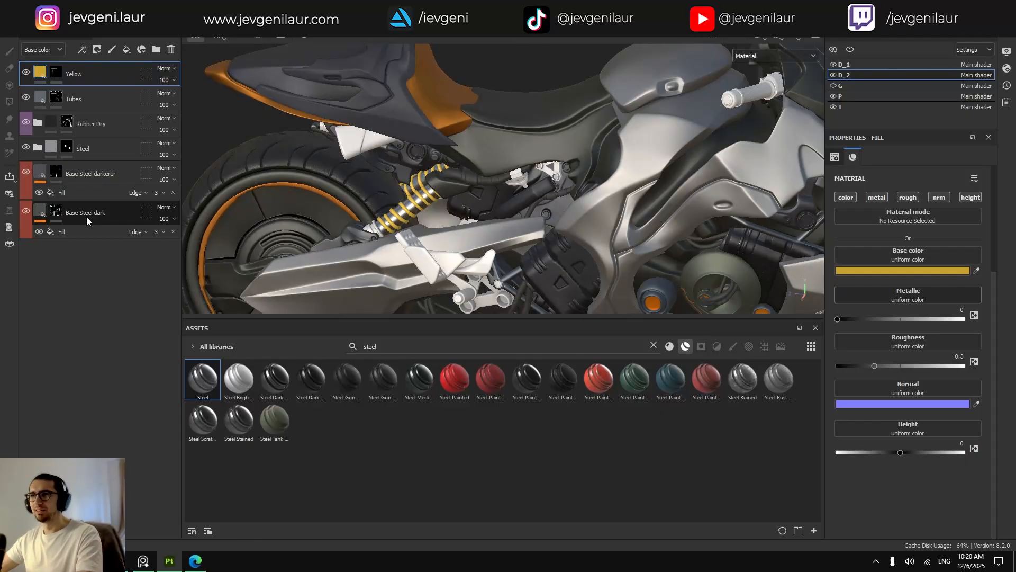
# Duplicate the Base Steel darkerer layer and rename the copy Base Steel darkerER.
pyautogui.click(42, 174)
pyautogui.hotkey('ctrl', 'd')
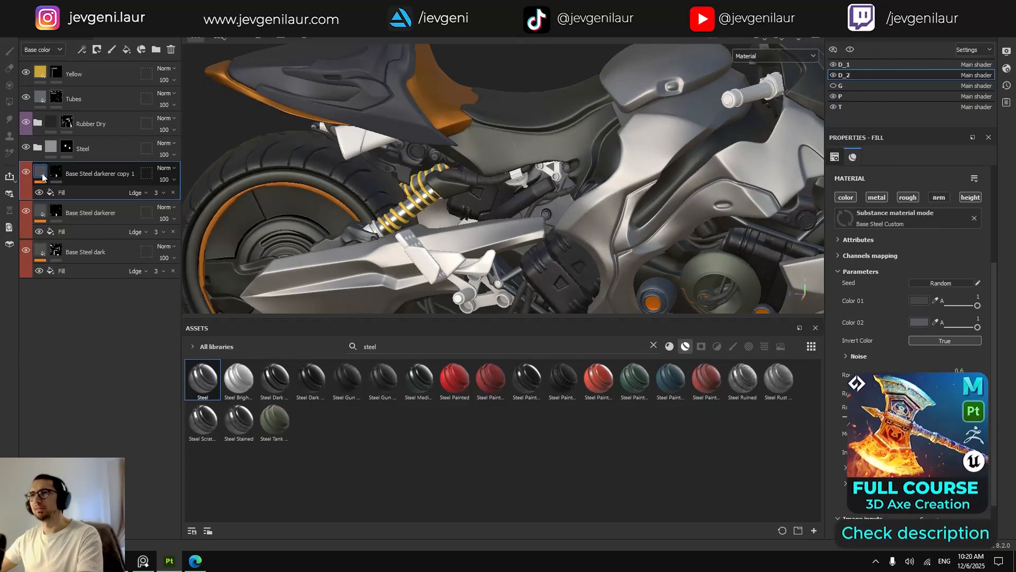
pyautogui.doubleClick(104, 174)
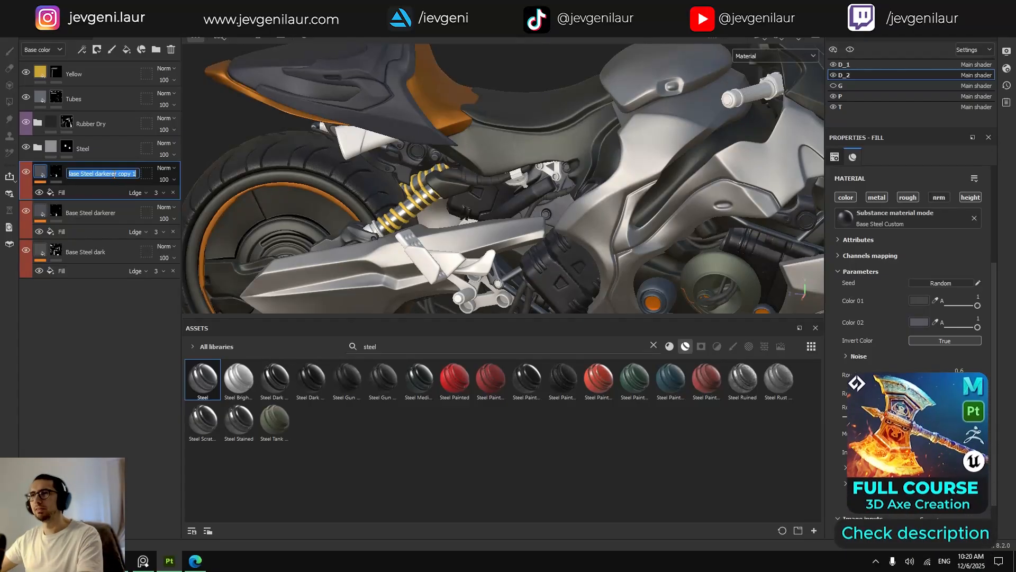
pyautogui.moveTo(112, 173); pyautogui.dragTo(123, 174)
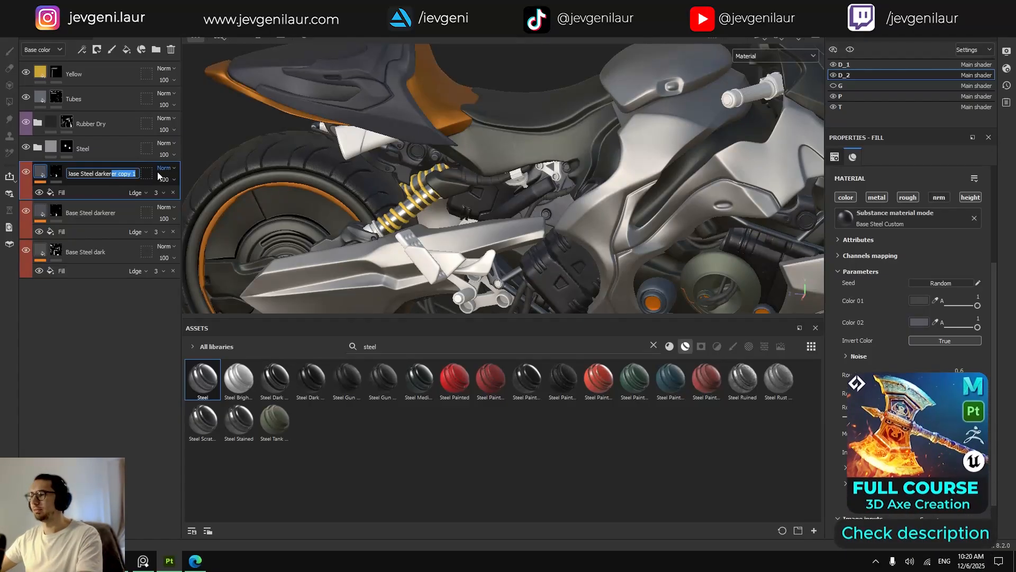
pyautogui.press('BackSpace')
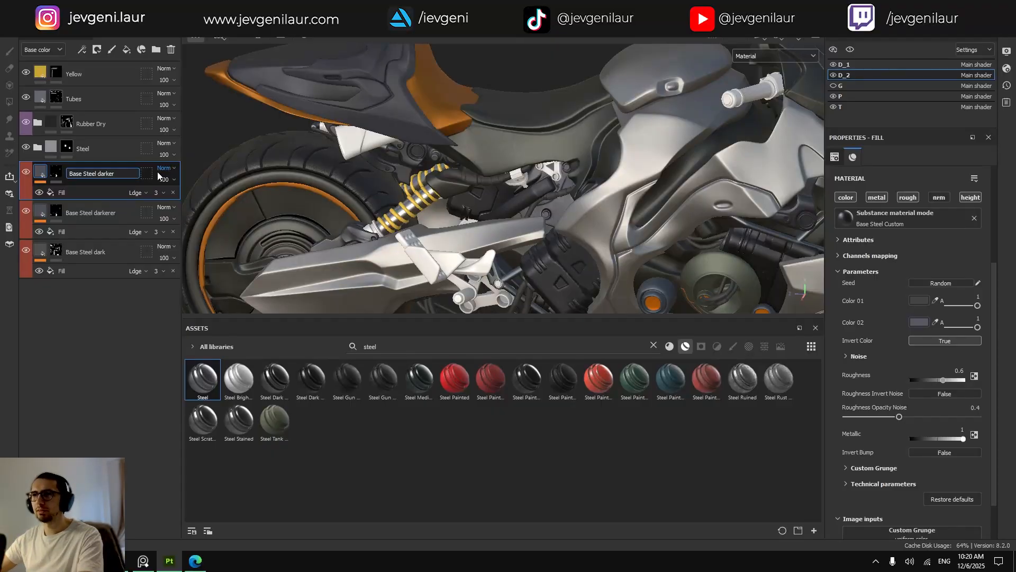
pyautogui.write('ER')
pyautogui.press('Return')
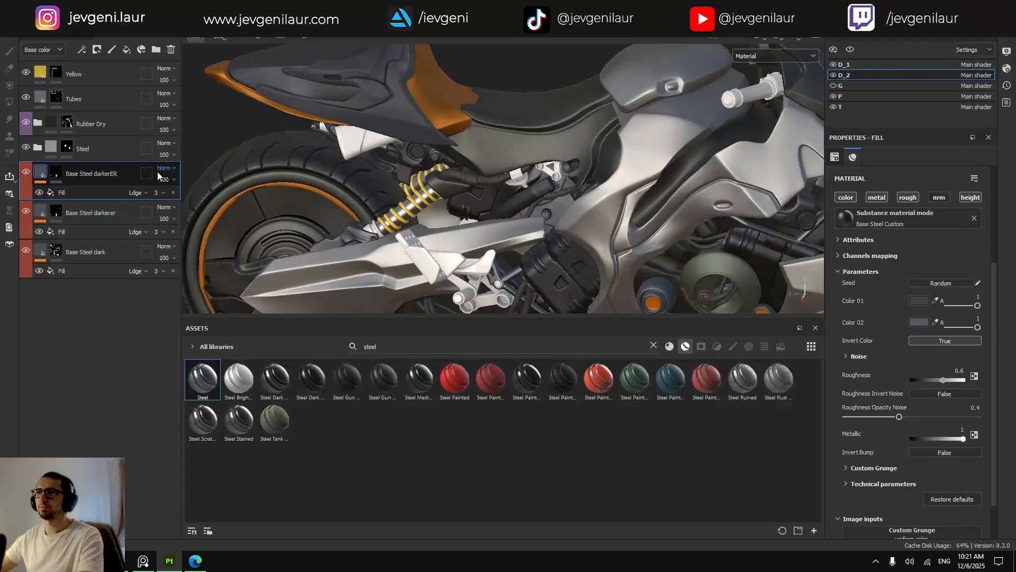
# Reset the Base Steel darkerER mask to black and fill the rear shock absorber's lower end piece into it.
pyautogui.rightClick(67, 174)
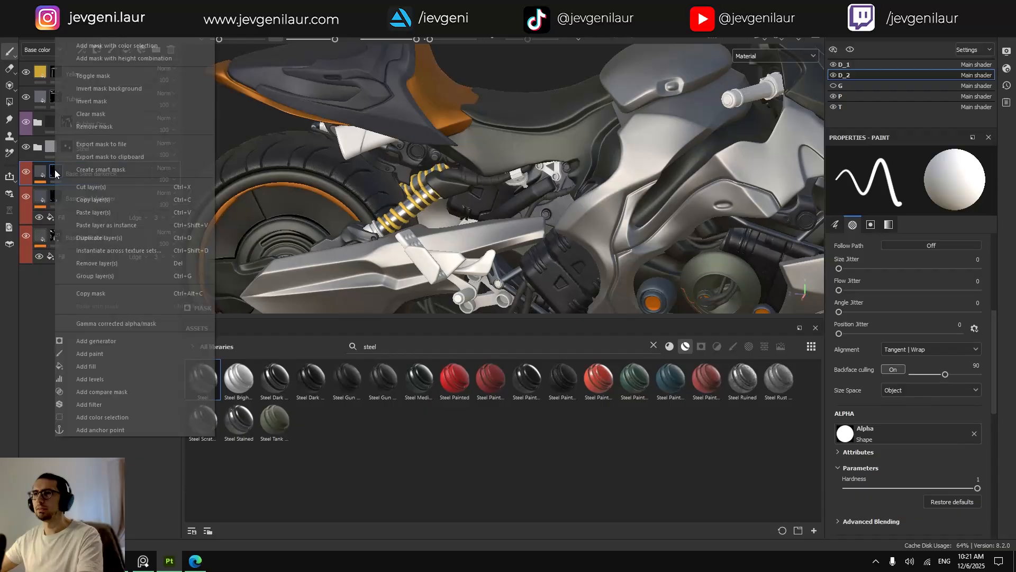
pyautogui.click(106, 43)
pyautogui.scroll(5, 338, 217)
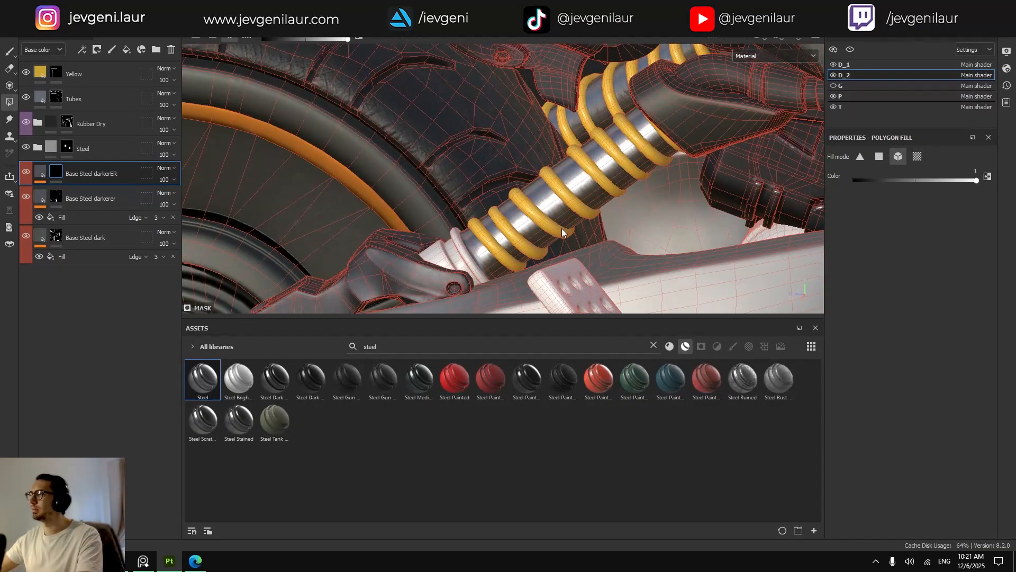
pyautogui.scroll(-1, 561, 227)
pyautogui.press('1')
pyautogui.scroll(-3, 472, 237)
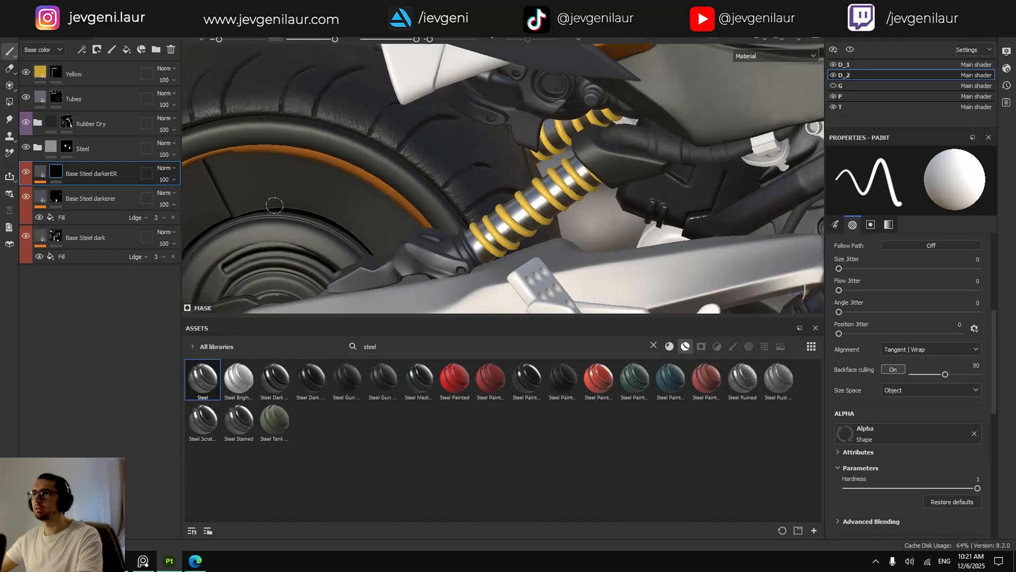
# Lighten the Base Steel darkerER material, setting Color 02 to a lighter blue-grey and Color 01 to a lighter, slightly reddish grey.
pyautogui.click(40, 176)
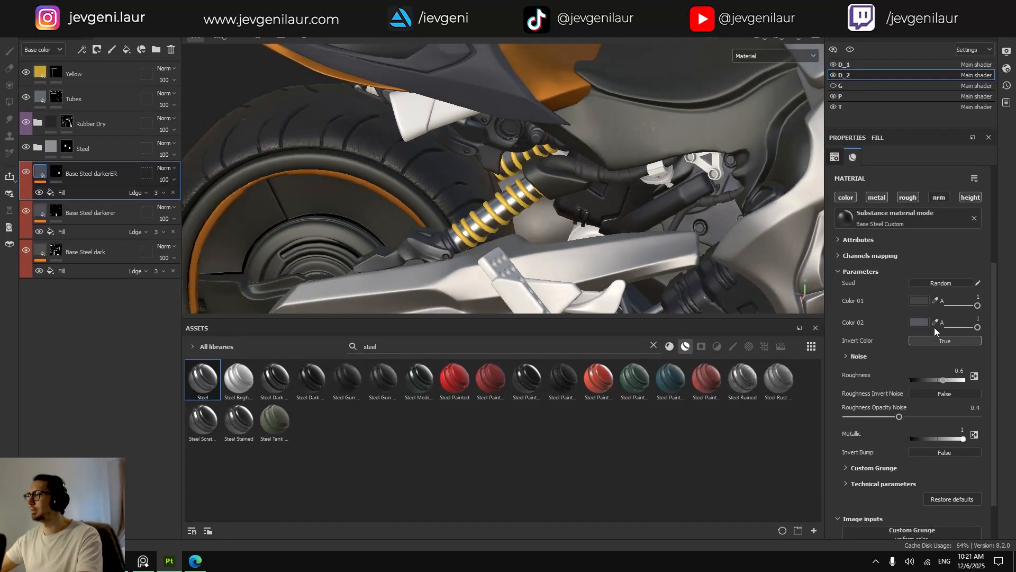
pyautogui.click(919, 322)
pyautogui.moveTo(743, 382); pyautogui.dragTo(747, 366)
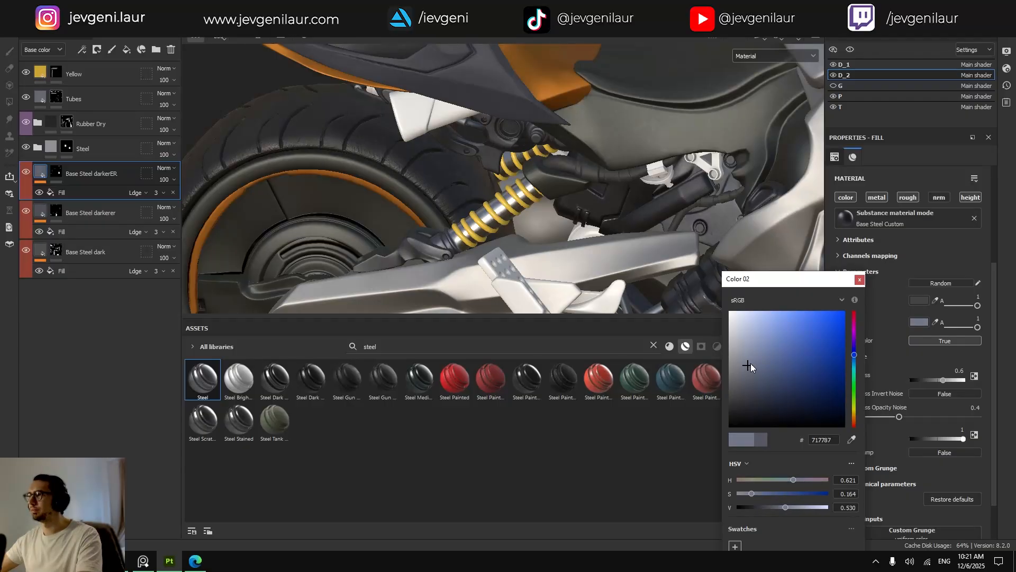
pyautogui.click(858, 280)
pyautogui.click(919, 300)
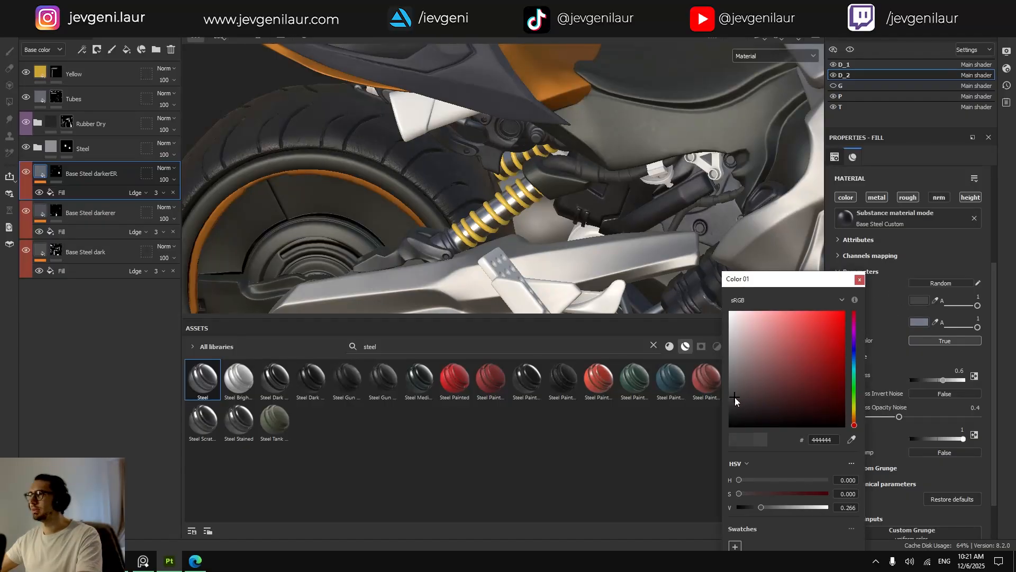
pyautogui.click(744, 385)
pyautogui.moveTo(745, 384)
pyautogui.mouseDown()
pyautogui.moveTo(731, 366)
pyautogui.moveTo(742, 384)
pyautogui.mouseUp()
pyautogui.click(859, 279)
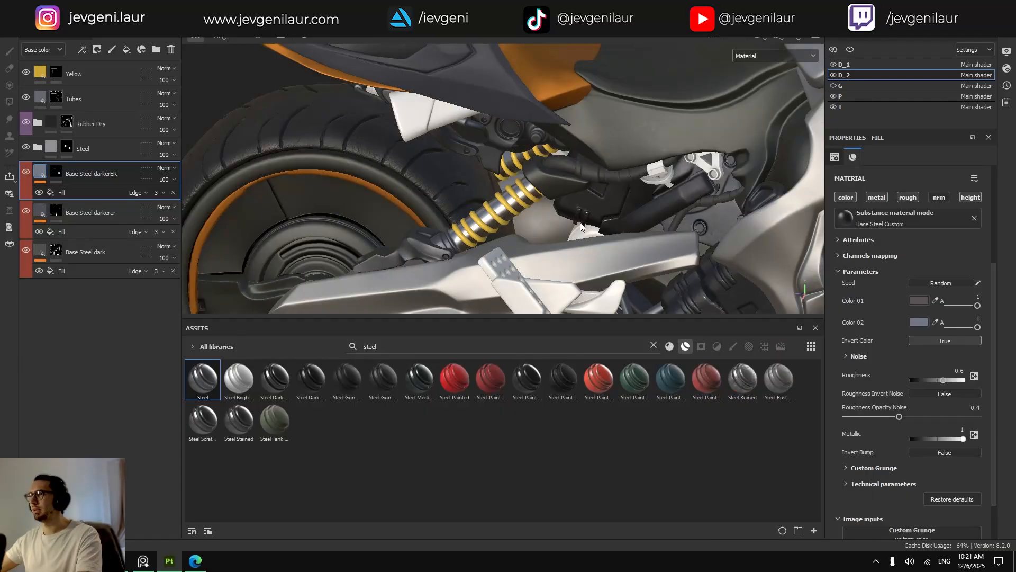
# Fill the unpainted bracket under the seat's tail into the Base Steel darkerER mask.
pyautogui.scroll(-2, 580, 222)
pyautogui.keyDown('alt'); pyautogui.moveTo(580, 222); pyautogui.dragTo(589, 170); pyautogui.keyUp('alt')
pyautogui.scroll(2, 589, 173)
pyautogui.scroll(2, 435, 186)
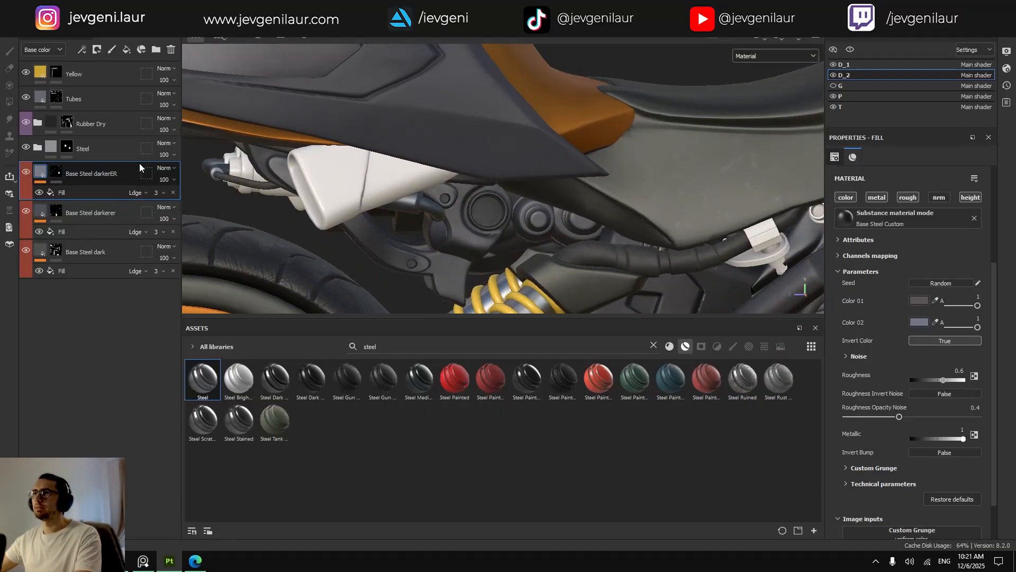
pyautogui.click(61, 173)
pyautogui.press('4')
pyautogui.click(390, 176)
pyautogui.scroll(-3, 366, 190)
pyautogui.press('1')
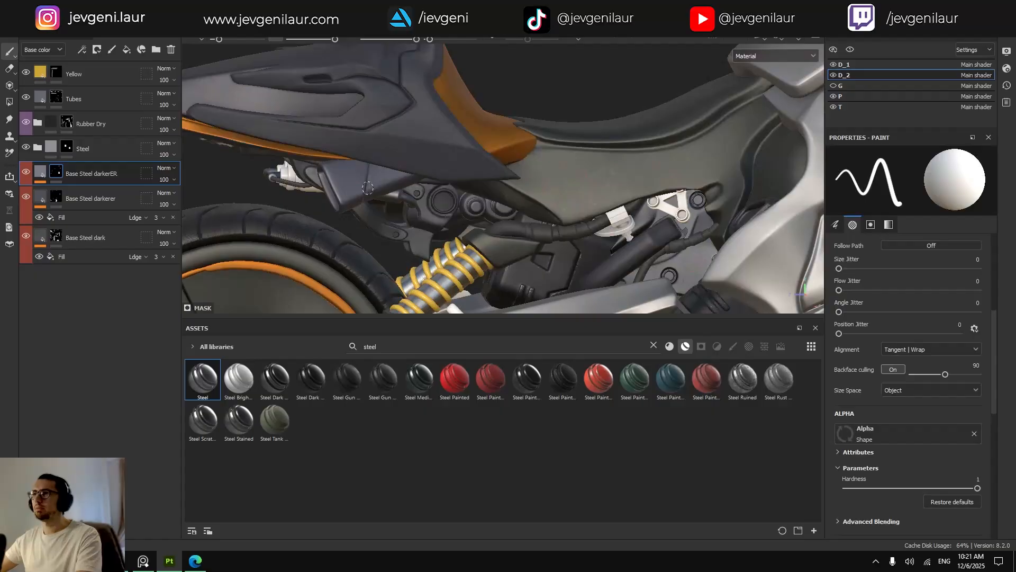
# Fill the upper collars of the front struts into the Base Steel darkerER mask and review the bike's front end.
pyautogui.moveTo(366, 190)
pyautogui.keyDown('alt'); pyautogui.mouseDown()
pyautogui.moveTo(392, 183)
pyautogui.moveTo(285, 187)
pyautogui.moveTo(331, 188)
pyautogui.moveTo(423, 216)
pyautogui.moveTo(435, 230)
pyautogui.mouseUp(); pyautogui.keyUp('alt')
pyautogui.press('4')
pyautogui.press('1')
pyautogui.press('4')
pyautogui.press('Tab')
pyautogui.keyDown('alt'); pyautogui.moveTo(548, 258); pyautogui.dragTo(586, 268); pyautogui.keyUp('alt')
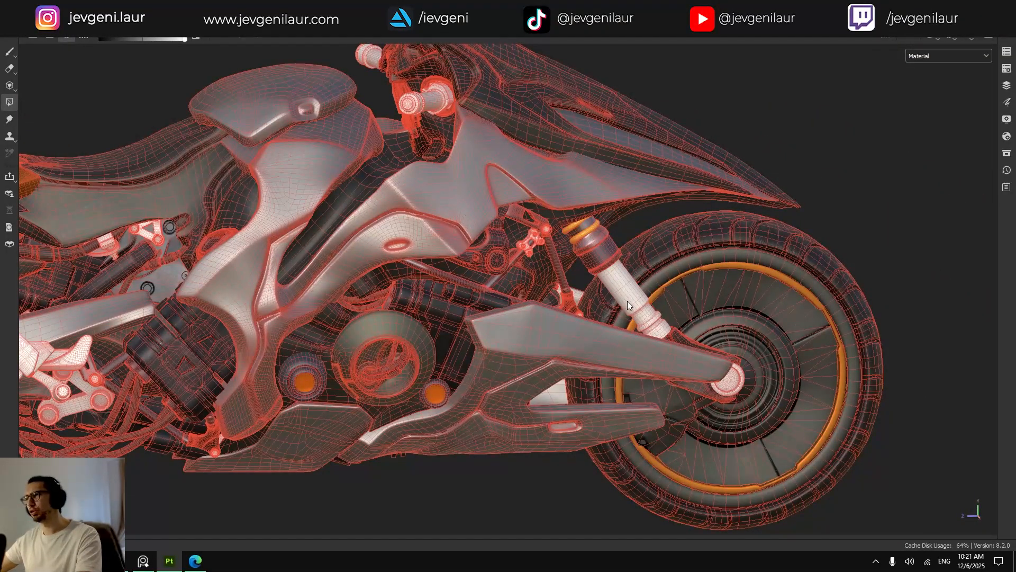
pyautogui.keyDown('alt'); pyautogui.moveTo(627, 300); pyautogui.dragTo(634, 325); pyautogui.keyUp('alt')
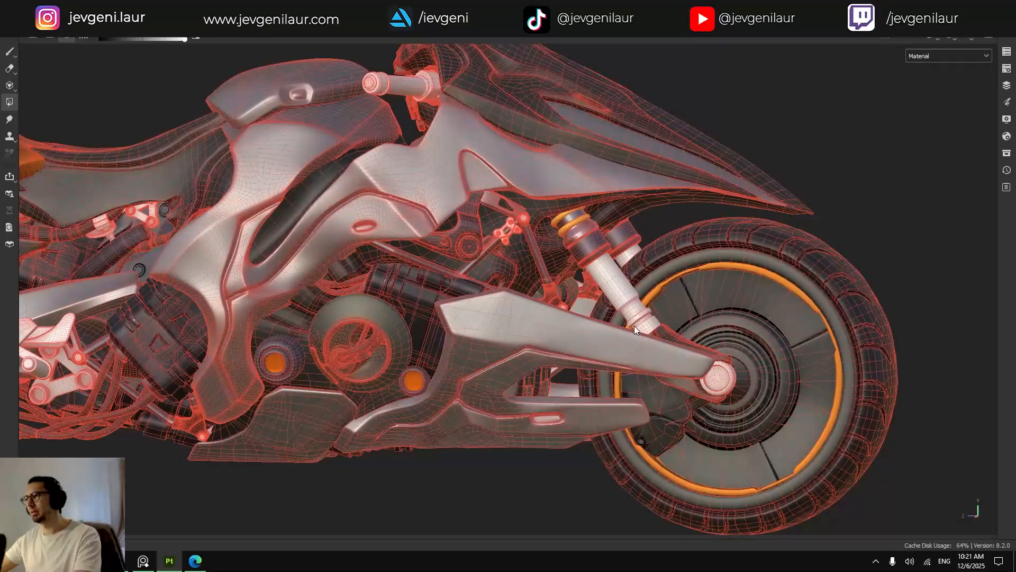
pyautogui.press('1')
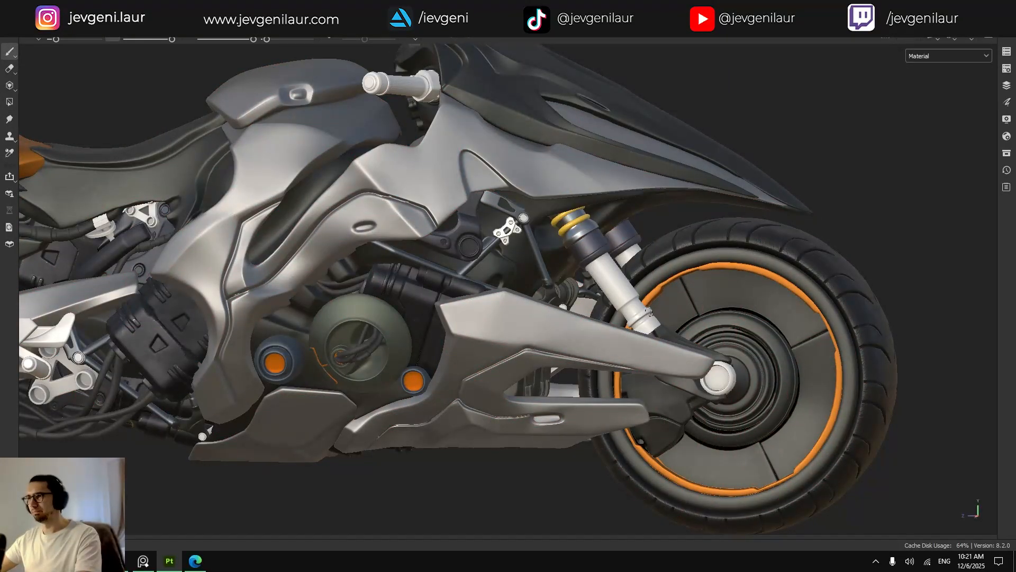
pyautogui.press('Tab')
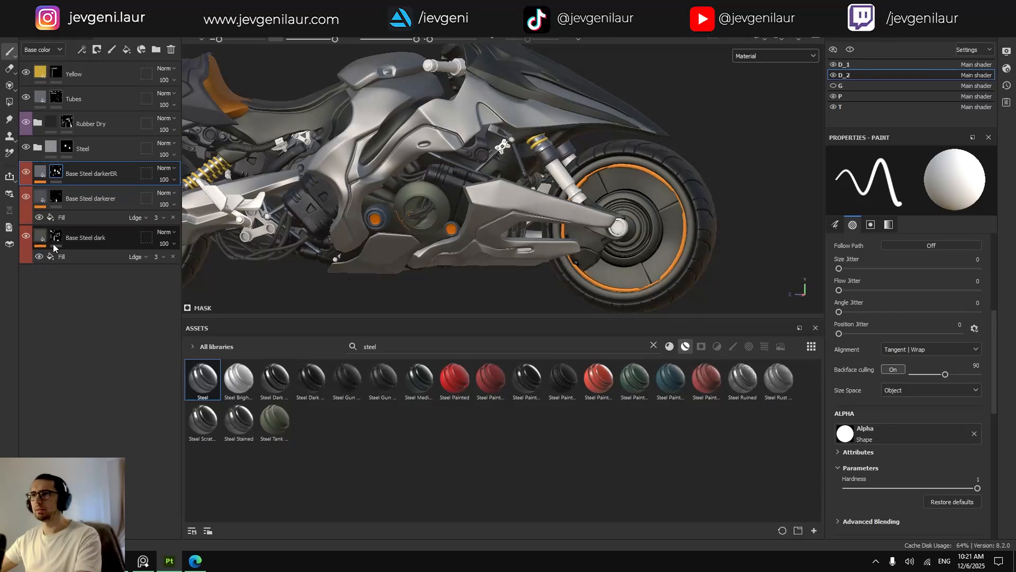
# Fill the front strut's lower tube into the Base Steel dark layer's mask.
pyautogui.press('4')
pyautogui.scroll(3, 559, 183)
pyautogui.click(559, 183)
pyautogui.press('1')
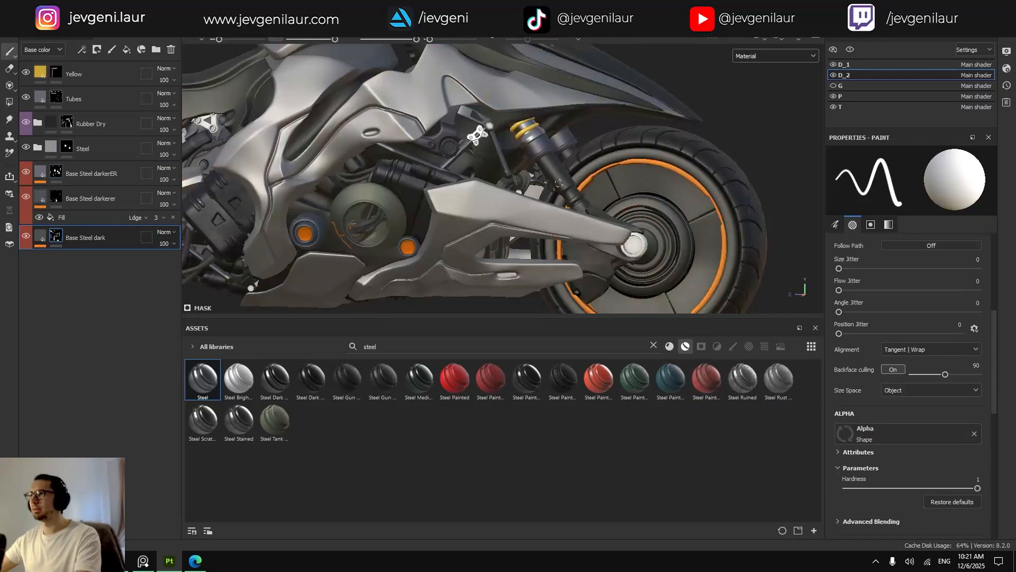
# Inspect the front linkage and cross-shaped bracket beside the front shock absorber for unfilled parts.
pyautogui.scroll(-3, 559, 184)
pyautogui.keyDown('alt'); pyautogui.moveTo(559, 183); pyautogui.dragTo(613, 185, button='middle'); pyautogui.keyUp('alt')
pyautogui.scroll(3, 656, 201)
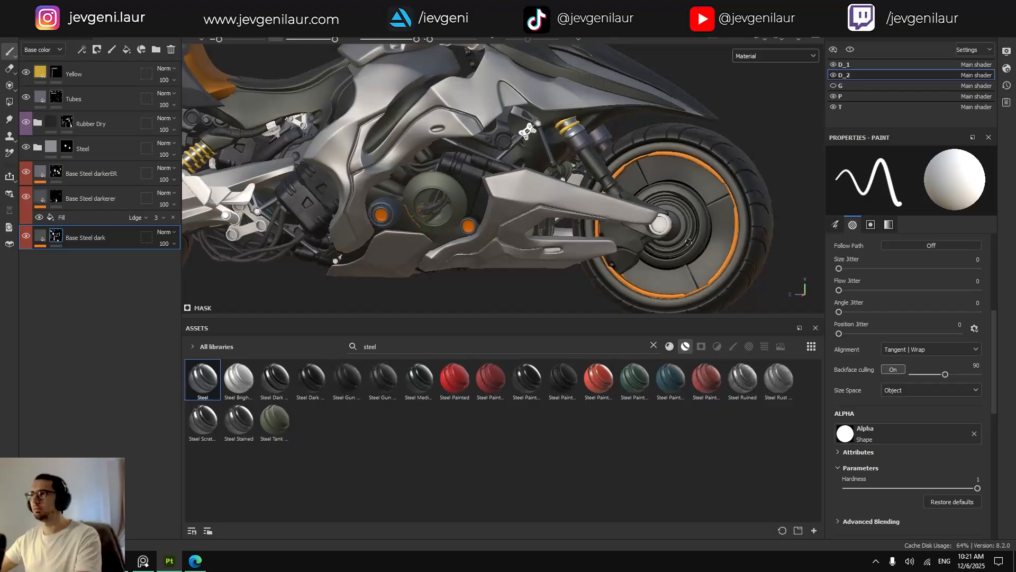
pyautogui.scroll(-6, 688, 242)
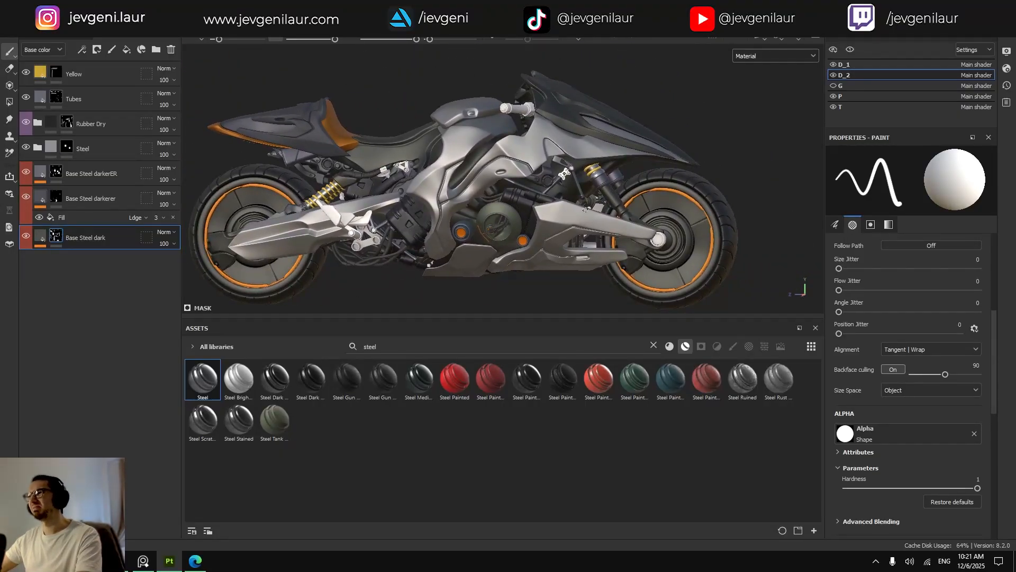
pyautogui.scroll(4, 585, 209)
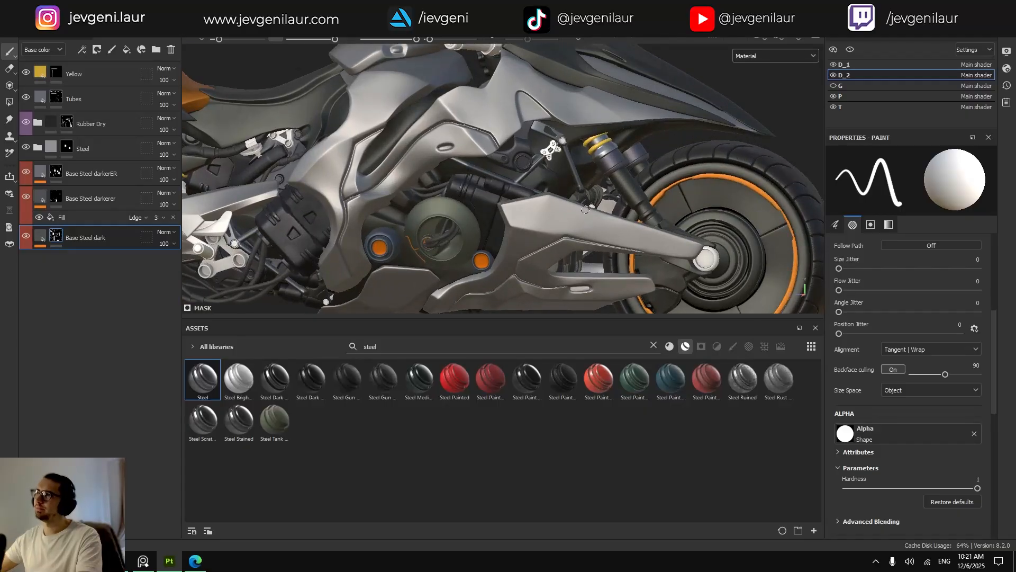
pyautogui.press('4')
pyautogui.scroll(5, 561, 140)
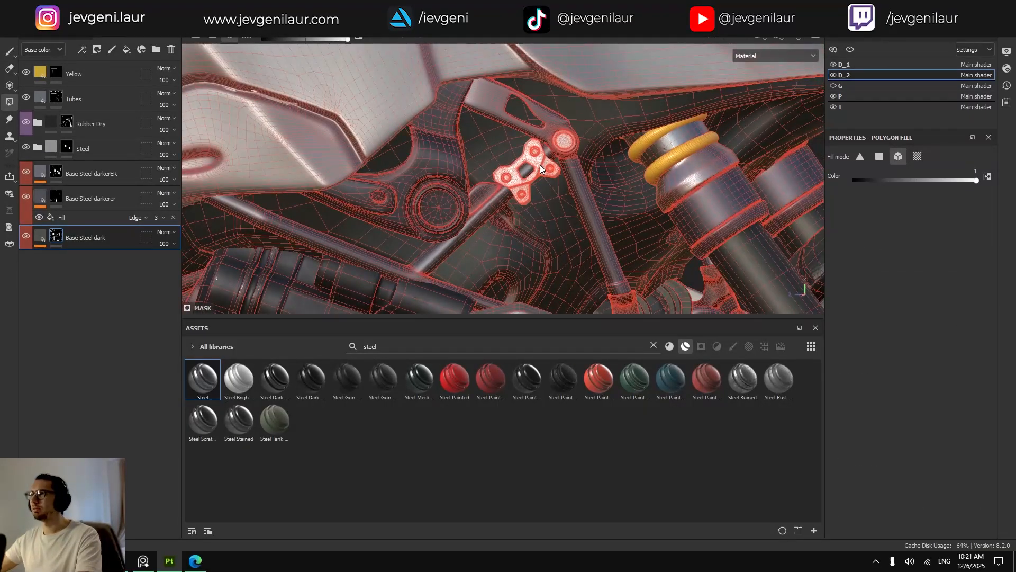
pyautogui.press('1')
pyautogui.scroll(-3, 540, 164)
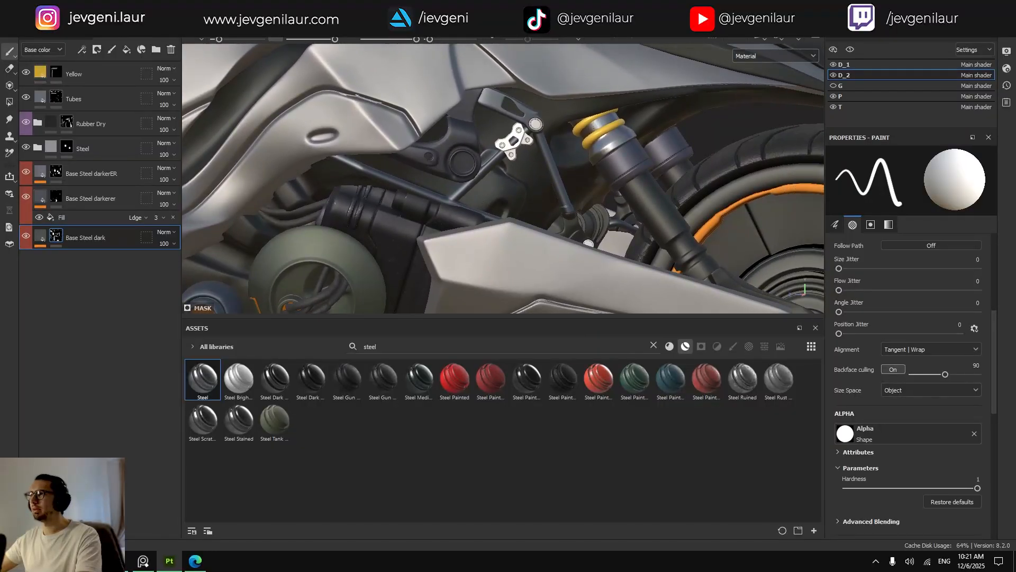
# Fill the linkage plate behind the footrest into the Base Steel dark layer's mask.
pyautogui.keyDown('alt'); pyautogui.moveTo(540, 164); pyautogui.dragTo(489, 186); pyautogui.keyUp('alt')
pyautogui.scroll(-4, 482, 190)
pyautogui.keyDown('alt'); pyautogui.moveTo(445, 219); pyautogui.dragTo(597, 179, button='middle'); pyautogui.keyUp('alt')
pyautogui.scroll(2, 596, 180)
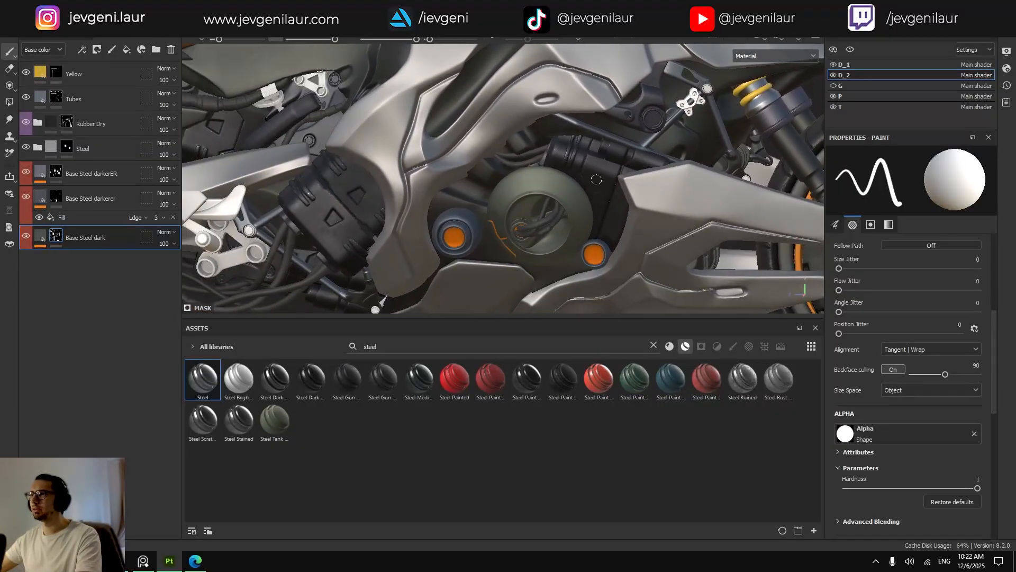
pyautogui.keyDown('alt'); pyautogui.moveTo(511, 194); pyautogui.dragTo(531, 191); pyautogui.keyUp('alt')
pyautogui.keyDown('alt'); pyautogui.moveTo(393, 266); pyautogui.dragTo(529, 194, button='middle'); pyautogui.keyUp('alt')
pyautogui.keyDown('alt'); pyautogui.moveTo(529, 193); pyautogui.dragTo(550, 186); pyautogui.keyUp('alt')
pyautogui.keyDown('alt'); pyautogui.moveTo(254, 177); pyautogui.dragTo(387, 181, button='middle'); pyautogui.keyUp('alt')
pyautogui.scroll(2, 387, 181)
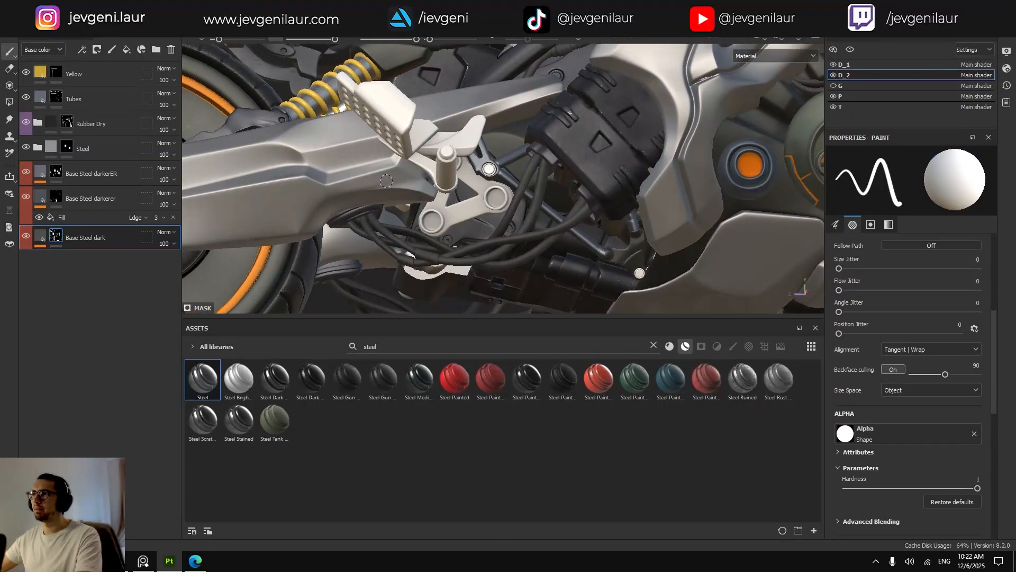
pyautogui.press('4')
pyautogui.moveTo(462, 209)
pyautogui.keyDown('alt'); pyautogui.mouseDown()
pyautogui.moveTo(511, 92)
pyautogui.moveTo(491, 190)
pyautogui.moveTo(469, 217)
pyautogui.moveTo(488, 233)
pyautogui.mouseUp(); pyautogui.keyUp('alt')
pyautogui.click(513, 186)
pyautogui.press('1')
# Fill the white hose clamp under the seat into the Base Steel darkerer layer's mask.
pyautogui.scroll(-2, 498, 202)
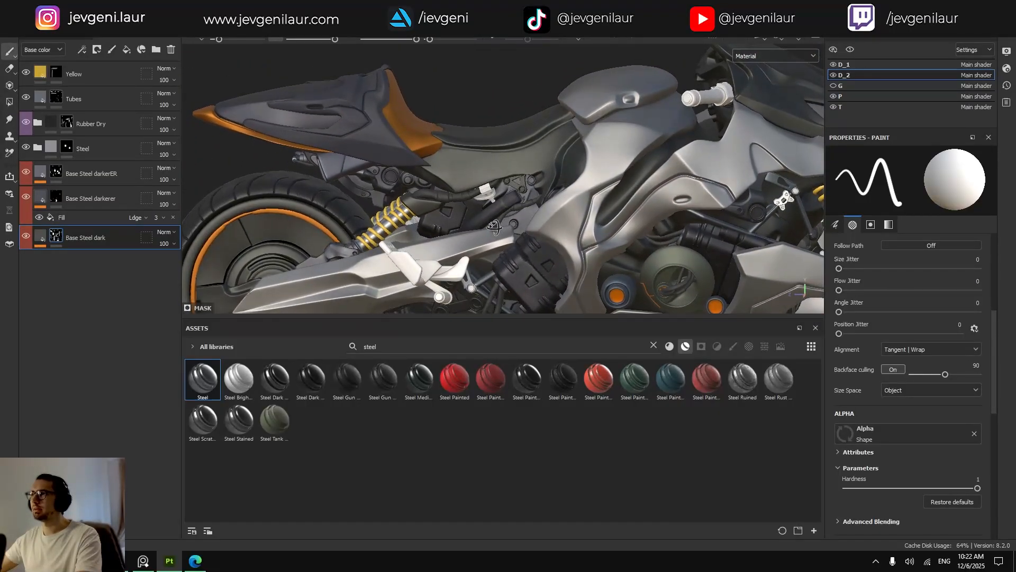
pyautogui.keyDown('alt'); pyautogui.moveTo(489, 234); pyautogui.dragTo(519, 154, button='middle'); pyautogui.keyUp('alt')
pyautogui.keyDown('alt'); pyautogui.moveTo(519, 153); pyautogui.dragTo(557, 138); pyautogui.keyUp('alt')
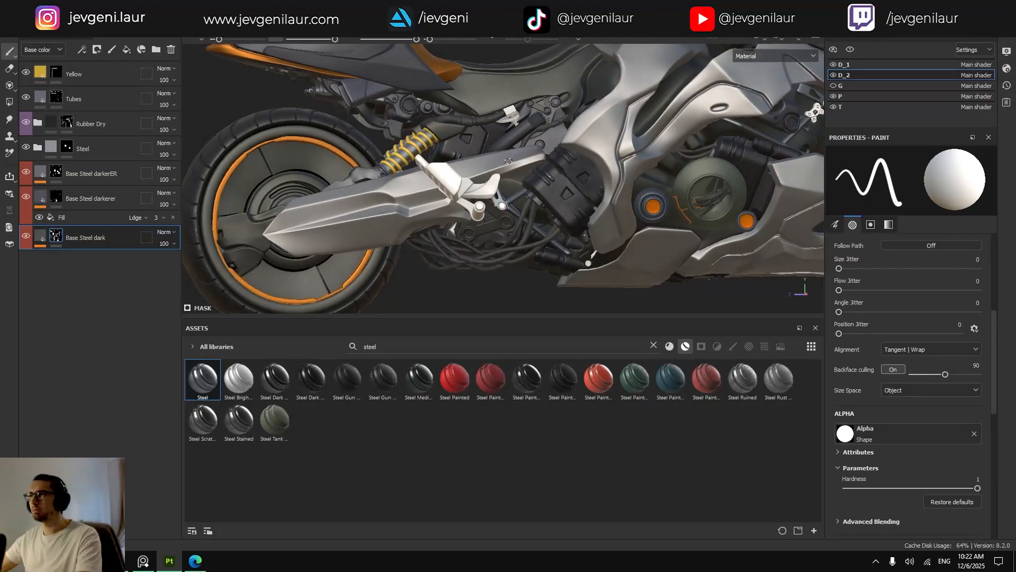
pyautogui.scroll(2, 532, 133)
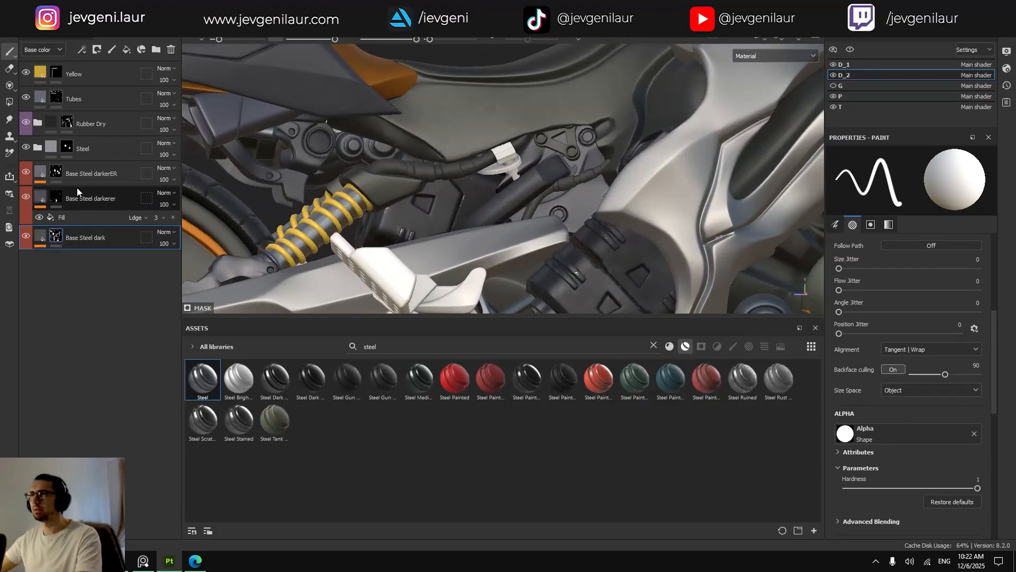
pyautogui.click(57, 198)
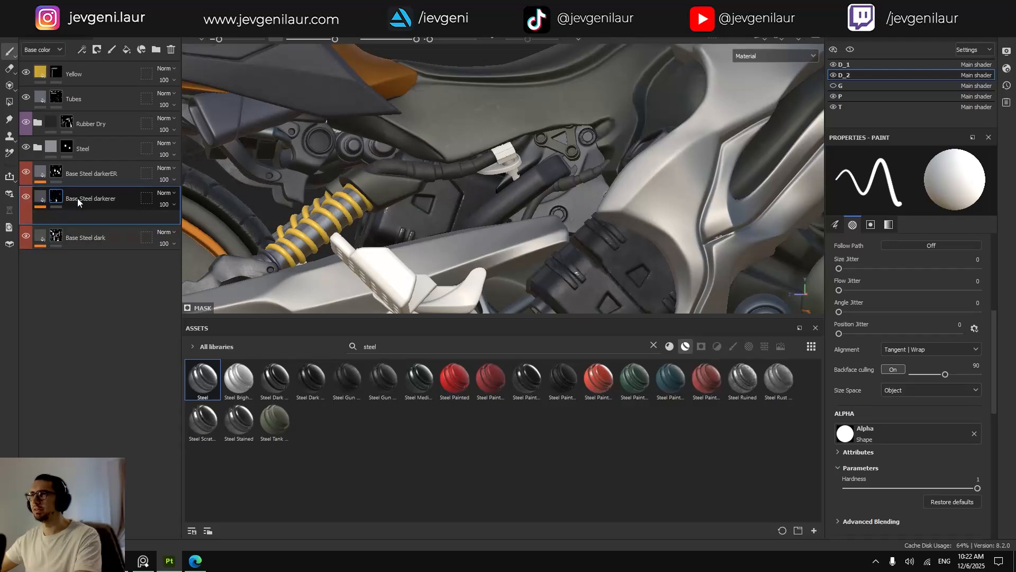
pyautogui.press('4')
pyautogui.scroll(2, 506, 162)
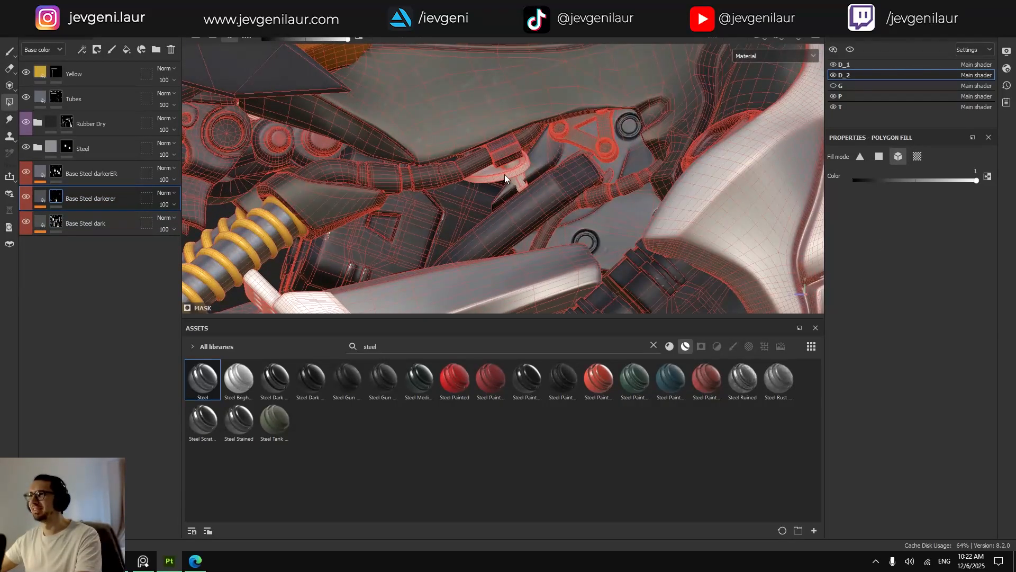
pyautogui.press('1')
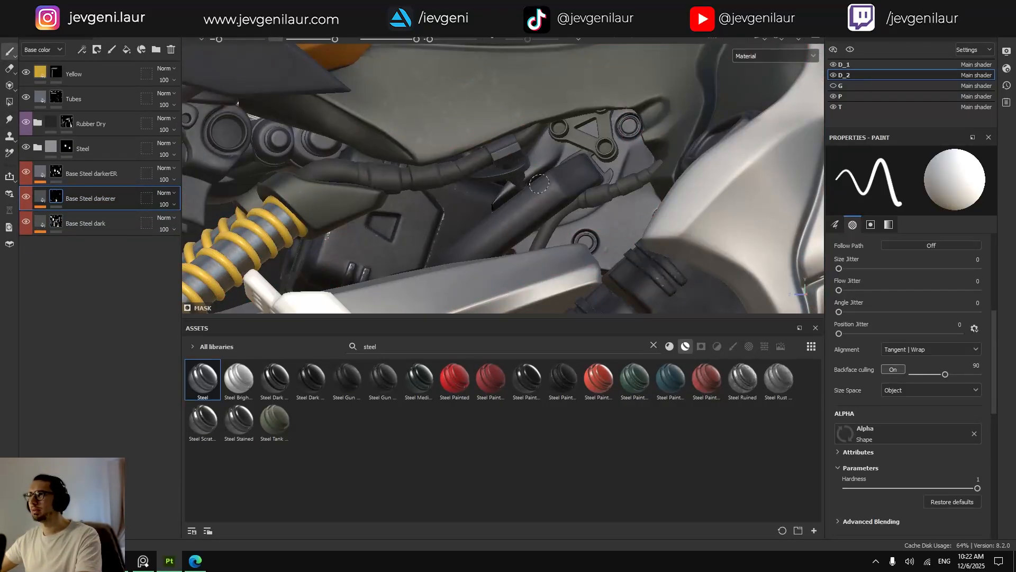
# Toggle the Base Steel dark layer to check its coverage, and fill the foot lever beside the footrest into its mask.
pyautogui.keyDown('alt'); pyautogui.moveTo(532, 182); pyautogui.dragTo(535, 196); pyautogui.keyUp('alt')
pyautogui.scroll(-3, 536, 194)
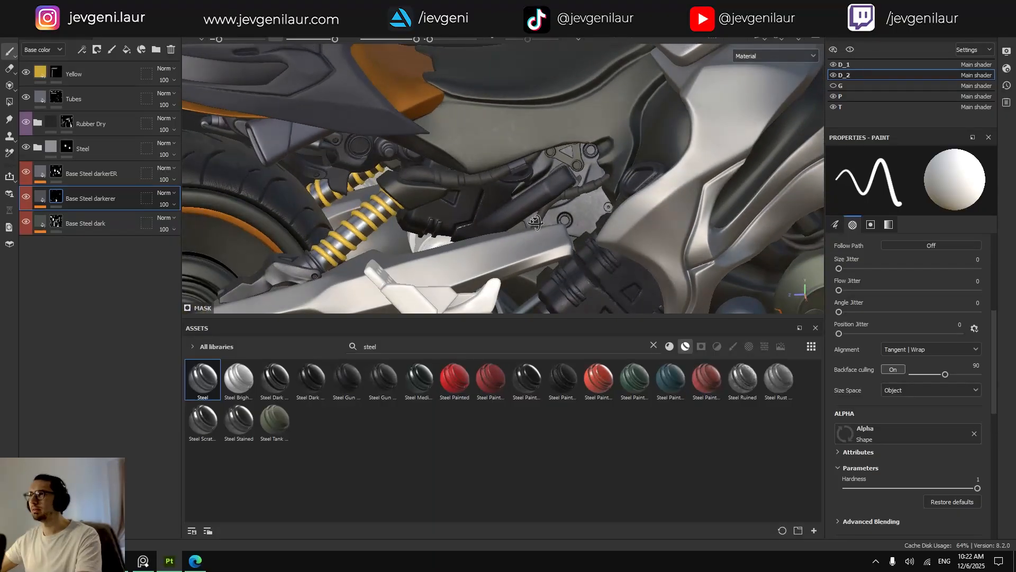
pyautogui.keyDown('alt'); pyautogui.moveTo(522, 225); pyautogui.dragTo(558, 133, button='middle'); pyautogui.keyUp('alt')
pyautogui.scroll(-3, 559, 133)
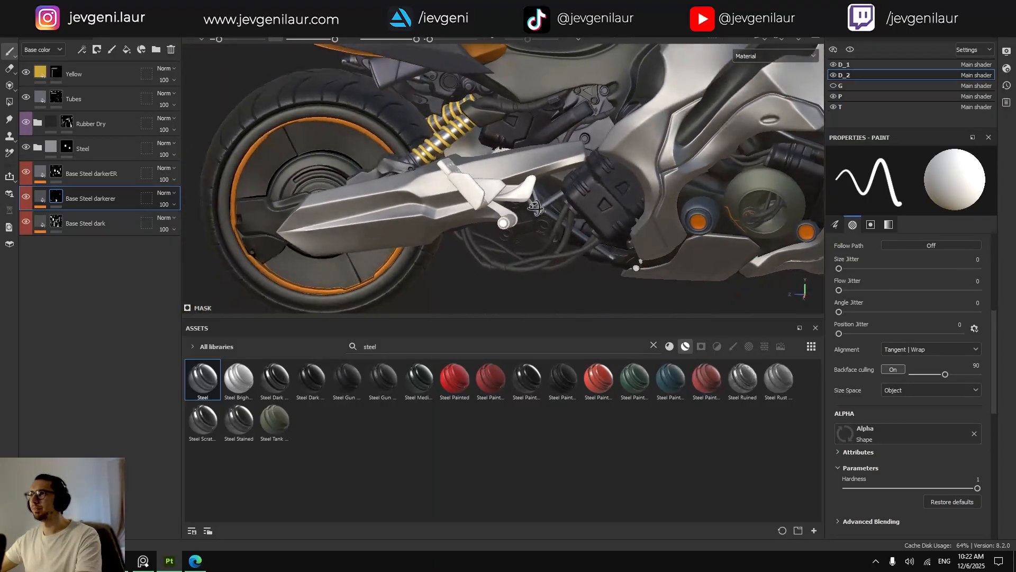
pyautogui.keyDown('alt'); pyautogui.moveTo(764, 267); pyautogui.dragTo(527, 154); pyautogui.keyUp('alt')
pyautogui.scroll(4, 529, 223)
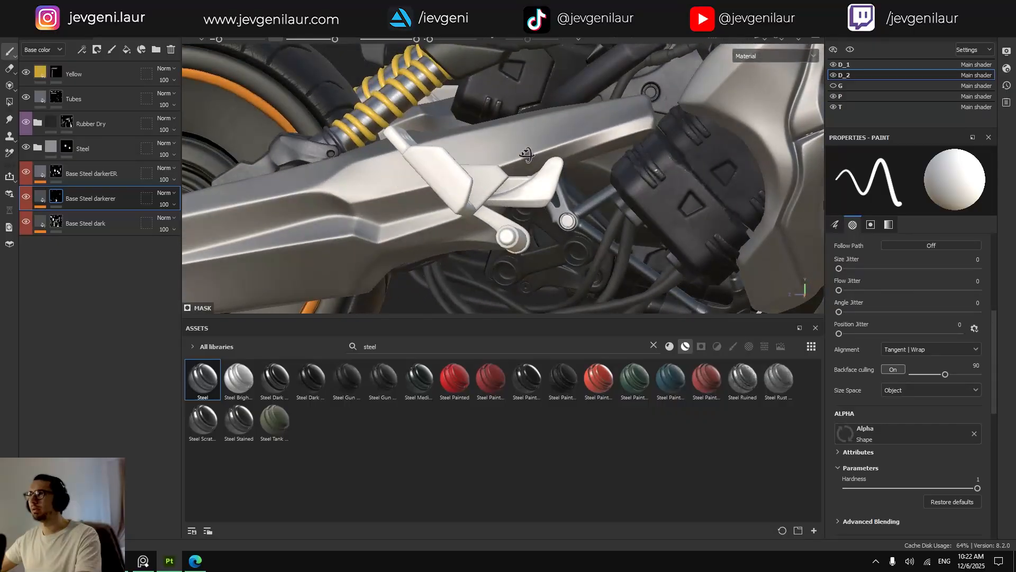
pyautogui.click(26, 223)
pyautogui.click(26, 222)
pyautogui.click(95, 223)
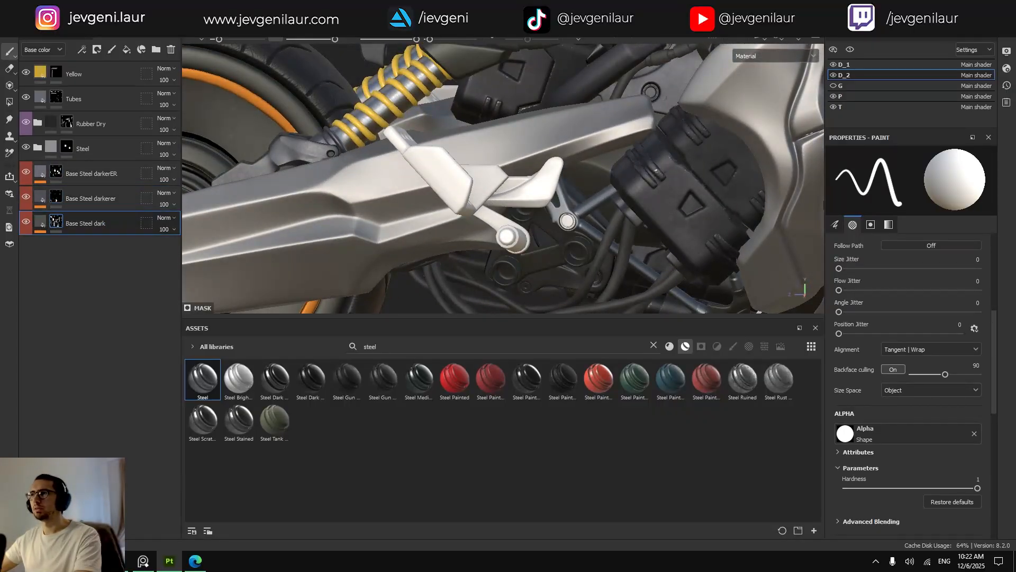
pyautogui.press('4')
pyautogui.press('1')
pyautogui.scroll(-4, 542, 195)
pyautogui.moveTo(541, 195)
pyautogui.keyDown('alt'); pyautogui.mouseDown()
pyautogui.moveTo(484, 200)
pyautogui.moveTo(504, 202)
pyautogui.mouseUp(); pyautogui.keyUp('alt')
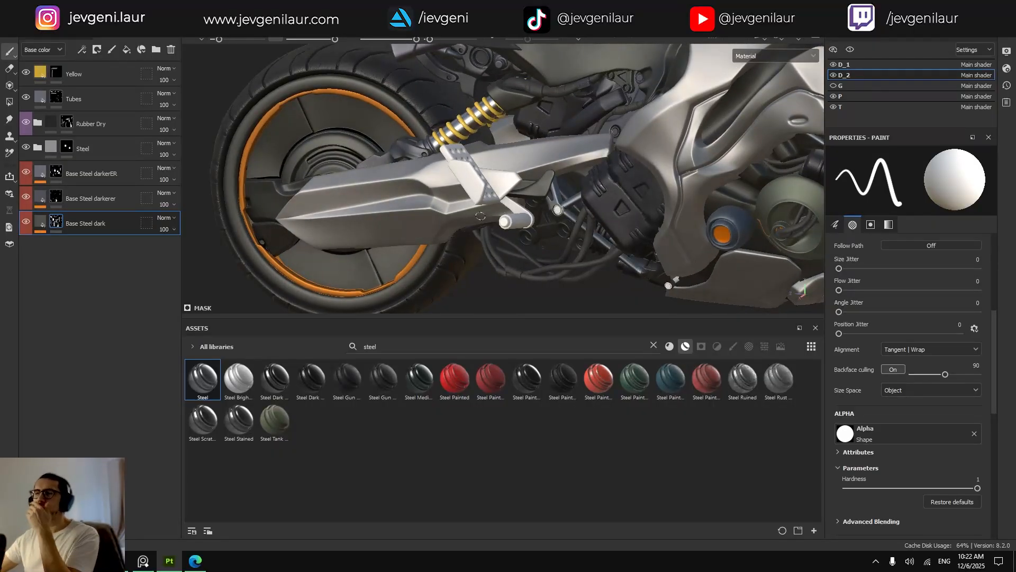
# Switch to the reference board and examine the footrest, pedal and linkage materials on the real motorcycle photos.
pyautogui.click(143, 561)
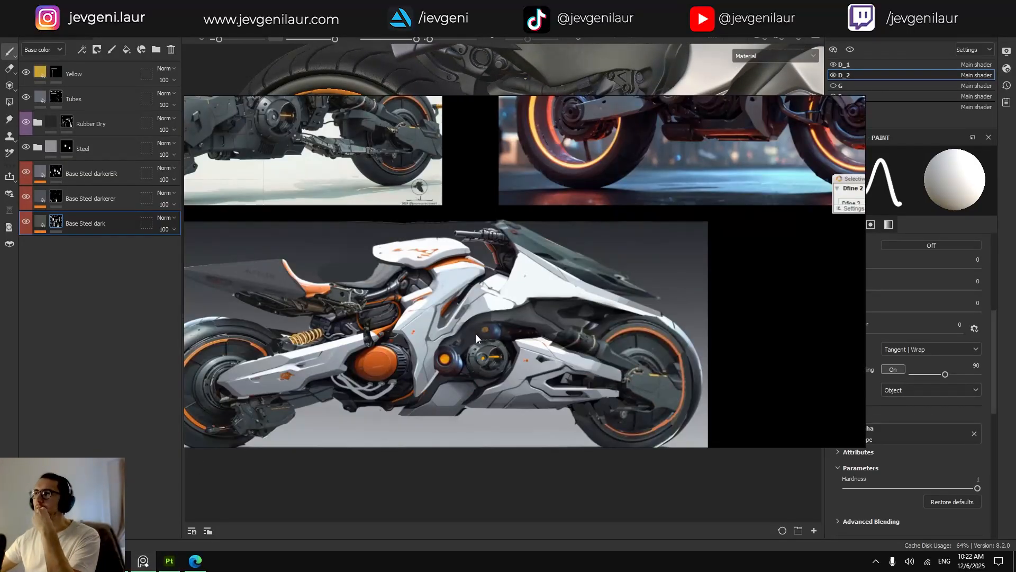
pyautogui.scroll(-3, 475, 334)
pyautogui.moveTo(491, 348); pyautogui.dragTo(476, 296, button='middle')
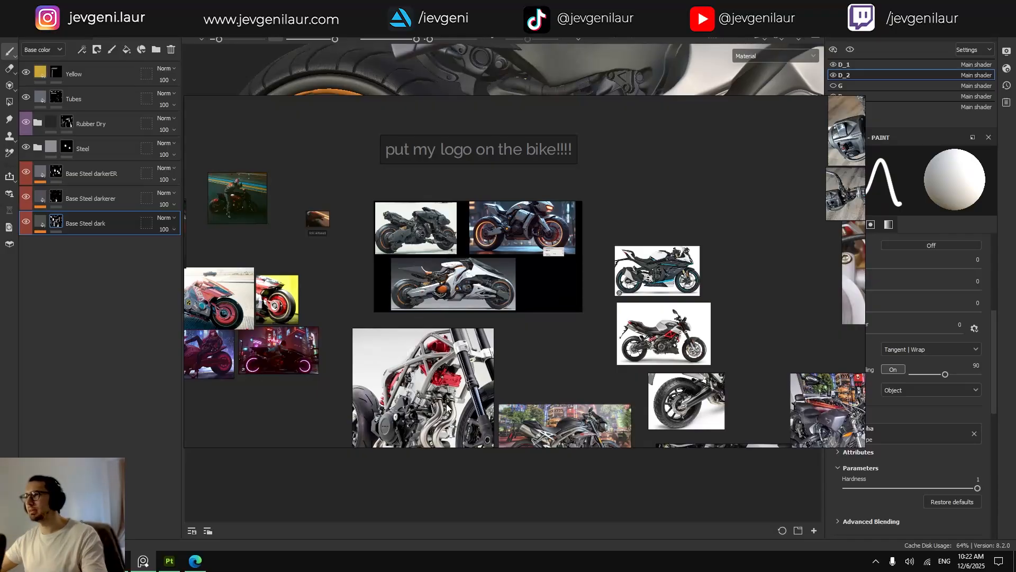
pyautogui.moveTo(447, 404); pyautogui.dragTo(433, 304, button='middle')
pyautogui.moveTo(553, 354); pyautogui.dragTo(547, 302, button='middle')
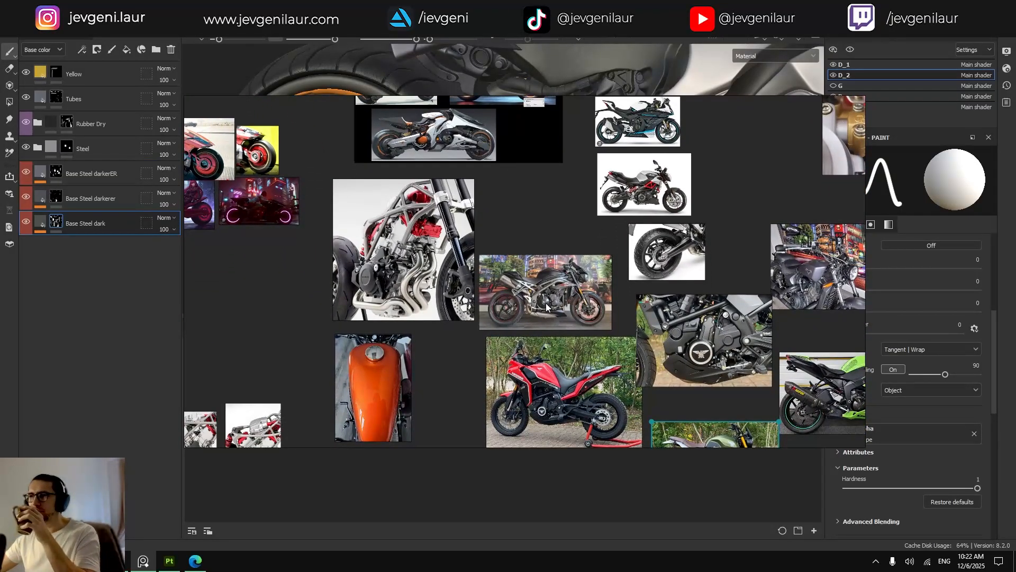
pyautogui.scroll(5, 546, 311)
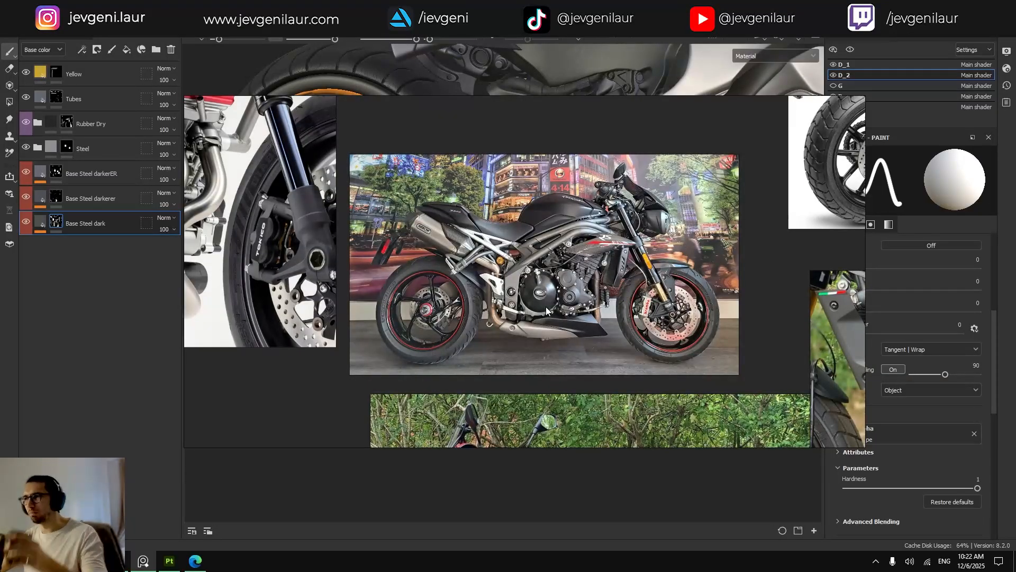
pyautogui.scroll(3, 546, 312)
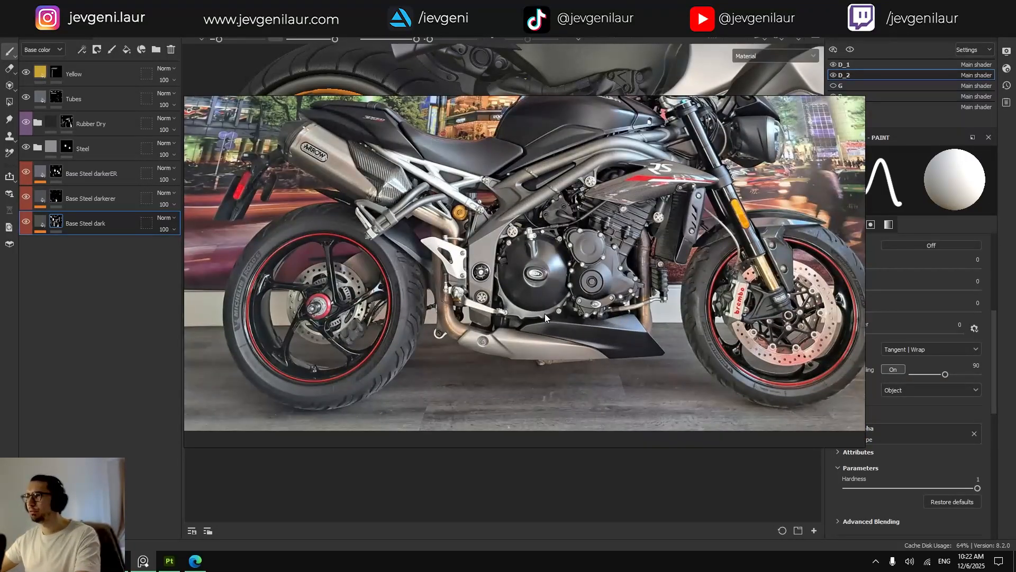
pyautogui.scroll(3, 486, 310)
pyautogui.scroll(-10, 496, 310)
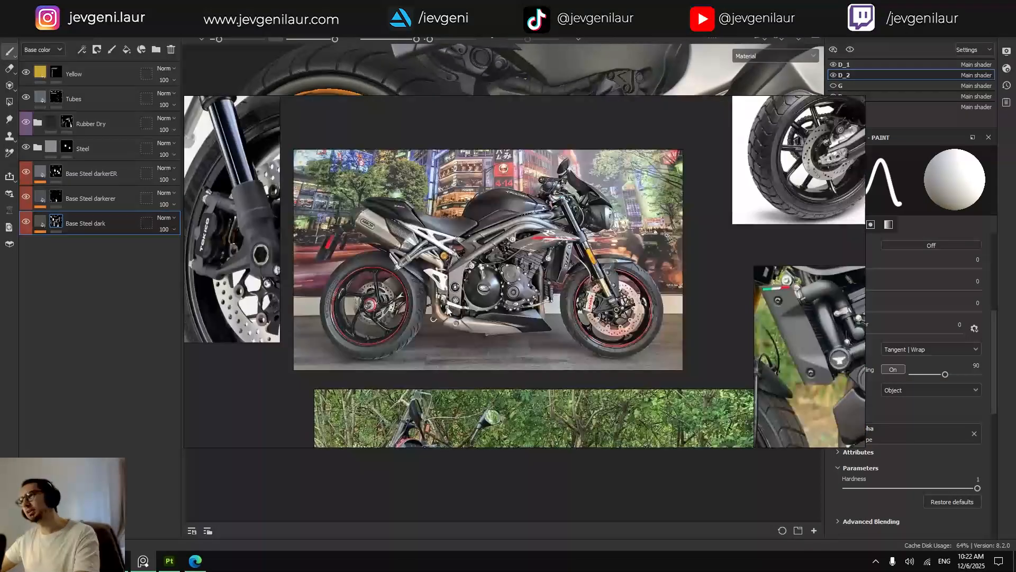
pyautogui.scroll(7, 520, 320)
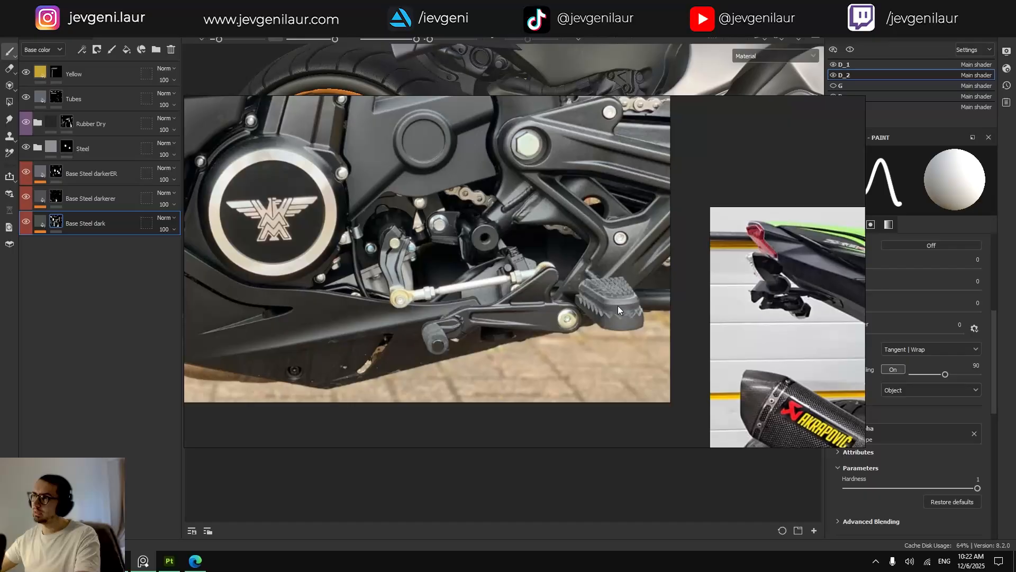
pyautogui.scroll(3, 618, 306)
pyautogui.scroll(-2, 623, 307)
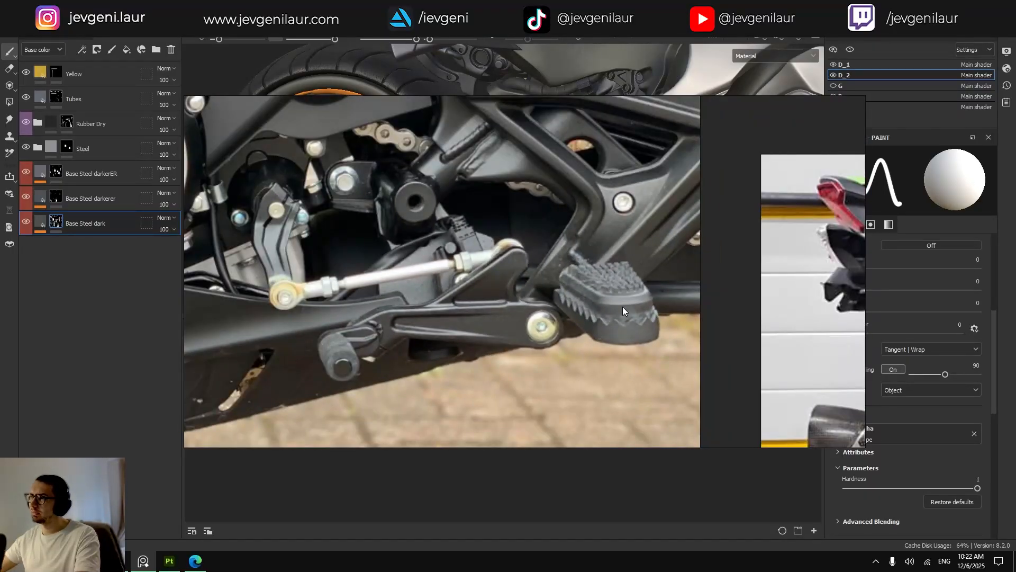
# Examine the footrest and lever metals in the green motorcycle photo and the kickstand area in the blue-wheeled one.
pyautogui.scroll(-4, 622, 306)
pyautogui.moveTo(714, 374); pyautogui.dragTo(596, 358, button='middle')
pyautogui.scroll(3, 672, 387)
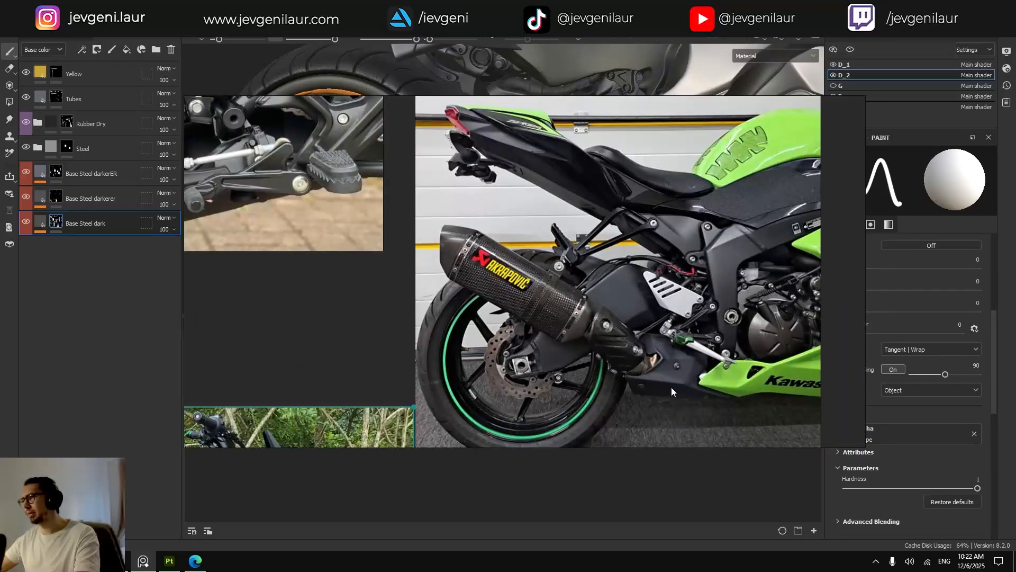
pyautogui.scroll(3, 678, 389)
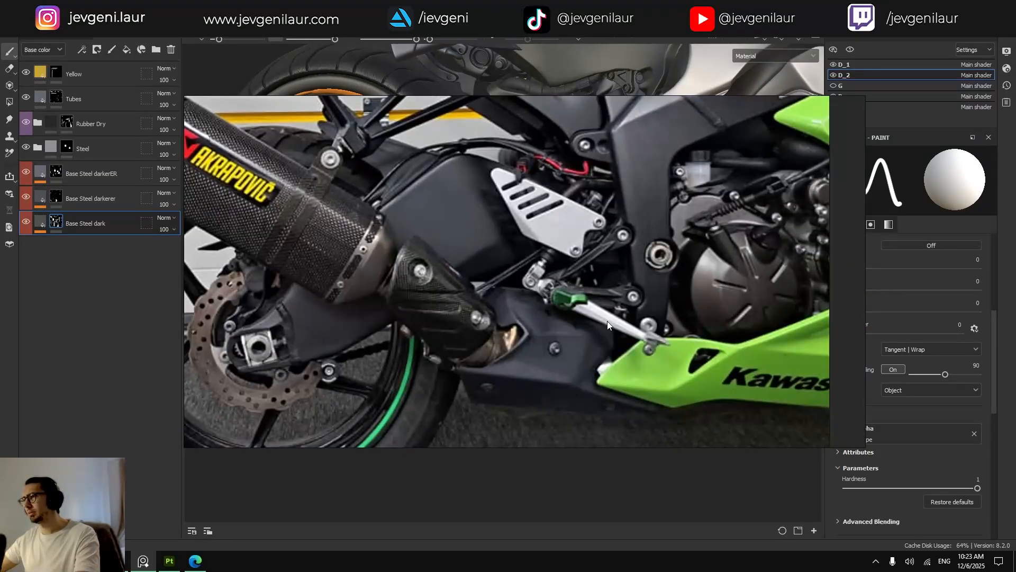
pyautogui.scroll(-4, 608, 321)
pyautogui.scroll(6, 615, 351)
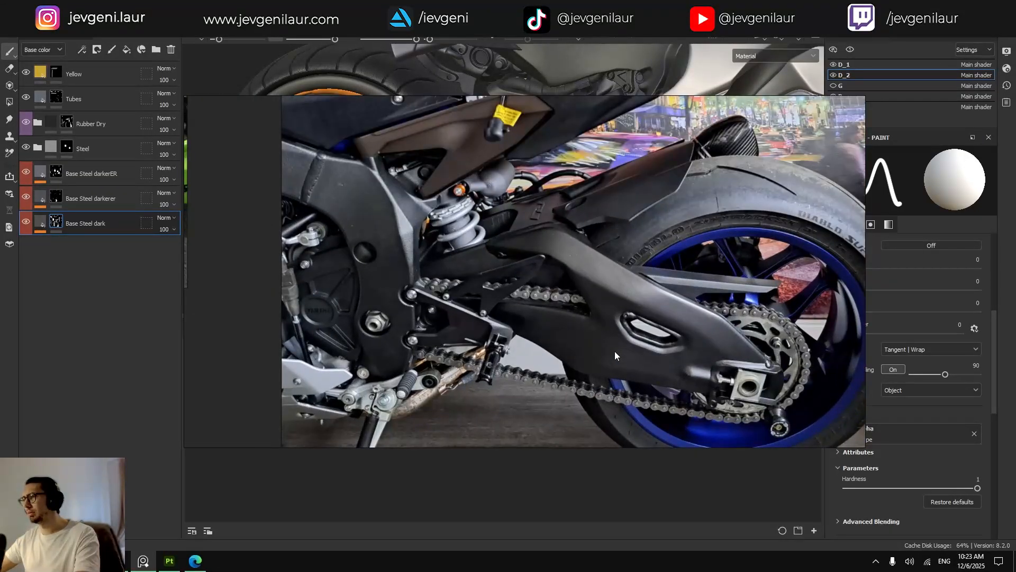
pyautogui.scroll(-2, 520, 305)
pyautogui.scroll(3, 520, 305)
pyautogui.scroll(-2, 497, 303)
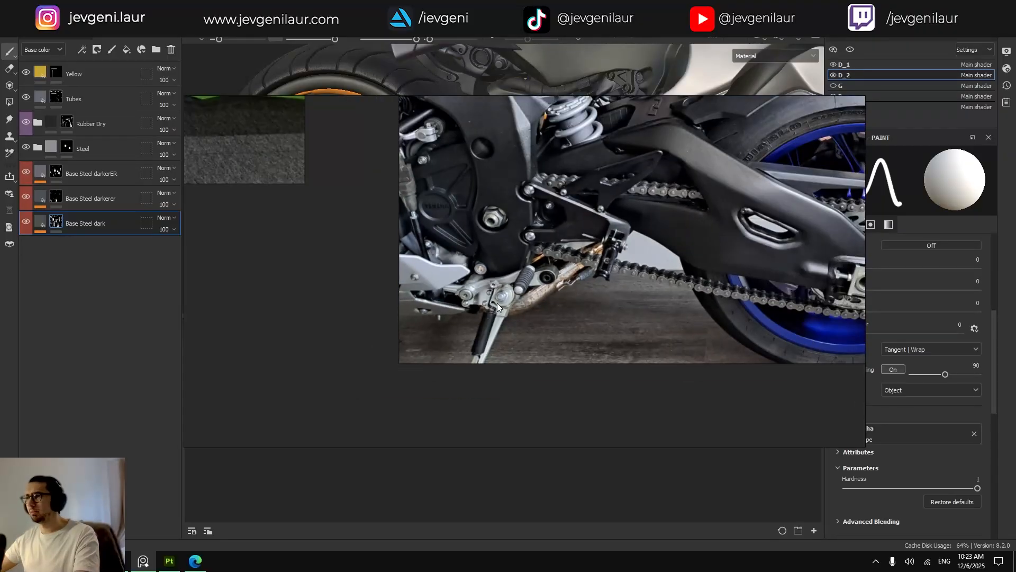
pyautogui.click(497, 303)
# Switch back to Substance 3D Painter and fill metal parts of the footrest into the Steel folder's mask.
pyautogui.hotkey('alt', 'Tab')
pyautogui.scroll(-4, 476, 259)
pyautogui.moveTo(469, 255)
pyautogui.keyDown('alt'); pyautogui.mouseDown()
pyautogui.moveTo(339, 259)
pyautogui.moveTo(457, 251)
pyautogui.mouseUp(); pyautogui.keyUp('alt')
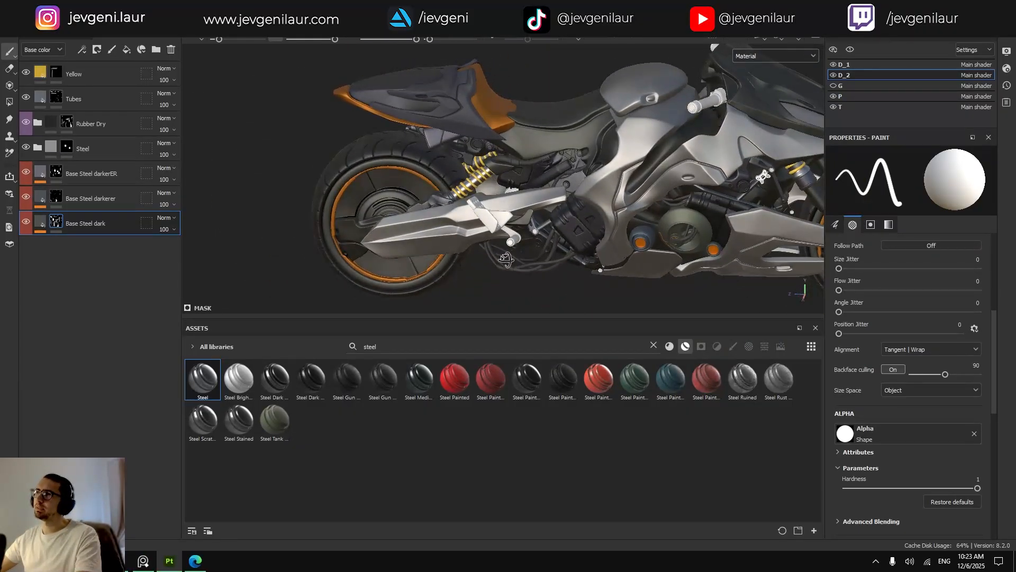
pyautogui.scroll(4, 457, 251)
pyautogui.click(71, 148)
pyautogui.press('4')
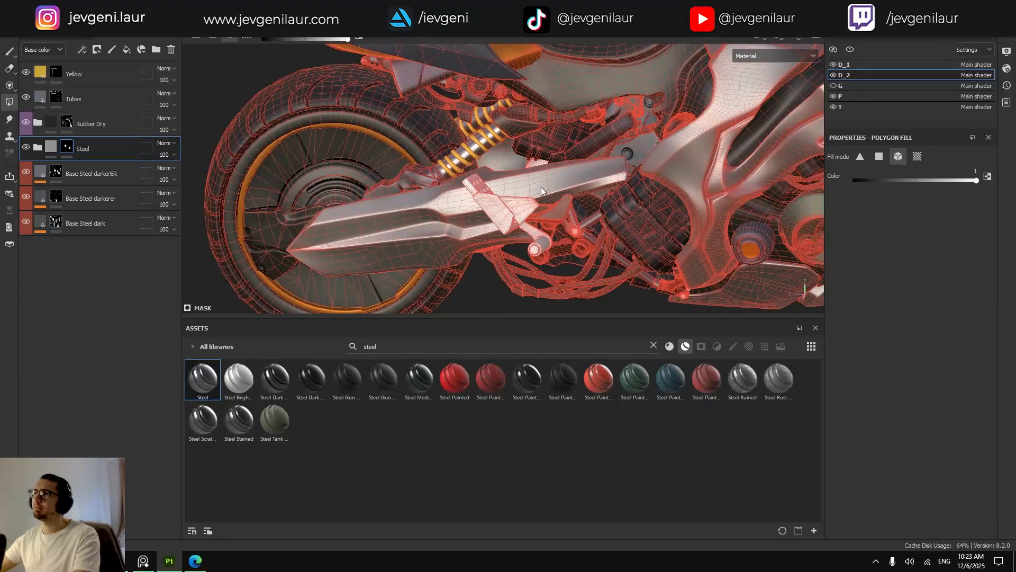
pyautogui.moveTo(541, 187)
pyautogui.keyDown('alt'); pyautogui.mouseDown()
pyautogui.moveTo(467, 219)
pyautogui.moveTo(530, 236)
pyautogui.moveTo(601, 230)
pyautogui.moveTo(556, 232)
pyautogui.moveTo(574, 233)
pyautogui.mouseUp(); pyautogui.keyUp('alt')
pyautogui.press('1')
pyautogui.scroll(-3, 552, 233)
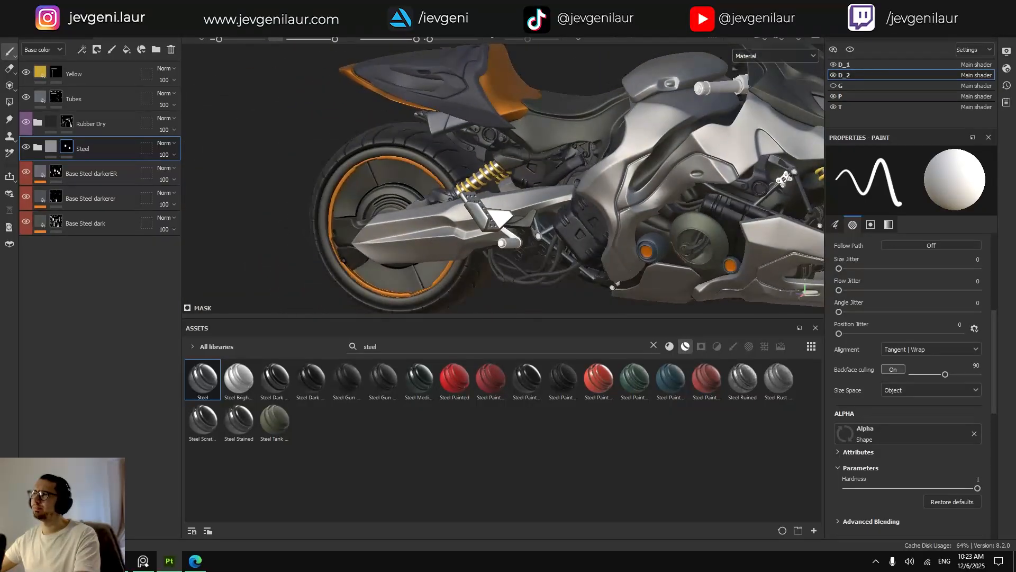
# Fill the footrest bracket, its arm and the peg beside the swingarm into the Base Steel darkerer layer's mask.
pyautogui.scroll(2, 459, 231)
pyautogui.scroll(2, 476, 222)
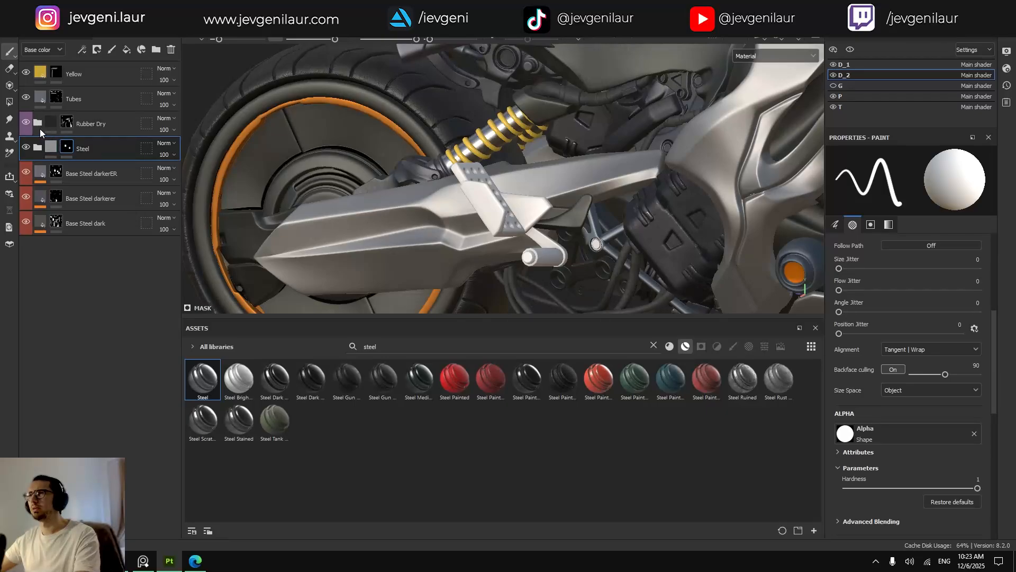
pyautogui.click(26, 122)
pyautogui.click(26, 123)
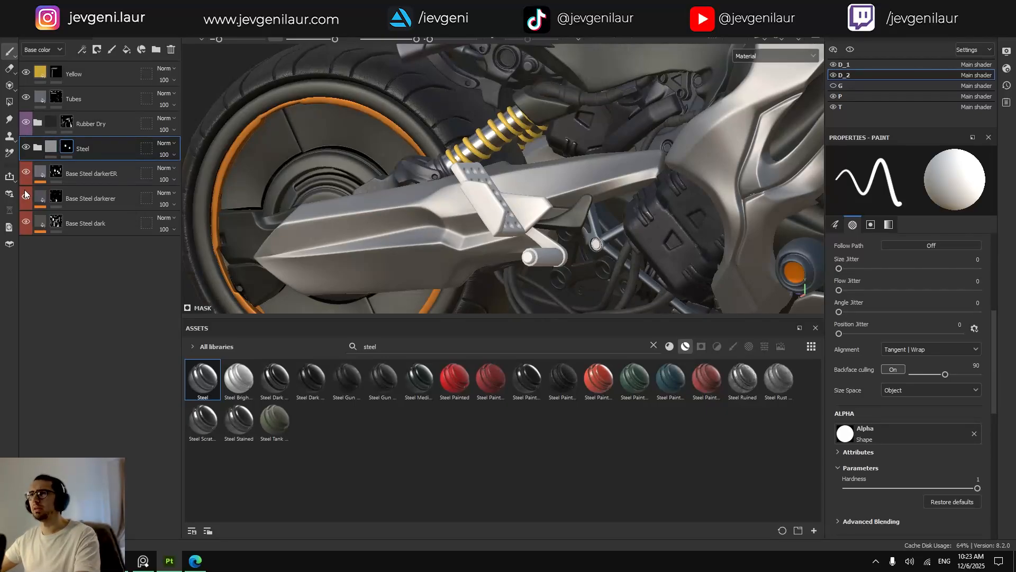
pyautogui.click(52, 198)
pyautogui.press('4')
pyautogui.click(522, 216)
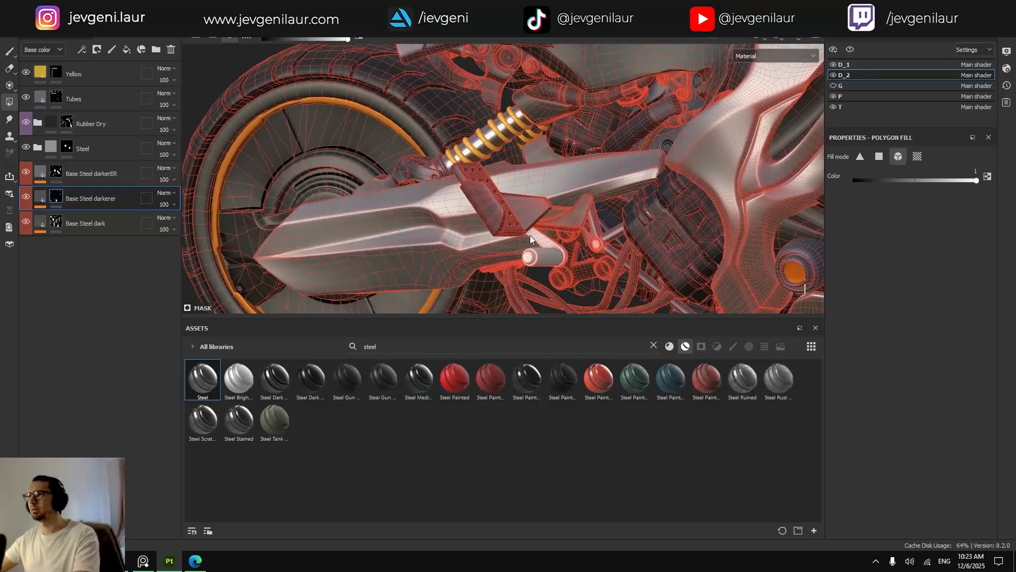
pyautogui.click(545, 241)
pyautogui.press('1')
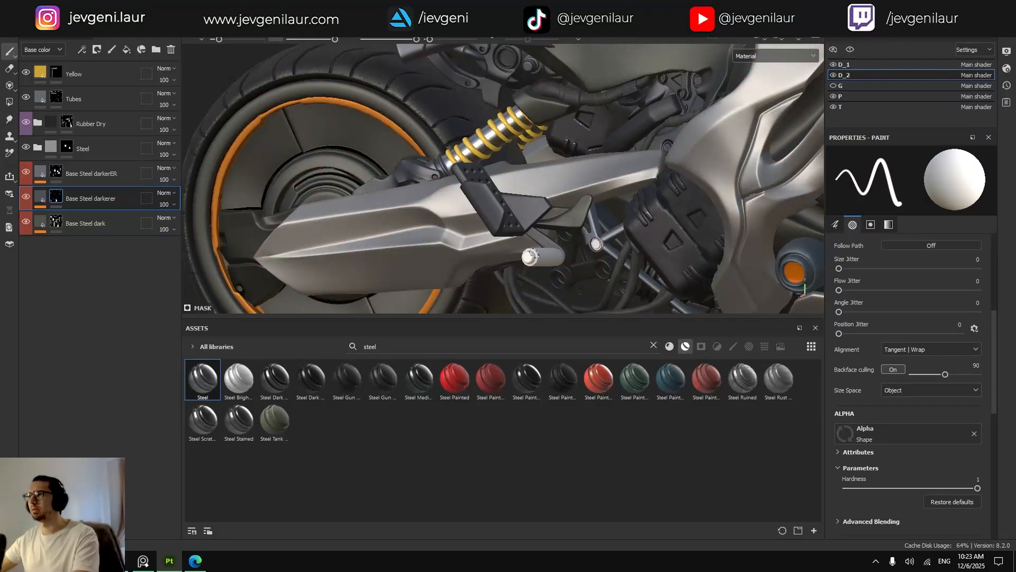
pyautogui.press('4')
pyautogui.press('1')
# Examine the bracket, footrest and swingarm materials on the motorcycle from several angles and distances.
pyautogui.moveTo(529, 260)
pyautogui.keyDown('alt'); pyautogui.mouseDown()
pyautogui.moveTo(478, 258)
pyautogui.moveTo(499, 237)
pyautogui.moveTo(677, 222)
pyautogui.moveTo(599, 224)
pyautogui.mouseUp(); pyautogui.keyUp('alt')
pyautogui.scroll(-4, 539, 236)
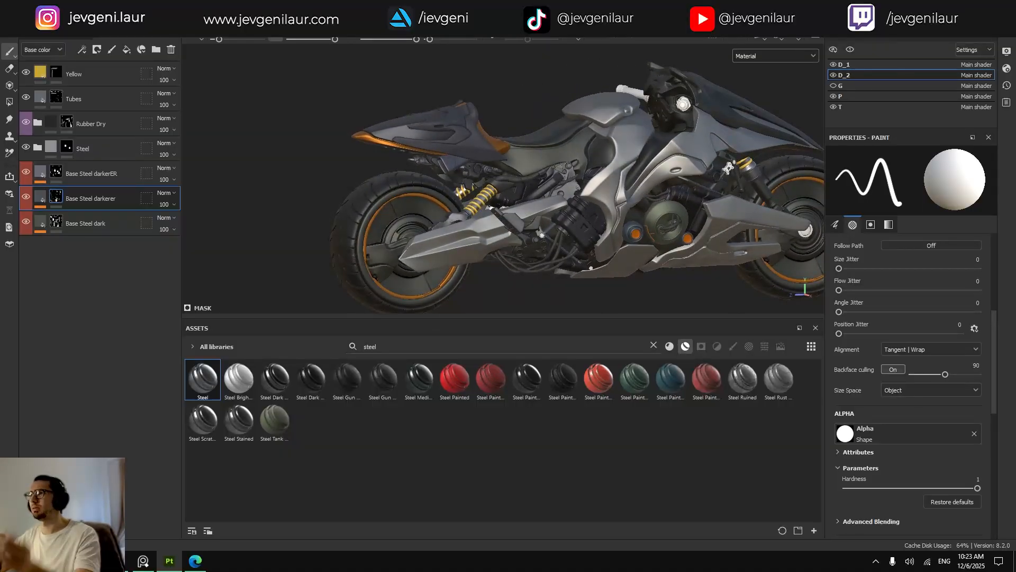
pyautogui.scroll(3, 486, 242)
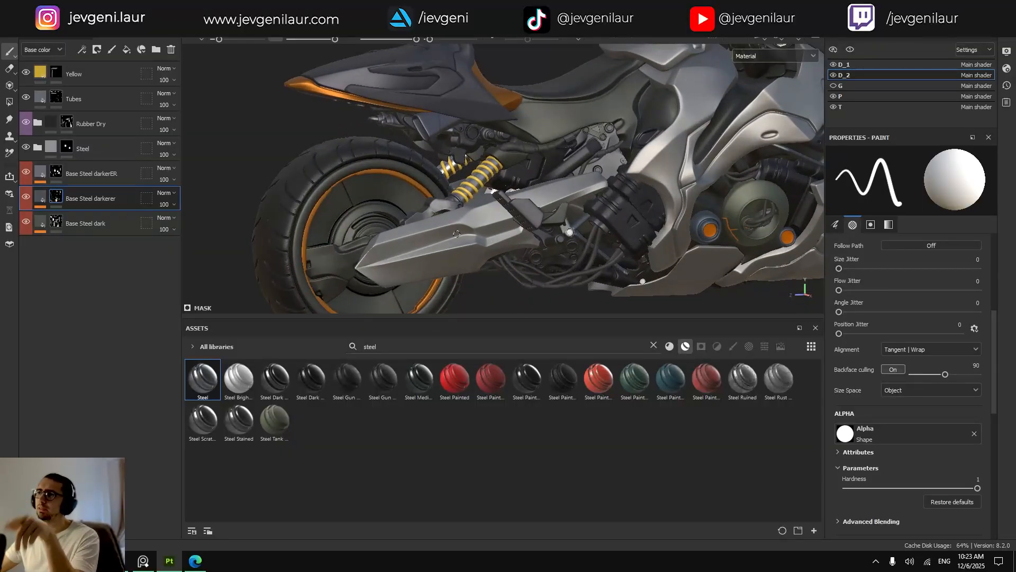
pyautogui.scroll(2, 456, 234)
pyautogui.keyDown('alt'); pyautogui.moveTo(460, 242); pyautogui.dragTo(490, 227); pyautogui.keyUp('alt')
pyautogui.keyDown('alt'); pyautogui.moveTo(542, 245); pyautogui.dragTo(503, 241); pyautogui.keyUp('alt')
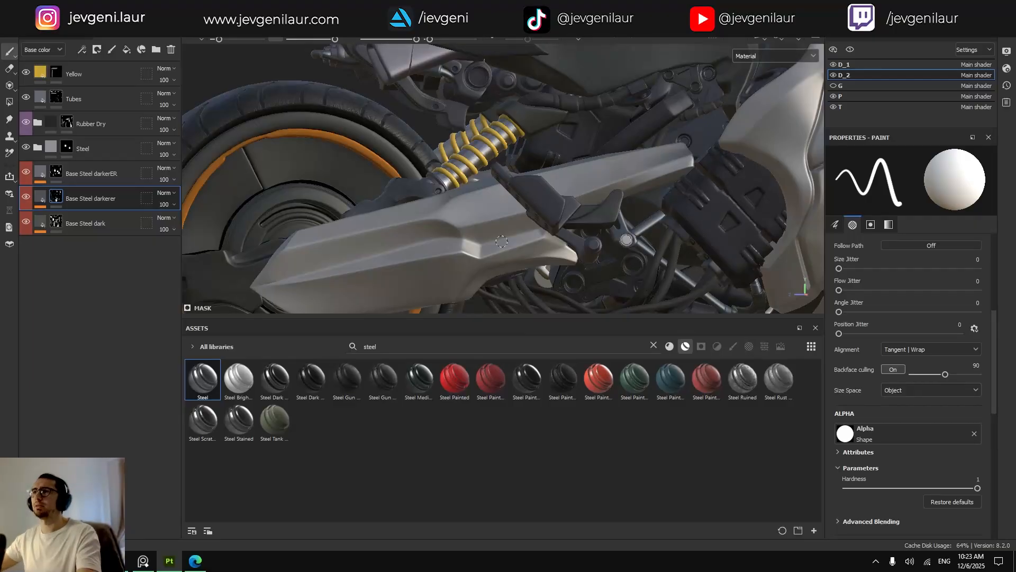
pyautogui.keyDown('alt'); pyautogui.moveTo(502, 241); pyautogui.dragTo(461, 252); pyautogui.keyUp('alt')
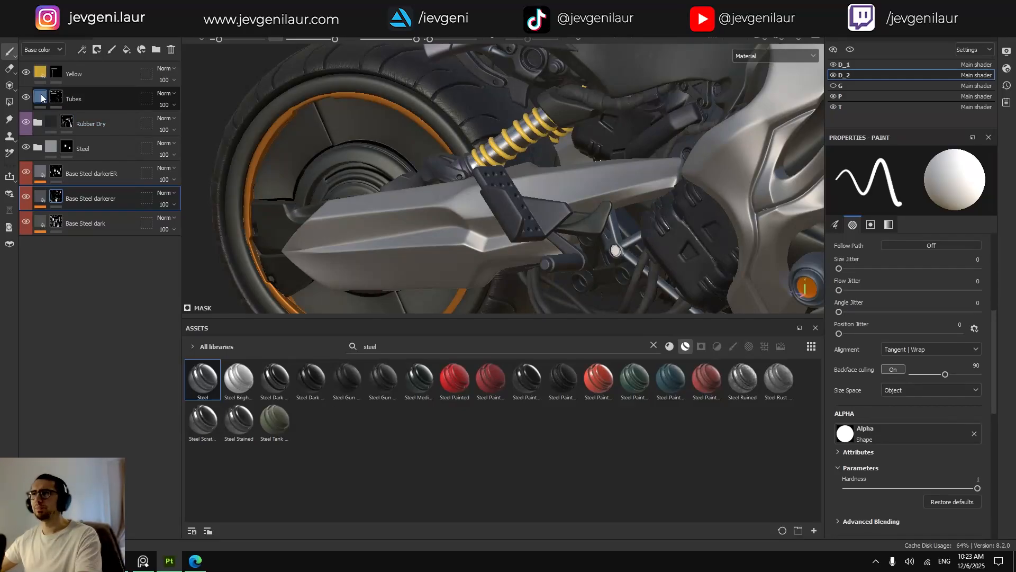
pyautogui.scroll(-2, 382, 128)
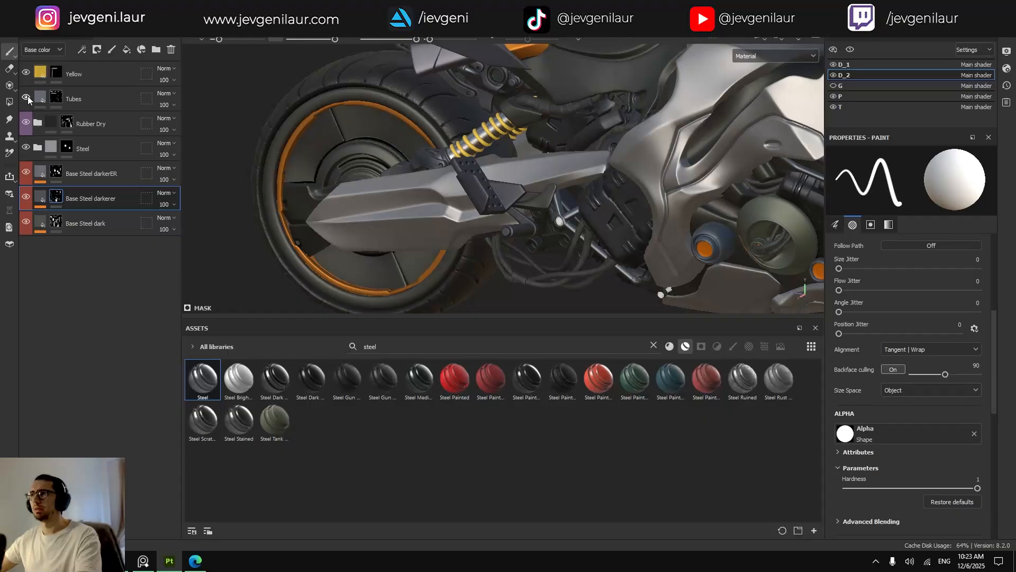
# Fill the footrest's arm and the peg's end cap into the Tubes layer's mask with Polygon Fill.
pyautogui.click(80, 100)
pyautogui.press('4')
pyautogui.scroll(3, 544, 231)
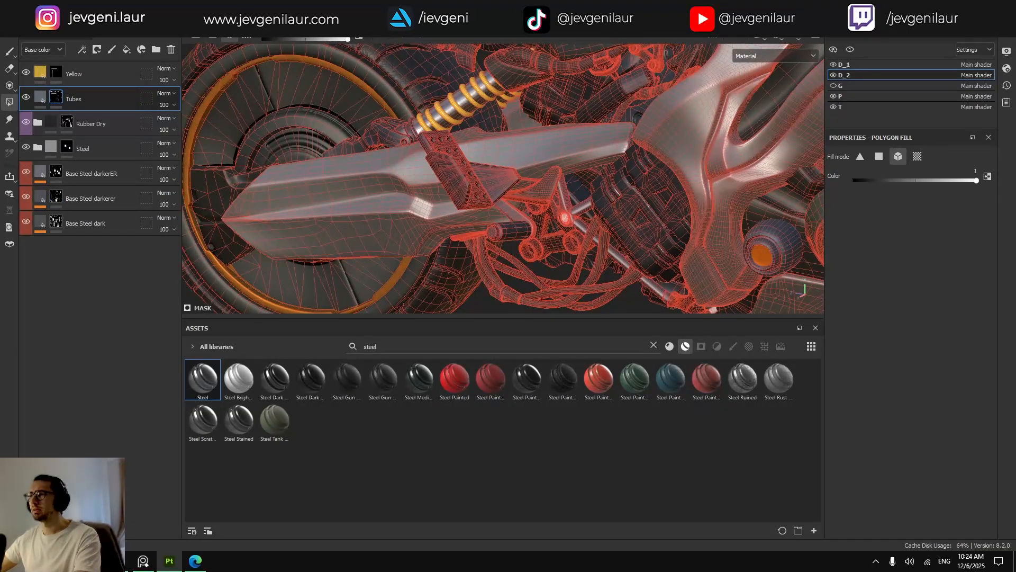
pyautogui.press('1')
pyautogui.scroll(5, 494, 231)
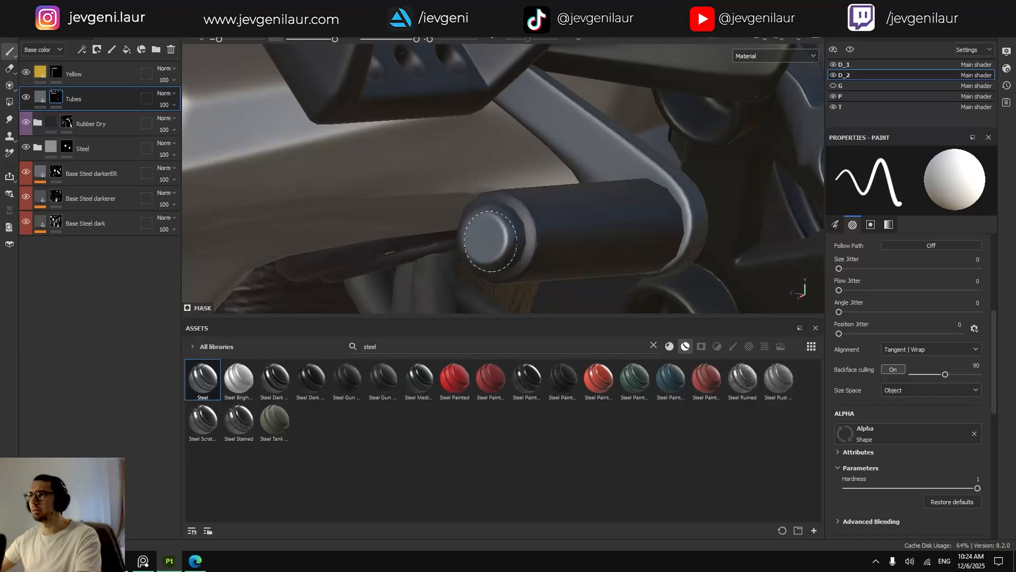
pyautogui.press('4')
pyautogui.scroll(3, 493, 243)
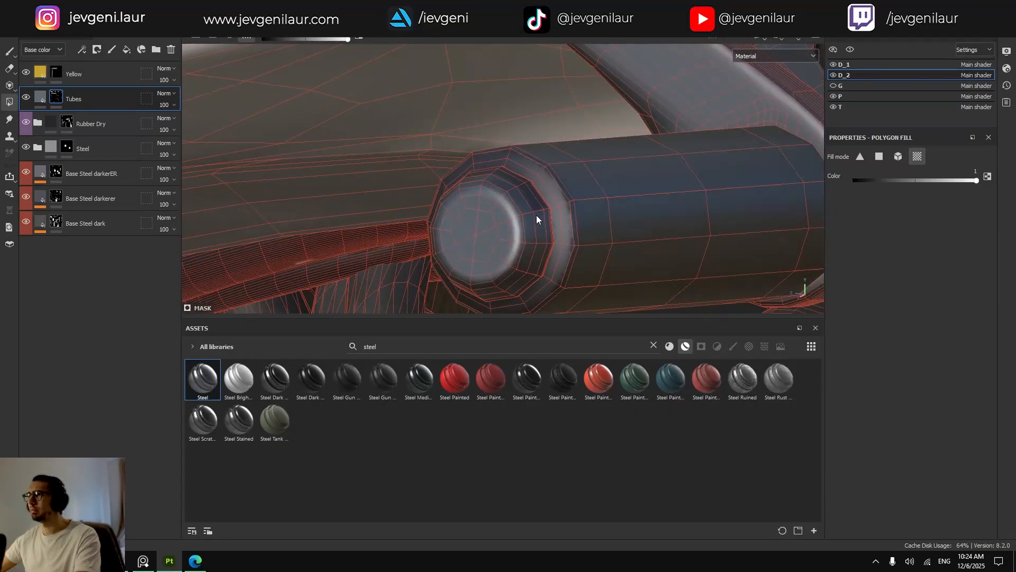
pyautogui.press('1')
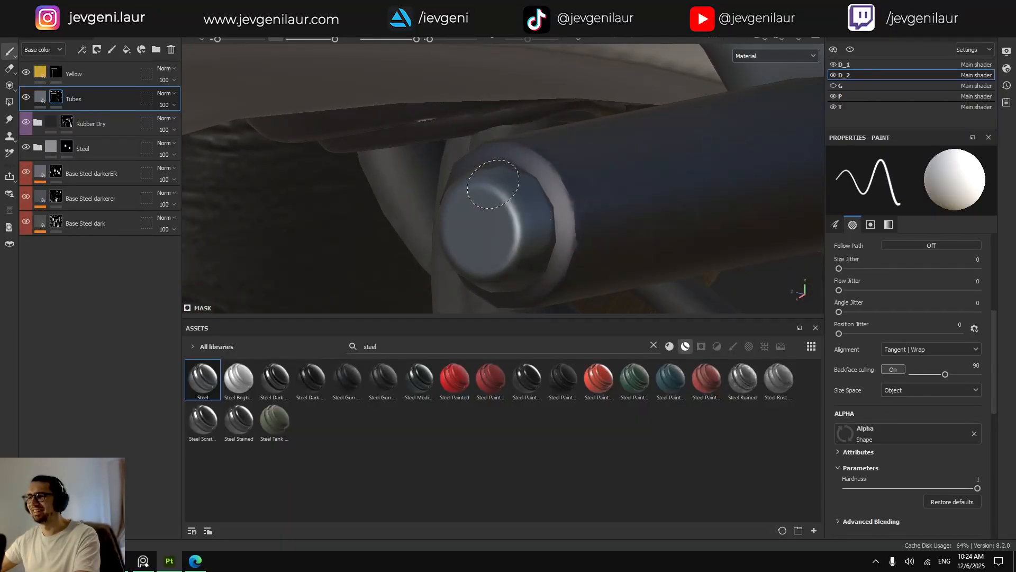
# Paint the edge of the footrest peg's end cap in the Tubes layer's mask with a smaller brush.
pyautogui.keyDown('alt'); pyautogui.moveTo(494, 241); pyautogui.dragTo(526, 237); pyautogui.keyUp('alt')
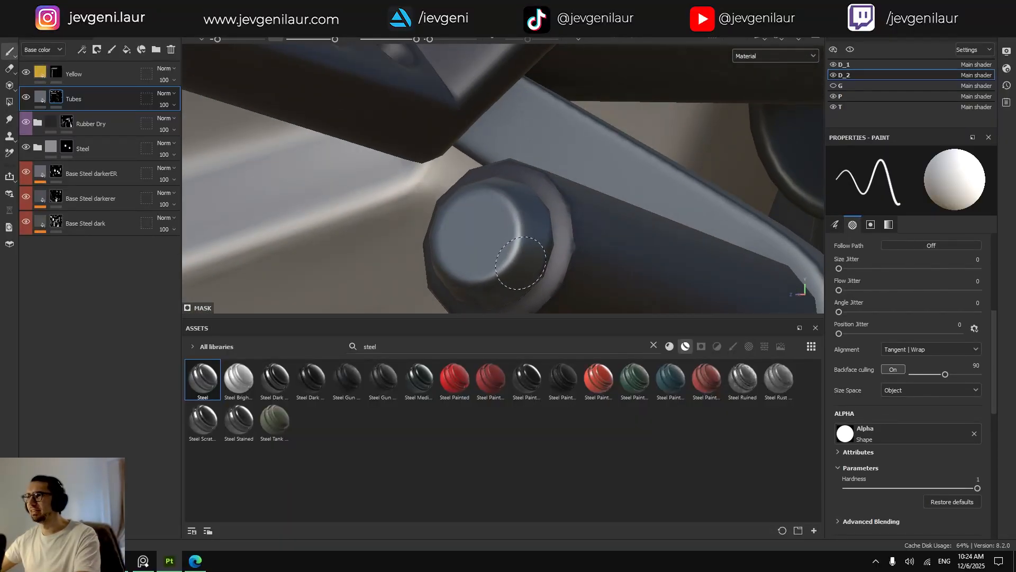
pyautogui.press('4')
pyautogui.scroll(3, 524, 262)
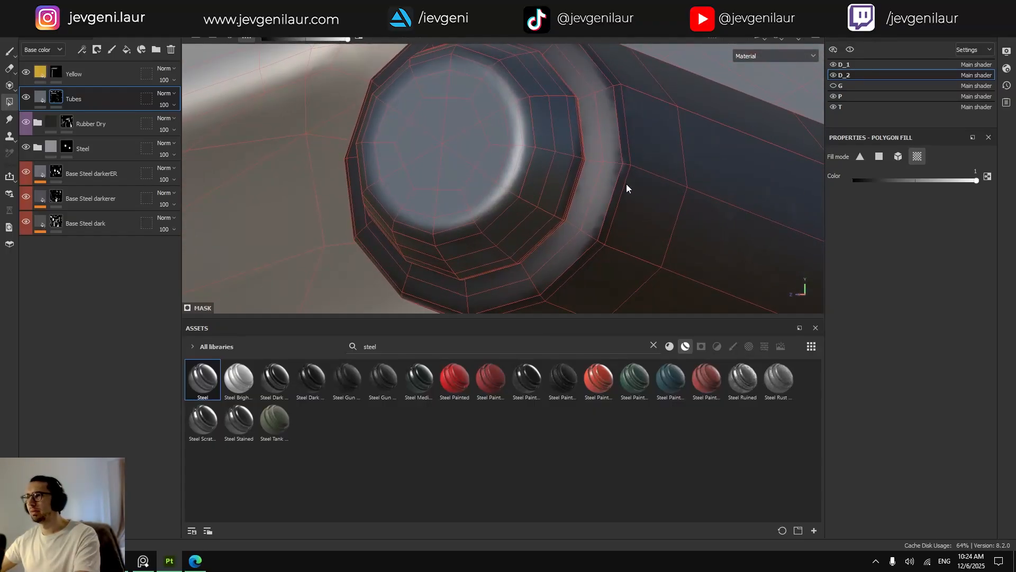
pyautogui.keyDown('alt'); pyautogui.moveTo(627, 187); pyautogui.dragTo(555, 192); pyautogui.keyUp('alt')
pyautogui.press('1')
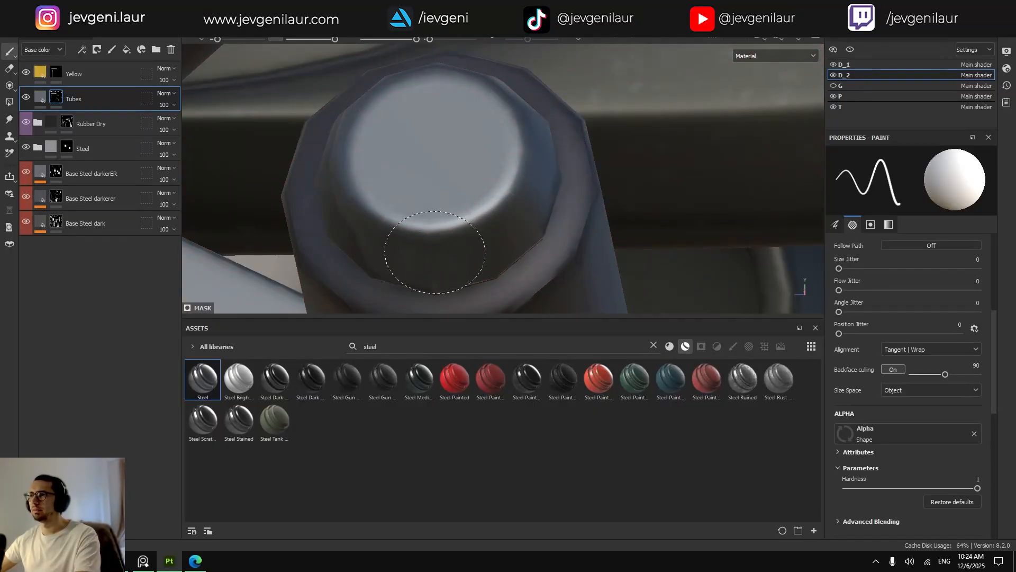
pyautogui.keyDown('alt'); pyautogui.moveTo(365, 185); pyautogui.dragTo(370, 218); pyautogui.keyUp('alt')
pyautogui.keyDown('ctrl'); pyautogui.moveTo(370, 217); pyautogui.dragTo(341, 207, button='right'); pyautogui.keyUp('ctrl')
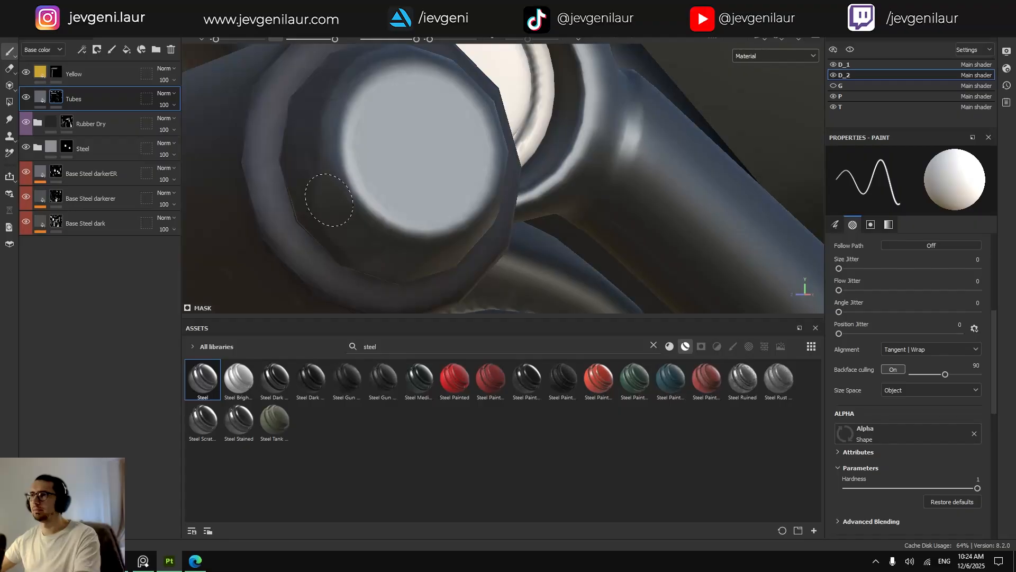
pyautogui.moveTo(329, 200)
pyautogui.mouseDown()
pyautogui.moveTo(306, 143)
pyautogui.moveTo(324, 162)
pyautogui.moveTo(348, 151)
pyautogui.mouseUp()
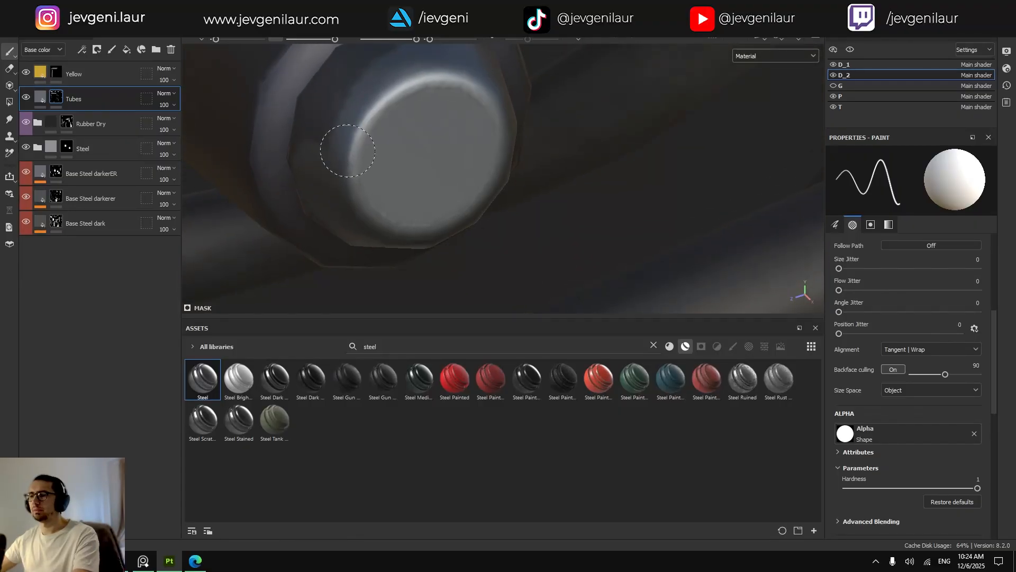
# Check the UV layout, and add a fill layer with a red base color and a black mask above the Yellow layer.
pyautogui.press('F2')
pyautogui.press('Tab')
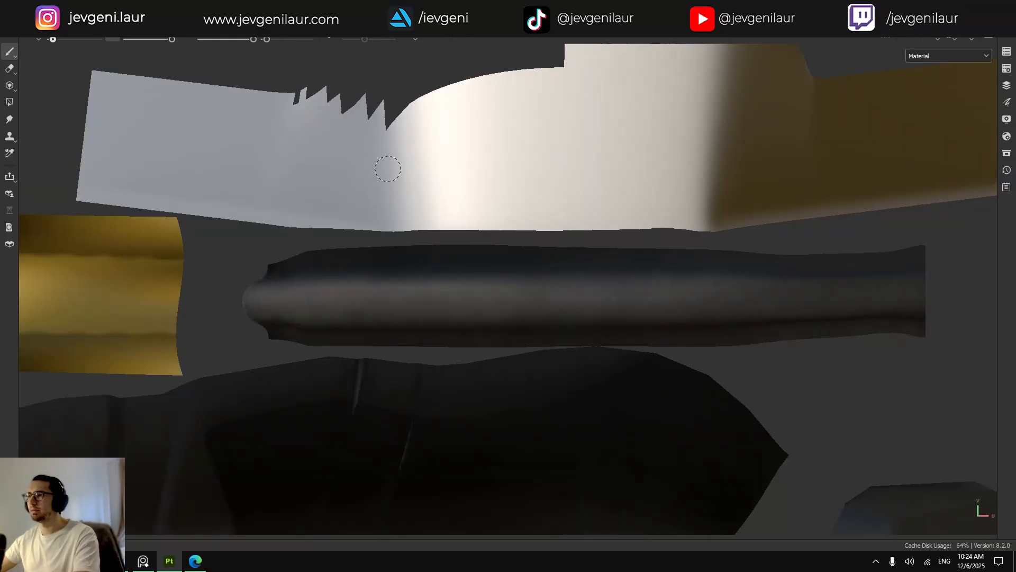
pyautogui.press('f')
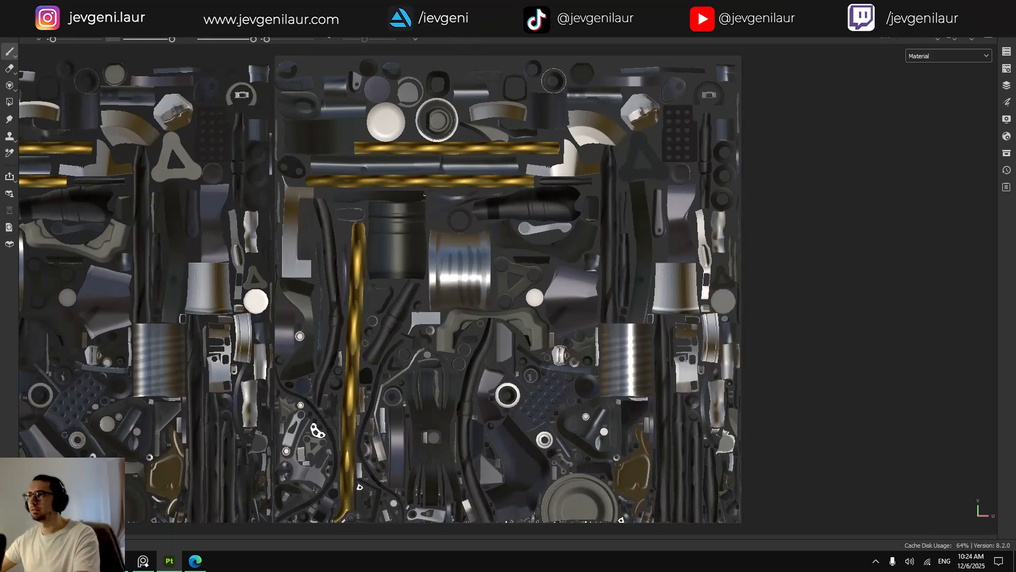
pyautogui.press('Tab')
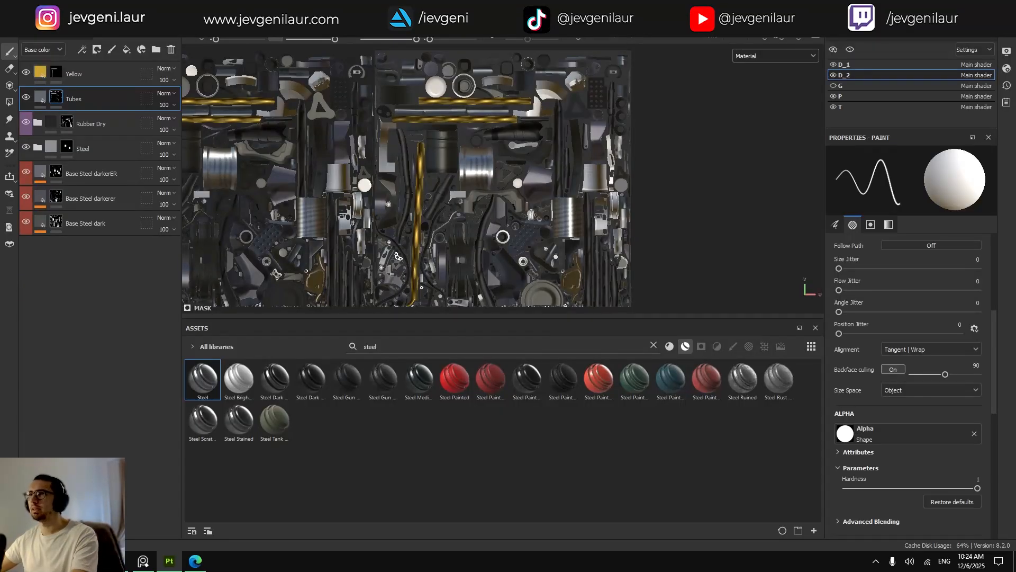
pyautogui.click(106, 77)
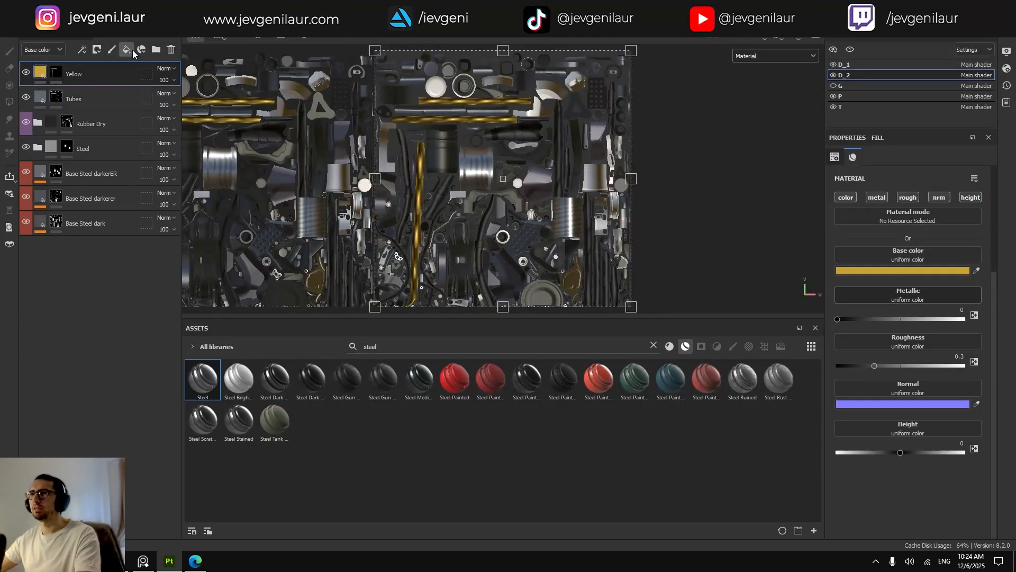
pyautogui.click(132, 52)
pyautogui.click(863, 272)
pyautogui.moveTo(810, 356); pyautogui.dragTo(858, 290)
pyautogui.click(861, 281)
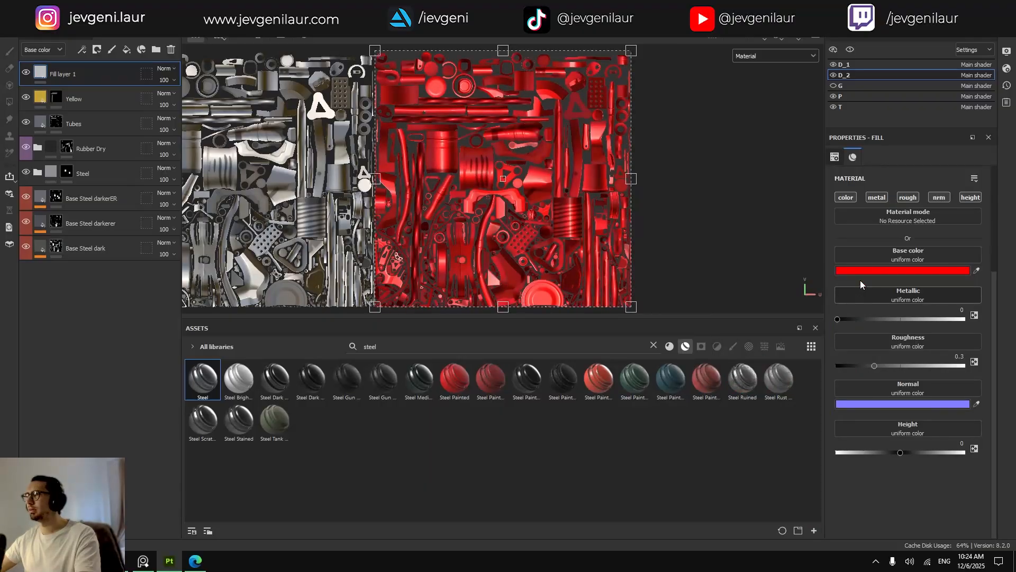
pyautogui.rightClick(78, 72)
pyautogui.click(94, 88)
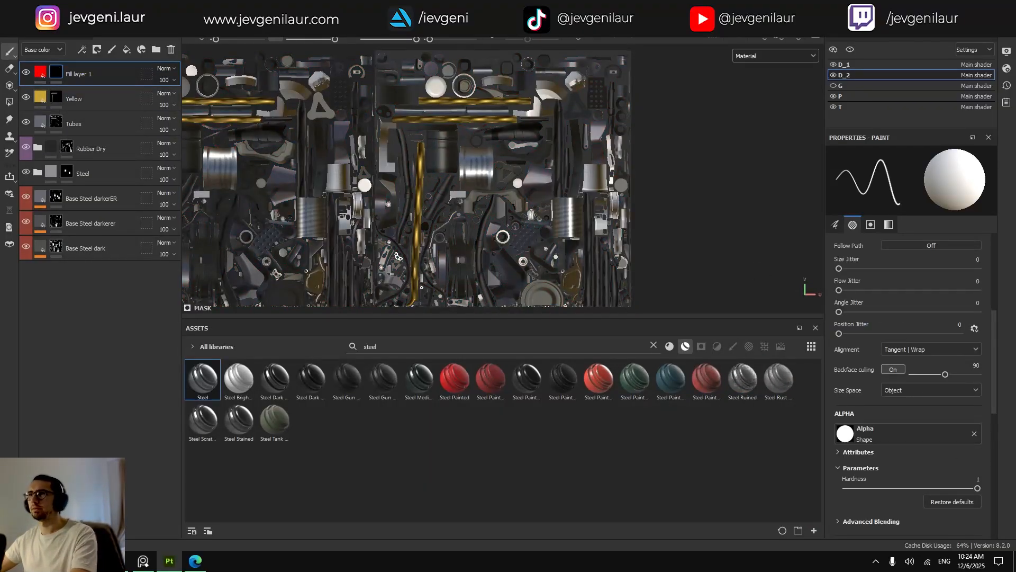
# Paint over the footrest peg's end cap in the red fill layer's mask to mark it with a large brush.
pyautogui.press('F1')
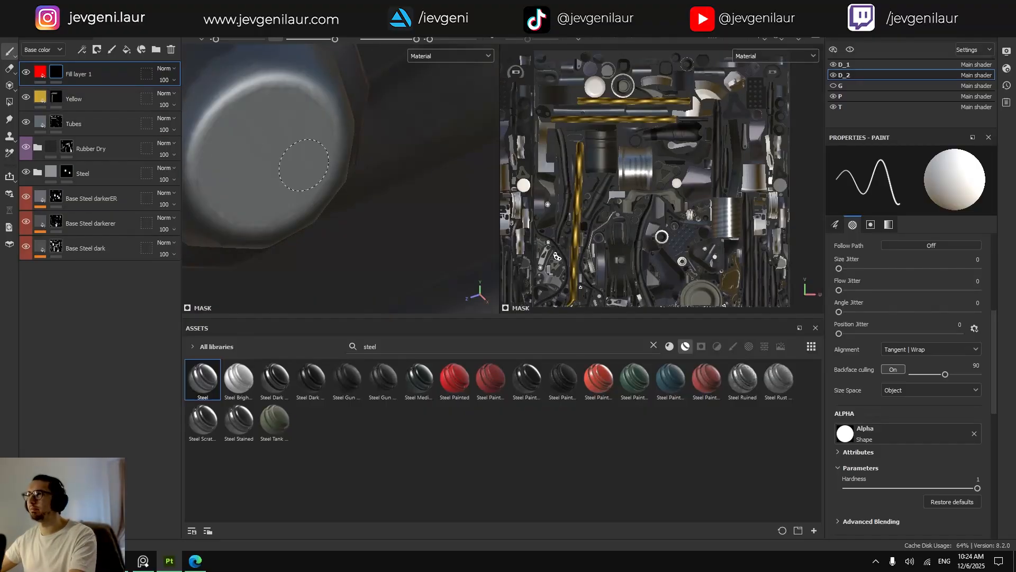
pyautogui.press('F2')
pyautogui.moveTo(375, 180)
pyautogui.keyDown('ctrl'); pyautogui.mouseDown(button='right')
pyautogui.moveTo(454, 179)
pyautogui.moveTo(342, 160)
pyautogui.mouseUp(button='right'); pyautogui.keyUp('ctrl')
pyautogui.press('x')
pyautogui.press('x')
pyautogui.keyDown('ctrl'); pyautogui.moveTo(410, 154); pyautogui.dragTo(476, 155, button='right'); pyautogui.keyUp('ctrl')
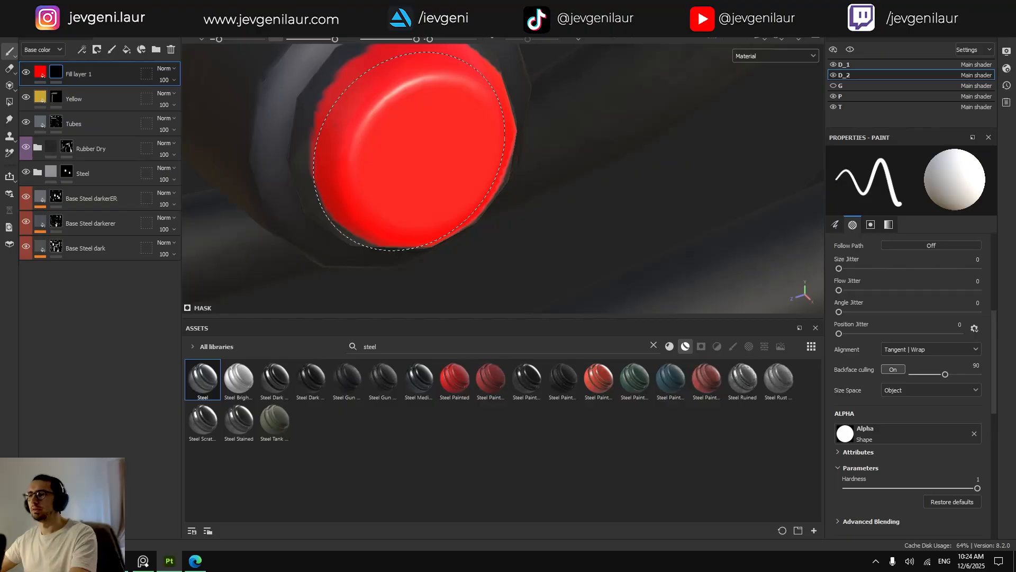
# Locate the red-marked end cap in the UV layout and delete the red fill layer.
pyautogui.press('F3')
pyautogui.press('Tab')
pyautogui.scroll(6, 555, 177)
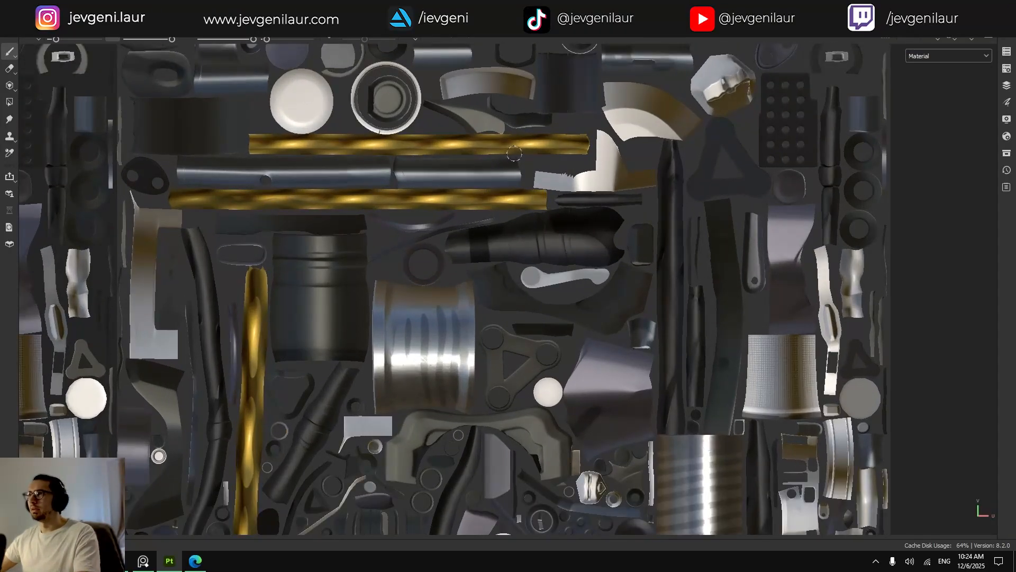
pyautogui.scroll(10, 555, 178)
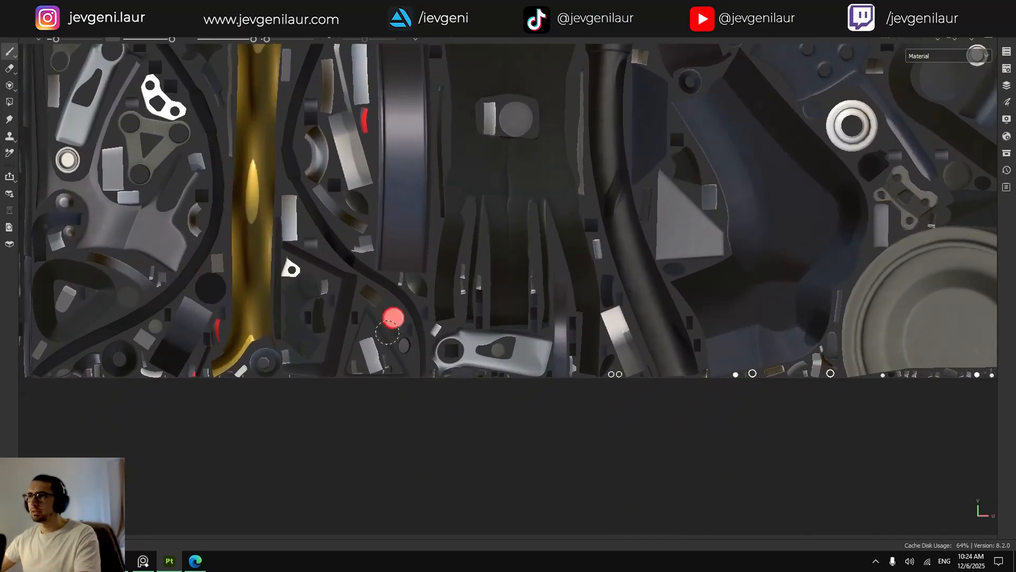
pyautogui.press('Tab')
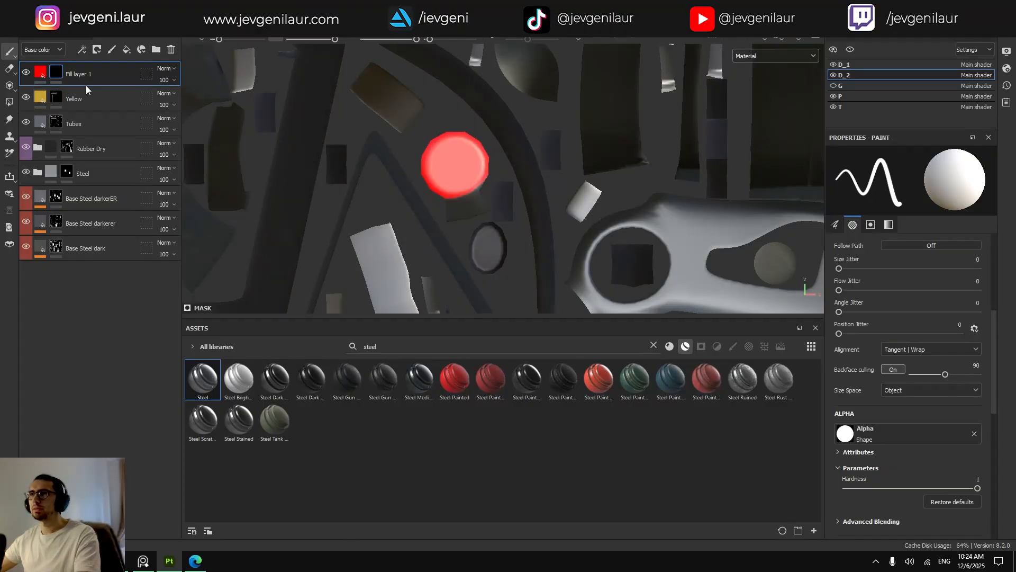
pyautogui.press('Delete')
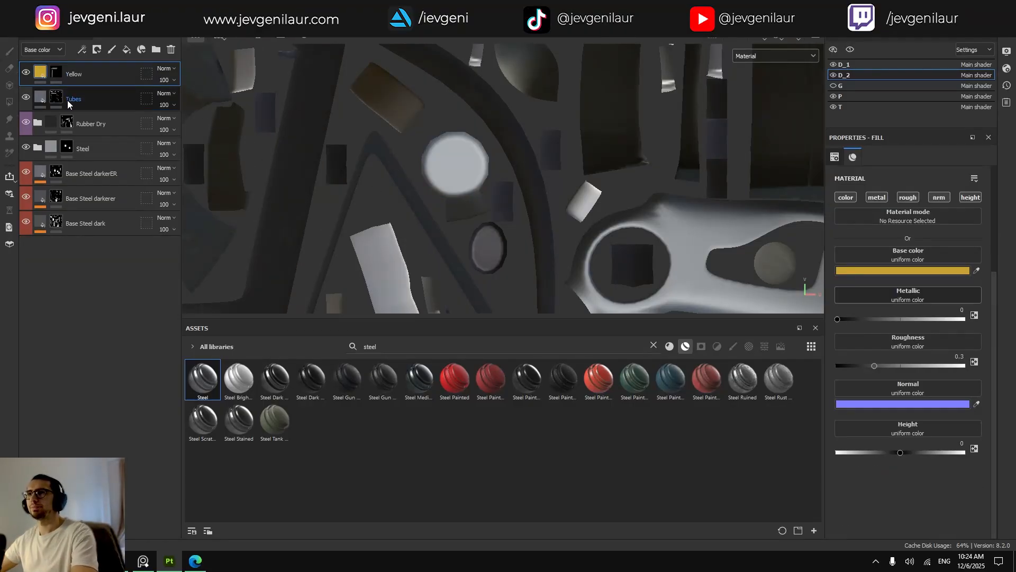
# Paint the sloped sides of the footrest peg's end cap in the Tubes layer's mask, using a smaller brush with 0.985 hardness.
pyautogui.click(68, 100)
pyautogui.scroll(3, 446, 164)
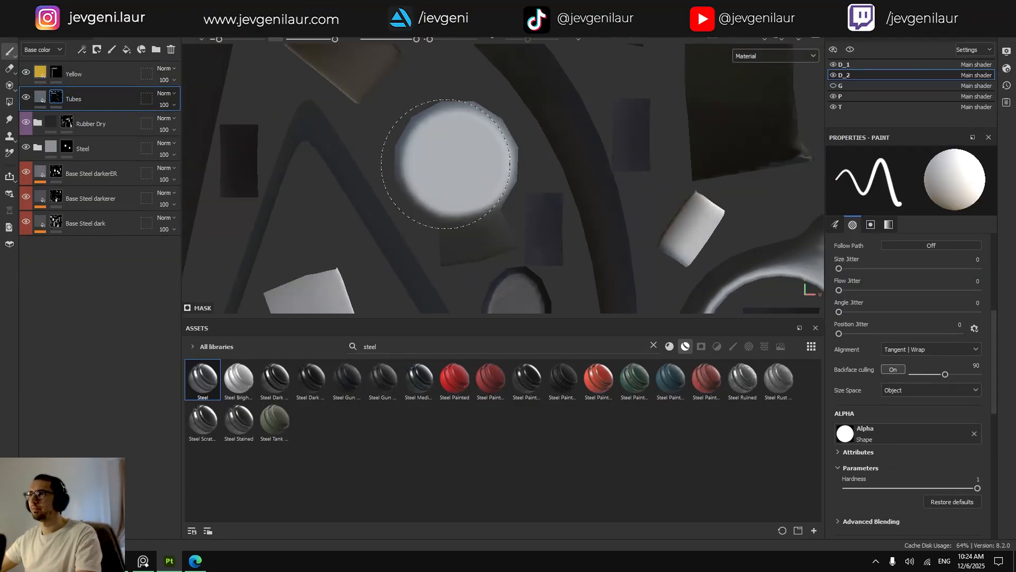
pyautogui.press('F2')
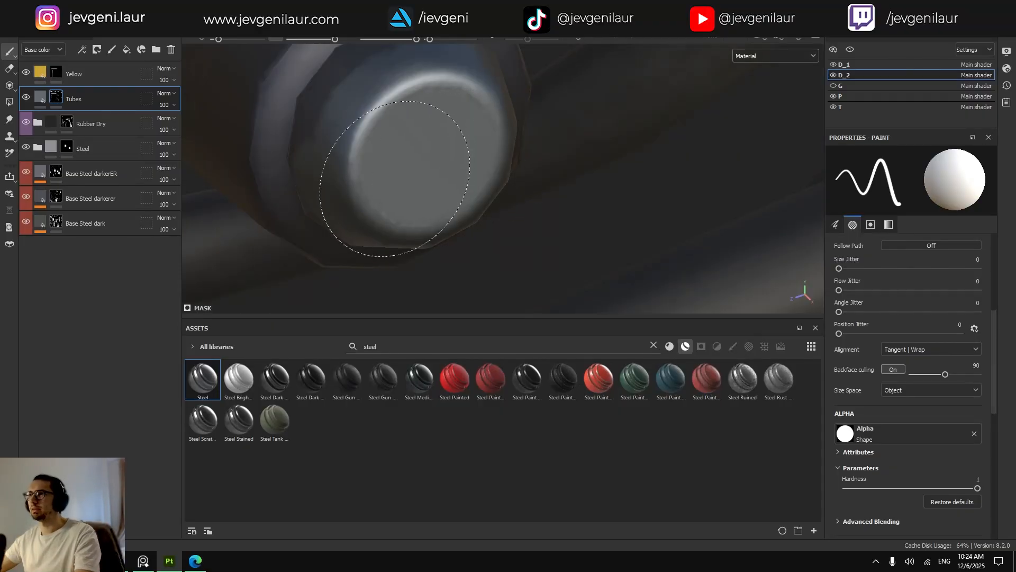
pyautogui.keyDown('ctrl'); pyautogui.moveTo(395, 179); pyautogui.dragTo(377, 178, button='right'); pyautogui.keyUp('ctrl')
pyautogui.keyDown('alt'); pyautogui.moveTo(362, 127); pyautogui.dragTo(374, 177, button='middle'); pyautogui.keyUp('alt')
pyautogui.moveTo(374, 177)
pyautogui.keyDown('shift'); pyautogui.mouseDown(button='right')
pyautogui.moveTo(328, 175)
pyautogui.moveTo(358, 156)
pyautogui.mouseUp(button='right'); pyautogui.keyUp('shift')
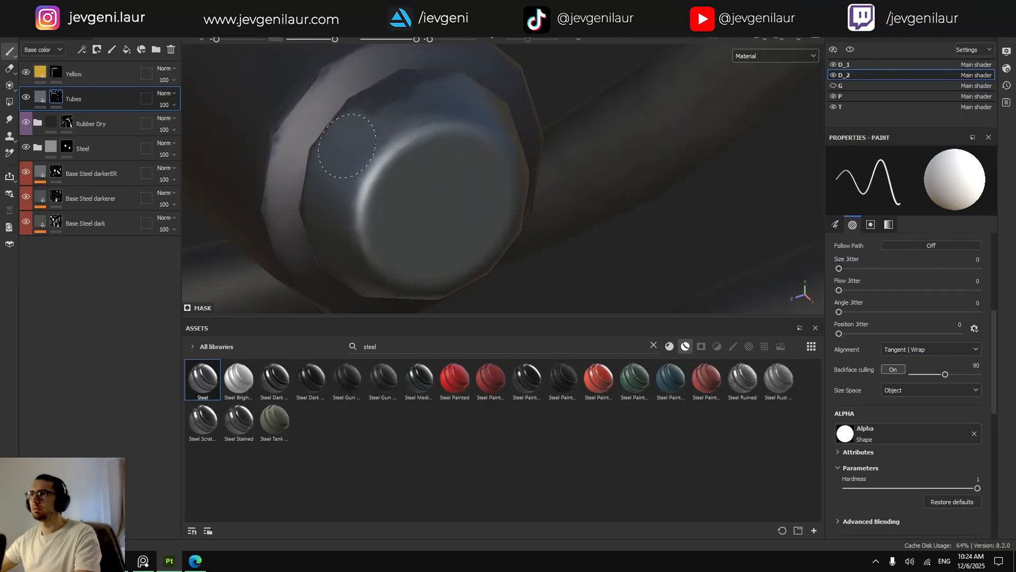
pyautogui.moveTo(417, 125)
pyautogui.keyDown('alt'); pyautogui.mouseDown()
pyautogui.moveTo(306, 168)
pyautogui.moveTo(381, 160)
pyautogui.mouseUp(); pyautogui.keyUp('alt')
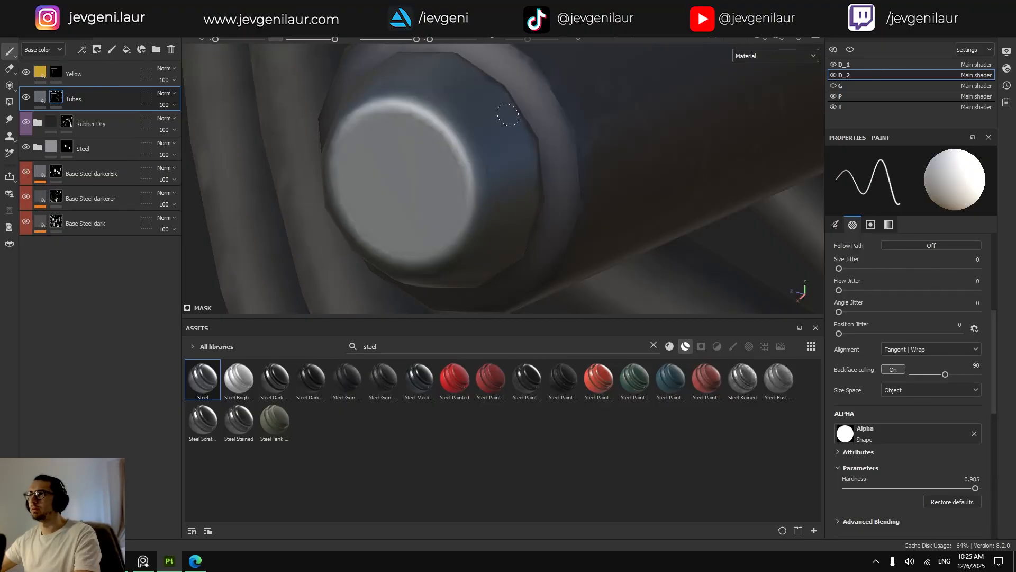
pyautogui.scroll(-3, 449, 62)
pyautogui.keyDown('alt'); pyautogui.moveTo(450, 61); pyautogui.dragTo(533, 120); pyautogui.keyUp('alt')
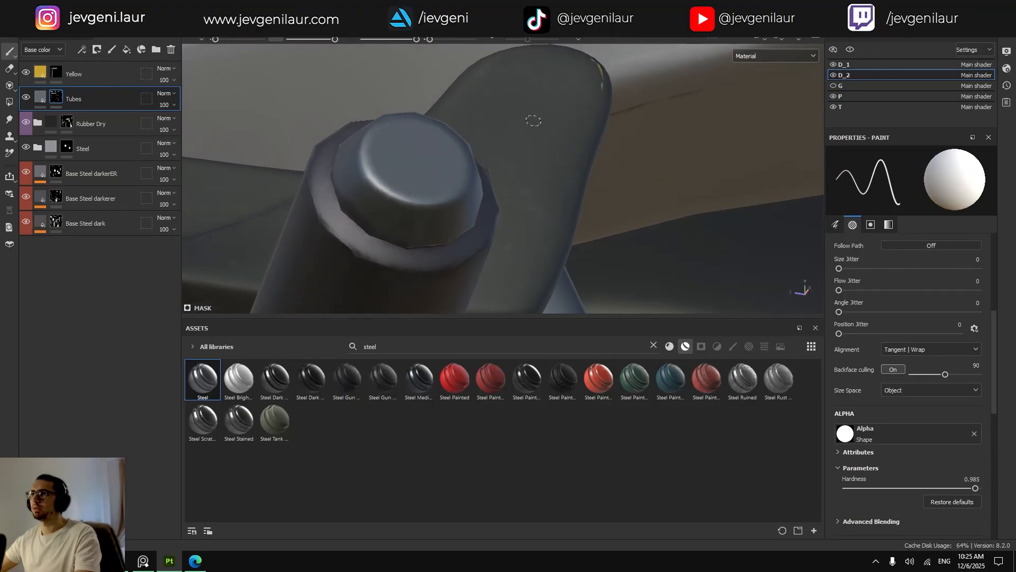
# Examine the painted footrest peg and the rear swingarm area from different angles and under rotated environment lighting.
pyautogui.keyDown('shift'); pyautogui.moveTo(409, 203); pyautogui.dragTo(396, 212, button='right'); pyautogui.keyUp('shift')
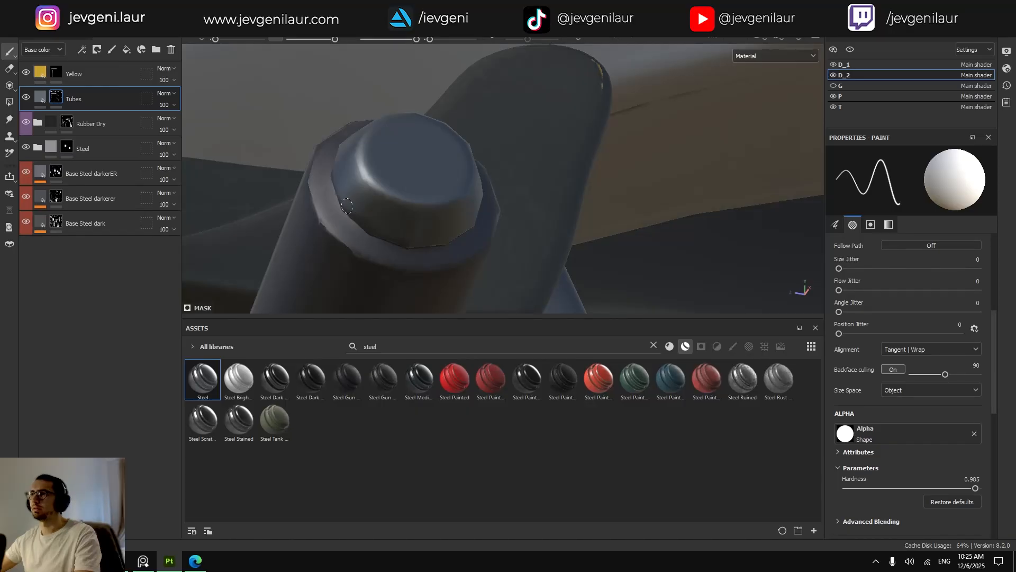
pyautogui.scroll(-4, 397, 231)
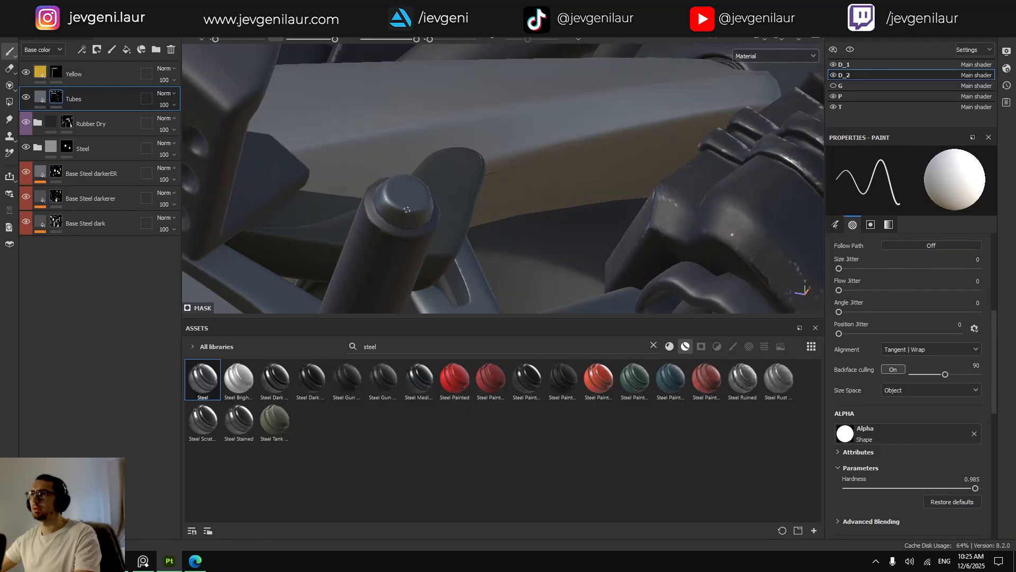
pyautogui.keyDown('alt'); pyautogui.moveTo(398, 230); pyautogui.dragTo(312, 279); pyautogui.keyUp('alt')
pyautogui.scroll(-4, 313, 279)
pyautogui.scroll(-1, 395, 208)
pyautogui.keyDown('shift'); pyautogui.moveTo(395, 208); pyautogui.dragTo(391, 207, button='right'); pyautogui.keyUp('shift')
pyautogui.scroll(-3, 391, 207)
pyautogui.keyDown('alt'); pyautogui.moveTo(391, 207); pyautogui.dragTo(450, 213); pyautogui.keyUp('alt')
pyautogui.scroll(3, 456, 194)
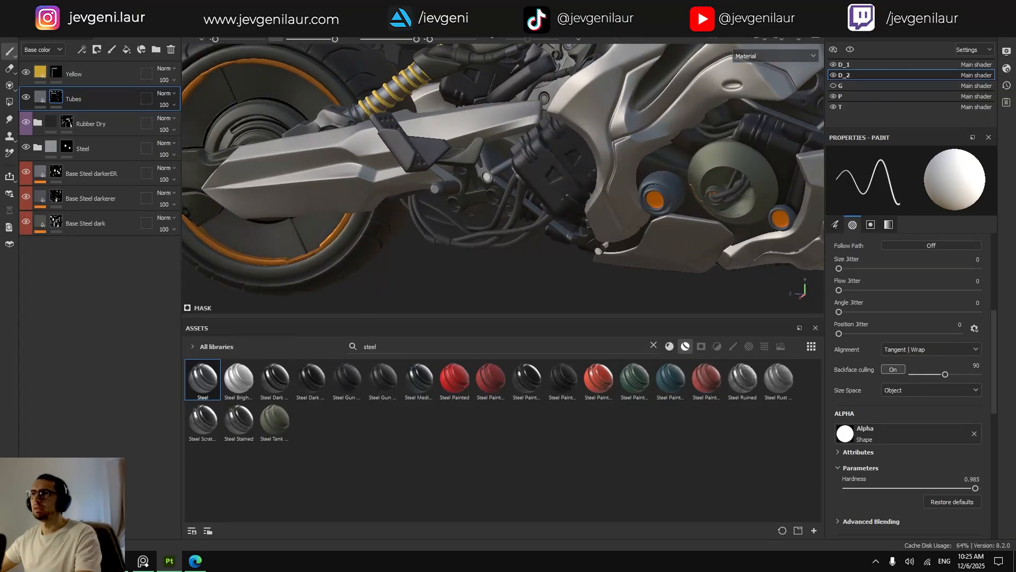
# Adjust the brightness of the Tubes layer's base color, setting it to gray 666D75 with a value of 0.459.
pyautogui.click(40, 98)
pyautogui.scroll(-3, 507, 227)
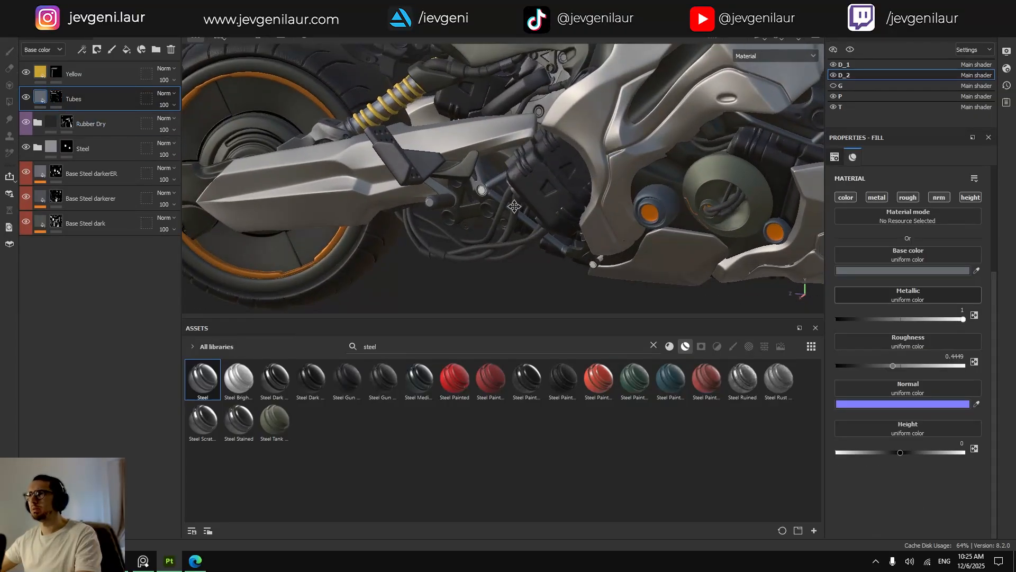
pyautogui.keyDown('alt'); pyautogui.moveTo(507, 228); pyautogui.dragTo(531, 215); pyautogui.keyUp('alt')
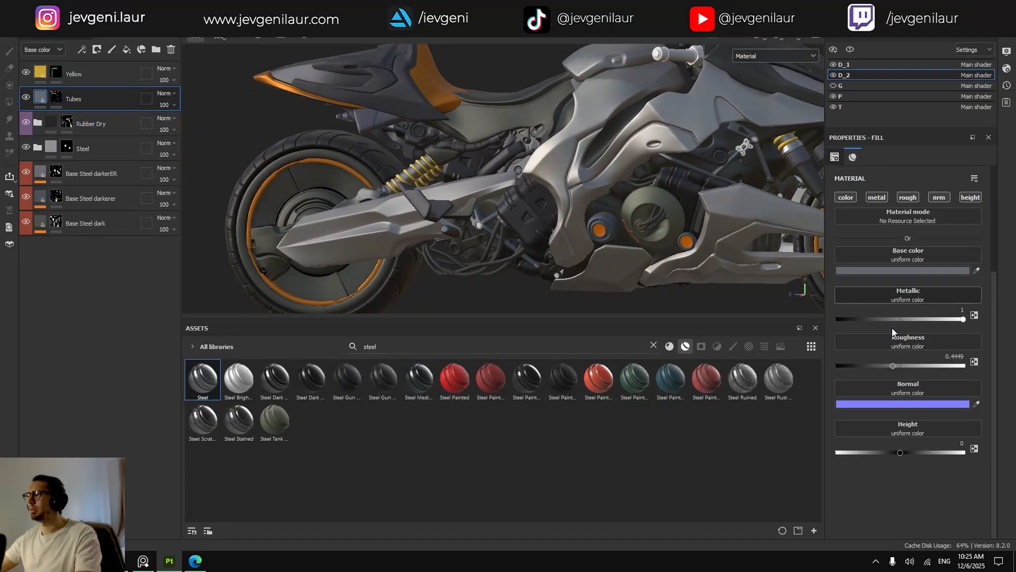
pyautogui.click(872, 272)
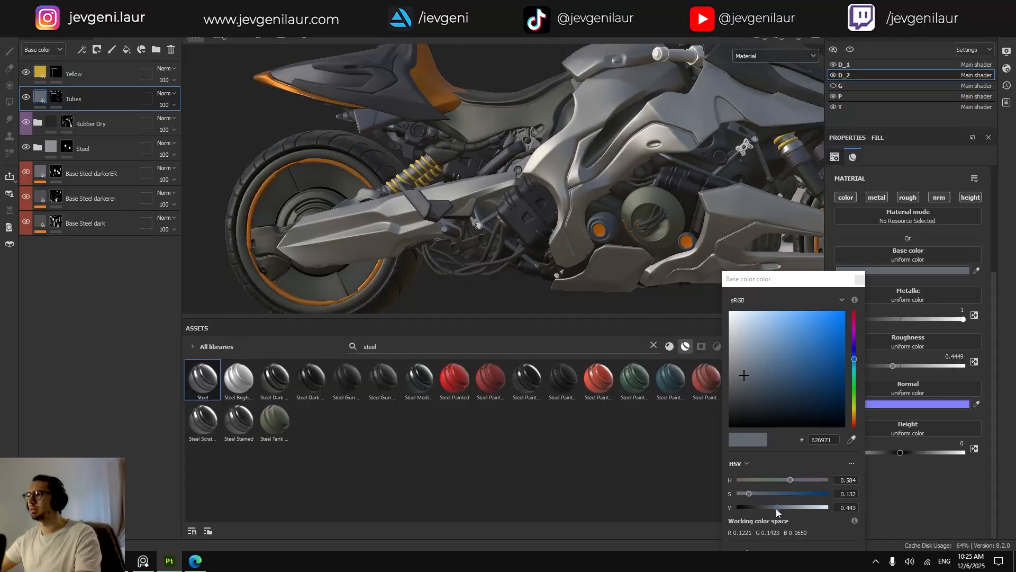
pyautogui.moveTo(778, 507); pyautogui.dragTo(784, 507)
pyautogui.keyDown('alt'); pyautogui.moveTo(646, 215); pyautogui.dragTo(579, 213, button='middle'); pyautogui.keyUp('alt')
pyautogui.keyDown('alt'); pyautogui.moveTo(579, 213); pyautogui.dragTo(572, 290, button='right'); pyautogui.keyUp('alt')
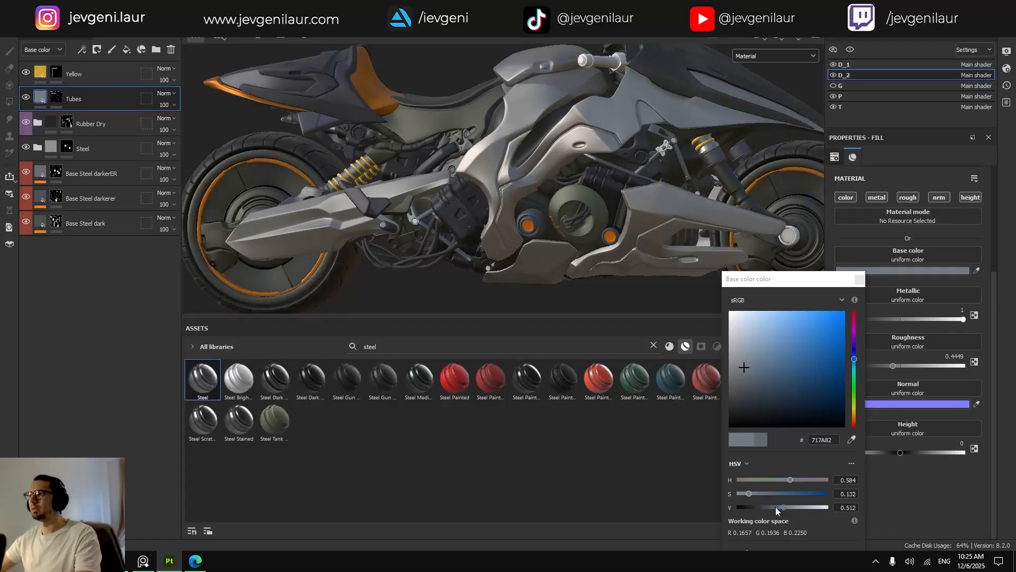
pyautogui.moveTo(788, 506); pyautogui.dragTo(778, 507)
# Examine the recolored tube parts along the motorcycle's side, from the whole bike down to the footrest.
pyautogui.moveTo(534, 237)
pyautogui.keyDown('alt'); pyautogui.mouseDown()
pyautogui.moveTo(546, 238)
pyautogui.moveTo(534, 237)
pyautogui.mouseUp(); pyautogui.keyUp('alt')
pyautogui.scroll(-3, 534, 236)
pyautogui.scroll(5, 535, 237)
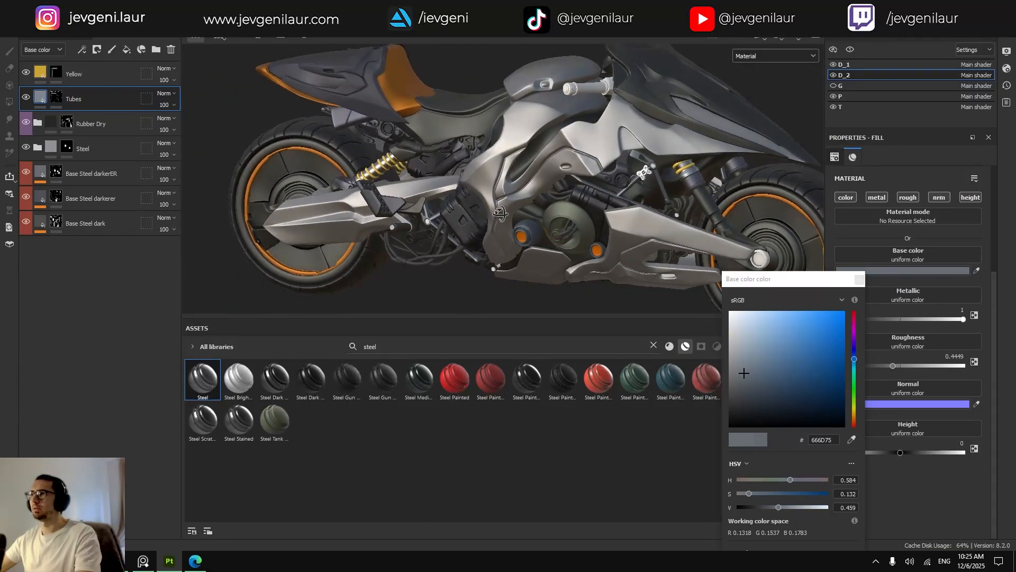
pyautogui.keyDown('alt'); pyautogui.moveTo(557, 199); pyautogui.dragTo(540, 214, button='right'); pyautogui.keyUp('alt')
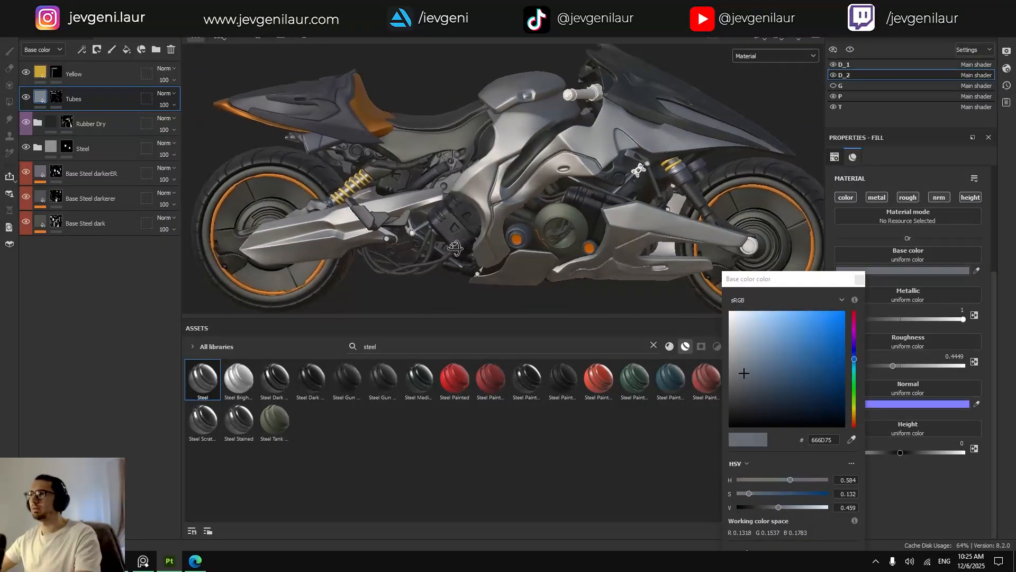
pyautogui.keyDown('alt'); pyautogui.moveTo(468, 244); pyautogui.dragTo(455, 246); pyautogui.keyUp('alt')
pyautogui.keyDown('alt'); pyautogui.moveTo(422, 237); pyautogui.dragTo(450, 222, button='middle'); pyautogui.keyUp('alt')
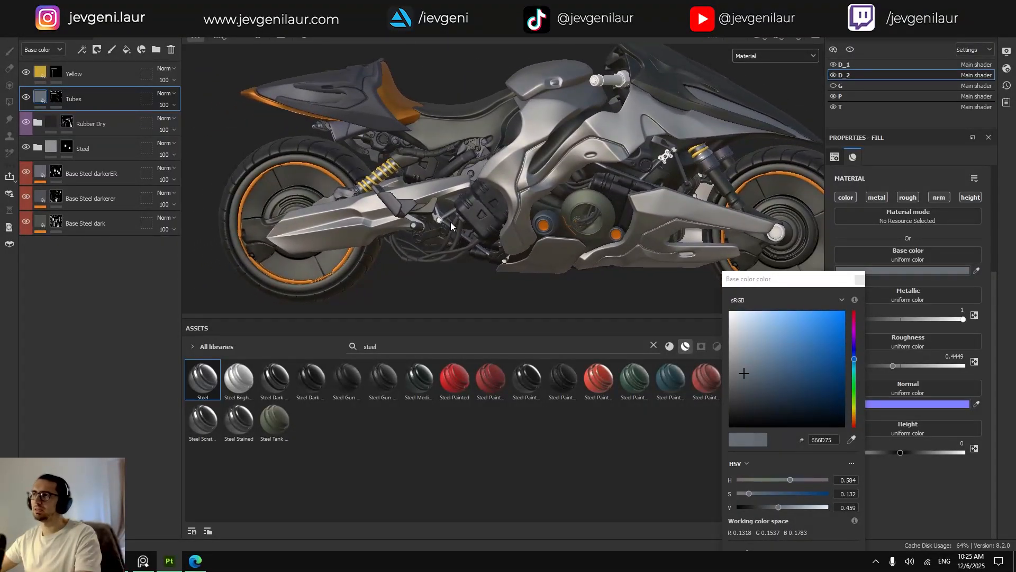
pyautogui.moveTo(479, 211)
pyautogui.keyDown('alt'); pyautogui.mouseDown()
pyautogui.moveTo(502, 209)
pyautogui.moveTo(474, 216)
pyautogui.mouseUp(); pyautogui.keyUp('alt')
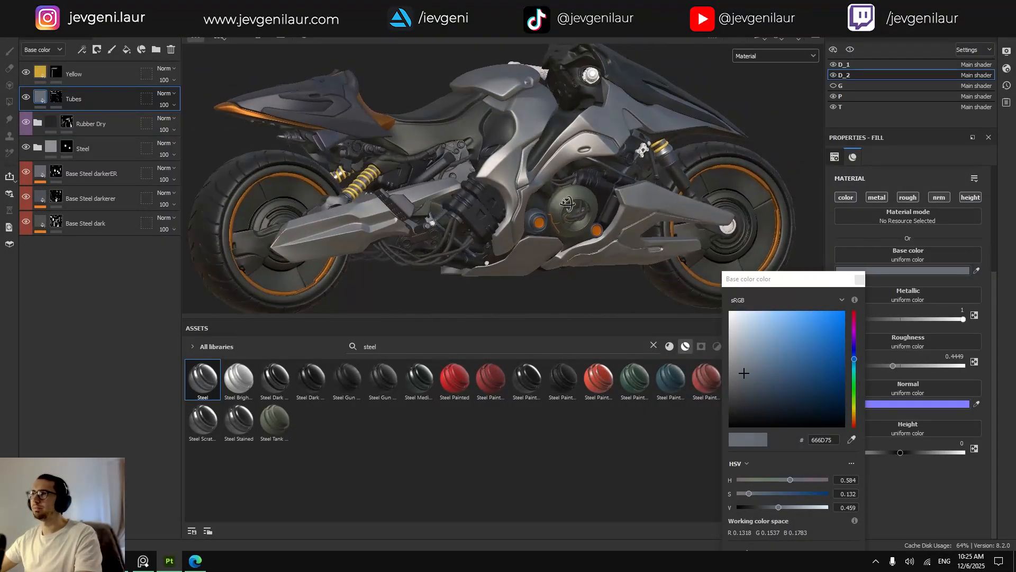
pyautogui.keyDown('alt'); pyautogui.moveTo(412, 231); pyautogui.dragTo(444, 233, button='right'); pyautogui.keyUp('alt')
pyautogui.keyDown('alt'); pyautogui.moveTo(444, 234); pyautogui.dragTo(413, 207); pyautogui.keyUp('alt')
pyautogui.keyDown('alt'); pyautogui.moveTo(366, 200); pyautogui.dragTo(450, 185, button='middle'); pyautogui.keyUp('alt')
pyautogui.keyDown('alt'); pyautogui.moveTo(450, 185); pyautogui.dragTo(477, 185, button='right'); pyautogui.keyUp('alt')
pyautogui.press('alt')
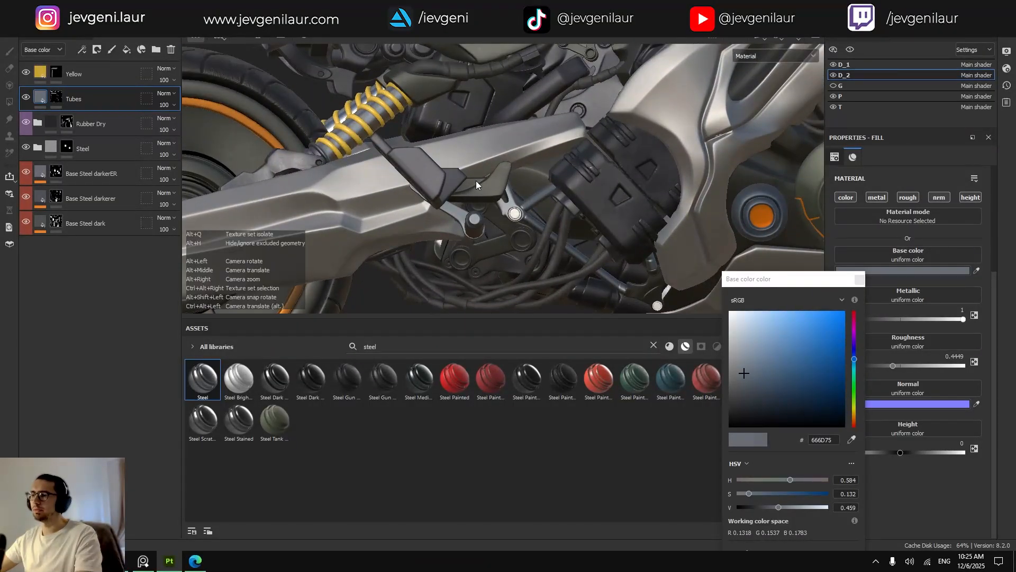
# Fill the light cylindrical part behind the rear shock absorber in the Base Steel darkerer layer's mask, using mesh fill mode.
pyautogui.keyDown('alt'); pyautogui.moveTo(483, 181); pyautogui.dragTo(609, 217); pyautogui.keyUp('alt')
pyautogui.keyDown('alt'); pyautogui.moveTo(608, 217); pyautogui.dragTo(760, 91, button='right'); pyautogui.keyUp('alt')
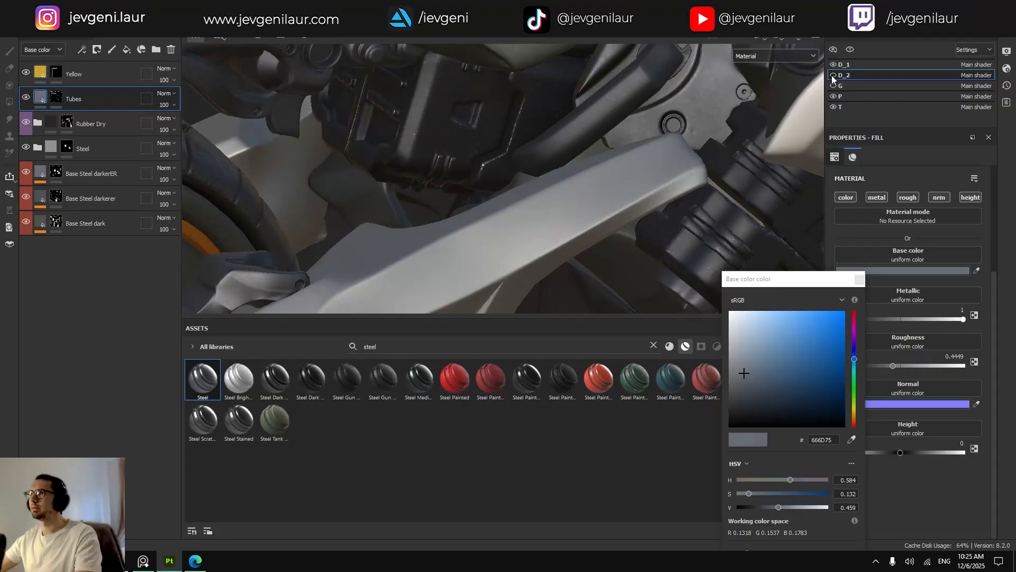
pyautogui.click(55, 197)
pyautogui.press('4')
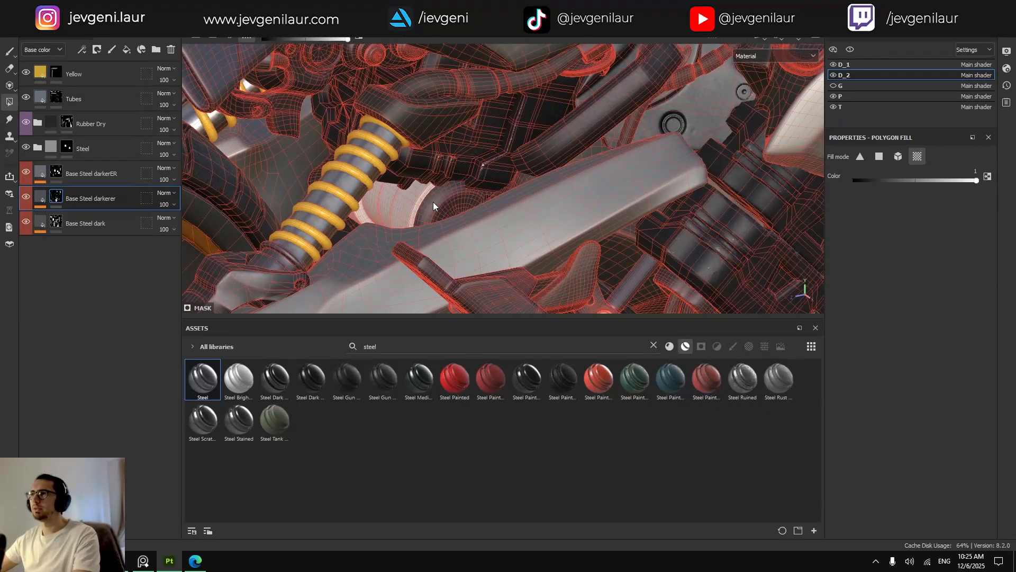
pyautogui.click(898, 156)
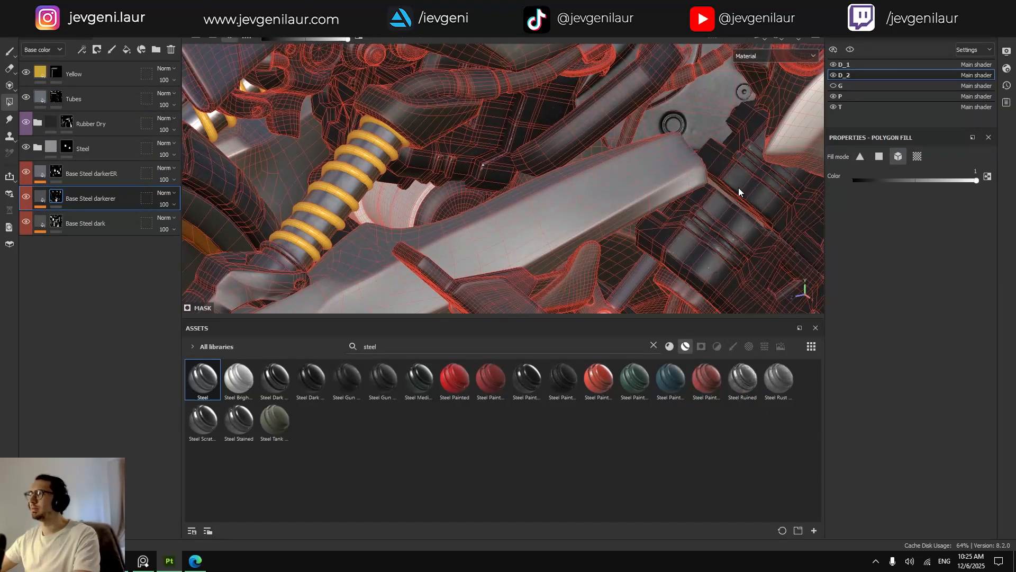
pyautogui.click(386, 208)
pyautogui.scroll(-5, 415, 196)
# Check which parts the Rubber Dry, Steel and Tubes layers cover by toggling each layer's visibility.
pyautogui.press('1')
pyautogui.keyDown('alt'); pyautogui.moveTo(415, 196); pyautogui.dragTo(476, 212); pyautogui.keyUp('alt')
pyautogui.keyDown('alt'); pyautogui.moveTo(476, 211); pyautogui.dragTo(483, 179, button='middle'); pyautogui.keyUp('alt')
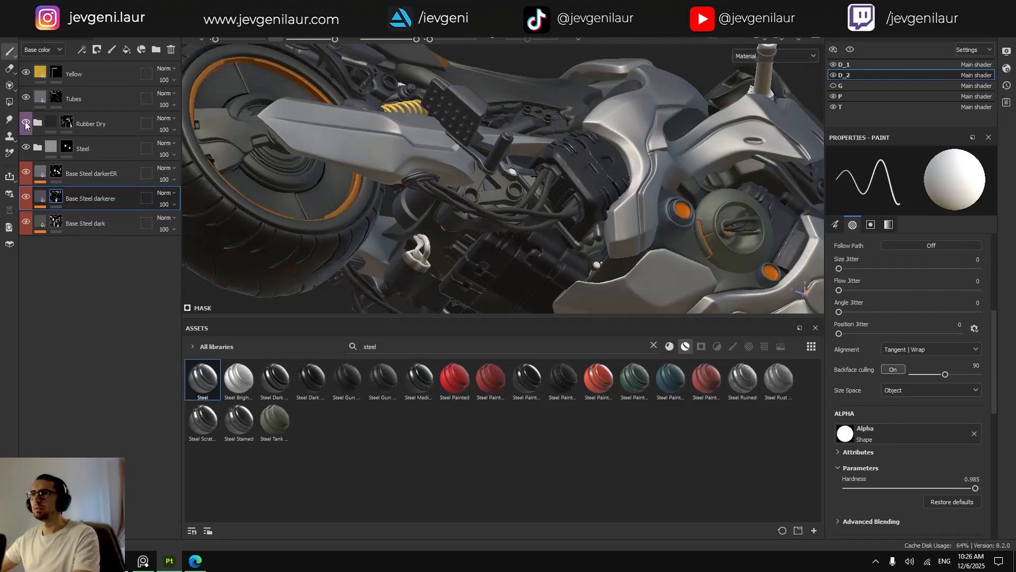
pyautogui.keyDown('alt'); pyautogui.moveTo(609, 241); pyautogui.dragTo(468, 262); pyautogui.keyUp('alt')
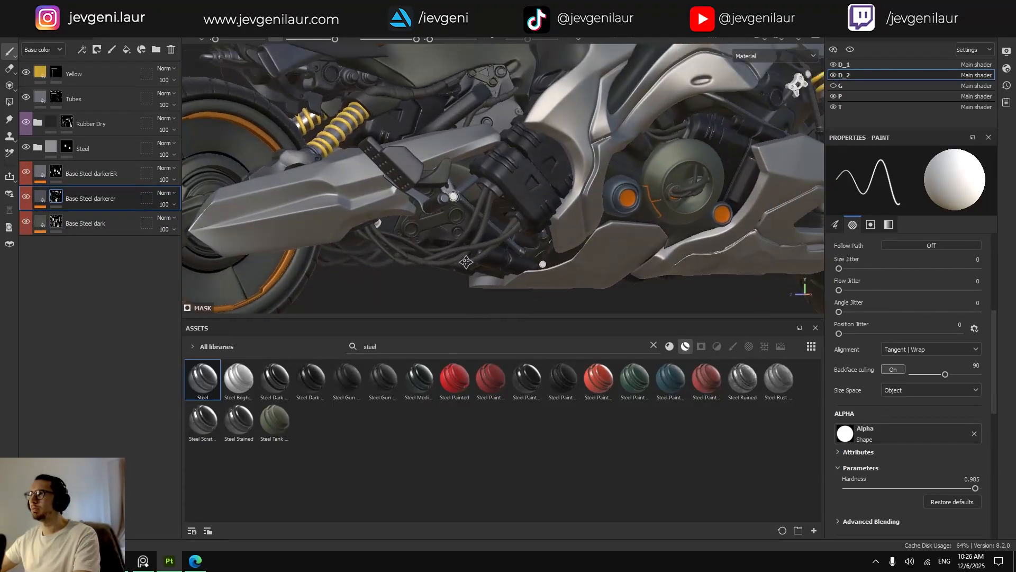
pyautogui.keyDown('alt'); pyautogui.moveTo(468, 262); pyautogui.dragTo(508, 265, button='right'); pyautogui.keyUp('alt')
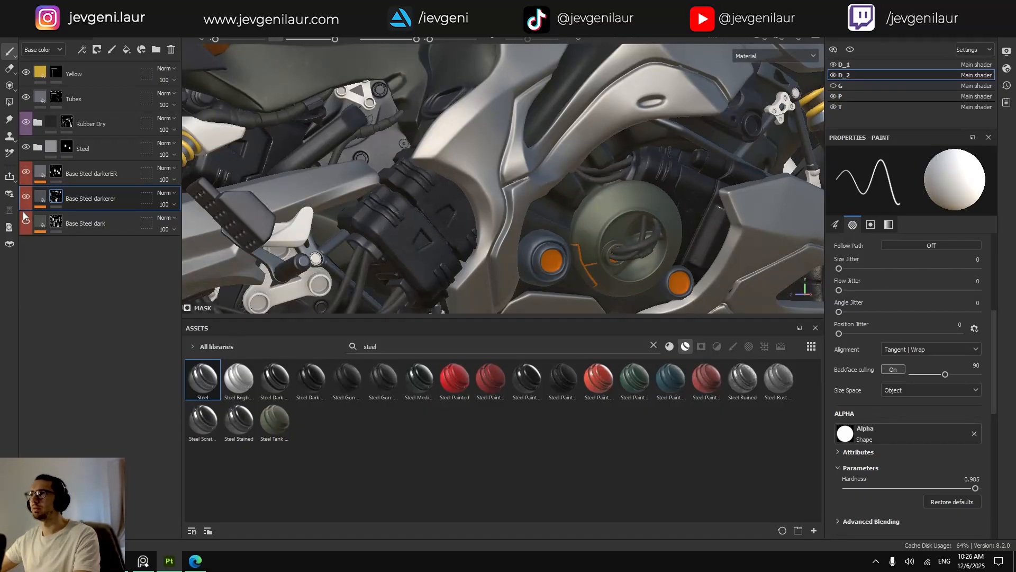
pyautogui.click(25, 123)
pyautogui.click(25, 123)
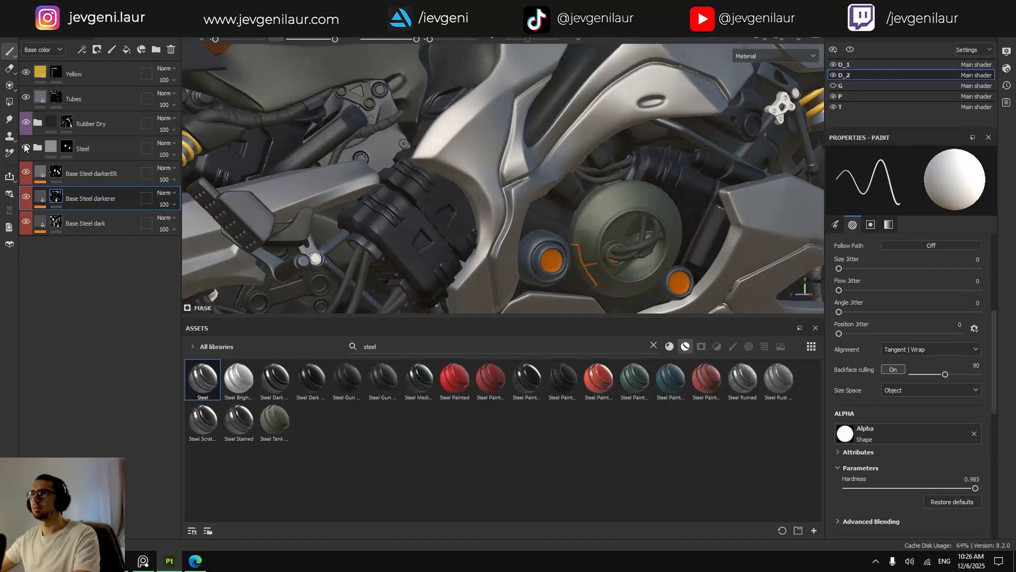
pyautogui.click(25, 145)
pyautogui.click(25, 146)
pyautogui.click(25, 97)
pyautogui.click(25, 96)
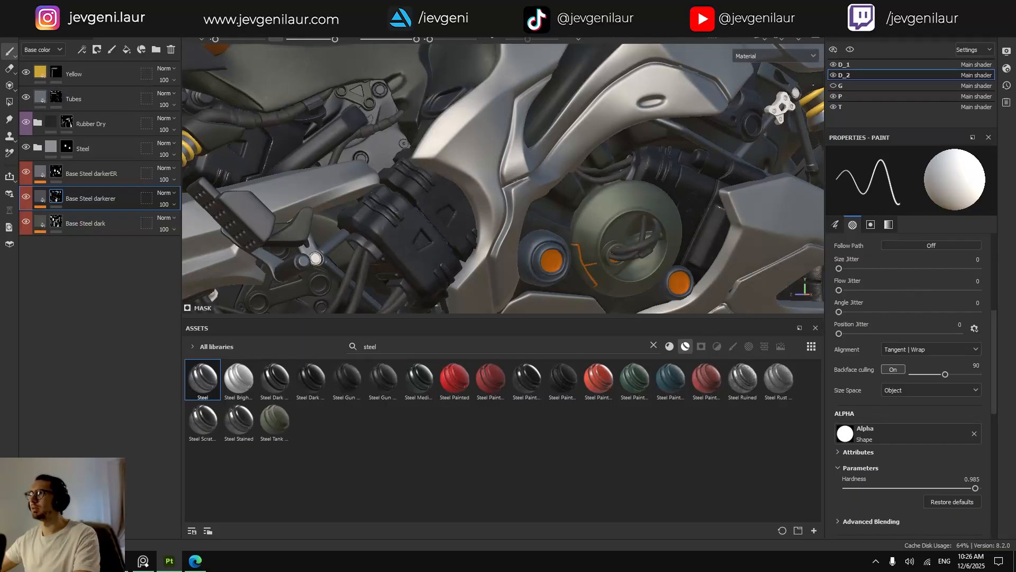
# Check which parts belong to the D_2 texture set and to the Metalic darkerrr layer in D_1 by toggling their visibility.
pyautogui.click(833, 75)
pyautogui.click(833, 74)
pyautogui.keyDown('alt'); pyautogui.moveTo(476, 212); pyautogui.dragTo(679, 119, button='middle'); pyautogui.keyUp('alt')
pyautogui.keyDown('alt'); pyautogui.moveTo(625, 191); pyautogui.dragTo(635, 127); pyautogui.keyUp('alt')
pyautogui.click(833, 75)
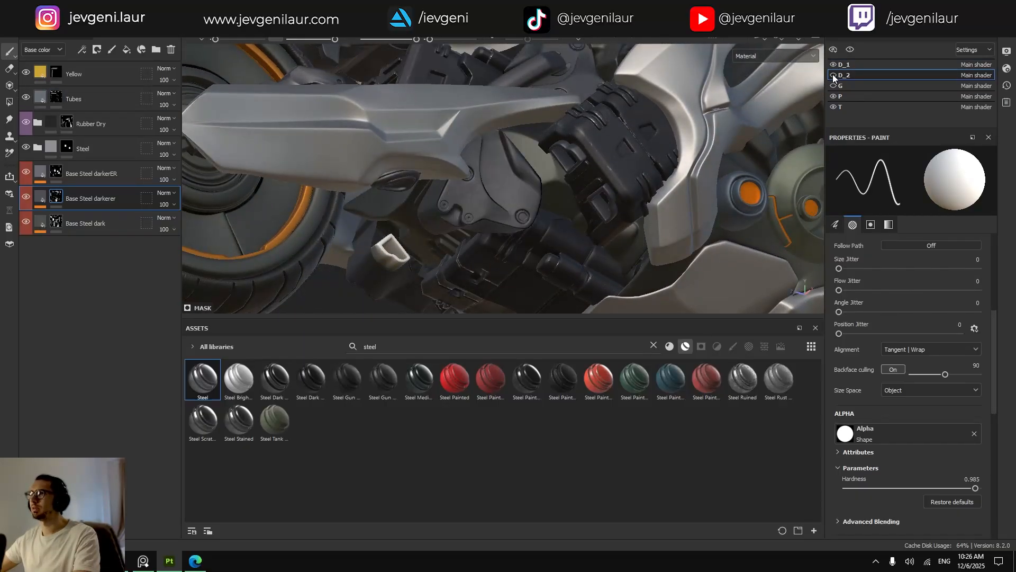
pyautogui.click(833, 75)
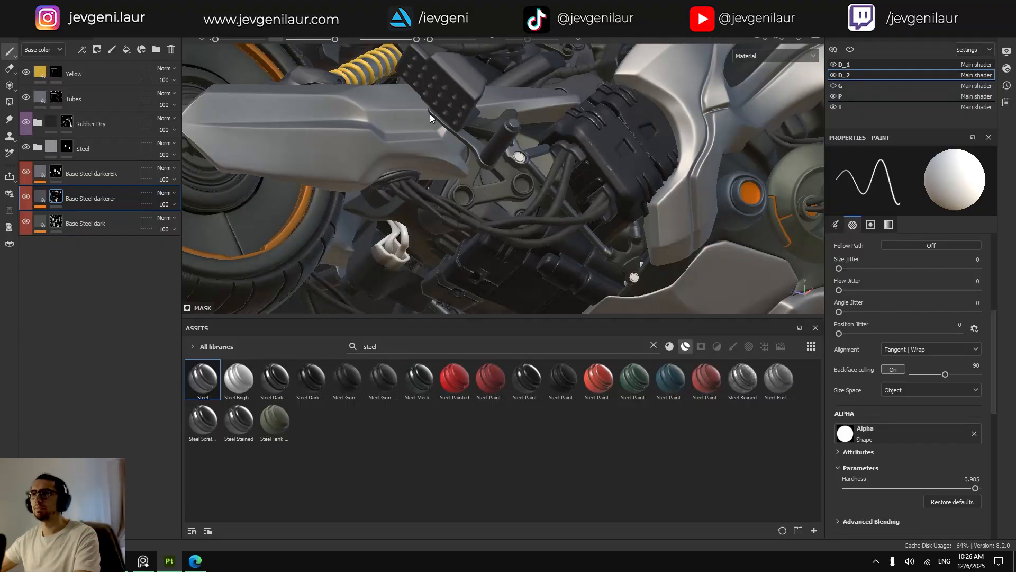
pyautogui.keyDown('alt'); pyautogui.moveTo(363, 186); pyautogui.dragTo(587, 167); pyautogui.keyUp('alt')
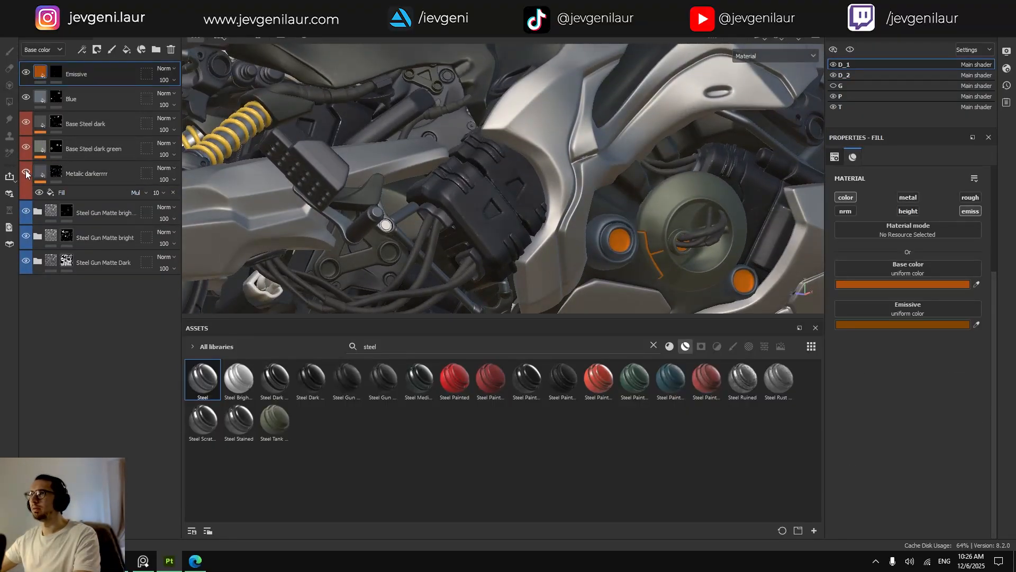
pyautogui.click(26, 170)
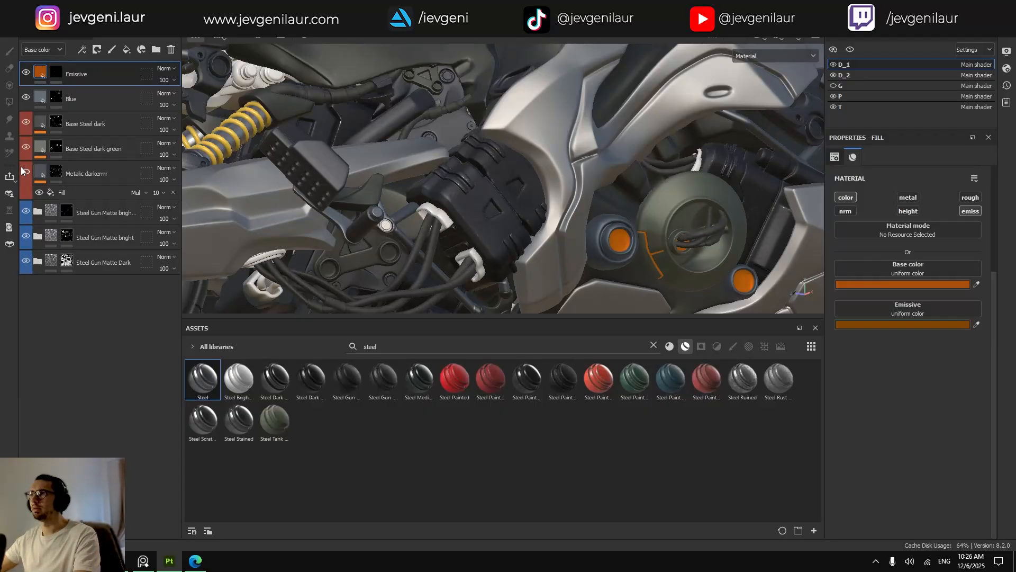
# Fill the white looped bracket under the swingarm in the D_2 set's Rubber Dry mask, after checking its texture set.
pyautogui.click(57, 172)
pyautogui.press('4')
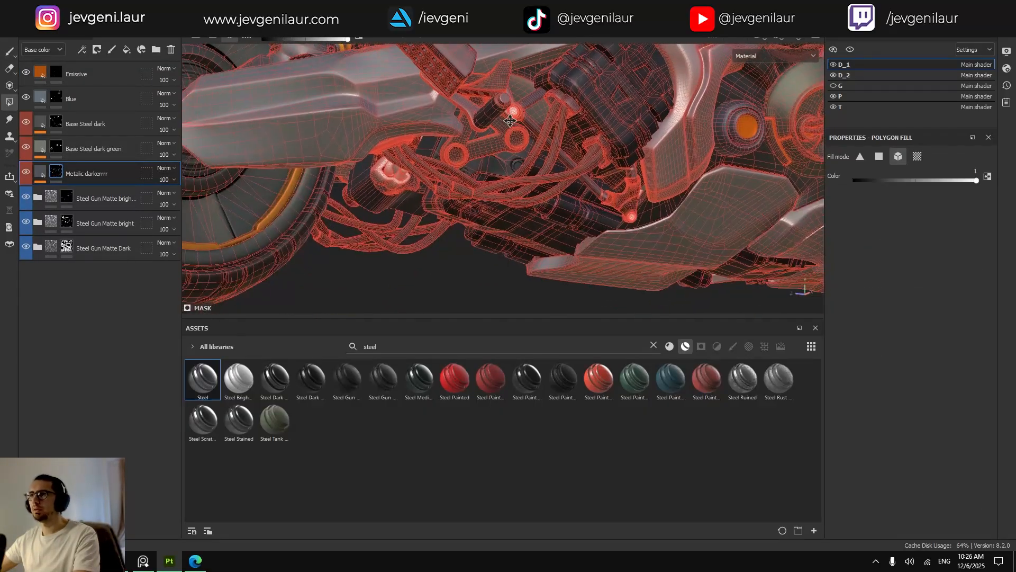
pyautogui.scroll(3, 389, 180)
pyautogui.keyDown('alt'); pyautogui.moveTo(389, 180); pyautogui.dragTo(718, 206); pyautogui.keyUp('alt')
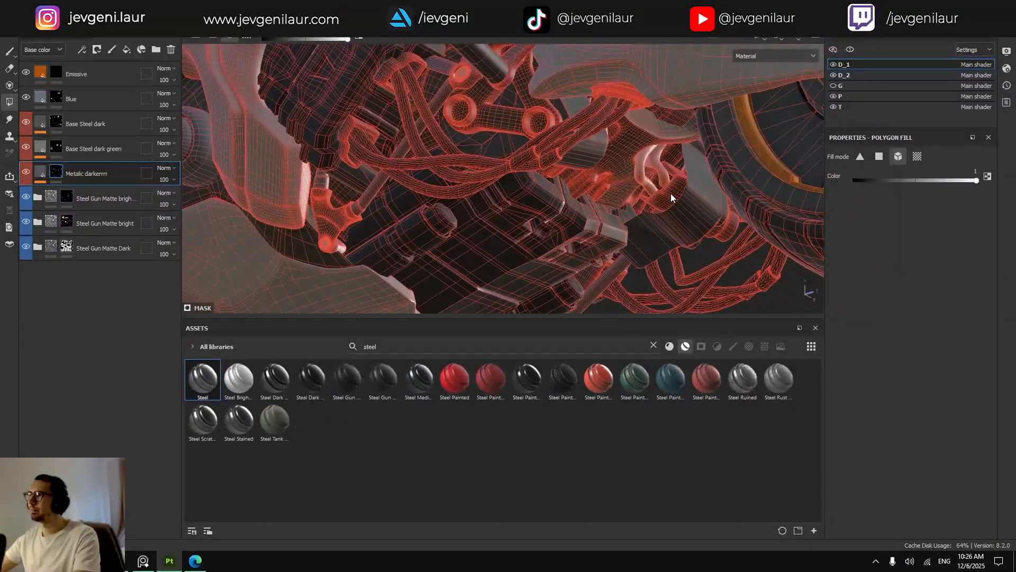
pyautogui.scroll(2, 671, 192)
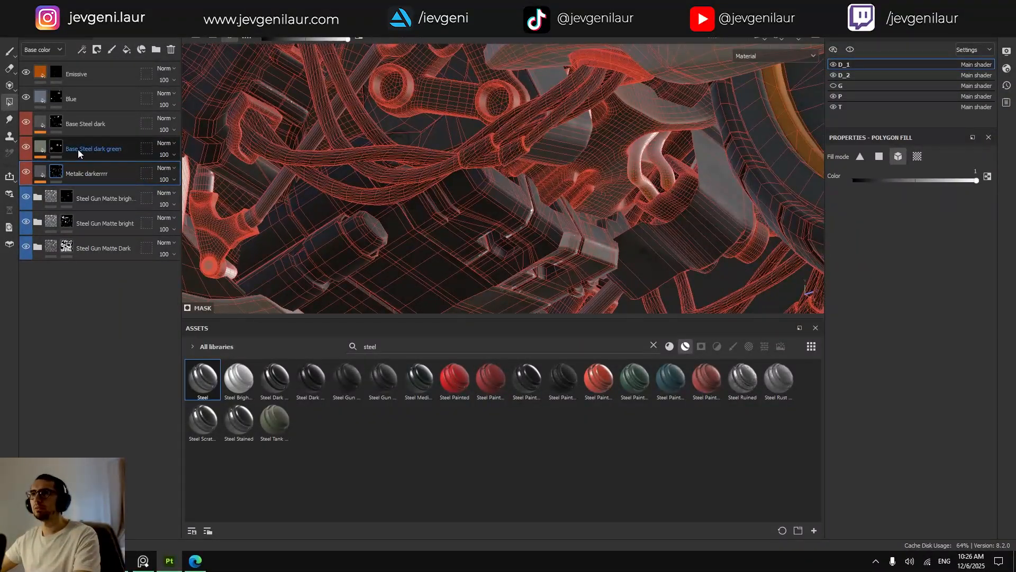
pyautogui.click(834, 64)
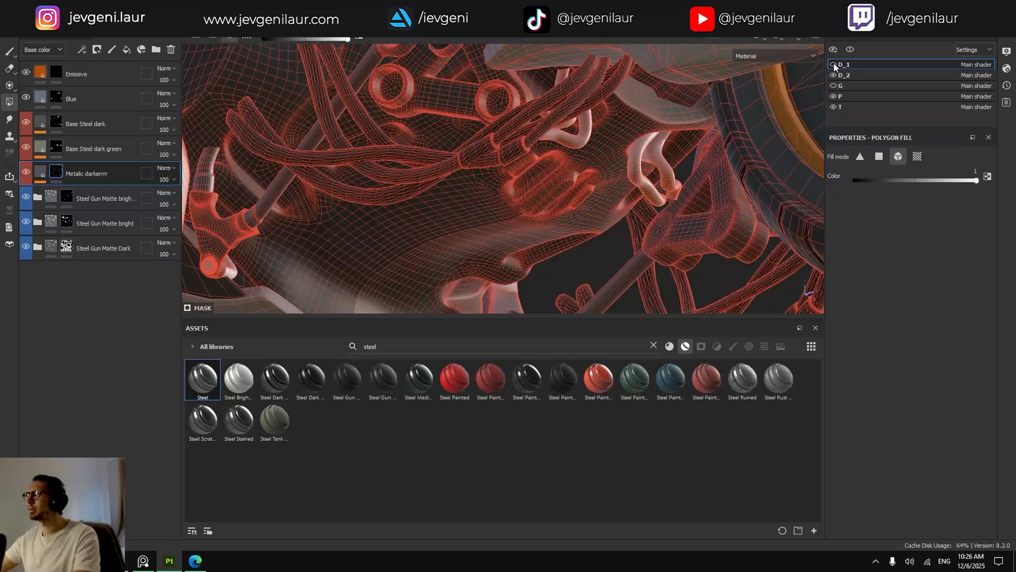
pyautogui.click(834, 64)
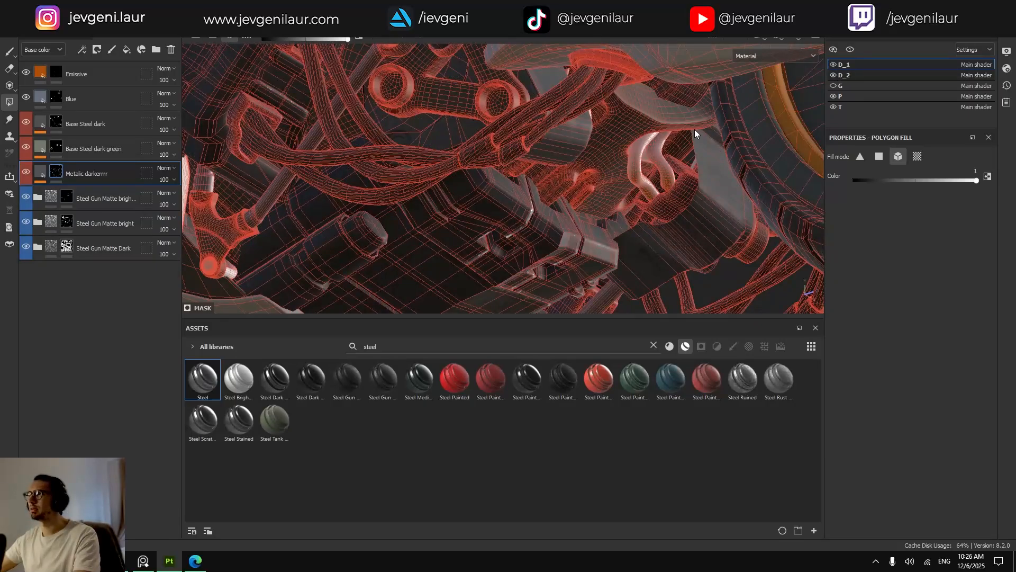
pyautogui.click(63, 120)
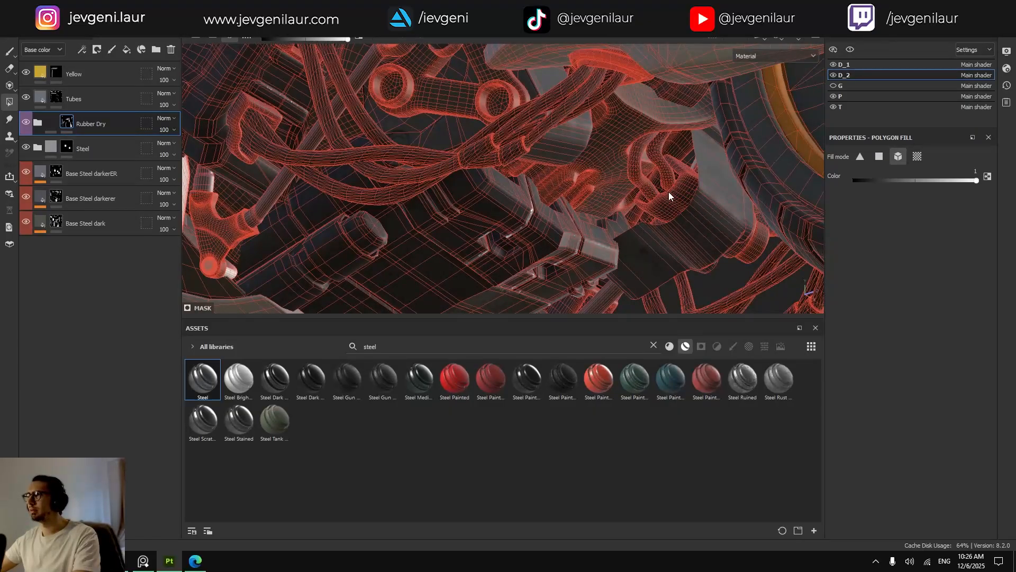
pyautogui.keyDown('alt'); pyautogui.moveTo(669, 192); pyautogui.dragTo(316, 182); pyautogui.keyUp('alt')
pyautogui.press('1')
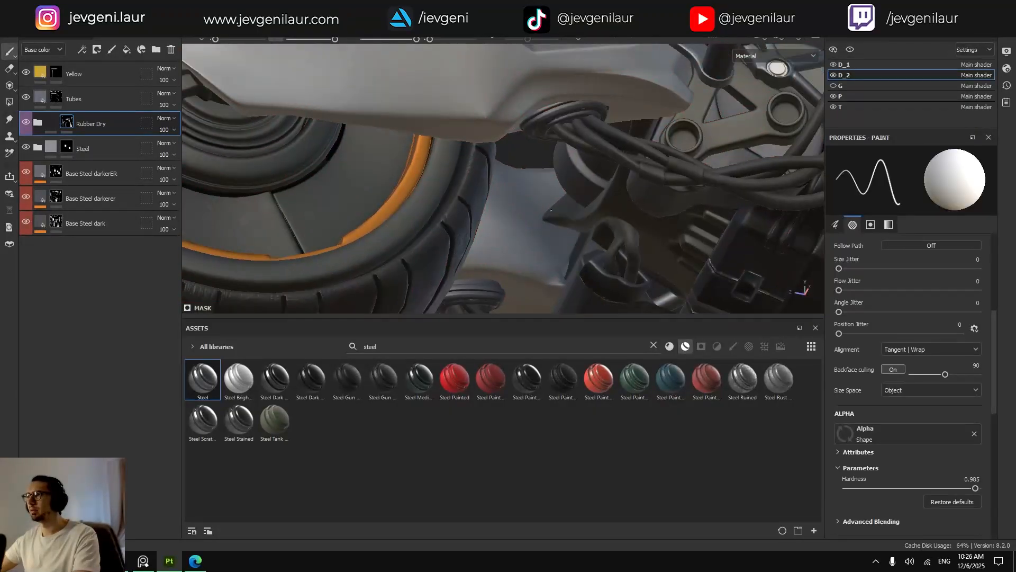
# Review the whole motorcycle in the enlarged viewport and save the project.
pyautogui.keyDown('alt'); pyautogui.moveTo(603, 204); pyautogui.dragTo(478, 268); pyautogui.keyUp('alt')
pyautogui.keyDown('alt'); pyautogui.moveTo(478, 268); pyautogui.dragTo(408, 269, button='right'); pyautogui.keyUp('alt')
pyautogui.moveTo(561, 248)
pyautogui.keyDown('ctrl'); pyautogui.keyDown('alt'); pyautogui.mouseDown()
pyautogui.moveTo(490, 255)
pyautogui.moveTo(444, 244)
pyautogui.moveTo(558, 258)
pyautogui.mouseUp(); pyautogui.keyUp('alt'); pyautogui.keyUp('ctrl')
pyautogui.press('Tab')
pyautogui.moveTo(558, 259)
pyautogui.keyDown('alt'); pyautogui.mouseDown(button='right')
pyautogui.moveTo(497, 260)
pyautogui.moveTo(556, 262)
pyautogui.mouseUp(button='right'); pyautogui.keyUp('alt')
pyautogui.keyDown('ctrl'); pyautogui.keyDown('alt'); pyautogui.moveTo(423, 280); pyautogui.dragTo(561, 260); pyautogui.keyUp('alt'); pyautogui.keyUp('ctrl')
pyautogui.keyDown('alt'); pyautogui.moveTo(561, 259); pyautogui.dragTo(602, 262); pyautogui.keyUp('alt')
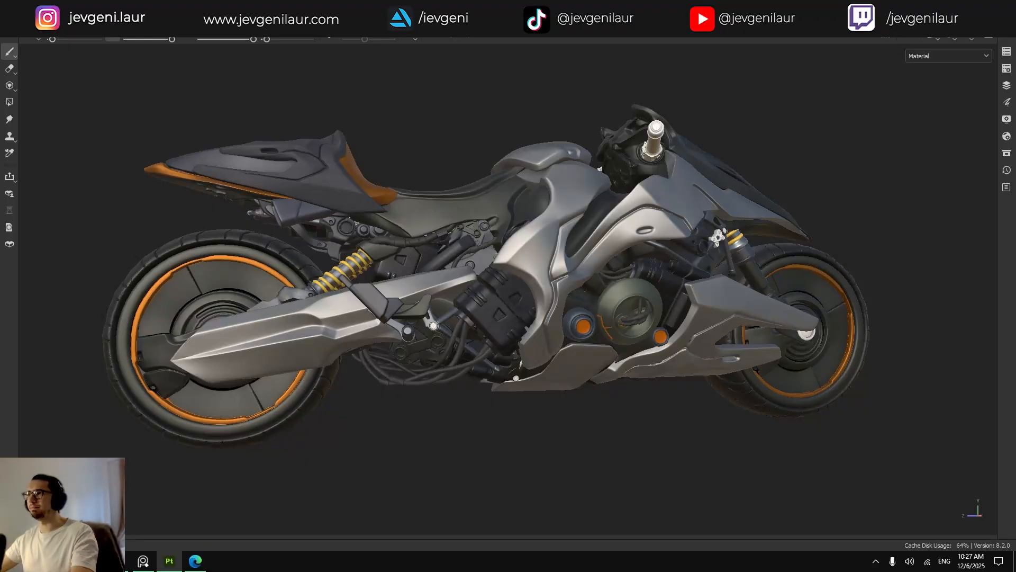
pyautogui.keyDown('alt'); pyautogui.moveTo(587, 265); pyautogui.dragTo(514, 268); pyautogui.keyUp('alt')
pyautogui.press('Tab')
pyautogui.hotkey('ctrl', 's')
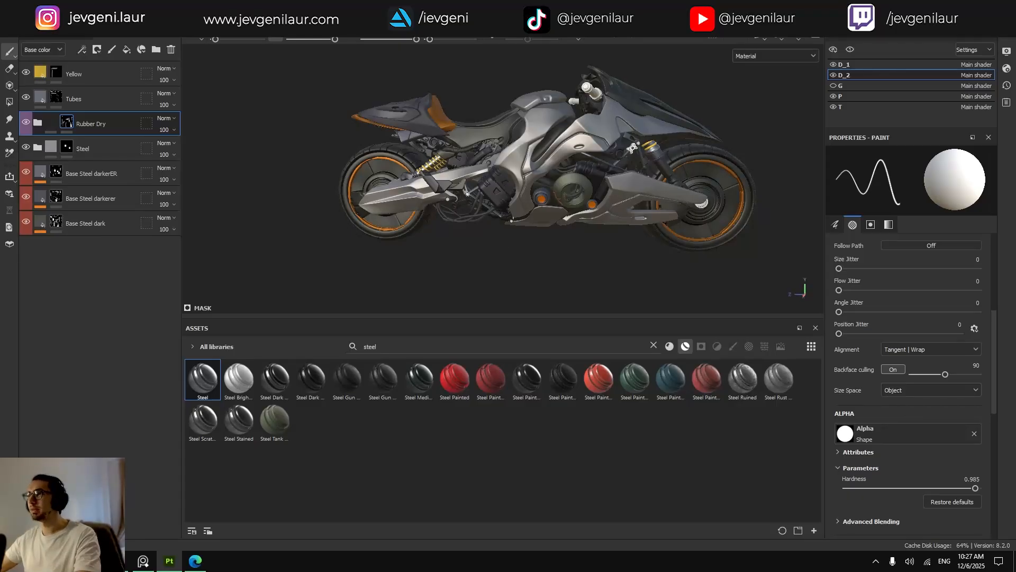
# Examine the handlebar grips and front fairing up close in the enlarged viewport.
pyautogui.scroll(4, 540, 148)
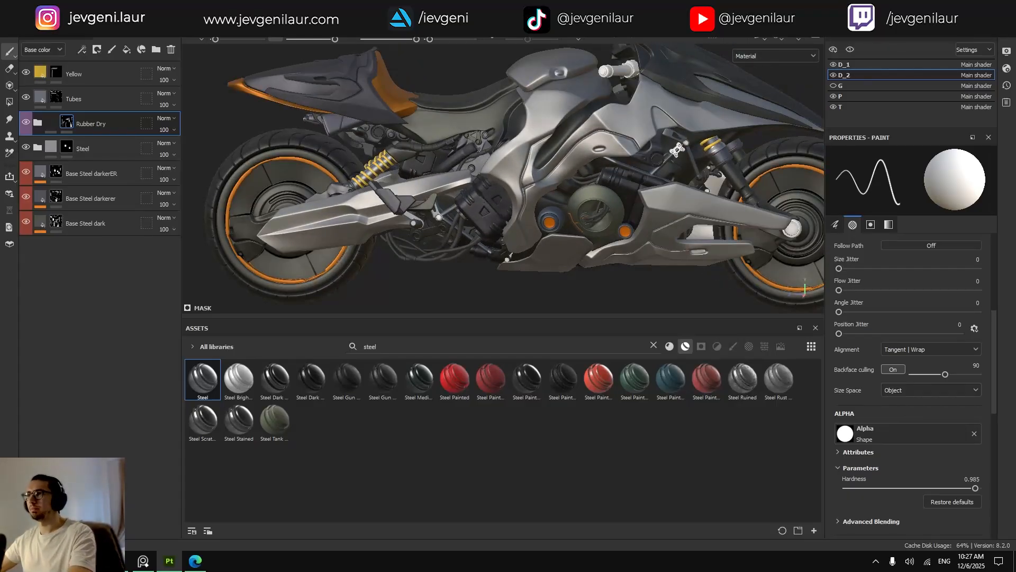
pyautogui.press('Tab')
pyautogui.keyDown('alt'); pyautogui.moveTo(561, 228); pyautogui.dragTo(549, 251, button='middle'); pyautogui.keyUp('alt')
pyautogui.keyDown('alt'); pyautogui.moveTo(548, 252); pyautogui.dragTo(654, 233); pyautogui.keyUp('alt')
pyautogui.keyDown('alt'); pyautogui.moveTo(654, 227); pyautogui.dragTo(600, 304, button='middle'); pyautogui.keyUp('alt')
pyautogui.moveTo(600, 305)
pyautogui.keyDown('alt'); pyautogui.mouseDown()
pyautogui.moveTo(585, 291)
pyautogui.moveTo(595, 295)
pyautogui.mouseUp(); pyautogui.keyUp('alt')
pyautogui.keyDown('alt'); pyautogui.moveTo(595, 295); pyautogui.dragTo(498, 379, button='middle'); pyautogui.keyUp('alt')
pyautogui.keyDown('alt'); pyautogui.moveTo(497, 379); pyautogui.dragTo(561, 296, button='right'); pyautogui.keyUp('alt')
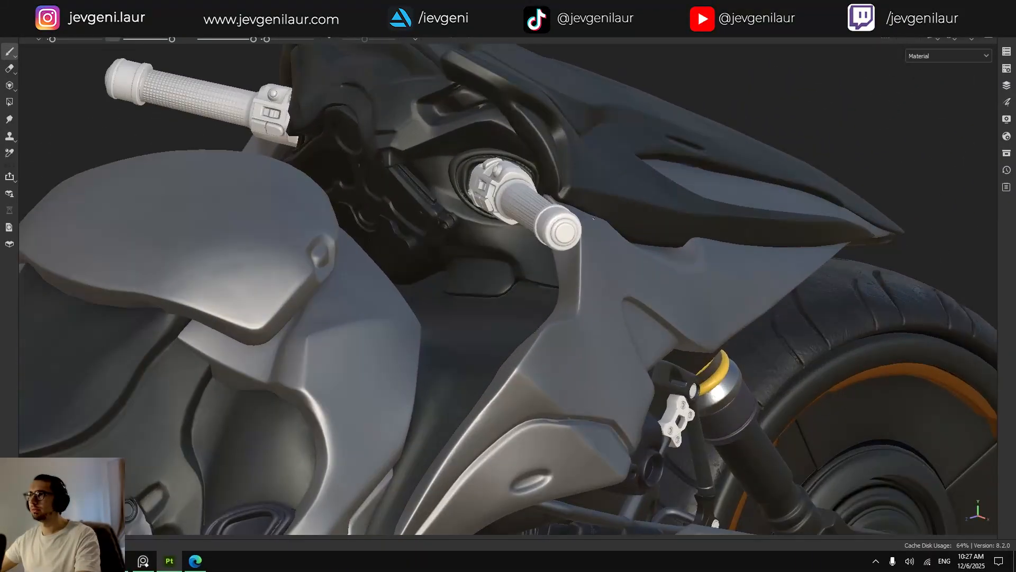
# Inspect the handlebar grip and its switch housing from several angles, then review the motorcycle's side profile.
pyautogui.keyDown('alt'); pyautogui.moveTo(551, 254); pyautogui.dragTo(805, 281); pyautogui.keyUp('alt')
pyautogui.keyDown('alt'); pyautogui.moveTo(578, 282); pyautogui.dragTo(570, 270); pyautogui.keyUp('alt')
pyautogui.keyDown('alt'); pyautogui.moveTo(570, 270); pyautogui.dragTo(455, 248, button='right'); pyautogui.keyUp('alt')
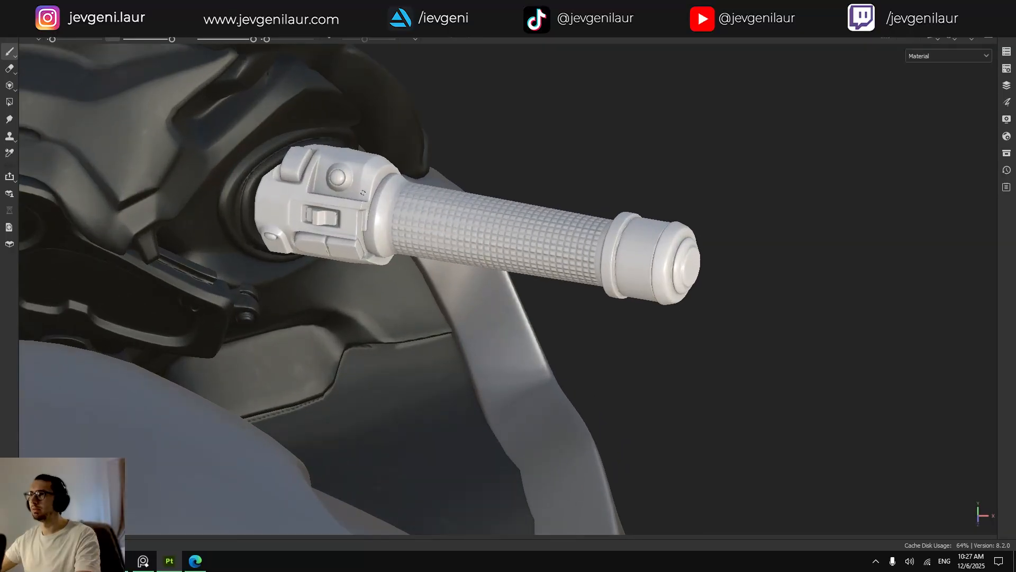
pyautogui.keyDown('alt'); pyautogui.moveTo(407, 252); pyautogui.dragTo(537, 286, button='middle'); pyautogui.keyUp('alt')
pyautogui.keyDown('alt'); pyautogui.moveTo(537, 286); pyautogui.dragTo(259, 233); pyautogui.keyUp('alt')
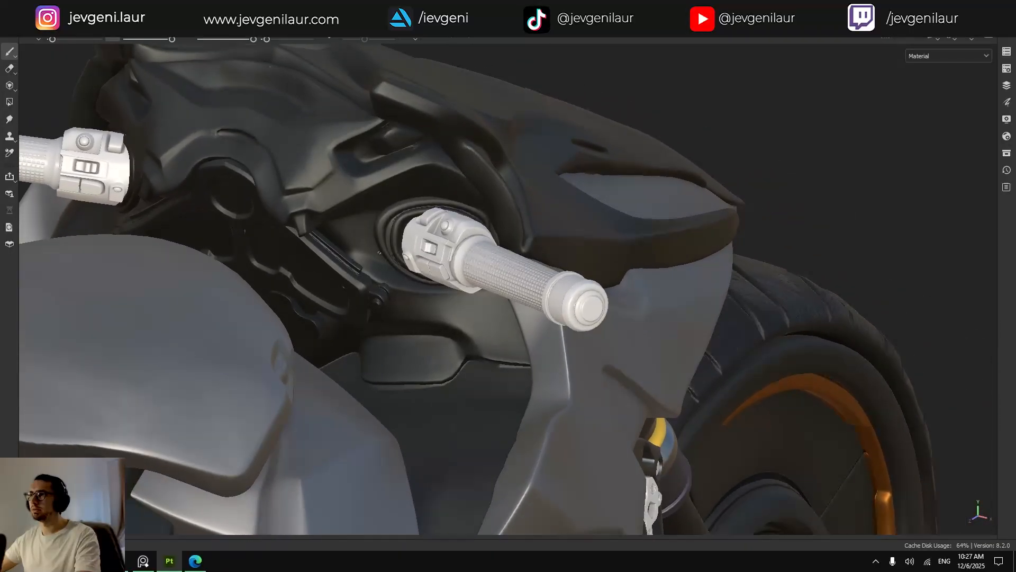
pyautogui.keyDown('alt'); pyautogui.moveTo(260, 233); pyautogui.dragTo(408, 329, button='right'); pyautogui.keyUp('alt')
pyautogui.keyDown('alt'); pyautogui.moveTo(408, 328); pyautogui.dragTo(371, 317); pyautogui.keyUp('alt')
pyautogui.keyDown('alt'); pyautogui.moveTo(455, 339); pyautogui.dragTo(475, 271, button='middle'); pyautogui.keyUp('alt')
pyautogui.keyDown('alt'); pyautogui.moveTo(475, 271); pyautogui.dragTo(423, 317, button='right'); pyautogui.keyUp('alt')
pyautogui.keyDown('alt'); pyautogui.moveTo(423, 339); pyautogui.dragTo(373, 360); pyautogui.keyUp('alt')
pyautogui.keyDown('alt'); pyautogui.moveTo(373, 360); pyautogui.dragTo(410, 321, button='middle'); pyautogui.keyUp('alt')
pyautogui.moveTo(410, 321)
pyautogui.keyDown('alt'); pyautogui.mouseDown()
pyautogui.moveTo(382, 323)
pyautogui.moveTo(418, 312)
pyautogui.mouseUp(); pyautogui.keyUp('alt')
pyautogui.keyDown('alt'); pyautogui.moveTo(418, 312); pyautogui.dragTo(503, 268, button='middle'); pyautogui.keyUp('alt')
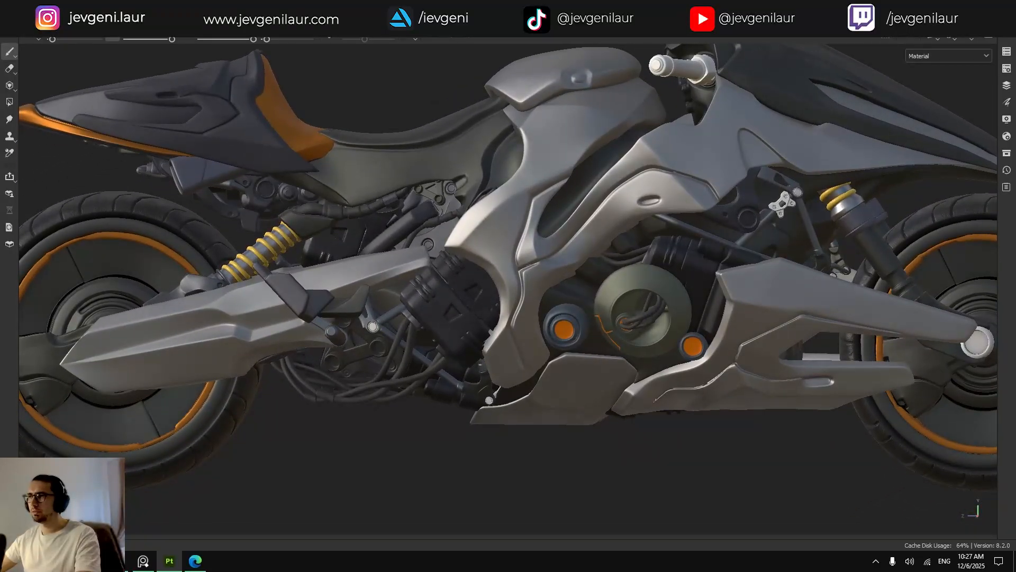
# Restore the side panels, consult the motorcycle reference photo and look through the layers inside the Steel group.
pyautogui.press('Tab')
pyautogui.scroll(3, 442, 177)
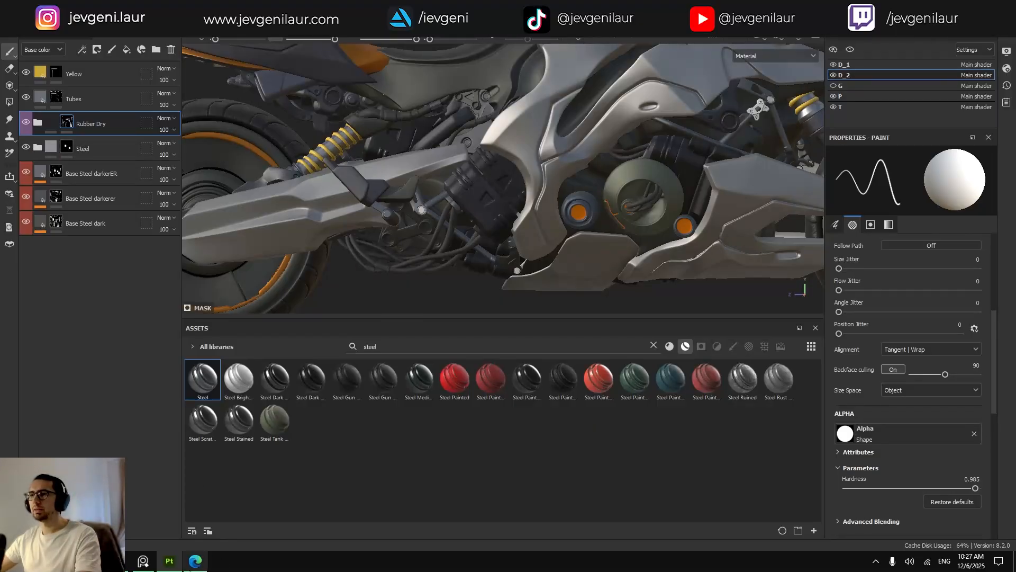
pyautogui.click(143, 561)
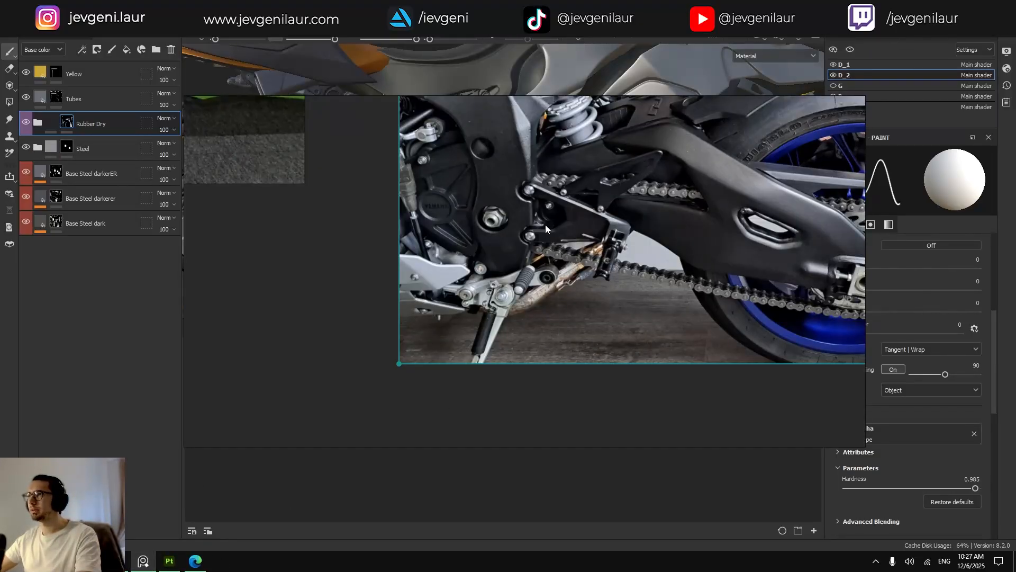
pyautogui.hotkey('alt', 'Tab')
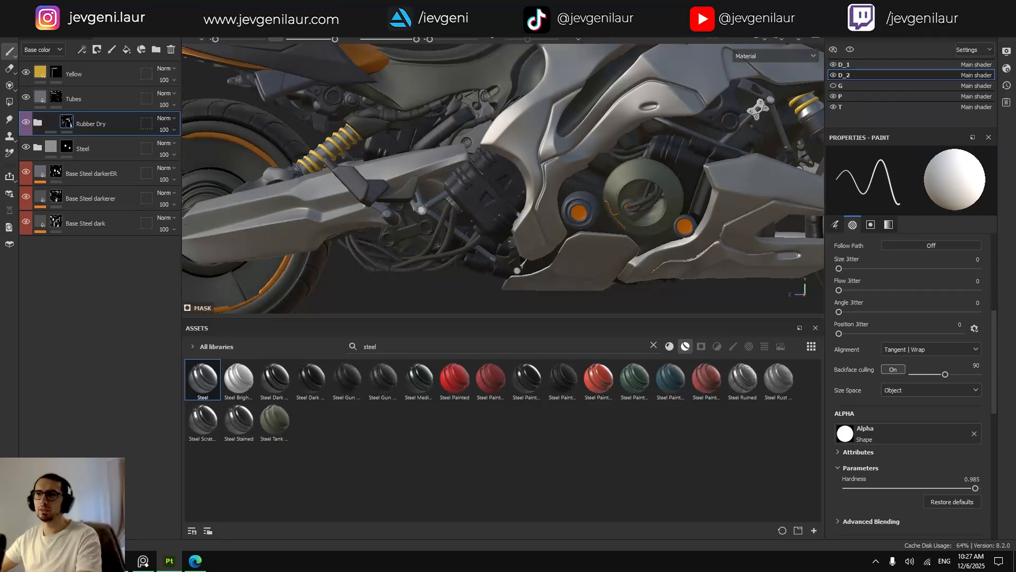
pyautogui.click(38, 148)
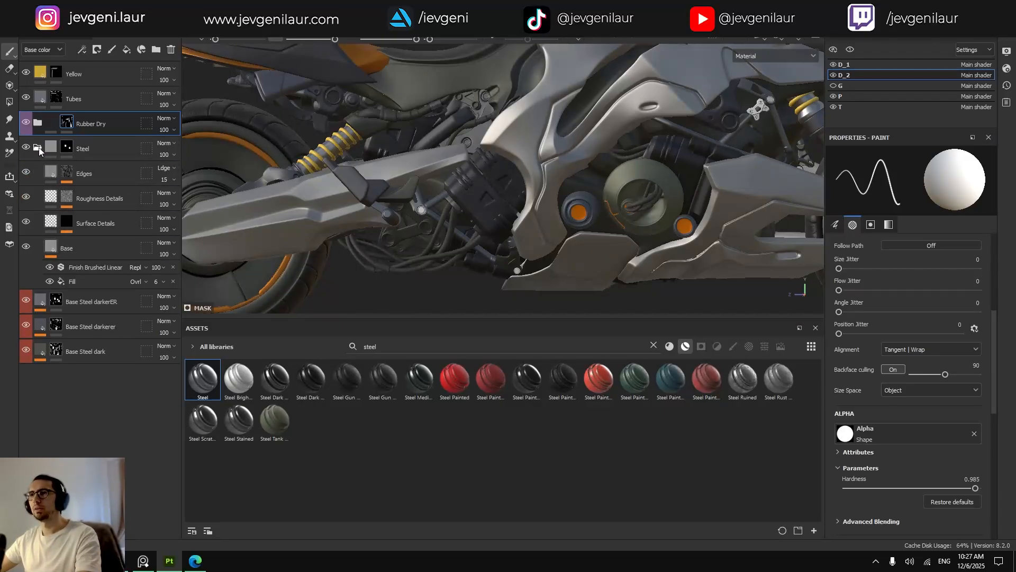
pyautogui.click(37, 149)
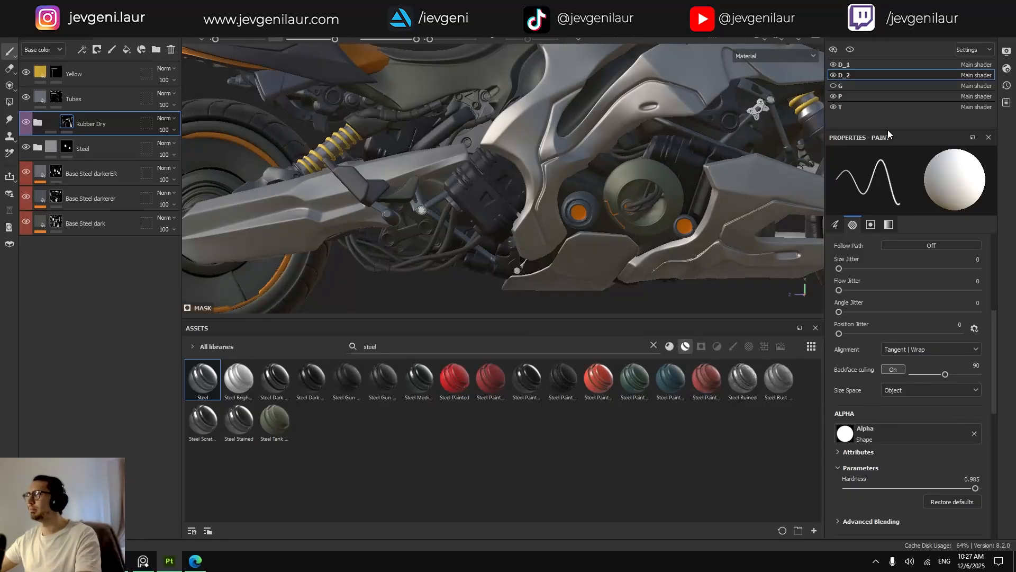
# Toggle the D_2 texture set's visibility to check which parts around the swingarm and engine belong to it.
pyautogui.click(834, 76)
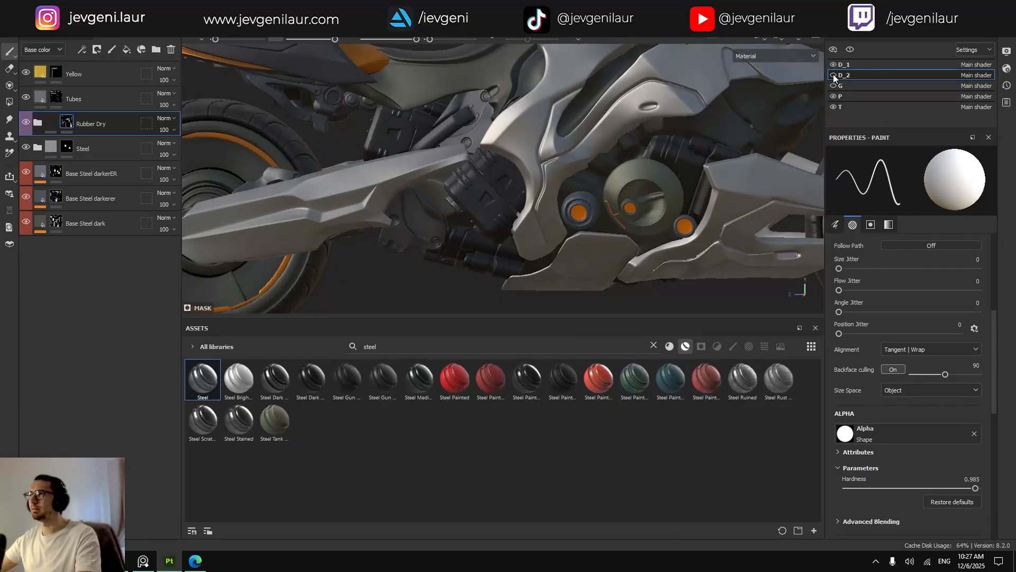
pyautogui.click(834, 76)
pyautogui.click(834, 76)
pyautogui.click(833, 75)
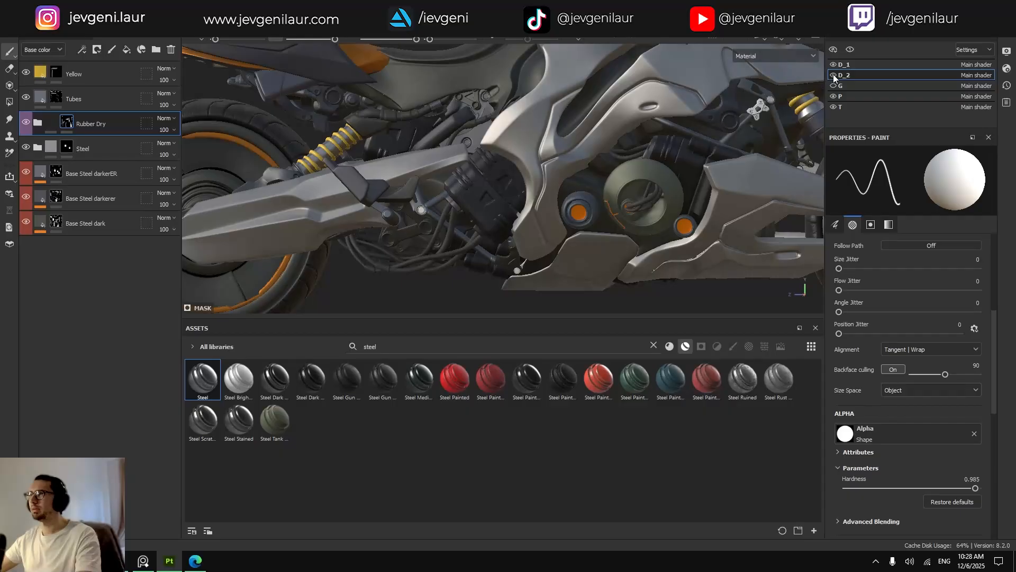
pyautogui.click(834, 75)
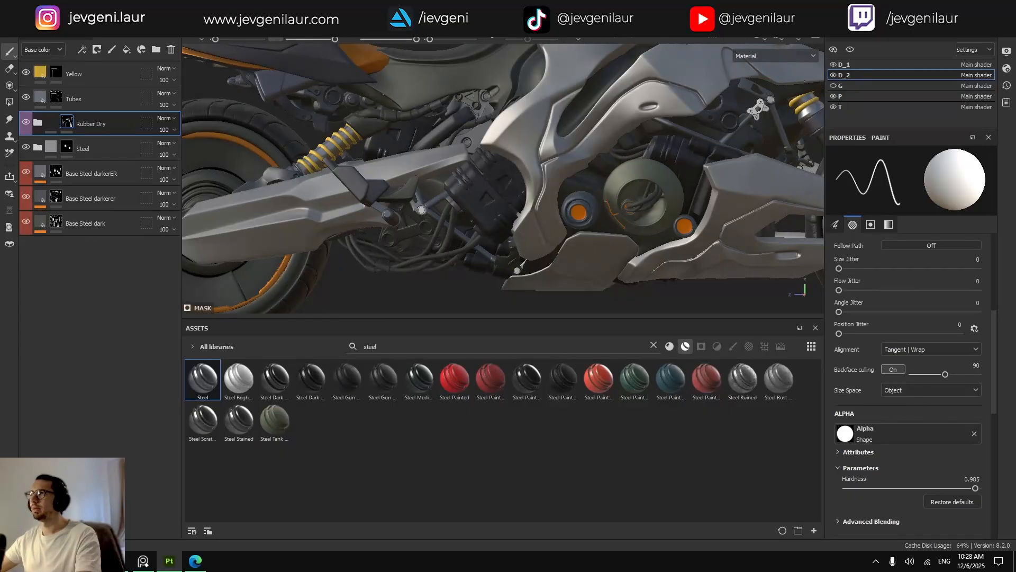
# Add a fill layer named Screws to D_2 with metallic 1 and roughness about 0.58.
pyautogui.click(126, 49)
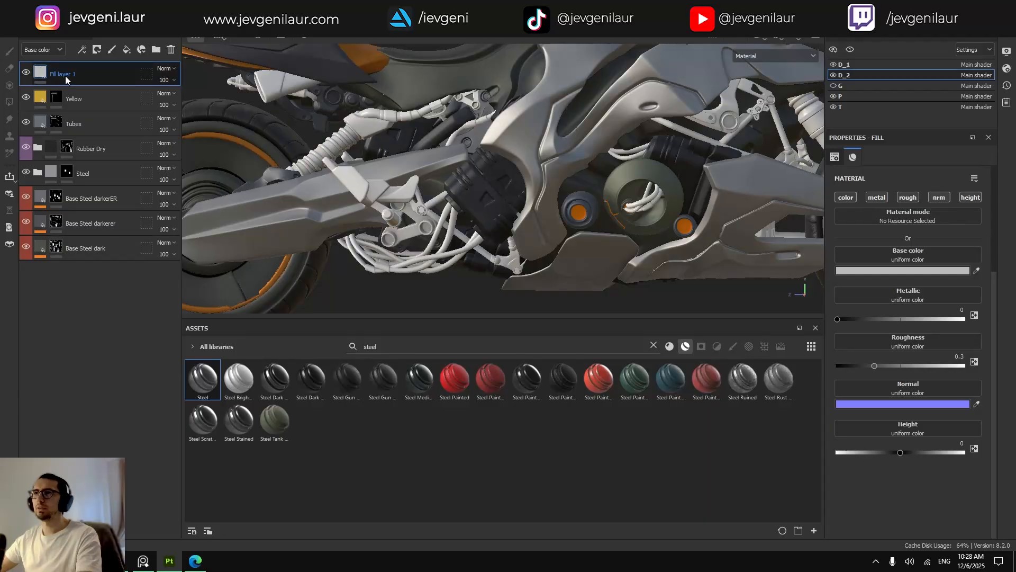
pyautogui.doubleClick(65, 75)
pyautogui.write('Screws')
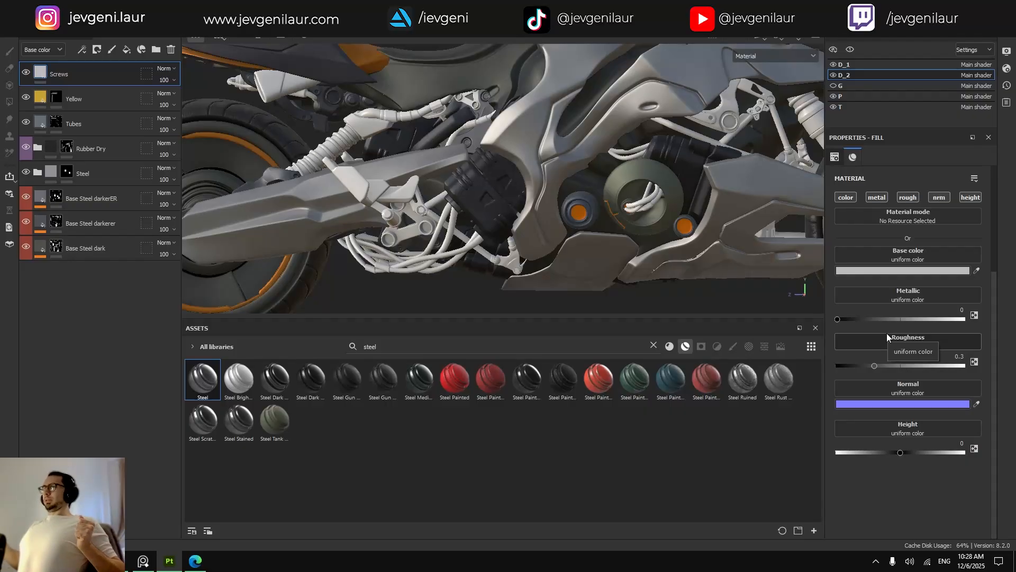
pyautogui.moveTo(873, 319); pyautogui.dragTo(1015, 320)
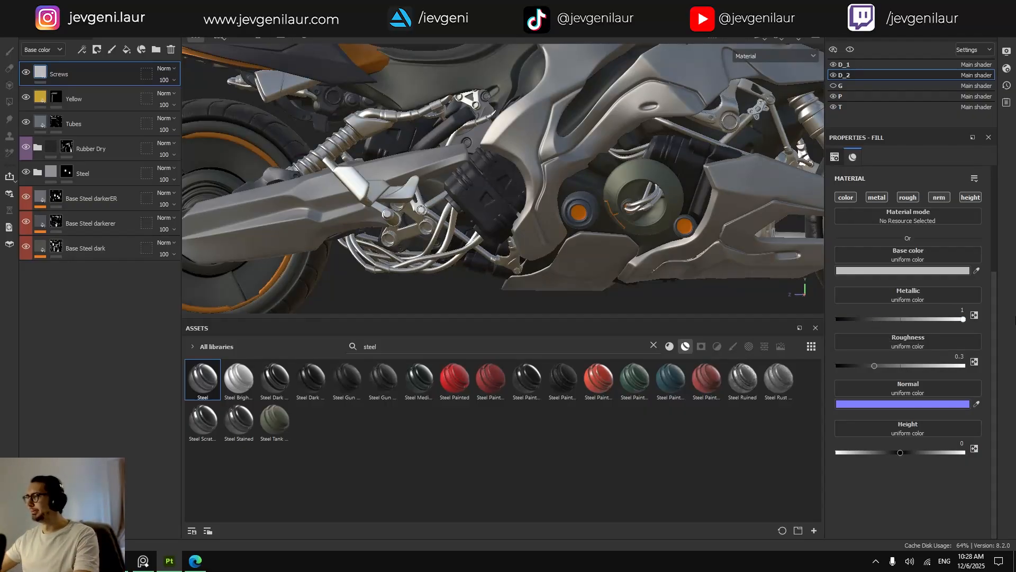
pyautogui.moveTo(868, 365); pyautogui.dragTo(910, 371)
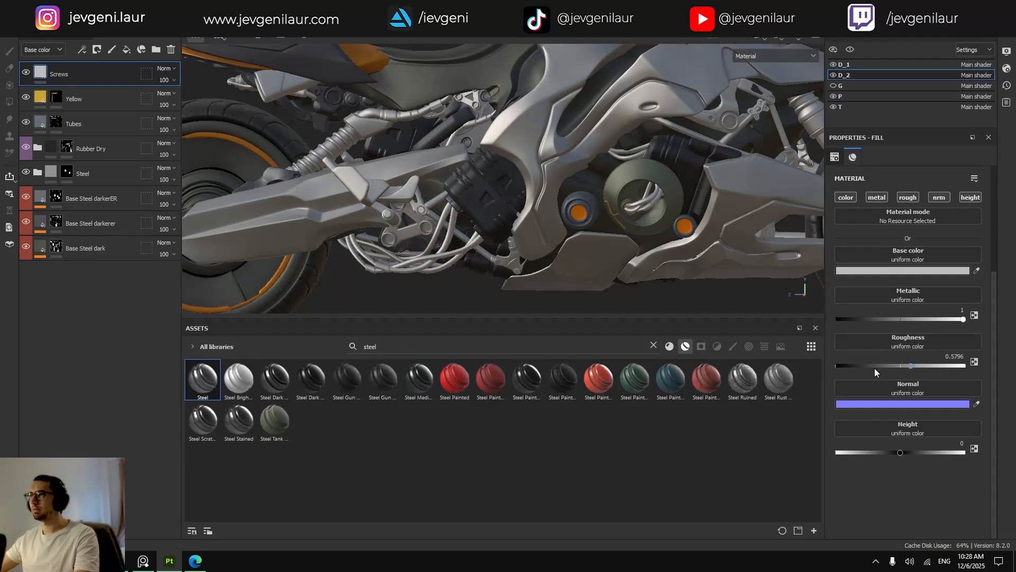
# Add a black mask to the Screws layer and activate Polygon Fill at the round bolt on the swingarm linkage.
pyautogui.rightClick(84, 74)
pyautogui.click(100, 90)
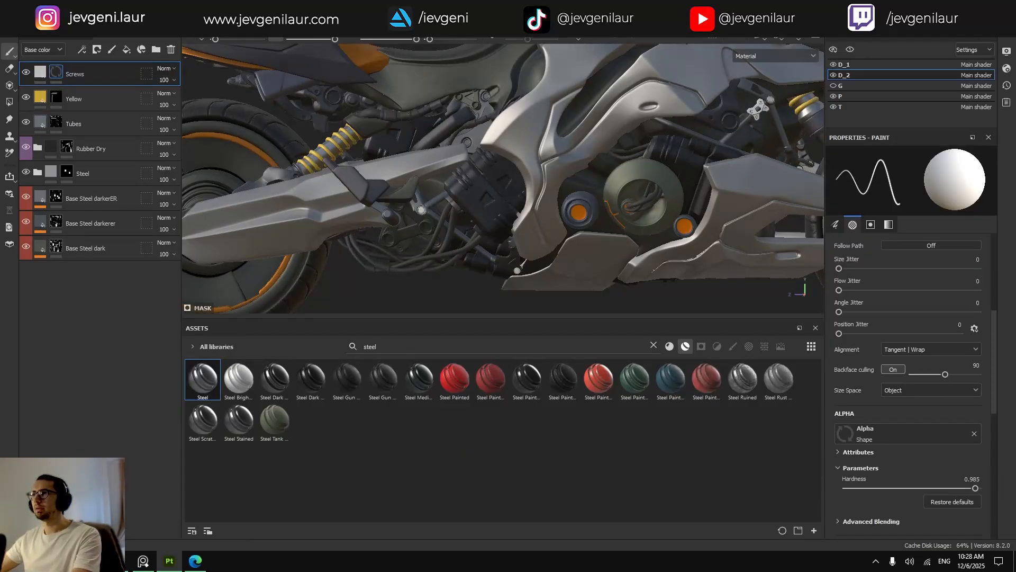
pyautogui.scroll(3, 436, 216)
pyautogui.press('4')
pyautogui.scroll(7, 418, 233)
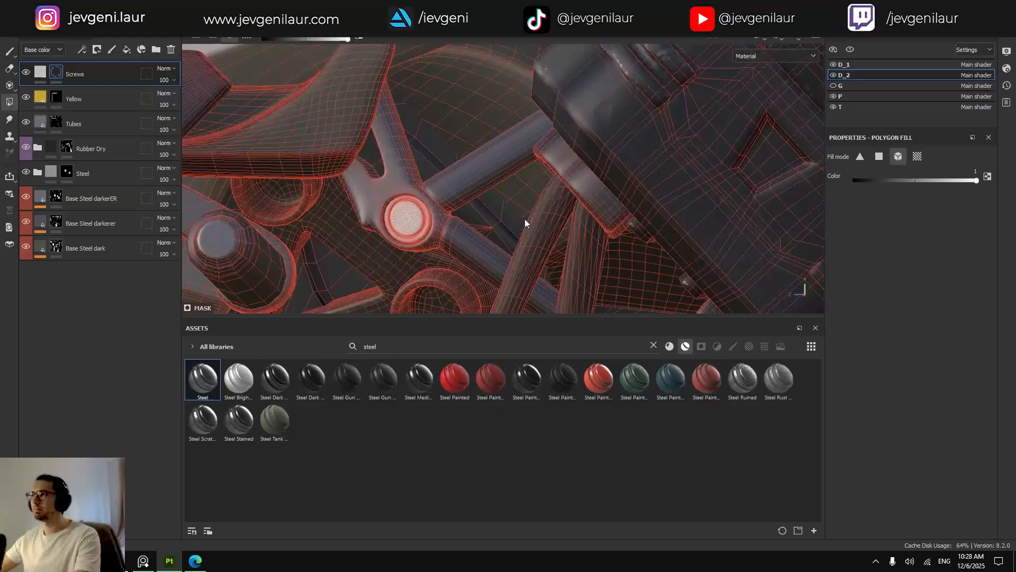
pyautogui.scroll(-8, 397, 227)
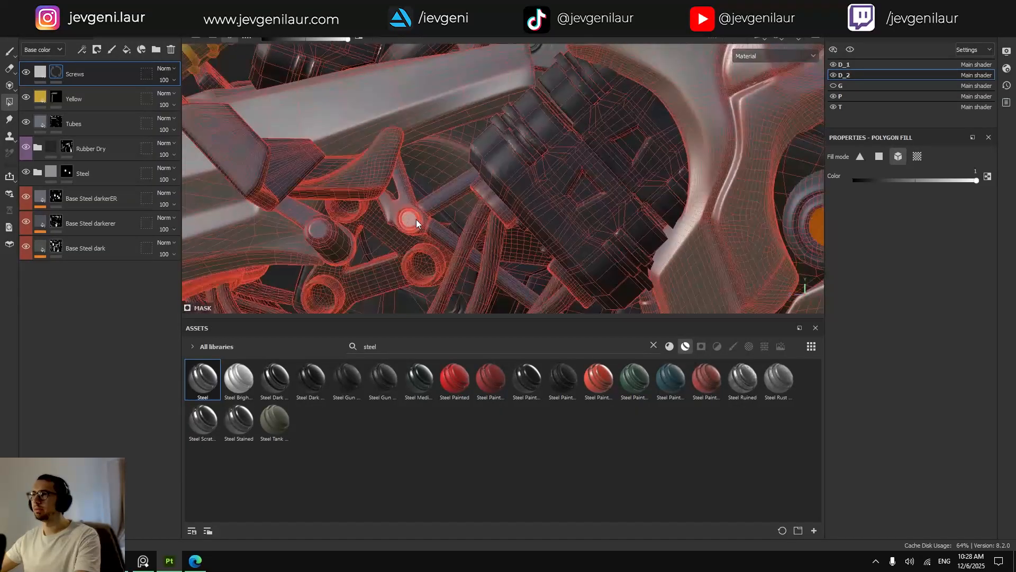
# Isolate the D_2 texture set by hiding D_1, P and T, and look over its remaining parts.
pyautogui.keyDown('alt'); pyautogui.moveTo(417, 220); pyautogui.dragTo(401, 312, button='middle'); pyautogui.keyUp('alt')
pyautogui.scroll(3, 489, 147)
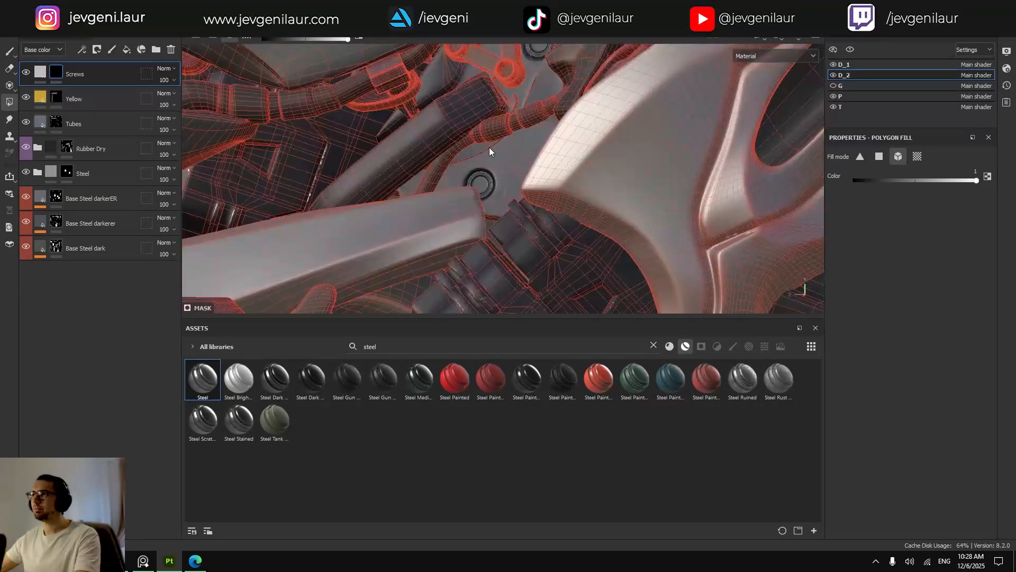
pyautogui.keyDown('alt'); pyautogui.moveTo(489, 147); pyautogui.dragTo(481, 194, button='middle'); pyautogui.keyUp('alt')
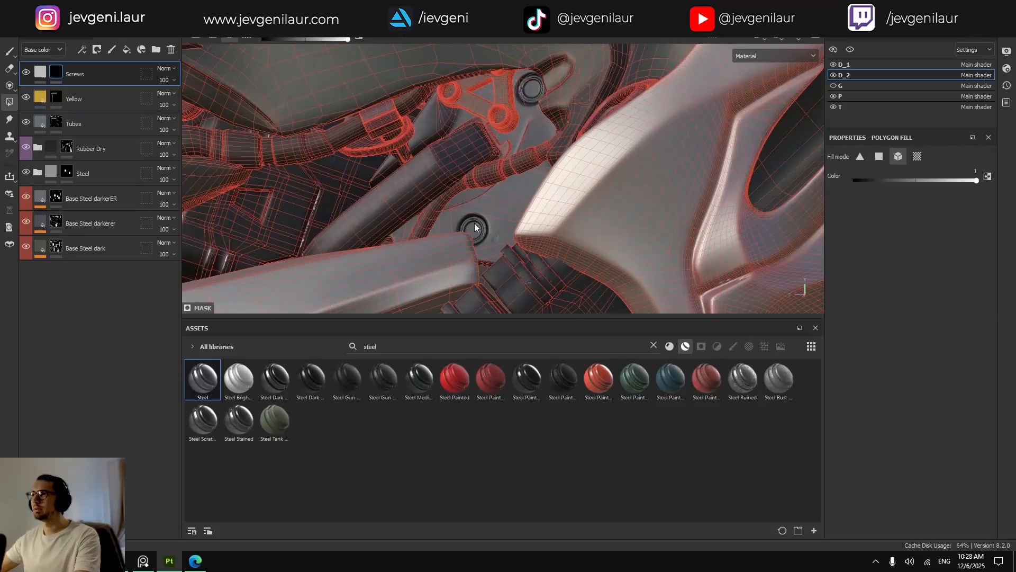
pyautogui.click(834, 64)
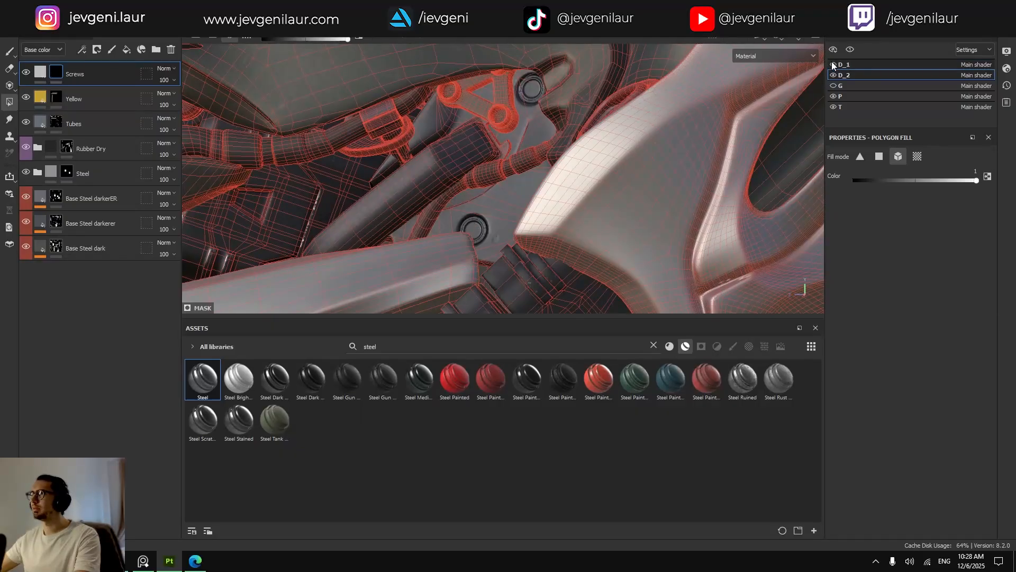
pyautogui.click(833, 96)
pyautogui.click(833, 106)
pyautogui.press('1')
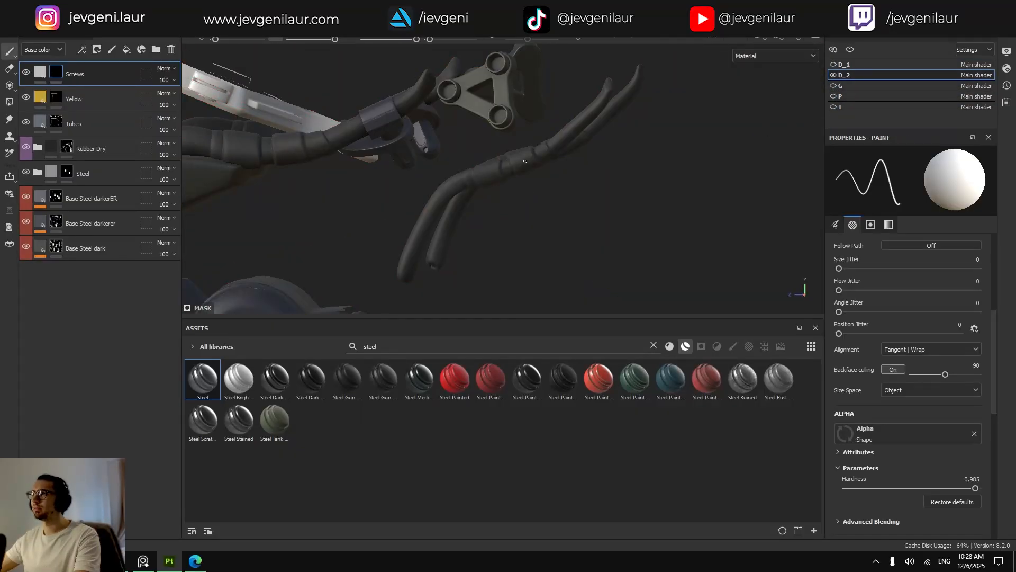
pyautogui.scroll(-3, 479, 185)
pyautogui.keyDown('alt'); pyautogui.moveTo(450, 204); pyautogui.dragTo(469, 153, button='middle'); pyautogui.keyUp('alt')
pyautogui.keyDown('alt'); pyautogui.moveTo(469, 154); pyautogui.dragTo(516, 170); pyautogui.keyUp('alt')
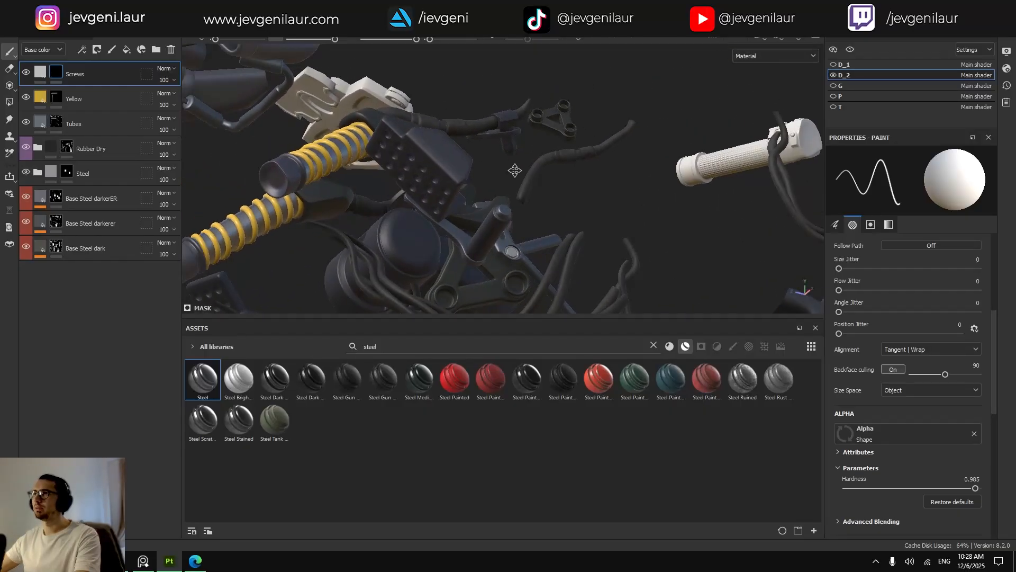
pyautogui.keyDown('alt'); pyautogui.moveTo(515, 170); pyautogui.dragTo(581, 221, button='middle'); pyautogui.keyUp('alt')
# Fill the white slotted bracket pieces behind the rear shock absorbers in the Base Steel darkerer mask.
pyautogui.click(27, 221)
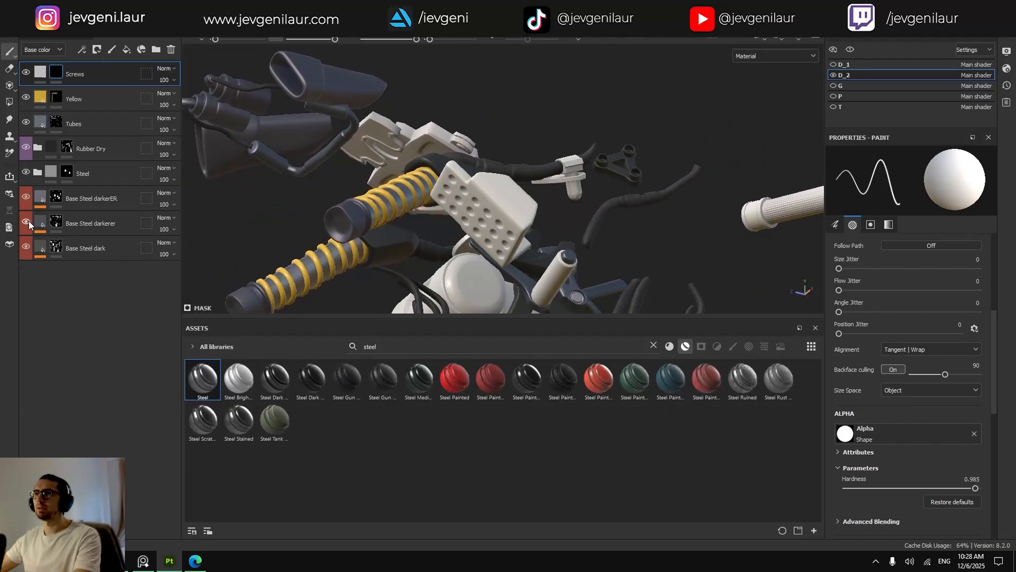
pyautogui.click(28, 221)
pyautogui.click(56, 222)
pyautogui.press('5')
pyautogui.scroll(3, 383, 156)
pyautogui.press('4')
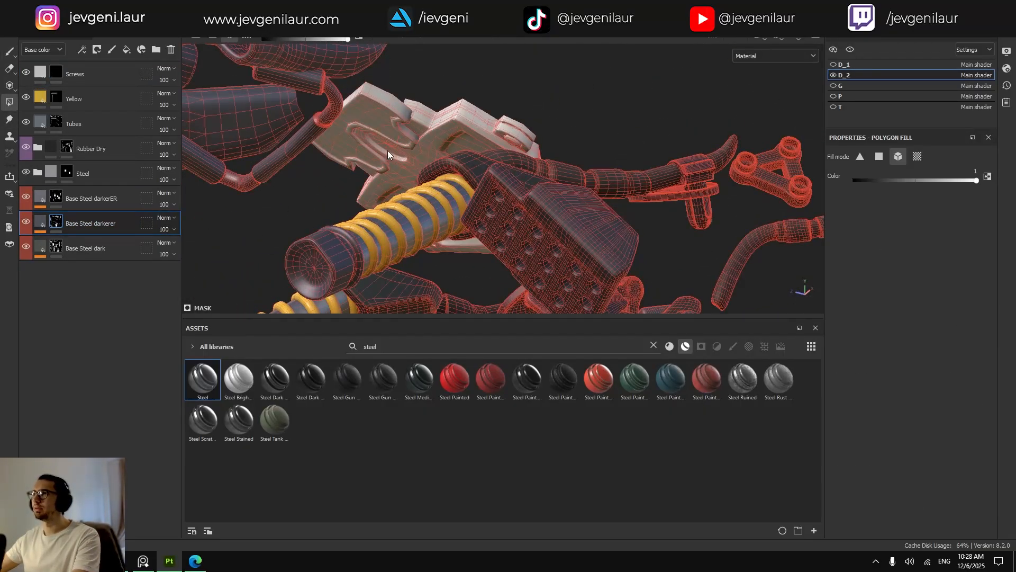
pyautogui.click(407, 149)
pyautogui.click(434, 128)
pyautogui.press('1')
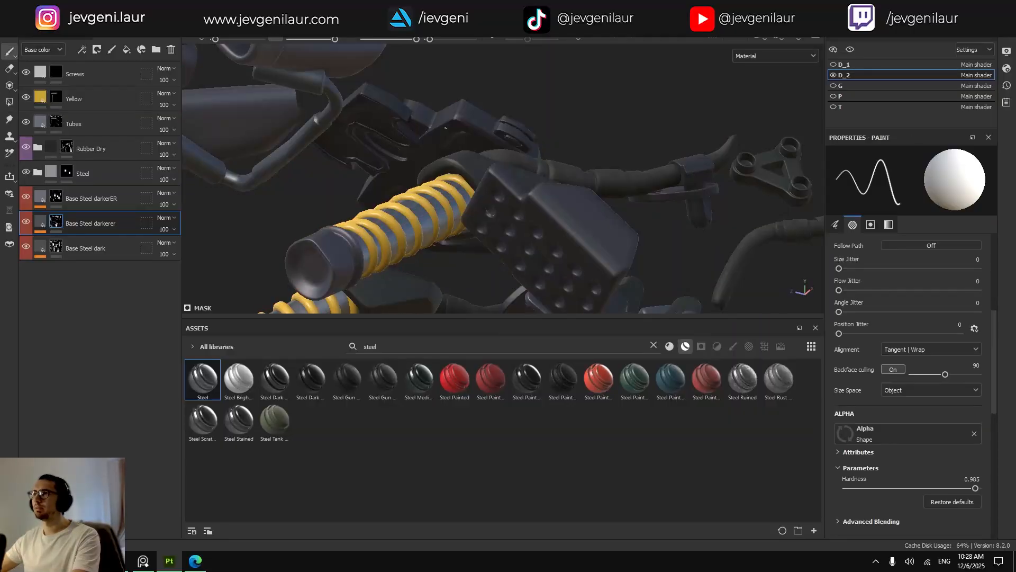
# Fill the white round bolts on the small pivot brackets below the hoses in the Screws mask.
pyautogui.scroll(-4, 442, 143)
pyautogui.keyDown('alt'); pyautogui.moveTo(535, 154); pyautogui.dragTo(481, 191); pyautogui.keyUp('alt')
pyautogui.keyDown('alt'); pyautogui.moveTo(657, 275); pyautogui.dragTo(540, 186, button='middle'); pyautogui.keyUp('alt')
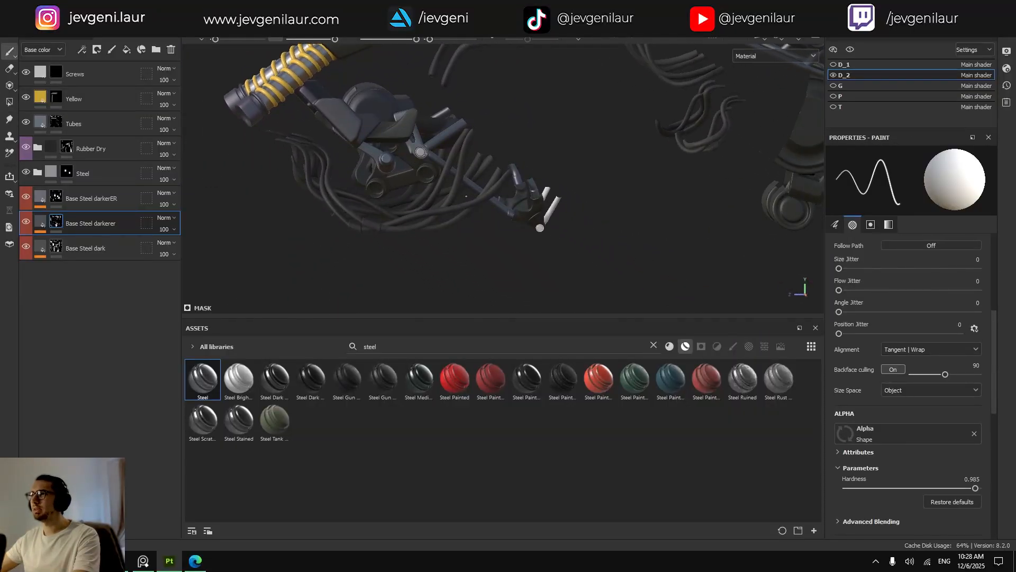
pyautogui.scroll(3, 561, 227)
pyautogui.keyDown('alt'); pyautogui.moveTo(574, 237); pyautogui.dragTo(503, 209, button='middle'); pyautogui.keyUp('alt')
pyautogui.scroll(4, 505, 212)
pyautogui.keyDown('shift'); pyautogui.moveTo(492, 228); pyautogui.dragTo(519, 235, button='right'); pyautogui.keyUp('shift')
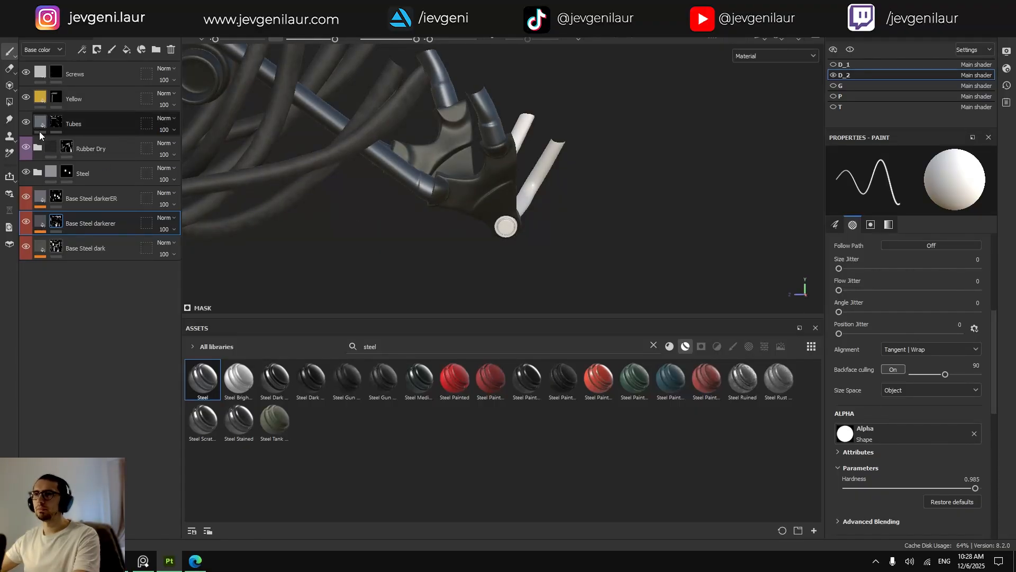
pyautogui.click(58, 77)
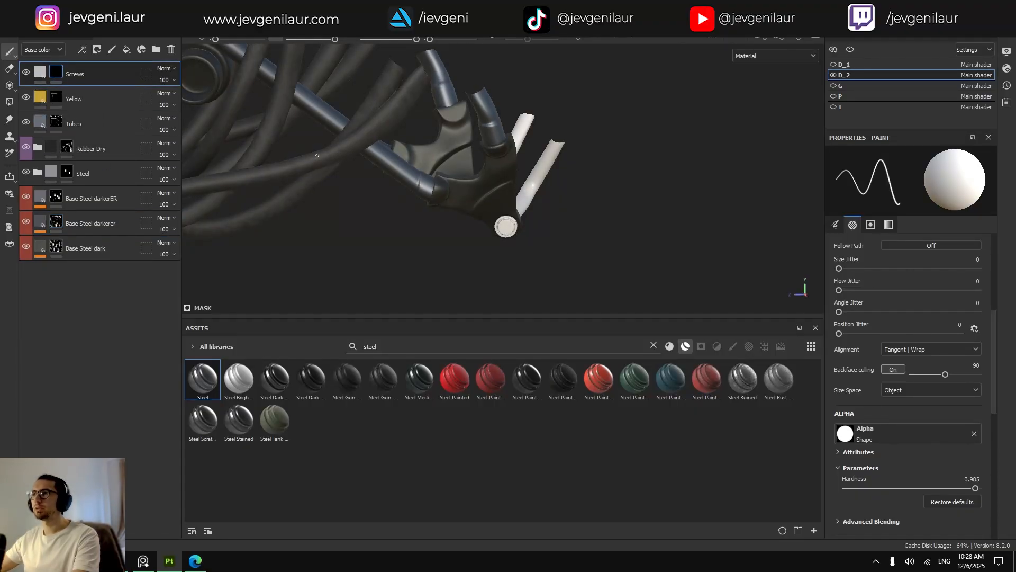
pyautogui.press('4')
pyautogui.press('1')
pyautogui.moveTo(503, 226)
pyautogui.keyDown('alt'); pyautogui.mouseDown()
pyautogui.moveTo(448, 215)
pyautogui.moveTo(461, 215)
pyautogui.mouseUp(); pyautogui.keyUp('alt')
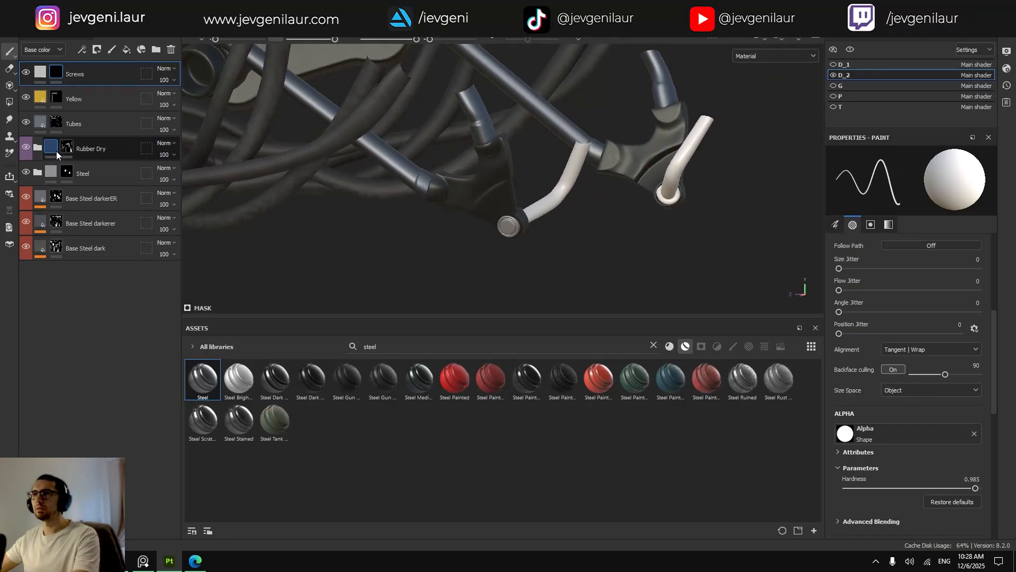
# Fill the white bent rods attached to the small pivot brackets in the Tubes mask.
pyautogui.click(55, 125)
pyautogui.press('4')
pyautogui.click(550, 199)
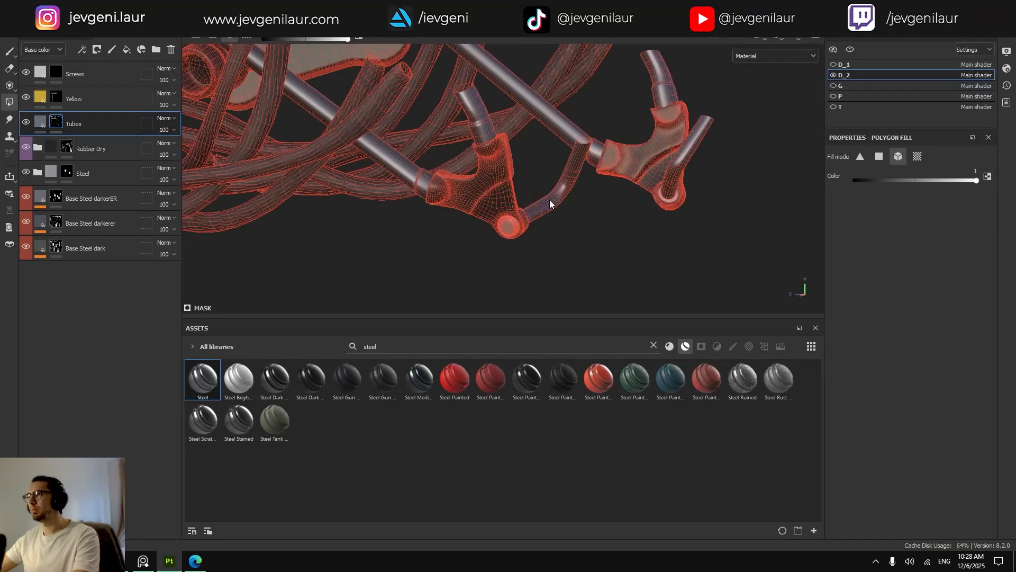
pyautogui.press('1')
pyautogui.moveTo(550, 199)
pyautogui.keyDown('alt'); pyautogui.mouseDown()
pyautogui.moveTo(485, 210)
pyautogui.moveTo(521, 211)
pyautogui.mouseUp(); pyautogui.keyUp('alt')
# Fill the round bolt at the upper end of the front suspension linkage rods in the Screws mask.
pyautogui.scroll(-3, 492, 211)
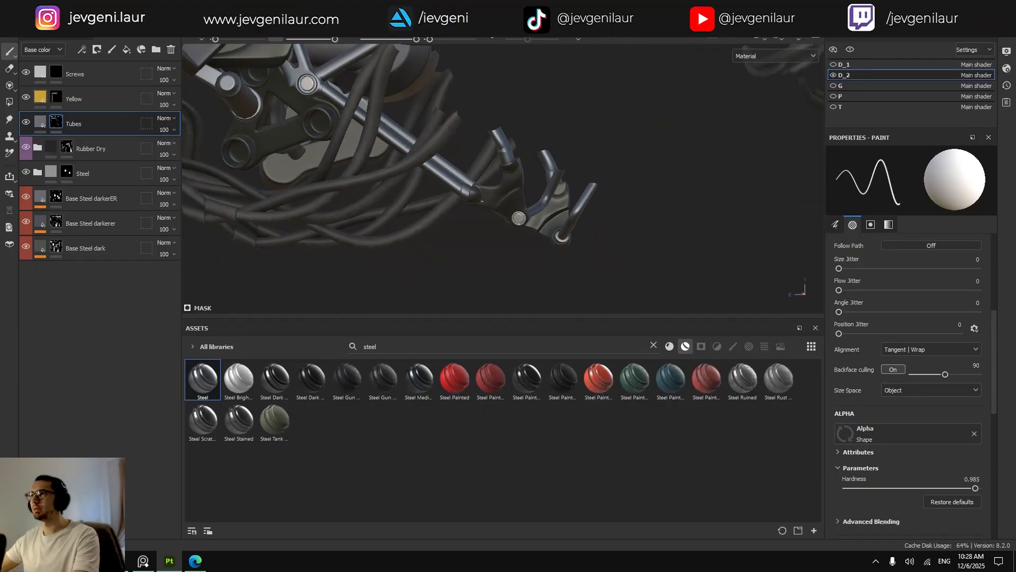
pyautogui.keyDown('alt'); pyautogui.moveTo(402, 207); pyautogui.dragTo(461, 209, button='middle'); pyautogui.keyUp('alt')
pyautogui.scroll(3, 461, 208)
pyautogui.scroll(-3, 461, 208)
pyautogui.keyDown('alt'); pyautogui.moveTo(800, 139); pyautogui.dragTo(514, 195, button='middle'); pyautogui.keyUp('alt')
pyautogui.scroll(5, 513, 195)
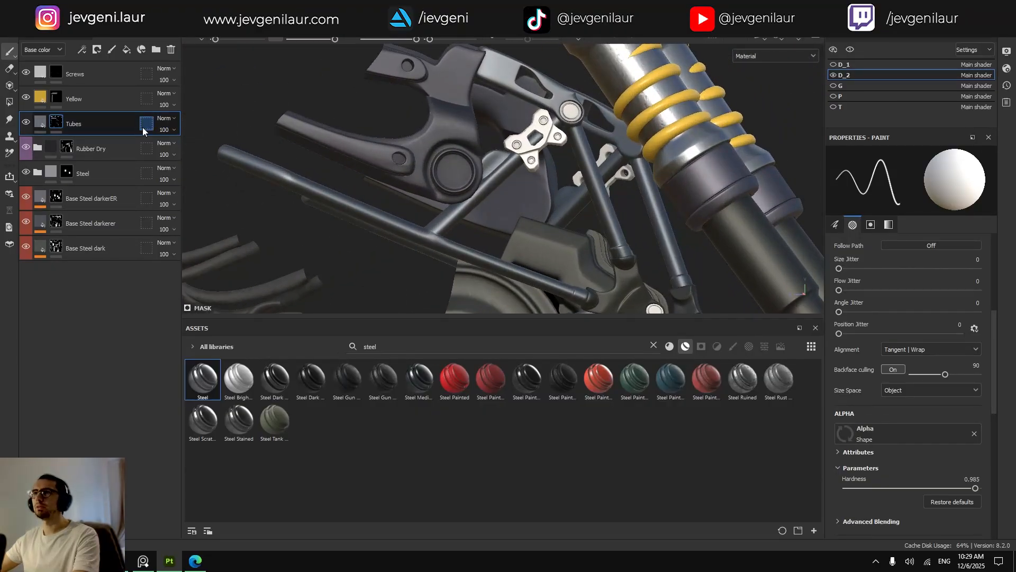
pyautogui.click(106, 74)
pyautogui.press('4')
pyautogui.scroll(1, 551, 101)
pyautogui.click(577, 116)
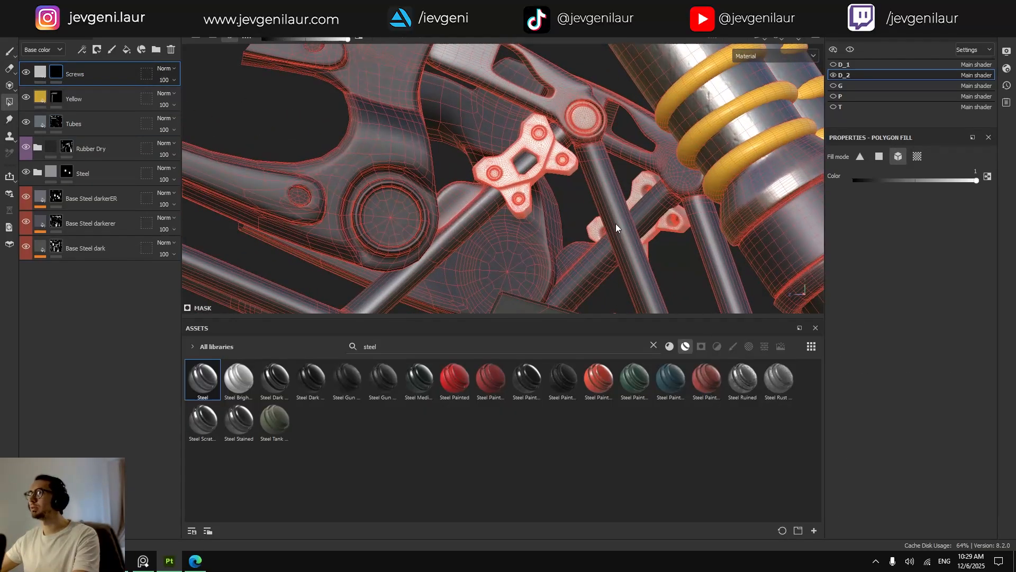
pyautogui.keyDown('alt'); pyautogui.moveTo(626, 304); pyautogui.dragTo(517, 58, button='middle'); pyautogui.keyUp('alt')
pyautogui.press('1')
pyautogui.scroll(-6, 613, 191)
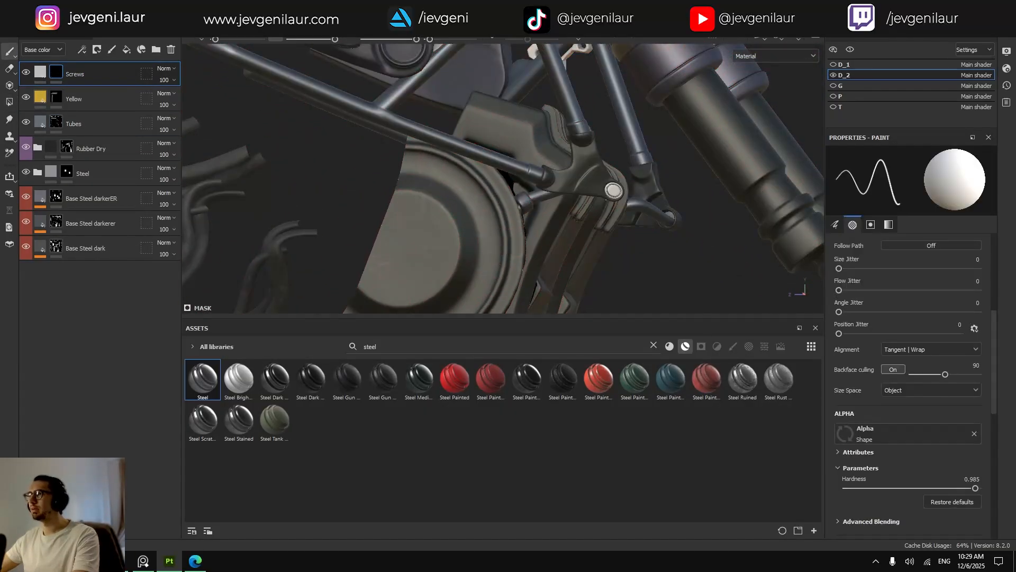
# Fill the white four-bolt bracket on the front suspension linkage rods in the Base Steel darkerER mask.
pyautogui.keyDown('alt'); pyautogui.moveTo(542, 120); pyautogui.dragTo(555, 156, button='middle'); pyautogui.keyUp('alt')
pyautogui.scroll(6, 555, 157)
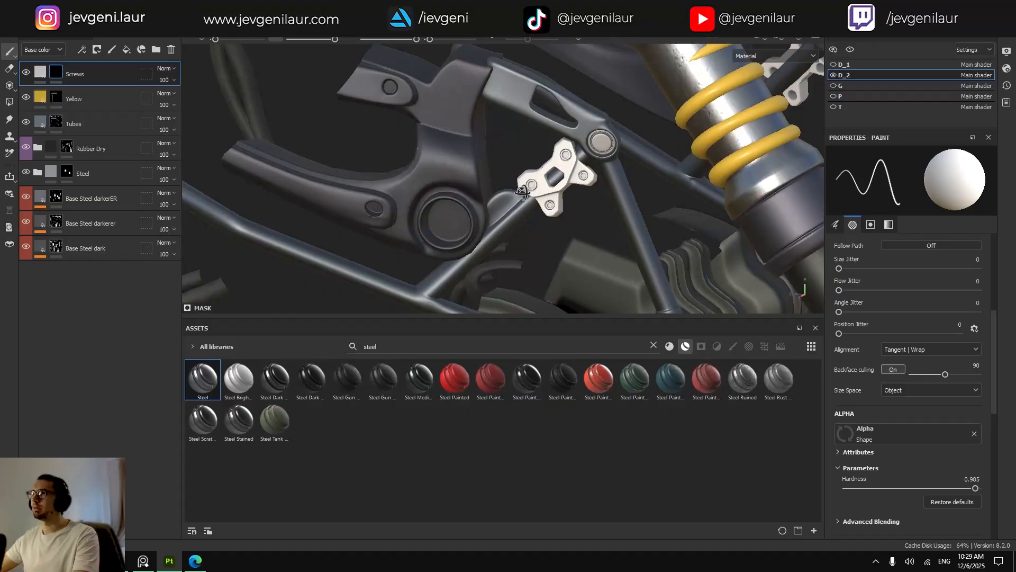
pyautogui.scroll(3, 541, 182)
pyautogui.scroll(2, 524, 186)
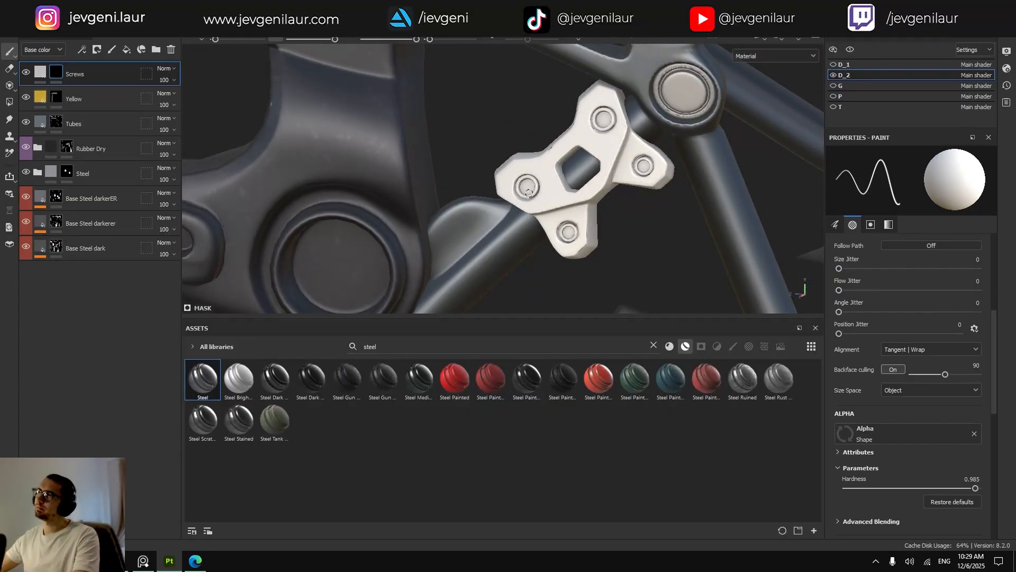
pyautogui.press('4')
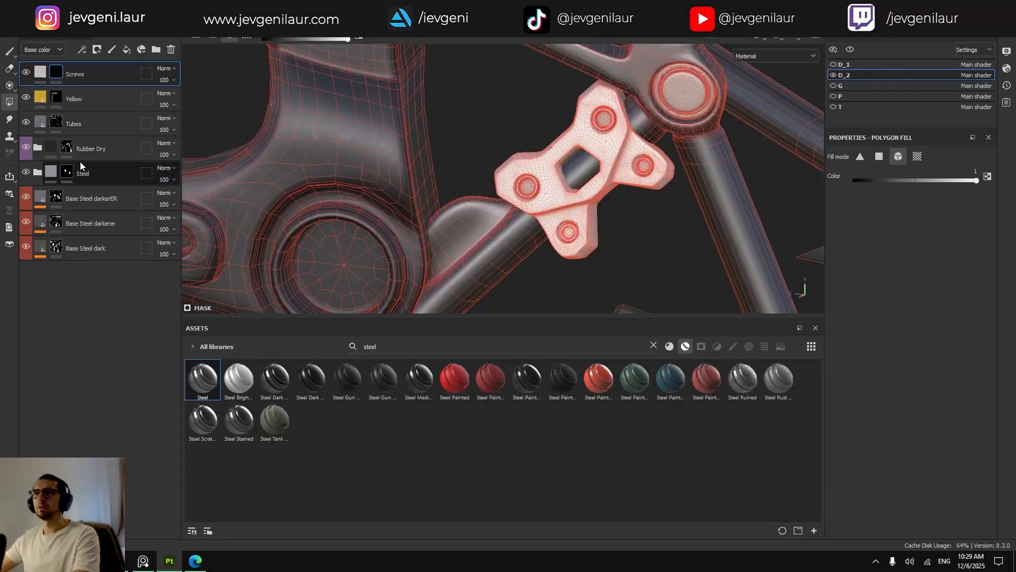
pyautogui.click(59, 196)
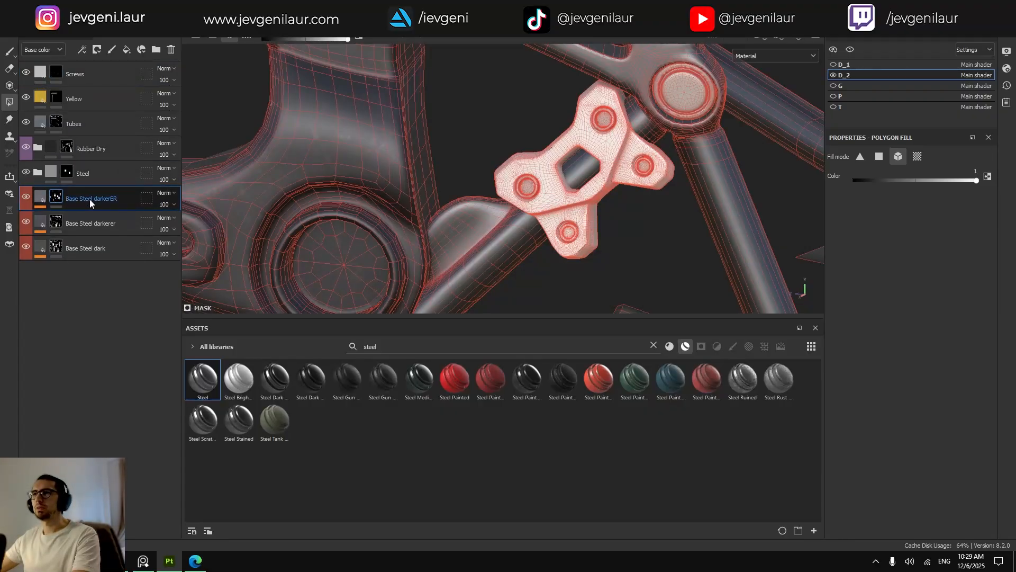
pyautogui.click(548, 204)
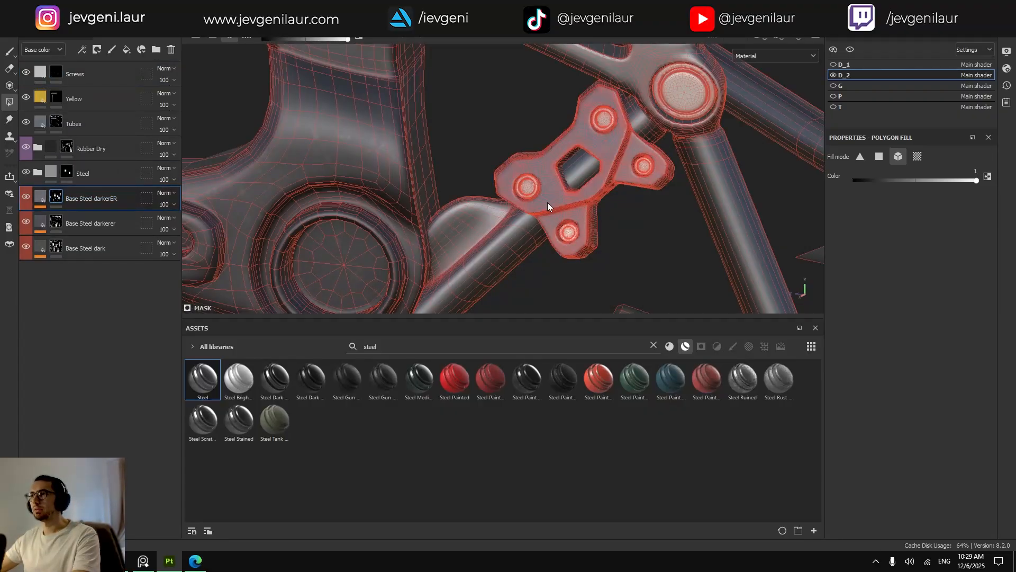
pyautogui.press('m')
pyautogui.keyDown('alt'); pyautogui.moveTo(547, 205); pyautogui.dragTo(535, 207); pyautogui.keyUp('alt')
pyautogui.press('1')
pyautogui.keyDown('alt'); pyautogui.moveTo(535, 208); pyautogui.dragTo(445, 217, button='right'); pyautogui.keyUp('alt')
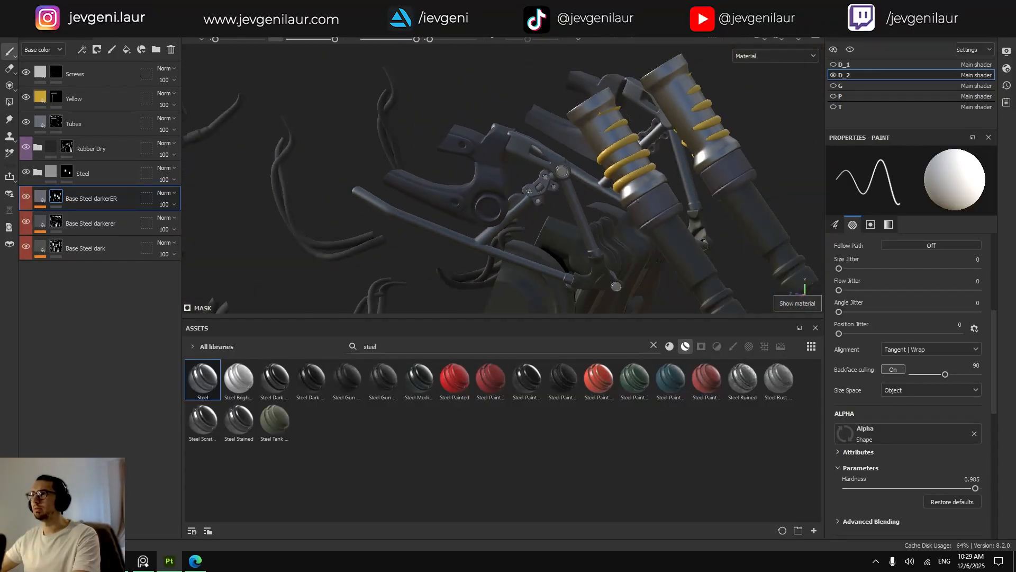
pyautogui.press('m')
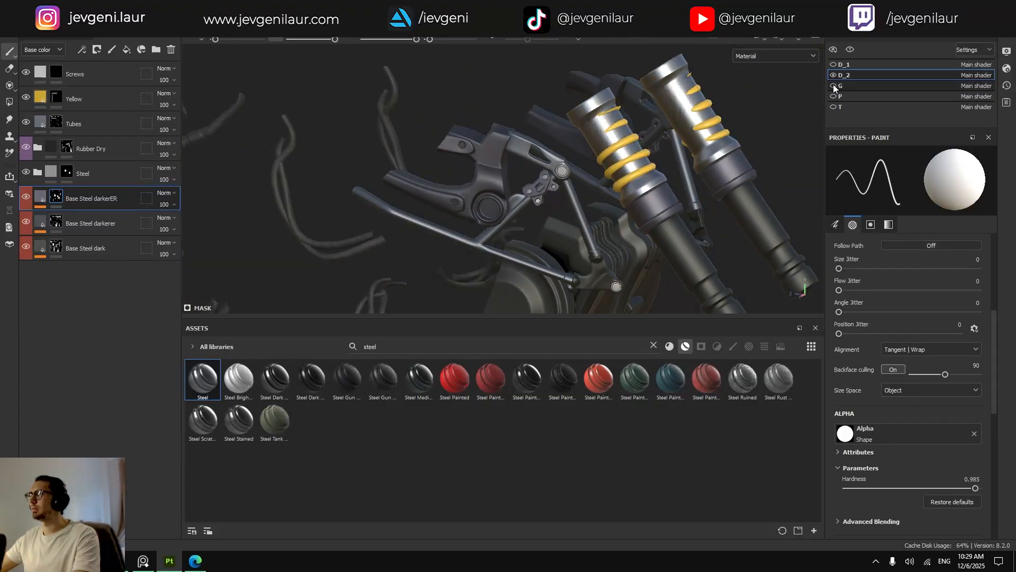
# Make the hidden texture sets, including G, P and T, visible again to review the whole motorcycle.
pyautogui.click(834, 86)
pyautogui.click(833, 97)
pyautogui.click(833, 107)
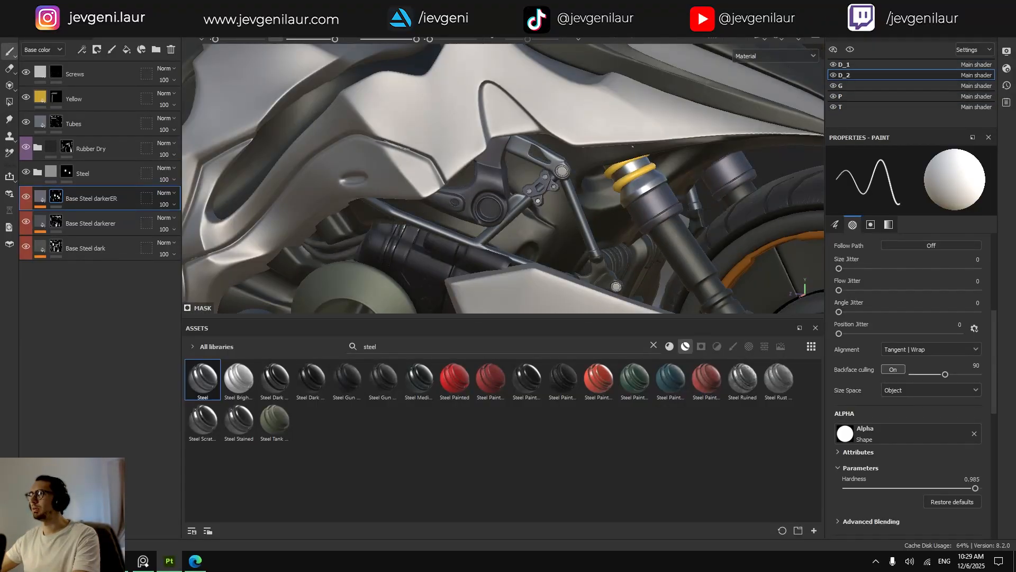
pyautogui.keyDown('alt'); pyautogui.moveTo(633, 146); pyautogui.dragTo(553, 174, button='right'); pyautogui.keyUp('alt')
pyautogui.keyDown('alt'); pyautogui.moveTo(553, 175); pyautogui.dragTo(631, 173); pyautogui.keyUp('alt')
pyautogui.keyDown('alt'); pyautogui.moveTo(631, 173); pyautogui.dragTo(668, 163, button='right'); pyautogui.keyUp('alt')
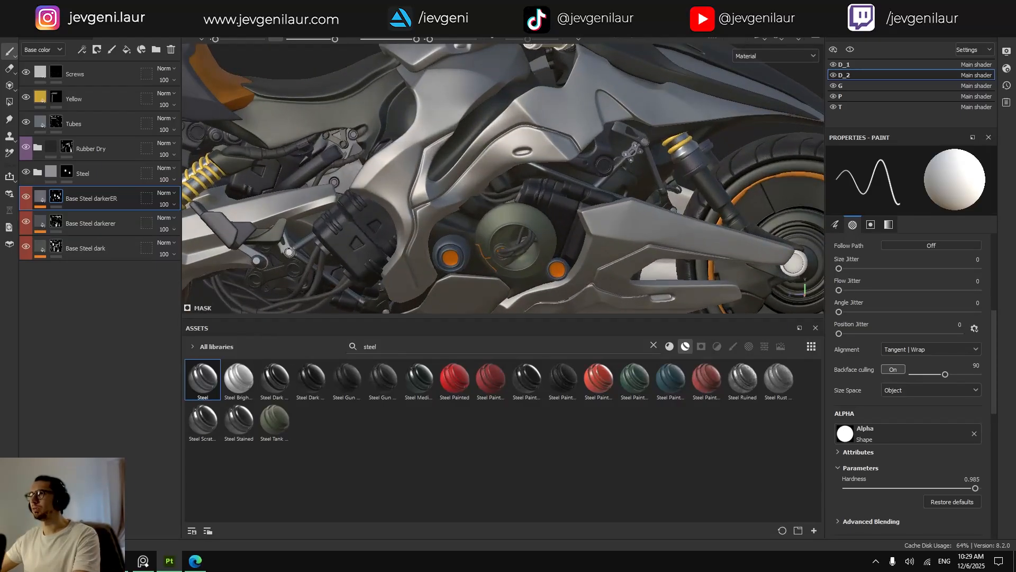
pyautogui.keyDown('alt'); pyautogui.moveTo(668, 163); pyautogui.dragTo(585, 174); pyautogui.keyUp('alt')
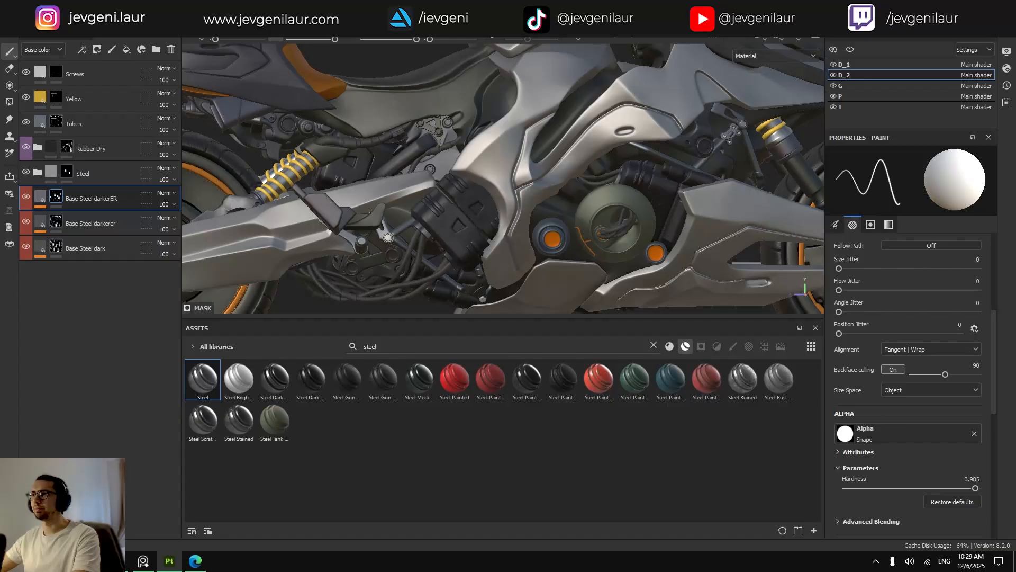
pyautogui.moveTo(91, 561)
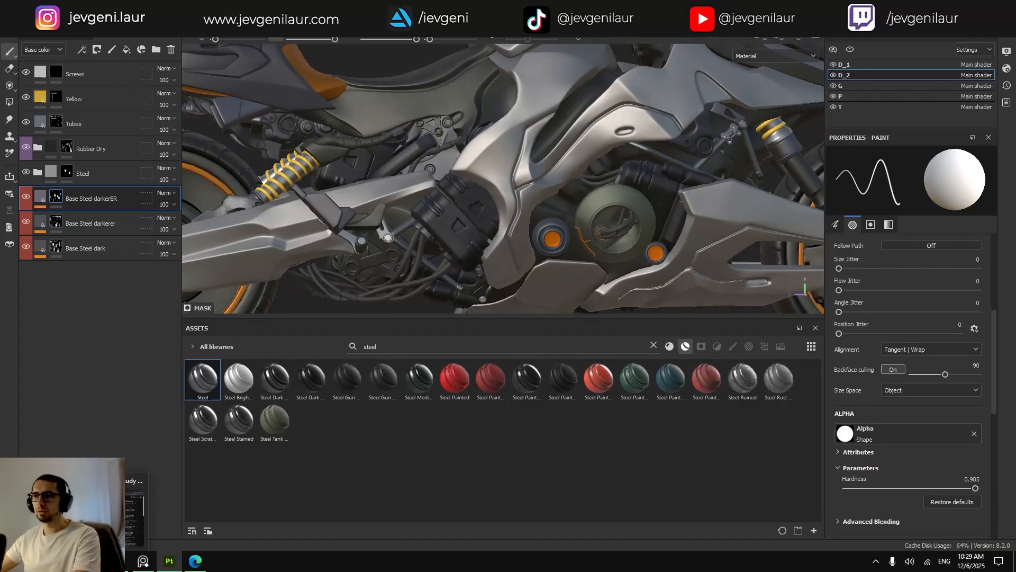
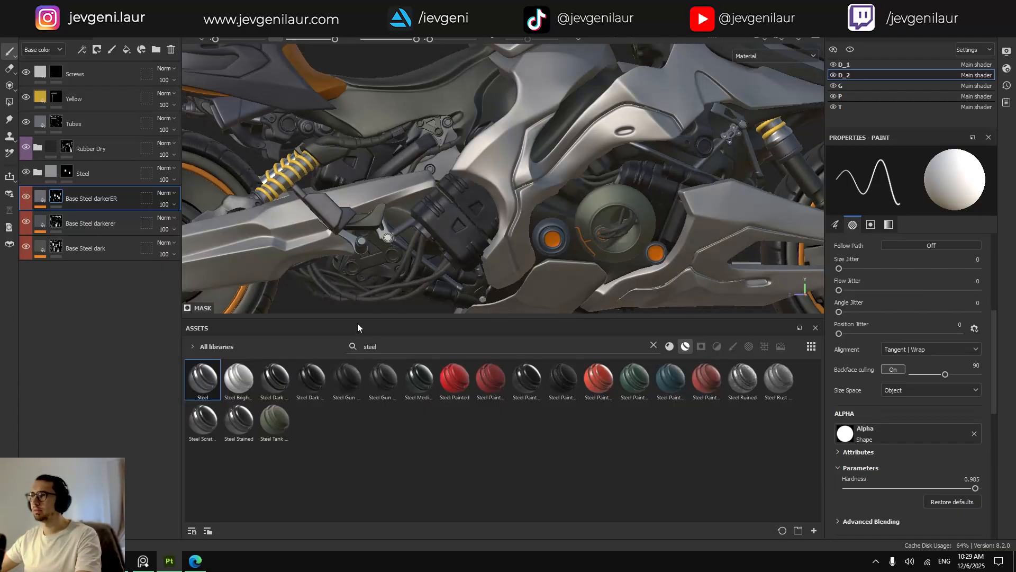
# Enlarge the 3D viewport over the asset shelf and toggle the D_2 texture set to check its parts around the front wheel.
pyautogui.moveTo(357, 317); pyautogui.dragTo(355, 369)
pyautogui.keyDown('alt'); pyautogui.moveTo(509, 303); pyautogui.dragTo(522, 270); pyautogui.keyUp('alt')
pyautogui.scroll(-2, 551, 267)
pyautogui.scroll(-4, 551, 267)
pyautogui.keyDown('alt'); pyautogui.moveTo(714, 248); pyautogui.dragTo(569, 249, button='middle'); pyautogui.keyUp('alt')
pyautogui.scroll(3, 593, 248)
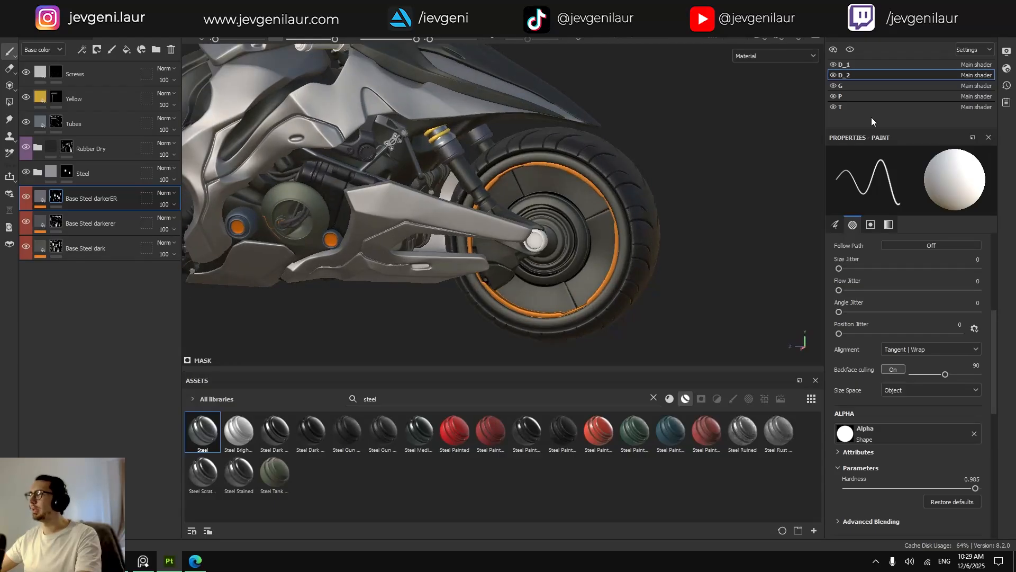
pyautogui.click(833, 77)
pyautogui.click(833, 75)
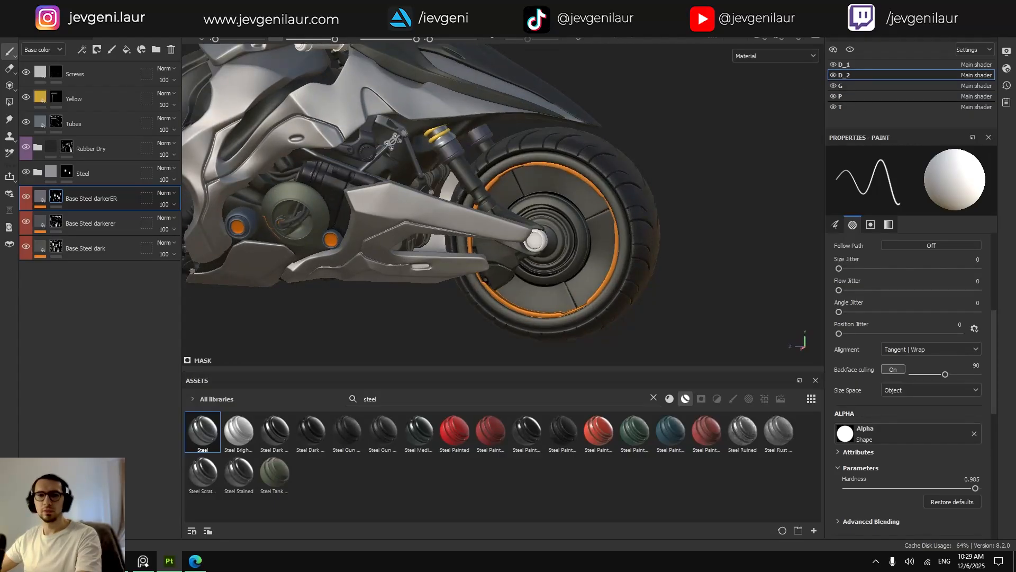
# Switch to the reference board and examine the front wheel hub on the white and orange concept motorcycle, returning to the texturing project.
pyautogui.hotkey('alt', 'Tab')
pyautogui.scroll(-6, 464, 320)
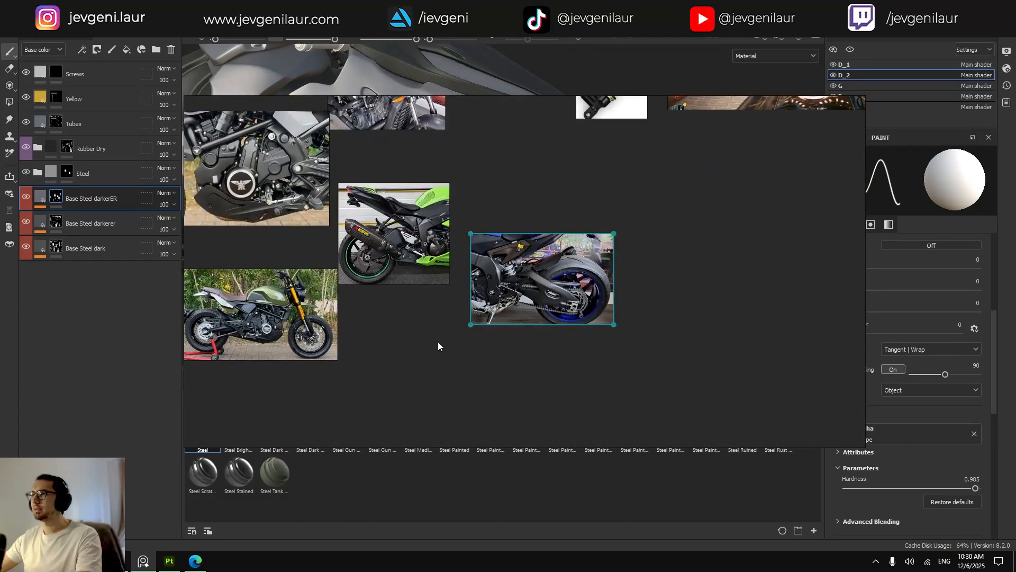
pyautogui.click(437, 342)
pyautogui.moveTo(320, 204); pyautogui.dragTo(430, 338, button='middle')
pyautogui.scroll(-5, 413, 230)
pyautogui.moveTo(389, 190); pyautogui.dragTo(402, 283, button='middle')
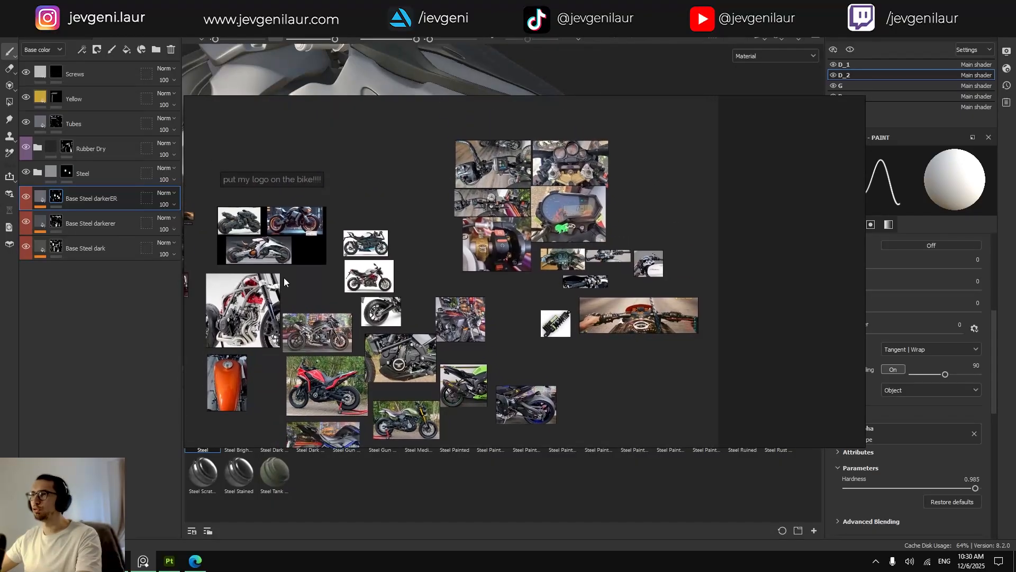
pyautogui.scroll(5, 244, 241)
pyautogui.scroll(5, 298, 284)
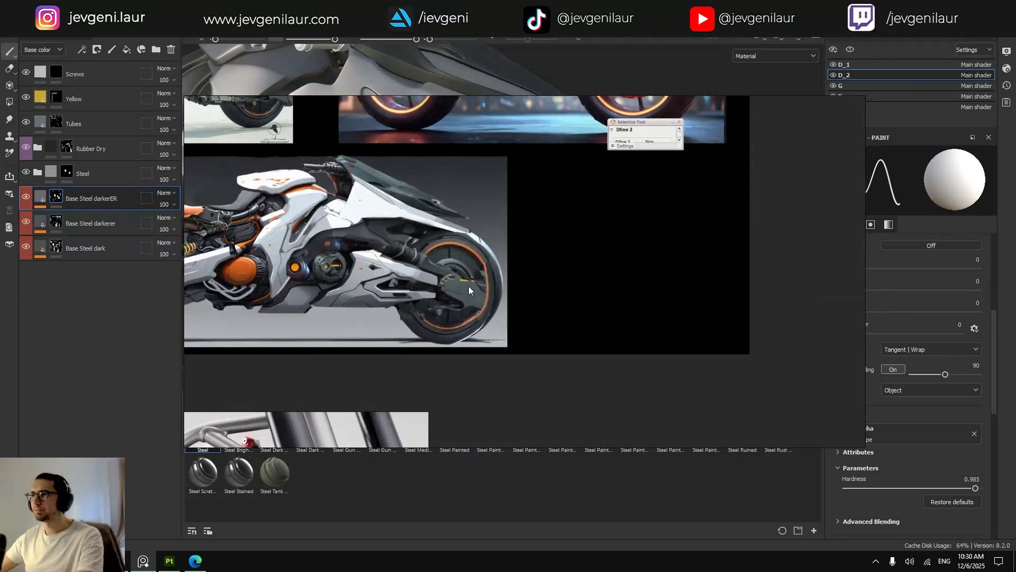
pyautogui.moveTo(353, 288); pyautogui.dragTo(461, 294, button='middle')
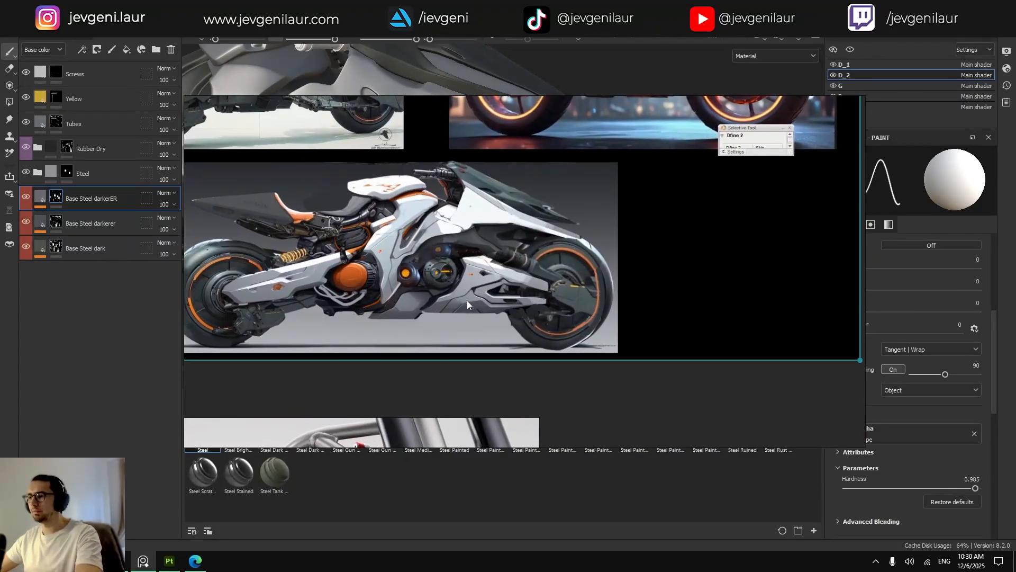
pyautogui.hotkey('alt', 'Tab')
# Fill the white round axle cap at the front wheel hub in the Base Steel darkerER mask.
pyautogui.keyDown('alt'); pyautogui.moveTo(549, 244); pyautogui.dragTo(594, 232, button='middle'); pyautogui.keyUp('alt')
pyautogui.scroll(4, 595, 232)
pyautogui.keyDown('alt'); pyautogui.moveTo(595, 231); pyautogui.dragTo(593, 238); pyautogui.keyUp('alt')
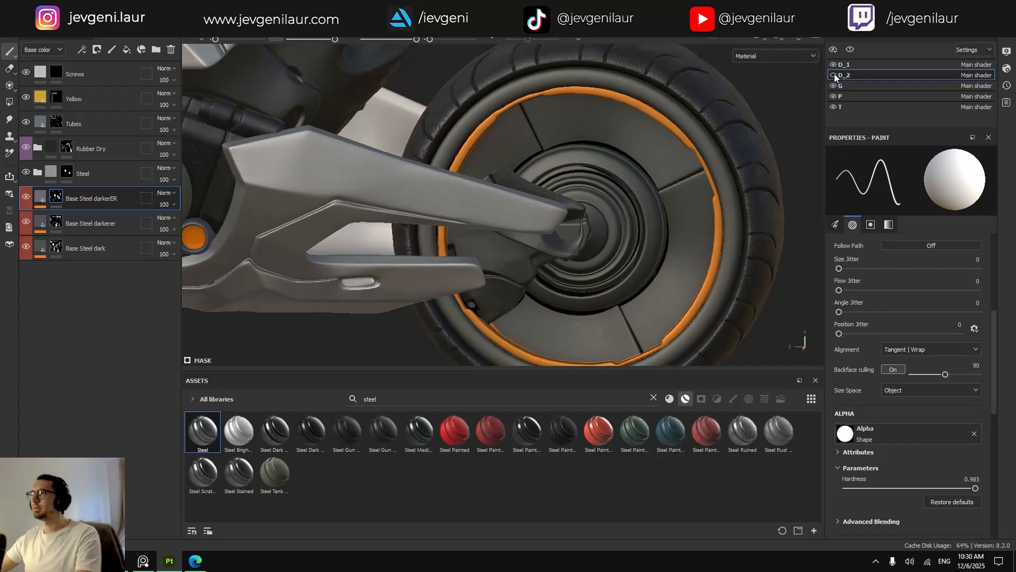
pyautogui.click(53, 199)
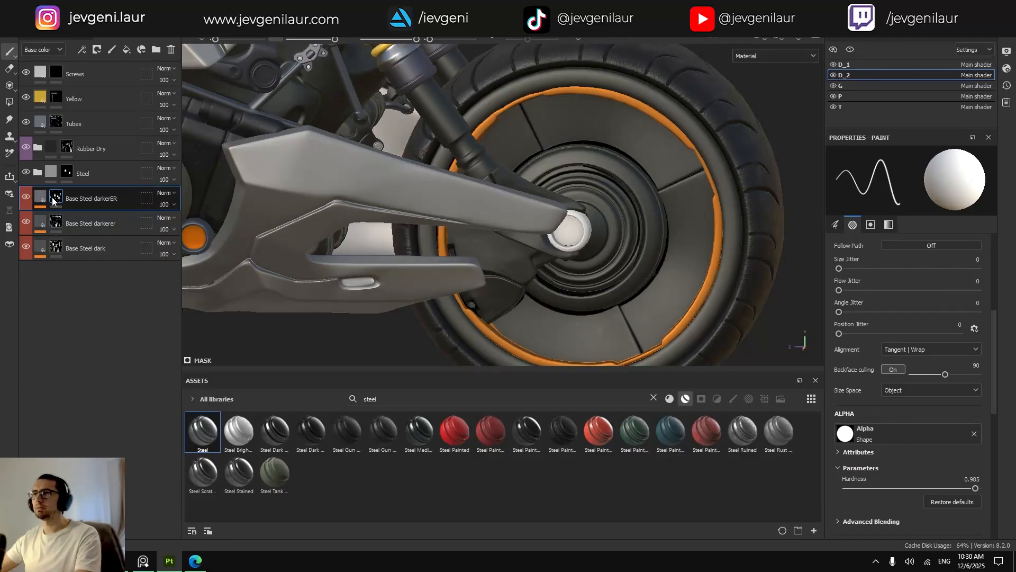
pyautogui.press('4')
pyautogui.scroll(5, 581, 246)
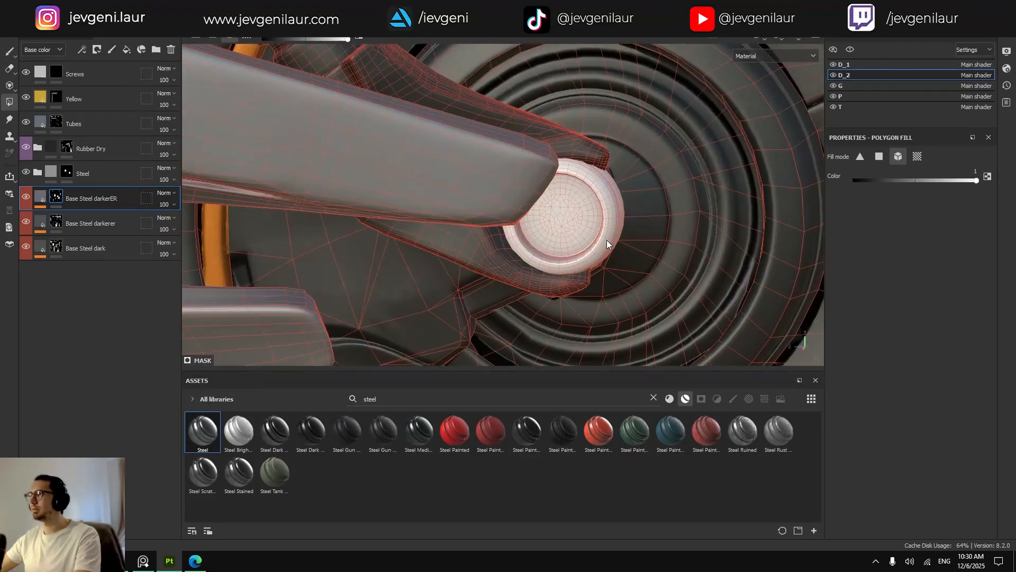
pyautogui.click(611, 232)
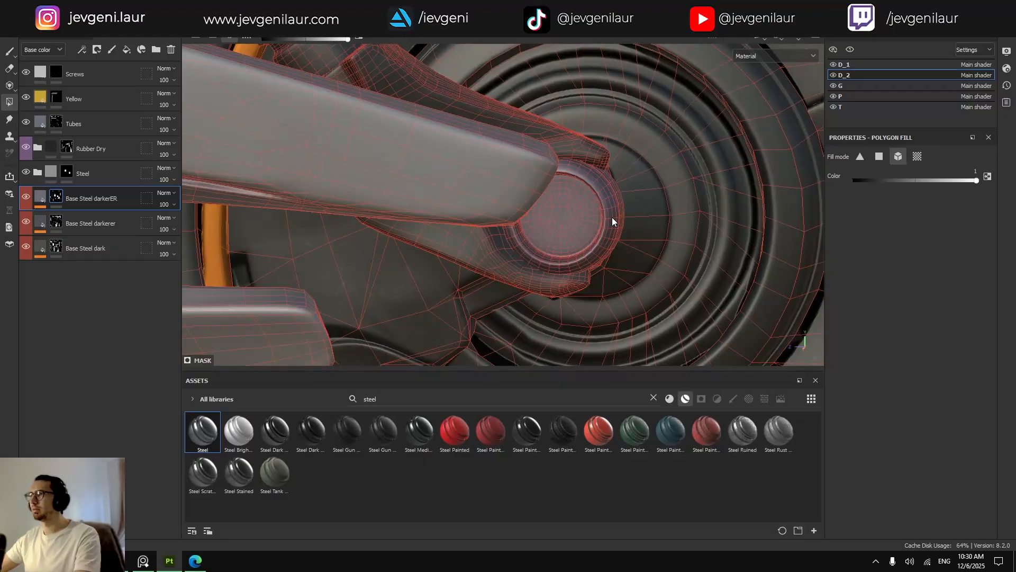
pyautogui.scroll(-3, 612, 217)
pyautogui.press('1')
pyautogui.scroll(-4, 612, 217)
pyautogui.moveTo(612, 217)
pyautogui.keyDown('alt'); pyautogui.mouseDown(button='middle')
pyautogui.moveTo(819, 233)
pyautogui.moveTo(937, 221)
pyautogui.moveTo(483, 246)
pyautogui.mouseUp(button='middle'); pyautogui.keyUp('alt')
pyautogui.scroll(5, 483, 246)
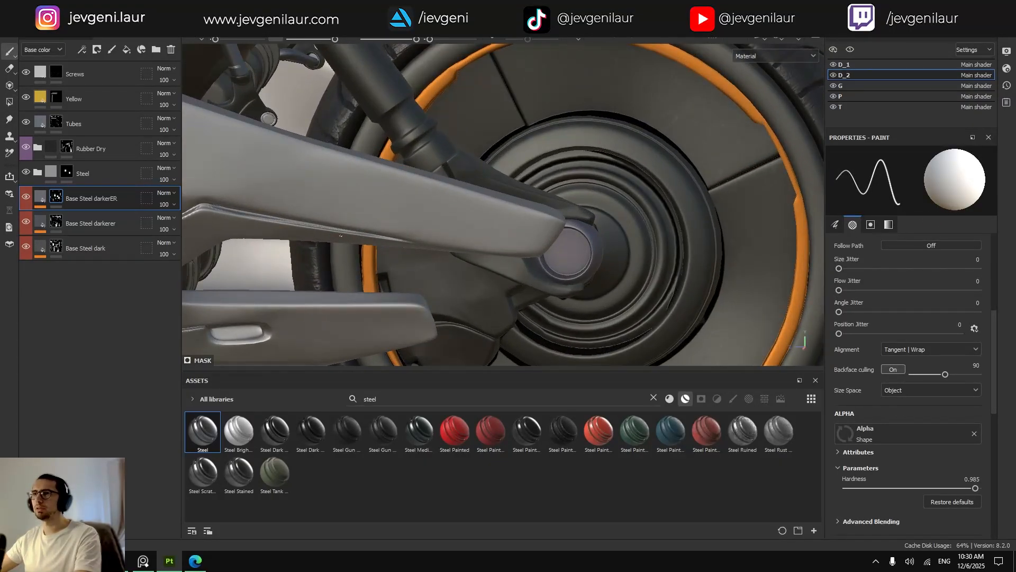
# Try to mask the front axle cap with the Base Steel dark layer.
pyautogui.click(56, 247)
pyautogui.press('4')
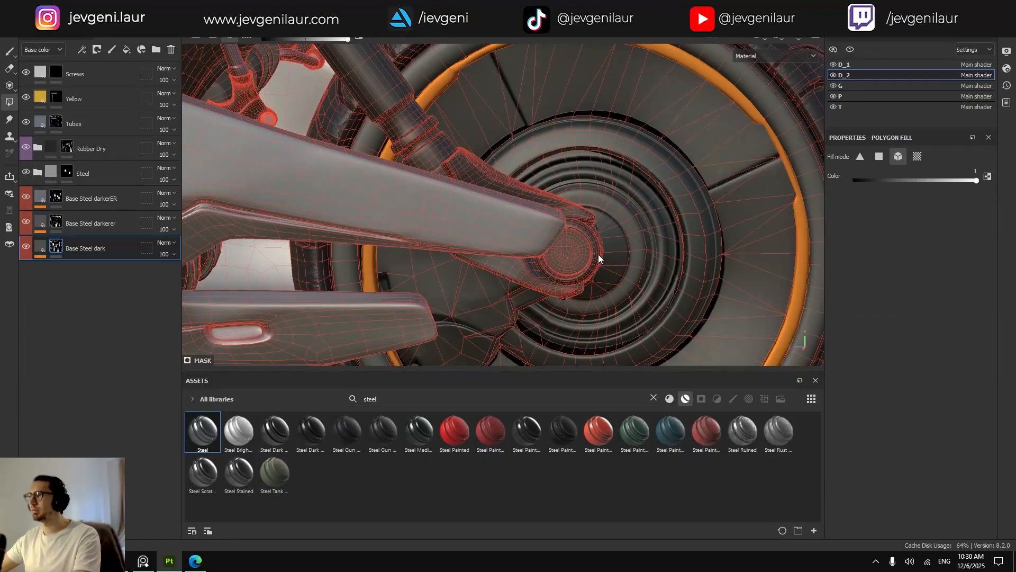
pyautogui.press('1')
pyautogui.scroll(-5, 598, 254)
pyautogui.scroll(3, 598, 254)
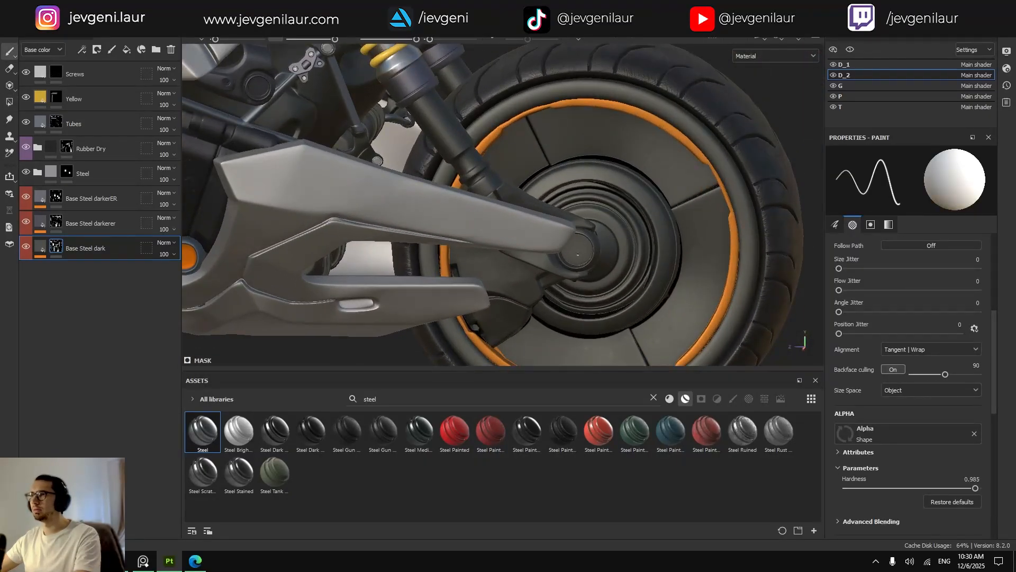
# Fill the outer edge of the front axle cap in the Base Steel darkerer mask.
pyautogui.click(91, 223)
pyautogui.press('4')
pyautogui.click(599, 249)
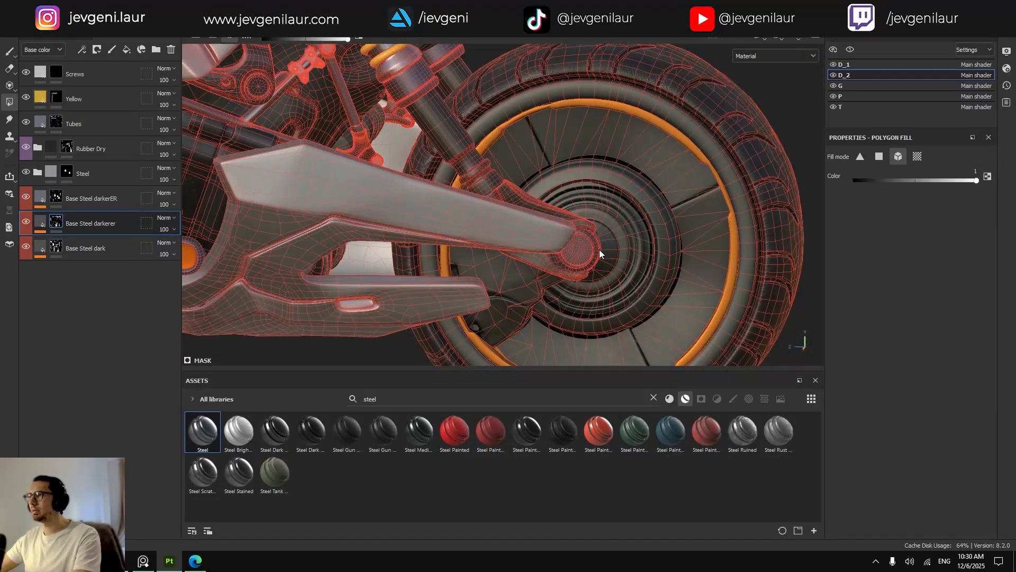
pyautogui.press('1')
pyautogui.scroll(-5, 600, 249)
pyautogui.keyDown('alt'); pyautogui.moveTo(599, 250); pyautogui.dragTo(544, 271); pyautogui.keyUp('alt')
pyautogui.scroll(4, 545, 271)
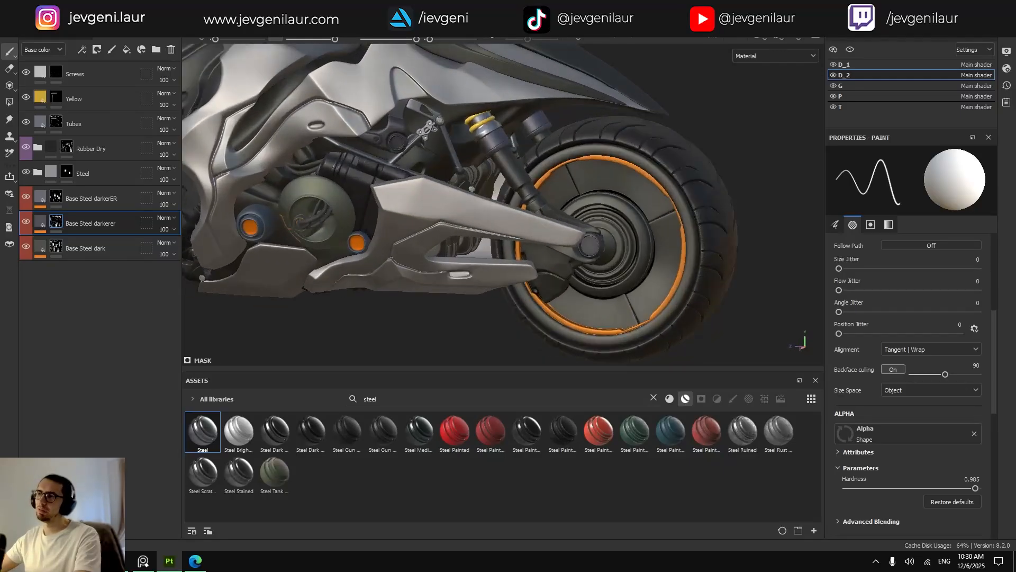
# Toggle the D_2 texture set and examine the orange details on the engine cover and the plain front axle cap.
pyautogui.click(834, 75)
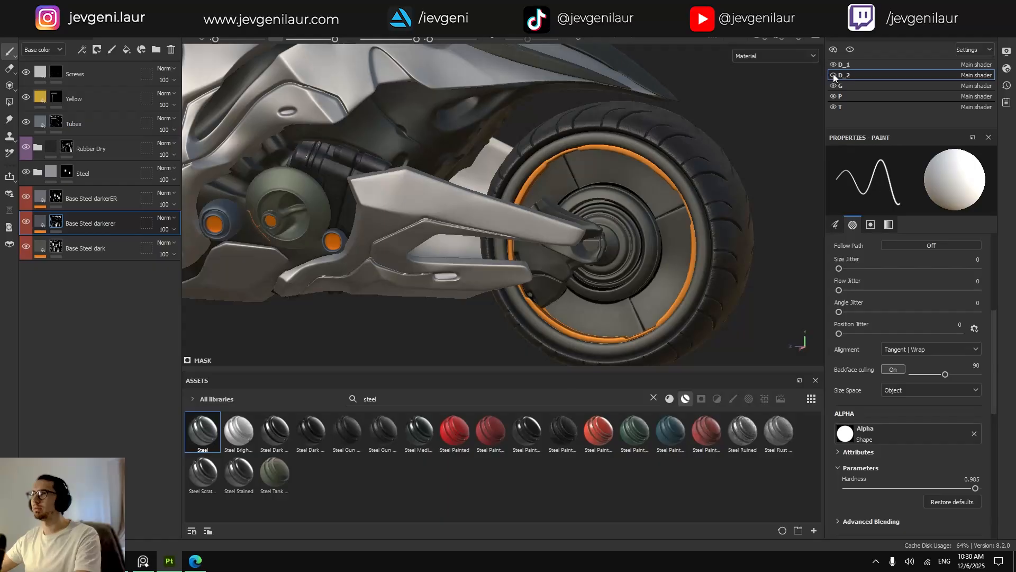
pyautogui.keyDown('alt'); pyautogui.moveTo(492, 212); pyautogui.dragTo(587, 212); pyautogui.keyUp('alt')
pyautogui.scroll(4, 503, 211)
pyautogui.scroll(-3, 349, 208)
pyautogui.keyDown('alt'); pyautogui.moveTo(350, 208); pyautogui.dragTo(393, 208, button='middle'); pyautogui.keyUp('alt')
pyautogui.scroll(6, 393, 209)
pyautogui.keyDown('alt'); pyautogui.moveTo(394, 209); pyautogui.dragTo(436, 213); pyautogui.keyUp('alt')
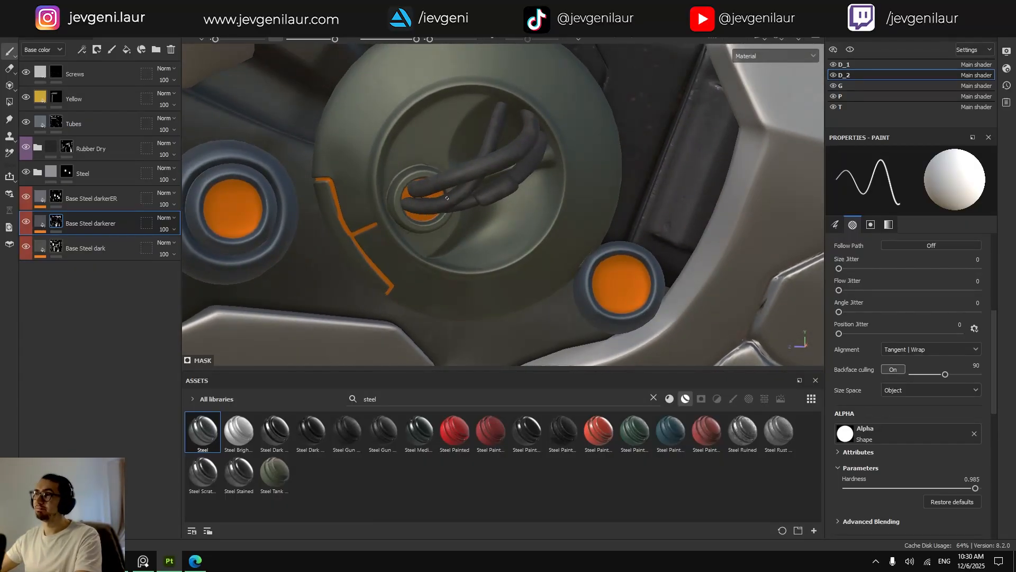
pyautogui.scroll(-6, 447, 198)
pyautogui.keyDown('alt'); pyautogui.moveTo(596, 233); pyautogui.dragTo(405, 271, button='middle'); pyautogui.keyUp('alt')
pyautogui.scroll(4, 508, 265)
pyautogui.keyDown('alt'); pyautogui.moveTo(561, 265); pyautogui.dragTo(596, 268); pyautogui.keyUp('alt')
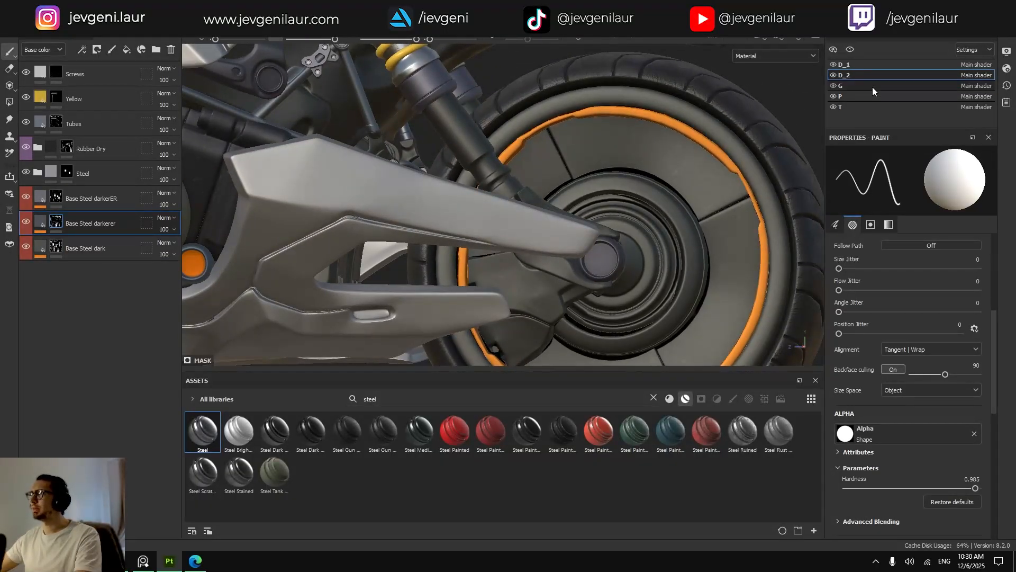
# Copy the Emissive layer from texture set D_1 to the top of the D_2 layer stack and clear its mask.
pyautogui.click(847, 65)
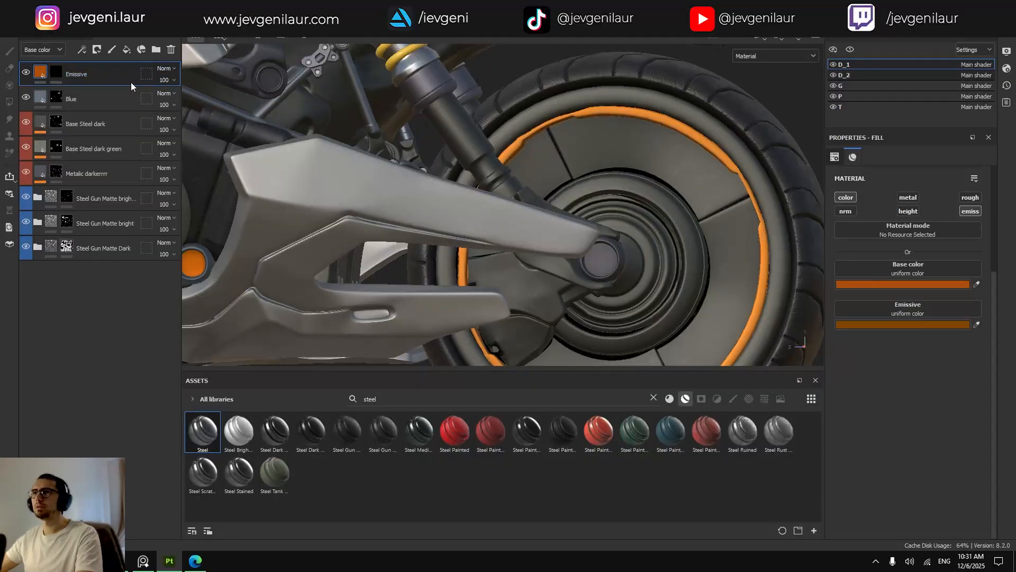
pyautogui.hotkey('ctrl', 'v')
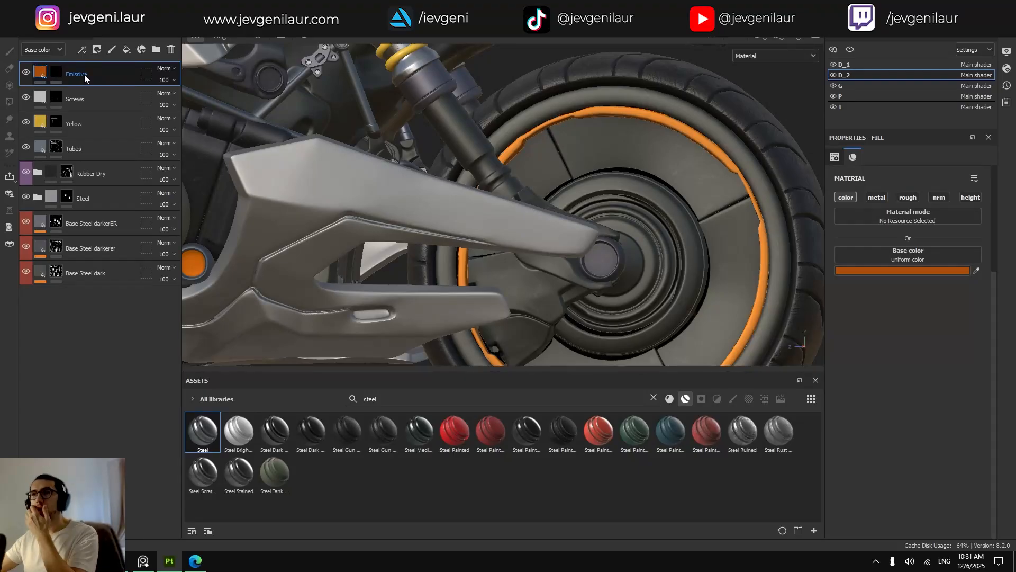
pyautogui.rightClick(56, 73)
pyautogui.click(74, 90)
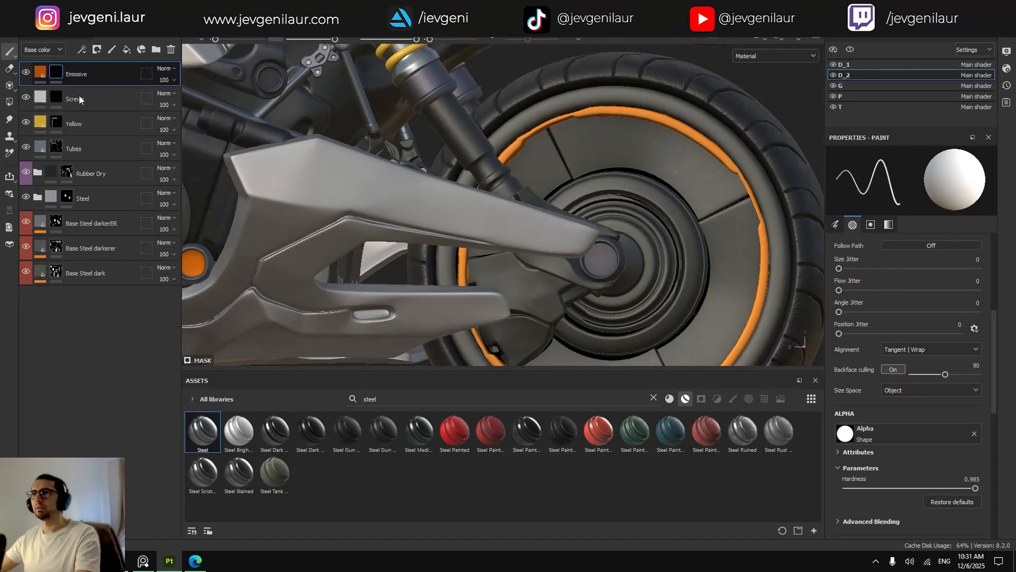
# Paint an orange disc on the centre of the front axle cap in the Emissive mask with an enlarged round brush.
pyautogui.scroll(4, 594, 262)
pyautogui.scroll(2, 595, 262)
pyautogui.keyDown('ctrl'); pyautogui.moveTo(600, 262); pyautogui.dragTo(630, 262, button='right'); pyautogui.keyUp('ctrl')
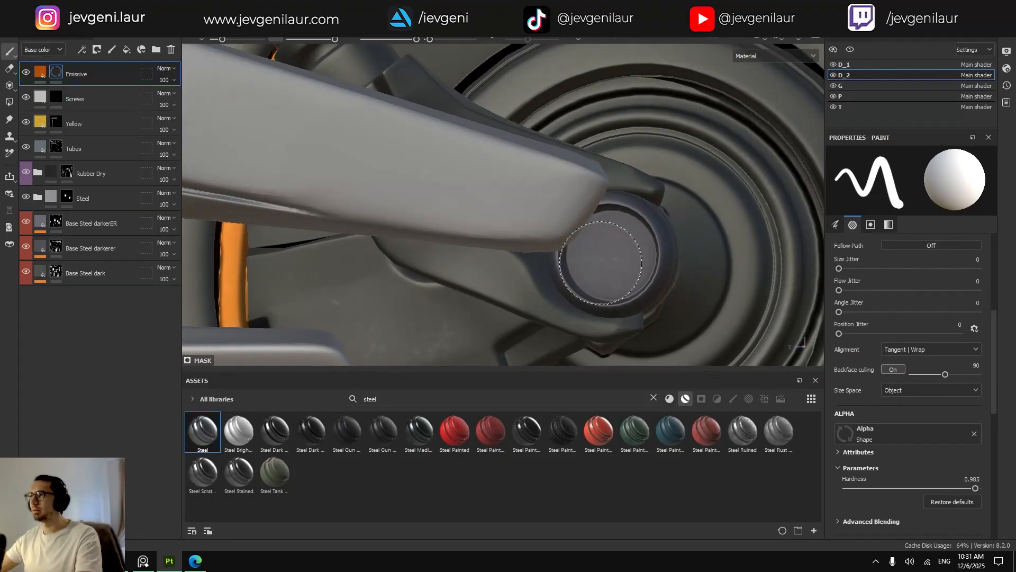
pyautogui.click(610, 254)
pyautogui.keyDown('alt'); pyautogui.moveTo(611, 262); pyautogui.dragTo(637, 240); pyautogui.keyUp('alt')
pyautogui.scroll(1, 631, 254)
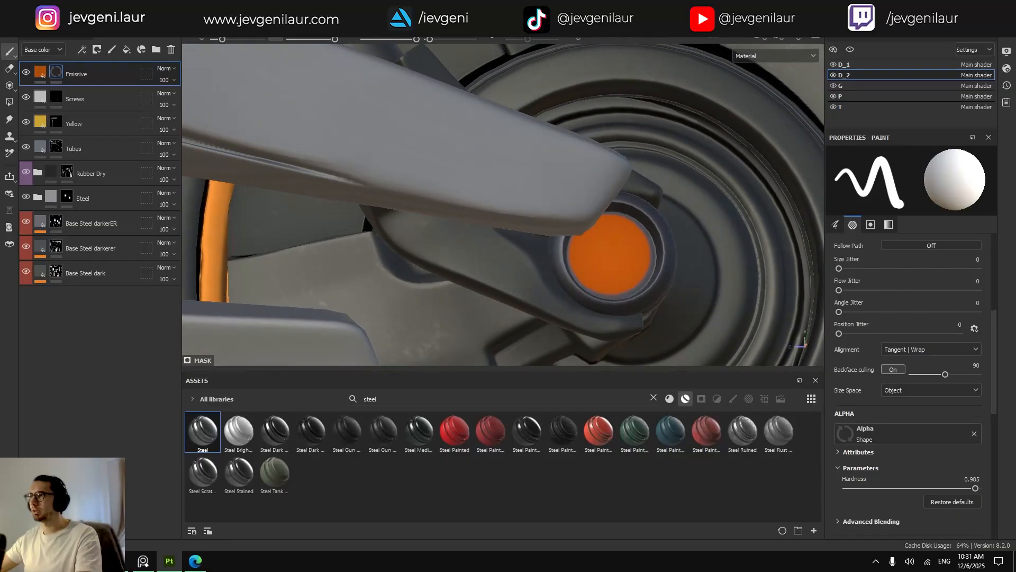
# Undo the orange disc on the front axle cap and repaint it in the D_2 Emissive mask to fit the cap's inner face.
pyautogui.scroll(1, 620, 258)
pyautogui.scroll(2, 618, 257)
pyautogui.hotkey('ctrl', 'z')
pyautogui.moveTo(617, 253)
pyautogui.keyDown('ctrl'); pyautogui.mouseDown(button='right')
pyautogui.moveTo(648, 257)
pyautogui.moveTo(629, 262)
pyautogui.mouseUp(button='right'); pyautogui.keyUp('ctrl')
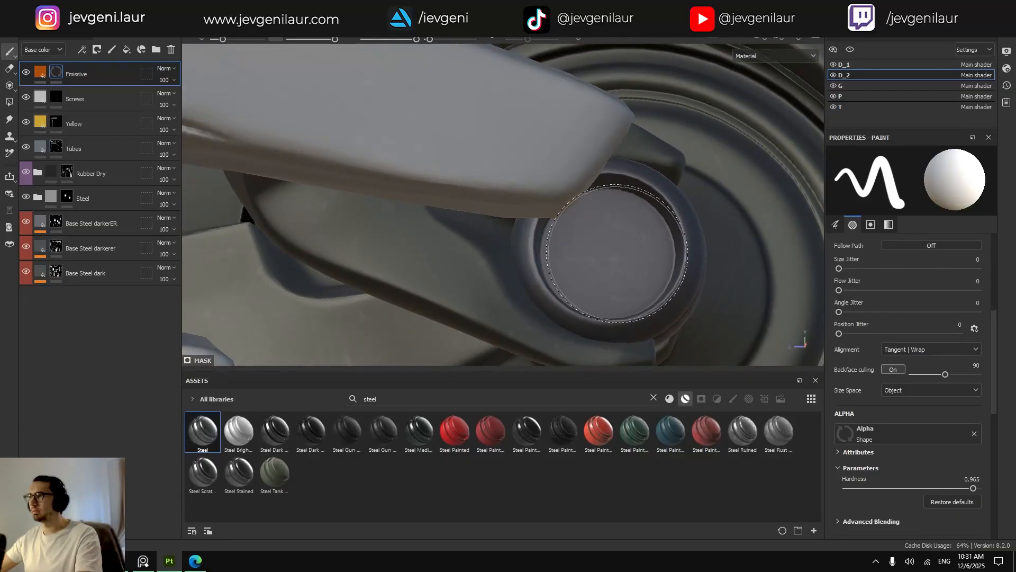
pyautogui.moveTo(612, 256)
pyautogui.keyDown('alt'); pyautogui.mouseDown()
pyautogui.moveTo(608, 243)
pyautogui.moveTo(603, 261)
pyautogui.moveTo(615, 267)
pyautogui.moveTo(610, 254)
pyautogui.mouseUp(); pyautogui.keyUp('alt')
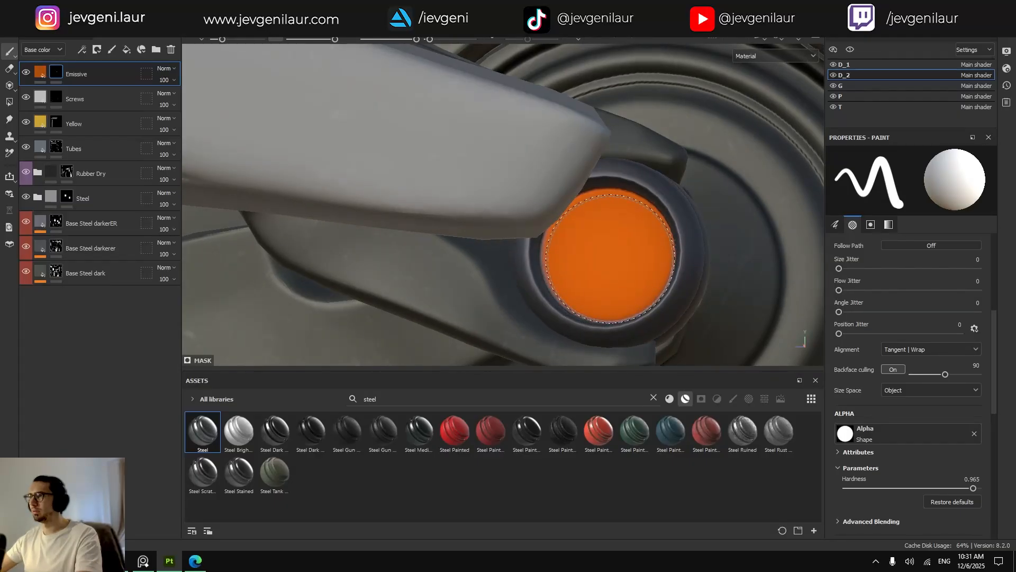
pyautogui.scroll(-5, 610, 258)
pyautogui.scroll(-5, 671, 270)
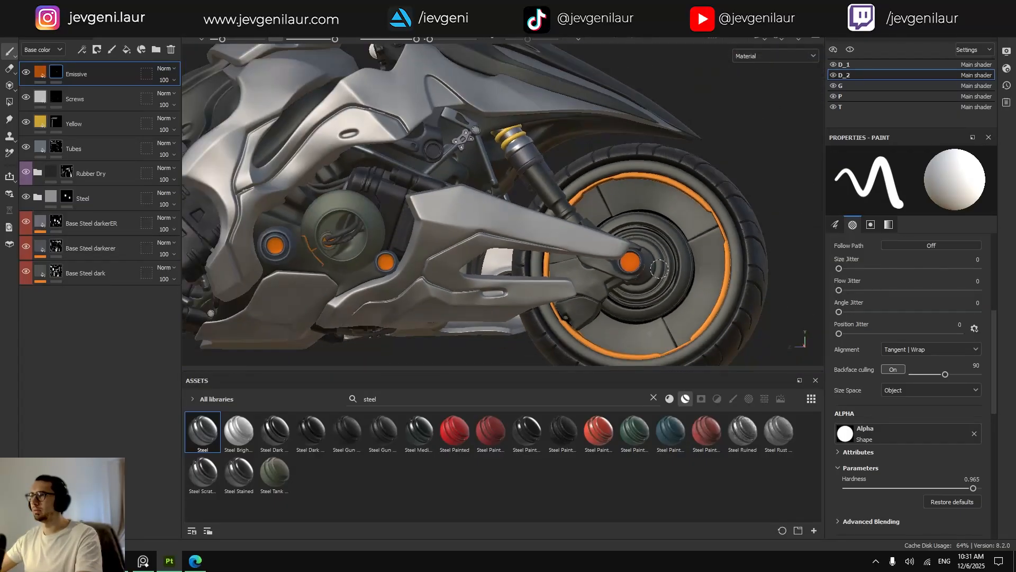
# Paint an orange emissive disc on the round boss of the dark bracket behind the front shock absorber.
pyautogui.moveTo(671, 270)
pyautogui.keyDown('alt'); pyautogui.mouseDown()
pyautogui.moveTo(291, 292)
pyautogui.moveTo(732, 286)
pyautogui.moveTo(430, 291)
pyautogui.moveTo(674, 280)
pyautogui.mouseUp(); pyautogui.keyUp('alt')
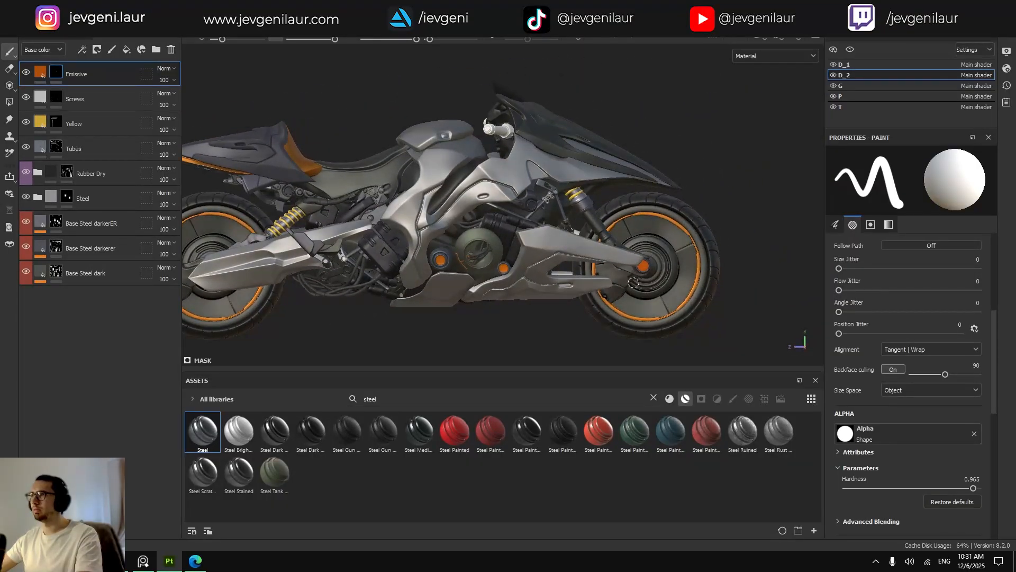
pyautogui.keyDown('alt'); pyautogui.moveTo(548, 266); pyautogui.dragTo(627, 257, button='middle'); pyautogui.keyUp('alt')
pyautogui.keyDown('alt'); pyautogui.moveTo(673, 267); pyautogui.dragTo(507, 290, button='right'); pyautogui.keyUp('alt')
pyautogui.keyDown('alt'); pyautogui.moveTo(497, 278); pyautogui.dragTo(508, 279, button='middle'); pyautogui.keyUp('alt')
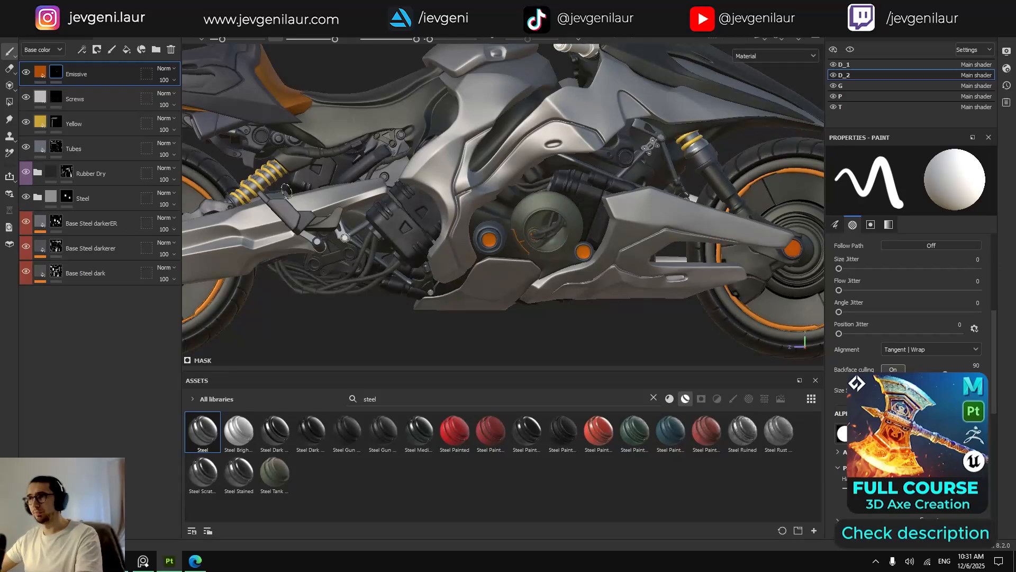
pyautogui.keyDown('alt'); pyautogui.moveTo(286, 192); pyautogui.dragTo(251, 219, button='middle'); pyautogui.keyUp('alt')
pyautogui.press('Tab')
pyautogui.keyDown('alt'); pyautogui.moveTo(370, 316); pyautogui.dragTo(314, 214); pyautogui.keyUp('alt')
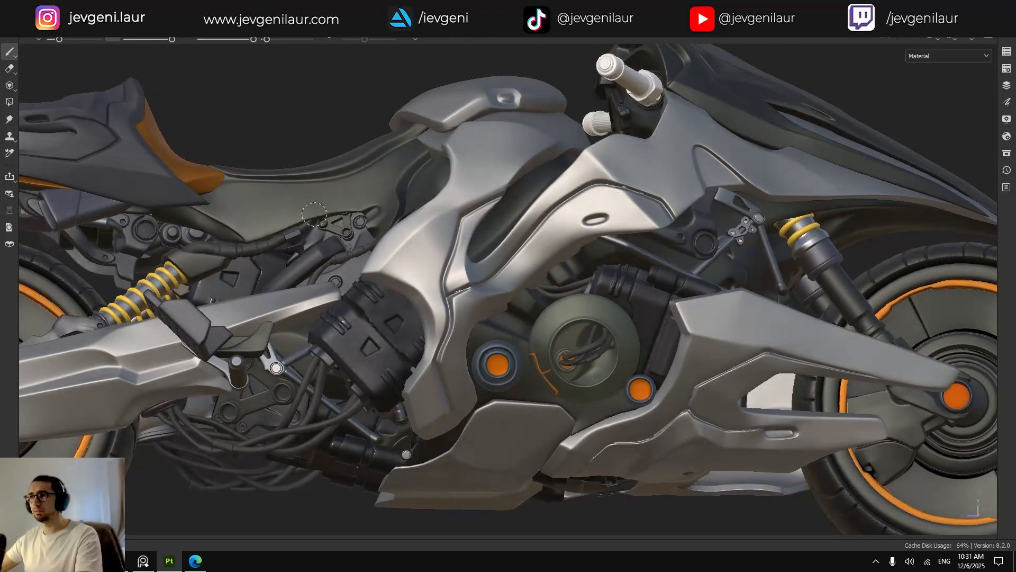
pyautogui.keyDown('alt'); pyautogui.moveTo(456, 279); pyautogui.dragTo(691, 270); pyautogui.keyUp('alt')
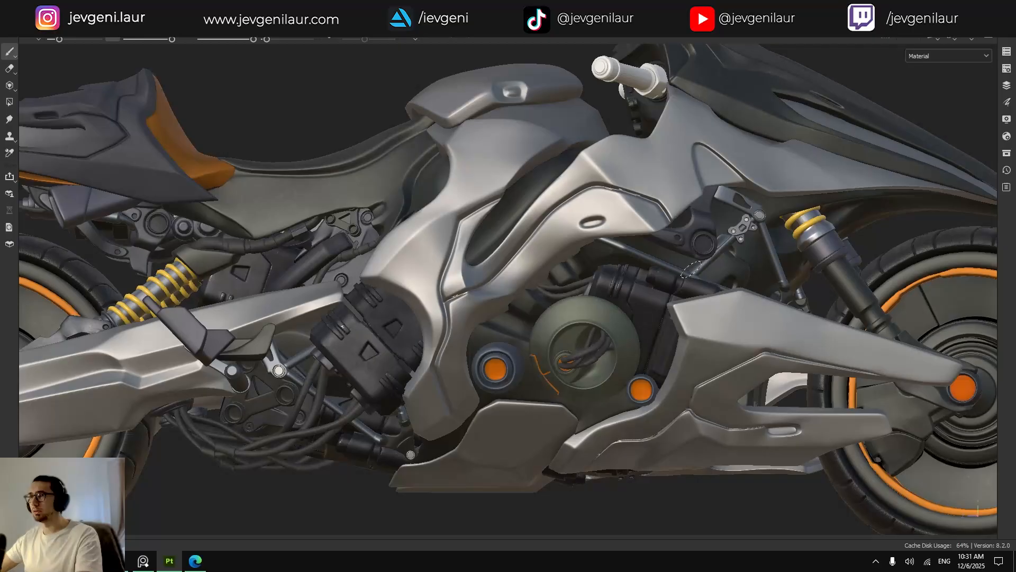
pyautogui.scroll(10, 694, 278)
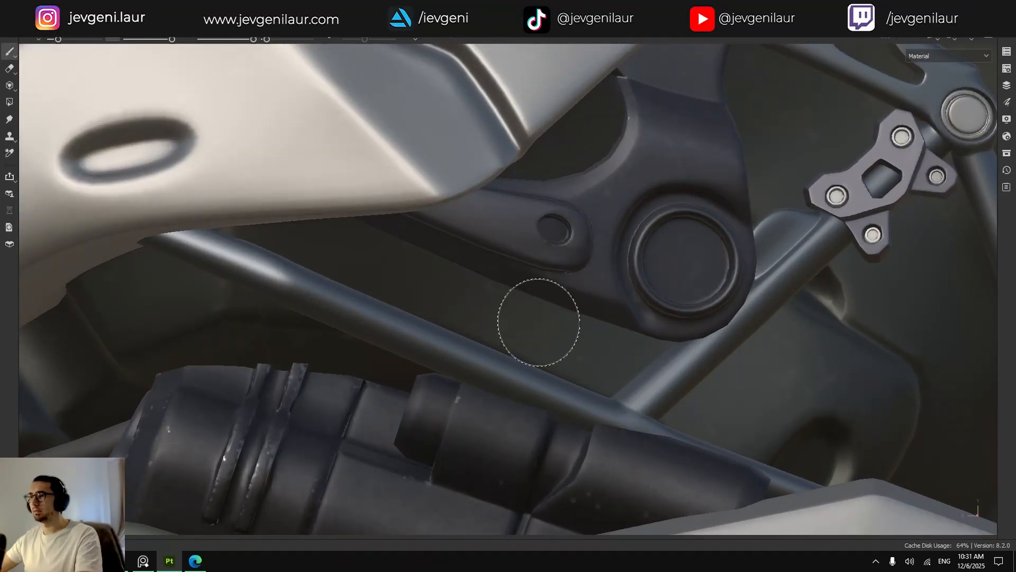
pyautogui.keyDown('alt'); pyautogui.moveTo(658, 256); pyautogui.dragTo(684, 262); pyautogui.keyUp('alt')
pyautogui.click(683, 261)
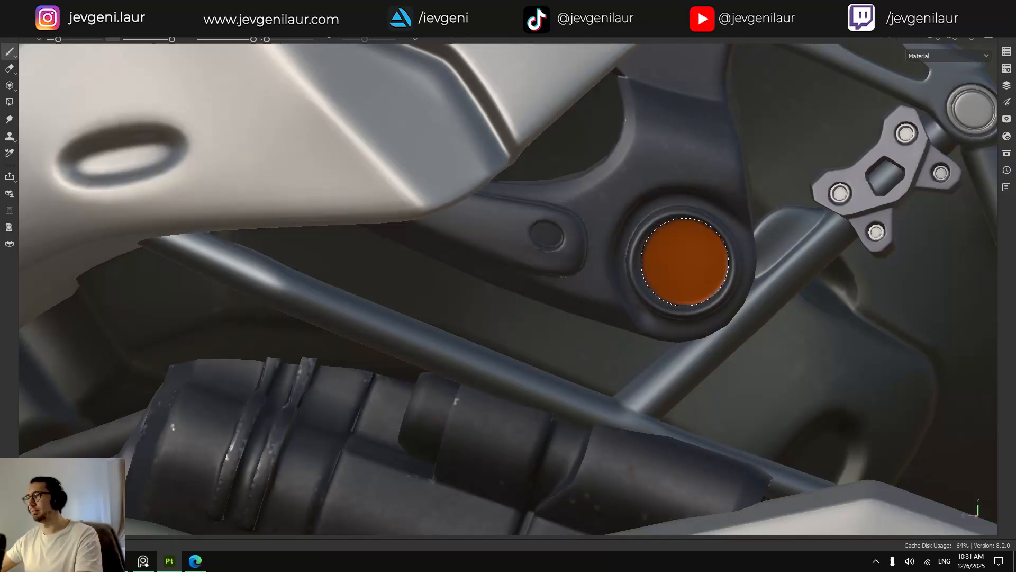
pyautogui.scroll(-5, 701, 263)
pyautogui.scroll(-8, 705, 262)
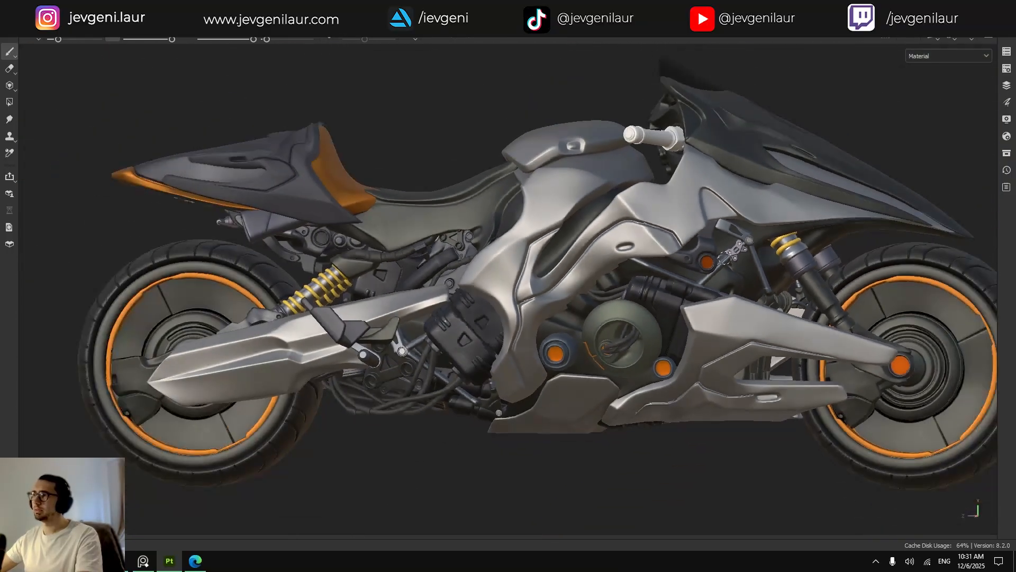
# Paint an orange disc on the round boss above the rear shock absorber in the Emissive mask of texture set D_1.
pyautogui.keyDown('alt'); pyautogui.moveTo(689, 267); pyautogui.dragTo(530, 291); pyautogui.keyUp('alt')
pyautogui.keyDown('alt'); pyautogui.moveTo(529, 291); pyautogui.dragTo(670, 285, button='middle'); pyautogui.keyUp('alt')
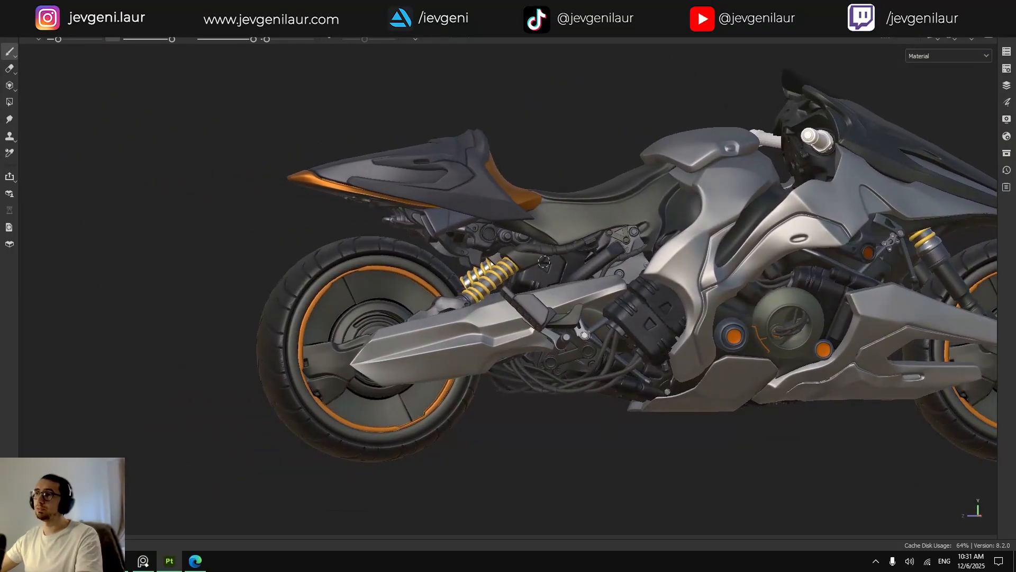
pyautogui.scroll(10, 498, 239)
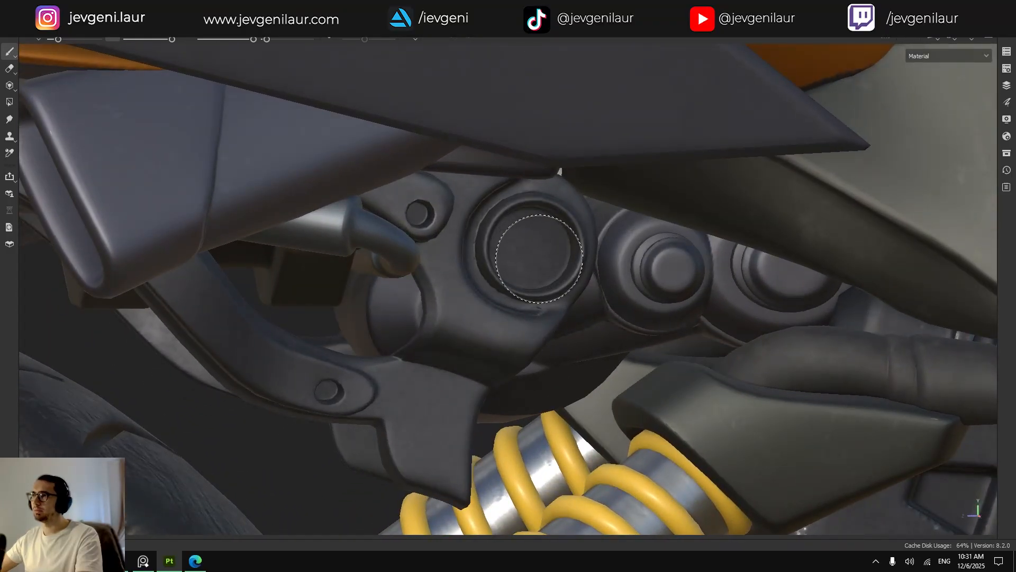
pyautogui.press('Tab')
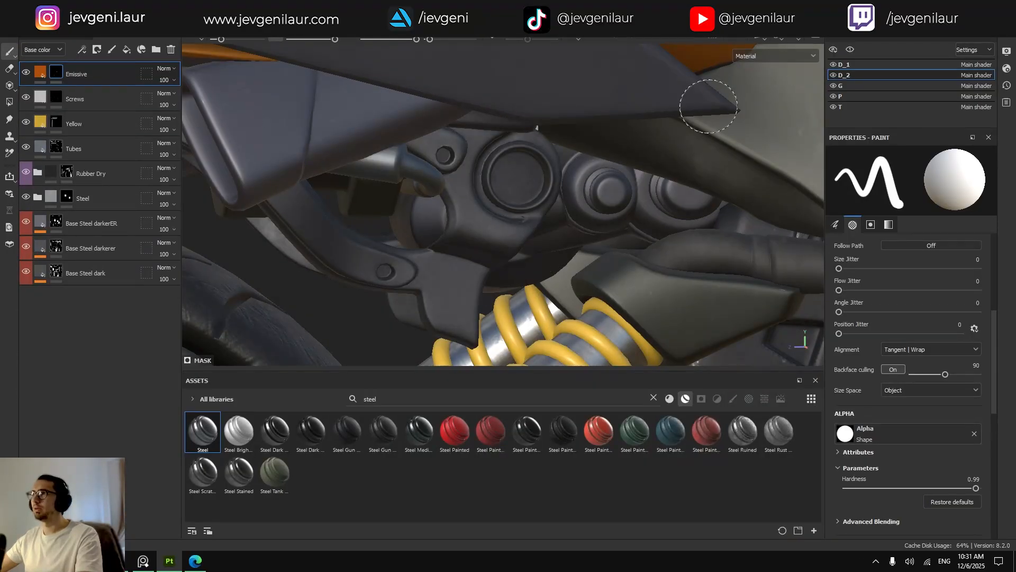
pyautogui.click(833, 76)
pyautogui.click(831, 76)
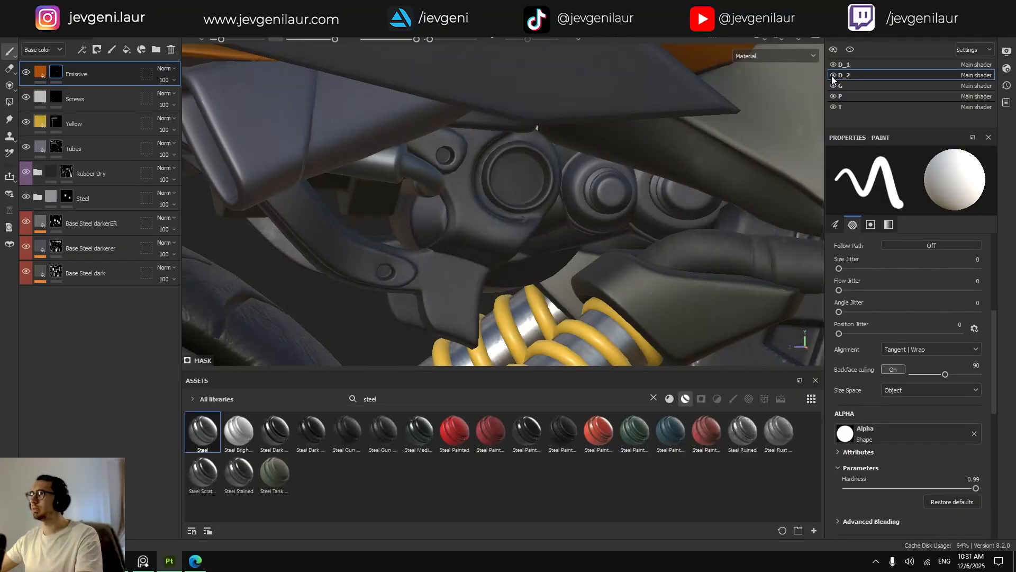
pyautogui.click(832, 64)
pyautogui.click(832, 65)
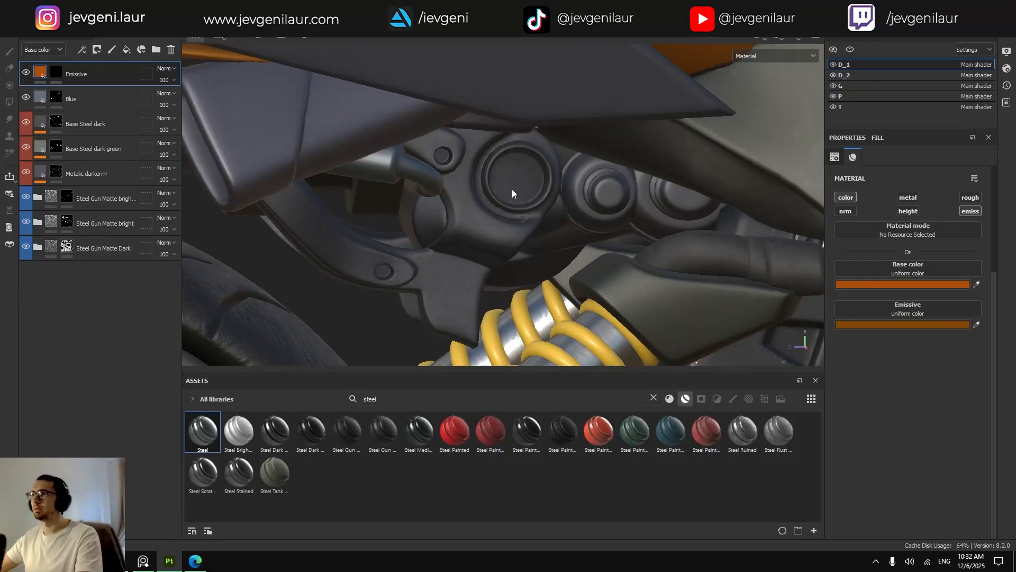
pyautogui.press('1')
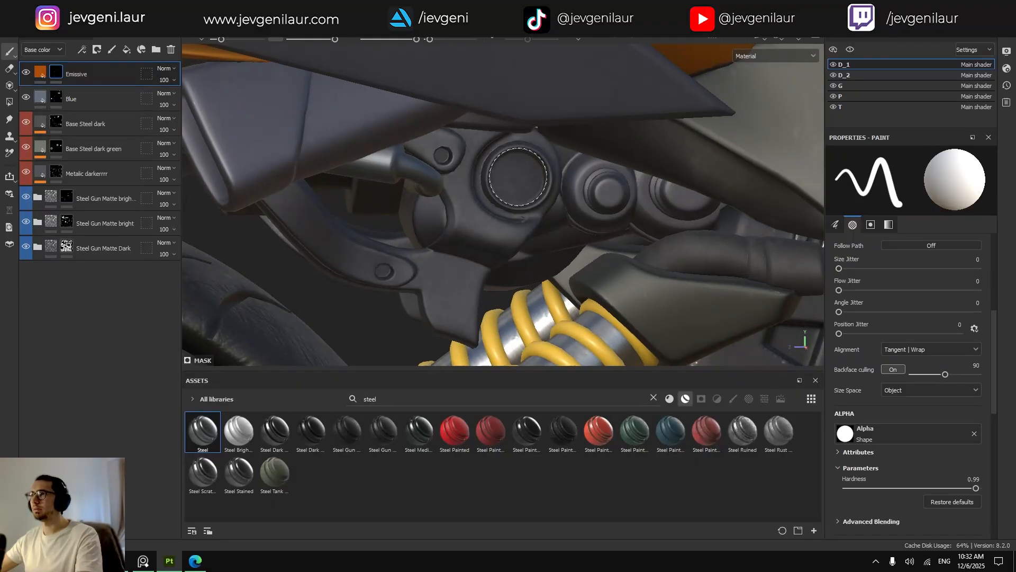
pyautogui.click(518, 177)
pyautogui.scroll(-8, 524, 201)
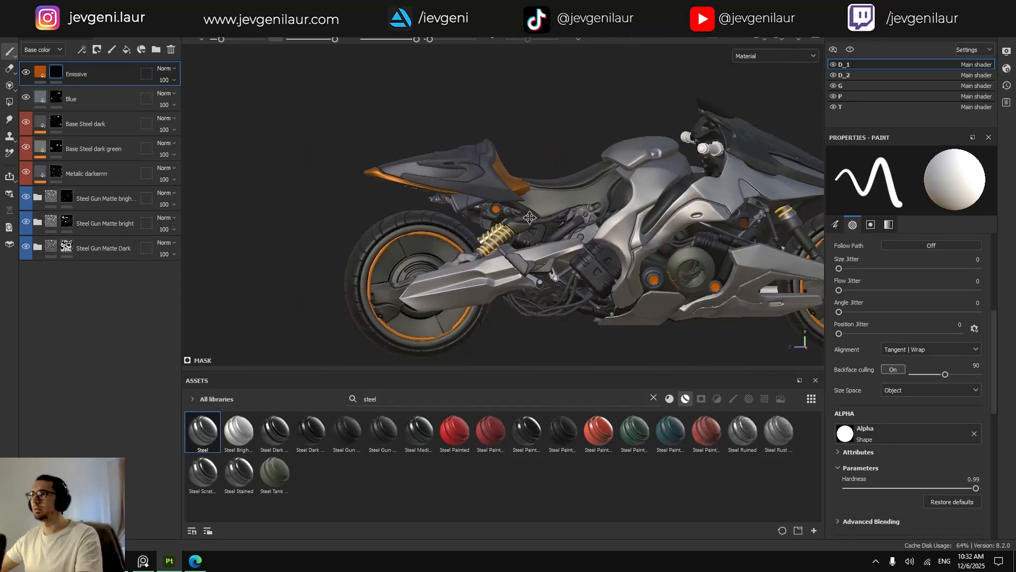
# Copy the Screws layer from texture set D_2 to D_1 beneath the Emissive layer and clear its mask.
pyautogui.keyDown('alt'); pyautogui.moveTo(529, 218); pyautogui.dragTo(389, 191, button='middle'); pyautogui.keyUp('alt')
pyautogui.keyDown('alt'); pyautogui.moveTo(439, 215); pyautogui.dragTo(440, 254); pyautogui.keyUp('alt')
pyautogui.scroll(6, 472, 222)
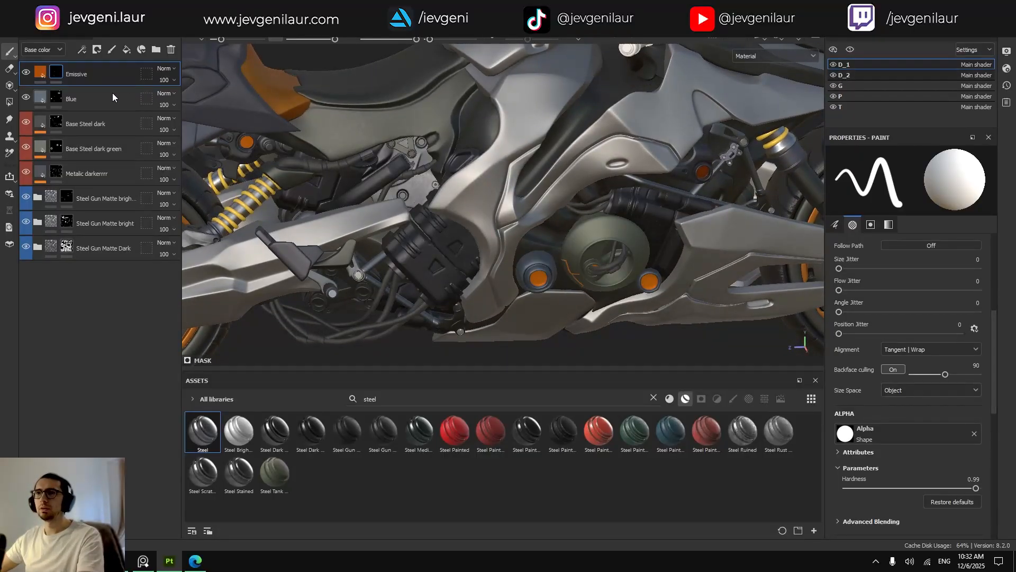
pyautogui.click(83, 100)
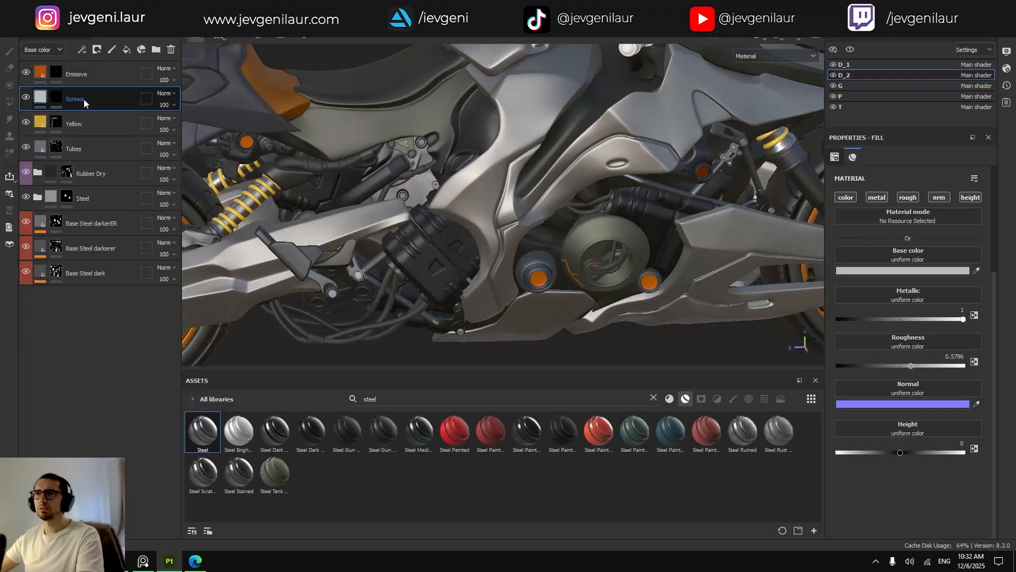
pyautogui.click(888, 68)
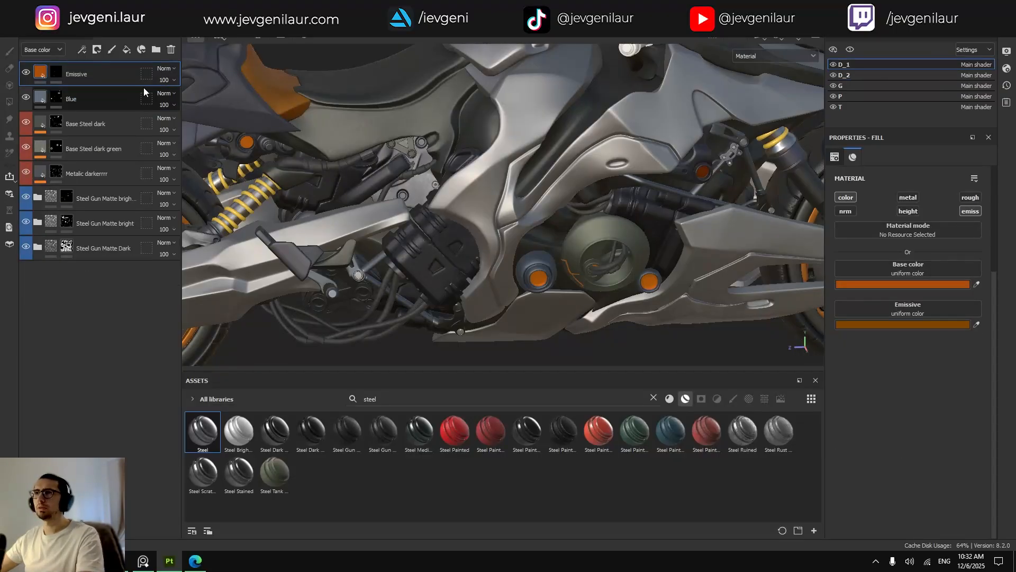
pyautogui.moveTo(61, 75); pyautogui.dragTo(43, 103)
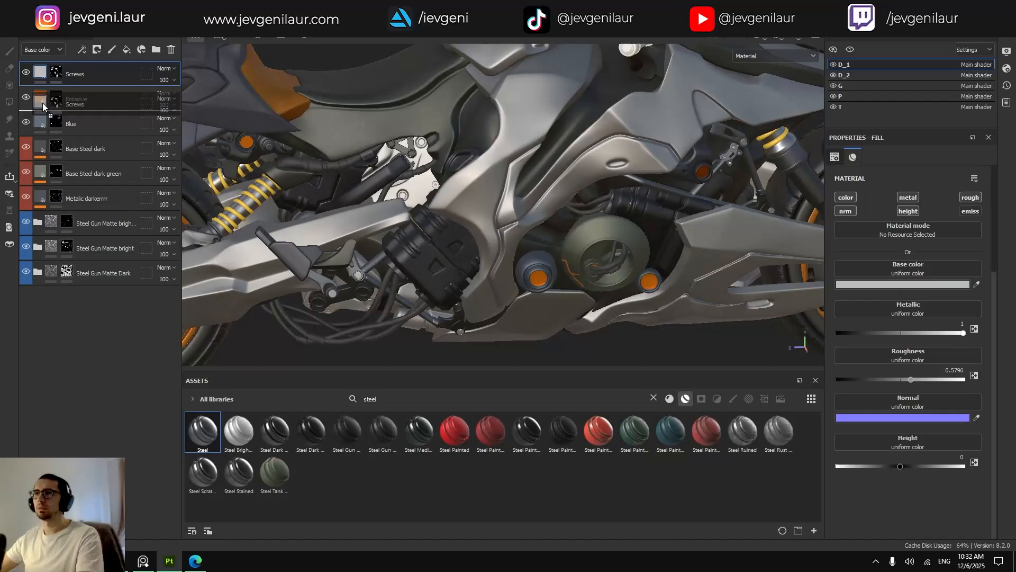
pyautogui.rightClick(61, 98)
pyautogui.click(69, 112)
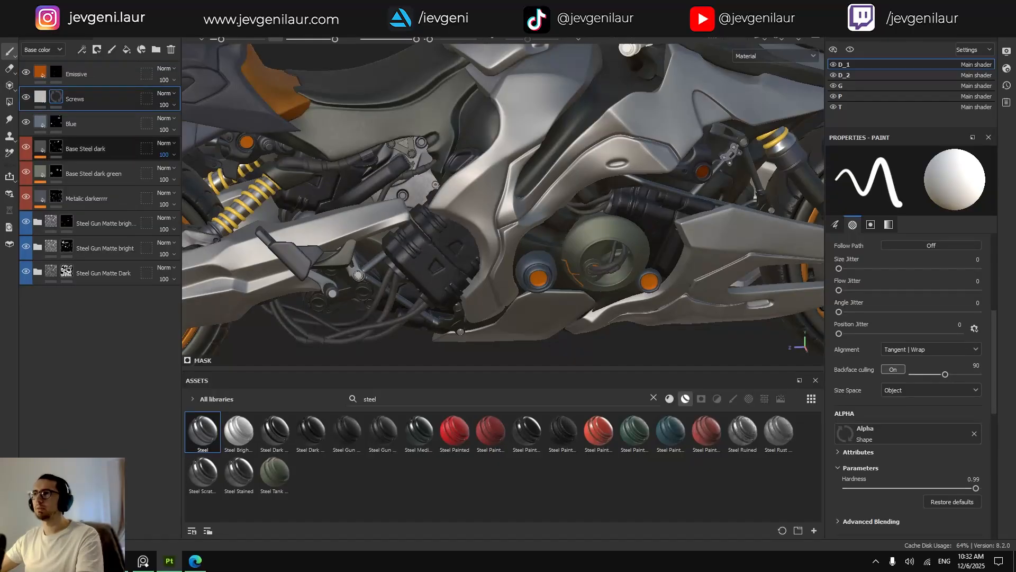
# Paint the large recessed bolt and the smaller bolt on the grey plate above the swingarm in the Screws mask.
pyautogui.scroll(8, 404, 191)
pyautogui.scroll(5, 403, 201)
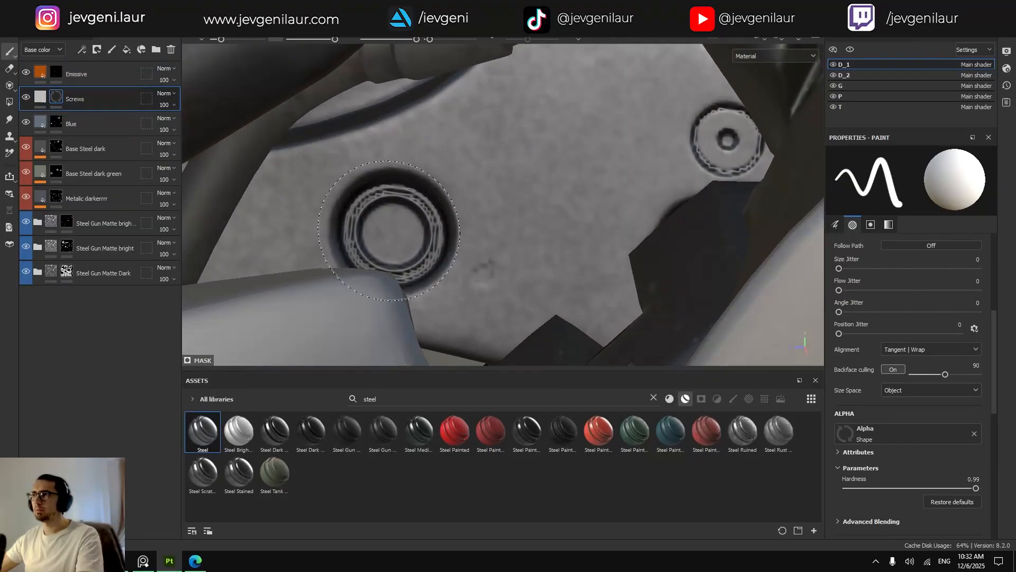
pyautogui.click(392, 232)
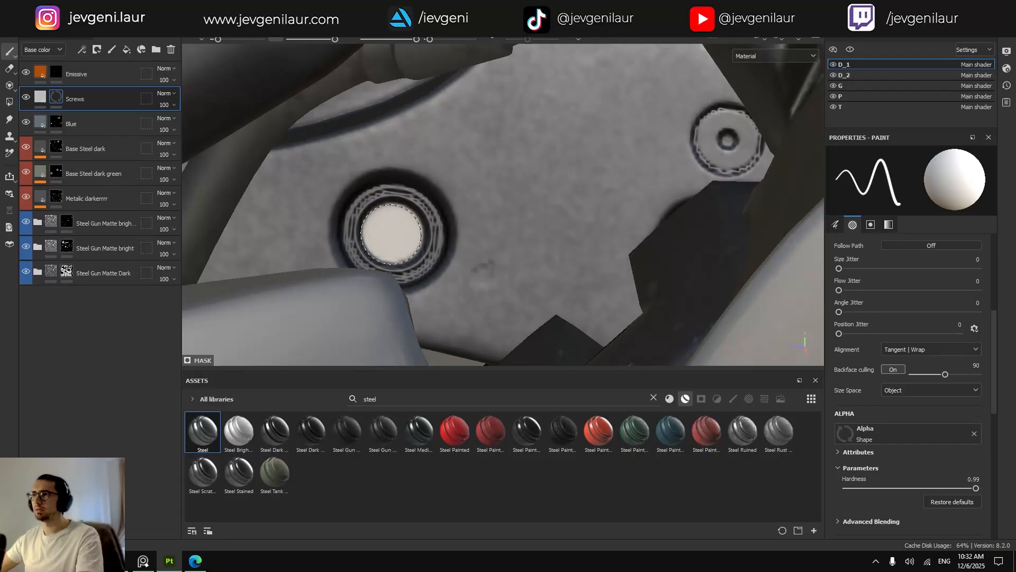
pyautogui.keyDown('ctrl'); pyautogui.moveTo(393, 232); pyautogui.dragTo(410, 232, button='right'); pyautogui.keyUp('ctrl')
pyautogui.keyDown('alt'); pyautogui.moveTo(394, 231); pyautogui.dragTo(392, 236); pyautogui.keyUp('alt')
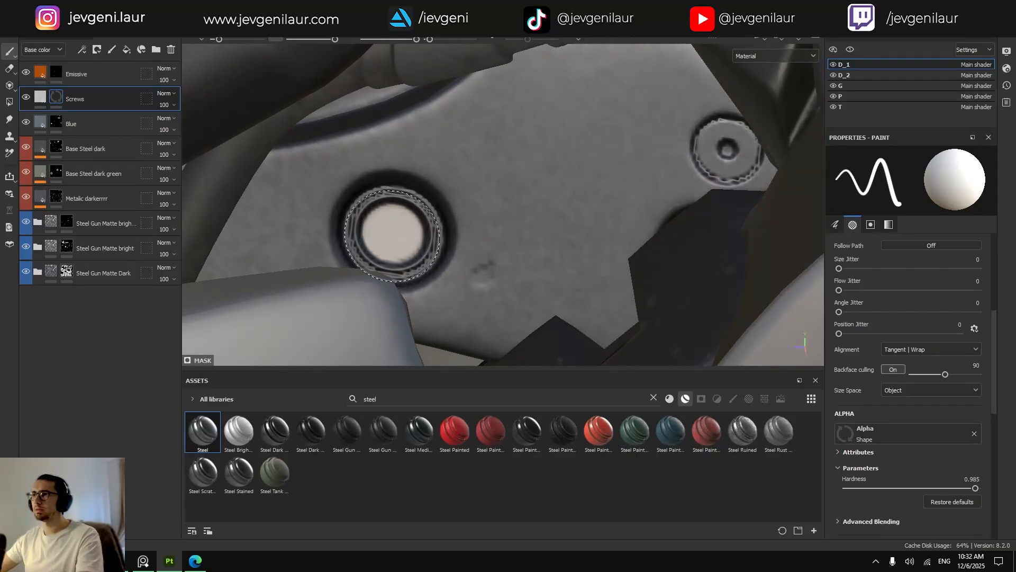
pyautogui.click(392, 235)
pyautogui.keyDown('alt'); pyautogui.moveTo(682, 166); pyautogui.dragTo(732, 141); pyautogui.keyUp('alt')
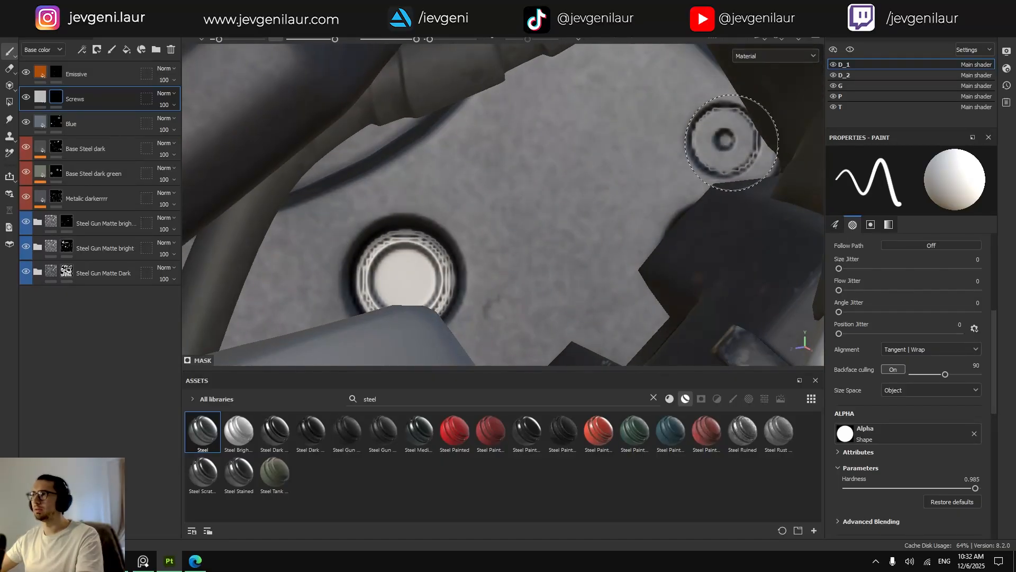
pyautogui.keyDown('ctrl'); pyautogui.moveTo(731, 142); pyautogui.dragTo(682, 136, button='right'); pyautogui.keyUp('ctrl')
pyautogui.click(727, 139)
# Paint the round bolt head beside the triangular bracket under the seat in the Screws mask.
pyautogui.keyDown('alt'); pyautogui.moveTo(683, 136); pyautogui.dragTo(607, 219, button='middle'); pyautogui.keyUp('alt')
pyautogui.keyDown('alt'); pyautogui.moveTo(600, 185); pyautogui.dragTo(607, 163); pyautogui.keyUp('alt')
pyautogui.keyDown('alt'); pyautogui.moveTo(607, 160); pyautogui.dragTo(643, 158, button='right'); pyautogui.keyUp('alt')
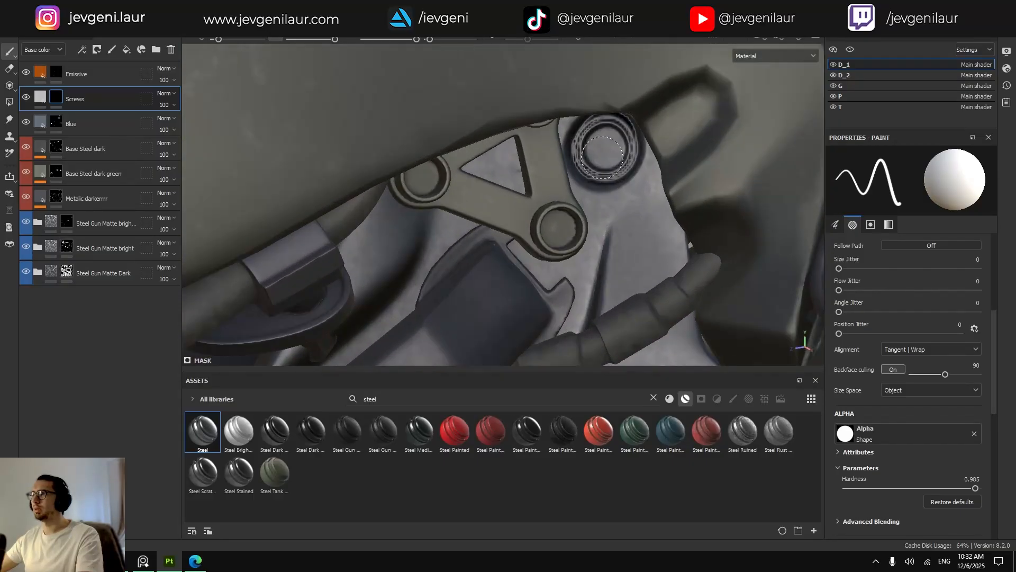
pyautogui.keyDown('alt'); pyautogui.moveTo(616, 156); pyautogui.dragTo(604, 148); pyautogui.keyUp('alt')
pyautogui.moveTo(601, 145)
pyautogui.keyDown('ctrl'); pyautogui.mouseDown(button='right')
pyautogui.moveTo(617, 145)
pyautogui.moveTo(596, 151)
pyautogui.moveTo(571, 186)
pyautogui.mouseUp(button='right'); pyautogui.keyUp('ctrl')
pyautogui.click(604, 148)
# Toggle the D_1 texture set to check its parts and paint the small bolt beside the rear orange disc in the Screws mask.
pyautogui.keyDown('alt'); pyautogui.moveTo(588, 212); pyautogui.dragTo(537, 193, button='middle'); pyautogui.keyUp('alt')
pyautogui.keyDown('alt'); pyautogui.moveTo(537, 193); pyautogui.dragTo(504, 181); pyautogui.keyUp('alt')
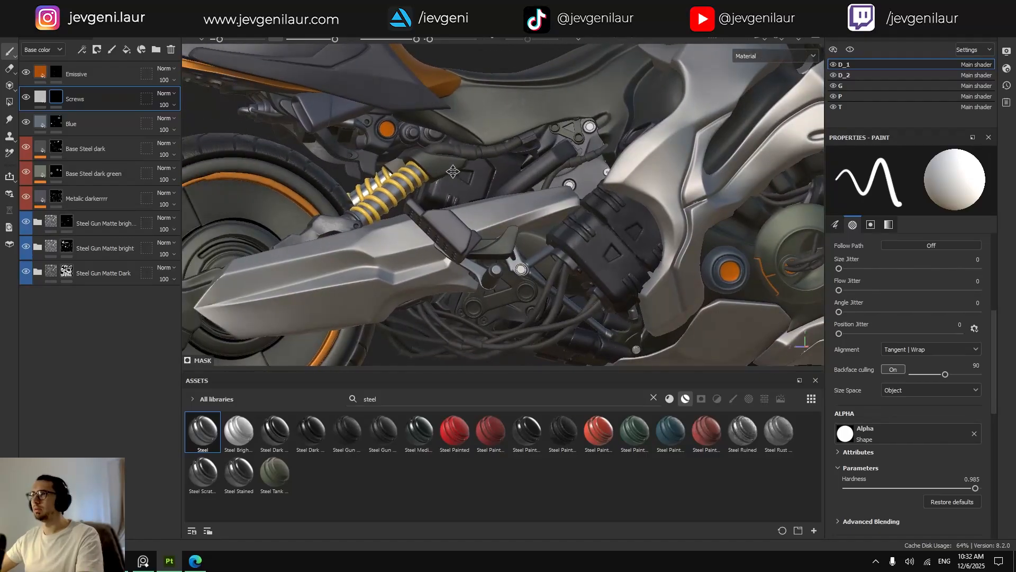
pyautogui.keyDown('alt'); pyautogui.moveTo(504, 181); pyautogui.dragTo(707, 215, button='middle'); pyautogui.keyUp('alt')
pyautogui.keyDown('alt'); pyautogui.moveTo(708, 215); pyautogui.dragTo(688, 204); pyautogui.keyUp('alt')
pyautogui.click(834, 64)
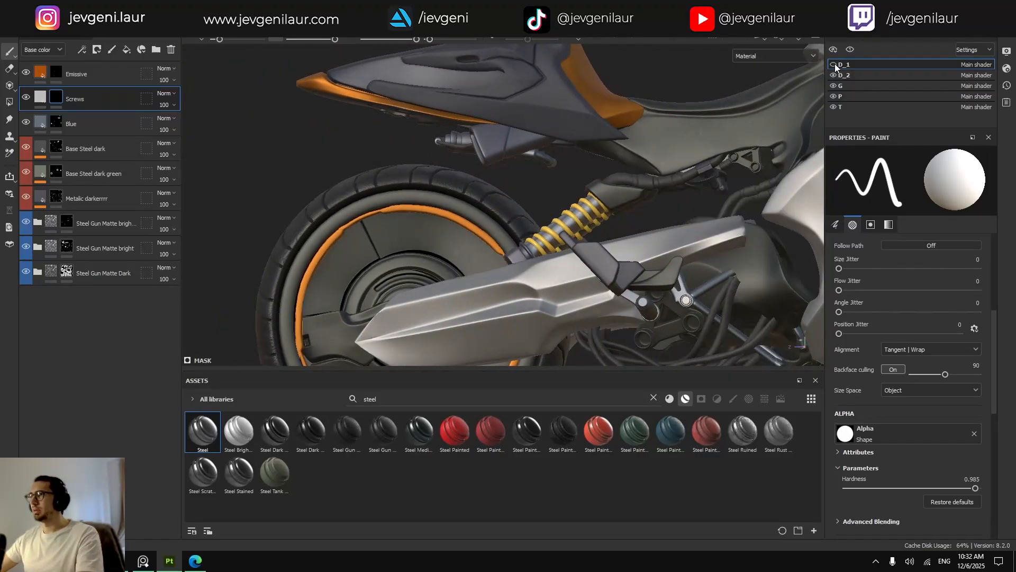
pyautogui.click(834, 65)
pyautogui.keyDown('alt'); pyautogui.moveTo(598, 175); pyautogui.dragTo(649, 153, button='right'); pyautogui.keyUp('alt')
pyautogui.keyDown('alt'); pyautogui.moveTo(648, 153); pyautogui.dragTo(559, 185, button='middle'); pyautogui.keyUp('alt')
pyautogui.keyDown('alt'); pyautogui.moveTo(529, 158); pyautogui.dragTo(571, 138, button='right'); pyautogui.keyUp('alt')
pyautogui.keyDown('alt'); pyautogui.moveTo(508, 106); pyautogui.dragTo(521, 159, button='middle'); pyautogui.keyUp('alt')
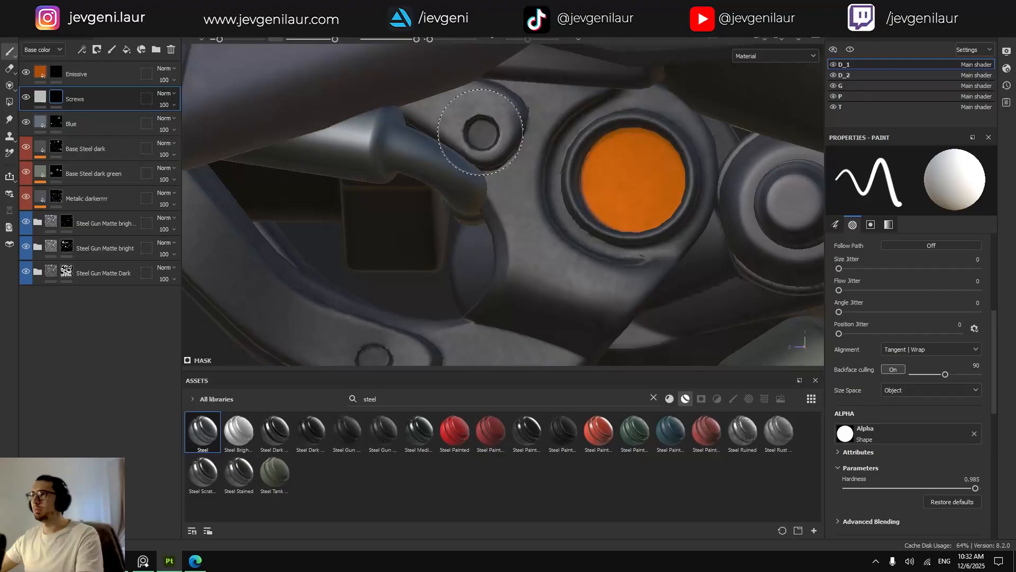
pyautogui.keyDown('ctrl'); pyautogui.moveTo(485, 132); pyautogui.dragTo(472, 132, button='right'); pyautogui.keyUp('ctrl')
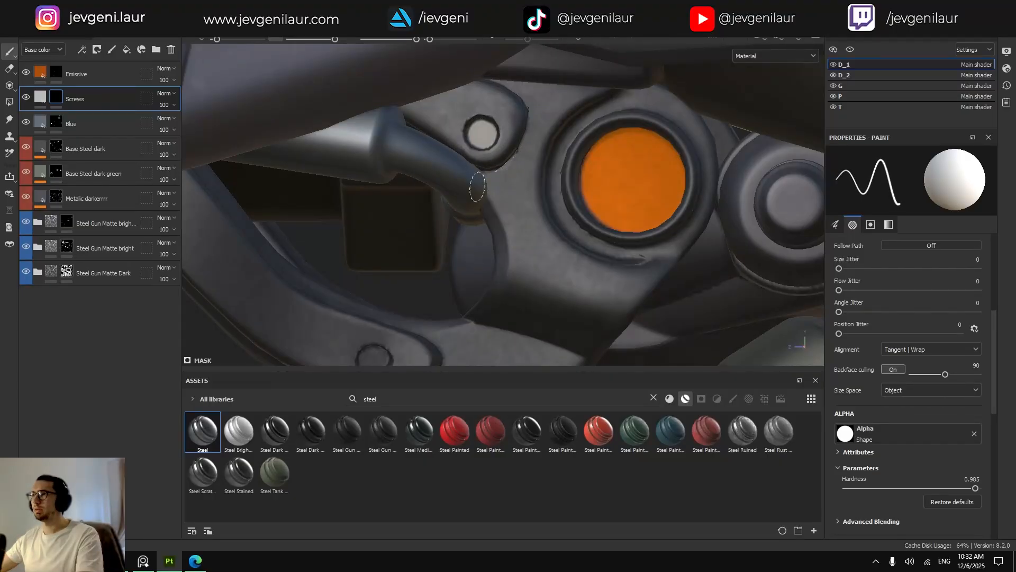
# Paint the small bolt on the lower plate behind the hoses, beneath the footrest bracket, in the Screws mask.
pyautogui.keyDown('alt'); pyautogui.moveTo(477, 189); pyautogui.dragTo(465, 220); pyautogui.keyUp('alt')
pyautogui.keyDown('alt'); pyautogui.moveTo(416, 271); pyautogui.dragTo(344, 302, button='right'); pyautogui.keyUp('alt')
pyautogui.keyDown('alt'); pyautogui.moveTo(556, 296); pyautogui.dragTo(494, 244, button='middle'); pyautogui.keyUp('alt')
pyautogui.press('Tab')
pyautogui.keyDown('alt'); pyautogui.moveTo(603, 436); pyautogui.dragTo(558, 294, button='middle'); pyautogui.keyUp('alt')
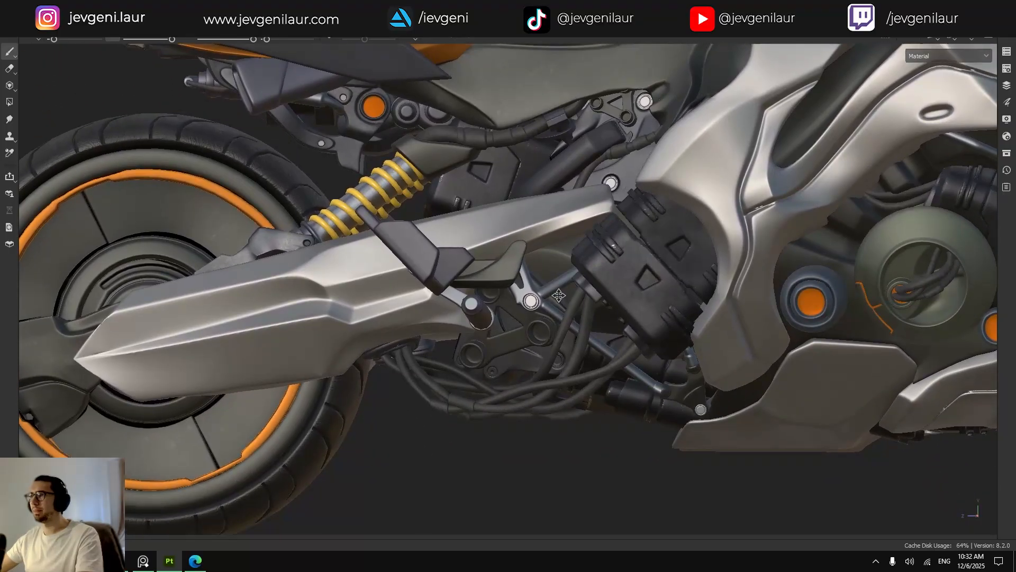
pyautogui.keyDown('alt'); pyautogui.moveTo(558, 295); pyautogui.dragTo(582, 244); pyautogui.keyUp('alt')
pyautogui.press('Tab')
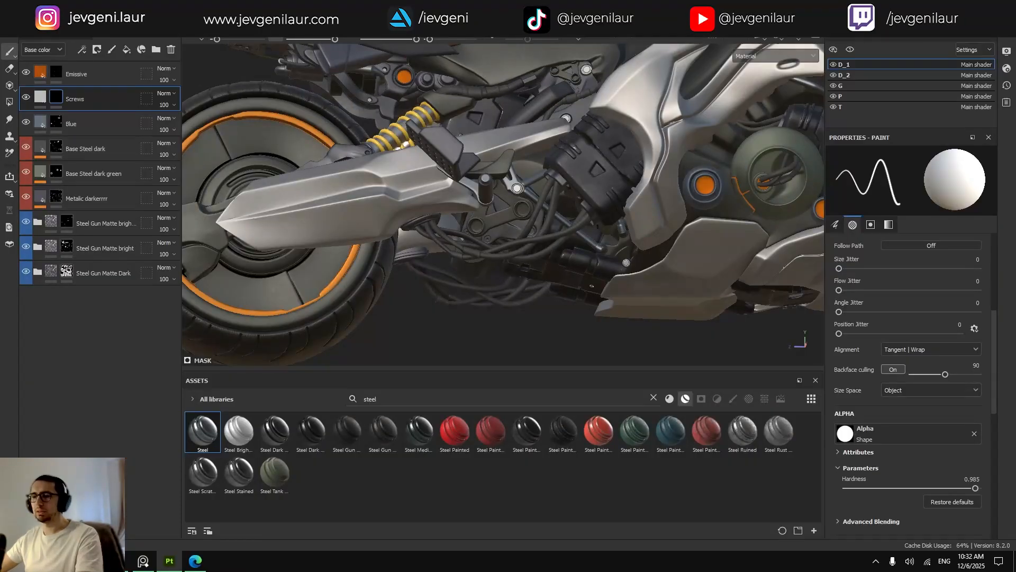
pyautogui.press('Tab')
pyautogui.scroll(10, 520, 347)
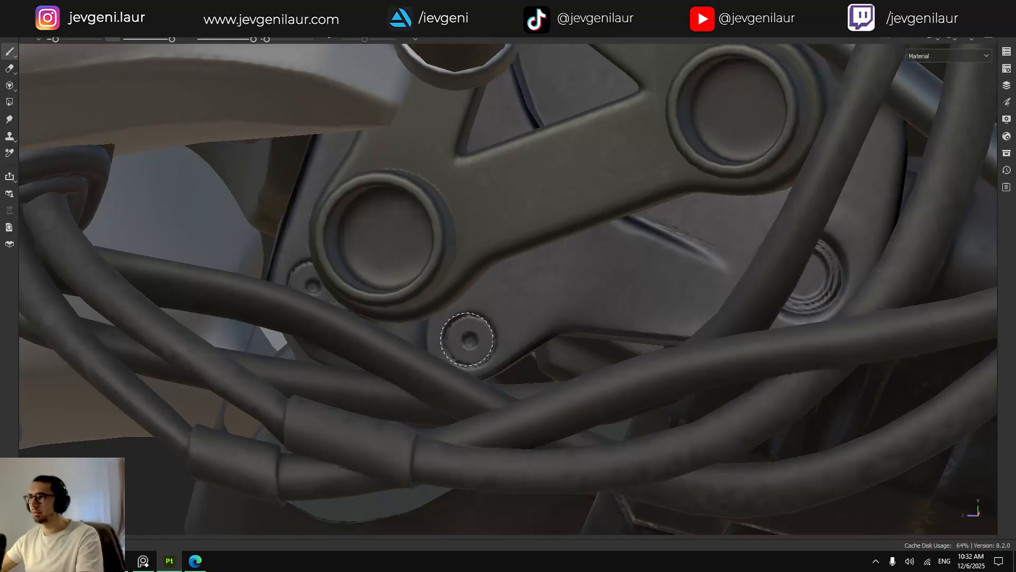
pyautogui.click(467, 339)
pyautogui.scroll(-3, 468, 340)
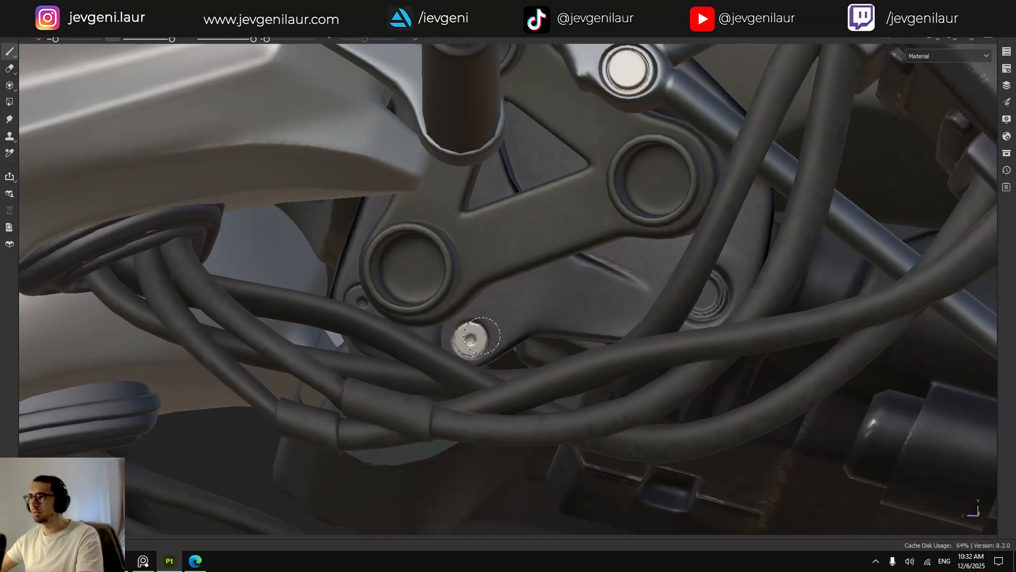
# Paint the ringed bolt between the hoses and the unpainted small corner bolt of the same grey plate in the Screws mask.
pyautogui.keyDown('alt'); pyautogui.moveTo(767, 303); pyautogui.dragTo(731, 296); pyautogui.keyUp('alt')
pyautogui.click(729, 288)
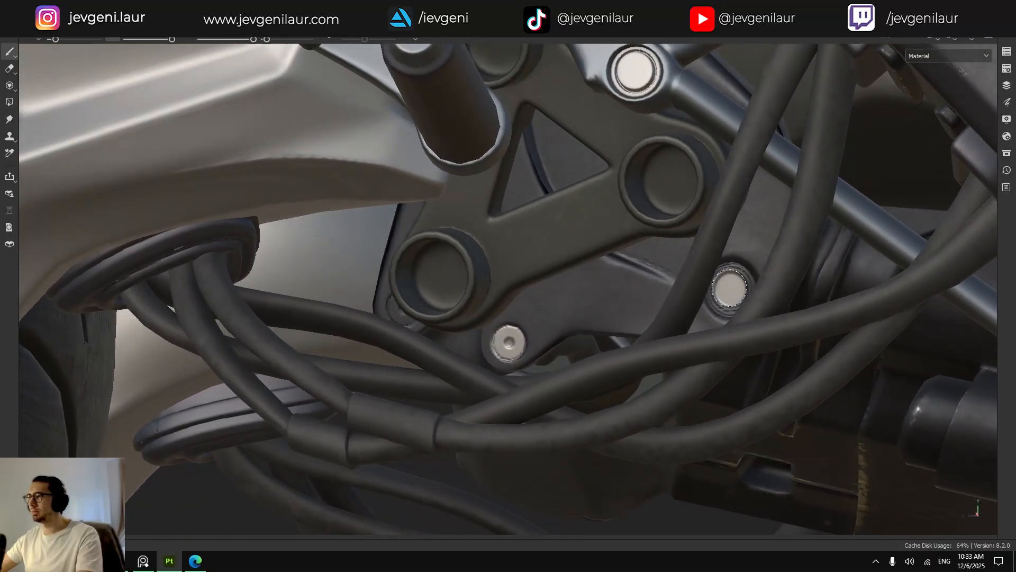
pyautogui.press('F3')
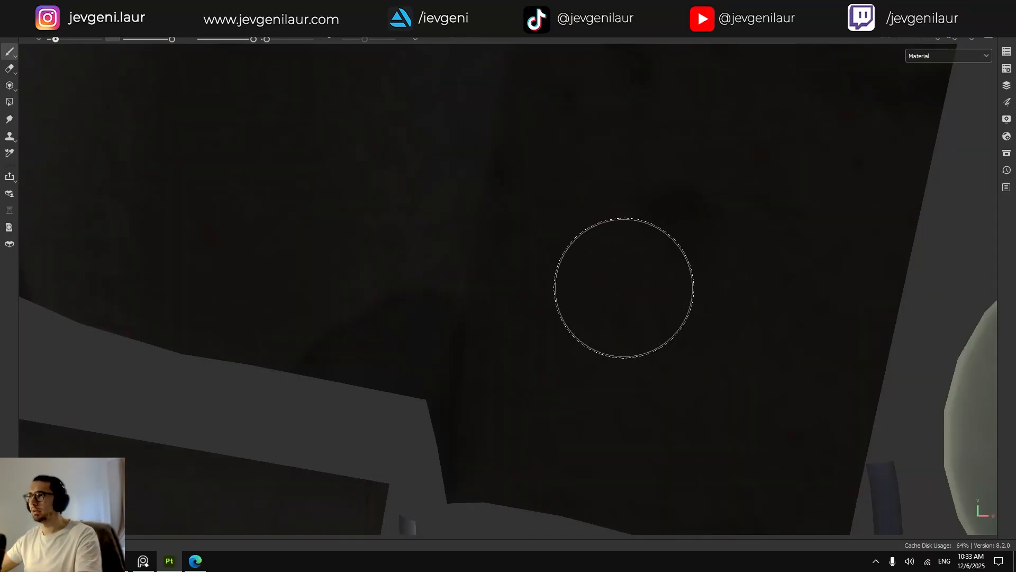
pyautogui.scroll(-6, 494, 246)
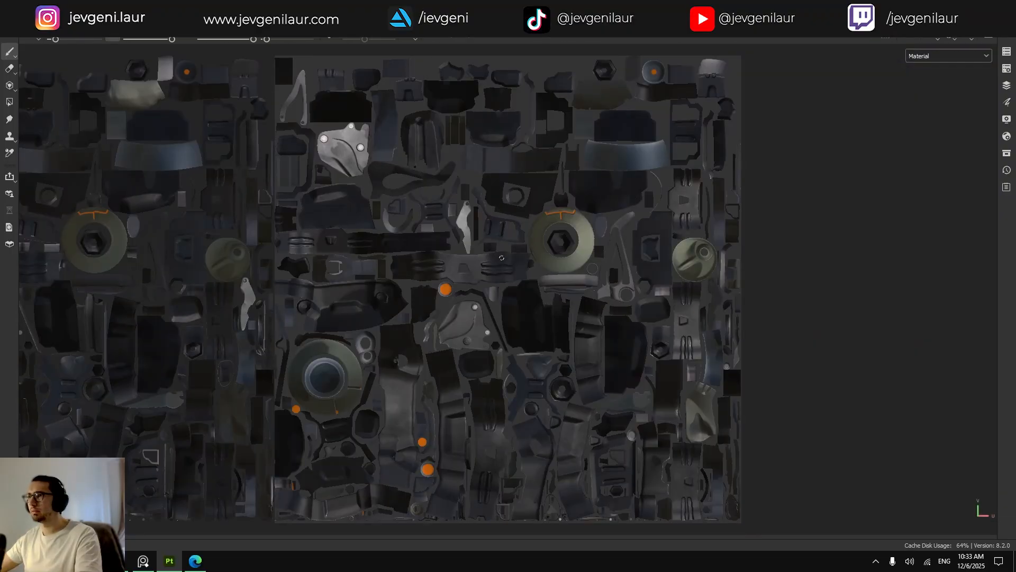
pyautogui.scroll(8, 480, 323)
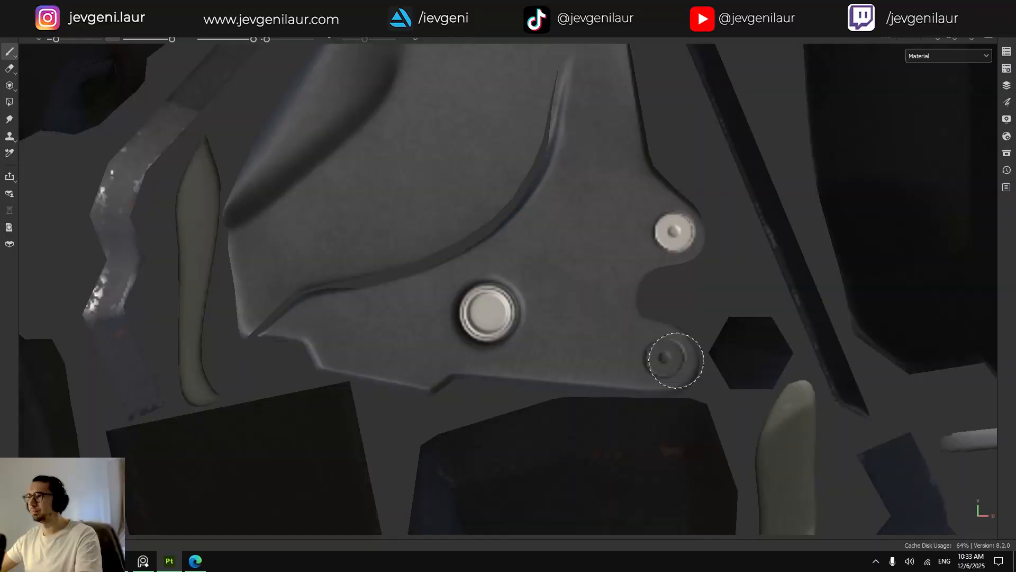
pyautogui.click(665, 360)
pyautogui.scroll(-3, 708, 367)
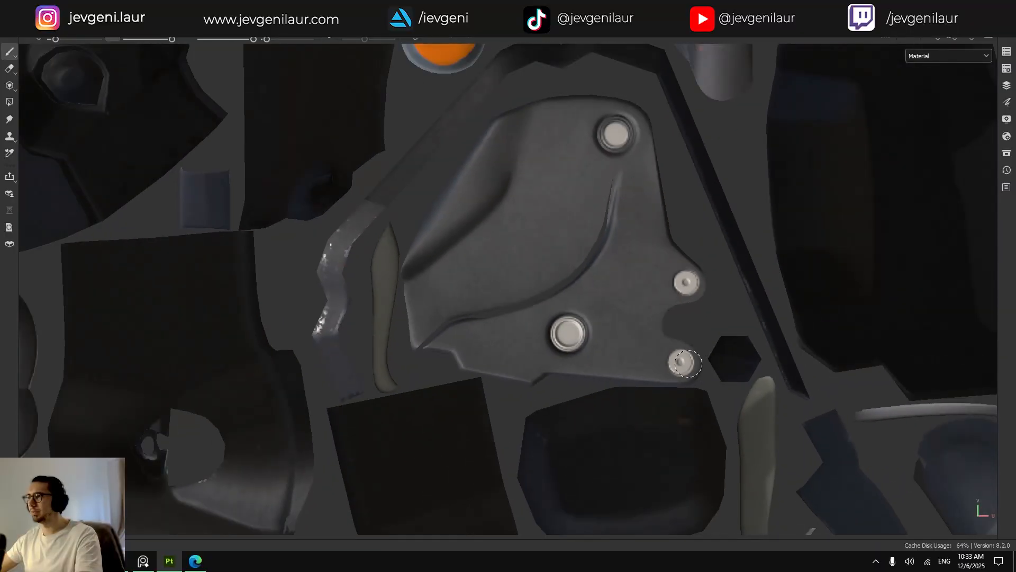
pyautogui.scroll(6, 687, 360)
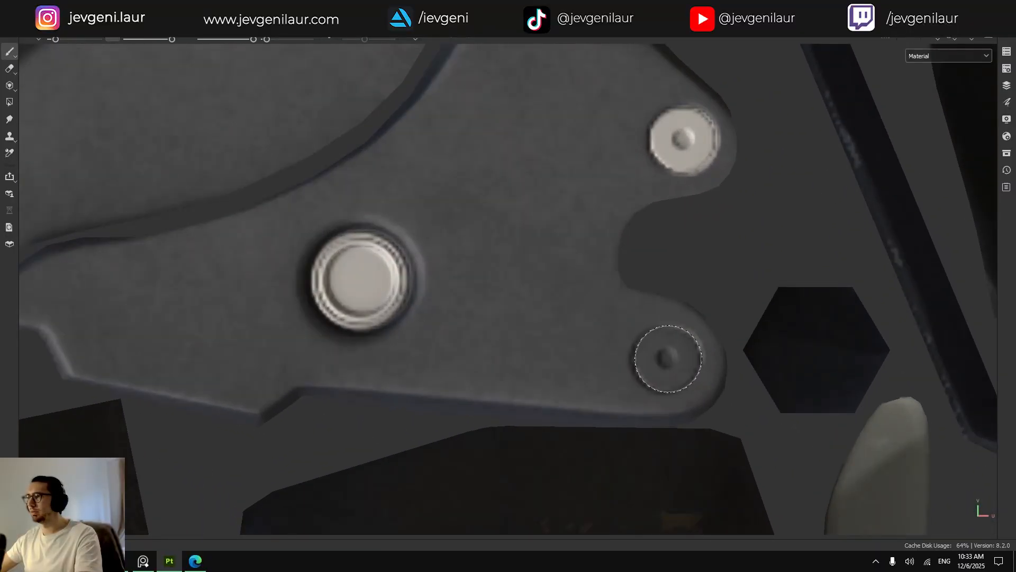
pyautogui.scroll(-6, 665, 360)
# Check the D_1 UV layout for missed bolts and paint the small corner bolt on the bright grey plate in the Screws mask.
pyautogui.moveTo(642, 297); pyautogui.dragTo(563, 451, button='middle')
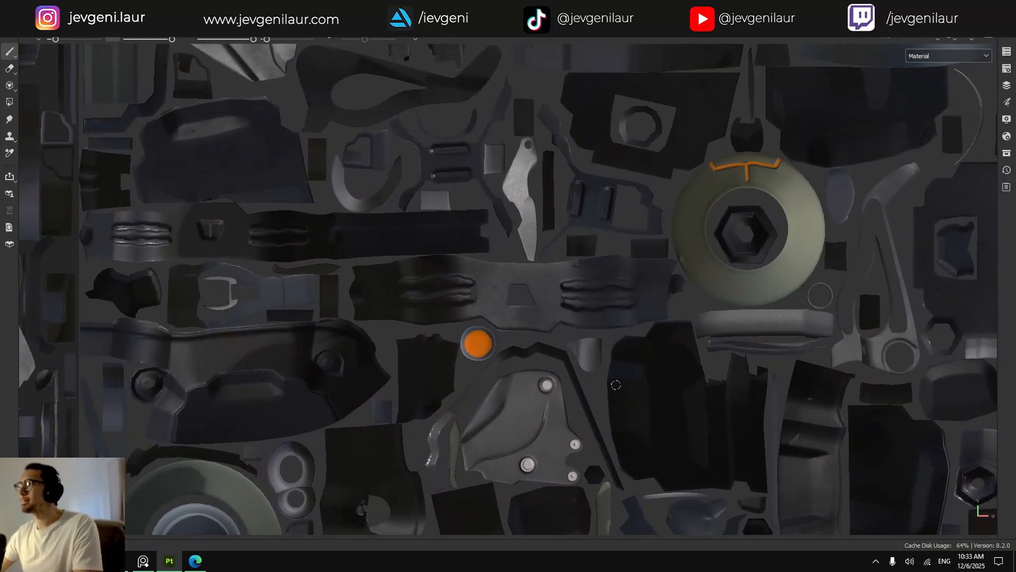
pyautogui.moveTo(614, 379)
pyautogui.mouseDown(button='middle')
pyautogui.moveTo(513, 183)
pyautogui.moveTo(590, 209)
pyautogui.moveTo(721, 219)
pyautogui.moveTo(531, 227)
pyautogui.moveTo(497, 241)
pyautogui.moveTo(424, 376)
pyautogui.mouseUp(button='middle')
pyautogui.keyDown('alt'); pyautogui.moveTo(478, 278); pyautogui.dragTo(444, 410, button='middle'); pyautogui.keyUp('alt')
pyautogui.keyDown('alt'); pyautogui.moveTo(442, 297); pyautogui.dragTo(434, 410, button='middle'); pyautogui.keyUp('alt')
pyautogui.keyDown('alt'); pyautogui.moveTo(420, 257); pyautogui.dragTo(434, 411, button='middle'); pyautogui.keyUp('alt')
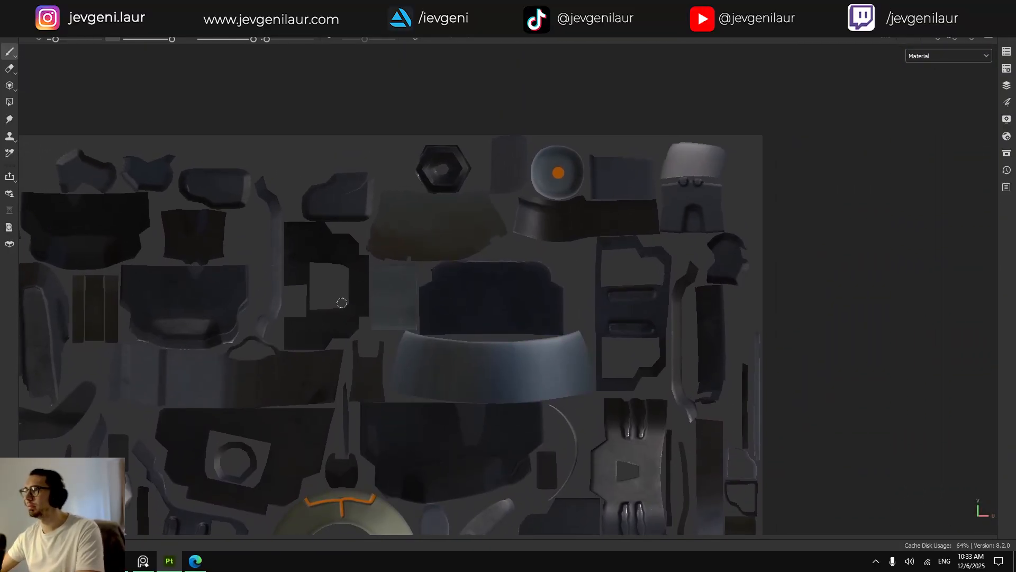
pyautogui.press('F1')
pyautogui.press('F2')
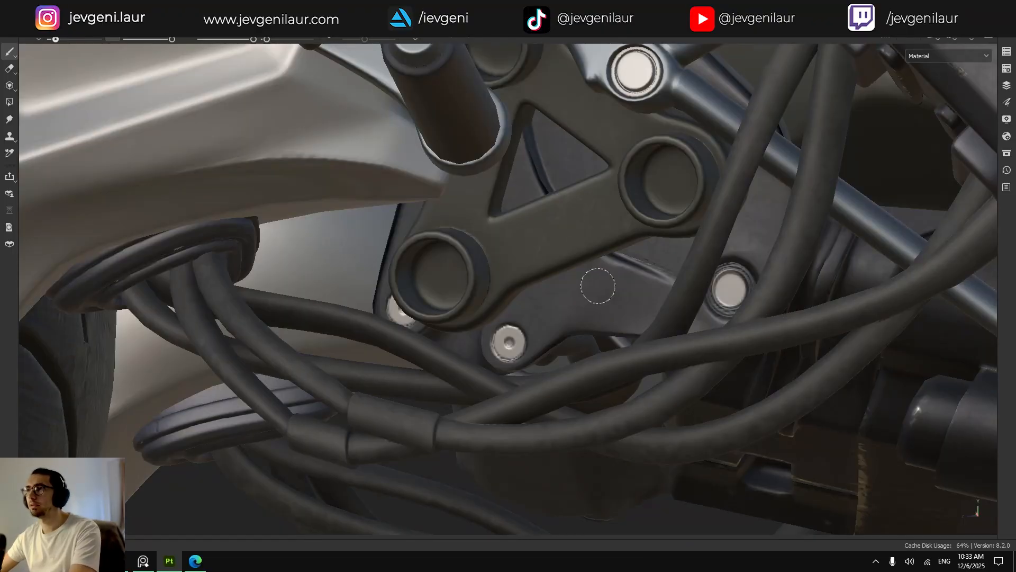
pyautogui.press('F3')
pyautogui.keyDown('alt'); pyautogui.moveTo(146, 298); pyautogui.dragTo(388, 297, button='middle'); pyautogui.keyUp('alt')
pyautogui.scroll(6, 388, 297)
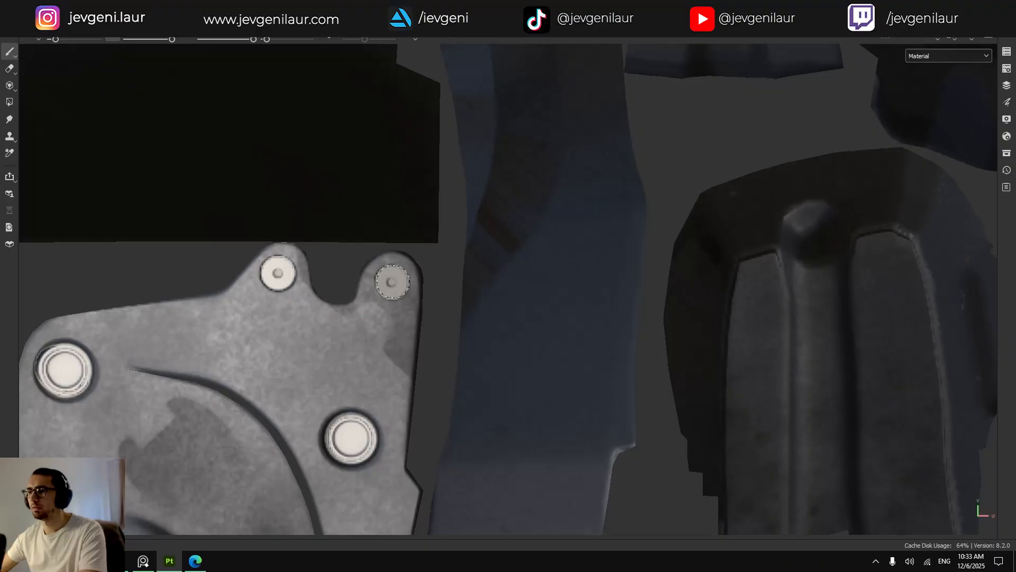
pyautogui.press('F2')
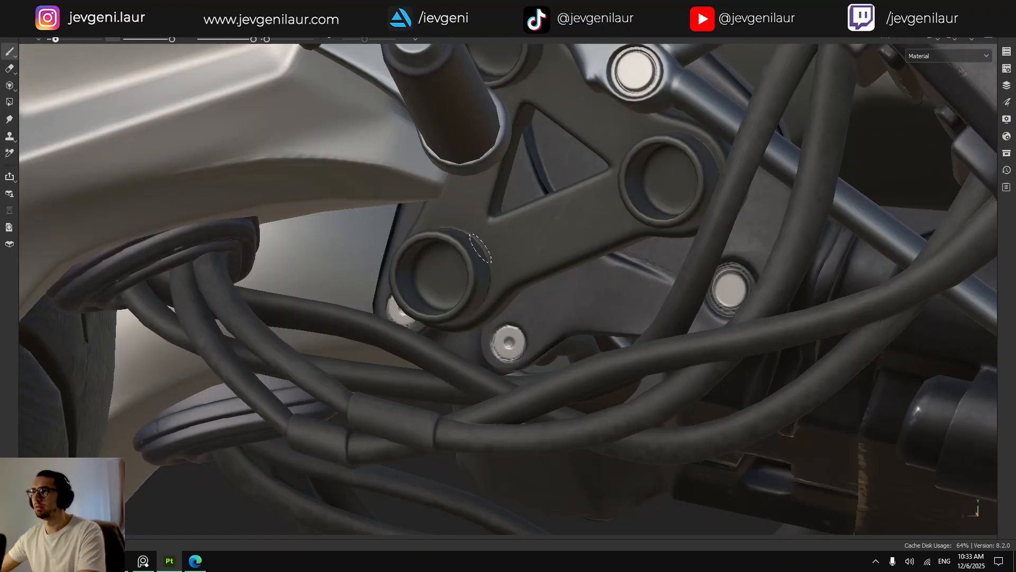
# Switch to the D_2 texture set and select the mask of its Screws layer for painting.
pyautogui.scroll(-5, 480, 248)
pyautogui.press('f')
pyautogui.scroll(5, 530, 329)
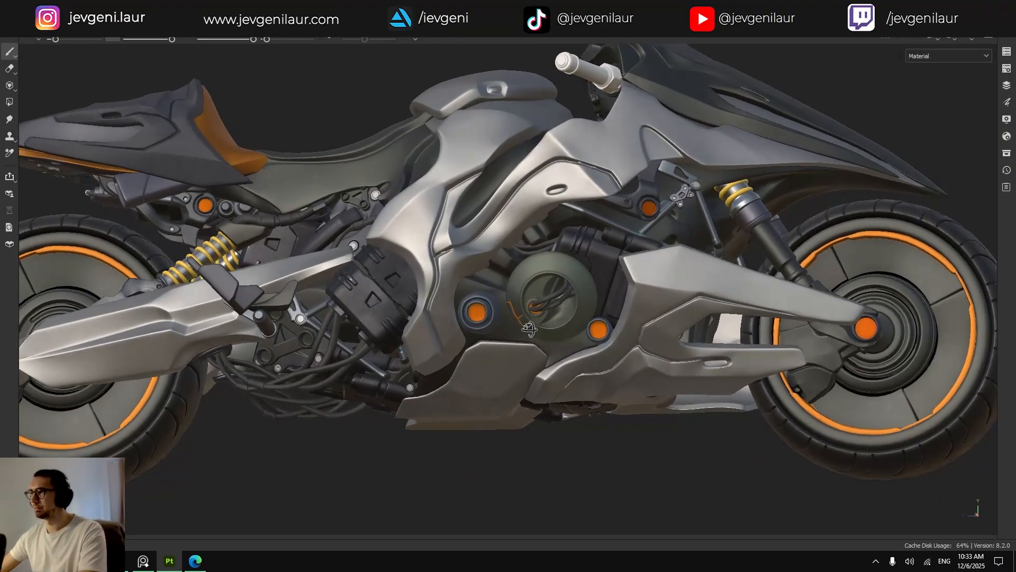
pyautogui.keyDown('alt'); pyautogui.moveTo(529, 329); pyautogui.dragTo(509, 337); pyautogui.keyUp('alt')
pyautogui.scroll(4, 667, 194)
pyautogui.press('Tab')
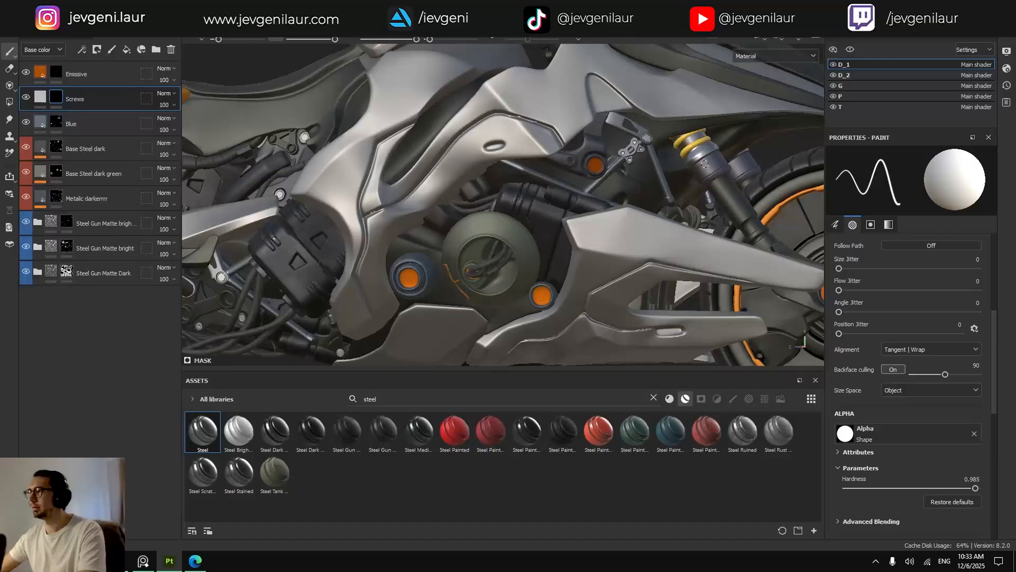
pyautogui.click(830, 77)
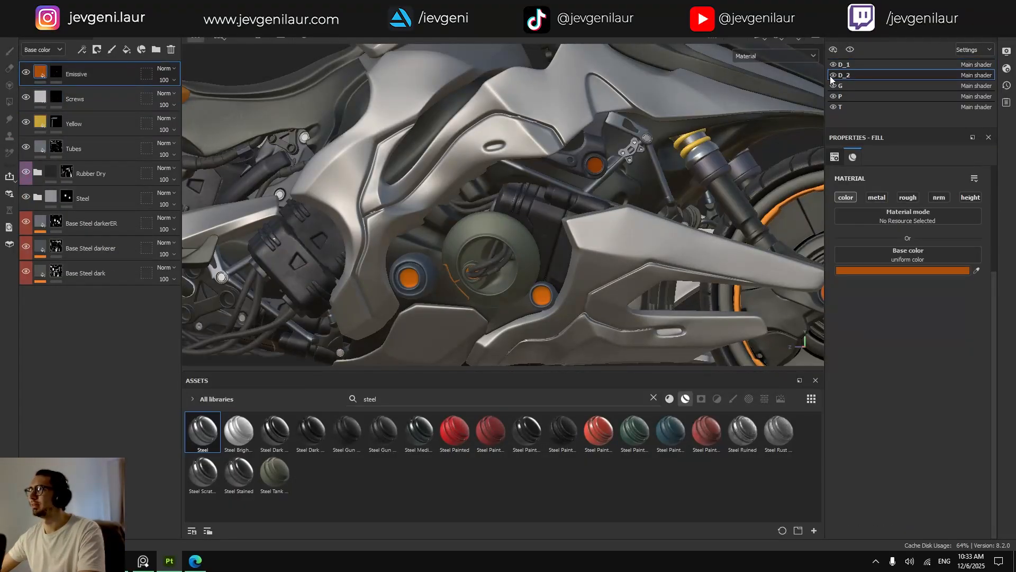
pyautogui.click(64, 100)
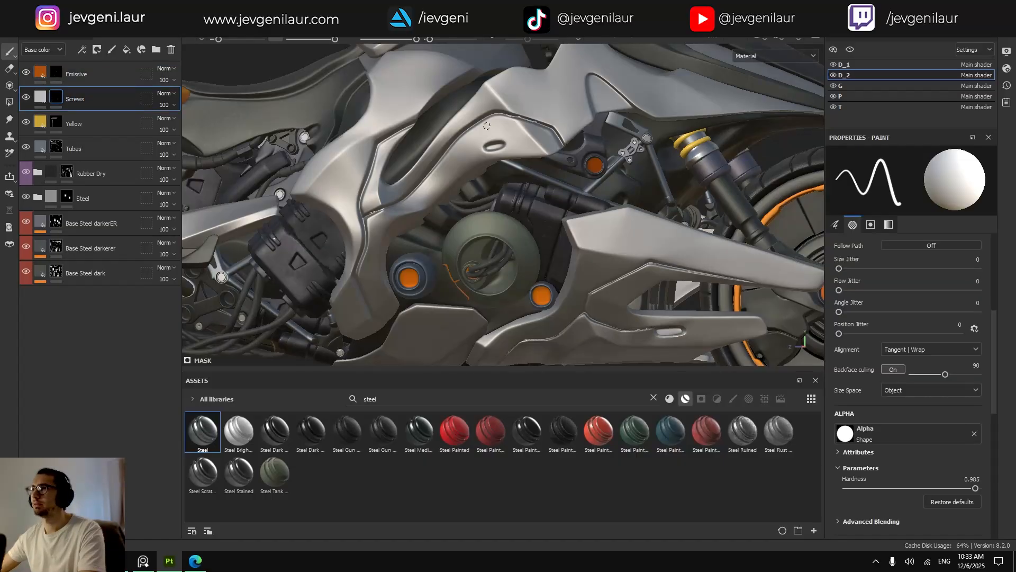
# Examine the D_2 UV layout for bolts and screw heads that are not yet painted in the Screws mask.
pyautogui.press('F3')
pyautogui.press('Tab')
pyautogui.press('f')
pyautogui.scroll(4, 502, 224)
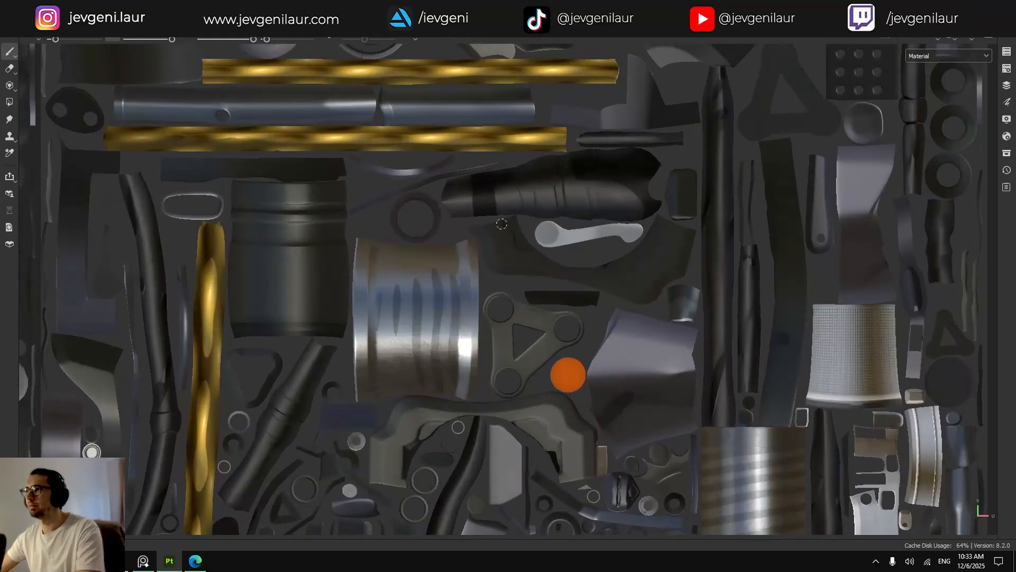
pyautogui.keyDown('alt'); pyautogui.moveTo(469, 360); pyautogui.dragTo(512, 166, button='middle'); pyautogui.keyUp('alt')
pyautogui.keyDown('alt'); pyautogui.moveTo(518, 396); pyautogui.dragTo(454, 262, button='middle'); pyautogui.keyUp('alt')
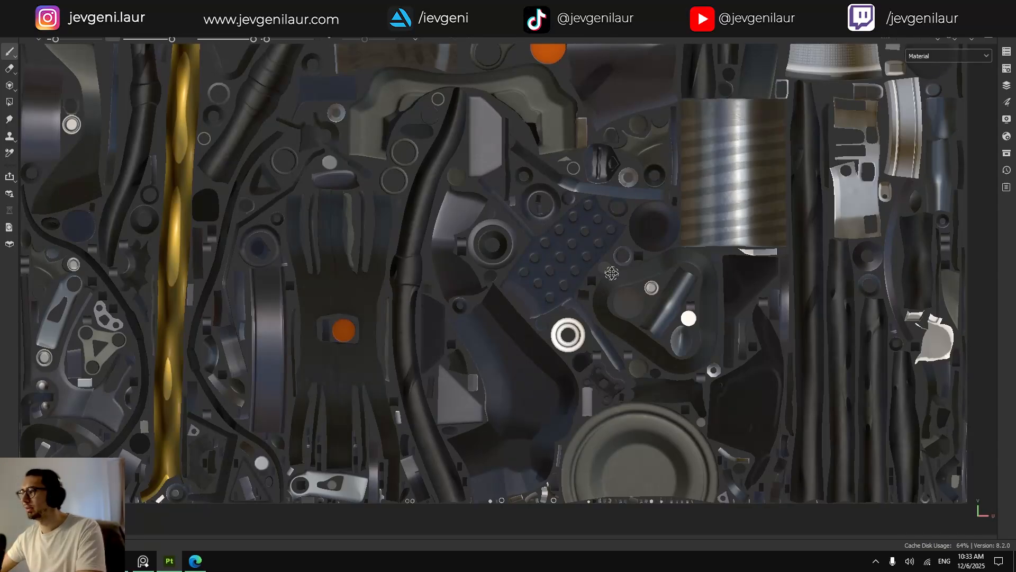
pyautogui.moveTo(612, 273)
pyautogui.keyDown('alt'); pyautogui.mouseDown(button='middle')
pyautogui.moveTo(467, 288)
pyautogui.moveTo(442, 312)
pyautogui.moveTo(555, 380)
pyautogui.moveTo(652, 399)
pyautogui.moveTo(791, 334)
pyautogui.moveTo(801, 409)
pyautogui.moveTo(796, 205)
pyautogui.mouseUp(button='middle'); pyautogui.keyUp('alt')
pyautogui.moveTo(733, 373)
pyautogui.keyDown('alt'); pyautogui.mouseDown(button='middle')
pyautogui.moveTo(675, 212)
pyautogui.moveTo(648, 215)
pyautogui.mouseUp(button='middle'); pyautogui.keyUp('alt')
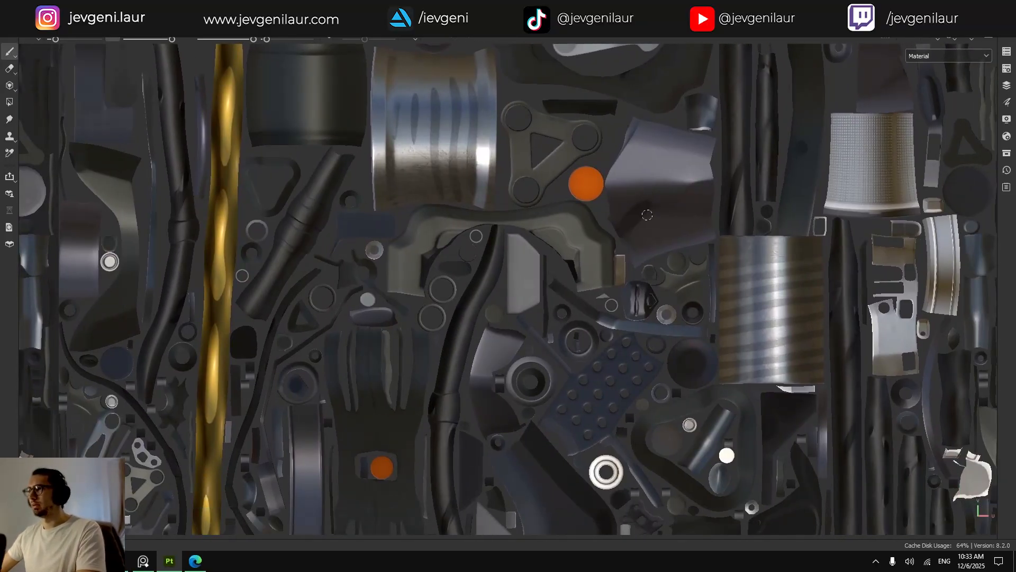
pyautogui.keyDown('alt'); pyautogui.moveTo(649, 307); pyautogui.dragTo(631, 210, button='middle'); pyautogui.keyUp('alt')
# Paint the small round bolt on the dark bracket beside the front orange disc in the D_2 Screws mask.
pyautogui.press('F2')
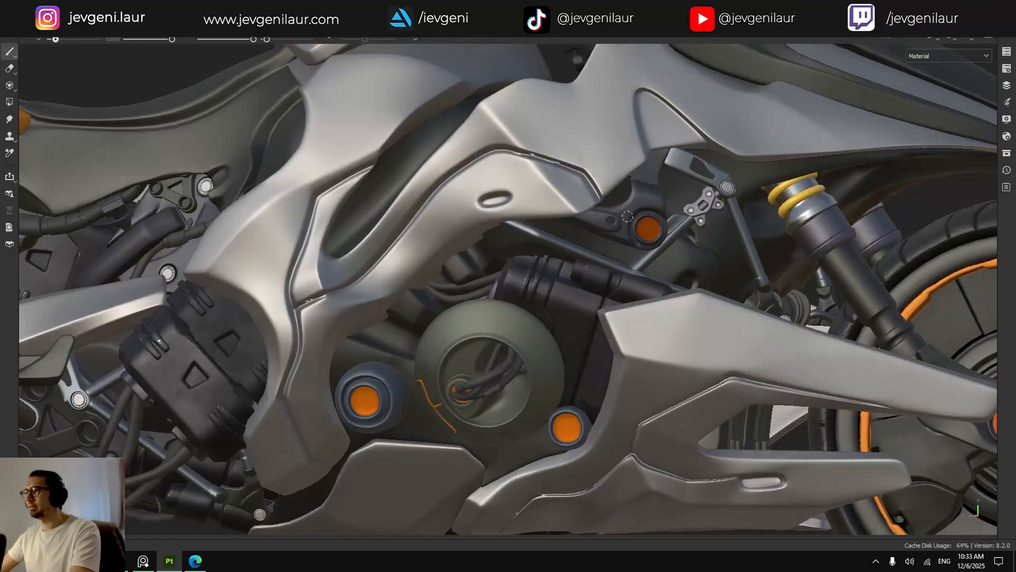
pyautogui.scroll(5, 648, 201)
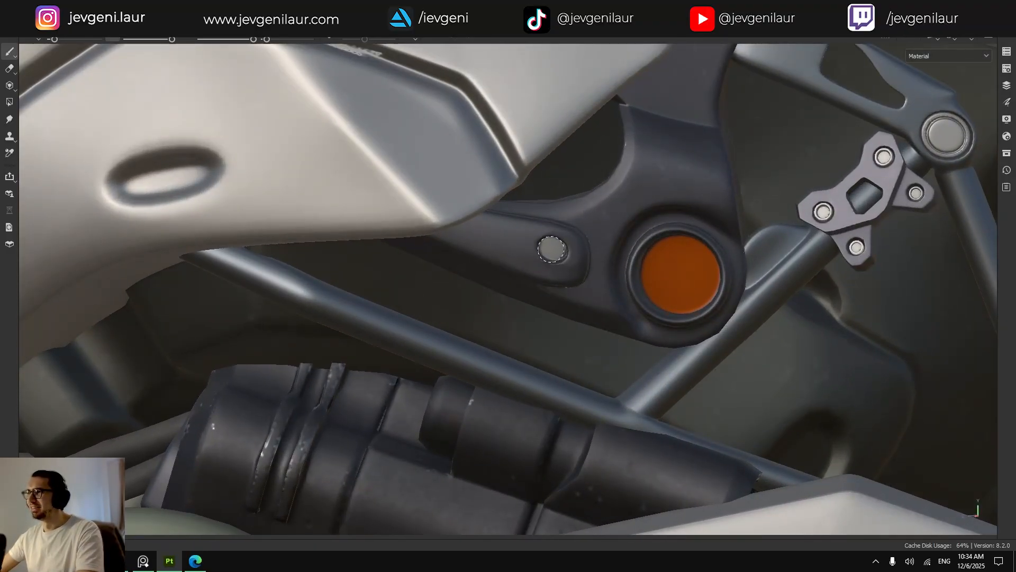
# Try to paint the recessed centre of the lower ring on the triangular bracket under the seat in the D_2 Screws mask.
pyautogui.scroll(-6, 554, 250)
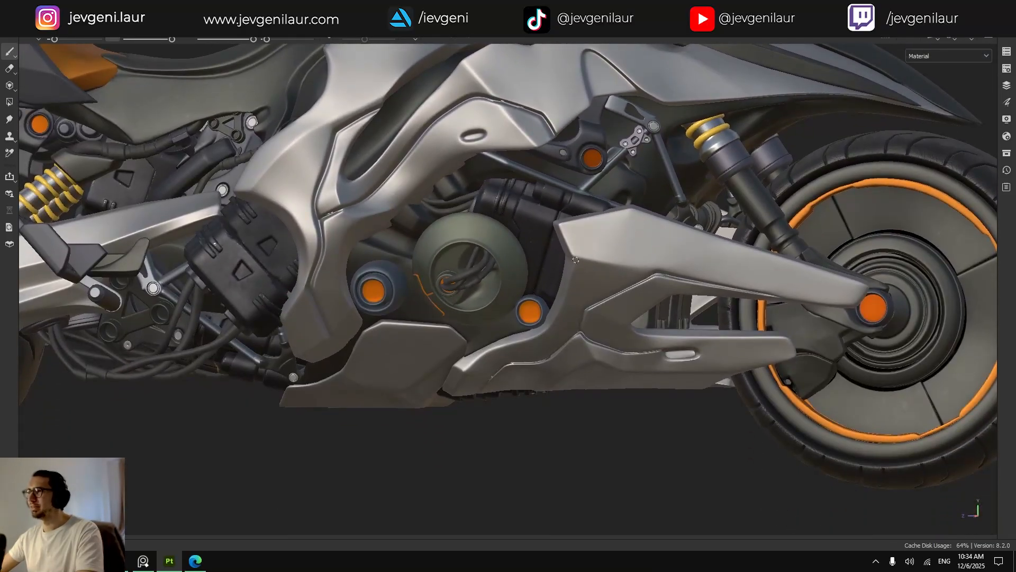
pyautogui.keyDown('alt'); pyautogui.moveTo(575, 259); pyautogui.dragTo(594, 286); pyautogui.keyUp('alt')
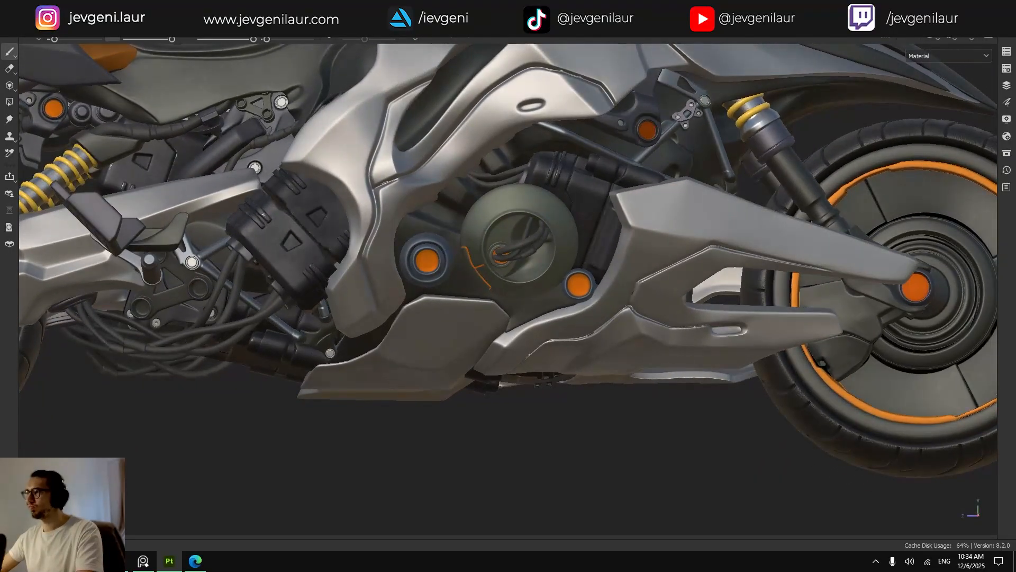
pyautogui.keyDown('ctrl'); pyautogui.keyDown('alt'); pyautogui.moveTo(350, 305); pyautogui.dragTo(603, 321); pyautogui.keyUp('alt'); pyautogui.keyUp('ctrl')
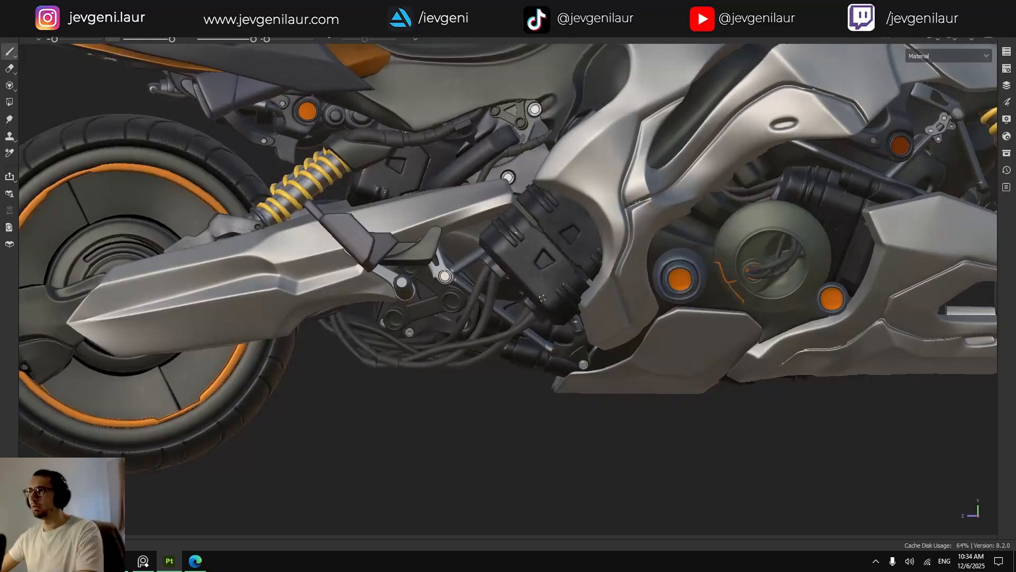
pyautogui.keyDown('ctrl'); pyautogui.keyDown('alt'); pyautogui.moveTo(495, 145); pyautogui.dragTo(548, 220); pyautogui.keyUp('alt'); pyautogui.keyUp('ctrl')
pyautogui.scroll(6, 542, 207)
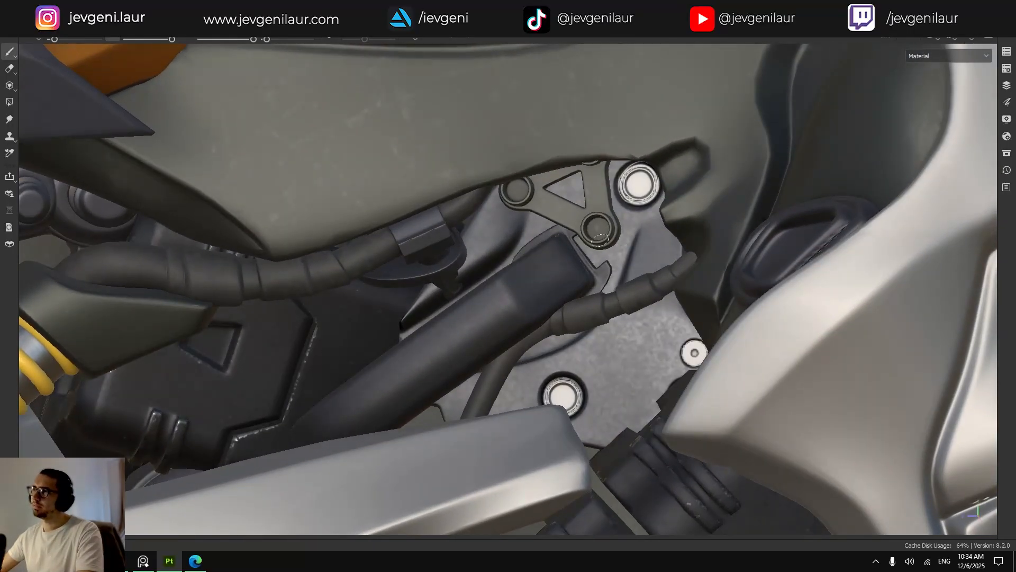
pyautogui.keyDown('alt'); pyautogui.moveTo(600, 240); pyautogui.dragTo(602, 228); pyautogui.keyUp('alt')
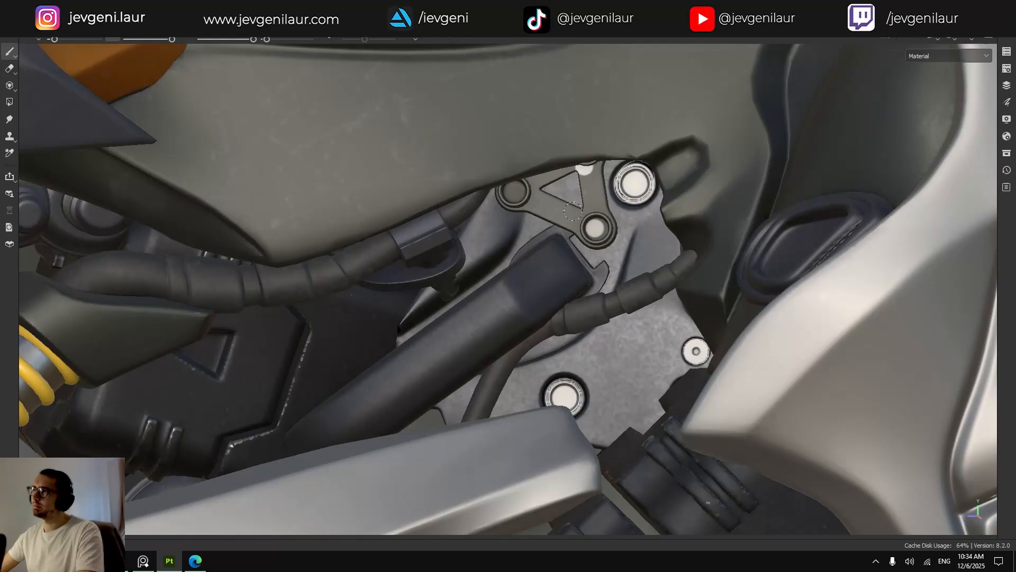
pyautogui.scroll(-8, 574, 212)
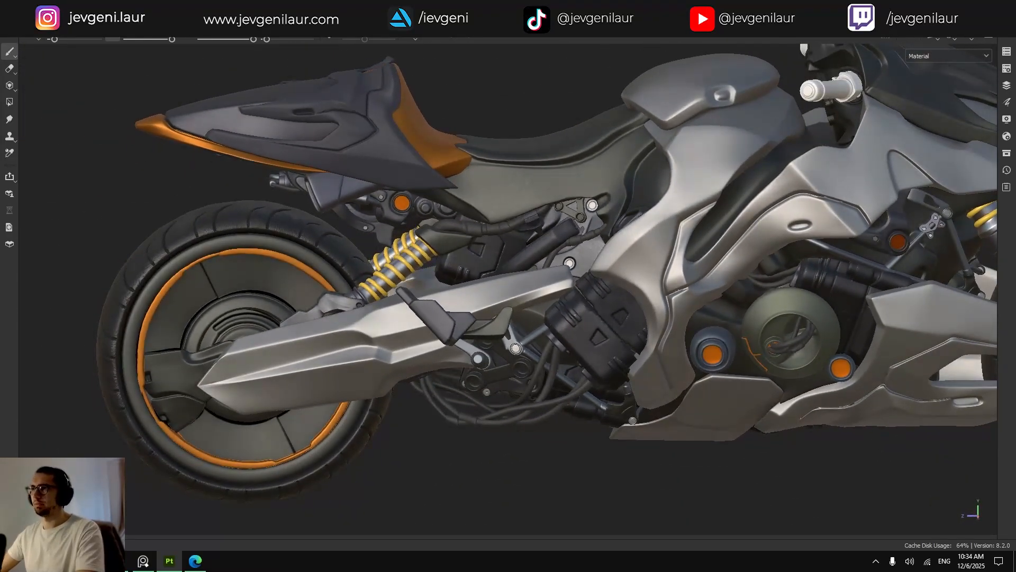
pyautogui.keyDown('alt'); pyautogui.moveTo(532, 216); pyautogui.dragTo(509, 208); pyautogui.keyUp('alt')
pyautogui.press('Tab')
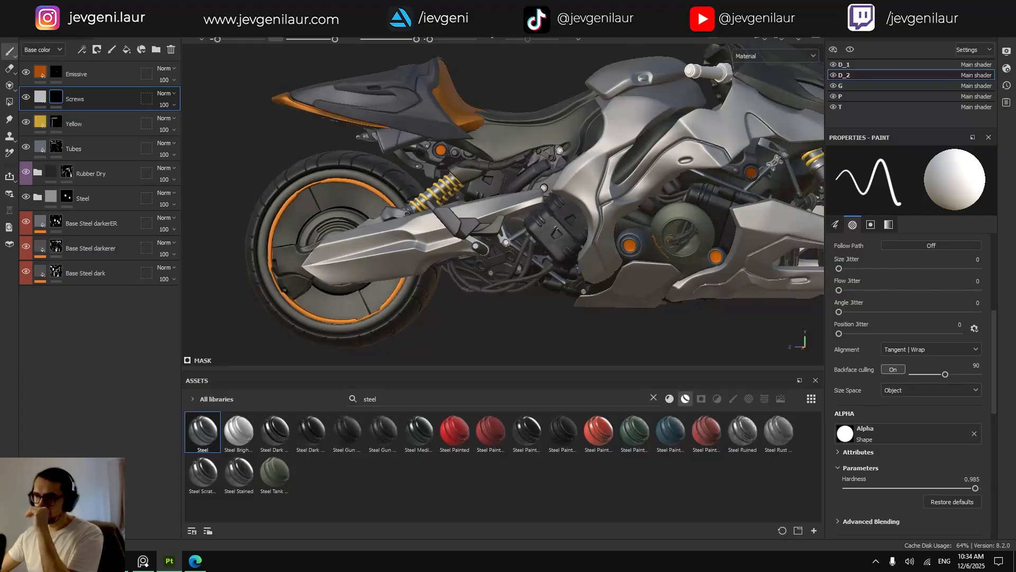
# Clear the asset search, toggle the visibility of texture sets D_2 and D_1 to identify their parts, and select D_1.
pyautogui.click(654, 398)
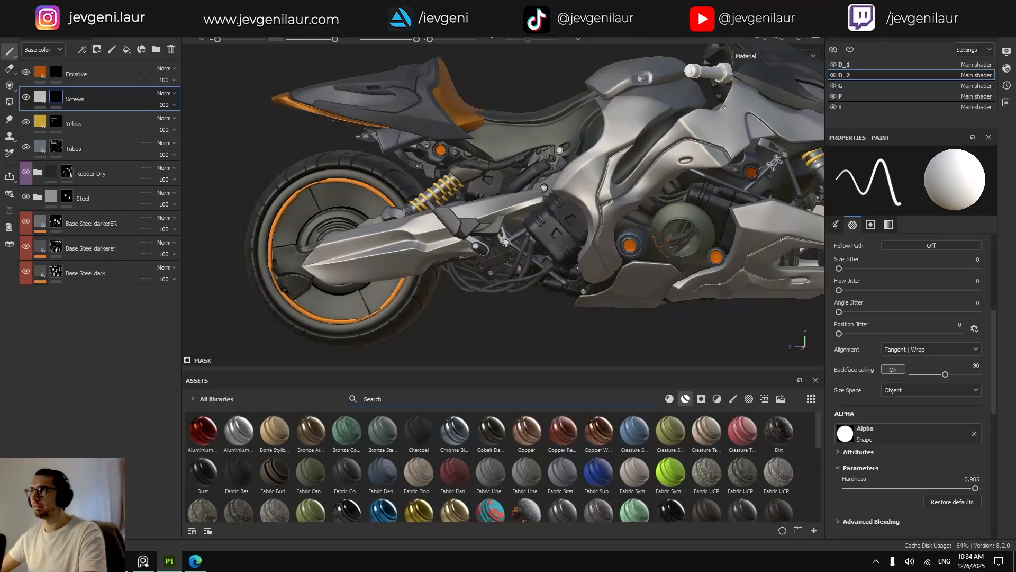
pyautogui.click(834, 75)
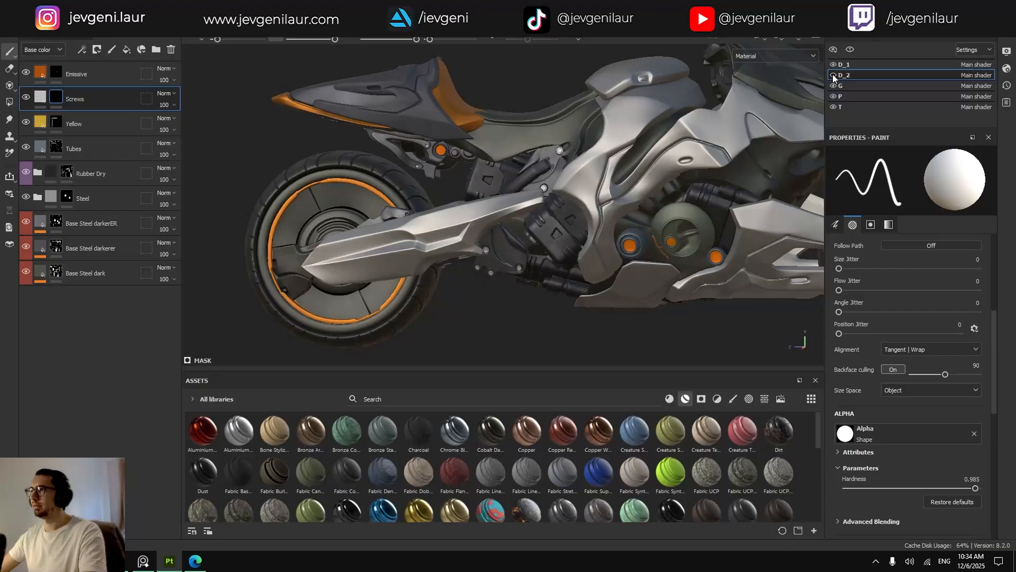
pyautogui.click(834, 75)
pyautogui.click(834, 65)
pyautogui.click(834, 65)
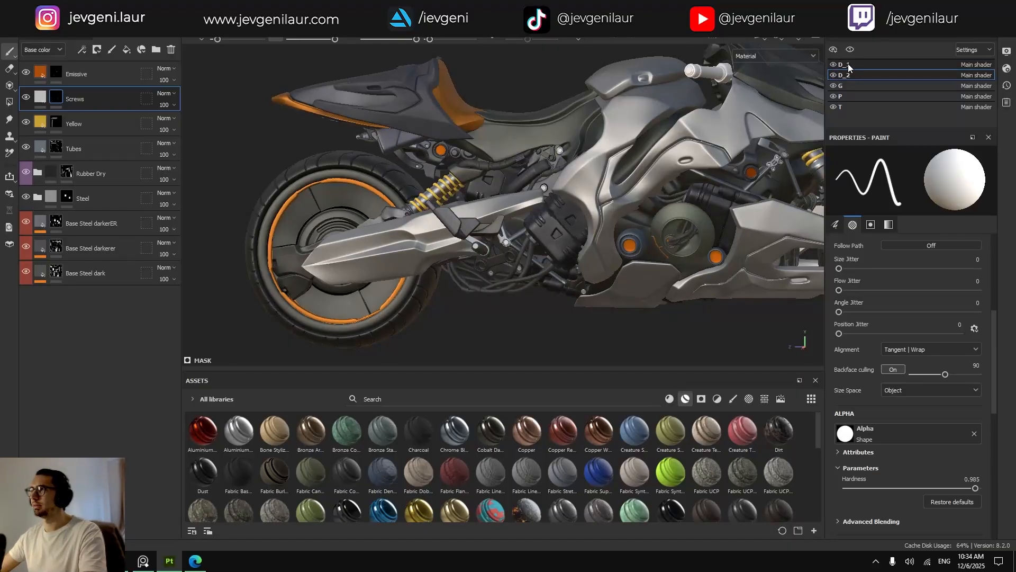
pyautogui.click(848, 65)
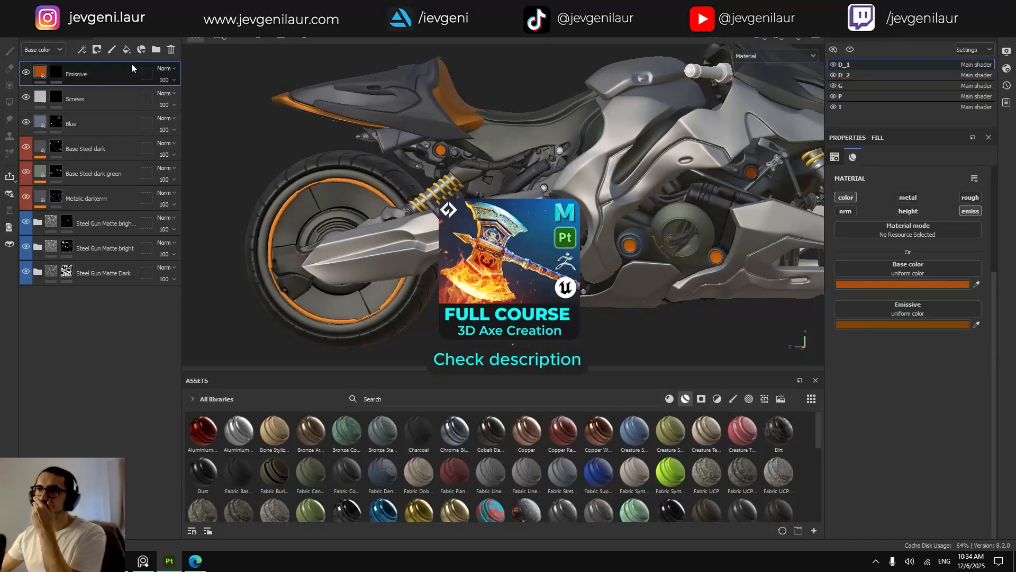
# Filter the asset library to brushes and search for "scr".
pyautogui.click(732, 398)
pyautogui.scroll(-3, 537, 433)
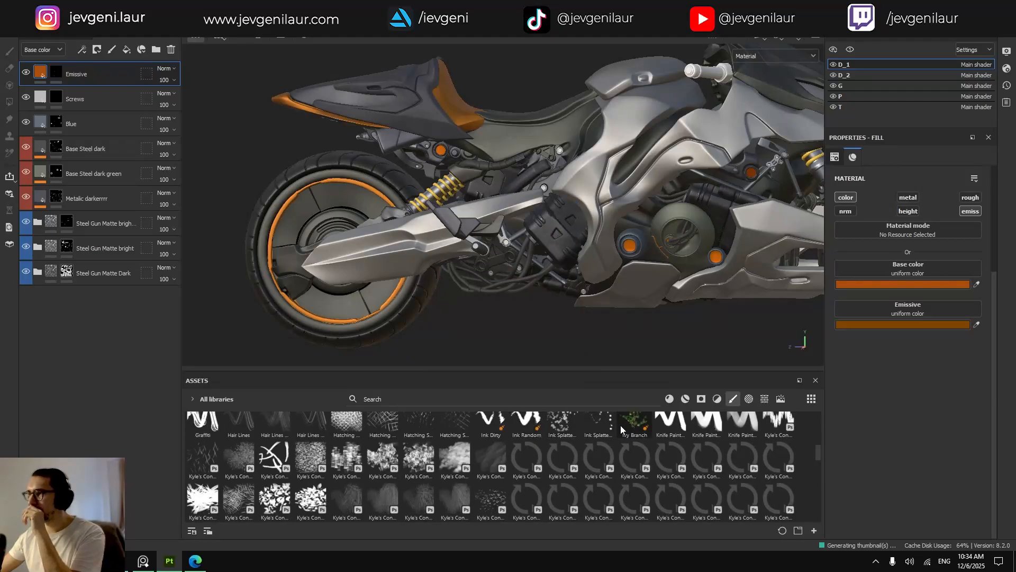
pyautogui.click(537, 402)
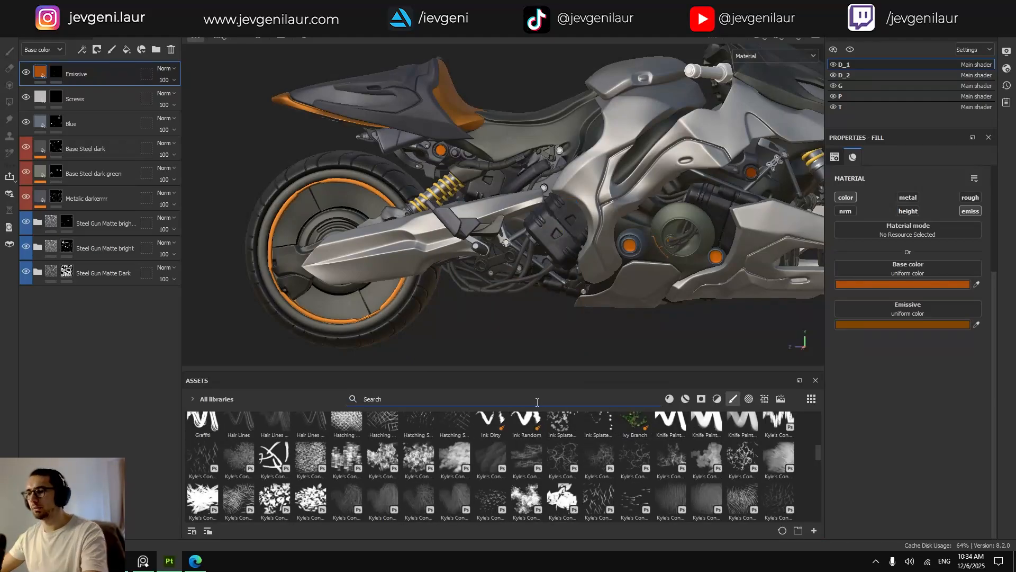
pyautogui.write('scr')
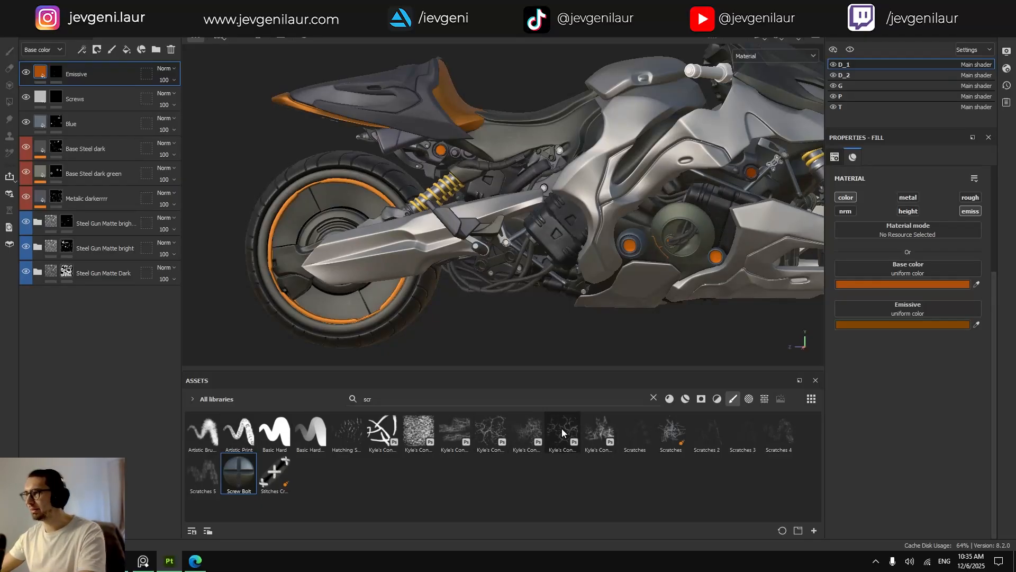
pyautogui.click(127, 50)
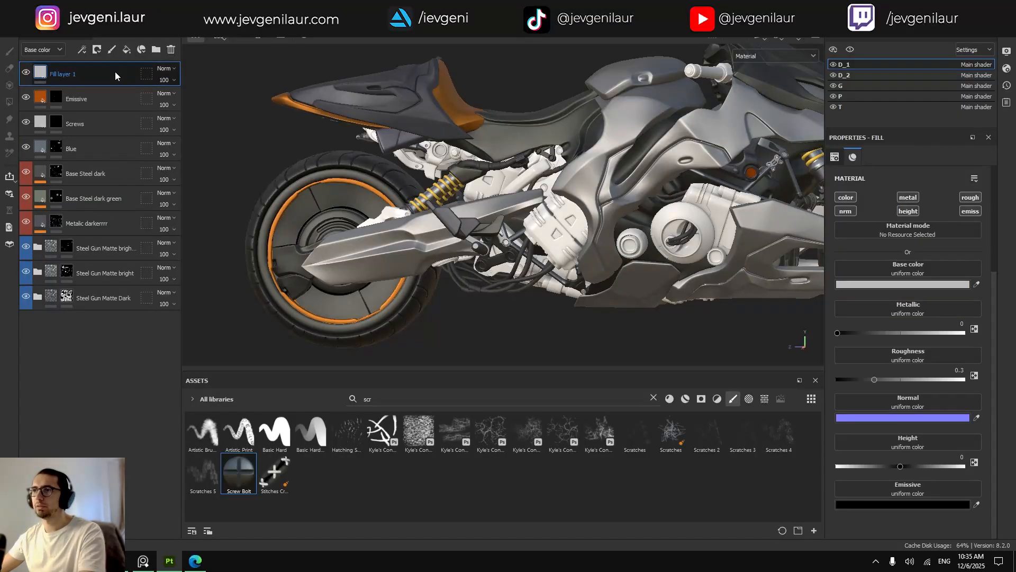
pyautogui.rightClick(86, 74)
pyautogui.click(97, 92)
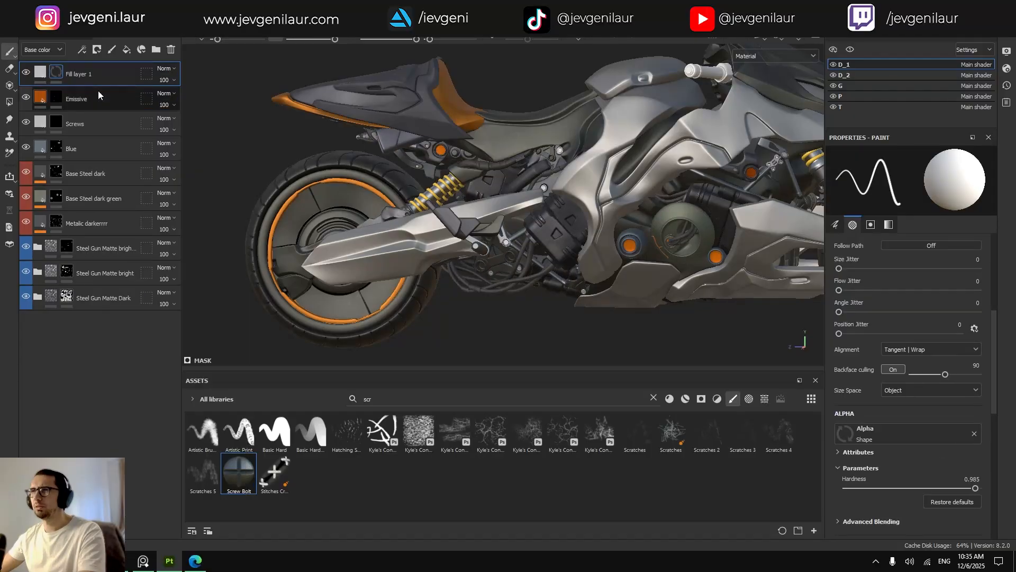
pyautogui.click(230, 472)
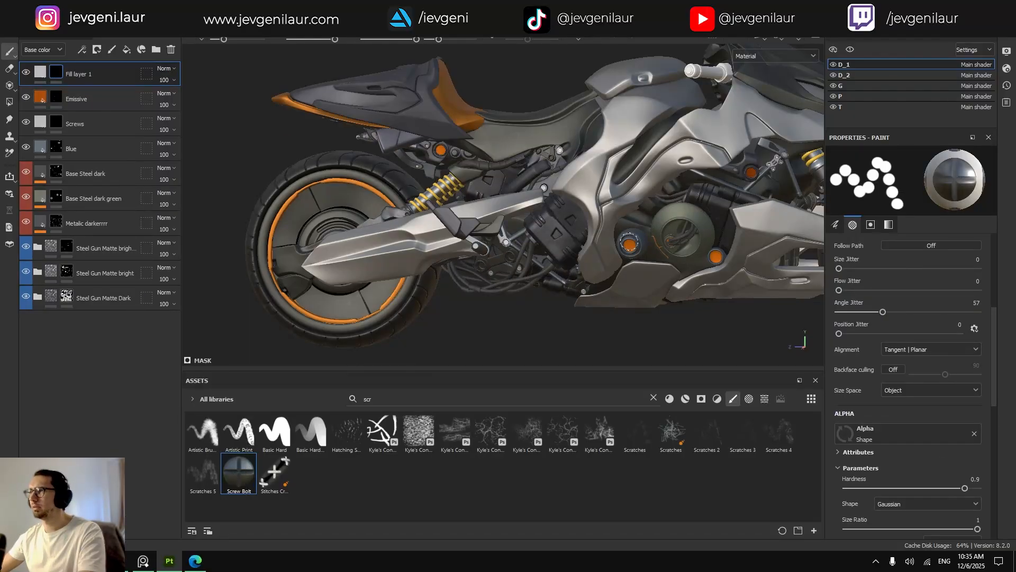
pyautogui.scroll(3, 665, 176)
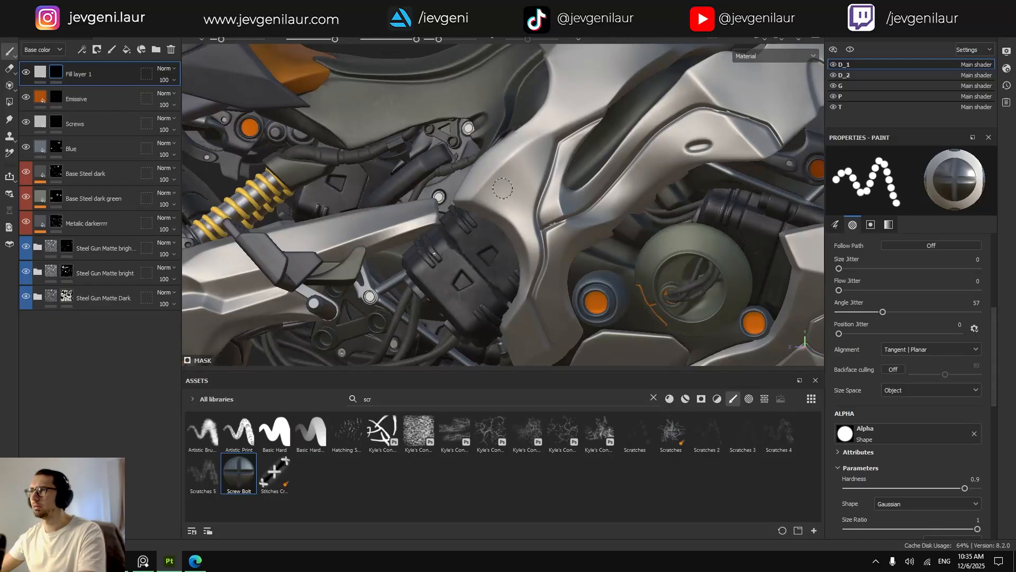
pyautogui.moveTo(491, 197); pyautogui.dragTo(649, 171, button='middle')
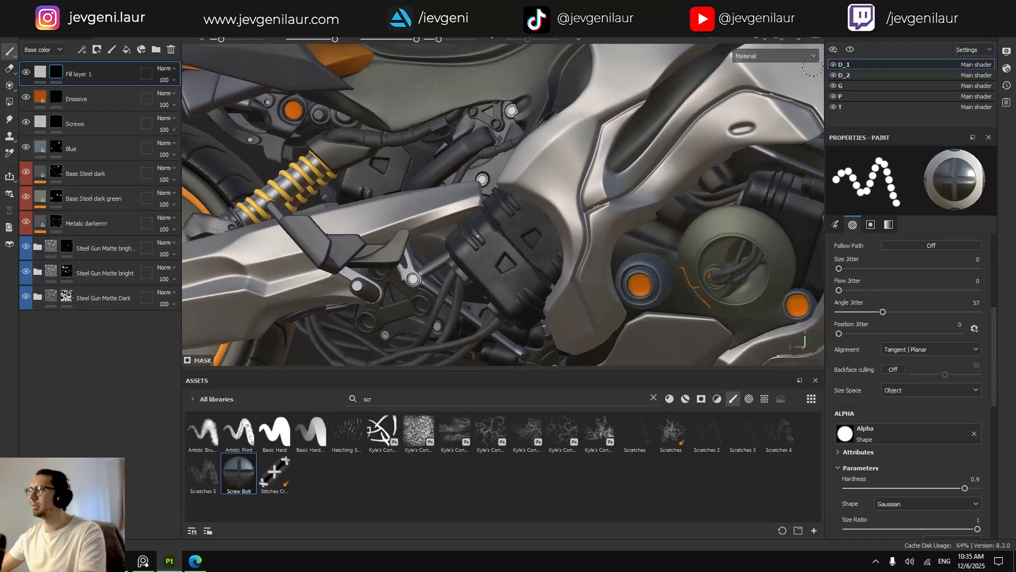
pyautogui.scroll(3, 373, 180)
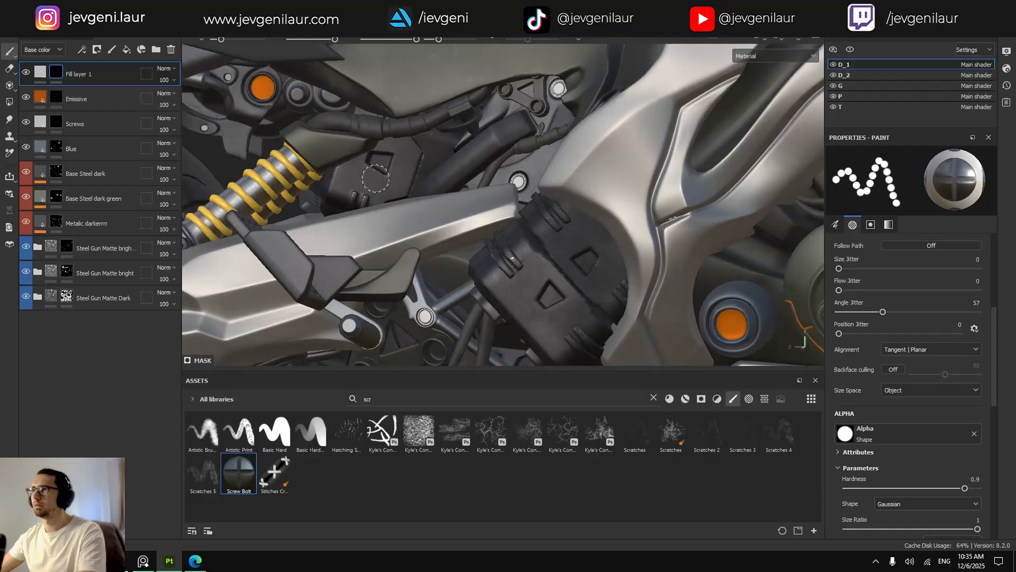
pyautogui.scroll(4, 373, 181)
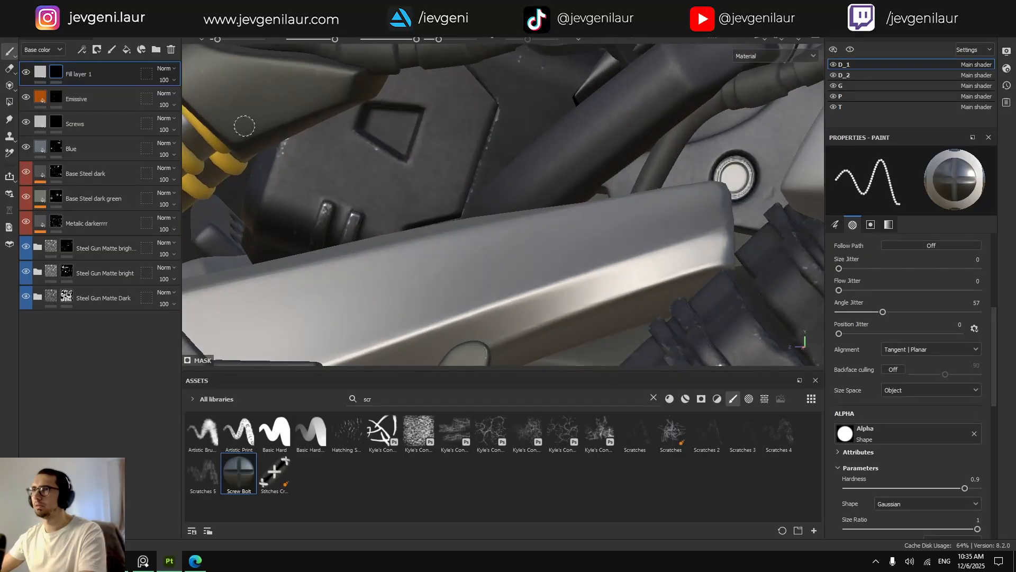
pyautogui.press('Delete')
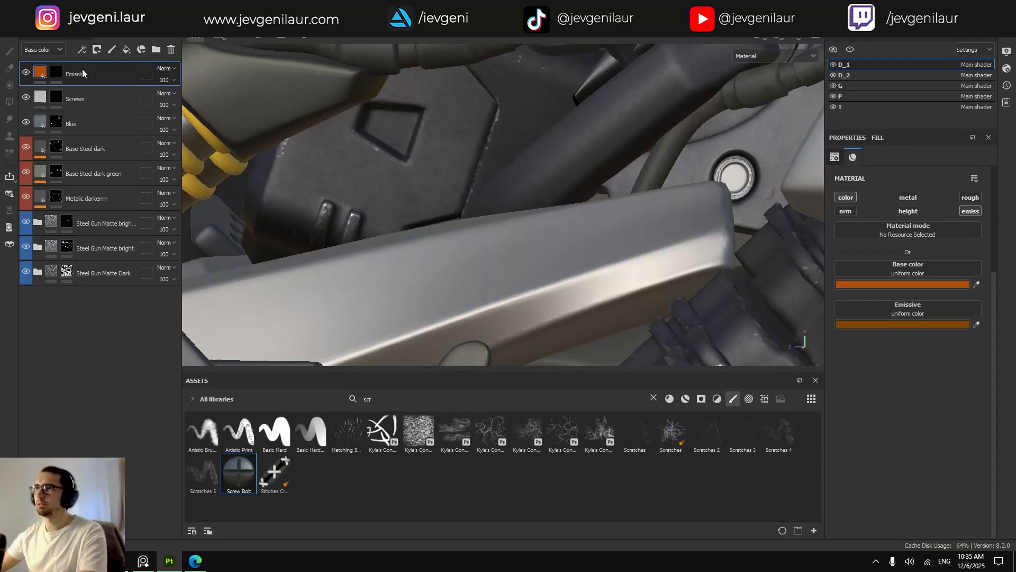
# Add a paint layer, try stamping the Screw Bolt brush on the dark panel beside the yellow spring, and undo the stamps.
pyautogui.click(111, 50)
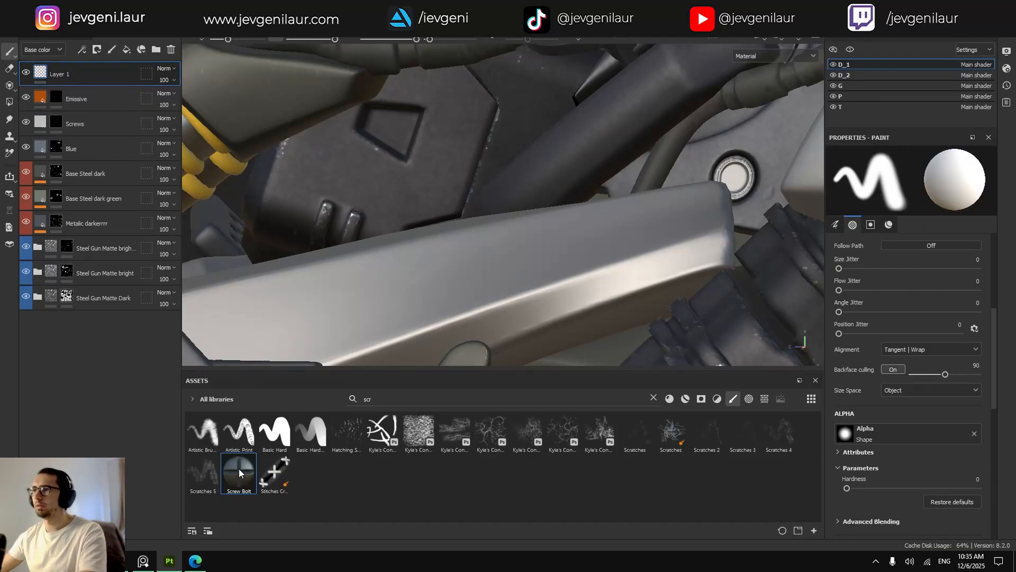
pyautogui.moveTo(357, 184)
pyautogui.keyDown('ctrl'); pyautogui.mouseDown(button='right')
pyautogui.moveTo(344, 176)
pyautogui.moveTo(378, 189)
pyautogui.mouseUp(button='right'); pyautogui.keyUp('ctrl')
pyautogui.click(344, 174)
pyautogui.hotkey('ctrl', 'z')
pyautogui.click(377, 190)
pyautogui.hotkey('ctrl', 'z')
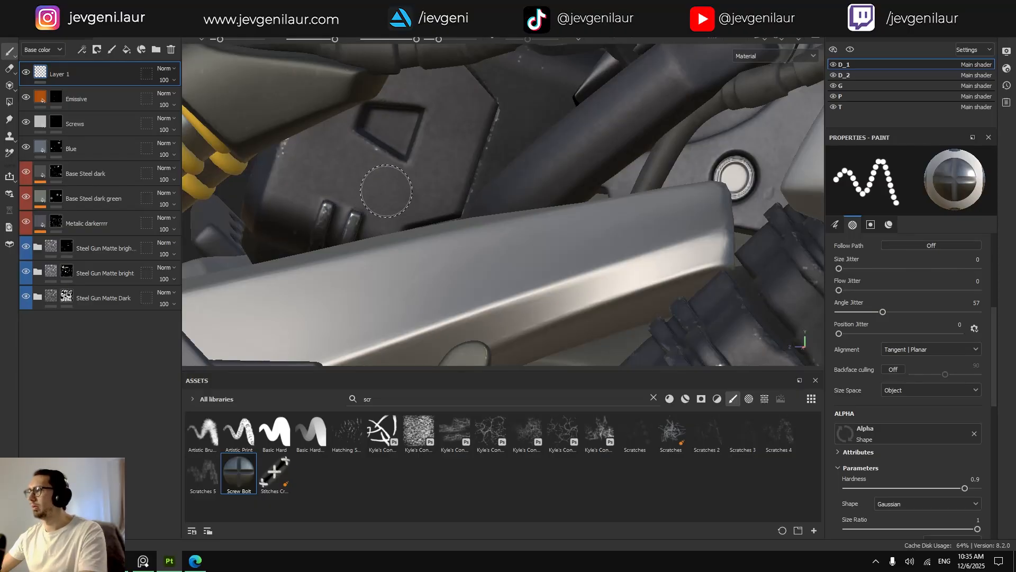
# Stamp two screw bolts side by side on the dark panel beside the yellow spring.
pyautogui.scroll(-7, 877, 342)
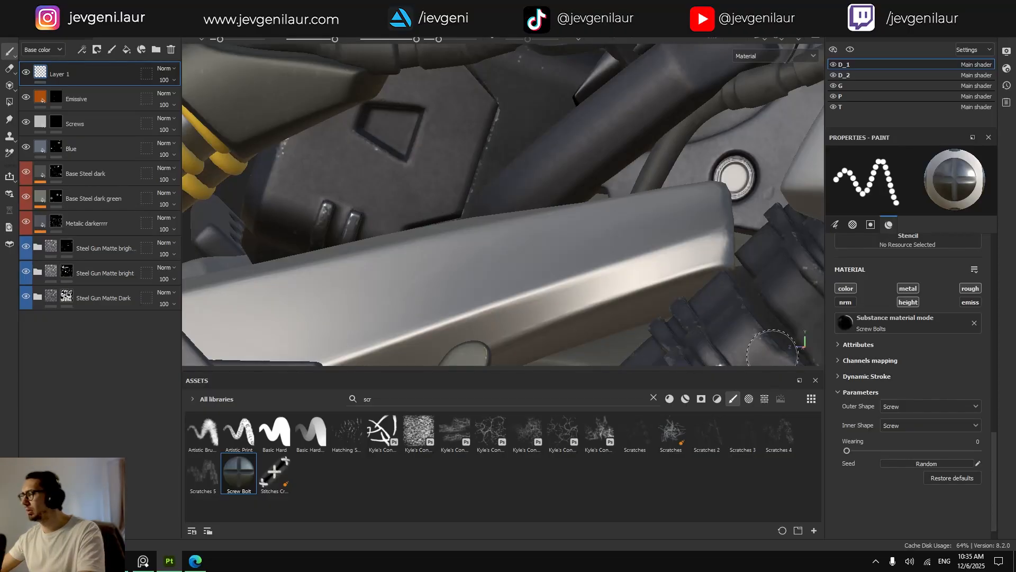
pyautogui.click(340, 171)
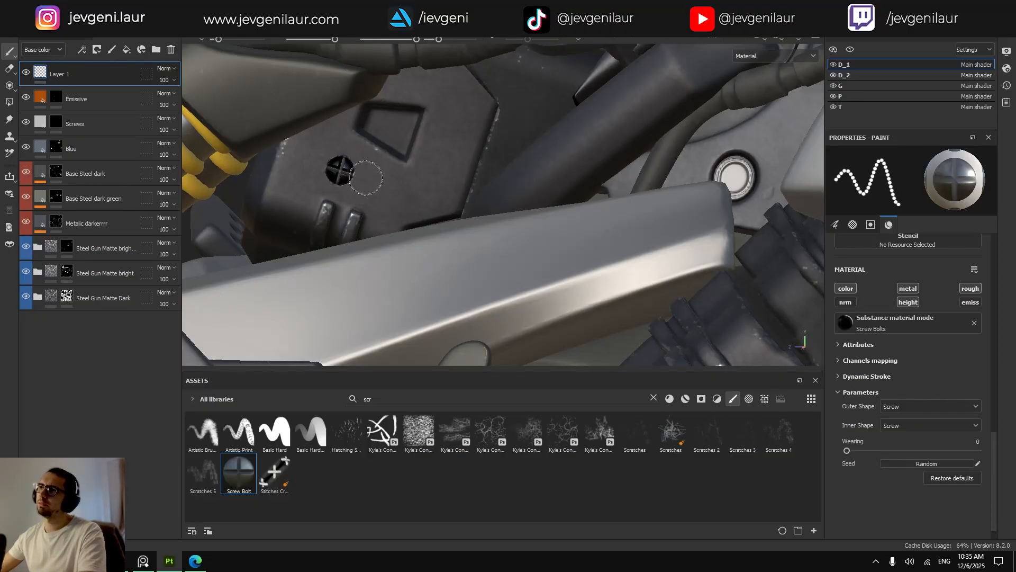
pyautogui.click(388, 187)
# Try Layer 1 at 93 opacity in the Metallic channel and at varying opacities in Roughness, and delete the layer.
pyautogui.click(47, 51)
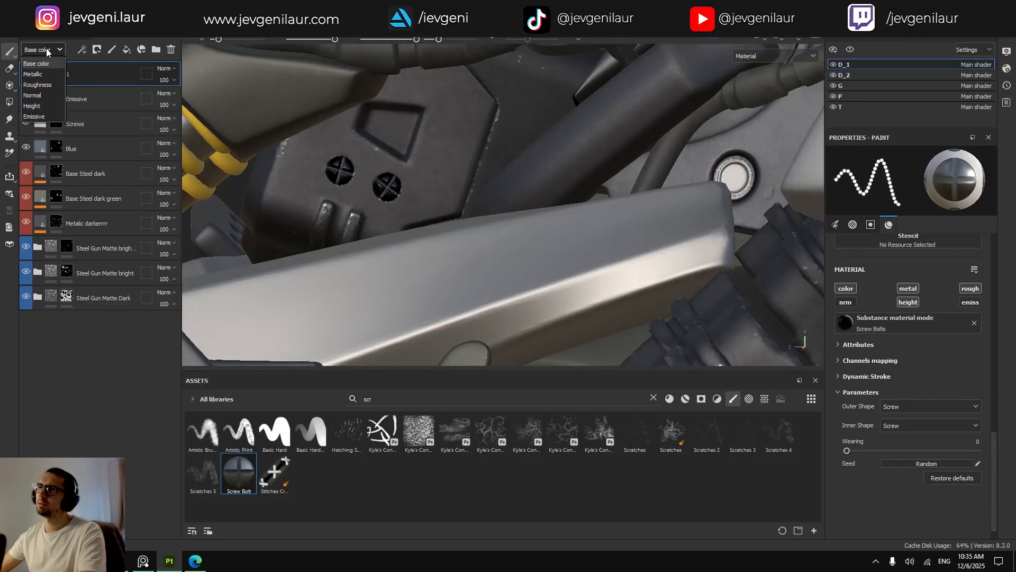
pyautogui.click(33, 74)
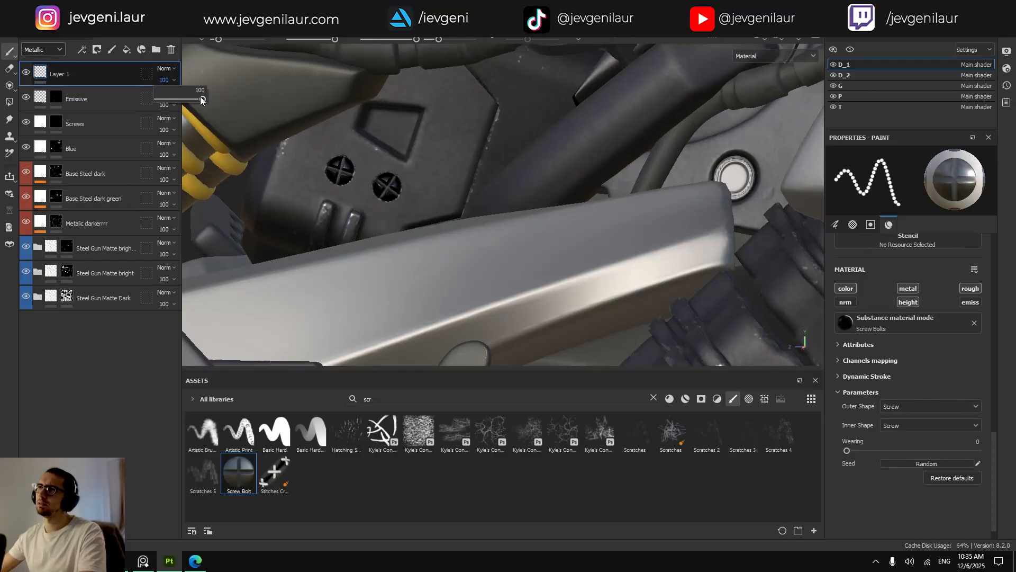
pyautogui.moveTo(202, 100); pyautogui.dragTo(199, 100)
pyautogui.click(52, 50)
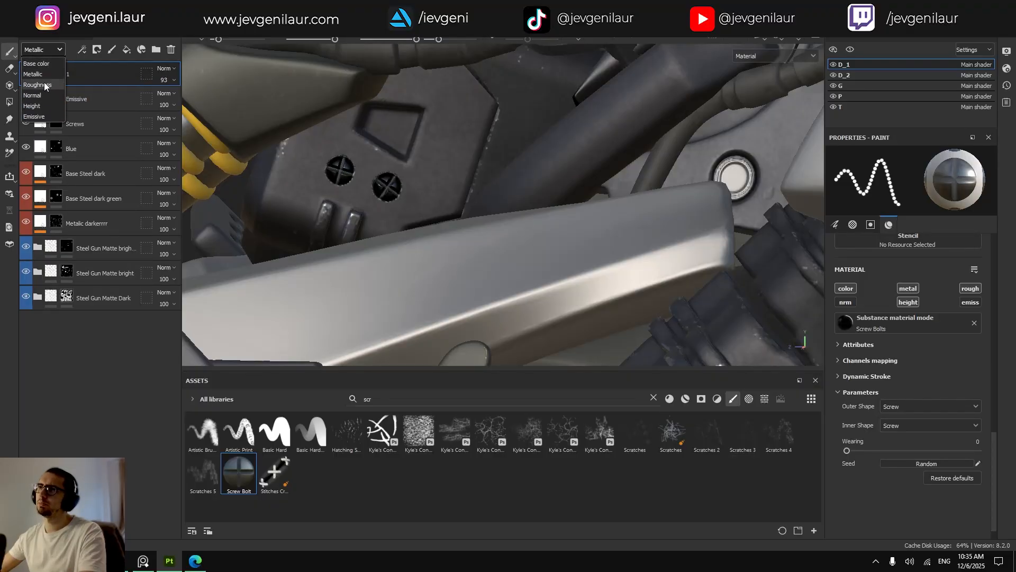
pyautogui.click(37, 85)
pyautogui.click(175, 80)
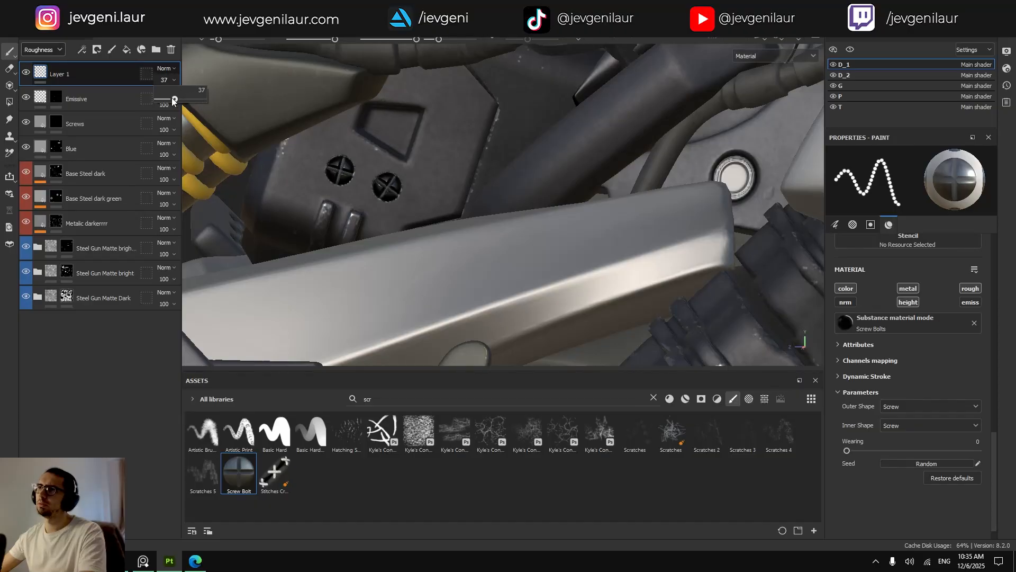
pyautogui.moveTo(157, 99); pyautogui.dragTo(205, 97)
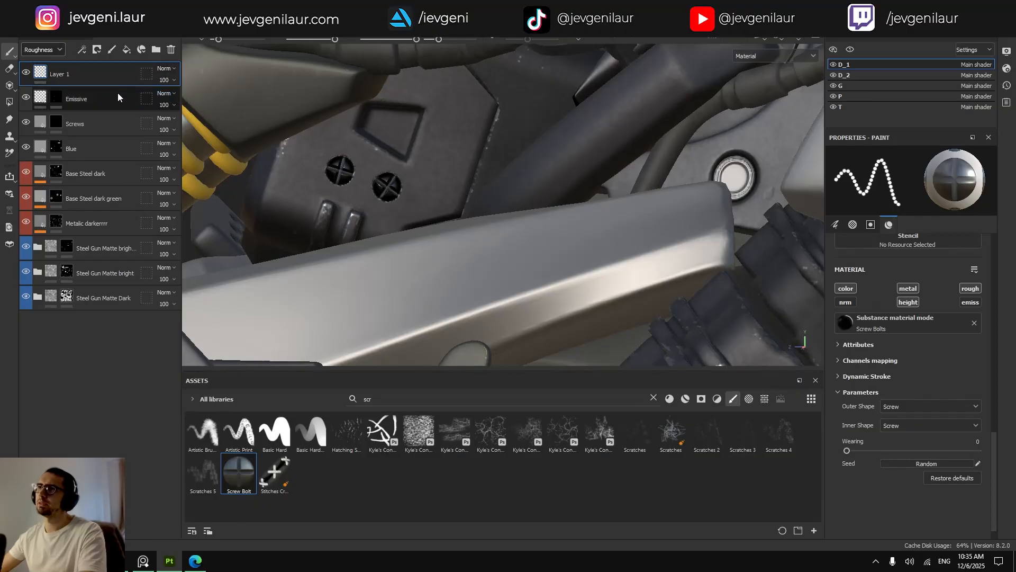
pyautogui.press('Delete')
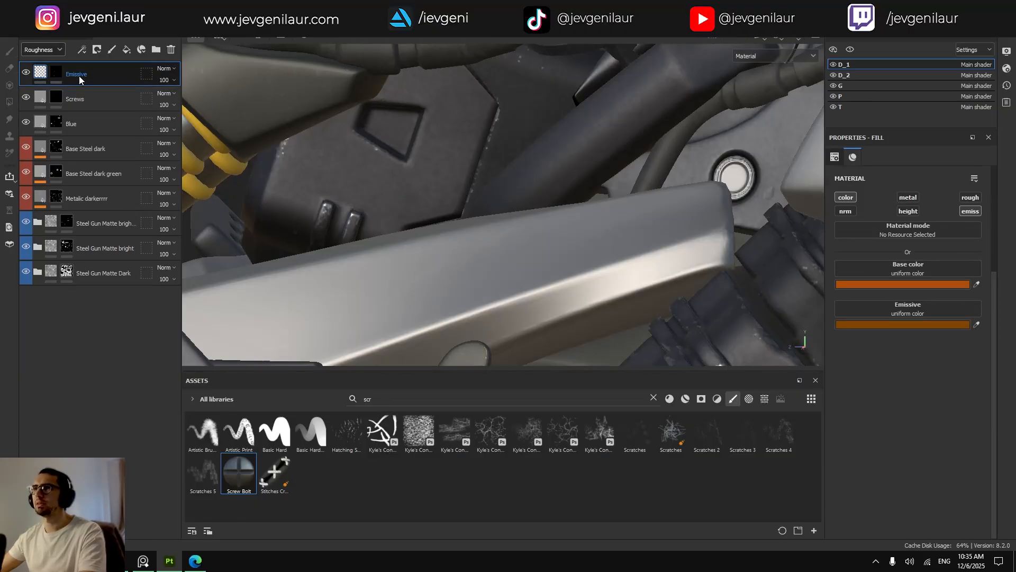
# Add a new paint layer and stamp two smaller Screw Bolt screws on the dark panel, using the Screw outer and inner shapes.
pyautogui.click(112, 50)
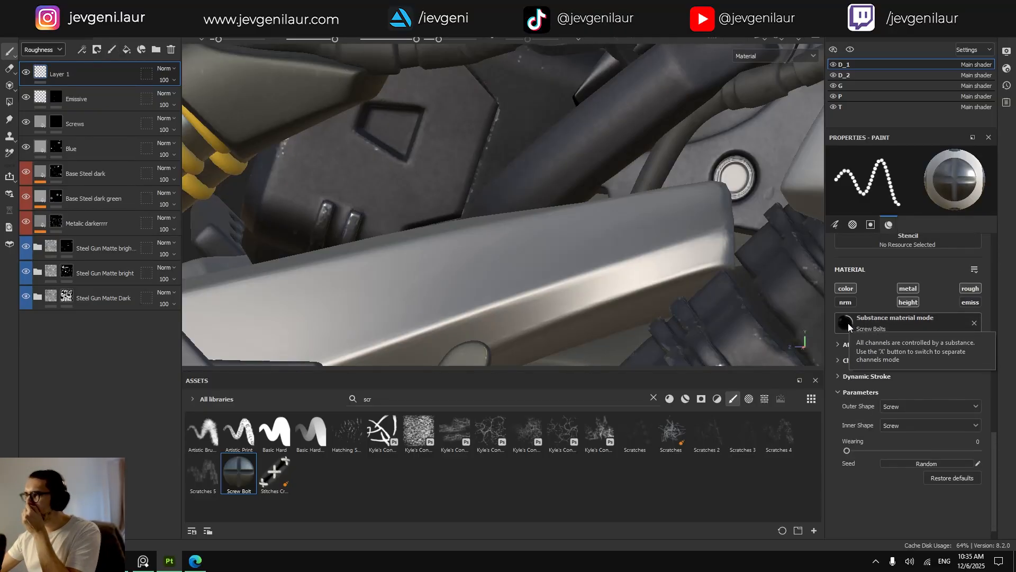
pyautogui.click(841, 362)
pyautogui.click(841, 362)
pyautogui.click(841, 377)
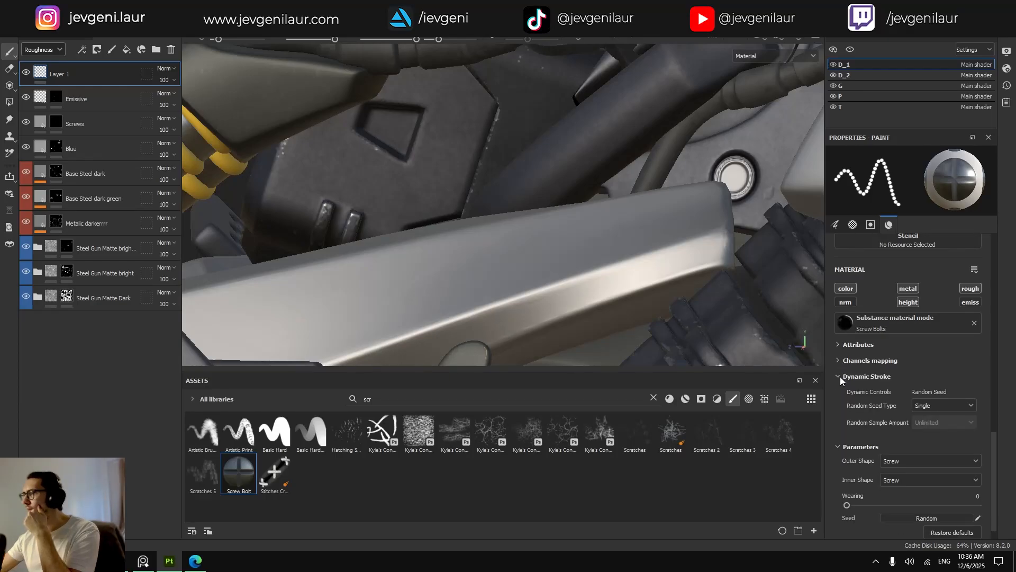
pyautogui.click(841, 377)
pyautogui.click(839, 346)
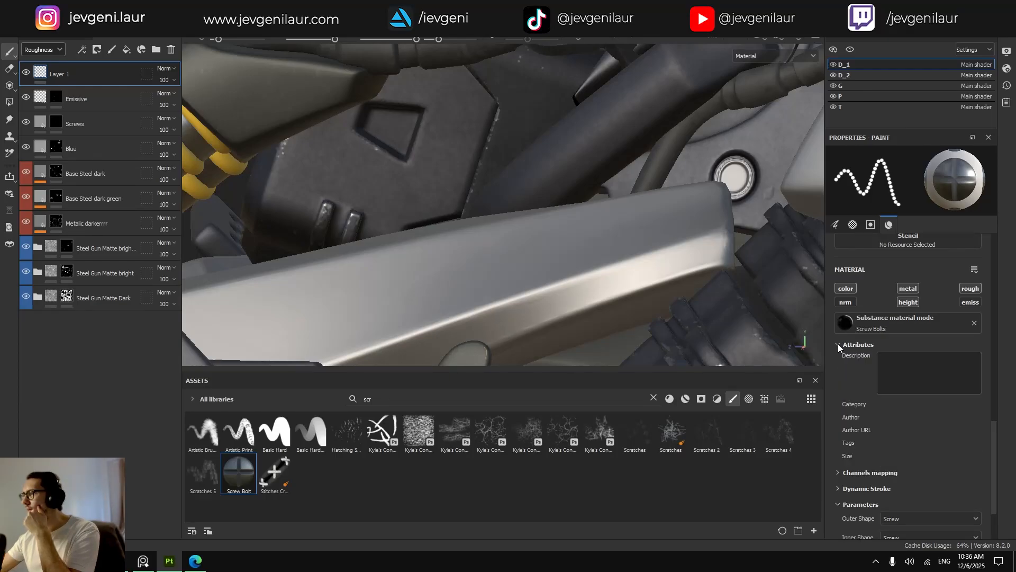
pyautogui.click(839, 345)
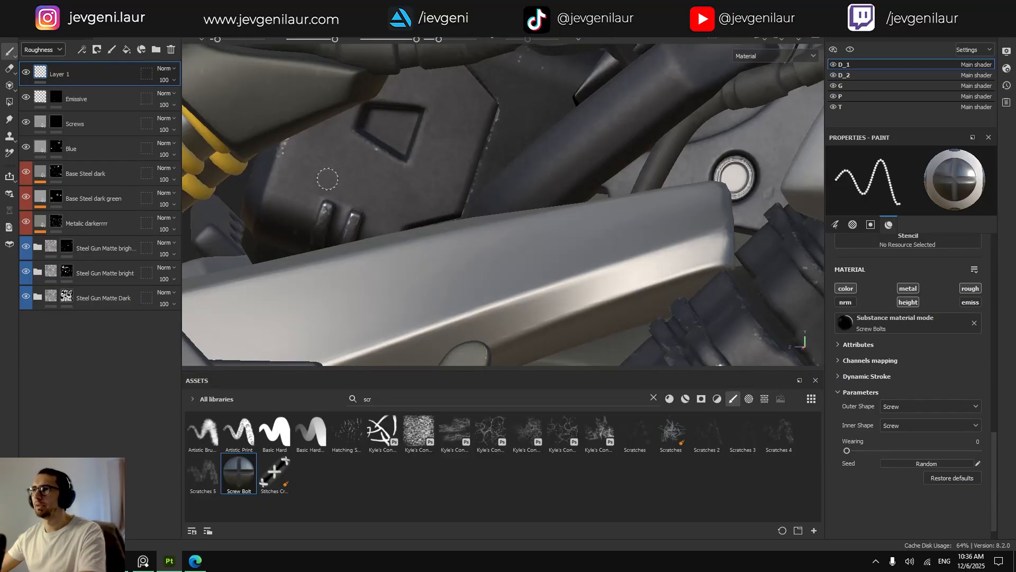
pyautogui.click(312, 167)
pyautogui.click(379, 195)
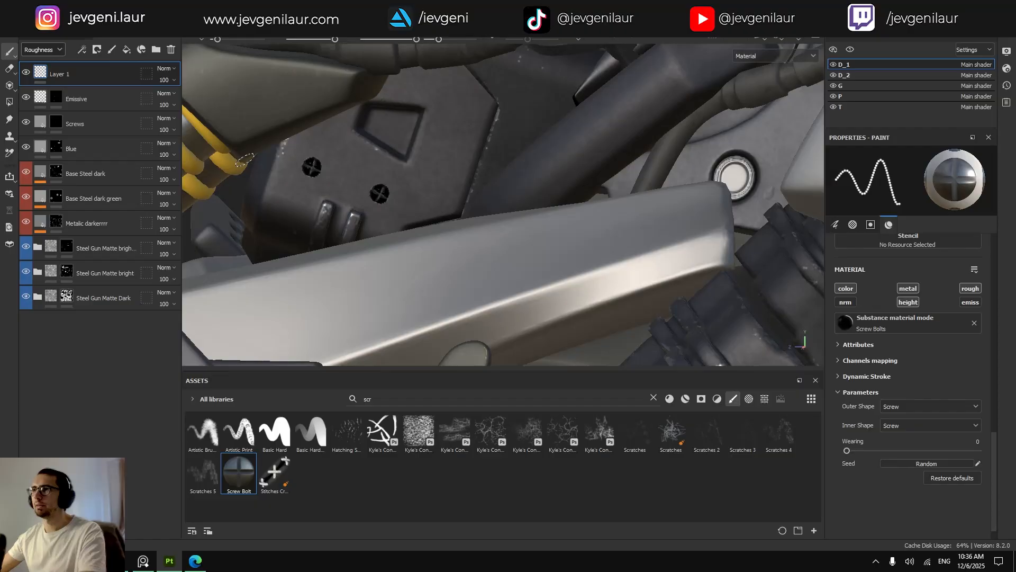
# Try Levels on Layer 1's base color in RGB mode with midtone 0.386 and white point 0.62, and remove the effect.
pyautogui.rightClick(73, 74)
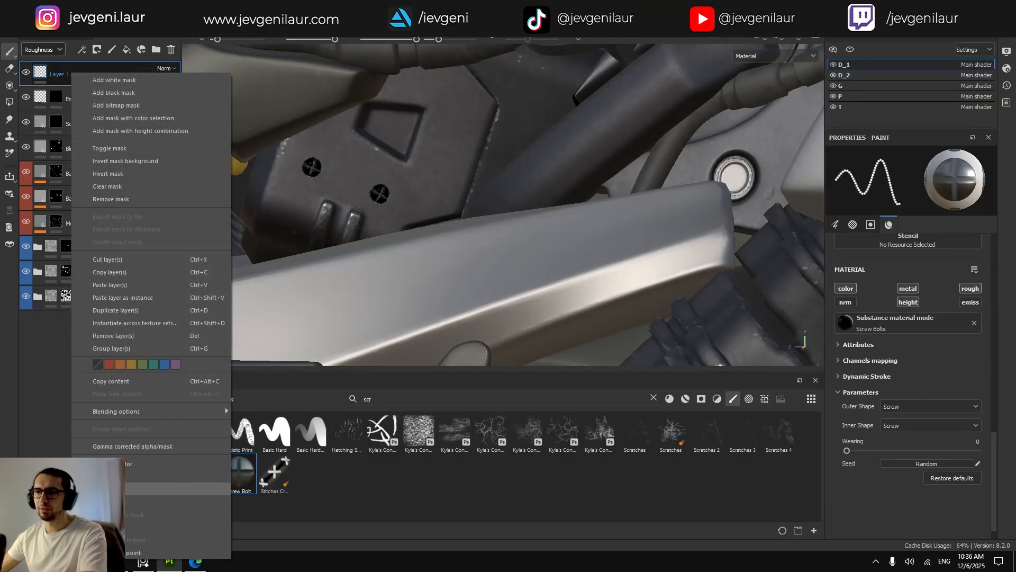
pyautogui.click(100, 501)
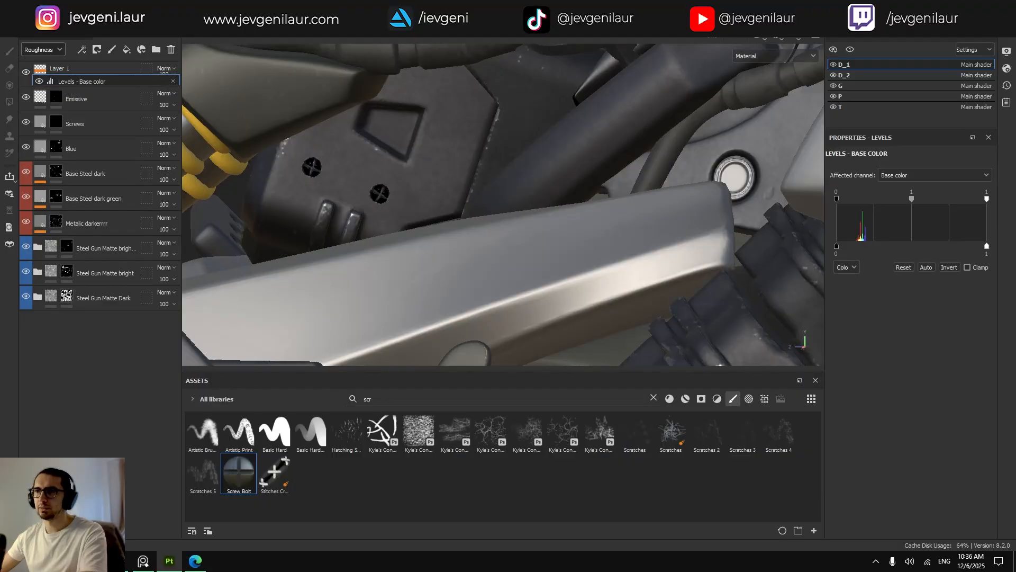
pyautogui.moveTo(985, 199); pyautogui.dragTo(891, 199)
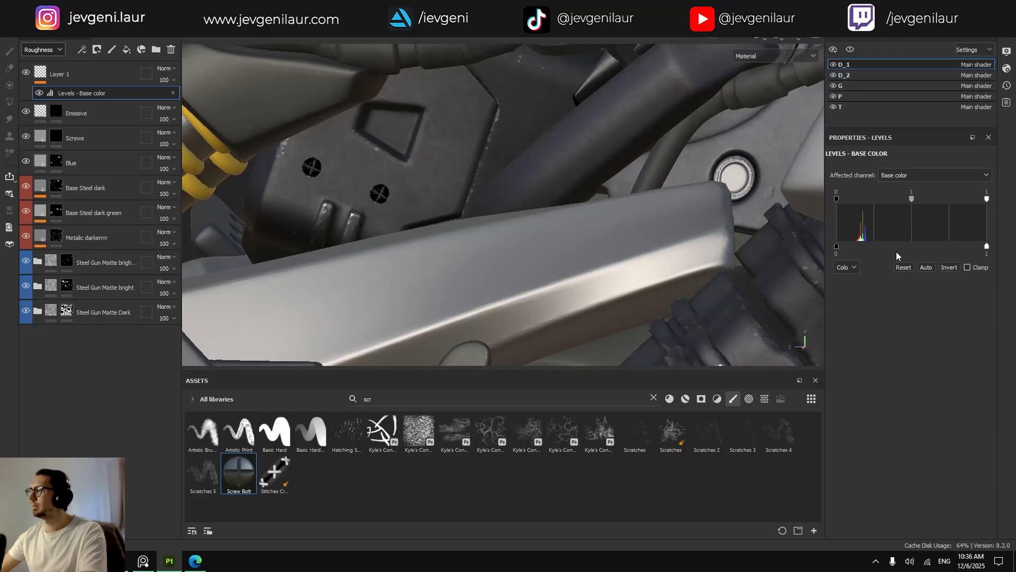
pyautogui.click(854, 268)
pyautogui.click(845, 293)
pyautogui.moveTo(924, 199); pyautogui.dragTo(886, 200)
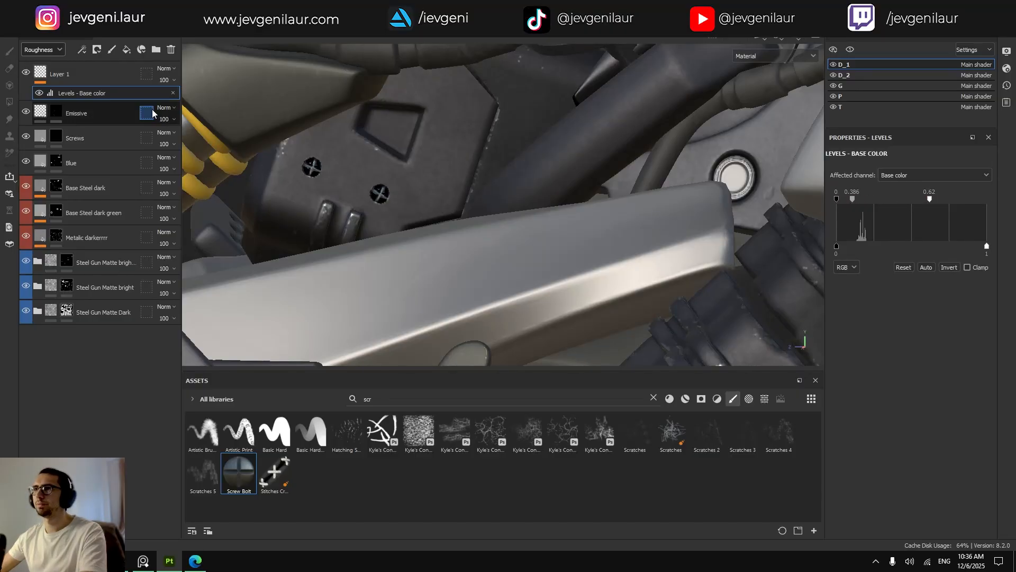
pyautogui.click(173, 94)
# Try an HSL Perceptive filter on Layer 1 with the lightness raised to 0.773.
pyautogui.rightClick(56, 75)
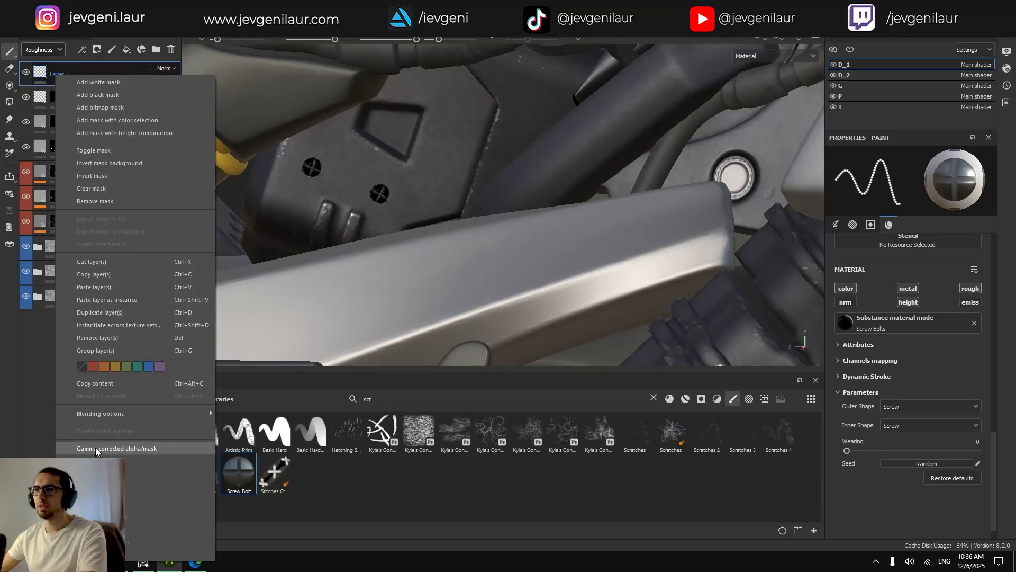
pyautogui.click(106, 529)
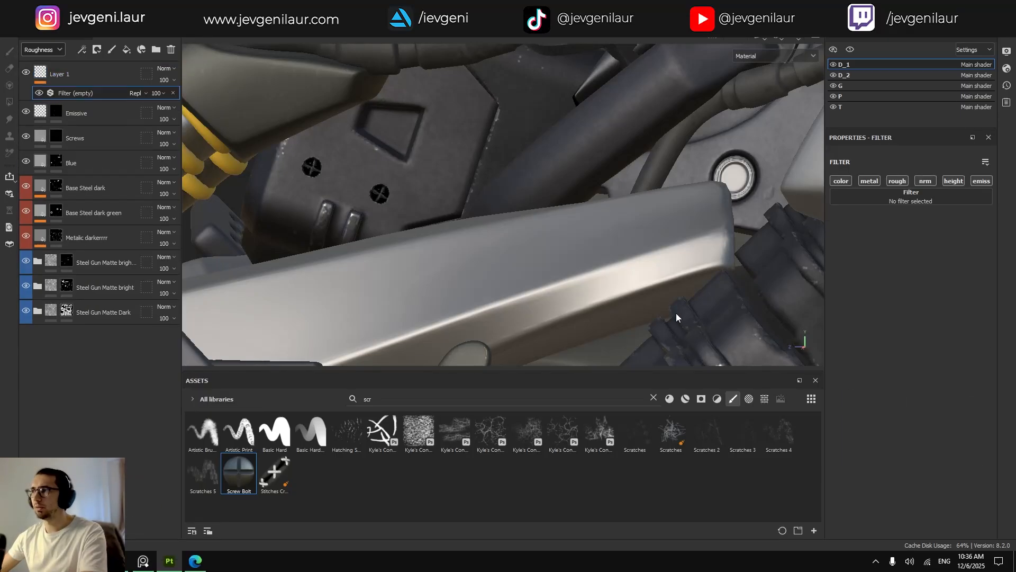
pyautogui.click(881, 205)
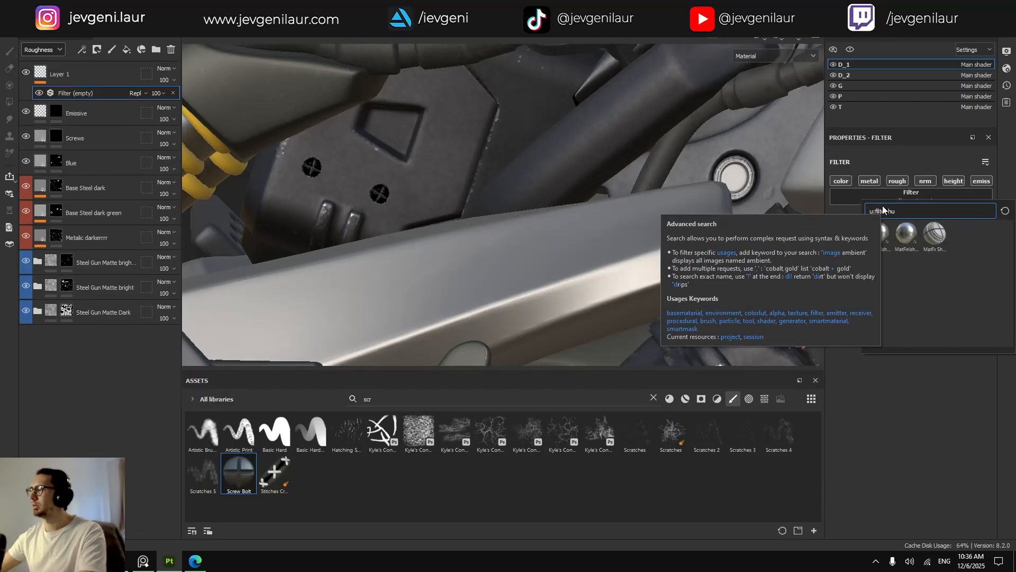
pyautogui.write('hu')
pyautogui.press('BackSpace')
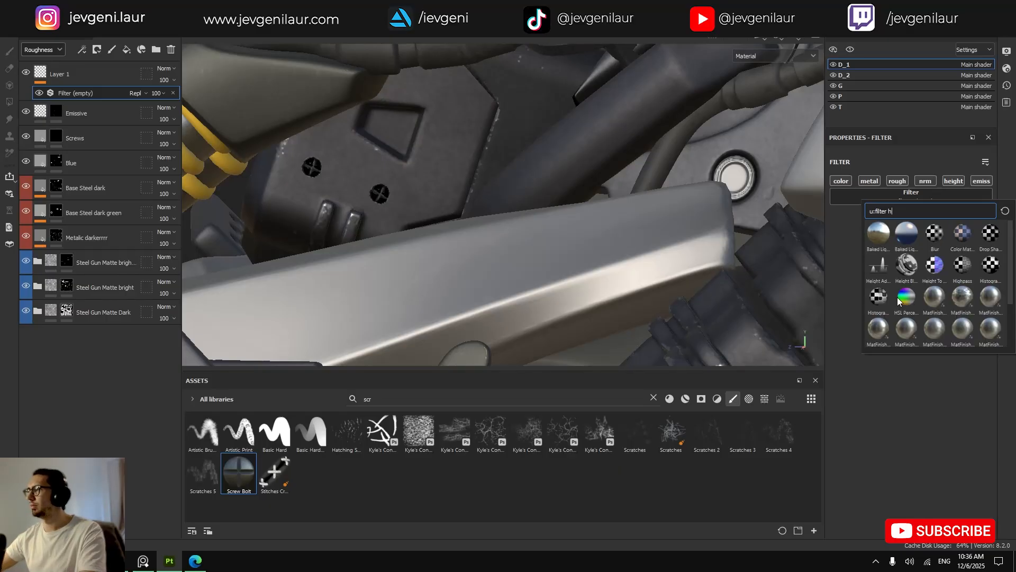
pyautogui.click(900, 300)
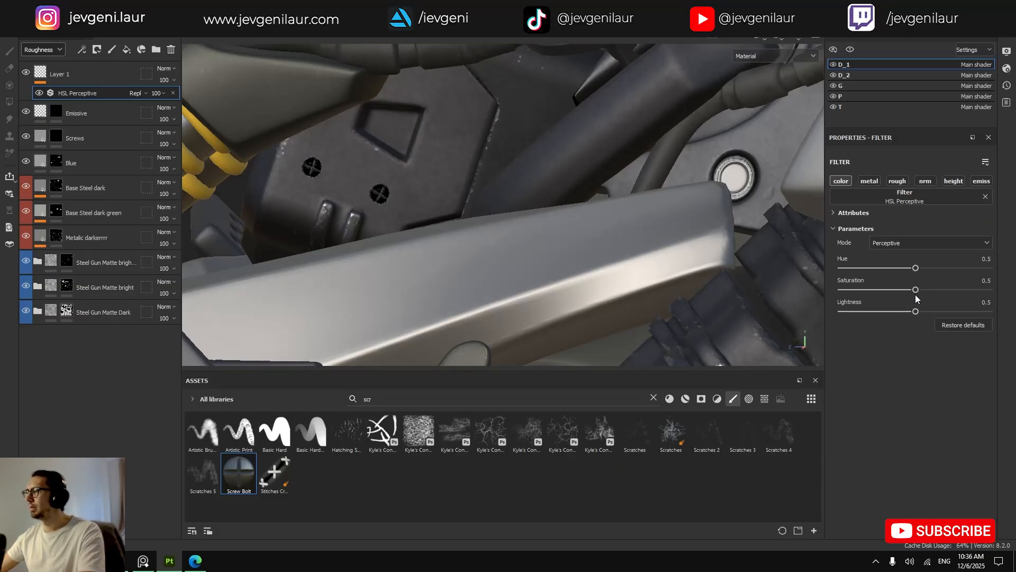
pyautogui.moveTo(916, 314)
pyautogui.mouseDown()
pyautogui.moveTo(1000, 314)
pyautogui.moveTo(955, 312)
pyautogui.mouseUp()
# Try Layer 1 at 17 opacity in the Roughness channel, with the HSL filter's saturation at 0 and lightness at 1.
pyautogui.scroll(3, 374, 200)
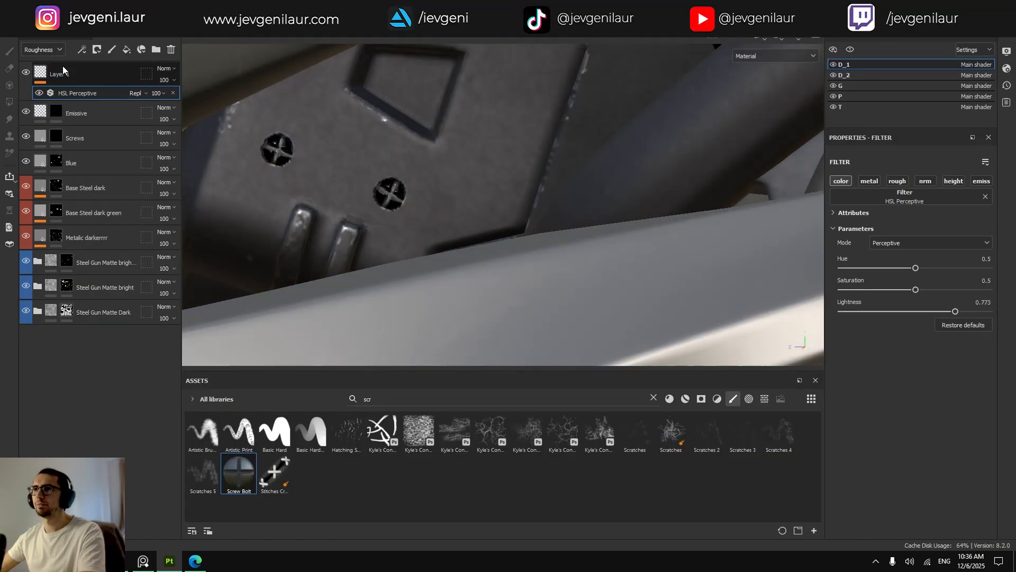
pyautogui.click(159, 93)
pyautogui.click(169, 83)
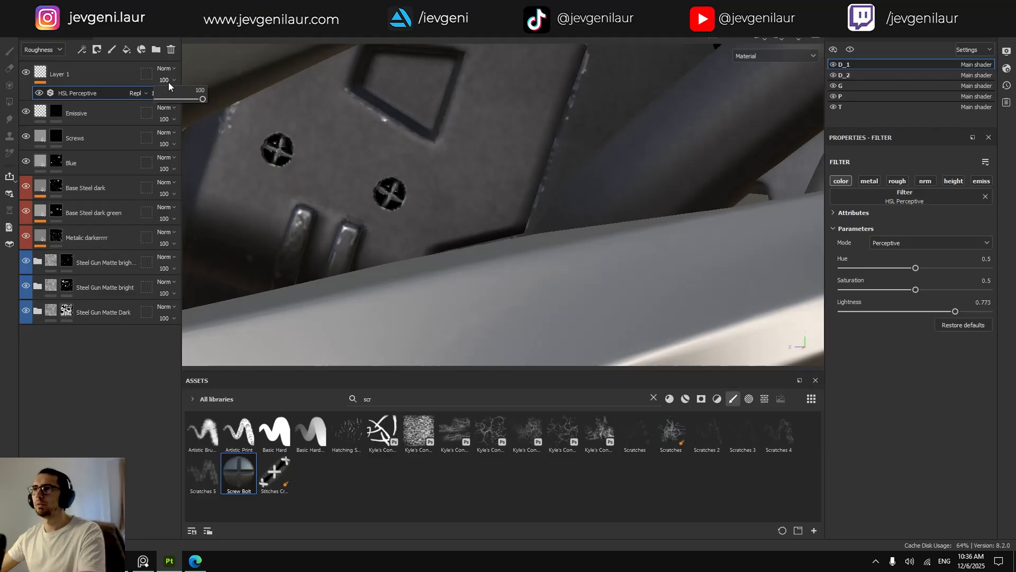
pyautogui.moveTo(199, 102); pyautogui.dragTo(166, 100)
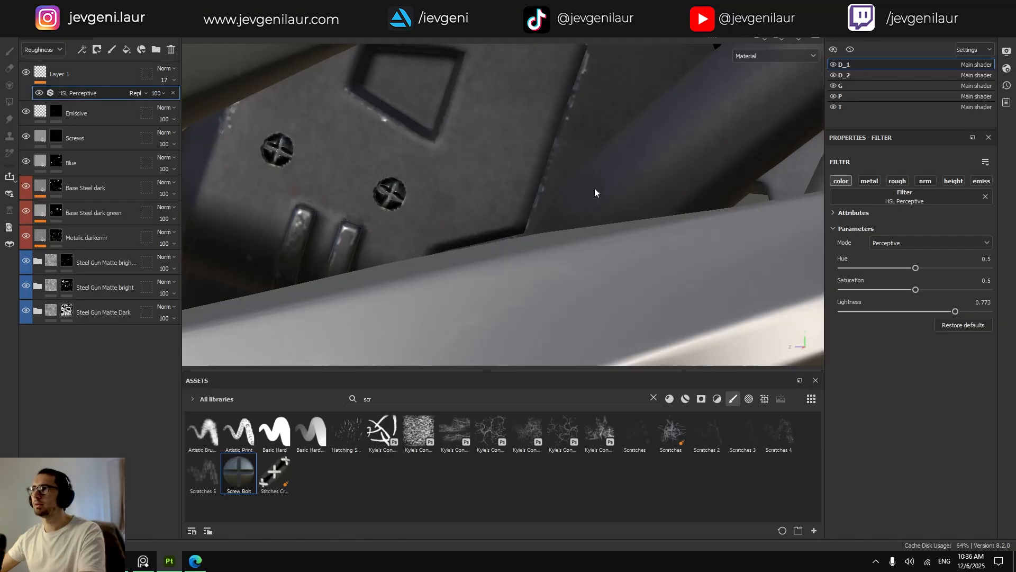
pyautogui.moveTo(917, 291); pyautogui.dragTo(842, 290)
pyautogui.moveTo(955, 312); pyautogui.dragTo(990, 313)
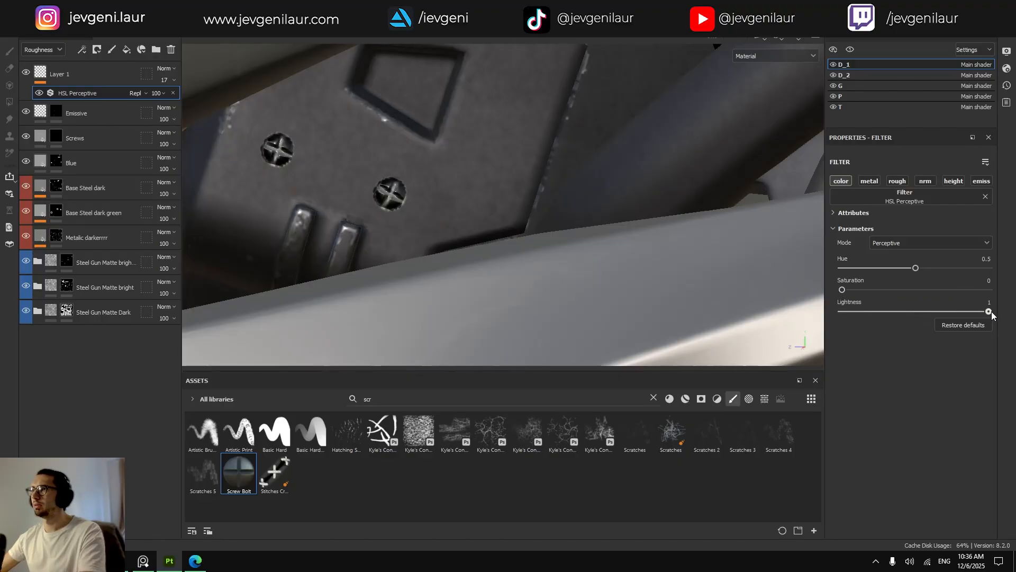
pyautogui.scroll(-3, 436, 205)
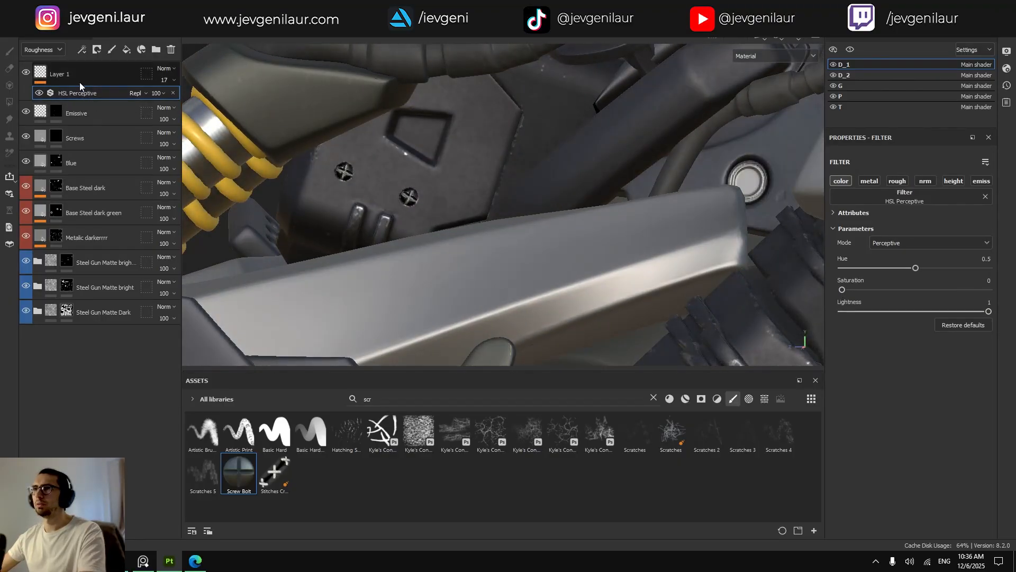
# Check Layer 1's opacity in the Metallic channel, and delete the layer with its stamped screws.
pyautogui.click(45, 51)
pyautogui.click(43, 75)
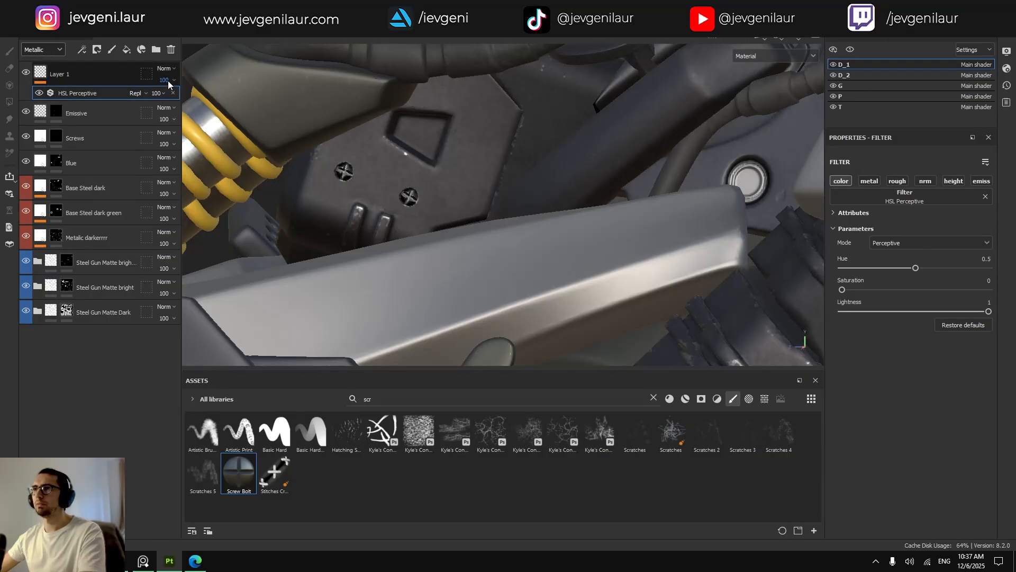
pyautogui.moveTo(200, 99); pyautogui.dragTo(231, 101)
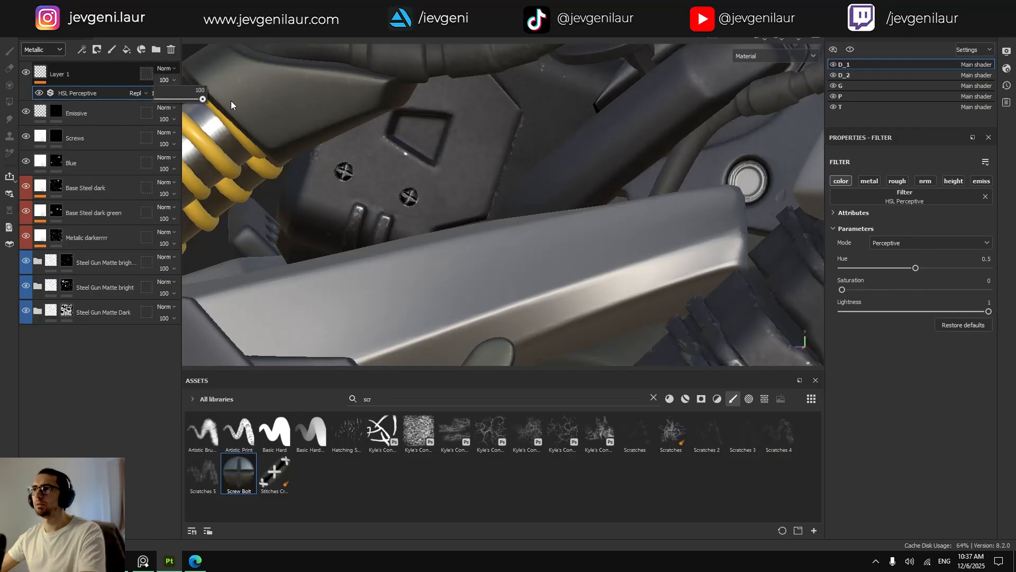
pyautogui.click(103, 90)
pyautogui.click(83, 78)
pyautogui.press('Delete')
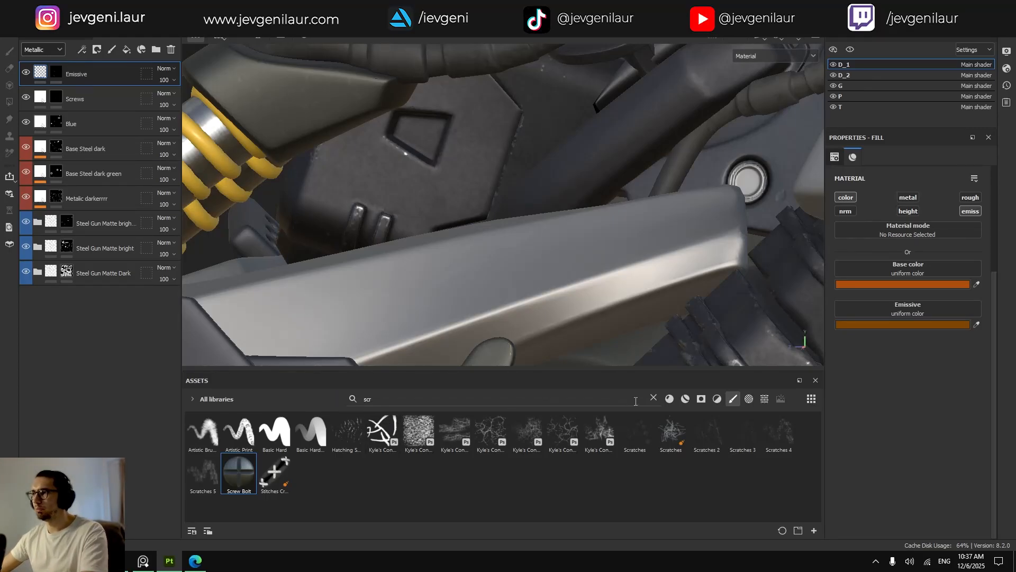
# Search the brush, alpha and texture assets for "scr" to look for other screw details.
pyautogui.click(653, 398)
pyautogui.scroll(-10, 575, 456)
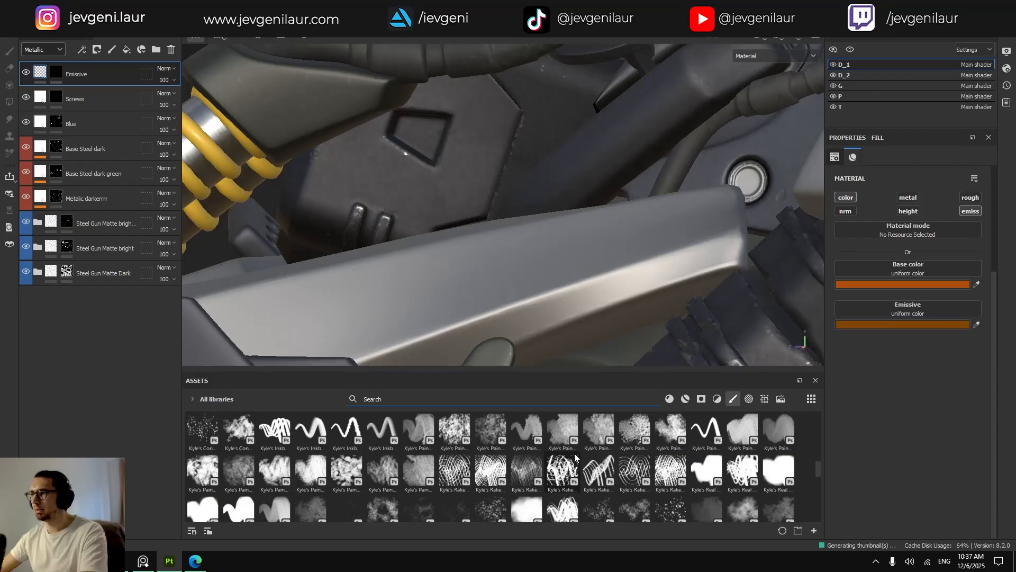
pyautogui.click(701, 399)
pyautogui.click(730, 400)
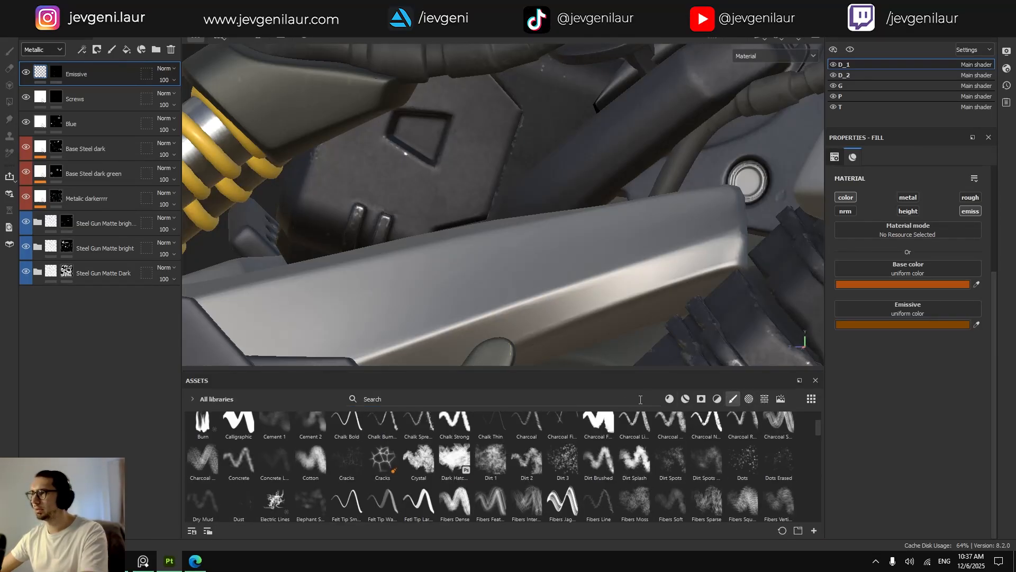
pyautogui.click(548, 400)
pyautogui.write('scr')
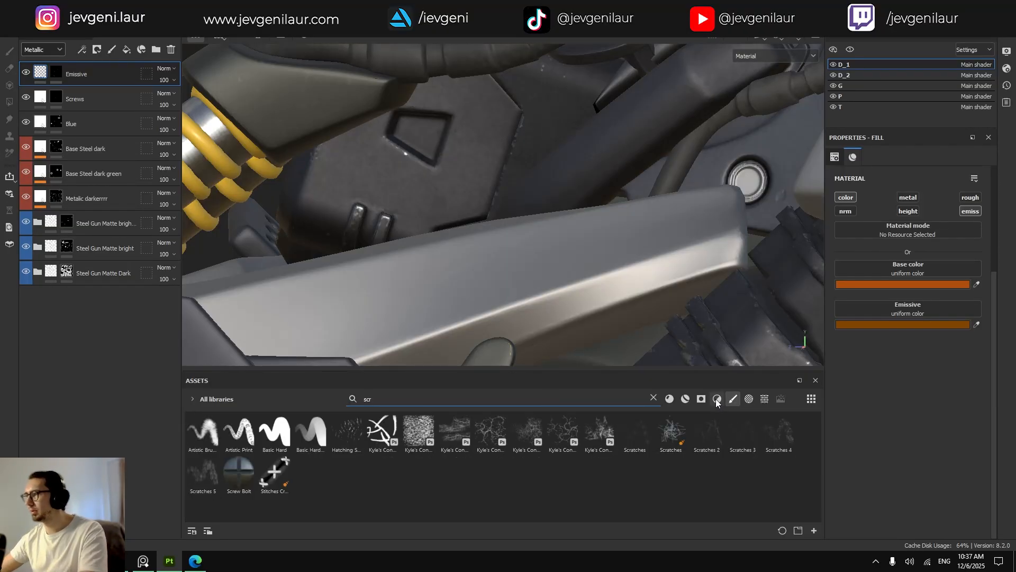
pyautogui.click(753, 399)
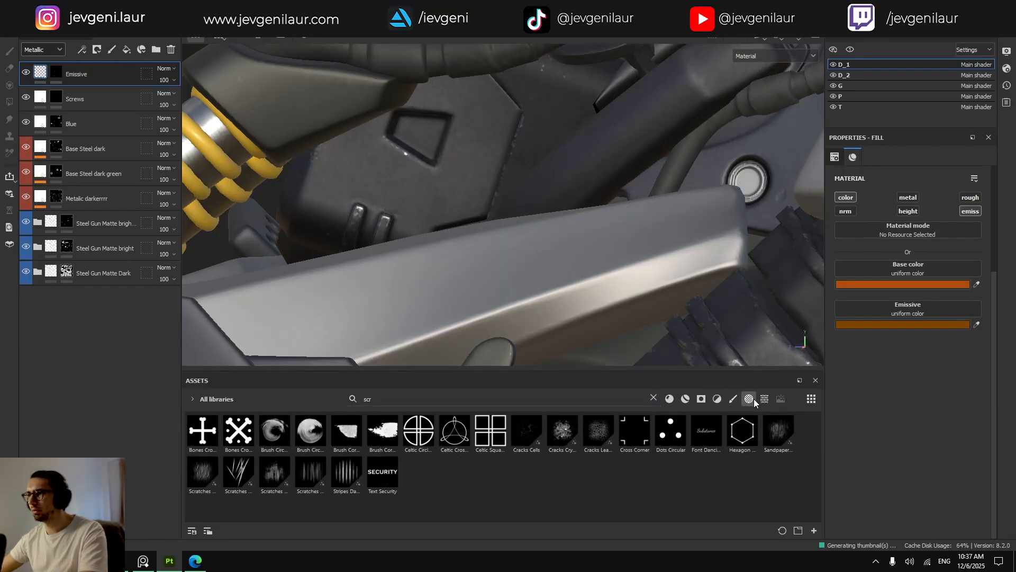
pyautogui.click(764, 399)
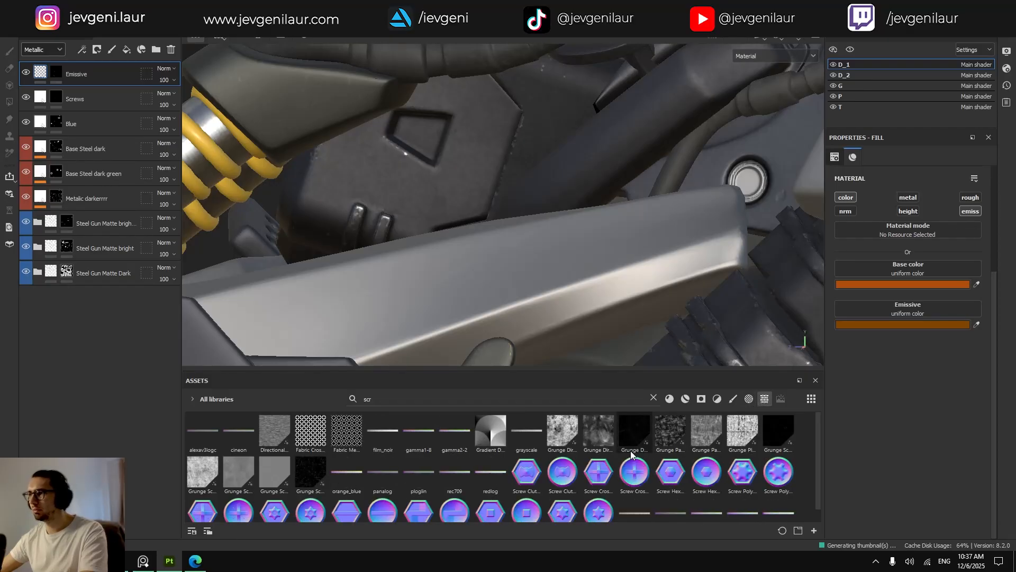
pyautogui.scroll(-1, 631, 451)
pyautogui.scroll(1, 609, 462)
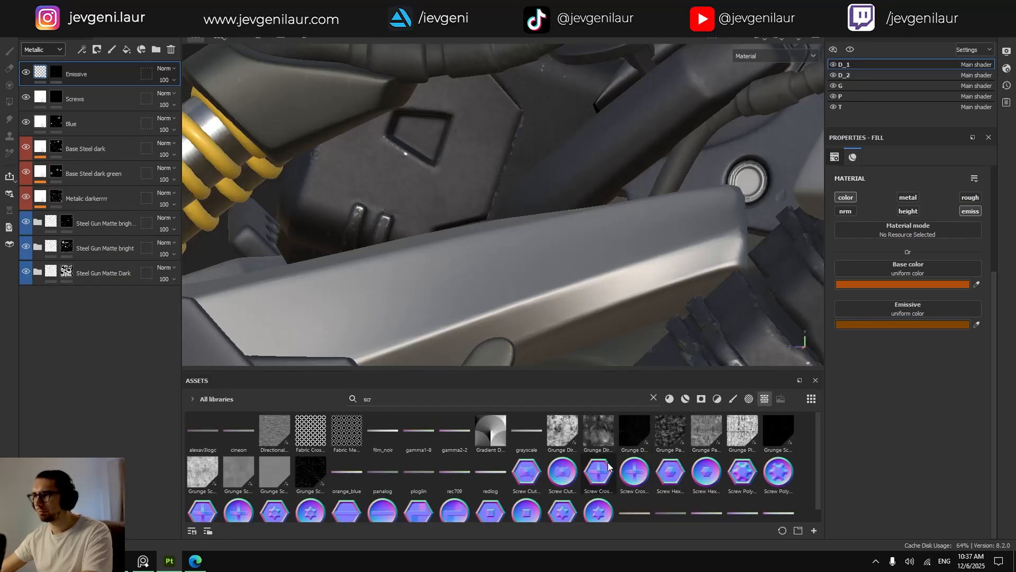
# Clear the asset search and browse the full texture library for suitable mechanical detail stamps.
pyautogui.doubleClick(388, 398)
pyautogui.press('BackSpace')
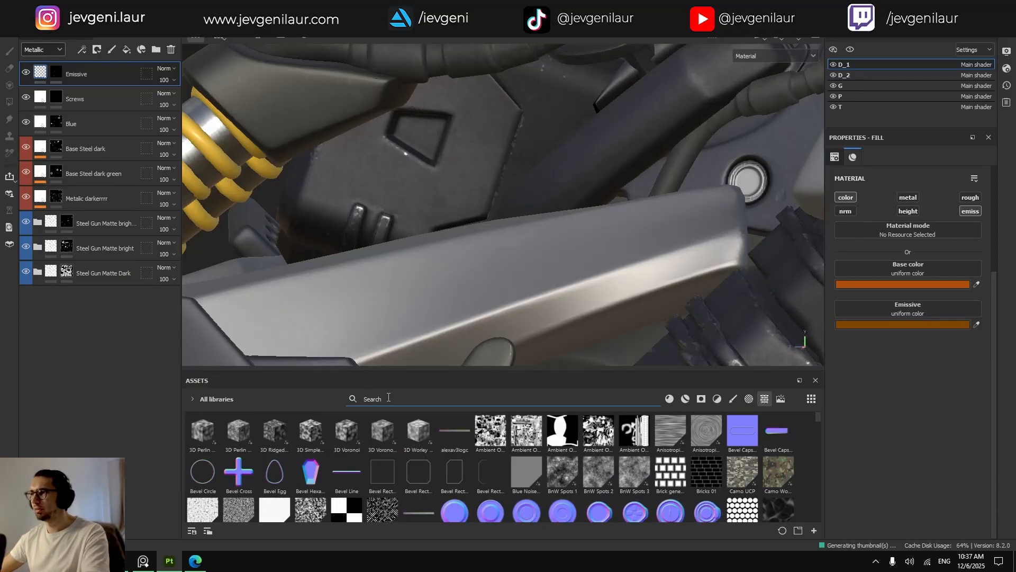
pyautogui.scroll(-15, 418, 439)
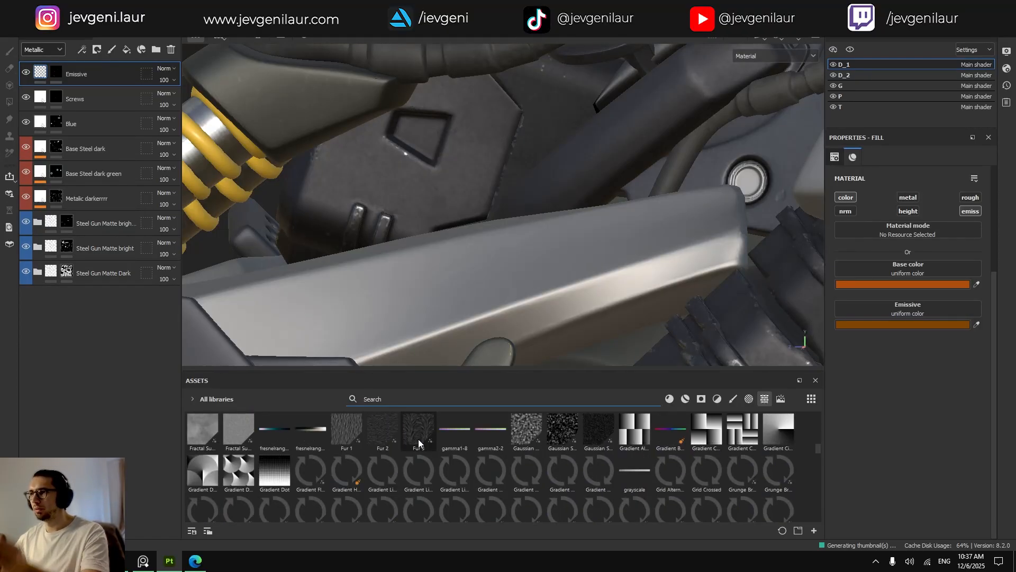
pyautogui.scroll(-2, 427, 449)
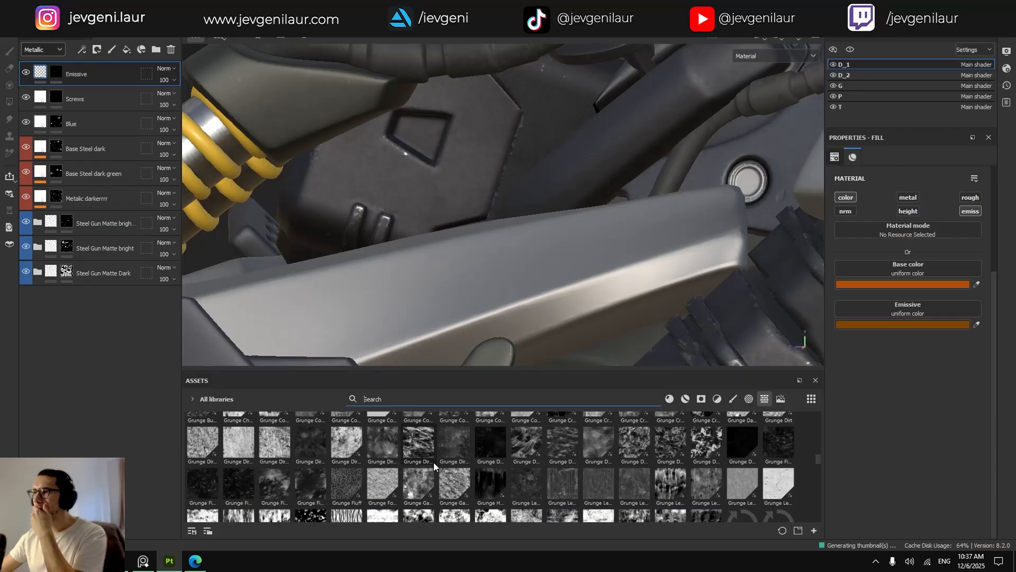
pyautogui.scroll(-15, 433, 462)
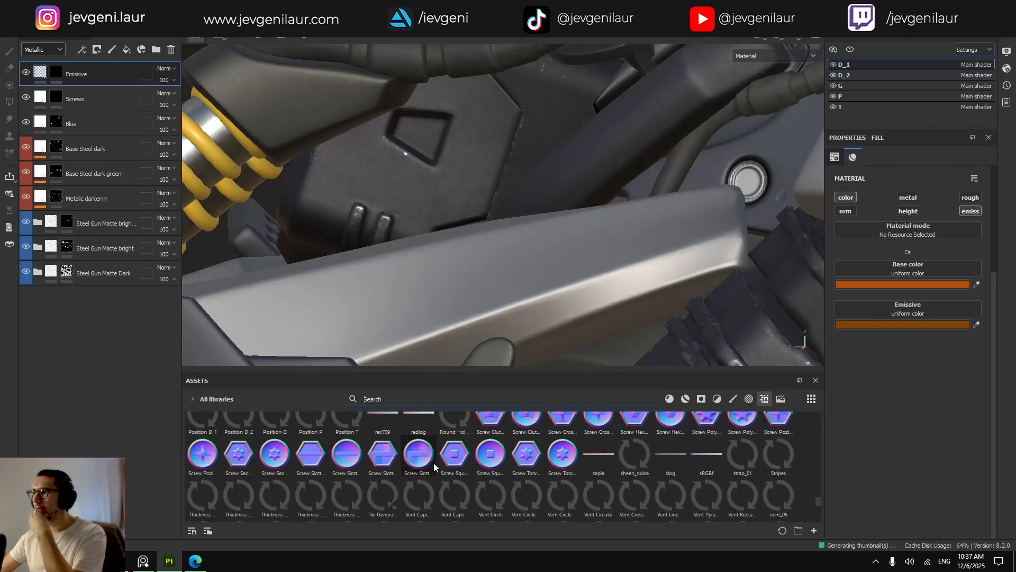
pyautogui.scroll(-2, 434, 463)
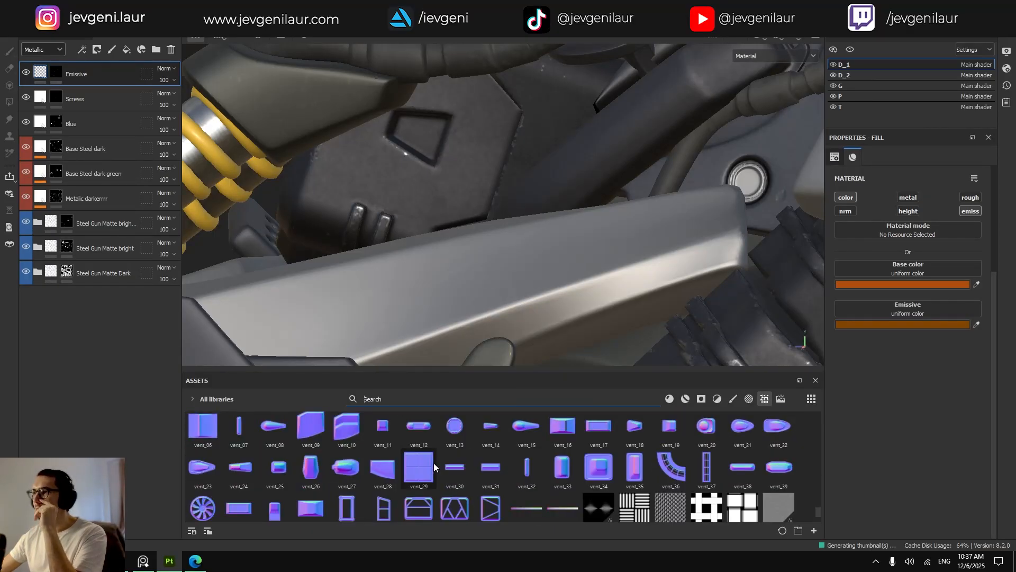
pyautogui.scroll(15, 434, 463)
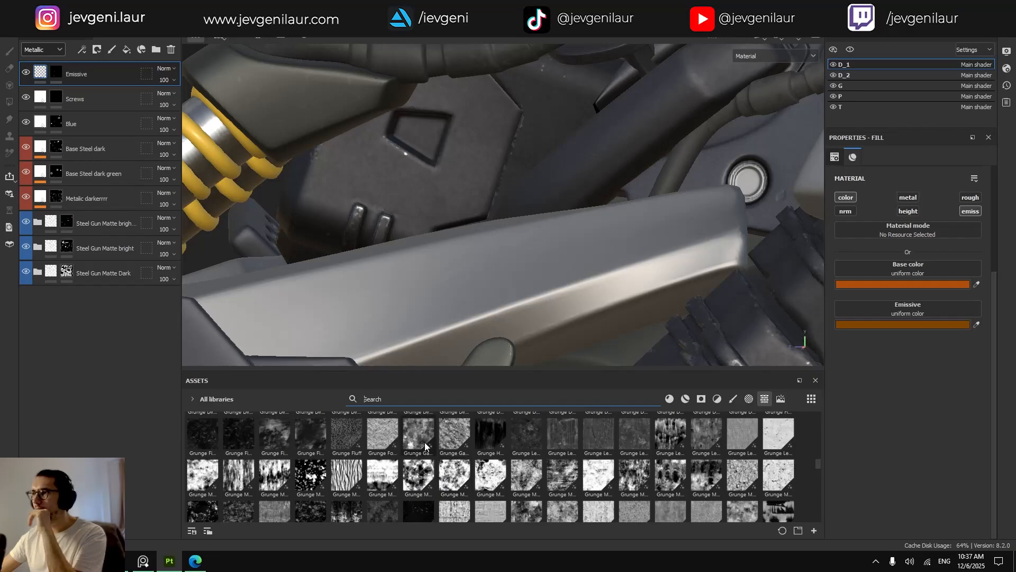
pyautogui.scroll(5, 425, 446)
# Search the textures for "circ", preview the Bevel Circle asset, and clear the search.
pyautogui.click(399, 398)
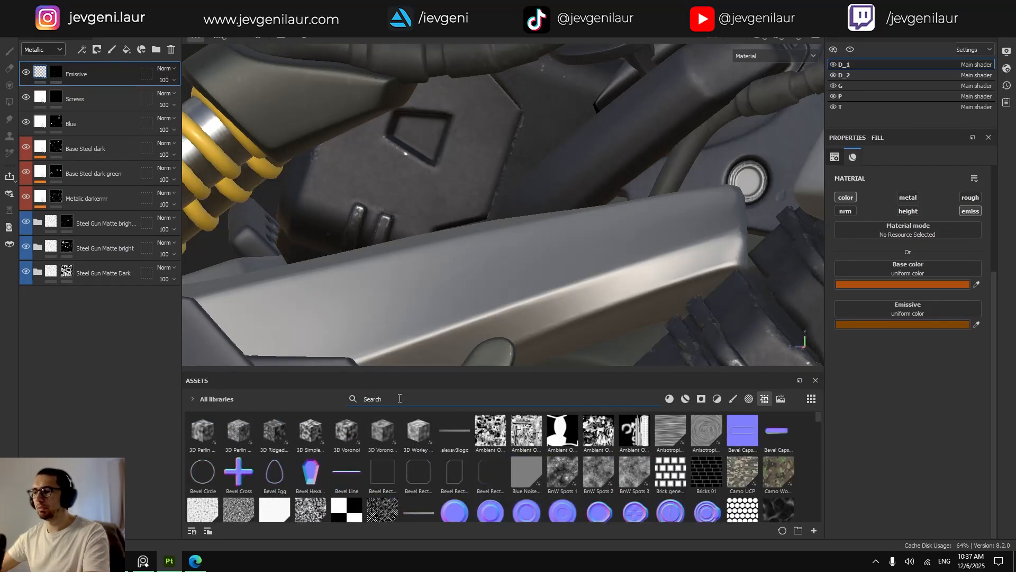
pyautogui.write('circ')
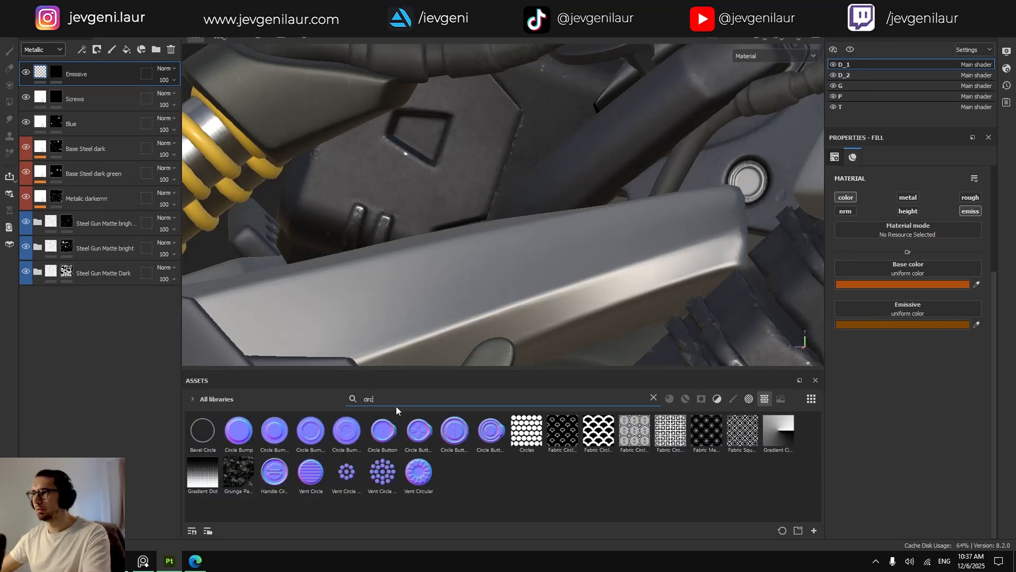
pyautogui.moveTo(203, 436)
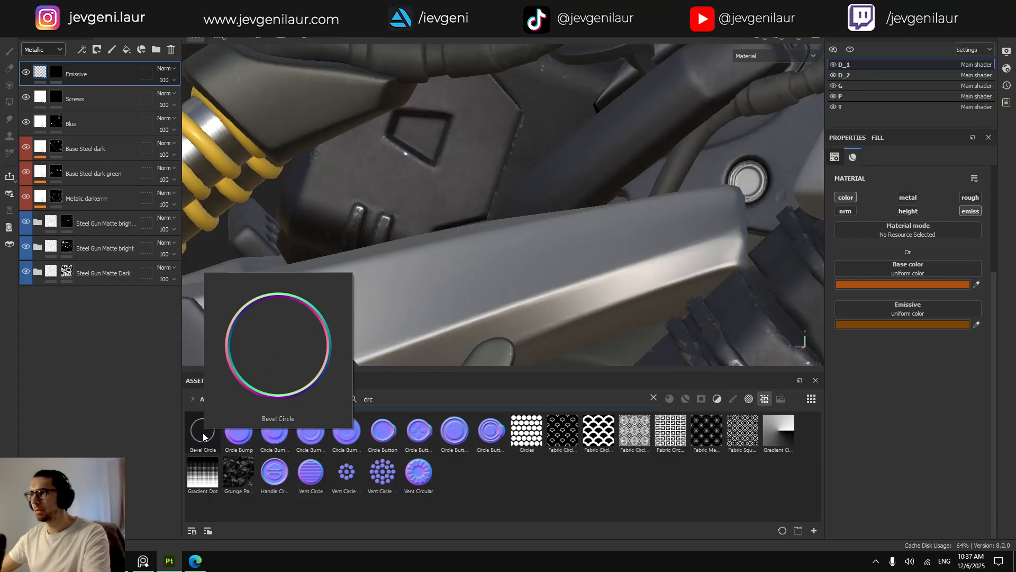
pyautogui.click(653, 398)
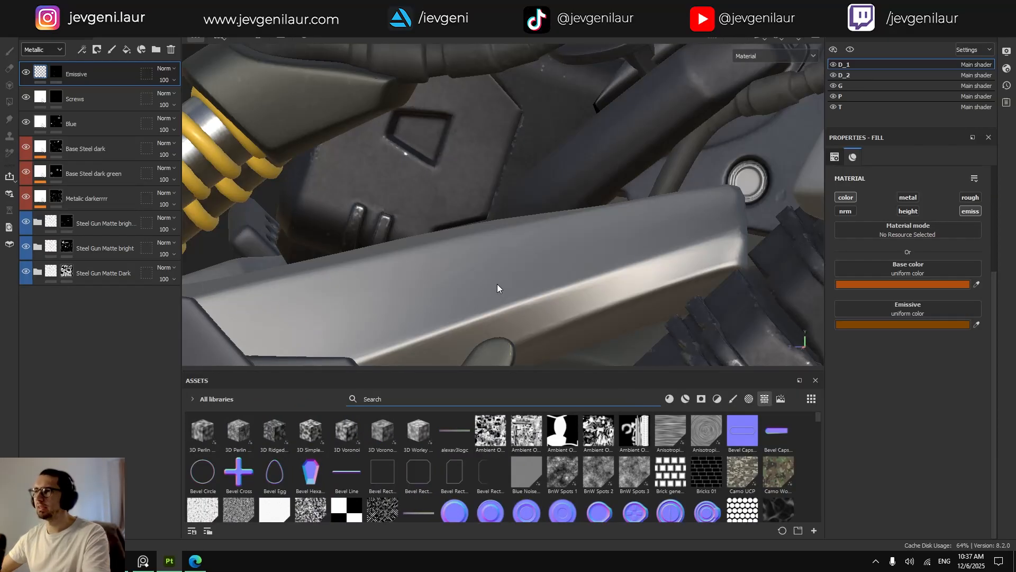
# Frame the whole motorcycle in an enlarged viewport without side panels and examine it from several angles.
pyautogui.write('f')
pyautogui.scroll(-10, 464, 255)
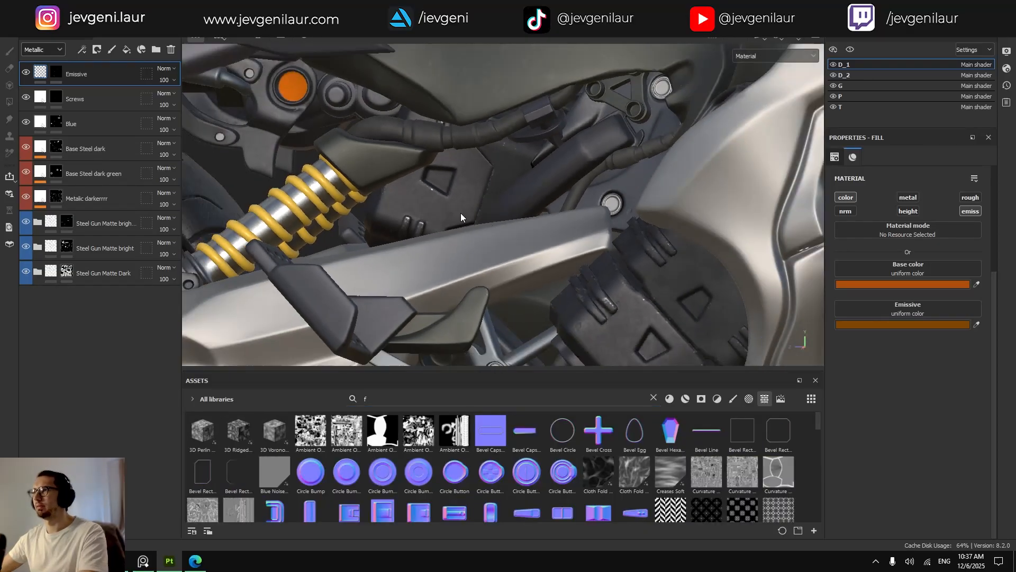
pyautogui.keyDown('alt'); pyautogui.moveTo(466, 235); pyautogui.dragTo(484, 243); pyautogui.keyUp('alt')
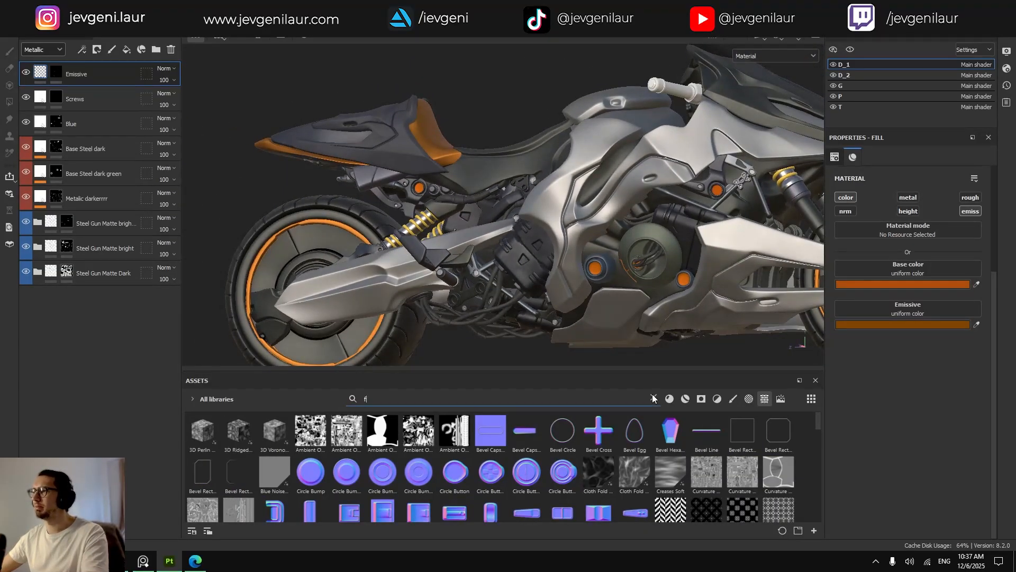
pyautogui.press('Tab')
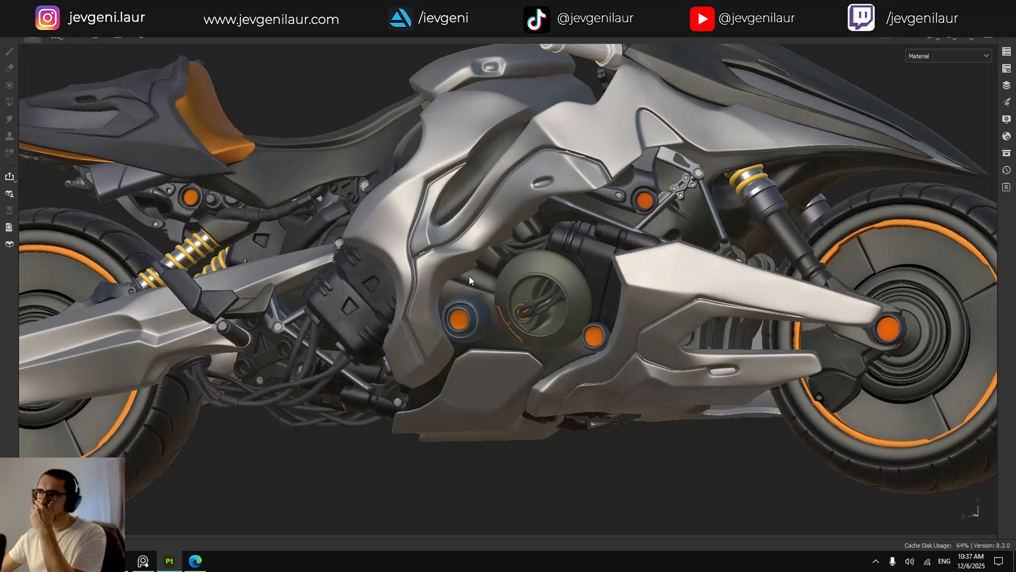
pyautogui.scroll(-3, 469, 276)
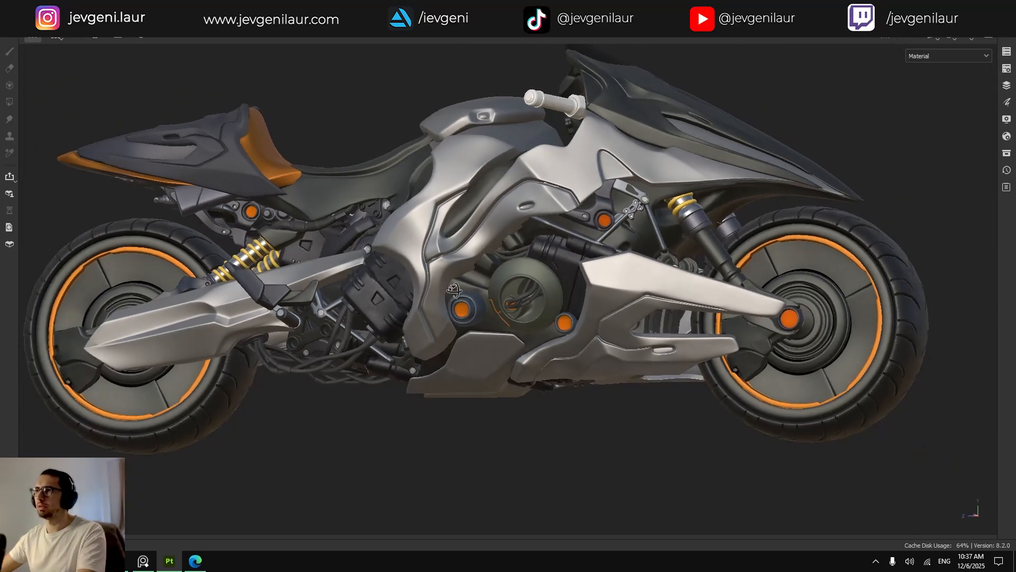
pyautogui.keyDown('alt'); pyautogui.moveTo(469, 276); pyautogui.dragTo(555, 314); pyautogui.keyUp('alt')
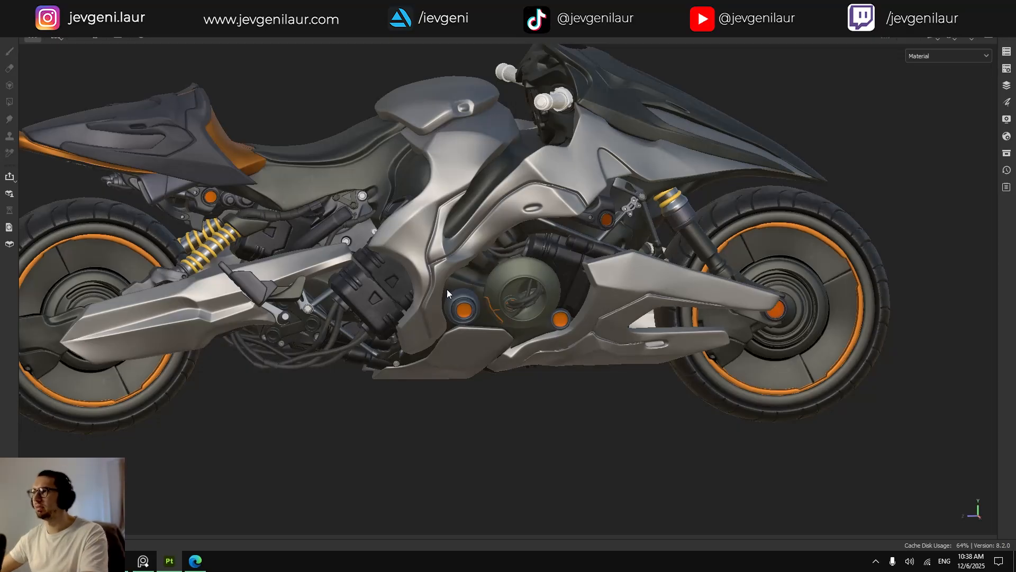
pyautogui.keyDown('alt'); pyautogui.moveTo(447, 289); pyautogui.dragTo(598, 219); pyautogui.keyUp('alt')
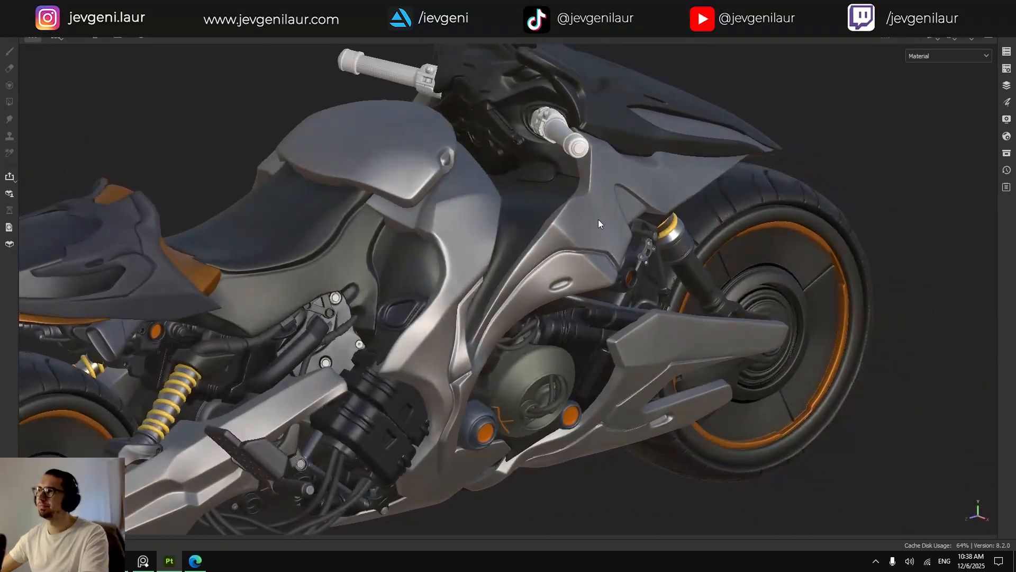
# Examine the motorcycle's front fairing, handlebars and dashboard area from several angles, and restore the side panels.
pyautogui.keyDown('alt'); pyautogui.moveTo(598, 219); pyautogui.dragTo(560, 289, button='middle'); pyautogui.keyUp('alt')
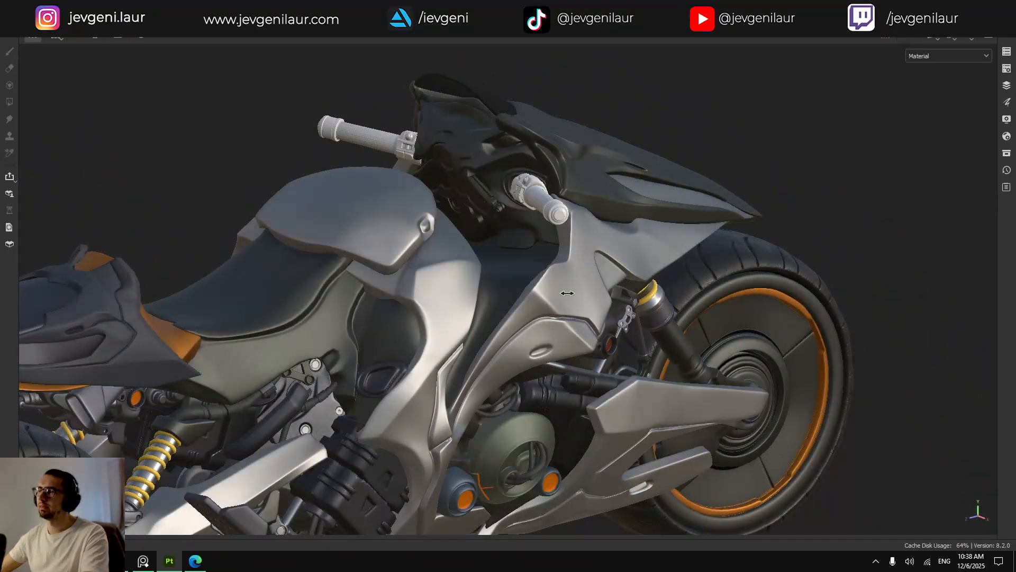
pyautogui.keyDown('alt'); pyautogui.moveTo(567, 294); pyautogui.dragTo(549, 335, button='middle'); pyautogui.keyUp('alt')
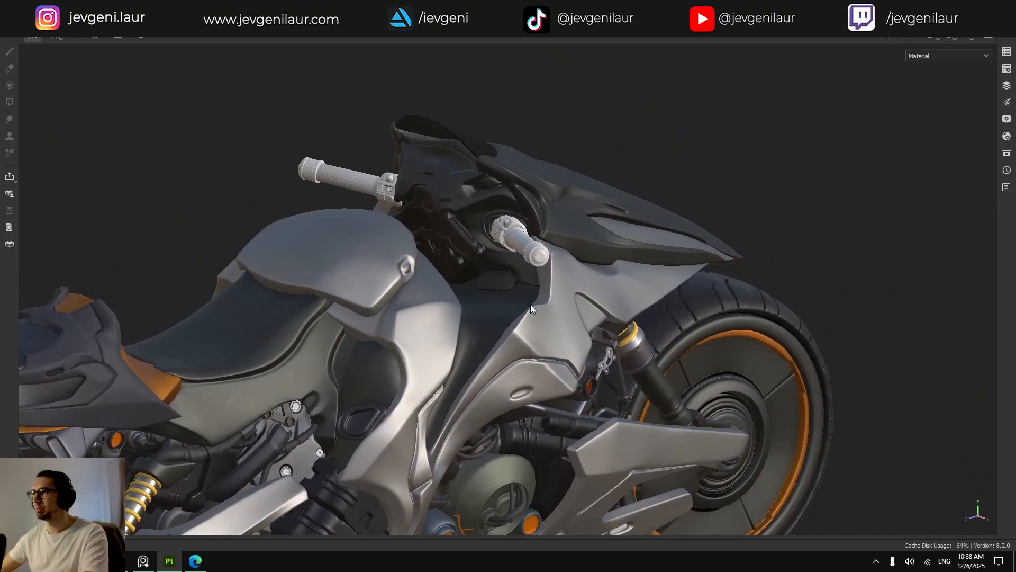
pyautogui.moveTo(487, 294)
pyautogui.keyDown('shift'); pyautogui.mouseDown(button='right')
pyautogui.moveTo(464, 291)
pyautogui.moveTo(478, 298)
pyautogui.mouseUp(button='right'); pyautogui.keyUp('shift')
pyautogui.keyDown('alt'); pyautogui.moveTo(502, 261); pyautogui.dragTo(461, 292, button='middle'); pyautogui.keyUp('alt')
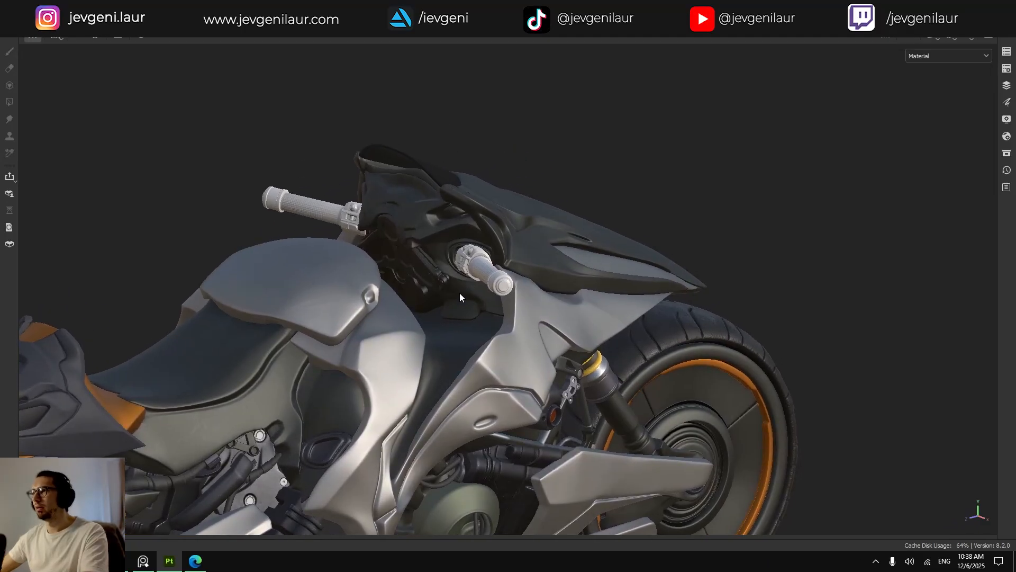
pyautogui.keyDown('alt'); pyautogui.moveTo(461, 293); pyautogui.dragTo(560, 304); pyautogui.keyUp('alt')
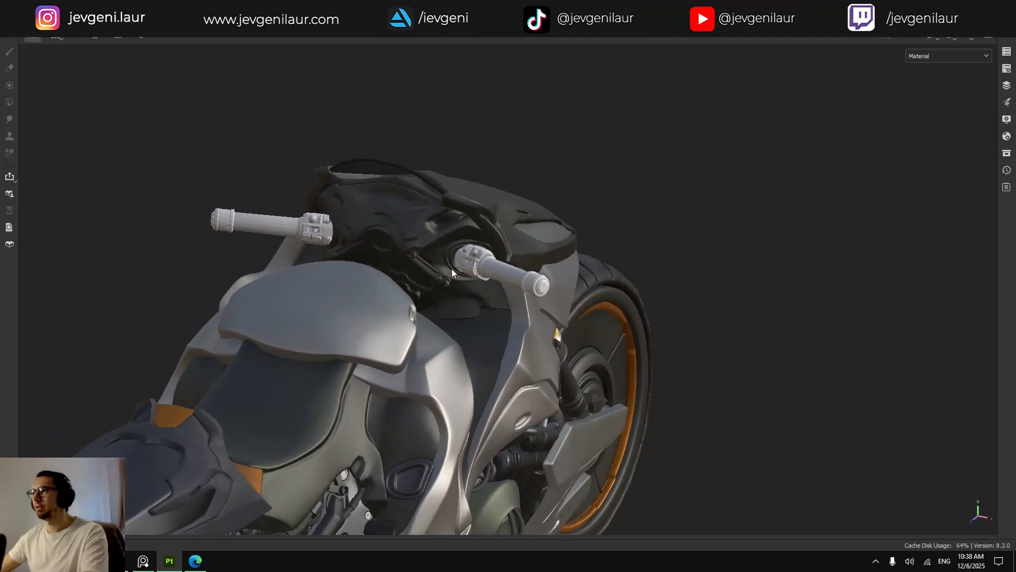
pyautogui.moveTo(452, 268)
pyautogui.keyDown('alt'); pyautogui.mouseDown(button='right')
pyautogui.moveTo(502, 280)
pyautogui.moveTo(461, 271)
pyautogui.mouseUp(button='right'); pyautogui.keyUp('alt')
pyautogui.keyDown('alt'); pyautogui.moveTo(411, 264); pyautogui.dragTo(482, 300); pyautogui.keyUp('alt')
pyautogui.keyDown('alt'); pyautogui.moveTo(417, 288); pyautogui.dragTo(375, 246); pyautogui.keyUp('alt')
pyautogui.keyDown('shift'); pyautogui.moveTo(417, 270); pyautogui.dragTo(363, 267, button='right'); pyautogui.keyUp('shift')
pyautogui.keyDown('alt'); pyautogui.moveTo(363, 267); pyautogui.dragTo(366, 285); pyautogui.keyUp('alt')
pyautogui.press('Tab')
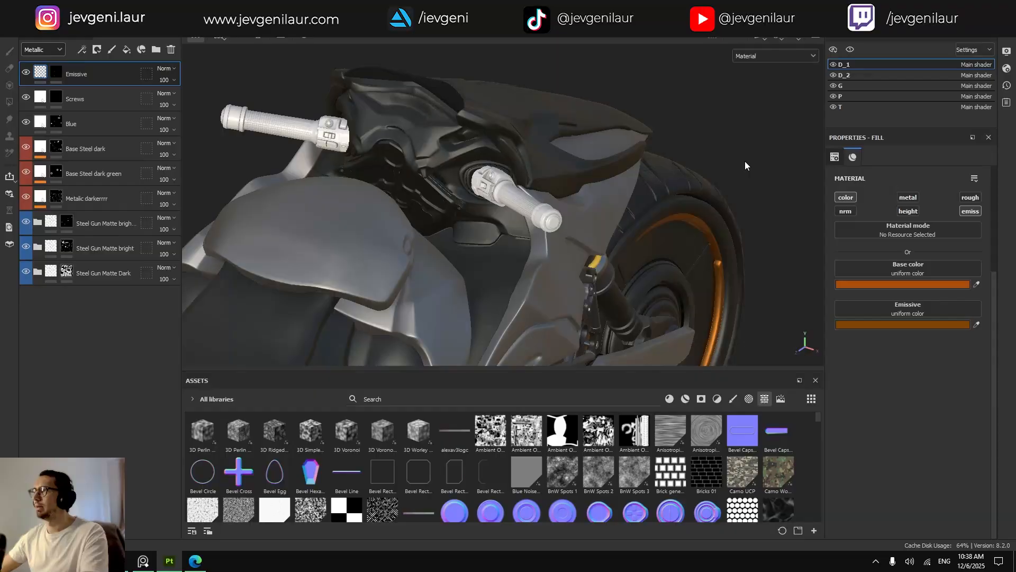
# Make texture set P active and set its layer stack to display the Base color channel.
pyautogui.click(834, 97)
pyautogui.click(834, 96)
pyautogui.keyDown('ctrl'); pyautogui.keyDown('alt'); pyautogui.rightClick(602, 173); pyautogui.keyUp('alt'); pyautogui.keyUp('ctrl')
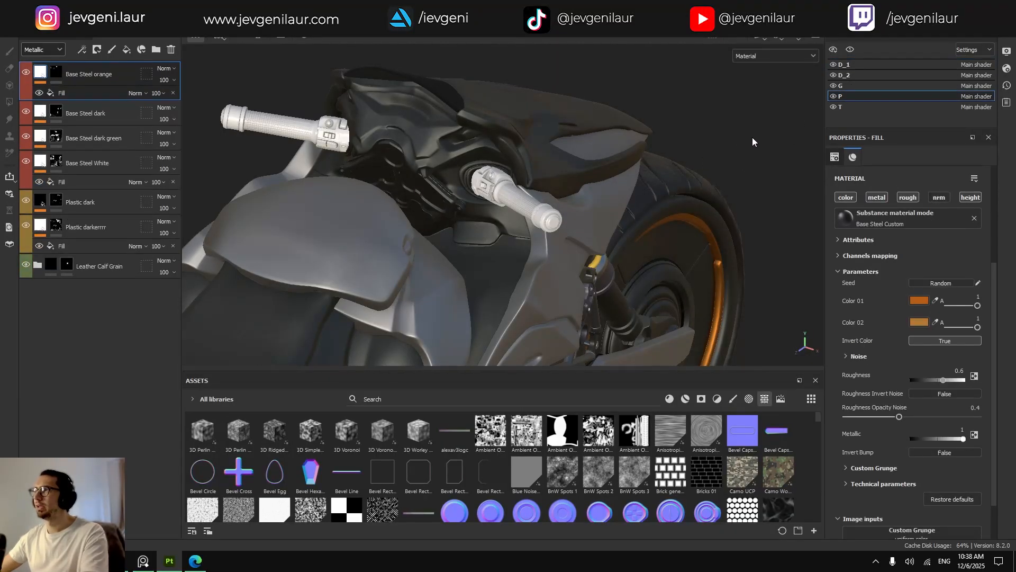
pyautogui.click(40, 52)
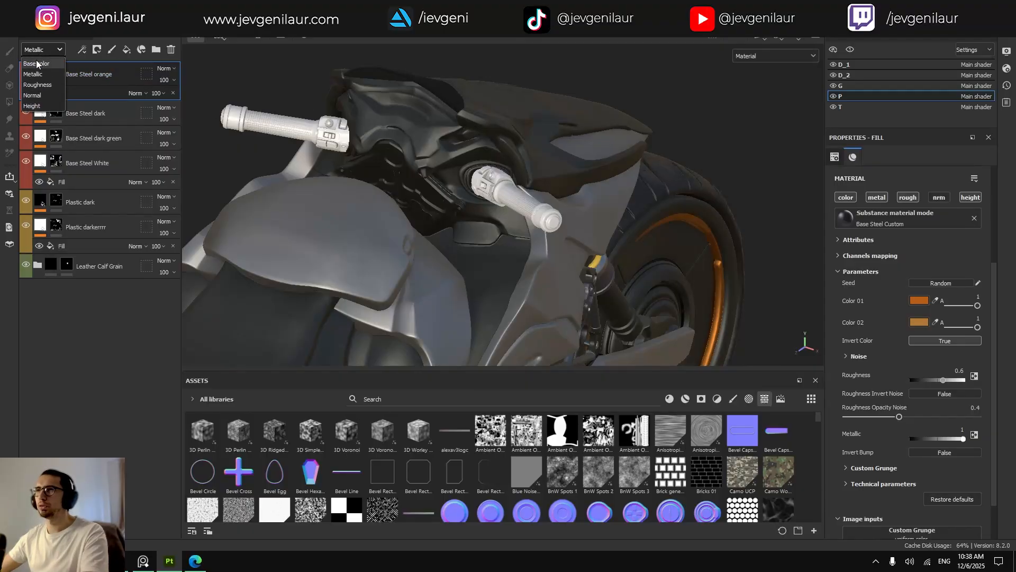
pyautogui.click(38, 63)
pyautogui.hotkey('ctrl', 'v')
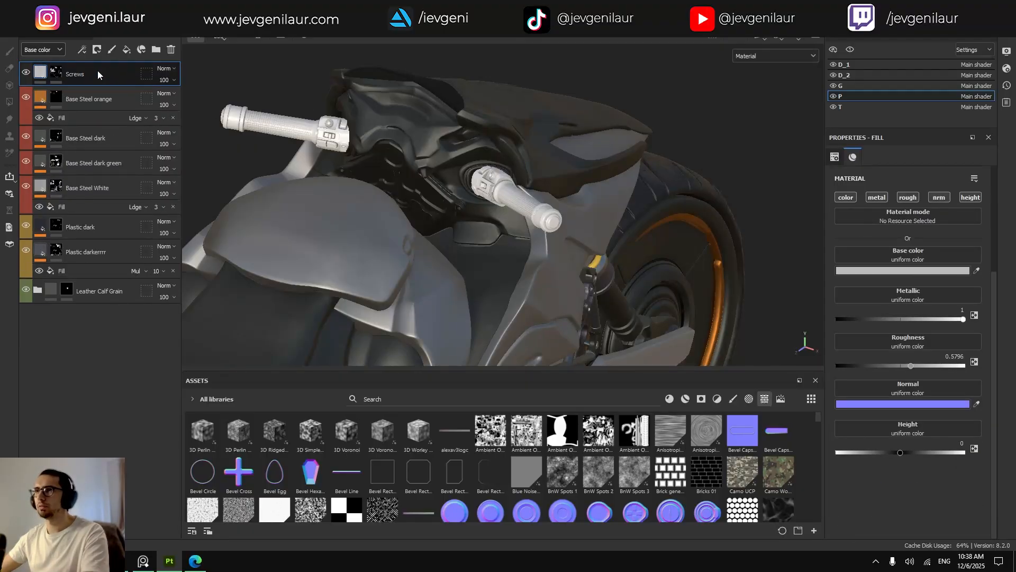
pyautogui.rightClick(87, 72)
pyautogui.click(76, 77)
pyautogui.press('Delete')
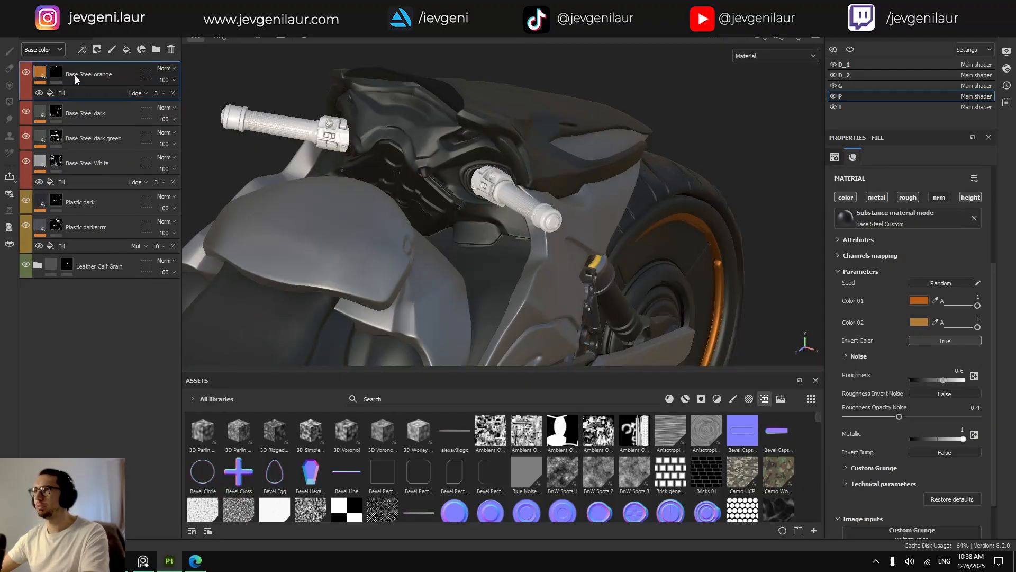
# Paste the copied Screws layer at the top of texture set P's stack and activate its mask for brush painting.
pyautogui.scroll(4, 377, 177)
pyautogui.keyDown('alt'); pyautogui.moveTo(378, 182); pyautogui.dragTo(414, 181); pyautogui.keyUp('alt')
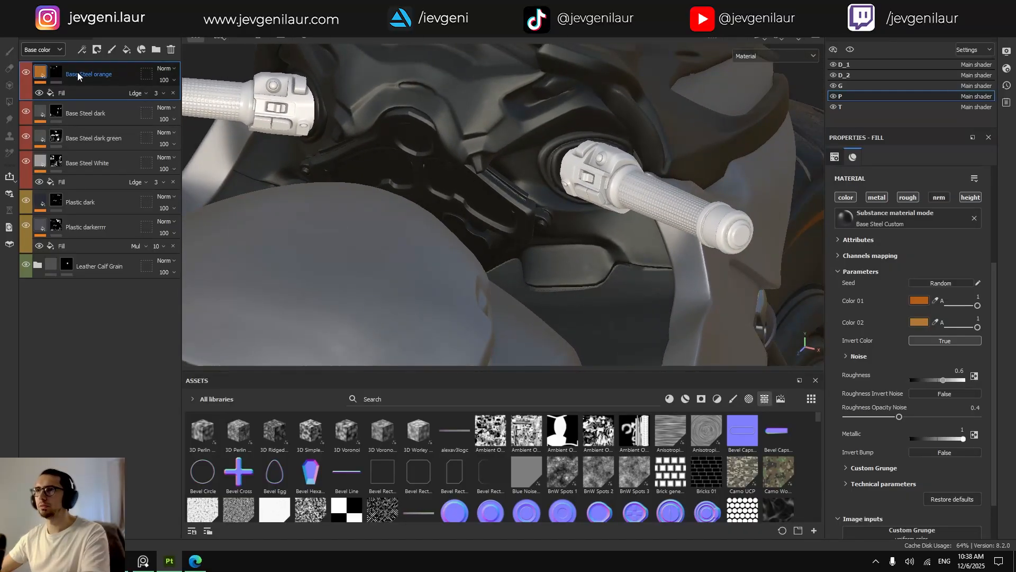
pyautogui.hotkey('ctrl', 'v')
pyautogui.click(57, 73)
pyautogui.press('1')
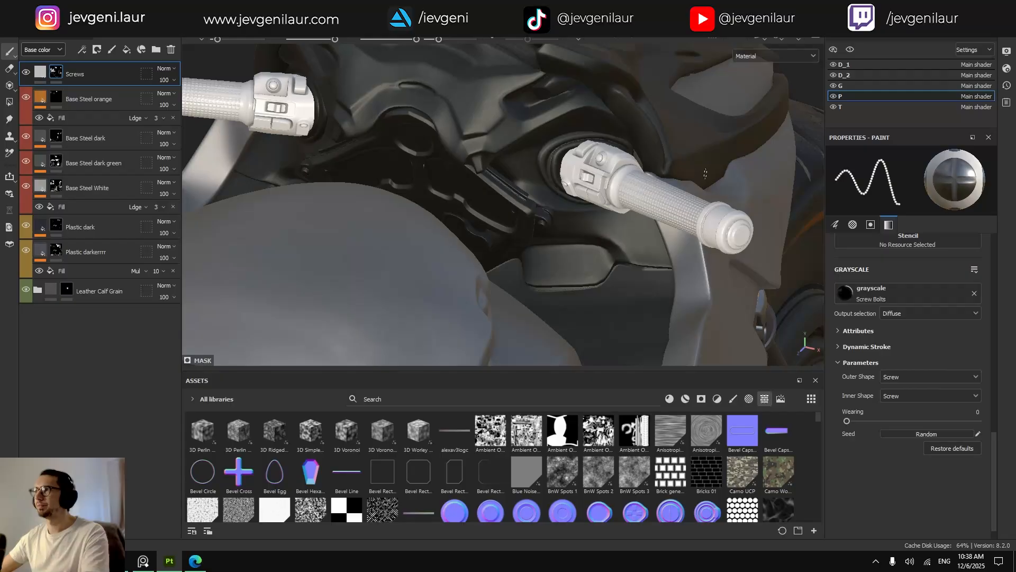
# Hide texture sets T, G, D_2 and D_1 so that only P's parts are shown.
pyautogui.click(833, 107)
pyautogui.click(833, 86)
pyautogui.click(834, 75)
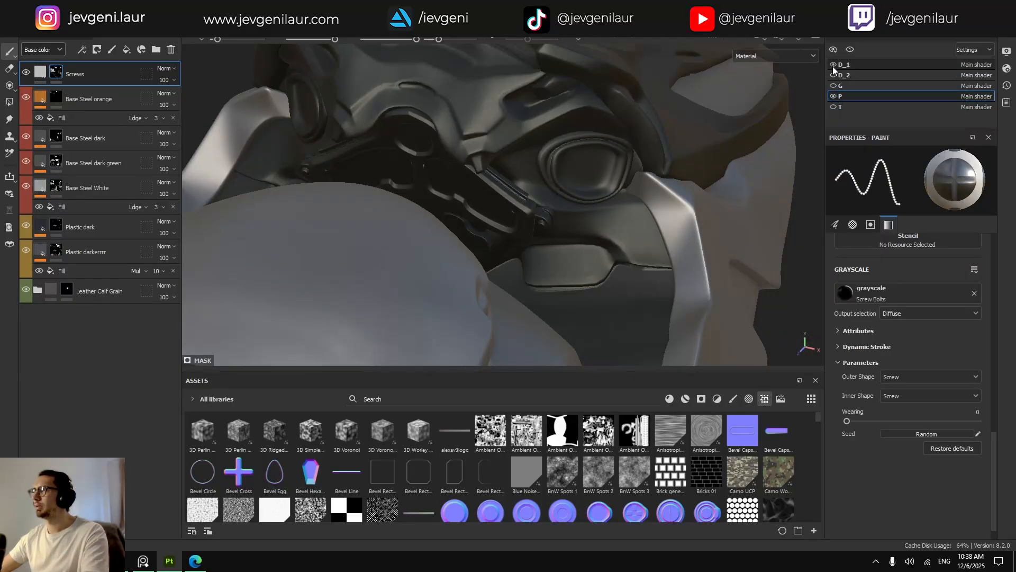
pyautogui.click(833, 65)
# Examine the bolt and dark mechanical panel of the dashboard up close, and the surrounding bodywork, for spots suited to screw stamps.
pyautogui.keyDown('alt'); pyautogui.moveTo(564, 169); pyautogui.dragTo(353, 205); pyautogui.keyUp('alt')
pyautogui.keyDown('alt'); pyautogui.moveTo(354, 205); pyautogui.dragTo(496, 229, button='right'); pyautogui.keyUp('alt')
pyautogui.keyDown('shift'); pyautogui.moveTo(616, 251); pyautogui.dragTo(597, 254, button='right'); pyautogui.keyUp('shift')
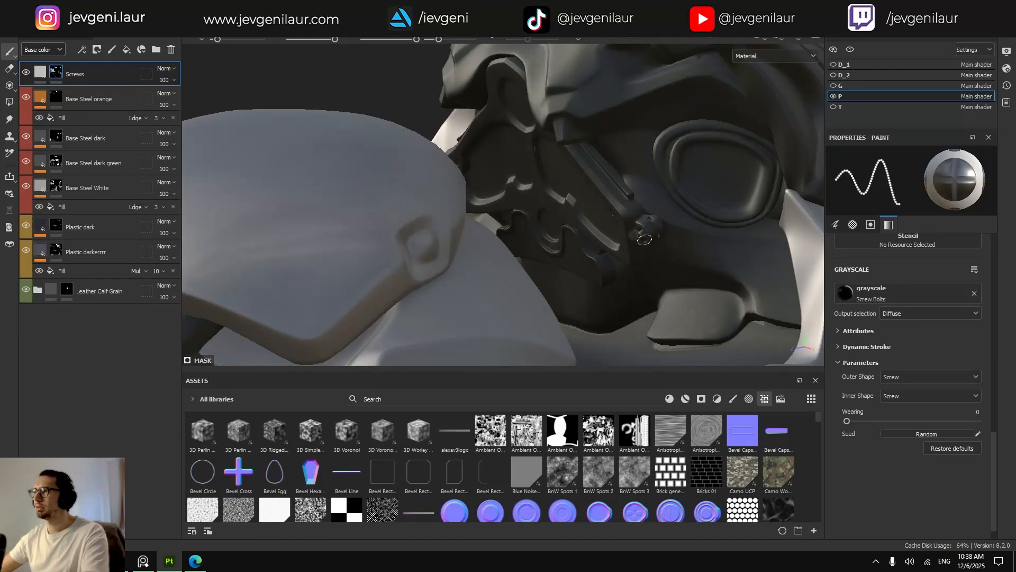
pyautogui.scroll(5, 644, 239)
pyautogui.scroll(3, 651, 233)
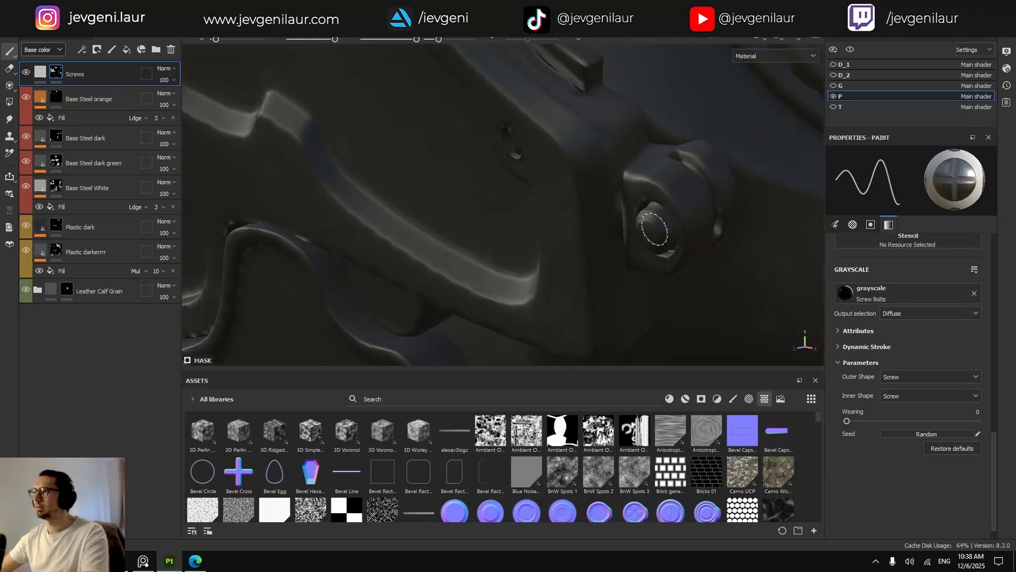
pyautogui.scroll(-4, 651, 237)
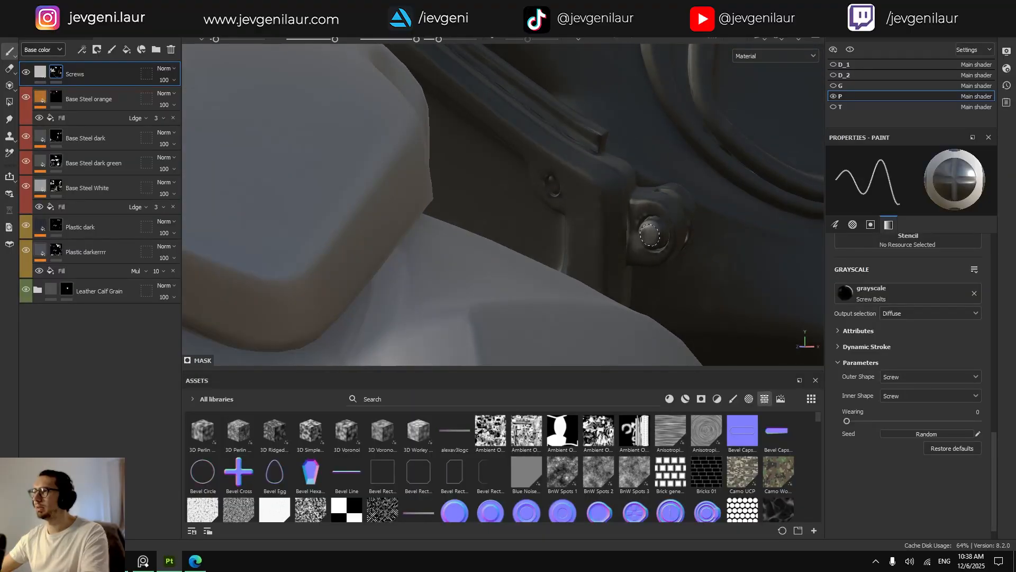
pyautogui.scroll(-4, 652, 238)
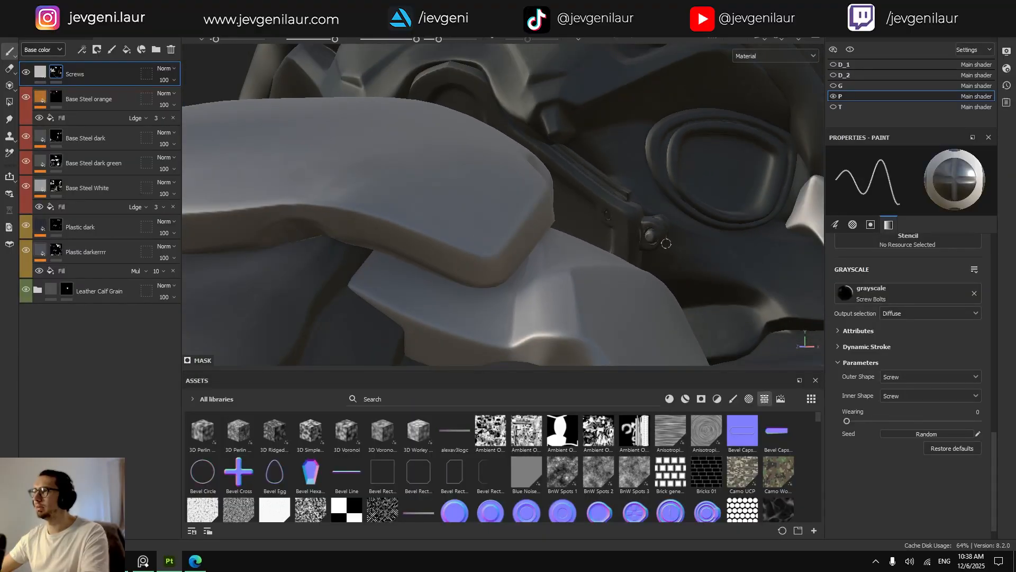
pyautogui.scroll(-2, 674, 243)
pyautogui.keyDown('alt'); pyautogui.moveTo(674, 242); pyautogui.dragTo(627, 159, button='middle'); pyautogui.keyUp('alt')
pyautogui.scroll(-4, 666, 268)
pyautogui.keyDown('alt'); pyautogui.moveTo(627, 159); pyautogui.dragTo(590, 281); pyautogui.keyUp('alt')
pyautogui.scroll(-1, 591, 283)
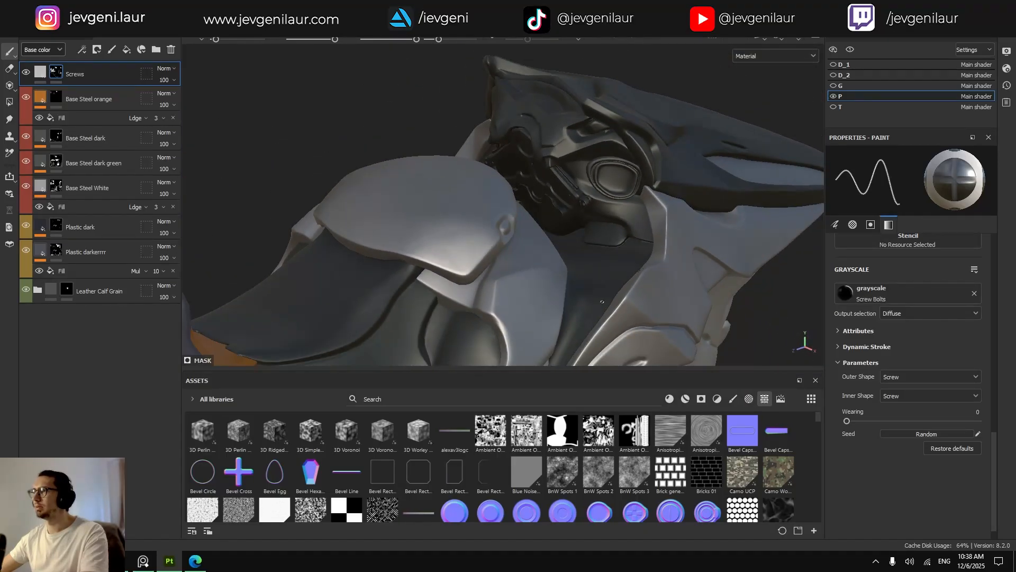
pyautogui.keyDown('alt'); pyautogui.moveTo(590, 283); pyautogui.dragTo(595, 195, button='middle'); pyautogui.keyUp('alt')
pyautogui.keyDown('alt'); pyautogui.moveTo(514, 267); pyautogui.dragTo(533, 242, button='middle'); pyautogui.keyUp('alt')
pyautogui.keyDown('alt'); pyautogui.moveTo(475, 270); pyautogui.dragTo(510, 263); pyautogui.keyUp('alt')
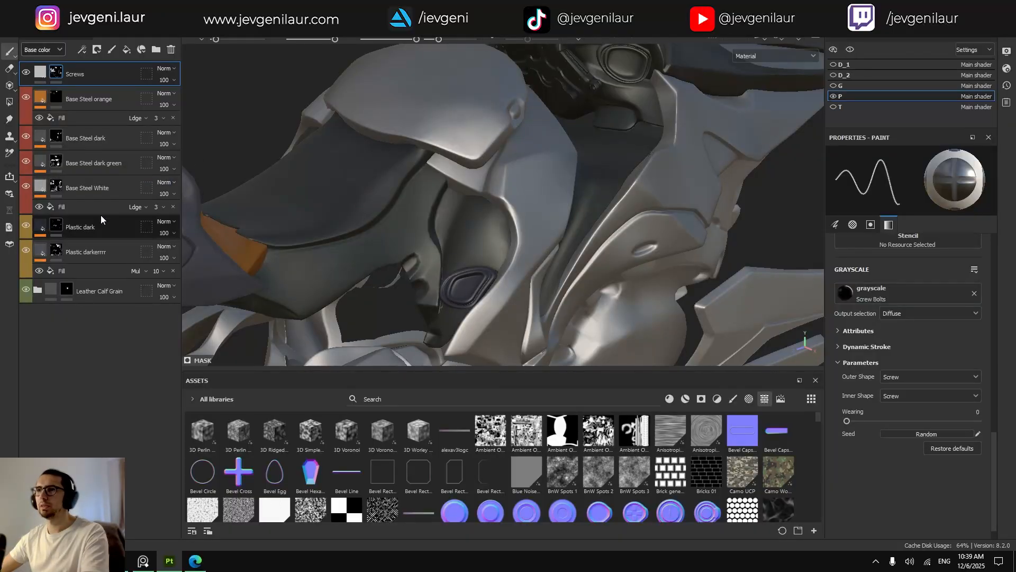
# Toggle the visibility of texture set P and its Plastic dark and Plastic darkerrrr layers to check which parts they cover.
pyautogui.click(27, 227)
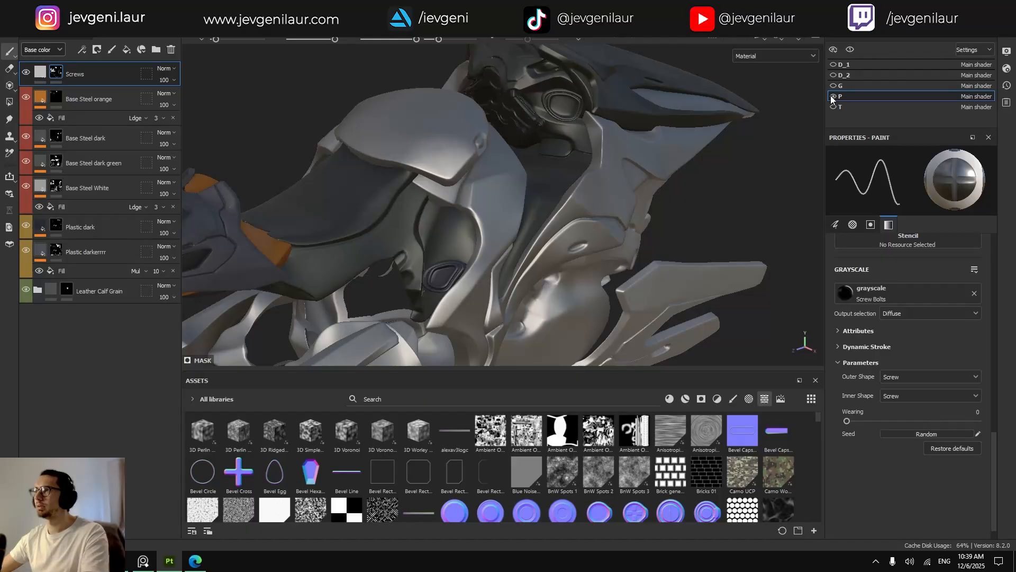
pyautogui.click(833, 97)
pyautogui.click(833, 97)
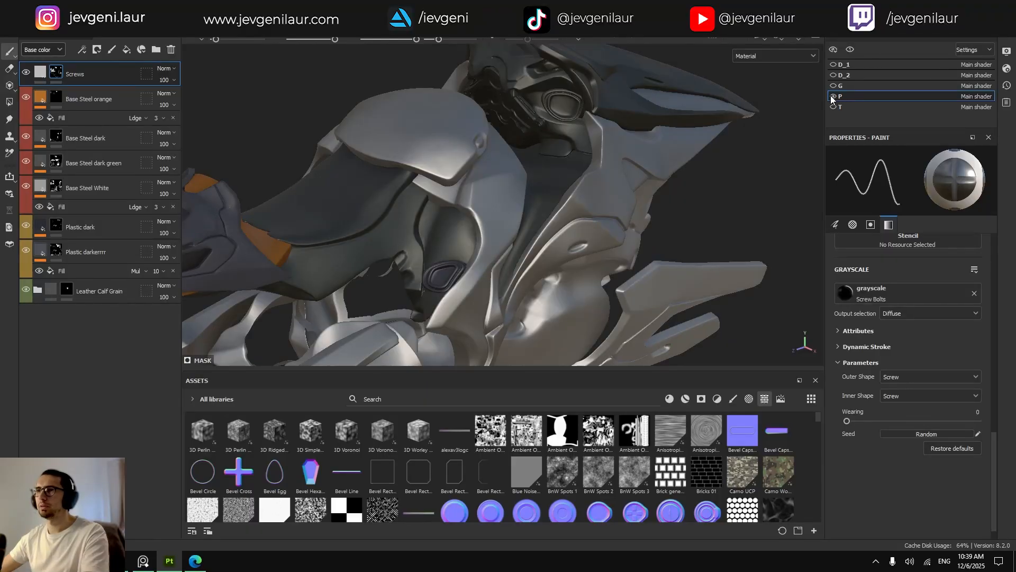
pyautogui.click(25, 251)
pyautogui.click(27, 222)
pyautogui.click(27, 222)
pyautogui.click(28, 249)
pyautogui.click(27, 224)
pyautogui.click(27, 224)
pyautogui.click(28, 249)
# Inspect the dashboard mesh with the Plastic darkerrrr mask active, and toggle the Base Steel dark layer to check its coverage.
pyautogui.click(55, 251)
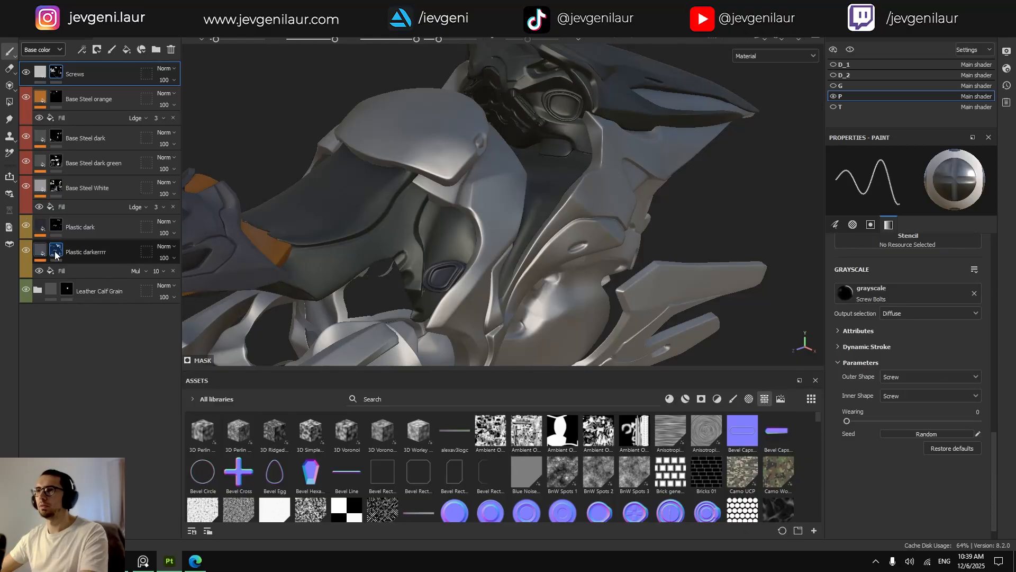
pyautogui.press('4')
pyautogui.scroll(4, 535, 170)
pyautogui.keyDown('alt'); pyautogui.moveTo(547, 101); pyautogui.dragTo(545, 166, button='middle'); pyautogui.keyUp('alt')
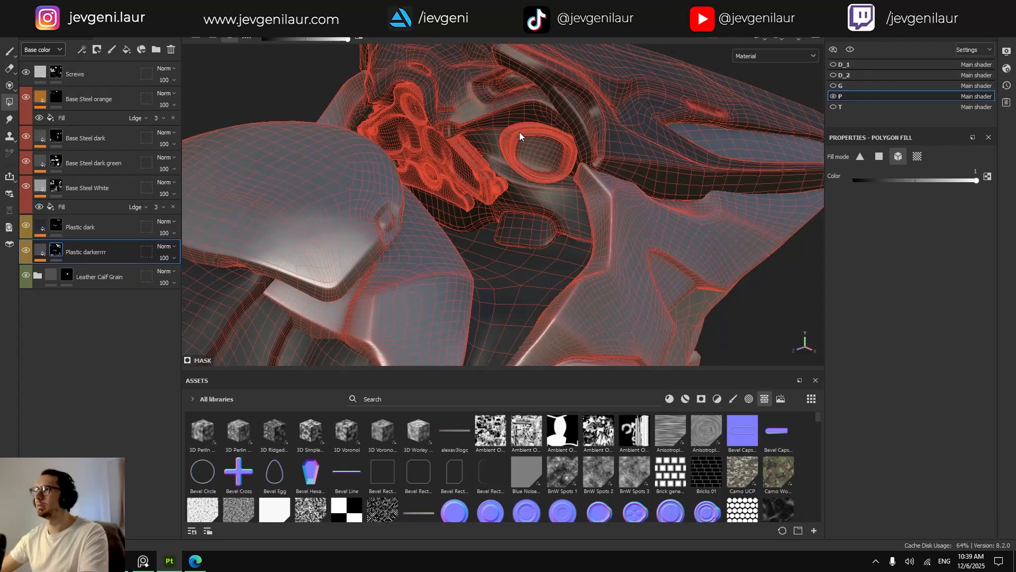
pyautogui.press('1')
pyautogui.click(39, 251)
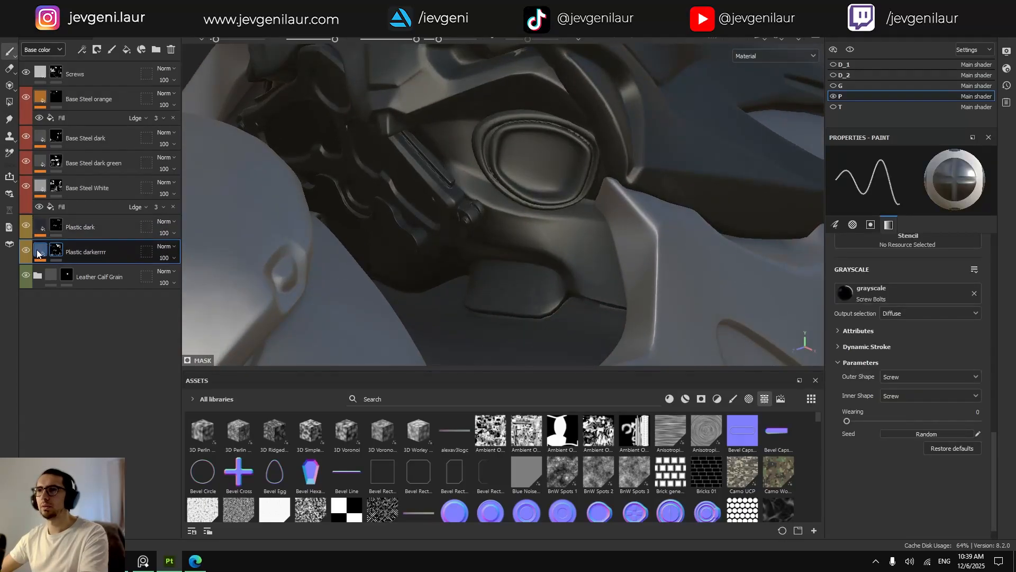
pyautogui.click(25, 136)
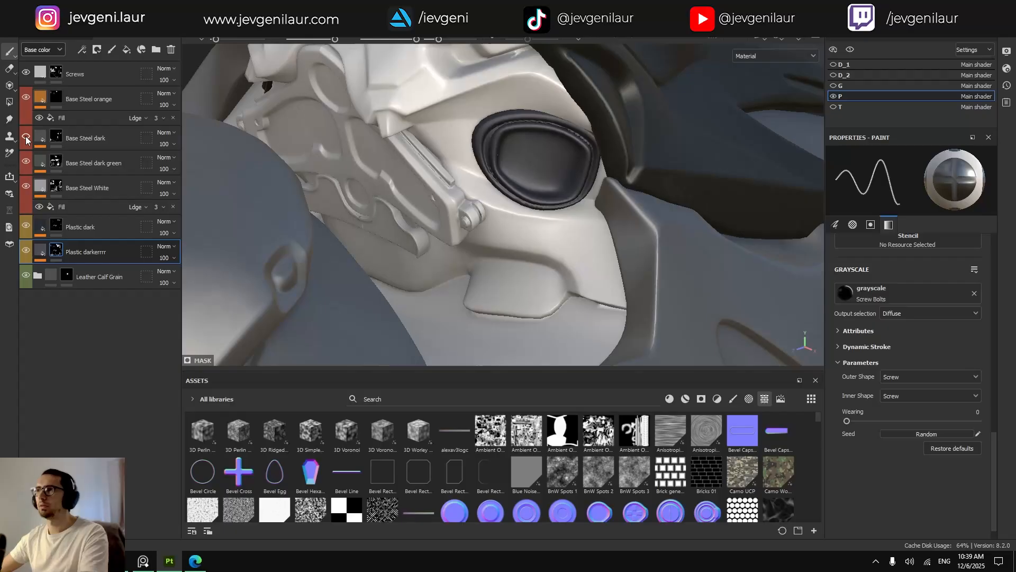
pyautogui.click(26, 136)
# Remove the dashboard's mechanical panel from the Base Steel dark mask using Polygon Fill with color 0.
pyautogui.click(57, 139)
pyautogui.press('4')
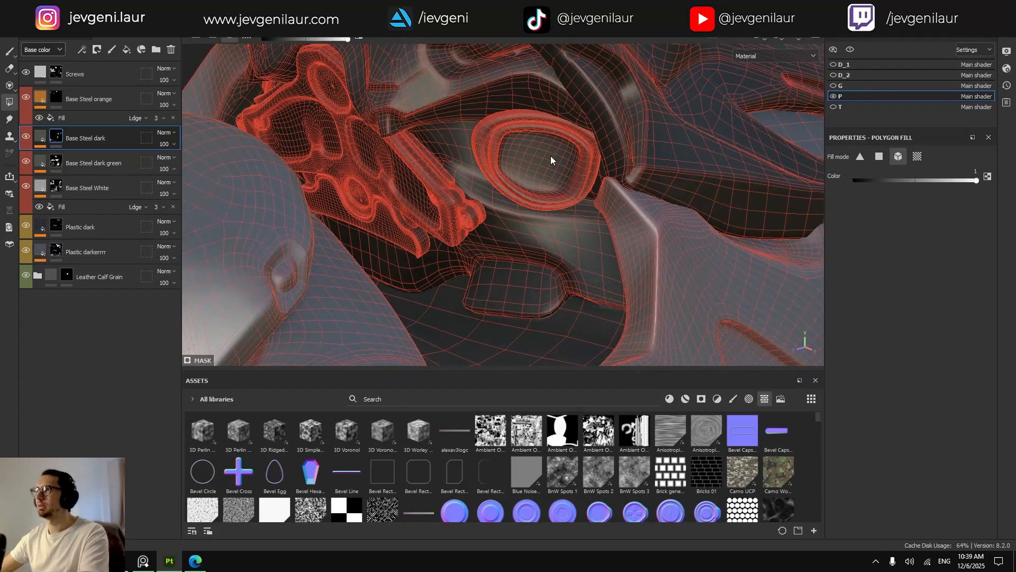
pyautogui.scroll(-5, 534, 158)
pyautogui.press('1')
pyautogui.keyDown('alt'); pyautogui.moveTo(536, 160); pyautogui.dragTo(658, 183); pyautogui.keyUp('alt')
pyautogui.keyDown('alt'); pyautogui.moveTo(406, 187); pyautogui.dragTo(567, 237); pyautogui.keyUp('alt')
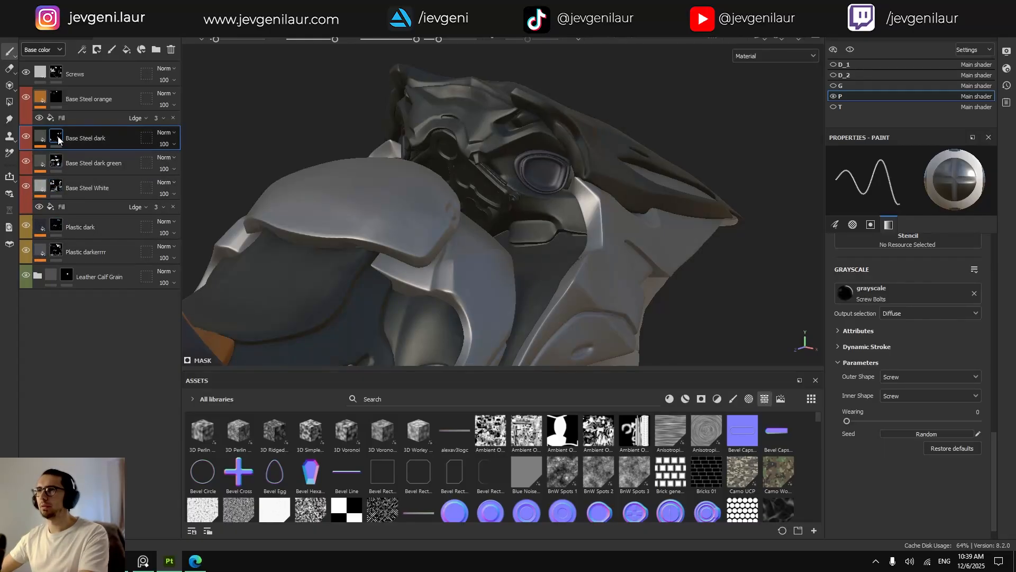
pyautogui.scroll(3, 470, 186)
pyautogui.press('4')
pyautogui.click(471, 187)
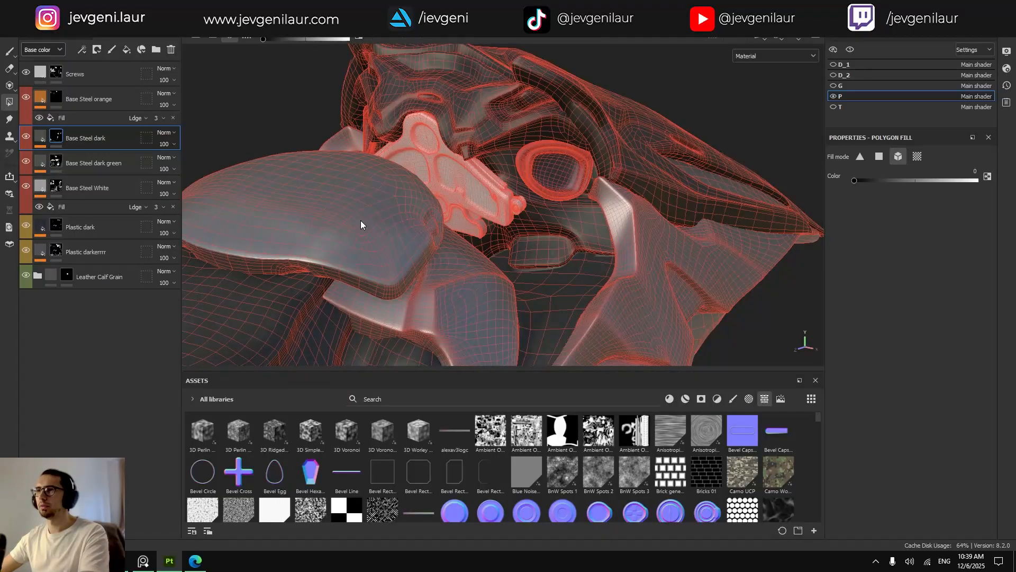
# Add the dashboard's mechanical panel to the Plastic dark mask with Polygon Fill and check the new material on the model.
pyautogui.click(59, 224)
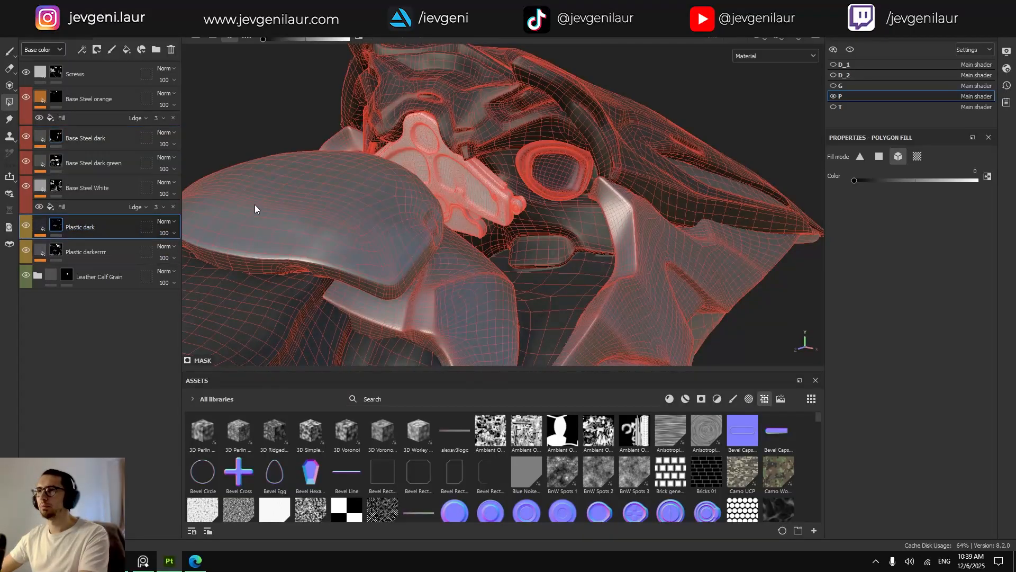
pyautogui.click(434, 160)
pyautogui.press('1')
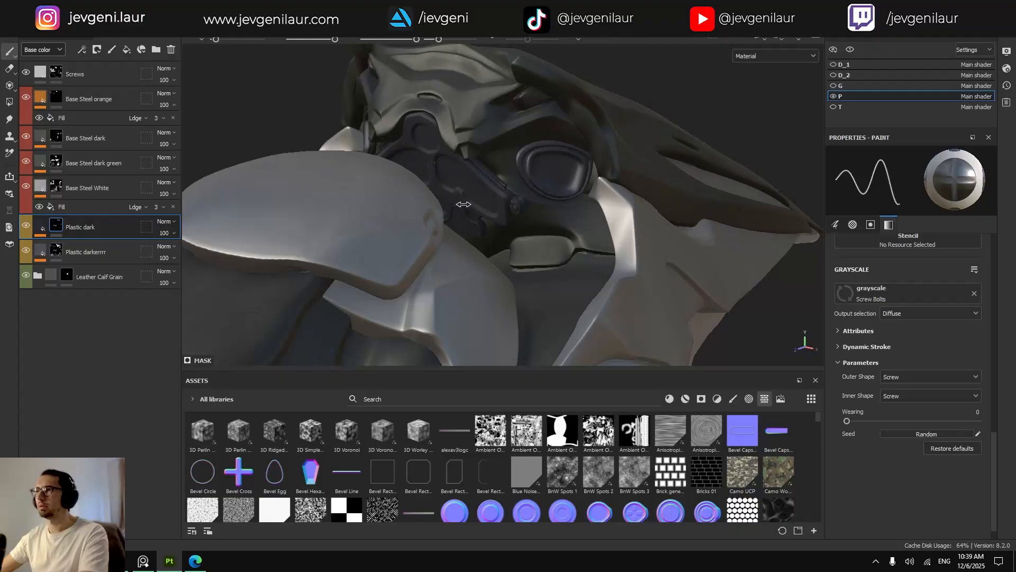
pyautogui.moveTo(462, 217)
pyautogui.keyDown('alt'); pyautogui.mouseDown()
pyautogui.moveTo(552, 217)
pyautogui.moveTo(470, 213)
pyautogui.moveTo(545, 223)
pyautogui.moveTo(497, 227)
pyautogui.mouseUp(); pyautogui.keyUp('alt')
pyautogui.scroll(2, 396, 160)
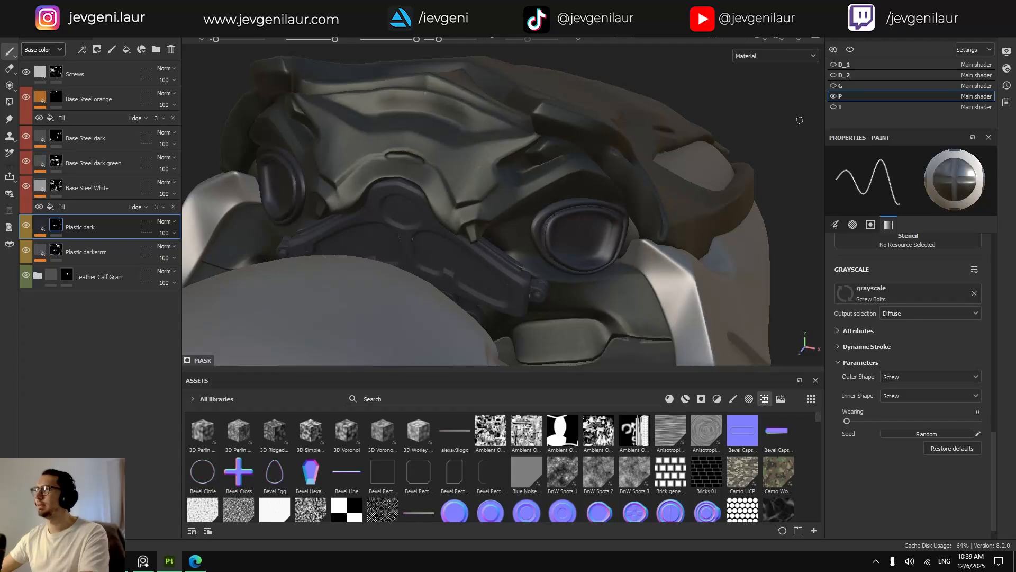
# Show texture set D_2, copy its Emissive layer and paste it at the top of texture set P's stack.
pyautogui.click(833, 75)
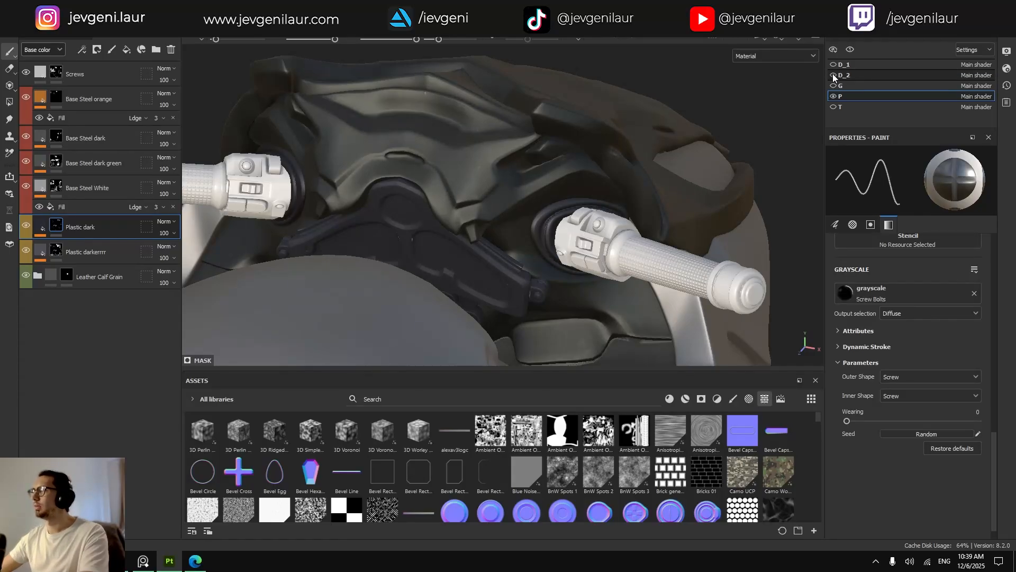
pyautogui.keyDown('ctrl'); pyautogui.keyDown('alt'); pyautogui.rightClick(244, 167); pyautogui.keyUp('alt'); pyautogui.keyUp('ctrl')
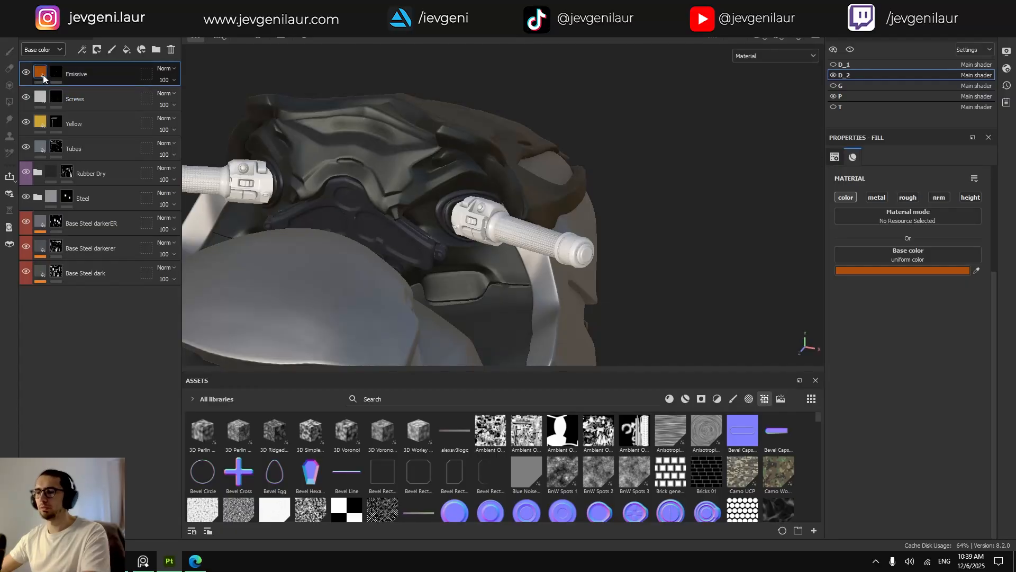
pyautogui.click(846, 96)
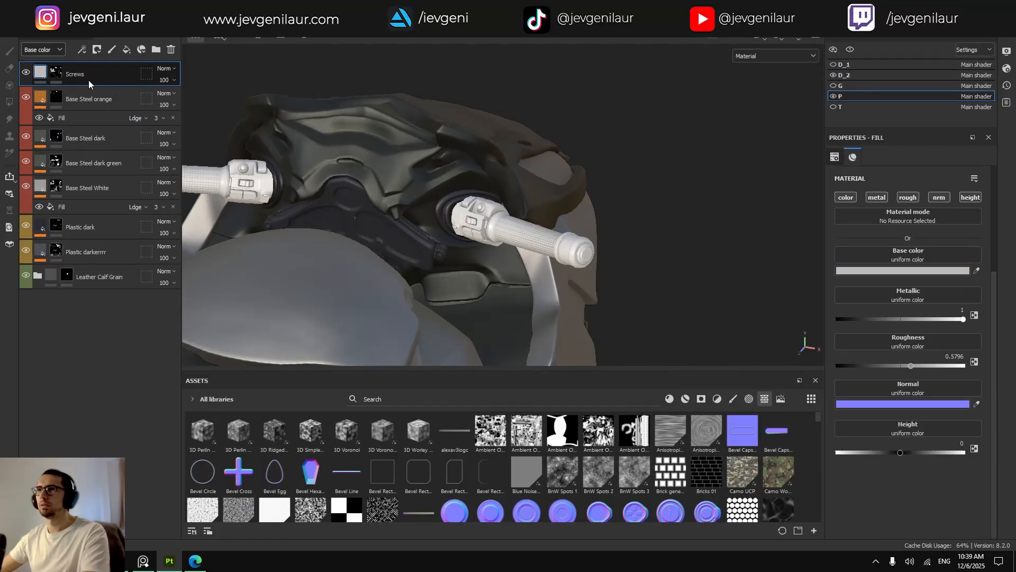
pyautogui.hotkey('ctrl', 'v')
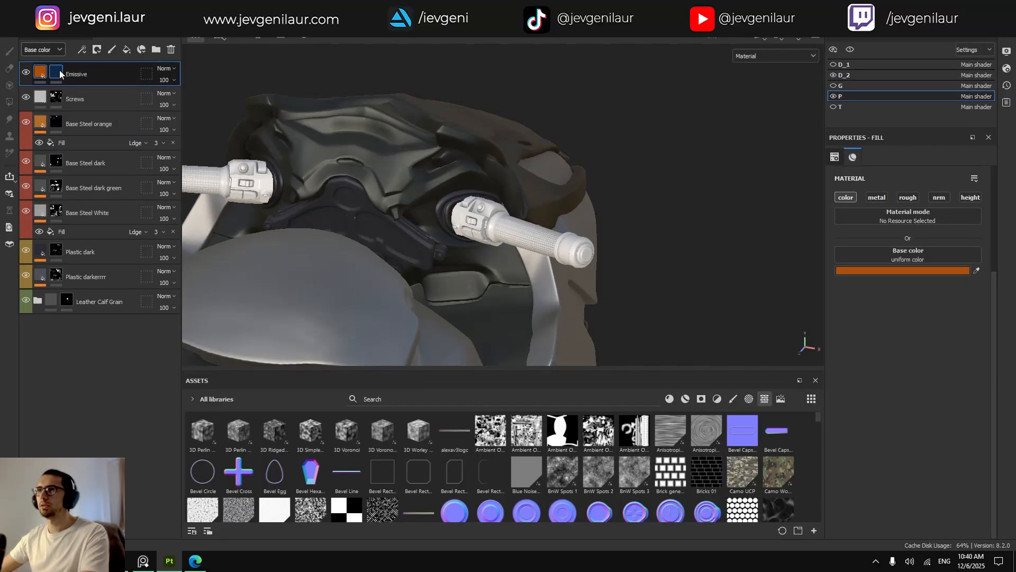
# Clear the mask of P's Emissive layer and activate it for painting on the dashboard.
pyautogui.rightClick(59, 69)
pyautogui.click(85, 89)
pyautogui.scroll(3, 341, 172)
pyautogui.keyDown('alt'); pyautogui.moveTo(340, 171); pyautogui.dragTo(422, 233, button='middle'); pyautogui.keyUp('alt')
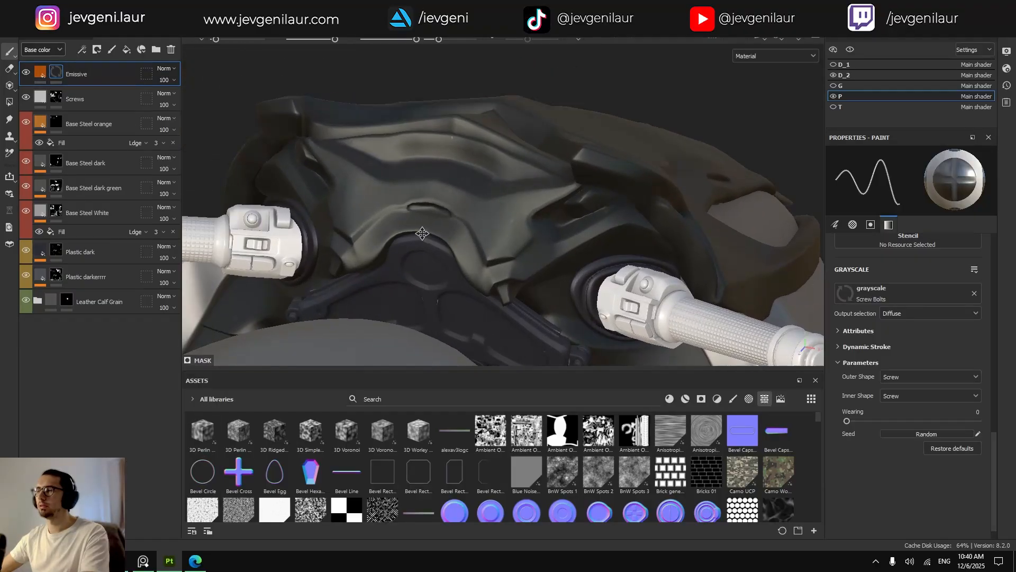
# Remove the Screw Bolts pattern from the brush's grayscale channel and set its uniform grayscale value to 1.
pyautogui.scroll(2, 430, 221)
pyautogui.scroll(3, 437, 212)
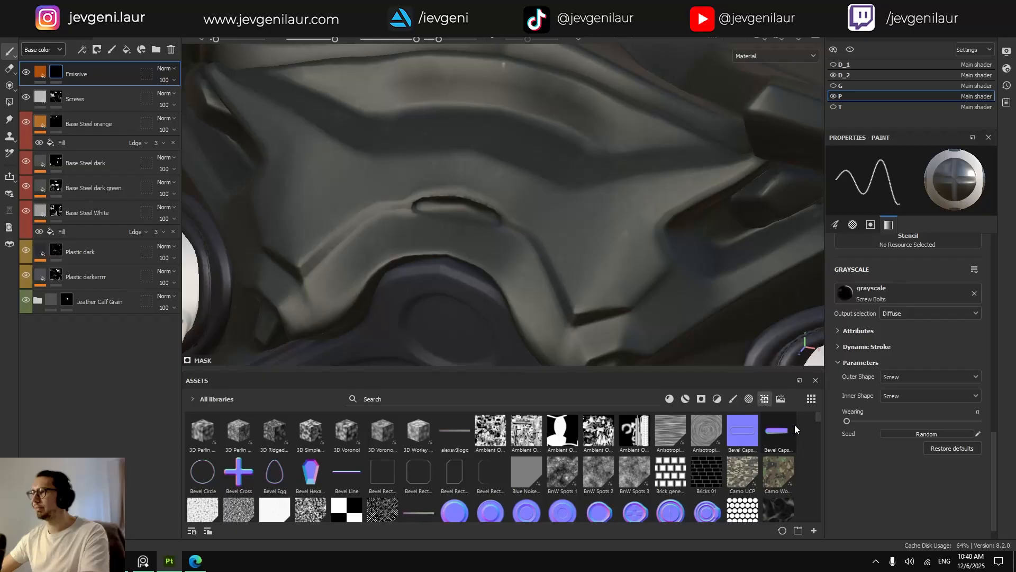
pyautogui.click(974, 293)
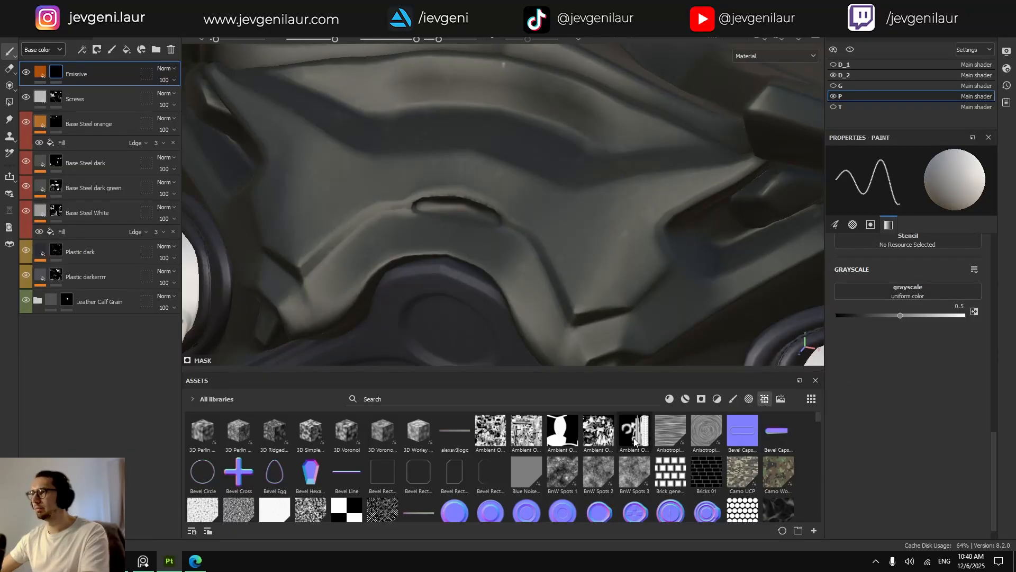
pyautogui.moveTo(900, 316); pyautogui.dragTo(994, 320)
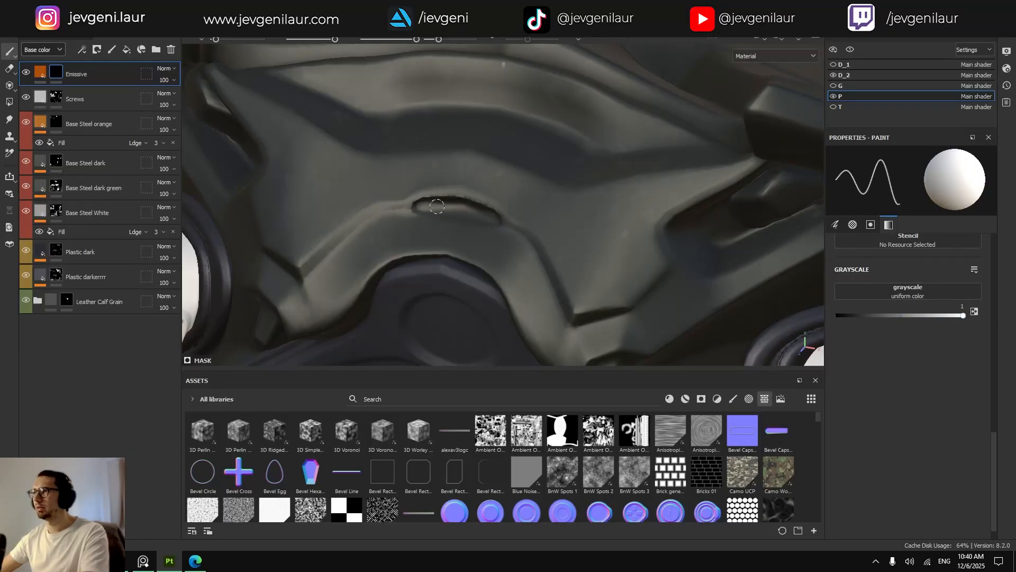
# Paint the small central slot on the dashboard fully into the Emissive mask.
pyautogui.moveTo(438, 207); pyautogui.dragTo(482, 210)
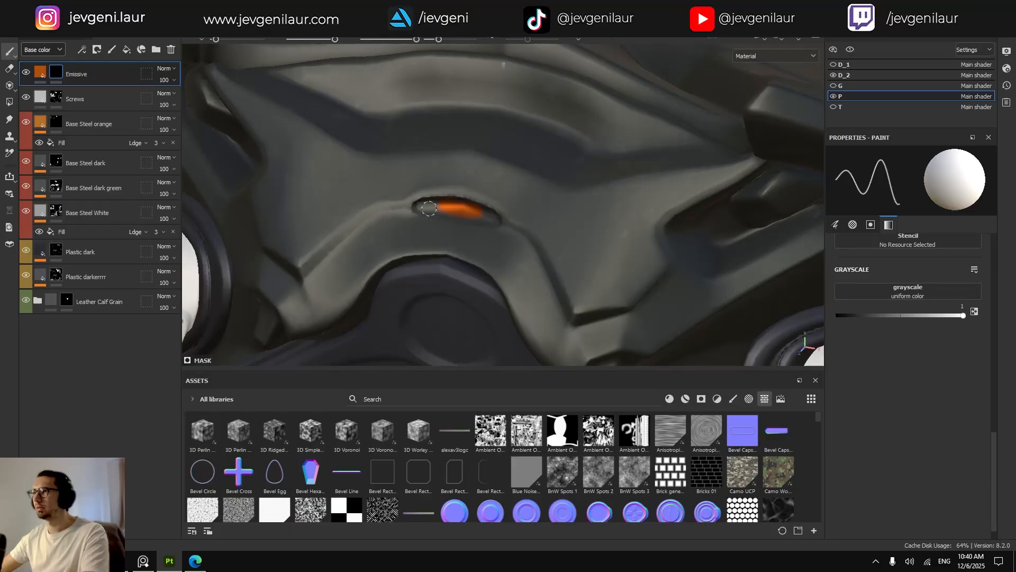
pyautogui.press('F3')
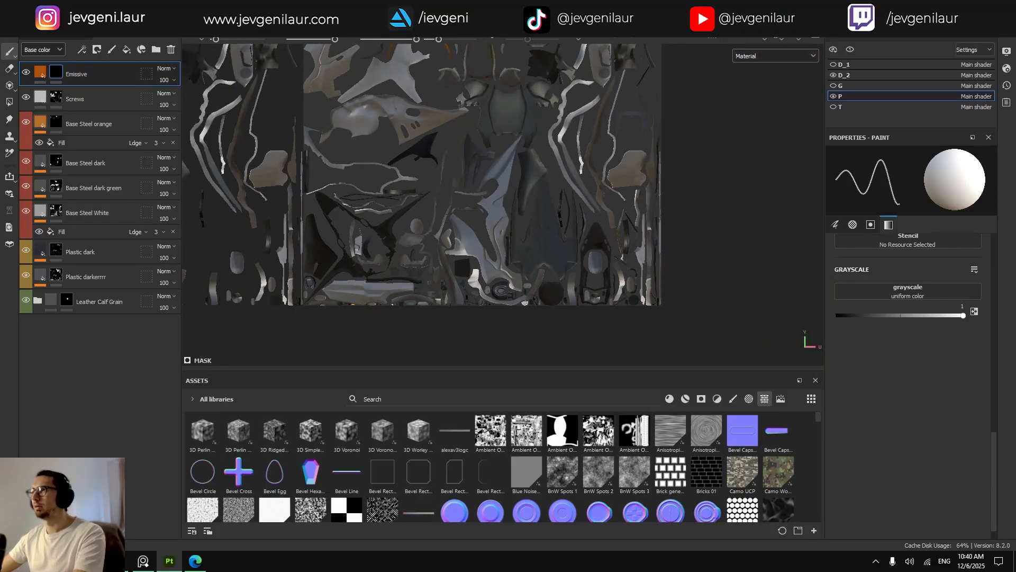
pyautogui.press('F2')
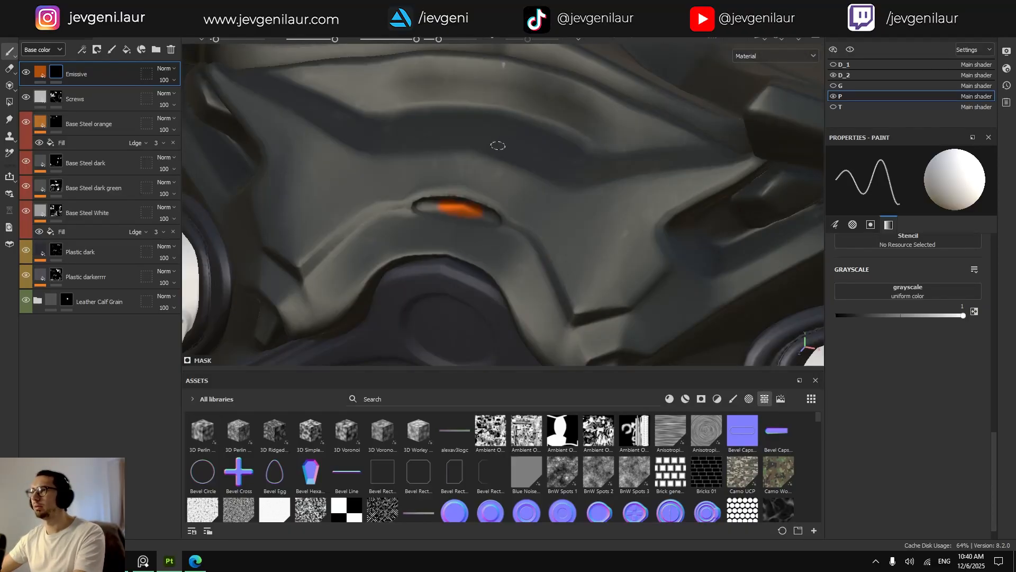
pyautogui.moveTo(405, 210); pyautogui.dragTo(535, 218)
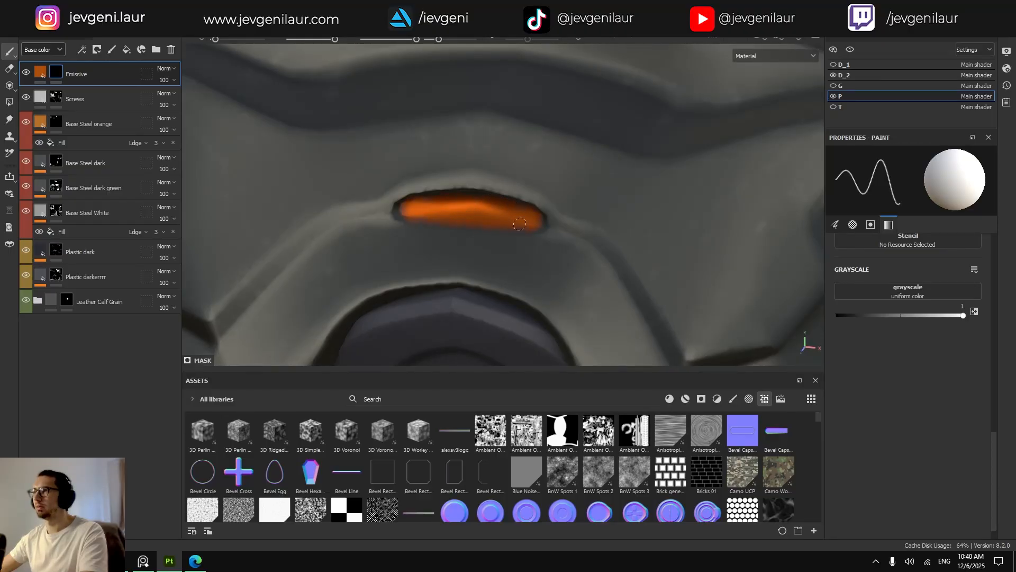
pyautogui.scroll(-8, 490, 220)
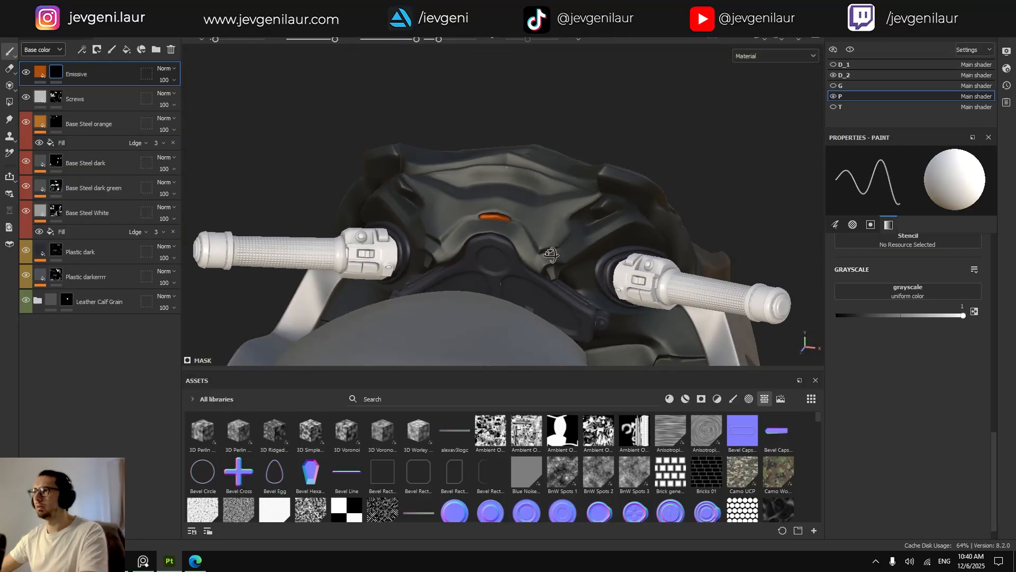
# Paint the recesses beside the dashboard's raised side vents into the Emissive mask, resizing the brush to fill them evenly.
pyautogui.keyDown('alt'); pyautogui.moveTo(540, 197); pyautogui.dragTo(522, 227); pyautogui.keyUp('alt')
pyautogui.scroll(3, 525, 233)
pyautogui.keyDown('alt'); pyautogui.moveTo(466, 213); pyautogui.dragTo(486, 251, button='middle'); pyautogui.keyUp('alt')
pyautogui.moveTo(519, 246)
pyautogui.keyDown('alt'); pyautogui.mouseDown()
pyautogui.moveTo(502, 254)
pyautogui.moveTo(529, 236)
pyautogui.mouseUp(); pyautogui.keyUp('alt')
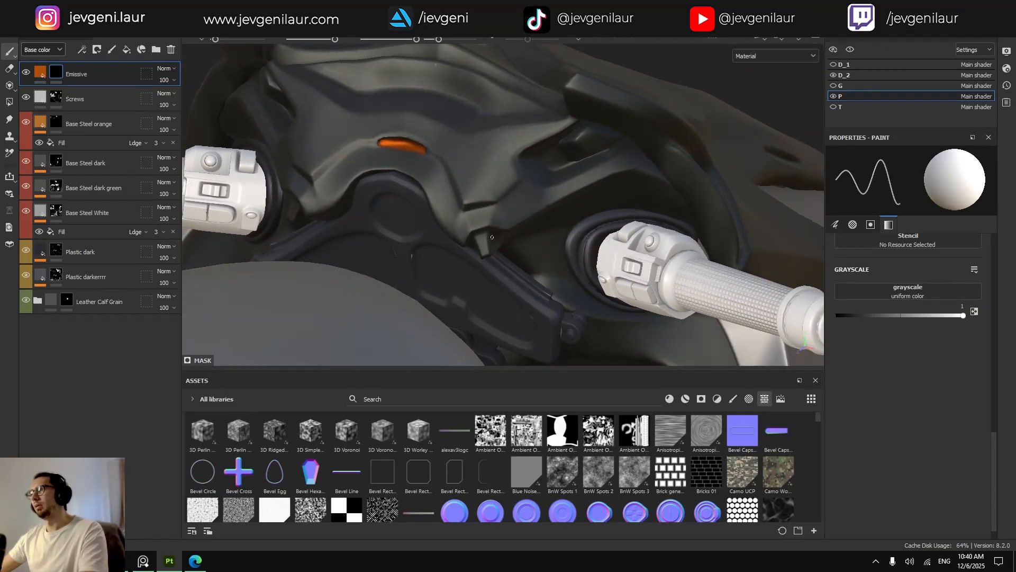
pyautogui.click(834, 97)
pyautogui.click(834, 97)
pyautogui.keyDown('alt'); pyautogui.moveTo(476, 181); pyautogui.dragTo(447, 172); pyautogui.keyUp('alt')
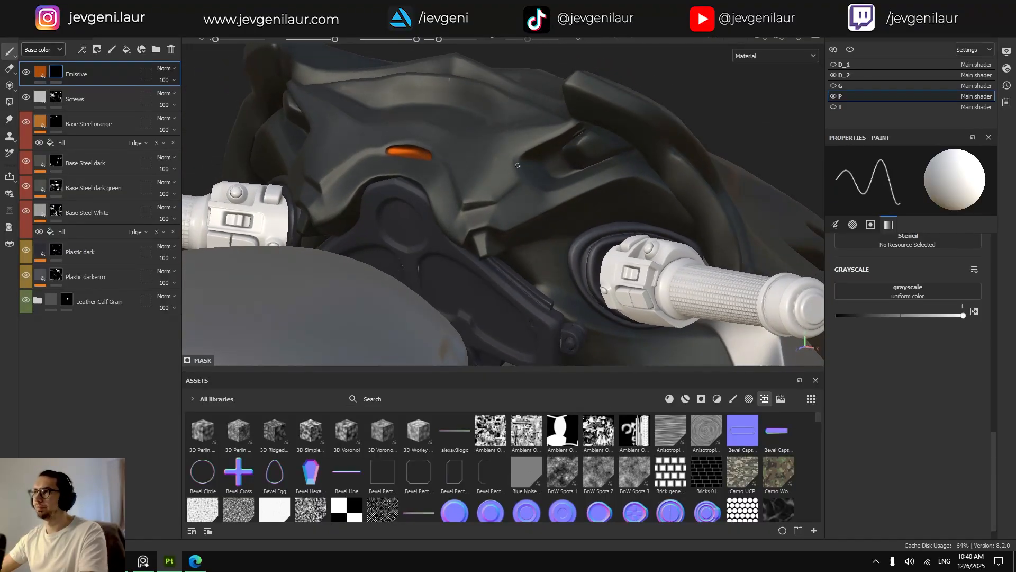
pyautogui.keyDown('alt'); pyautogui.moveTo(493, 161); pyautogui.dragTo(563, 145, button='right'); pyautogui.keyUp('alt')
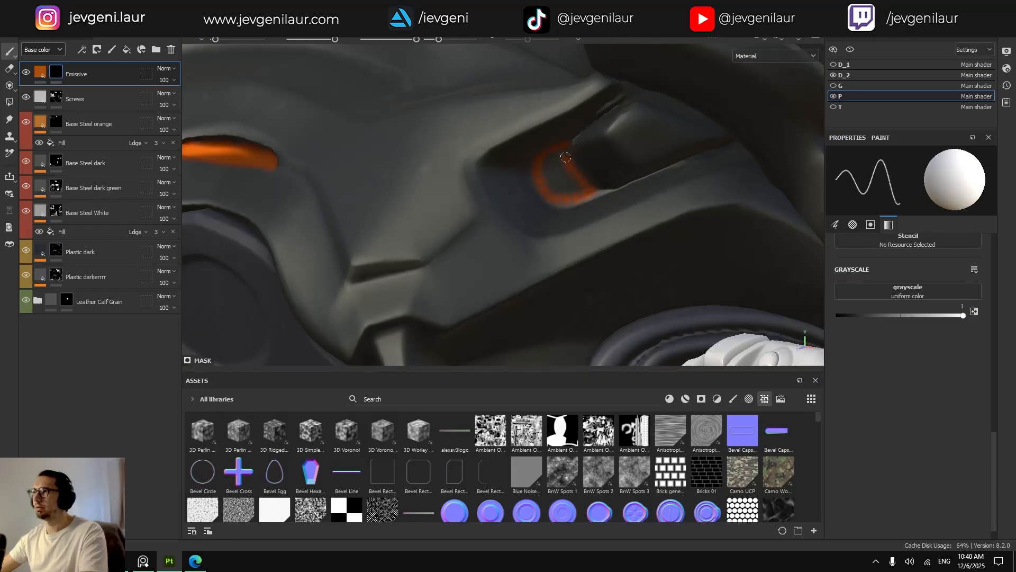
pyautogui.moveTo(562, 162); pyautogui.dragTo(568, 162)
pyautogui.keyDown('ctrl'); pyautogui.moveTo(550, 174); pyautogui.dragTo(559, 173, button='right'); pyautogui.keyUp('ctrl')
pyautogui.moveTo(550, 167); pyautogui.dragTo(556, 171)
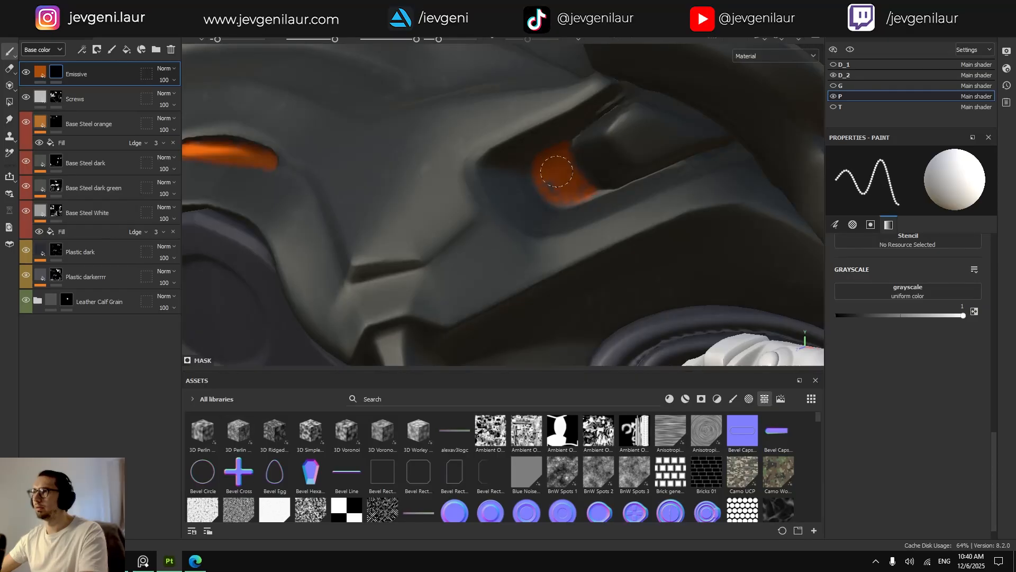
pyautogui.keyDown('ctrl'); pyautogui.moveTo(569, 193); pyautogui.dragTo(545, 178, button='right'); pyautogui.keyUp('ctrl')
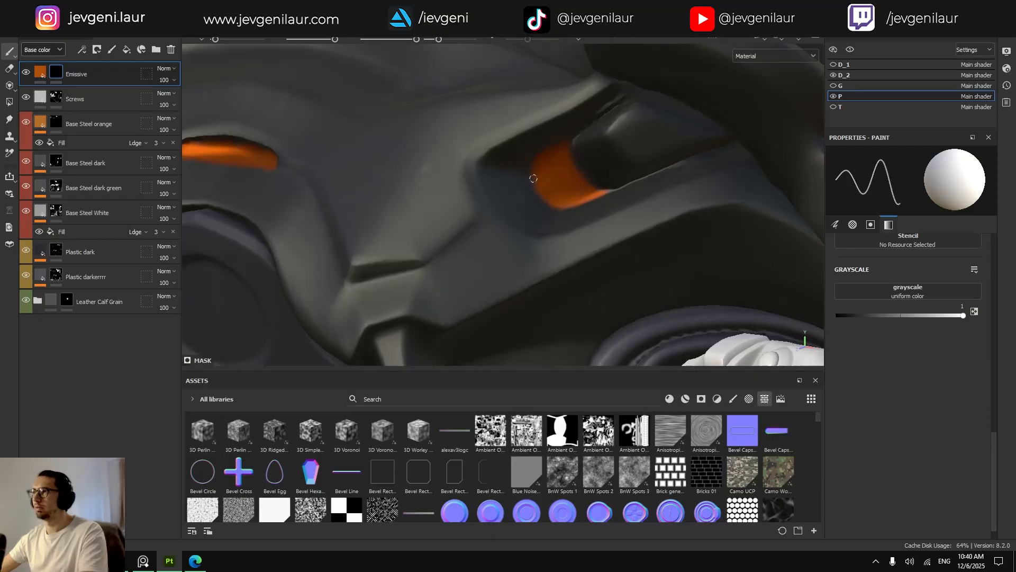
pyautogui.scroll(-5, 534, 178)
pyautogui.keyDown('alt'); pyautogui.moveTo(536, 183); pyautogui.dragTo(538, 209); pyautogui.keyUp('alt')
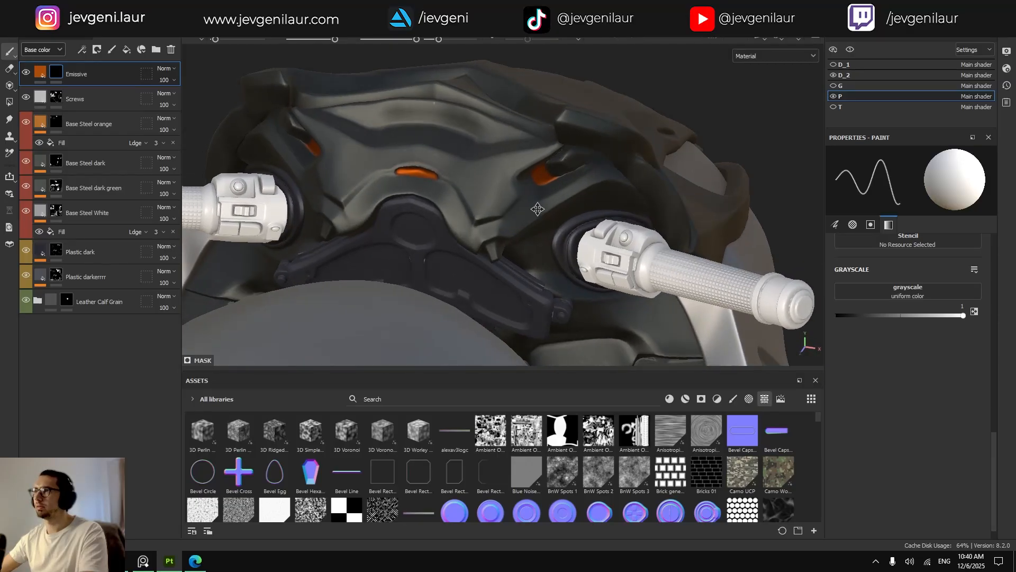
# Paint thin emissive lines from both ends of the central slot along the angled dashboard creases.
pyautogui.scroll(3, 538, 209)
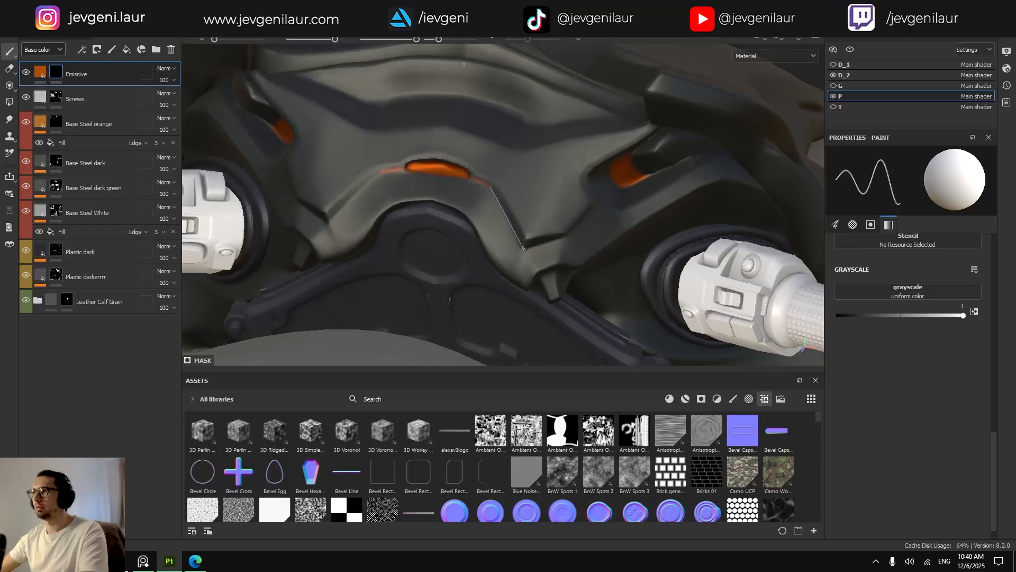
pyautogui.scroll(-3, 556, 239)
pyautogui.keyDown('alt'); pyautogui.moveTo(556, 239); pyautogui.dragTo(504, 221); pyautogui.keyUp('alt')
pyautogui.scroll(5, 509, 225)
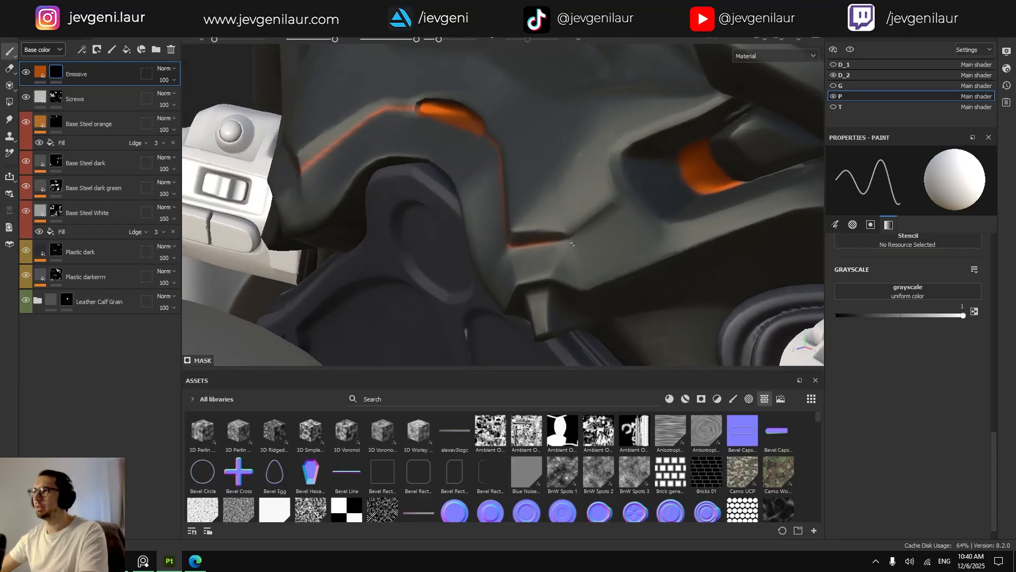
pyautogui.keyDown('alt'); pyautogui.moveTo(566, 239); pyautogui.dragTo(471, 174); pyautogui.keyUp('alt')
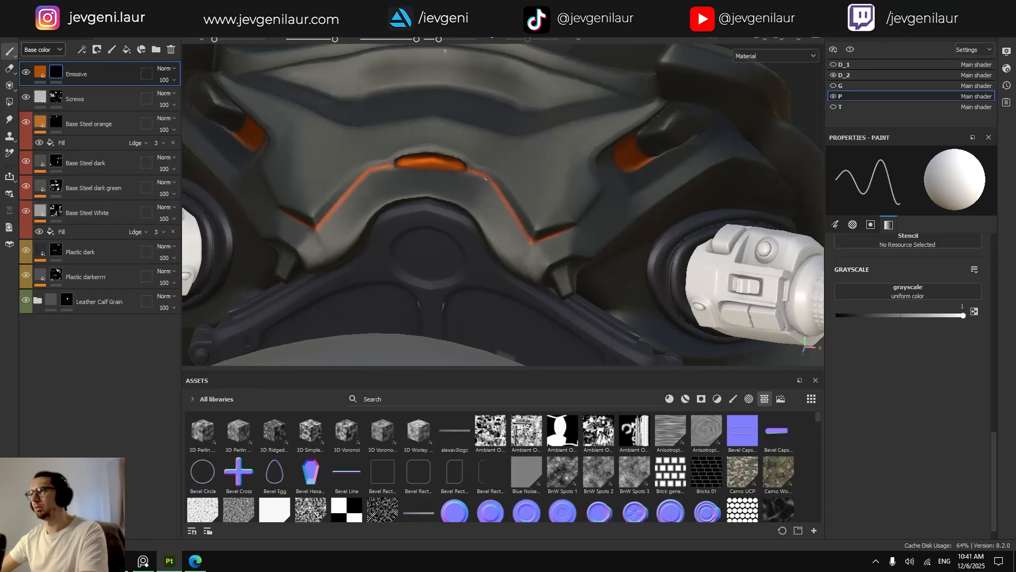
pyautogui.scroll(-3, 489, 179)
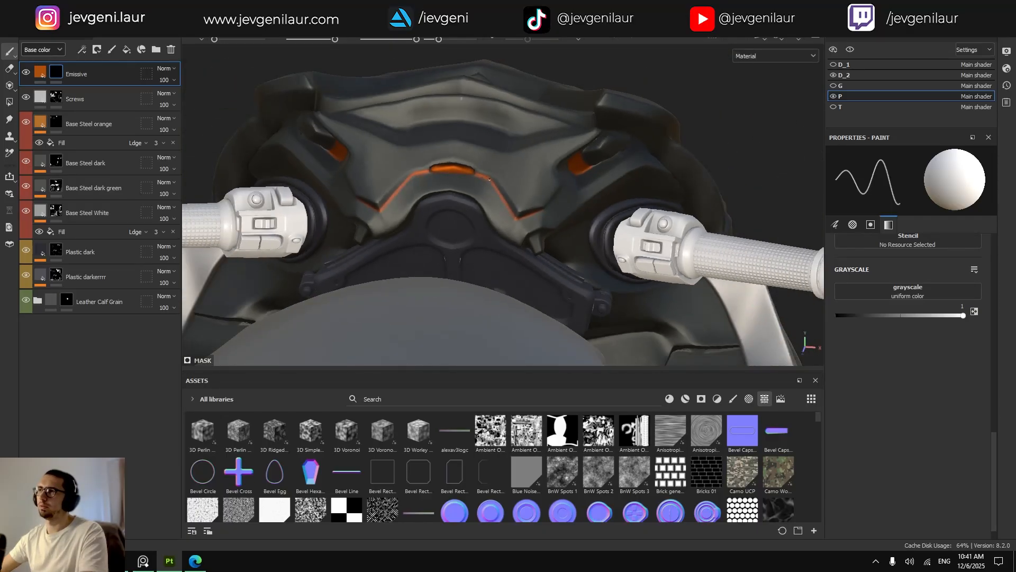
# Extend the thin emissive lines from the lower crease corners up towards the side recesses and check them on the model.
pyautogui.keyDown('alt'); pyautogui.moveTo(507, 207); pyautogui.dragTo(570, 194); pyautogui.keyUp('alt')
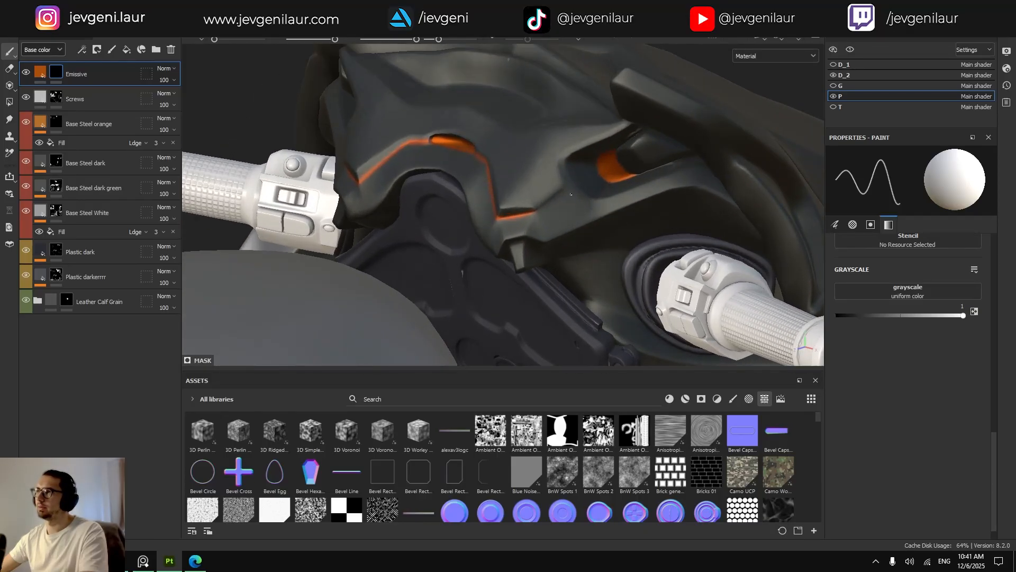
pyautogui.keyDown('shift'); pyautogui.click(565, 187); pyautogui.keyUp('shift')
pyautogui.keyDown('alt'); pyautogui.moveTo(533, 212); pyautogui.dragTo(525, 242); pyautogui.keyUp('alt')
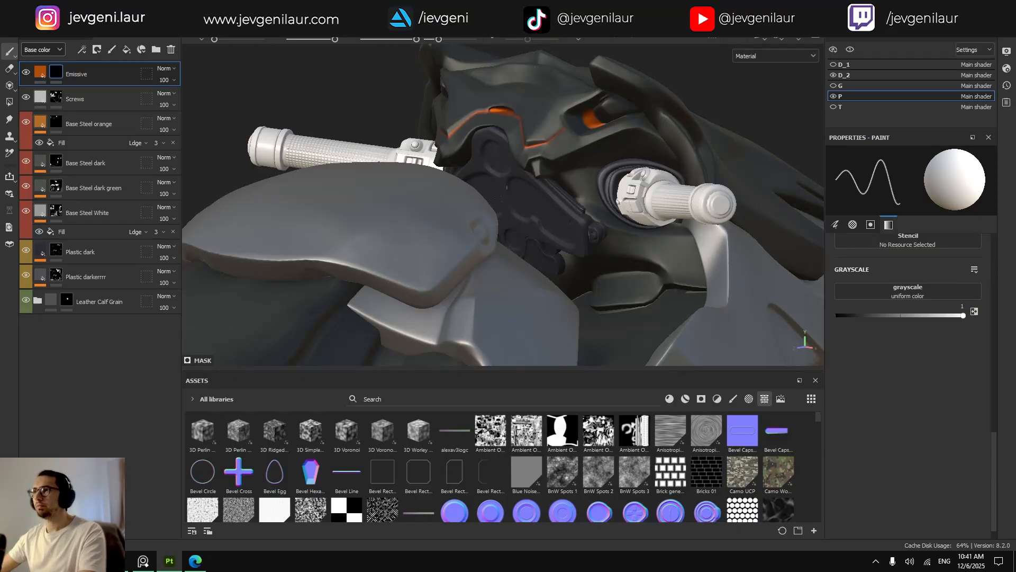
pyautogui.moveTo(500, 198)
pyautogui.keyDown('alt'); pyautogui.mouseDown()
pyautogui.moveTo(542, 203)
pyautogui.moveTo(520, 199)
pyautogui.mouseUp(); pyautogui.keyUp('alt')
pyautogui.scroll(-5, 542, 203)
pyautogui.keyDown('alt'); pyautogui.moveTo(394, 192); pyautogui.dragTo(610, 204); pyautogui.keyUp('alt')
pyautogui.scroll(10, 486, 193)
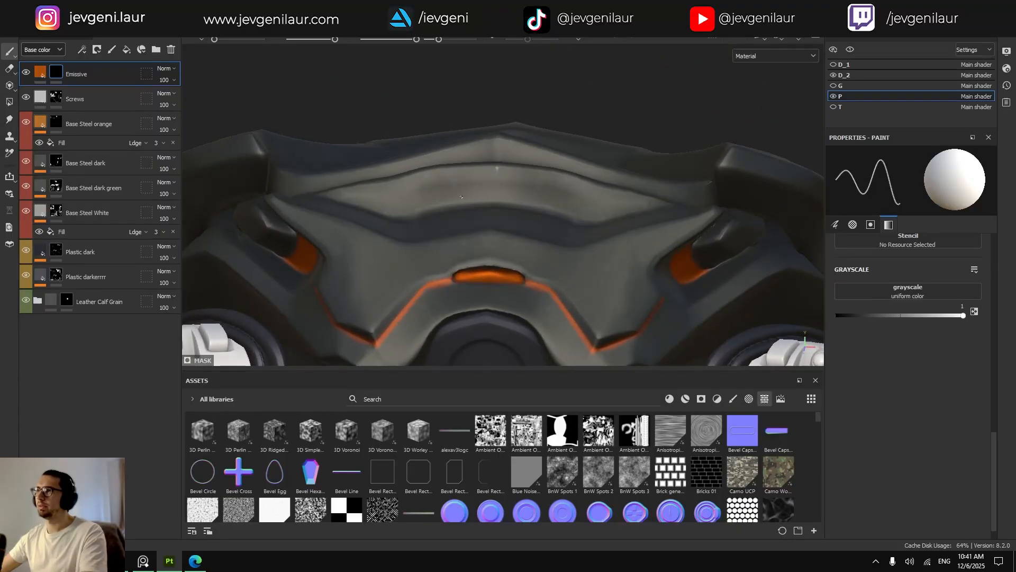
# Try a wide emissive band across the dashboard's upper curved panel, then undo it.
pyautogui.keyDown('alt'); pyautogui.moveTo(487, 193); pyautogui.dragTo(342, 191); pyautogui.keyUp('alt')
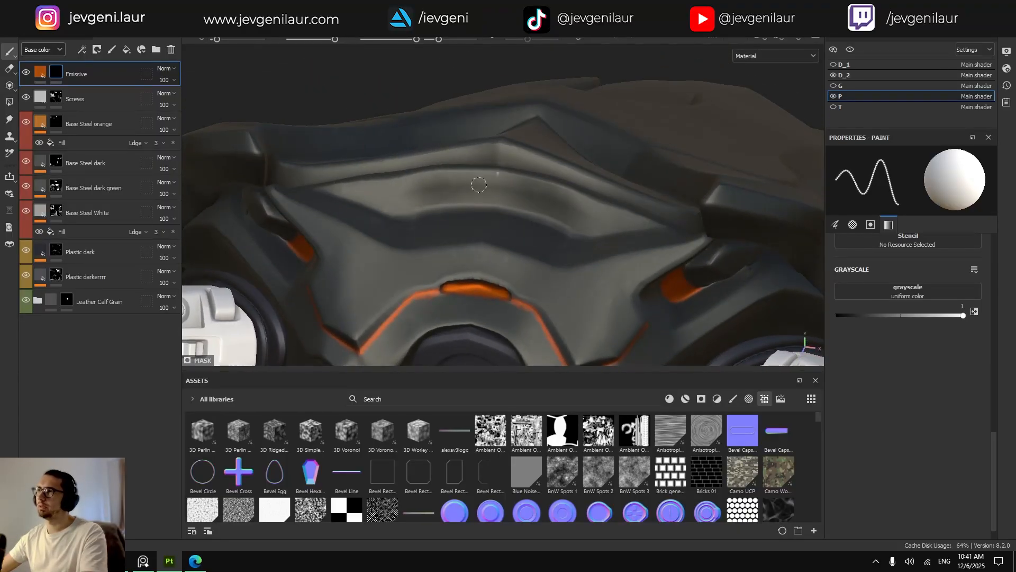
pyautogui.moveTo(452, 191)
pyautogui.mouseDown()
pyautogui.moveTo(529, 197)
pyautogui.moveTo(499, 199)
pyautogui.mouseUp()
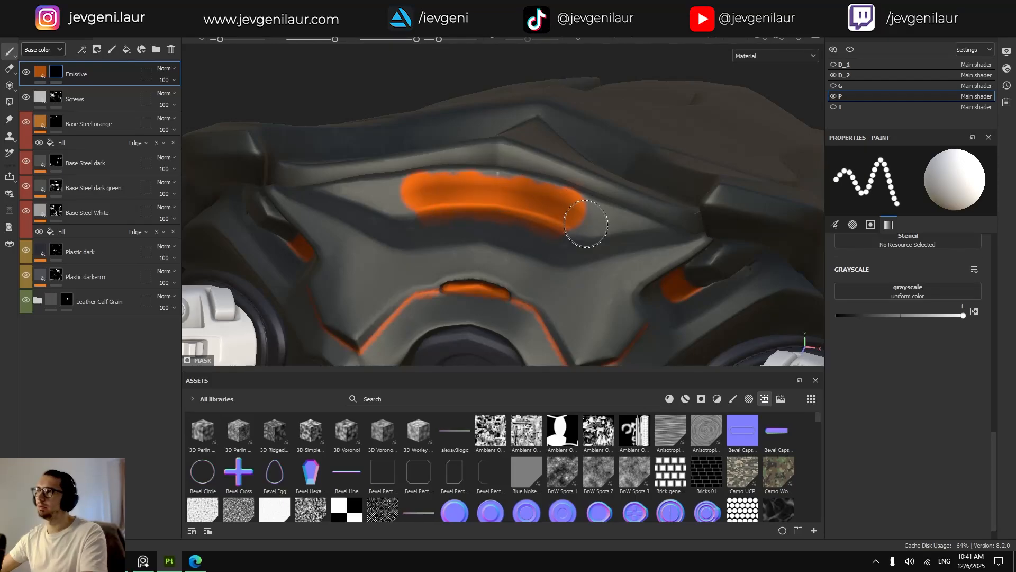
pyautogui.scroll(-6, 586, 224)
pyautogui.keyDown('alt'); pyautogui.moveTo(595, 224); pyautogui.dragTo(504, 231); pyautogui.keyUp('alt')
pyautogui.hotkey('ctrl', 'z')
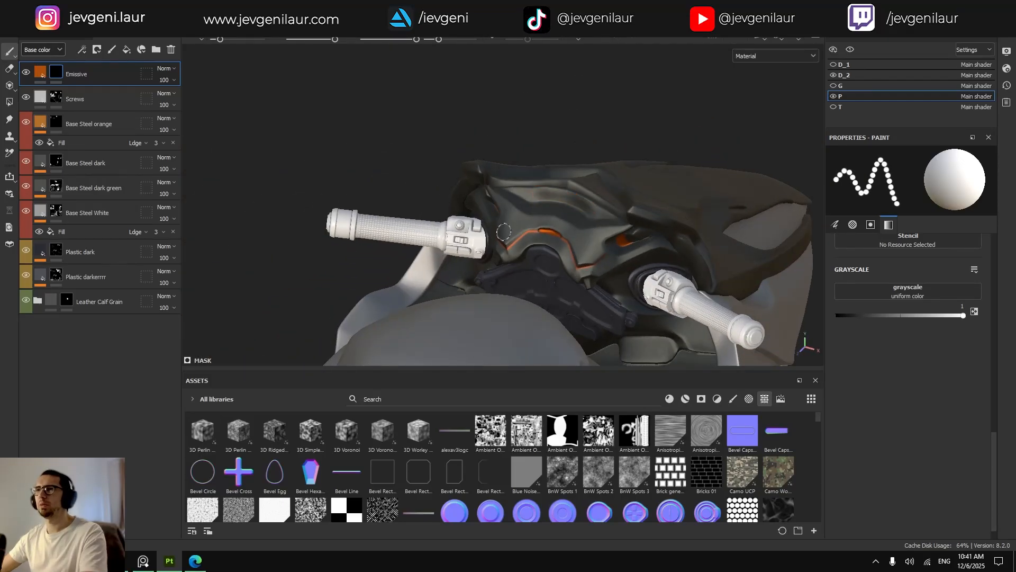
# Start painting the small tabs below the dashboard's lower creases into the Base Steel orange mask, undoing the last stray stroke.
pyautogui.click(57, 125)
pyautogui.scroll(3, 535, 228)
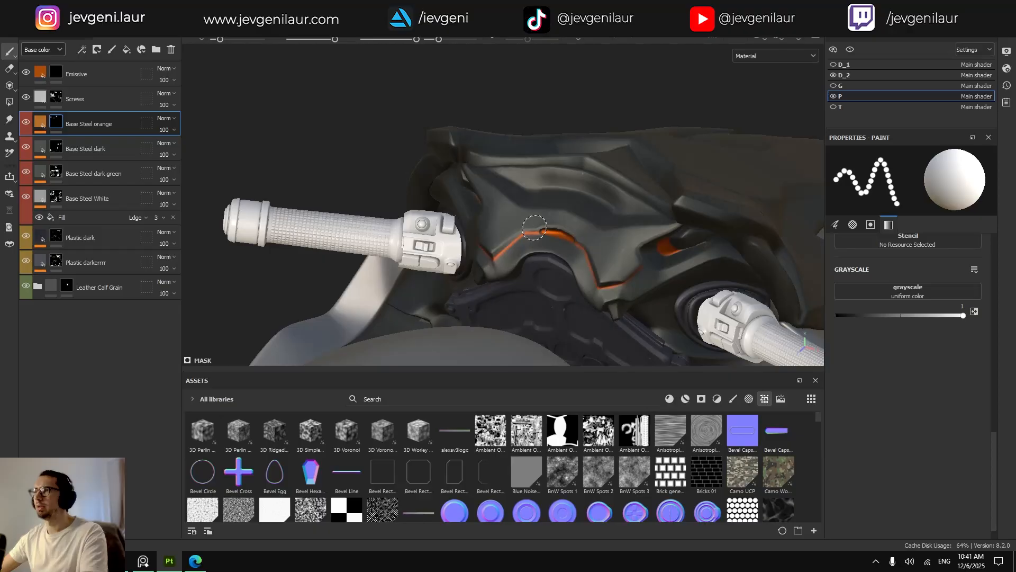
pyautogui.scroll(1, 535, 228)
pyautogui.keyDown('ctrl'); pyautogui.moveTo(562, 242); pyautogui.dragTo(551, 242, button='right'); pyautogui.keyUp('ctrl')
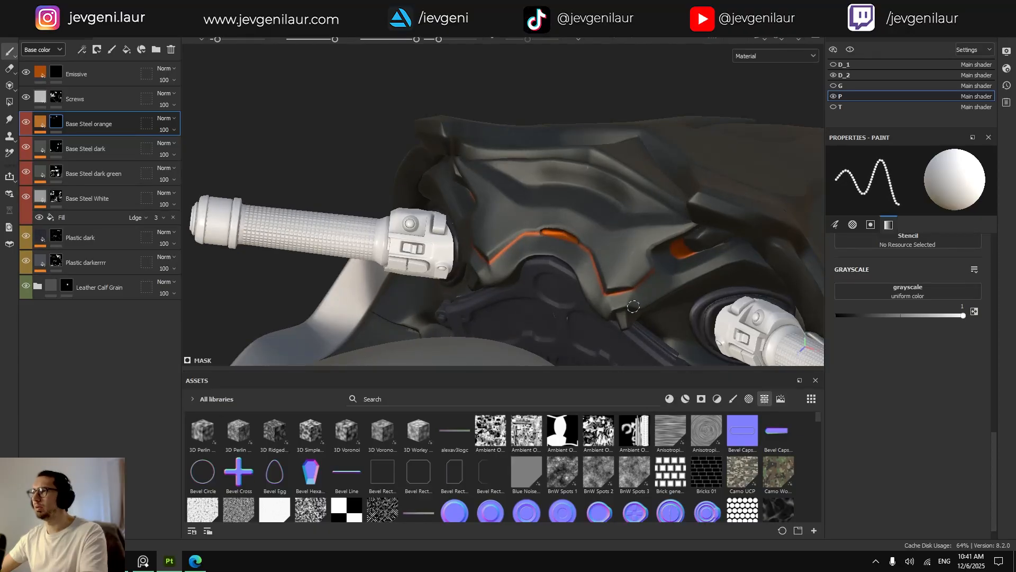
pyautogui.scroll(4, 634, 307)
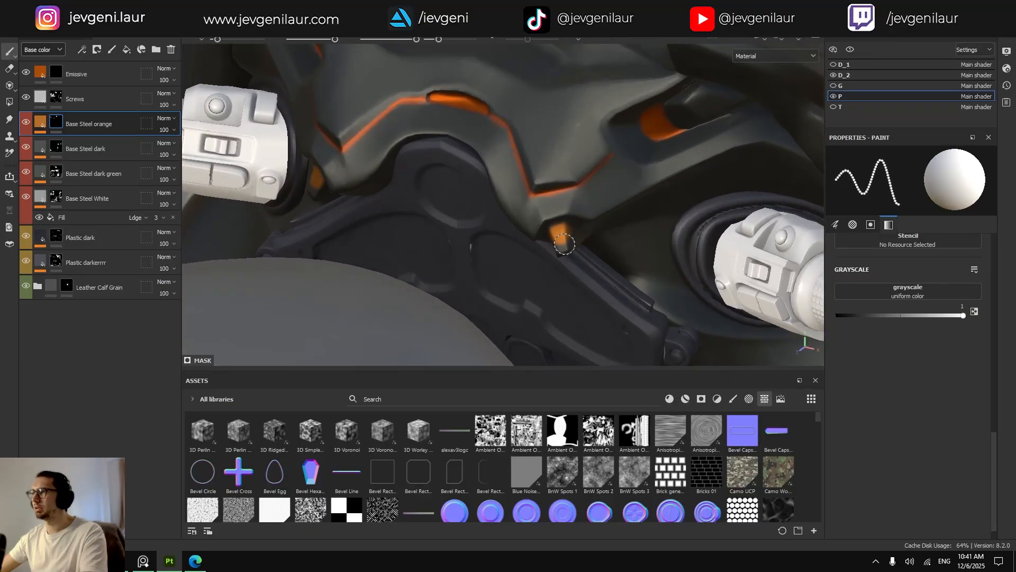
pyautogui.scroll(2, 564, 244)
pyautogui.hotkey('ctrl', 'z')
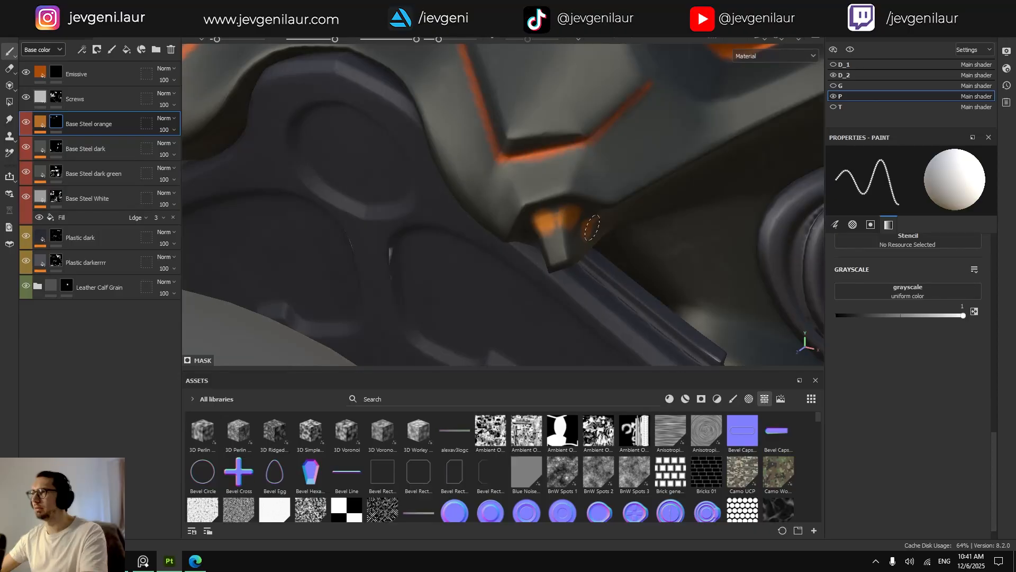
# Set the brush's Angle Jitter to 0.
pyautogui.keyDown('alt'); pyautogui.moveTo(592, 227); pyautogui.dragTo(559, 224); pyautogui.keyUp('alt')
pyautogui.scroll(10, 879, 314)
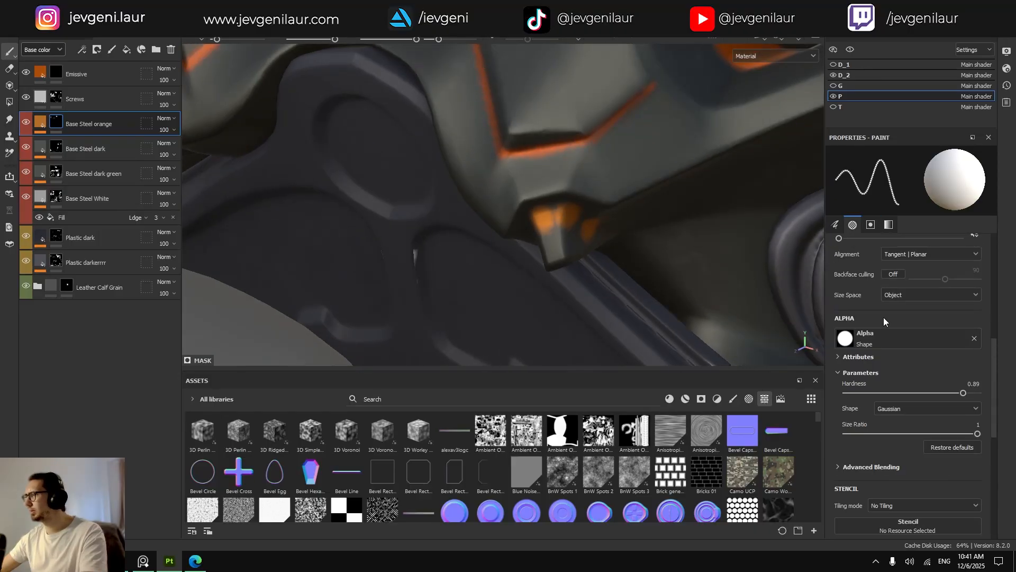
pyautogui.moveTo(878, 375); pyautogui.dragTo(838, 375)
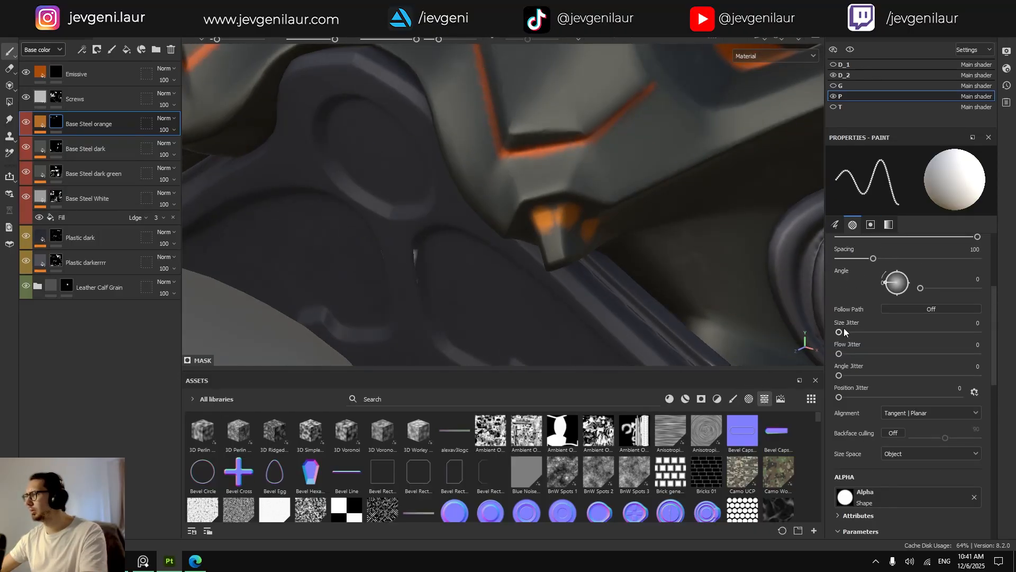
pyautogui.scroll(3, 858, 332)
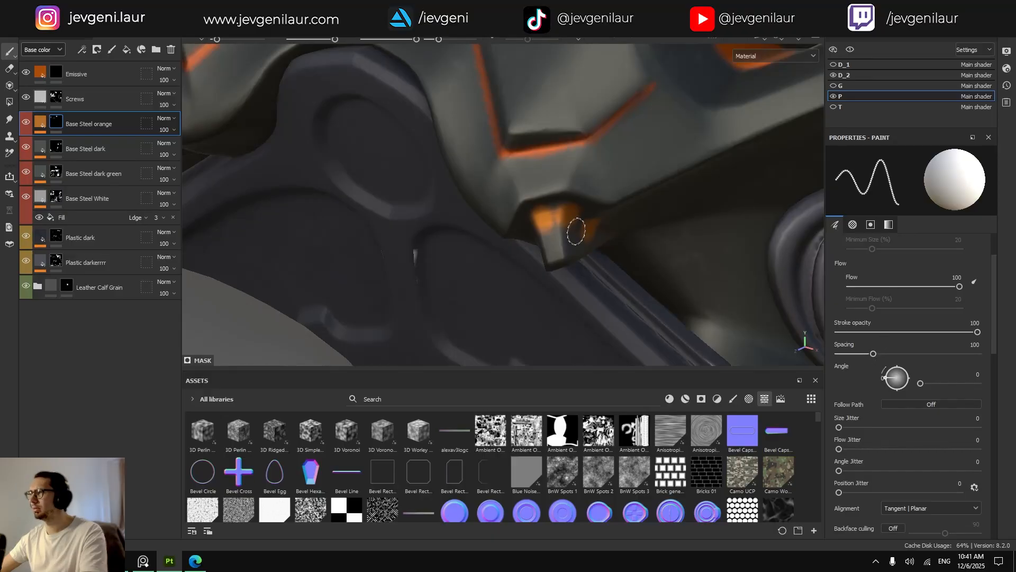
# Paint the front and outer side faces of the small tab below the dashboard's crease into the Base Steel orange mask.
pyautogui.moveTo(576, 231); pyautogui.dragTo(559, 243)
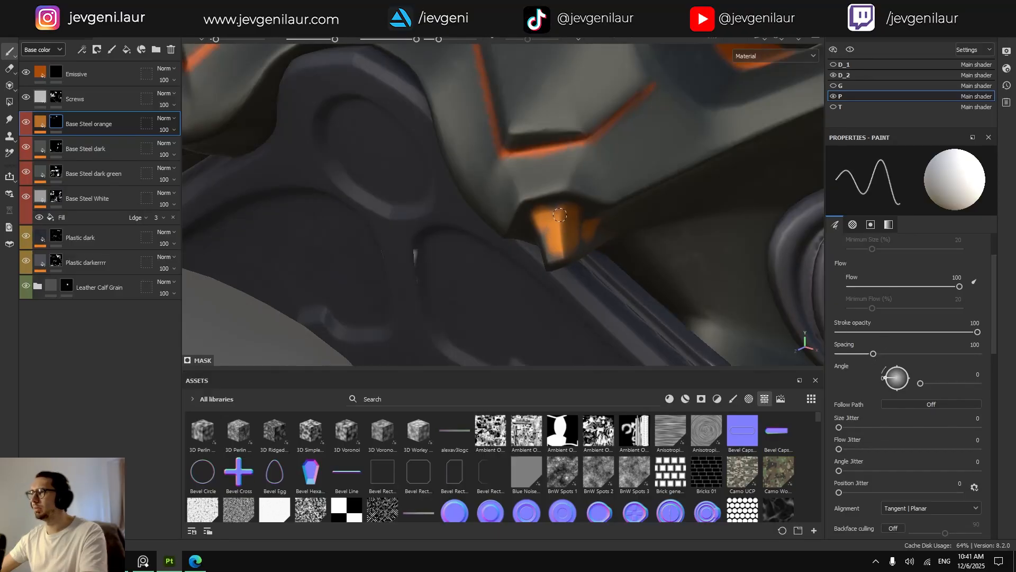
pyautogui.keyDown('alt'); pyautogui.moveTo(598, 248); pyautogui.dragTo(569, 229); pyautogui.keyUp('alt')
pyautogui.keyDown('alt'); pyautogui.moveTo(569, 230); pyautogui.dragTo(582, 233, button='right'); pyautogui.keyUp('alt')
pyautogui.moveTo(582, 233)
pyautogui.keyDown('shift'); pyautogui.mouseDown(button='right')
pyautogui.moveTo(599, 238)
pyautogui.moveTo(583, 237)
pyautogui.mouseUp(button='right'); pyautogui.keyUp('shift')
pyautogui.moveTo(576, 244); pyautogui.dragTo(596, 245)
pyautogui.keyDown('ctrl'); pyautogui.moveTo(617, 249); pyautogui.dragTo(611, 245, button='right'); pyautogui.keyUp('ctrl')
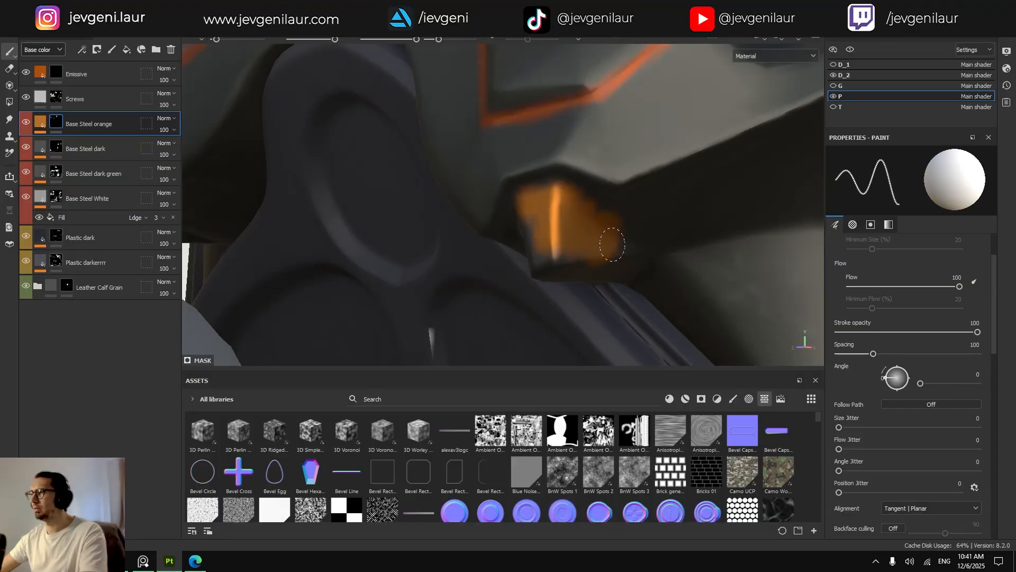
pyautogui.moveTo(611, 243); pyautogui.dragTo(626, 248)
# Cover the tab's inner side and underside with Base Steel orange using a smaller brush.
pyautogui.keyDown('alt'); pyautogui.moveTo(545, 256); pyautogui.dragTo(642, 236); pyautogui.keyUp('alt')
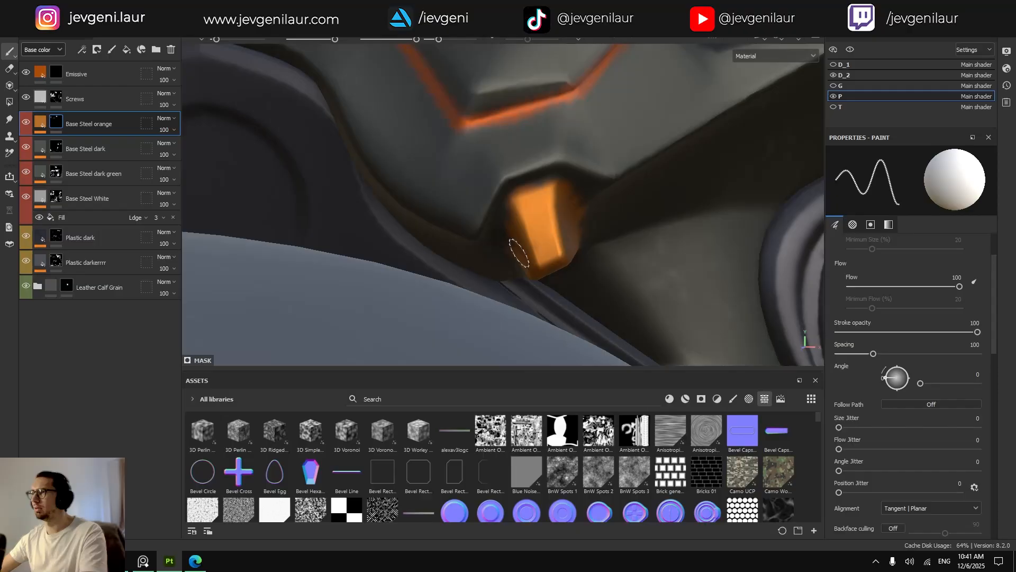
pyautogui.keyDown('ctrl'); pyautogui.moveTo(519, 253); pyautogui.dragTo(512, 251, button='right'); pyautogui.keyUp('ctrl')
pyautogui.keyDown('alt'); pyautogui.moveTo(521, 255); pyautogui.dragTo(520, 248); pyautogui.keyUp('alt')
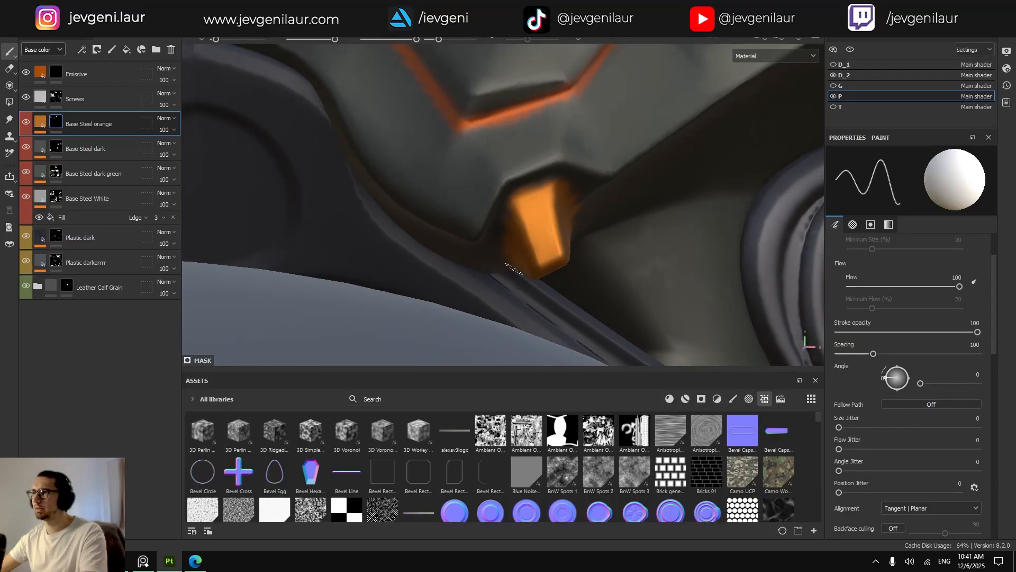
pyautogui.keyDown('alt'); pyautogui.moveTo(551, 215); pyautogui.dragTo(553, 207); pyautogui.keyUp('alt')
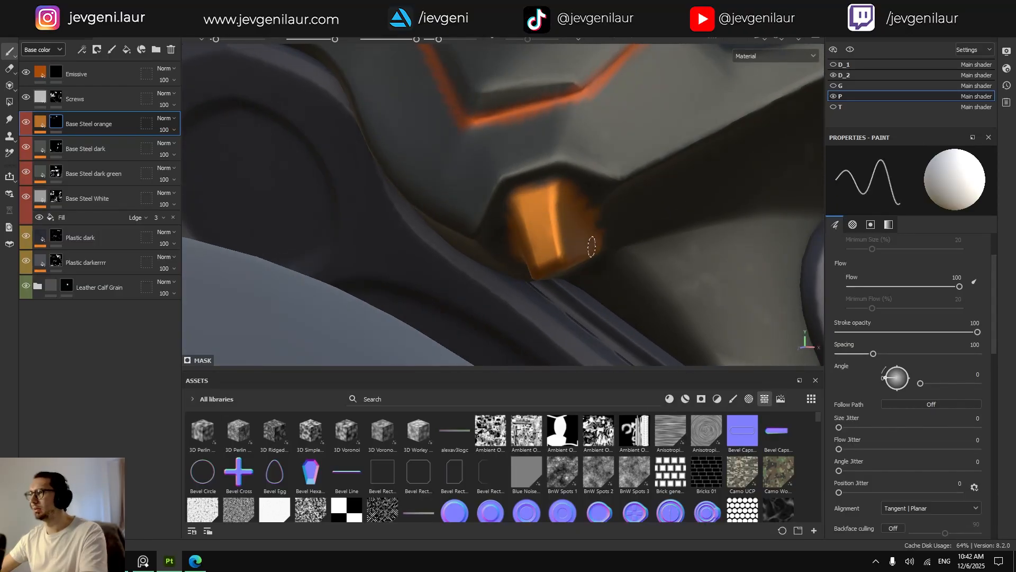
pyautogui.keyDown('alt'); pyautogui.moveTo(591, 246); pyautogui.dragTo(538, 269); pyautogui.keyUp('alt')
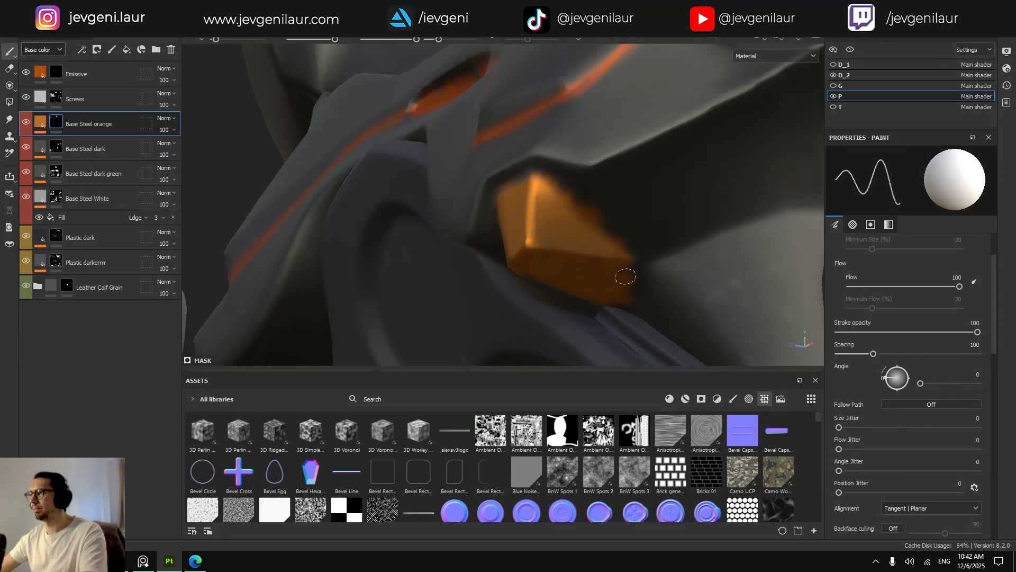
# Clean up the orange tab's edges by masking out the overspill with straight black strokes and refilling gaps with white.
pyautogui.press('x')
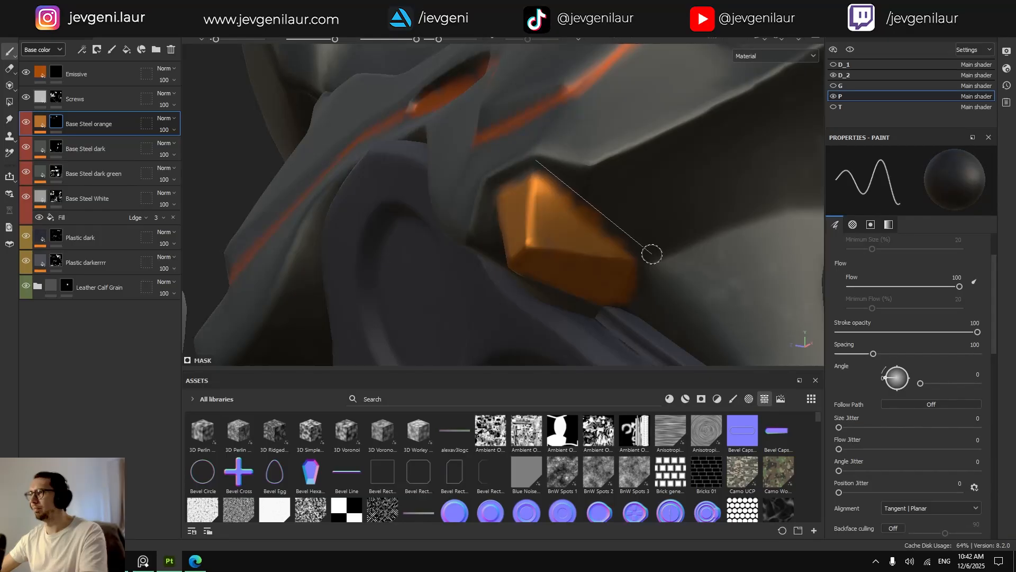
pyautogui.keyDown('shift'); pyautogui.click(511, 146); pyautogui.keyUp('shift')
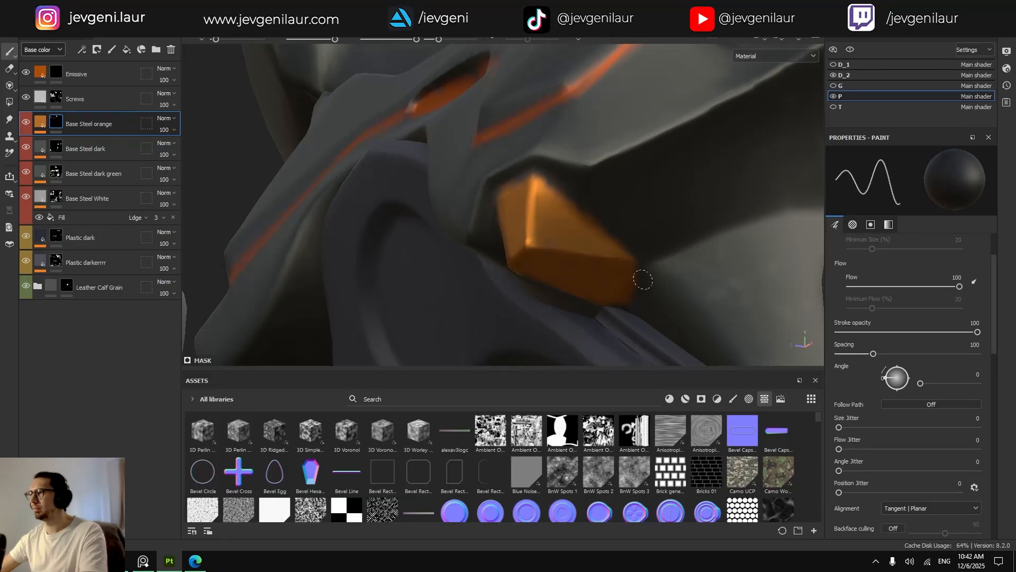
pyautogui.keyDown('alt'); pyautogui.moveTo(599, 270); pyautogui.dragTo(590, 228); pyautogui.keyUp('alt')
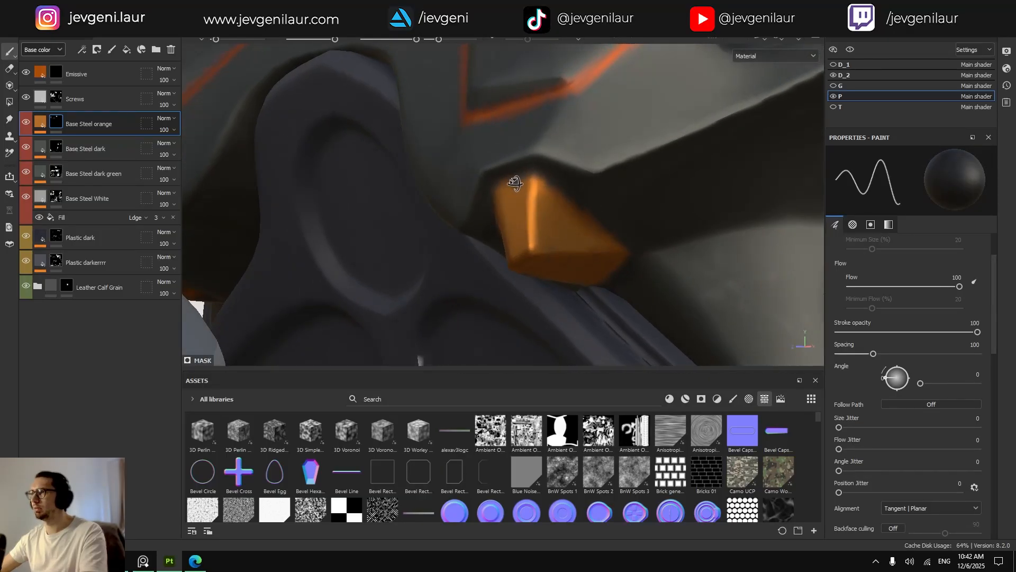
pyautogui.press('x')
pyautogui.keyDown('alt'); pyautogui.moveTo(515, 181); pyautogui.dragTo(608, 218); pyautogui.keyUp('alt')
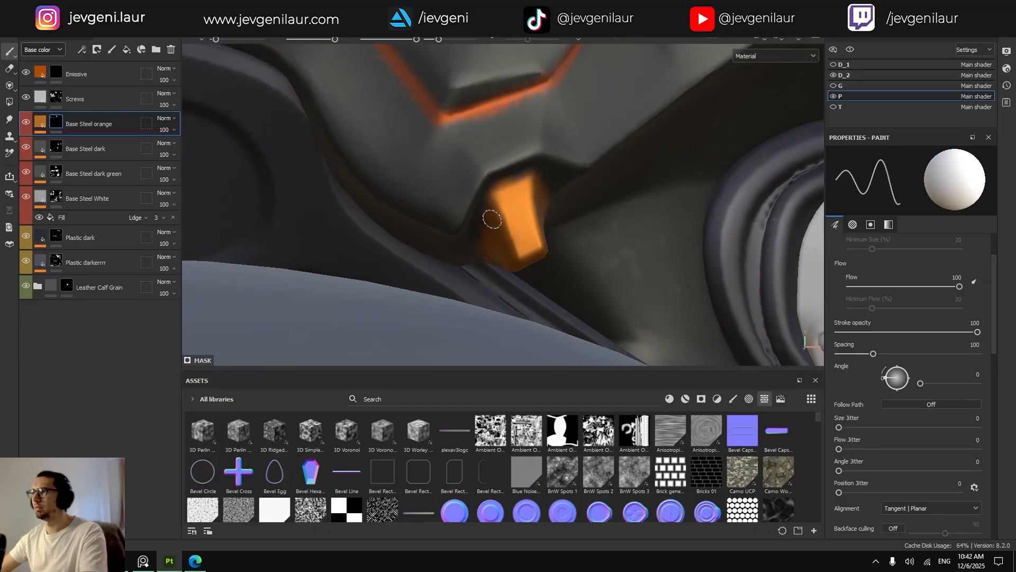
pyautogui.press('x')
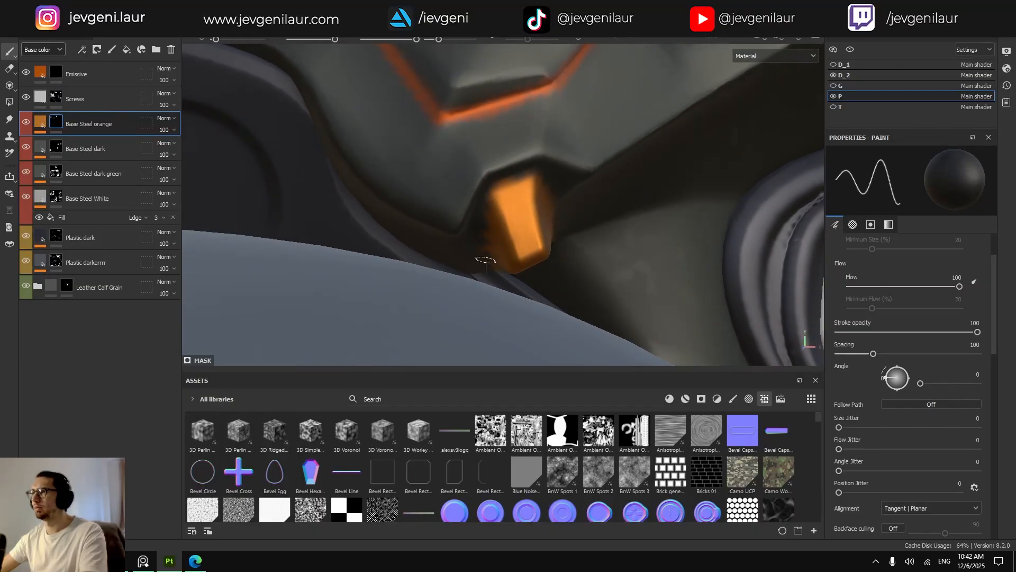
pyautogui.press('x')
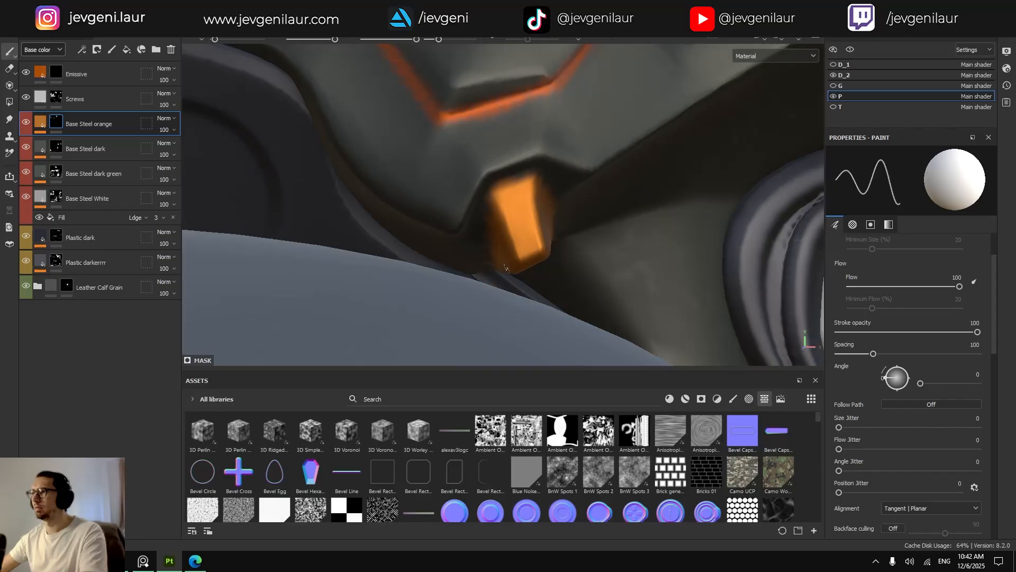
pyautogui.press('x')
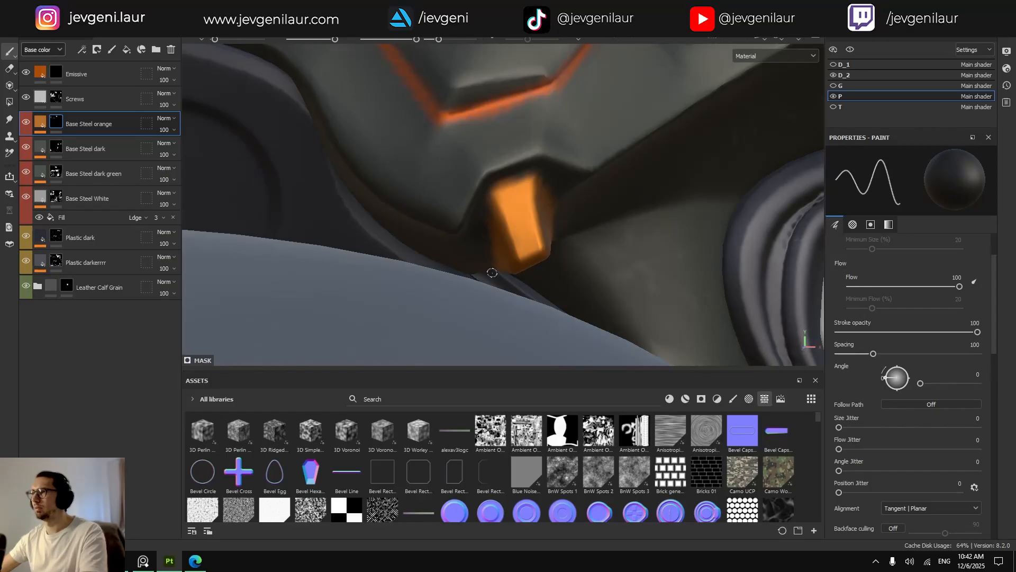
# Set the brush Spacing to 21 and undo the dotted orange test stroke on the rounded panel below the handlebar.
pyautogui.scroll(-8, 521, 179)
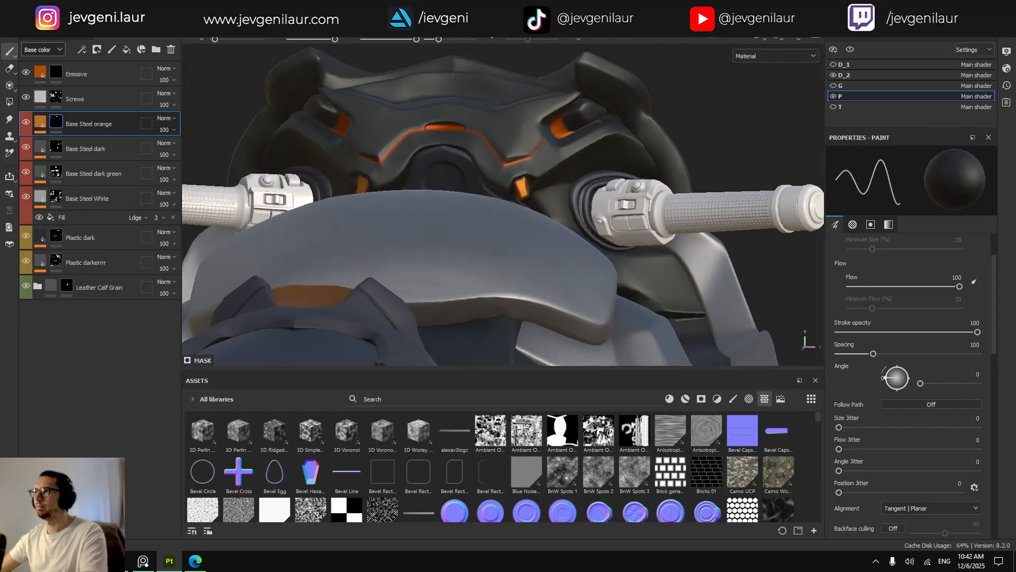
pyautogui.keyDown('alt'); pyautogui.moveTo(521, 180); pyautogui.dragTo(455, 185); pyautogui.keyUp('alt')
pyautogui.scroll(-4, 539, 214)
pyautogui.keyDown('alt'); pyautogui.moveTo(561, 254); pyautogui.dragTo(530, 249); pyautogui.keyUp('alt')
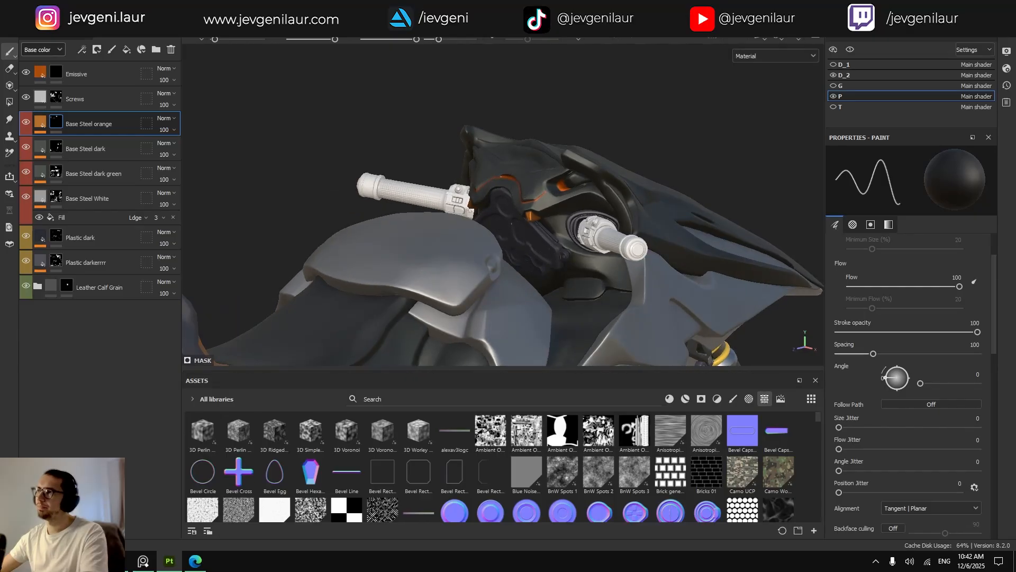
pyautogui.keyDown('alt'); pyautogui.moveTo(529, 249); pyautogui.dragTo(604, 238, button='right'); pyautogui.keyUp('alt')
pyautogui.keyDown('alt'); pyautogui.moveTo(604, 238); pyautogui.dragTo(597, 231); pyautogui.keyUp('alt')
pyautogui.moveTo(596, 231)
pyautogui.keyDown('alt'); pyautogui.mouseDown(button='right')
pyautogui.moveTo(617, 242)
pyautogui.moveTo(602, 233)
pyautogui.mouseUp(button='right'); pyautogui.keyUp('alt')
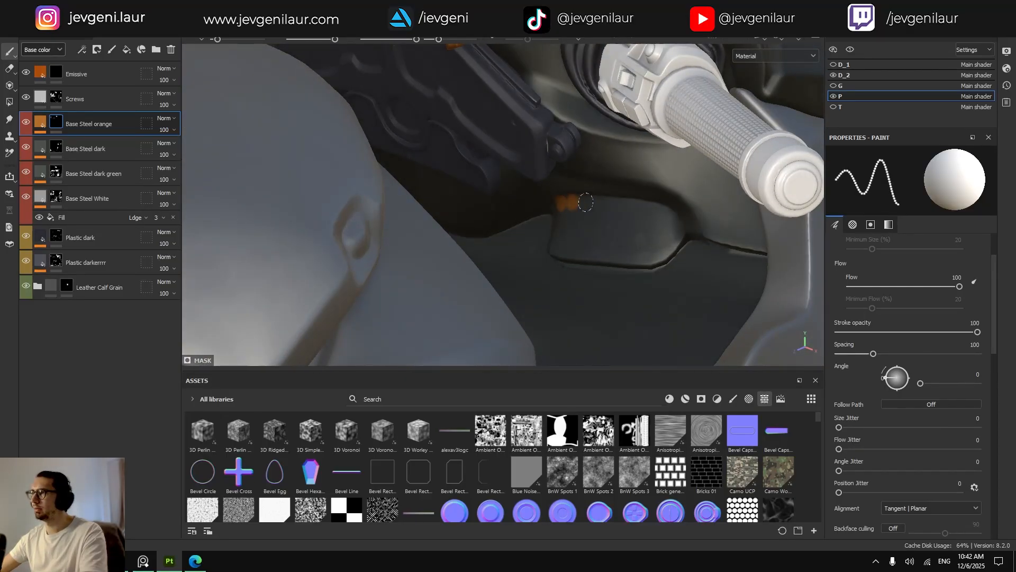
pyautogui.moveTo(586, 202); pyautogui.dragTo(646, 207)
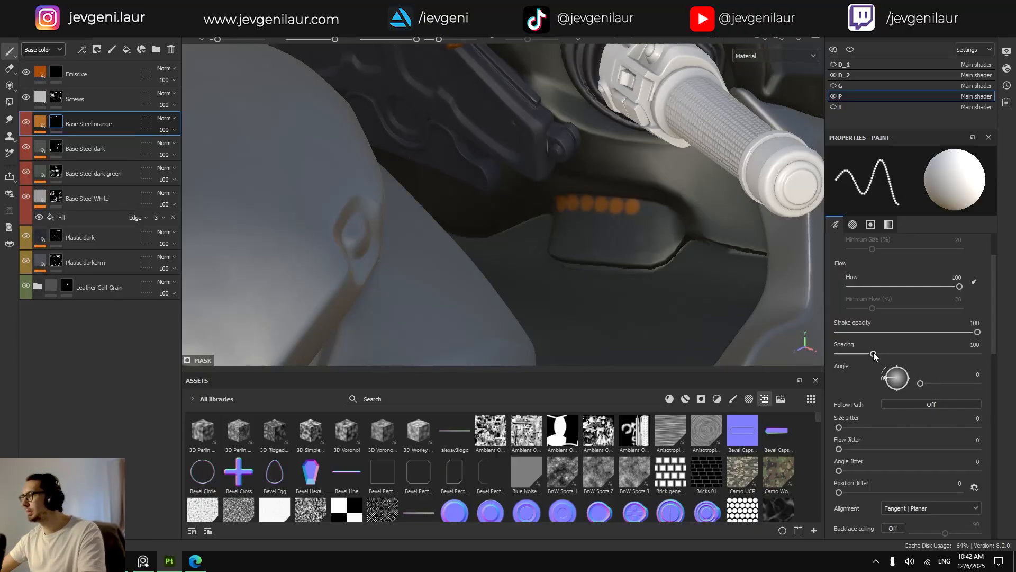
pyautogui.moveTo(851, 354); pyautogui.dragTo(846, 354)
pyautogui.scroll(3, 633, 216)
pyautogui.hotkey('ctrl', 'z')
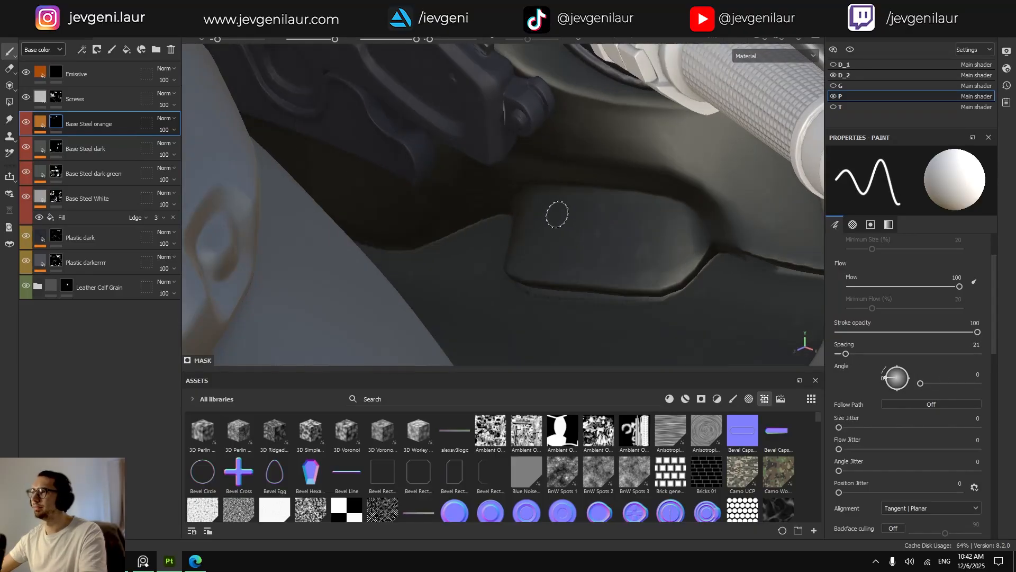
# Fill the rounded panel below the handlebar with Base Steel orange, covering it right up to its curved corners and edges.
pyautogui.moveTo(537, 200)
pyautogui.mouseDown()
pyautogui.moveTo(671, 208)
pyautogui.moveTo(693, 248)
pyautogui.moveTo(630, 279)
pyautogui.moveTo(516, 268)
pyautogui.mouseUp()
pyautogui.moveTo(526, 213)
pyautogui.mouseDown()
pyautogui.moveTo(574, 233)
pyautogui.moveTo(546, 243)
pyautogui.moveTo(664, 243)
pyautogui.moveTo(680, 253)
pyautogui.mouseUp()
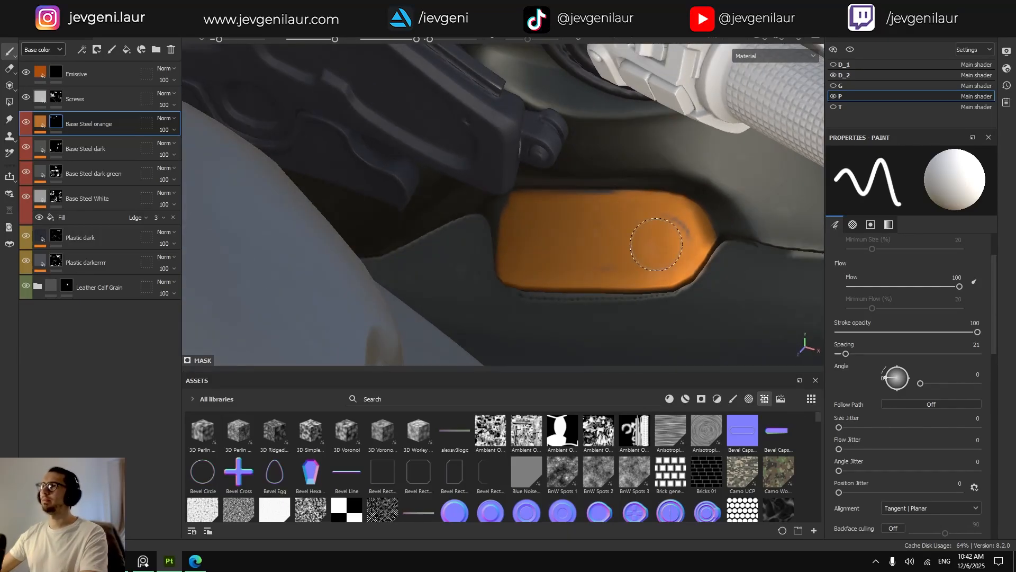
pyautogui.keyDown('ctrl'); pyautogui.moveTo(661, 235); pyautogui.dragTo(652, 235, button='right'); pyautogui.keyUp('ctrl')
pyautogui.moveTo(677, 230); pyautogui.dragTo(674, 244)
pyautogui.keyDown('alt'); pyautogui.moveTo(533, 231); pyautogui.dragTo(522, 227); pyautogui.keyUp('alt')
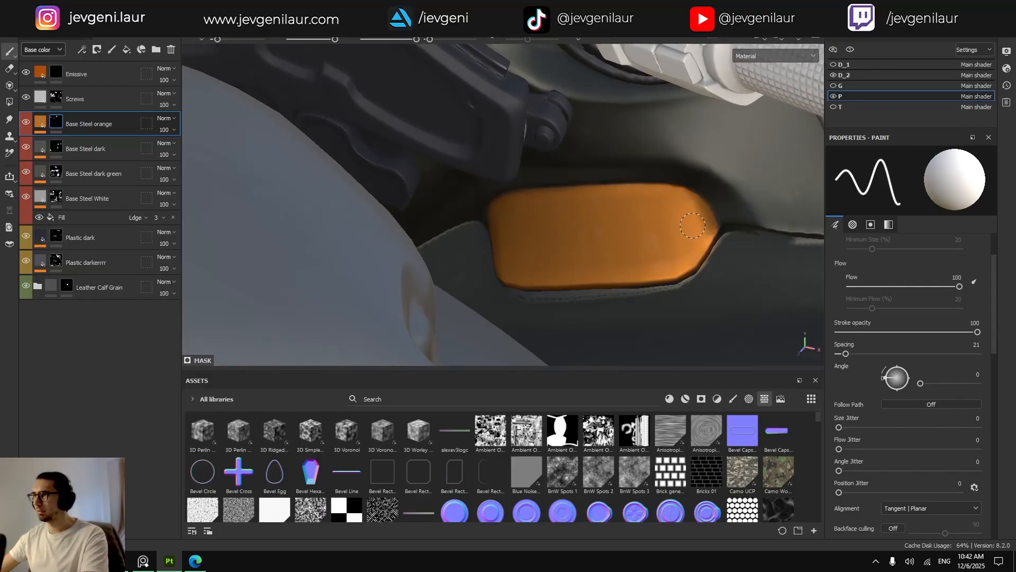
pyautogui.keyDown('alt'); pyautogui.moveTo(670, 206); pyautogui.dragTo(688, 249); pyautogui.keyUp('alt')
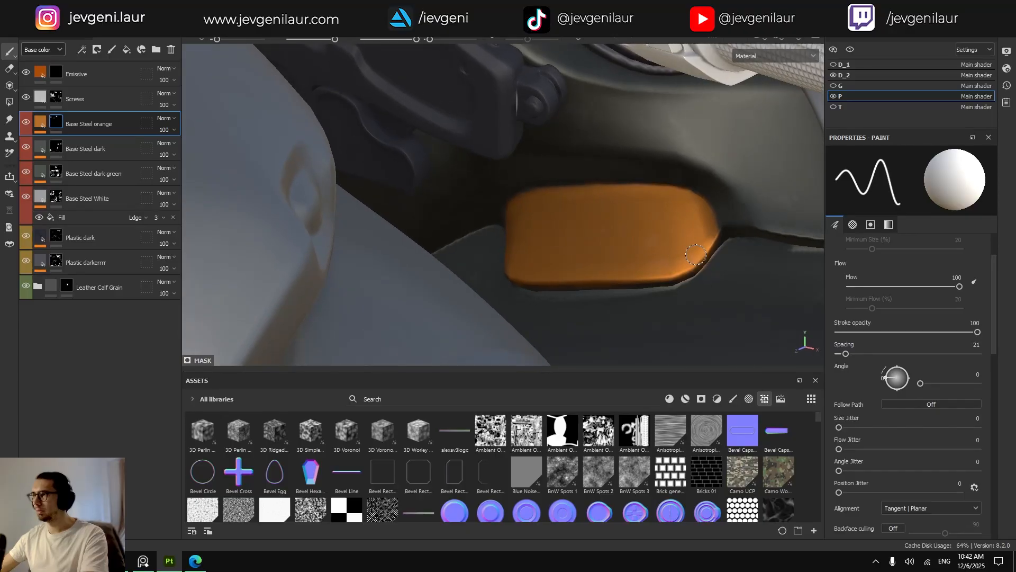
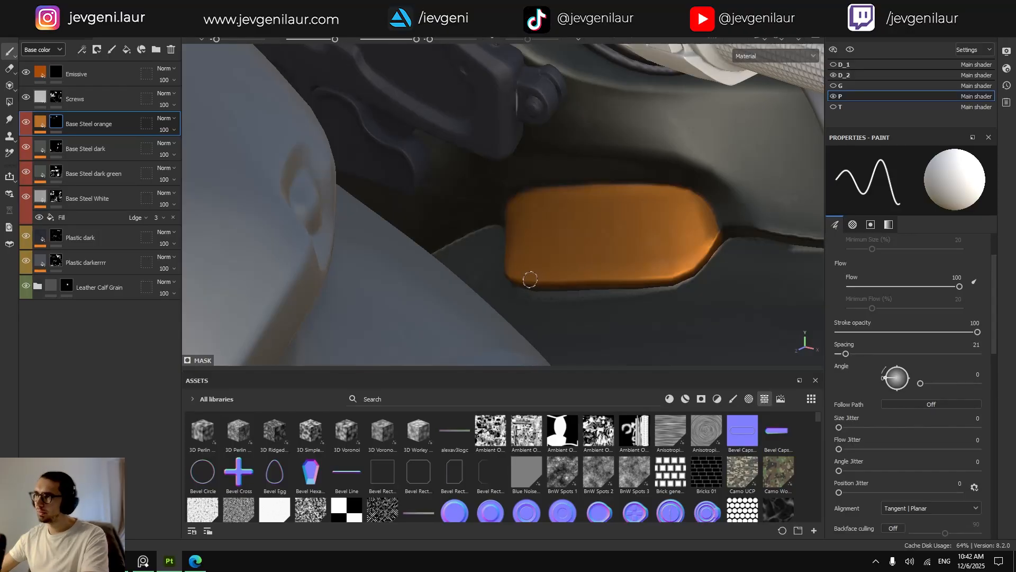
# Examine the orange accents on the whole motorcycle and the dashboard's curved upper panel from several angles.
pyautogui.scroll(-10, 530, 279)
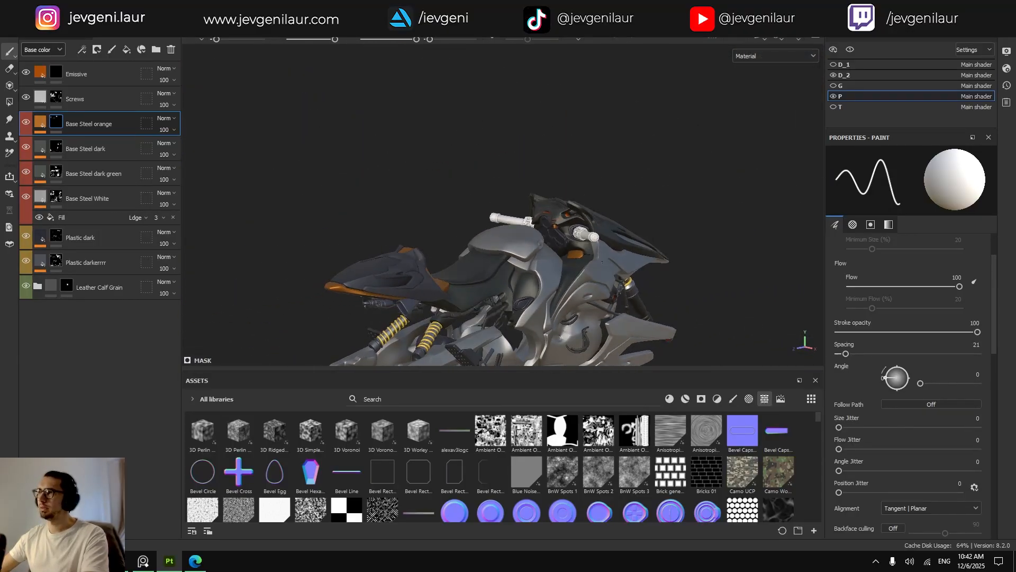
pyautogui.keyDown('alt'); pyautogui.moveTo(602, 261); pyautogui.dragTo(496, 239); pyautogui.keyUp('alt')
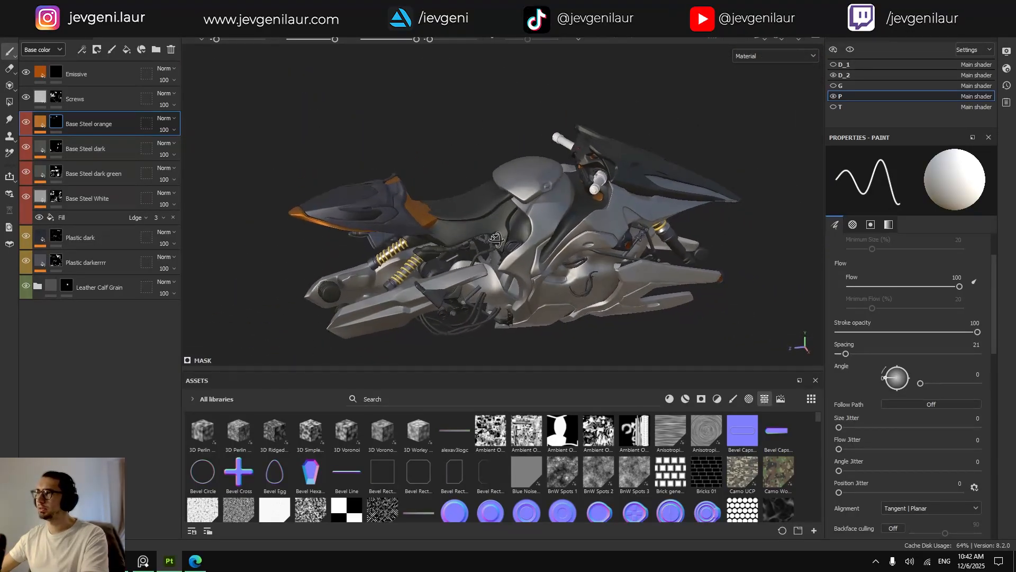
pyautogui.scroll(10, 496, 239)
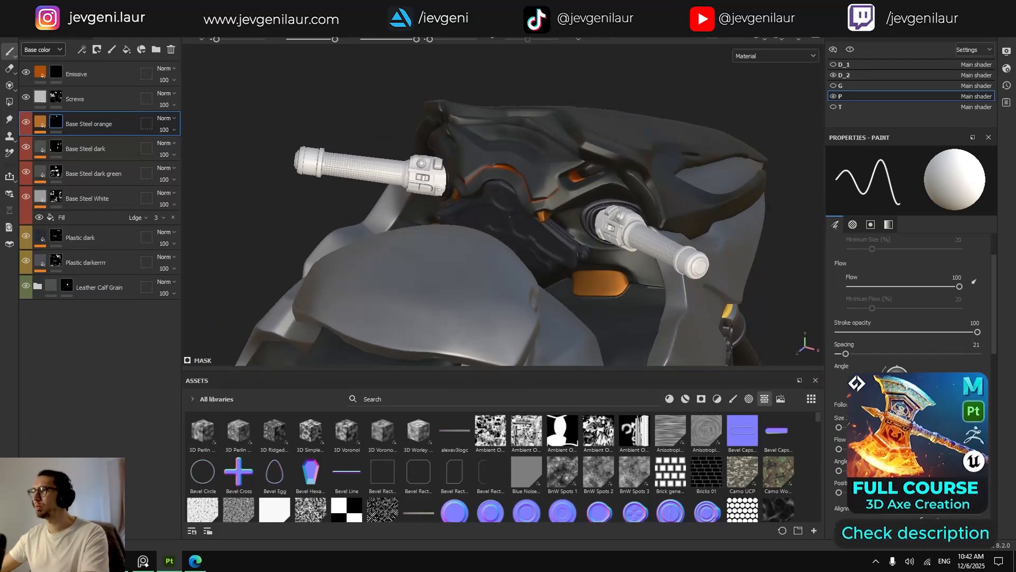
pyautogui.keyDown('alt'); pyautogui.moveTo(500, 196); pyautogui.dragTo(526, 217); pyautogui.keyUp('alt')
pyautogui.scroll(5, 527, 218)
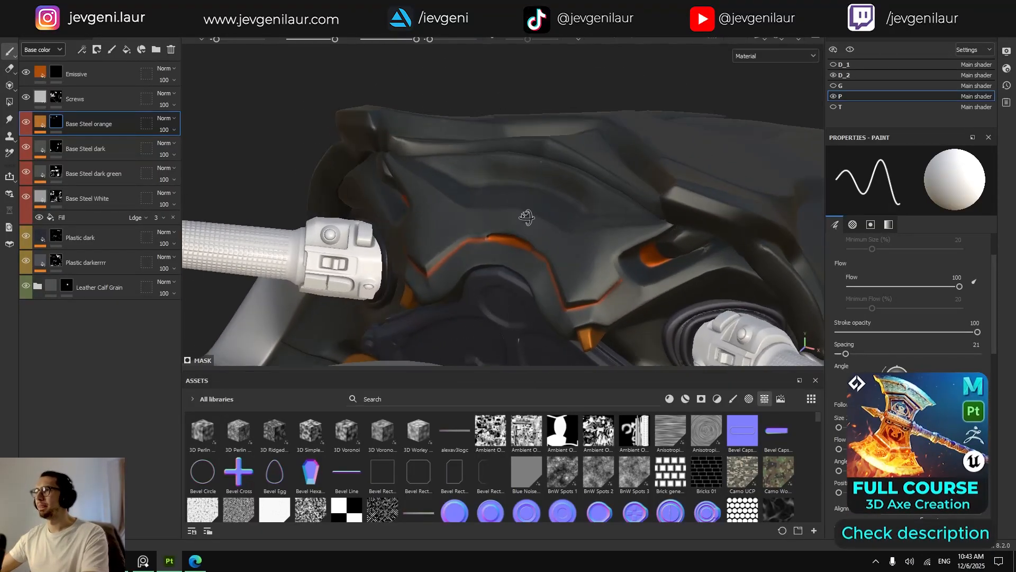
pyautogui.scroll(4, 527, 217)
pyautogui.scroll(-3, 583, 220)
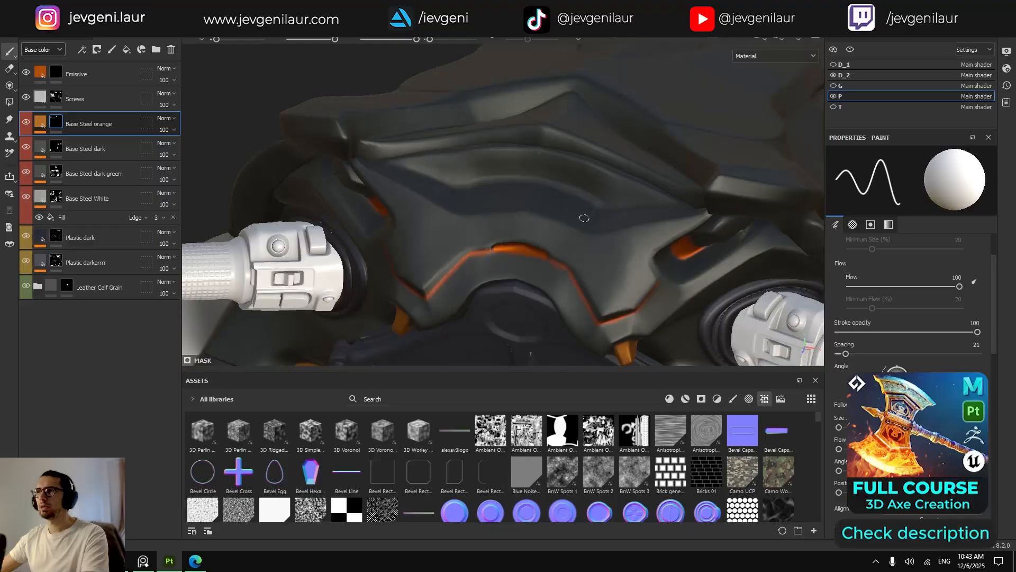
pyautogui.keyDown('alt'); pyautogui.moveTo(583, 220); pyautogui.dragTo(484, 236); pyautogui.keyUp('alt')
pyautogui.scroll(2, 484, 236)
pyautogui.scroll(2, 484, 237)
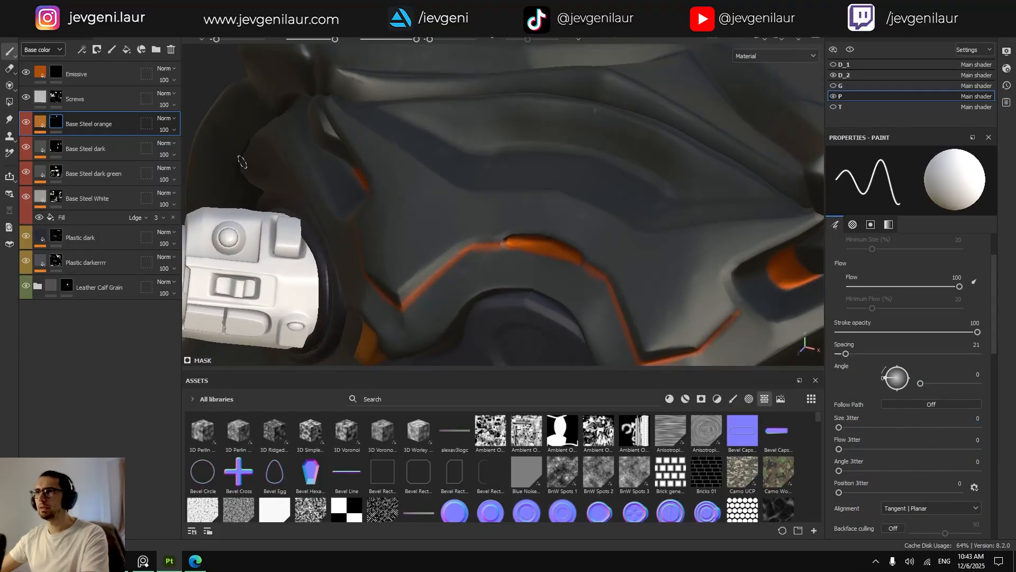
pyautogui.scroll(-3, 505, 184)
pyautogui.keyDown('alt'); pyautogui.moveTo(505, 184); pyautogui.dragTo(418, 141); pyautogui.keyUp('alt')
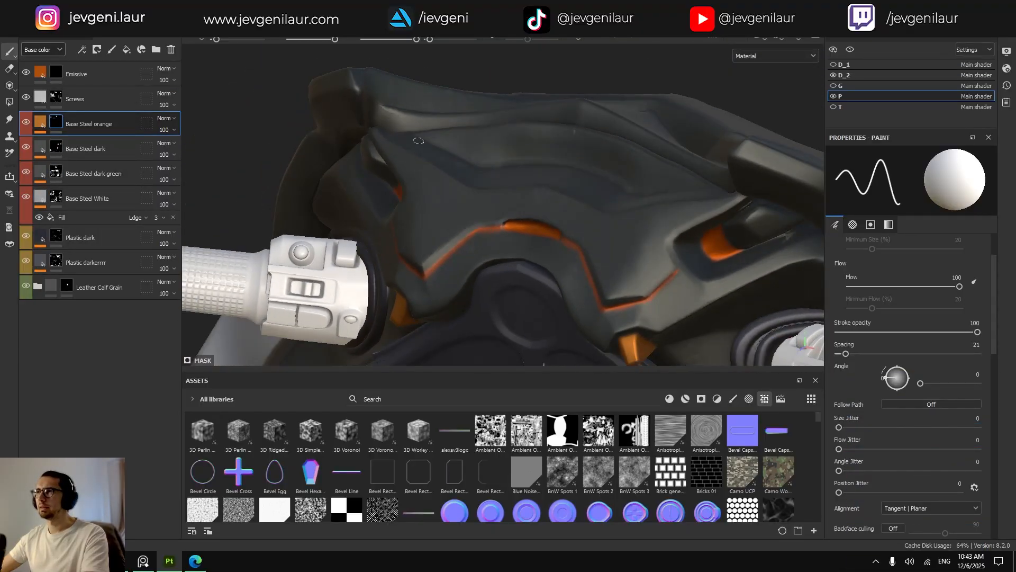
# Toggle the visibility of the Base Steel dark green layer off and on to check which dashboard parts it covers.
pyautogui.click(30, 172)
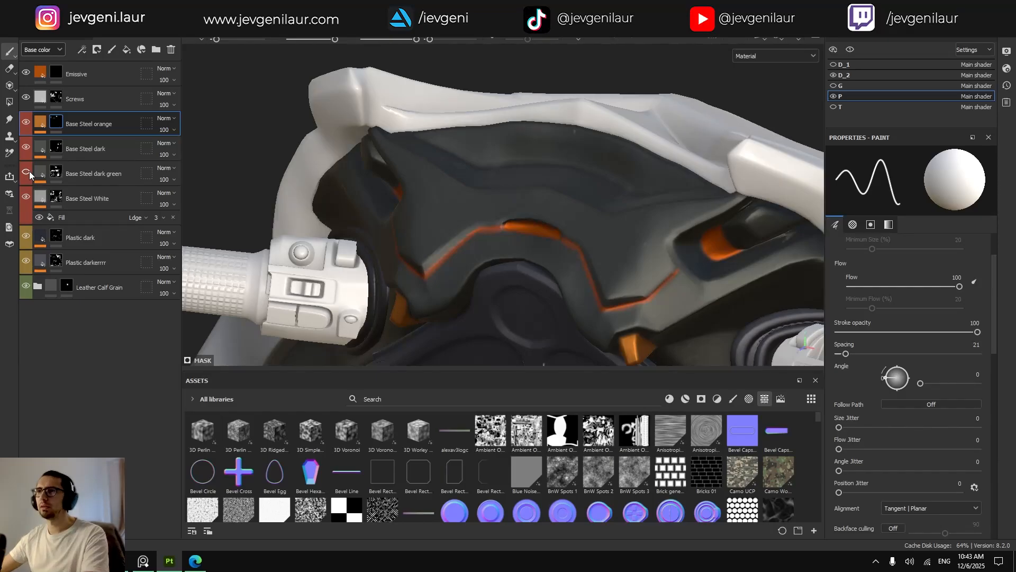
pyautogui.click(30, 171)
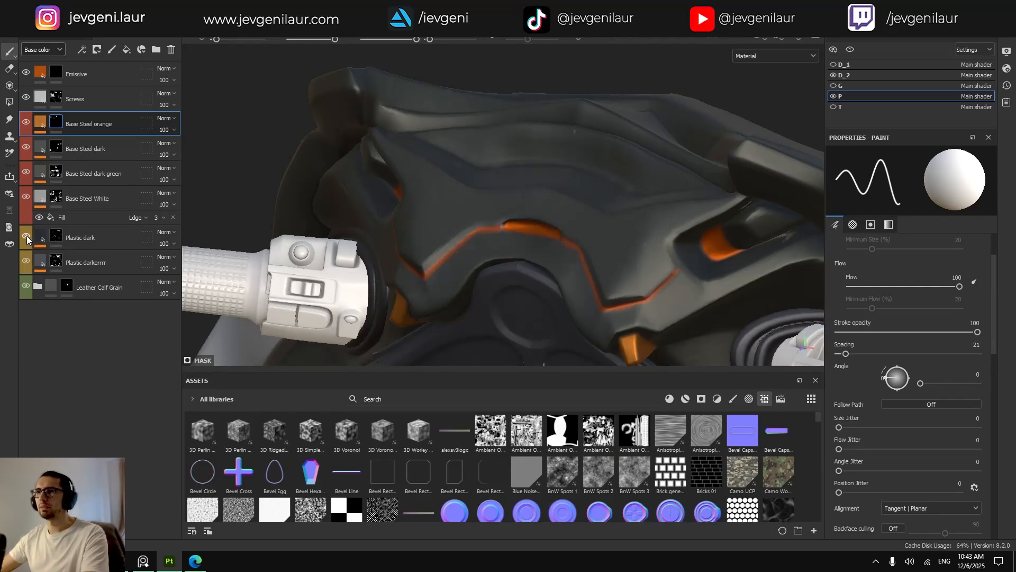
pyautogui.click(26, 172)
pyautogui.click(26, 170)
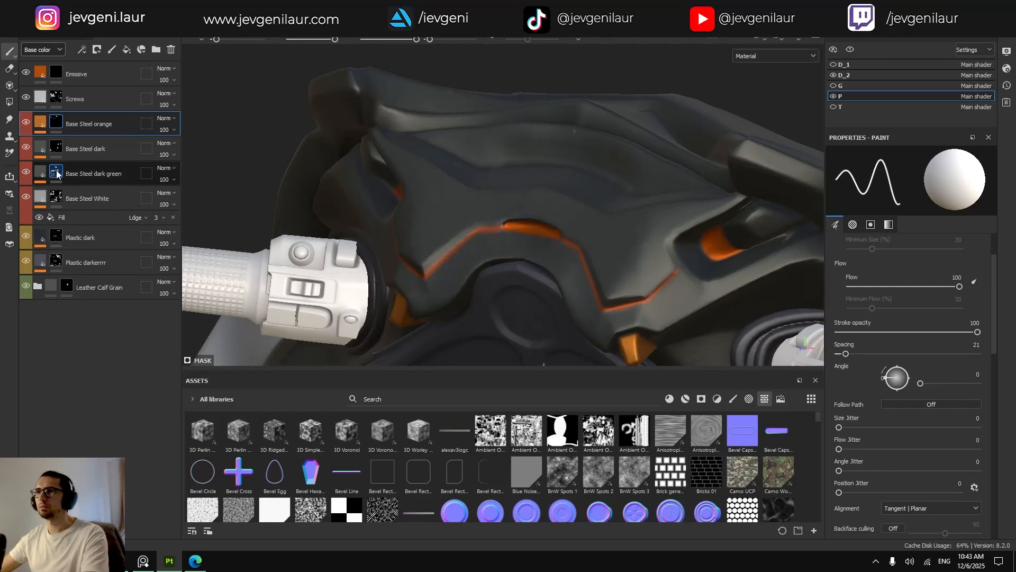
# Erase the Base Steel dark mask along the recessed zigzag band across the dashboard above the orange line.
pyautogui.click(55, 174)
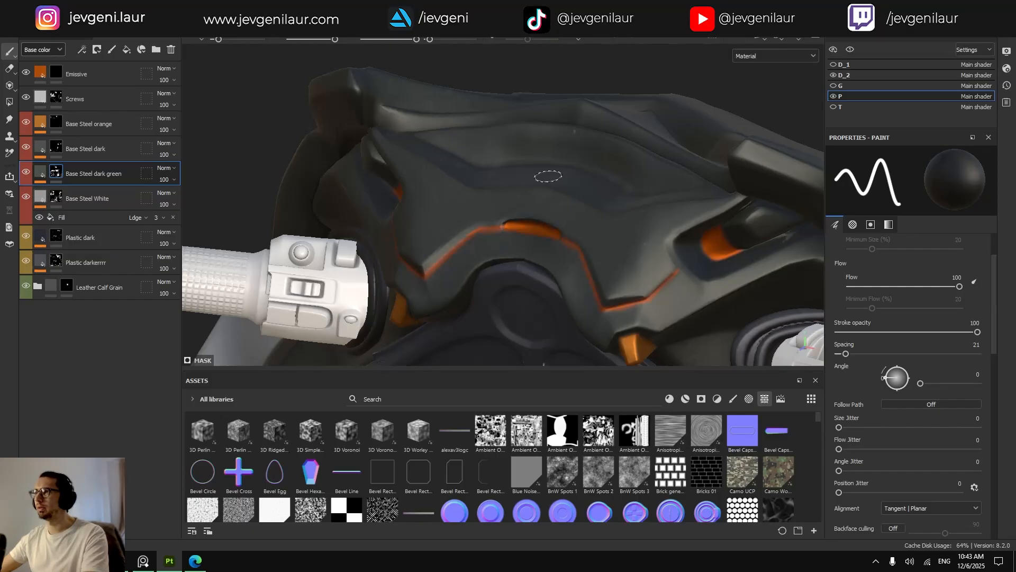
pyautogui.keyDown('alt'); pyautogui.moveTo(548, 177); pyautogui.dragTo(535, 169); pyautogui.keyUp('alt')
pyautogui.keyDown('ctrl'); pyautogui.moveTo(535, 169); pyautogui.dragTo(555, 173, button='right'); pyautogui.keyUp('ctrl')
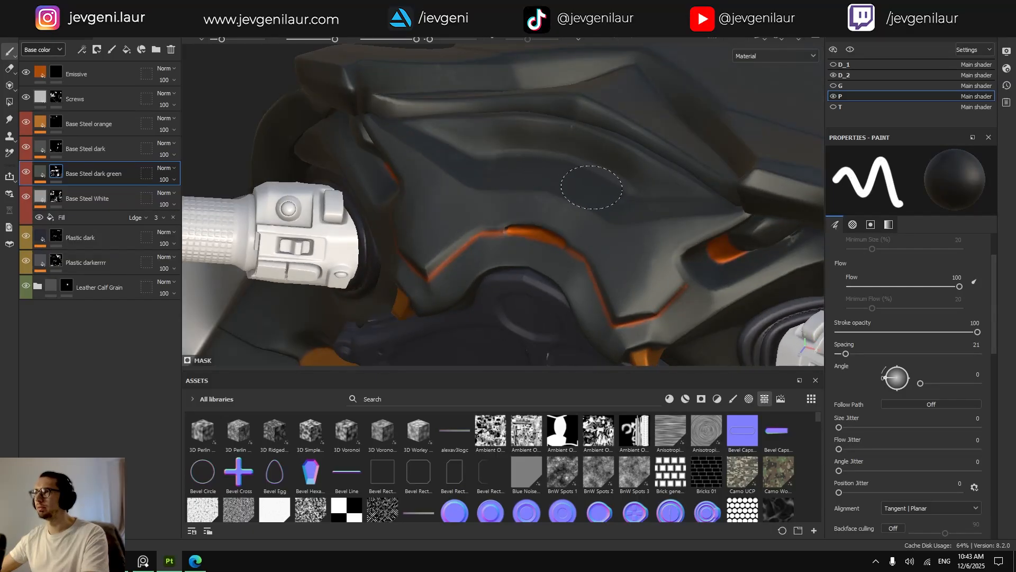
pyautogui.click(54, 152)
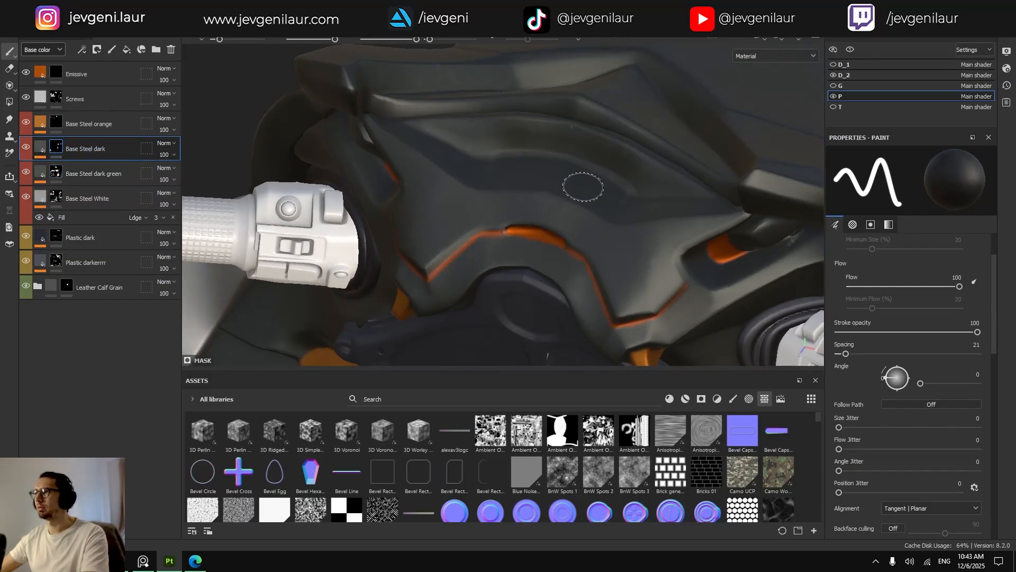
pyautogui.moveTo(564, 177)
pyautogui.mouseDown()
pyautogui.moveTo(615, 198)
pyautogui.moveTo(683, 196)
pyautogui.moveTo(674, 200)
pyautogui.mouseUp()
pyautogui.keyDown('ctrl'); pyautogui.moveTo(674, 200); pyautogui.dragTo(669, 200, button='right'); pyautogui.keyUp('ctrl')
pyautogui.keyDown('alt'); pyautogui.moveTo(669, 201); pyautogui.dragTo(656, 211); pyautogui.keyUp('alt')
pyautogui.keyDown('ctrl'); pyautogui.moveTo(656, 211); pyautogui.dragTo(651, 212, button='right'); pyautogui.keyUp('ctrl')
pyautogui.moveTo(620, 216)
pyautogui.mouseDown()
pyautogui.moveTo(752, 177)
pyautogui.moveTo(633, 226)
pyautogui.moveTo(553, 220)
pyautogui.mouseUp()
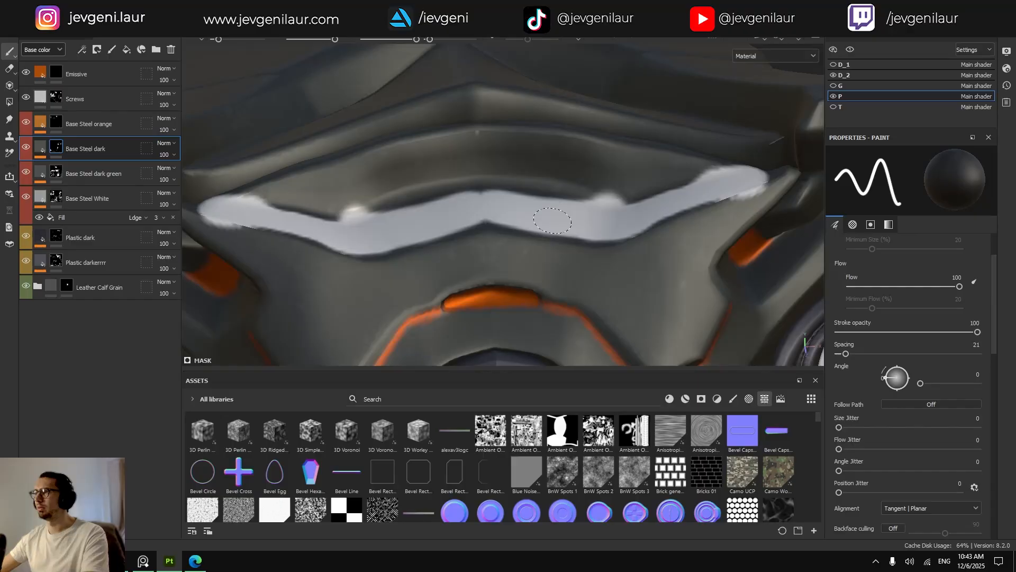
# Clean up the erased band's edges in the Base Steel dark mask, trimming the lower edge and restoring spill along the upper edge.
pyautogui.moveTo(485, 216); pyautogui.dragTo(627, 236)
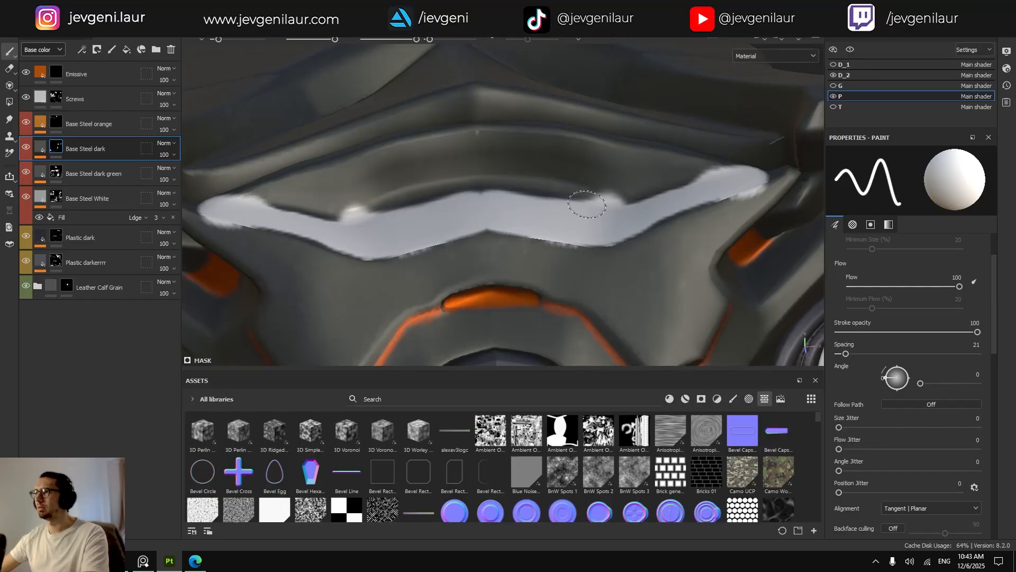
pyautogui.moveTo(586, 197); pyautogui.dragTo(601, 191)
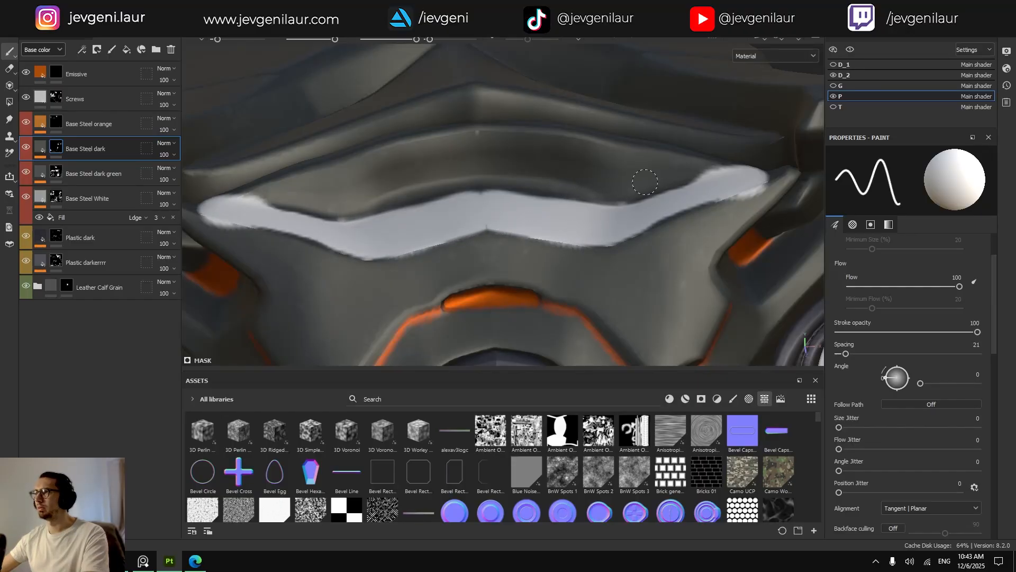
pyautogui.moveTo(661, 177)
pyautogui.keyDown('alt'); pyautogui.mouseDown()
pyautogui.moveTo(720, 204)
pyautogui.moveTo(723, 191)
pyautogui.moveTo(652, 231)
pyautogui.mouseUp(); pyautogui.keyUp('alt')
pyautogui.press('x')
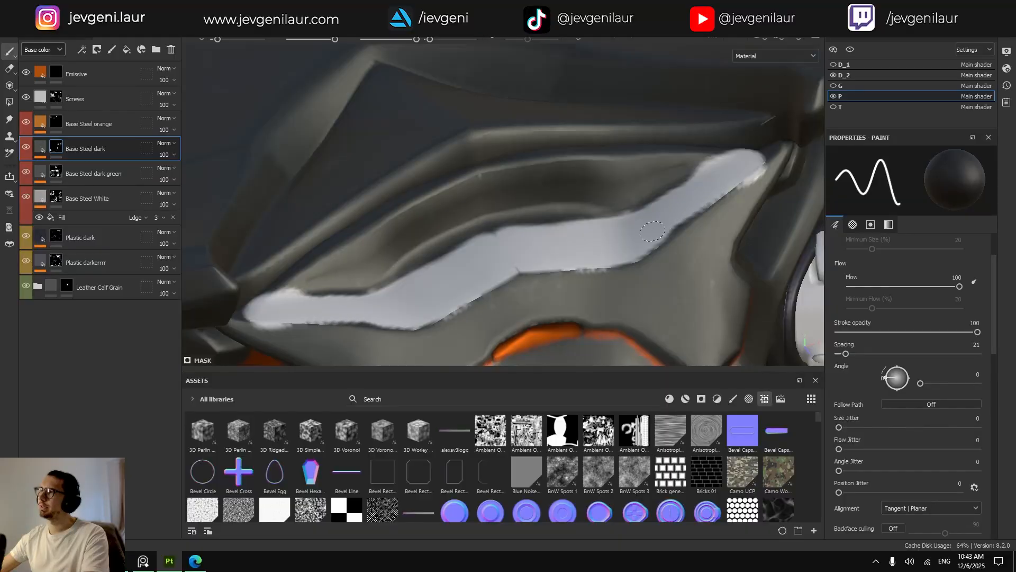
pyautogui.moveTo(699, 196); pyautogui.dragTo(669, 226)
pyautogui.keyDown('alt'); pyautogui.keyDown('shift'); pyautogui.moveTo(472, 252); pyautogui.dragTo(390, 251); pyautogui.keyUp('shift'); pyautogui.keyUp('alt')
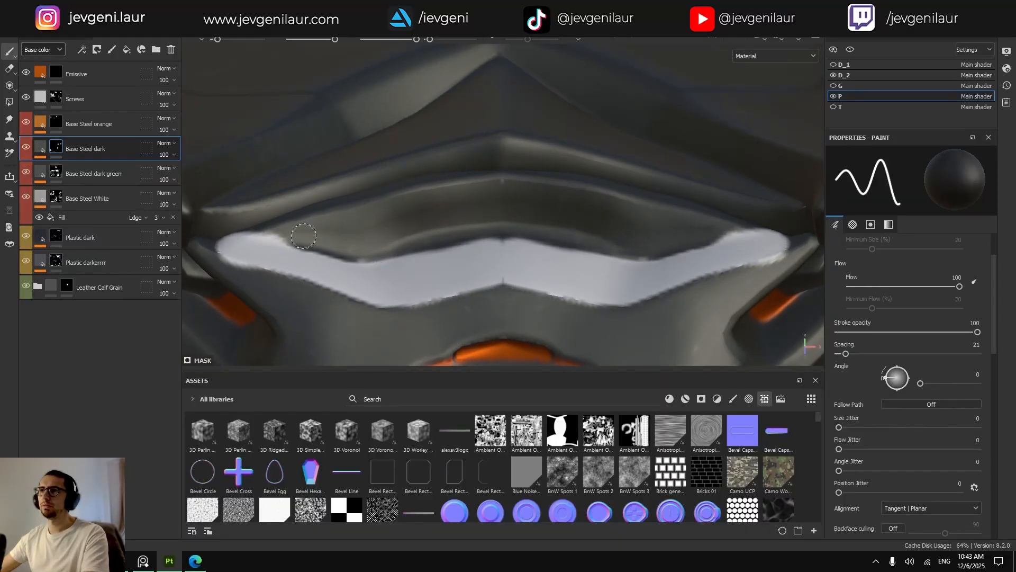
# Toggle the visibility of the Base Steel dark and Base Steel dark green layers to compare which dashboard areas each covers.
pyautogui.click(106, 174)
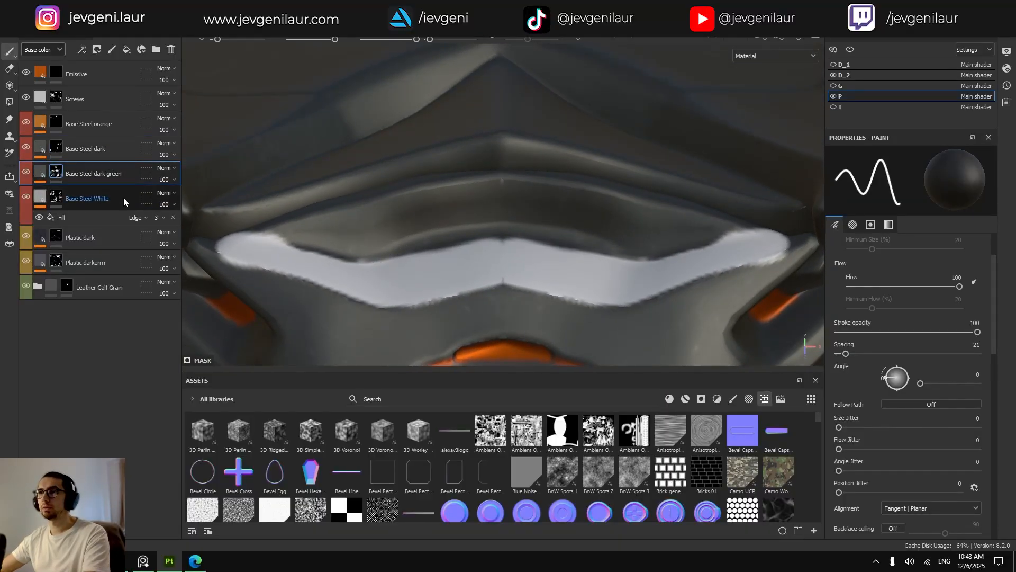
pyautogui.press('x')
pyautogui.press('x')
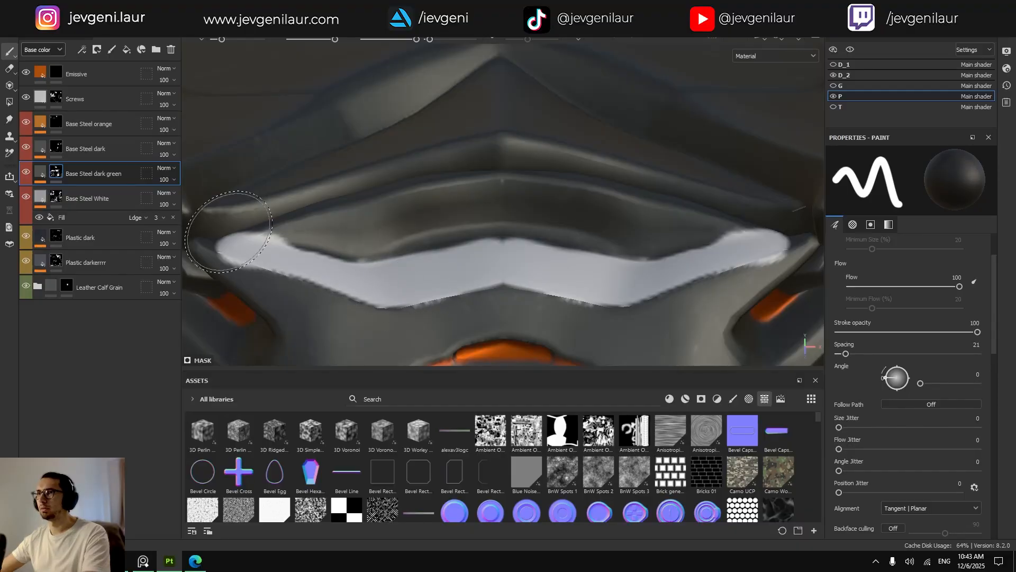
pyautogui.click(106, 150)
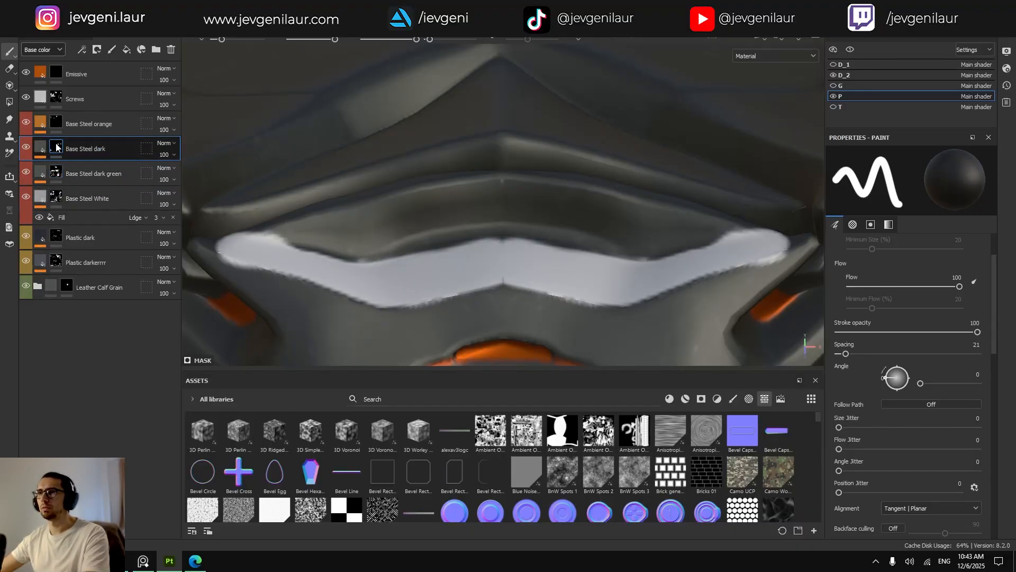
pyautogui.click(26, 147)
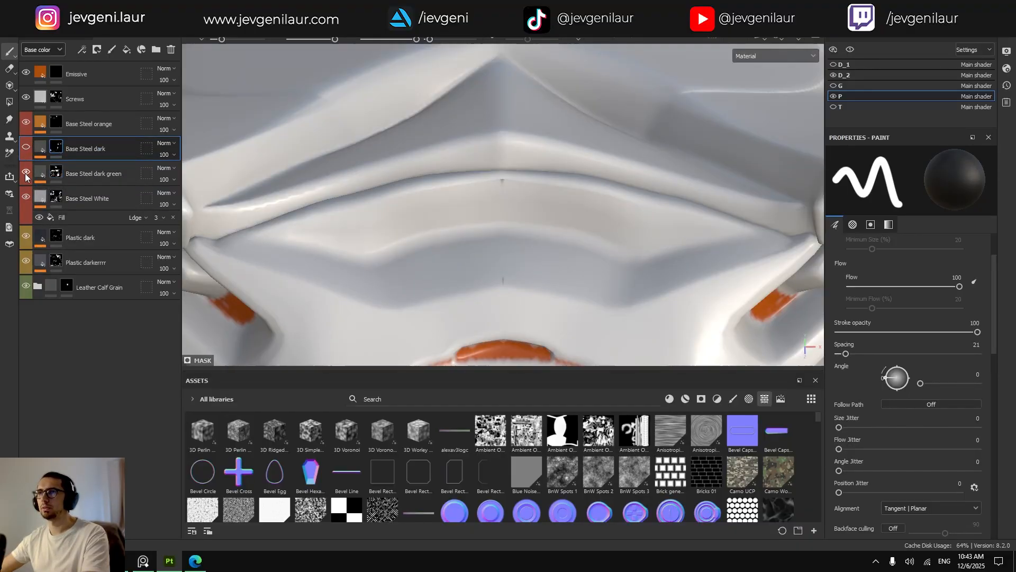
pyautogui.click(24, 173)
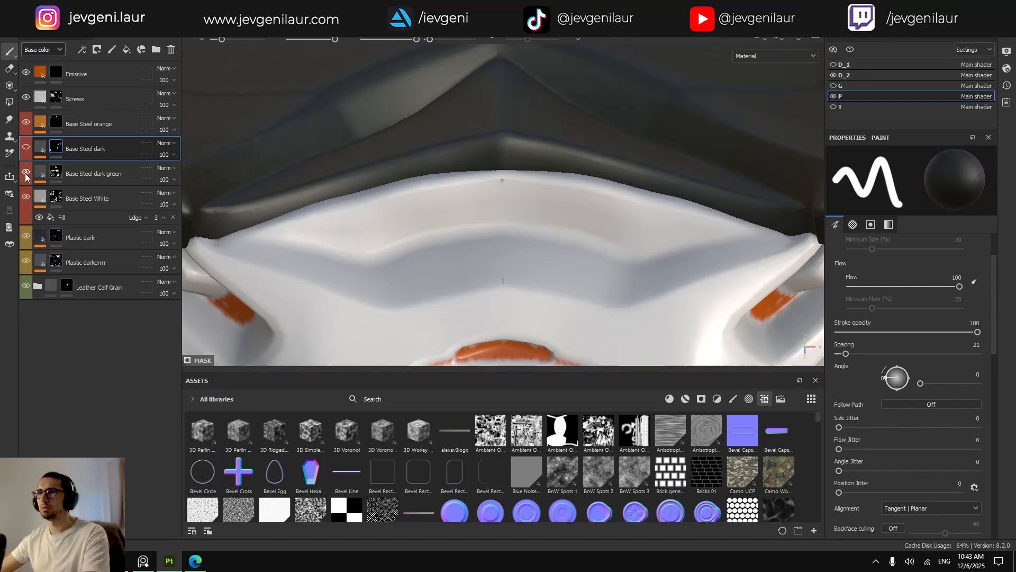
pyautogui.click(26, 147)
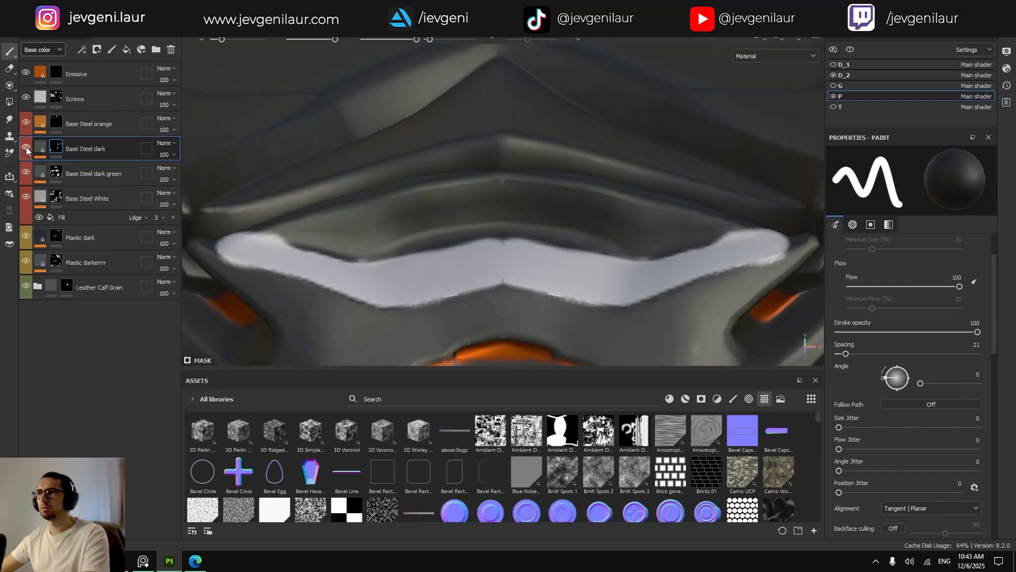
pyautogui.click(27, 146)
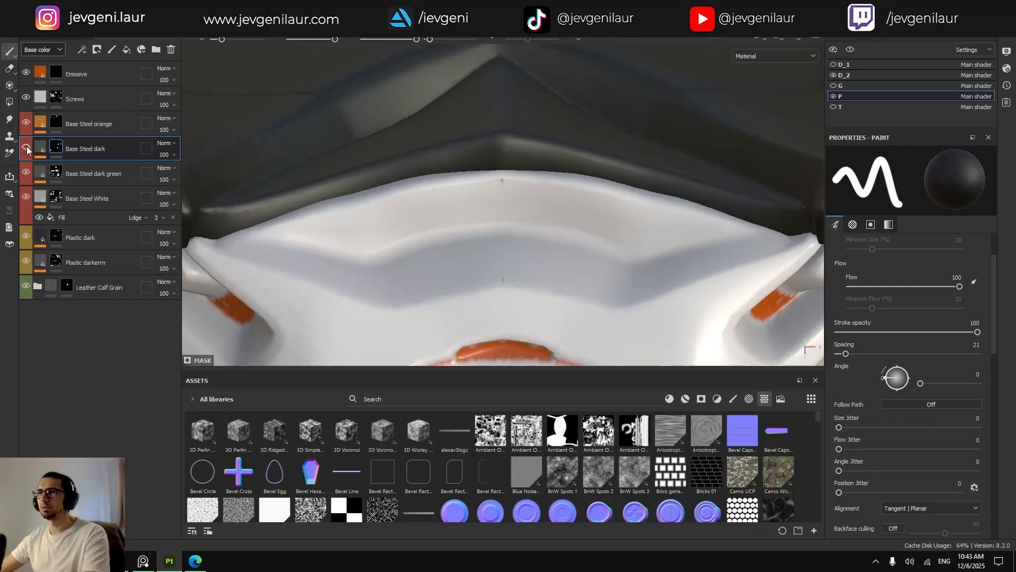
pyautogui.click(27, 146)
pyautogui.click(27, 169)
pyautogui.click(27, 169)
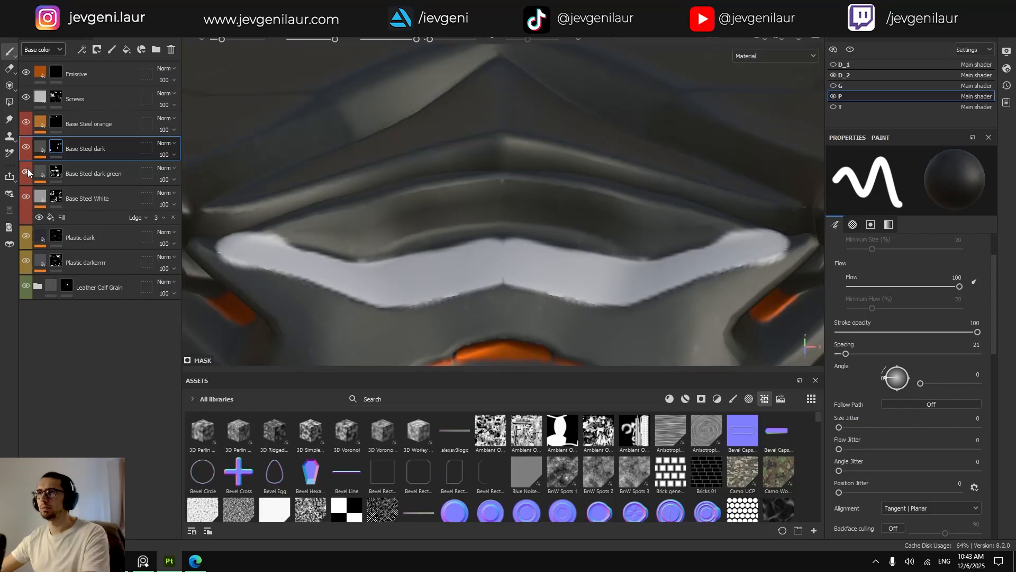
# Try Base Steel dark green above Base Steel dark, painting it over the band and checking it in Base color, then undo both changes.
pyautogui.click(53, 173)
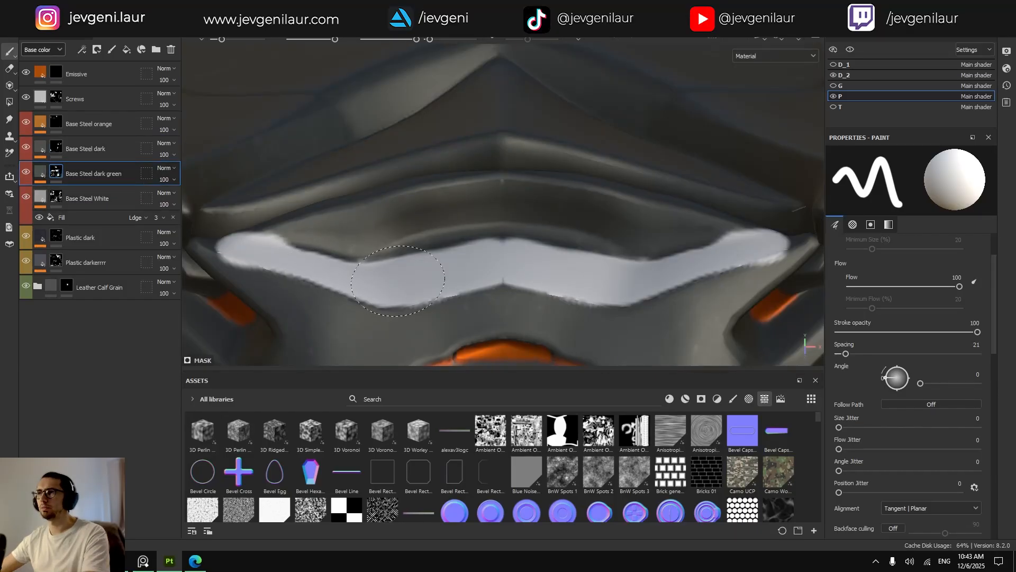
pyautogui.moveTo(58, 169); pyautogui.dragTo(55, 147)
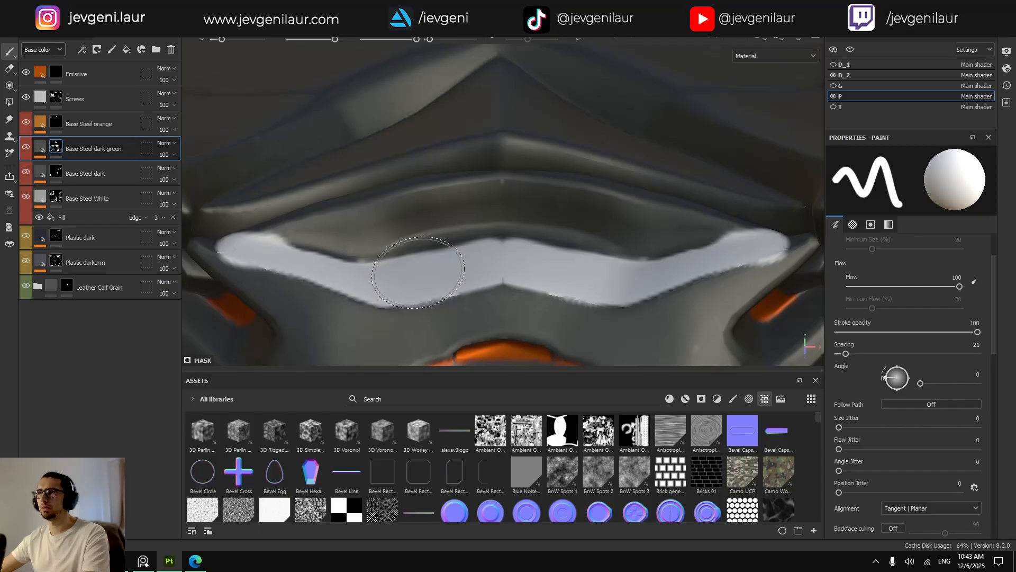
pyautogui.moveTo(450, 271)
pyautogui.mouseDown()
pyautogui.moveTo(558, 273)
pyautogui.moveTo(567, 254)
pyautogui.moveTo(642, 279)
pyautogui.moveTo(787, 234)
pyautogui.mouseUp()
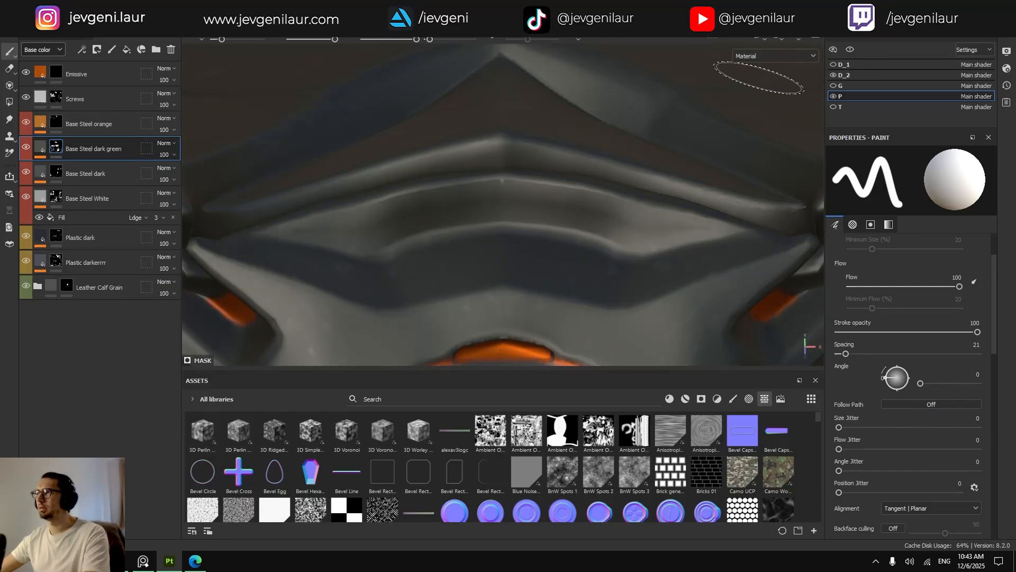
pyautogui.click(751, 60)
pyautogui.click(753, 101)
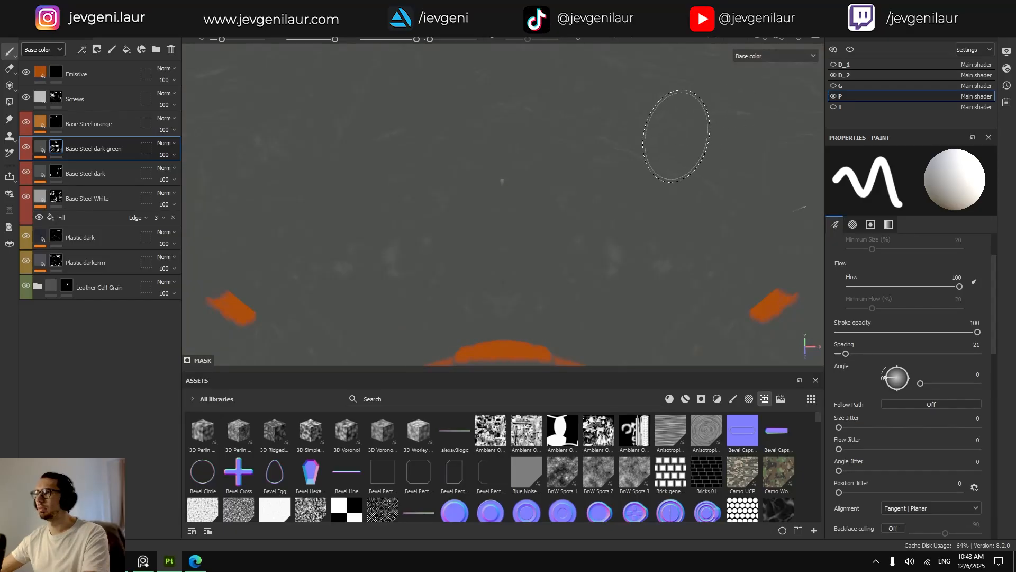
pyautogui.hotkey('ctrl', 'z')
pyautogui.hotkey('ctrl', 'z')
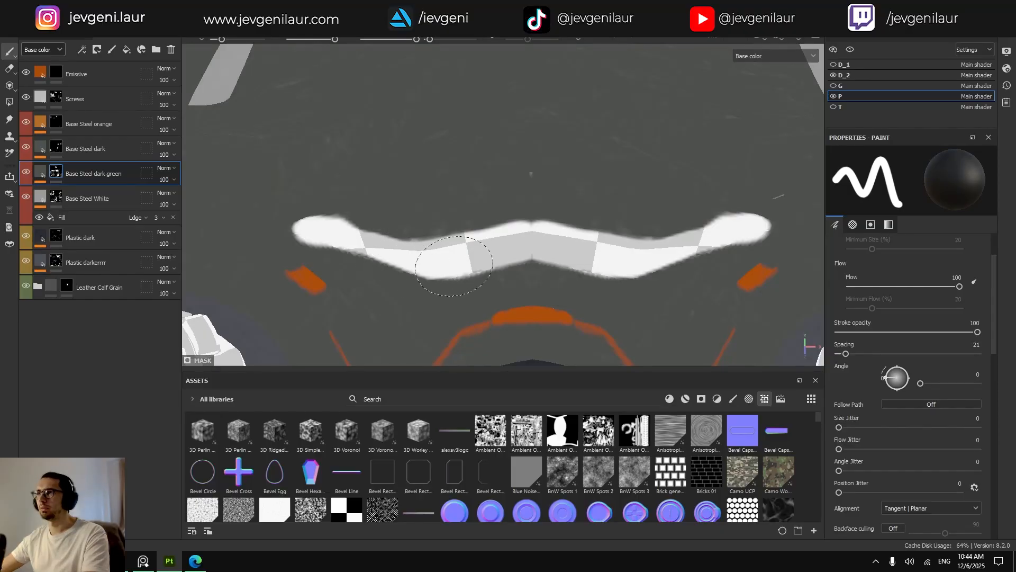
# Return to the material view and paint the exposed zigzag band with the Plastic dark layer's mask.
pyautogui.click(116, 156)
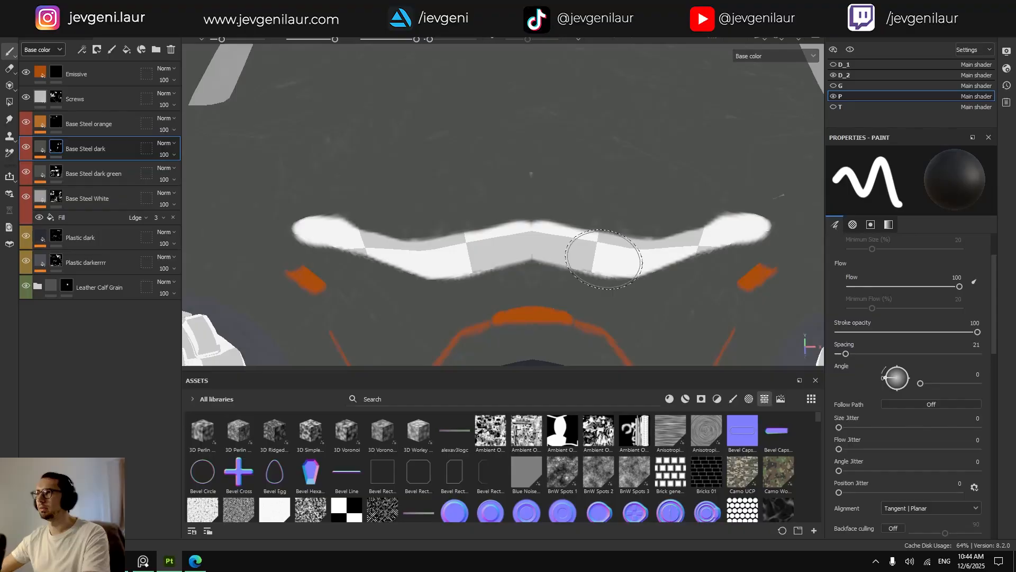
pyautogui.press('m')
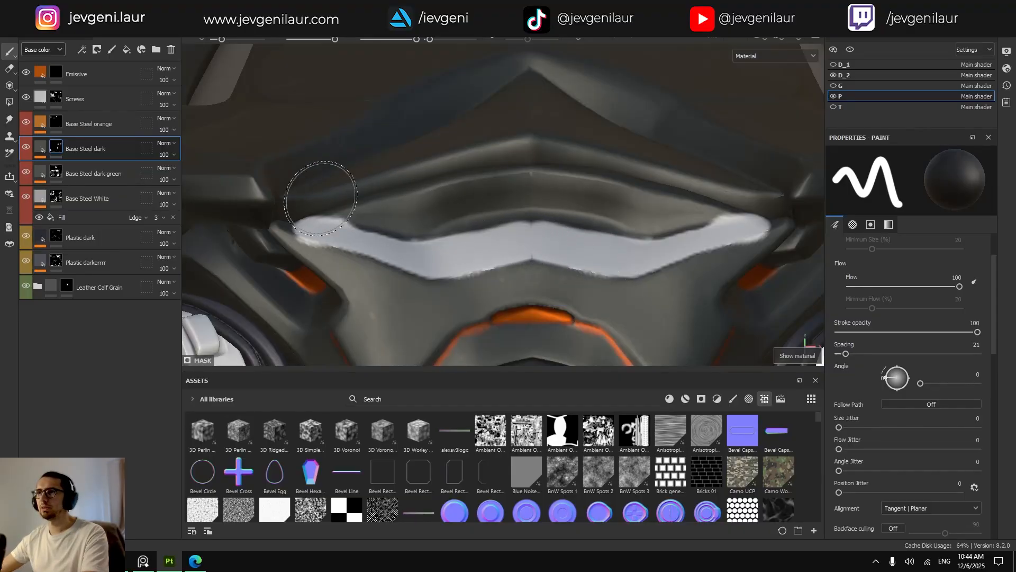
pyautogui.click(60, 235)
pyautogui.moveTo(572, 248)
pyautogui.mouseDown()
pyautogui.moveTo(466, 253)
pyautogui.moveTo(613, 253)
pyautogui.moveTo(756, 225)
pyautogui.mouseUp()
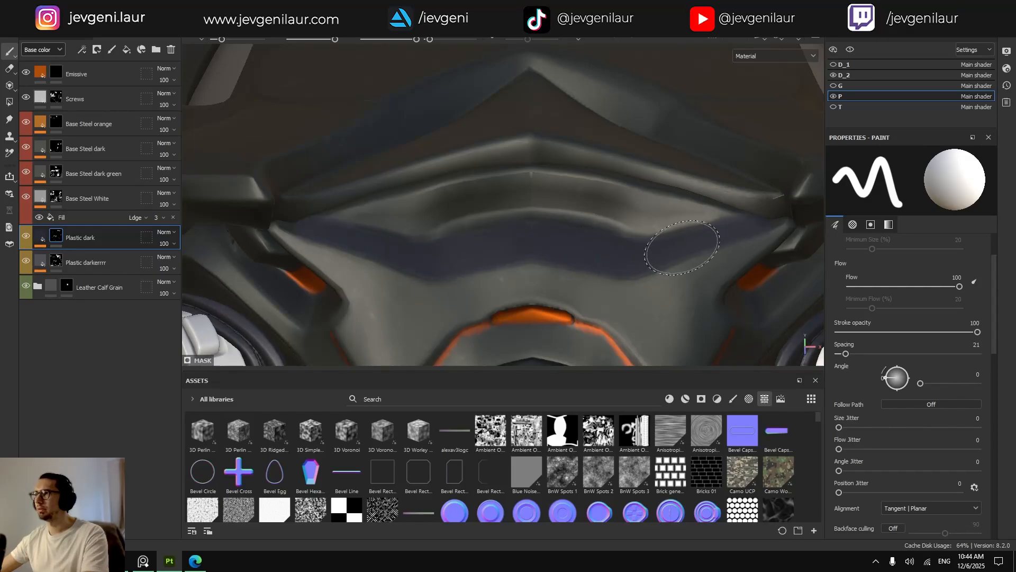
# Examine the Plastic dark band on the dashboard from several angles in the Base color and material views.
pyautogui.scroll(-5, 684, 244)
pyautogui.keyDown('alt'); pyautogui.moveTo(687, 240); pyautogui.dragTo(621, 265); pyautogui.keyUp('alt')
pyautogui.click(754, 58)
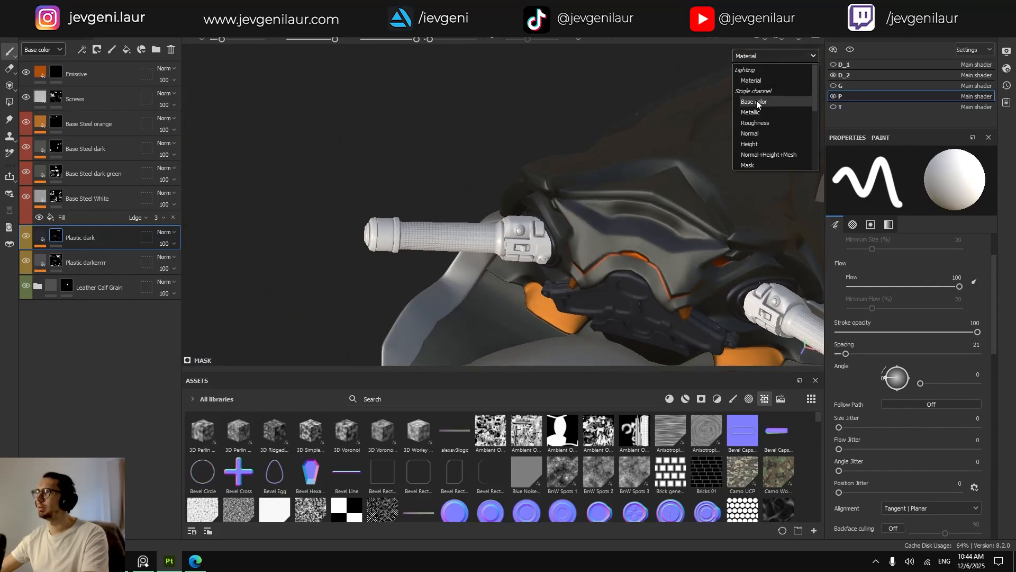
pyautogui.click(756, 103)
pyautogui.keyDown('alt'); pyautogui.moveTo(669, 233); pyautogui.dragTo(575, 190, button='middle'); pyautogui.keyUp('alt')
pyautogui.keyDown('alt'); pyautogui.moveTo(576, 191); pyautogui.dragTo(540, 182); pyautogui.keyUp('alt')
pyautogui.press('m')
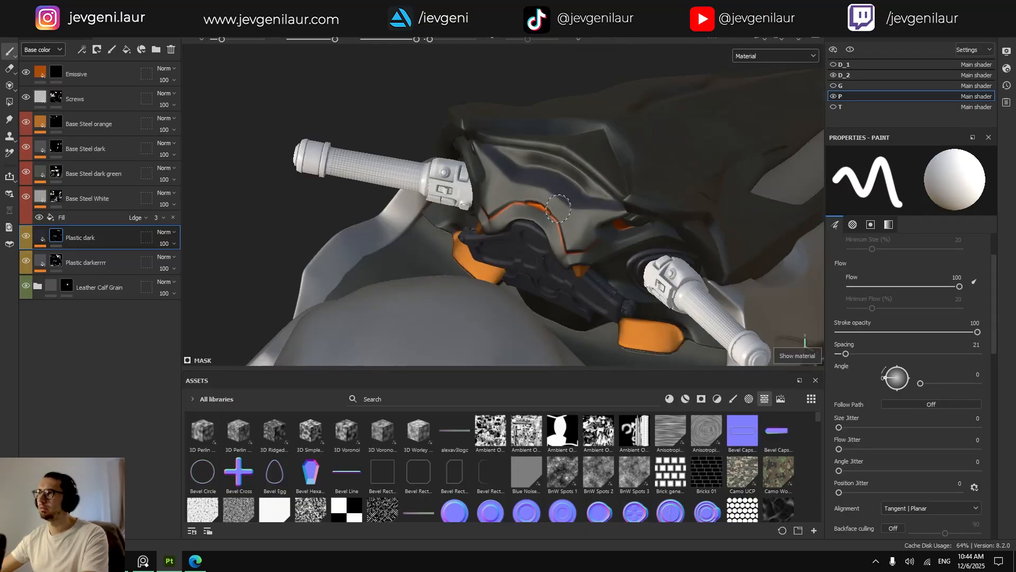
pyautogui.scroll(5, 560, 211)
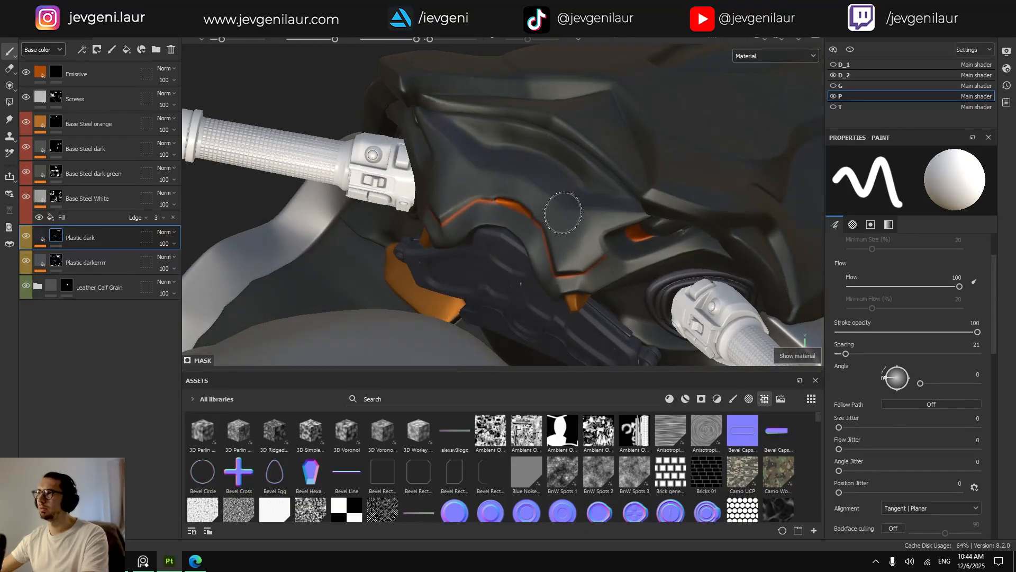
pyautogui.scroll(3, 563, 213)
pyautogui.keyDown('alt'); pyautogui.moveTo(540, 191); pyautogui.dragTo(505, 181); pyautogui.keyUp('alt')
pyautogui.moveTo(506, 180)
pyautogui.keyDown('ctrl'); pyautogui.mouseDown(button='right')
pyautogui.moveTo(571, 181)
pyautogui.moveTo(493, 182)
pyautogui.mouseUp(button='right'); pyautogui.keyUp('ctrl')
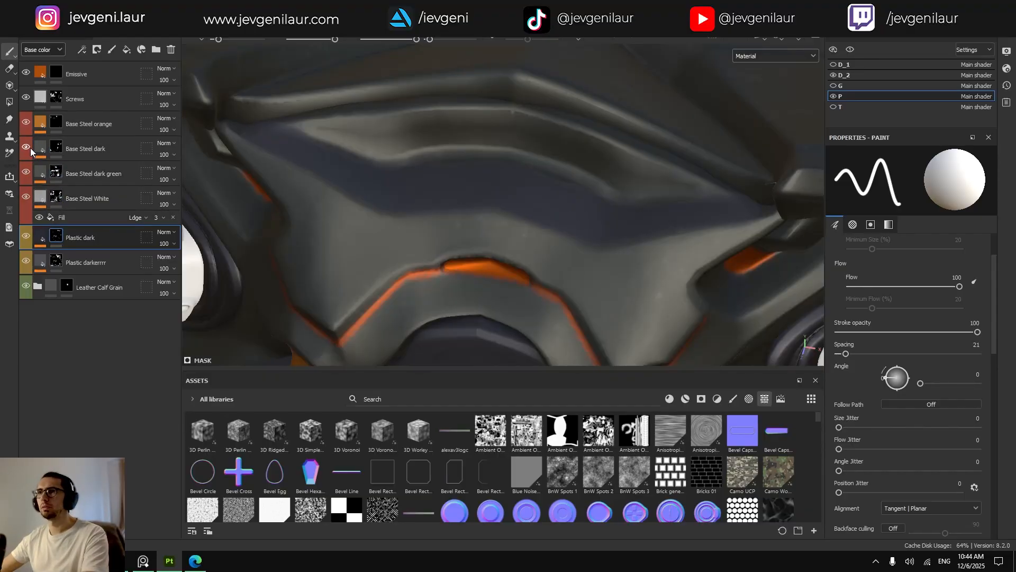
# Replace Base Steel dark with Plastic dark on the curved recess directly above the zigzag band by editing both layers' masks.
pyautogui.click(52, 151)
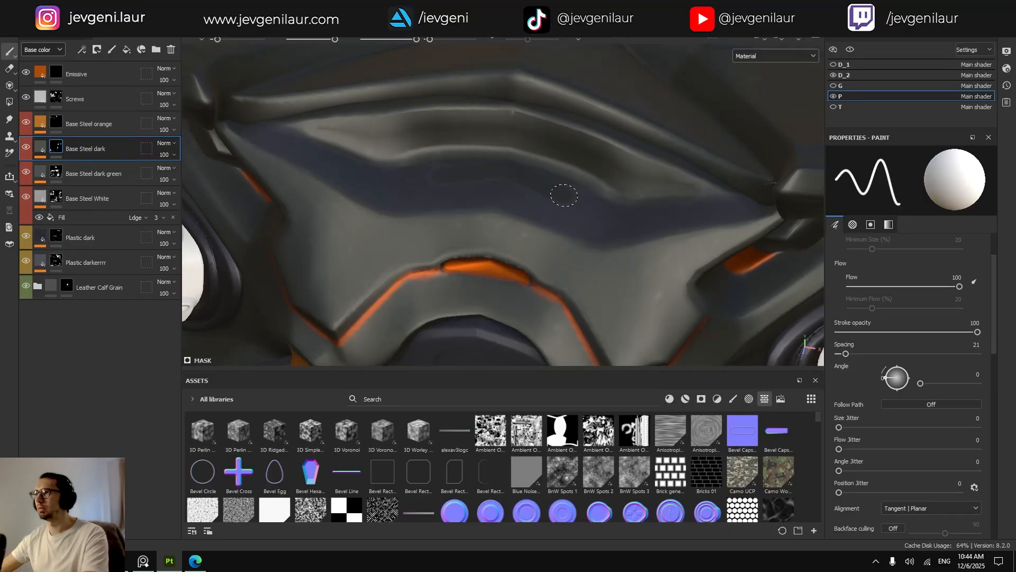
pyautogui.press('x')
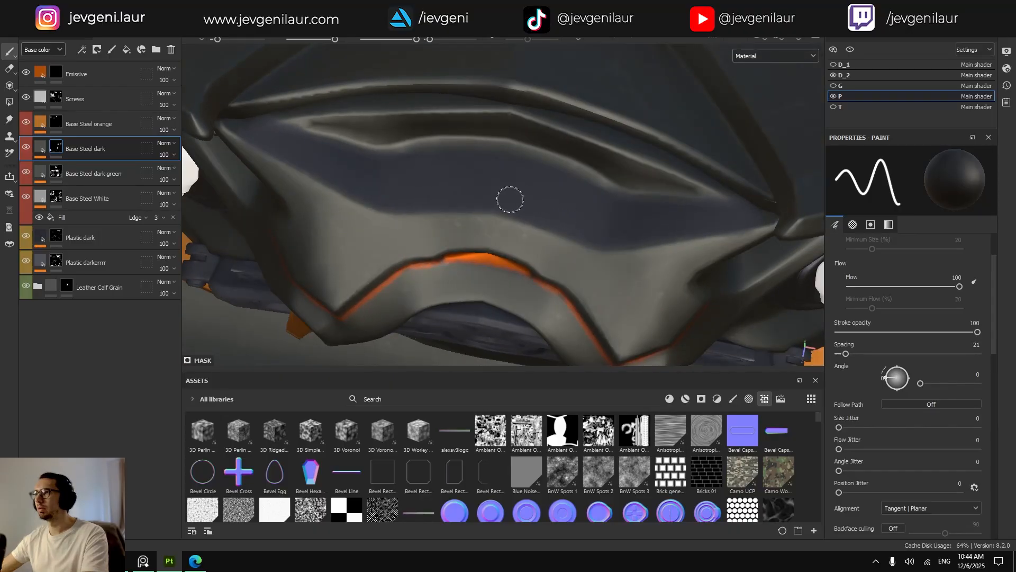
pyautogui.scroll(-6, 697, 225)
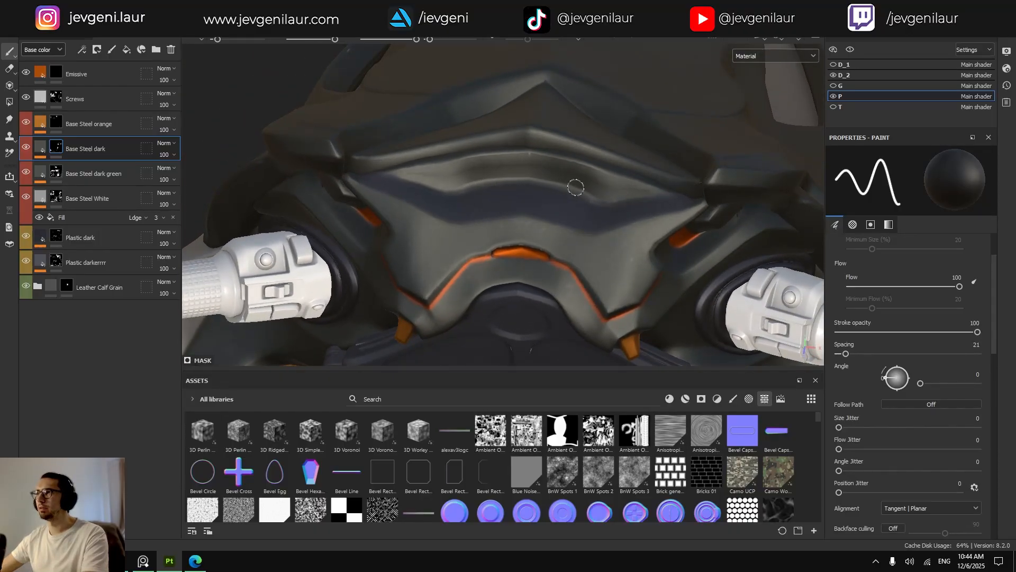
pyautogui.click(90, 154)
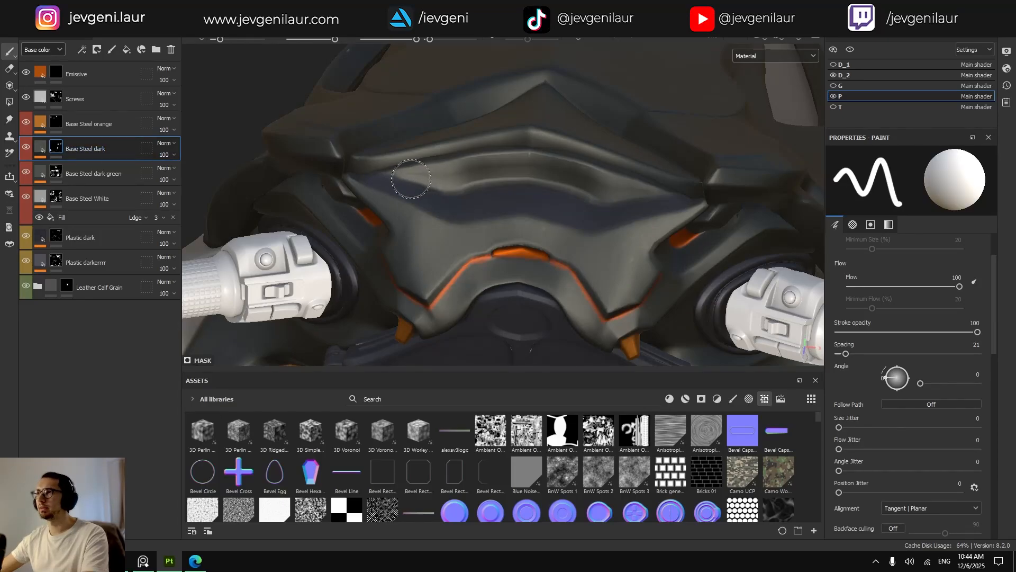
pyautogui.moveTo(620, 193)
pyautogui.mouseDown()
pyautogui.moveTo(423, 169)
pyautogui.moveTo(530, 165)
pyautogui.moveTo(597, 181)
pyautogui.moveTo(513, 154)
pyautogui.mouseUp()
pyautogui.scroll(2, 597, 181)
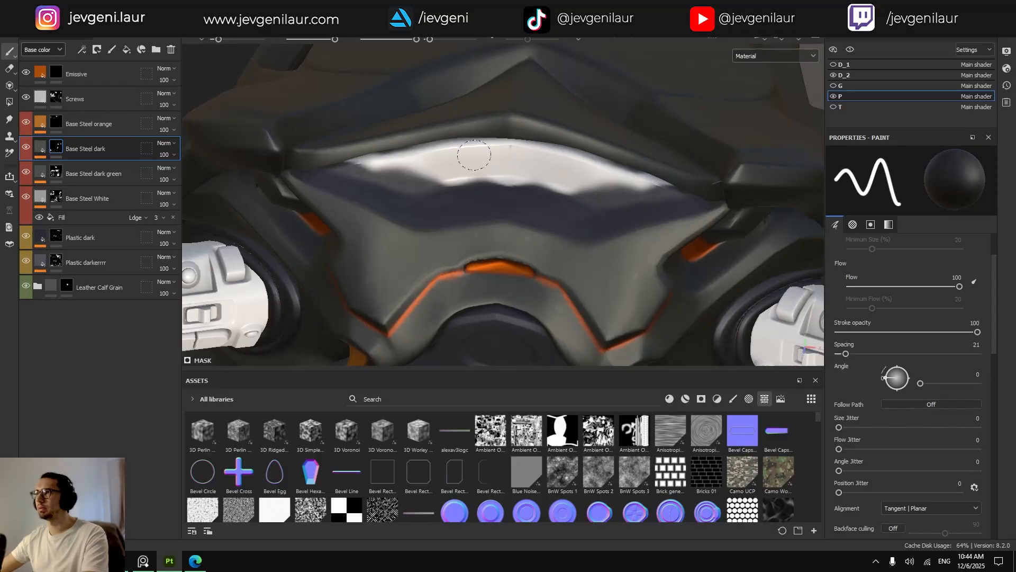
pyautogui.click(69, 235)
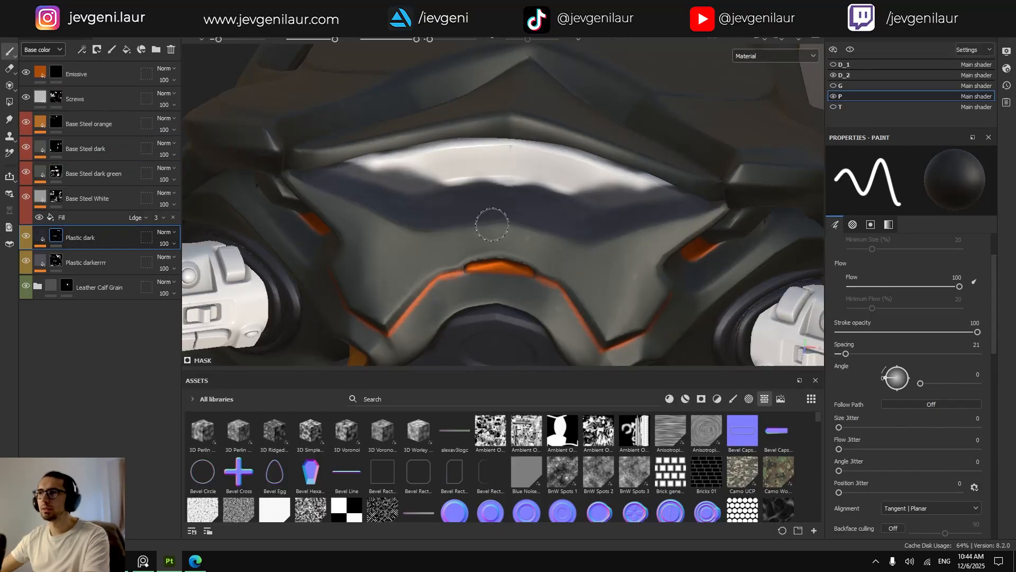
pyautogui.moveTo(552, 188)
pyautogui.mouseDown()
pyautogui.moveTo(656, 189)
pyautogui.moveTo(566, 170)
pyautogui.moveTo(450, 179)
pyautogui.moveTo(534, 154)
pyautogui.moveTo(595, 166)
pyautogui.mouseUp()
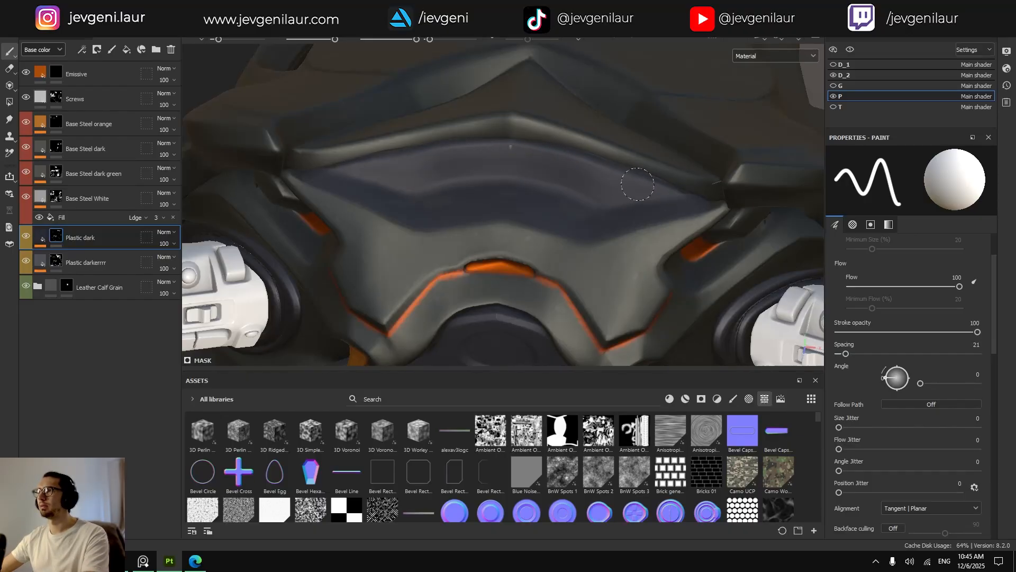
# In the Base color view, erase the remaining Base Steel dark patches over the dashboard recess, then reselect the Plastic dark layer's mask.
pyautogui.scroll(-3, 561, 201)
pyautogui.scroll(3, 488, 201)
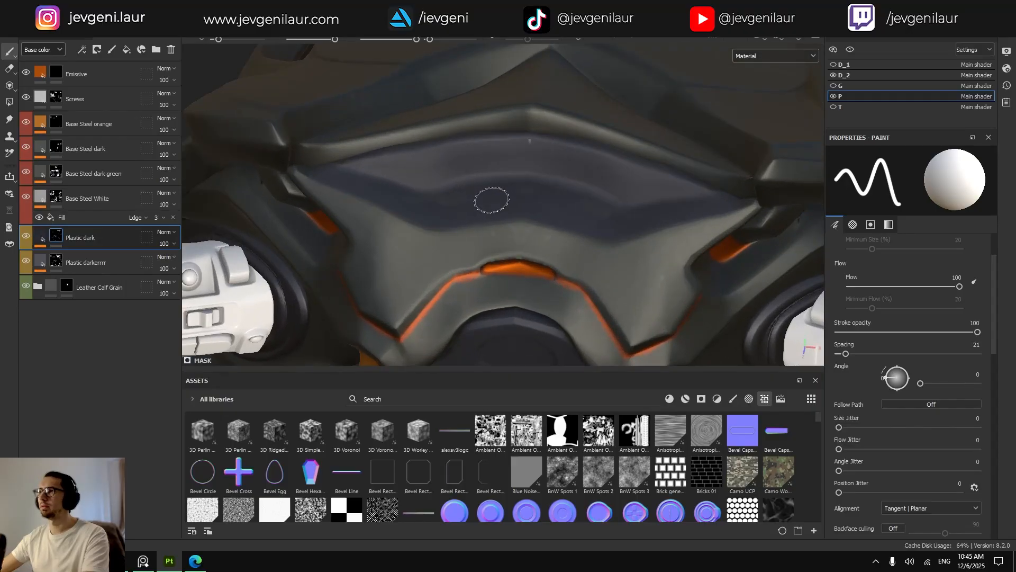
pyautogui.keyDown('shift'); pyautogui.moveTo(493, 201); pyautogui.dragTo(565, 221, button='right'); pyautogui.keyUp('shift')
pyautogui.click(753, 59)
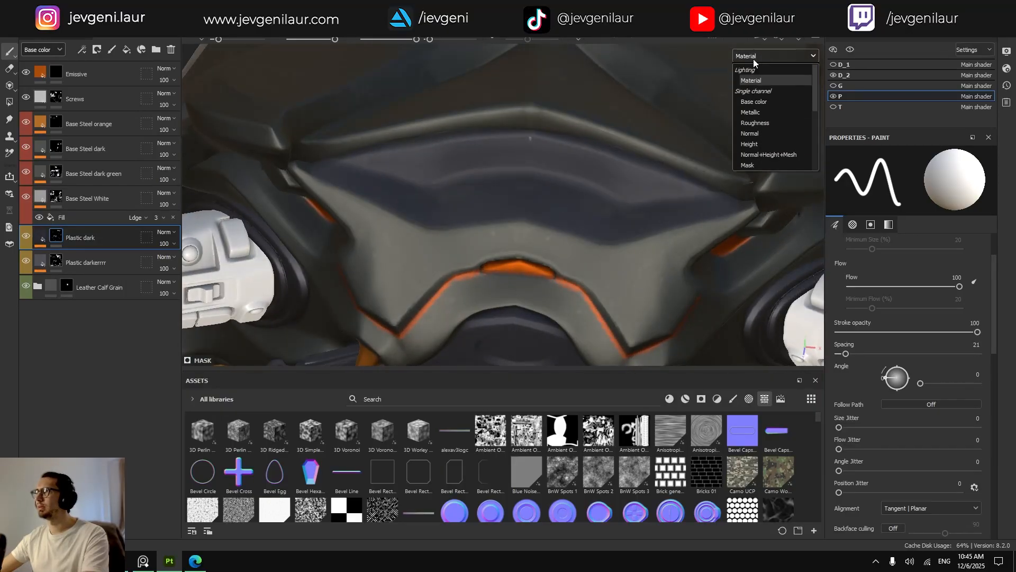
pyautogui.click(748, 100)
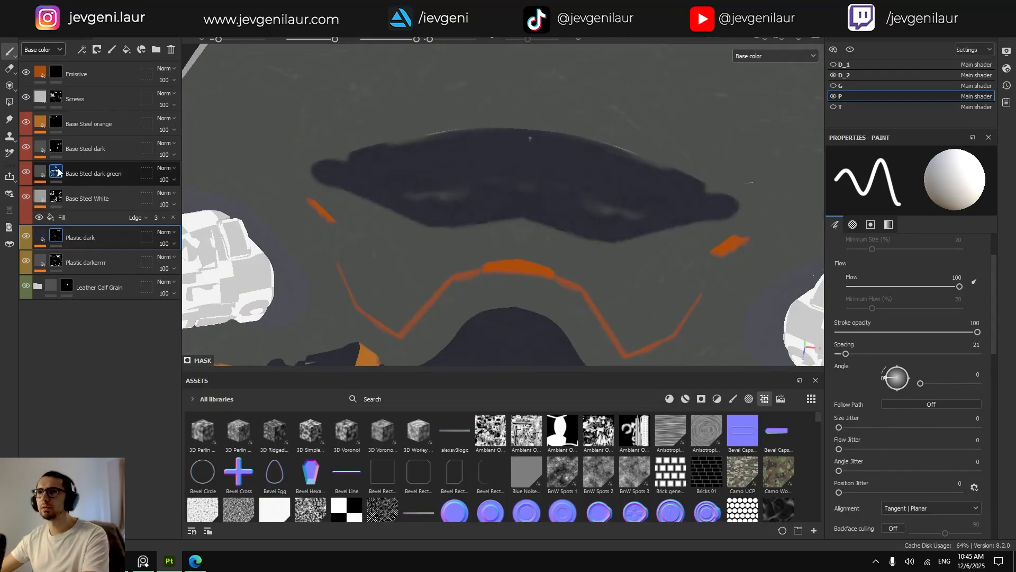
pyautogui.click(132, 149)
pyautogui.moveTo(427, 192); pyautogui.dragTo(580, 207)
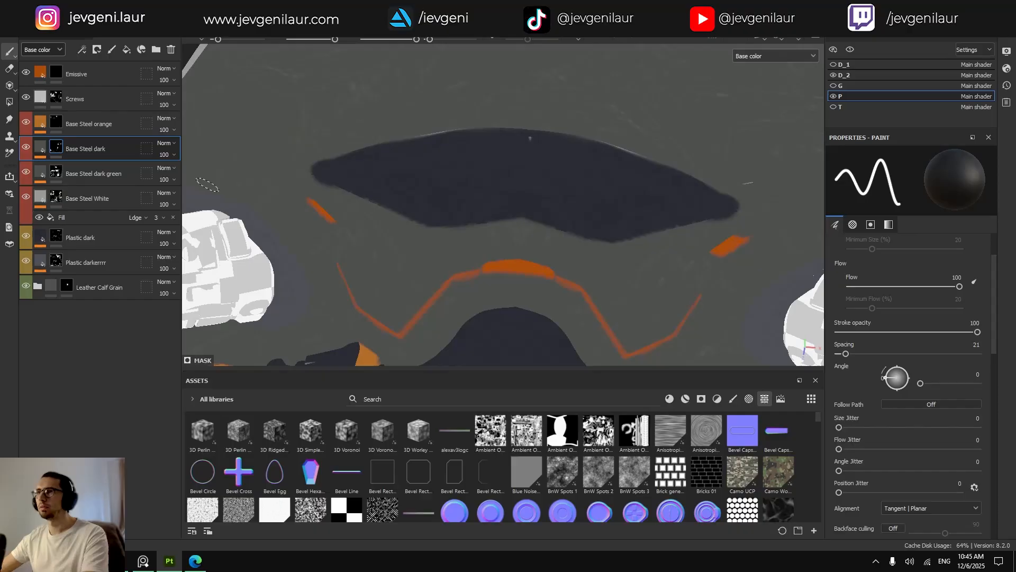
pyautogui.click(59, 238)
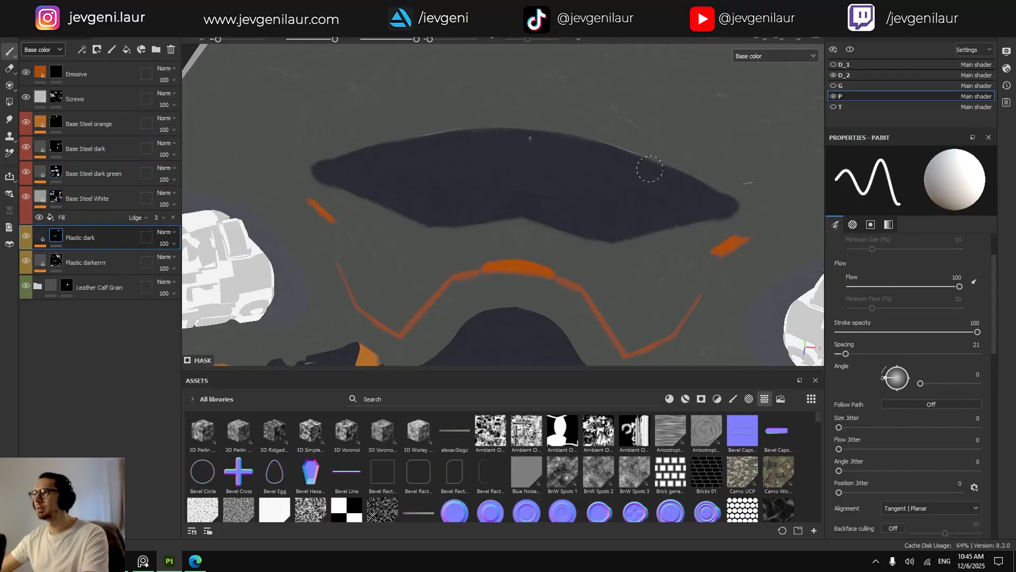
# Return to the material view and examine the dashboard and central bracket, toggling the visibility of texture set P and Base Steel dark.
pyautogui.press('m')
pyautogui.scroll(-4, 596, 195)
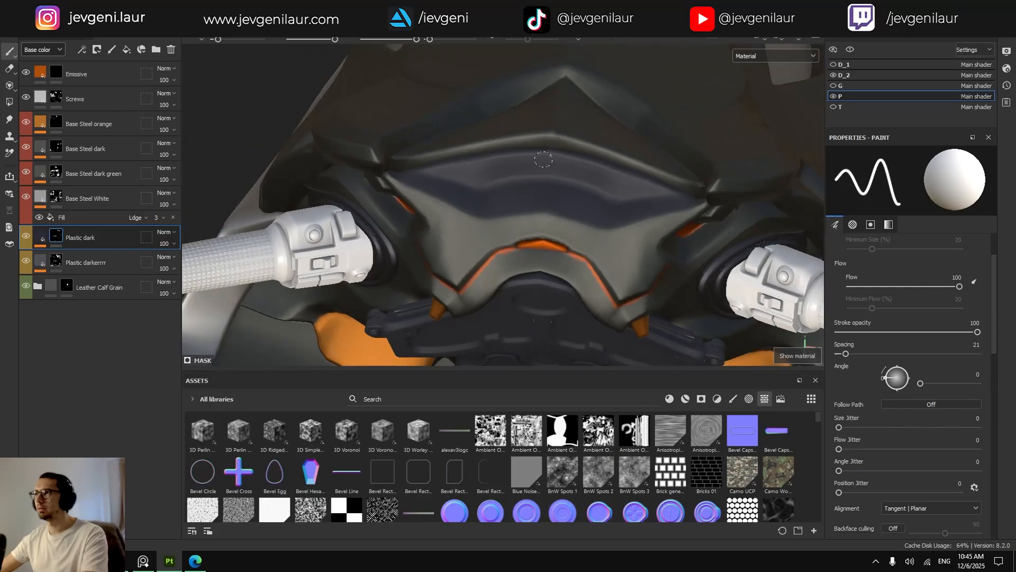
pyautogui.scroll(-2, 574, 190)
pyautogui.keyDown('alt'); pyautogui.moveTo(573, 191); pyautogui.dragTo(510, 195); pyautogui.keyUp('alt')
pyautogui.scroll(-4, 600, 240)
pyautogui.keyDown('alt'); pyautogui.moveTo(603, 240); pyautogui.dragTo(526, 187); pyautogui.keyUp('alt')
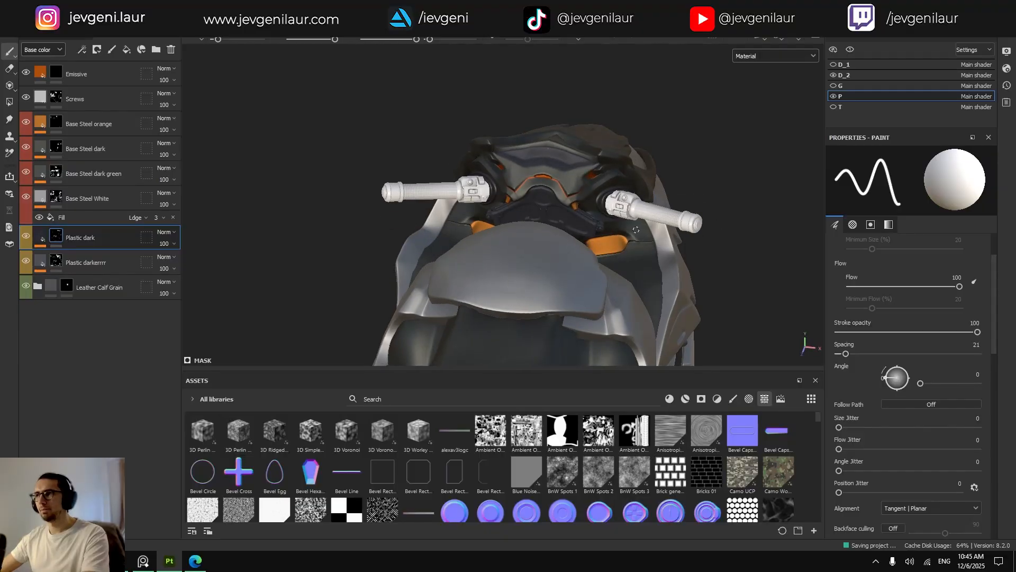
pyautogui.scroll(4, 600, 188)
pyautogui.scroll(4, 527, 207)
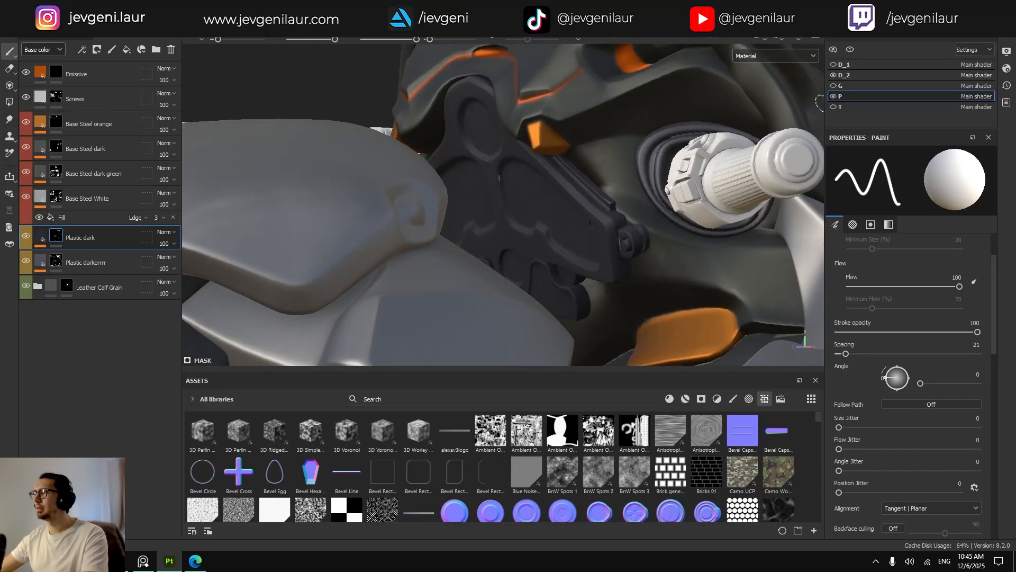
pyautogui.click(833, 97)
pyautogui.click(833, 97)
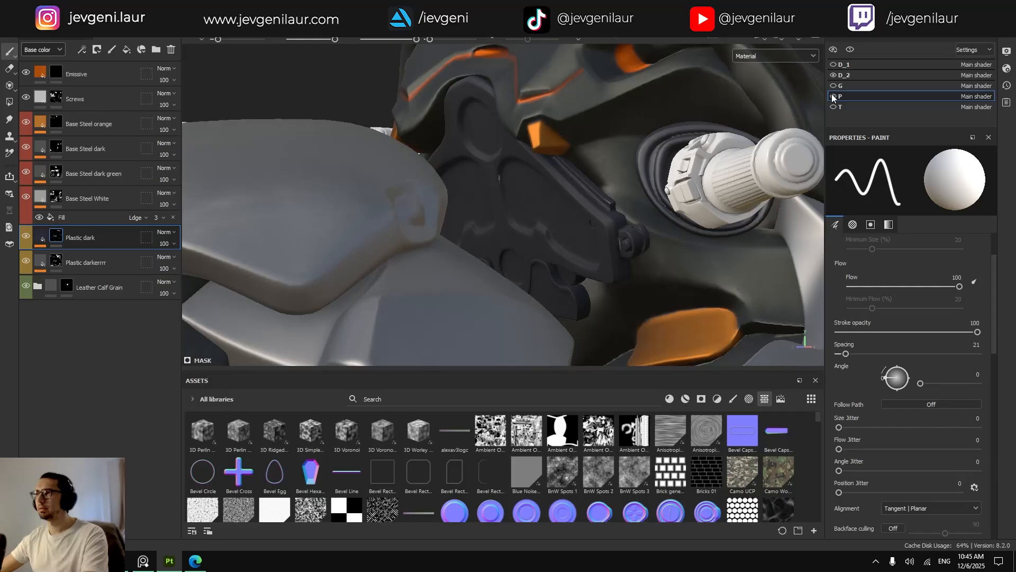
pyautogui.click(27, 149)
pyautogui.click(27, 150)
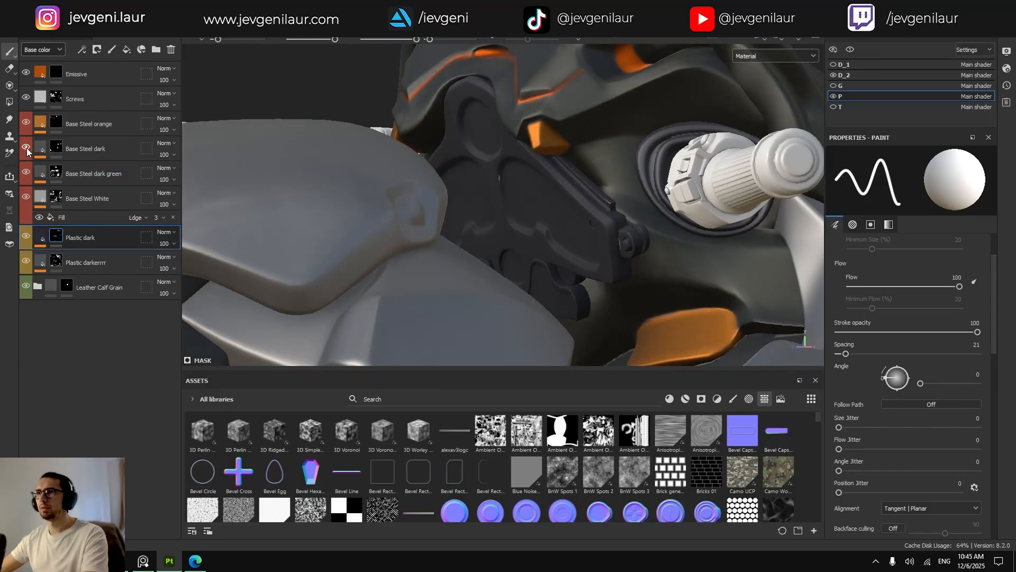
# Duplicate the Plastic dark layer and rename the copy "Plastic btighter".
pyautogui.click(39, 237)
pyautogui.hotkey('ctrl', 'd')
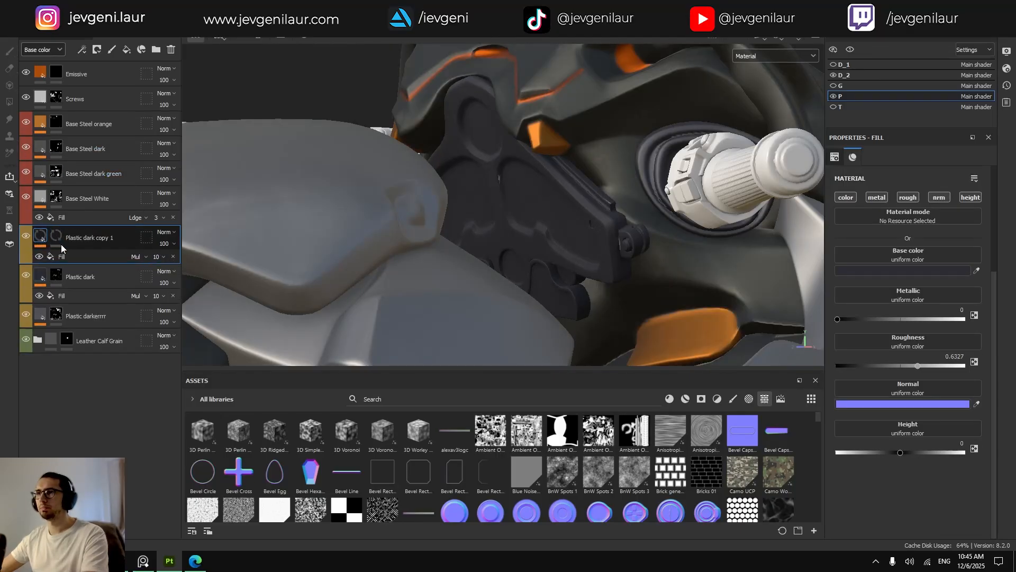
pyautogui.doubleClick(92, 238)
pyautogui.write('Plastic d')
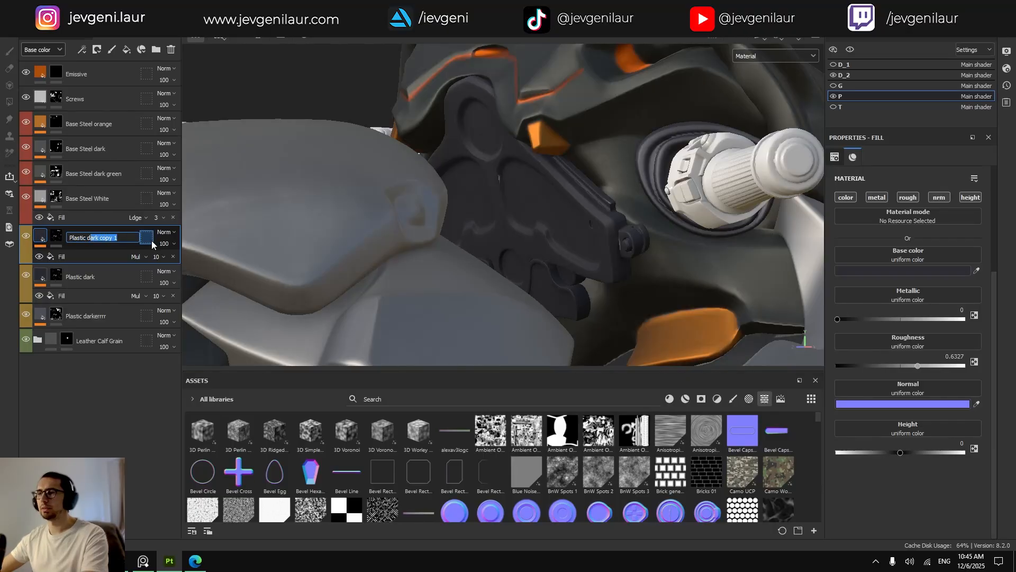
pyautogui.press('BackSpace')
pyautogui.write('btighter')
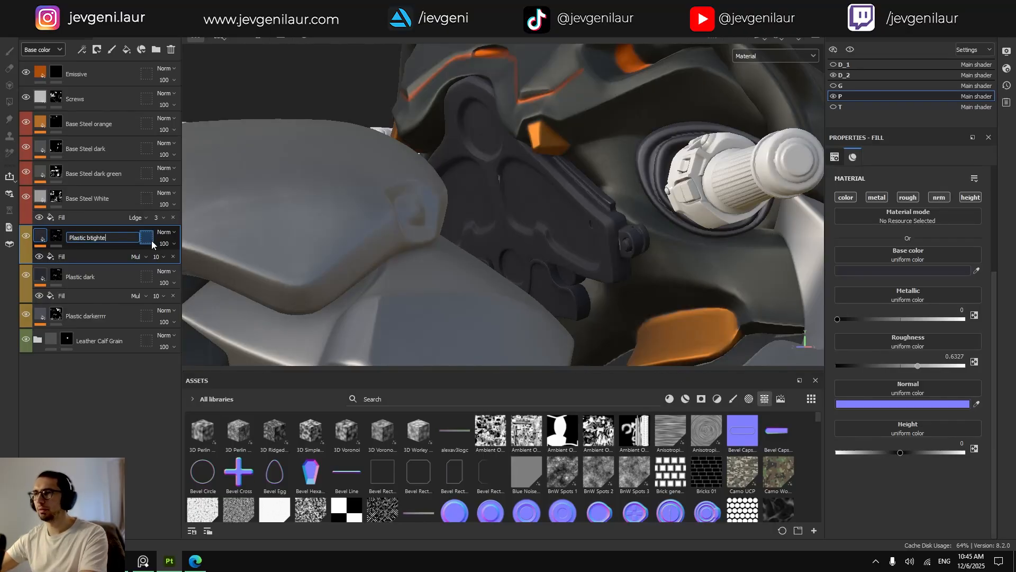
pyautogui.press('Return')
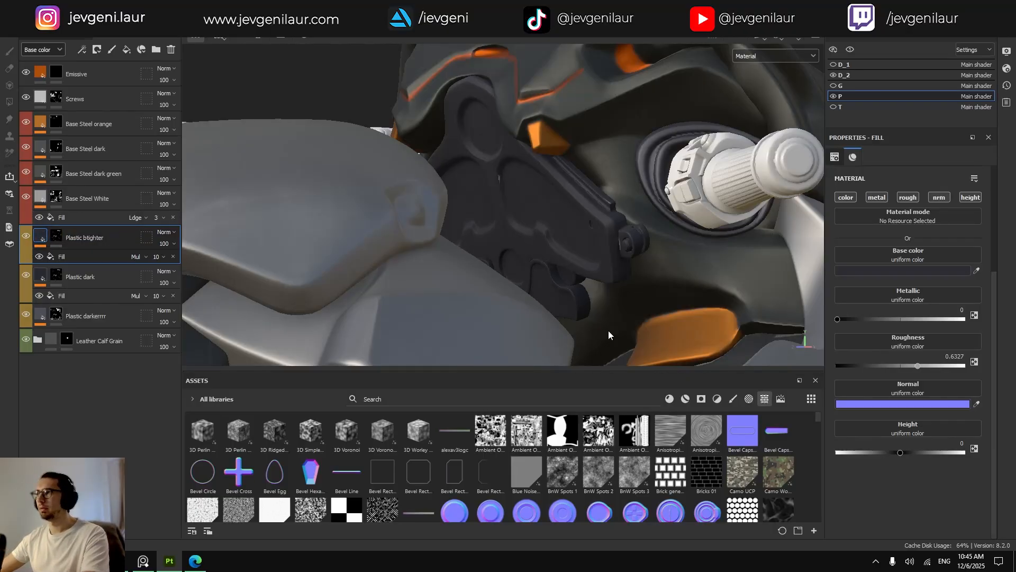
# Lighten the Plastic btighter layer's base color to a brighter blue-grey and replace its mask with a black one.
pyautogui.click(876, 272)
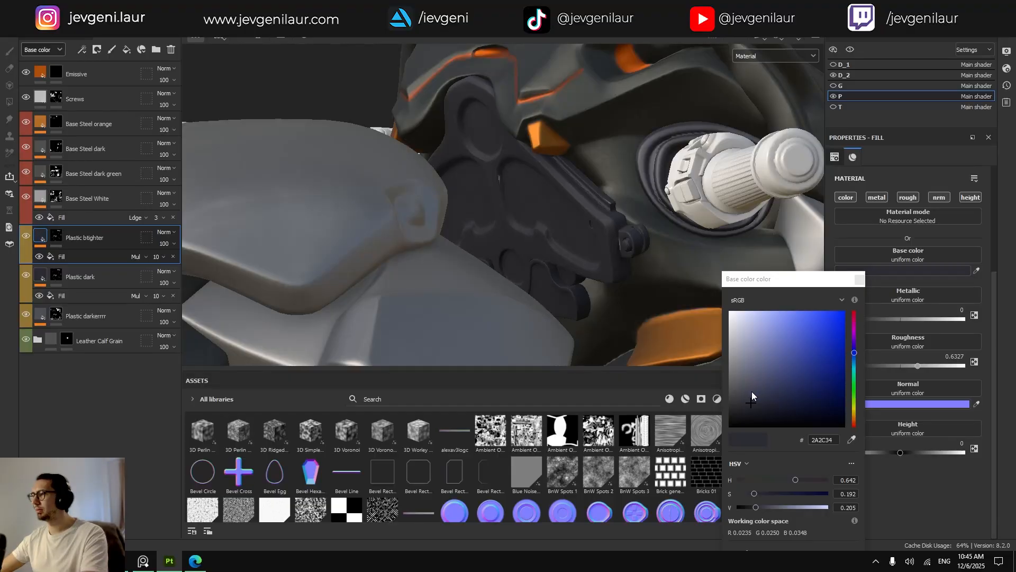
pyautogui.click(752, 392)
pyautogui.click(860, 279)
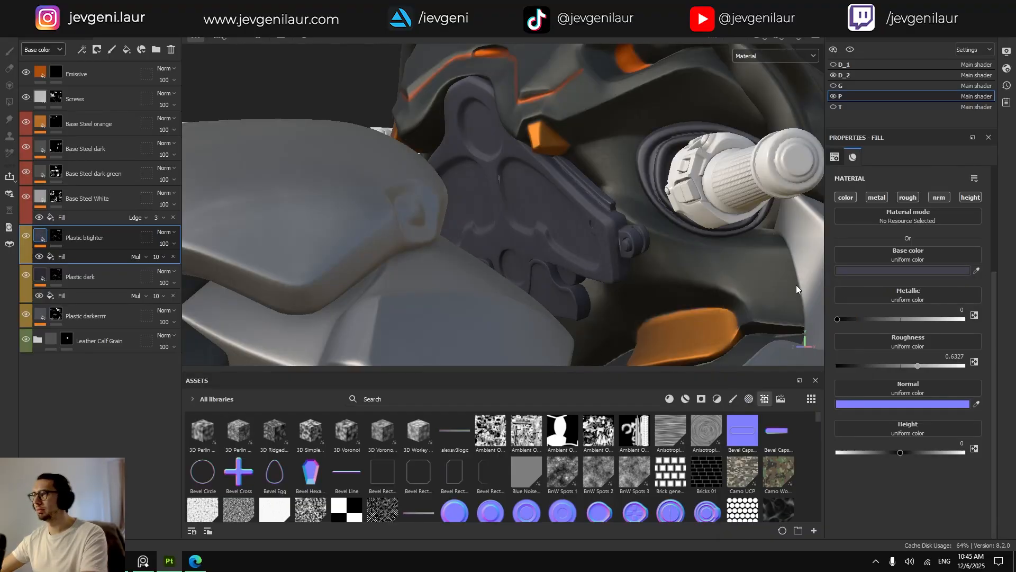
pyautogui.click(55, 237)
pyautogui.rightClick(55, 237)
pyautogui.click(98, 25)
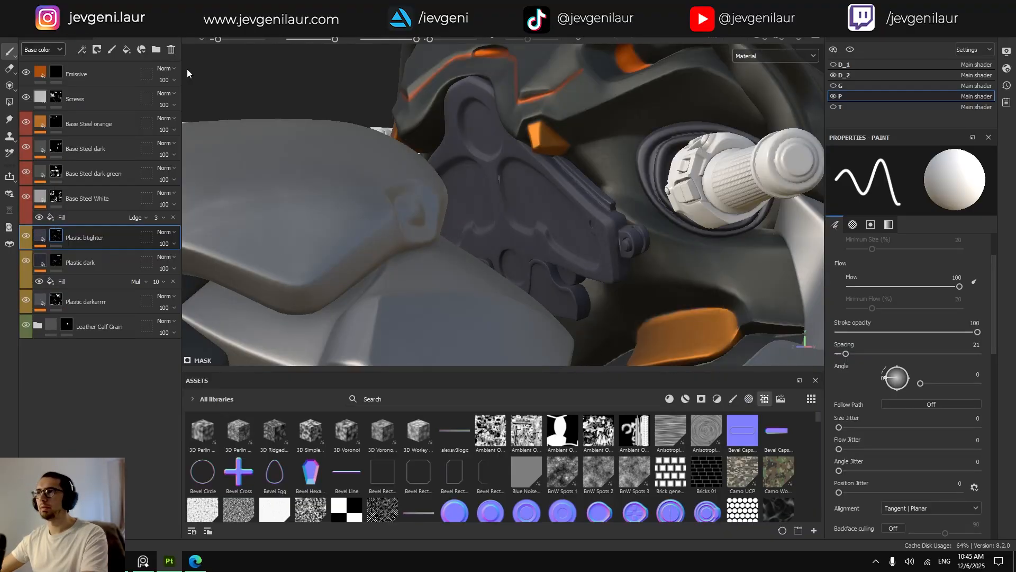
# Examine the test dab on the central bracket's recessed panel in the 2D UV layout, then return to the 3D view.
pyautogui.scroll(3, 564, 212)
pyautogui.keyDown('alt'); pyautogui.moveTo(564, 211); pyautogui.dragTo(490, 174); pyautogui.keyUp('alt')
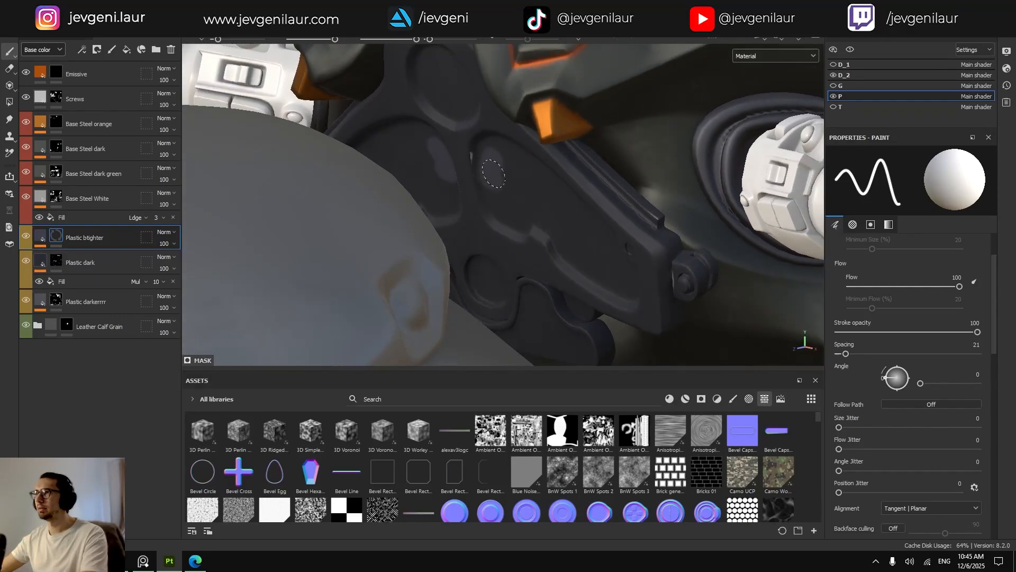
pyautogui.press('F2')
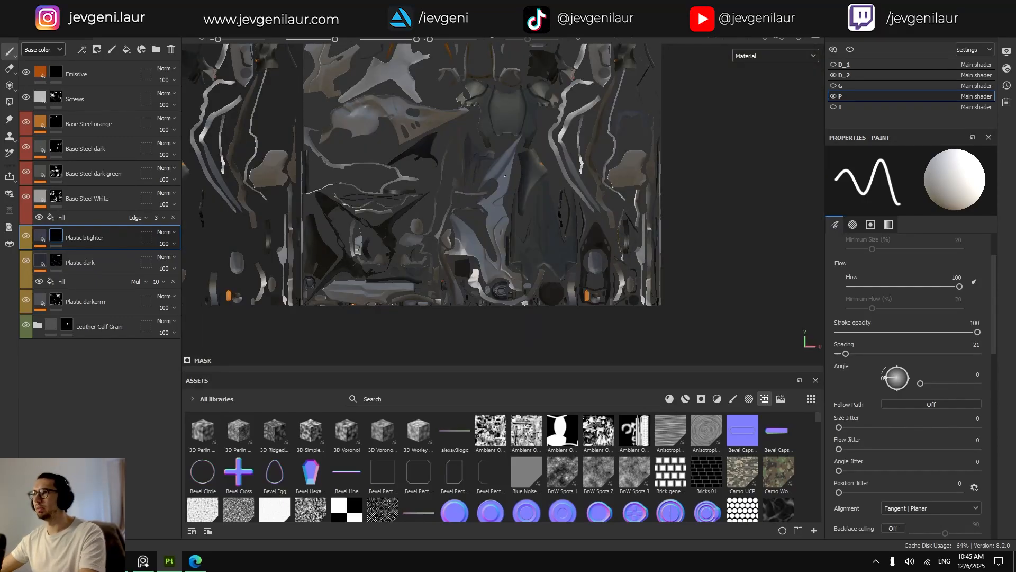
pyautogui.press('Tab')
pyautogui.scroll(-3, 460, 311)
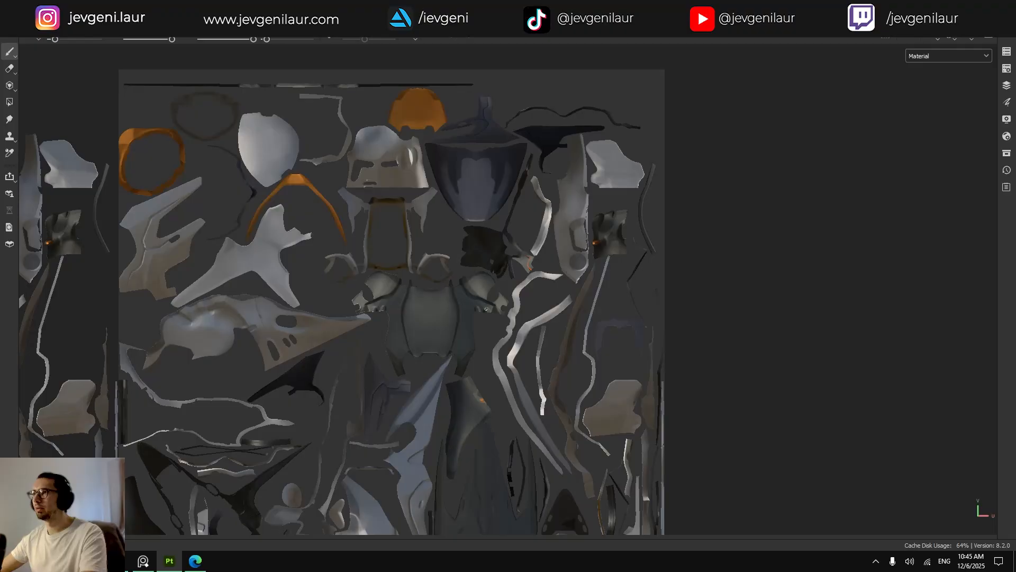
pyautogui.keyDown('alt'); pyautogui.moveTo(474, 316); pyautogui.dragTo(584, 118, button='middle'); pyautogui.keyUp('alt')
pyautogui.scroll(3, 644, 388)
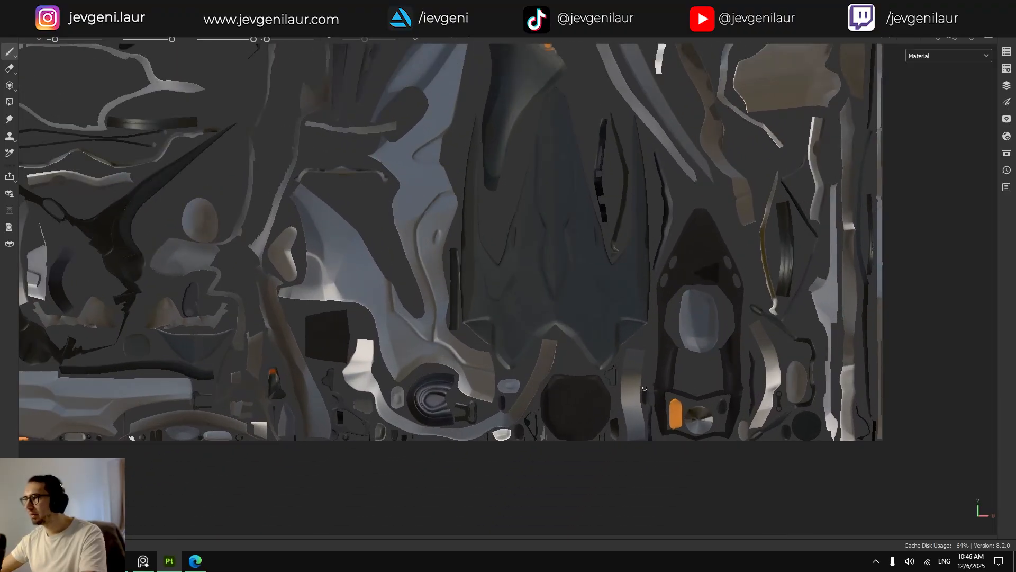
pyautogui.keyDown('alt'); pyautogui.moveTo(138, 372); pyautogui.dragTo(412, 353, button='middle'); pyautogui.keyUp('alt')
pyautogui.scroll(2, 347, 358)
pyautogui.scroll(3, 556, 202)
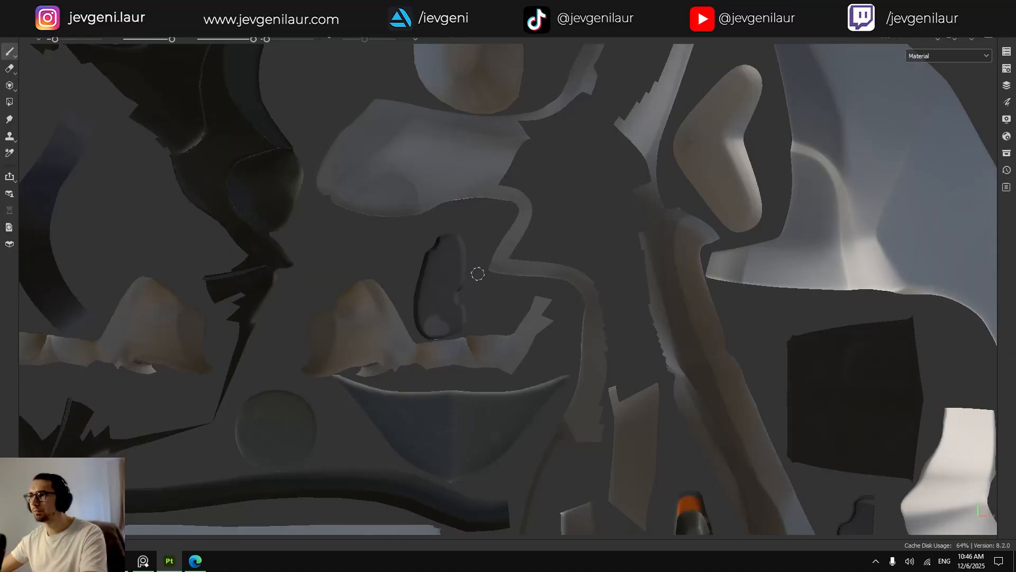
pyautogui.scroll(3, 466, 283)
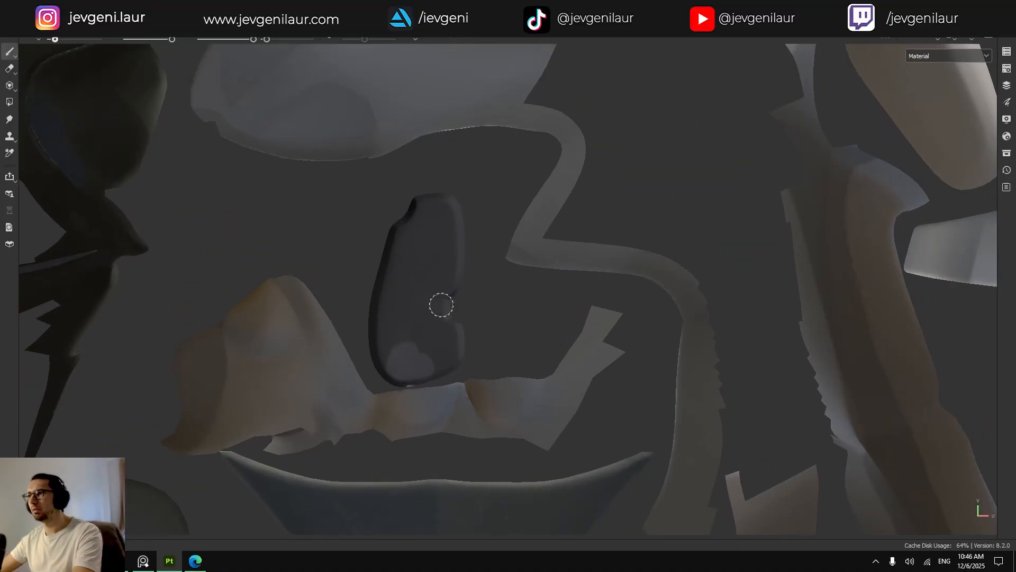
pyautogui.press('F2')
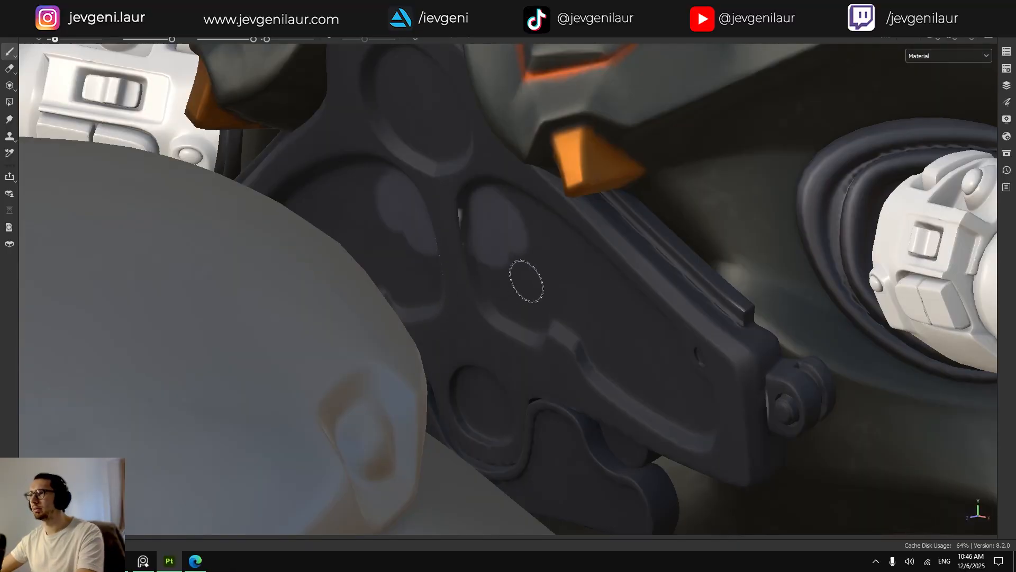
pyautogui.press('Tab')
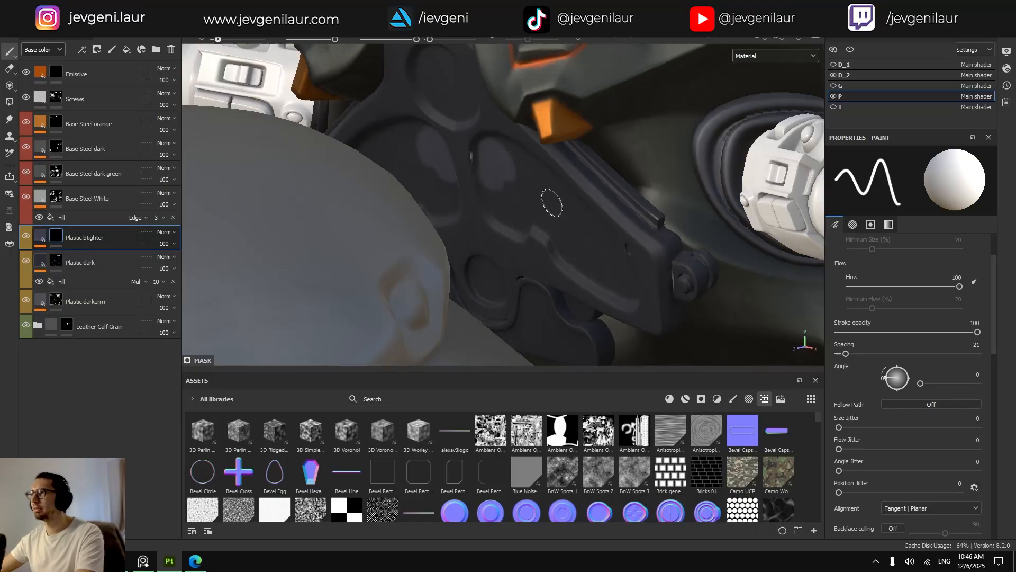
# Paint the bracket's wide recessed panels into the Plastic btighter mask, checking the panel outlines against the Polygon Fill wireframe.
pyautogui.scroll(2, 552, 202)
pyautogui.keyDown('ctrl'); pyautogui.moveTo(552, 202); pyautogui.dragTo(604, 202, button='right'); pyautogui.keyUp('ctrl')
pyautogui.press('4')
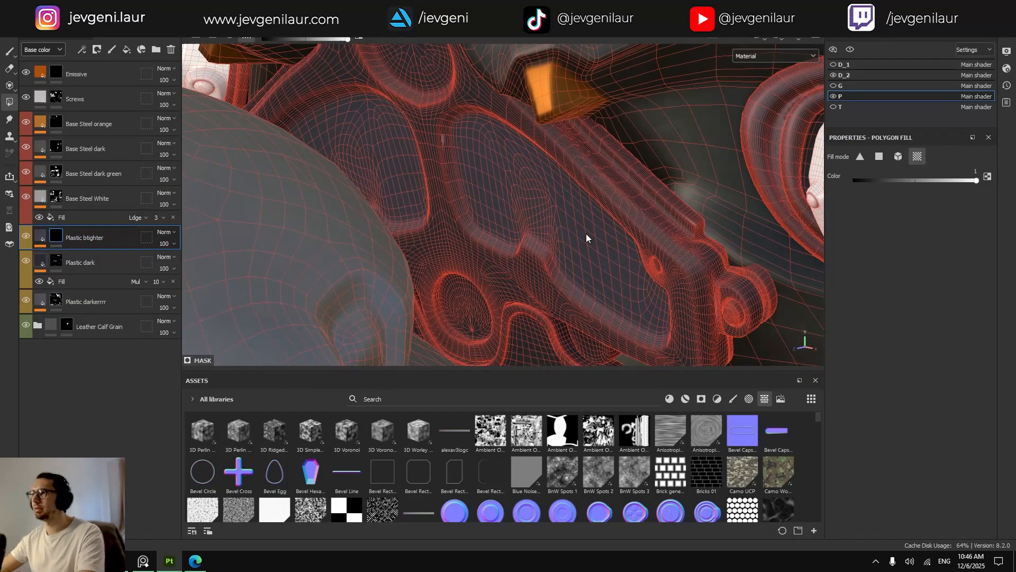
pyautogui.moveTo(586, 233)
pyautogui.keyDown('alt'); pyautogui.mouseDown()
pyautogui.moveTo(513, 294)
pyautogui.moveTo(566, 256)
pyautogui.moveTo(551, 243)
pyautogui.mouseUp(); pyautogui.keyUp('alt')
pyautogui.press('1')
pyautogui.press('4')
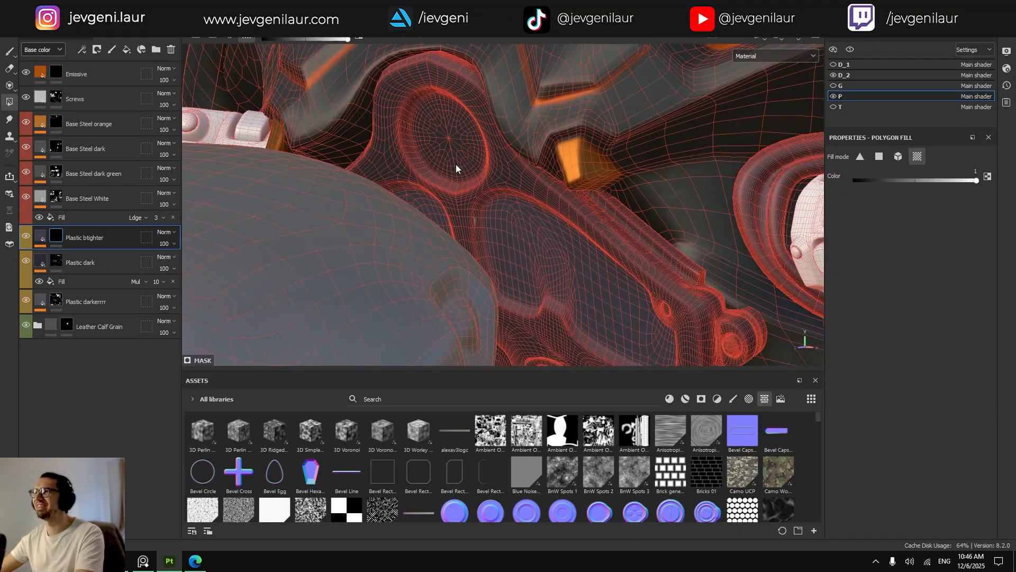
pyautogui.press('1')
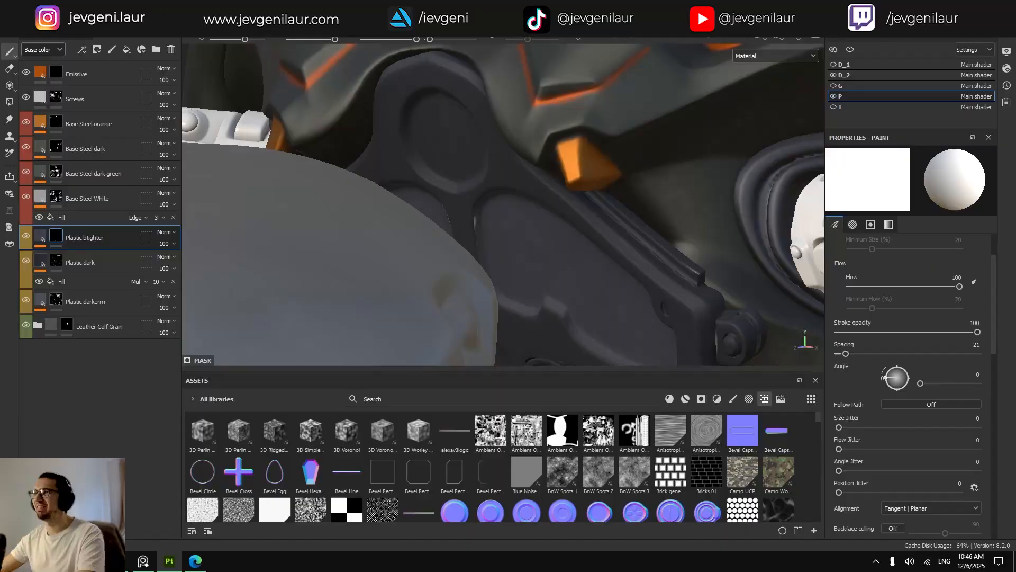
# Paint the round recess at the bracket's upper end into the Plastic btighter mask using a brush sized to fit it.
pyautogui.keyDown('alt'); pyautogui.moveTo(521, 148); pyautogui.dragTo(474, 195); pyautogui.keyUp('alt')
pyautogui.keyDown('ctrl'); pyautogui.moveTo(482, 174); pyautogui.dragTo(460, 183, button='right'); pyautogui.keyUp('ctrl')
pyautogui.keyDown('alt'); pyautogui.moveTo(479, 181); pyautogui.dragTo(503, 186); pyautogui.keyUp('alt')
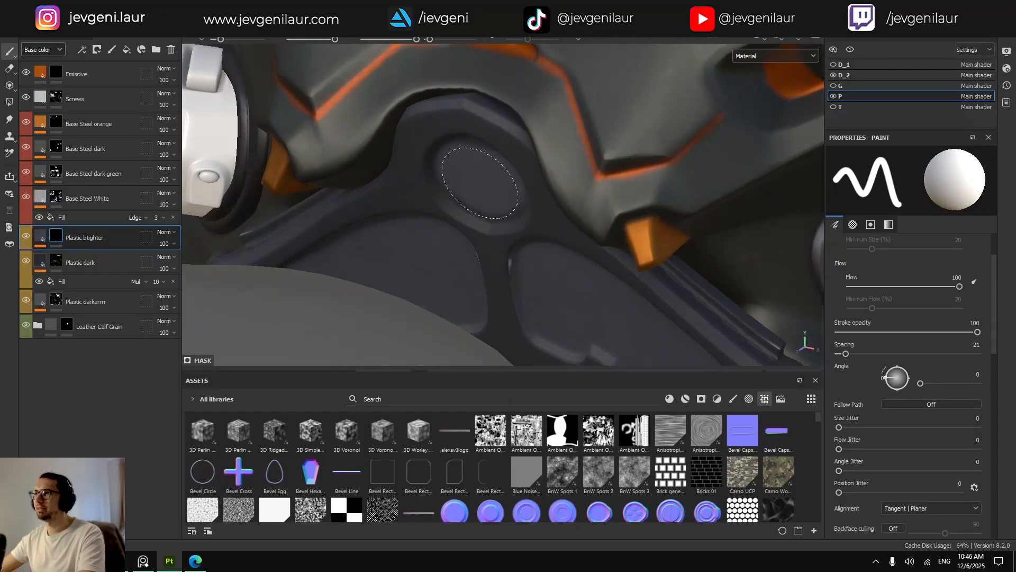
pyautogui.keyDown('alt'); pyautogui.moveTo(481, 186); pyautogui.dragTo(483, 199, button='right'); pyautogui.keyUp('alt')
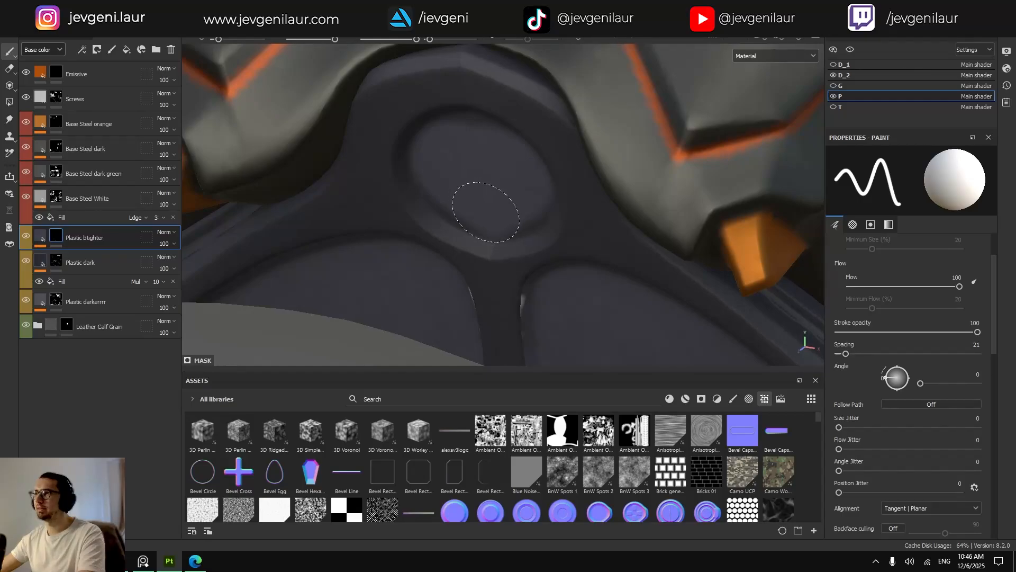
pyautogui.moveTo(509, 208)
pyautogui.keyDown('alt'); pyautogui.mouseDown()
pyautogui.moveTo(540, 193)
pyautogui.moveTo(529, 154)
pyautogui.moveTo(486, 136)
pyautogui.moveTo(519, 164)
pyautogui.mouseUp(); pyautogui.keyUp('alt')
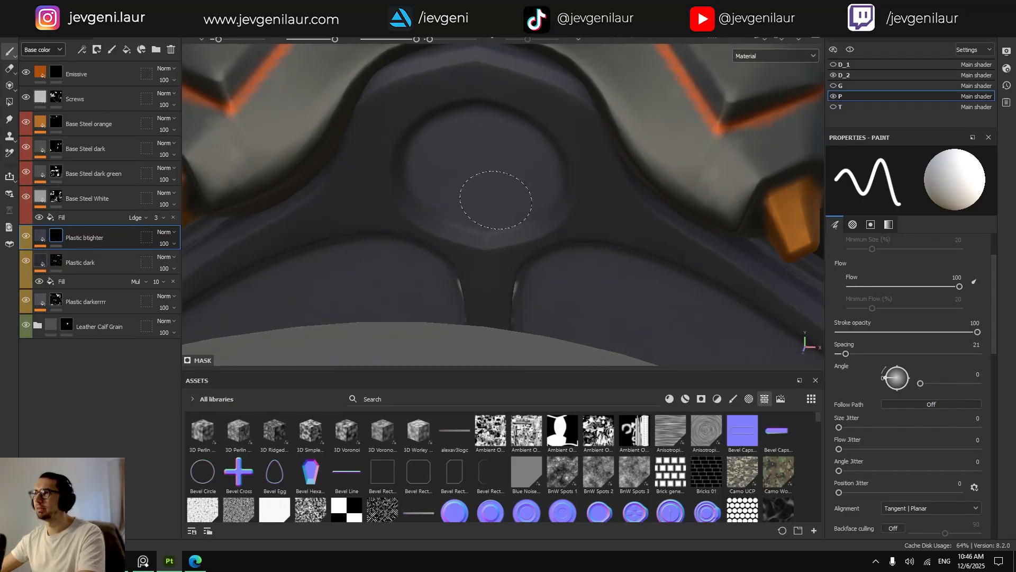
# Paint the small round recess lower on the bracket into the Plastic btighter mask, clean its rim and check the neighbouring panels.
pyautogui.moveTo(465, 181)
pyautogui.keyDown('alt'); pyautogui.mouseDown()
pyautogui.moveTo(449, 229)
pyautogui.moveTo(534, 207)
pyautogui.mouseUp(); pyautogui.keyUp('alt')
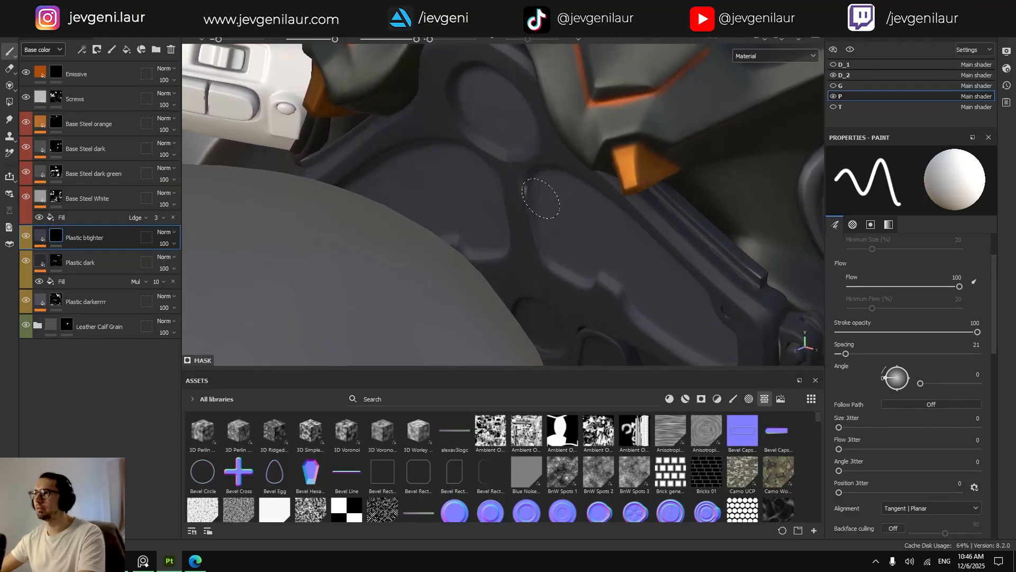
pyautogui.moveTo(571, 275)
pyautogui.keyDown('alt'); pyautogui.mouseDown()
pyautogui.moveTo(574, 170)
pyautogui.moveTo(532, 180)
pyautogui.moveTo(535, 161)
pyautogui.moveTo(561, 186)
pyautogui.moveTo(526, 226)
pyautogui.mouseUp(); pyautogui.keyUp('alt')
pyautogui.scroll(5, 524, 175)
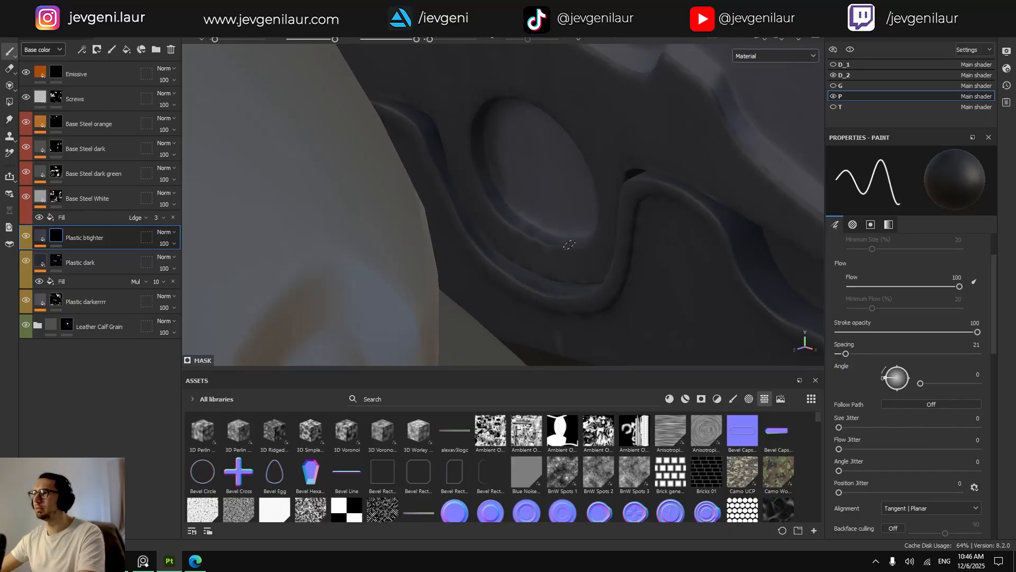
pyautogui.scroll(-3, 646, 247)
pyautogui.keyDown('alt'); pyautogui.moveTo(658, 227); pyautogui.dragTo(715, 167); pyautogui.keyUp('alt')
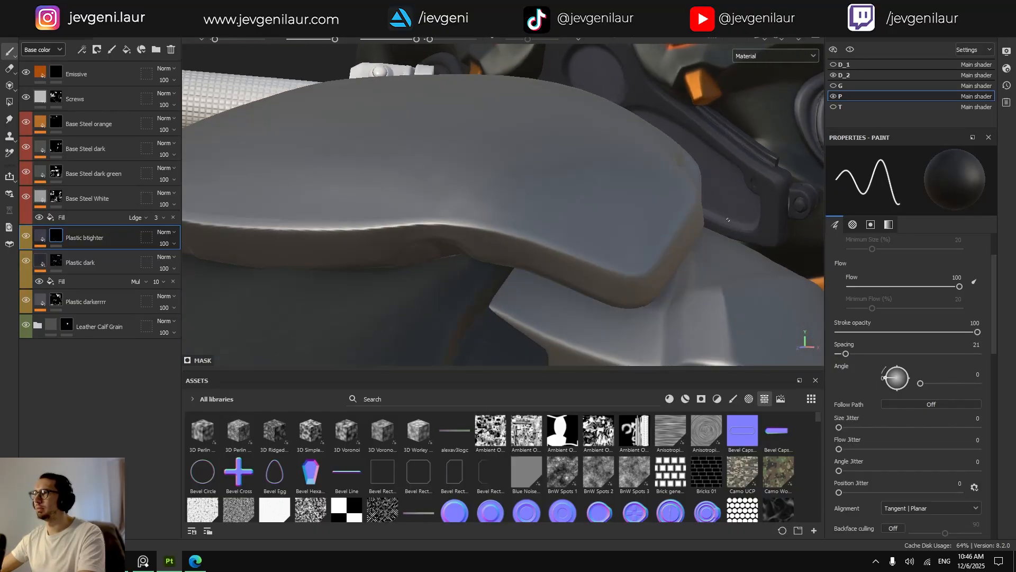
pyautogui.keyDown('alt'); pyautogui.moveTo(715, 167); pyautogui.dragTo(726, 203, button='middle'); pyautogui.keyUp('alt')
pyautogui.keyDown('alt'); pyautogui.moveTo(726, 203); pyautogui.dragTo(668, 233); pyautogui.keyUp('alt')
pyautogui.scroll(5, 656, 233)
pyautogui.keyDown('alt'); pyautogui.moveTo(651, 227); pyautogui.dragTo(596, 196, button='middle'); pyautogui.keyUp('alt')
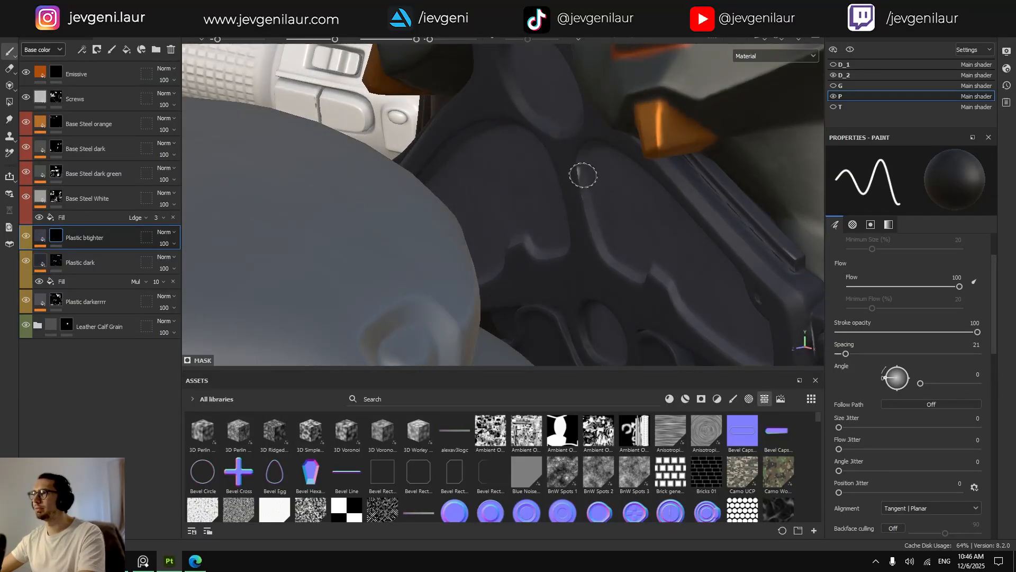
# Paint over the light gap at the dark panel island's edge in the 2D UV layout, using a small brush on the Plastic btighter mask.
pyautogui.press('F3')
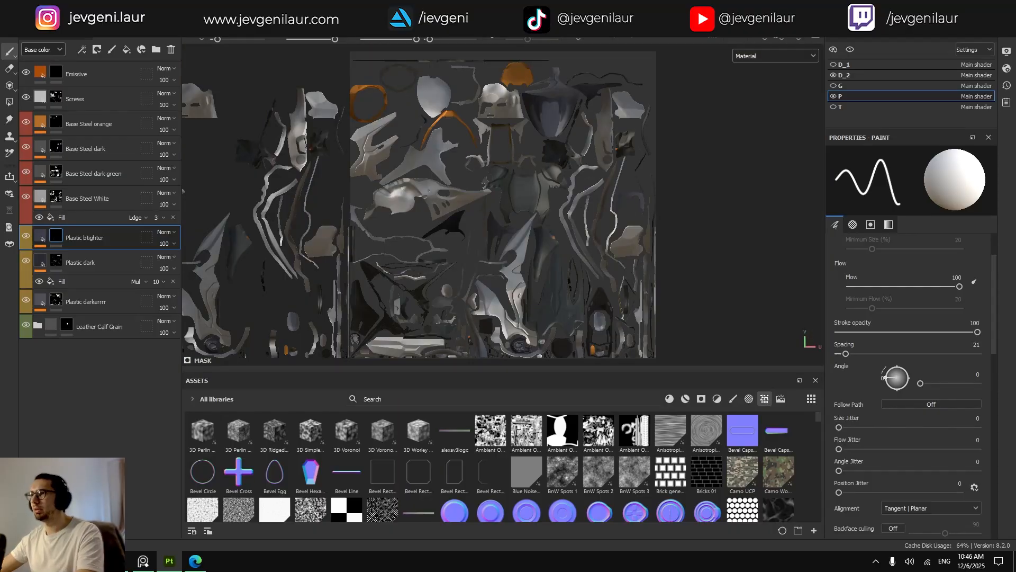
pyautogui.scroll(6, 398, 326)
pyautogui.press('Tab')
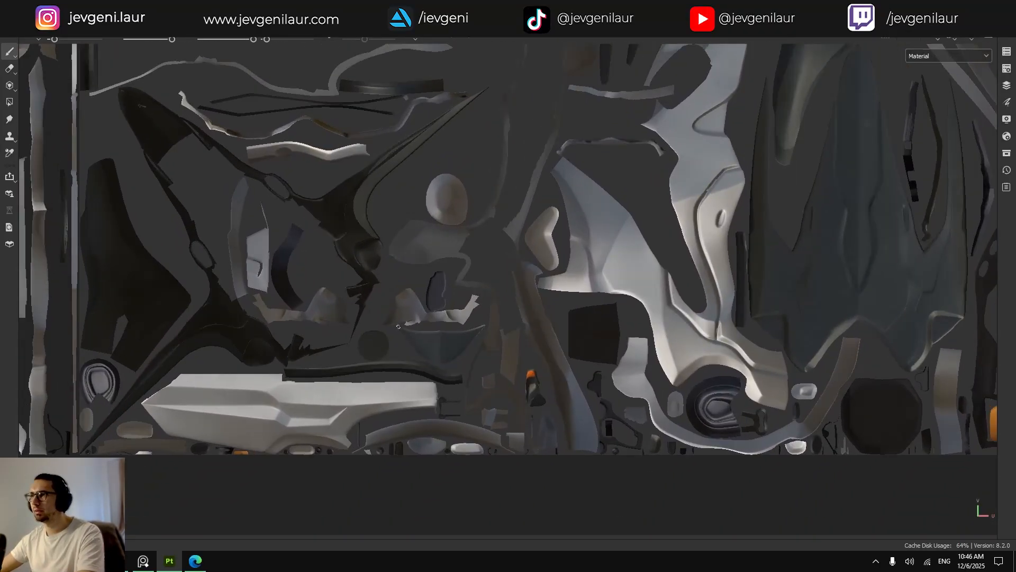
pyautogui.scroll(8, 398, 326)
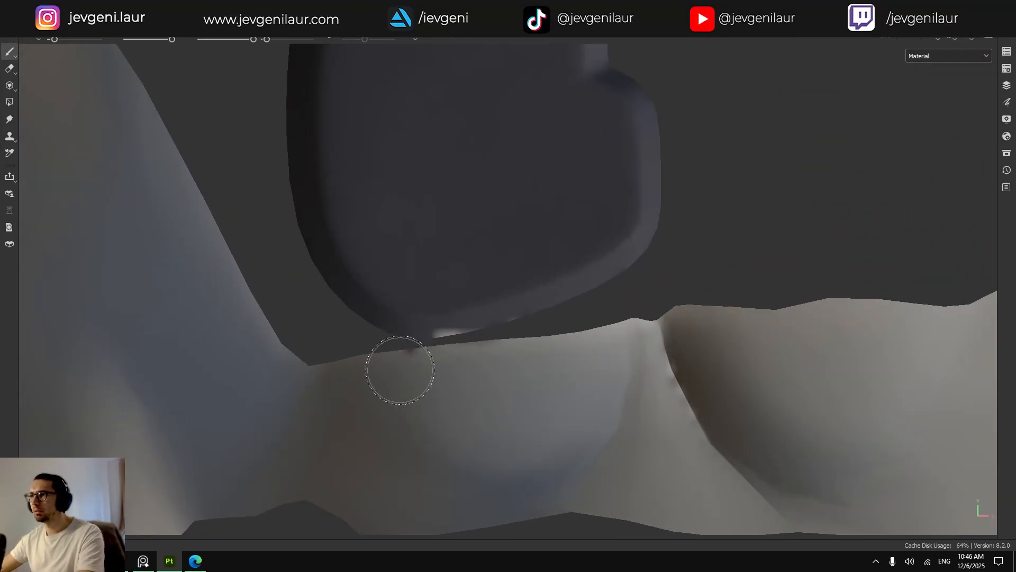
pyautogui.press('Tab')
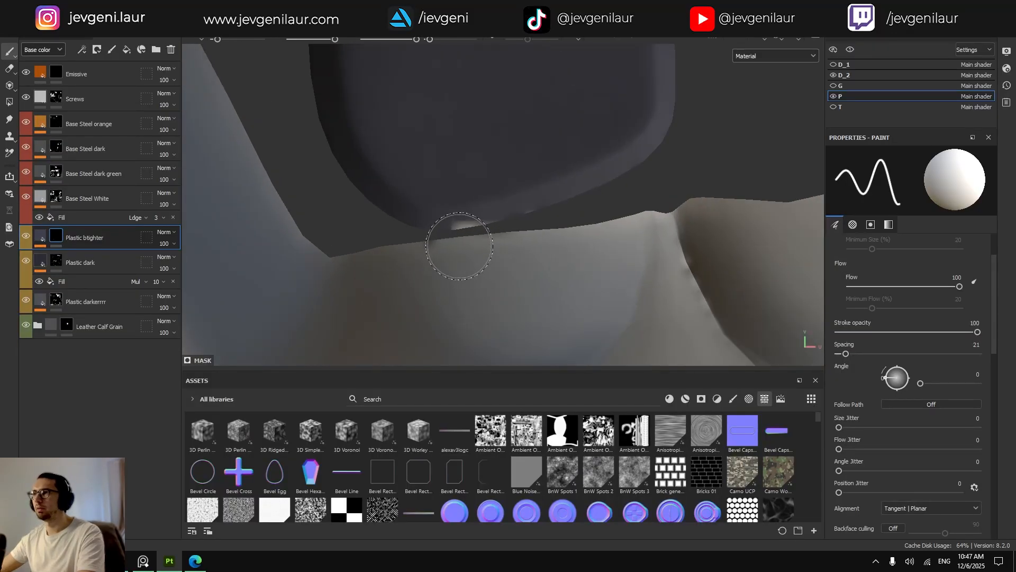
pyautogui.moveTo(461, 242)
pyautogui.keyDown('ctrl'); pyautogui.mouseDown(button='right')
pyautogui.moveTo(436, 242)
pyautogui.moveTo(481, 226)
pyautogui.moveTo(443, 222)
pyautogui.moveTo(593, 232)
pyautogui.mouseUp(button='right'); pyautogui.keyUp('ctrl')
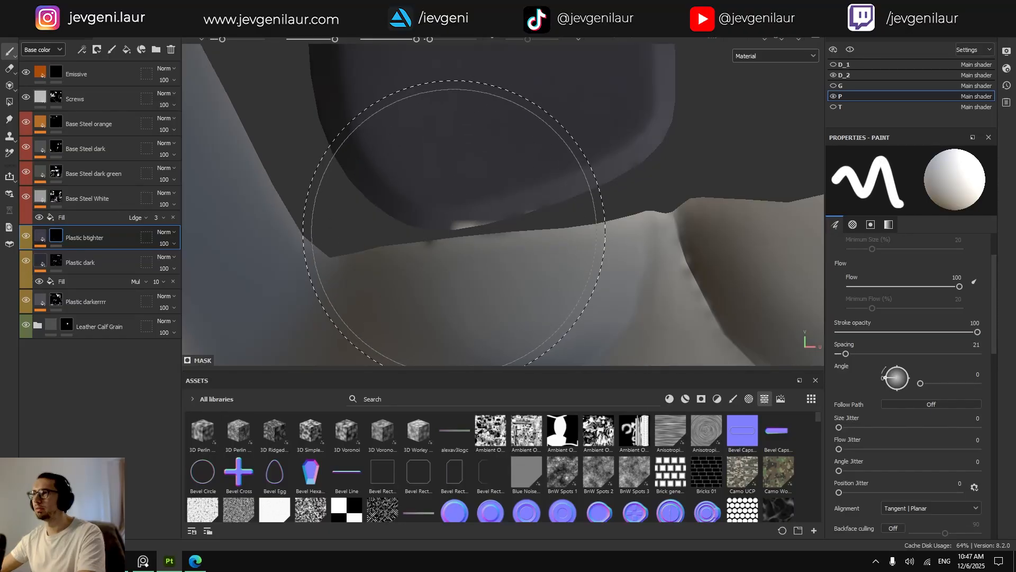
pyautogui.click(452, 281)
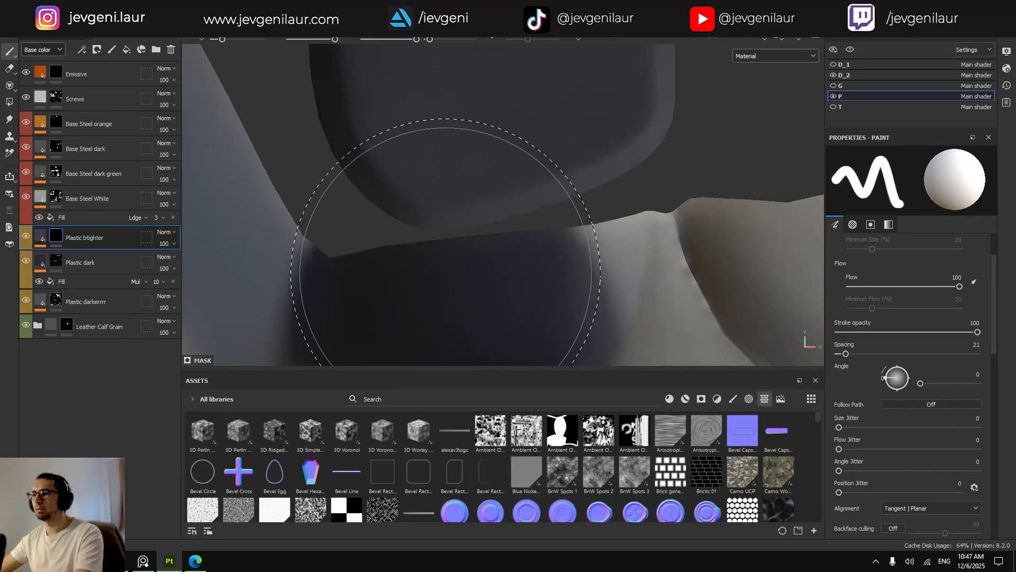
pyautogui.hotkey('ctrl', 'z')
pyautogui.moveTo(471, 241)
pyautogui.keyDown('ctrl'); pyautogui.mouseDown(button='right')
pyautogui.moveTo(331, 241)
pyautogui.moveTo(363, 241)
pyautogui.mouseUp(button='right'); pyautogui.keyUp('ctrl')
pyautogui.moveTo(468, 233); pyautogui.dragTo(465, 297)
pyautogui.scroll(-2, 461, 267)
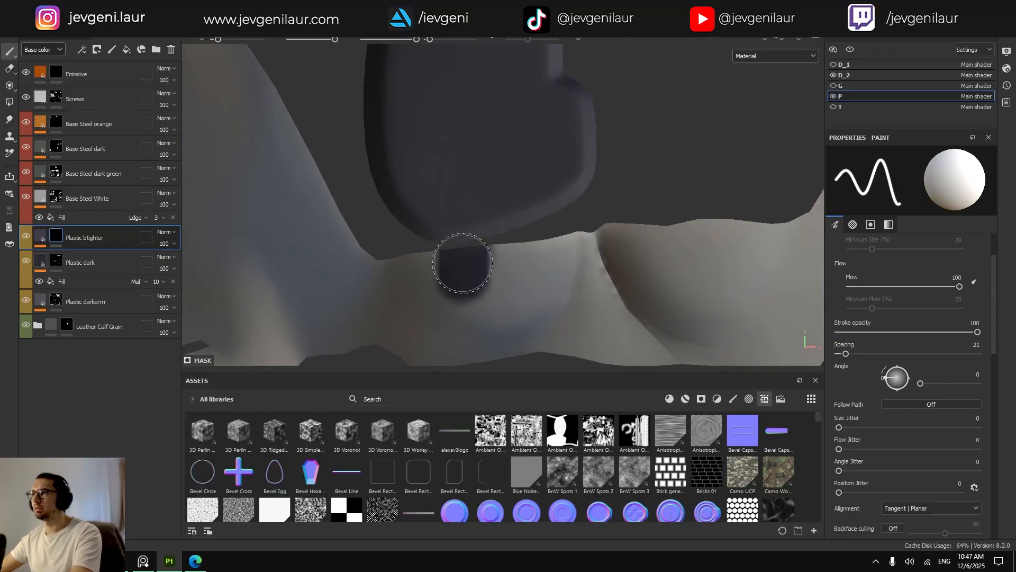
# Return to the 3D view and examine the whole motorcycle from the side, then its handlebar and dashboard area.
pyautogui.press('F2')
pyautogui.press('Tab')
pyautogui.press('f')
pyautogui.scroll(4, 472, 257)
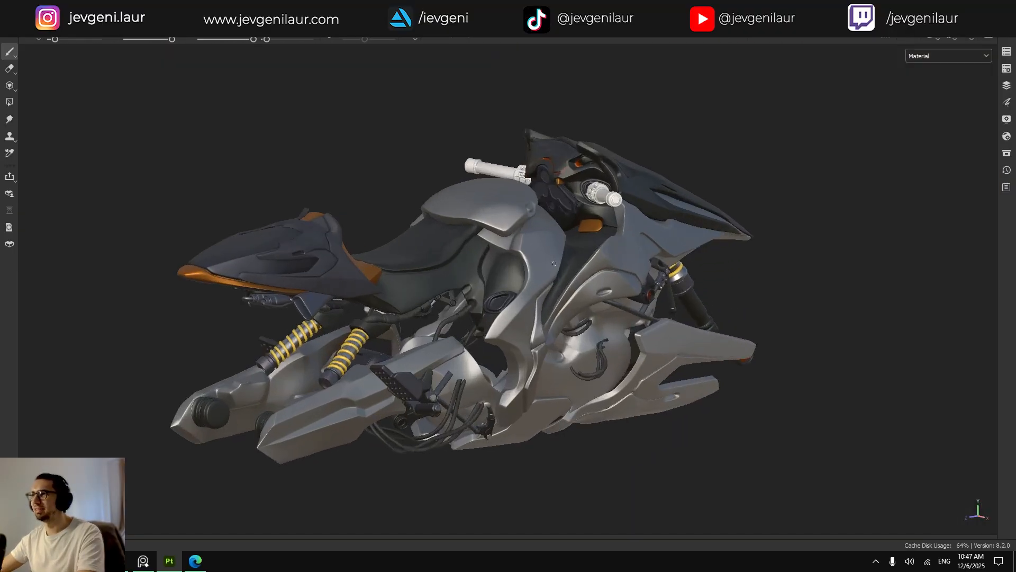
pyautogui.moveTo(580, 318)
pyautogui.keyDown('alt'); pyautogui.mouseDown()
pyautogui.moveTo(517, 308)
pyautogui.moveTo(729, 287)
pyautogui.moveTo(187, 320)
pyautogui.mouseUp(); pyautogui.keyUp('alt')
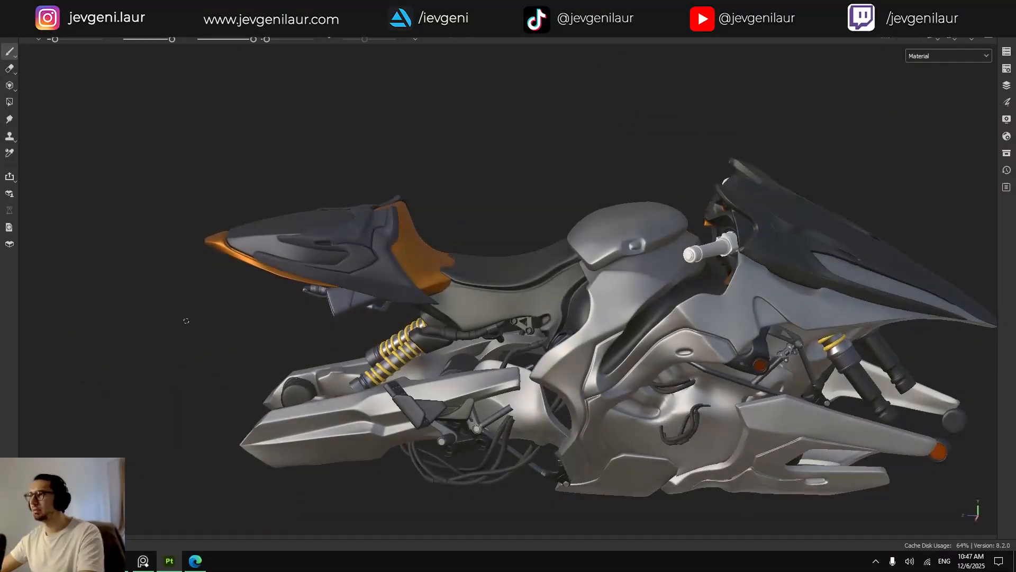
pyautogui.keyDown('alt'); pyautogui.moveTo(653, 357); pyautogui.dragTo(587, 346); pyautogui.keyUp('alt')
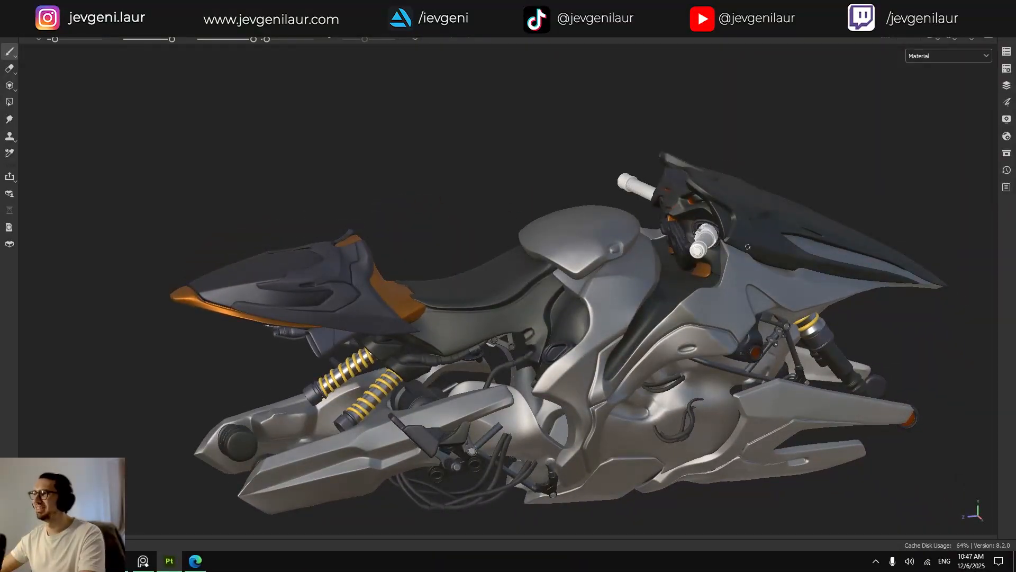
pyautogui.keyDown('alt'); pyautogui.moveTo(702, 225); pyautogui.dragTo(637, 276, button='middle'); pyautogui.keyUp('alt')
pyautogui.scroll(5, 638, 277)
pyautogui.keyDown('alt'); pyautogui.moveTo(637, 276); pyautogui.dragTo(673, 283); pyautogui.keyUp('alt')
pyautogui.press('Tab')
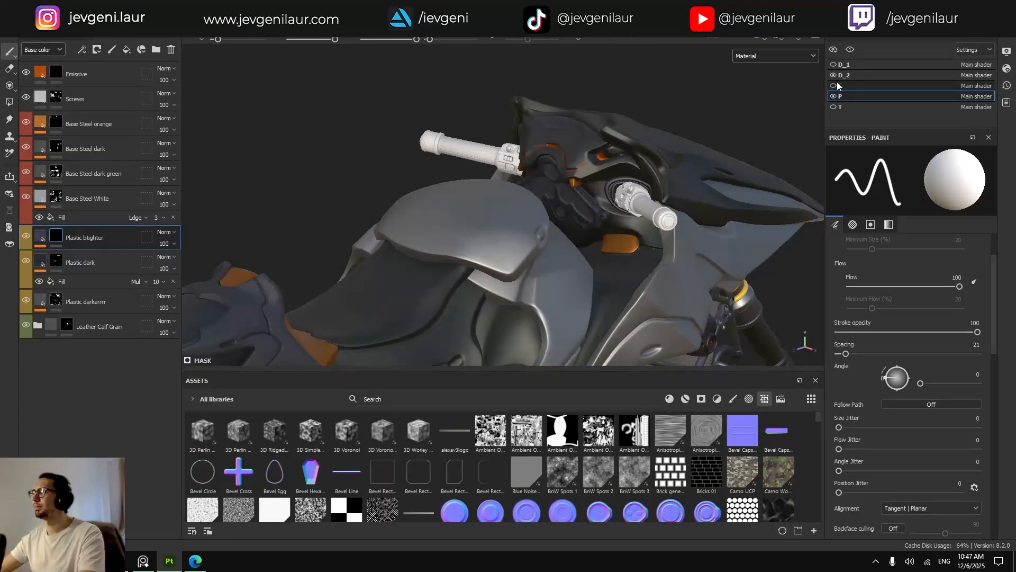
# Make texture sets D_1, G and T visible and bring the handlebar grip into close view.
pyautogui.click(836, 64)
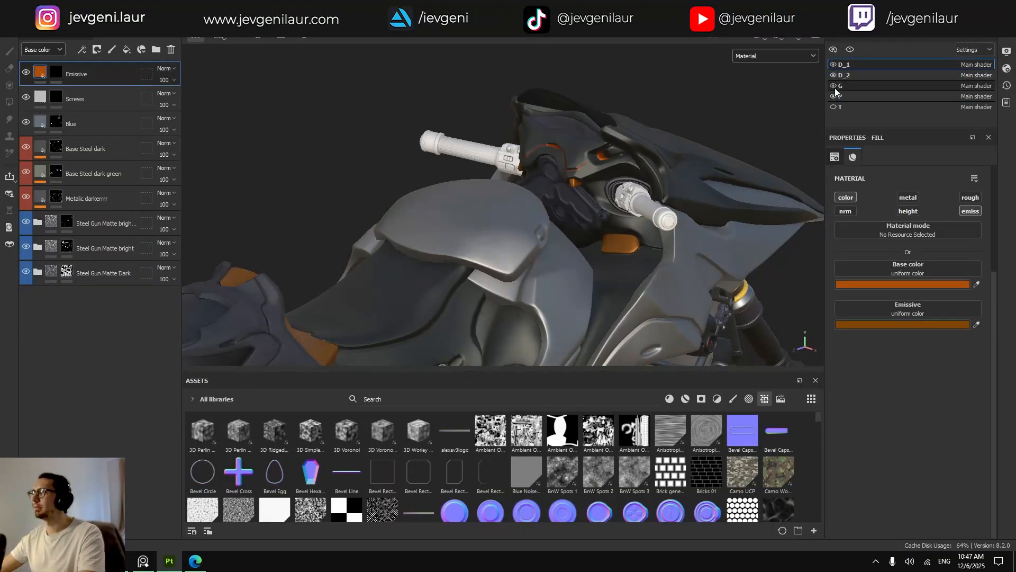
pyautogui.keyDown('alt'); pyautogui.moveTo(575, 229); pyautogui.dragTo(592, 240); pyautogui.keyUp('alt')
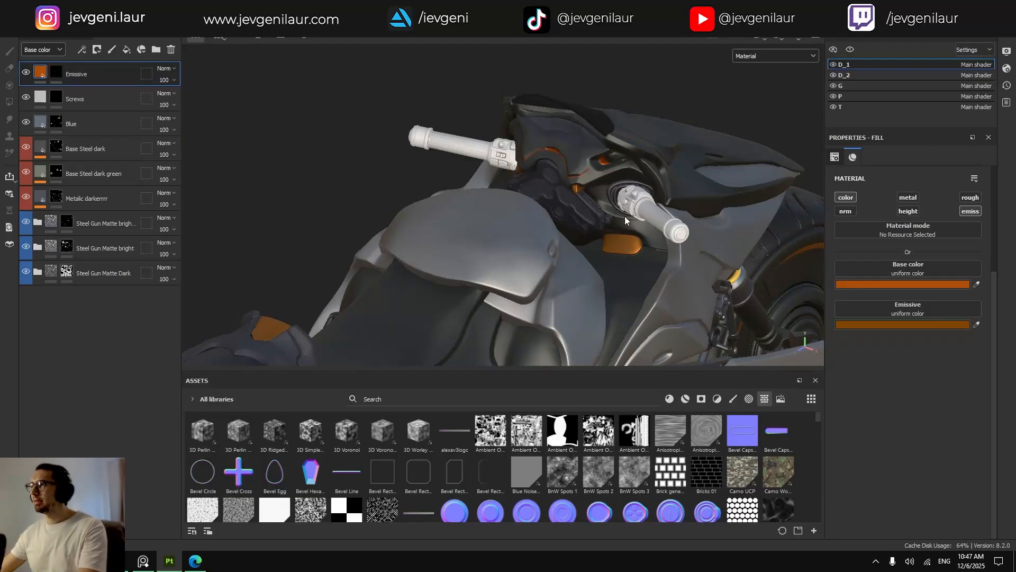
pyautogui.keyDown('alt'); pyautogui.moveTo(625, 215); pyautogui.dragTo(548, 210); pyautogui.keyUp('alt')
pyautogui.scroll(5, 595, 187)
pyautogui.scroll(3, 564, 194)
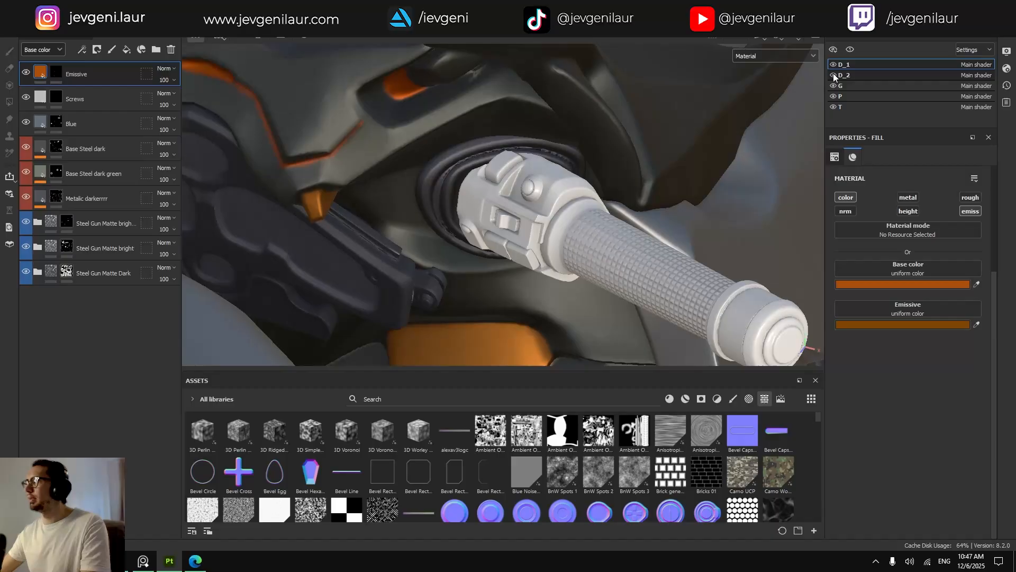
# Toggle individual texture sets off and on to find the one holding the handlebar grip, and activate D_2.
pyautogui.click(833, 97)
pyautogui.click(833, 97)
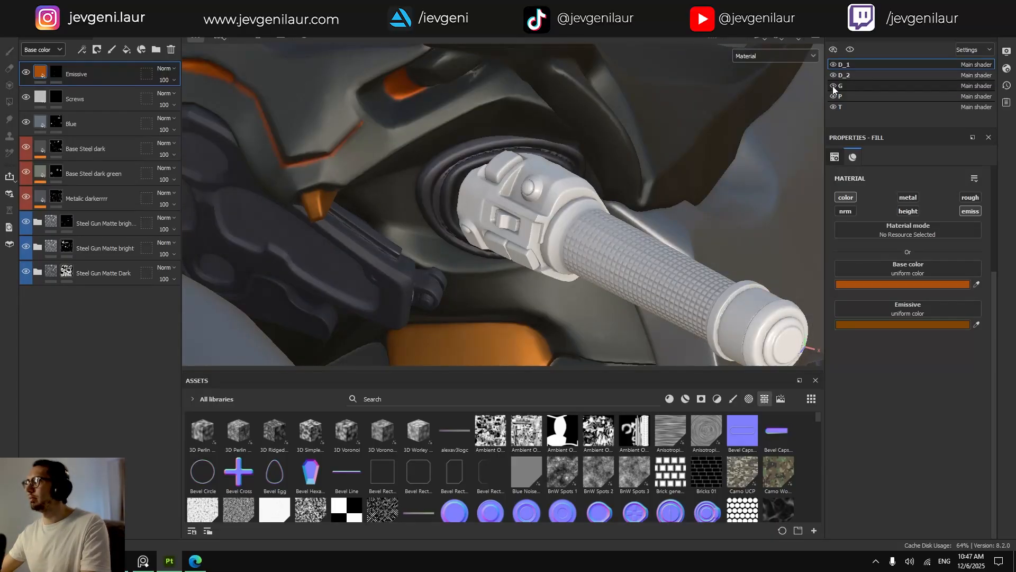
pyautogui.click(832, 64)
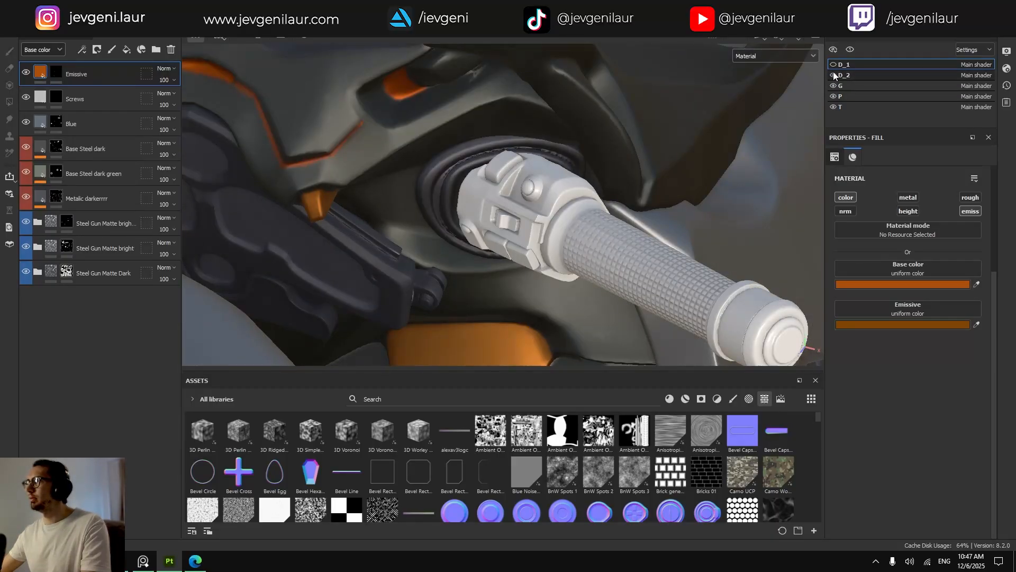
pyautogui.click(834, 74)
pyautogui.click(833, 64)
pyautogui.click(835, 75)
# Fill the handlebar's textured grip sleeve into the Rubber Dry mask with Polygon Fill.
pyautogui.keyDown('alt'); pyautogui.moveTo(604, 256); pyautogui.dragTo(689, 237); pyautogui.keyUp('alt')
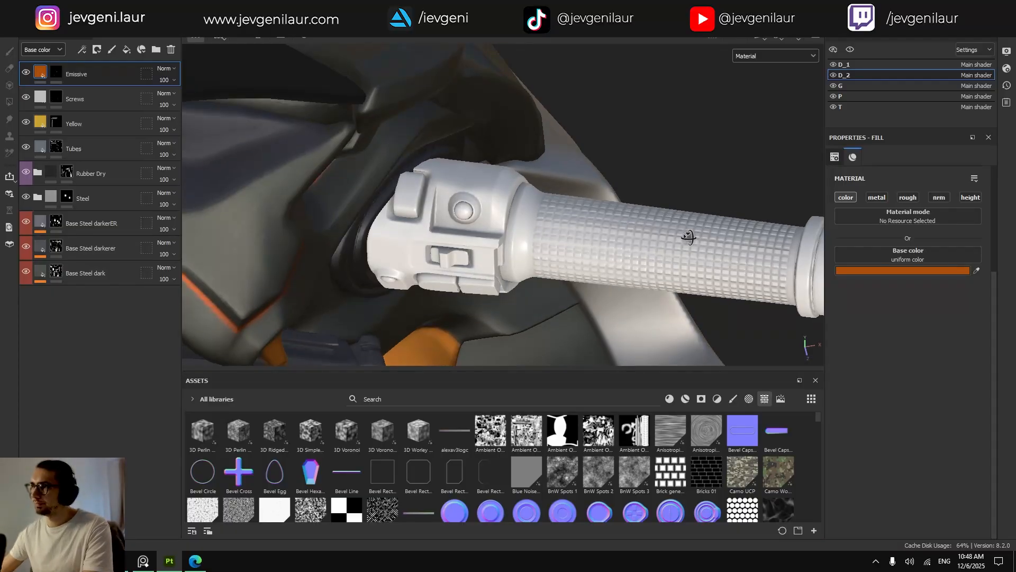
pyautogui.keyDown('alt'); pyautogui.moveTo(630, 251); pyautogui.dragTo(564, 231, button='middle'); pyautogui.keyUp('alt')
pyautogui.keyDown('alt'); pyautogui.moveTo(582, 232); pyautogui.dragTo(306, 176); pyautogui.keyUp('alt')
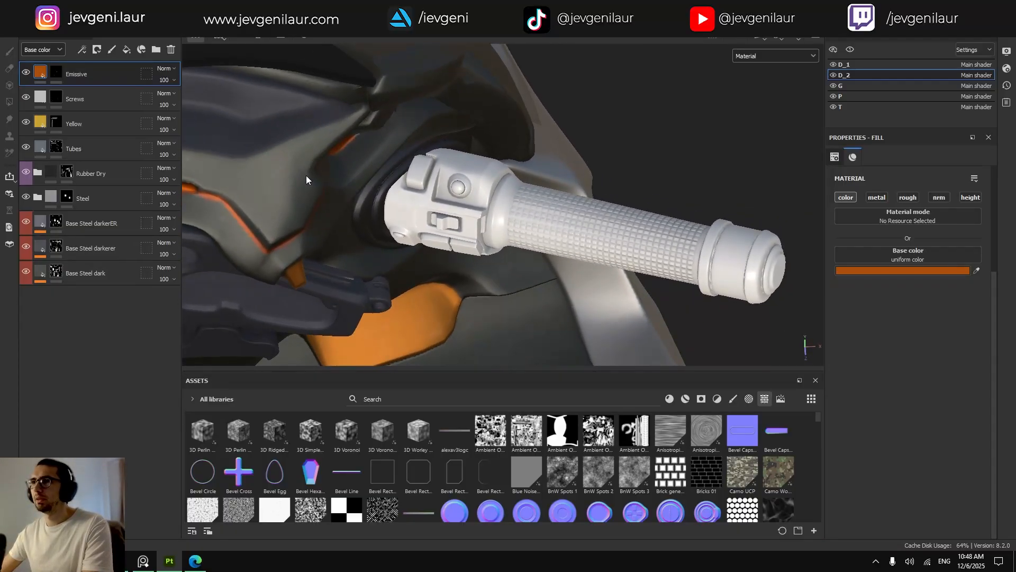
pyautogui.click(63, 174)
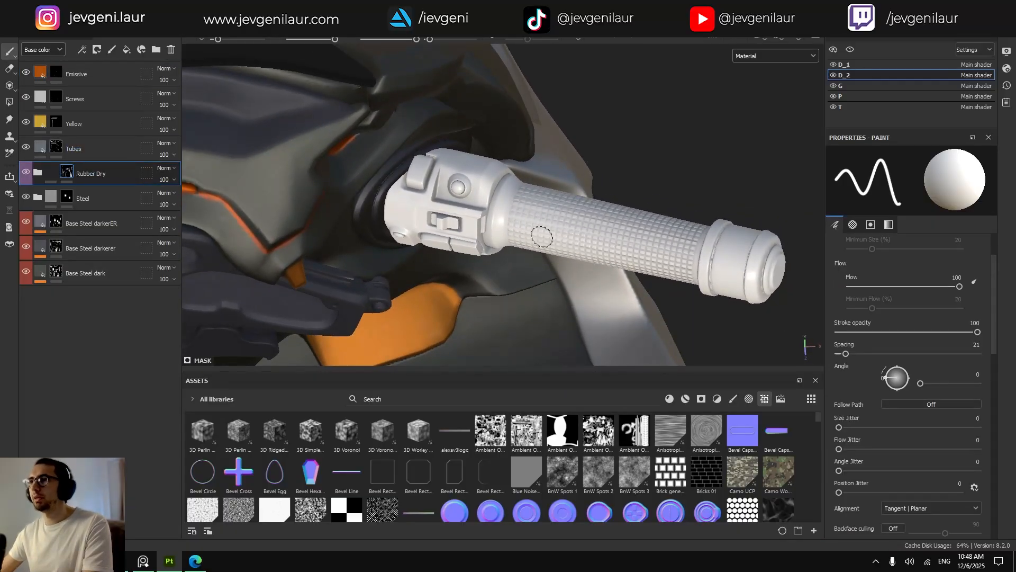
pyautogui.keyDown('alt'); pyautogui.moveTo(542, 234); pyautogui.dragTo(675, 243); pyautogui.keyUp('alt')
pyautogui.keyDown('ctrl'); pyautogui.moveTo(644, 241); pyautogui.dragTo(659, 241, button='right'); pyautogui.keyUp('ctrl')
pyautogui.moveTo(643, 236)
pyautogui.mouseDown()
pyautogui.moveTo(641, 247)
pyautogui.moveTo(595, 239)
pyautogui.mouseUp()
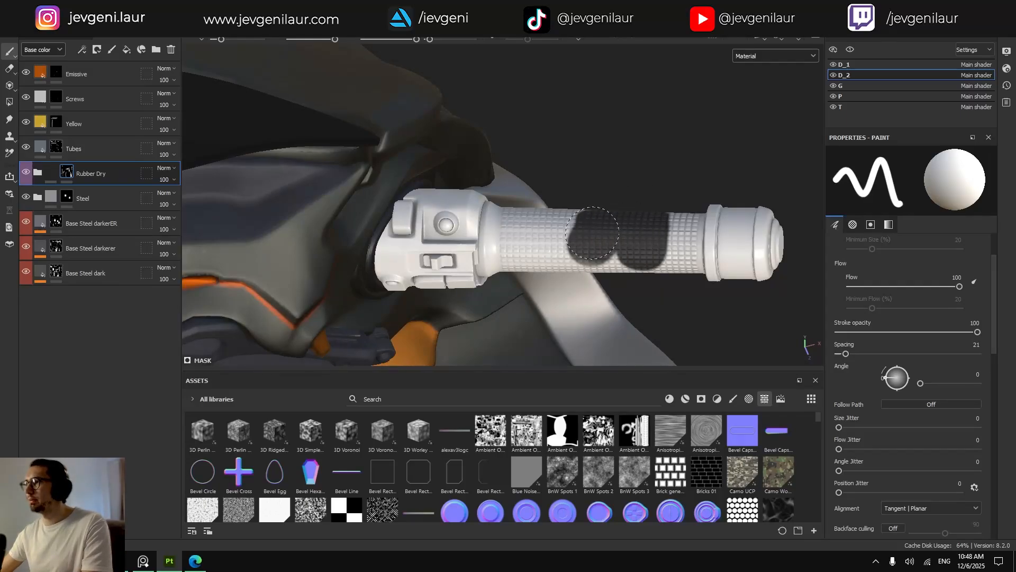
pyautogui.press('4')
pyautogui.keyDown('alt'); pyautogui.moveTo(579, 234); pyautogui.dragTo(613, 244, button='right'); pyautogui.keyUp('alt')
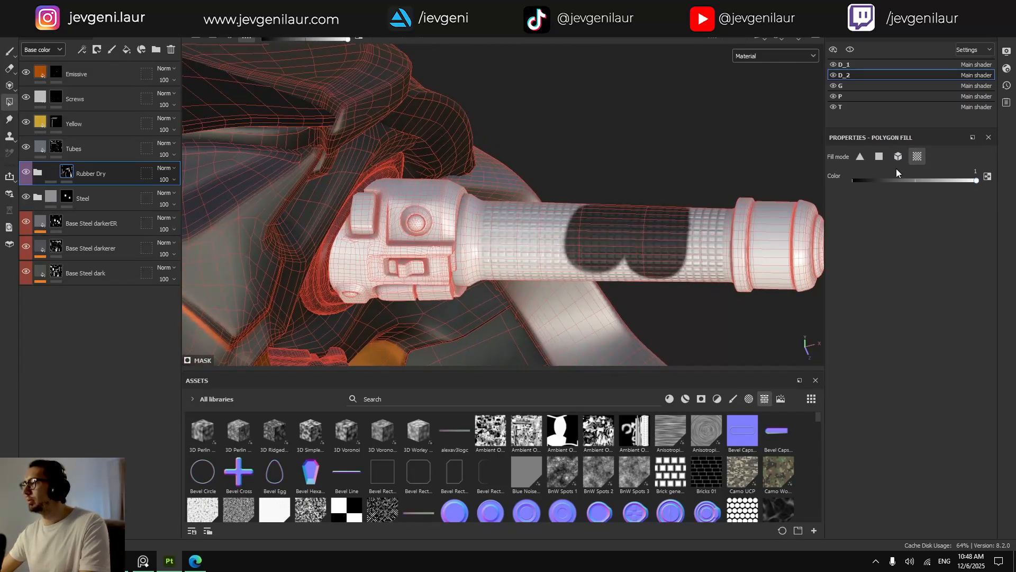
pyautogui.click(664, 249)
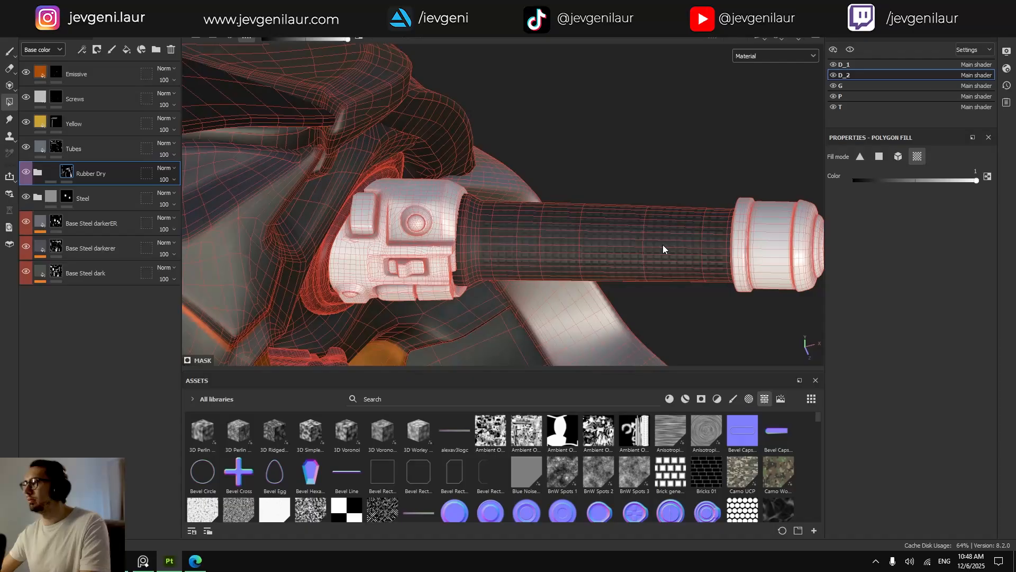
pyautogui.press('1')
pyautogui.moveTo(642, 236)
pyautogui.keyDown('alt'); pyautogui.mouseDown()
pyautogui.moveTo(590, 252)
pyautogui.moveTo(617, 238)
pyautogui.moveTo(664, 238)
pyautogui.moveTo(590, 239)
pyautogui.moveTo(607, 230)
pyautogui.moveTo(508, 181)
pyautogui.moveTo(479, 197)
pyautogui.mouseUp(); pyautogui.keyUp('alt')
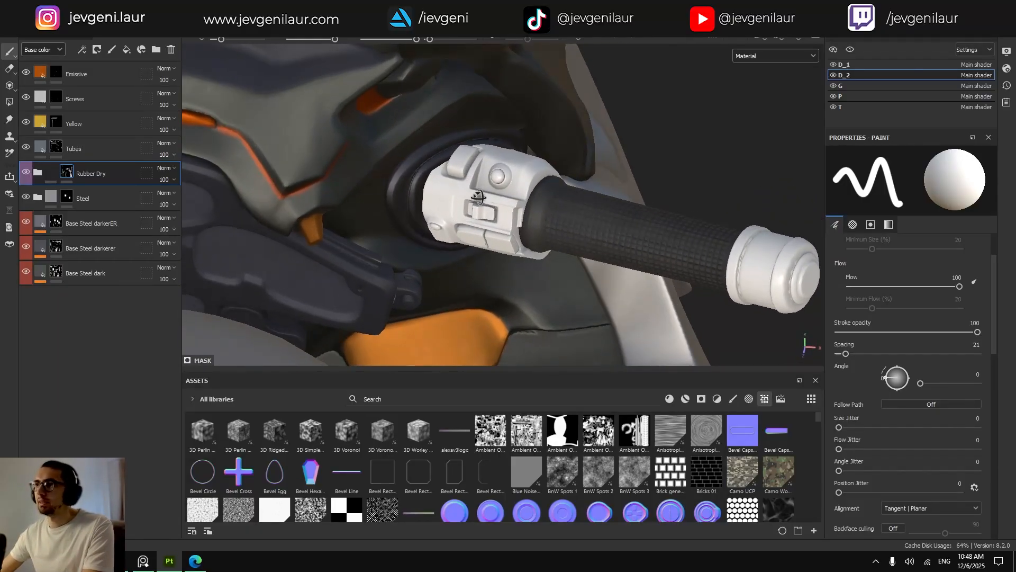
# Switch to the PureRef board and examine the handlebar switch and dashboard reference photos, then return to Substance Painter.
pyautogui.click(143, 560)
pyautogui.scroll(-4, 477, 330)
pyautogui.scroll(-5, 592, 322)
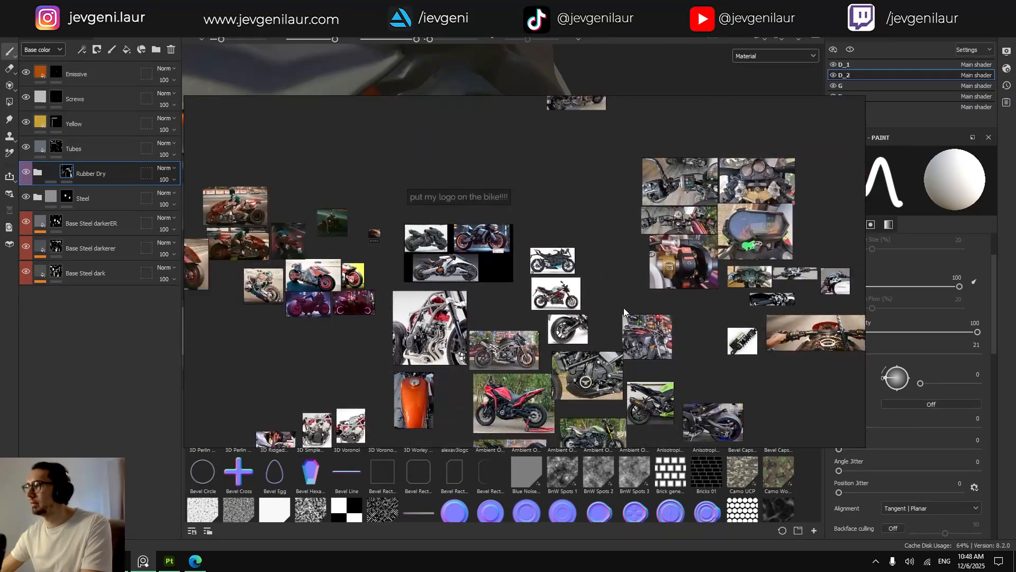
pyautogui.scroll(7, 624, 307)
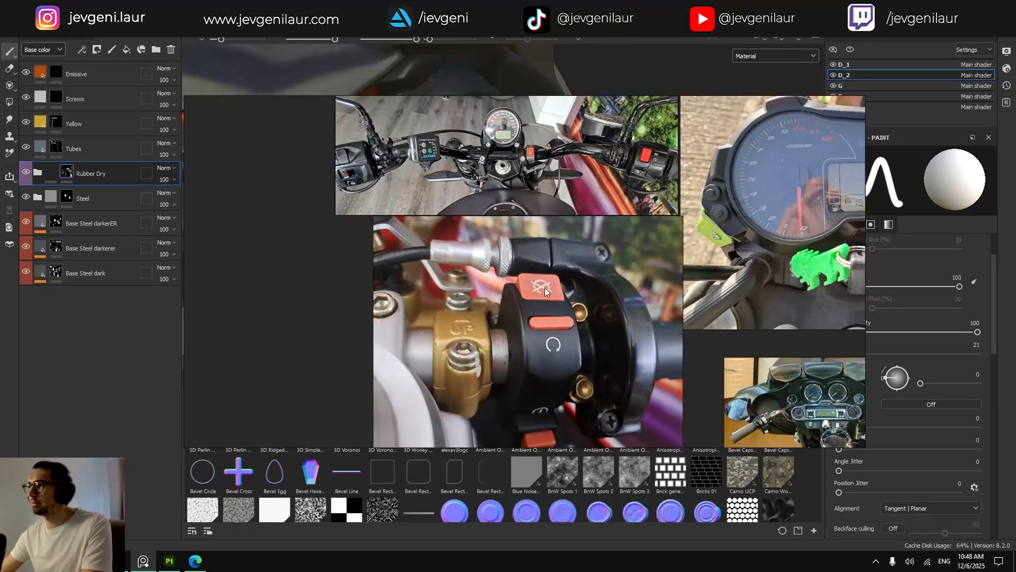
pyautogui.scroll(-3, 549, 318)
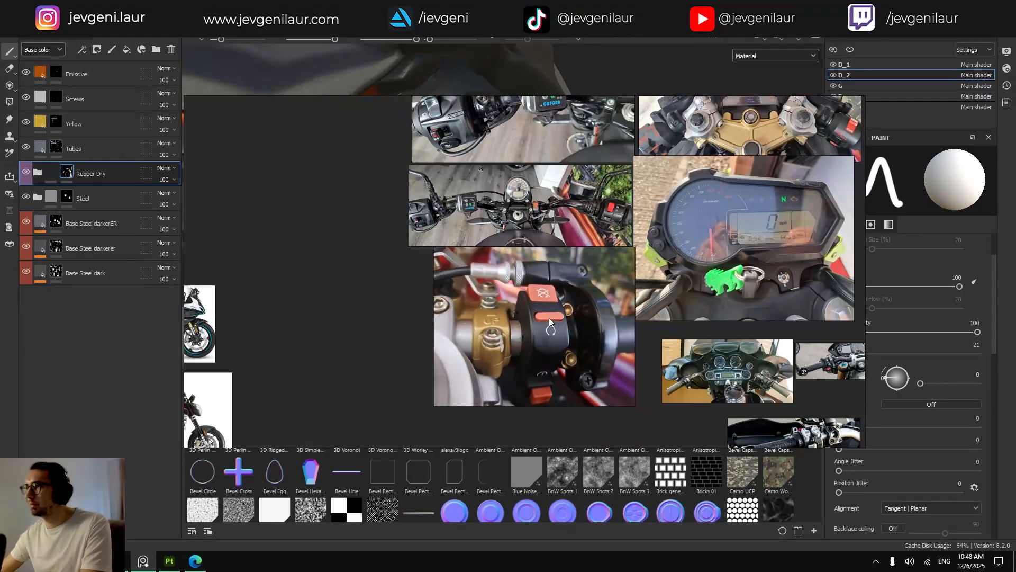
pyautogui.moveTo(561, 277); pyautogui.dragTo(443, 376, button='middle')
pyautogui.scroll(3, 737, 205)
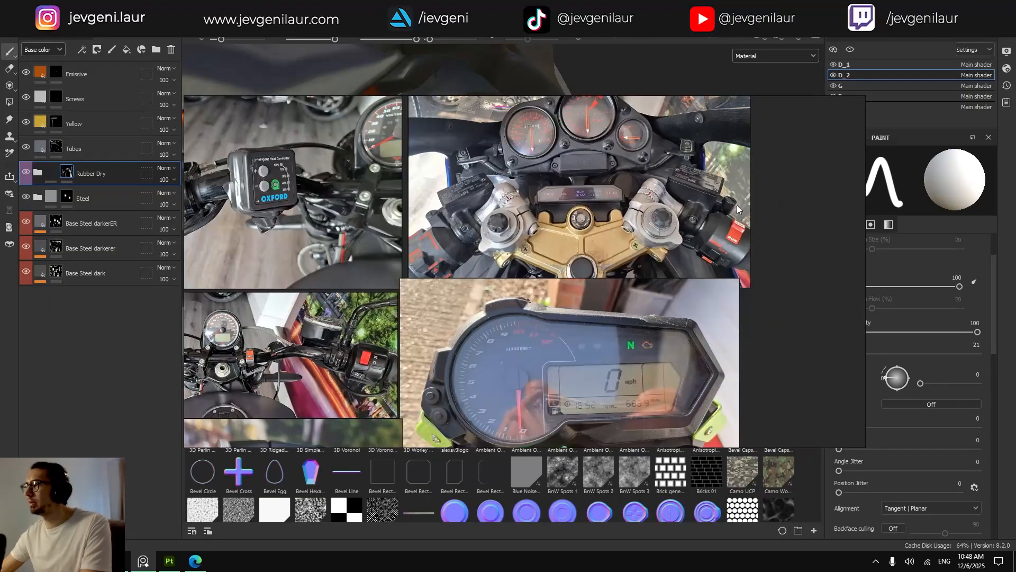
pyautogui.click(655, 265)
pyautogui.hotkey('alt', 'Tab')
# Duplicate the Yellow layer in texture set D_2 and rename the copy as Tubler buttons.
pyautogui.keyDown('alt'); pyautogui.moveTo(454, 231); pyautogui.dragTo(529, 207); pyautogui.keyUp('alt')
pyautogui.click(43, 79)
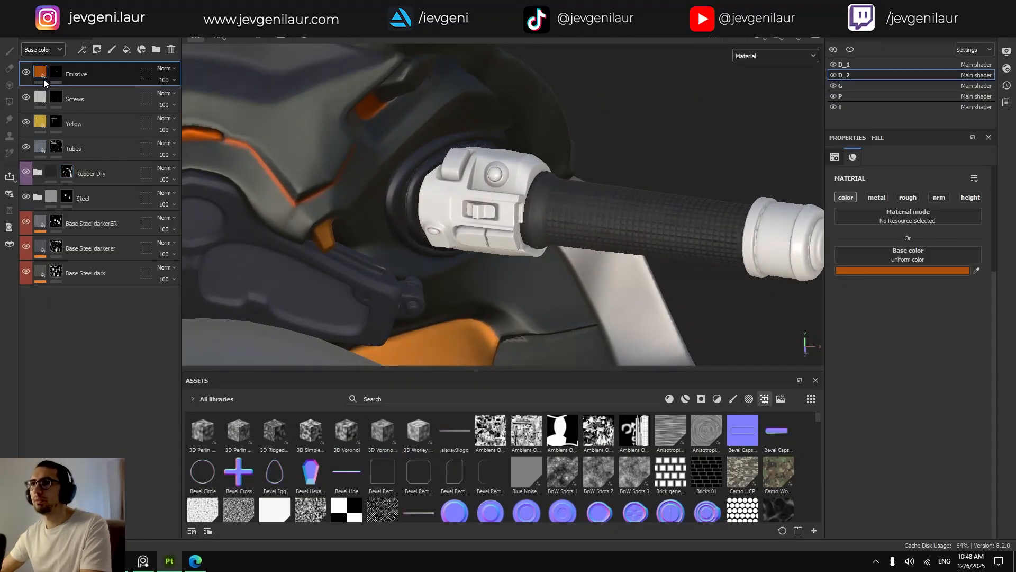
pyautogui.click(44, 122)
pyautogui.hotkey('ctrl', 'd')
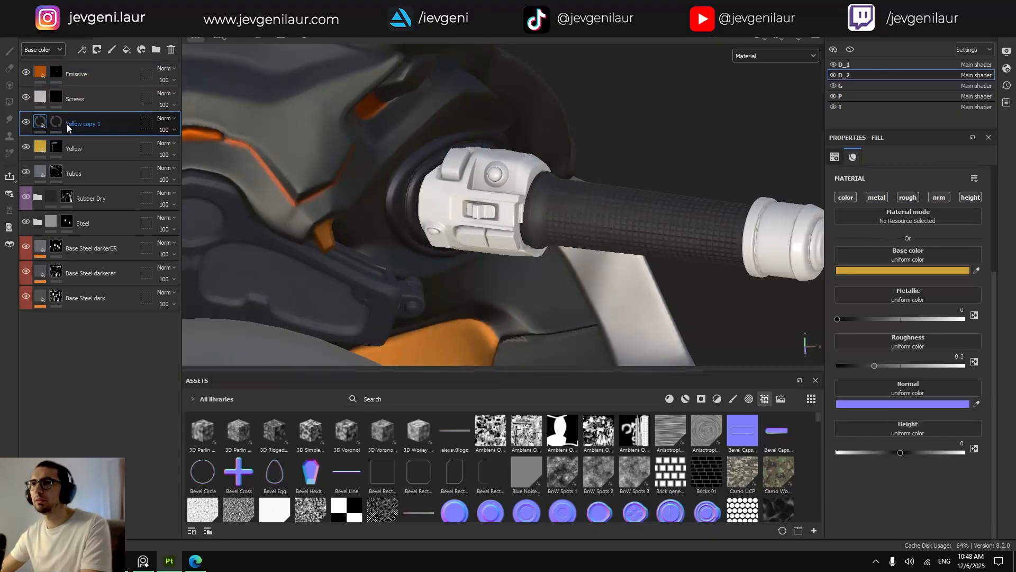
pyautogui.doubleClick(82, 122)
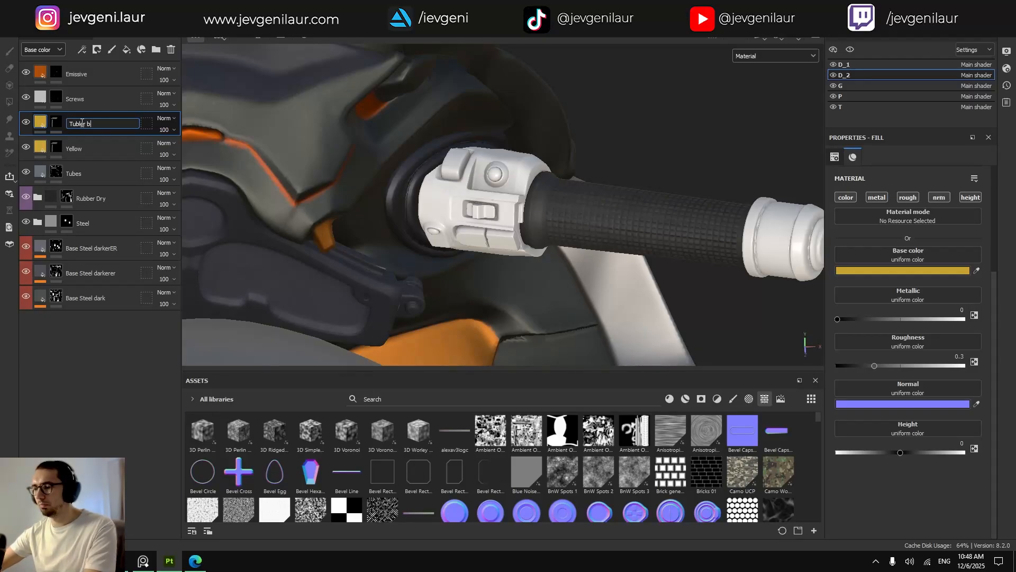
pyautogui.write('Tubler buttons')
pyautogui.press('Return')
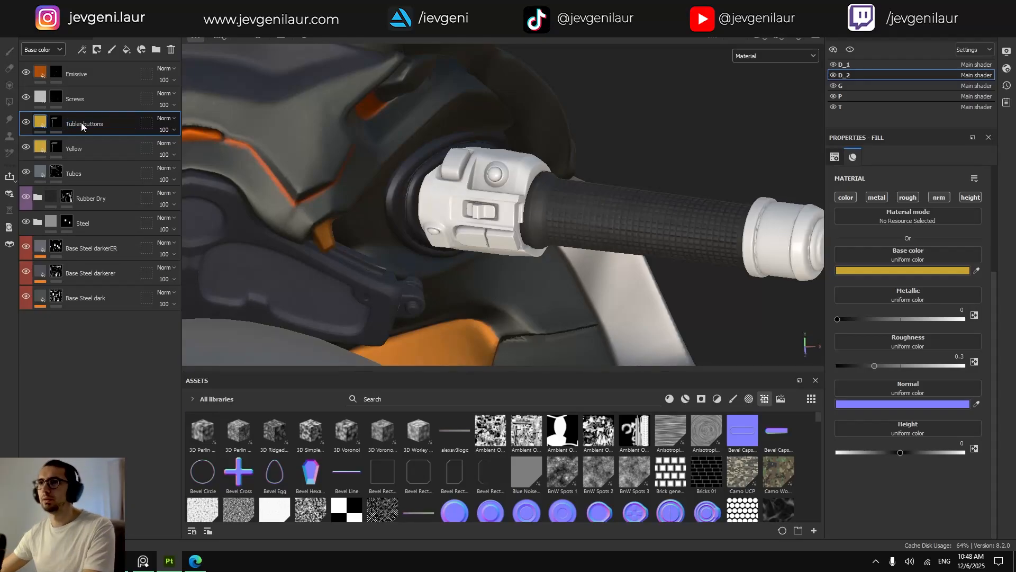
# Set the Tubler buttons layer's roughness to 0.5061 and its base color to red D43737.
pyautogui.click(55, 126)
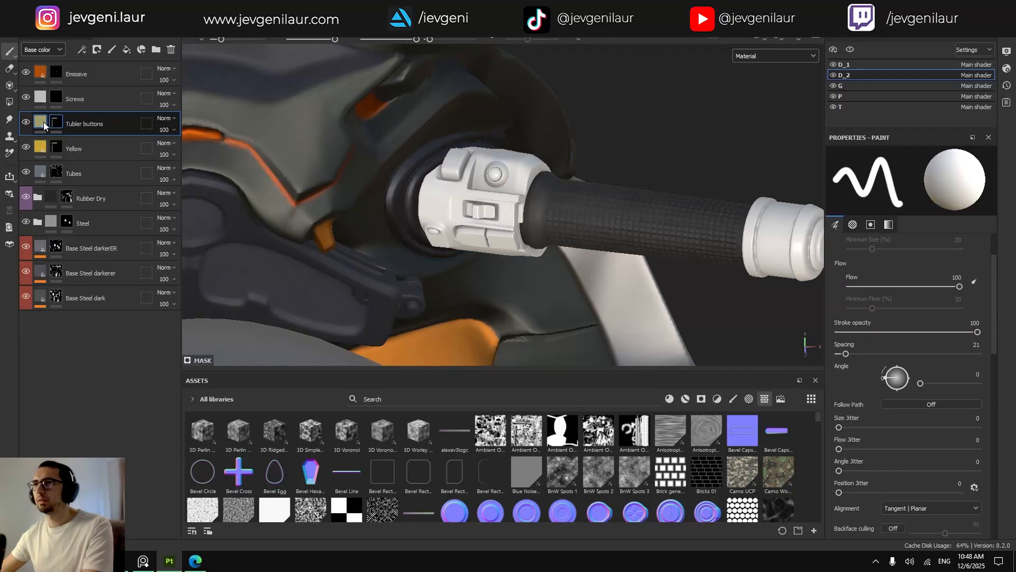
pyautogui.click(42, 123)
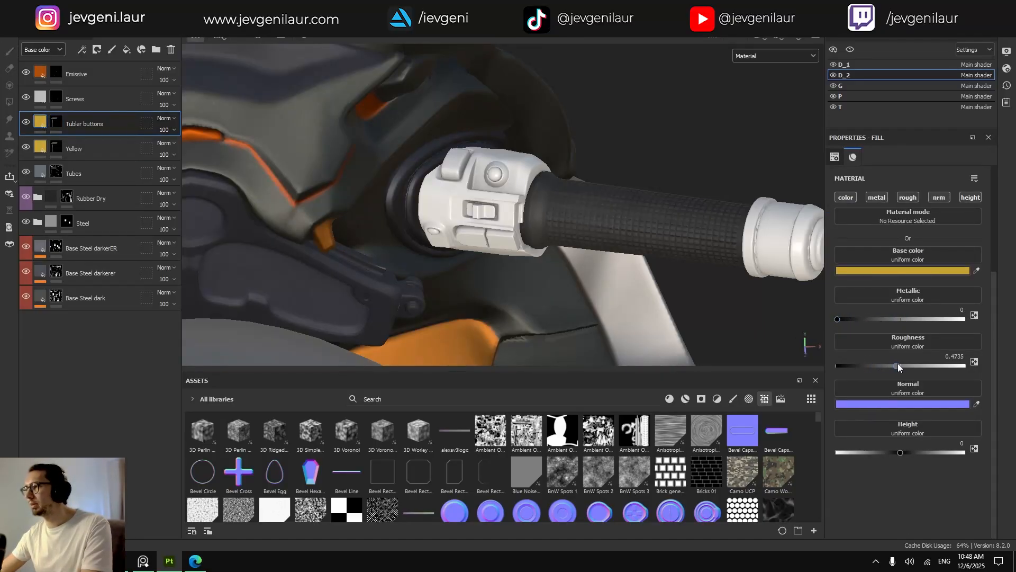
pyautogui.doubleClick(77, 124)
pyautogui.press('Return')
pyautogui.click(869, 271)
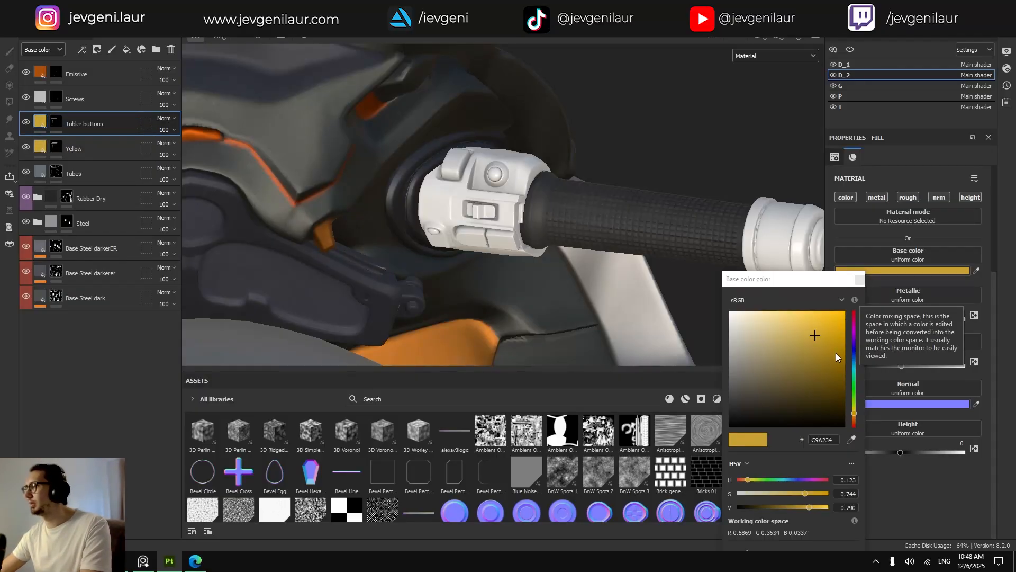
pyautogui.click(854, 329)
pyautogui.click(854, 312)
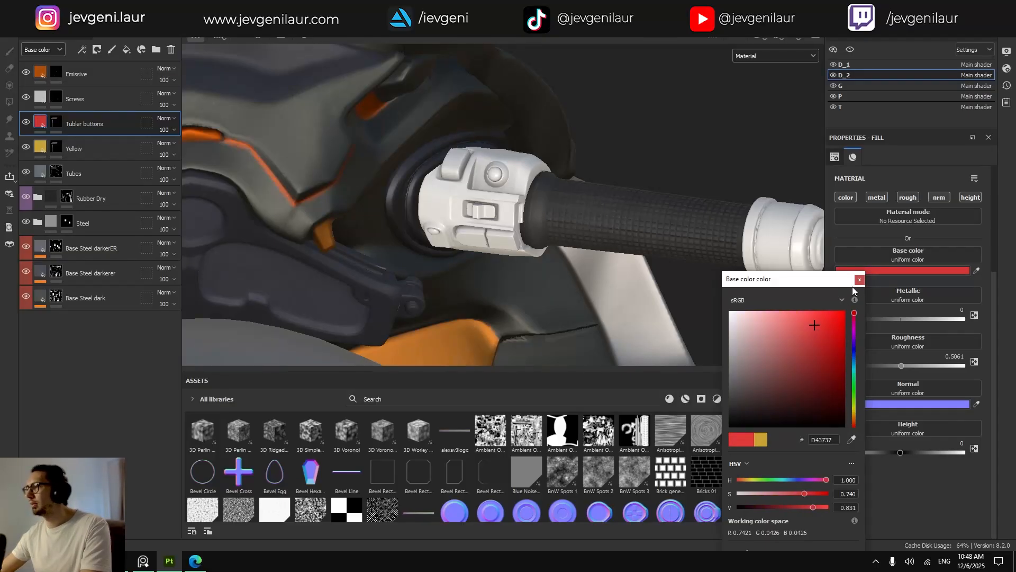
# Darken the Tubler buttons base color to red CC2C2C and reset the layer's mask to black.
pyautogui.click(820, 334)
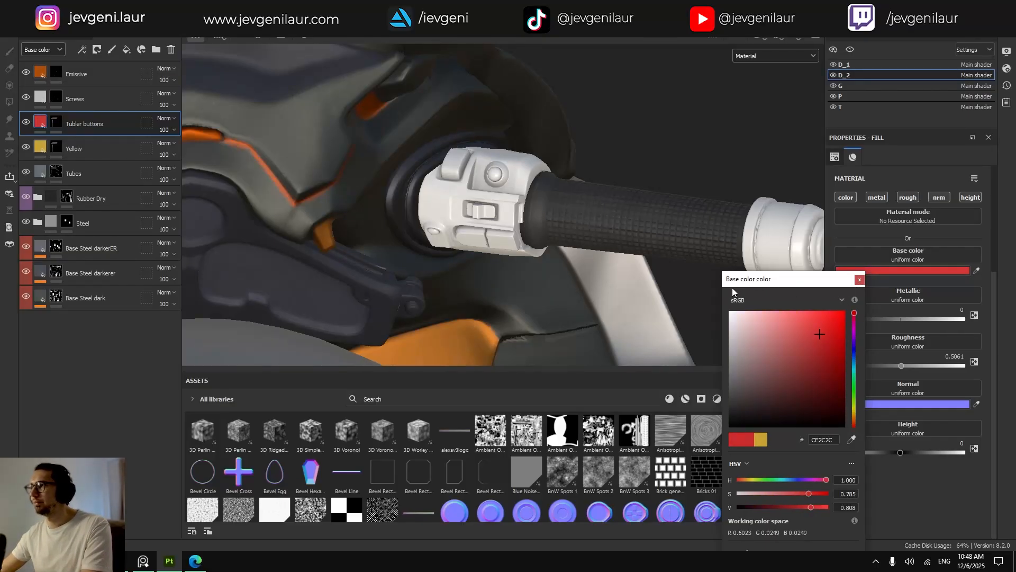
pyautogui.click(721, 296)
pyautogui.rightClick(118, 133)
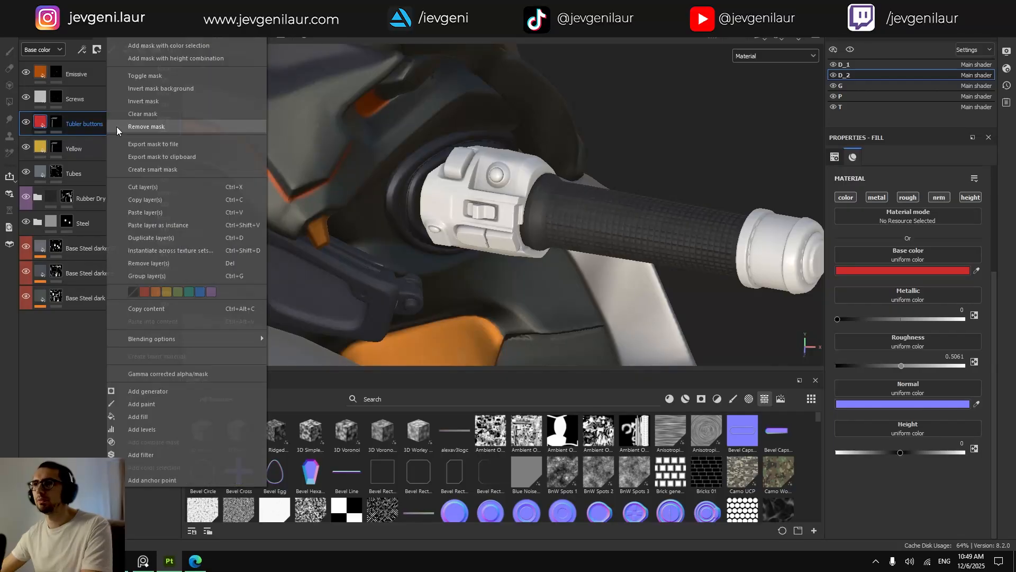
pyautogui.click(158, 20)
# Fill the raised tab switch and the central rocker switch on the handlebar housing into the Tubler buttons mask with Polygon Fill.
pyautogui.scroll(4, 454, 177)
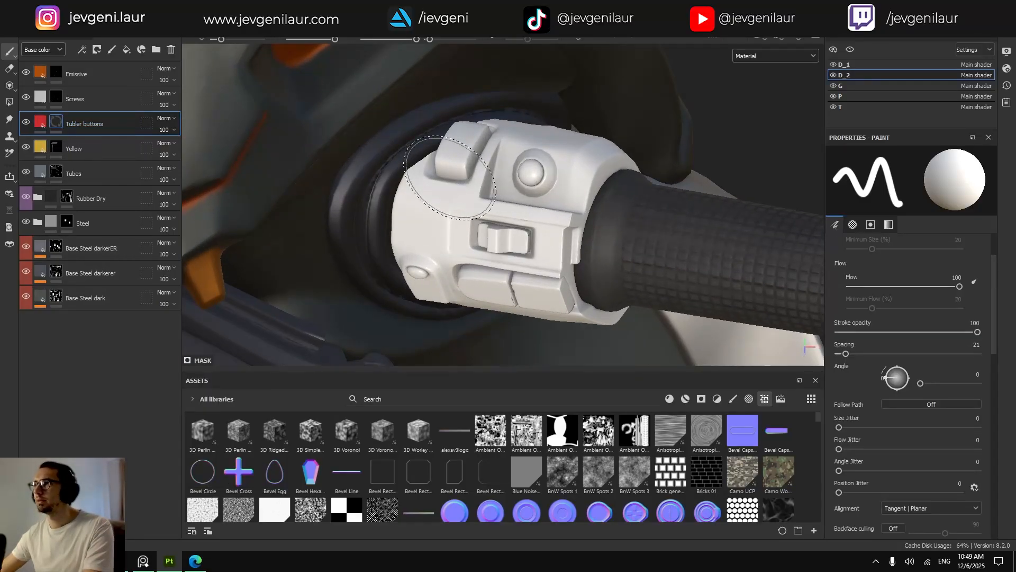
pyautogui.press('4')
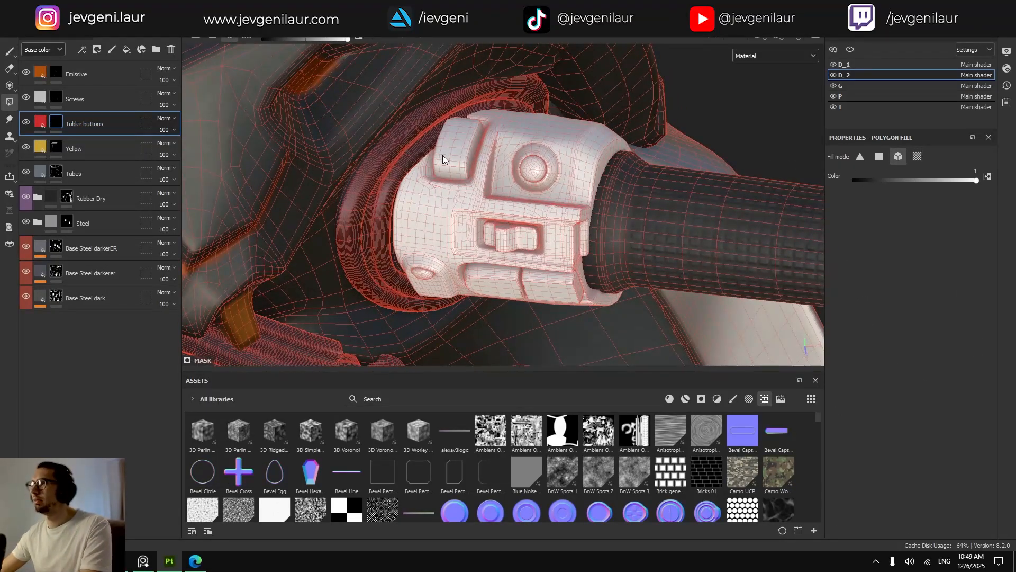
pyautogui.click(446, 157)
pyautogui.keyDown('alt'); pyautogui.moveTo(413, 279); pyautogui.dragTo(463, 258); pyautogui.keyUp('alt')
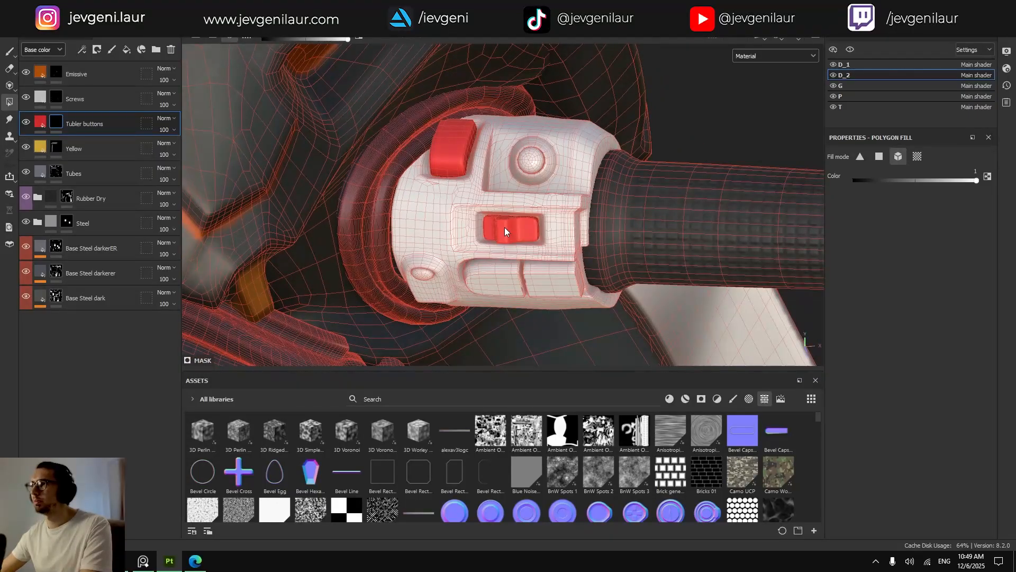
pyautogui.press('1')
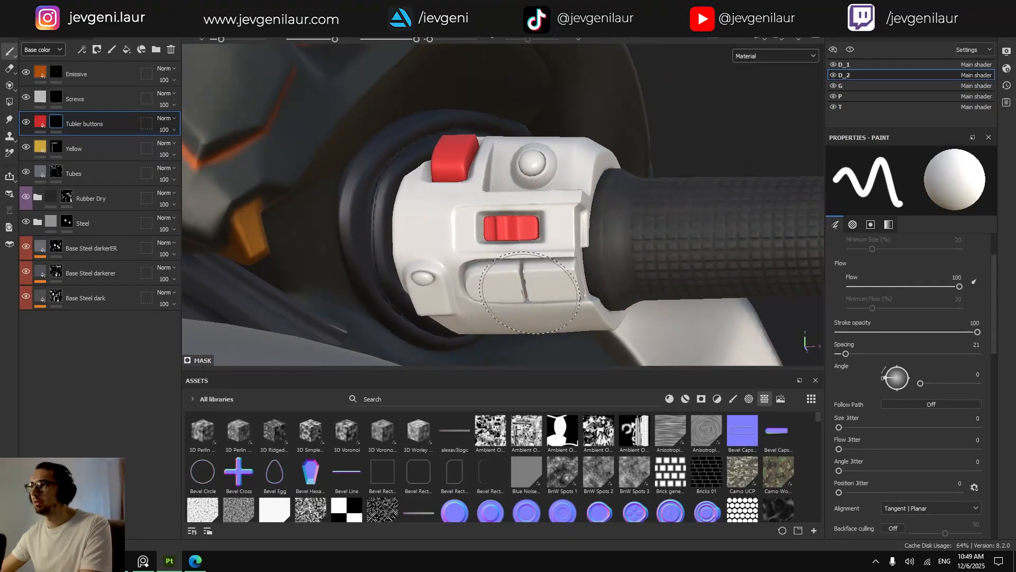
pyautogui.press('4')
pyautogui.press('1')
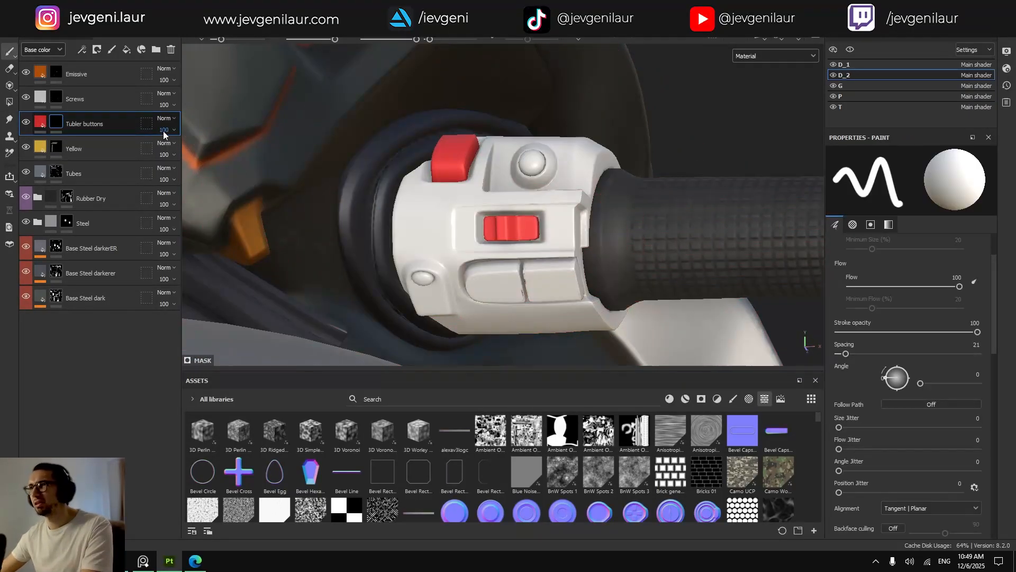
# Duplicate the Tubler buttons layer and rename the copy as Tubler buttons 2.
pyautogui.click(40, 122)
pyautogui.hotkey('ctrl', 'd')
pyautogui.doubleClick(93, 123)
pyautogui.moveTo(110, 124); pyautogui.dragTo(127, 128)
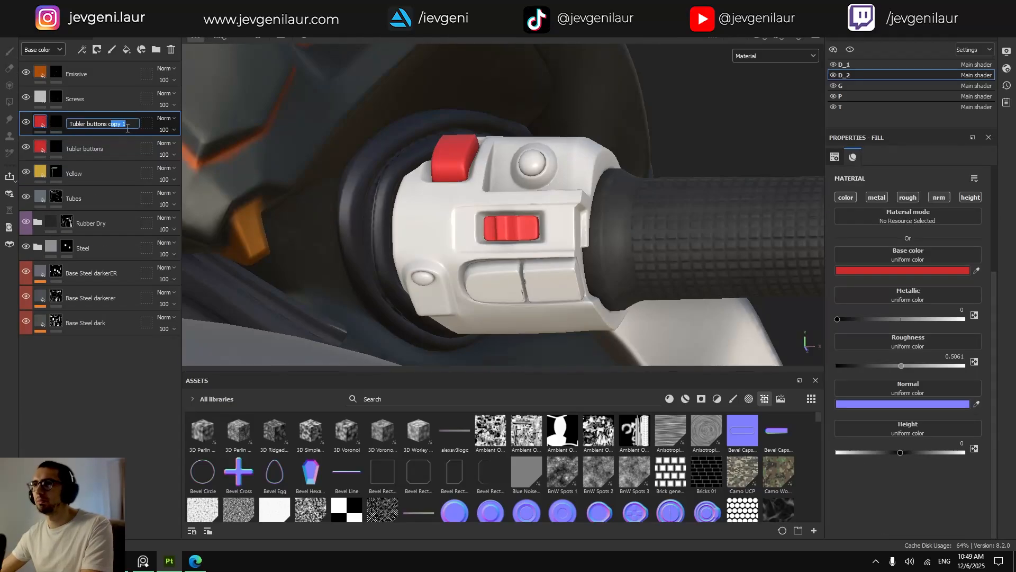
pyautogui.write('2')
pyautogui.press('Return')
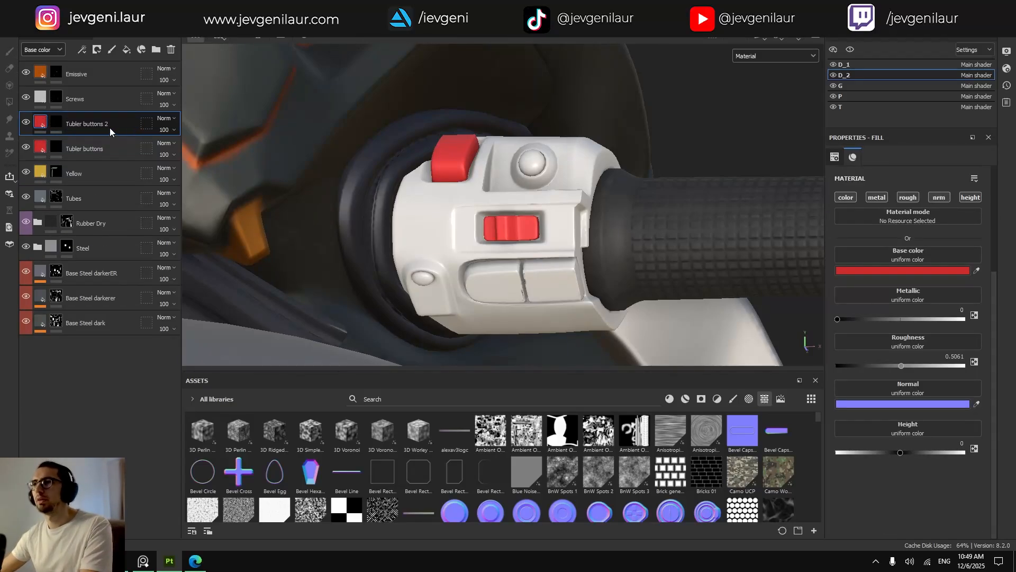
# Open the Tubler buttons 2 base color, examine the handlebar switch colors in the PureRef photos, and return to Substance Painter.
pyautogui.click(847, 271)
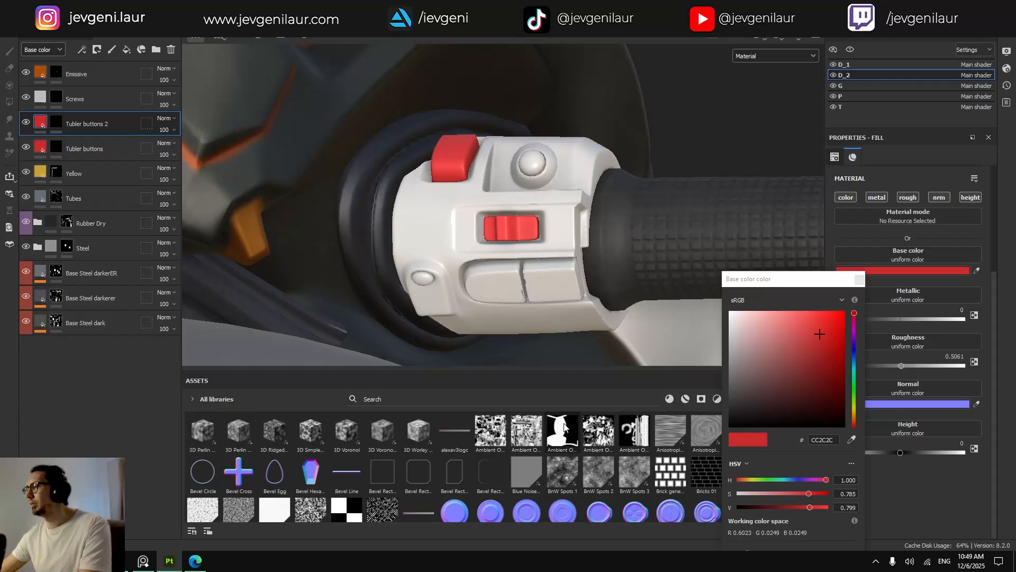
pyautogui.click(143, 561)
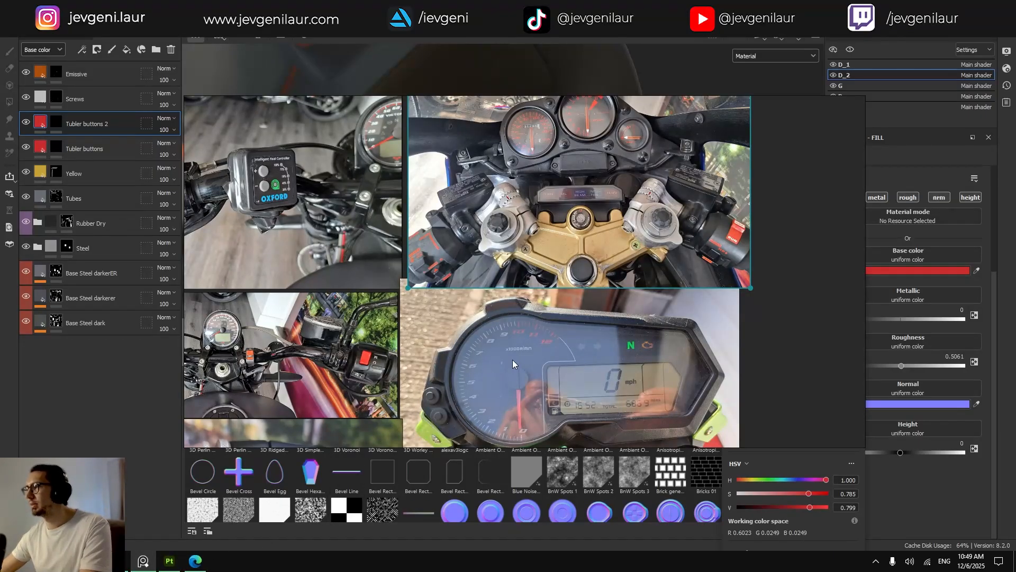
pyautogui.scroll(-2, 490, 347)
pyautogui.moveTo(487, 361); pyautogui.dragTo(588, 235, button='middle')
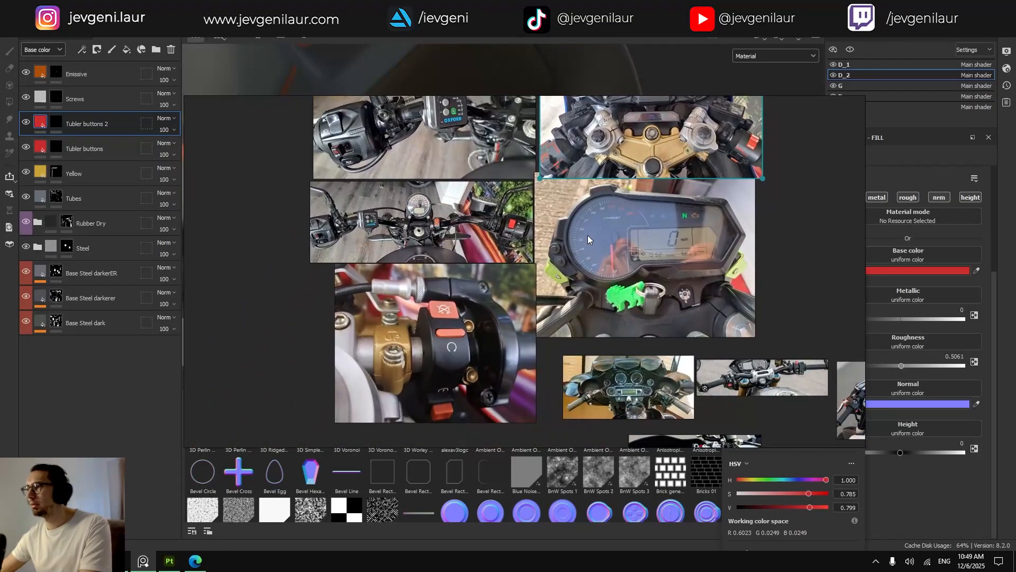
pyautogui.scroll(3, 433, 227)
pyautogui.scroll(1, 530, 217)
pyautogui.scroll(2, 532, 219)
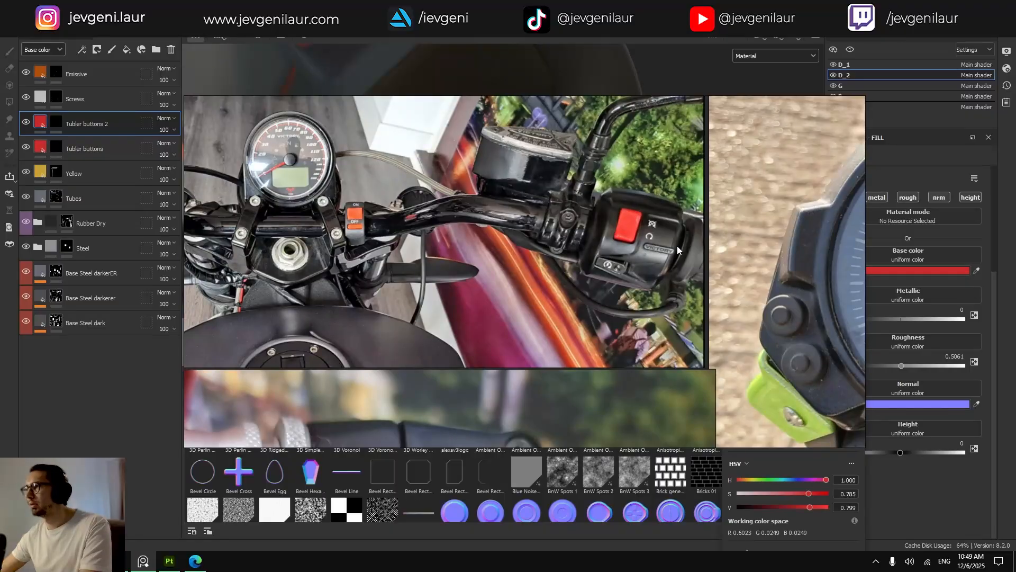
pyautogui.scroll(1, 678, 250)
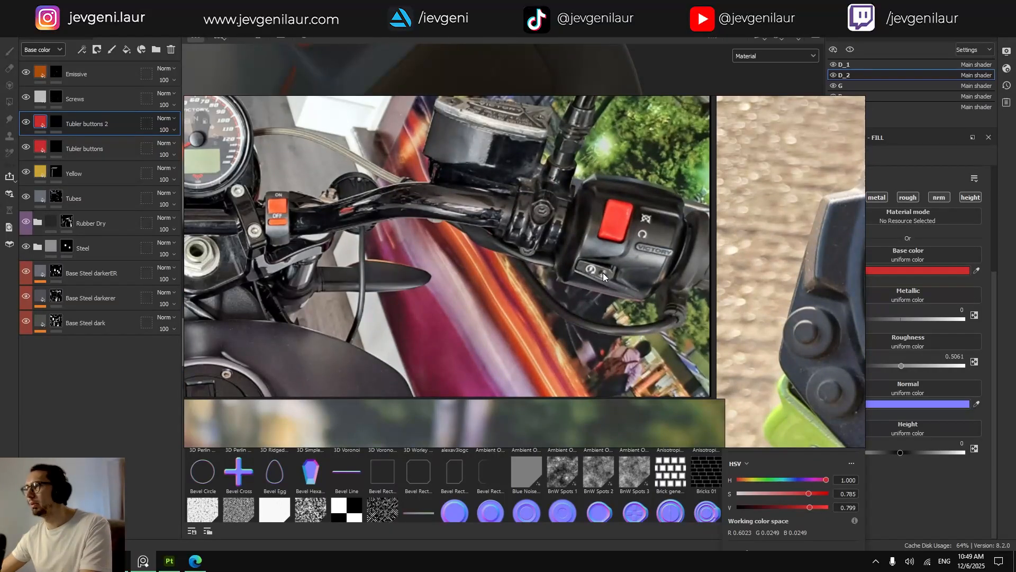
pyautogui.scroll(-2, 602, 272)
pyautogui.scroll(4, 489, 272)
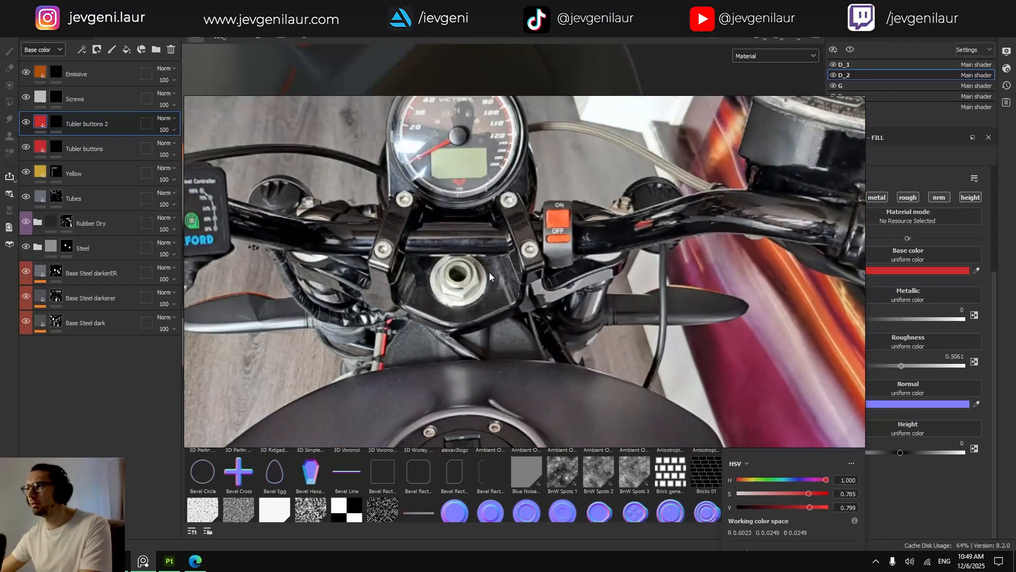
pyautogui.scroll(-4, 489, 272)
pyautogui.moveTo(499, 233); pyautogui.dragTo(511, 392, button='middle')
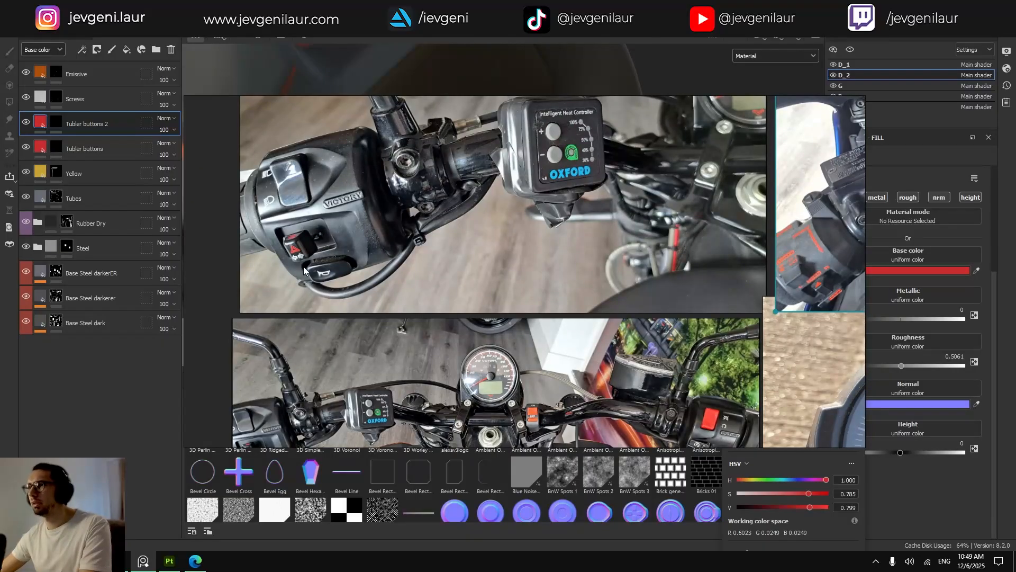
pyautogui.scroll(2, 301, 252)
pyautogui.hotkey('alt', 'Tab')
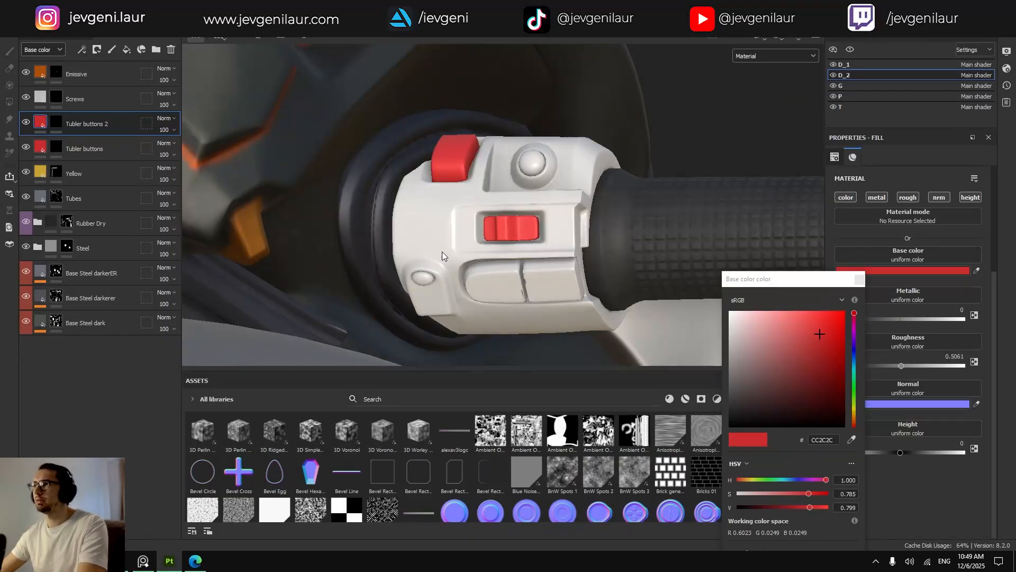
# Set the Tubler buttons 2 base color to dark gray 565353 and fill the two wide lower buttons into a fresh black mask.
pyautogui.moveTo(747, 390); pyautogui.dragTo(733, 387)
pyautogui.click(860, 280)
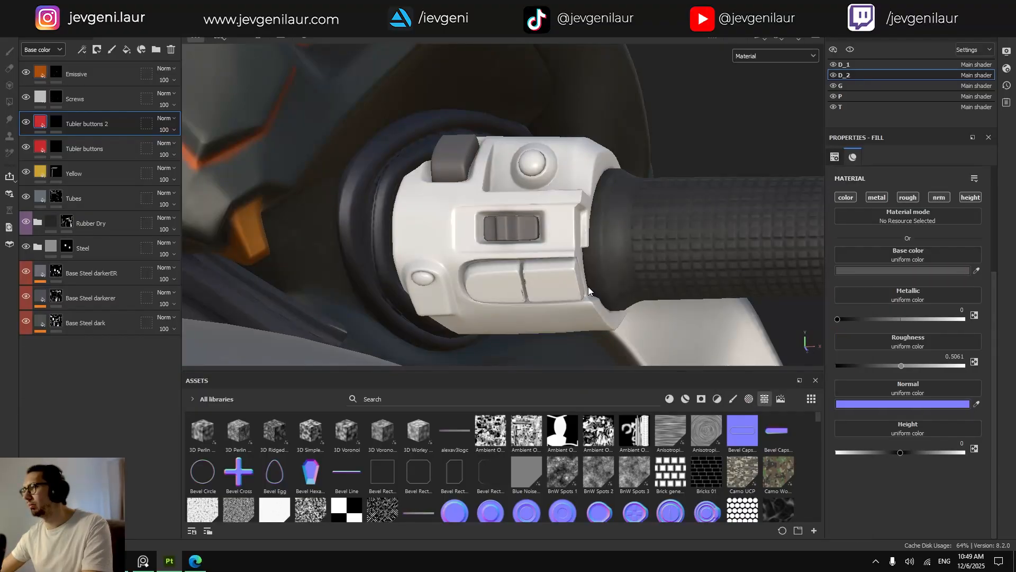
pyautogui.rightClick(56, 124)
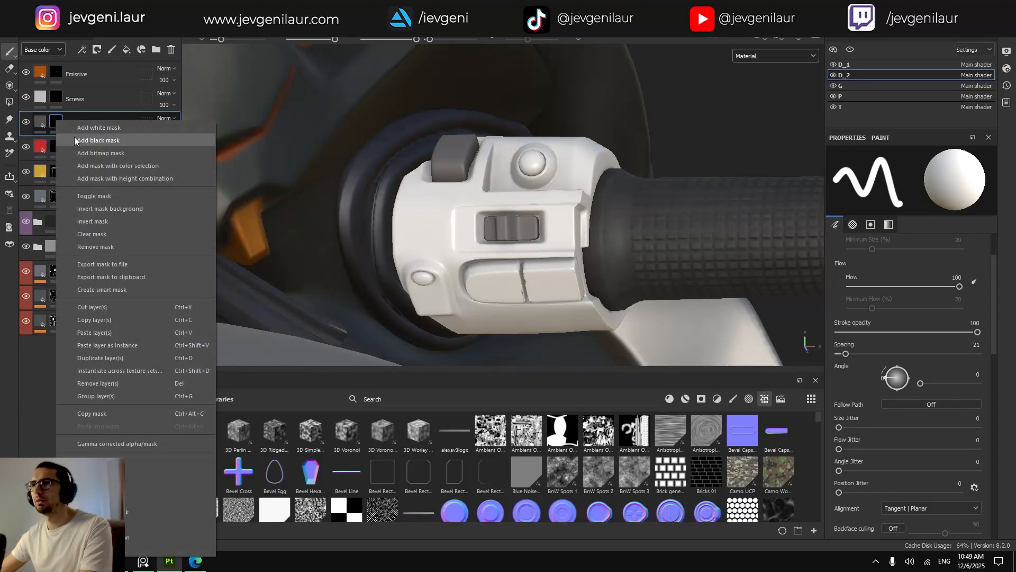
pyautogui.click(85, 138)
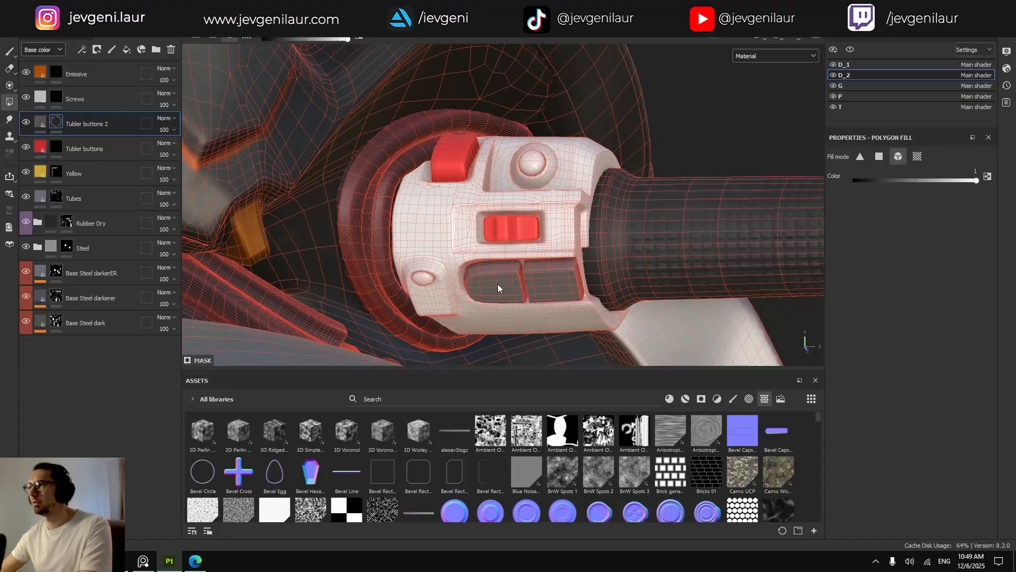
pyautogui.press('1')
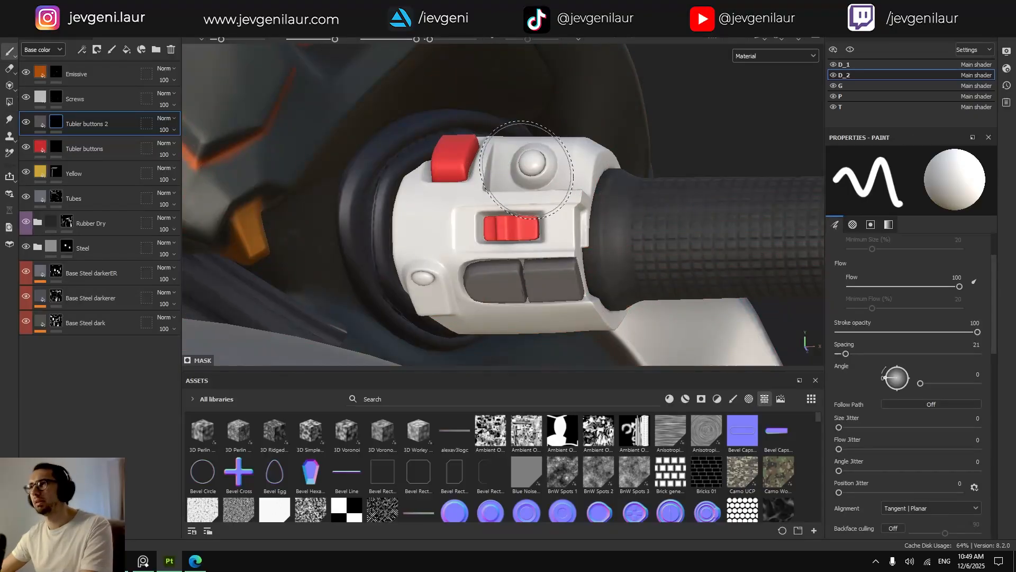
# Duplicate the Tubler buttons 2 layer and rename the copy as Tubler buttons 3.
pyautogui.click(38, 120)
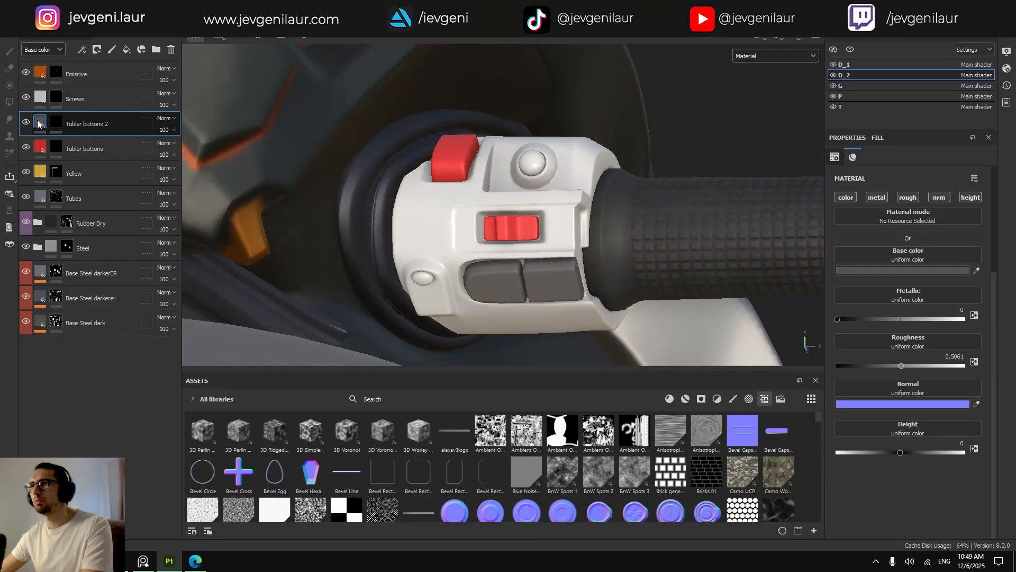
pyautogui.hotkey('ctrl', 'd')
pyautogui.doubleClick(116, 125)
pyautogui.moveTo(108, 124); pyautogui.dragTo(152, 127)
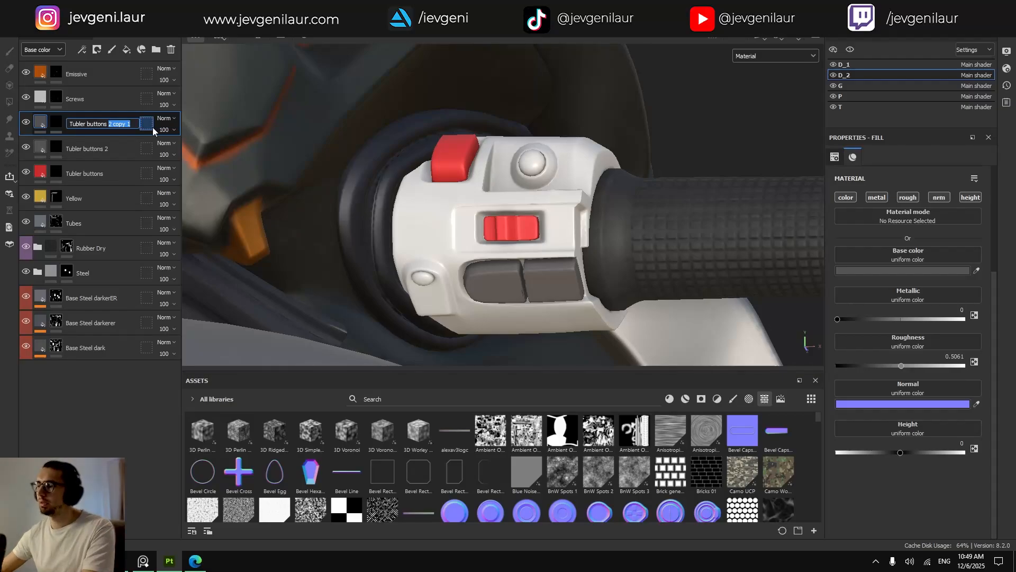
pyautogui.write('3')
pyautogui.press('Return')
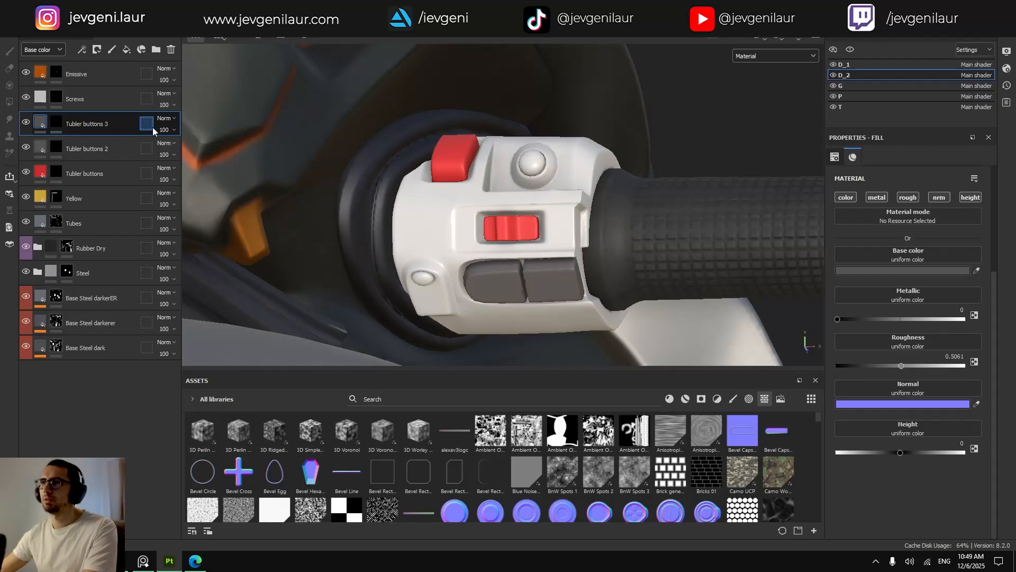
# Reset the Tubler buttons 3 mask to black and set the layer's base color to orange with hue 0.091.
pyautogui.press('1')
pyautogui.rightClick(59, 125)
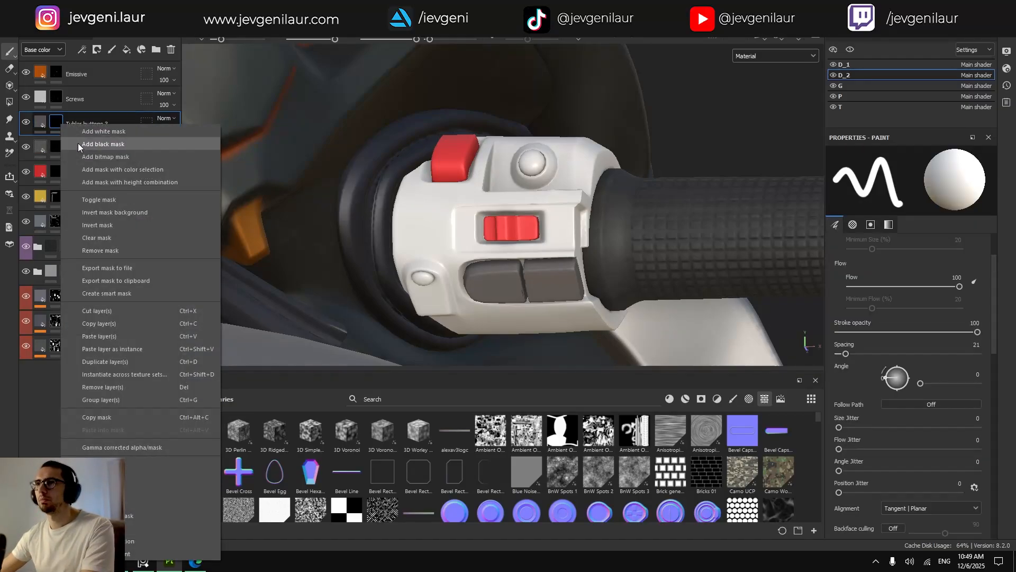
pyautogui.click(78, 143)
pyautogui.click(39, 124)
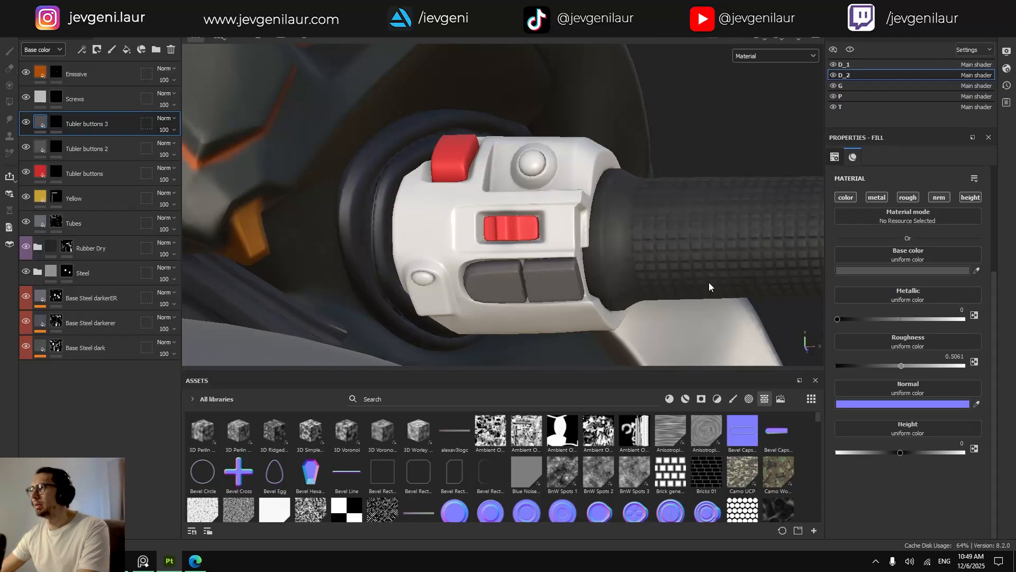
pyautogui.click(850, 269)
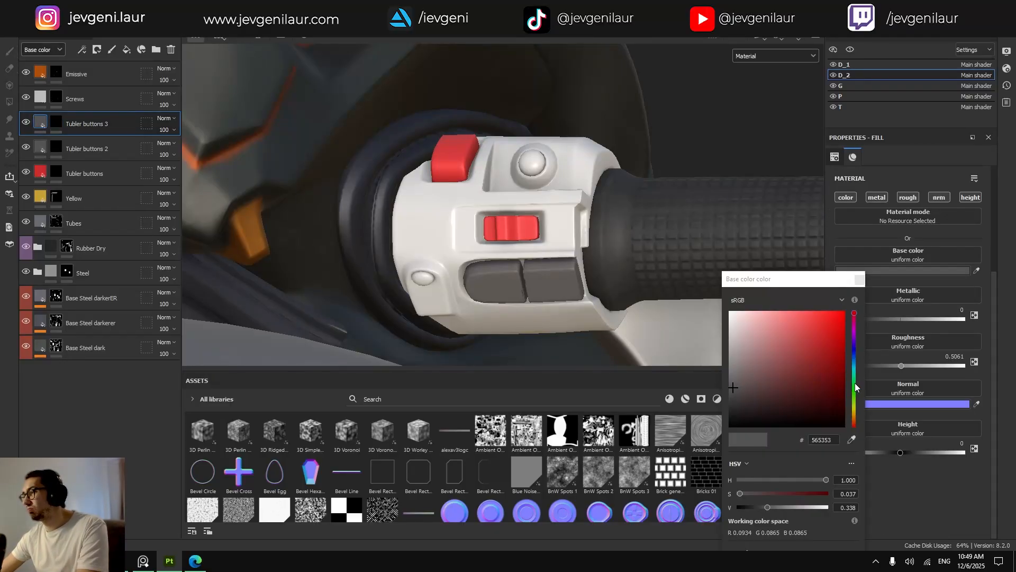
pyautogui.click(855, 417)
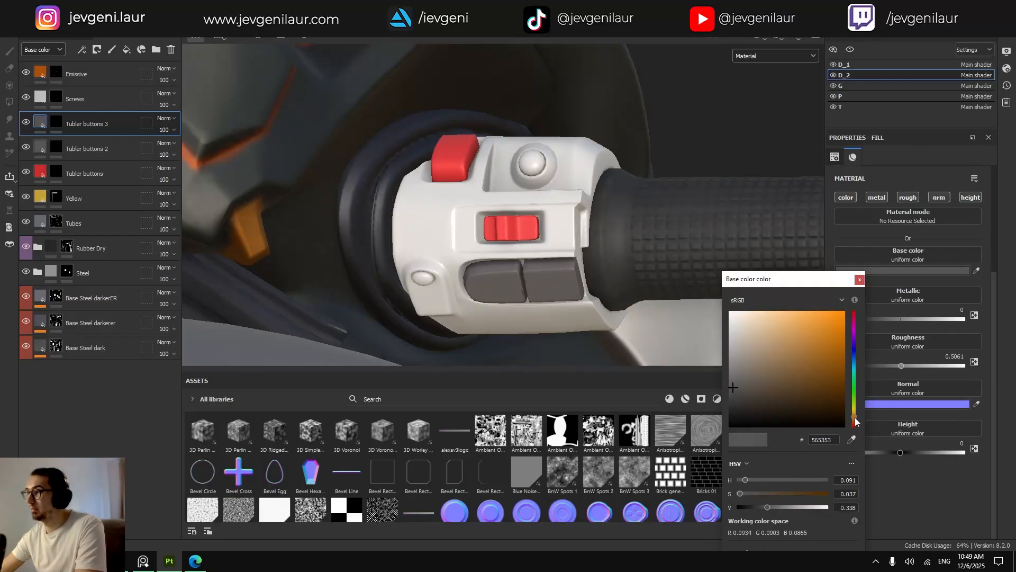
pyautogui.click(829, 337)
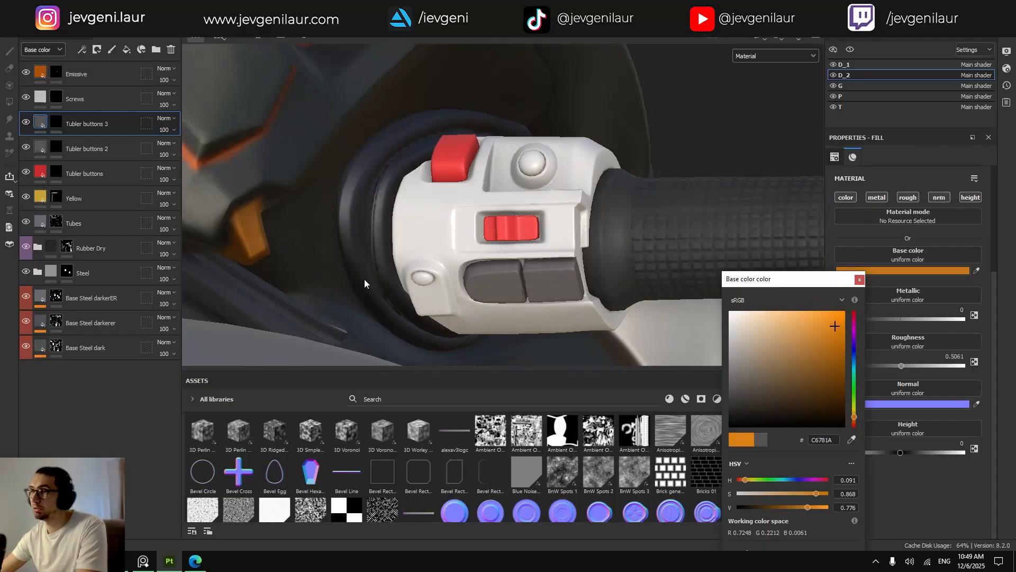
# Fill the two round buttons on the switch housing into the Tubler buttons 3 mask with Polygon Fill.
pyautogui.click(62, 121)
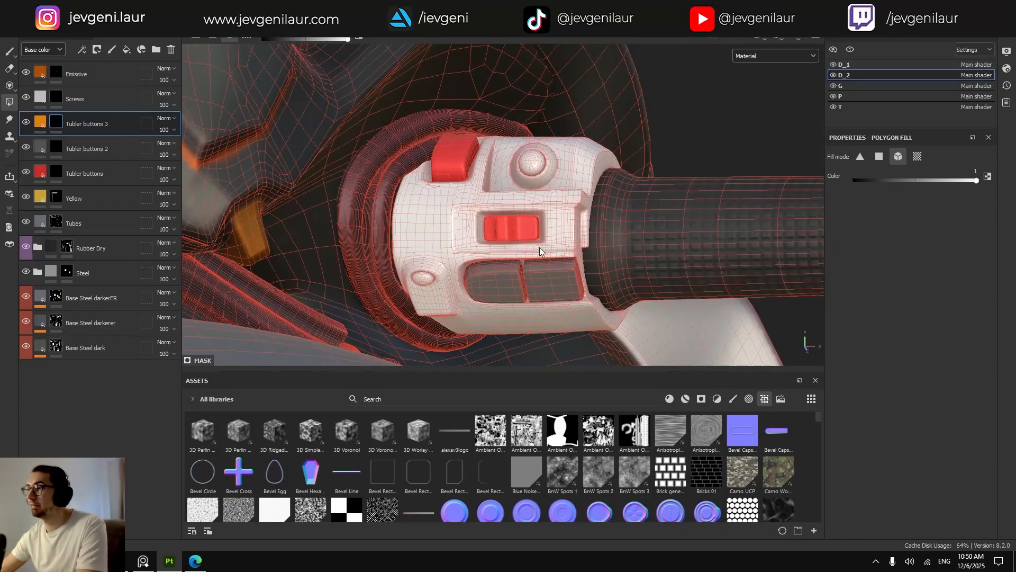
pyautogui.click(532, 171)
pyautogui.press('1')
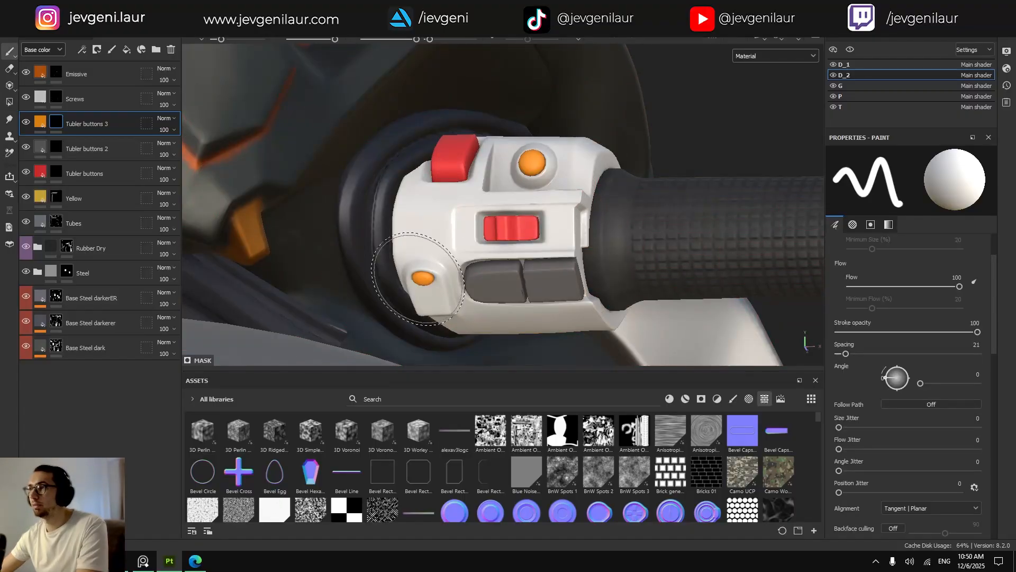
# Fill the white switch housing and the grip's end cap into the Base Steel dark mask with Polygon Fill.
pyautogui.scroll(-2, 440, 276)
pyautogui.keyDown('alt'); pyautogui.moveTo(575, 258); pyautogui.dragTo(363, 254, button='middle'); pyautogui.keyUp('alt')
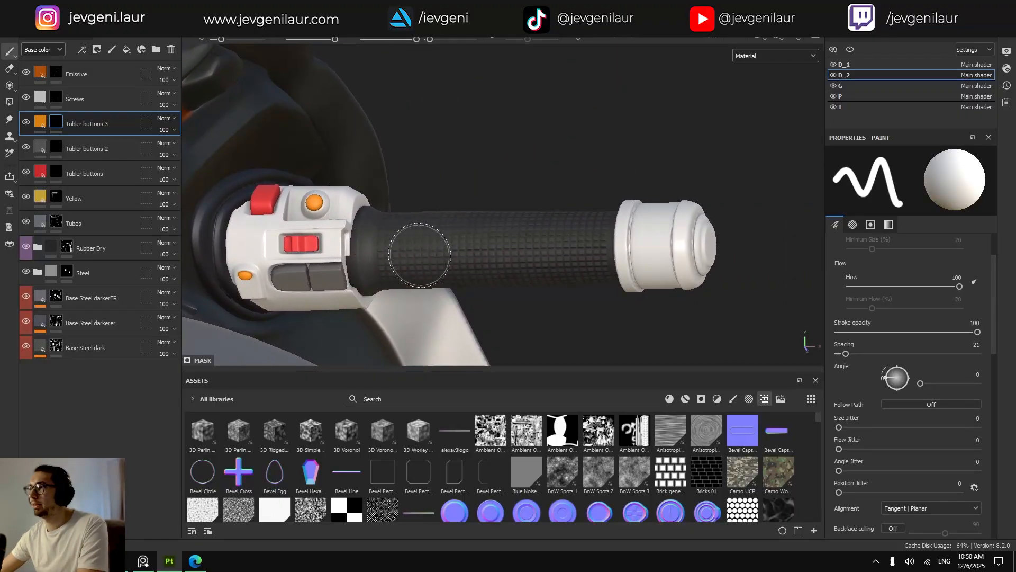
pyautogui.keyDown('alt'); pyautogui.moveTo(450, 254); pyautogui.dragTo(516, 253); pyautogui.keyUp('alt')
pyautogui.keyDown('alt'); pyautogui.moveTo(442, 253); pyautogui.dragTo(535, 238, button='middle'); pyautogui.keyUp('alt')
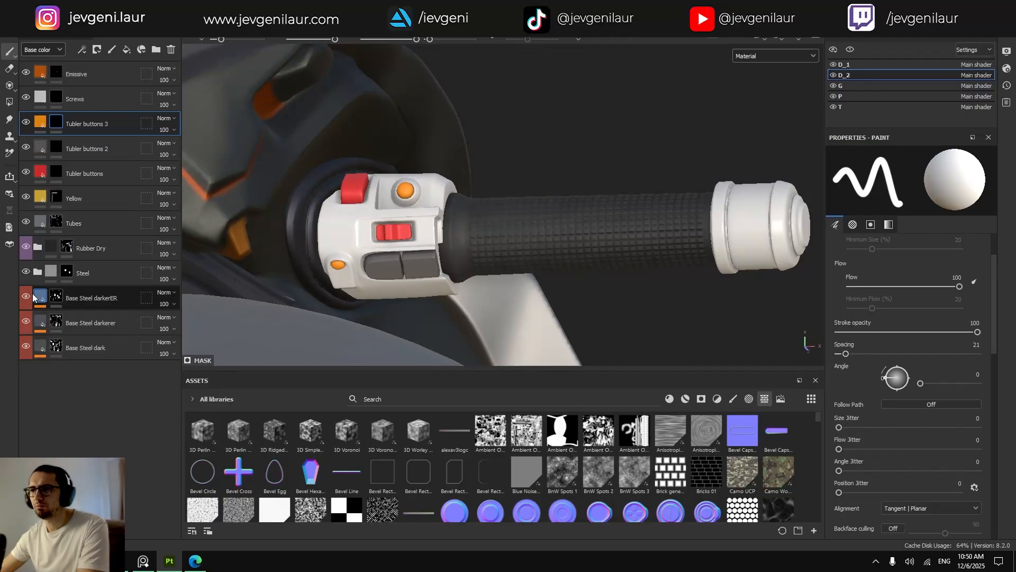
pyautogui.click(55, 347)
pyautogui.press('4')
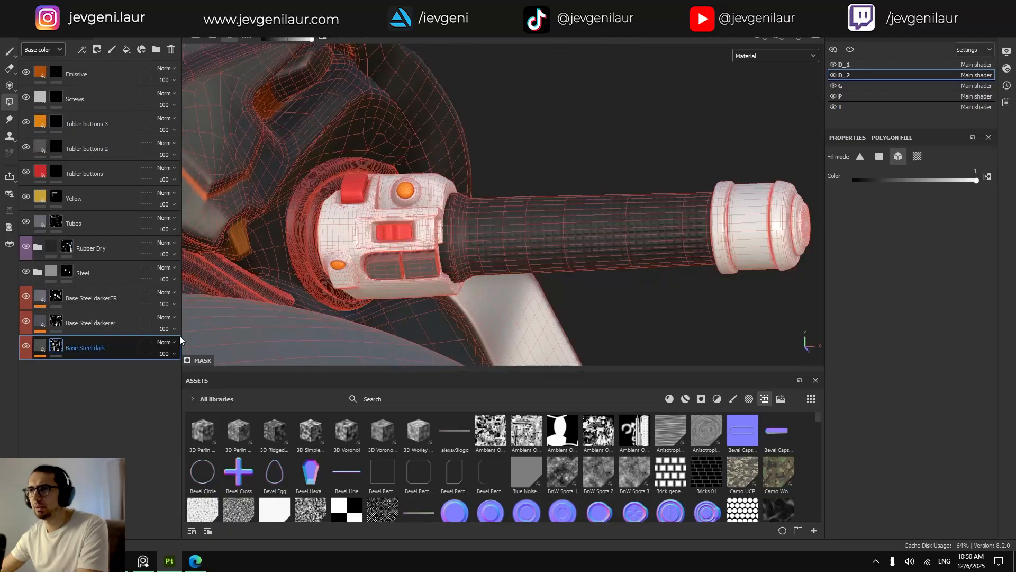
pyautogui.click(776, 230)
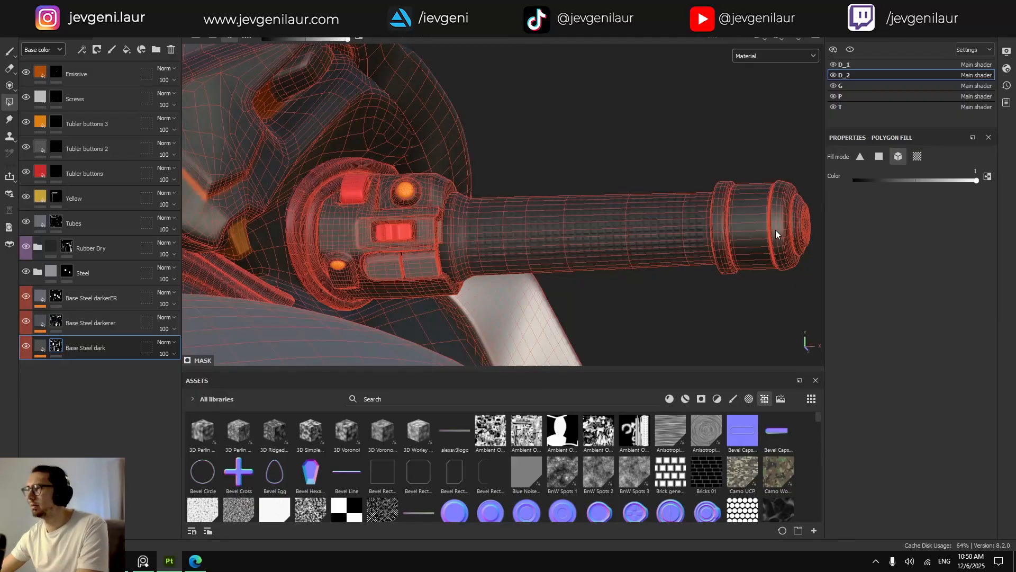
# Examine the textured motorcycle from the side and underneath in an uncluttered viewport with rotated environment lighting.
pyautogui.press('1')
pyautogui.scroll(-5, 655, 237)
pyautogui.moveTo(655, 240)
pyautogui.keyDown('alt'); pyautogui.mouseDown()
pyautogui.moveTo(542, 264)
pyautogui.moveTo(419, 233)
pyautogui.moveTo(425, 251)
pyautogui.mouseUp(); pyautogui.keyUp('alt')
pyautogui.scroll(-5, 541, 264)
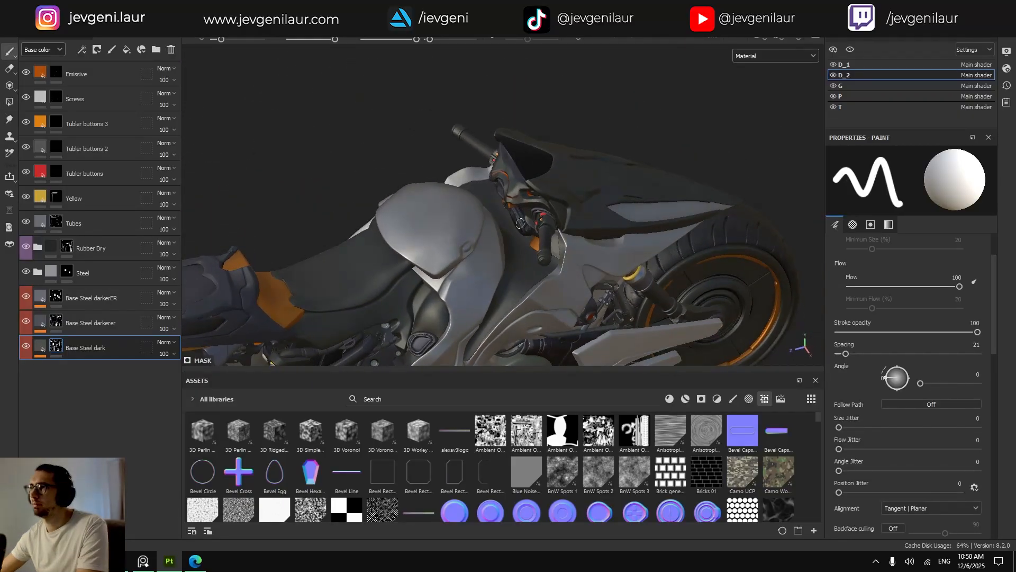
pyautogui.scroll(5, 538, 219)
pyautogui.keyDown('alt'); pyautogui.moveTo(540, 220); pyautogui.dragTo(424, 241); pyautogui.keyUp('alt')
pyautogui.scroll(-5, 669, 245)
pyautogui.press('Tab')
pyautogui.press('f')
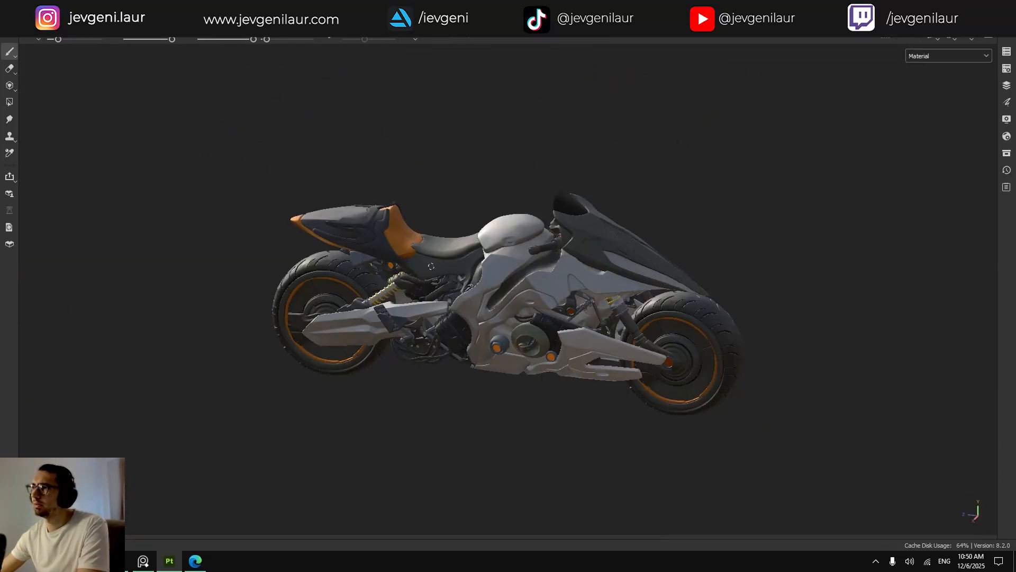
pyautogui.keyDown('shift'); pyautogui.moveTo(424, 241); pyautogui.dragTo(530, 339, button='right'); pyautogui.keyUp('shift')
pyautogui.keyDown('alt'); pyautogui.moveTo(530, 338); pyautogui.dragTo(524, 320); pyautogui.keyUp('alt')
pyautogui.scroll(3, 524, 320)
pyautogui.keyDown('alt'); pyautogui.moveTo(524, 321); pyautogui.dragTo(531, 297, button='middle'); pyautogui.keyUp('alt')
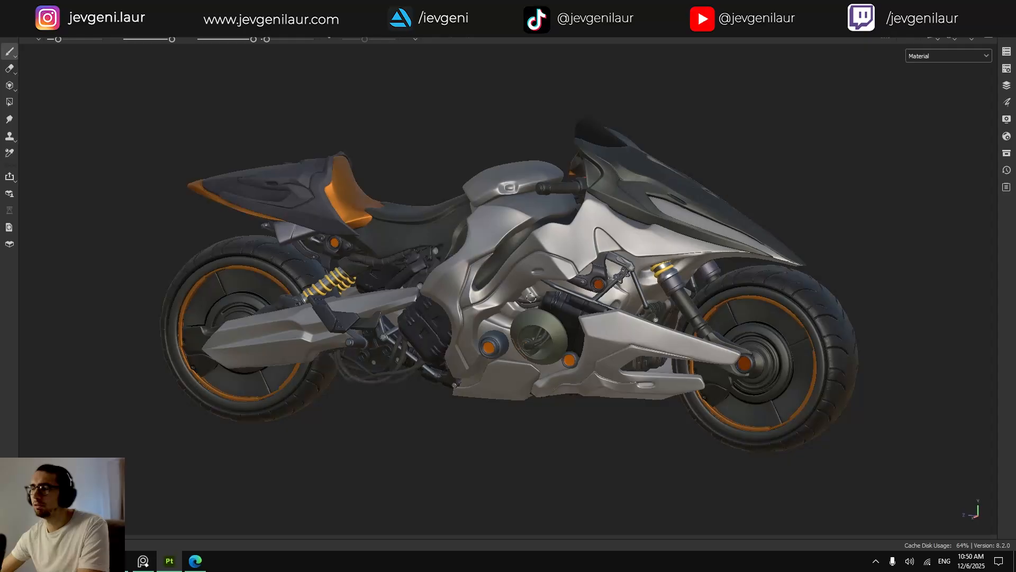
pyautogui.keyDown('alt'); pyautogui.moveTo(531, 297); pyautogui.dragTo(679, 322); pyautogui.keyUp('alt')
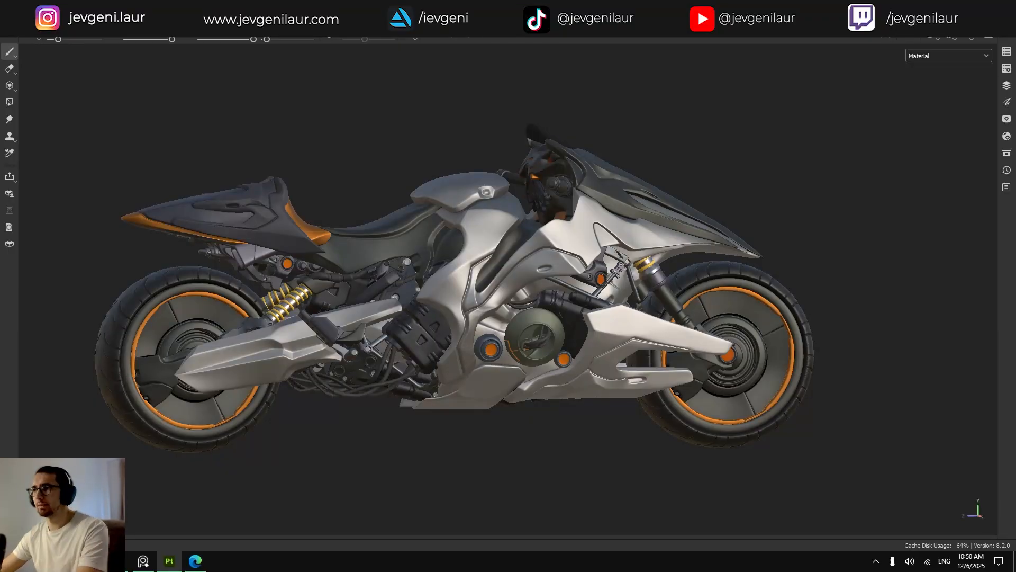
pyautogui.moveTo(551, 180)
pyautogui.keyDown('alt'); pyautogui.mouseDown()
pyautogui.moveTo(566, 247)
pyautogui.moveTo(556, 225)
pyautogui.mouseUp(); pyautogui.keyUp('alt')
pyautogui.keyDown('alt'); pyautogui.moveTo(556, 225); pyautogui.dragTo(408, 280, button='right'); pyautogui.keyUp('alt')
pyautogui.keyDown('alt'); pyautogui.moveTo(407, 281); pyautogui.dragTo(423, 321); pyautogui.keyUp('alt')
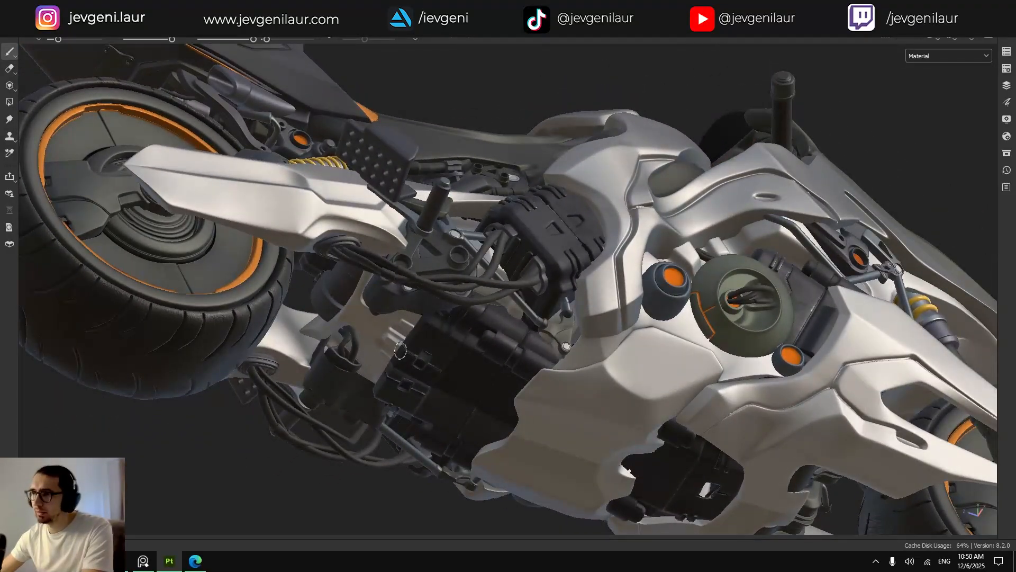
pyautogui.keyDown('shift'); pyautogui.moveTo(400, 350); pyautogui.dragTo(379, 357, button='right'); pyautogui.keyUp('shift')
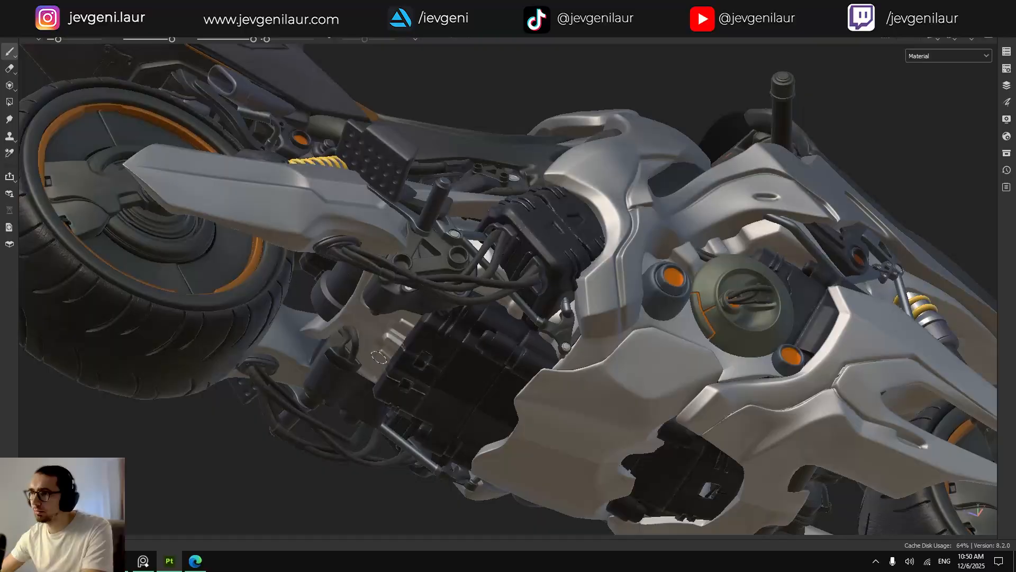
# Restore the panels and examine the swingarm, cables and engine side of the motorcycle up close and from the side.
pyautogui.press('Tab')
pyautogui.keyDown('alt'); pyautogui.moveTo(459, 219); pyautogui.dragTo(478, 168); pyautogui.keyUp('alt')
pyautogui.keyDown('alt'); pyautogui.moveTo(478, 167); pyautogui.dragTo(481, 228, button='middle'); pyautogui.keyUp('alt')
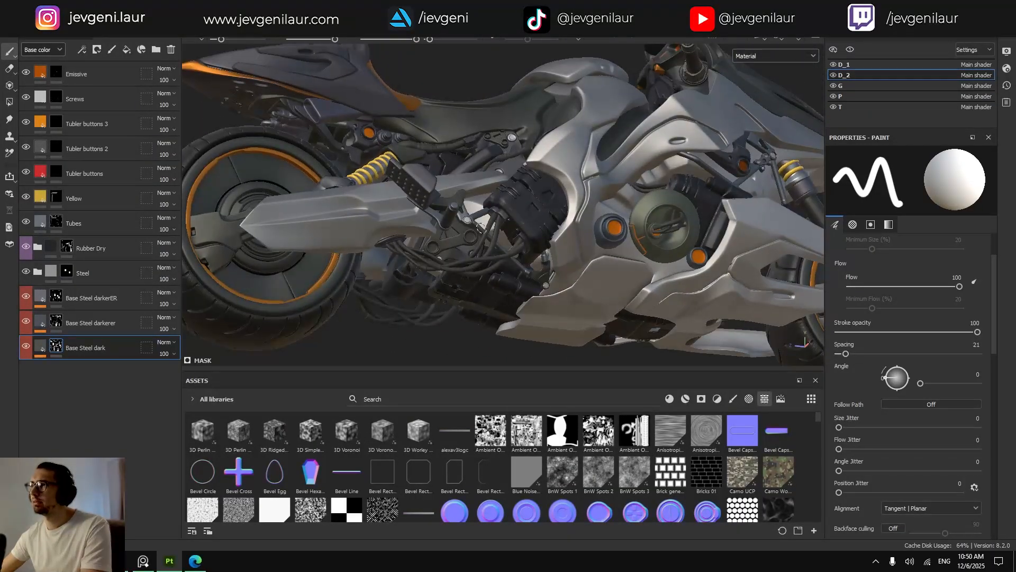
pyautogui.scroll(3, 481, 227)
pyautogui.keyDown('alt'); pyautogui.moveTo(488, 216); pyautogui.dragTo(493, 226); pyautogui.keyUp('alt')
pyautogui.keyDown('alt'); pyautogui.moveTo(493, 227); pyautogui.dragTo(488, 215, button='middle'); pyautogui.keyUp('alt')
pyautogui.scroll(-3, 488, 213)
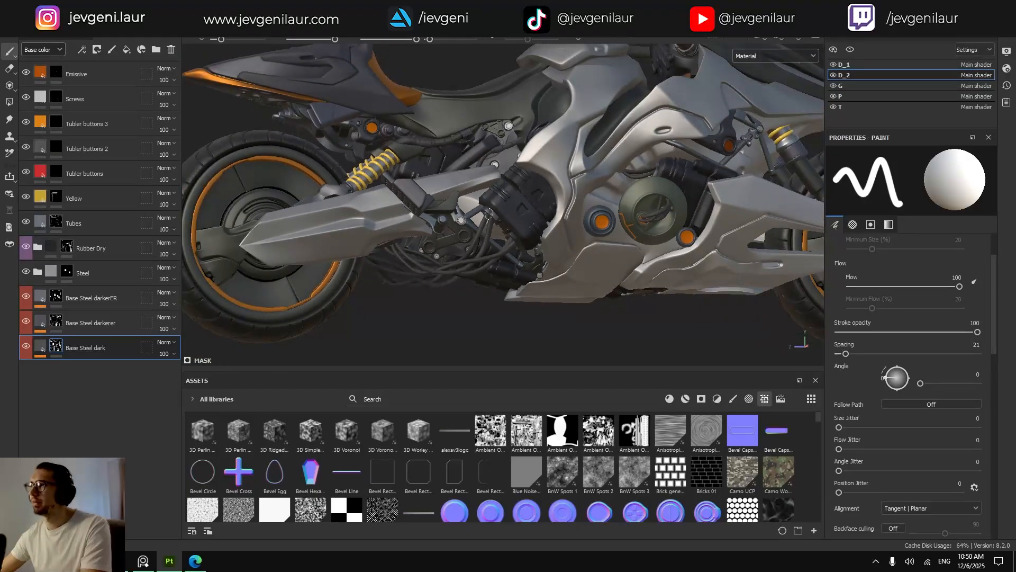
pyautogui.keyDown('alt'); pyautogui.moveTo(488, 214); pyautogui.dragTo(743, 133); pyautogui.keyUp('alt')
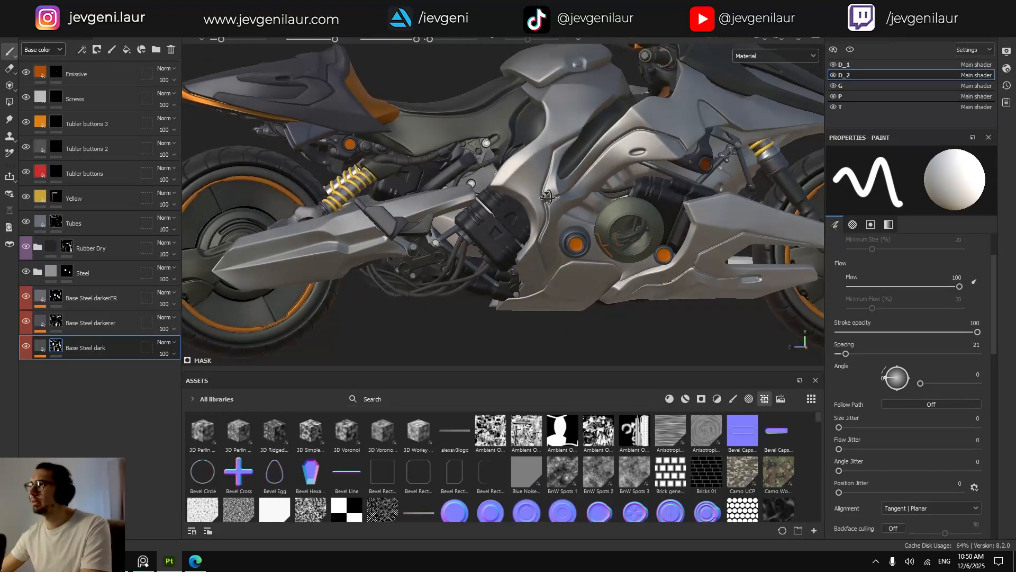
pyautogui.press('f')
pyautogui.scroll(3, 502, 201)
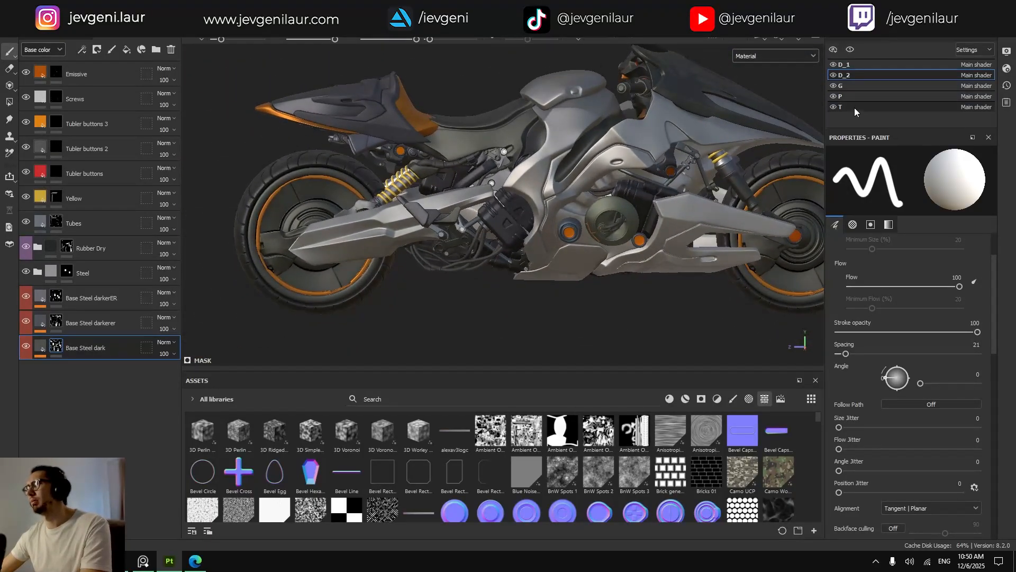
# Switch to the P texture set, checking the parts covered by the set and its Base Steel White layer.
pyautogui.click(832, 96)
pyautogui.click(833, 97)
pyautogui.click(844, 97)
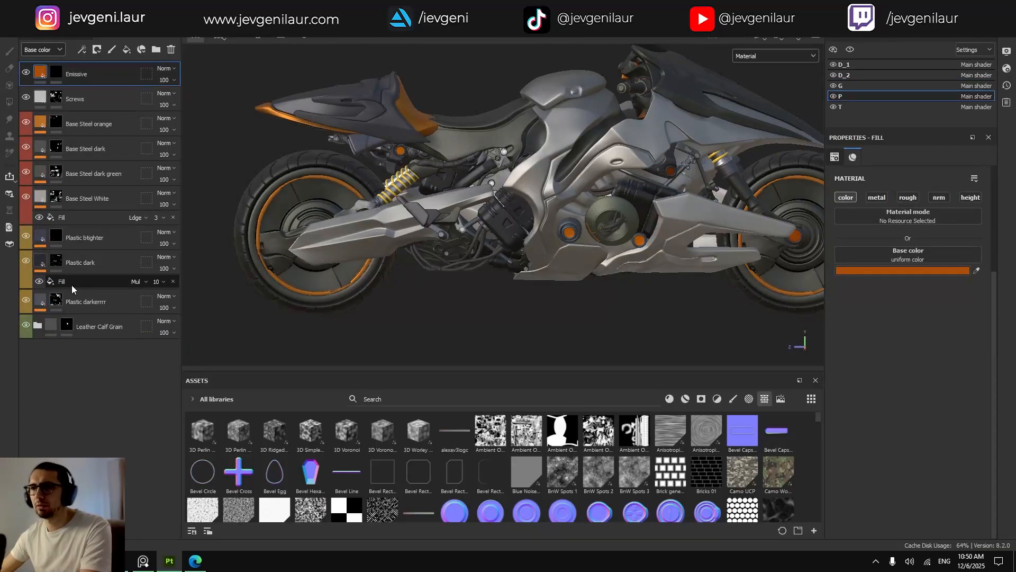
pyautogui.click(28, 196)
pyautogui.click(27, 196)
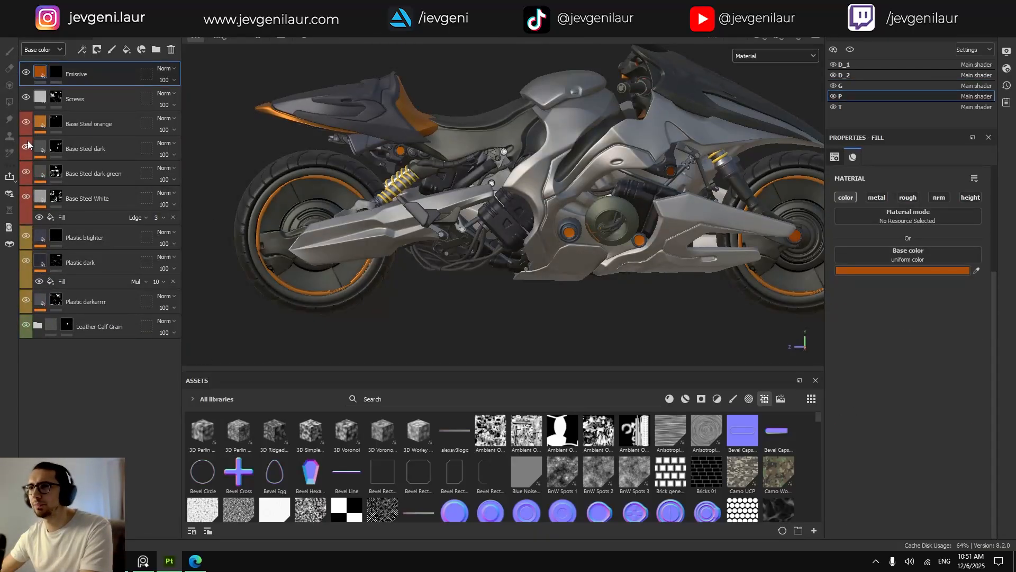
# Inspect the P set's Leather Calf Grain, Plastic darkerrrr, Base Steel dark green and Screws masks against the wireframe around the swingarm.
pyautogui.click(66, 324)
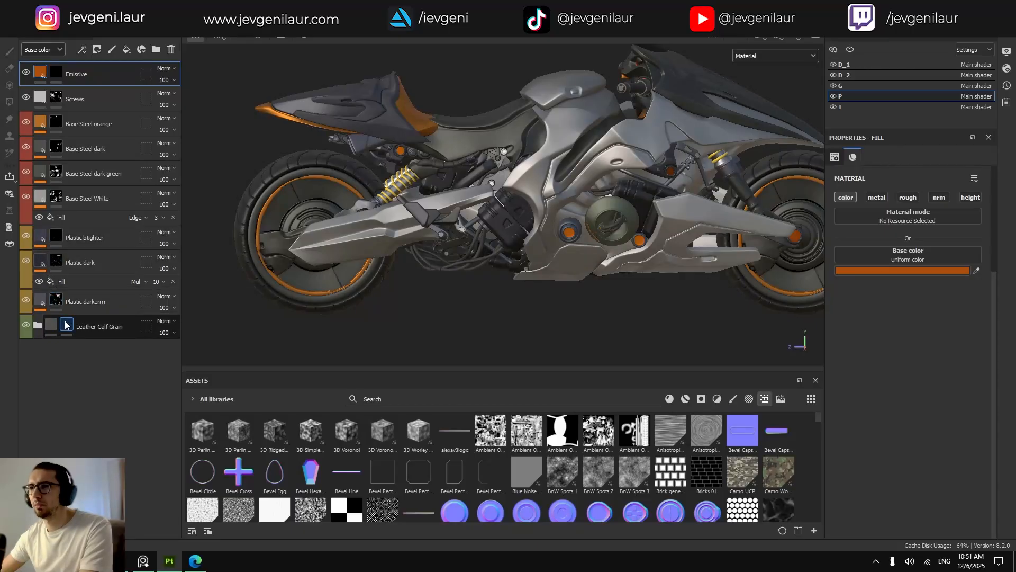
pyautogui.click(55, 299)
pyautogui.click(55, 172)
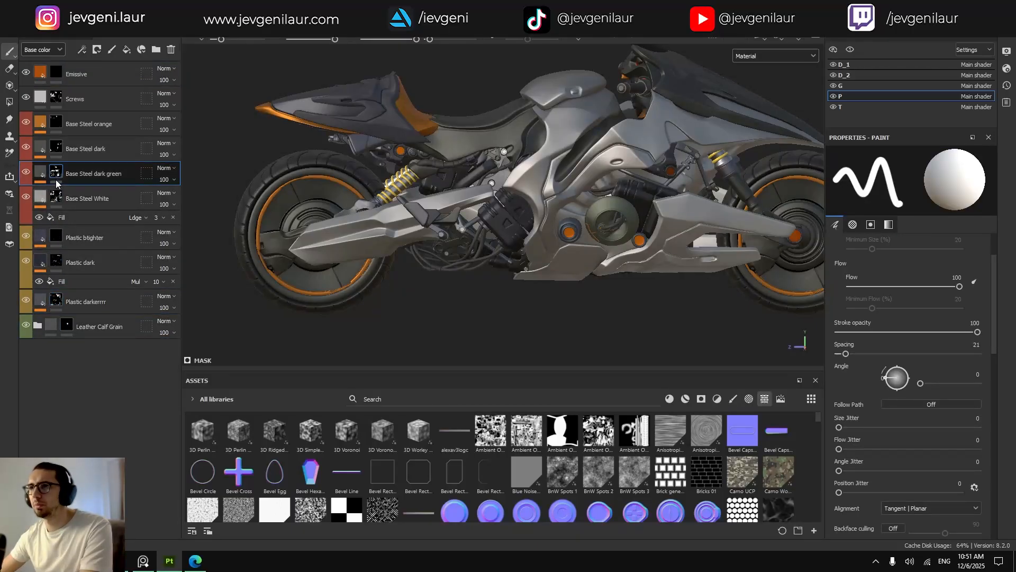
pyautogui.press('4')
pyautogui.scroll(5, 452, 205)
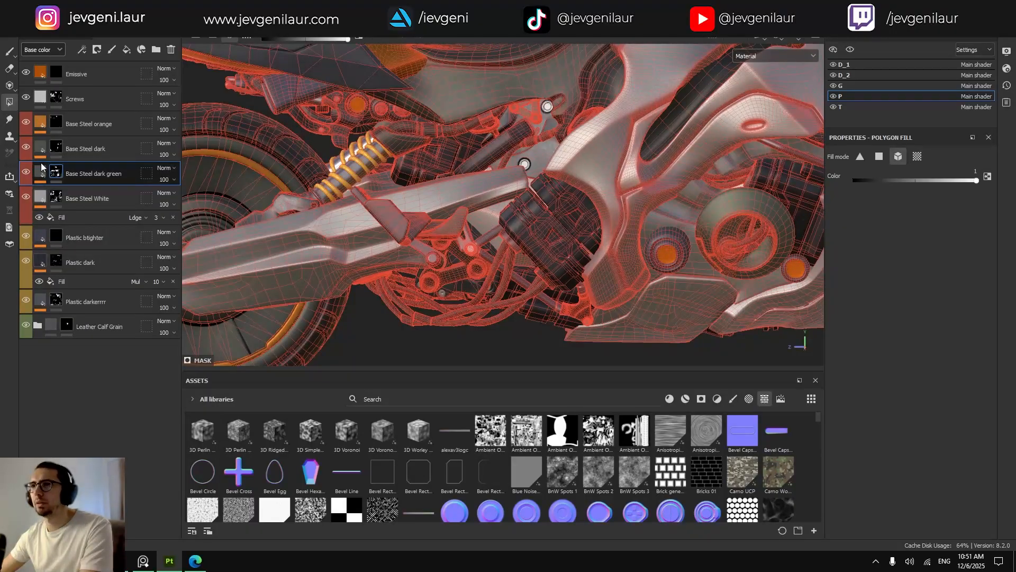
pyautogui.click(26, 198)
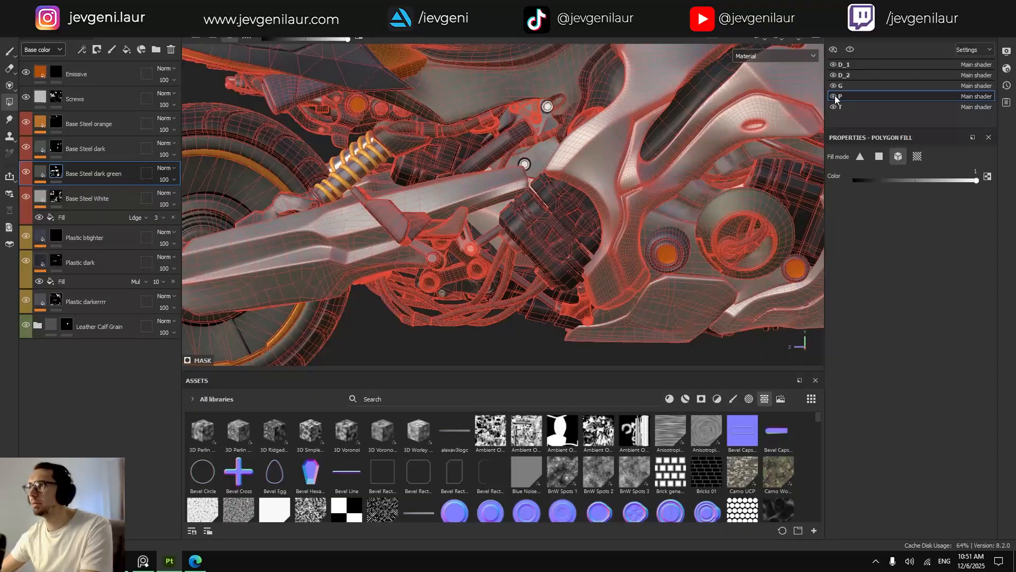
pyautogui.click(834, 96)
pyautogui.click(834, 96)
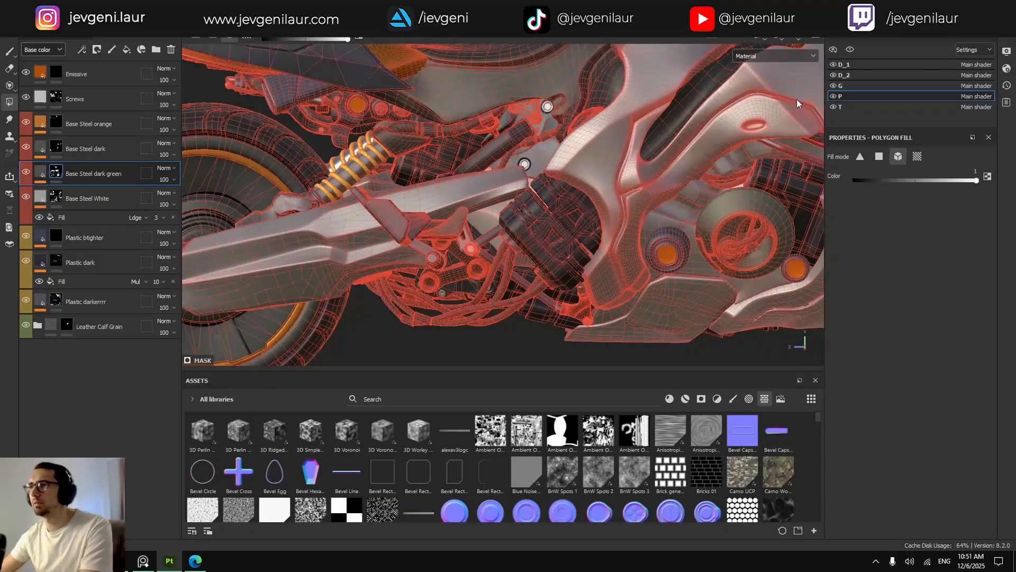
pyautogui.click(25, 98)
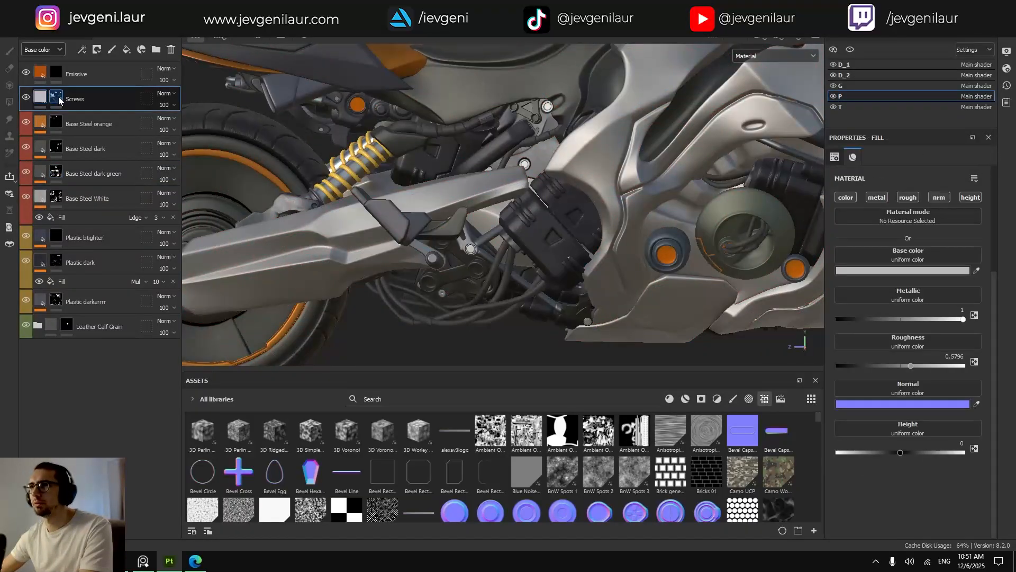
pyautogui.click(57, 97)
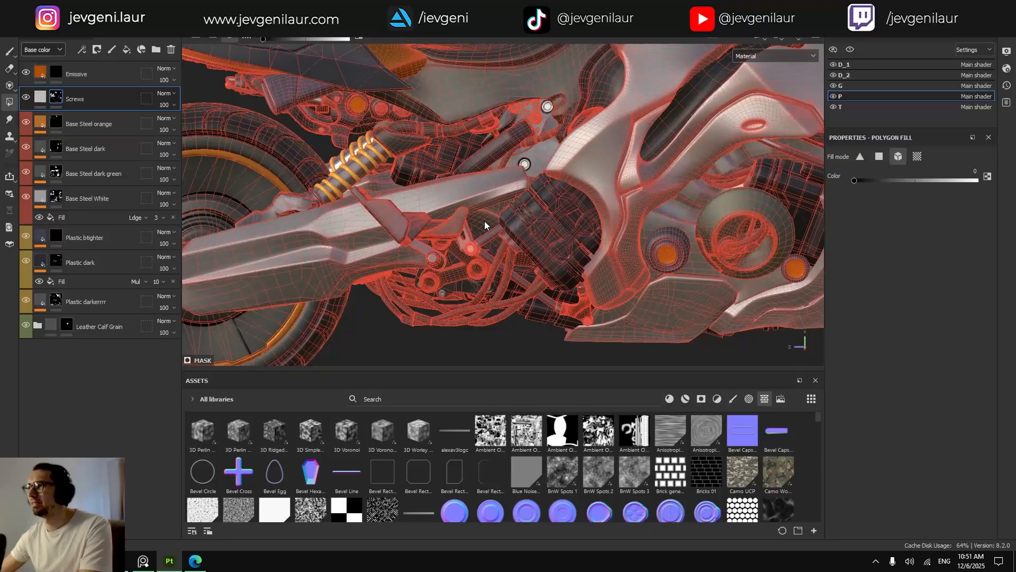
# Check the coverage of the Base Steel dark green, Base Steel dark and Screws layers across the whole motorcycle.
pyautogui.press('1')
pyautogui.press('f')
pyautogui.keyDown('alt'); pyautogui.moveTo(570, 229); pyautogui.dragTo(479, 242); pyautogui.keyUp('alt')
pyautogui.scroll(2, 470, 260)
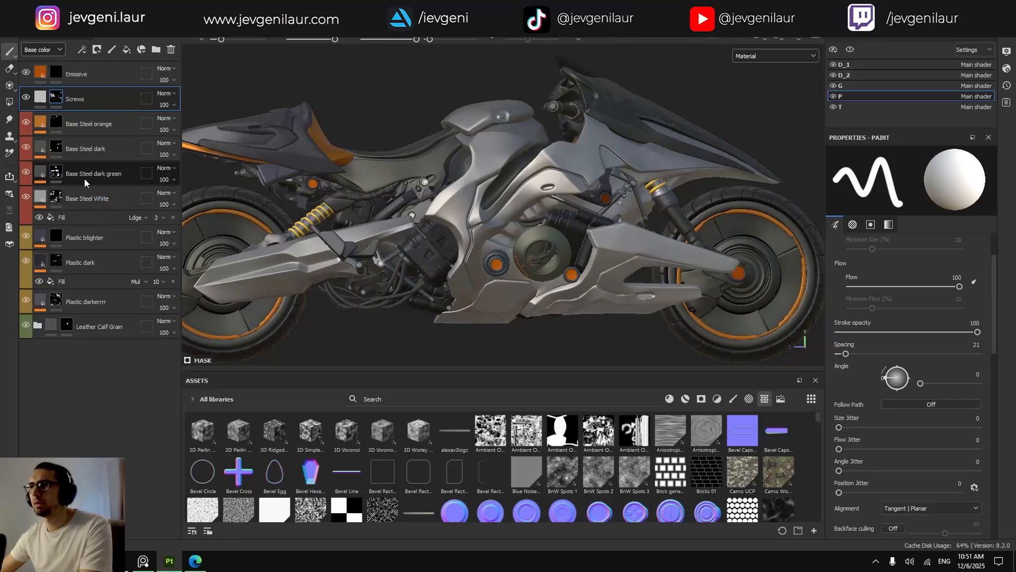
pyautogui.click(26, 172)
pyautogui.click(26, 172)
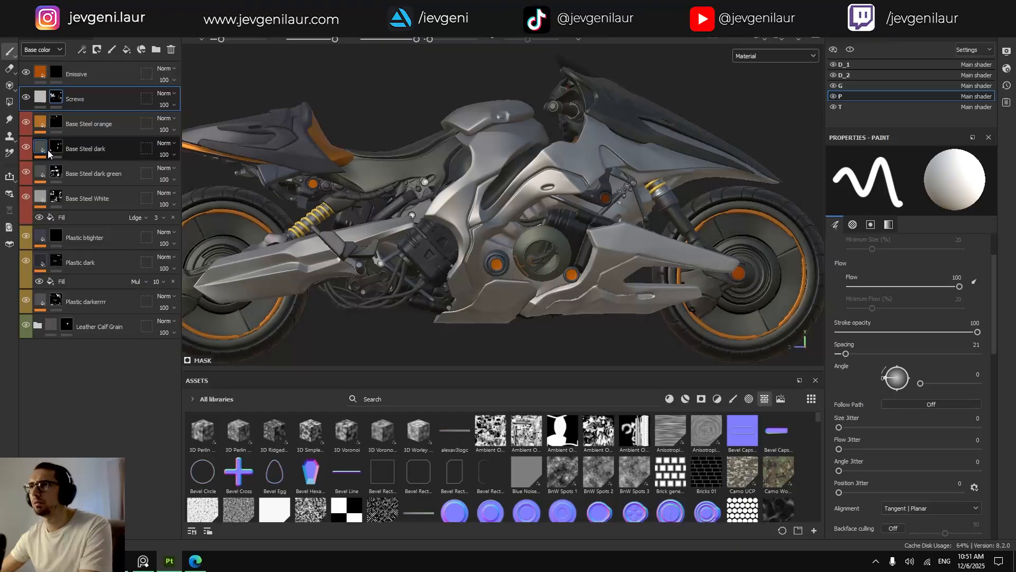
pyautogui.click(55, 173)
pyautogui.press('4')
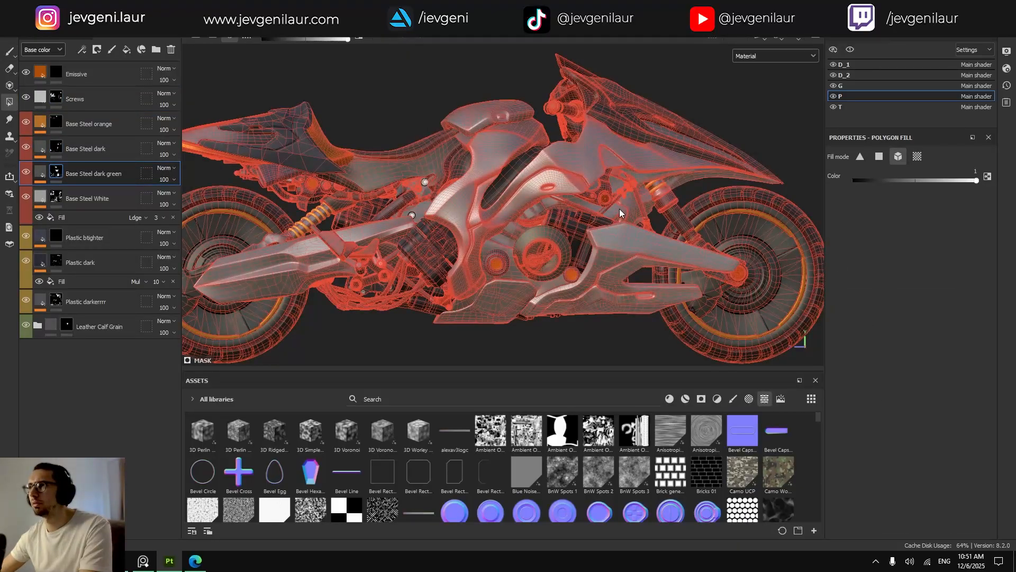
pyautogui.click(56, 148)
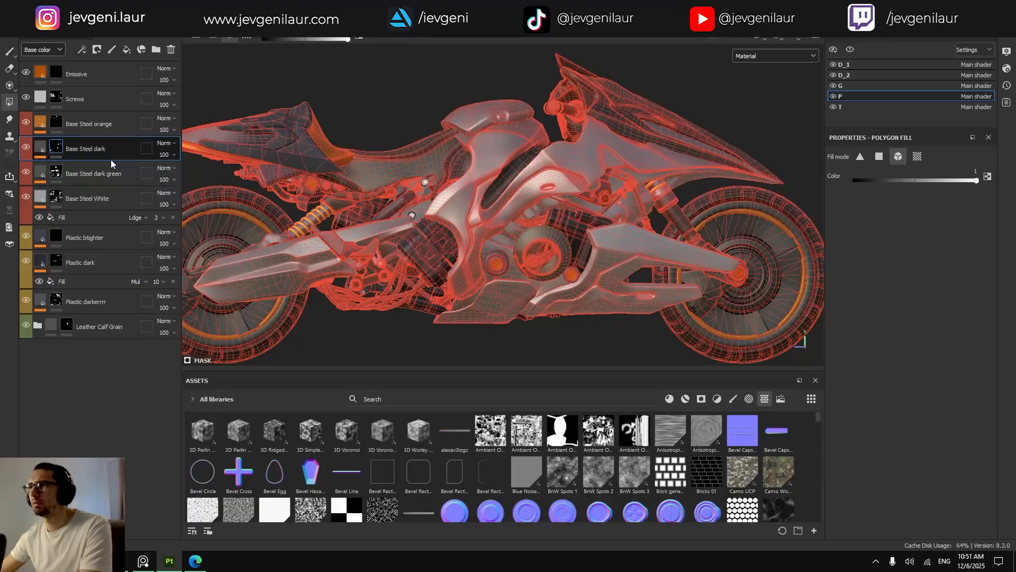
pyautogui.click(27, 97)
pyautogui.click(27, 98)
pyautogui.click(56, 99)
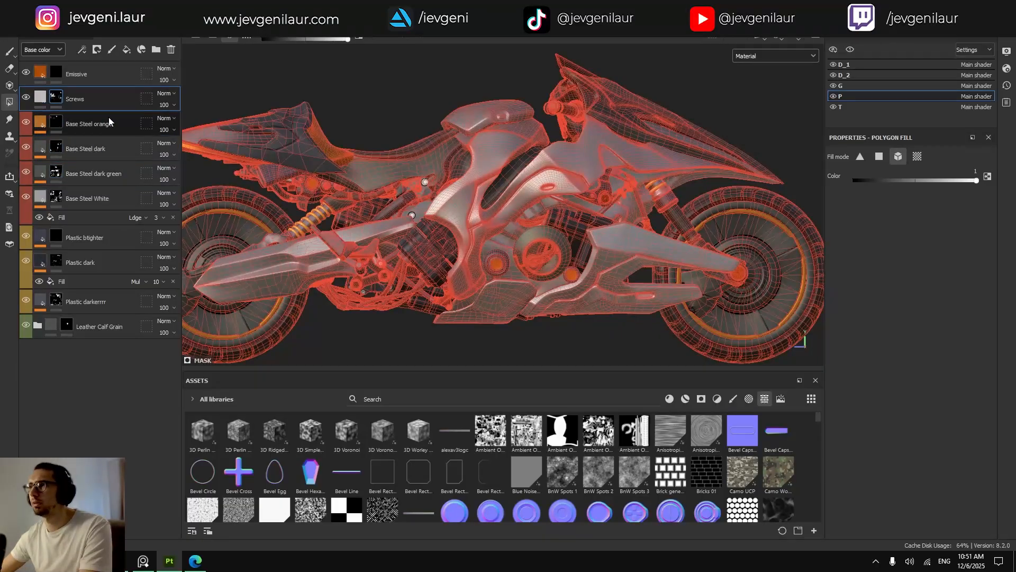
pyautogui.press('p')
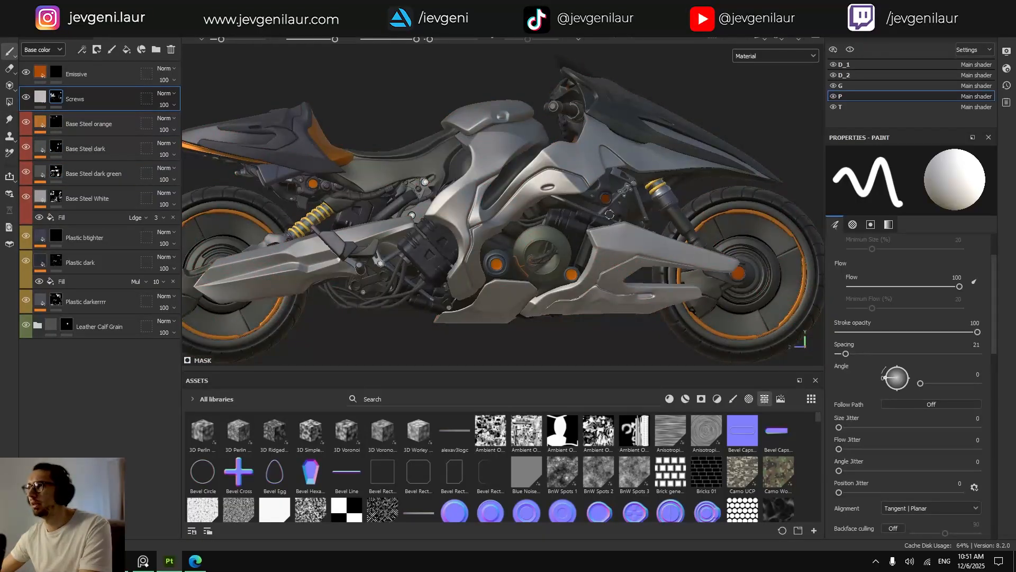
pyautogui.moveTo(568, 254)
pyautogui.keyDown('alt'); pyautogui.mouseDown()
pyautogui.moveTo(577, 253)
pyautogui.moveTo(568, 252)
pyautogui.mouseUp(); pyautogui.keyUp('alt')
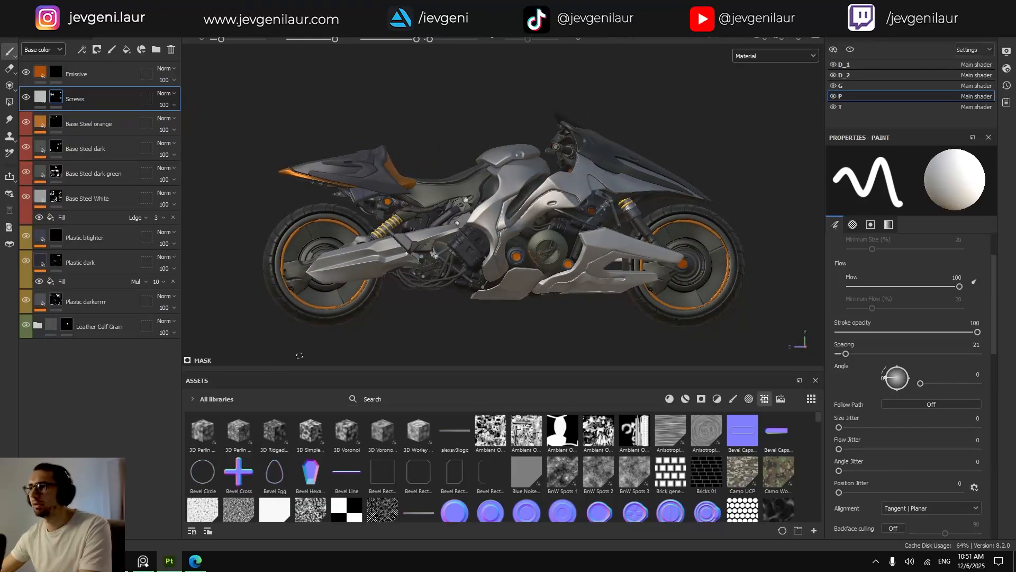
# Switch to the reference image board, study the white and orange side-view motorcycle concept, and compare it with the textured model.
pyautogui.click(141, 563)
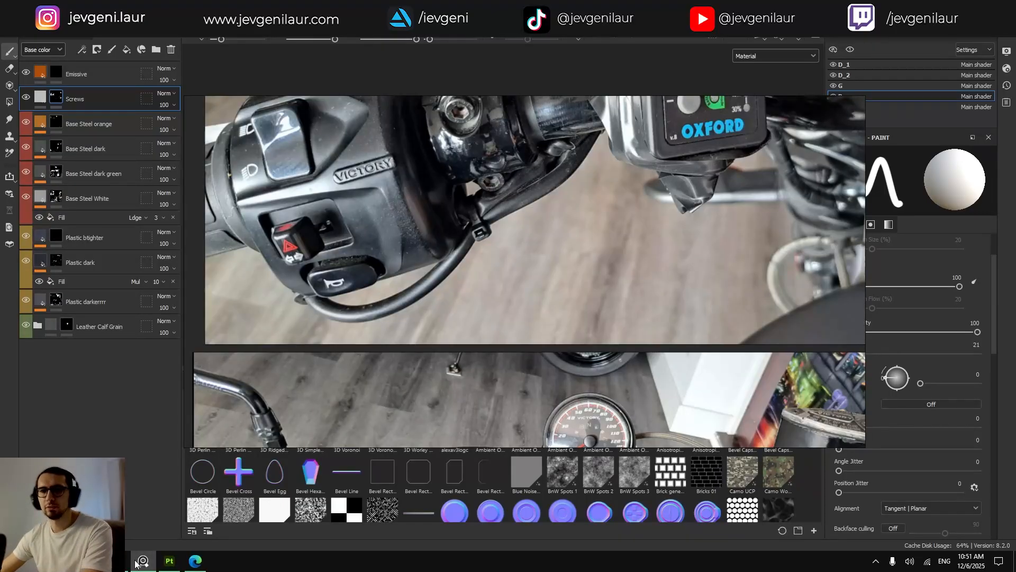
pyautogui.scroll(-5, 392, 339)
pyautogui.scroll(8, 519, 334)
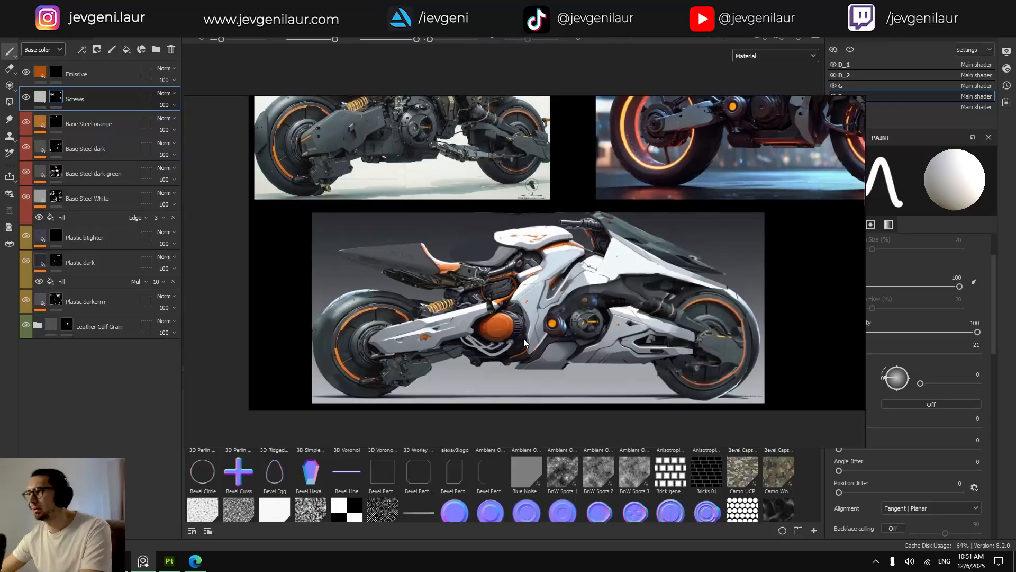
pyautogui.hotkey('alt', 'Tab')
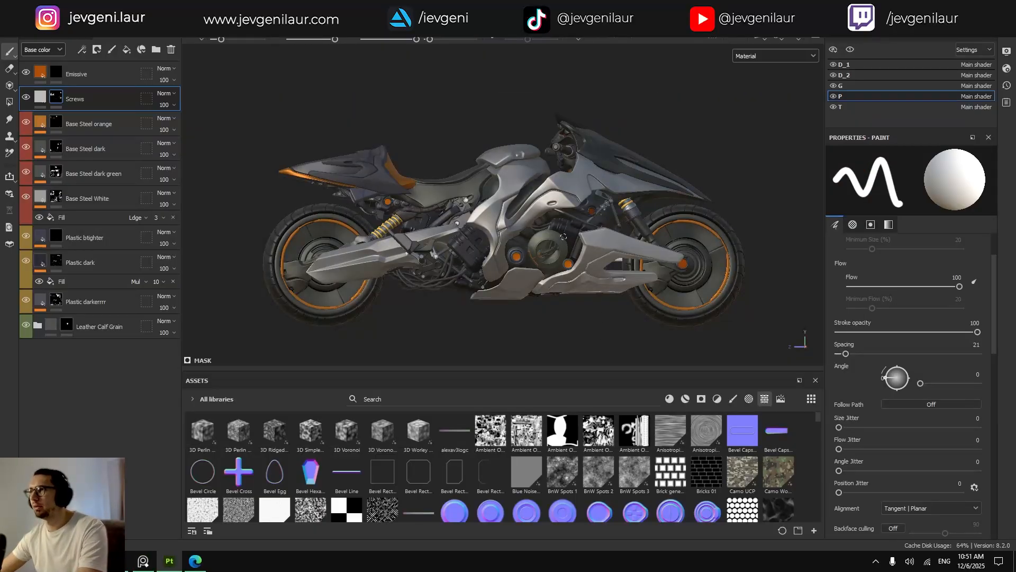
pyautogui.scroll(2, 563, 237)
pyautogui.keyDown('alt'); pyautogui.moveTo(540, 253); pyautogui.dragTo(539, 276); pyautogui.keyUp('alt')
pyautogui.scroll(-2, 577, 264)
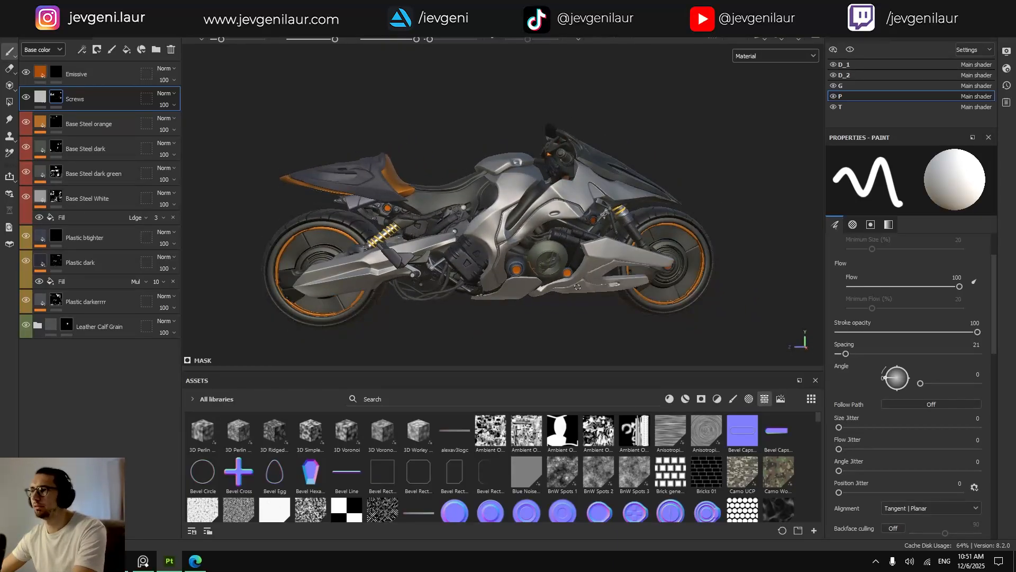
# Examine the motorcycle's body, engine and front wheel from the side in a full-size viewport, ending with the panels restored.
pyautogui.press('Tab')
pyautogui.keyDown('alt'); pyautogui.moveTo(482, 320); pyautogui.dragTo(657, 347); pyautogui.keyUp('alt')
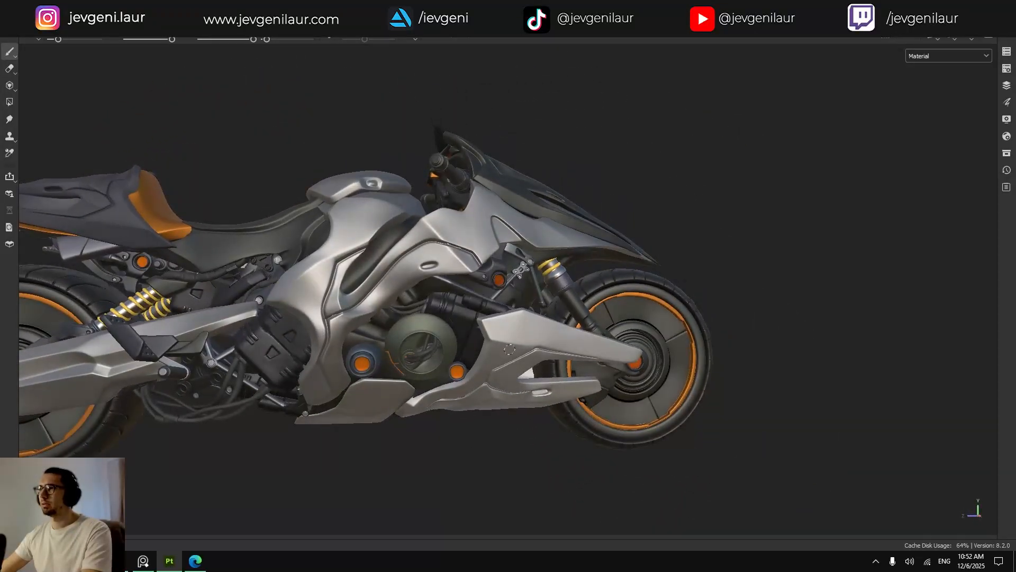
pyautogui.keyDown('alt'); pyautogui.moveTo(370, 365); pyautogui.dragTo(495, 325, button='middle'); pyautogui.keyUp('alt')
pyautogui.keyDown('alt'); pyautogui.moveTo(495, 326); pyautogui.dragTo(502, 313); pyautogui.keyUp('alt')
pyautogui.keyDown('alt'); pyautogui.moveTo(503, 312); pyautogui.dragTo(553, 299, button='middle'); pyautogui.keyUp('alt')
pyautogui.keyDown('alt'); pyautogui.moveTo(553, 299); pyautogui.dragTo(508, 343); pyautogui.keyUp('alt')
pyautogui.press('Tab')
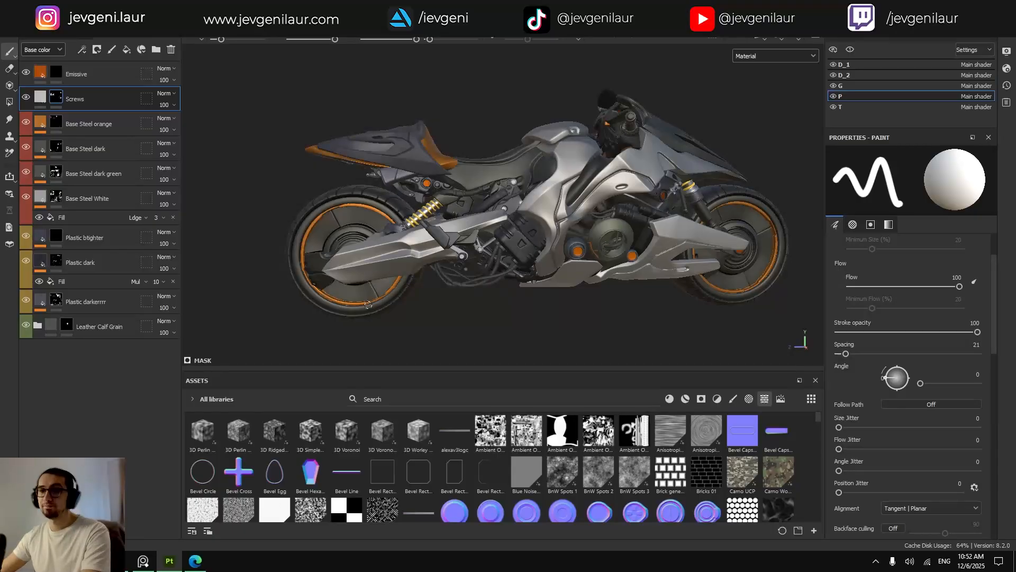